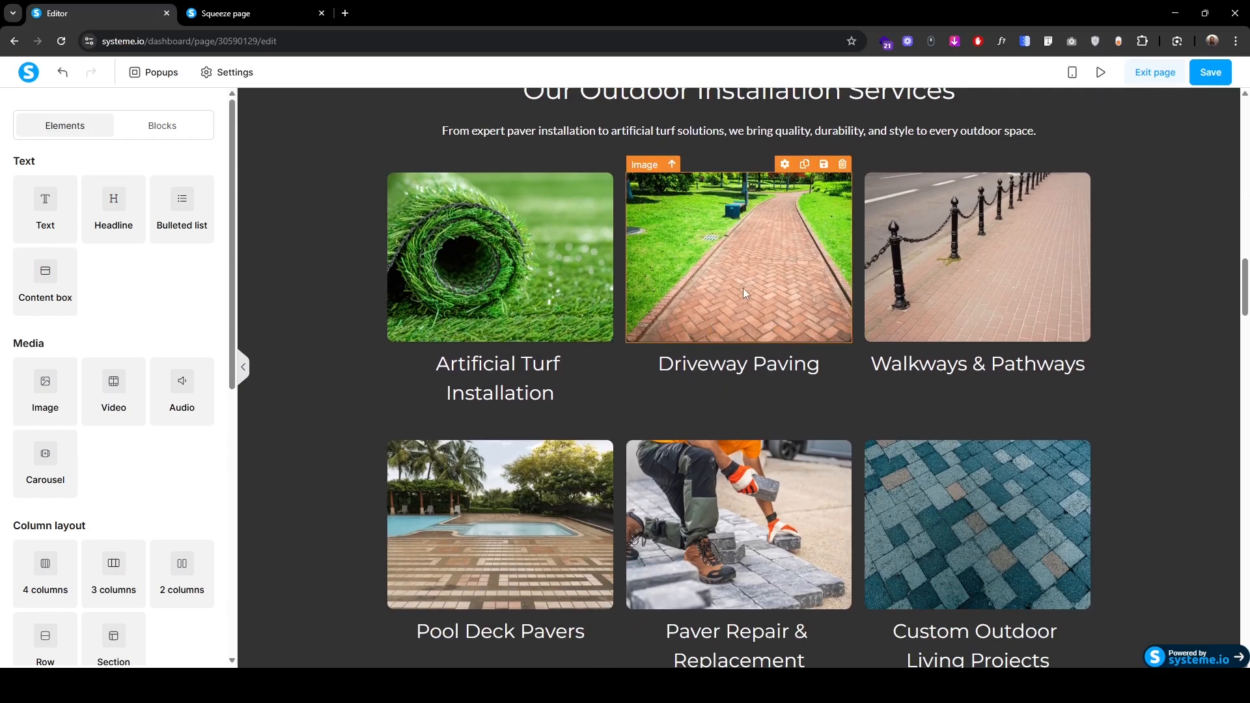
Step: Inspect the Driveway Paving photo and heading settings, then return to the page elements list
left_click(743, 288)
left_click(741, 371)
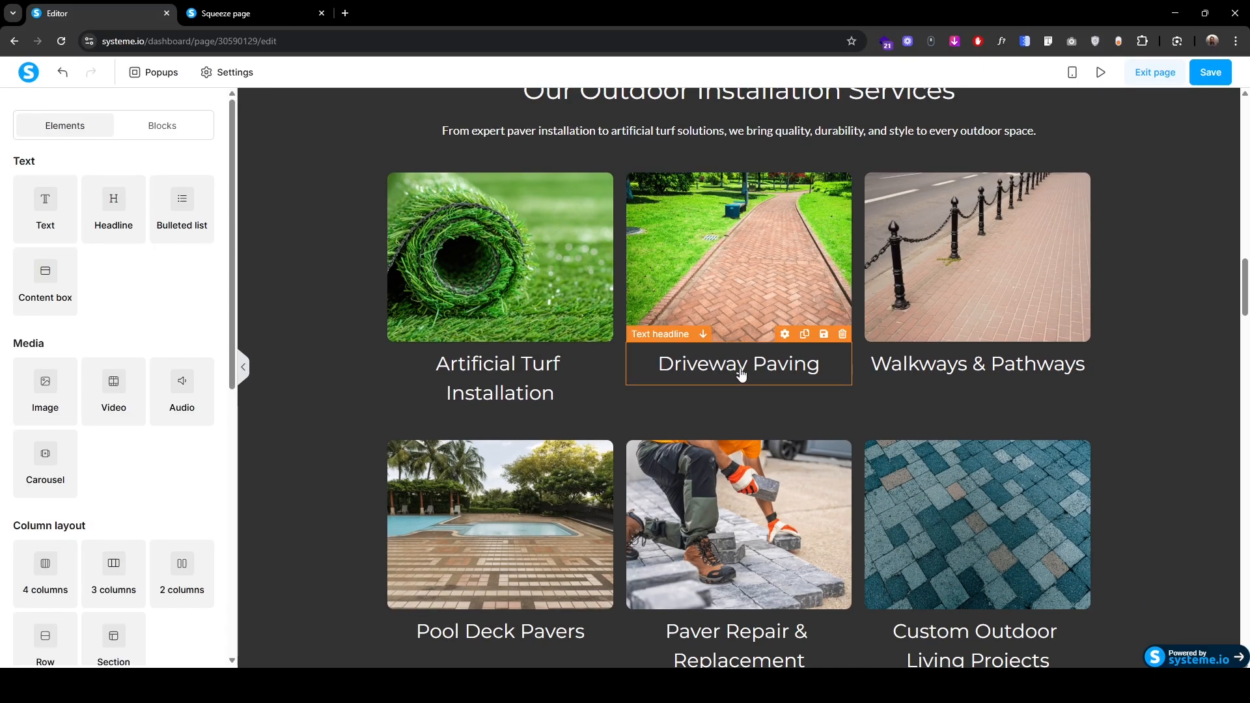
left_click(742, 375)
left_click(751, 278)
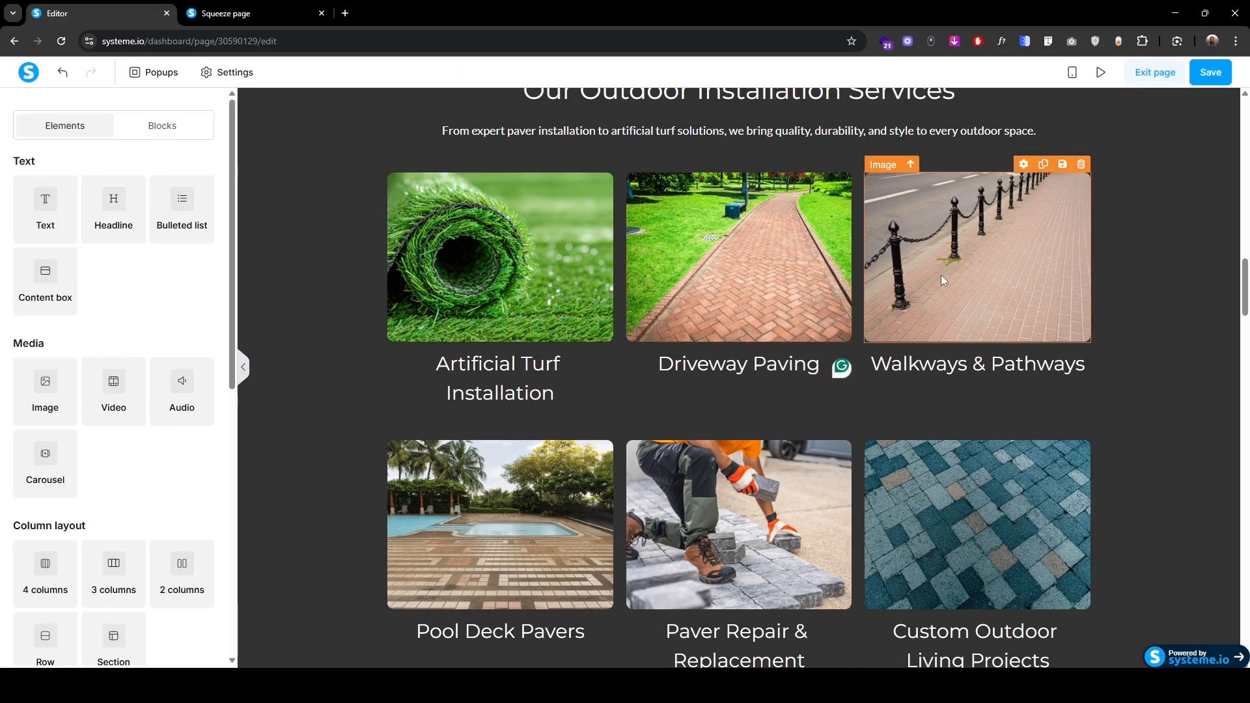
Step: Open settings for the intro paver photo and start editing 'Beautiful' in the headline
scroll(879, 371, "up", 10)
left_click(797, 442)
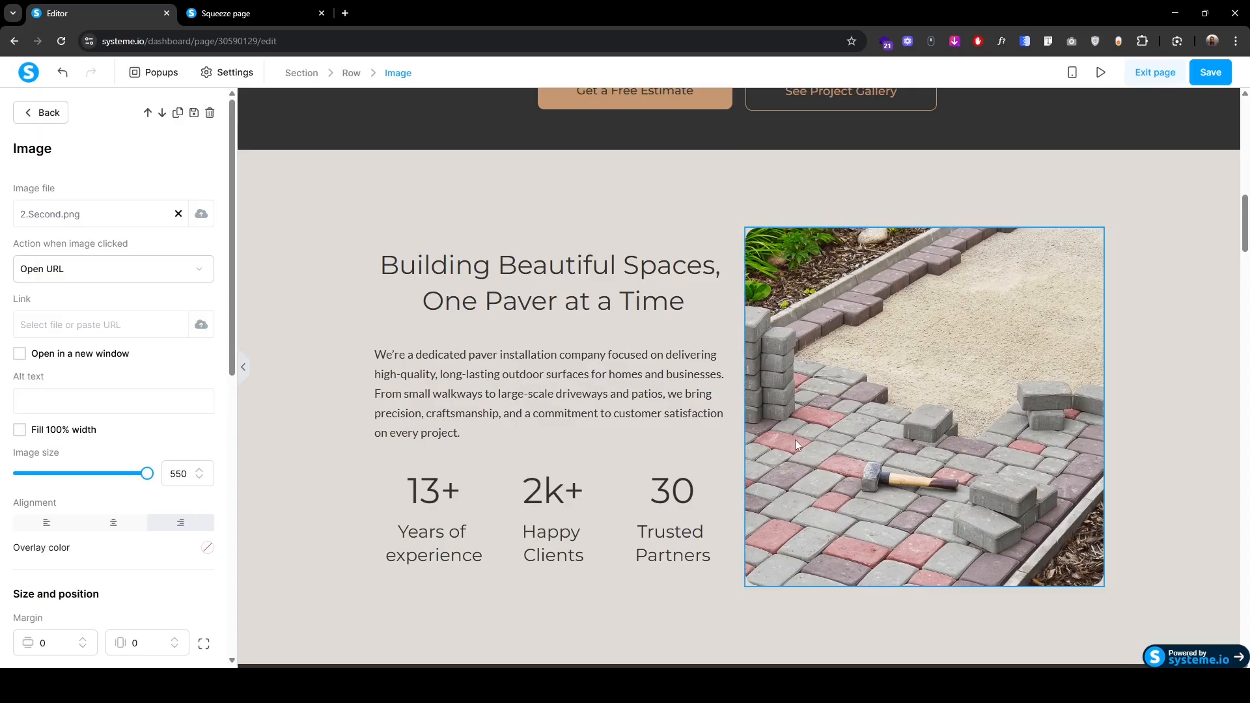
left_click(577, 279)
double_click(579, 267)
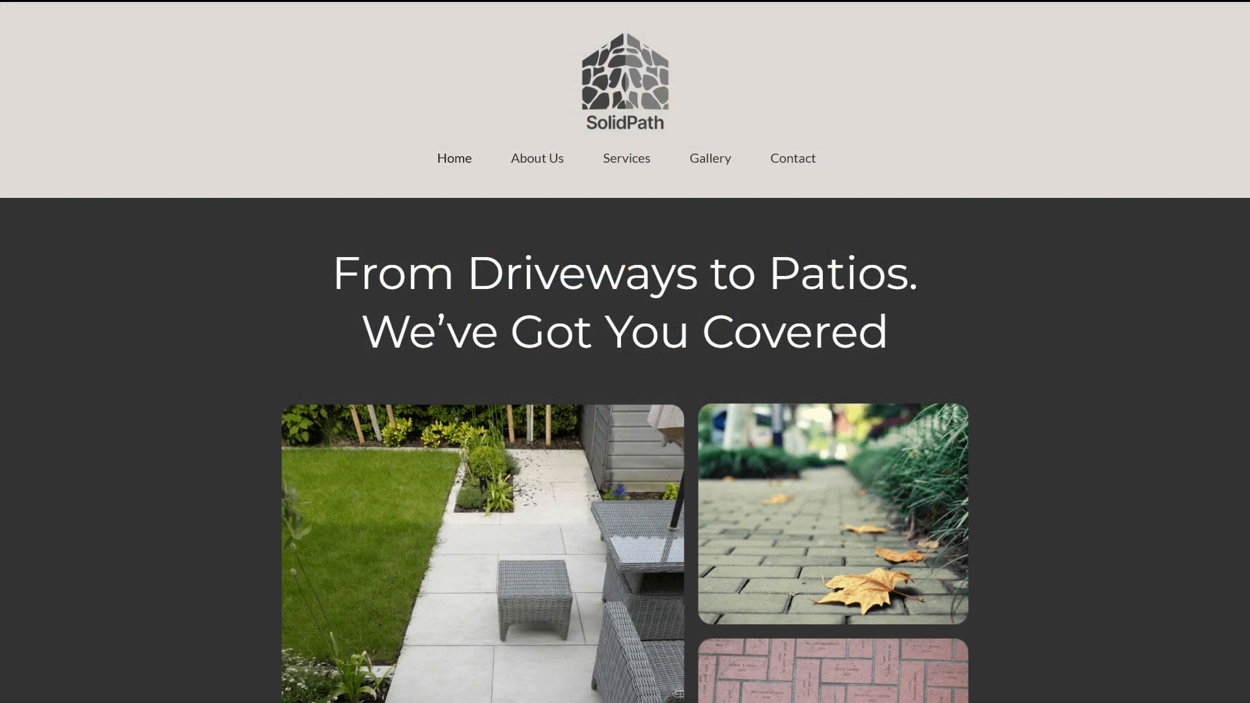
Step: Scroll through the SolidPath landing page preview, section by section, down to the footer
scroll(625, 352, "down", 5)
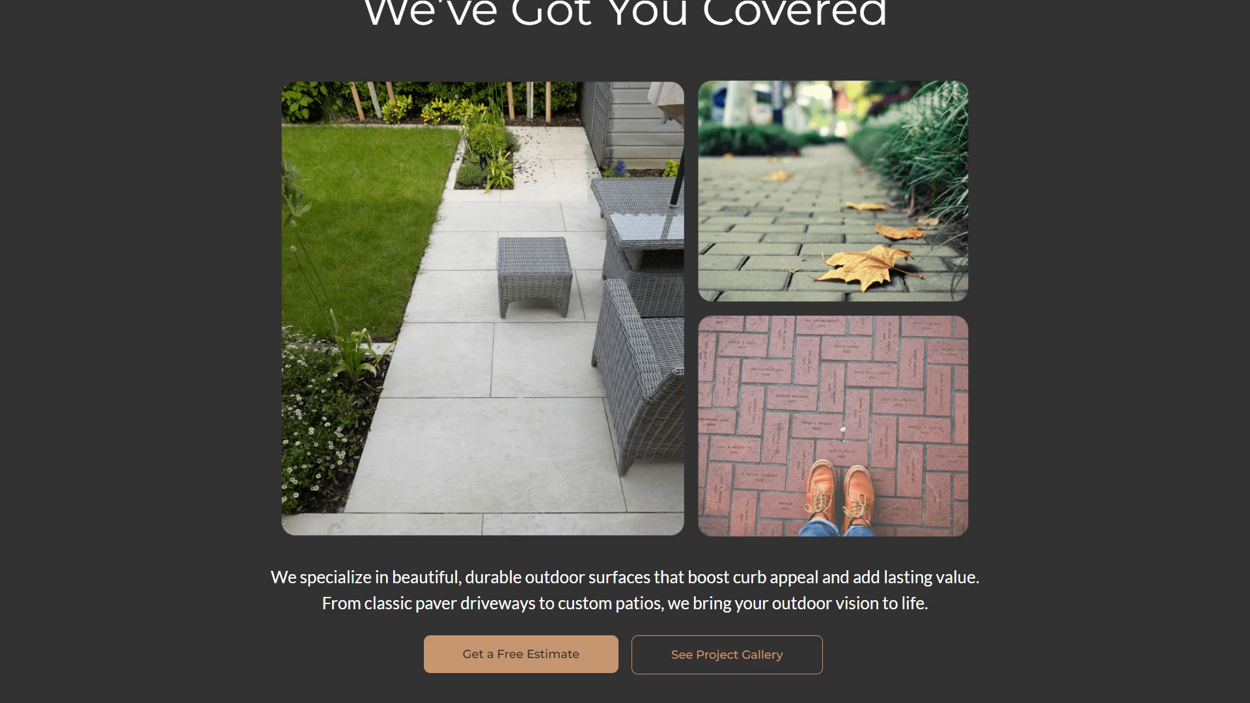
scroll(625, 351, "down", 10)
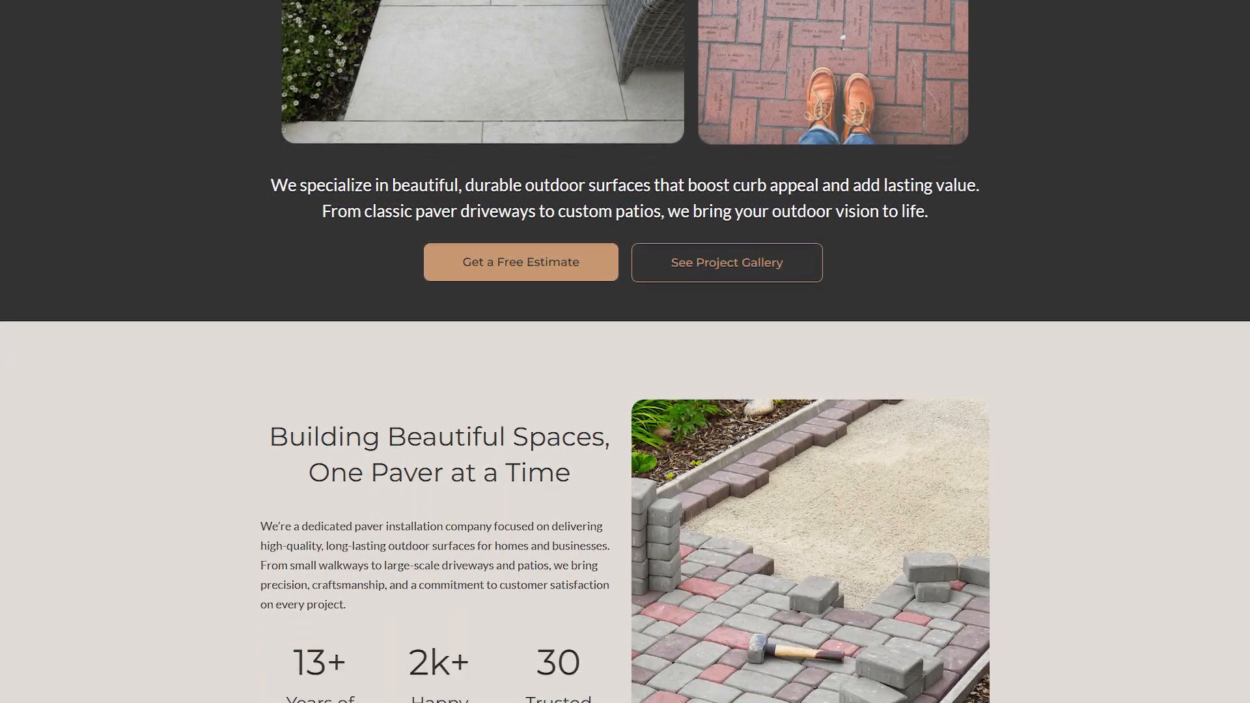
scroll(625, 351, "down", 10)
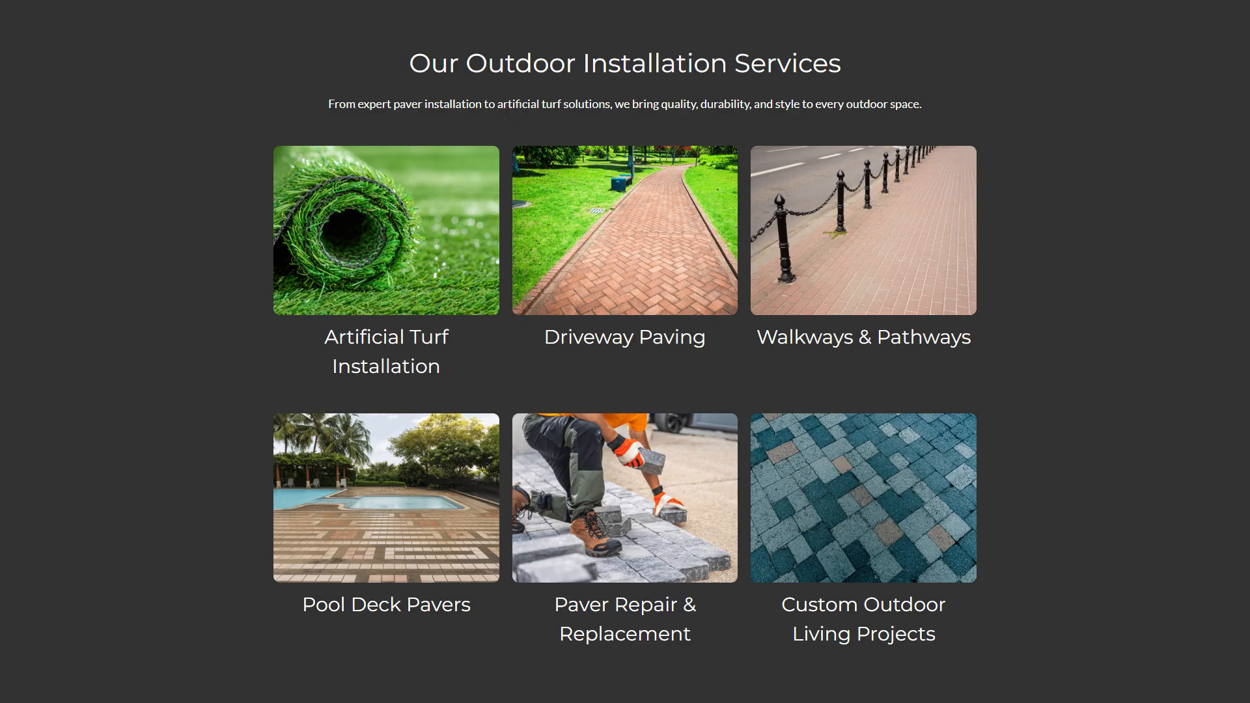
scroll(625, 351, "down", 10)
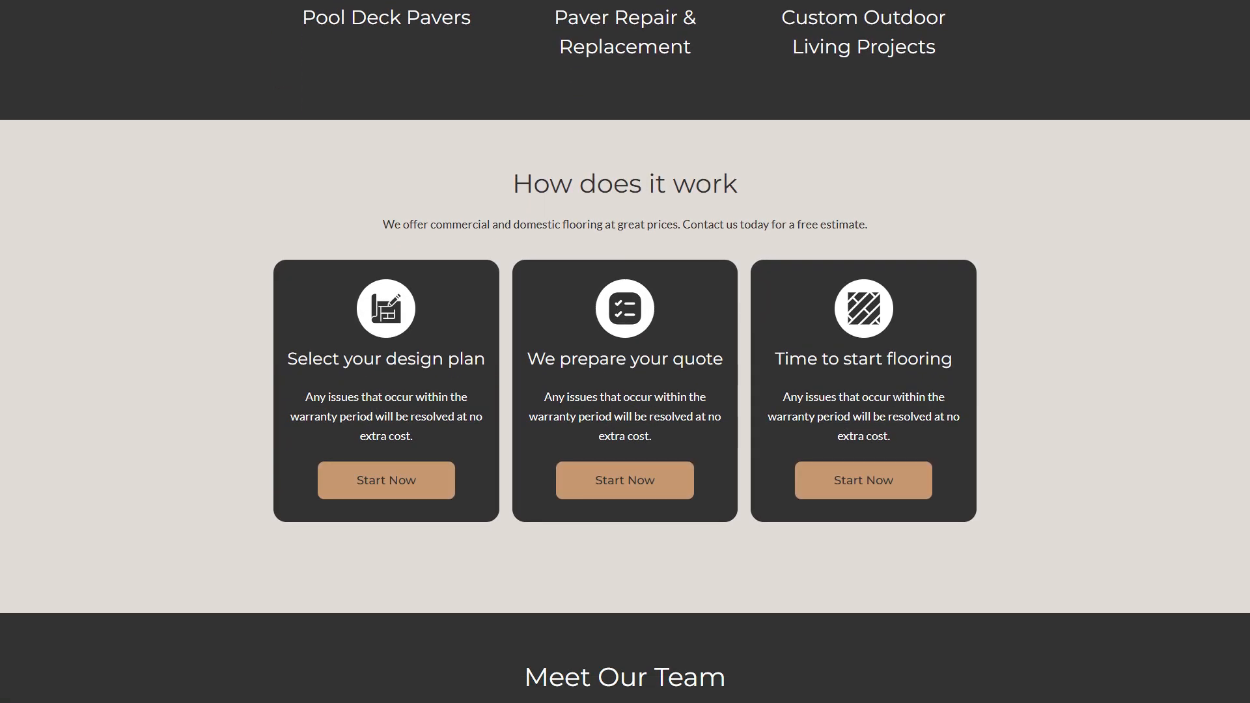
scroll(625, 352, "down", 9)
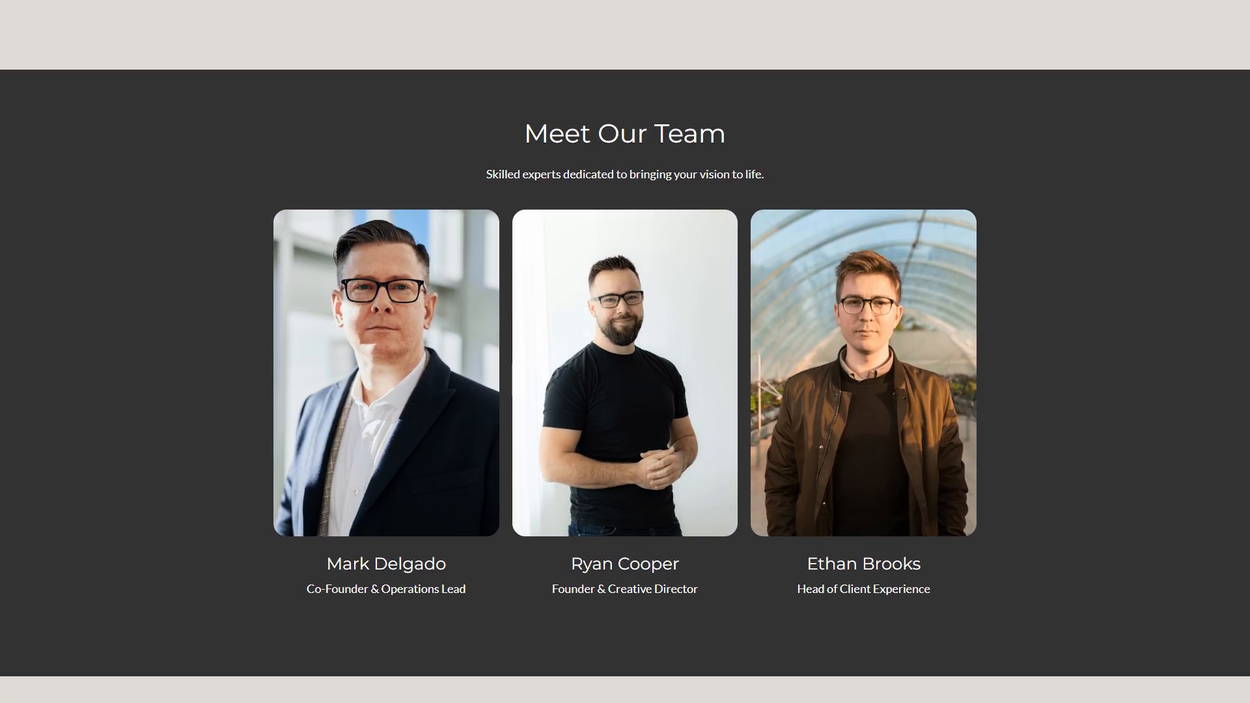
scroll(625, 351, "down", 17)
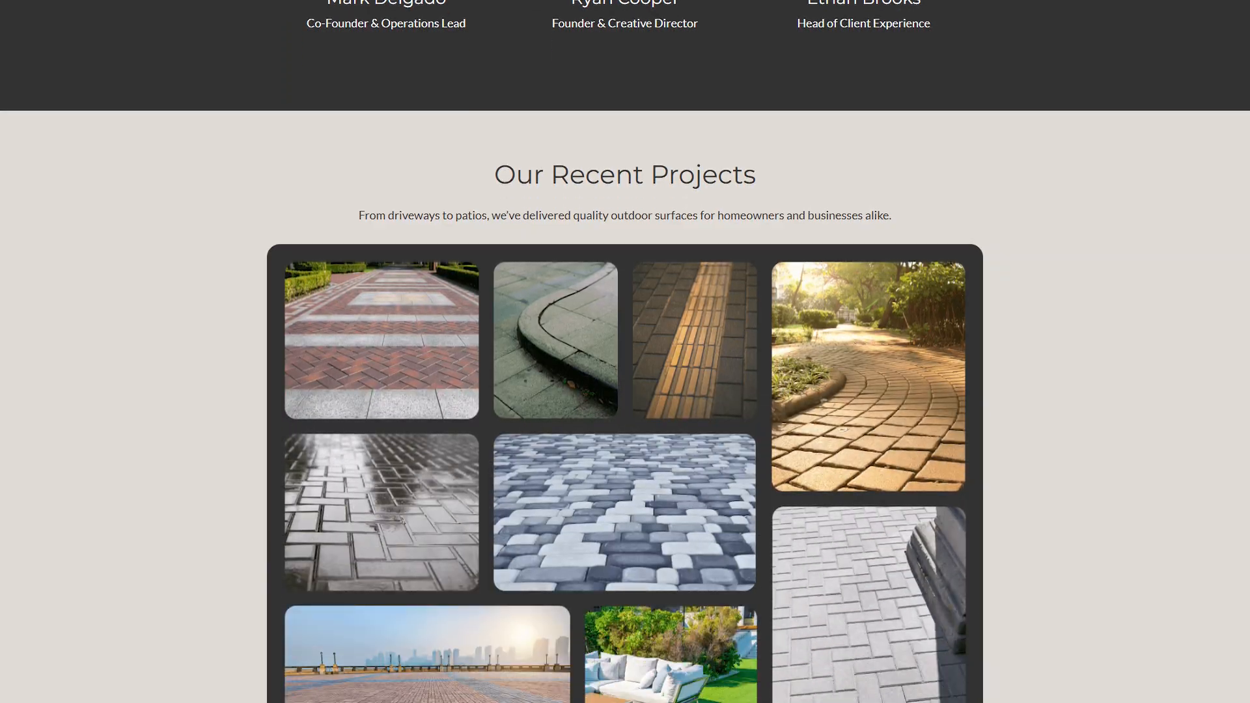
scroll(624, 352, "down", 4)
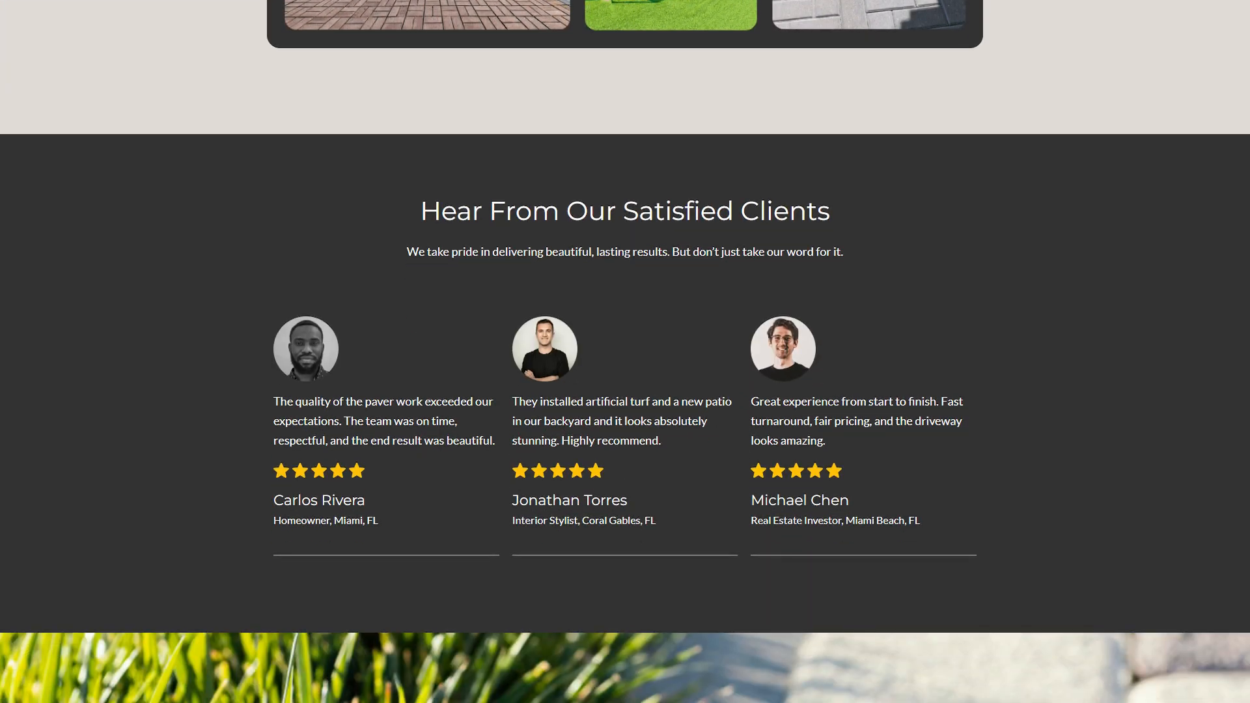
scroll(625, 351, "down", 7)
scroll(624, 351, "down", 5)
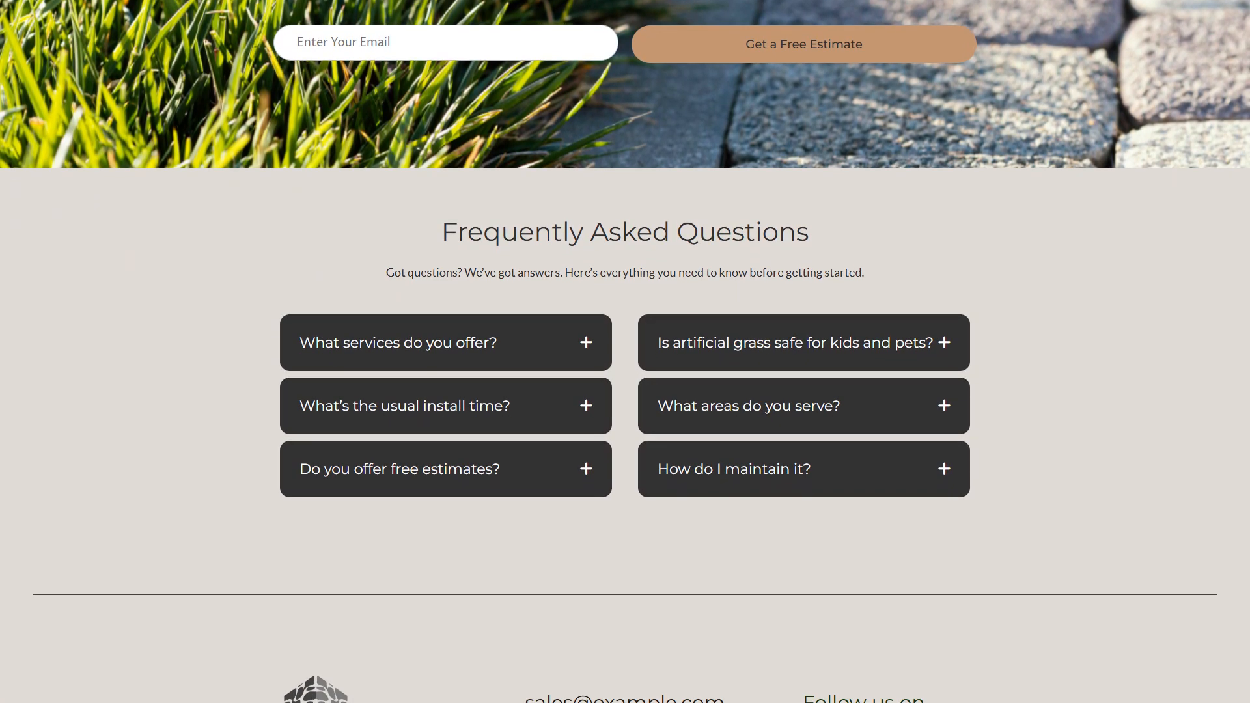
scroll(625, 352, "down", 3)
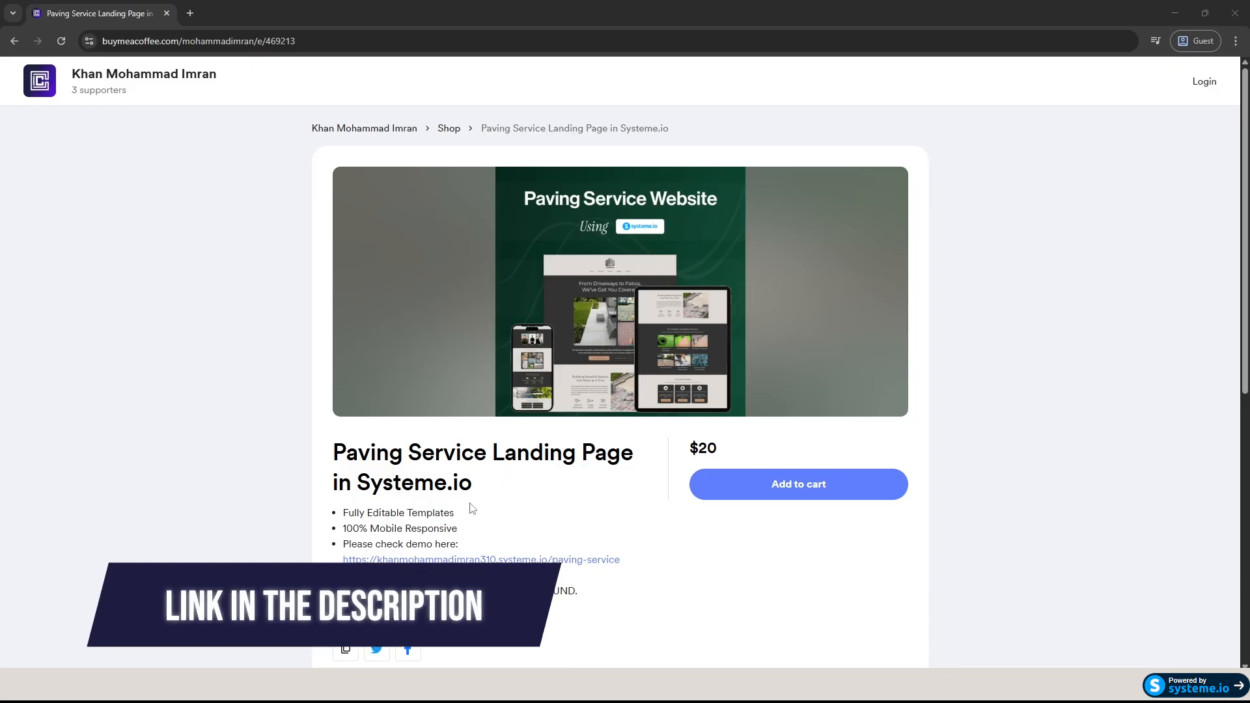
Step: Open the paving demo link from the product page in a new tab, then return to the product page
scroll(470, 509, "down", 3)
scroll(472, 509, "up", 3)
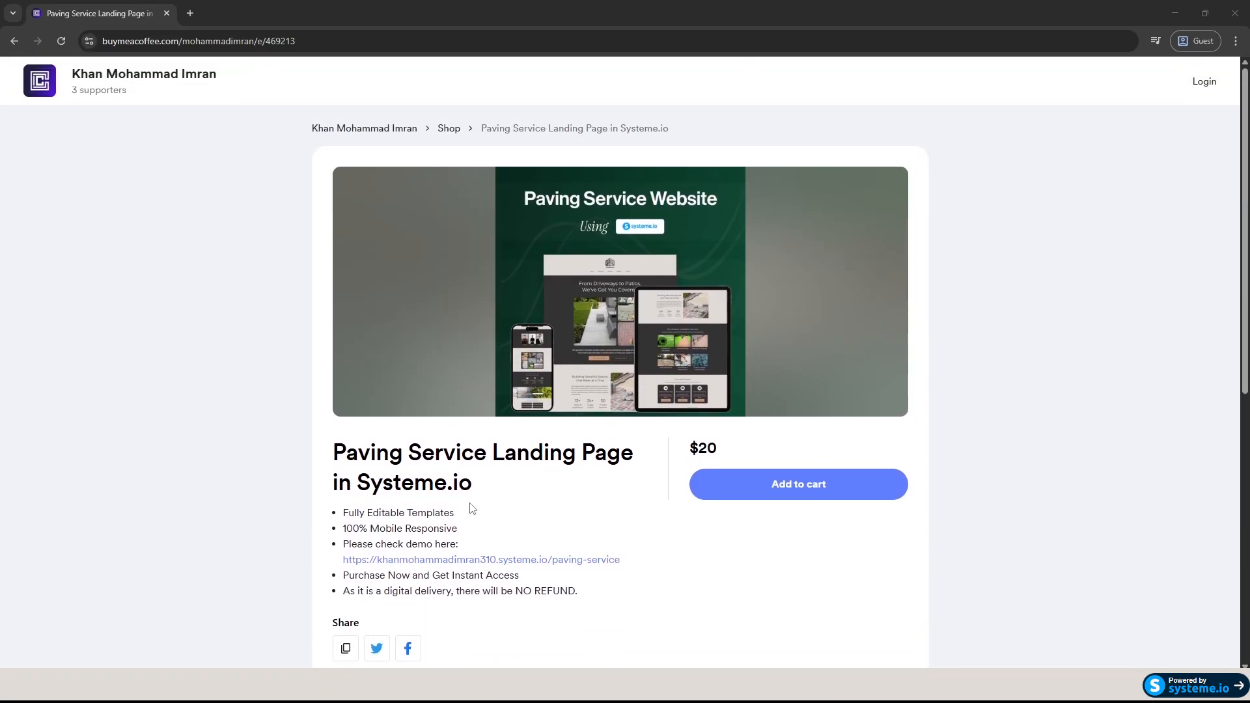
left_click(509, 561)
left_click(117, 13)
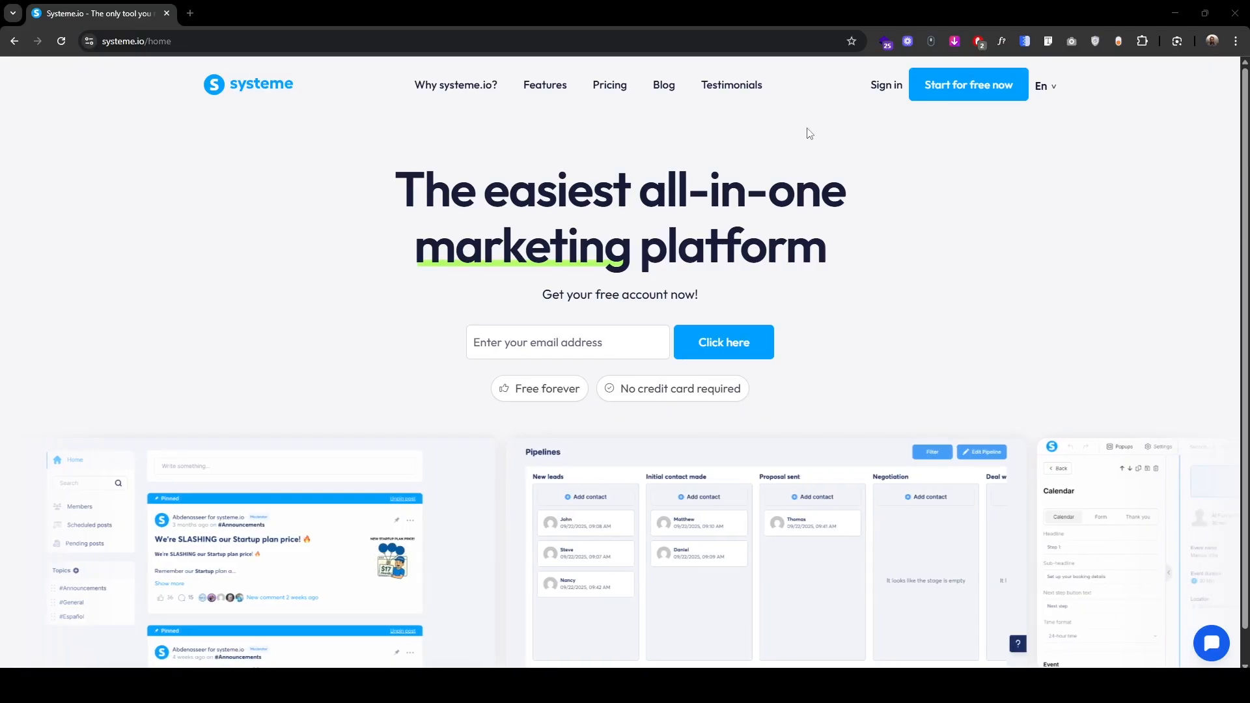
Step: Log in to Systeme.io and go to the Sales funnels list under Sites
left_click(886, 86)
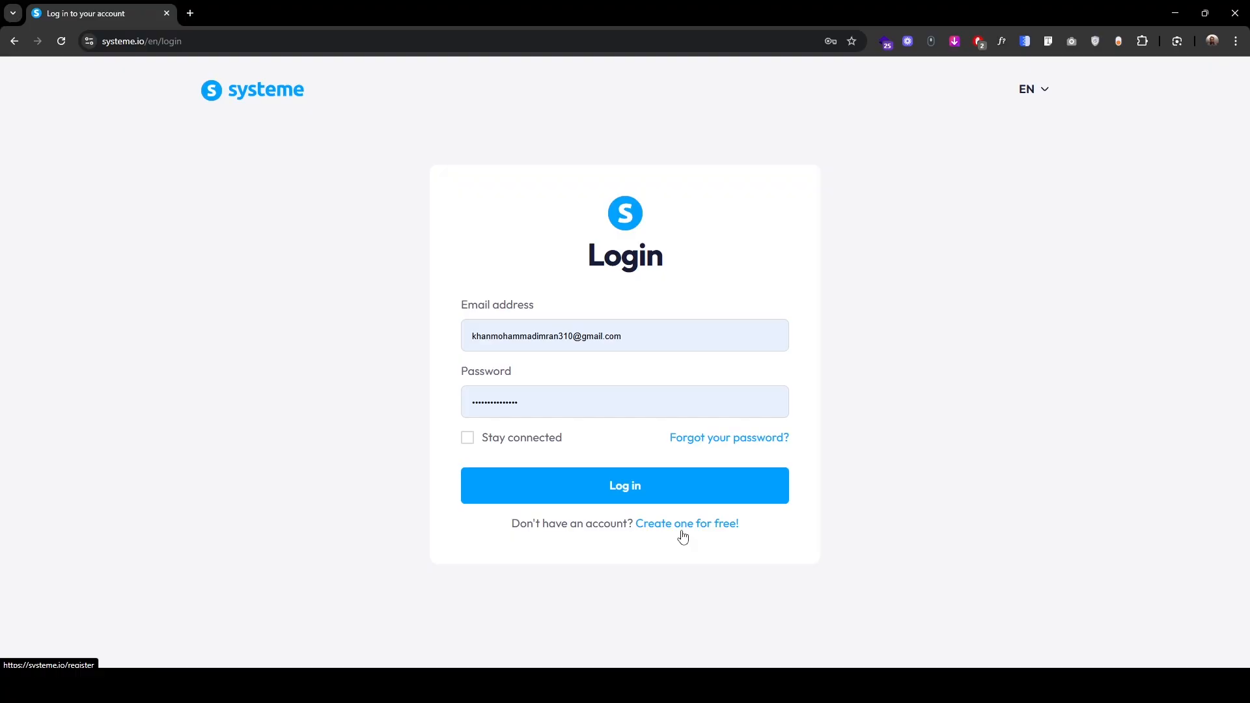
left_click(638, 488)
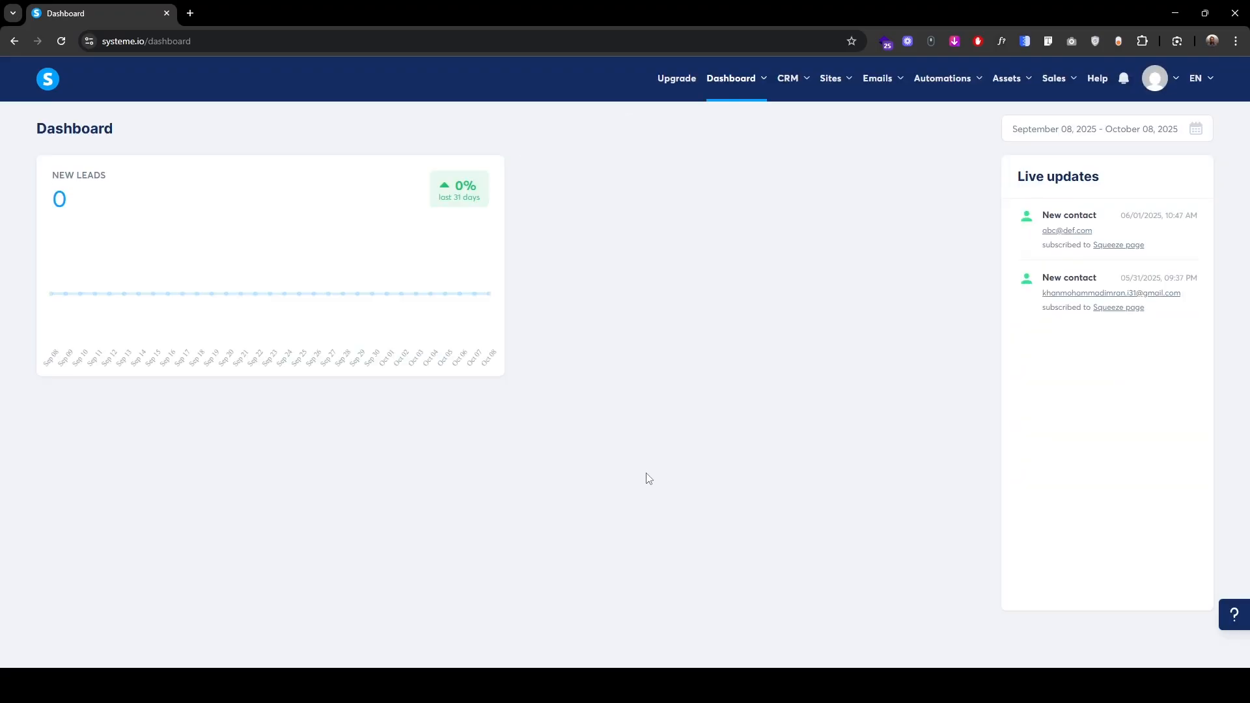
mouse_move(837, 79)
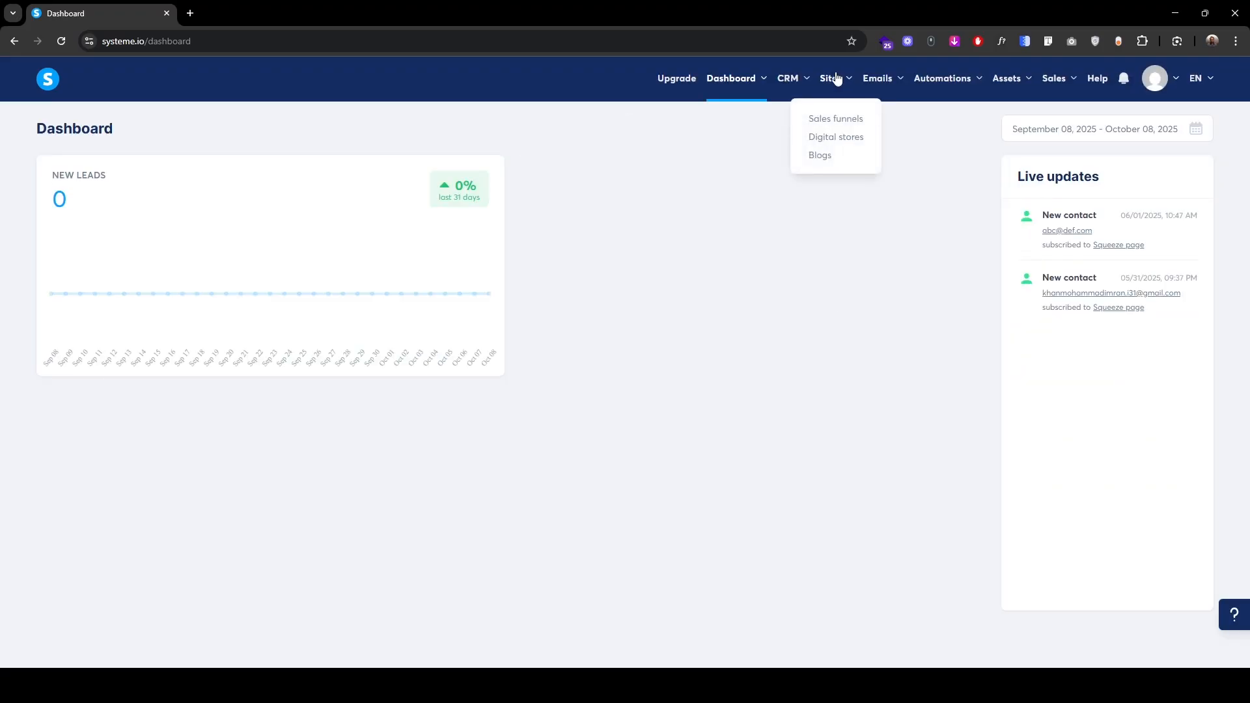
left_click(837, 119)
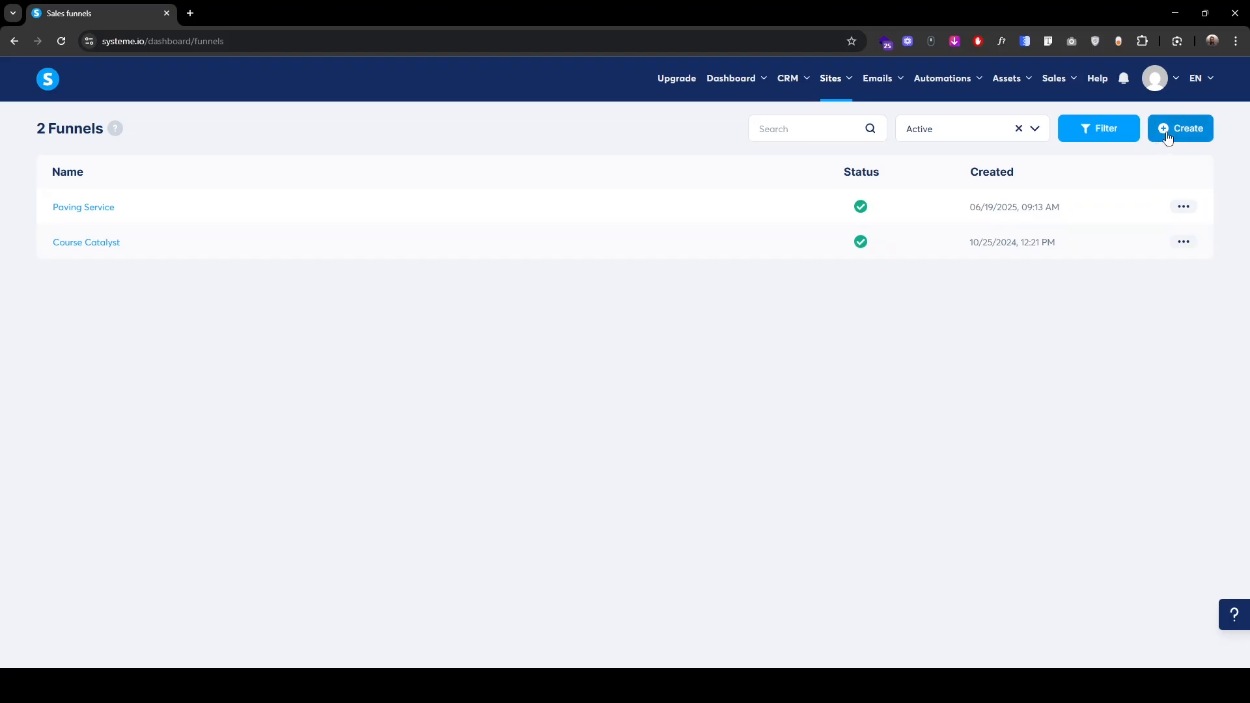
Step: Create the 'paving-service-tutorial' funnel with Build an audience goal and U.S. Dollar currency, then open it
left_click(1167, 135)
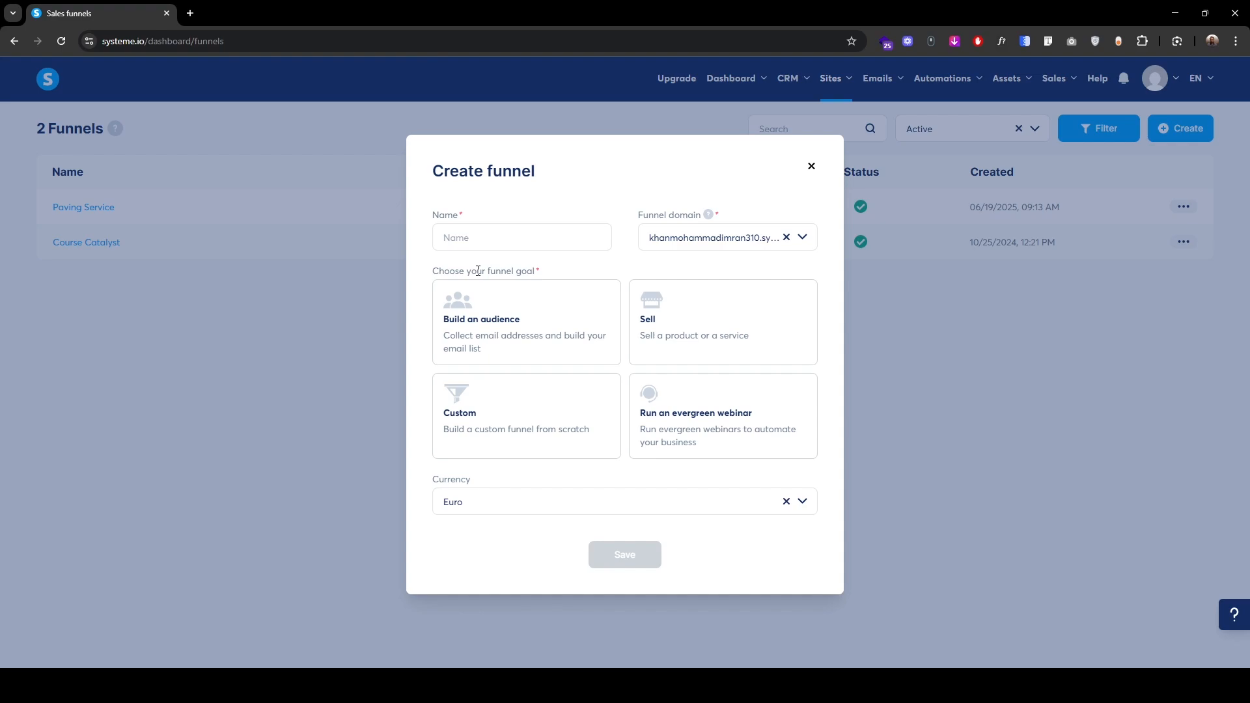
left_click(505, 243)
type("paving-service")
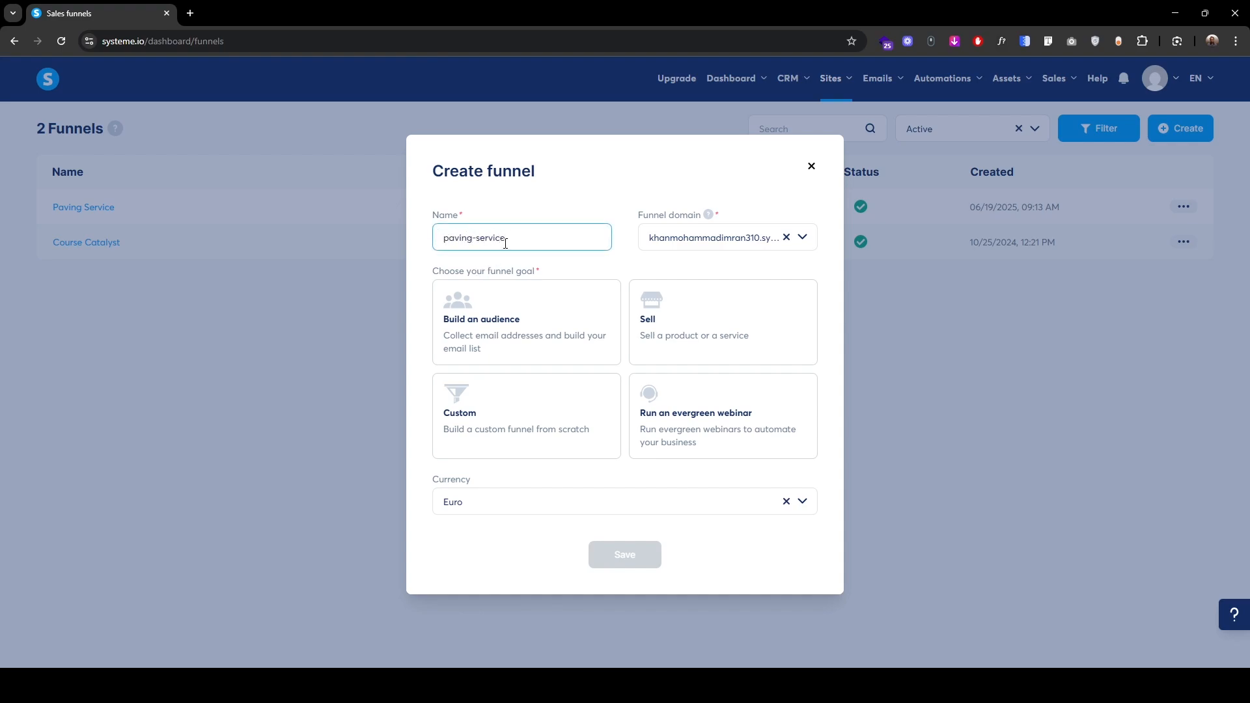
type("-tutorial")
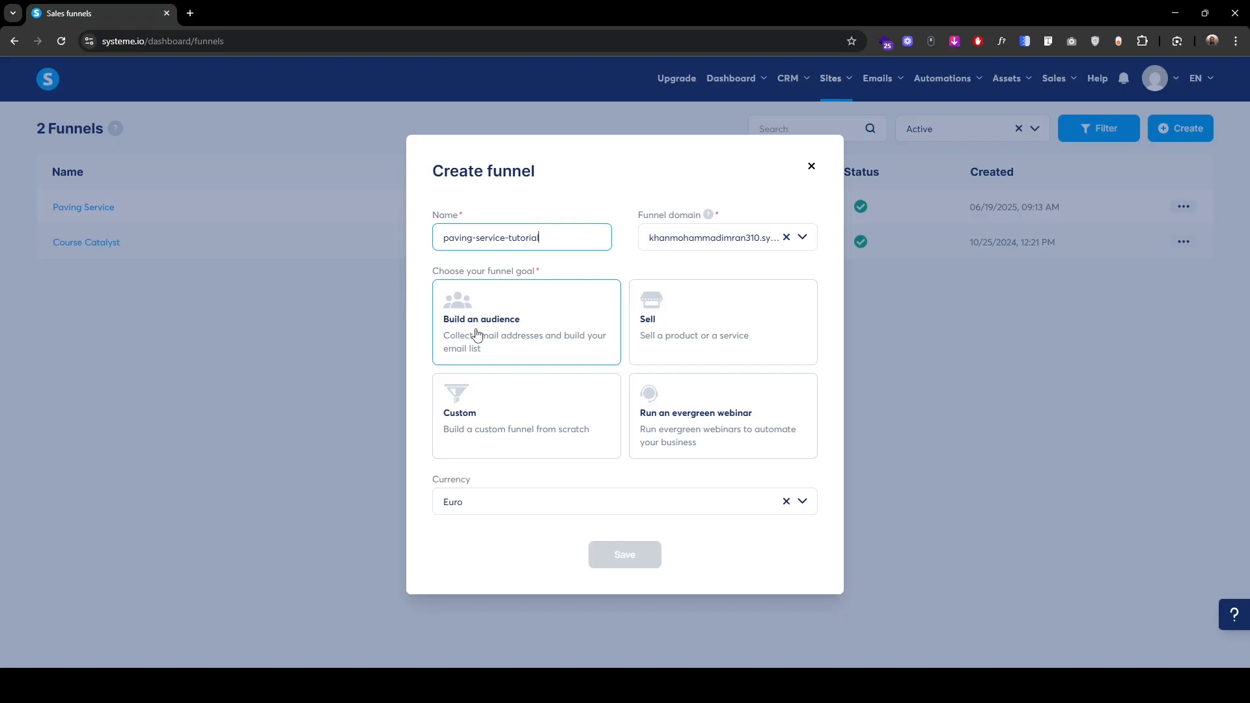
left_click(477, 335)
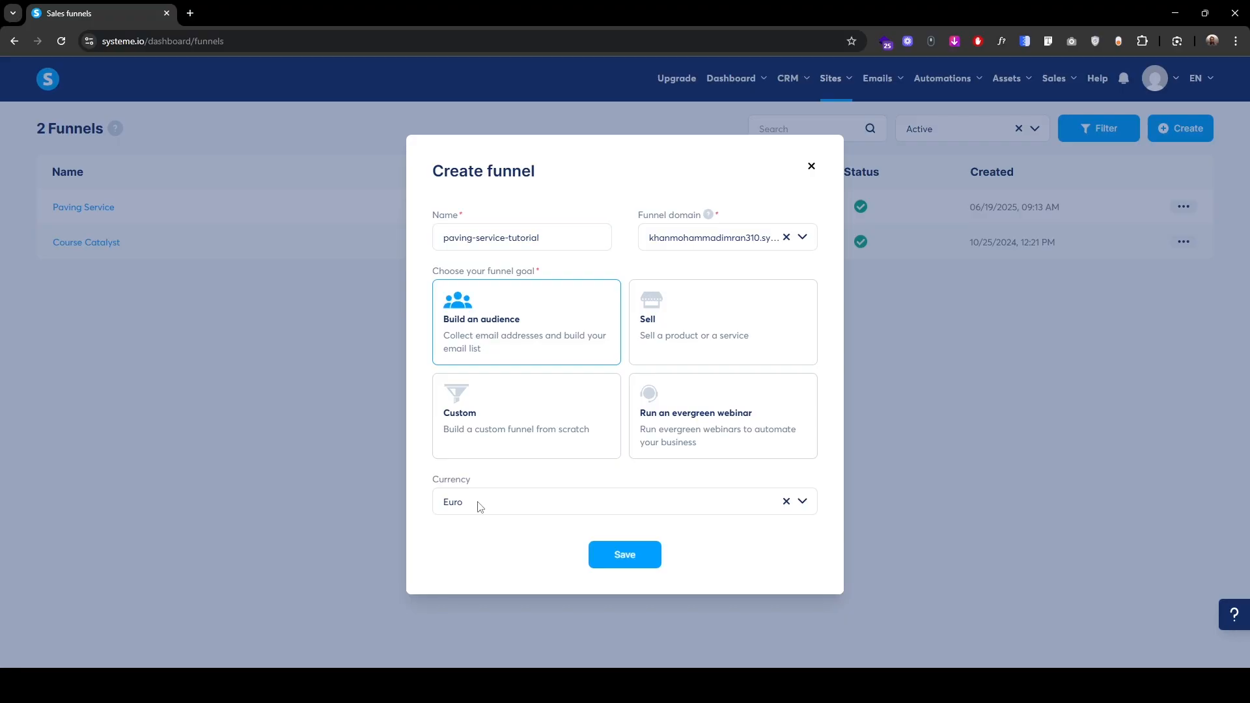
left_click(480, 507)
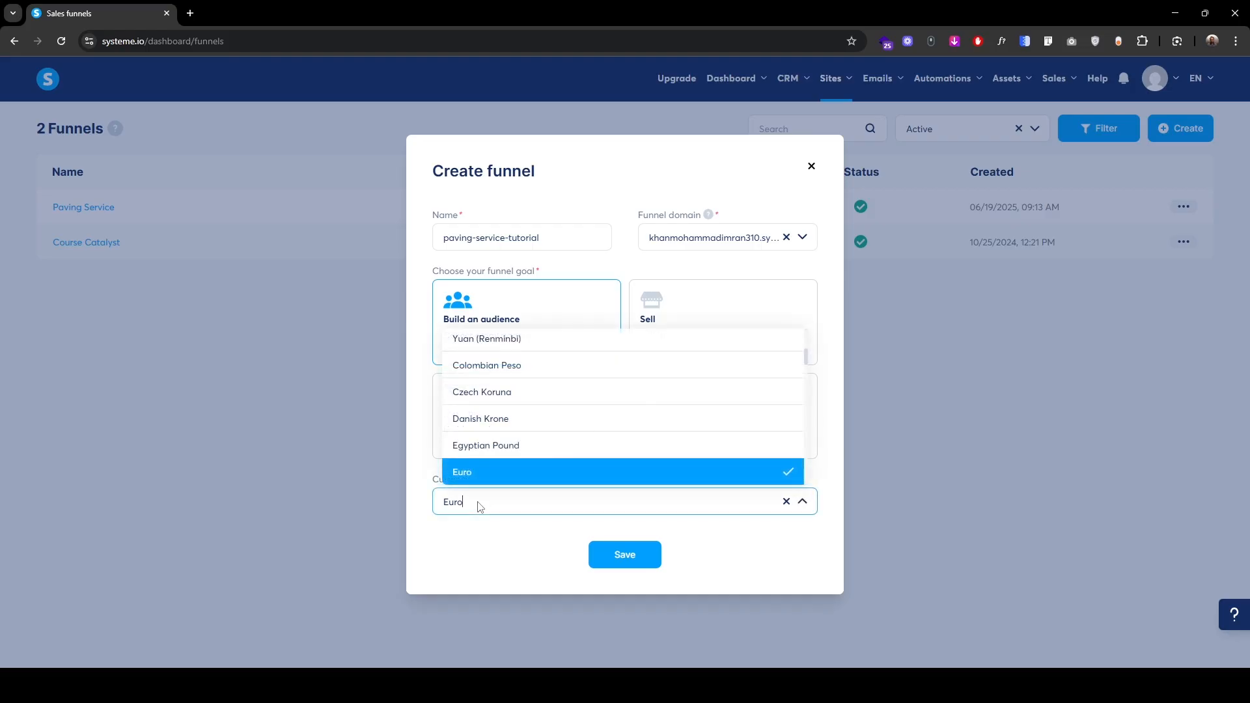
type("dollar")
left_click(487, 476)
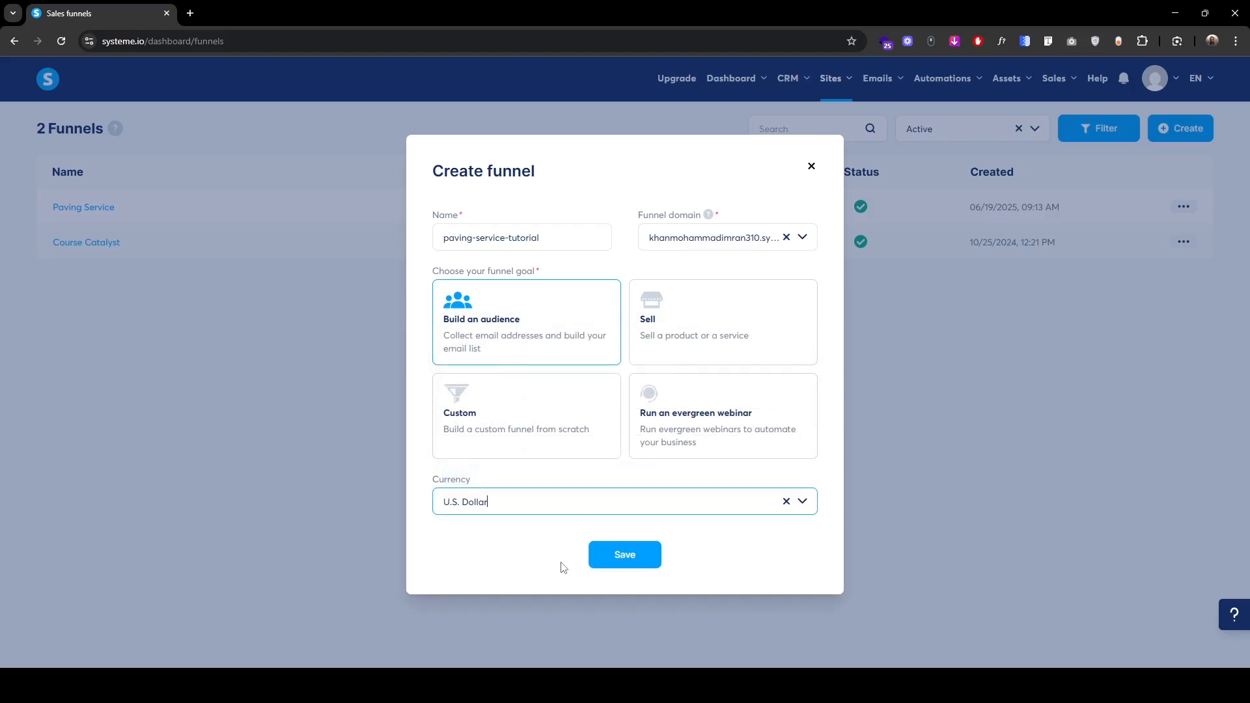
left_click(622, 553)
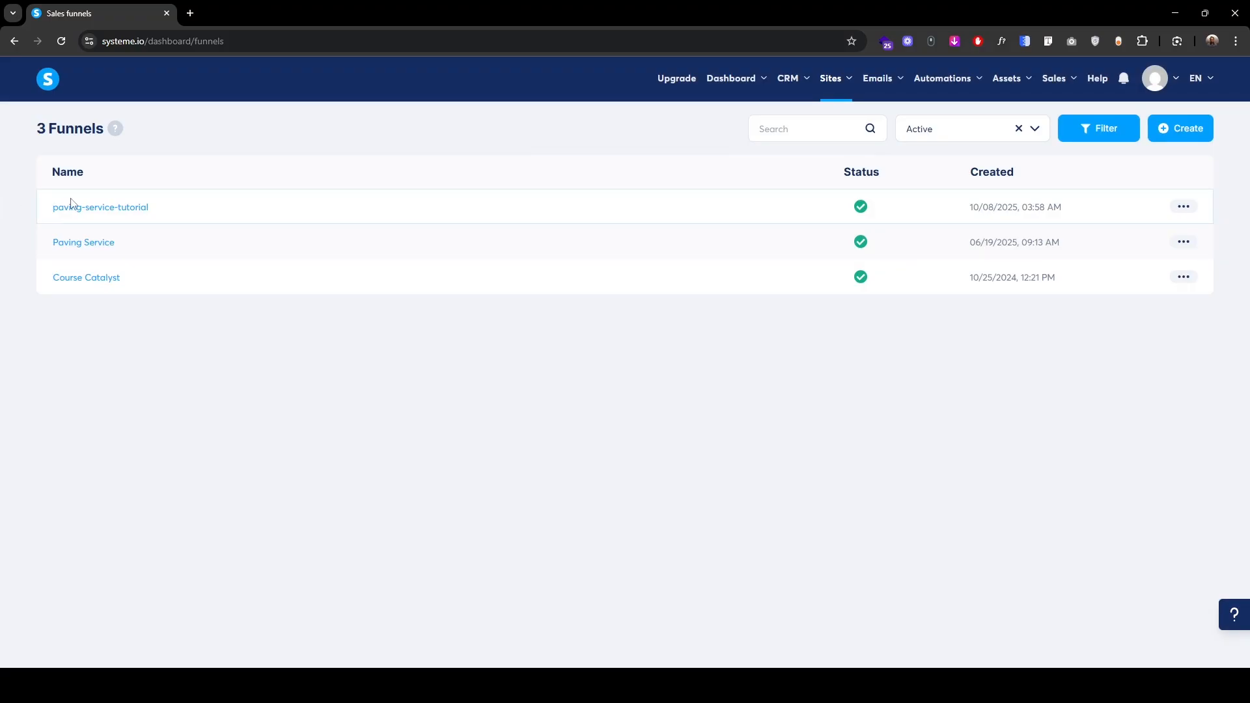
left_click(105, 215)
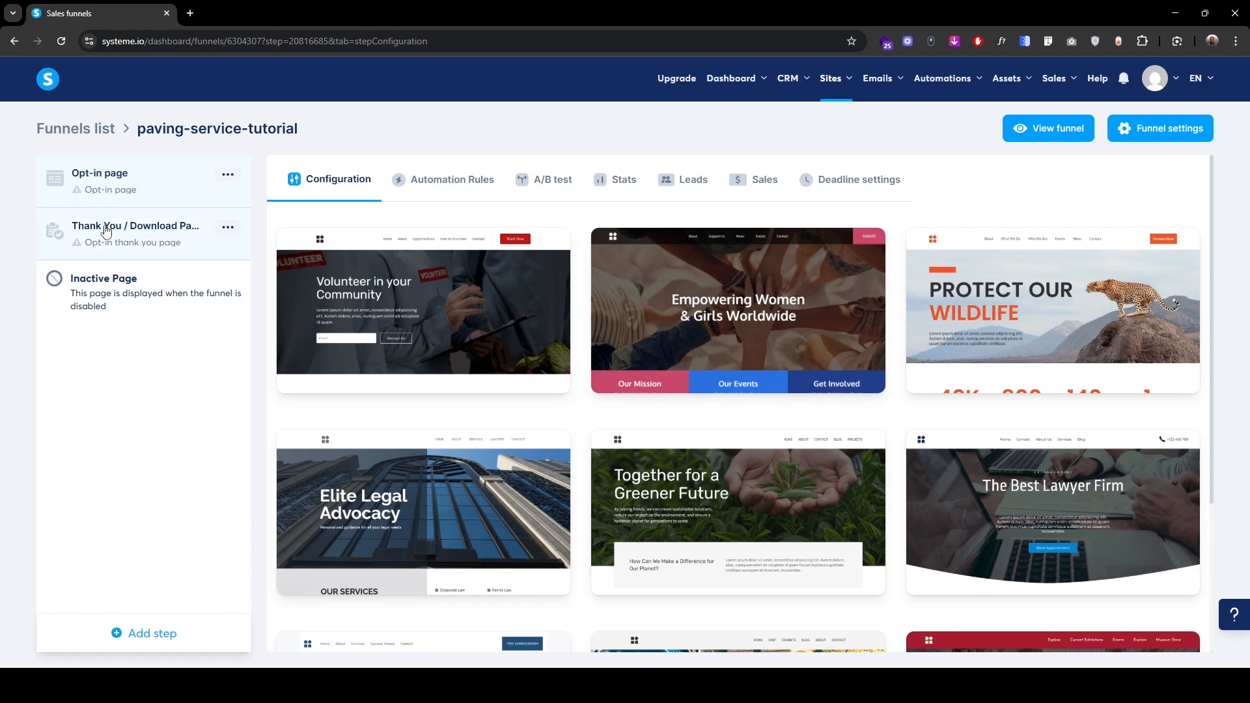
Step: Preview and apply the 'Volunteer in your Community' template to the opt-in page
mouse_move(286, 326)
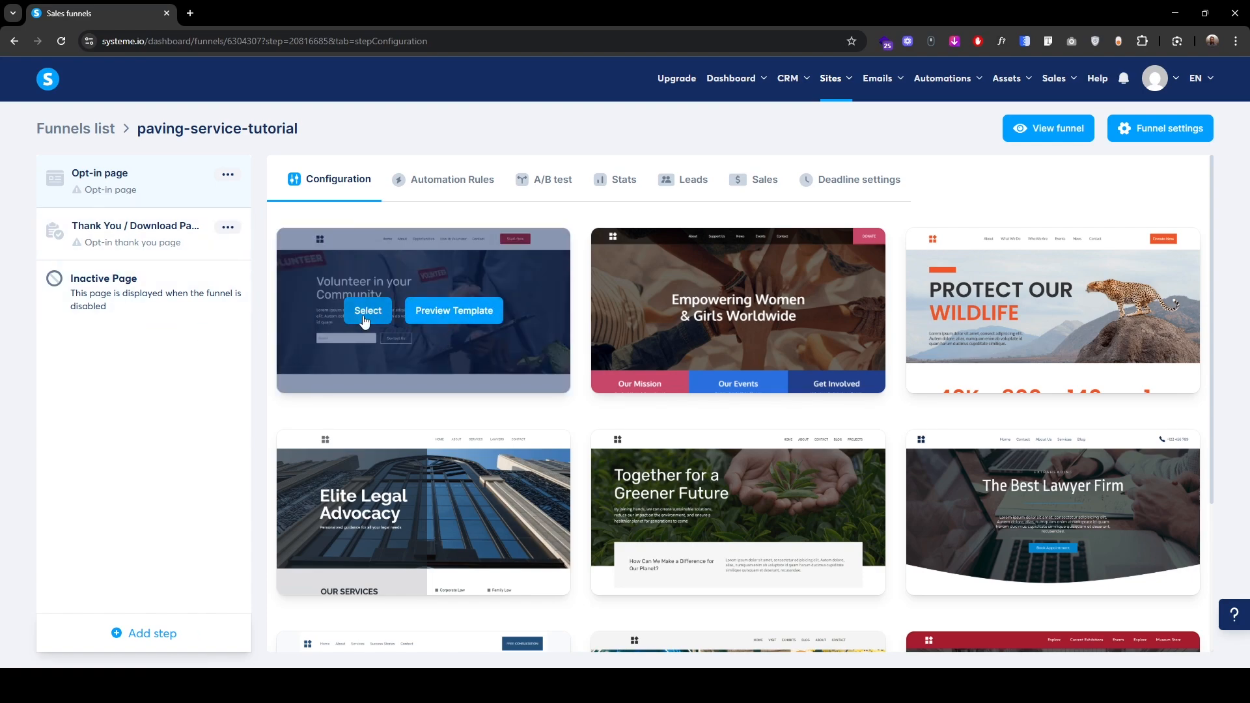
left_click(441, 317)
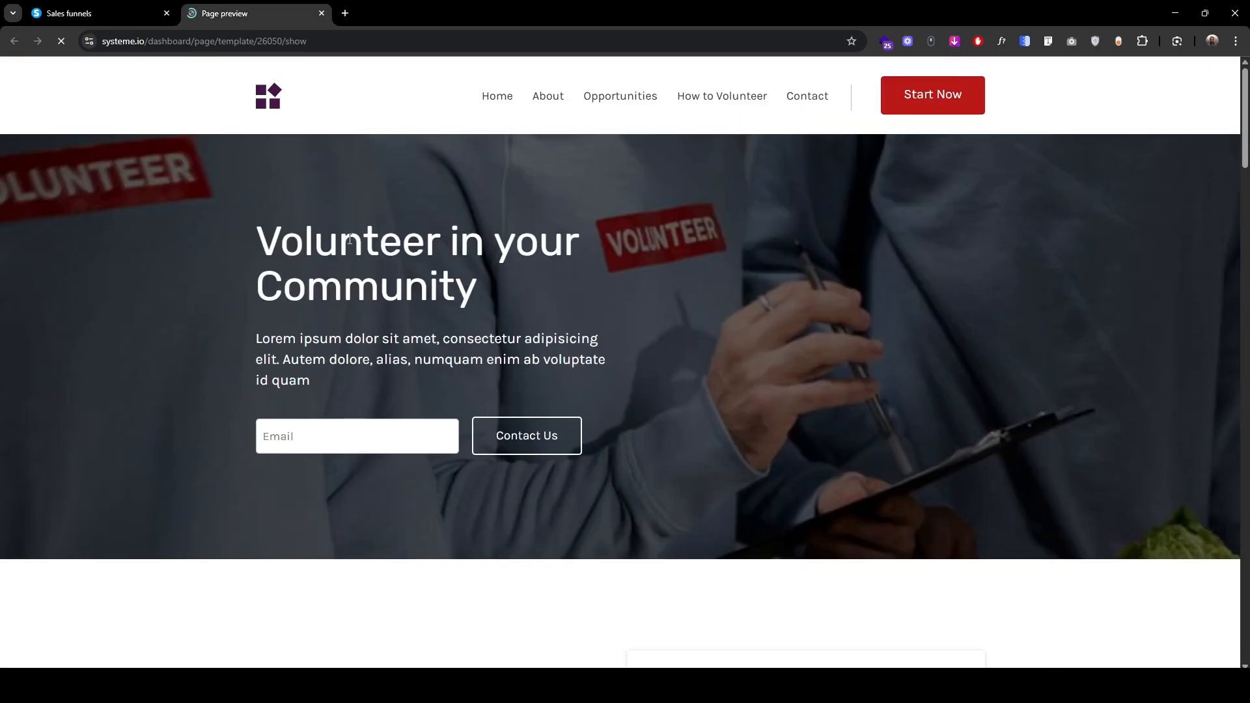
scroll(335, 472, "down", 4)
scroll(335, 472, "up", 4)
left_click(107, 13)
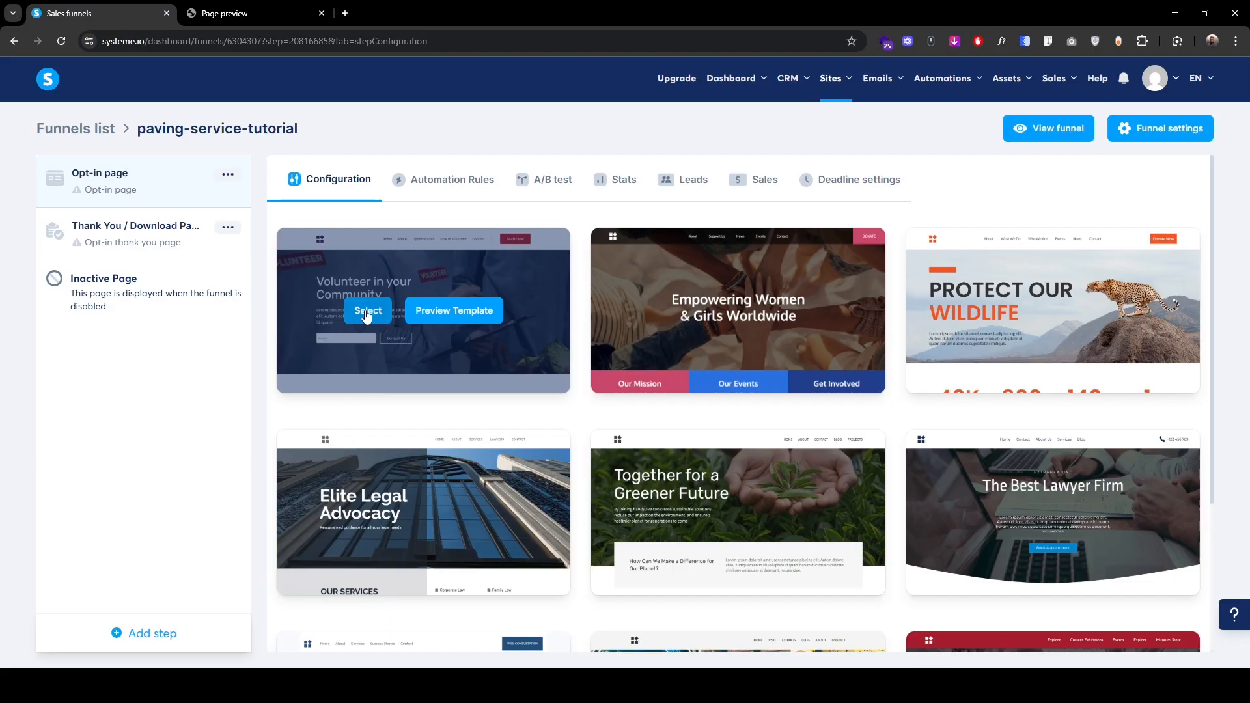
left_click(366, 312)
Step: Replace the opt-in page's URL path with paving-service-tutorial
left_click(575, 313)
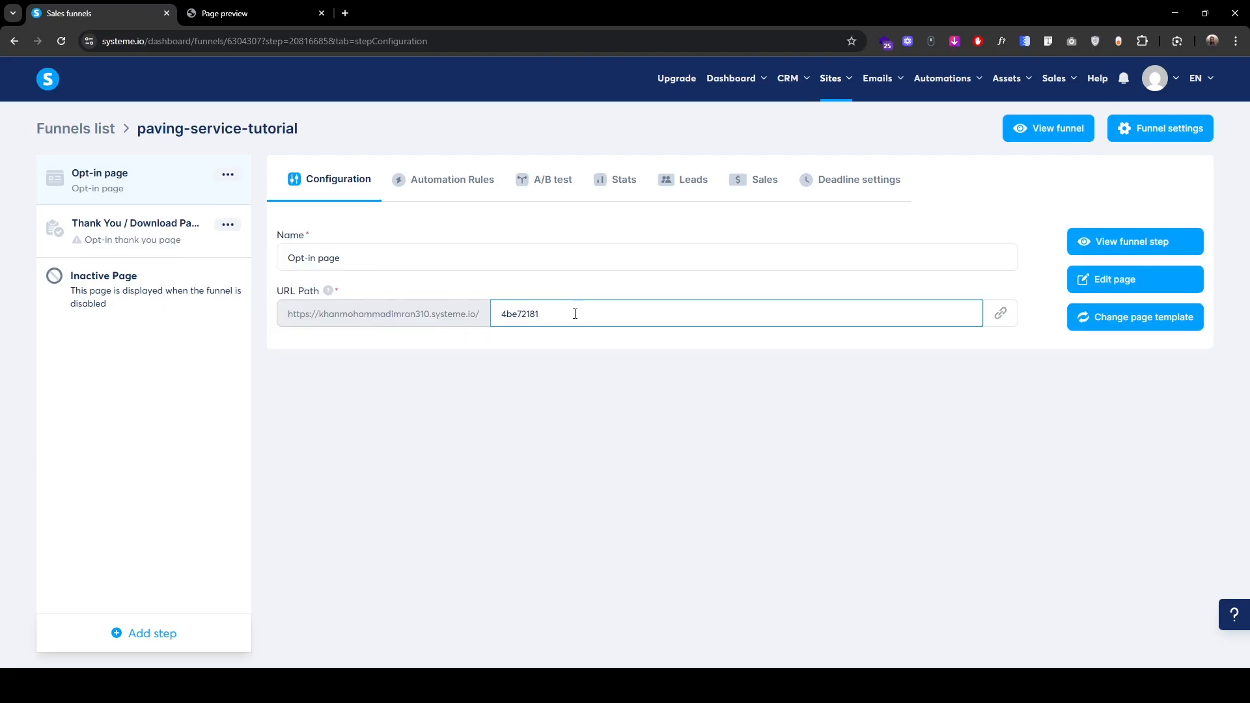
key("ctrl+a")
type("paving-service-tutorial")
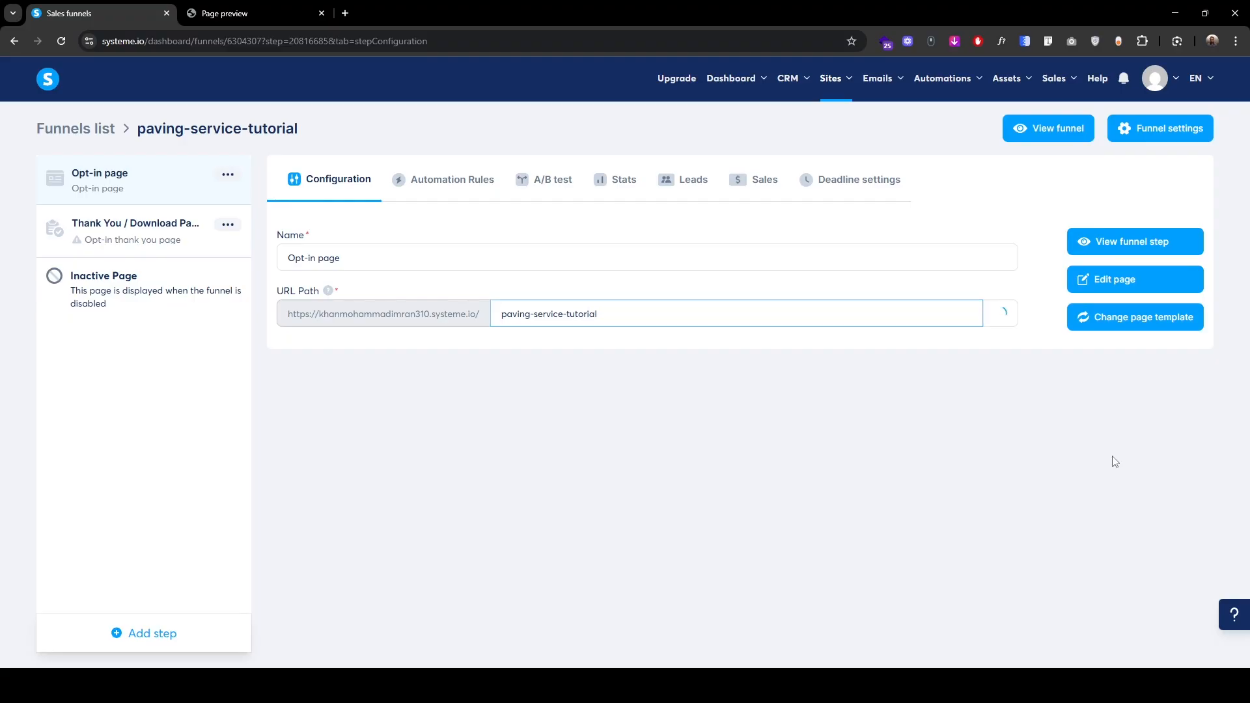
Step: Open the opt-in page in the editor and scroll through the template's sections
left_click(1110, 285)
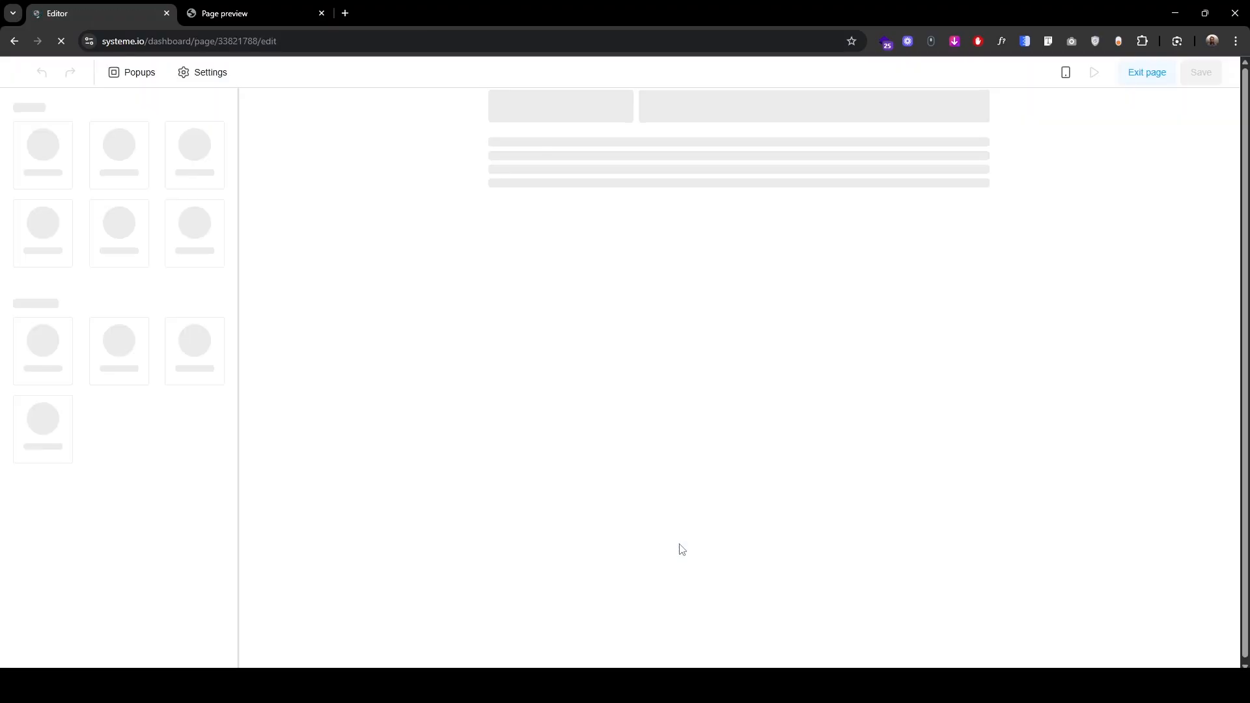
scroll(417, 472, "down", 5)
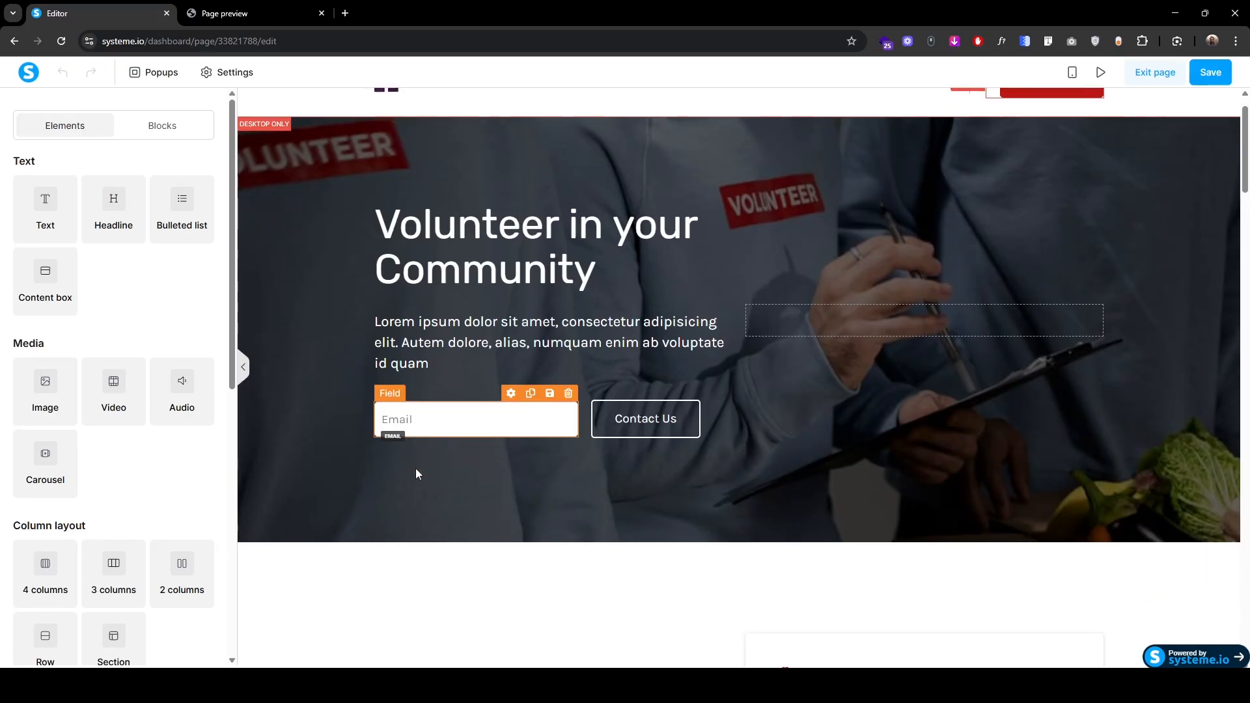
scroll(417, 472, "up", 5)
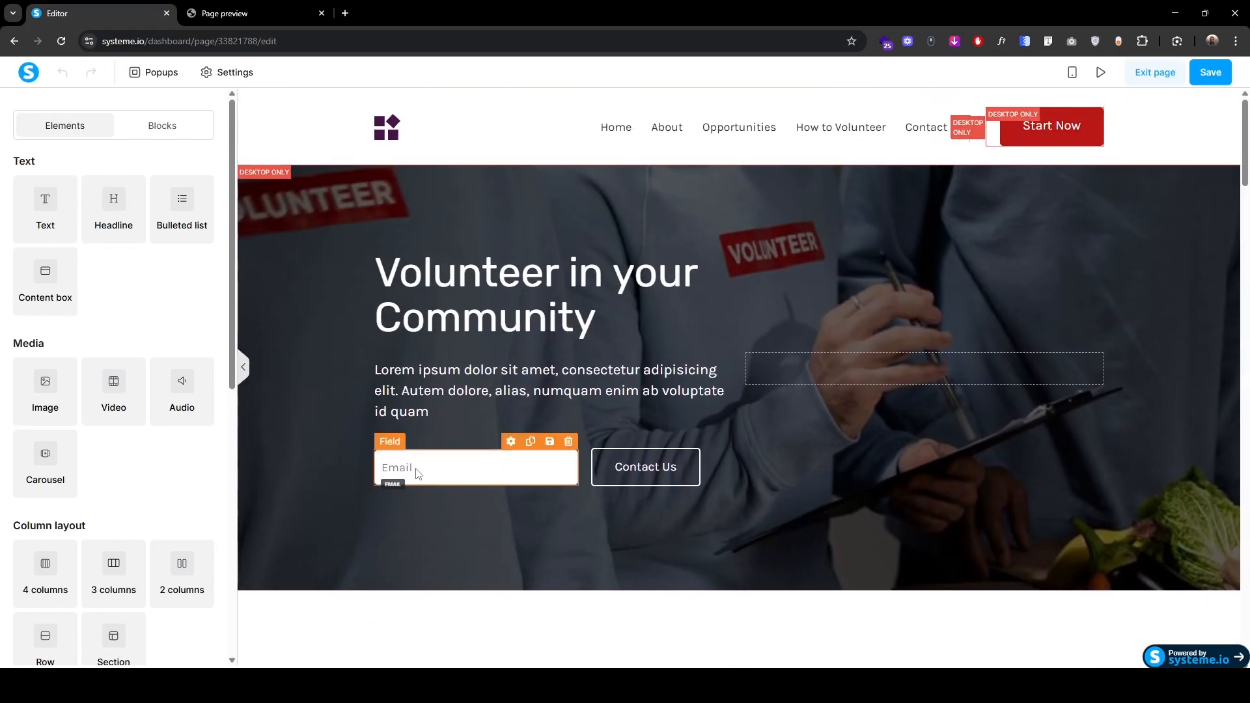
scroll(417, 473, "down", 12)
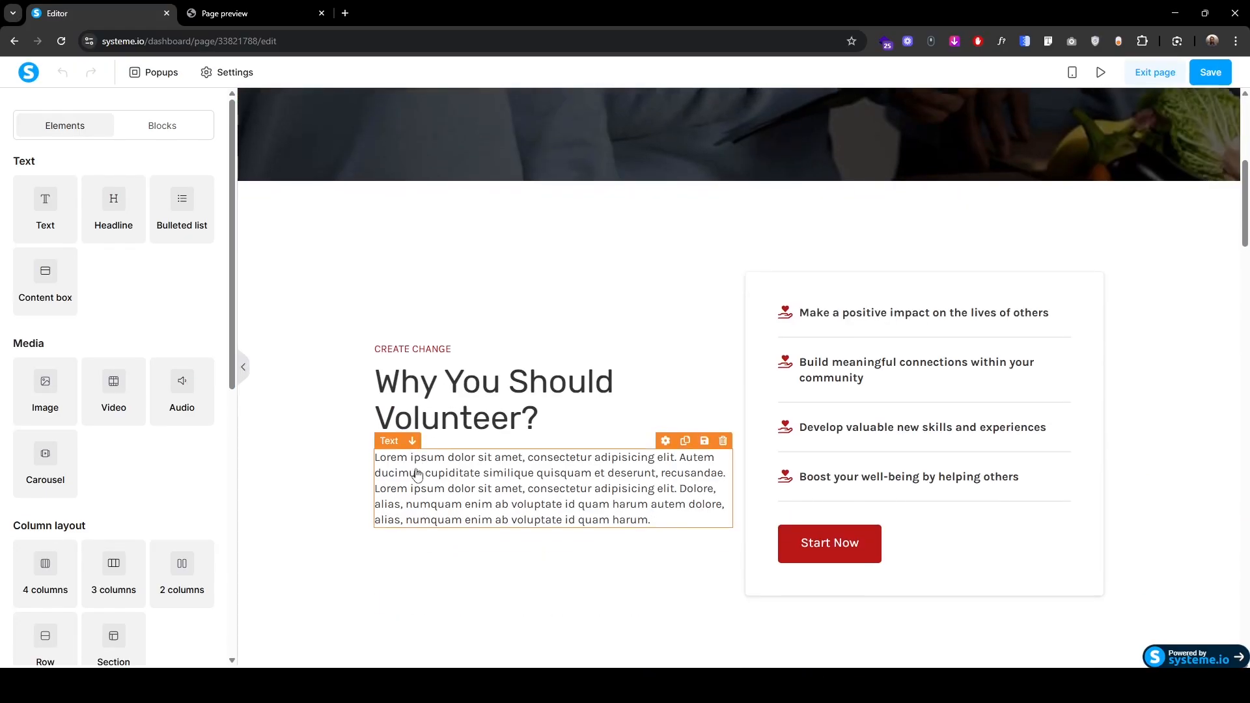
scroll(417, 472, "up", 11)
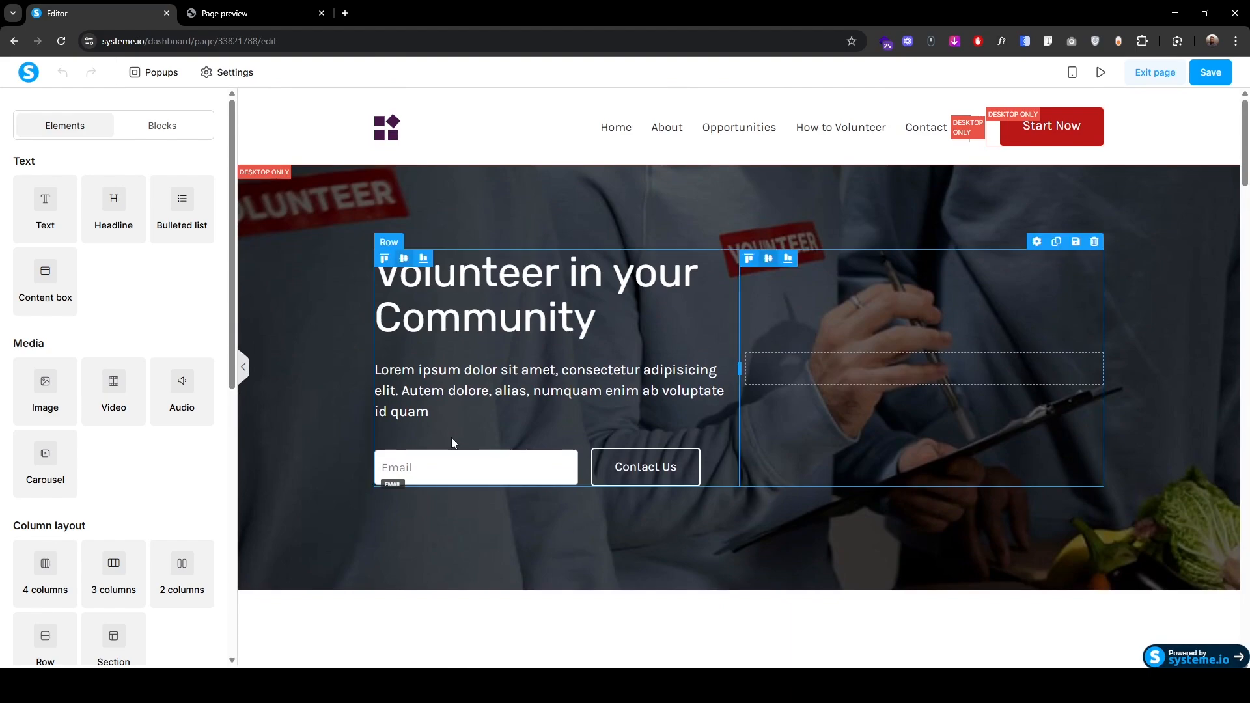
scroll(451, 438, "down", 6)
scroll(454, 442, "down", 5)
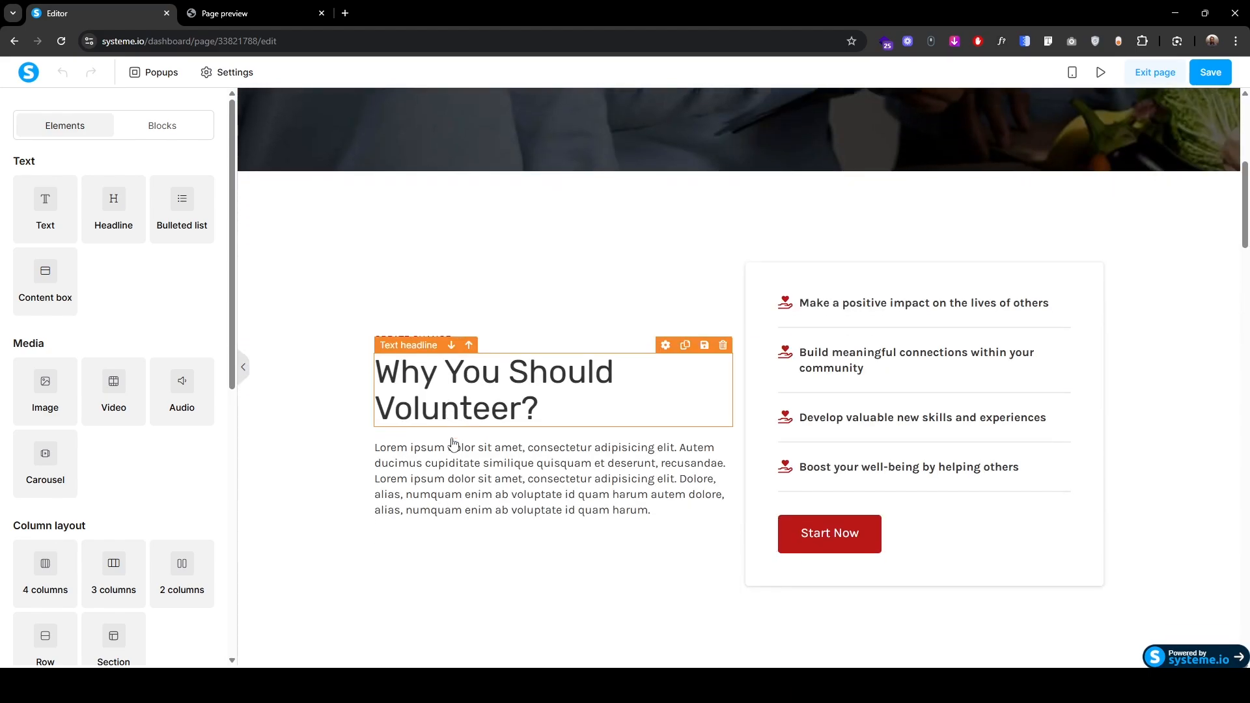
scroll(454, 442, "up", 11)
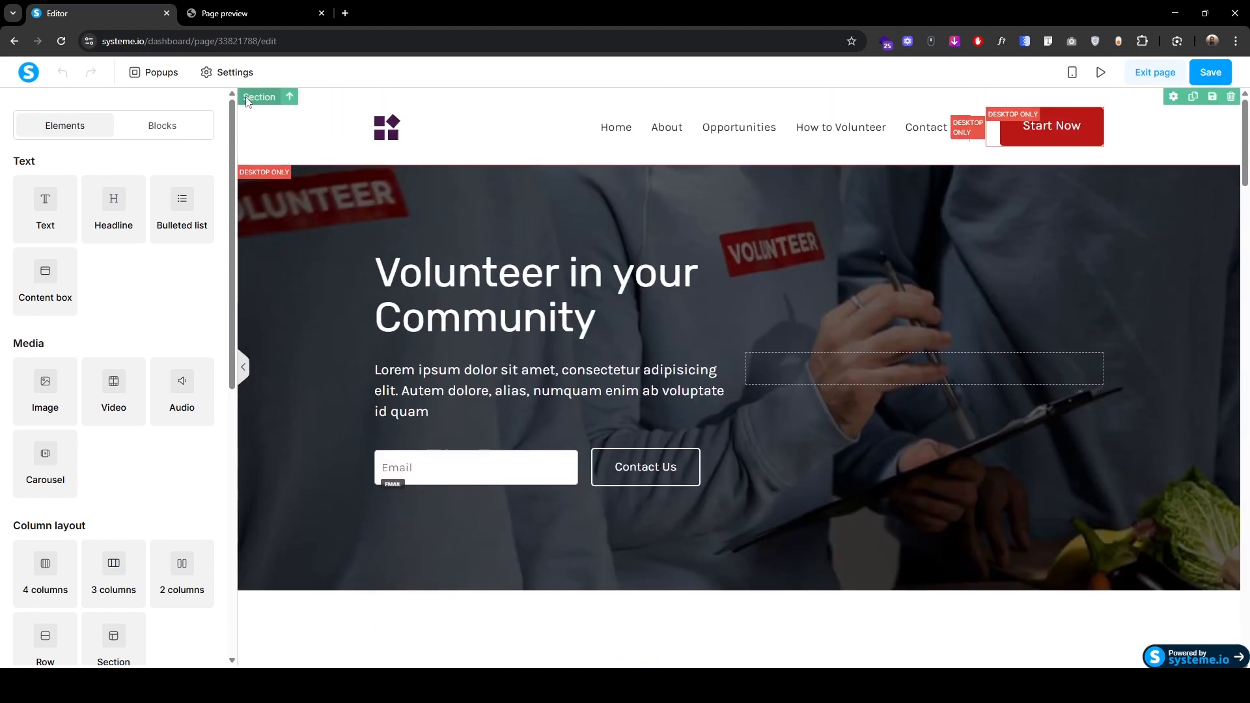
Step: Delete the header, hero and 'Why You Should Volunteer' sections, then view the SolidPath page
left_click(249, 98)
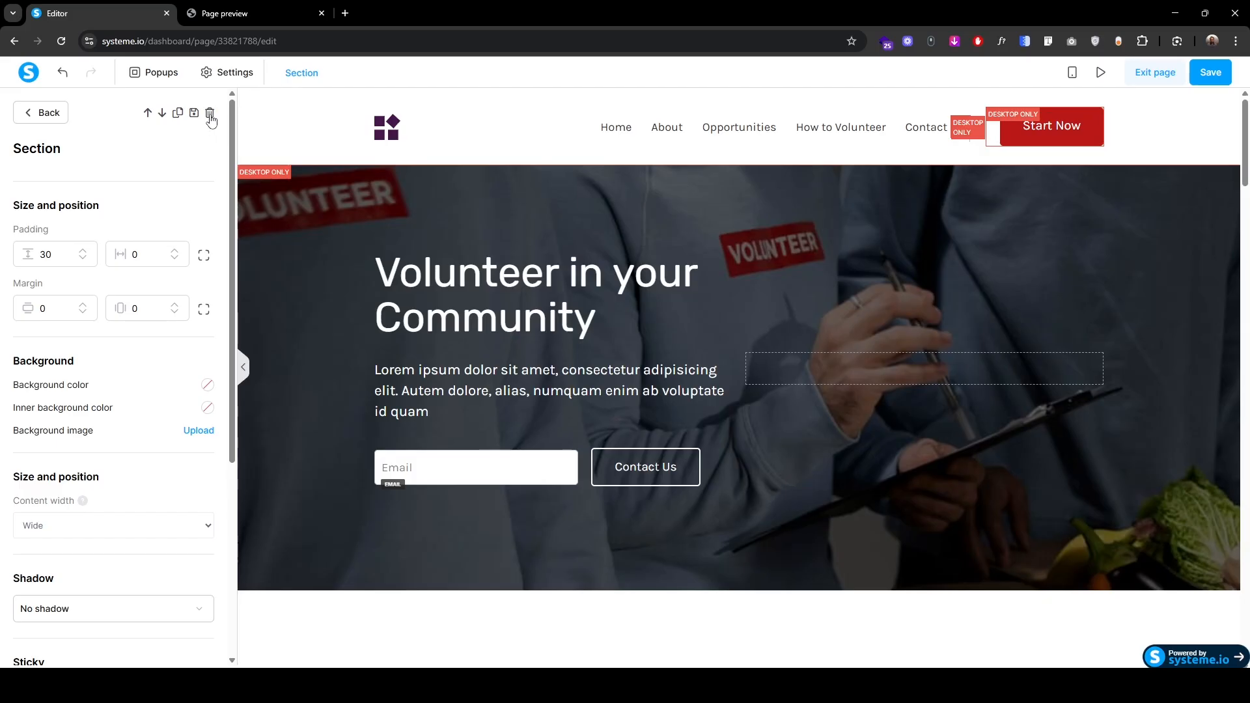
left_click(210, 114)
left_click(674, 126)
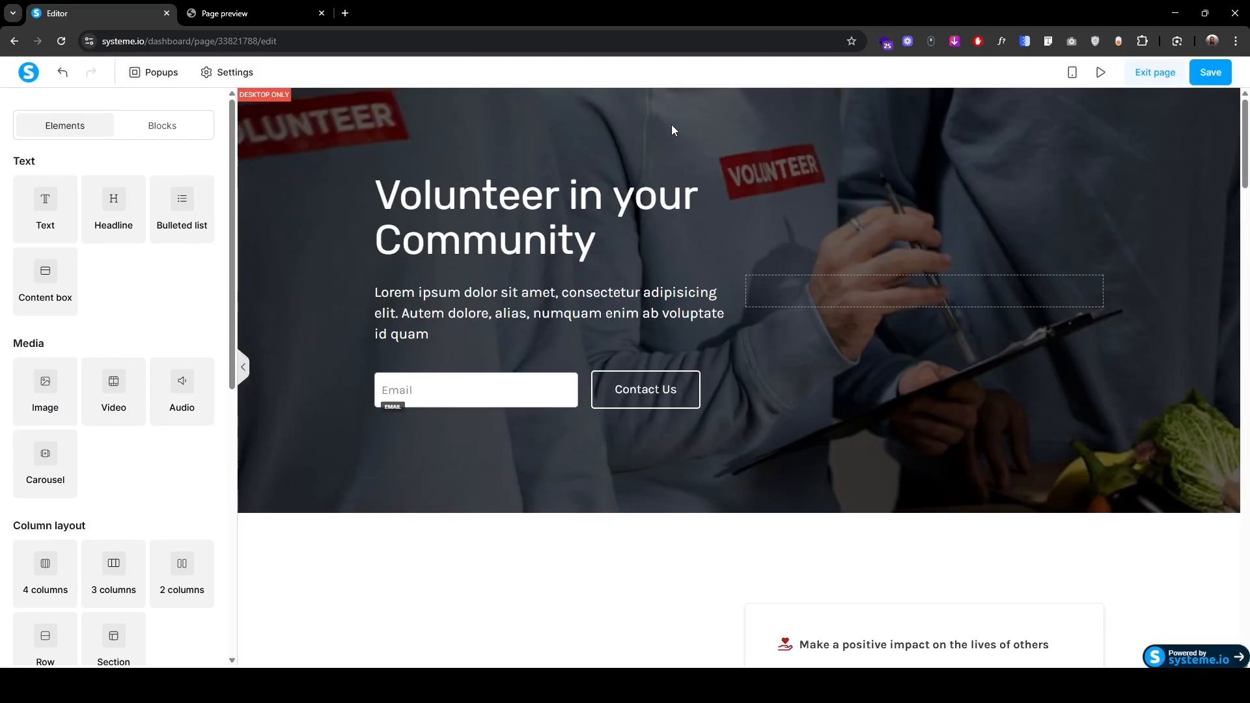
left_click(257, 99)
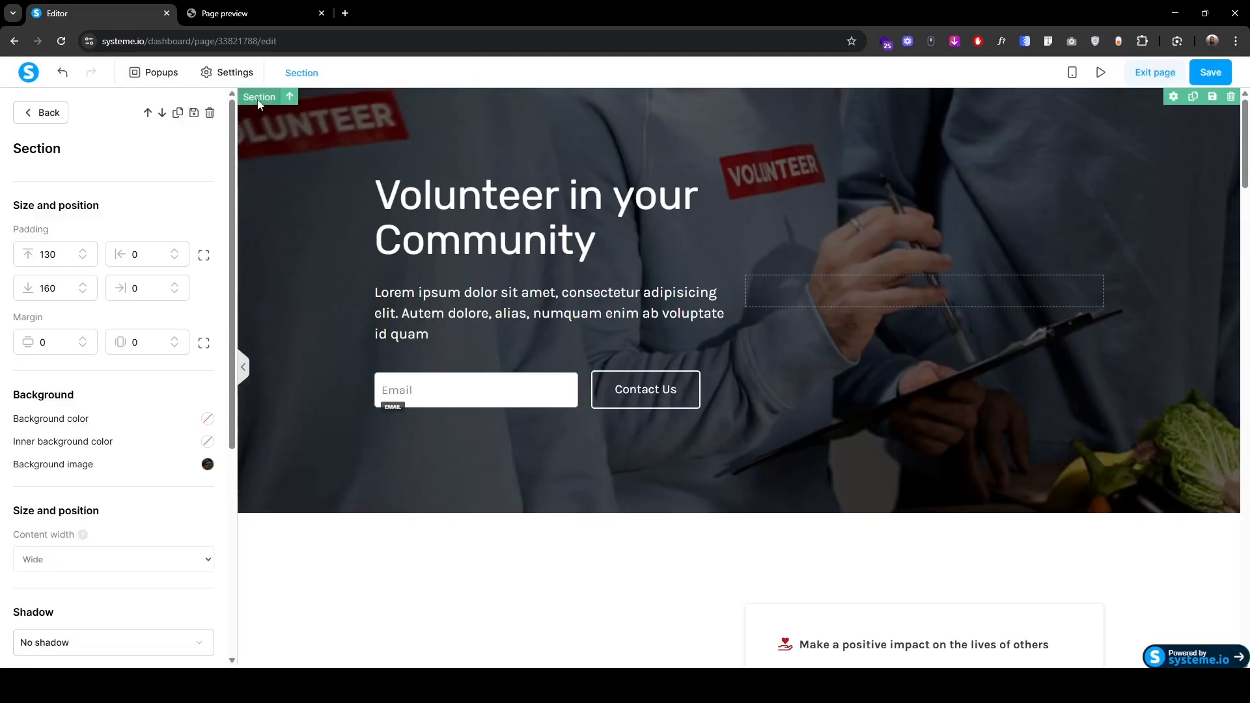
left_click(210, 115)
left_click(676, 125)
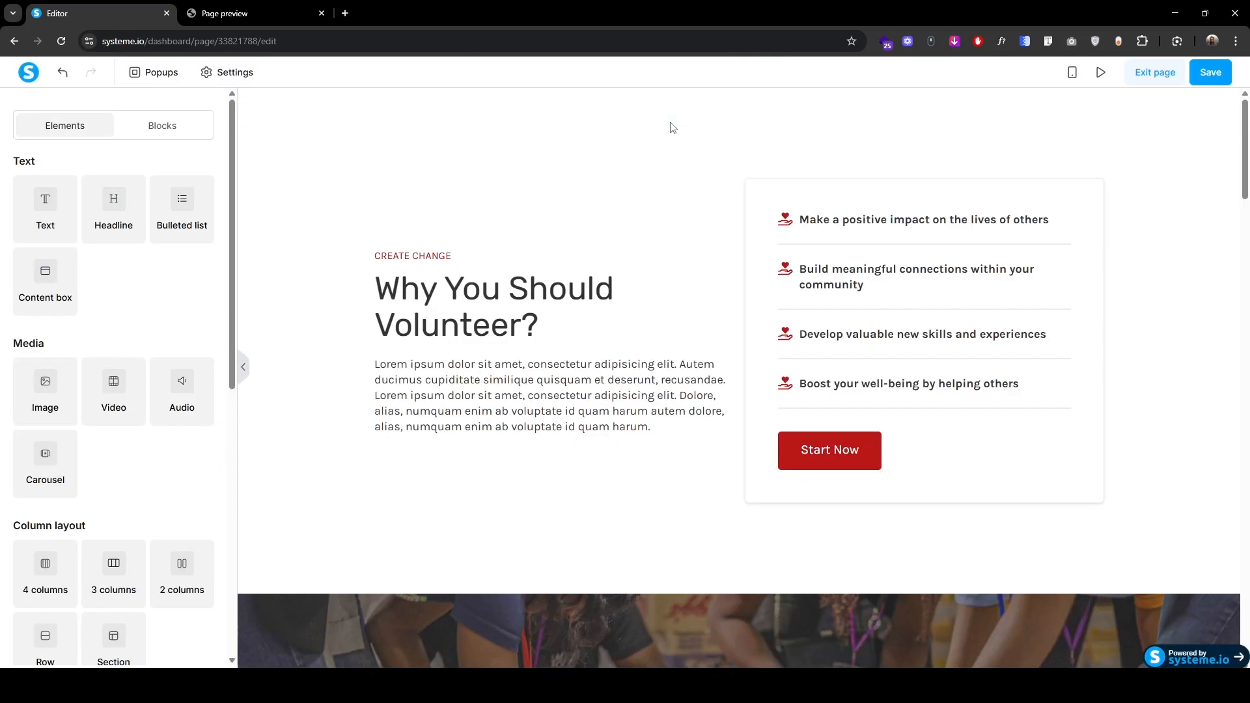
left_click(258, 99)
left_click(211, 115)
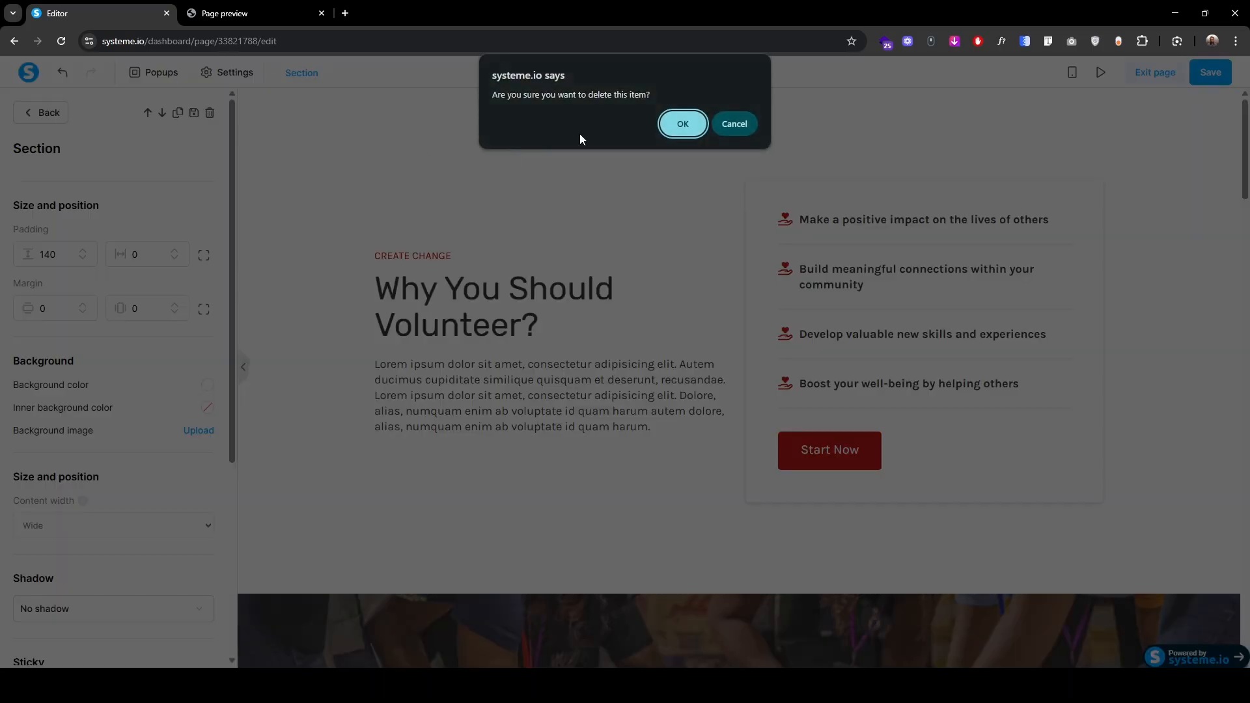
left_click(677, 125)
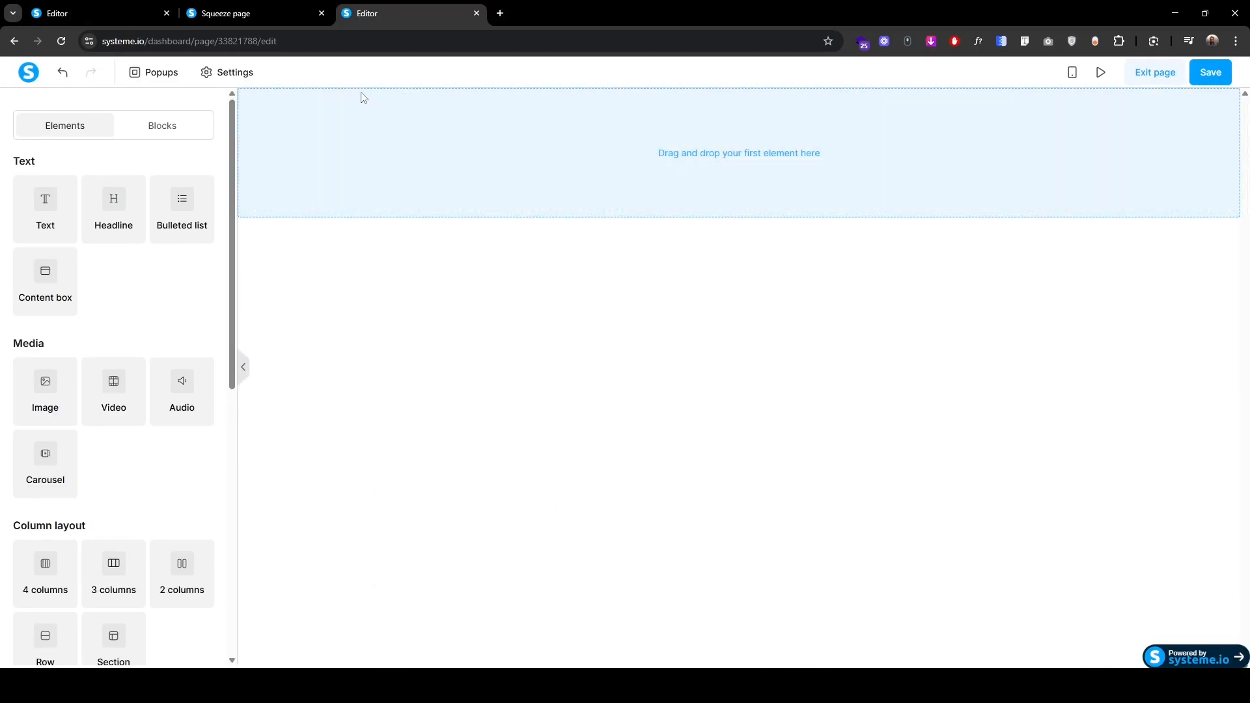
left_click(268, 18)
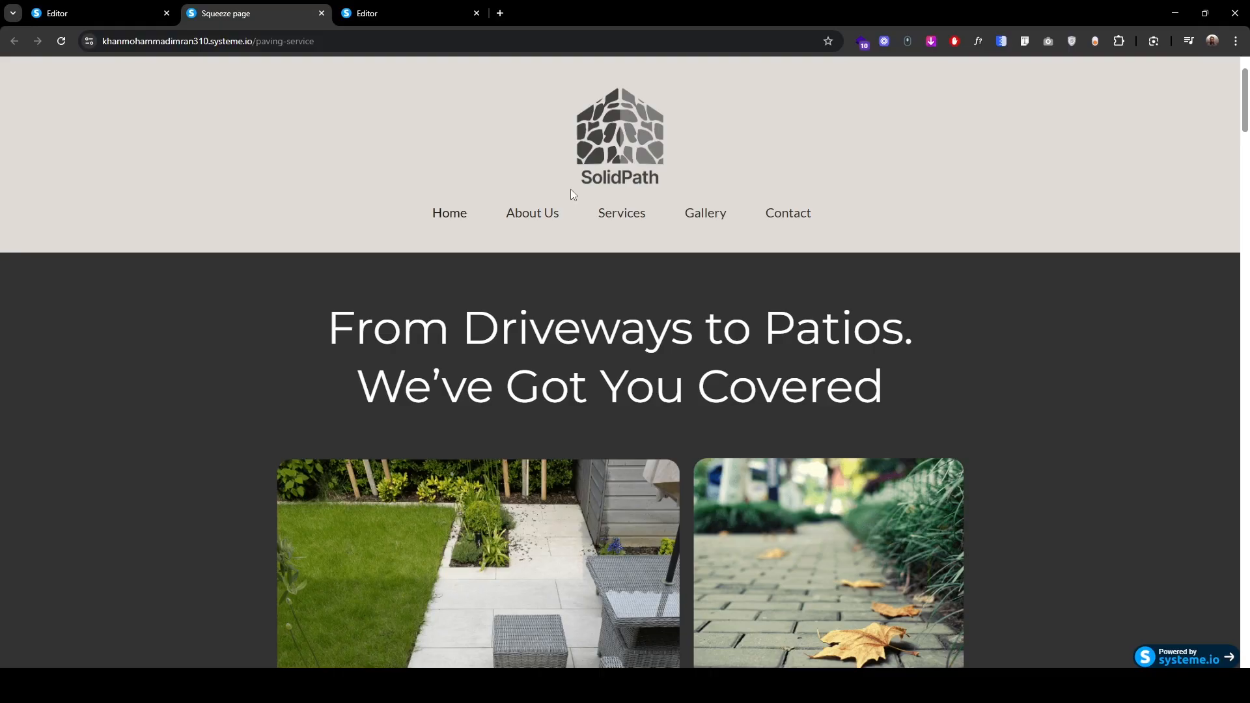
left_click(409, 20)
Step: Add a new section to the blank page and set its content width to Wide
left_click_drag(115, 635, 677, 154)
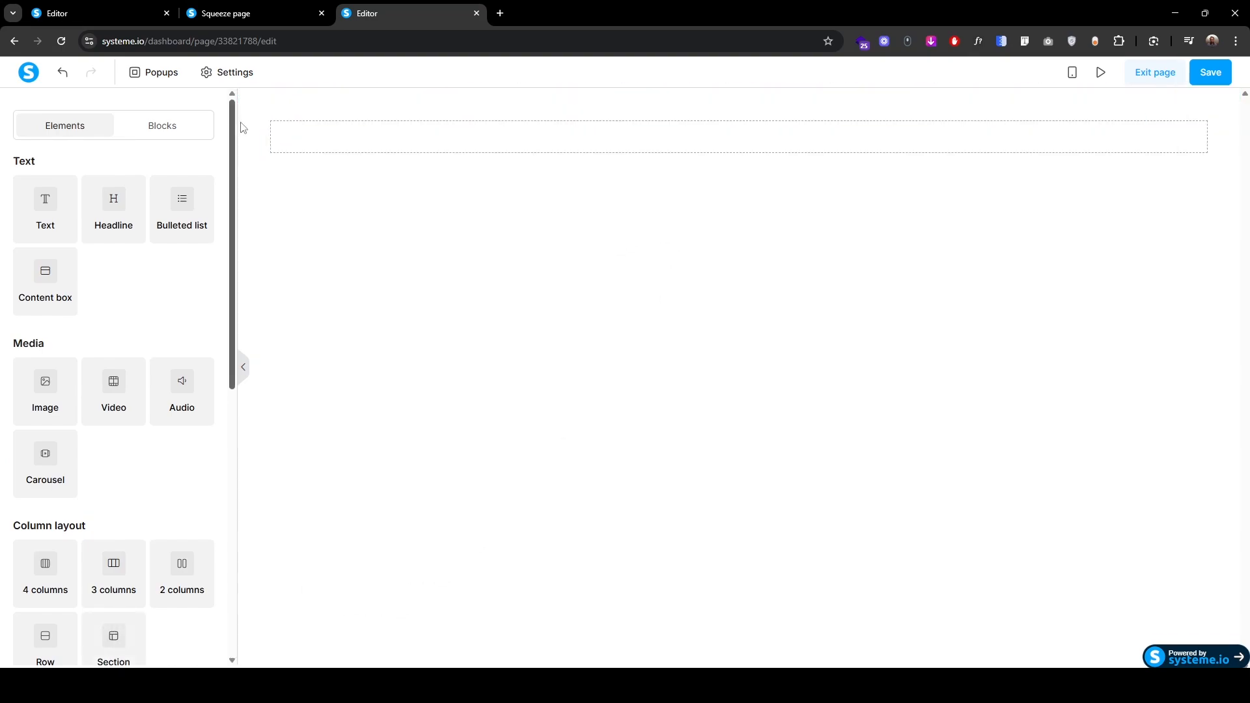
left_click(259, 101)
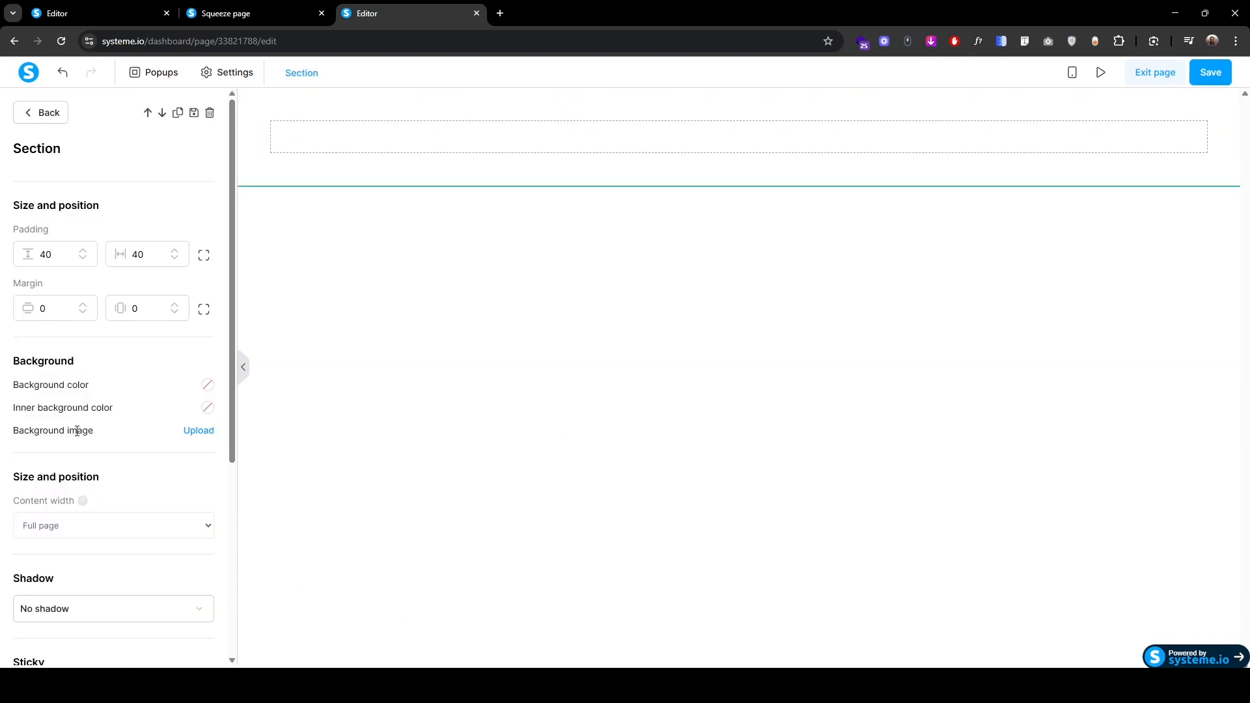
scroll(77, 428, "down", 3)
left_click(76, 329)
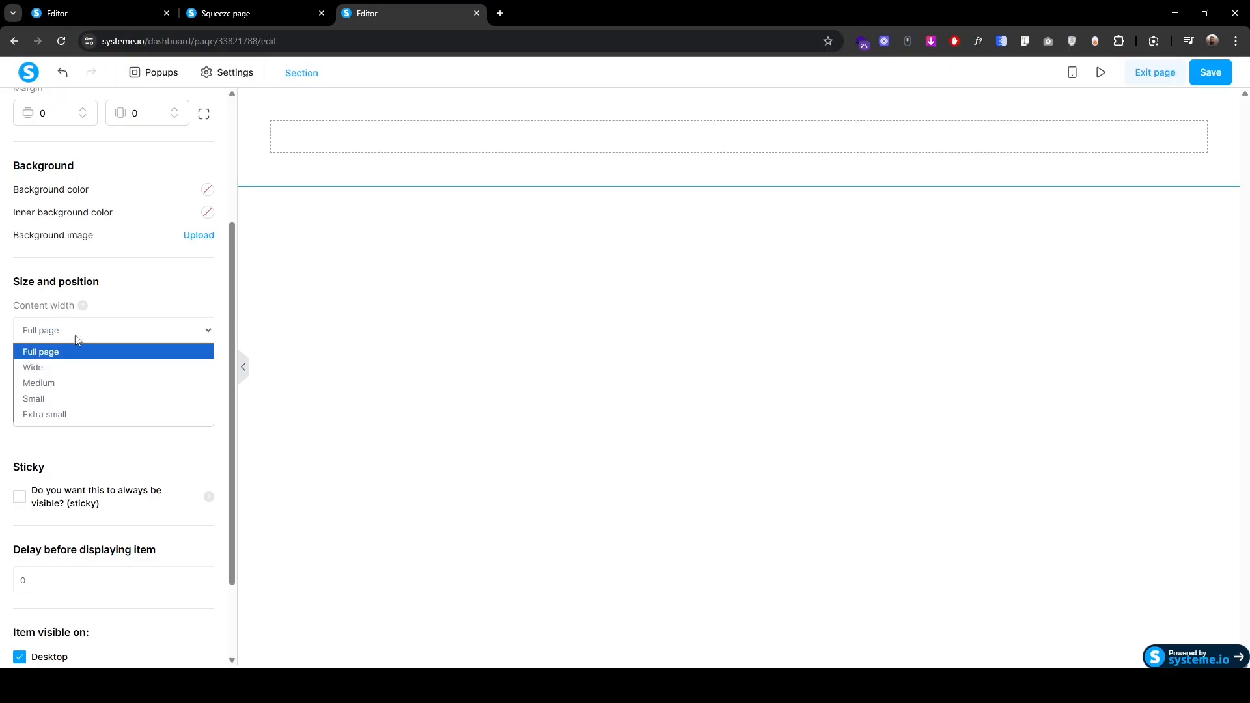
left_click(68, 364)
scroll(53, 366, "up", 3)
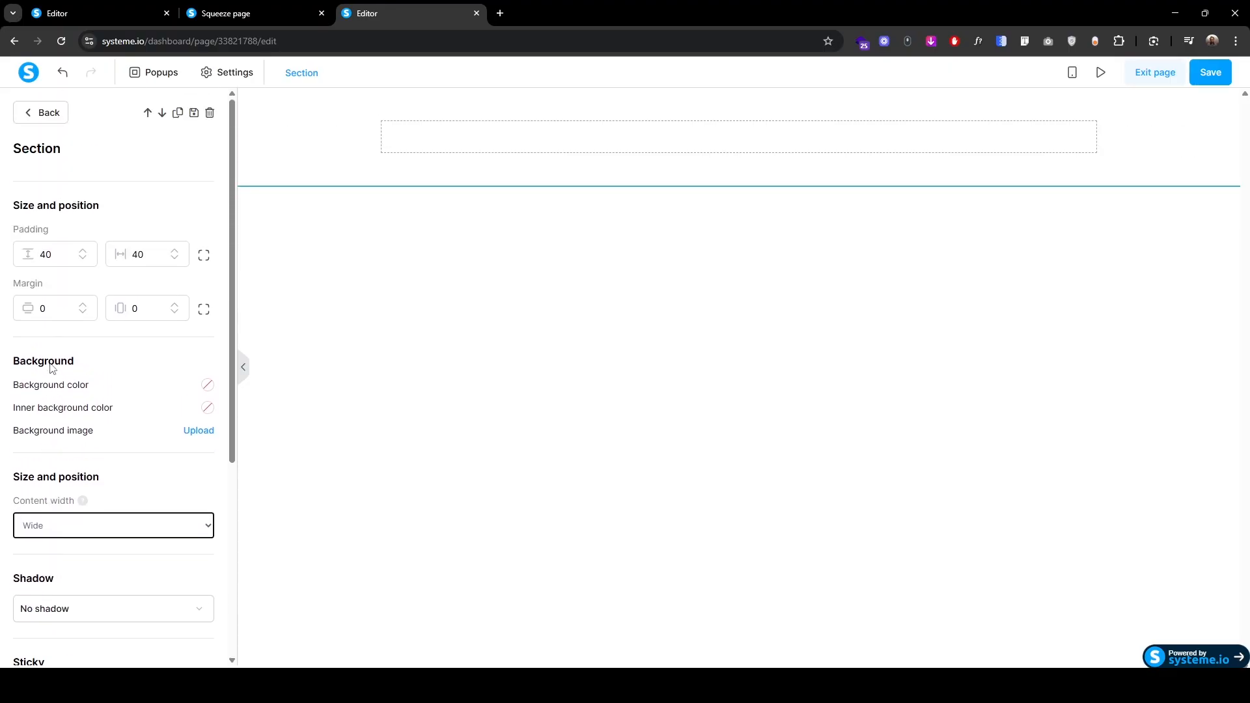
left_click(37, 115)
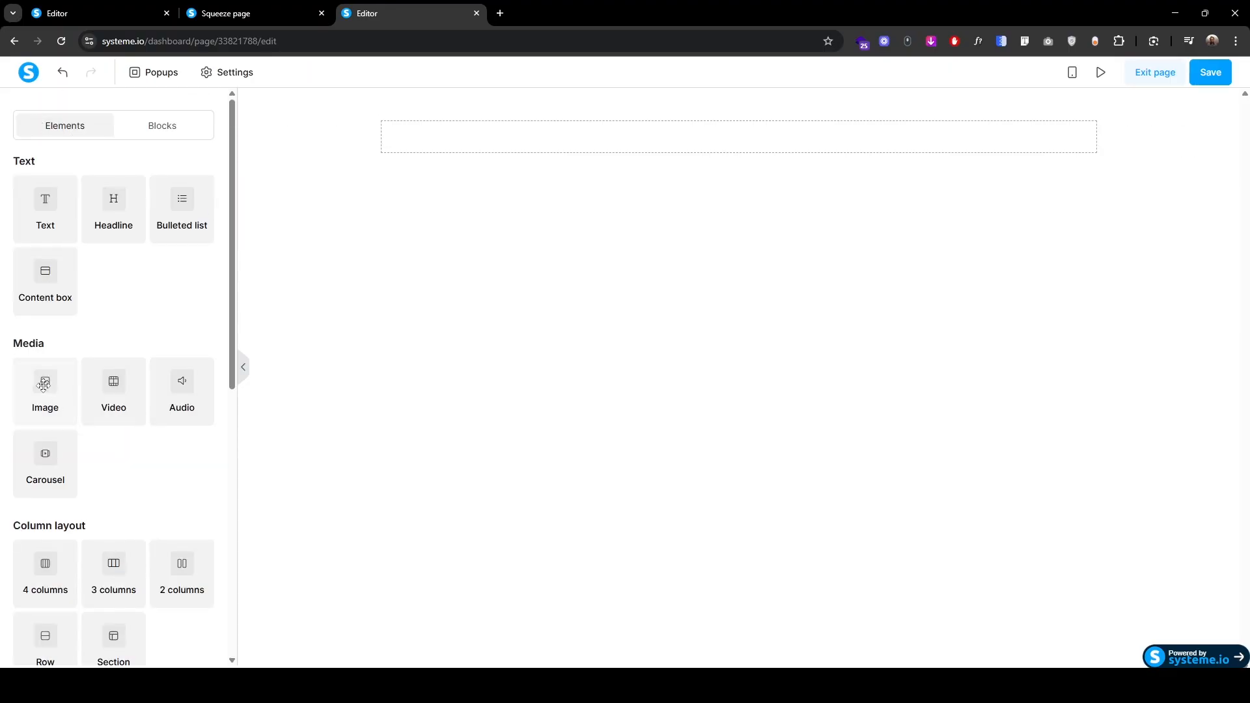
Step: Place an Image and a Menu element in the section, comparing against the SolidPath page
left_click_drag(45, 383, 732, 128)
left_click(256, 18)
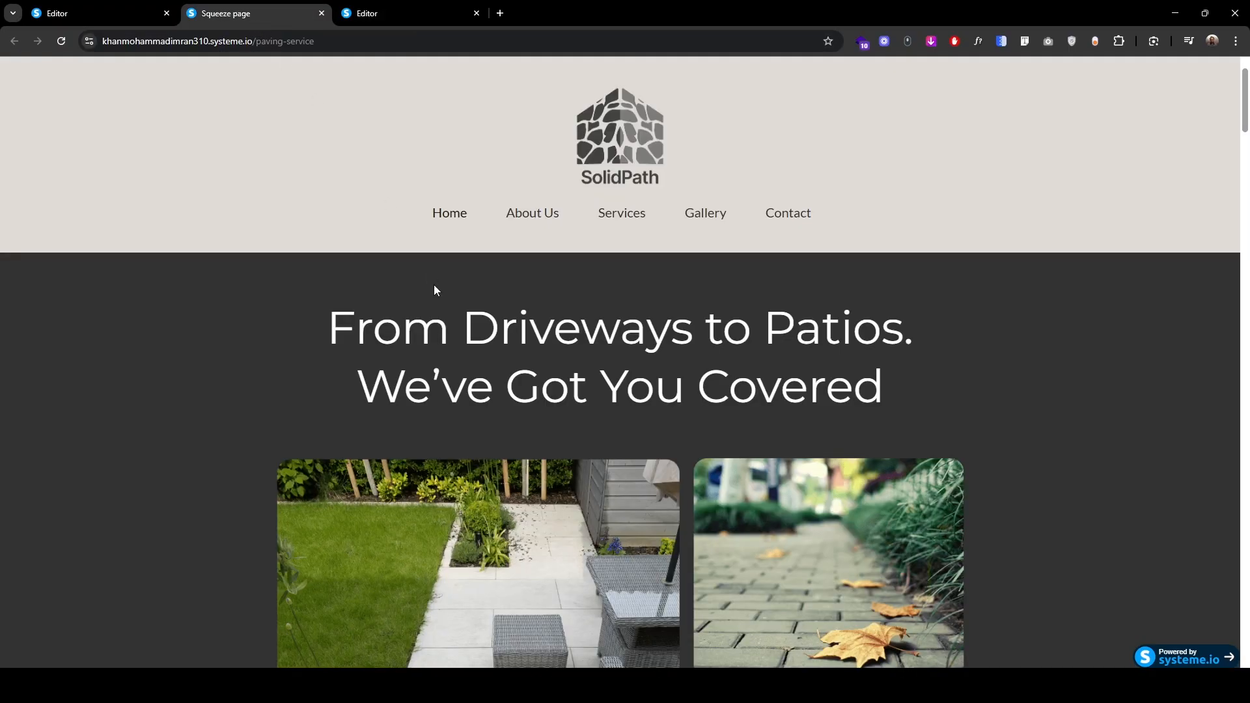
left_click(416, 16)
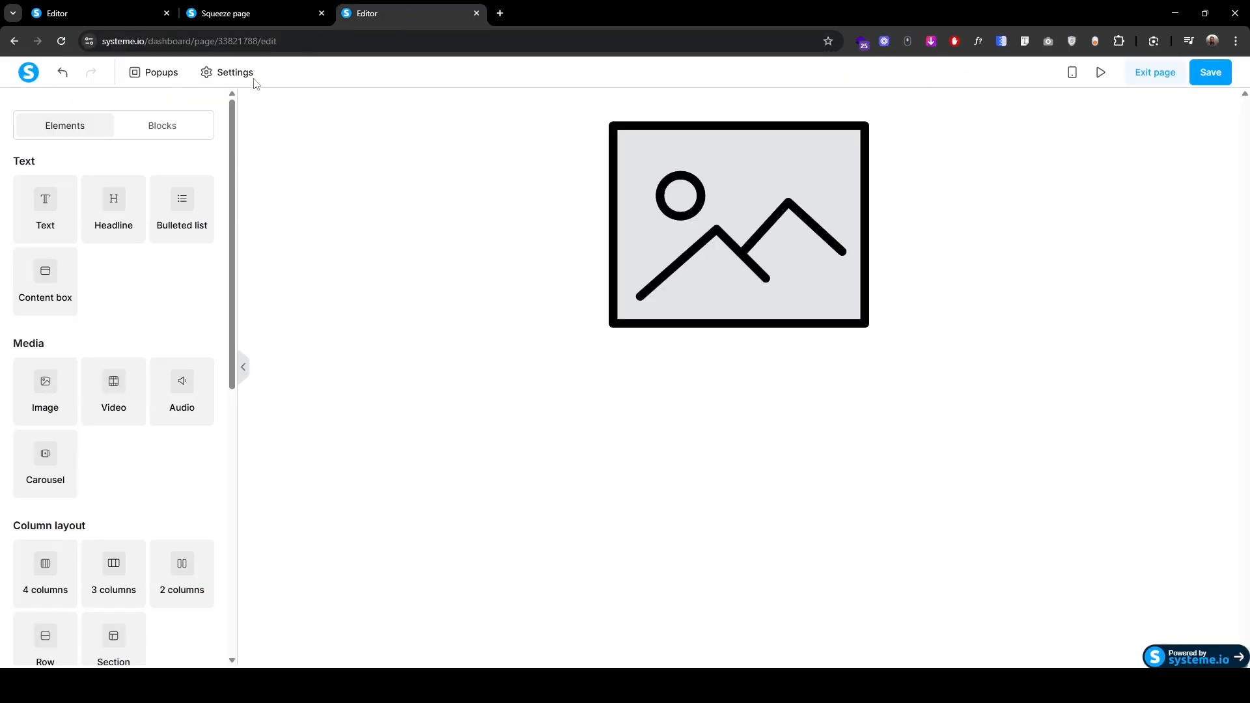
scroll(79, 457, "down", 6)
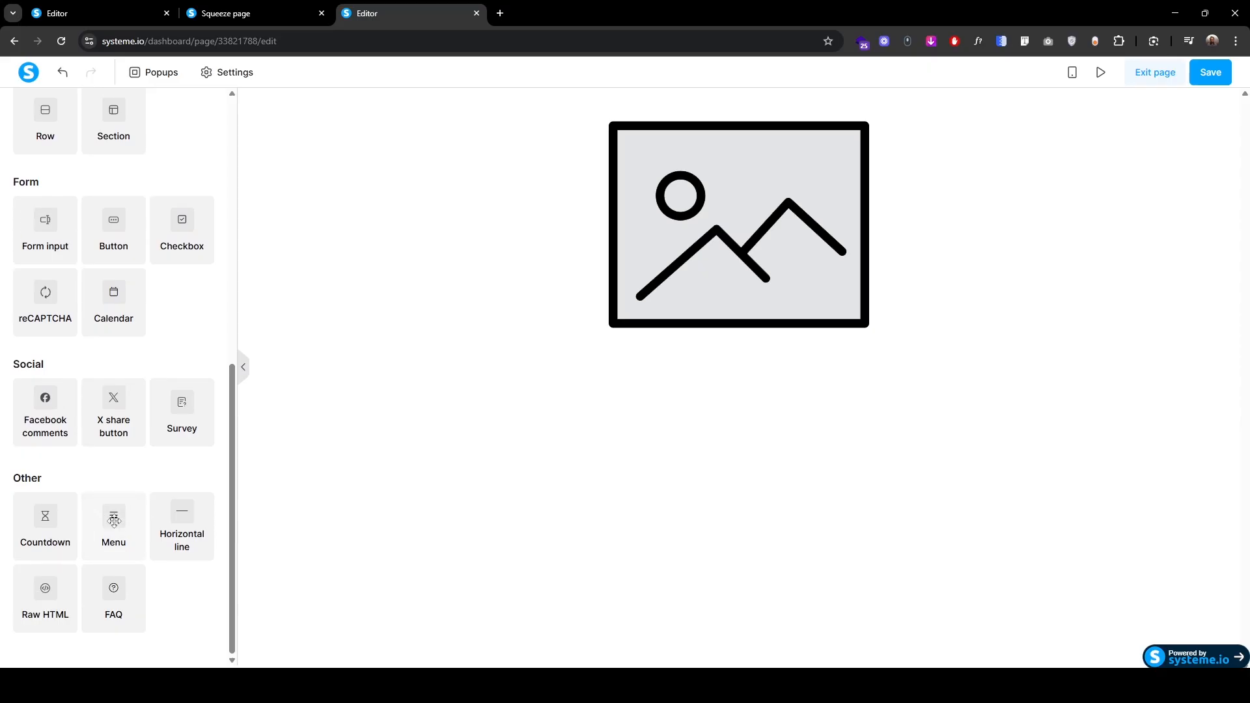
left_click_drag(113, 515, 697, 319)
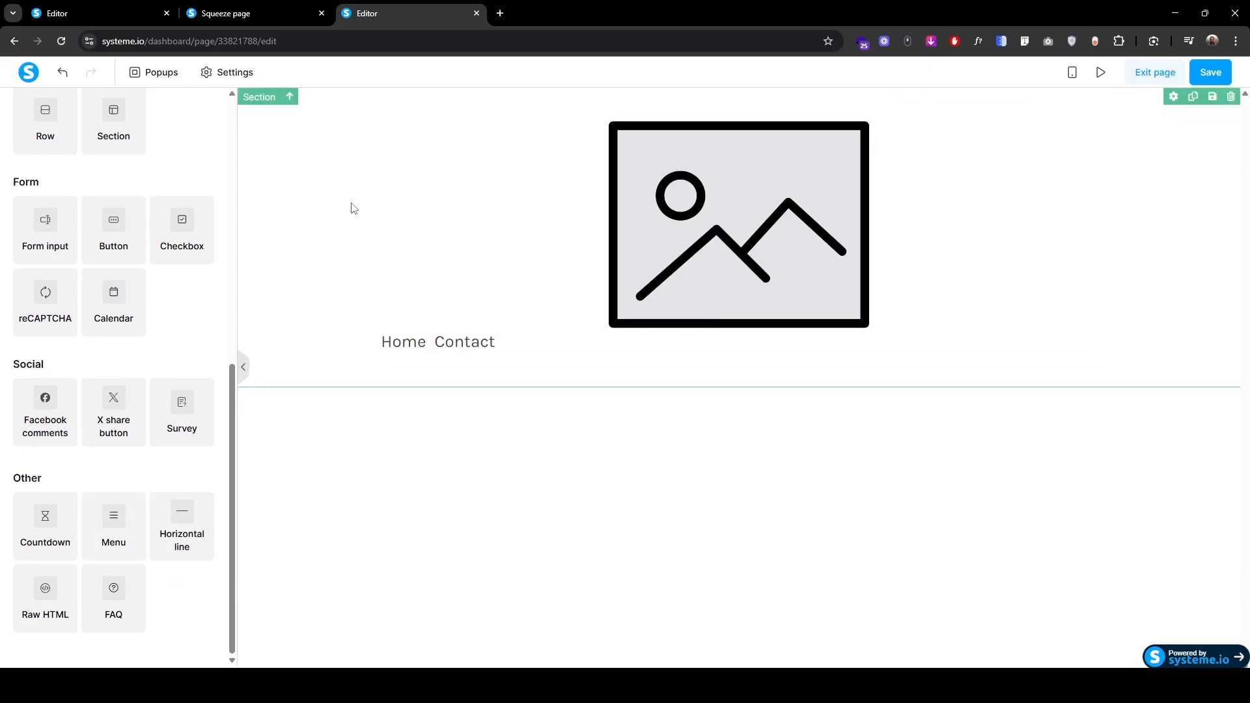
left_click(235, 19)
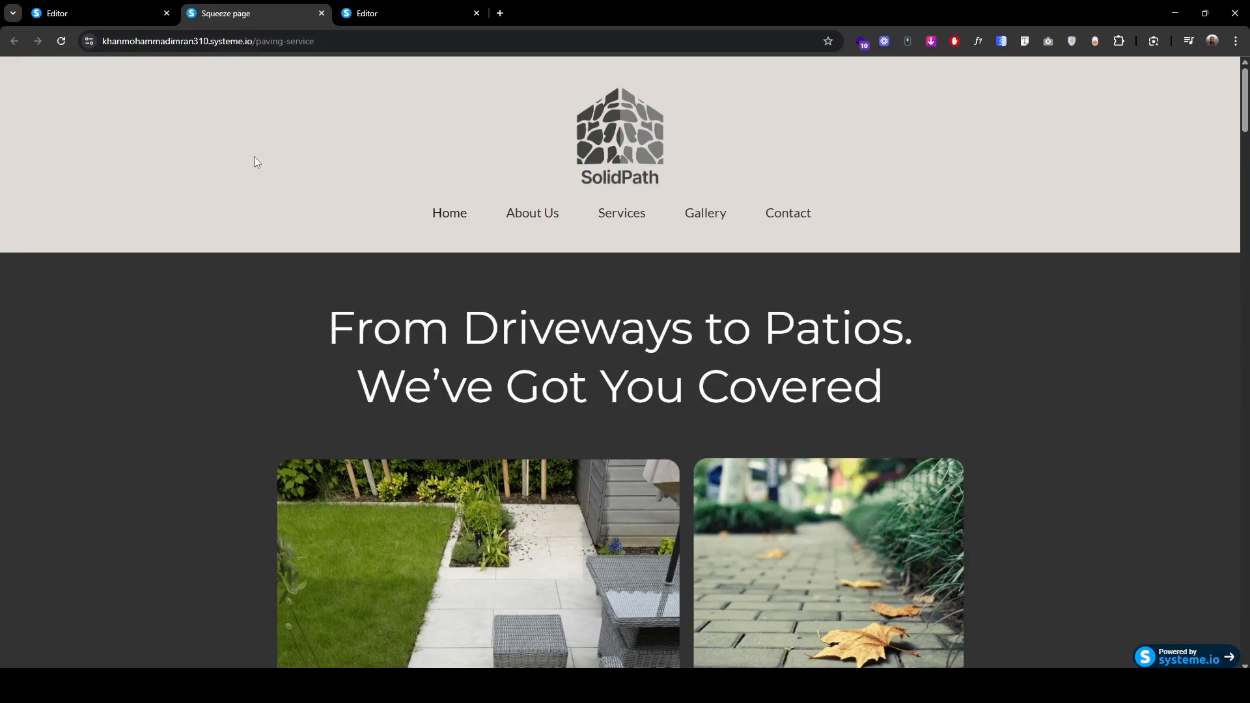
left_click(393, 15)
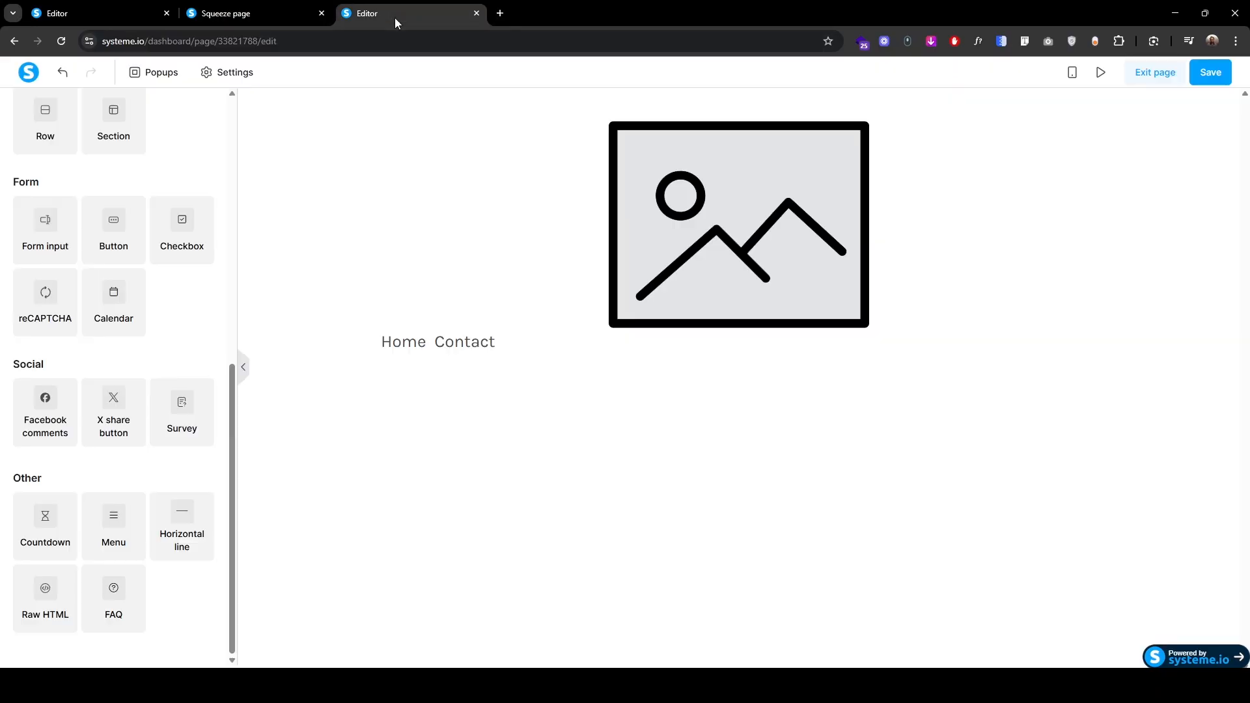
Step: Give the header section a light grey e0dbd5 background colour
left_click(257, 117)
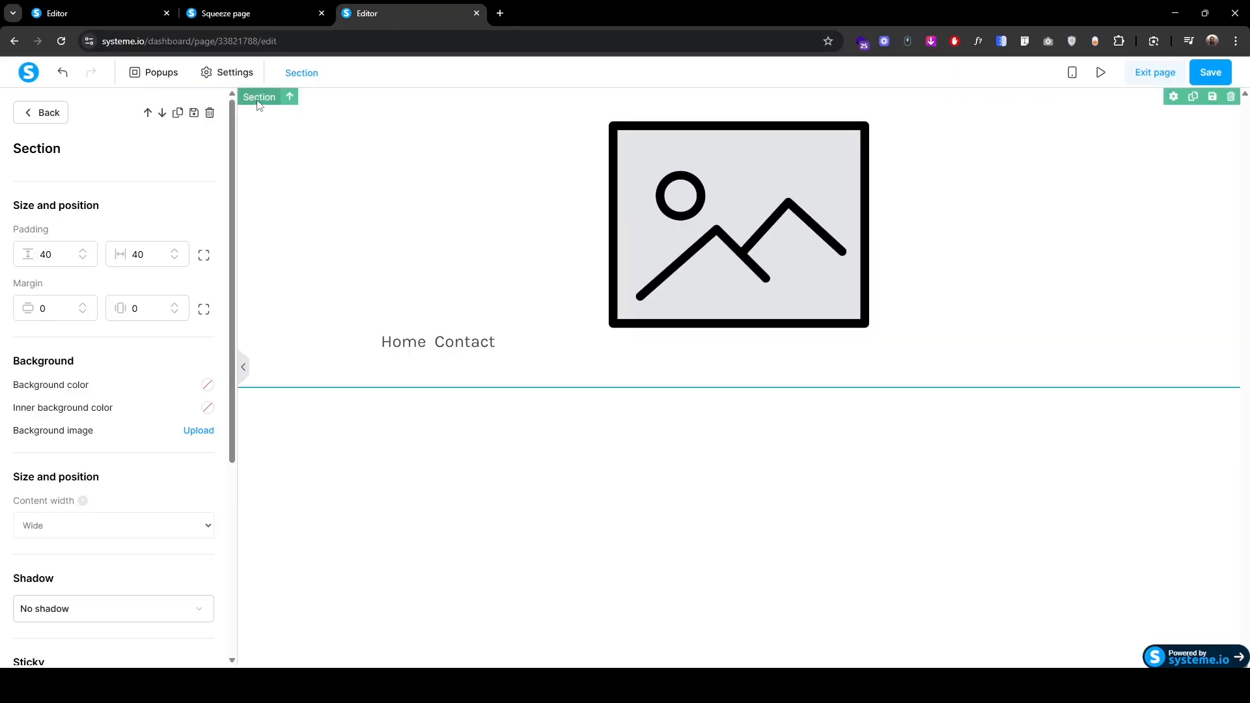
left_click(208, 385)
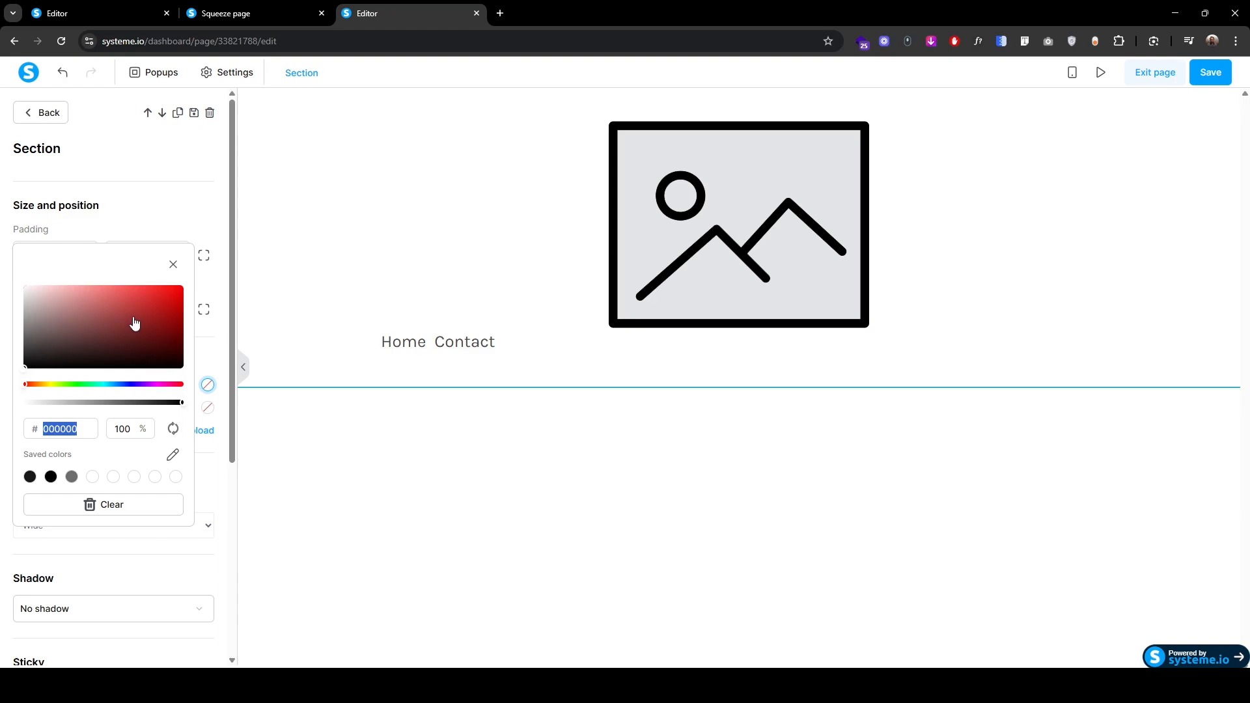
type("e0dbd5")
left_click(764, 235)
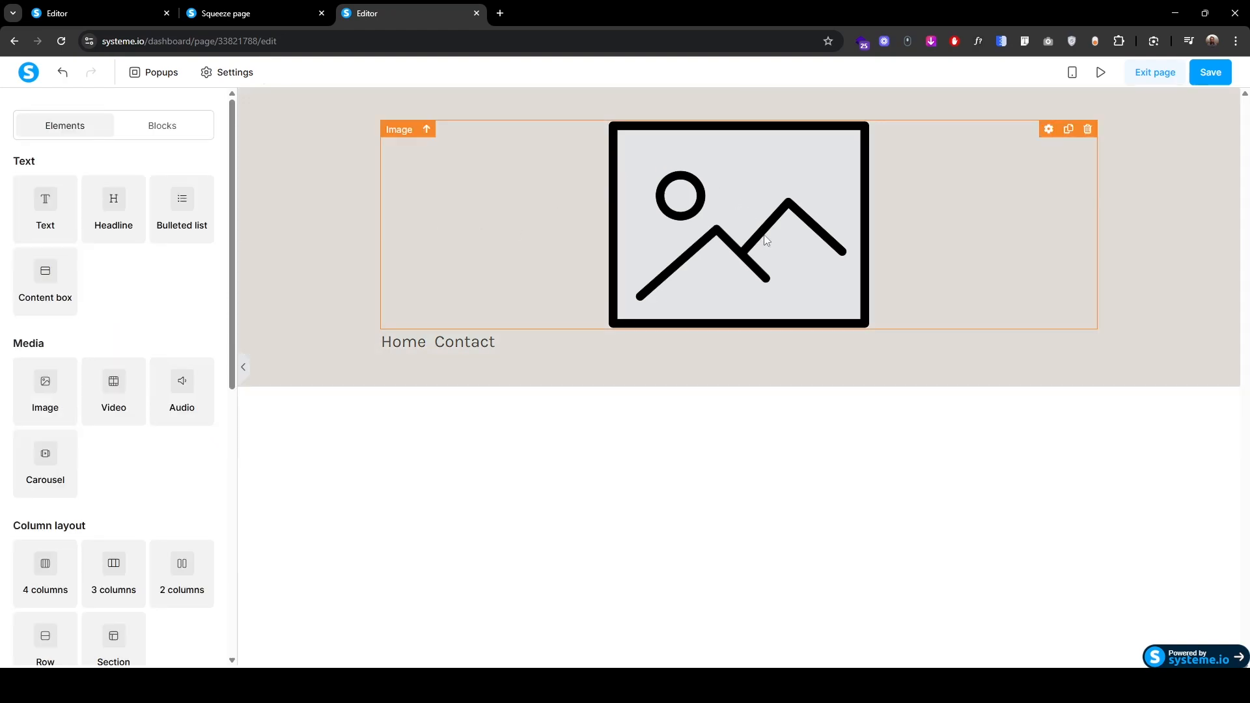
Step: Upload Logo.png into the image placeholder and resize it to 170
left_click(739, 205)
left_click(203, 217)
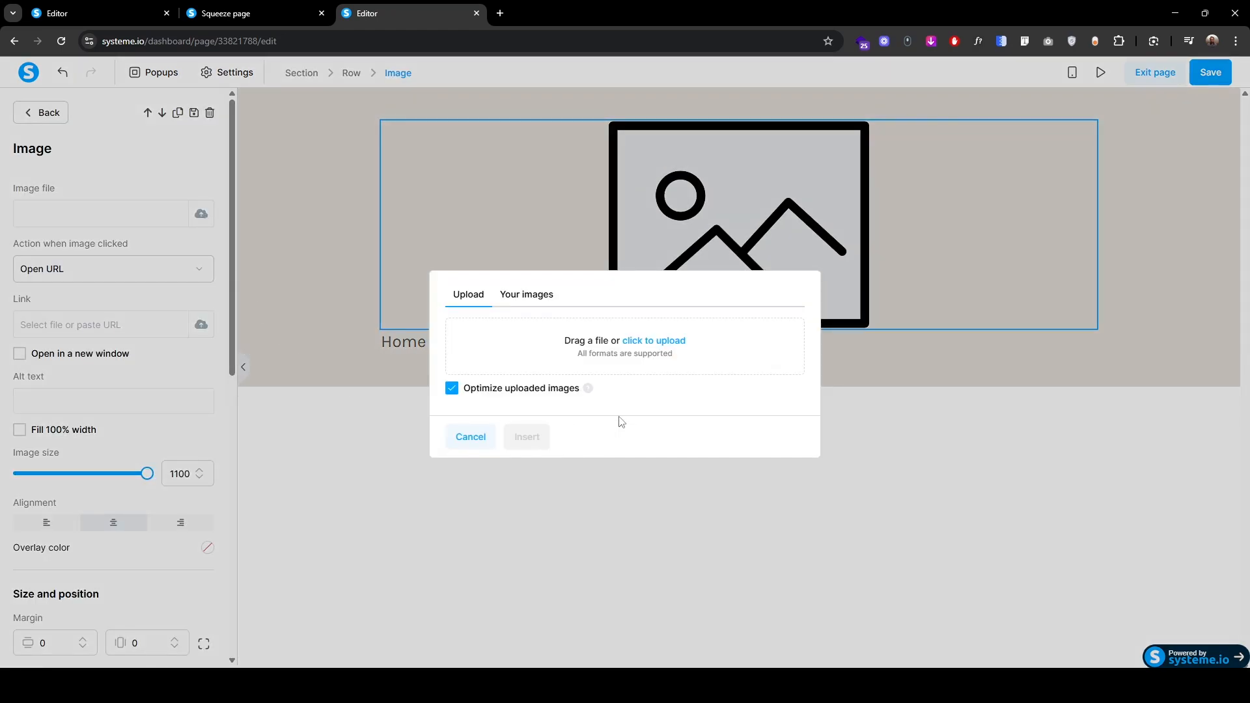
left_click(655, 341)
left_click(156, 177)
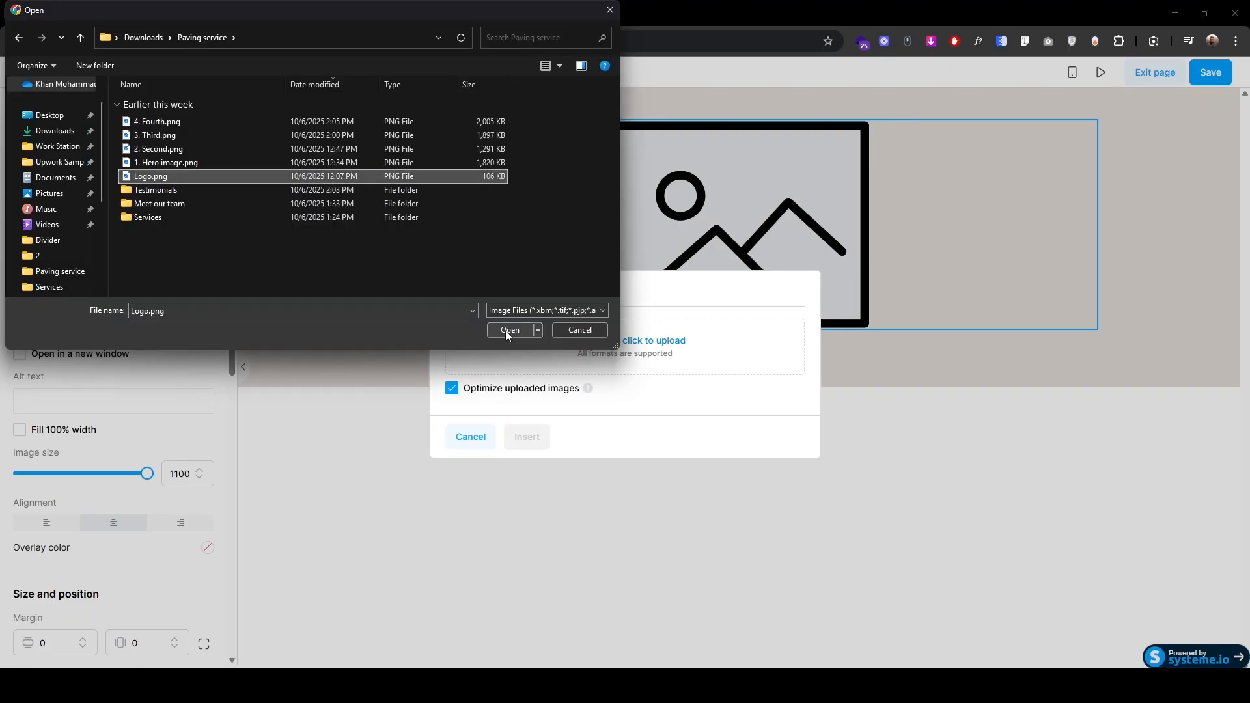
left_click(508, 330)
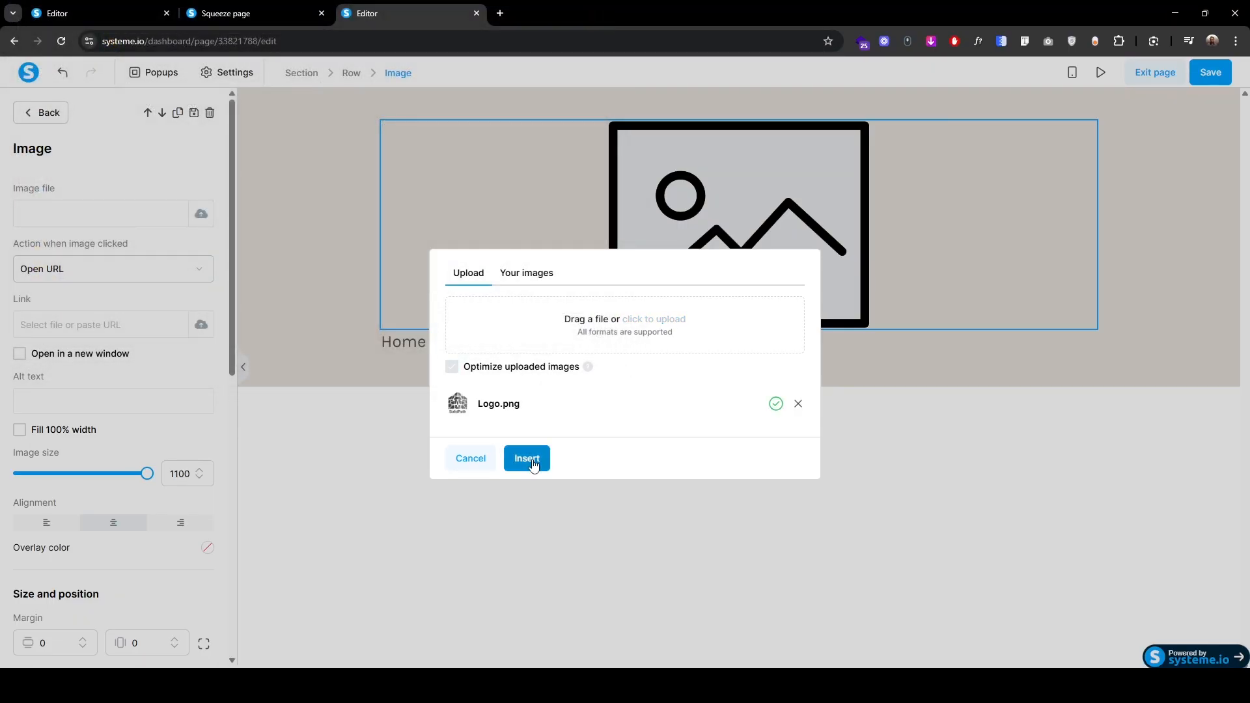
left_click(527, 458)
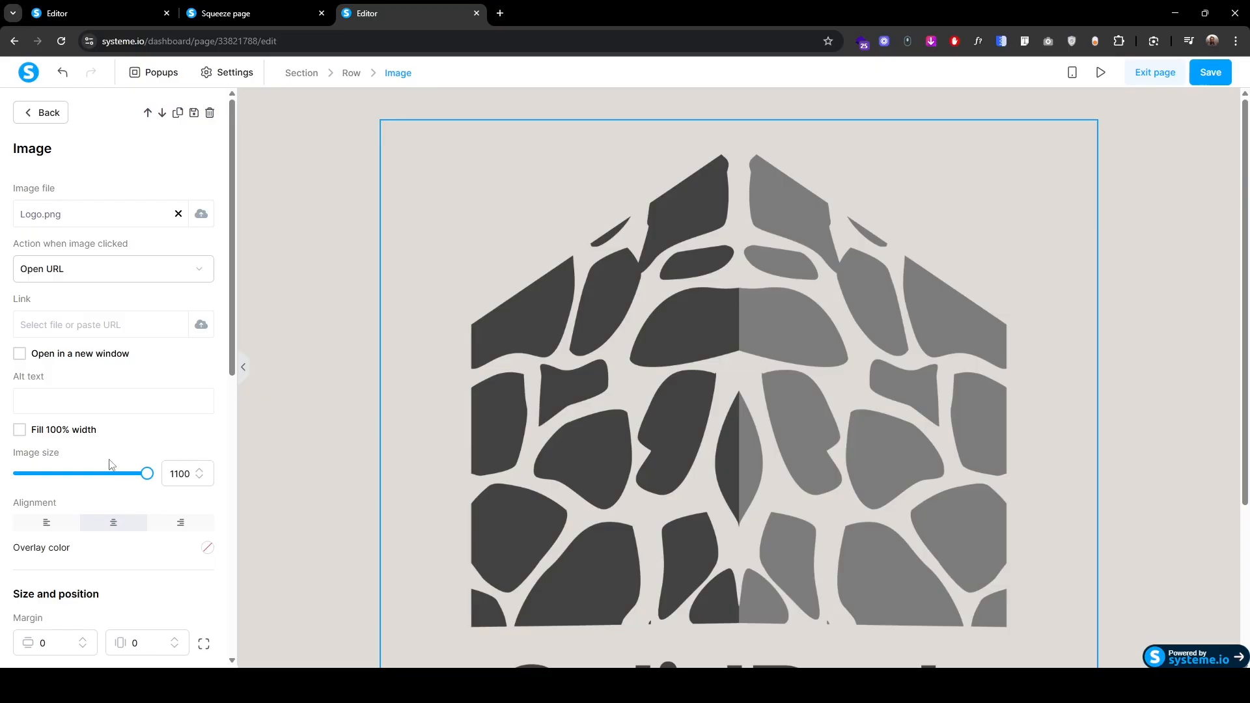
left_click_drag(147, 474, 39, 474)
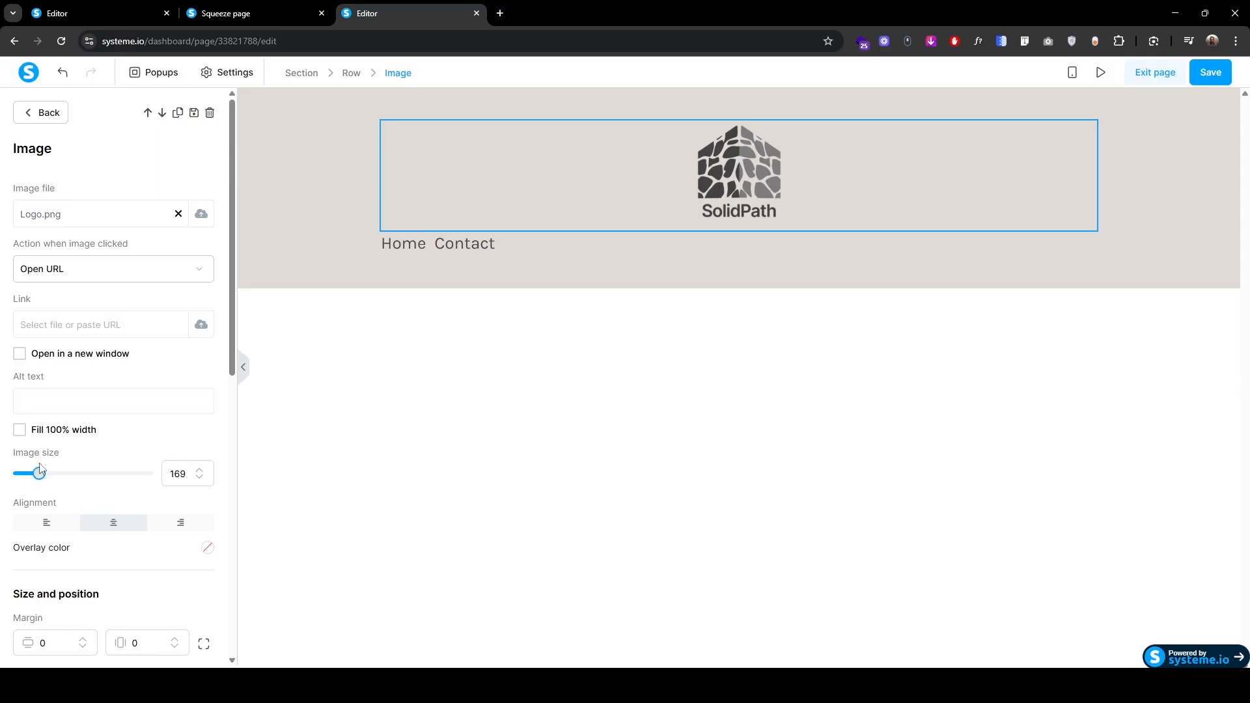
left_click(199, 469)
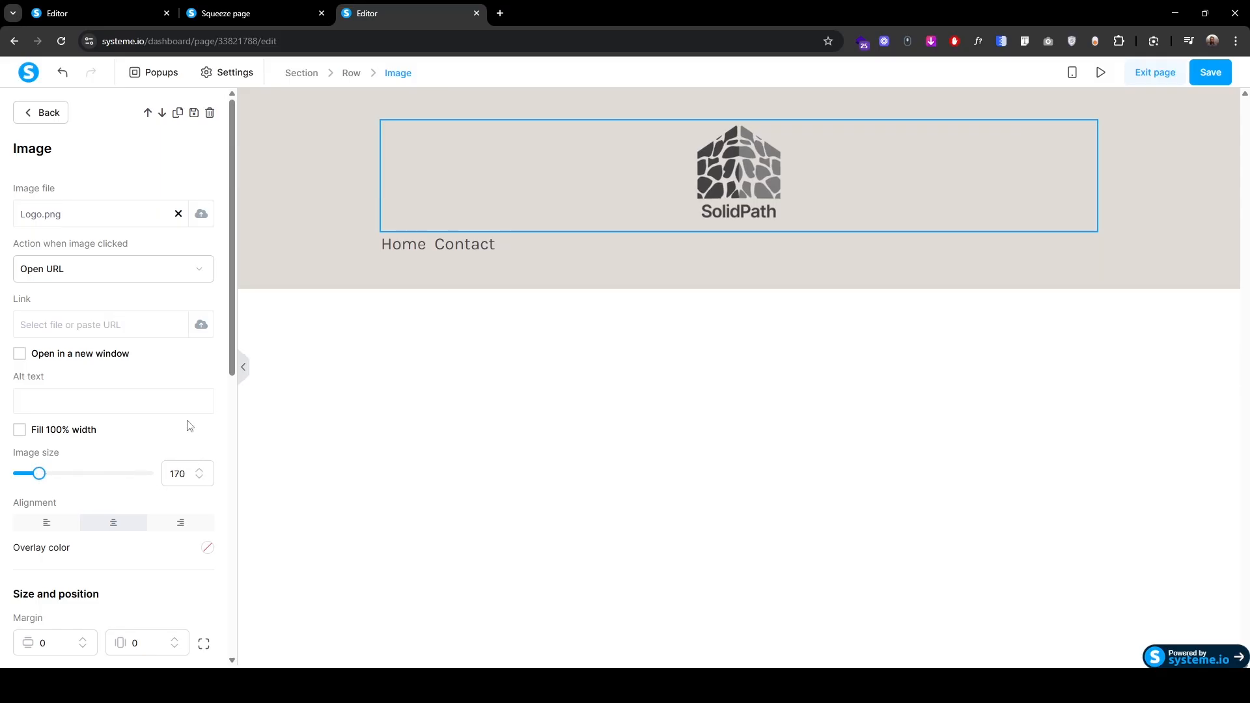
Step: Centre the Home/Contact menu, reduce its font size to 20 and use the Lato Google Font
left_click(422, 253)
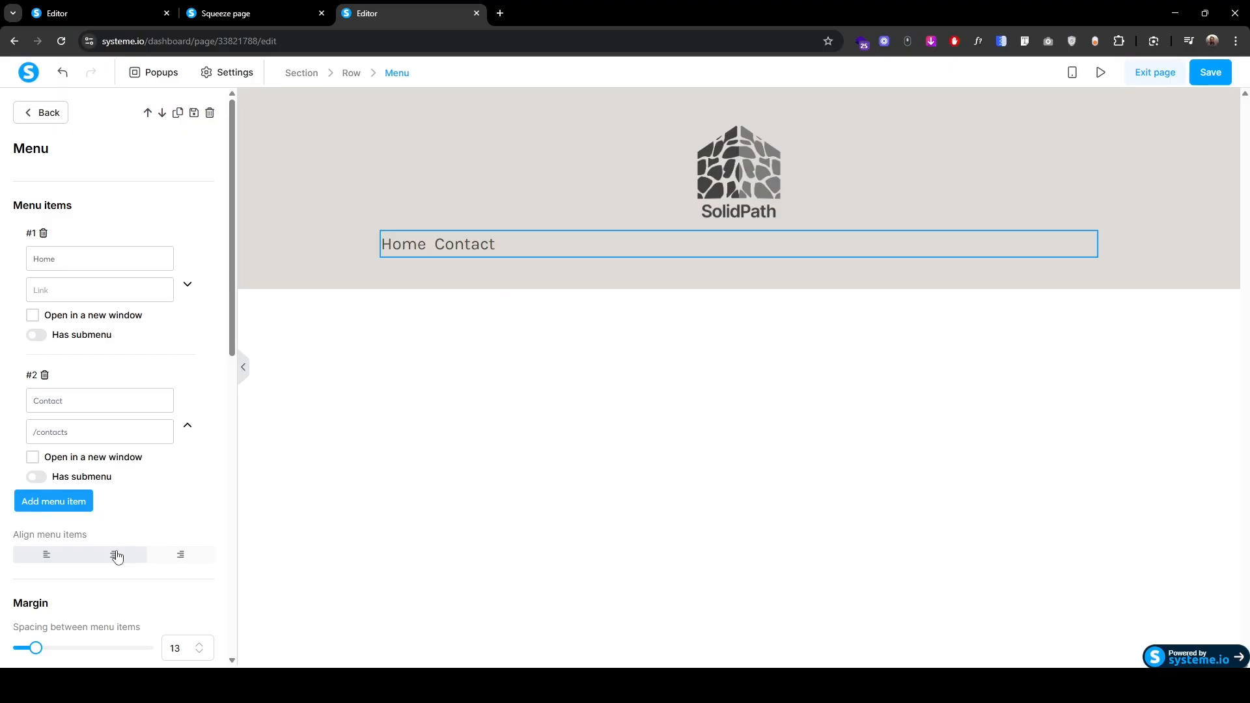
left_click(116, 555)
scroll(121, 550, "down", 3)
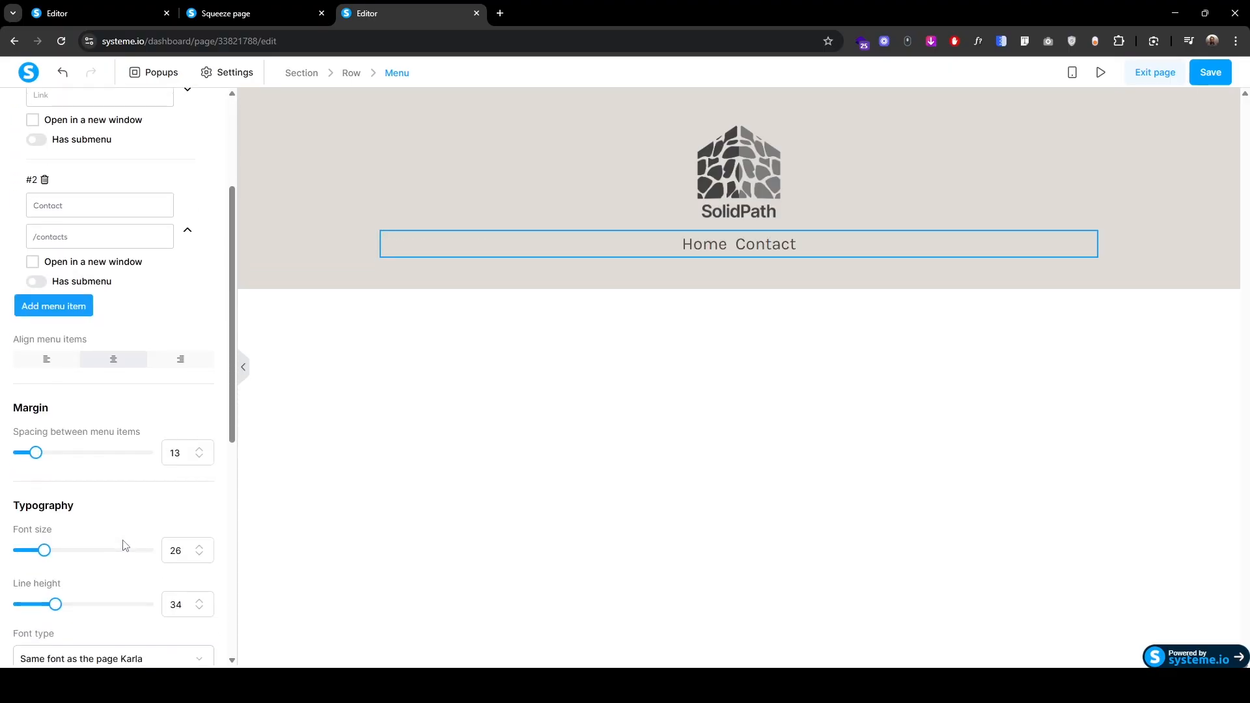
left_click(198, 556)
left_click(199, 555)
left_click(199, 555)
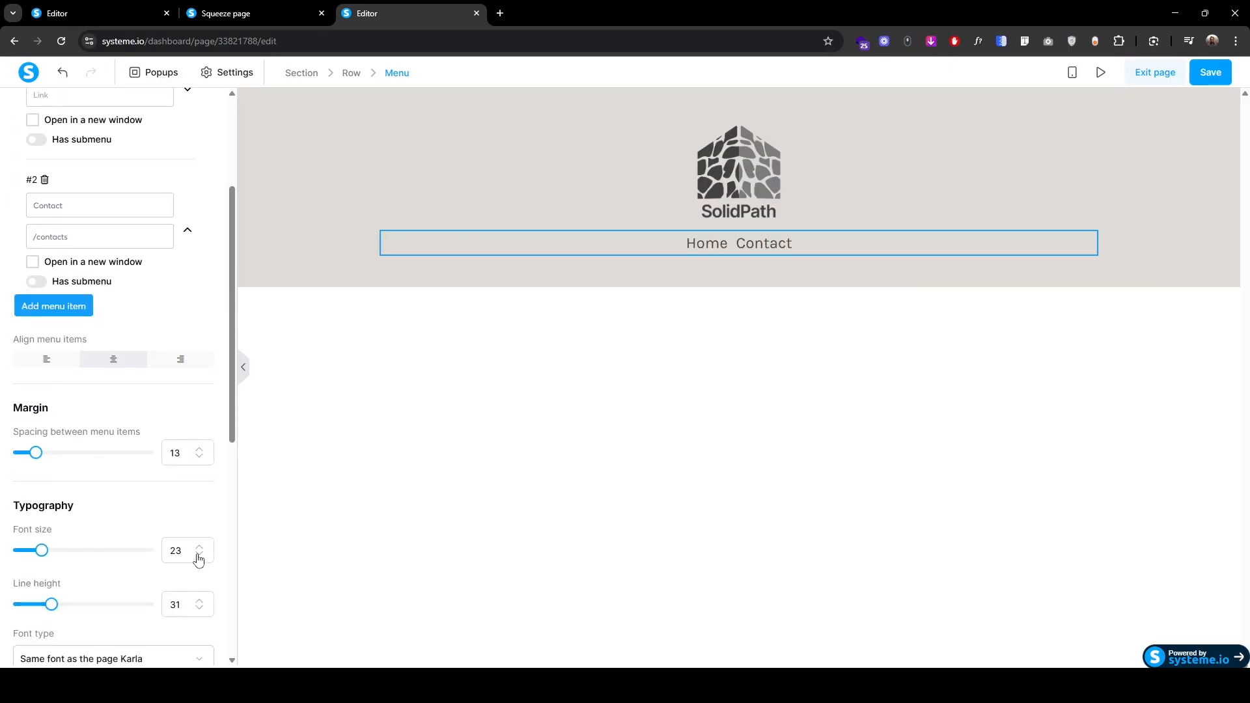
left_click(199, 555)
left_click(199, 555)
scroll(198, 560, "down", 3)
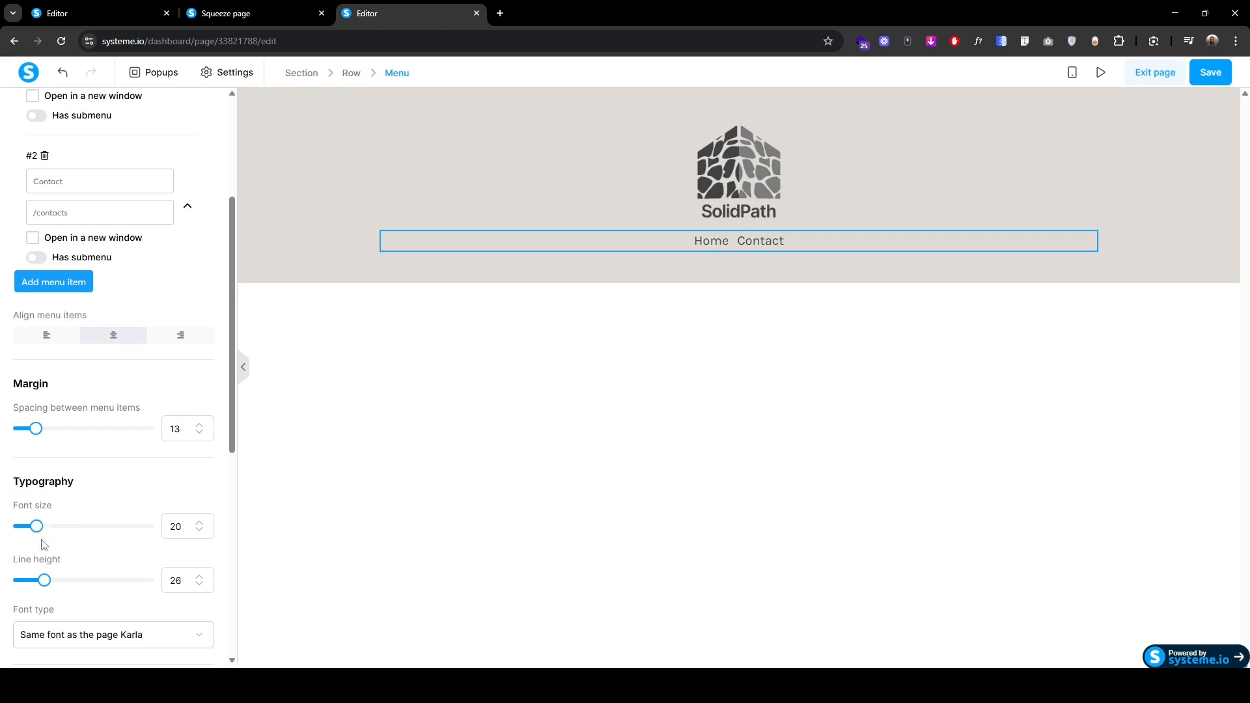
left_click(59, 474)
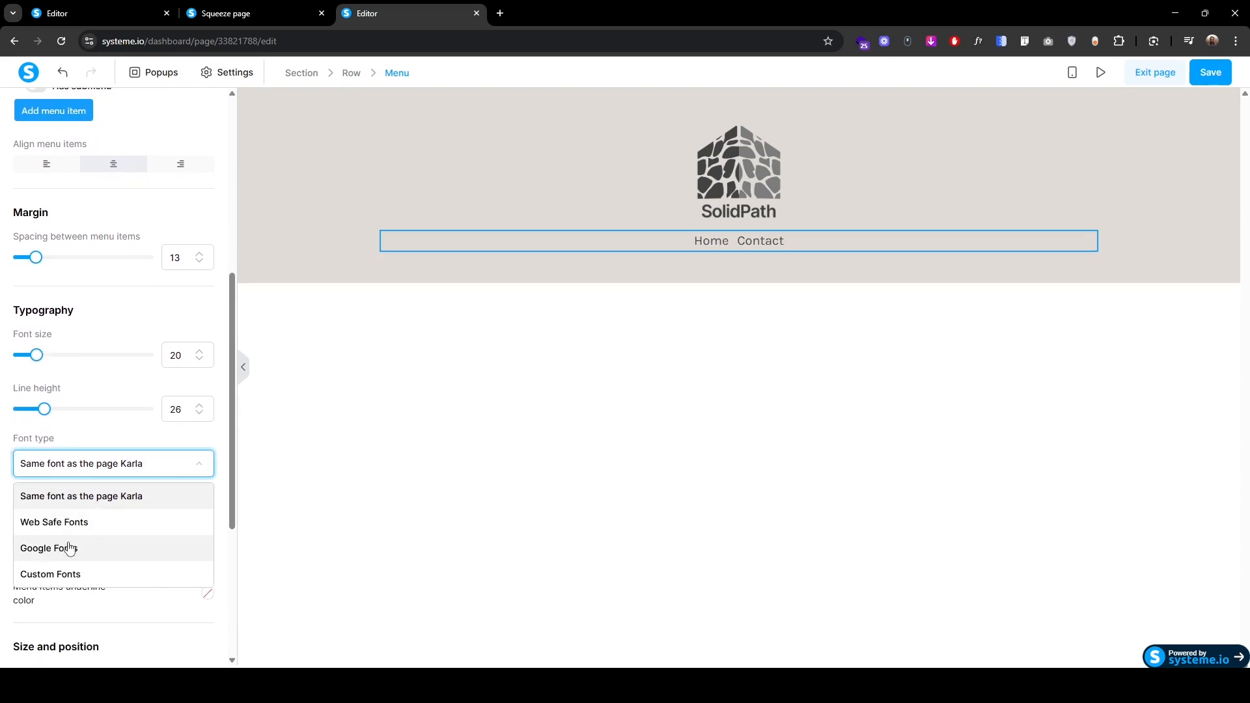
left_click(65, 548)
left_click(61, 501)
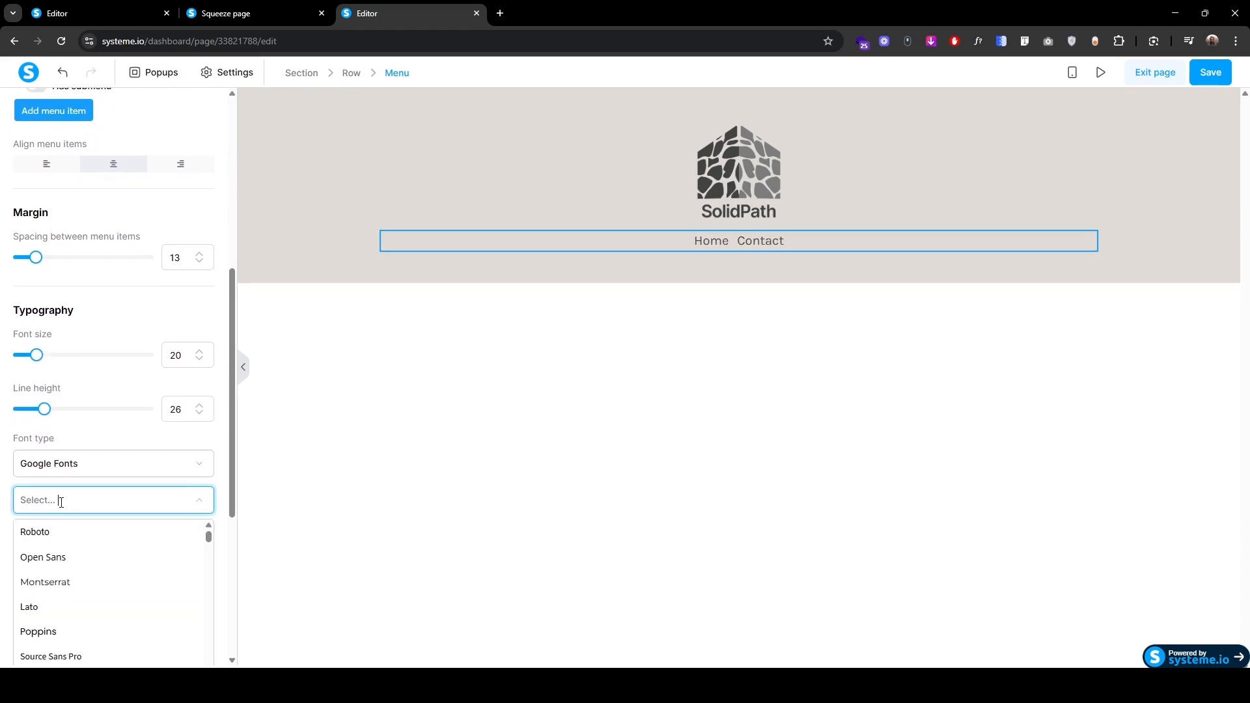
left_click(29, 606)
Step: Set the menu's text and active item colours to 323232
scroll(30, 586, "down", 1)
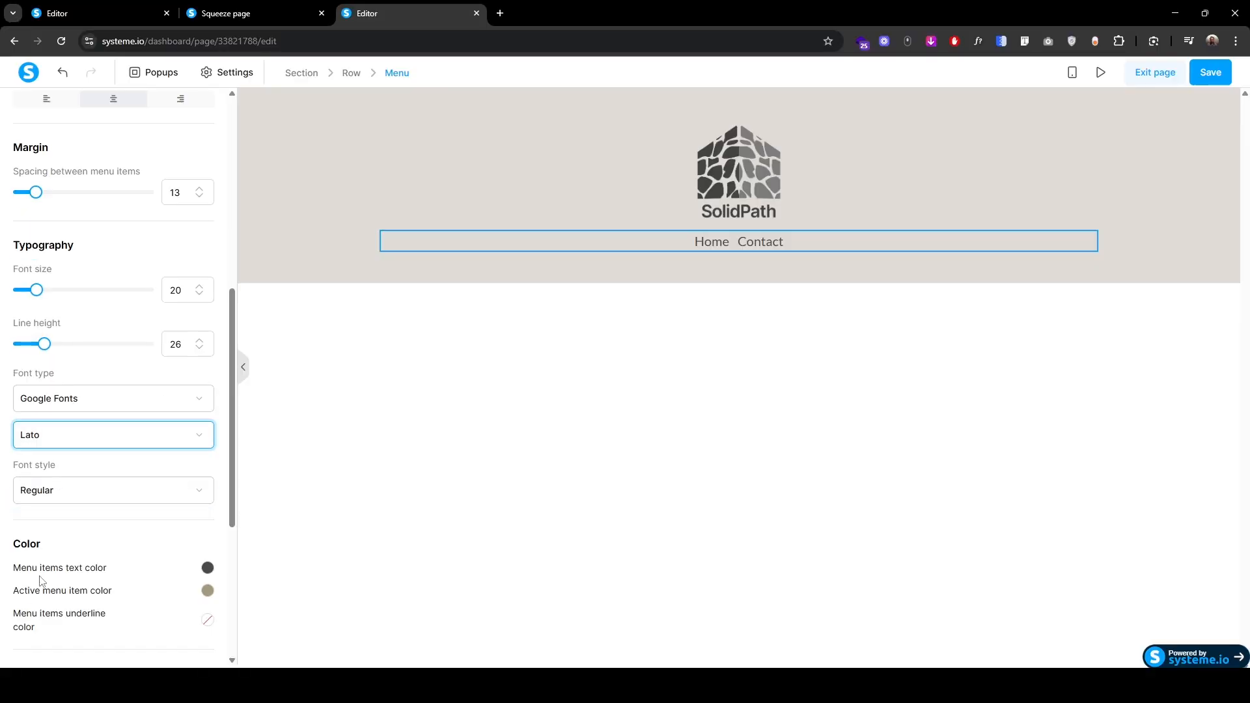
left_click(207, 568)
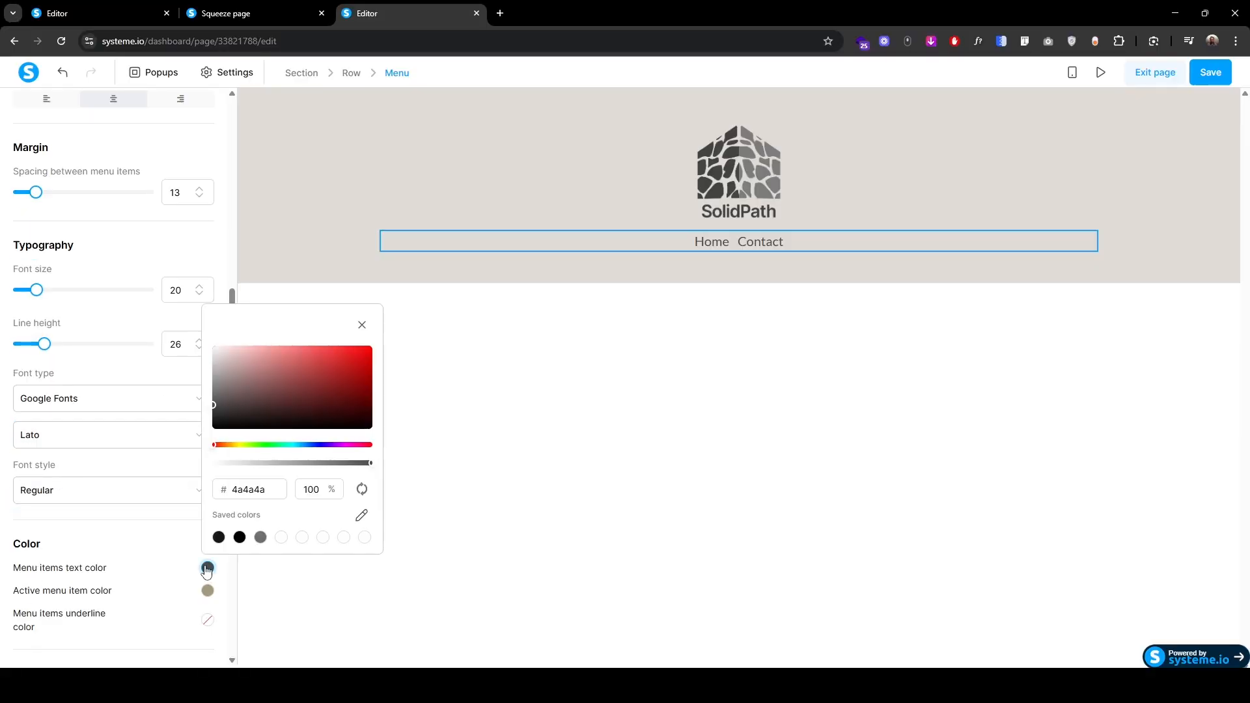
left_click(276, 493)
type("323232")
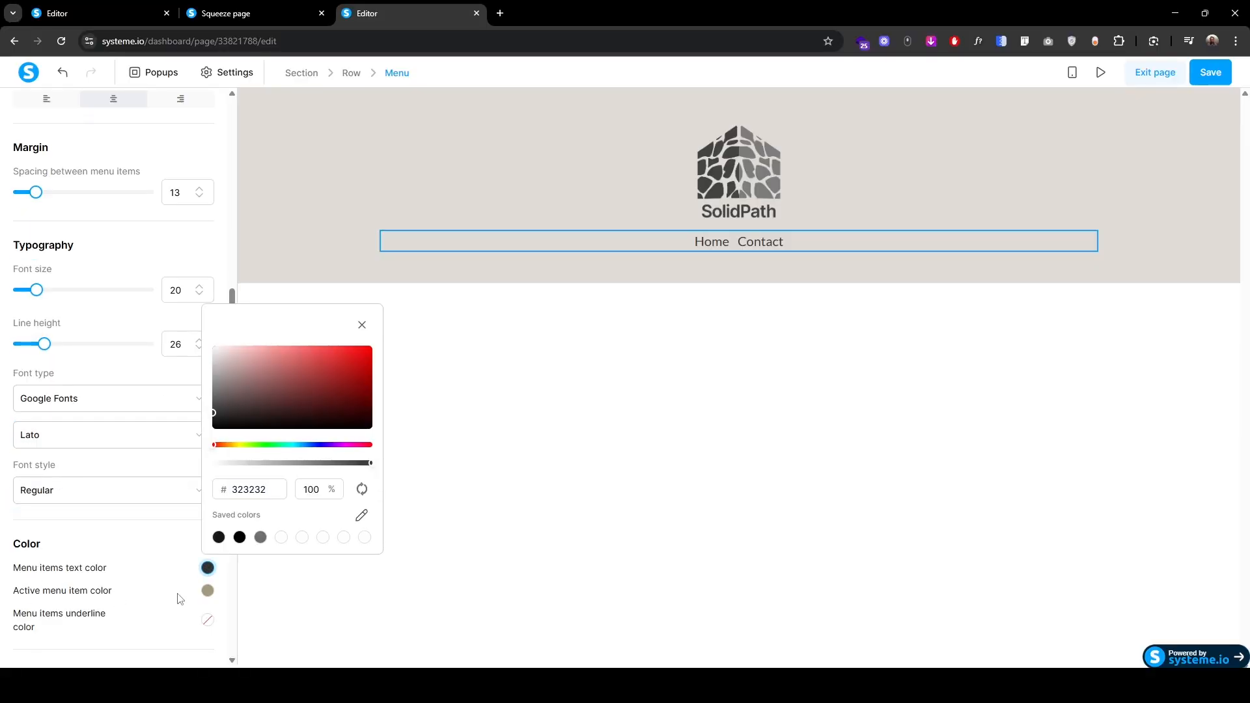
left_click(207, 591)
left_click(268, 513)
type("323232")
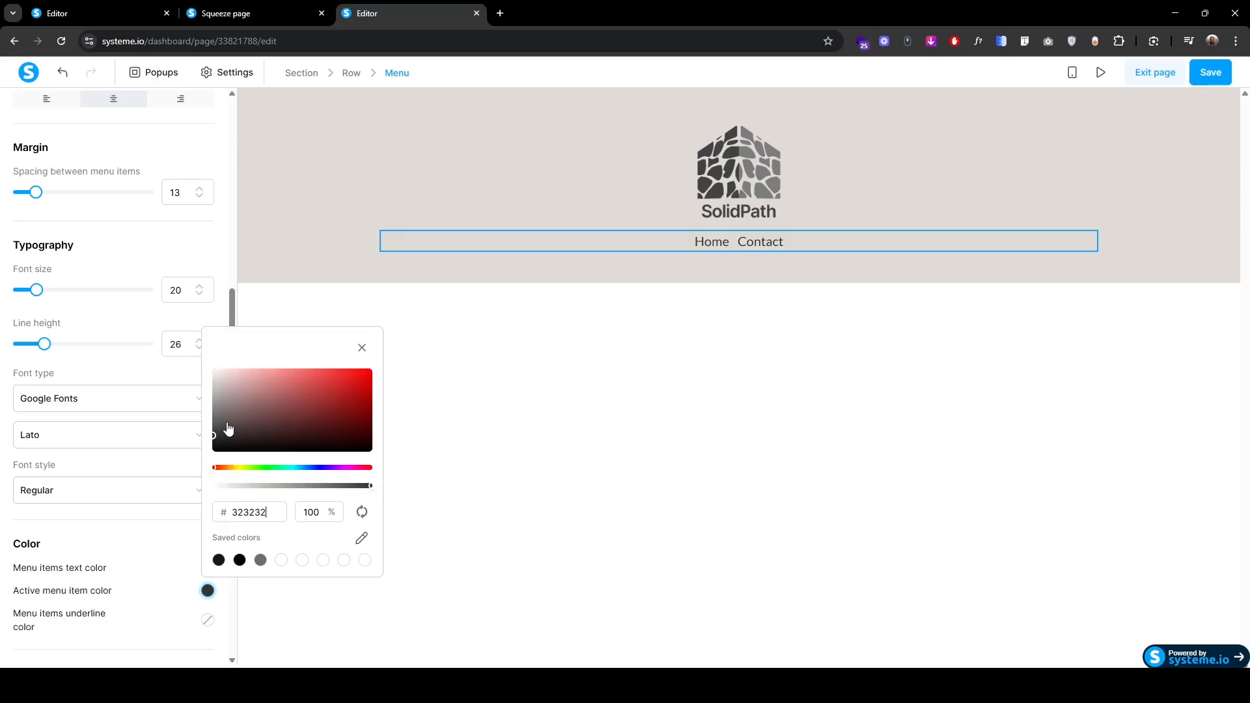
left_click(147, 613)
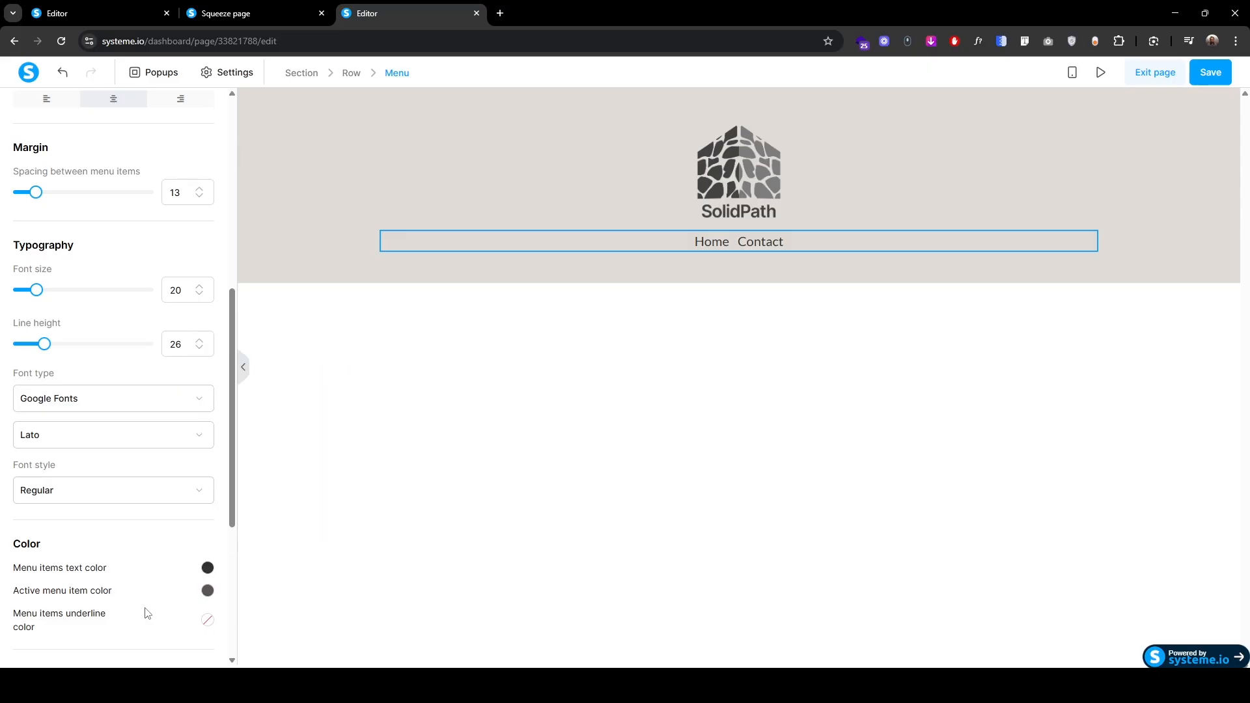
scroll(147, 613, "up", 7)
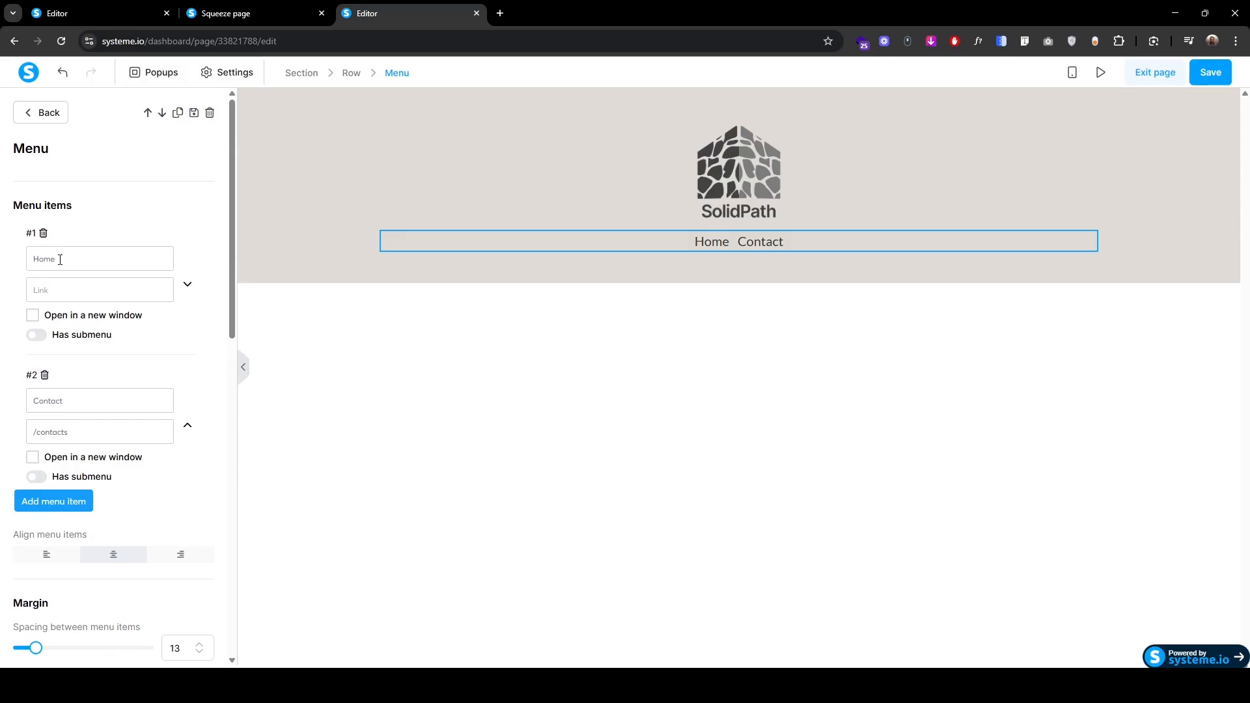
Step: Rename the second menu item to About us, then add Services, Gallery and Contact items
double_click(81, 401)
type("About us")
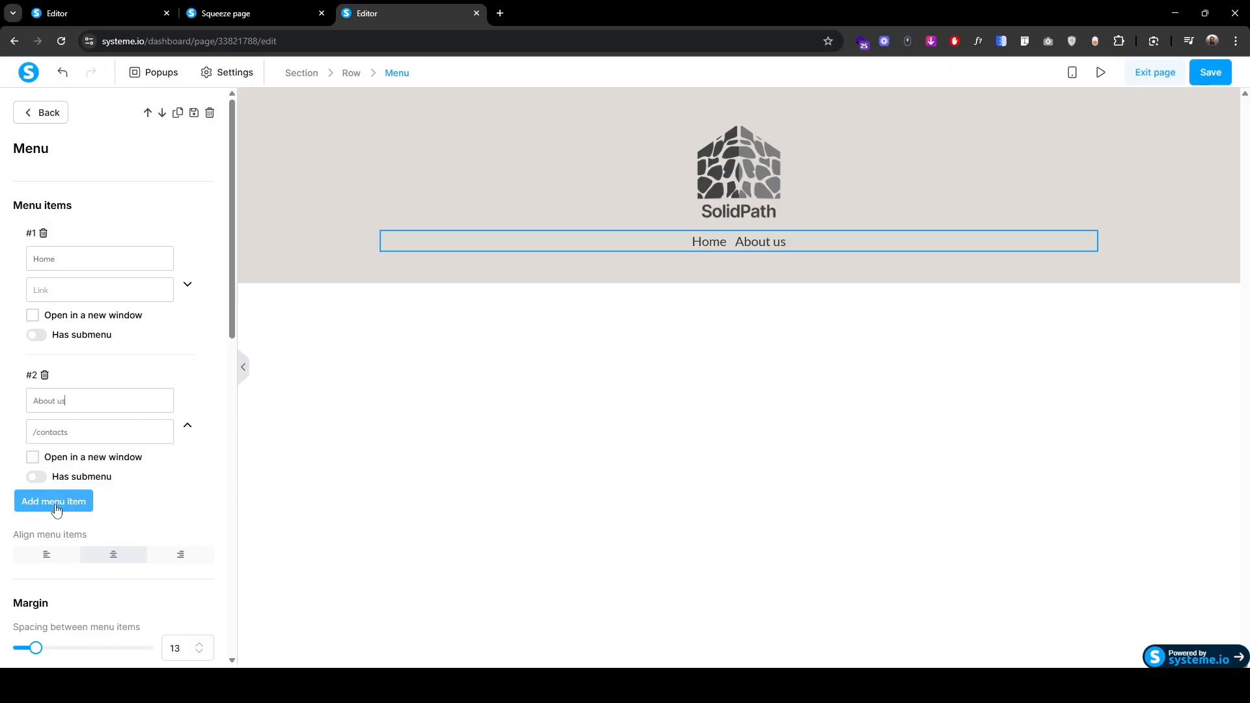
left_click(56, 503)
left_click(86, 544)
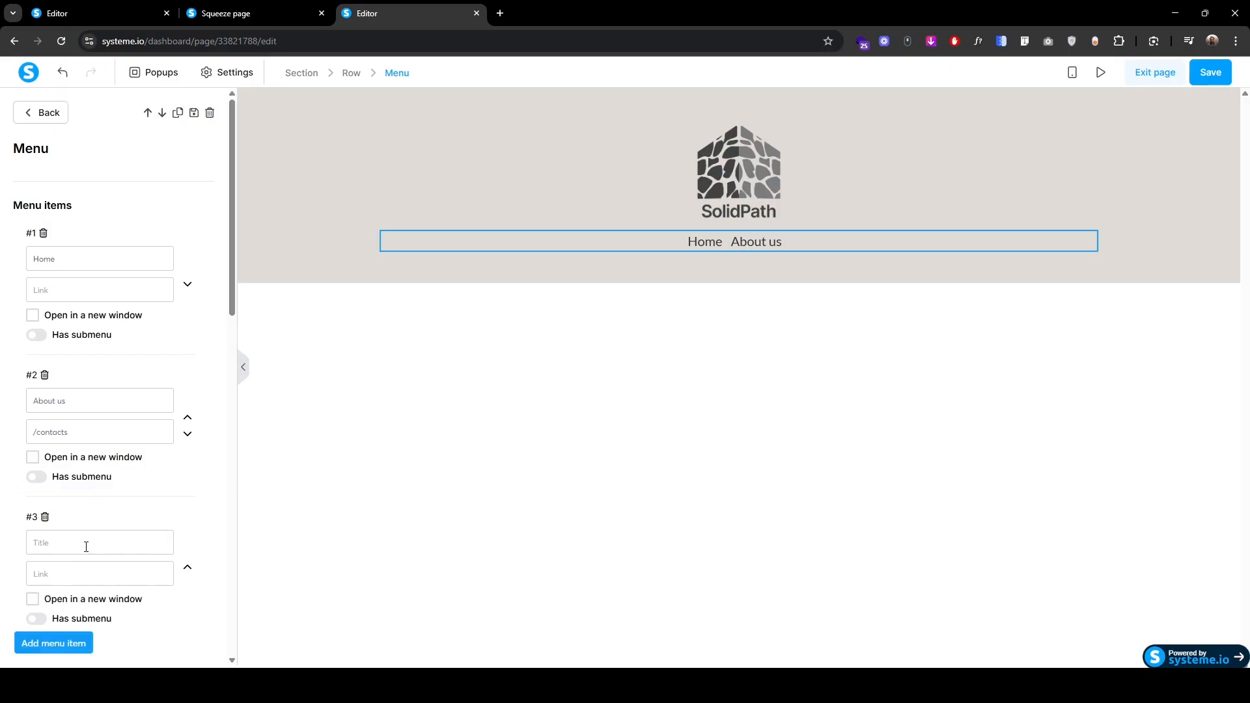
type("Services")
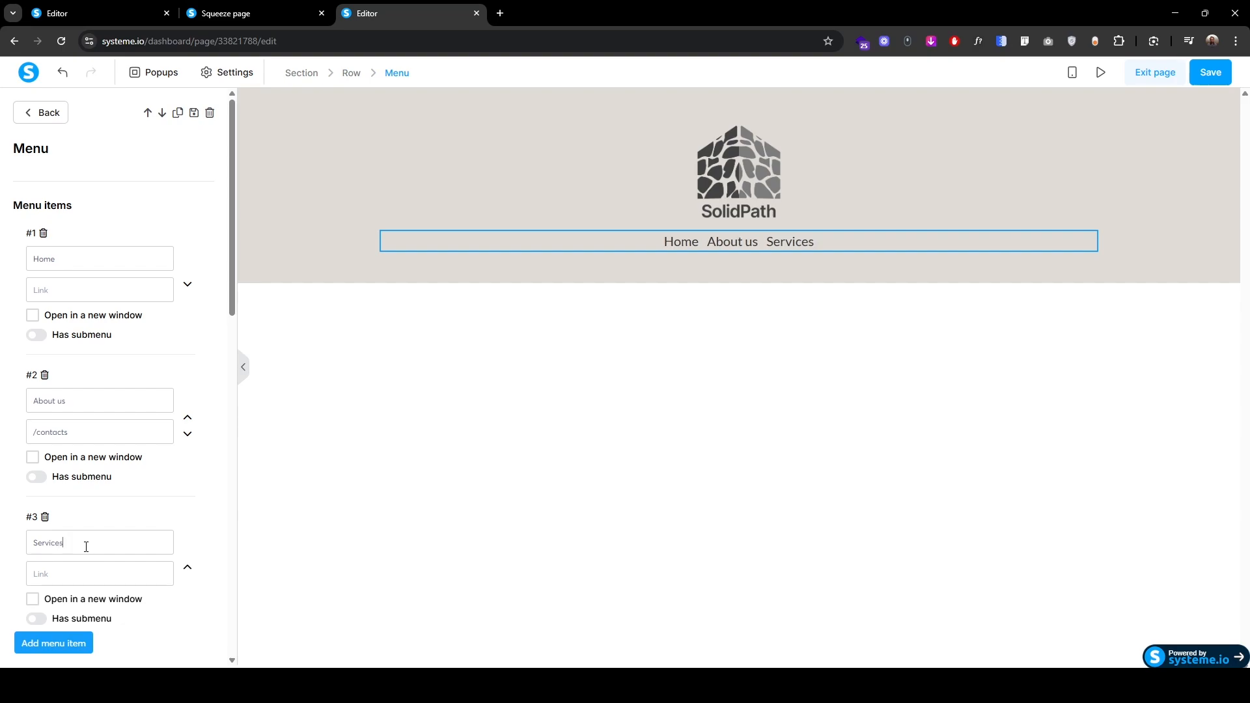
scroll(47, 524, "down", 2)
left_click(46, 521)
type("Gallery")
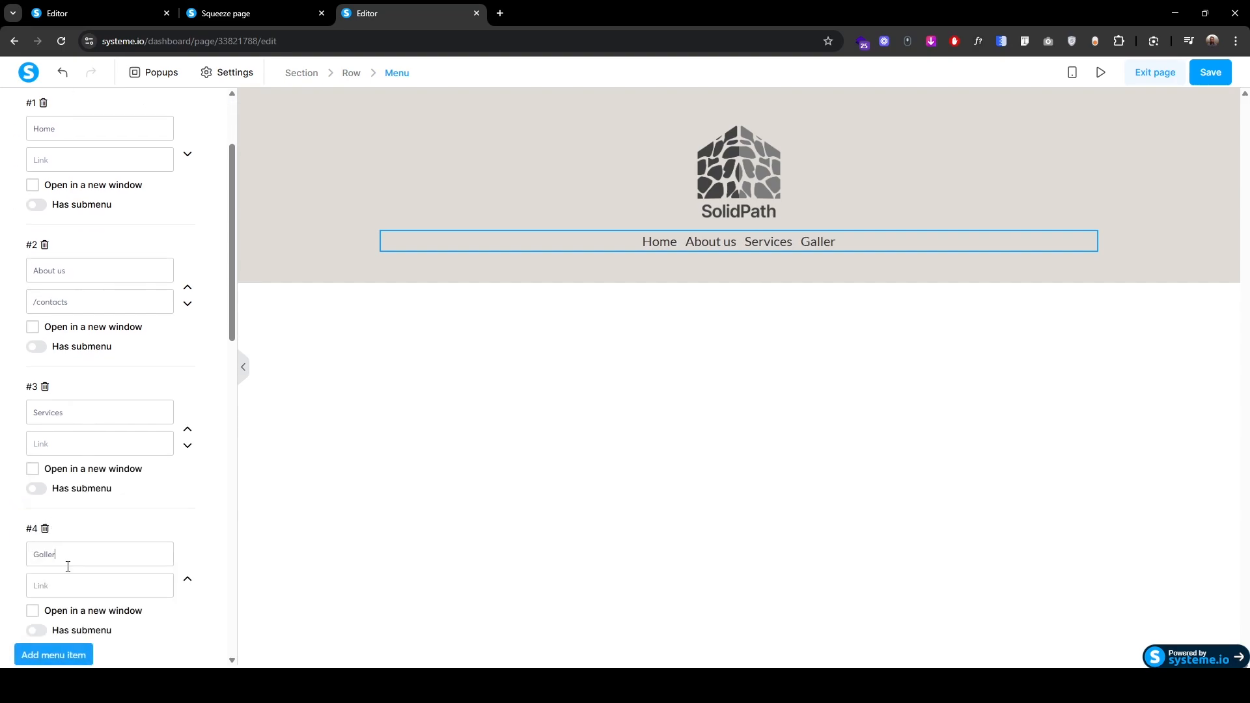
scroll(68, 566, "down", 2)
left_click(59, 524)
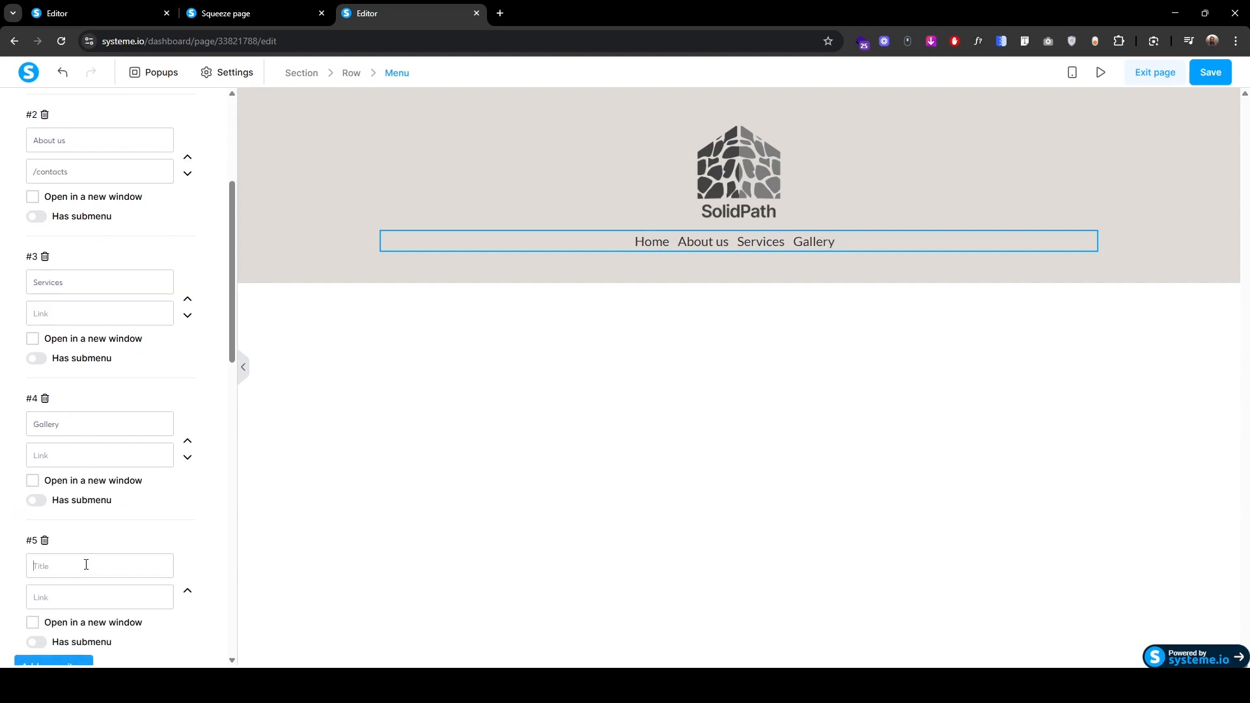
type("Contact")
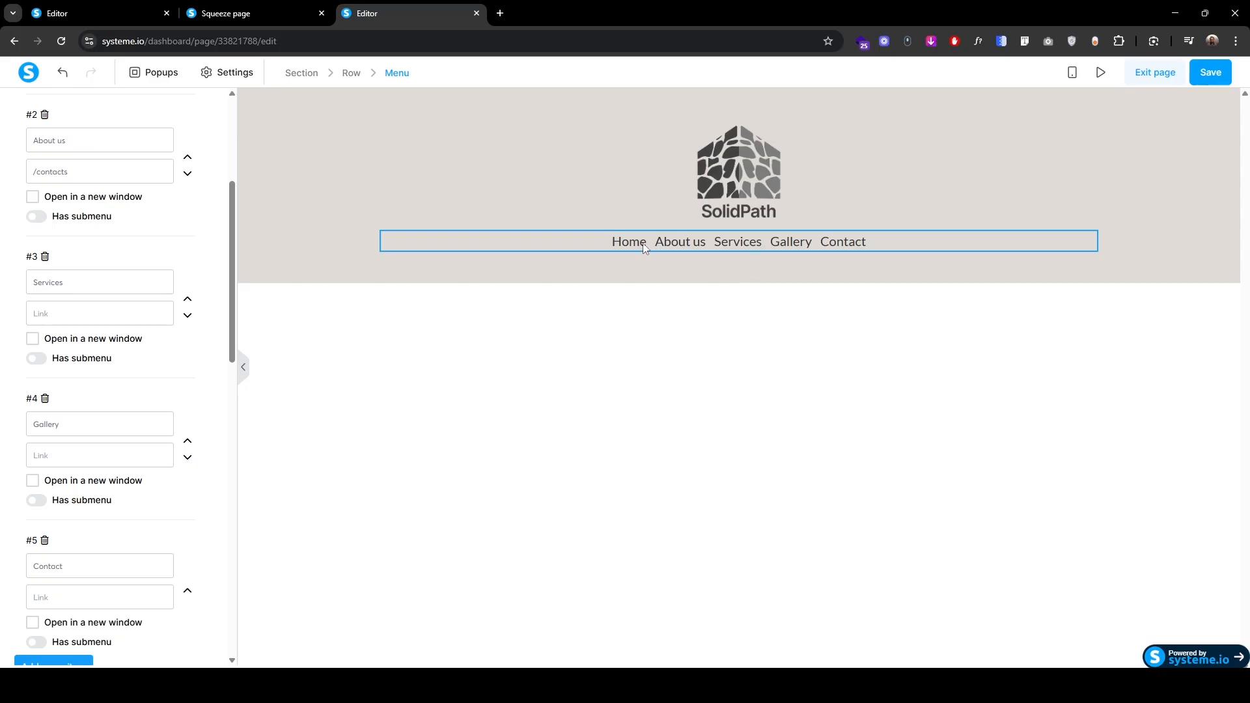
Step: Widen the spacing between the menu items to 50
scroll(28, 557, "down", 4)
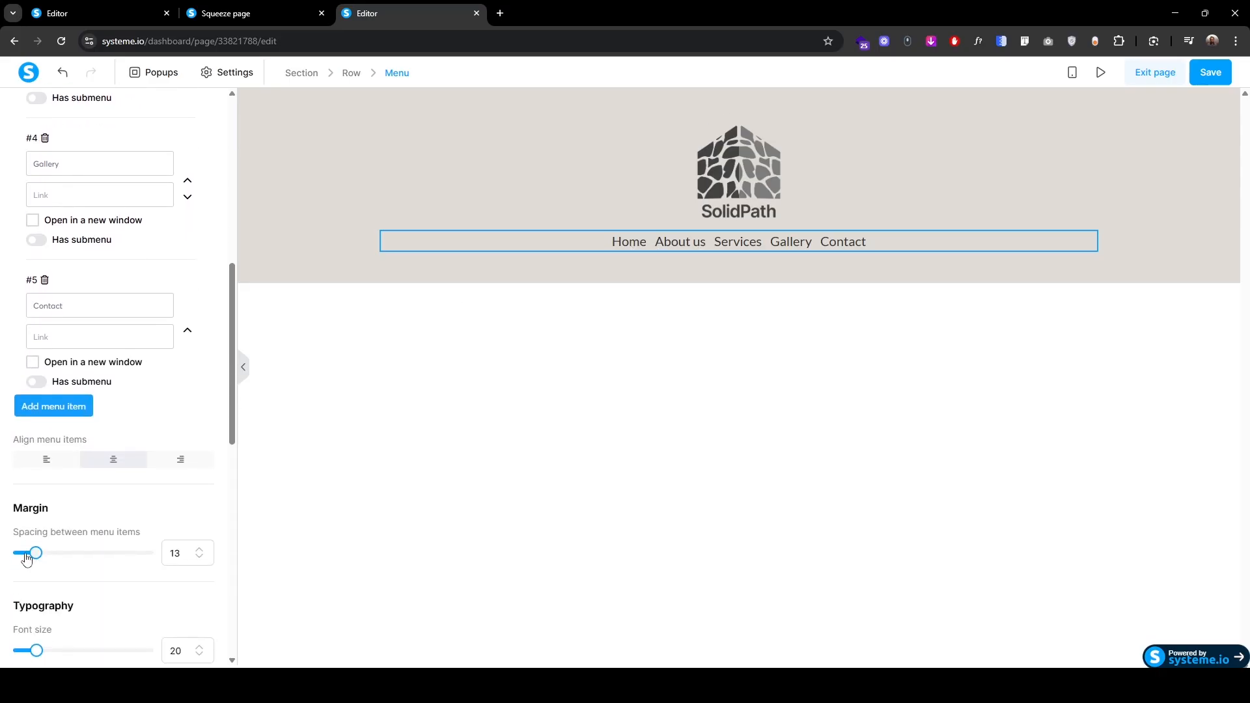
left_click_drag(34, 554, 46, 553)
left_click(201, 550)
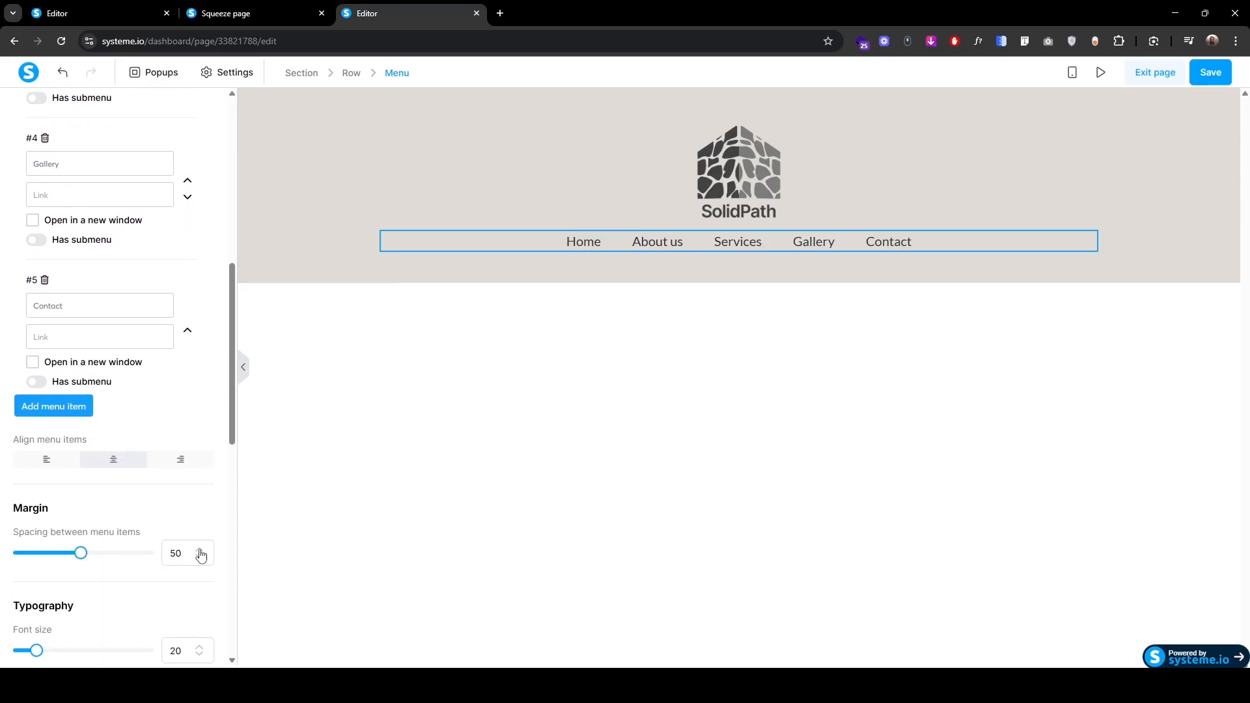
left_click(391, 560)
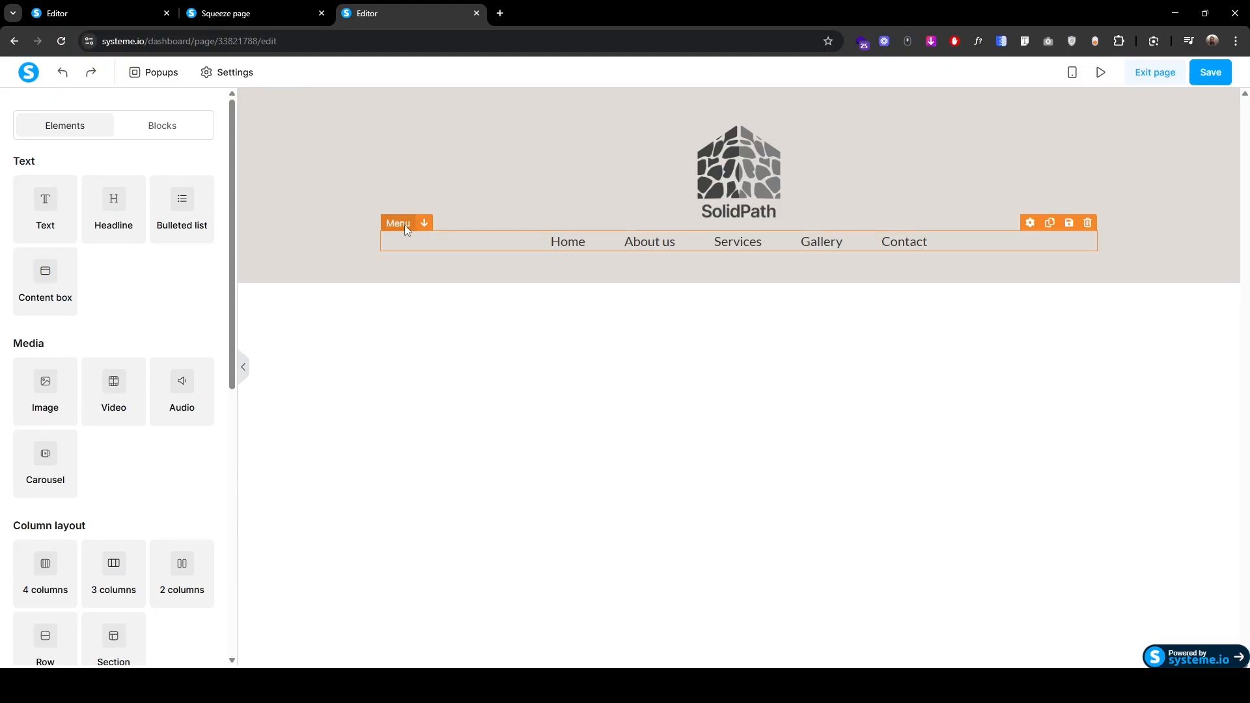
Step: Split the menu padding into separate sides and set the top padding to 20
left_click(404, 225)
scroll(39, 479, "down", 6)
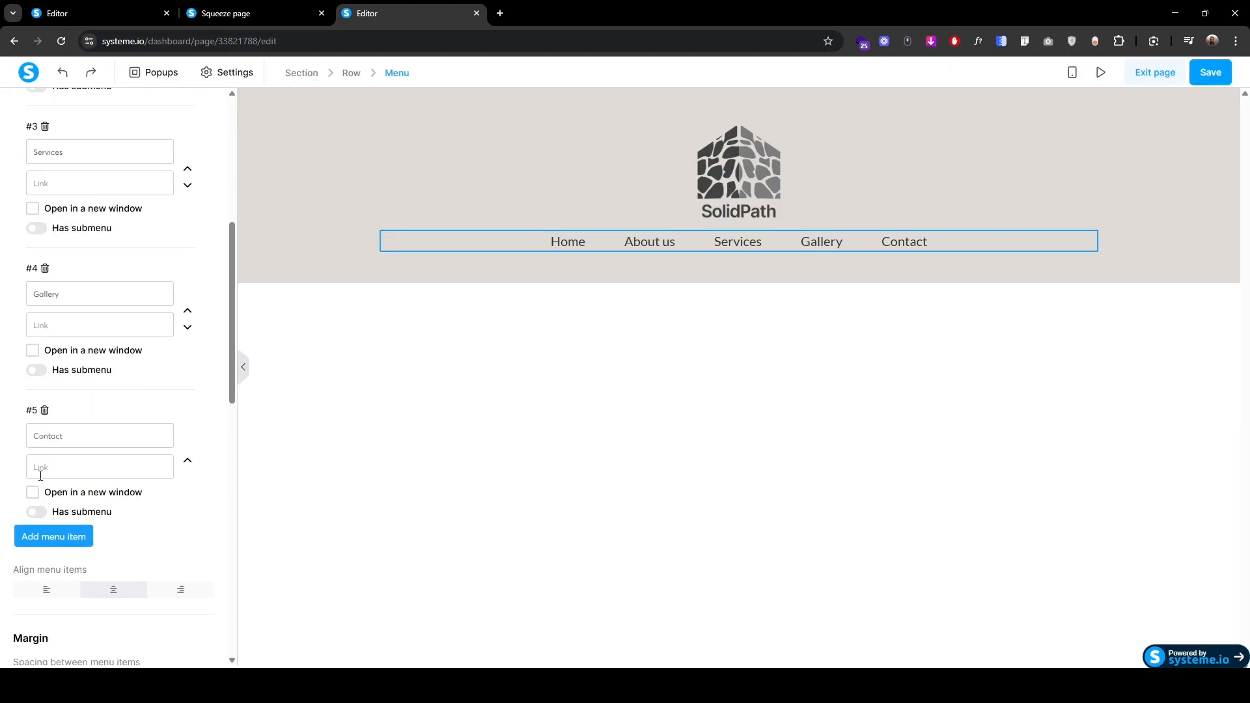
scroll(41, 475, "down", 10)
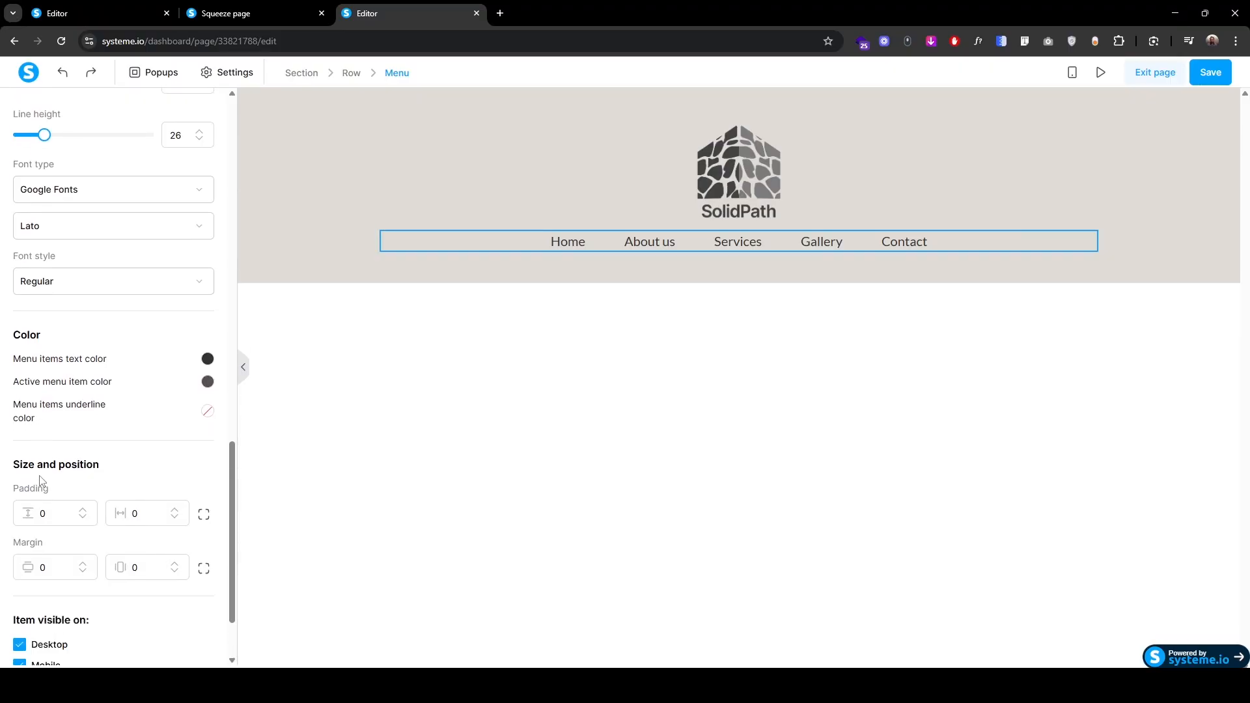
scroll(40, 482, "down", 1)
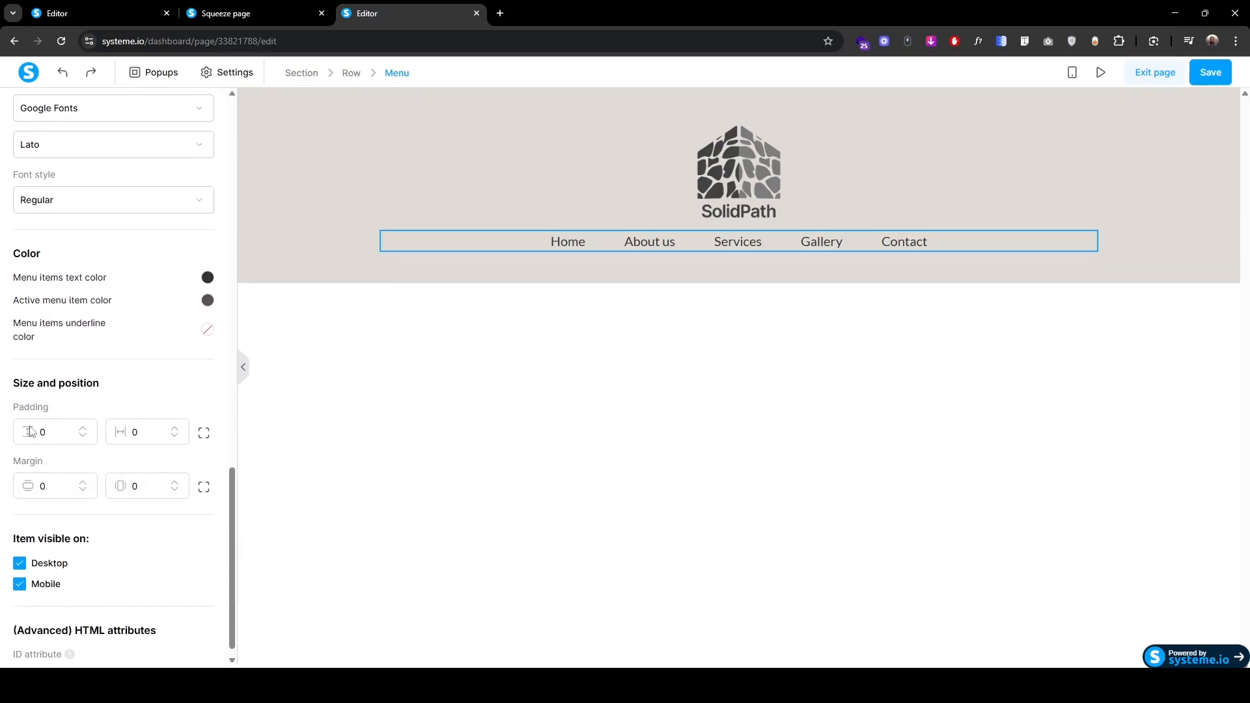
left_click(202, 437)
left_click(54, 434)
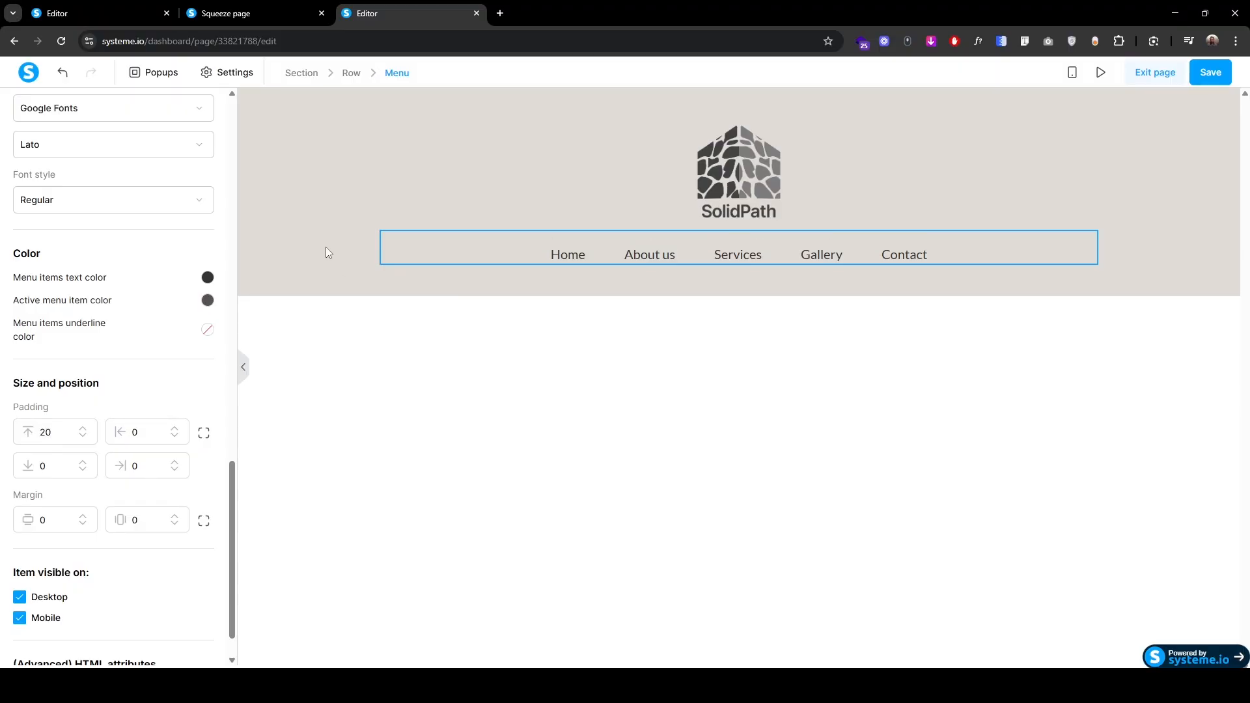
left_click(300, 443)
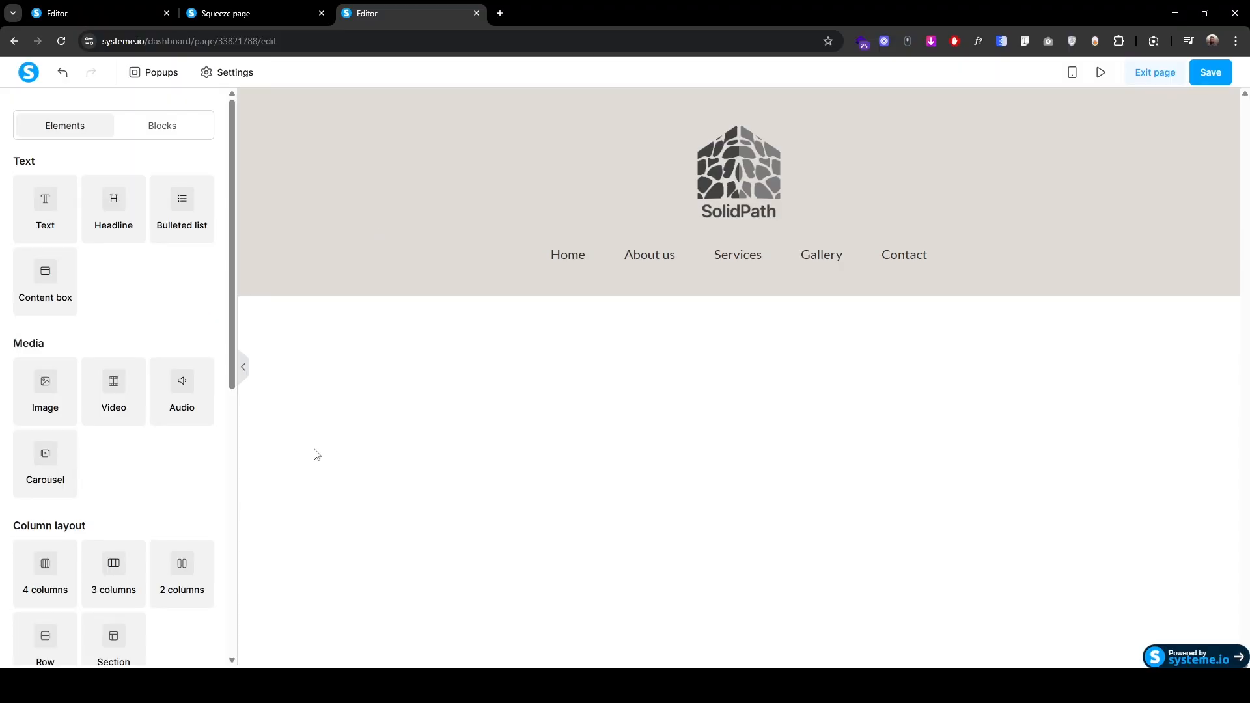
Step: Save the landing page and switch the canvas to the mobile preview, scrolled up to the logo
left_click(1210, 72)
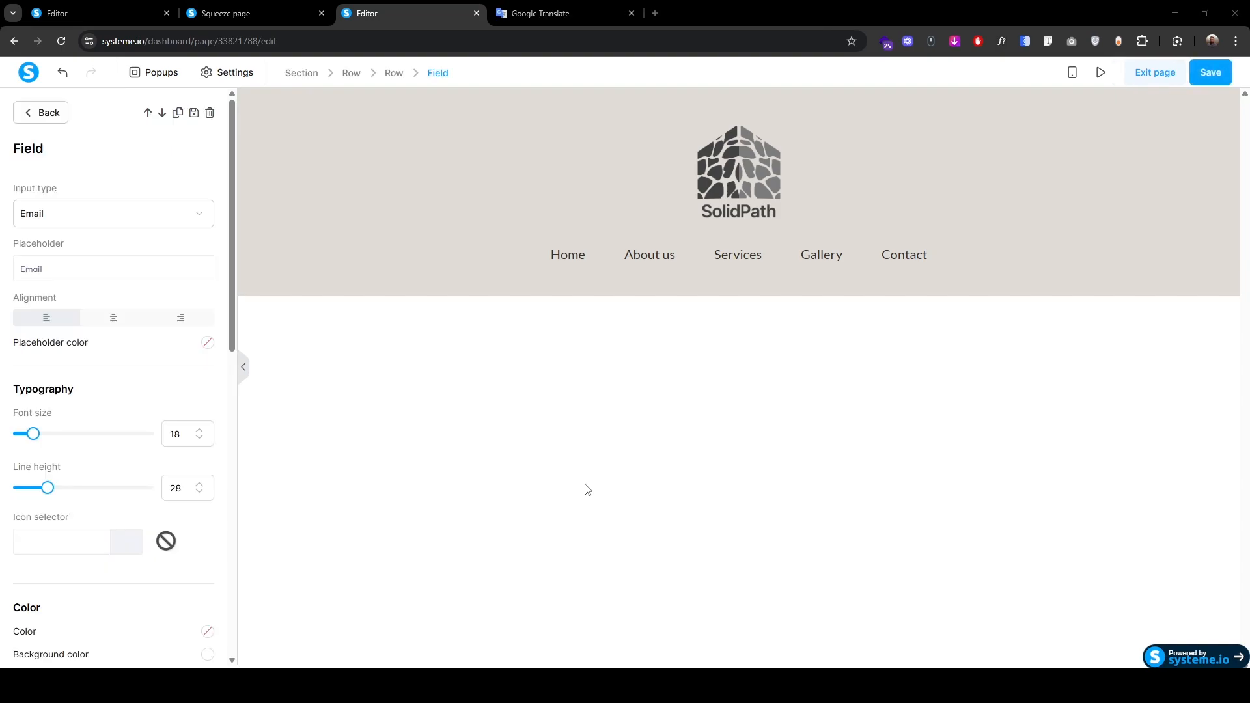
left_click(1071, 77)
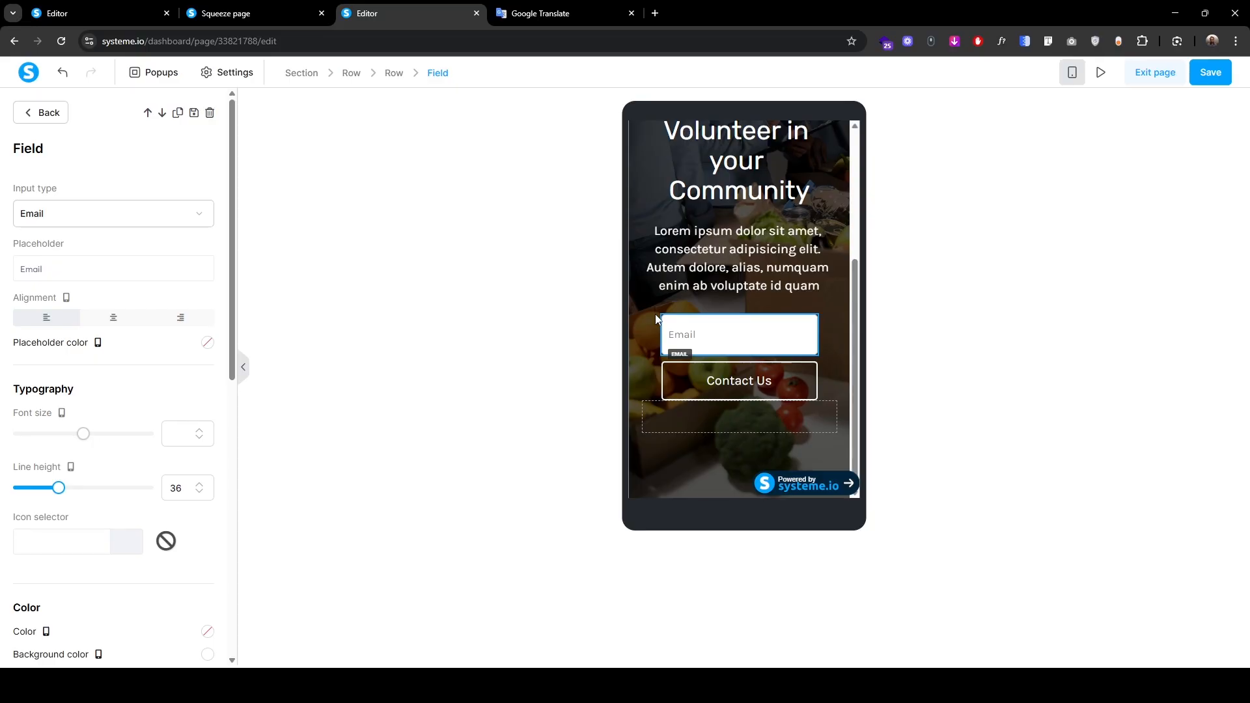
left_click(721, 290)
scroll(720, 289, "up", 4)
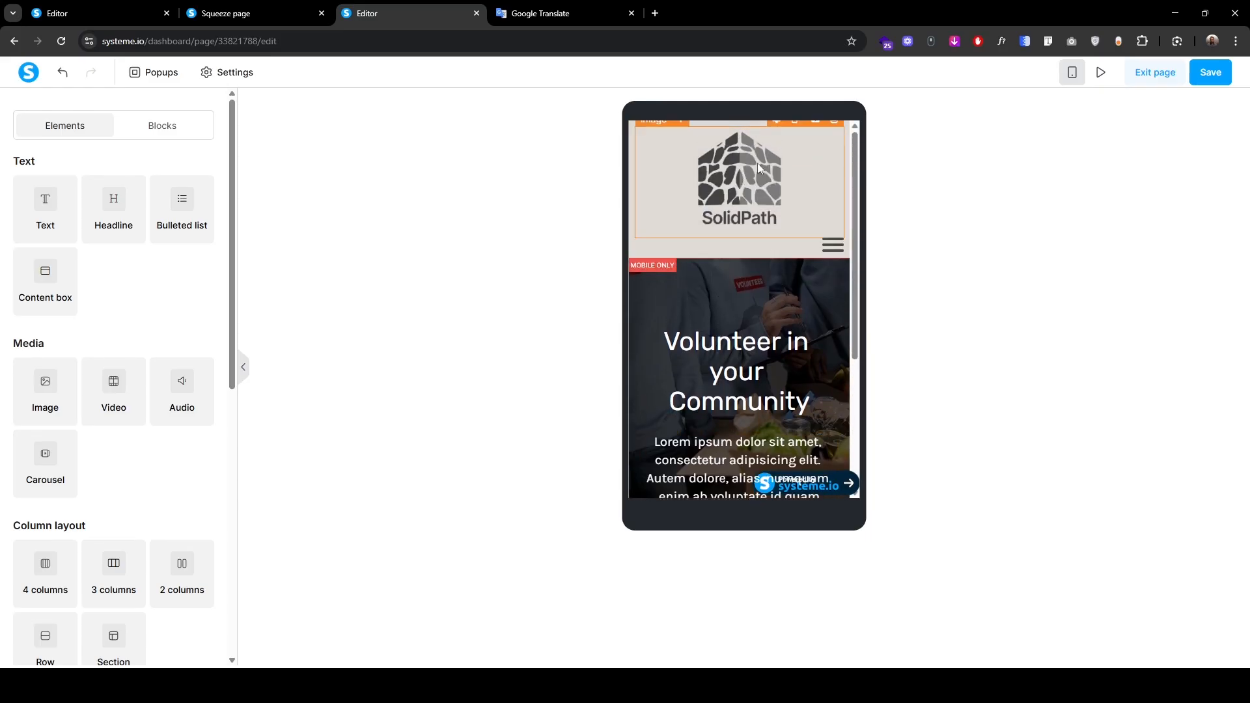
Step: Set the SolidPath logo's image size to 100 and left-align it on mobile
left_click(737, 172)
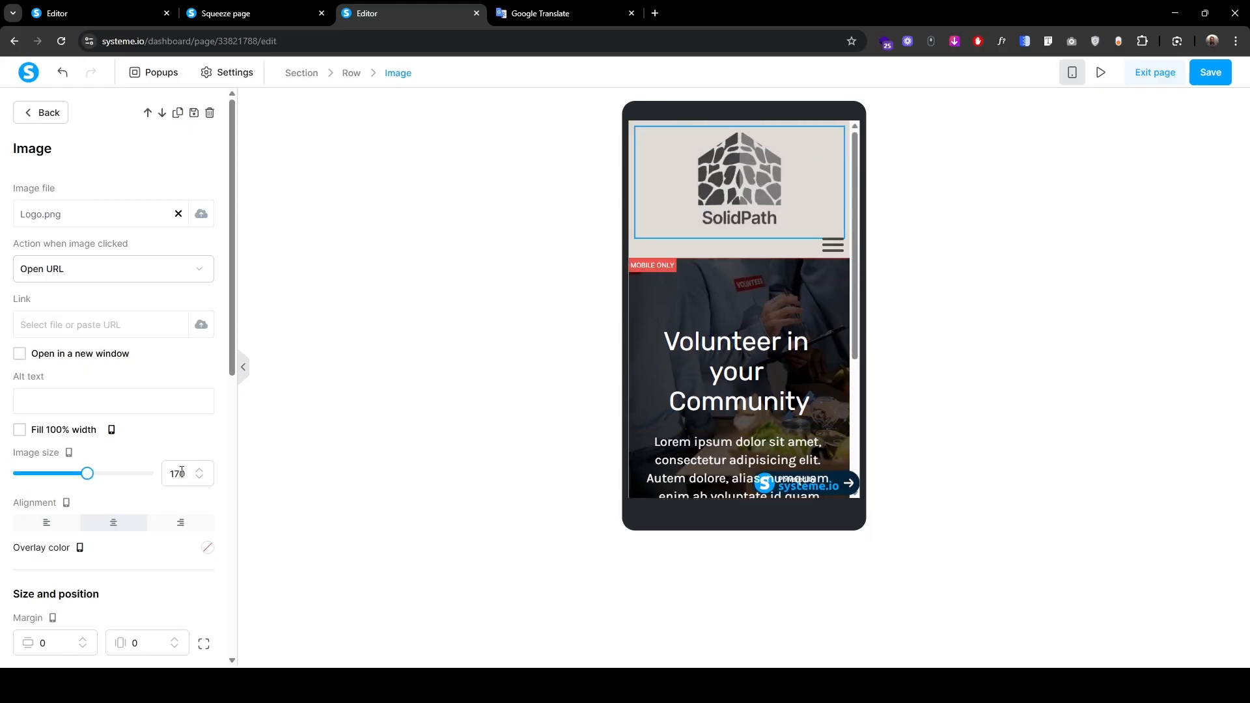
type("0")
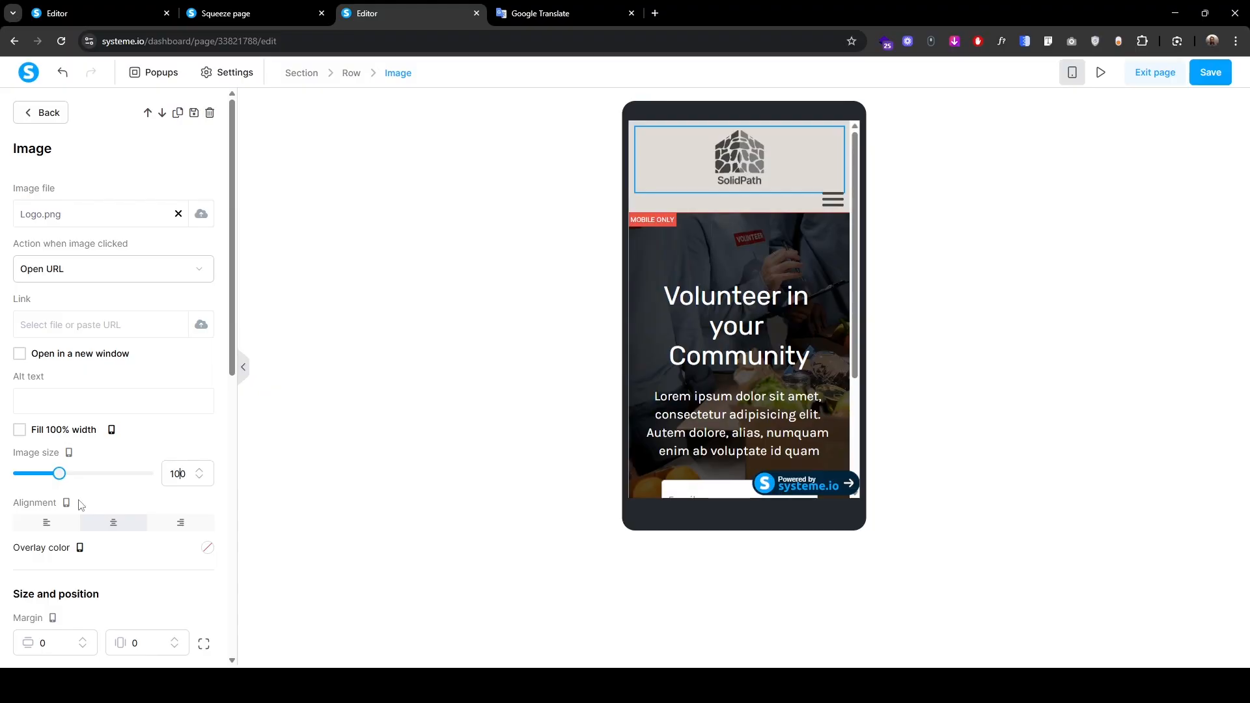
left_click(58, 526)
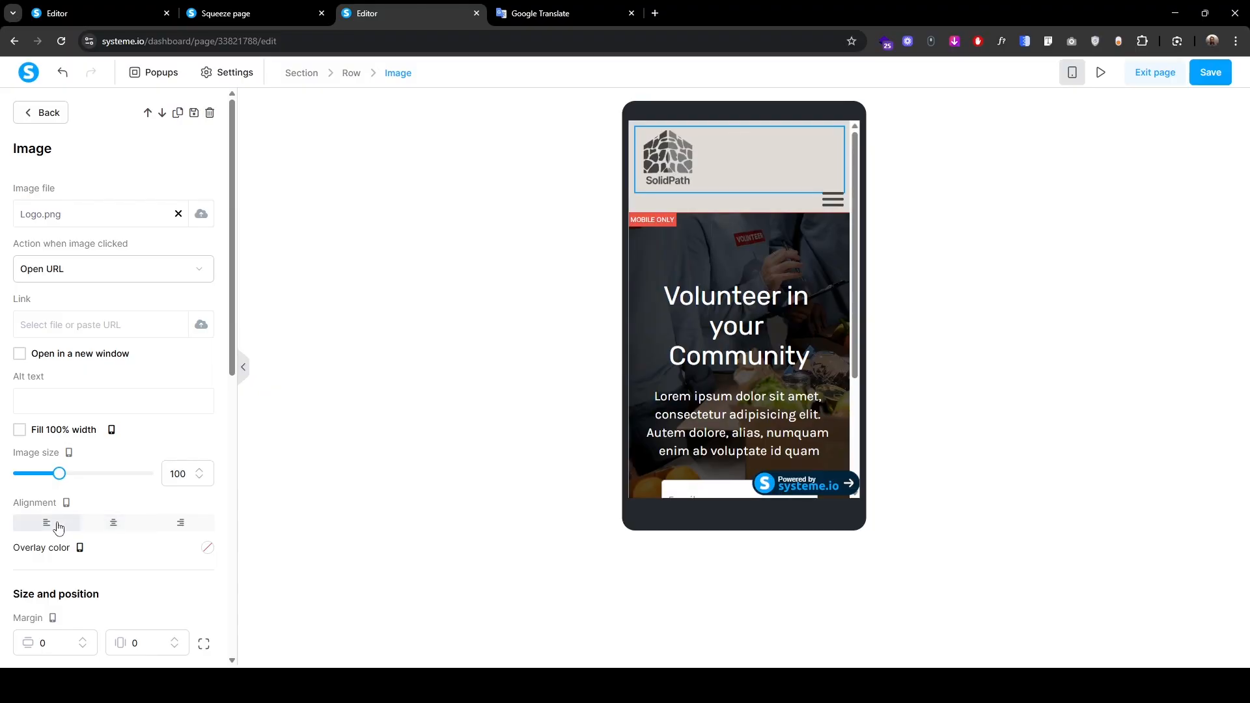
Step: Raise the menu with a top margin of -65 and paste a darker burger icon hex colour
left_click(836, 211)
scroll(57, 460, "down", 15)
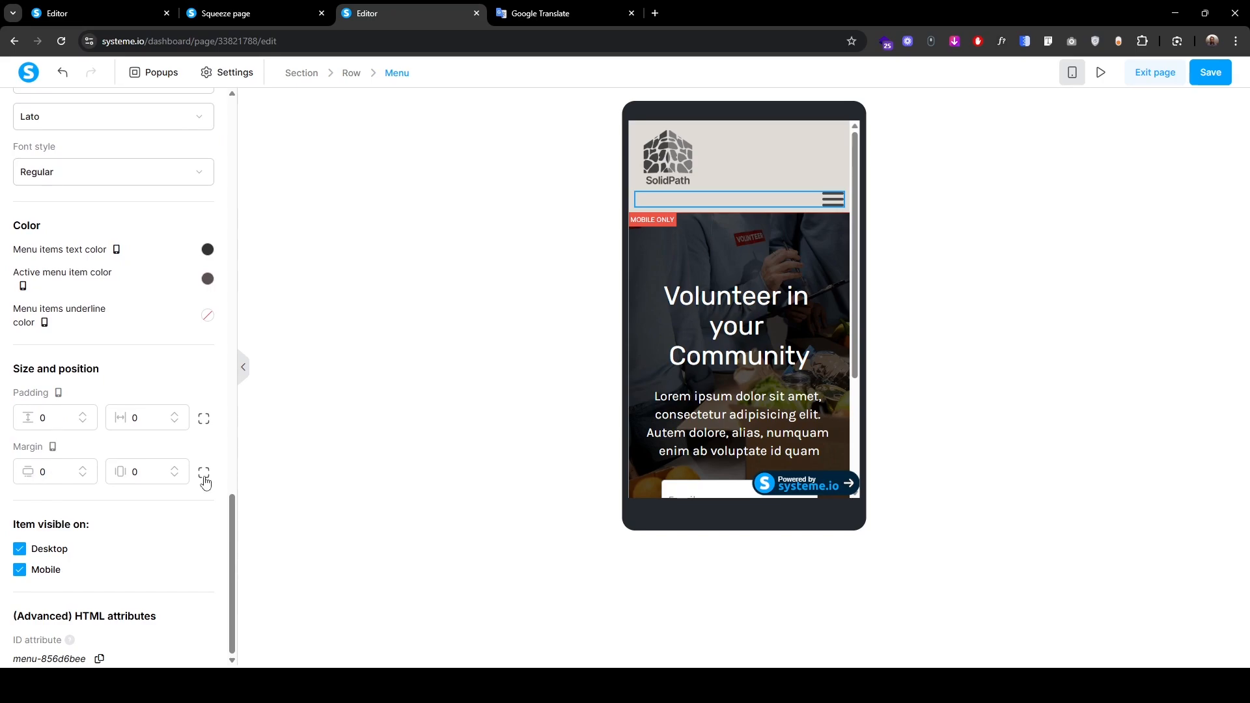
left_click(204, 473)
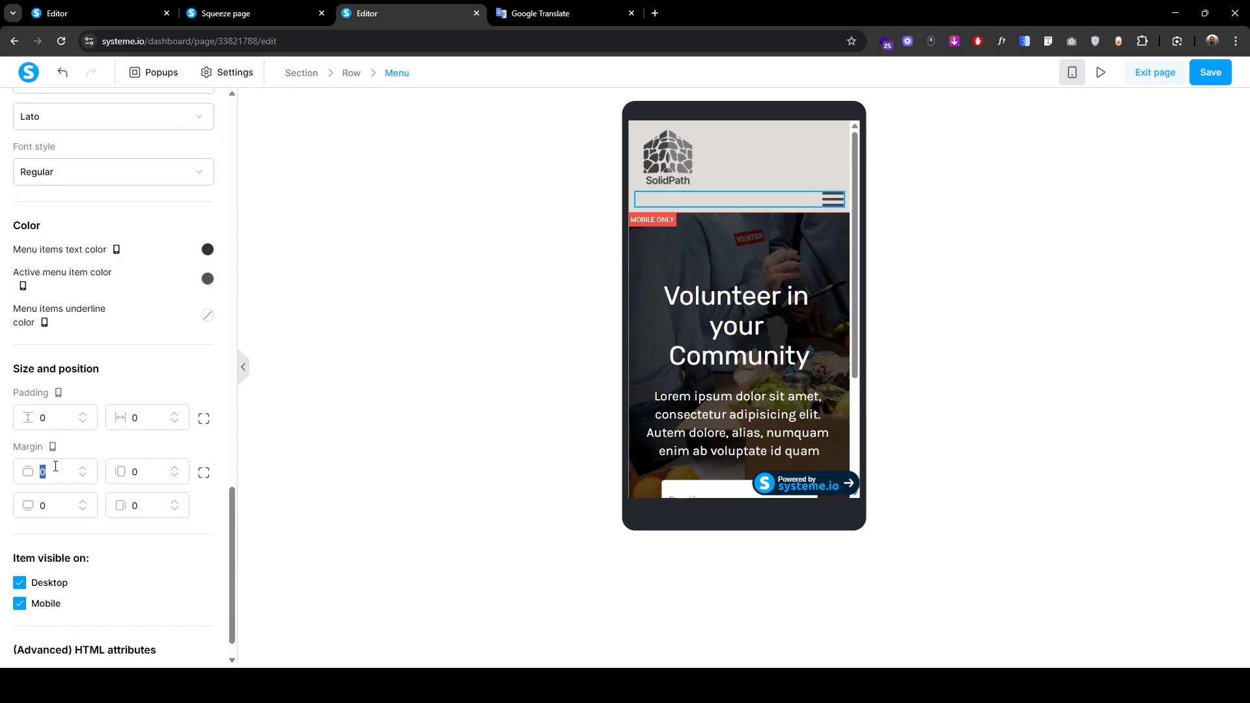
left_click(55, 467)
type("-65")
scroll(55, 466, "up", 20)
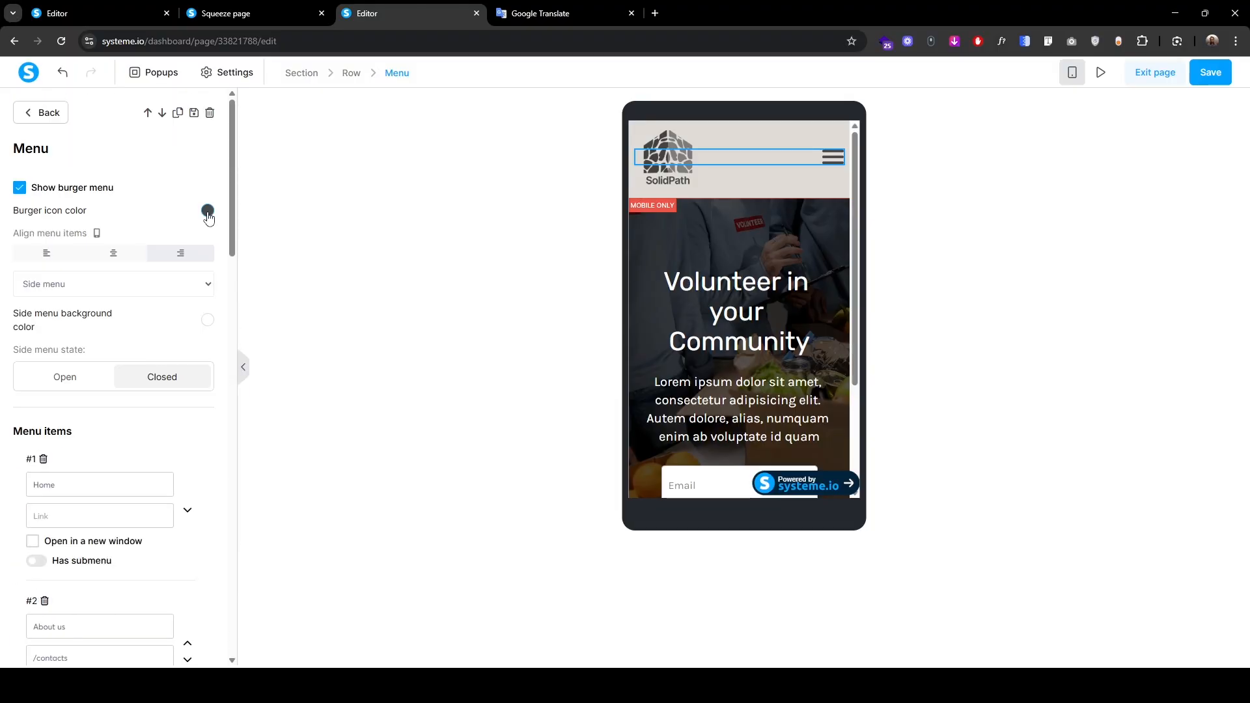
left_click(208, 211)
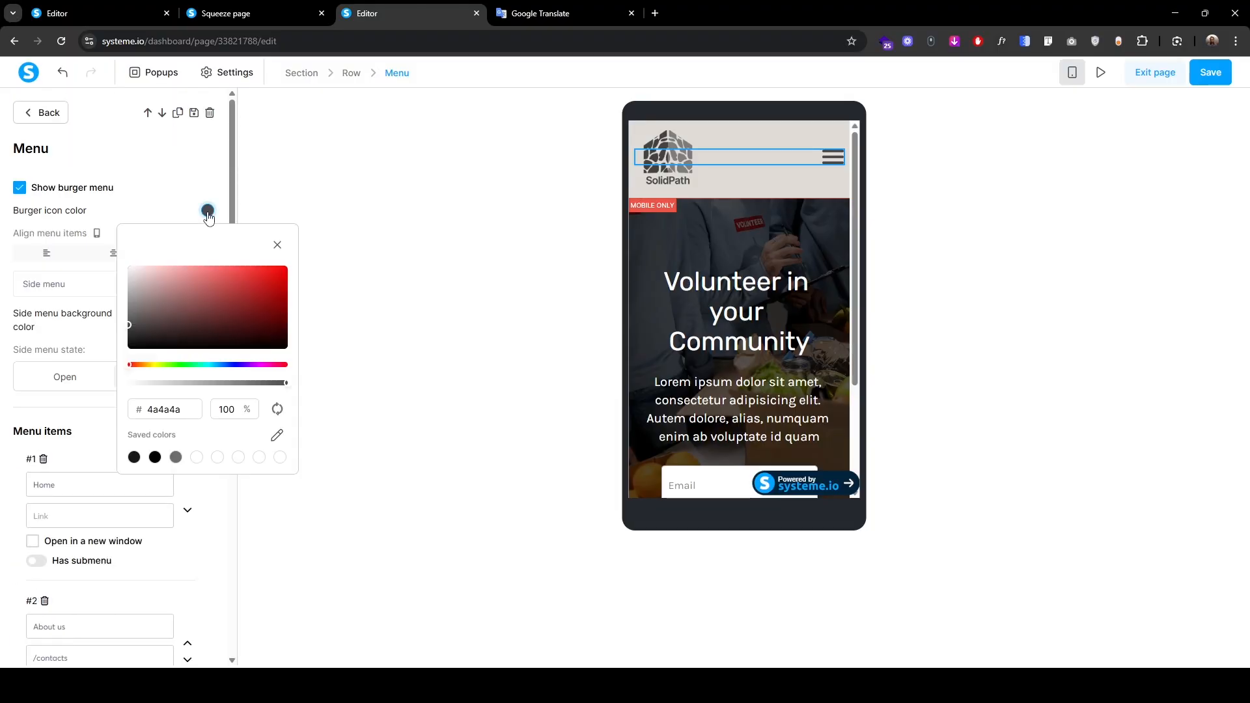
double_click(188, 410)
key("ctrl+v")
left_click(970, 282)
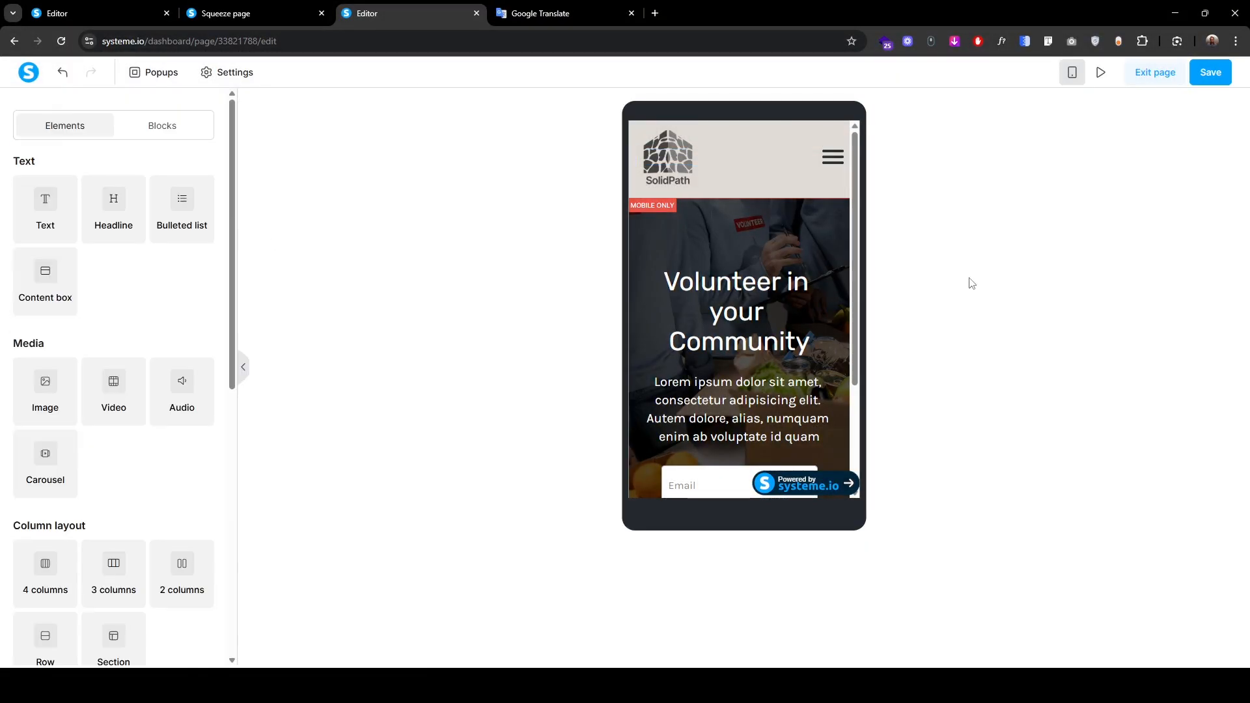
Step: Preview the page, then return to the editor in desktop view
left_click(1214, 81)
left_click(1101, 73)
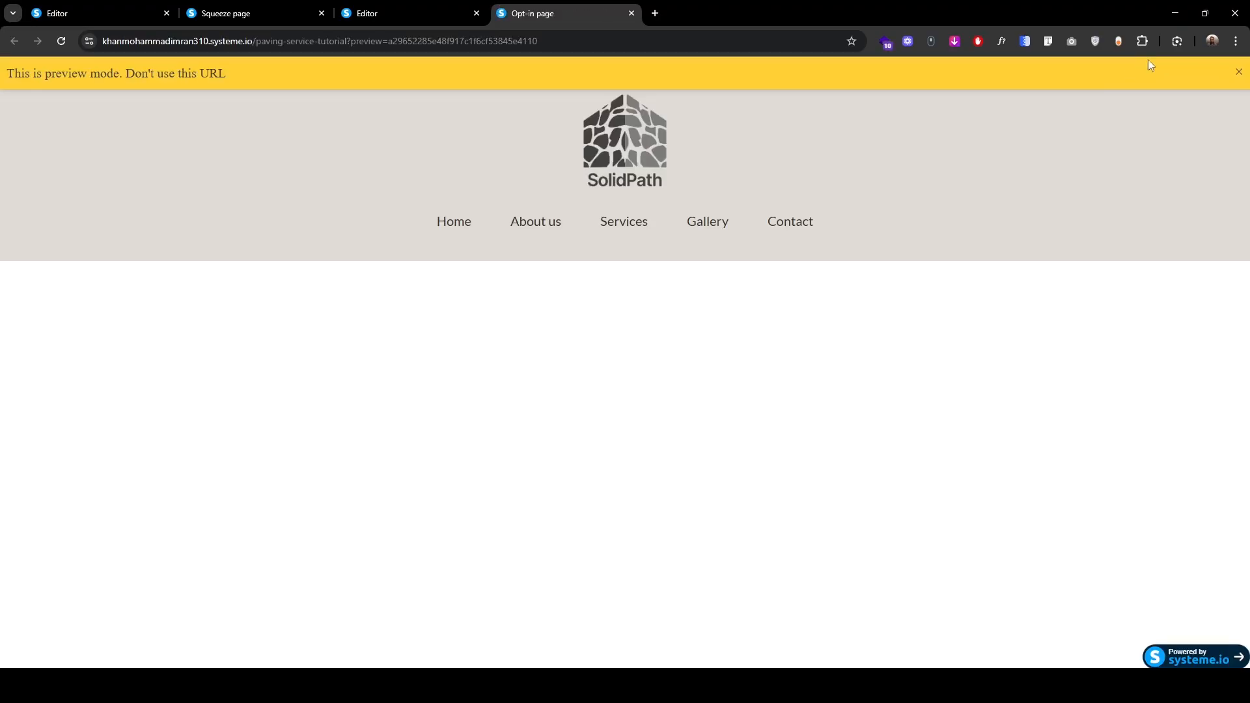
left_click(1238, 71)
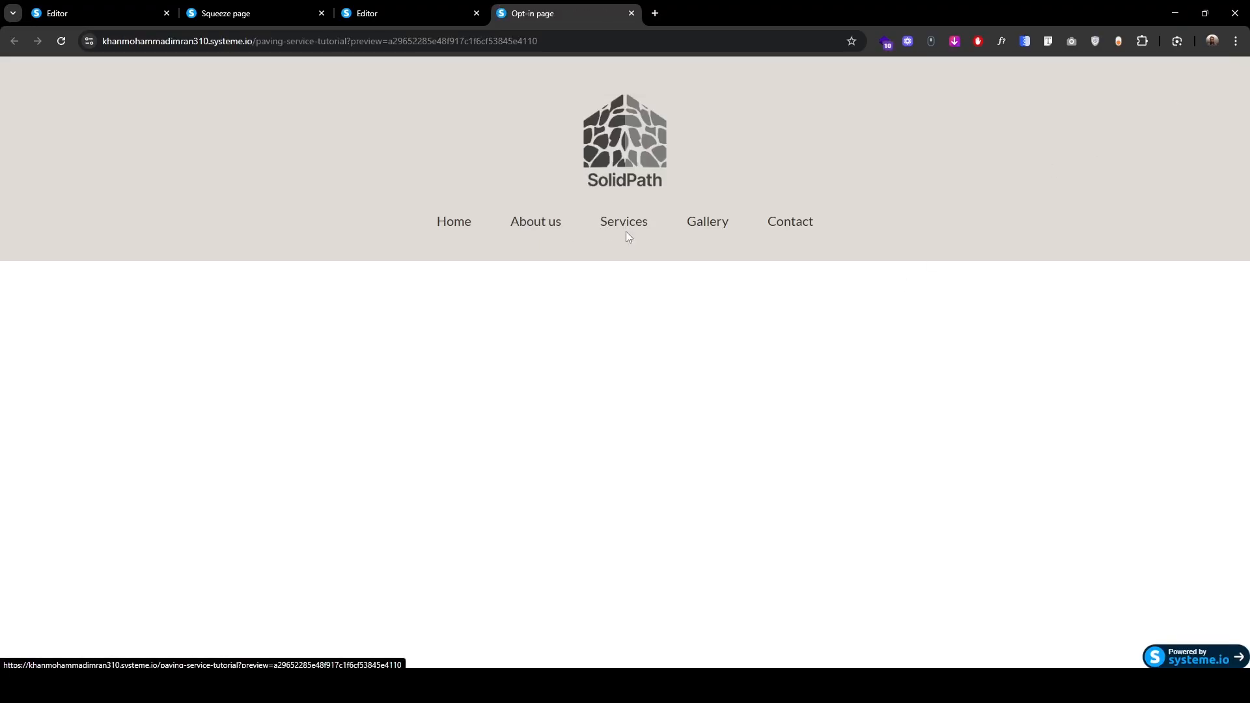
left_click(387, 8)
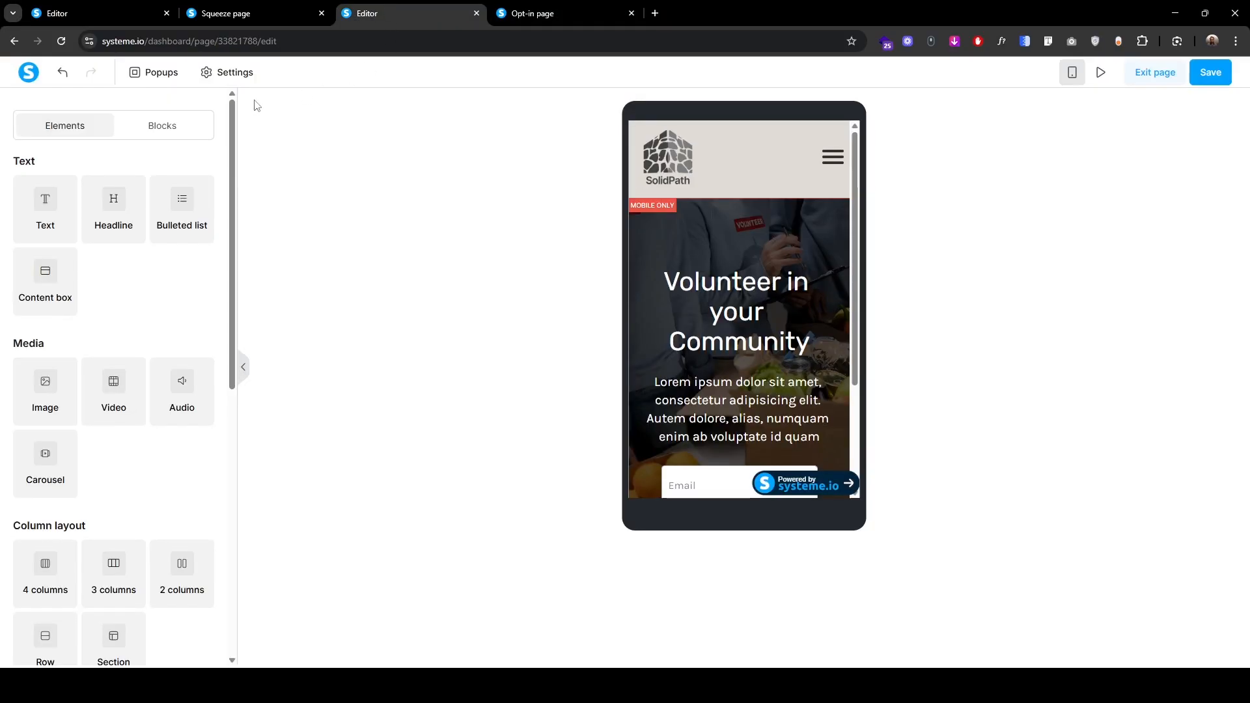
left_click(1072, 72)
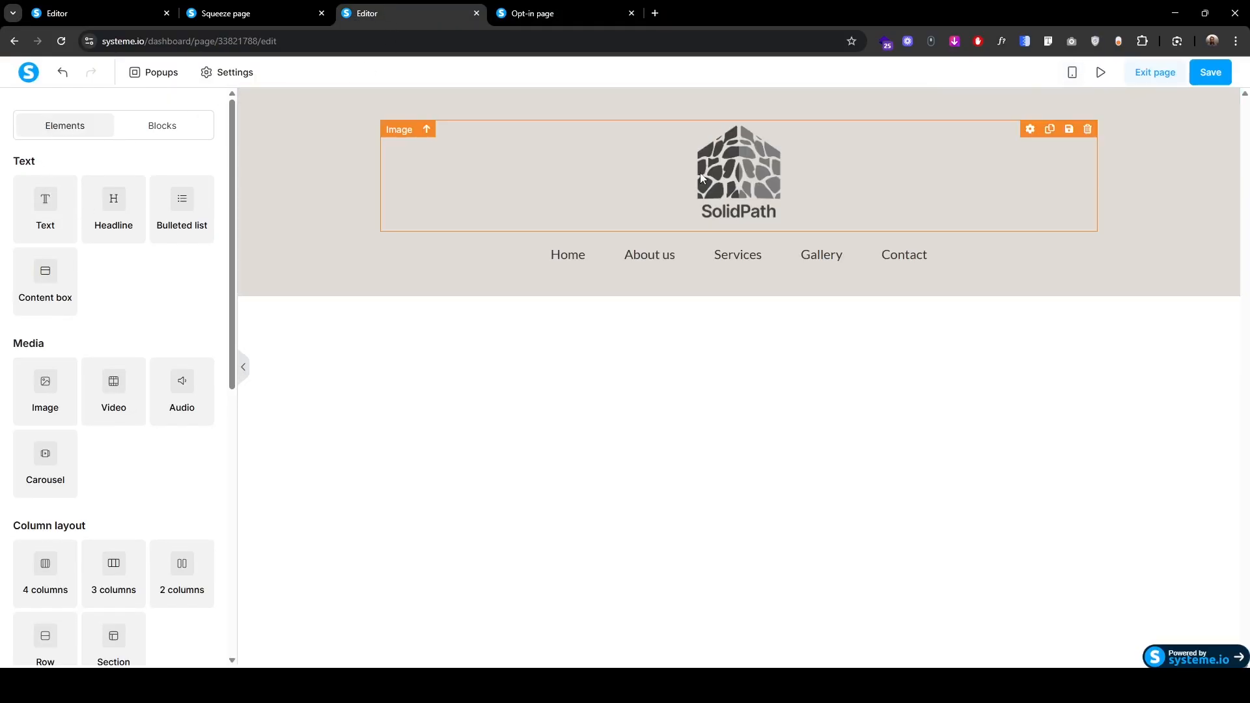
Step: Set the menu underline colour to the sampled header beige e0dbd5 and save the page
left_click(630, 253)
scroll(2, 541, "down", 8)
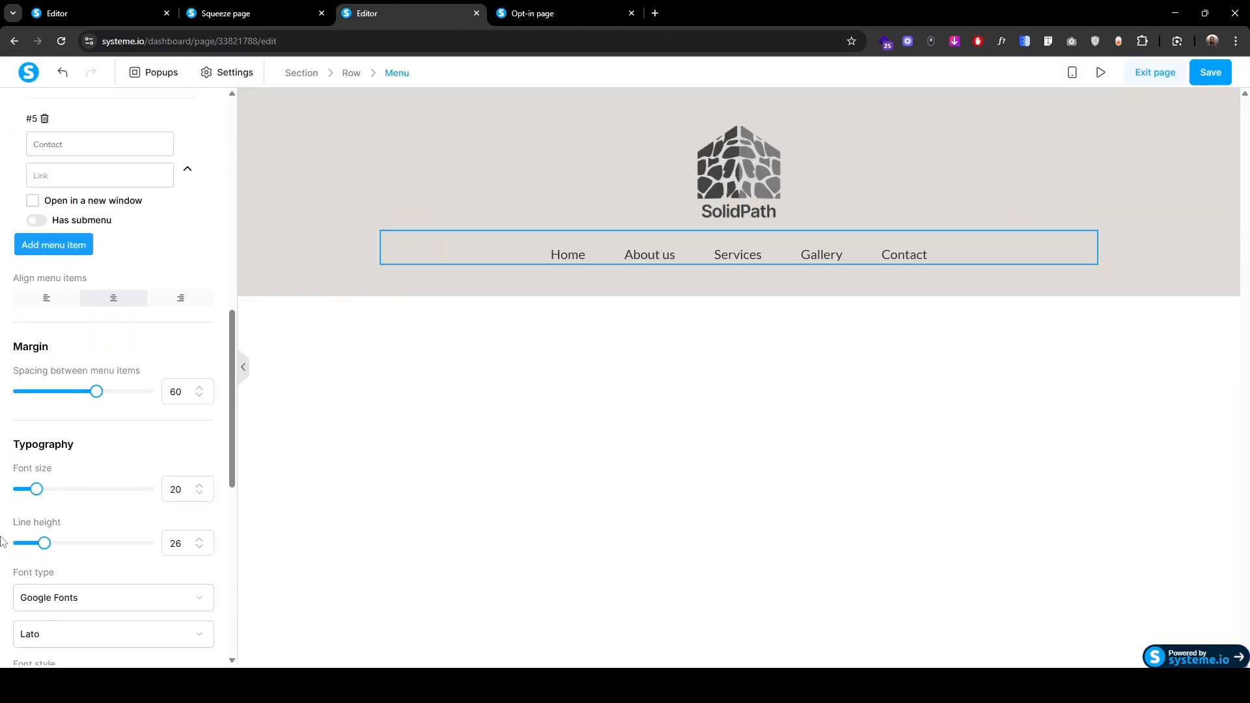
scroll(2, 540, "down", 8)
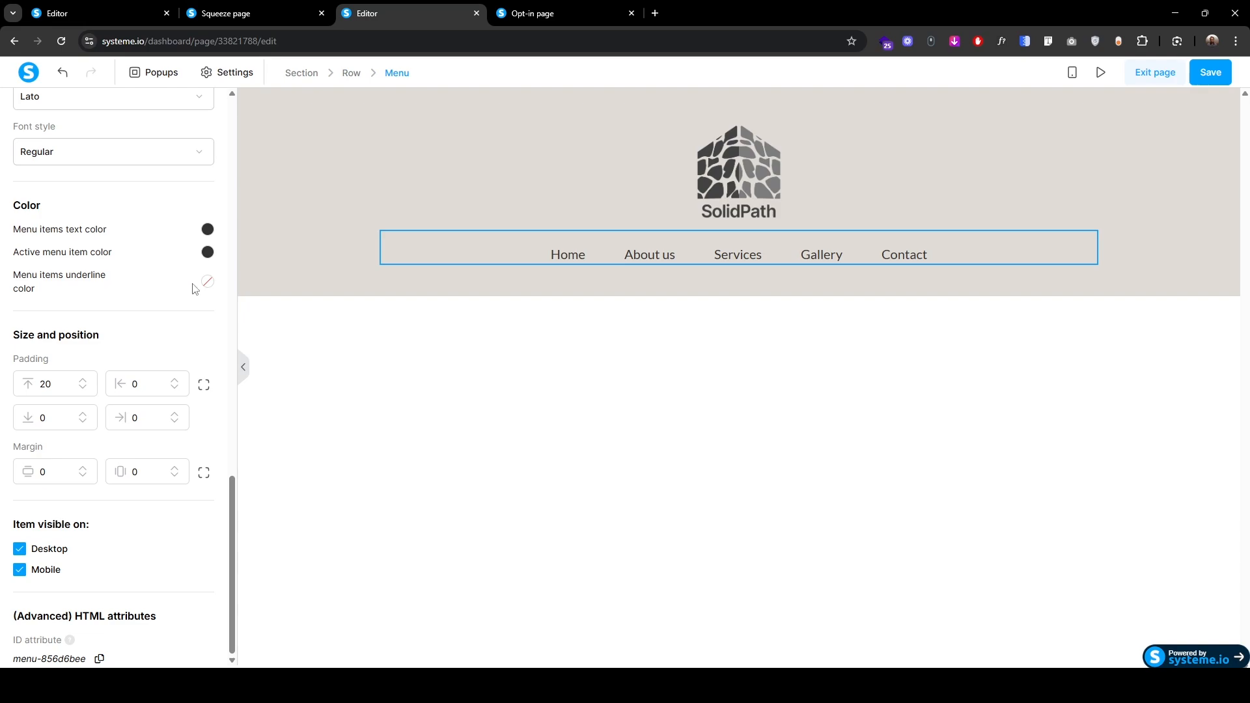
left_click(207, 282)
key("super+shift+c")
left_click(292, 257)
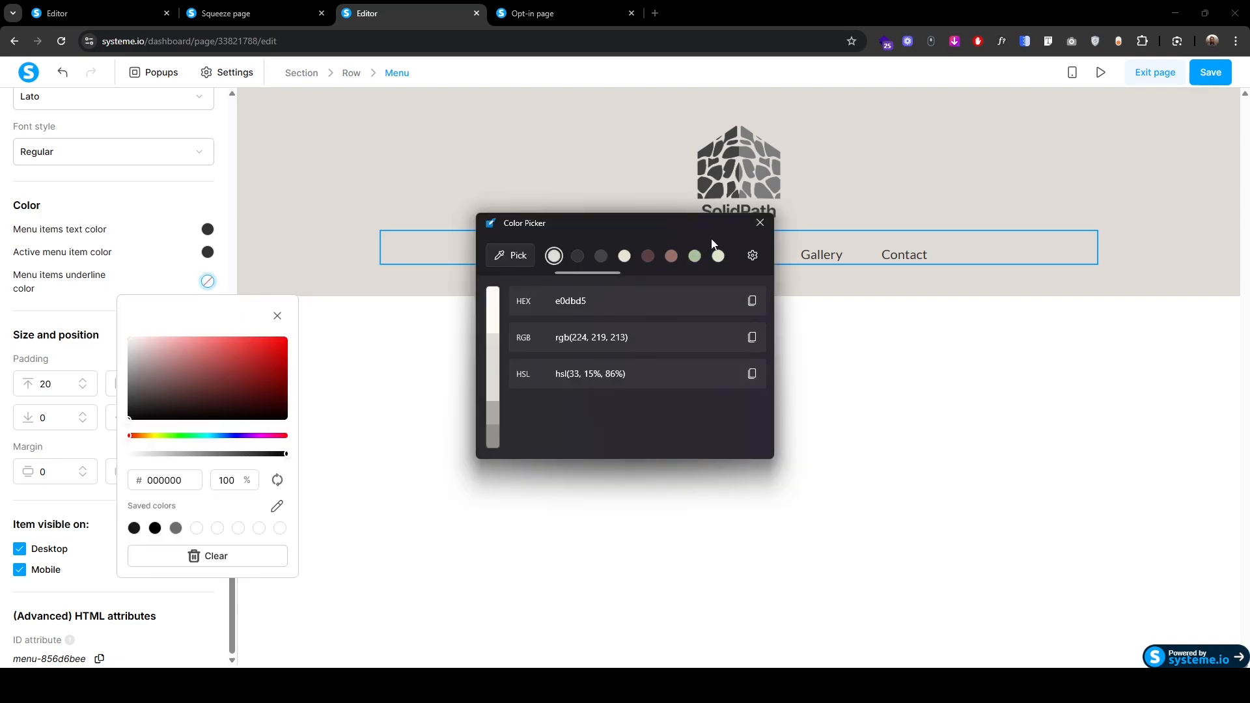
left_click(770, 228)
double_click(200, 479)
key("ctrl+v")
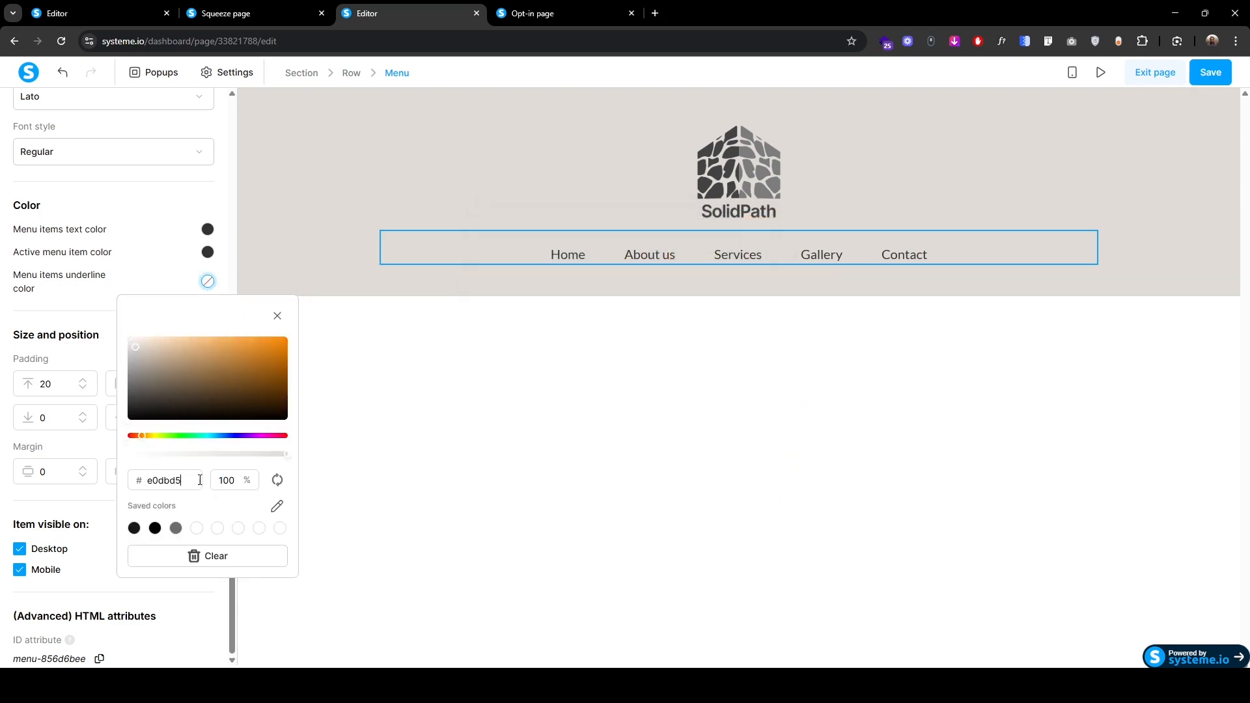
left_click(434, 466)
left_click(1210, 72)
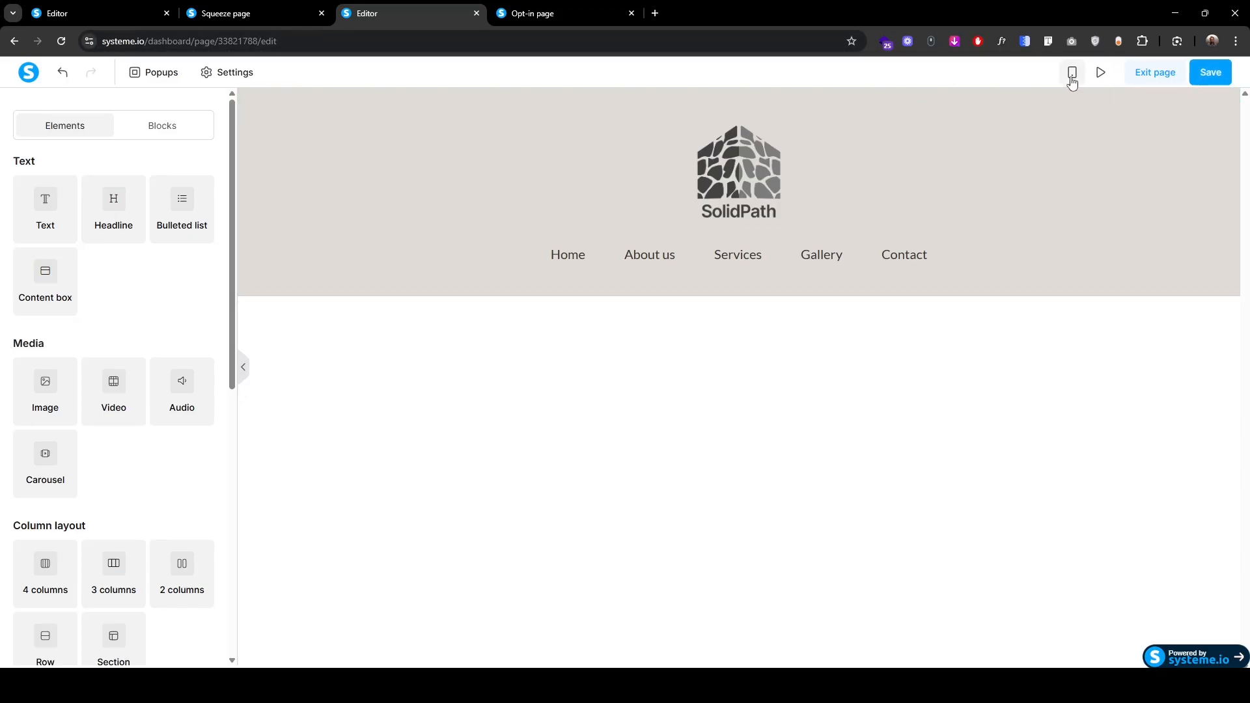
Step: Preview the page, test the Contact link and inspect the page at phone size
left_click(1100, 72)
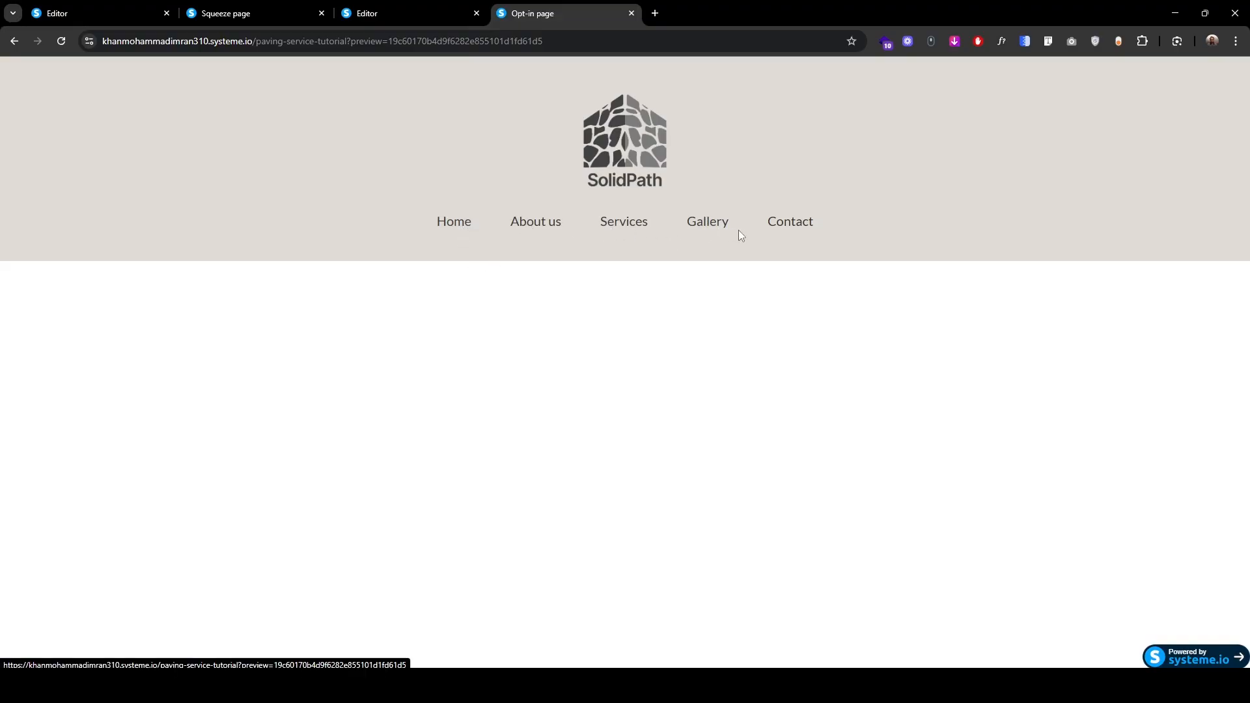
left_click(786, 220)
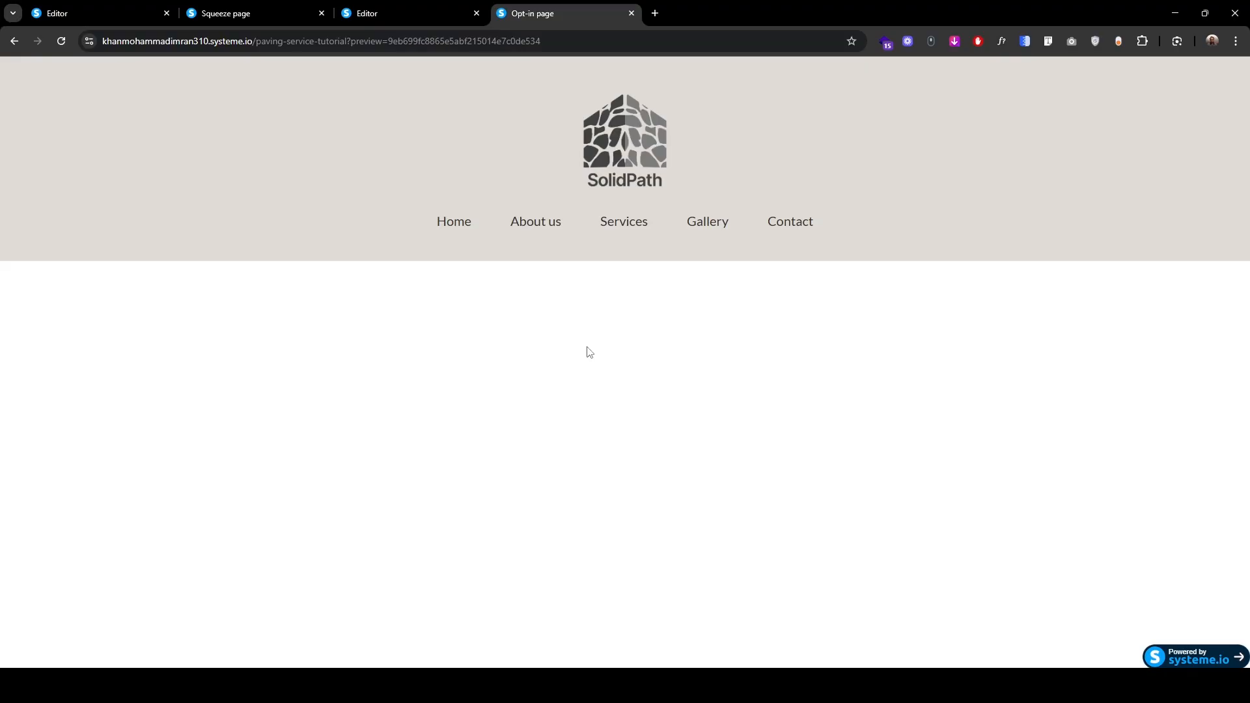
right_click(600, 307)
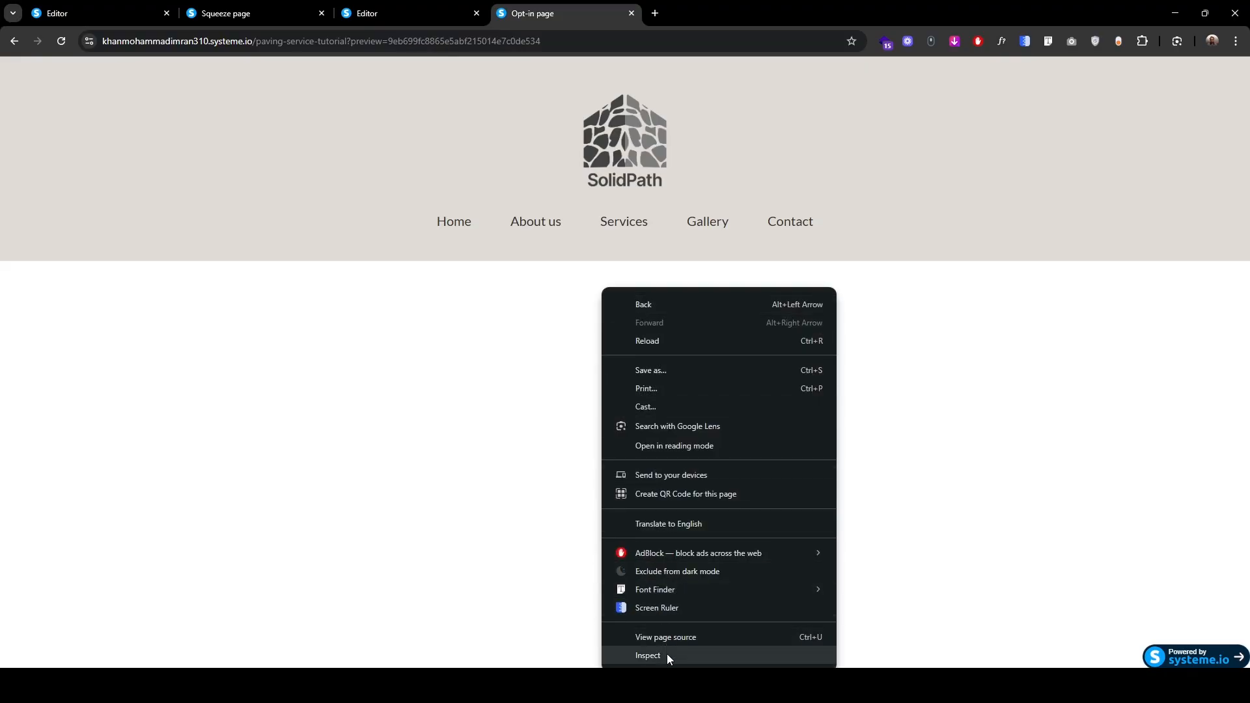
left_click(666, 653)
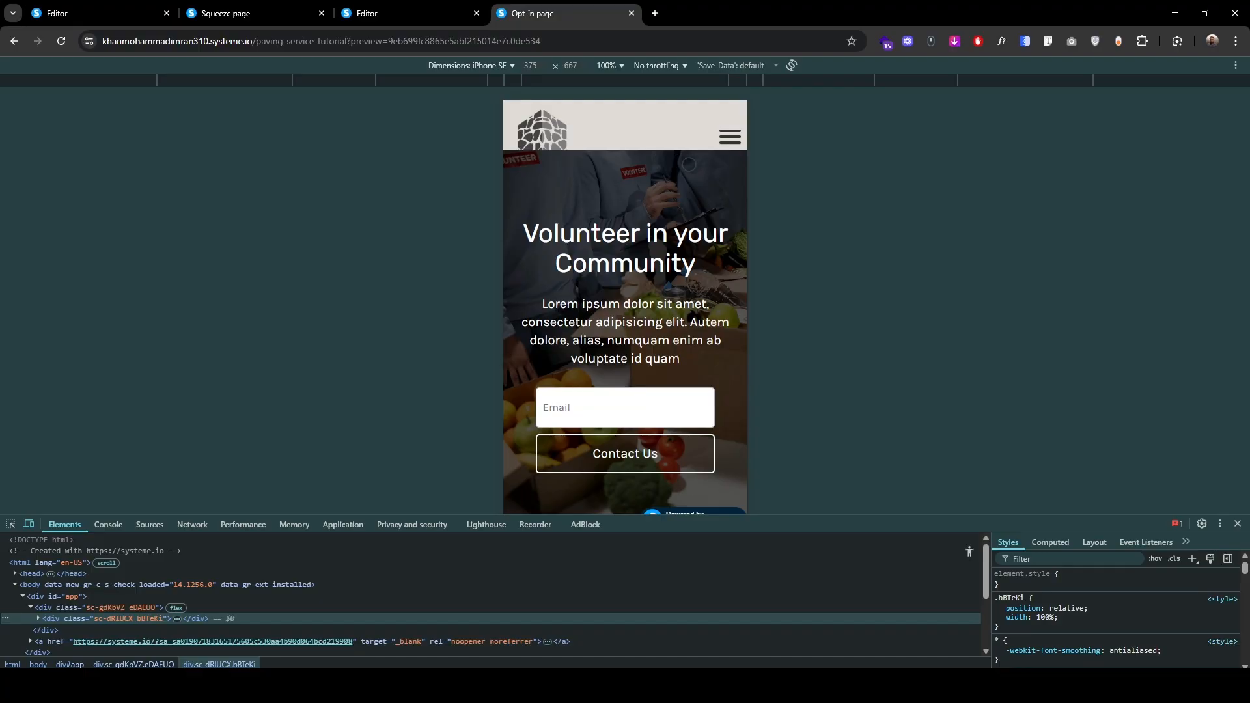
left_click(396, 14)
Step: In mobile view, give the header section a bottom padding of 35, save and preview again
left_click(401, 224)
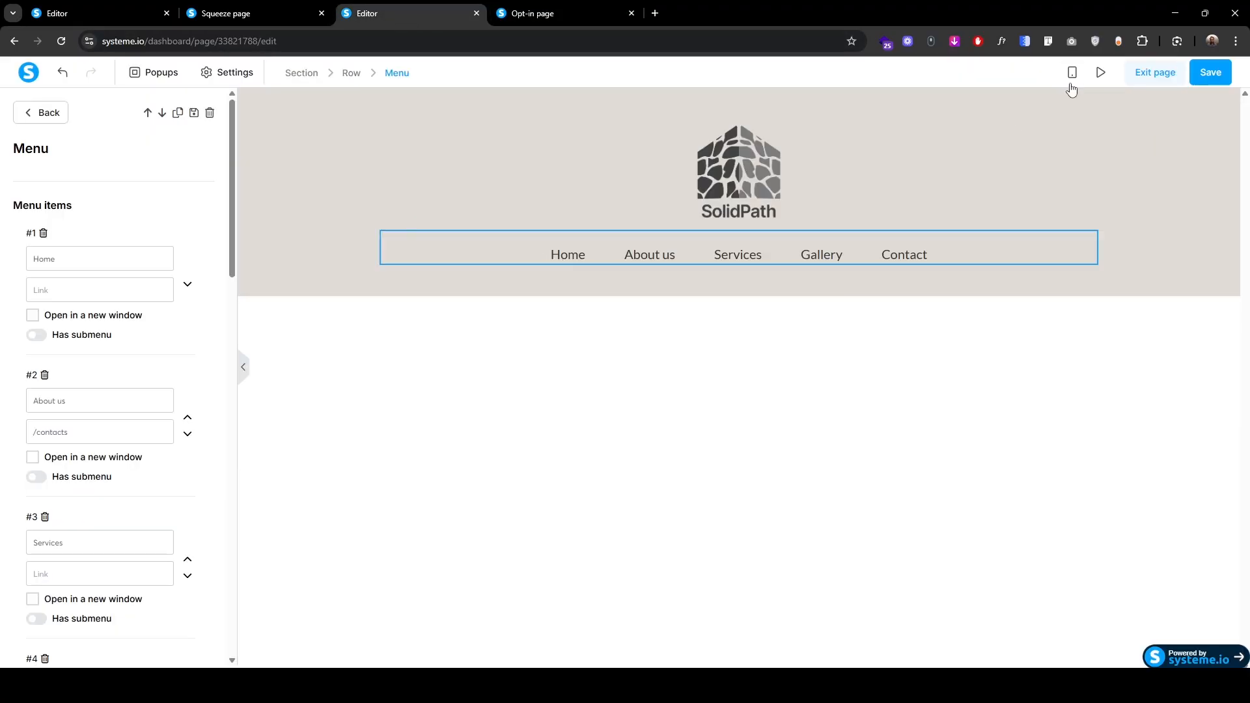
left_click(1072, 73)
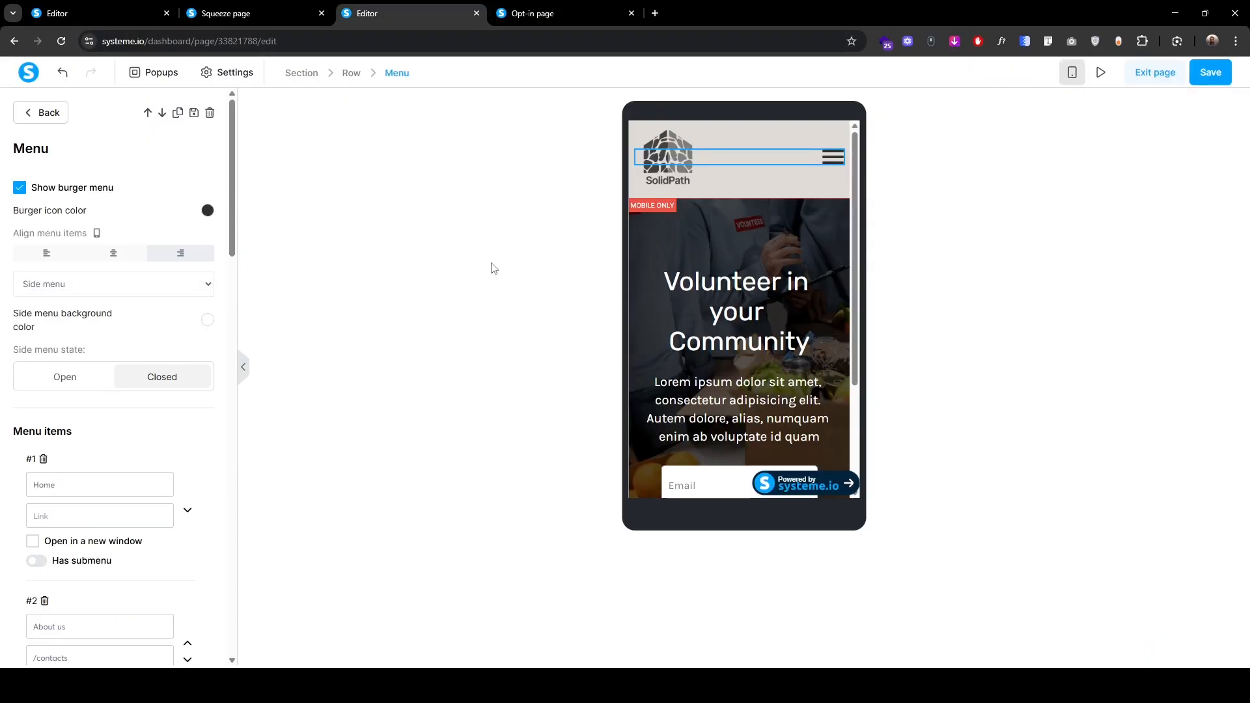
left_click(301, 73)
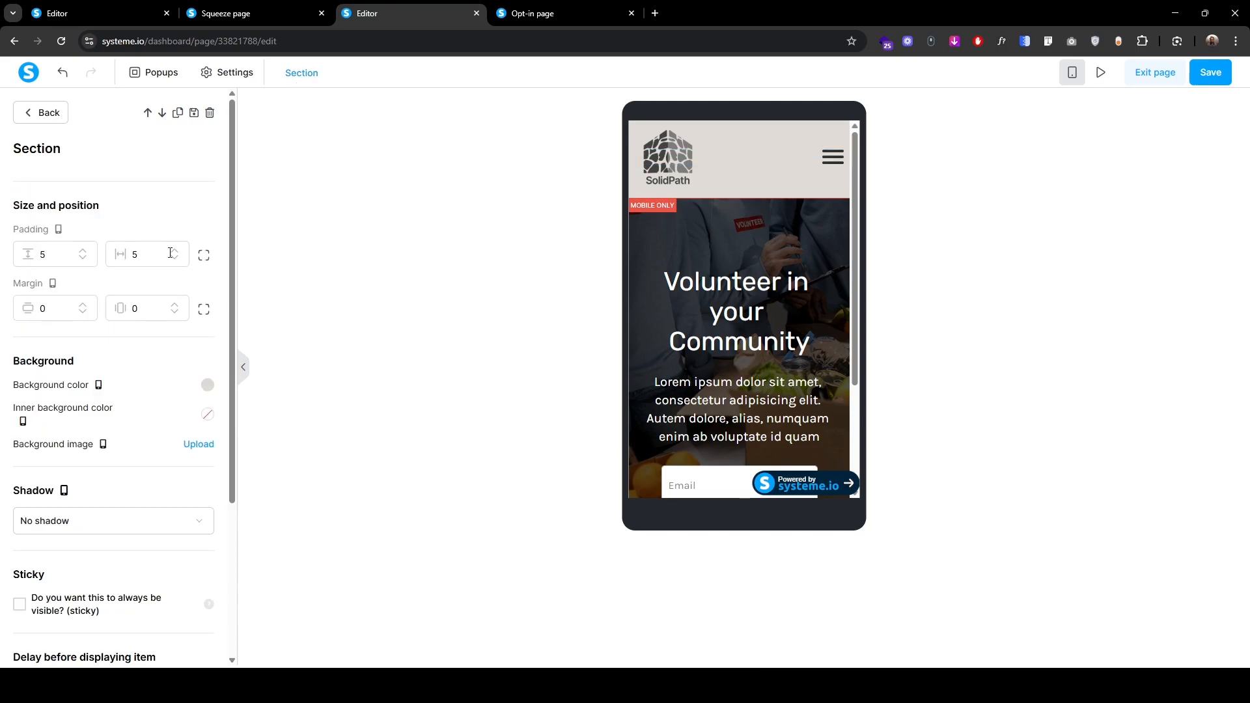
left_click(203, 255)
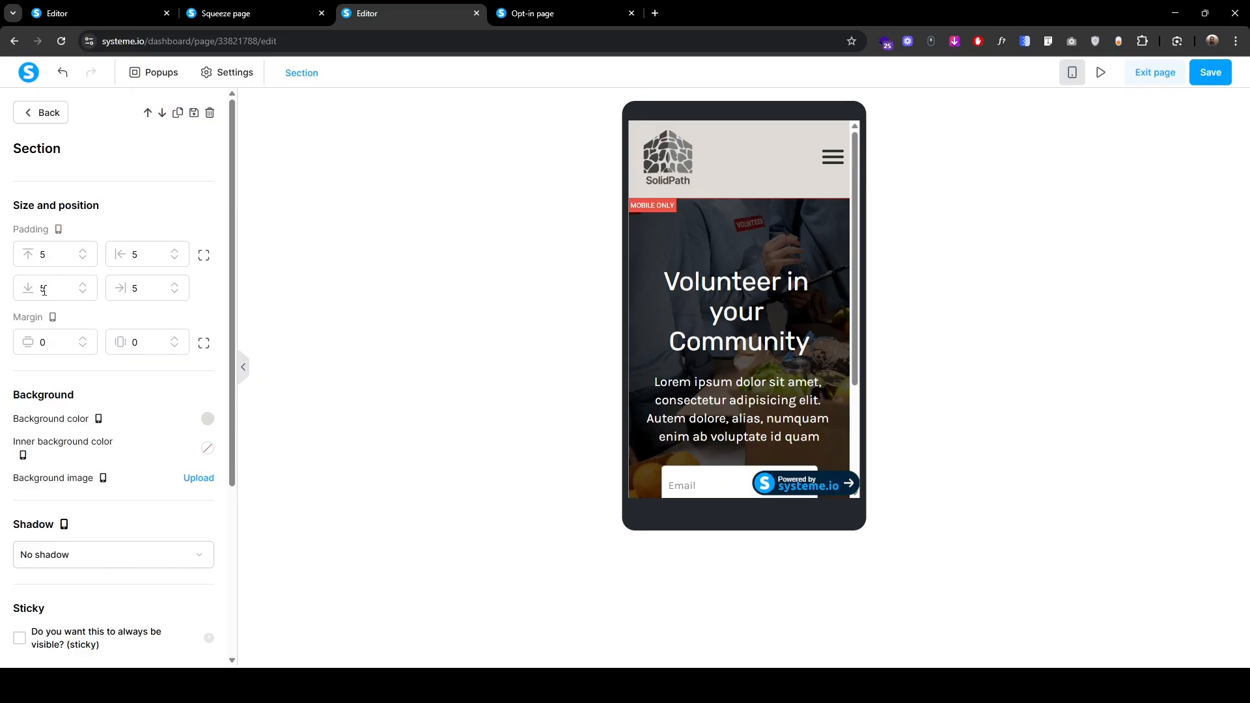
type("3")
left_click(1205, 73)
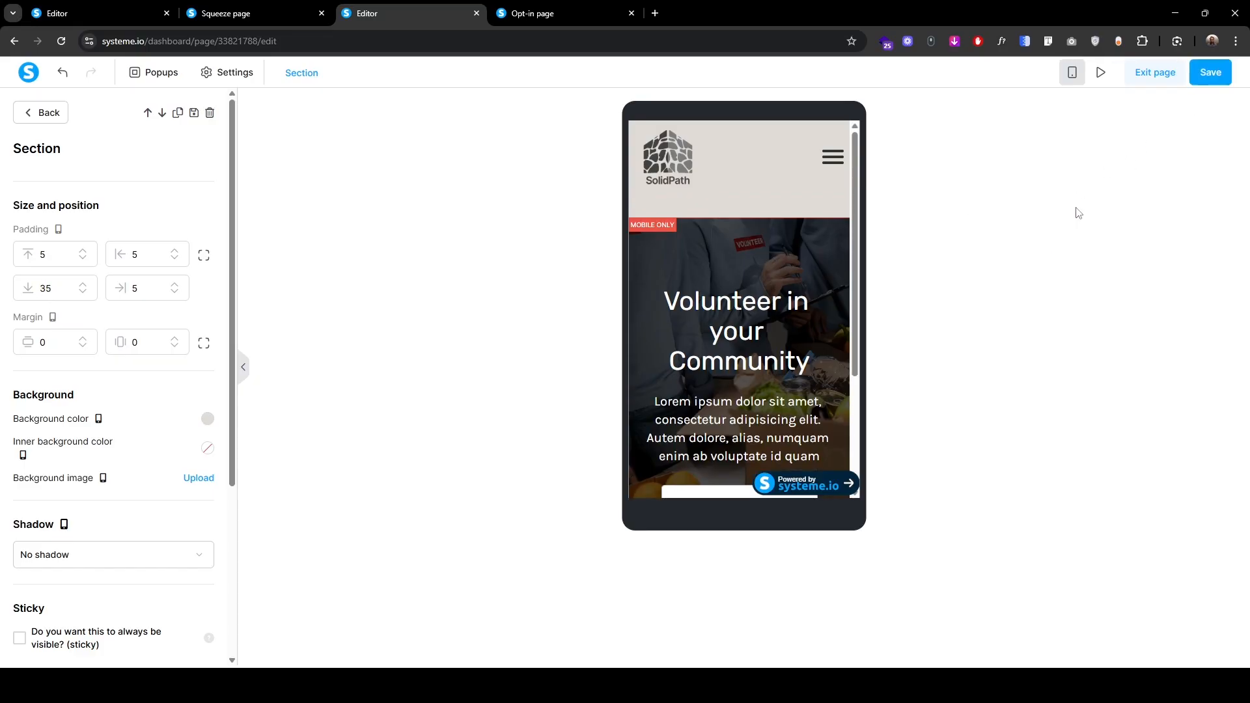
left_click(1096, 73)
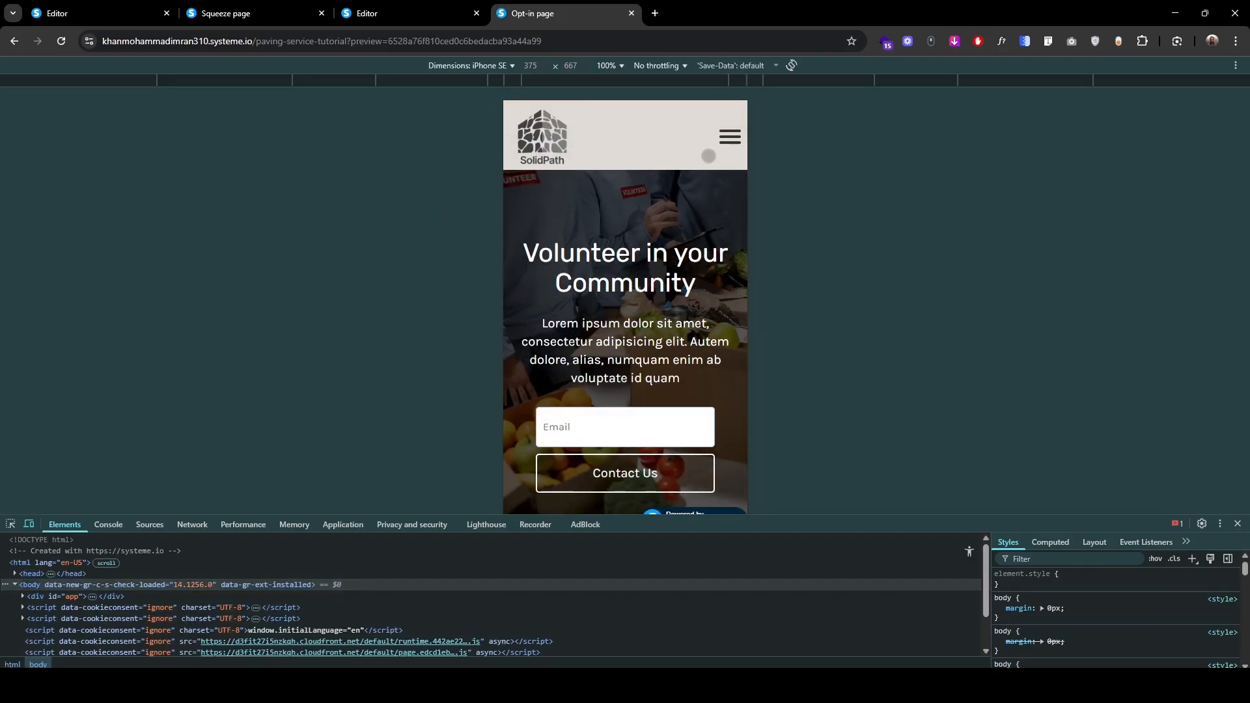
left_click(414, 13)
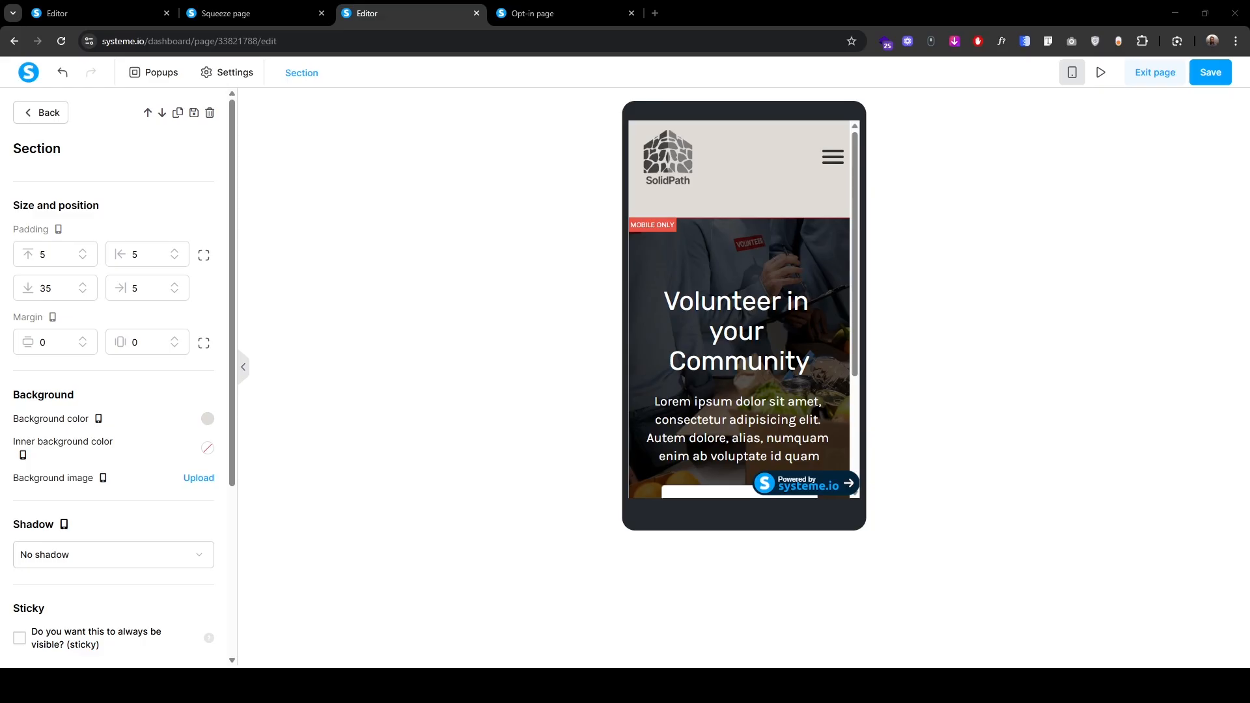
Step: Check the live SolidPath page, then return to the editor's element list in desktop view
left_click(251, 14)
scroll(170, 415, "down", 3)
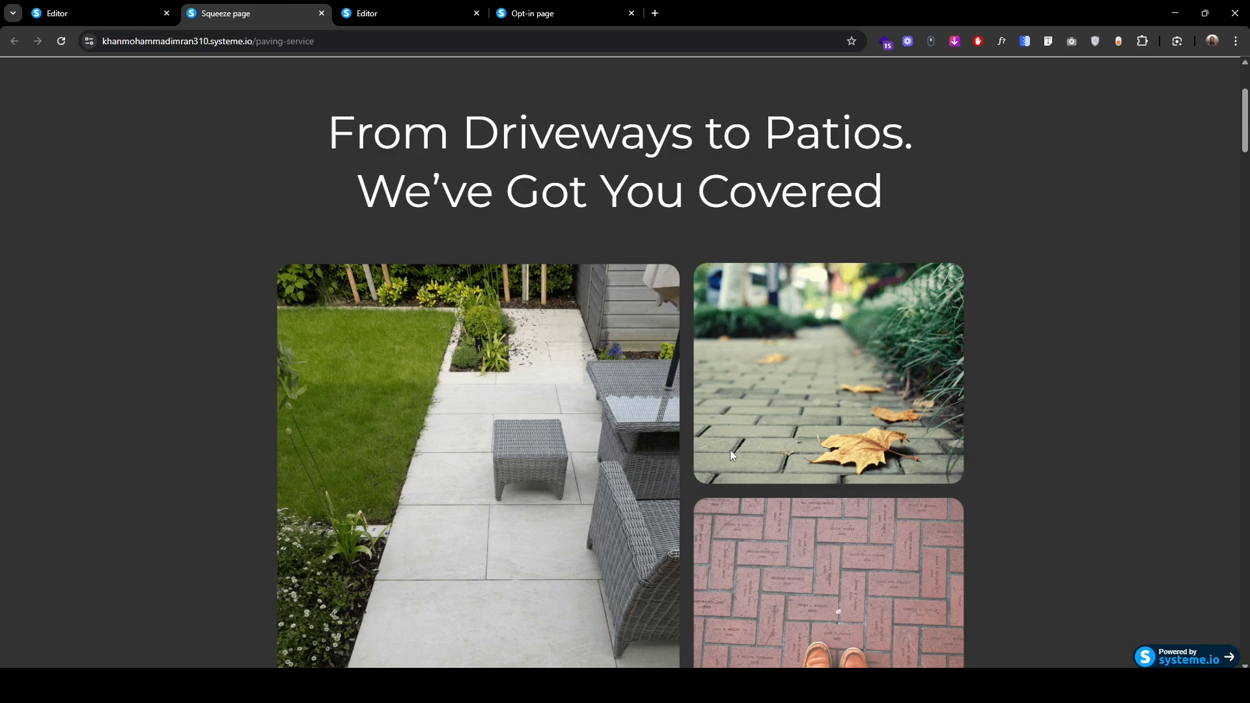
left_click(412, 14)
left_click(1071, 74)
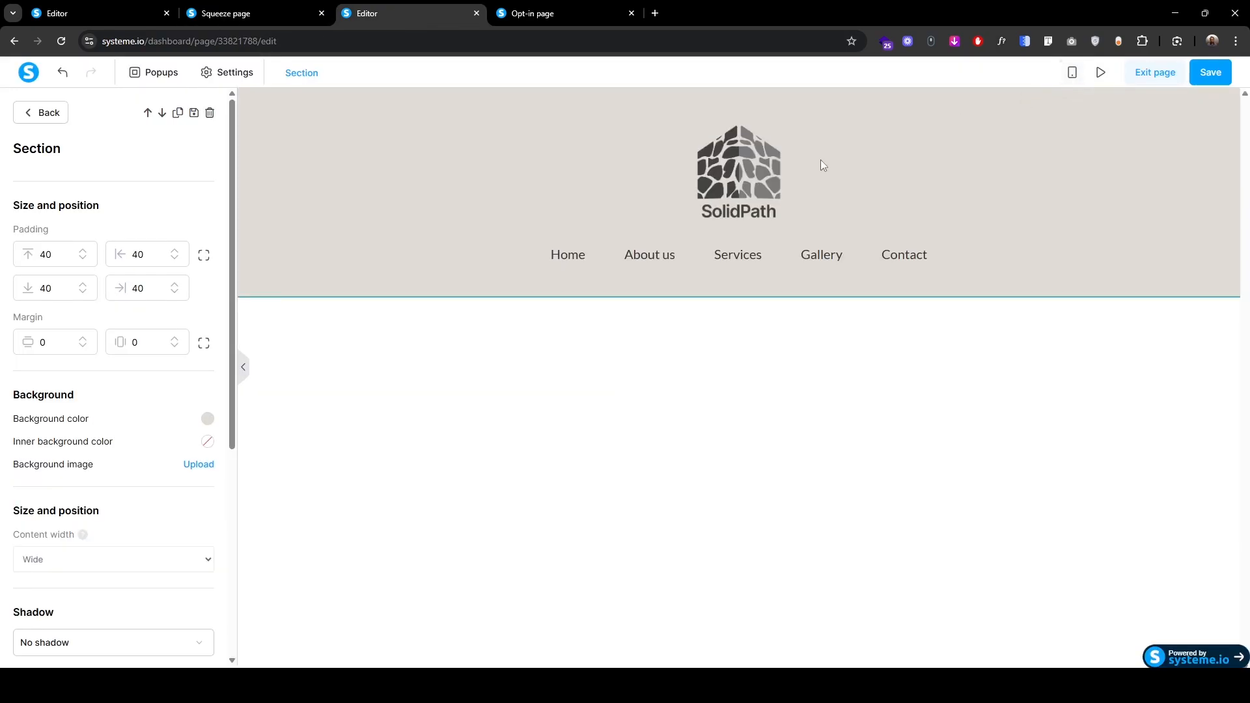
left_click(40, 115)
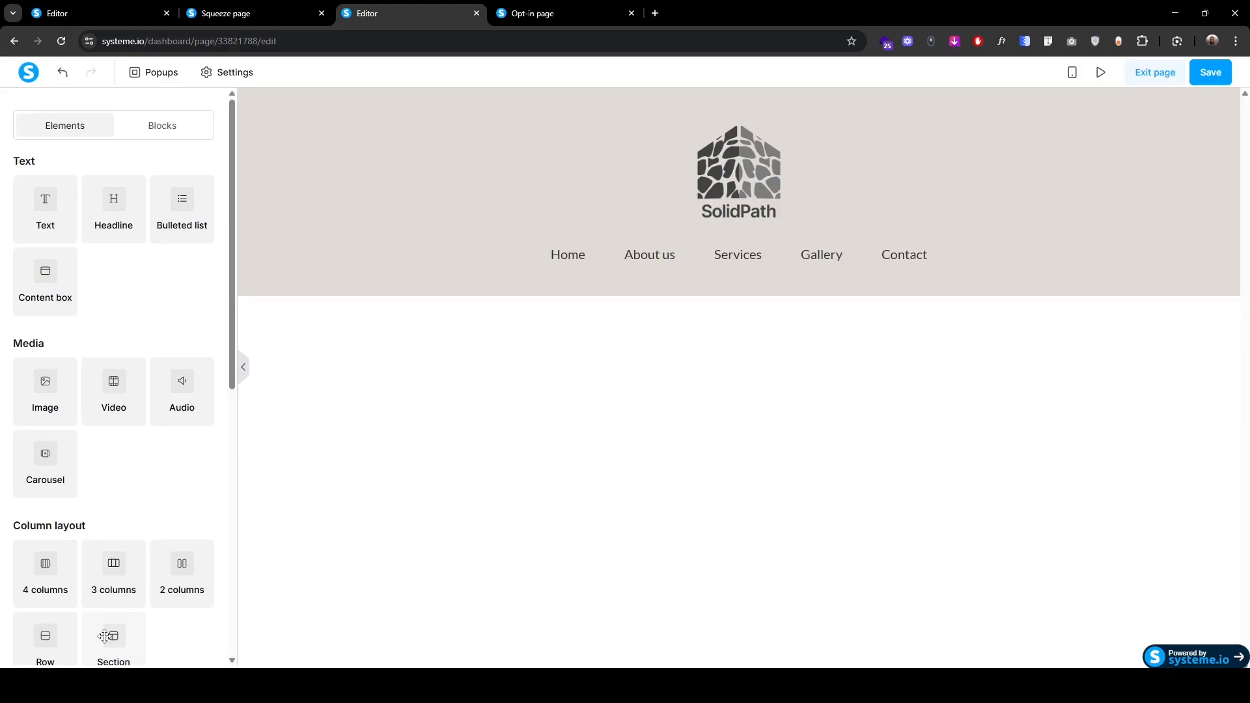
Step: Add a section below the header with background #333333 and Wide content width
left_click_drag(104, 636, 681, 296)
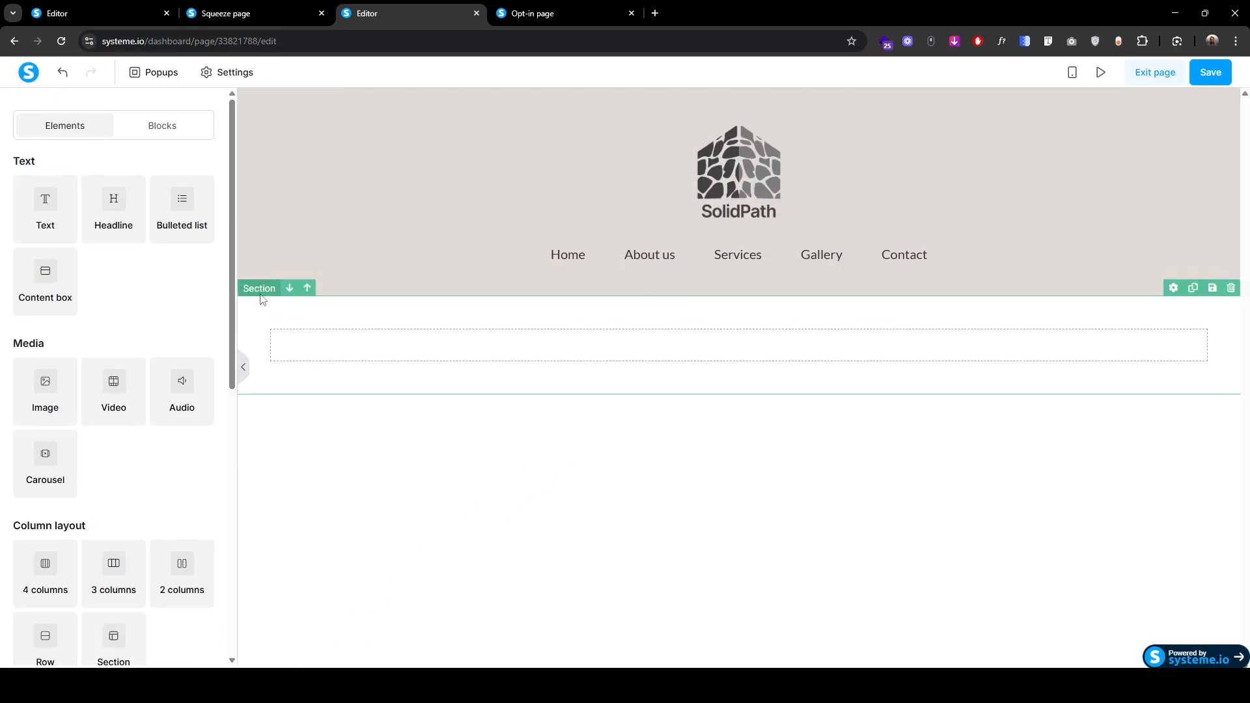
left_click(261, 299)
left_click(207, 384)
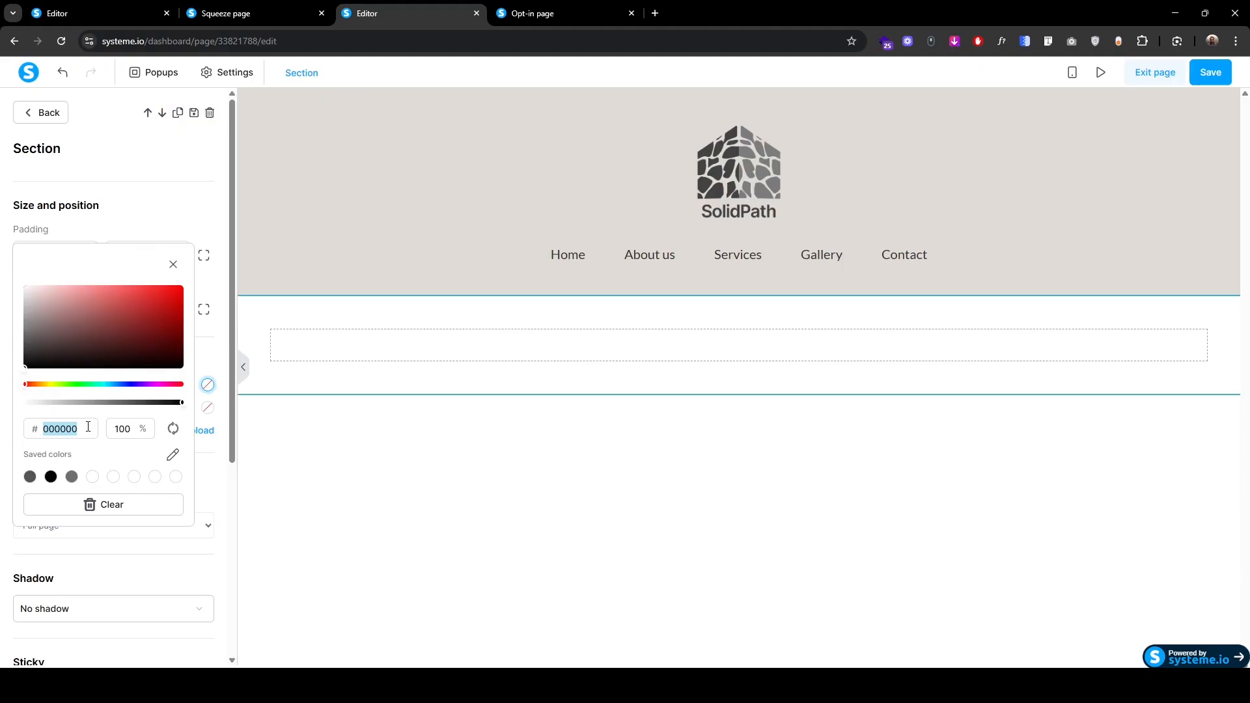
type("333333")
key("Return")
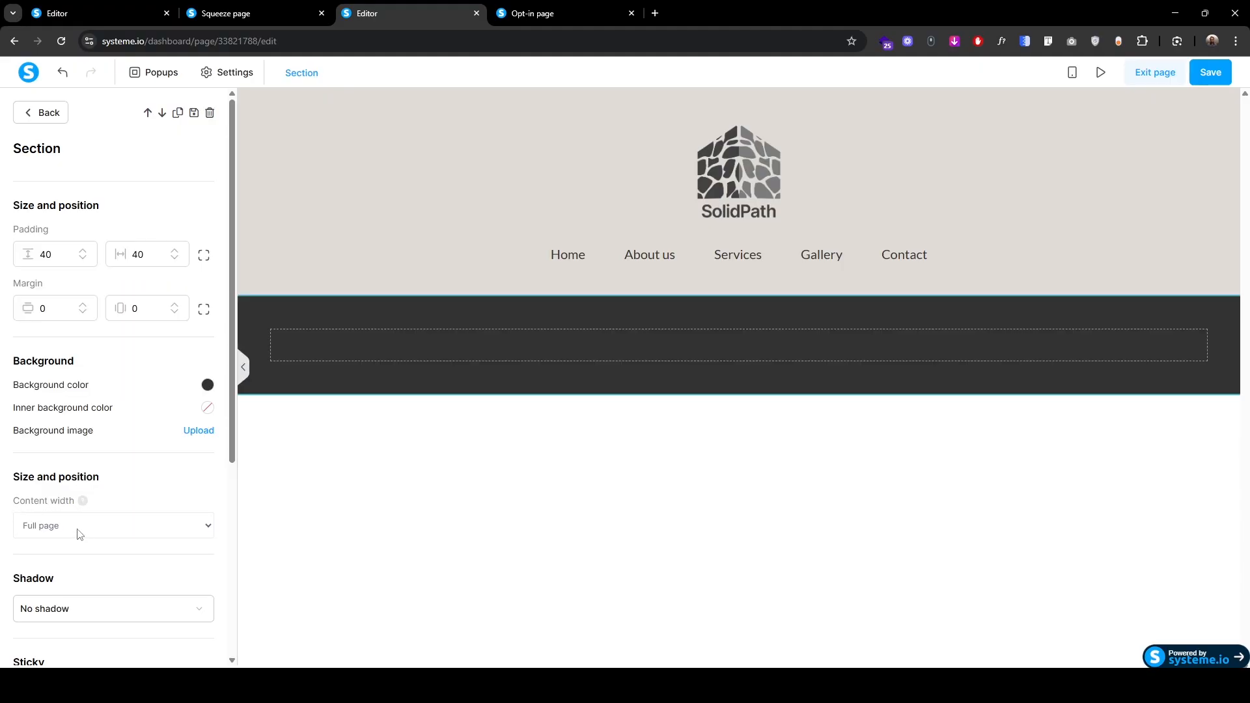
left_click(79, 534)
left_click(75, 560)
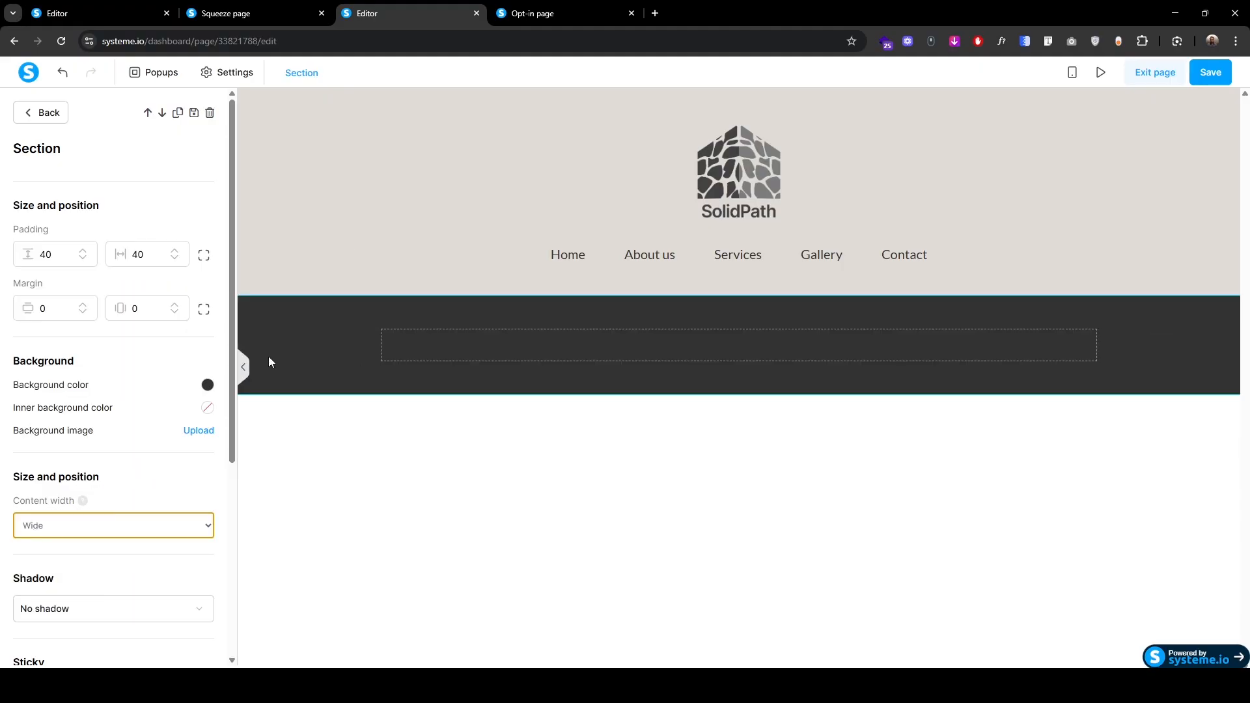
left_click(237, 16)
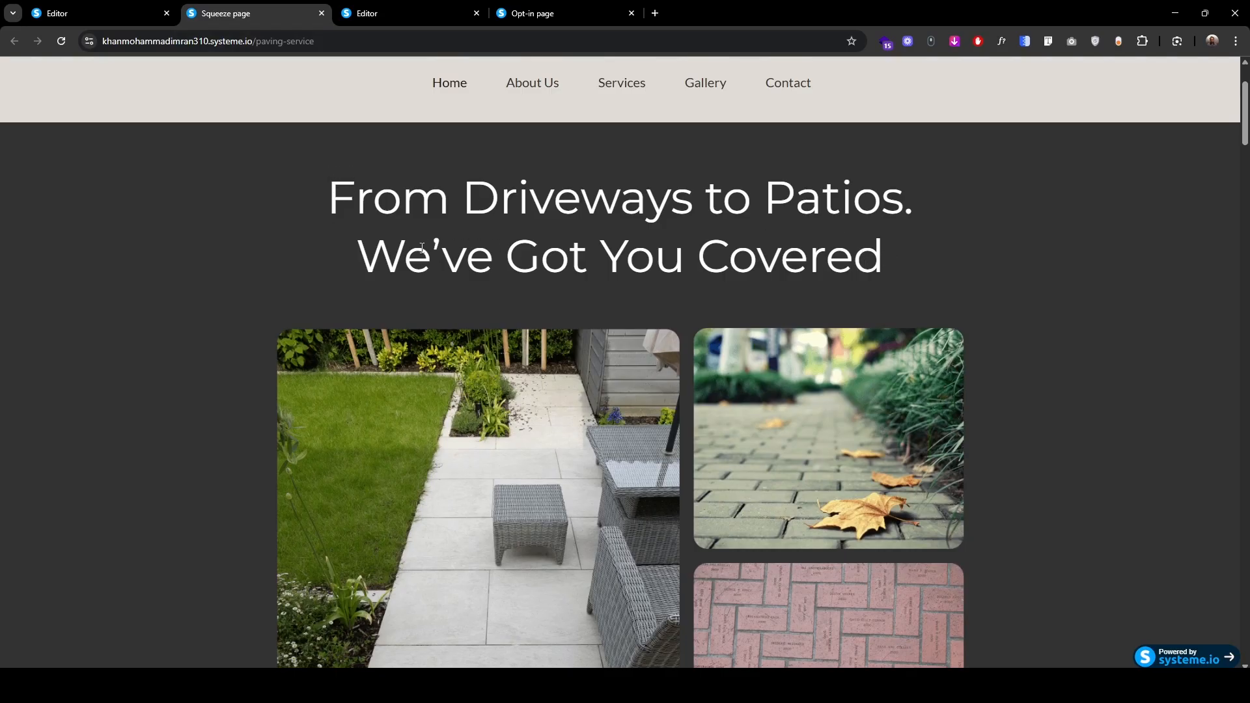
left_click(375, 16)
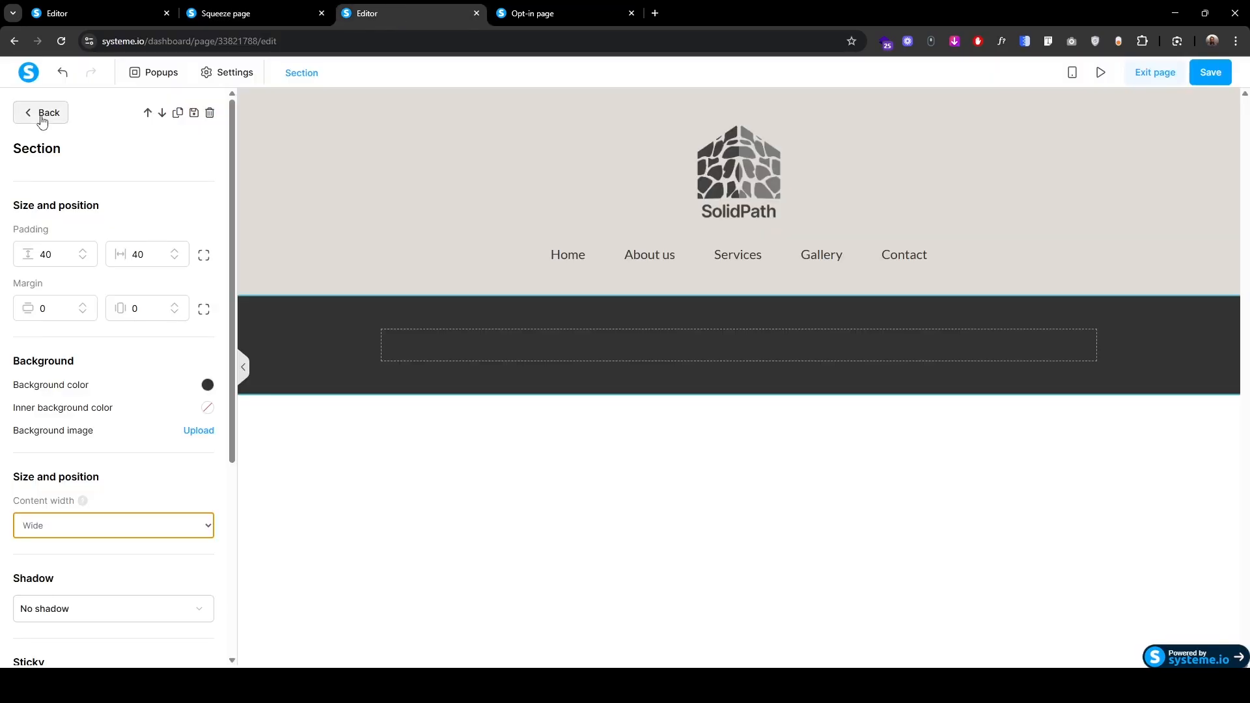
left_click(42, 122)
Step: Add a headline and paste 'From Driveways to Patios. We've Got You Covered' copied from the live page
left_click_drag(114, 204, 733, 338)
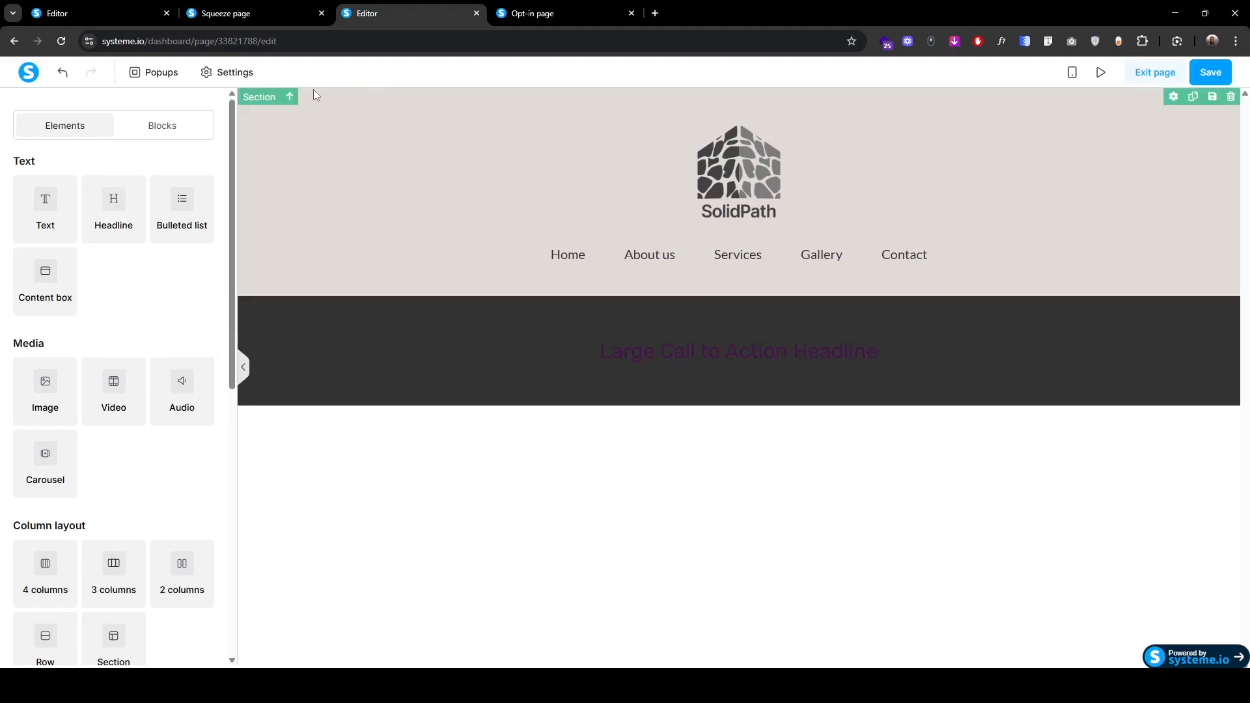
left_click(273, 21)
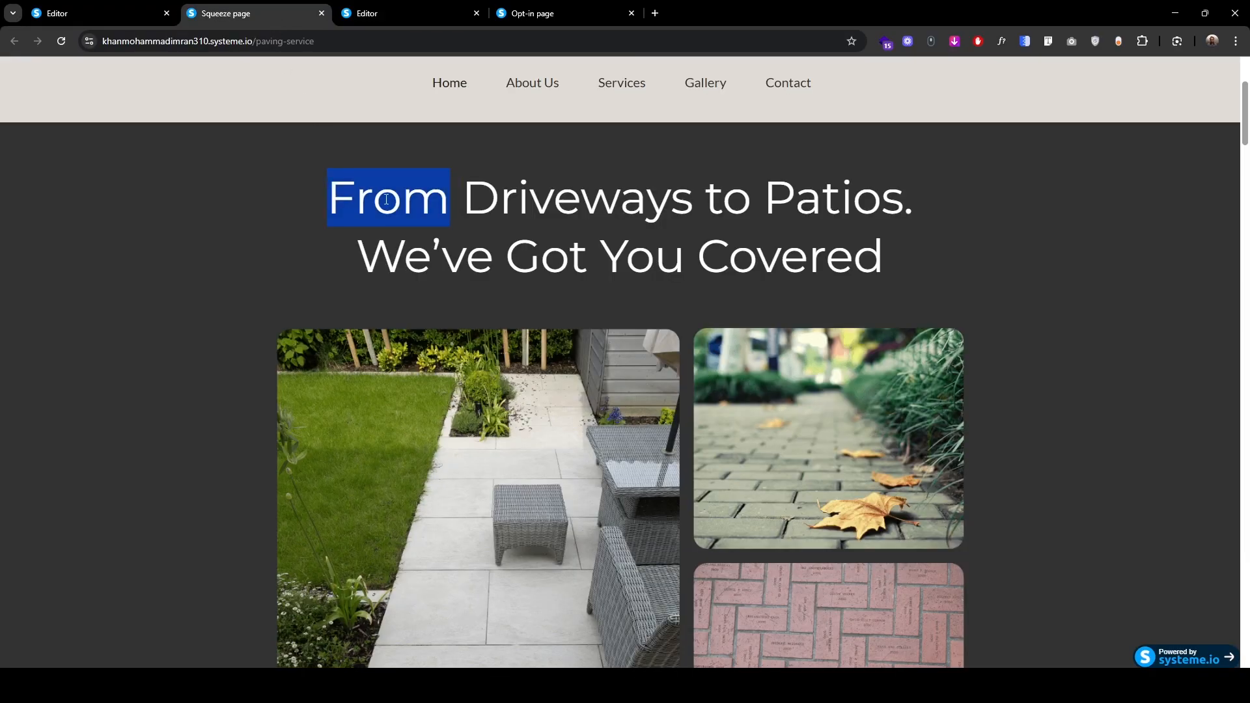
left_click_drag(386, 200, 787, 249)
key("ctrl+c")
left_click(400, 14)
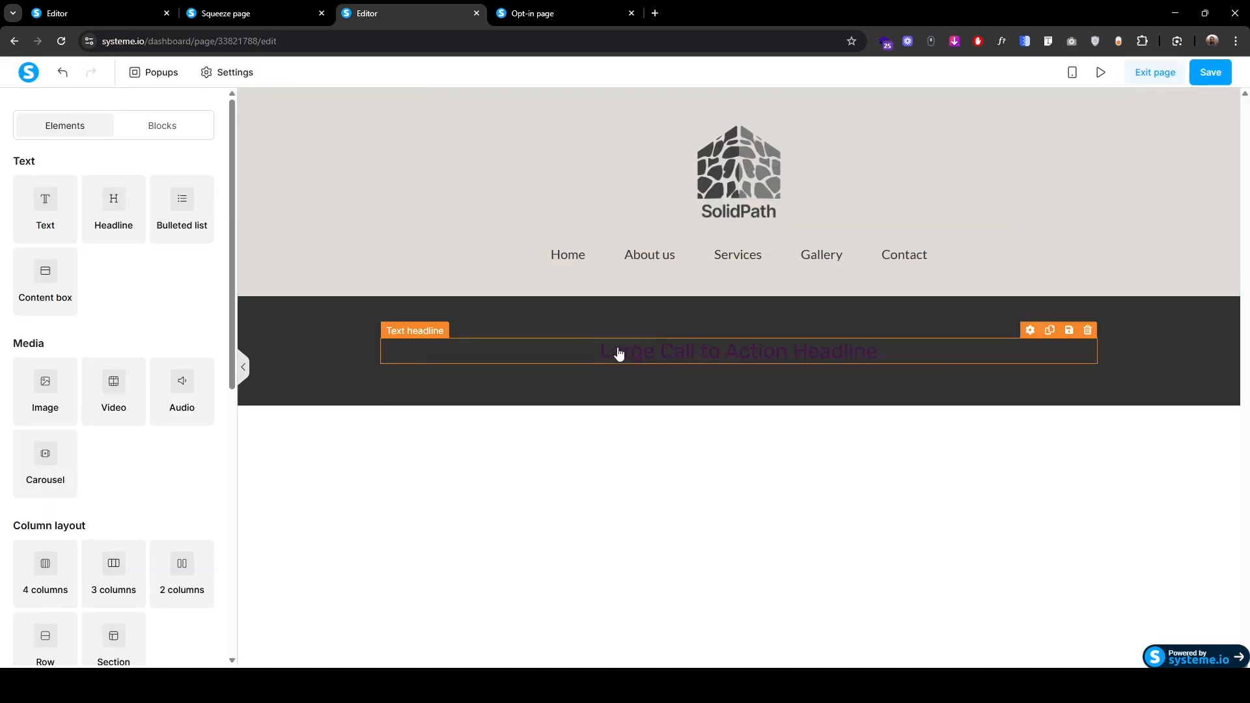
triple_click(616, 351)
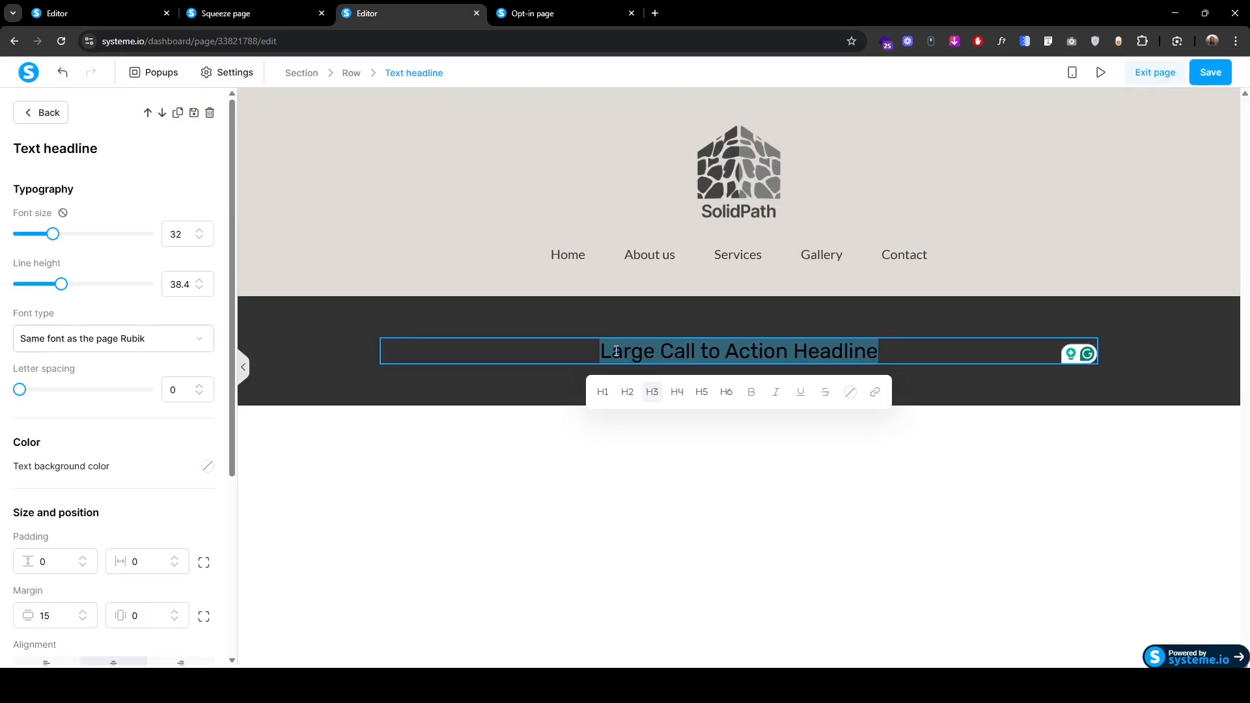
key("ctrl+v")
triple_click(619, 355)
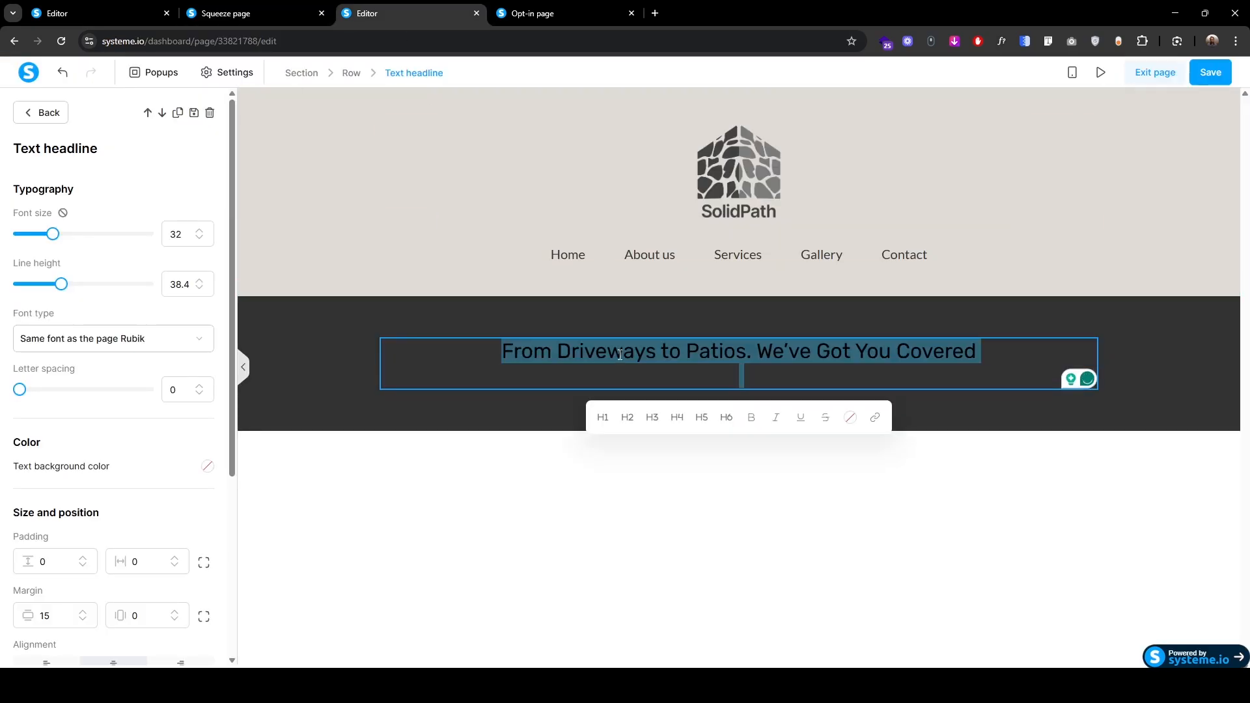
left_click(747, 373)
key("BackSpace")
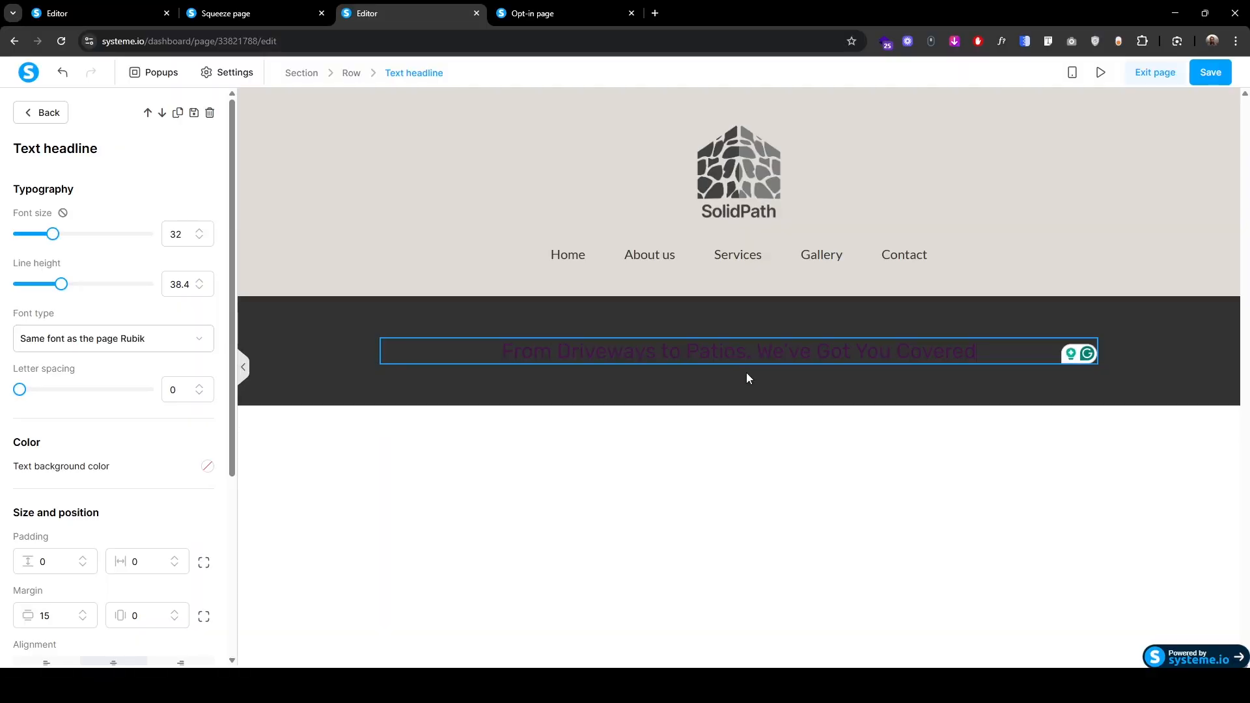
key("ctrl+a")
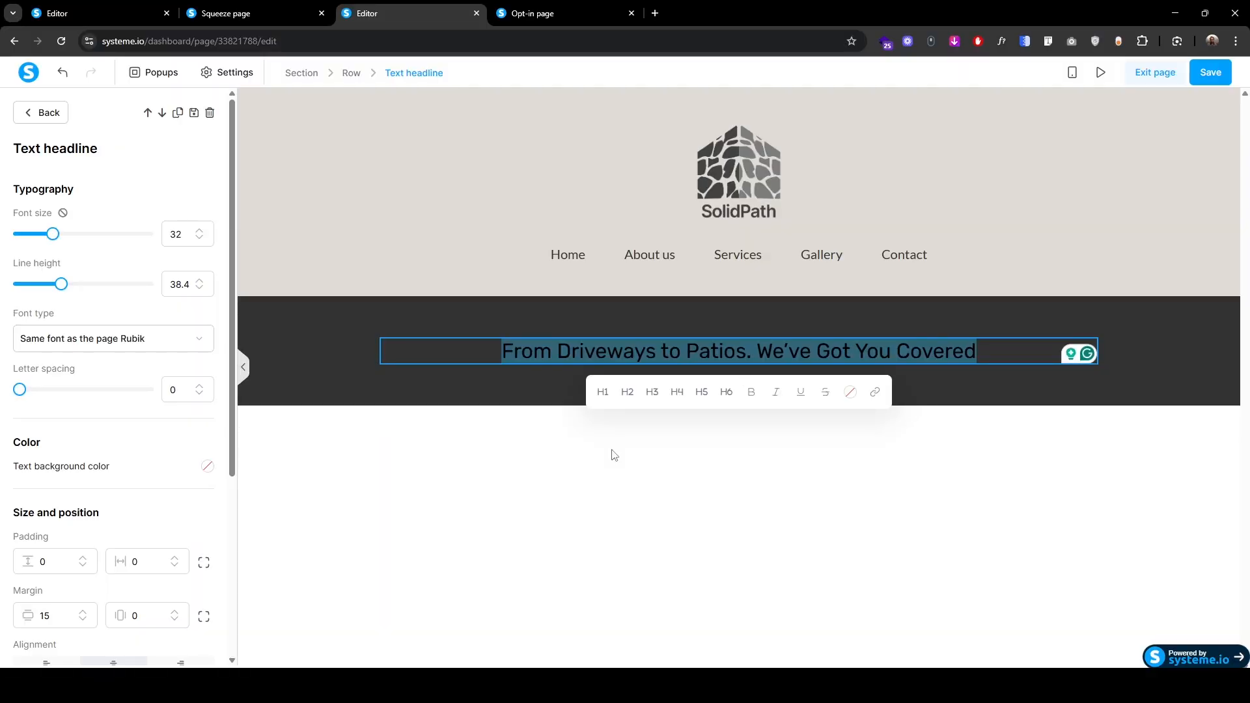
Step: Make the headline H1 with font size 70, line height 90 and Google font Montserrat
left_click(602, 397)
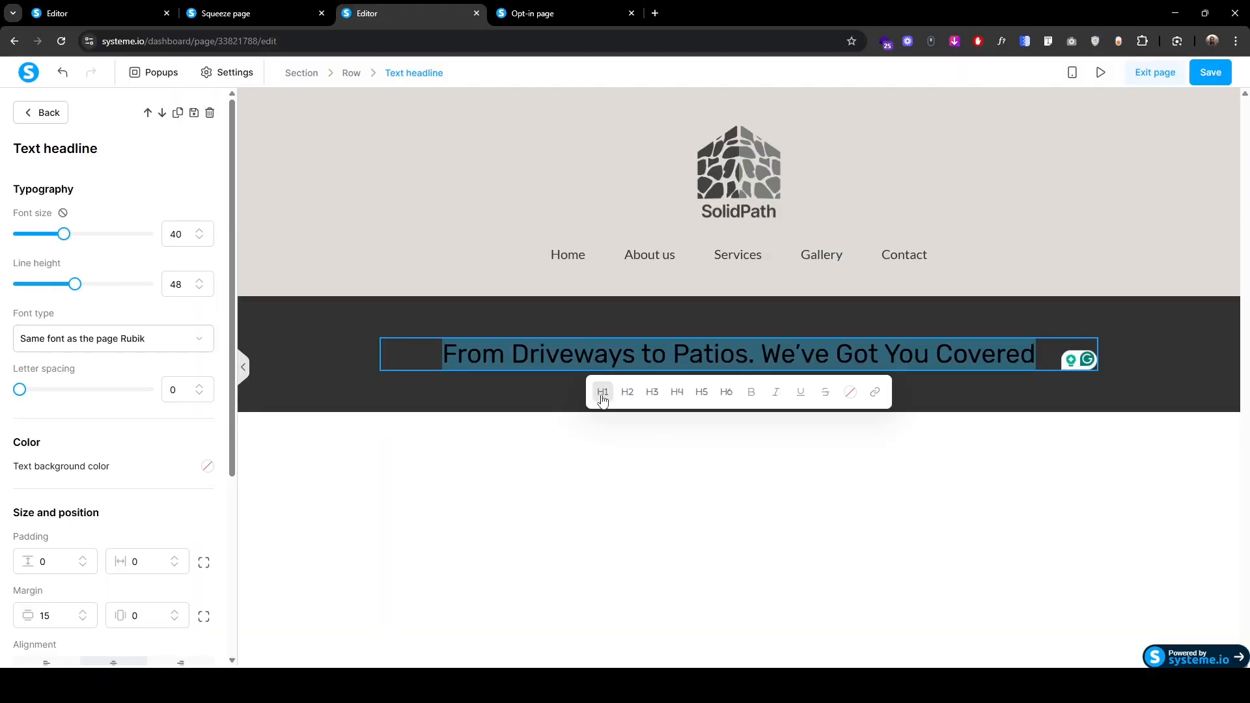
left_click(176, 234)
double_click(177, 234)
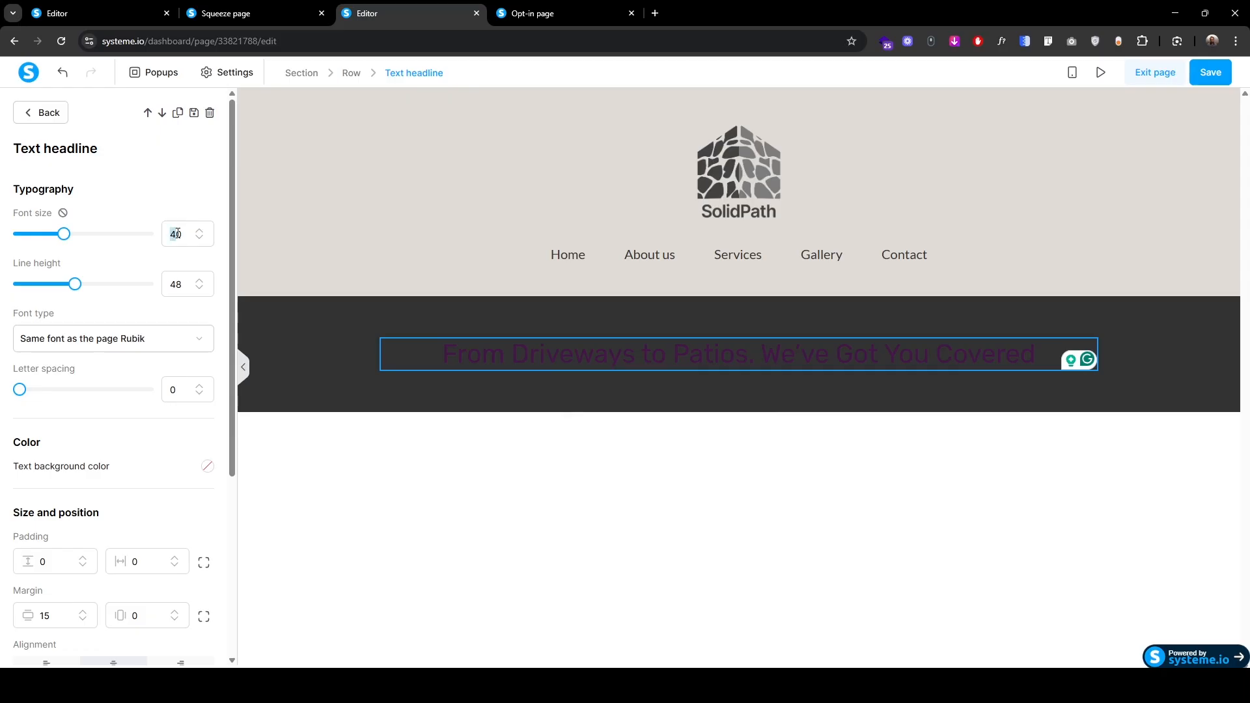
type("70")
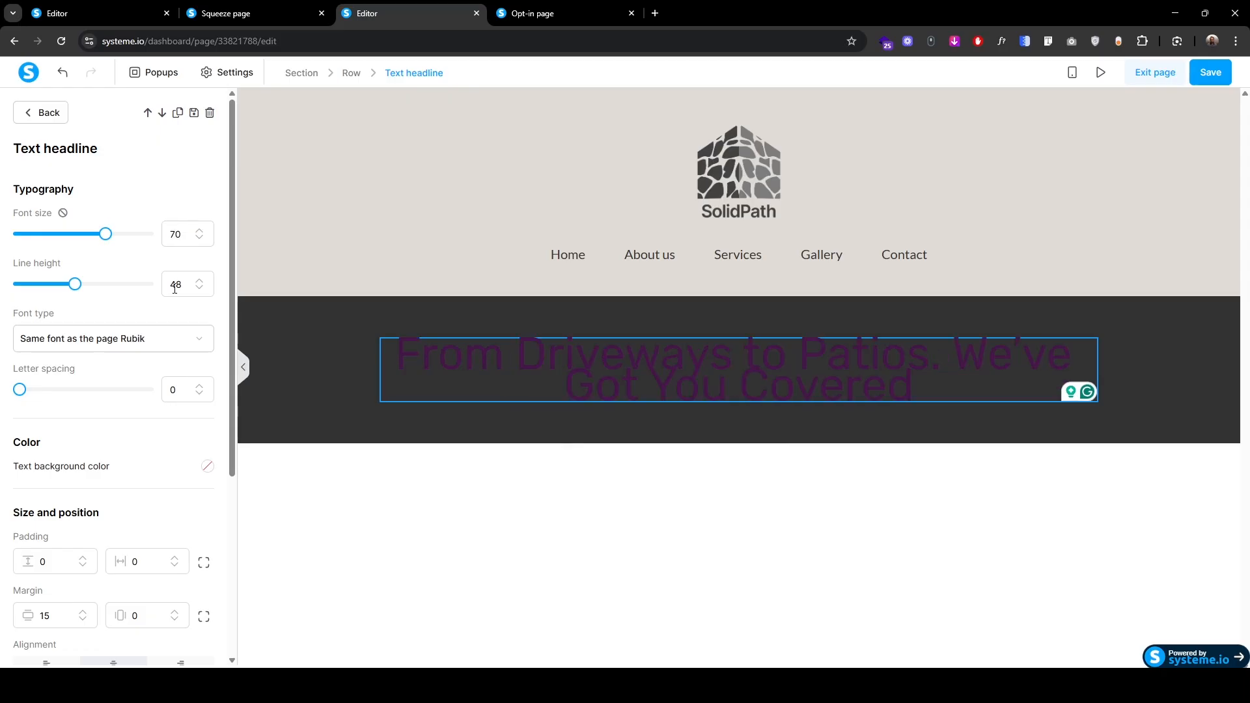
double_click(174, 285)
type("90")
left_click(197, 343)
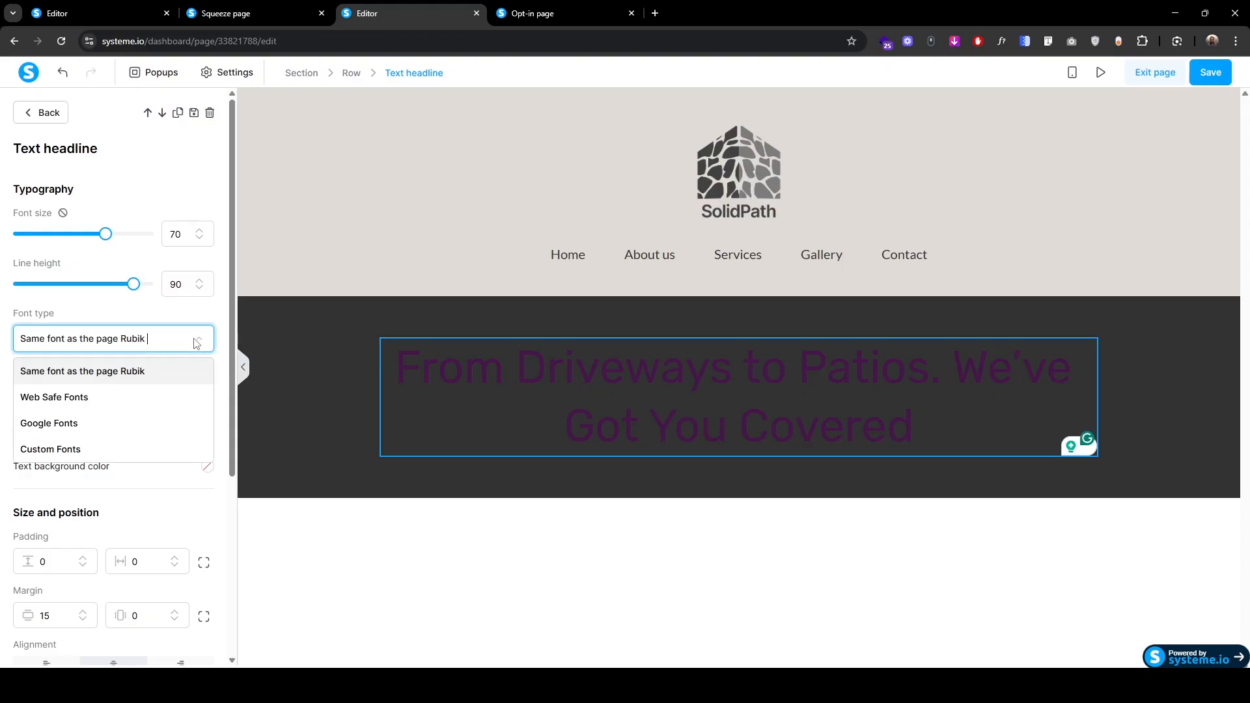
left_click(85, 419)
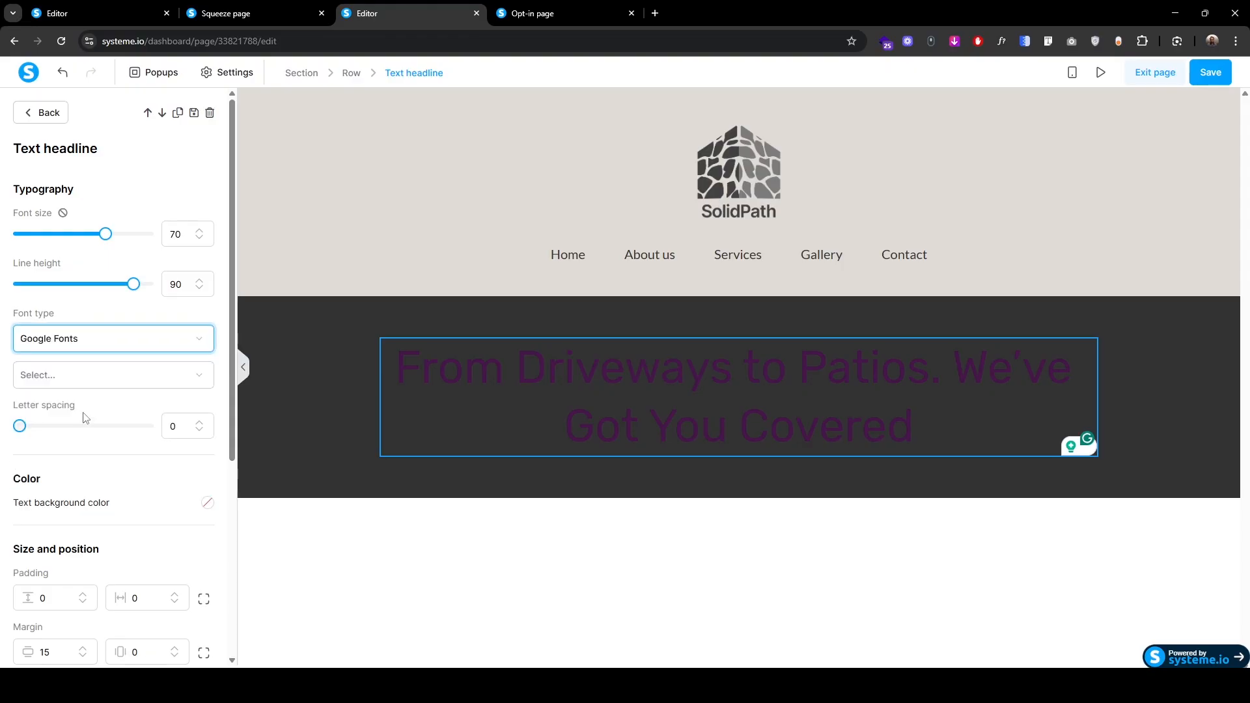
left_click(172, 380)
type("mon")
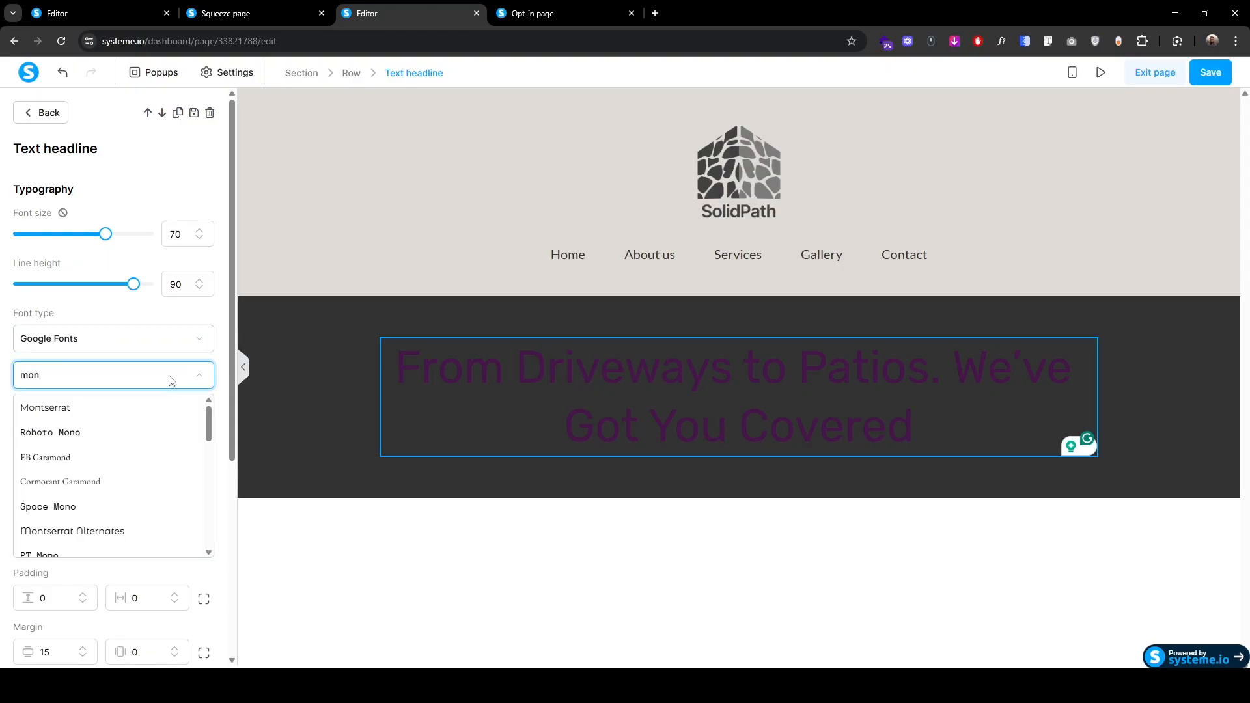
left_click(91, 407)
Step: Set the headline text colour to white, #ffffff
triple_click(618, 367)
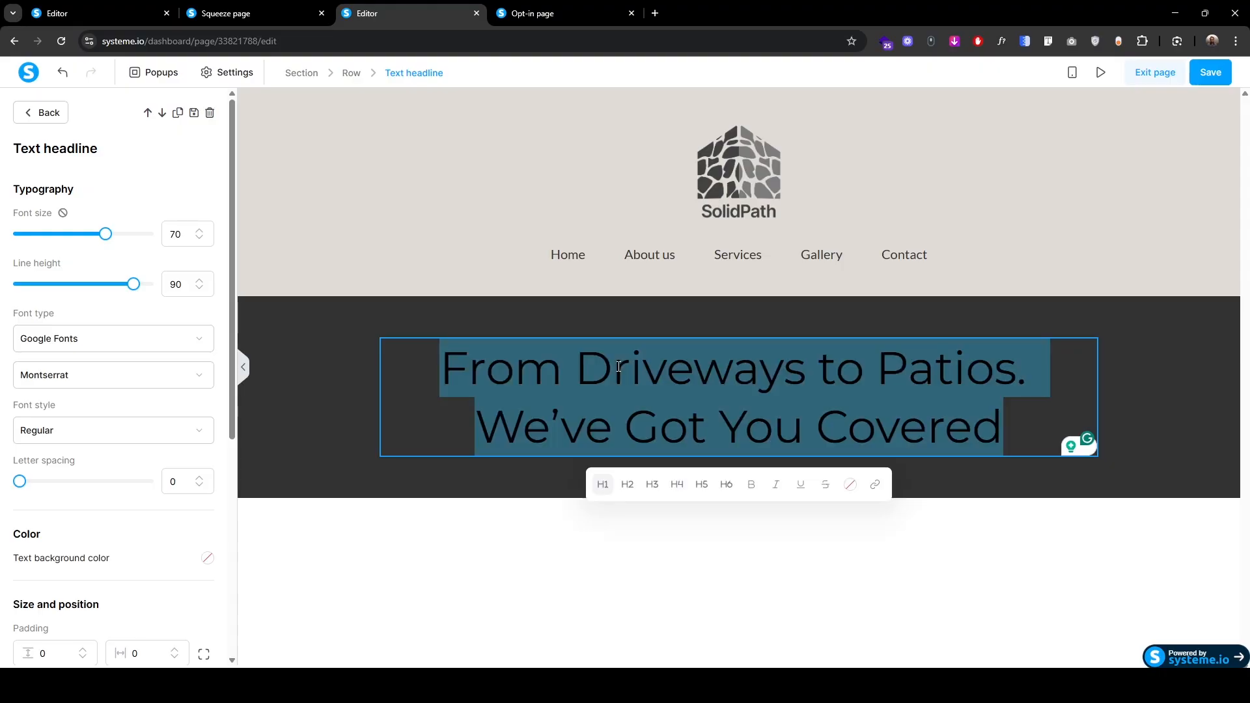
left_click(848, 484)
left_click(730, 546)
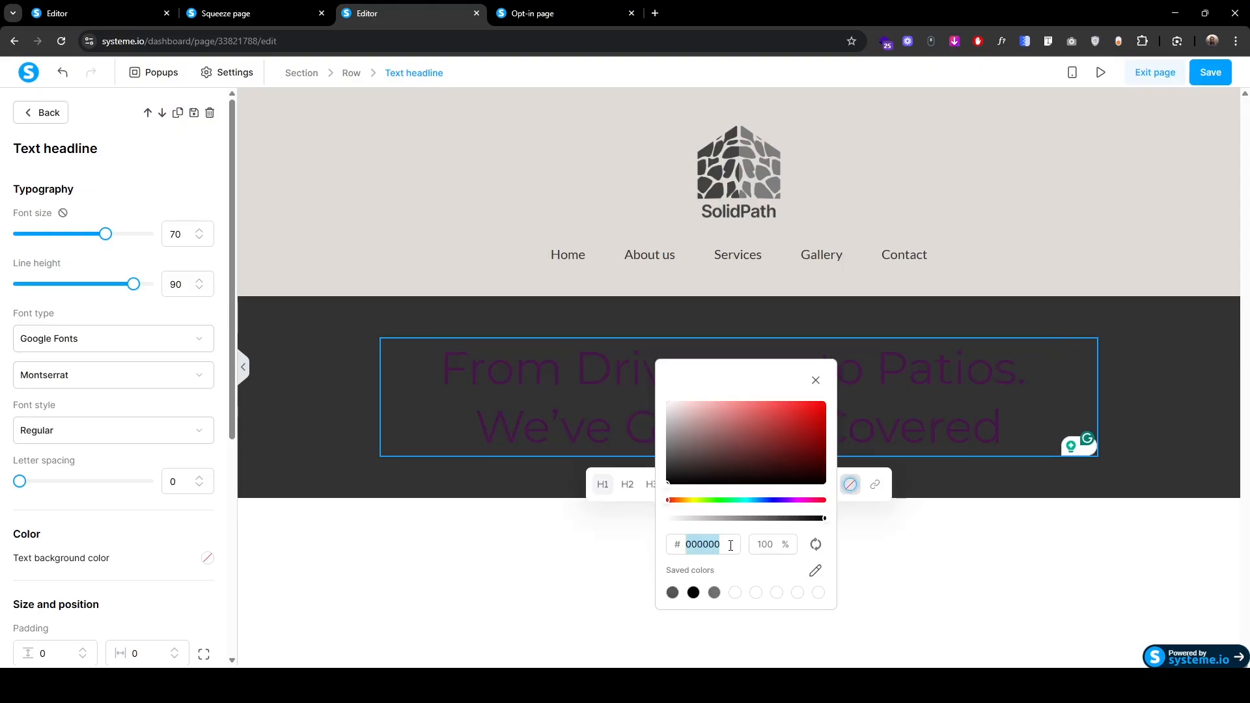
type("fff")
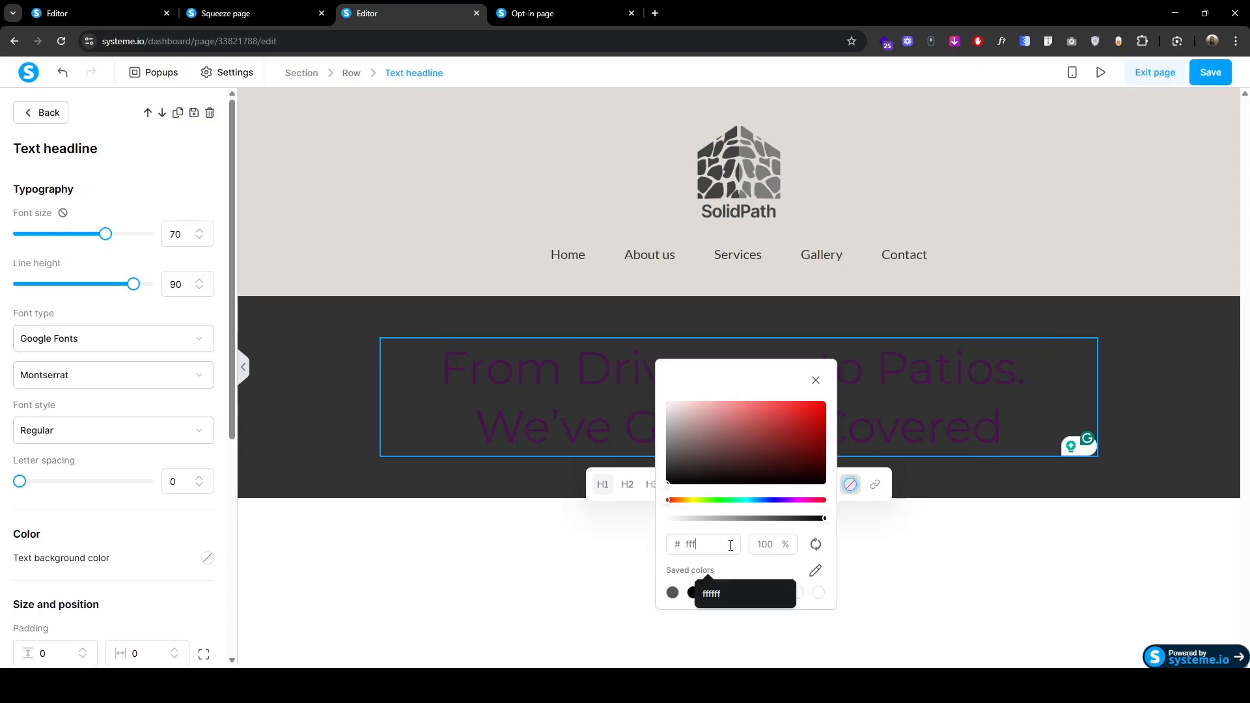
type("fff")
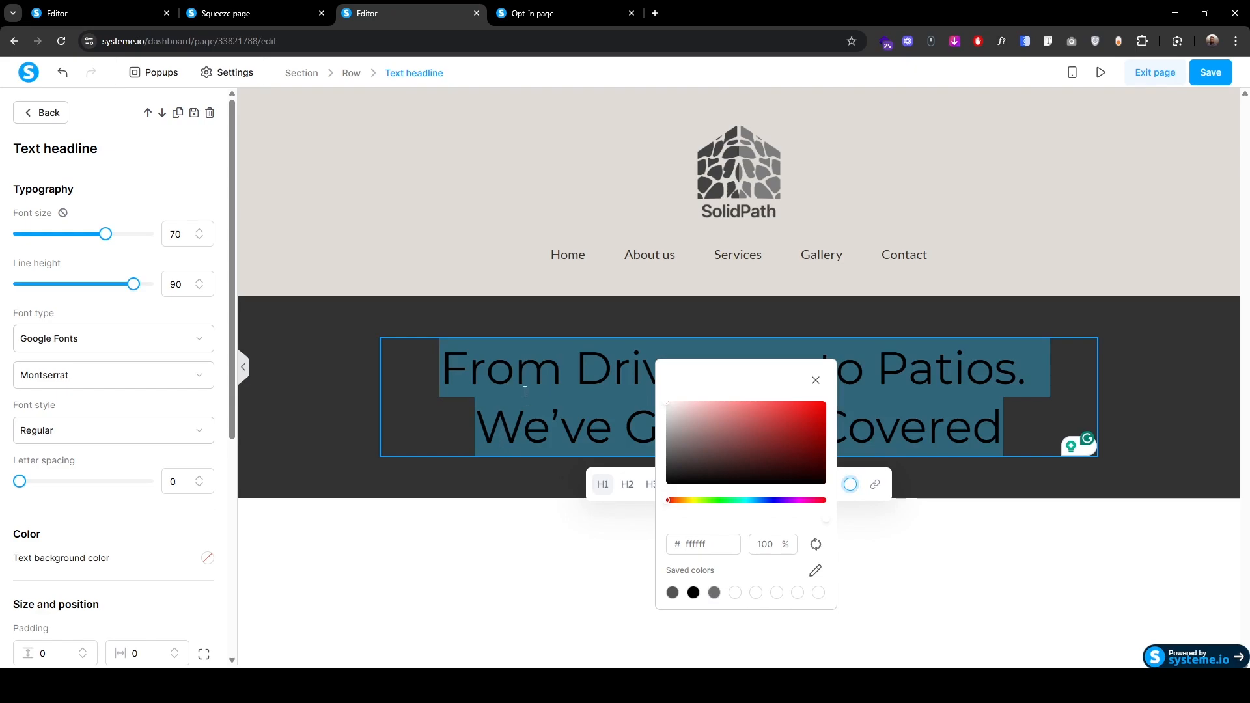
left_click(525, 391)
key("Escape")
left_click(292, 19)
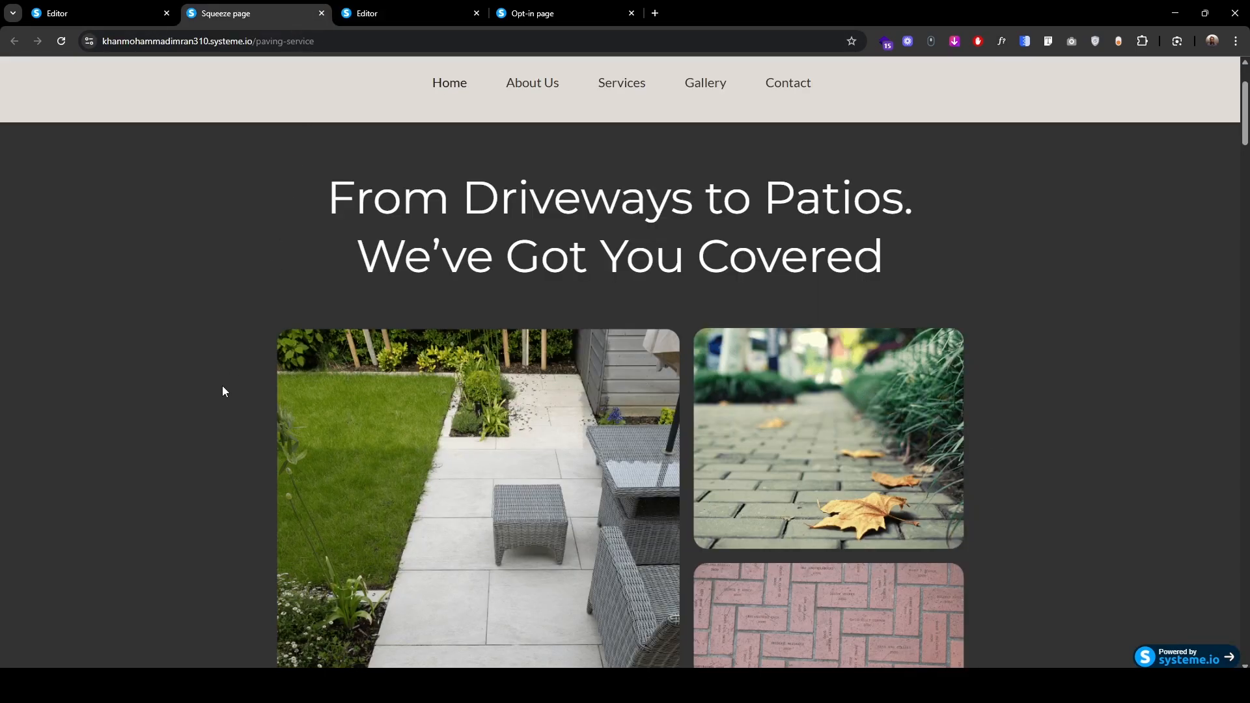
Step: Scroll the live page's collage and intro text, then select Frame 1 in Figma's Paving Service design
scroll(536, 278, "down", 3)
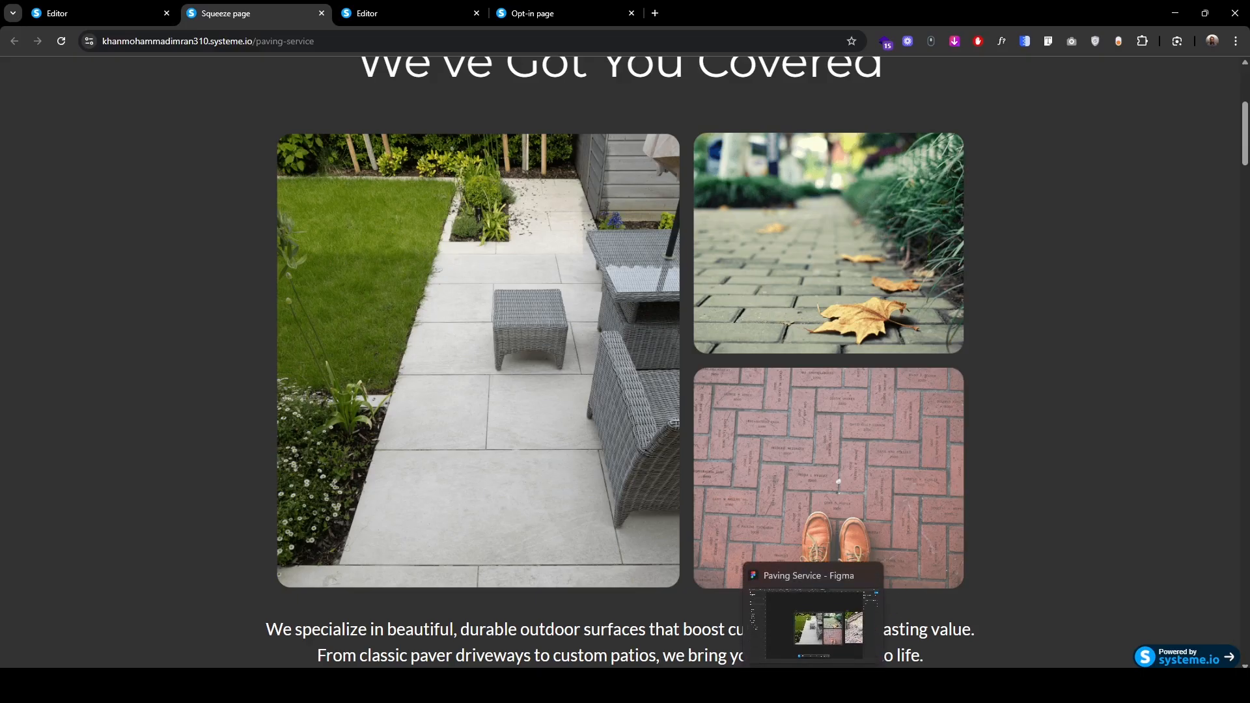
left_click(812, 684)
left_click(446, 219)
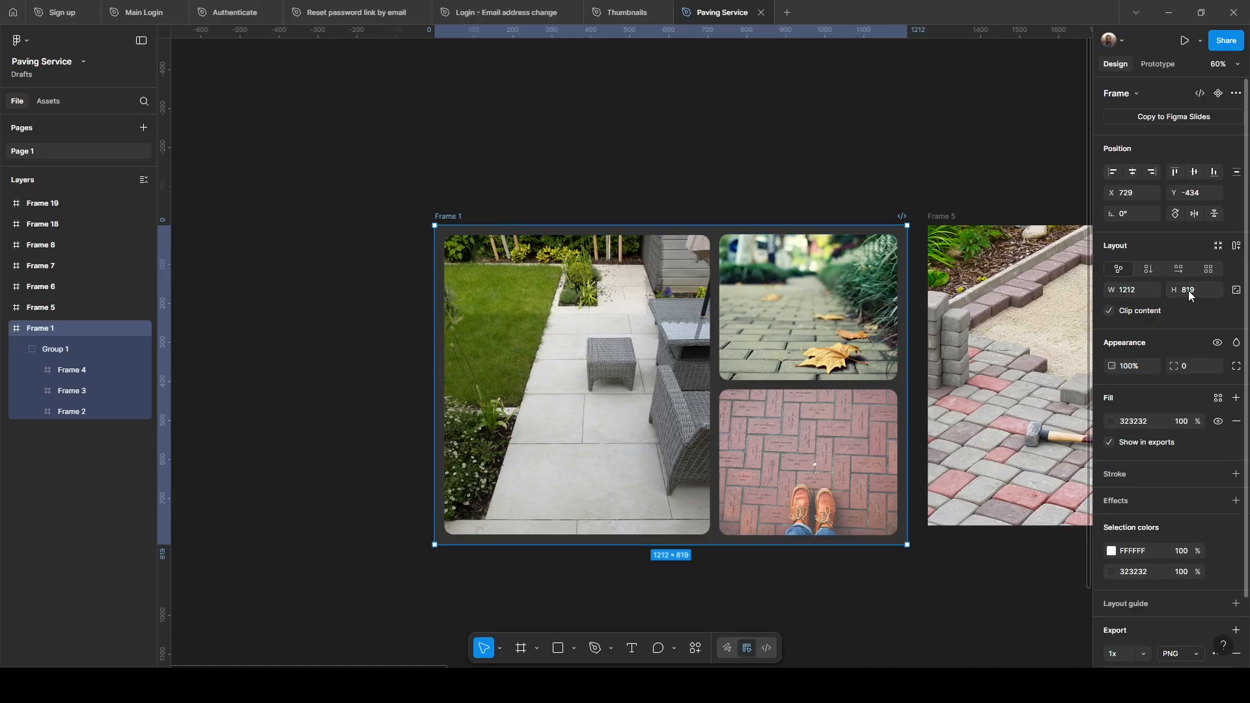
Step: Check the sizes of Frames 2, 3 and 4 in the collage, then return to the browser
key("Escape")
left_click(73, 411)
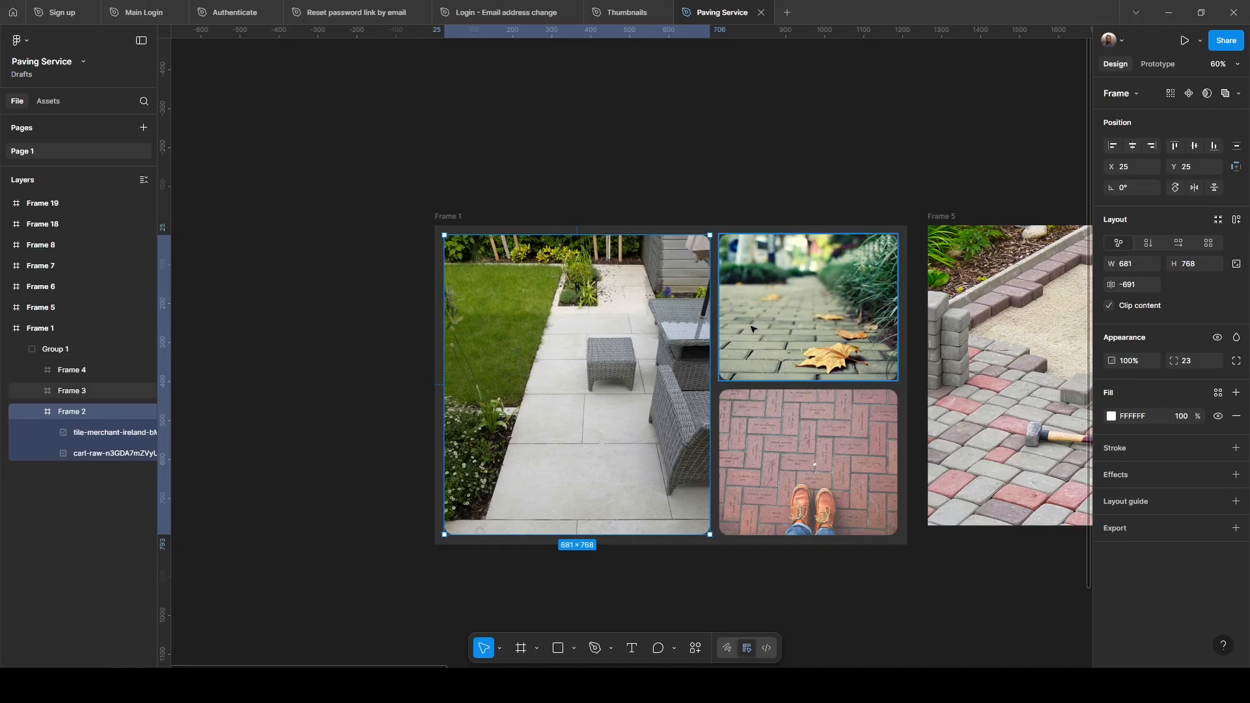
left_click(823, 378)
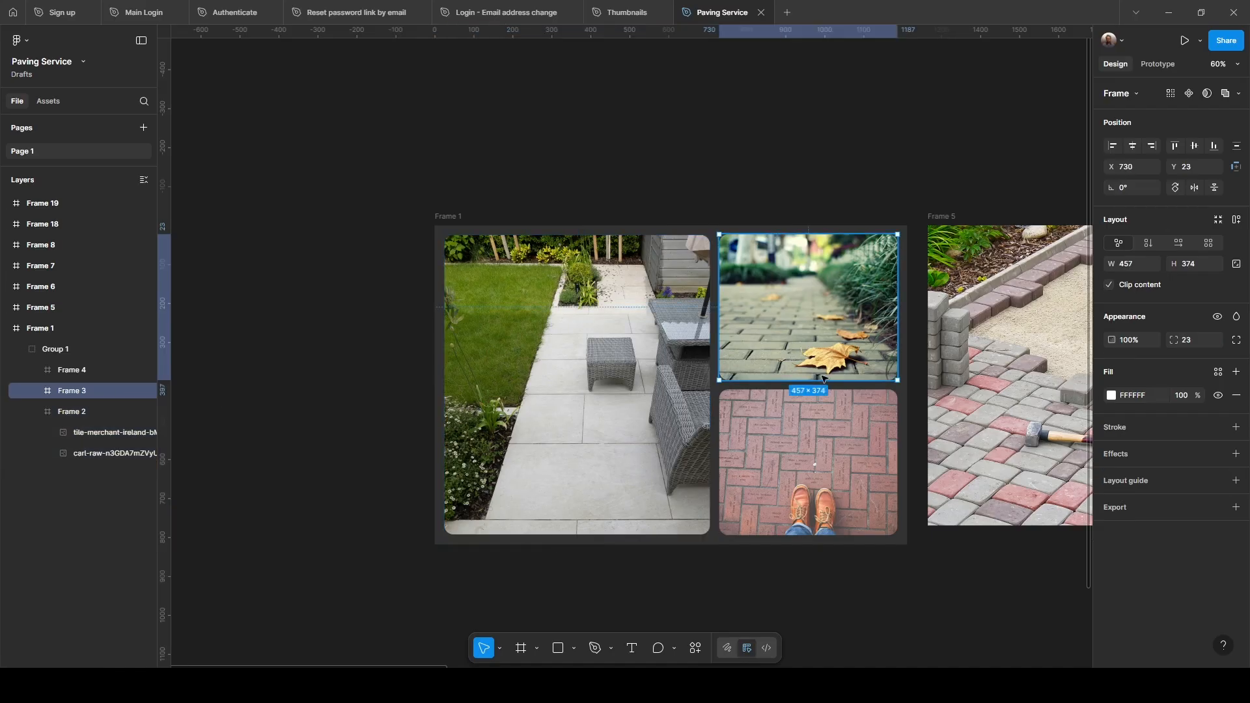
left_click(817, 405)
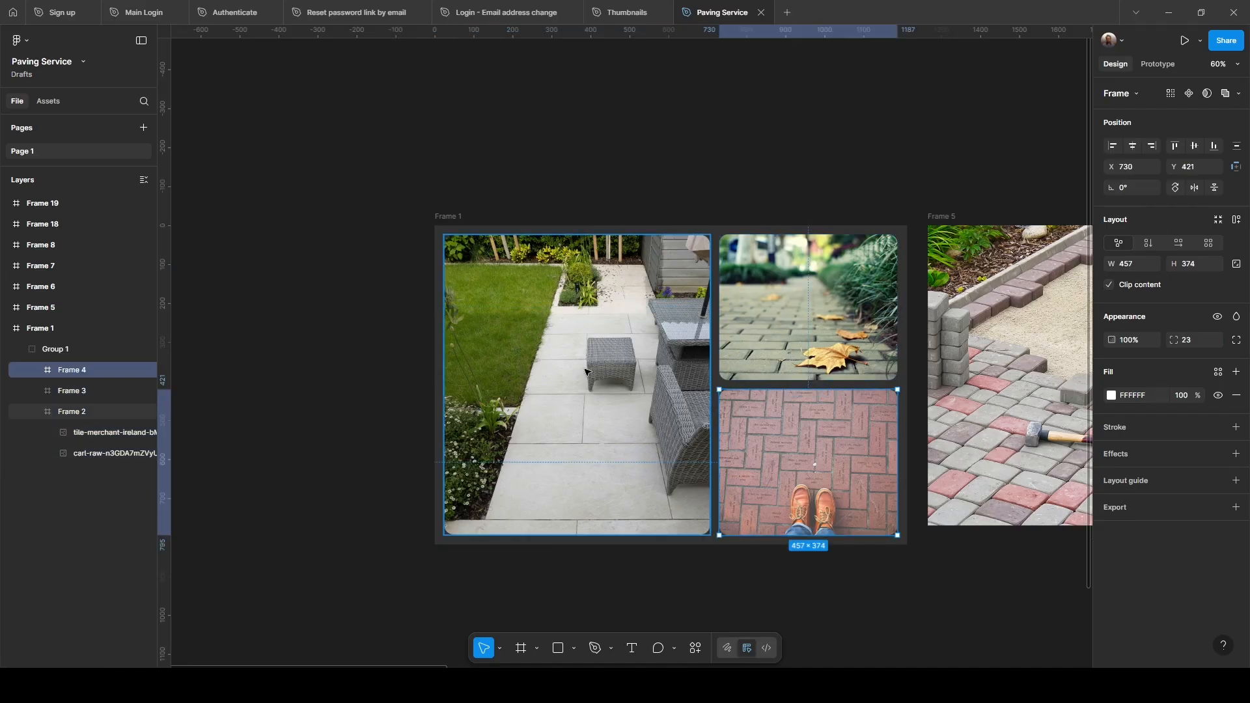
left_click(608, 397)
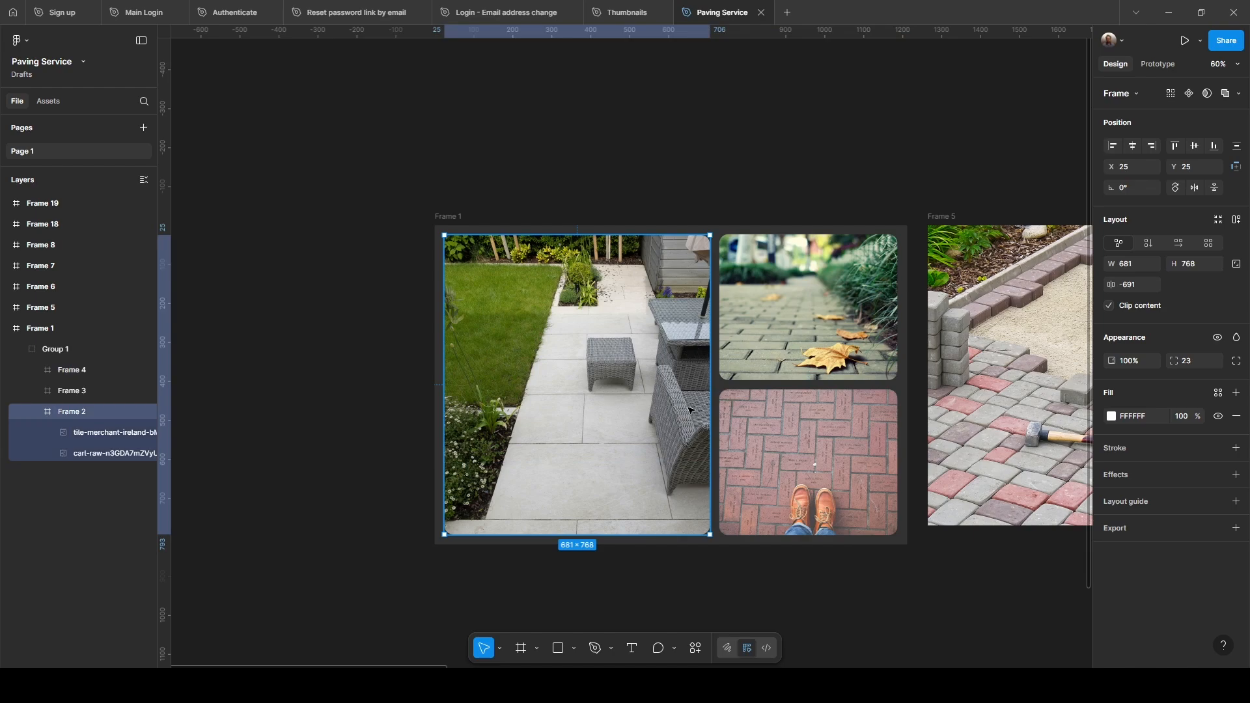
left_click(866, 614)
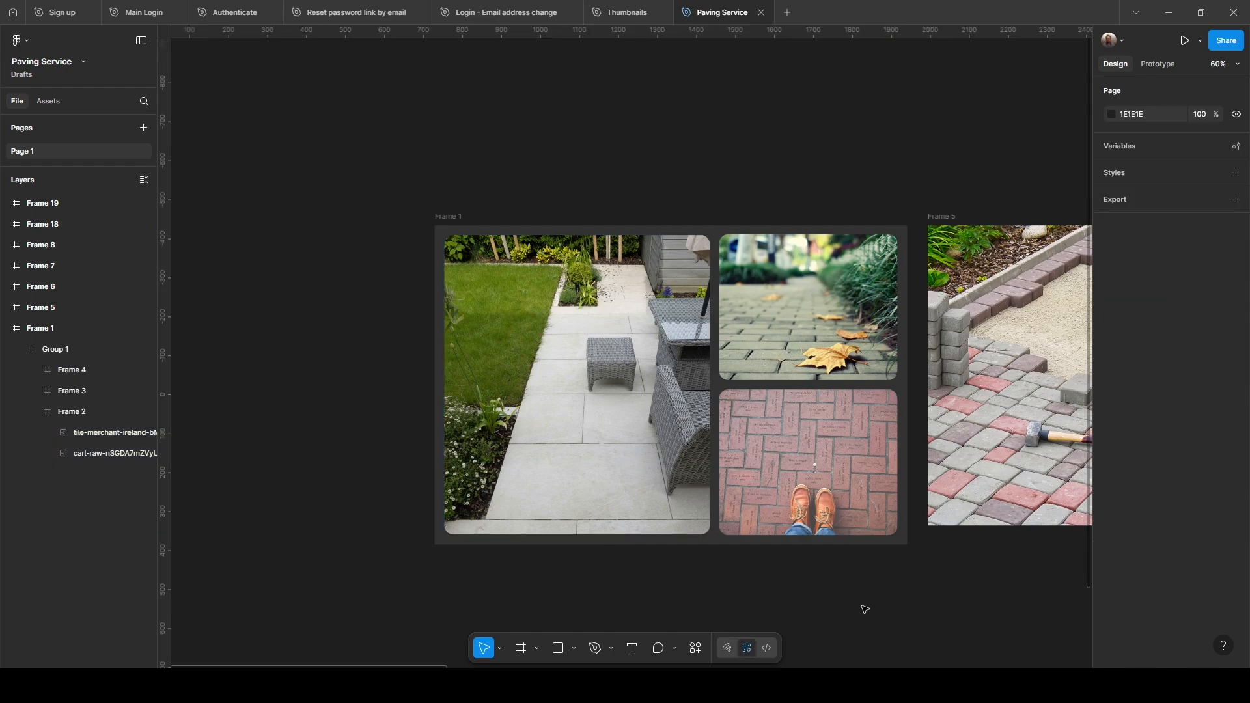
key("alt+Tab")
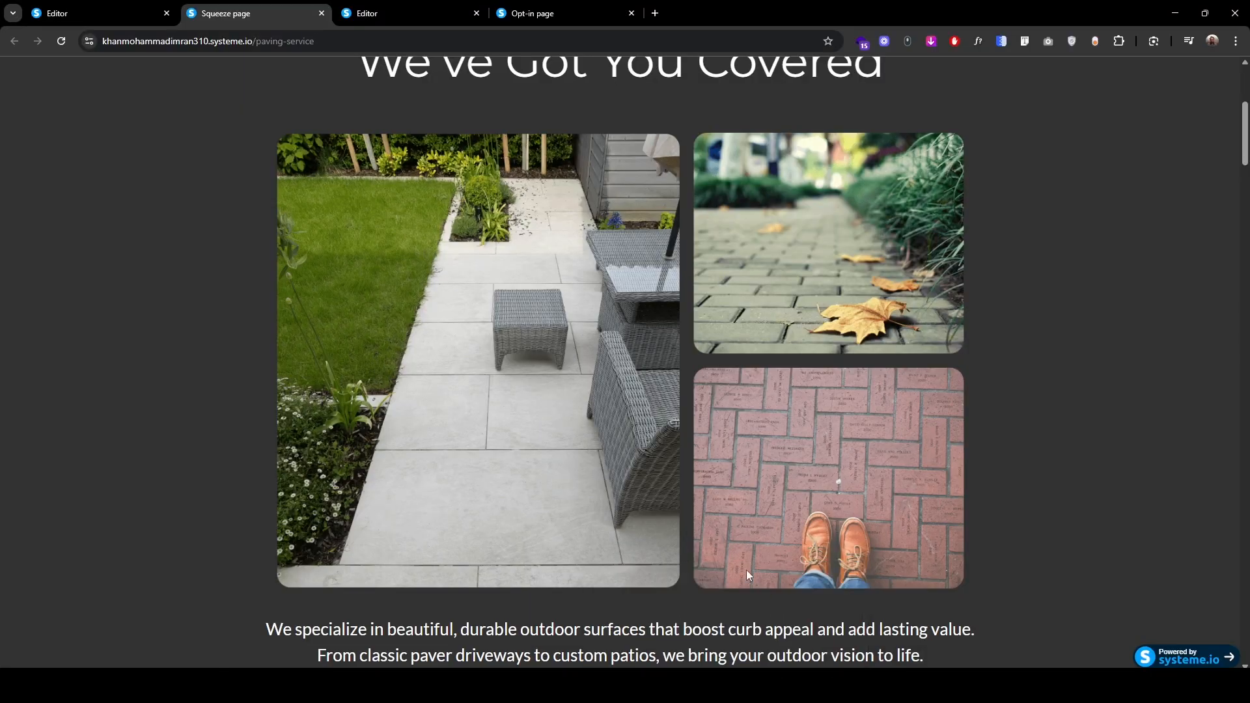
Step: Close the opt-in tab and add an image block below the headline showing uploaded '1. Hero image.png'
left_click(404, 12)
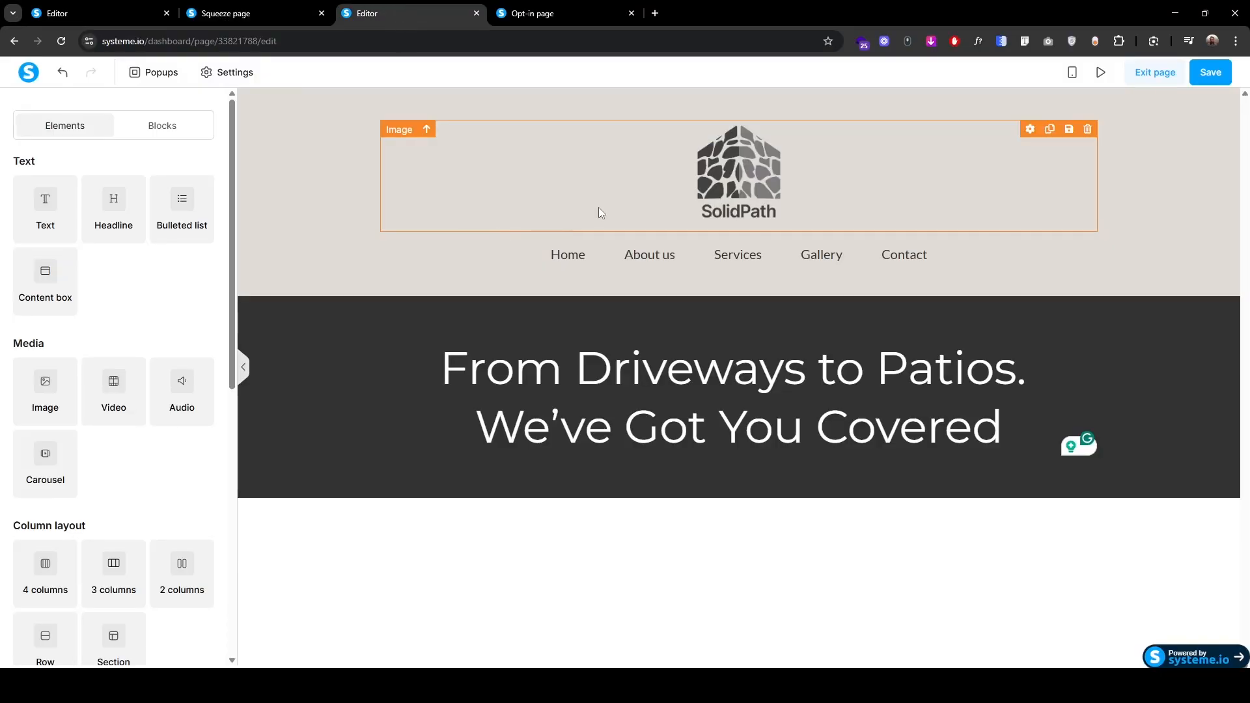
left_click(630, 13)
left_click_drag(45, 393, 712, 444)
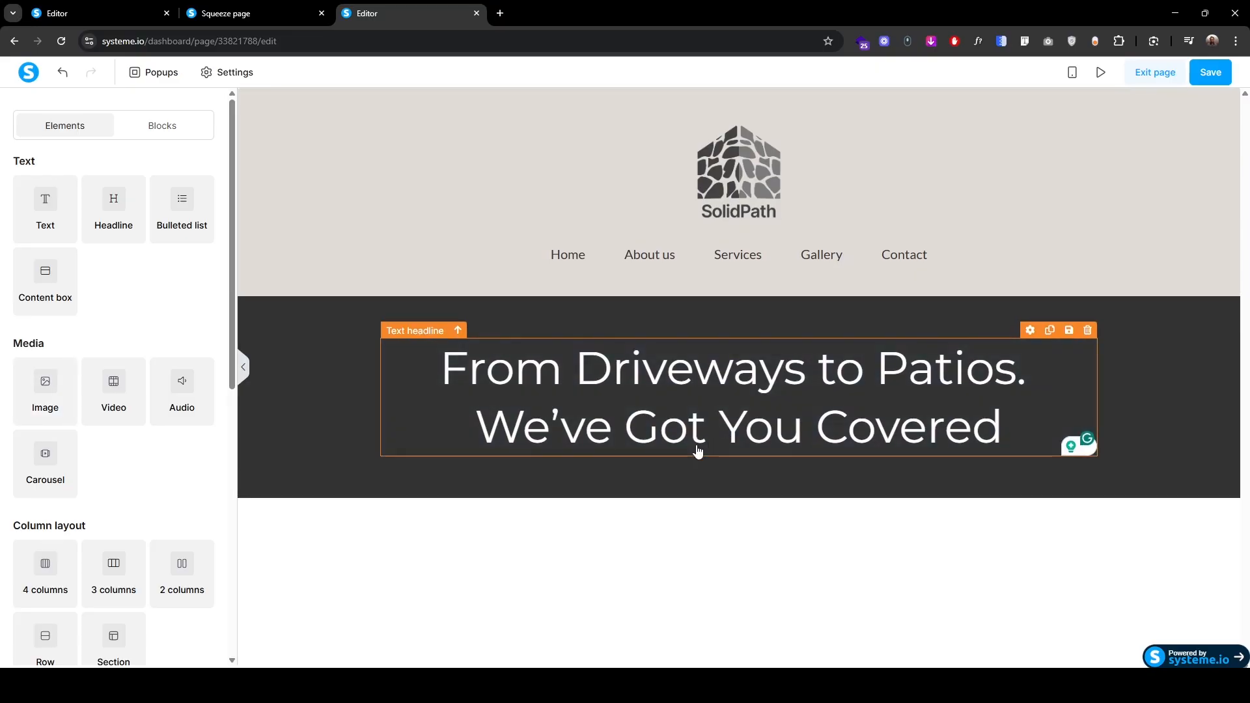
left_click(721, 507)
left_click(201, 216)
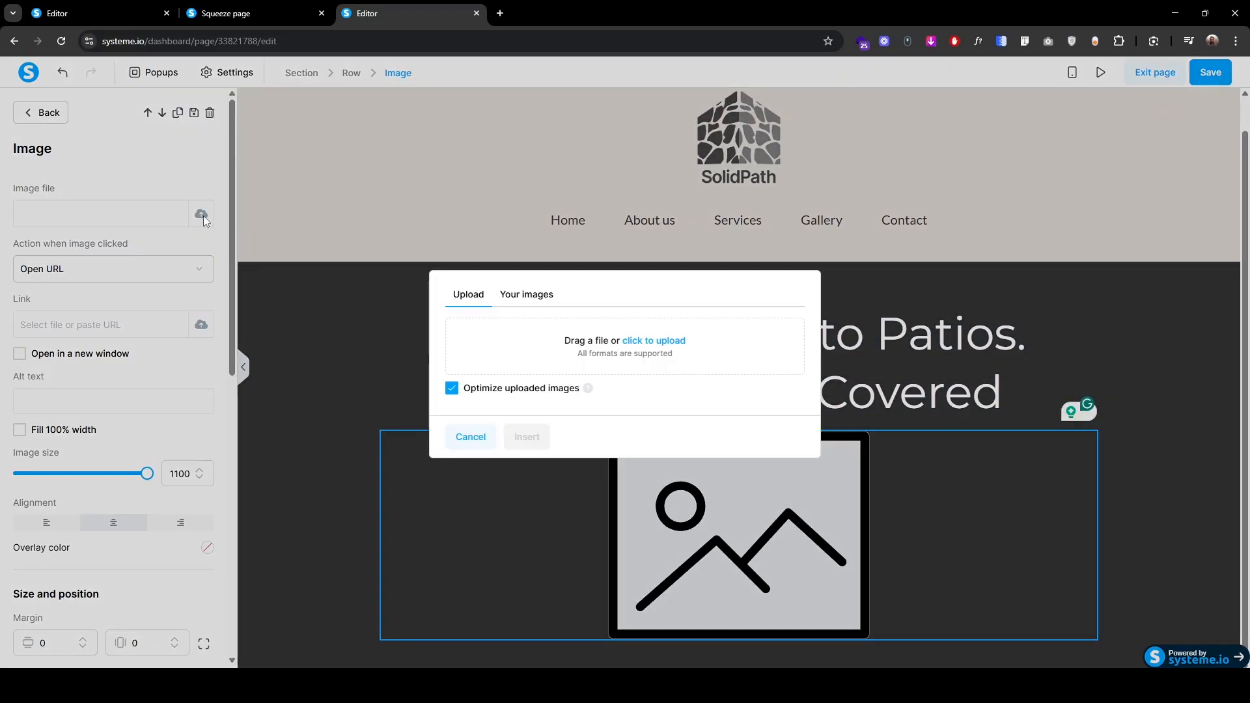
left_click(667, 350)
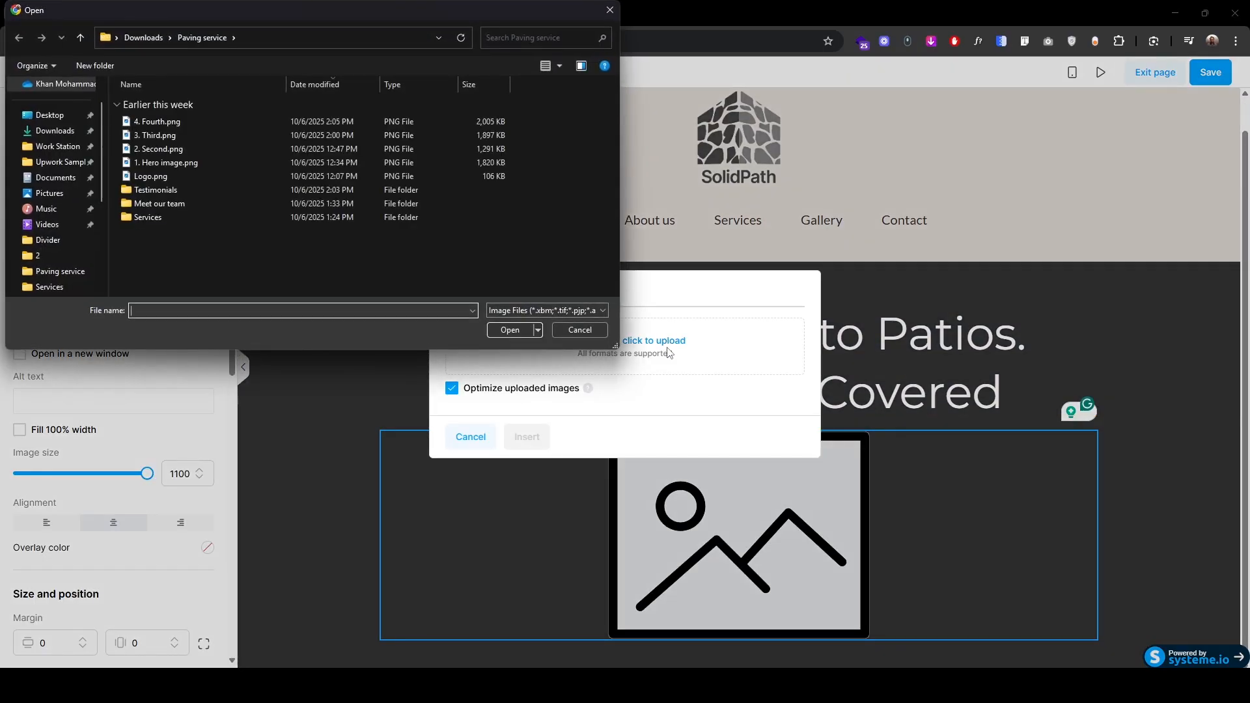
left_click(171, 162)
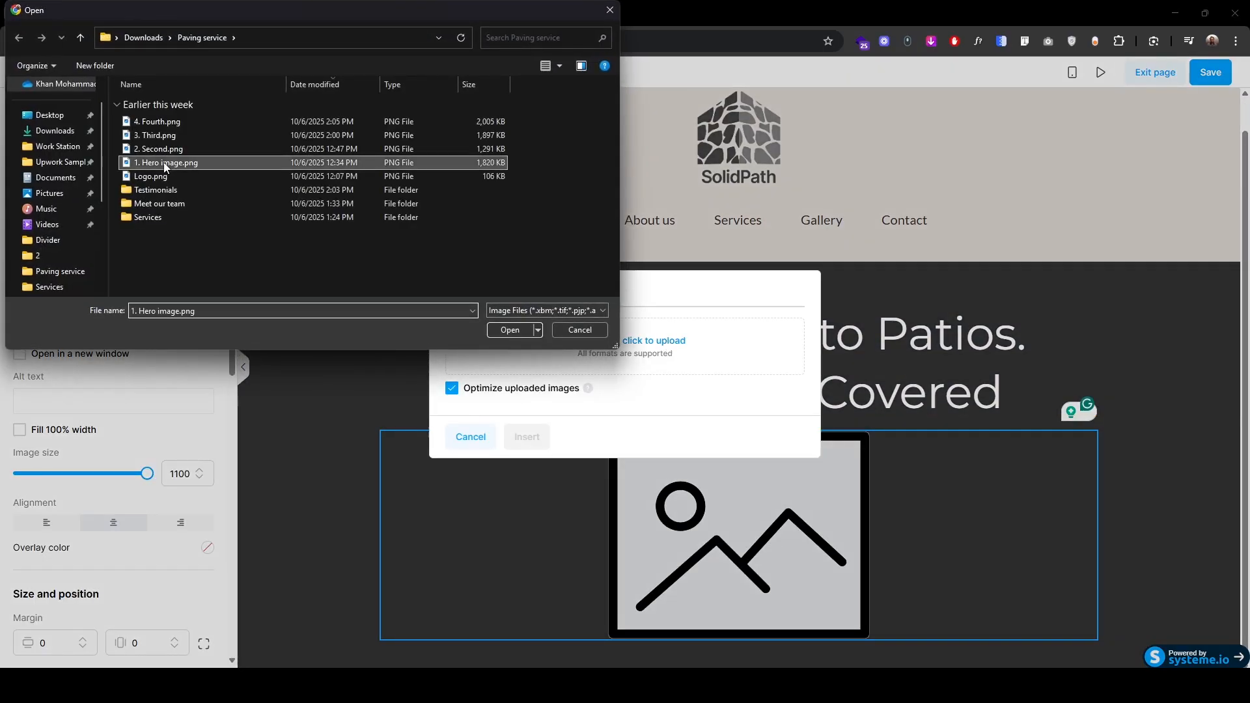
left_click(507, 331)
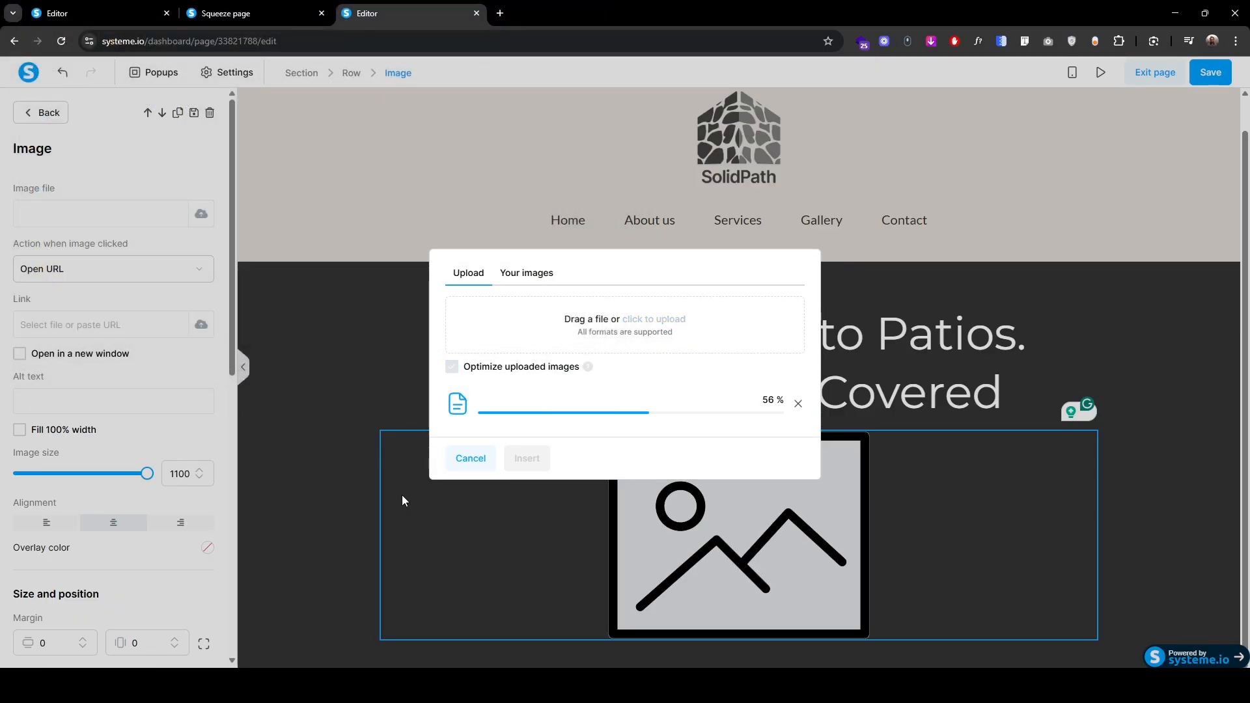
left_click(513, 458)
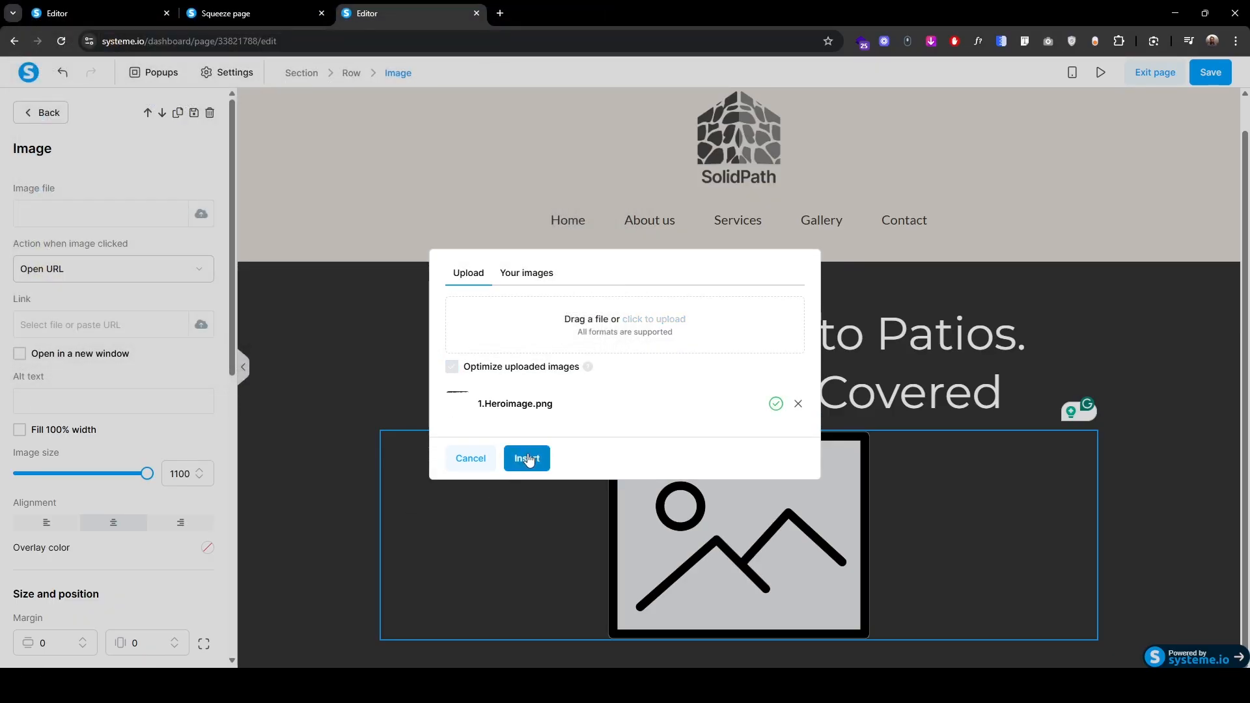
Step: Compare the hero image placement against the live page
scroll(349, 531, "down", 5)
left_click(273, 13)
scroll(274, 456, "down", 3)
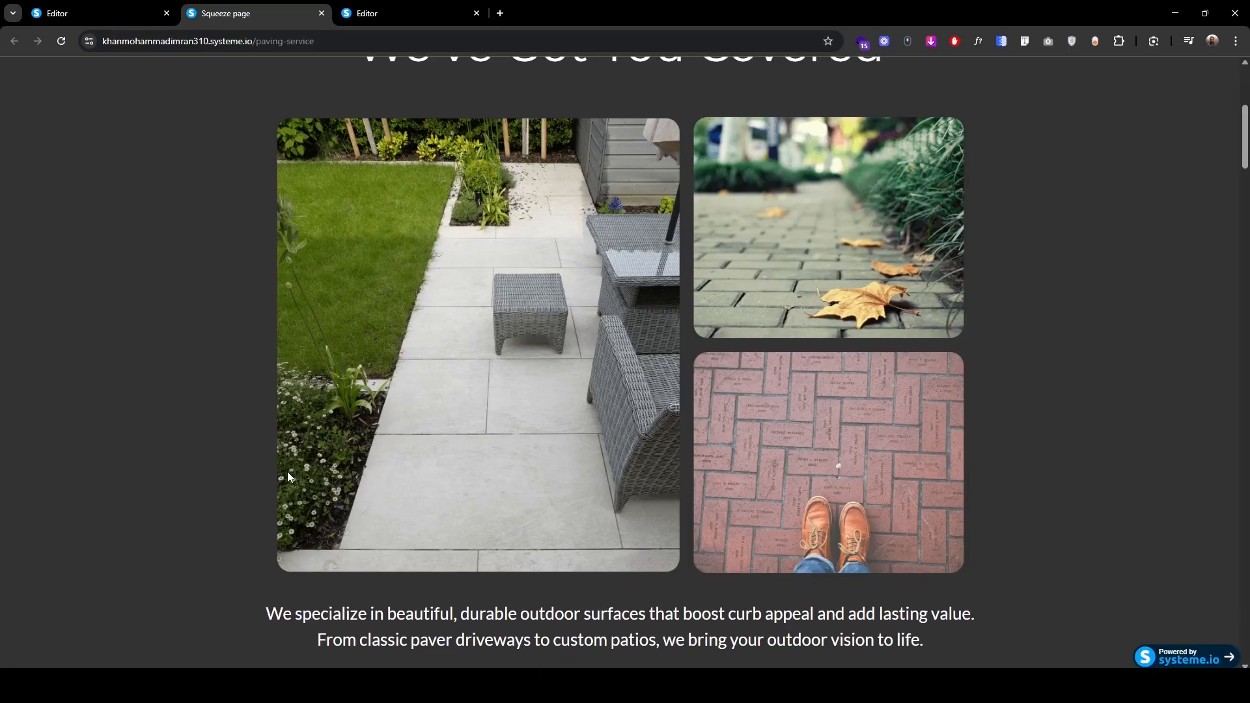
left_click(399, 19)
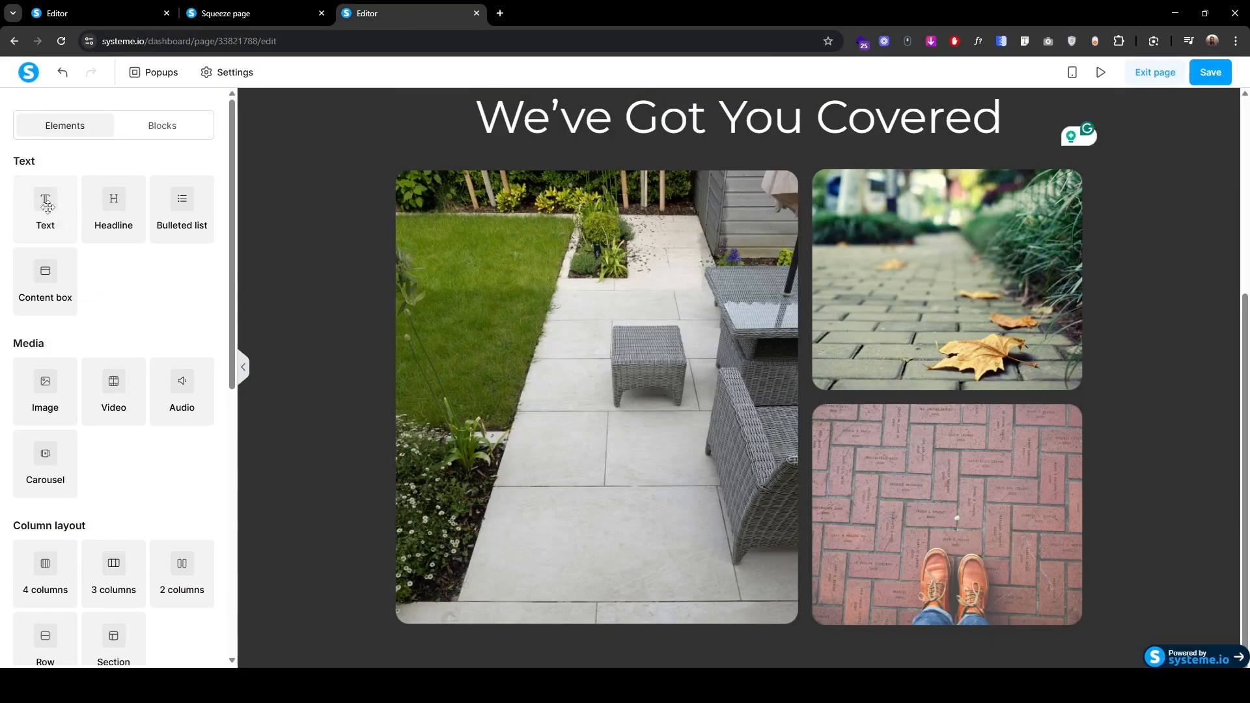
Step: Add a Text block under the image collage and paste the intro paragraph copied from the live page
left_click_drag(52, 207, 806, 628)
left_click(252, 13)
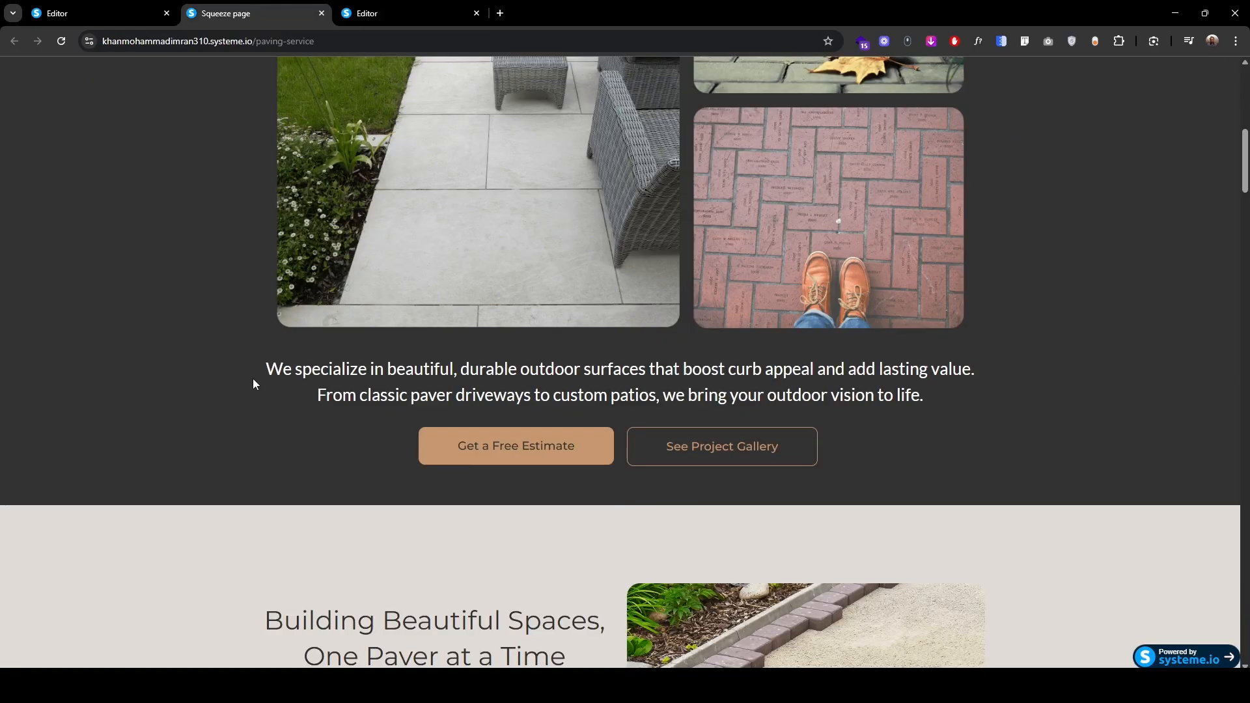
left_click_drag(265, 366, 971, 396)
key("ctrl+c")
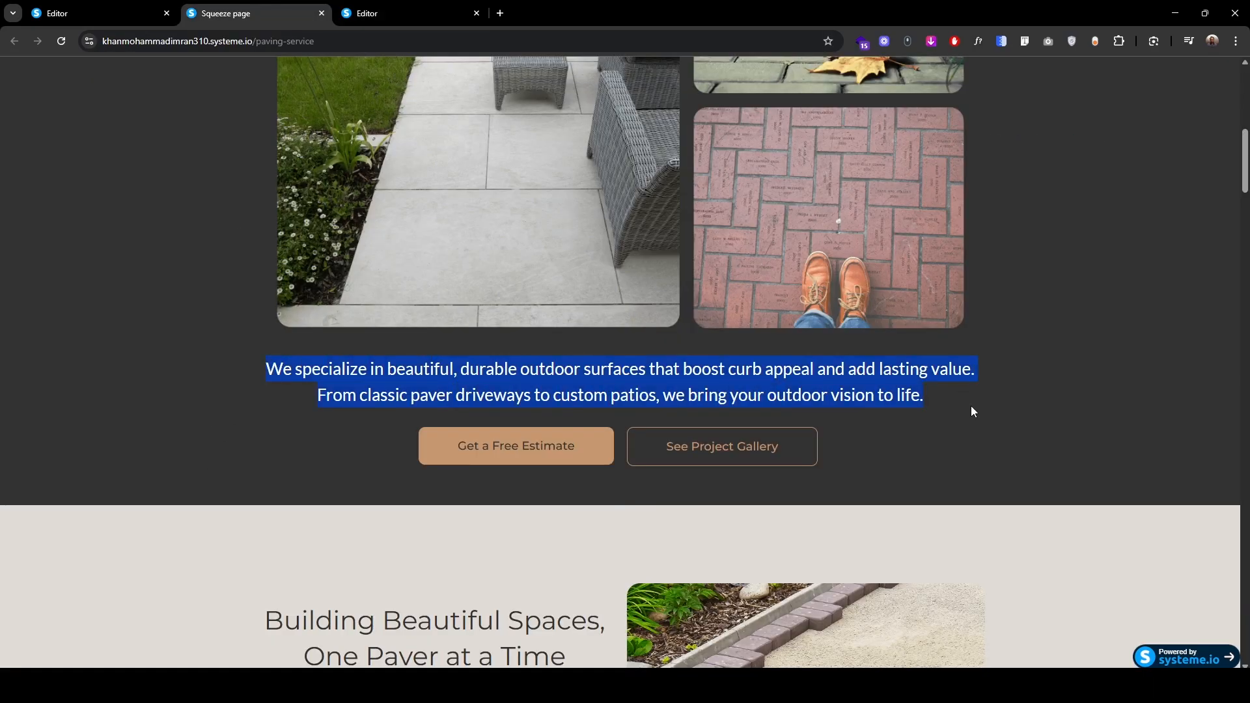
left_click(408, 25)
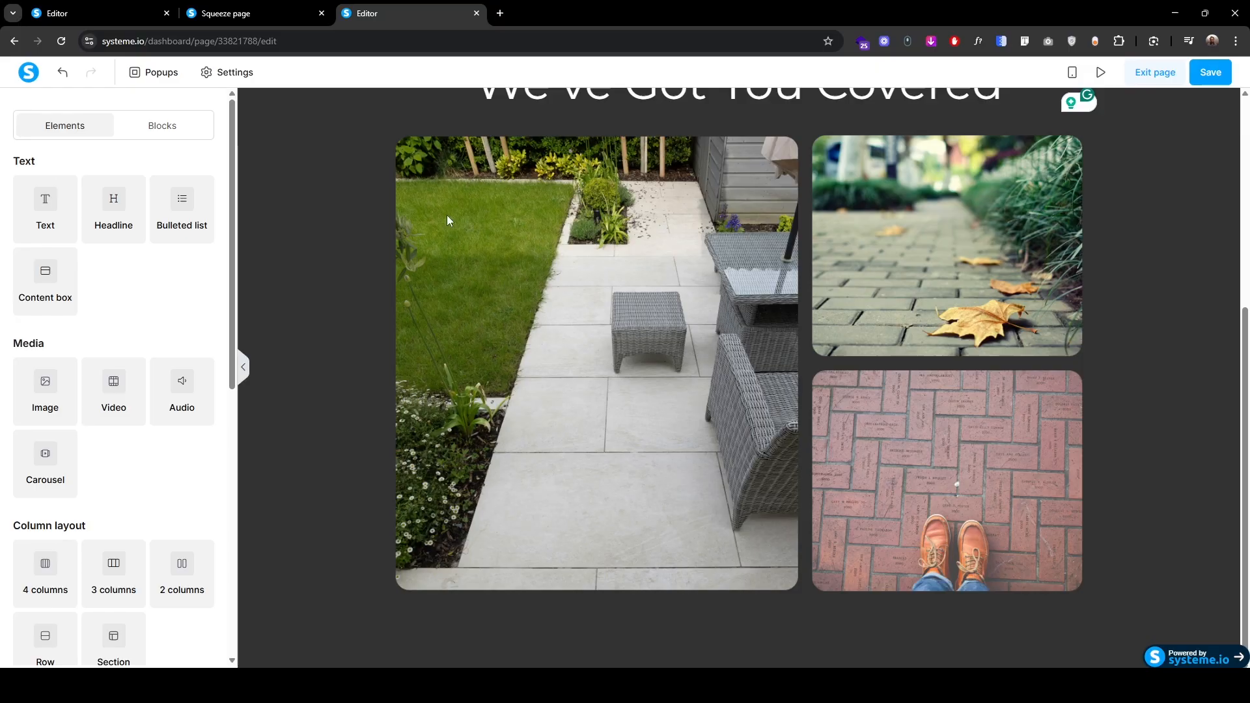
left_click(598, 625)
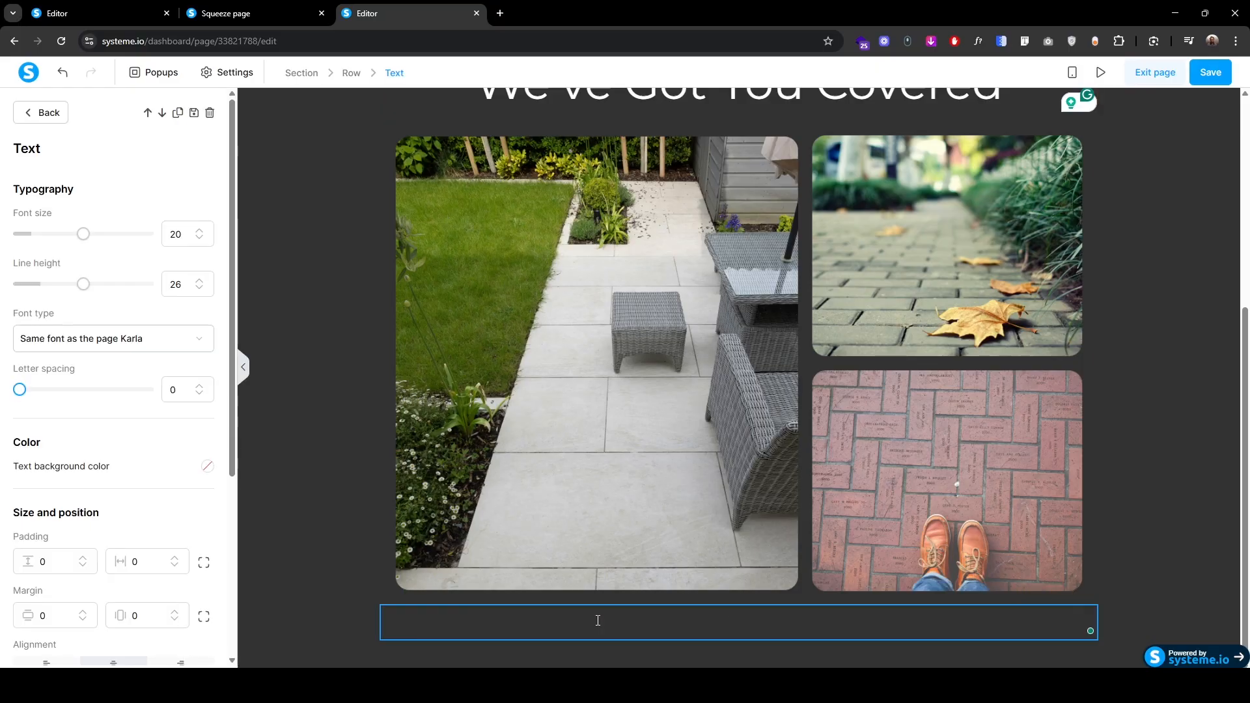
type("Lorem ipsum dolor sit amet, consectetur adipisicing elit. Autem dolore, alias, numquam enim ab voluptate id quam harum ducimus cupiditate similique quisquam et deserunt, recusandae.")
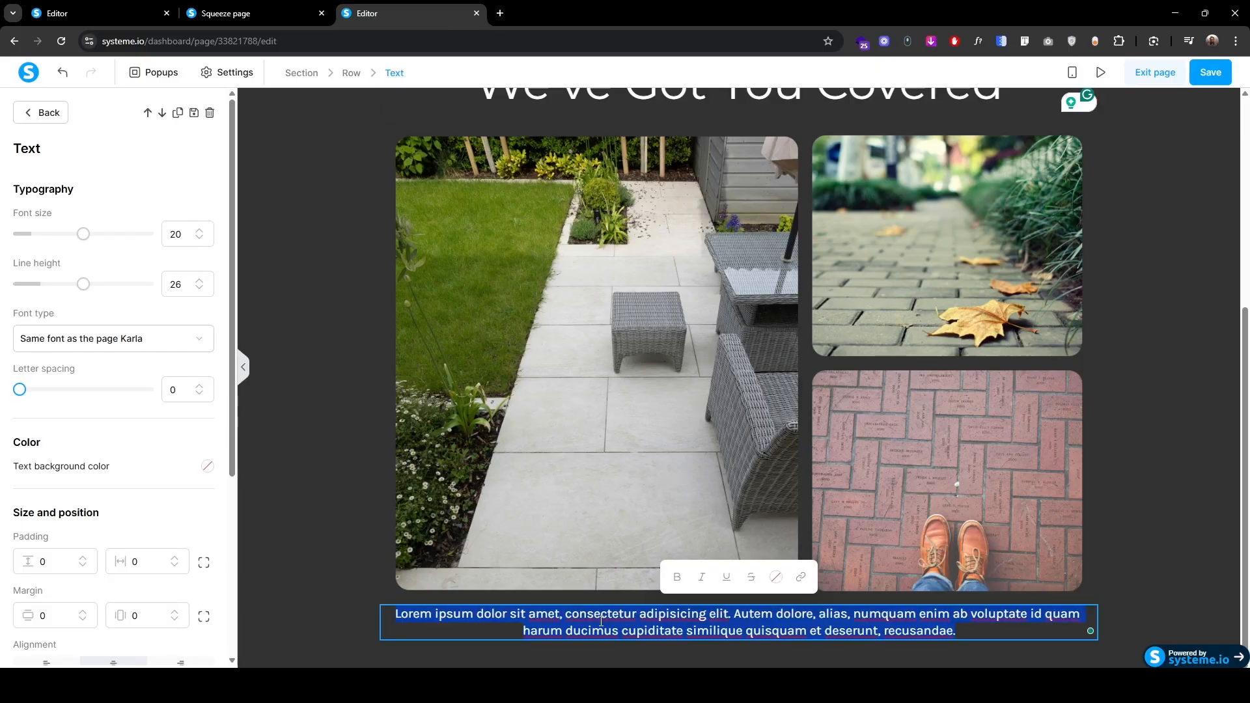
key("BackSpace")
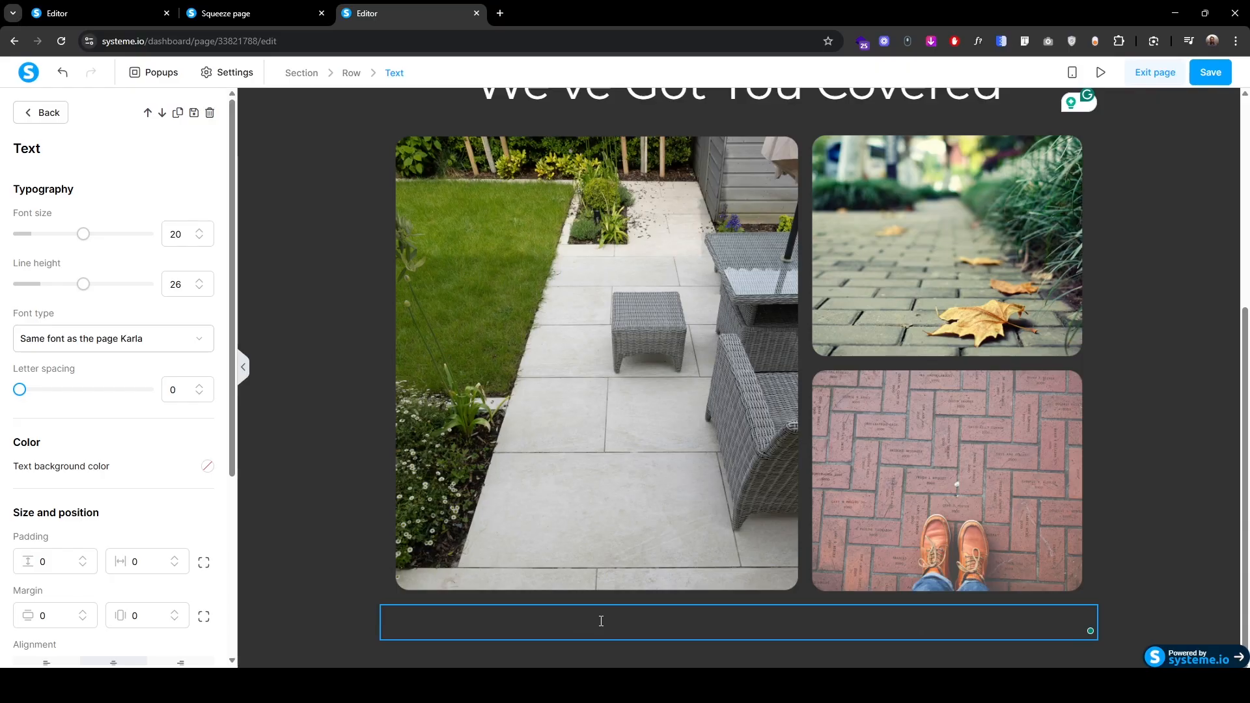
key("ctrl+v")
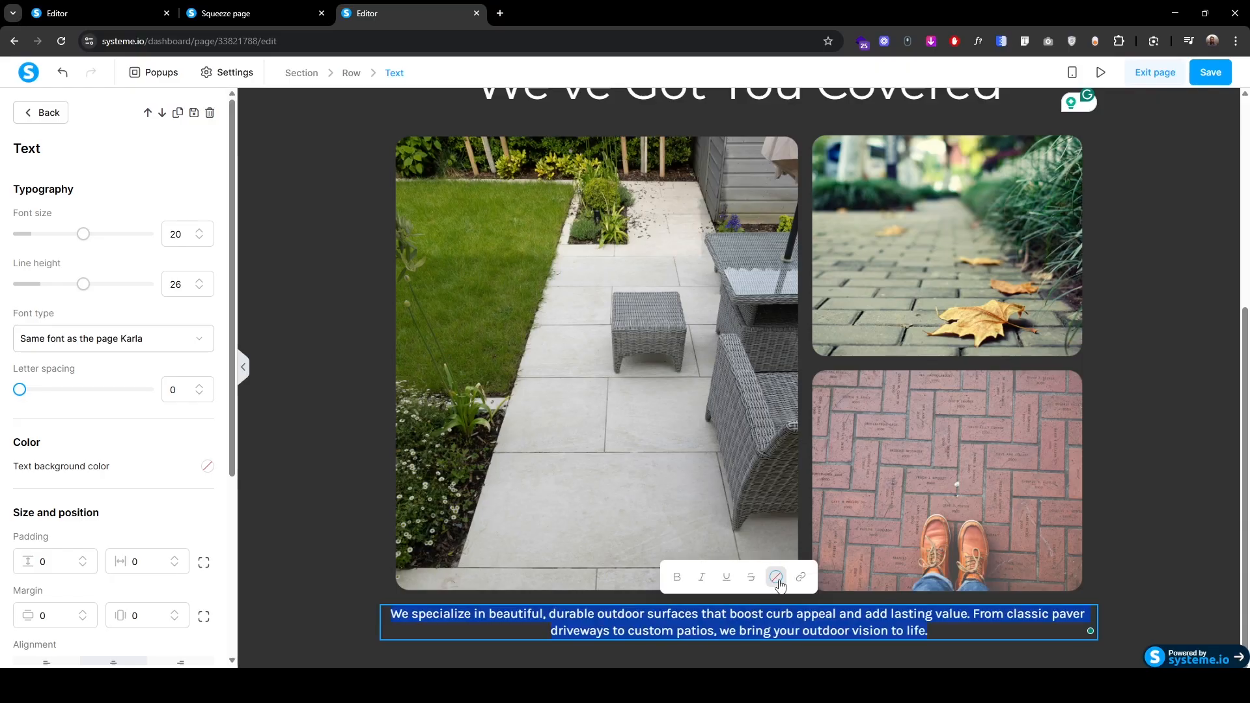
Step: Make the paragraph text white (ffffff) at font size 26
left_click(776, 576)
left_click(837, 496)
double_click(837, 496)
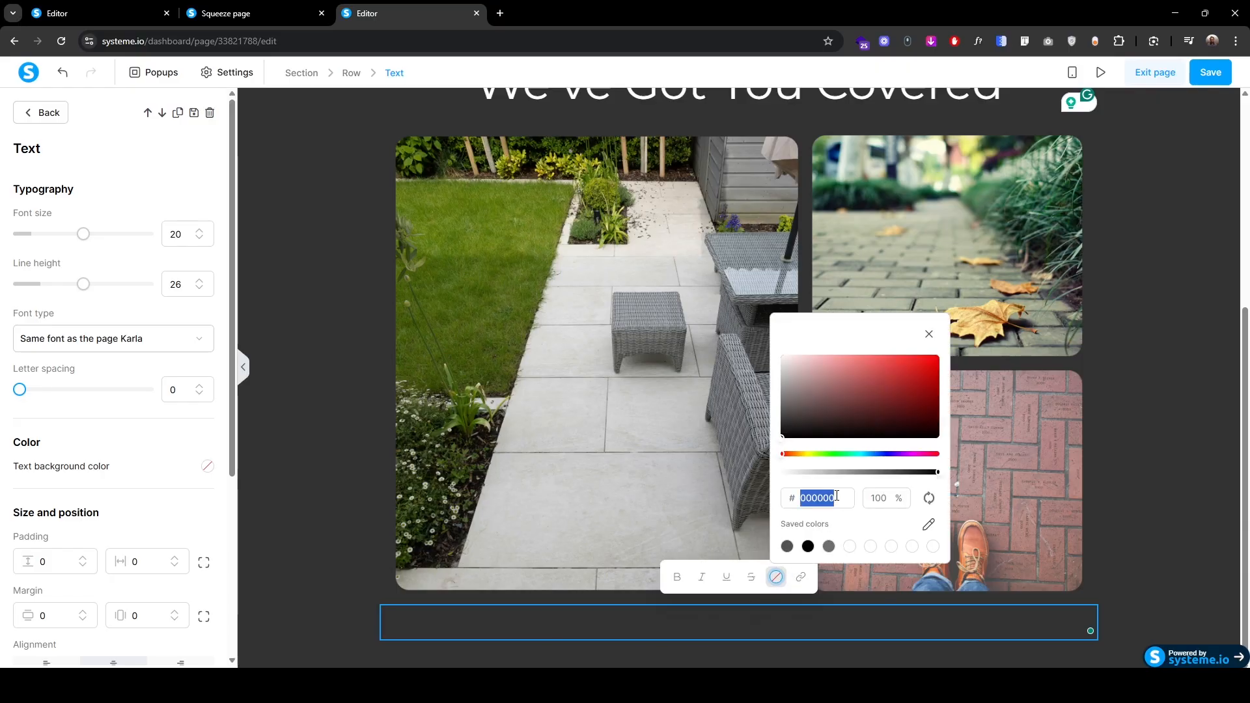
type("ffffff")
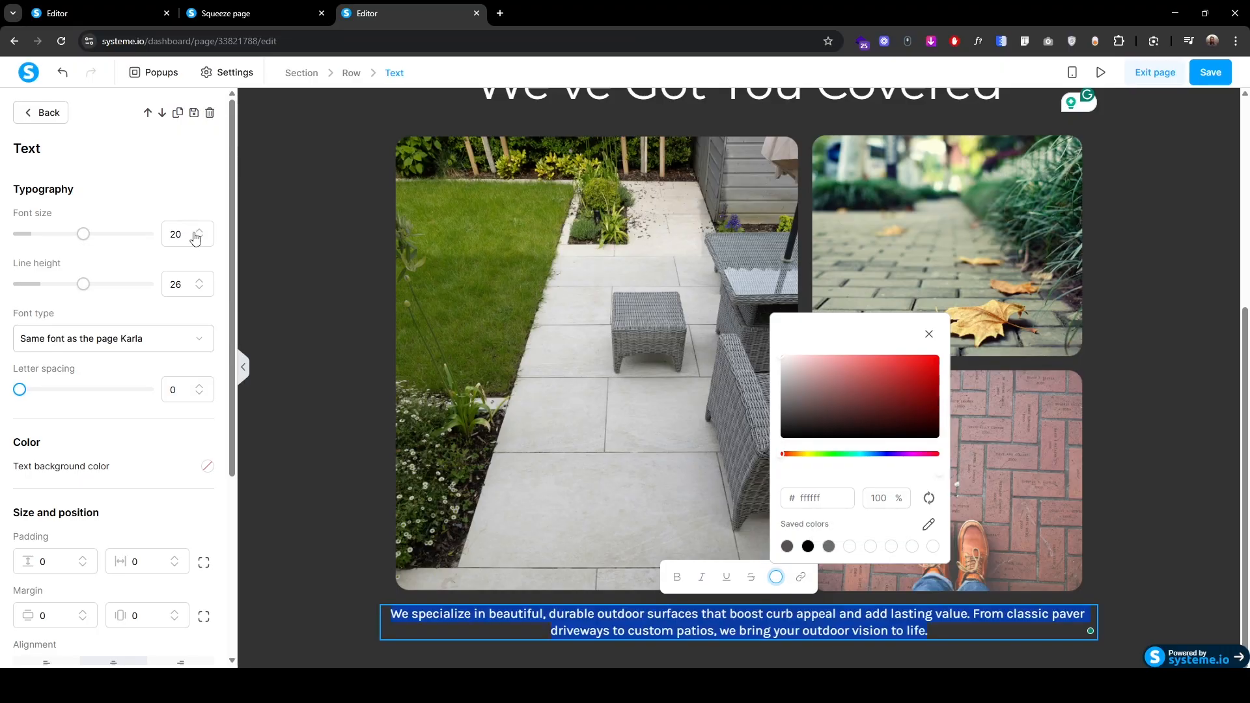
left_click(199, 231)
left_click(198, 232)
left_click(198, 231)
left_click(199, 231)
left_click(199, 231)
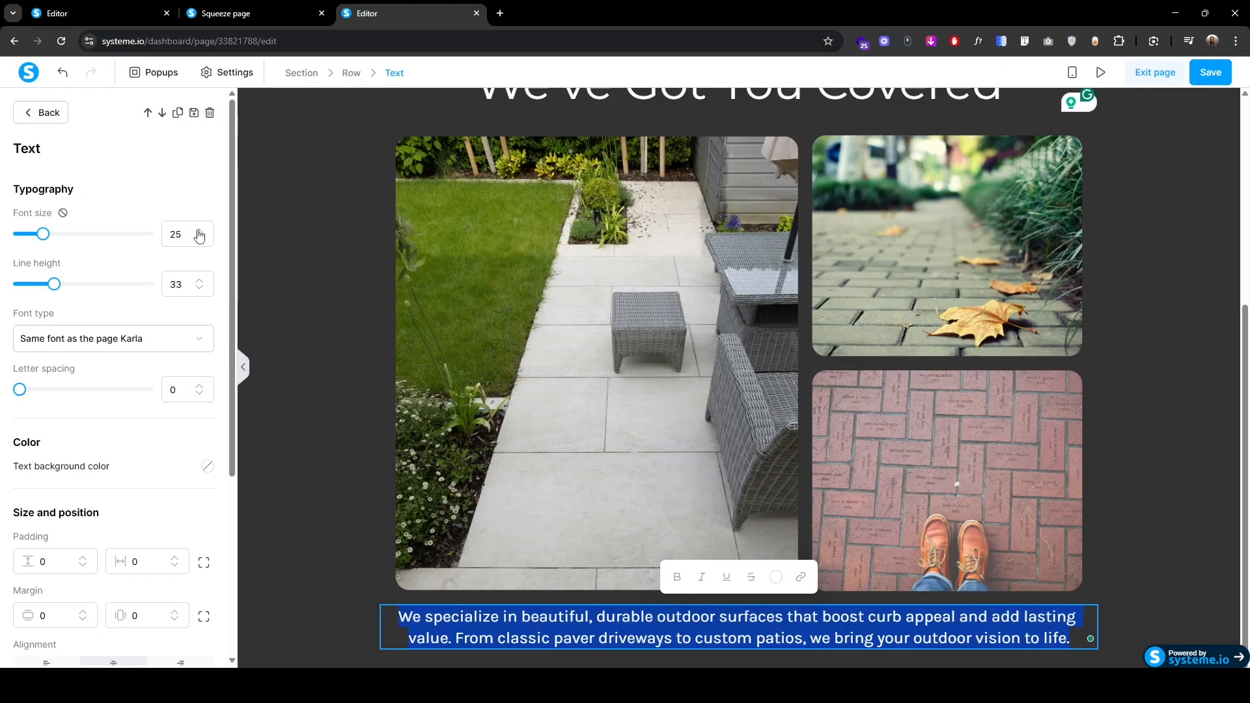
left_click(198, 231)
Step: Set the paragraph line height to 40 and its font to Google Fonts Lato
left_click(199, 280)
left_click(199, 280)
left_click(199, 280)
left_click(200, 280)
left_click(199, 280)
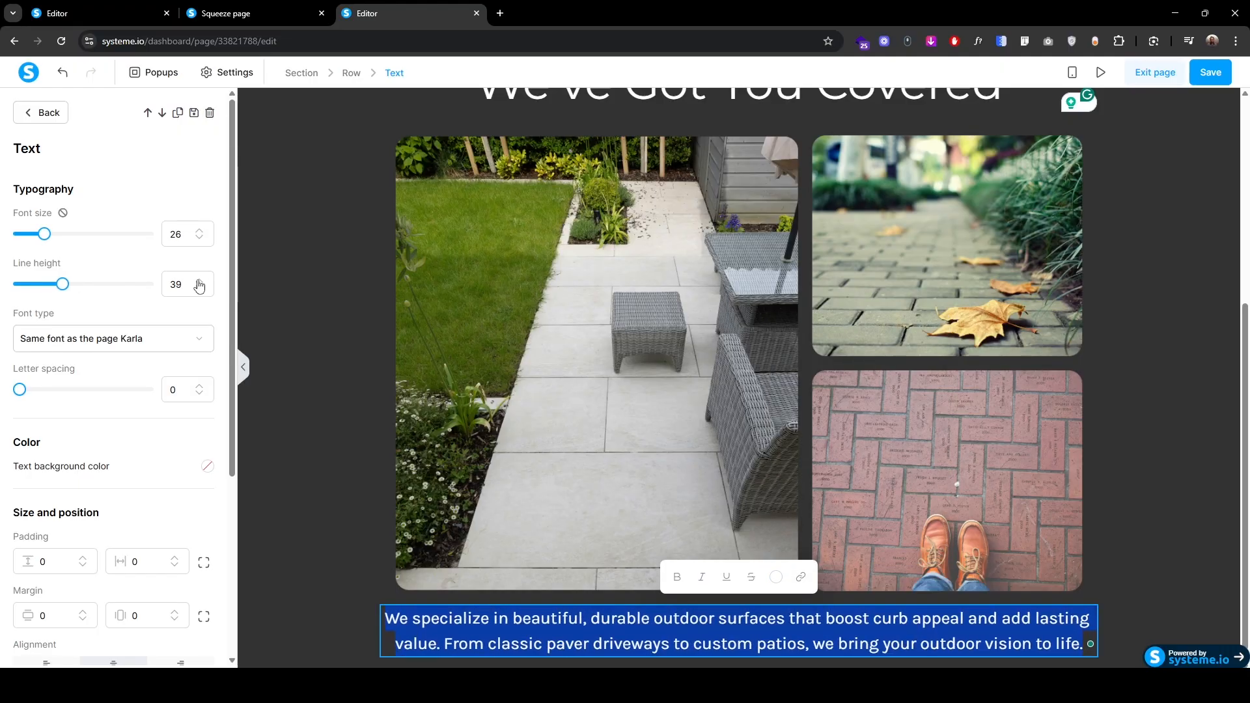
left_click(199, 280)
left_click(143, 340)
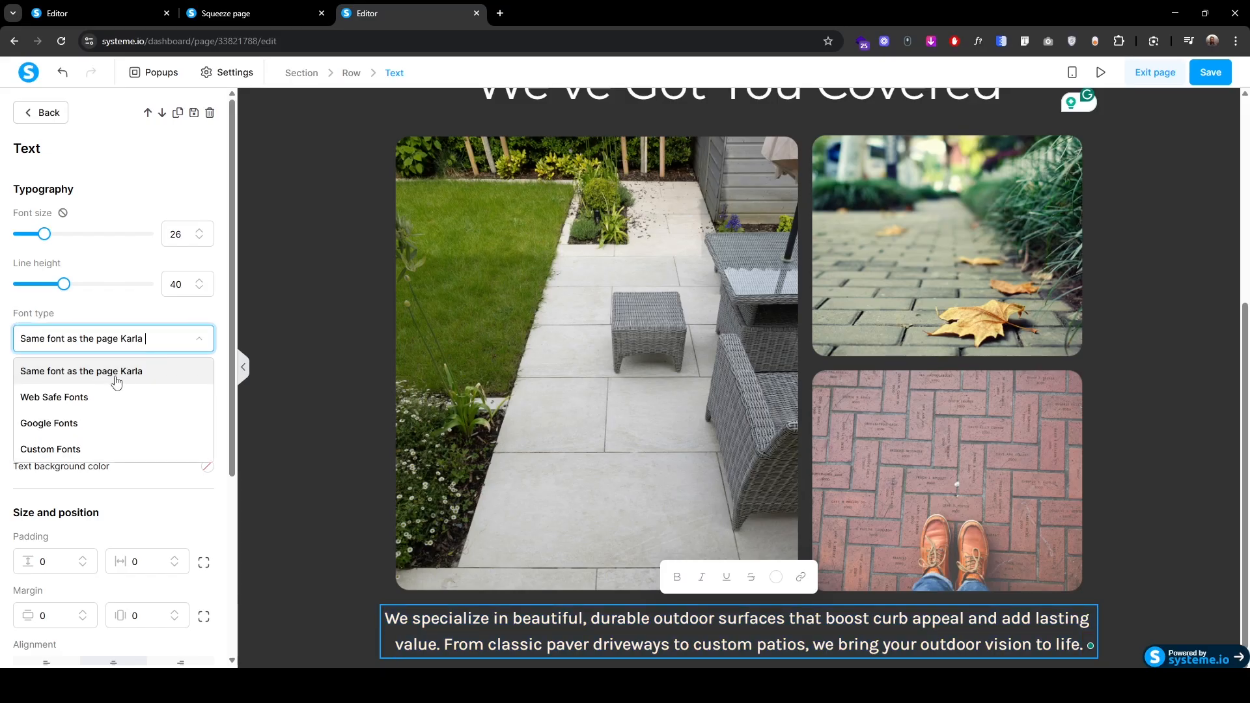
left_click(93, 422)
left_click(88, 381)
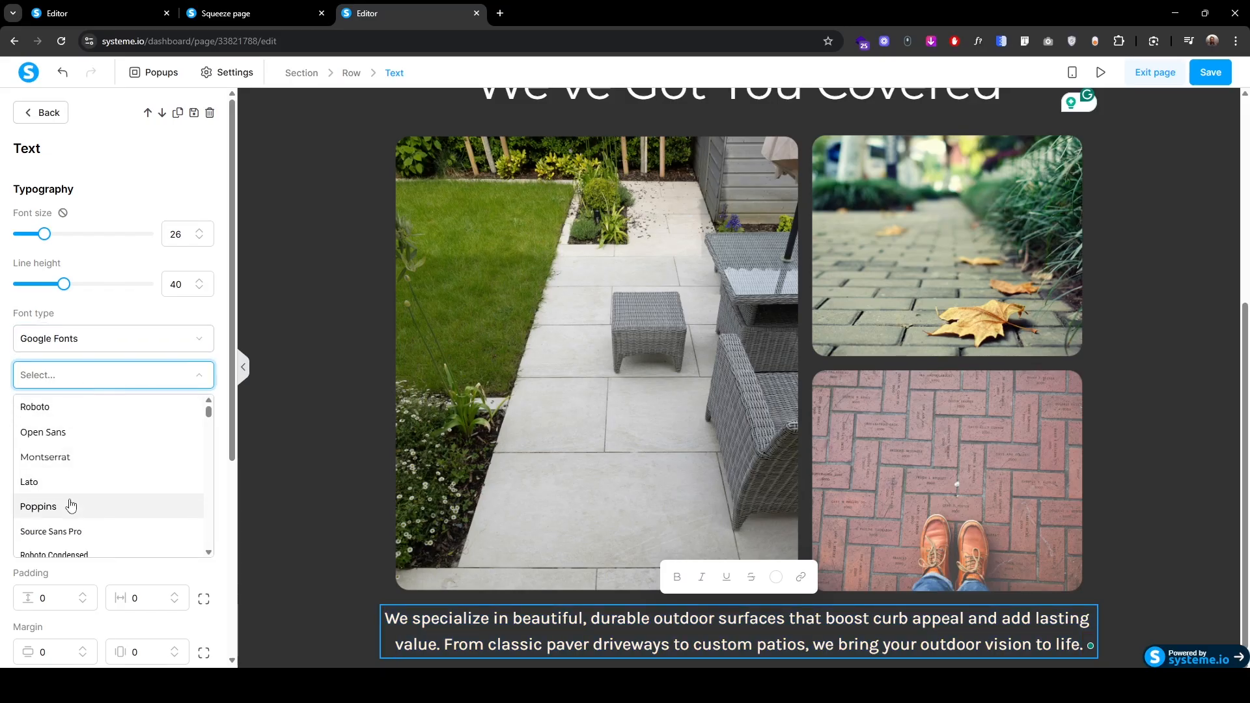
left_click(66, 480)
Step: Give the intro paragraph padding 30, checking it against the live page
left_click(245, 18)
left_click(559, 355)
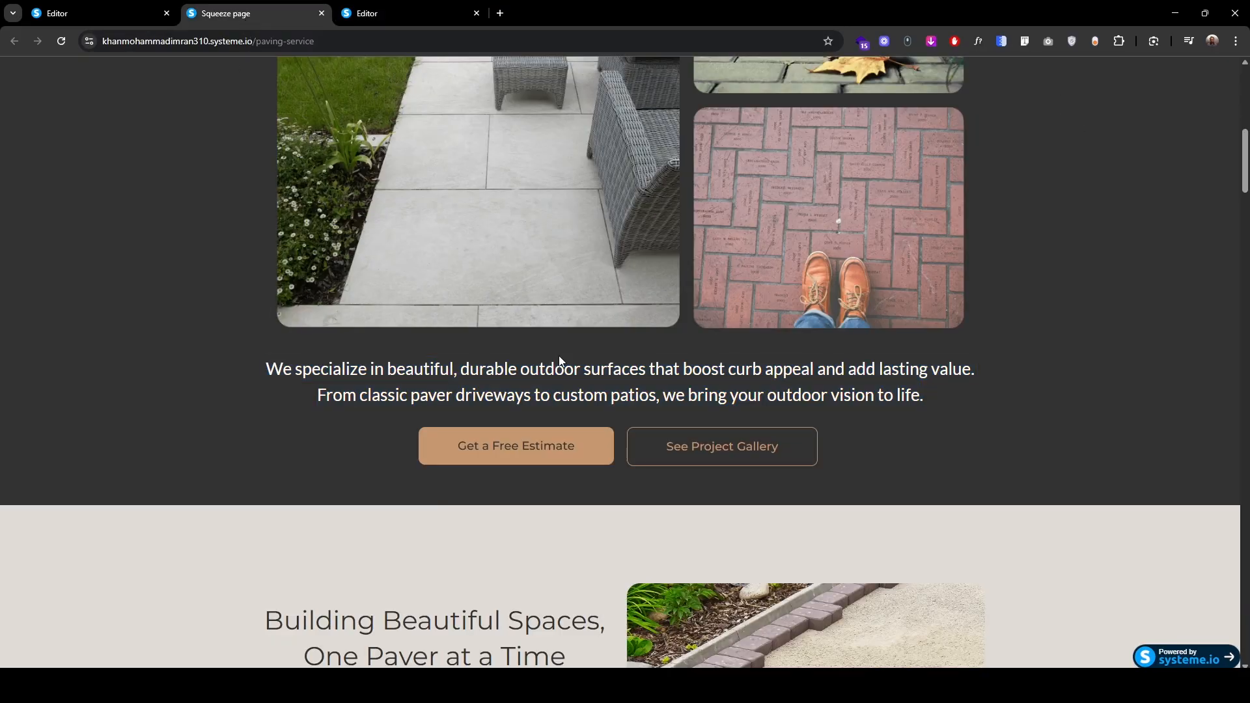
left_click(376, 15)
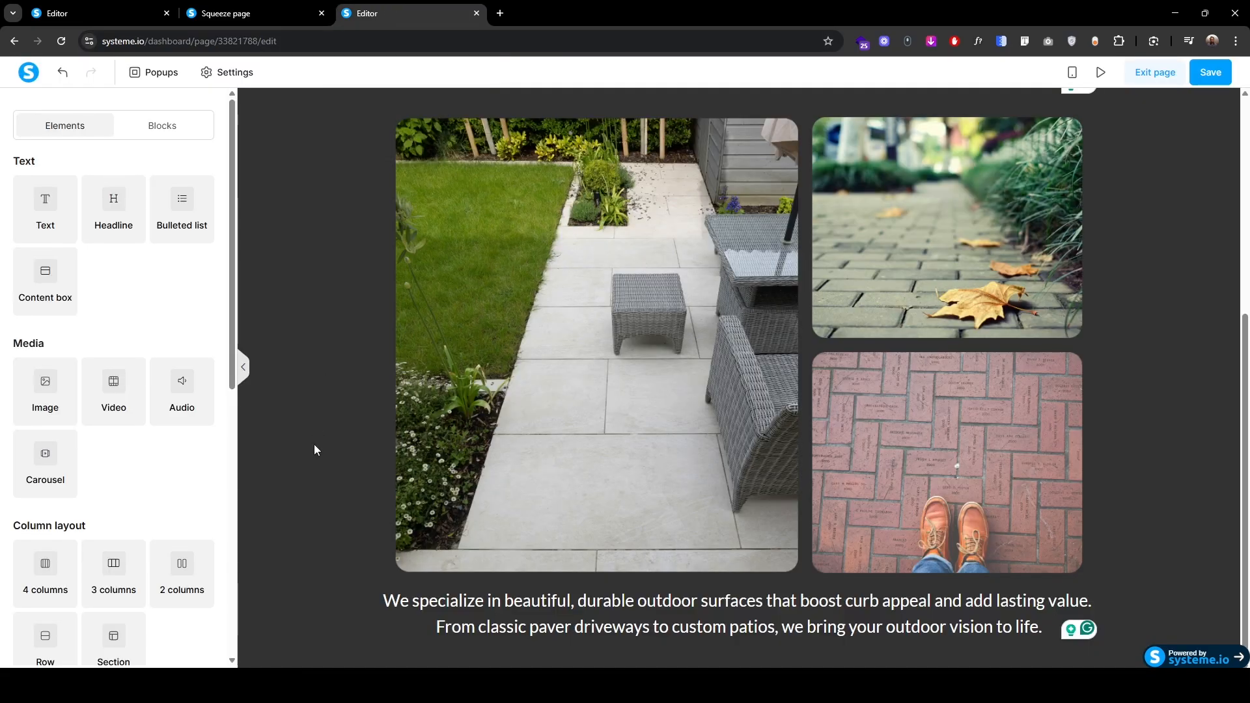
left_click(385, 584)
scroll(49, 451, "down", 3)
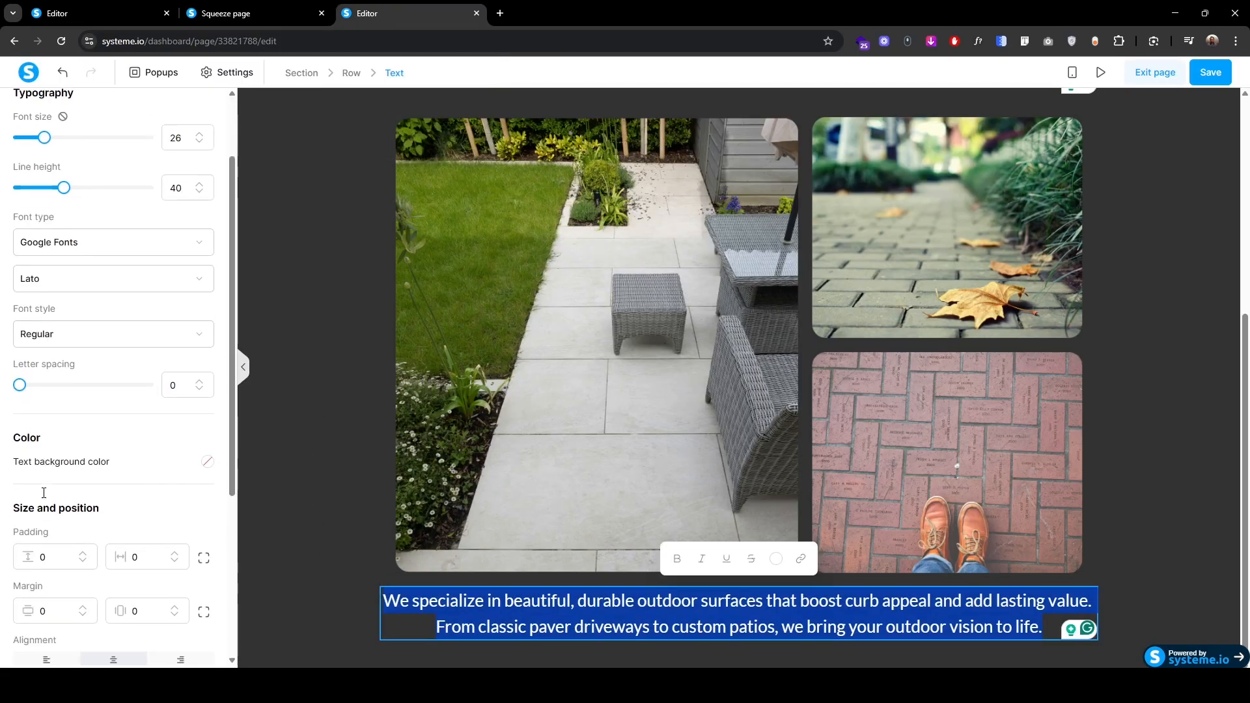
left_click(69, 458)
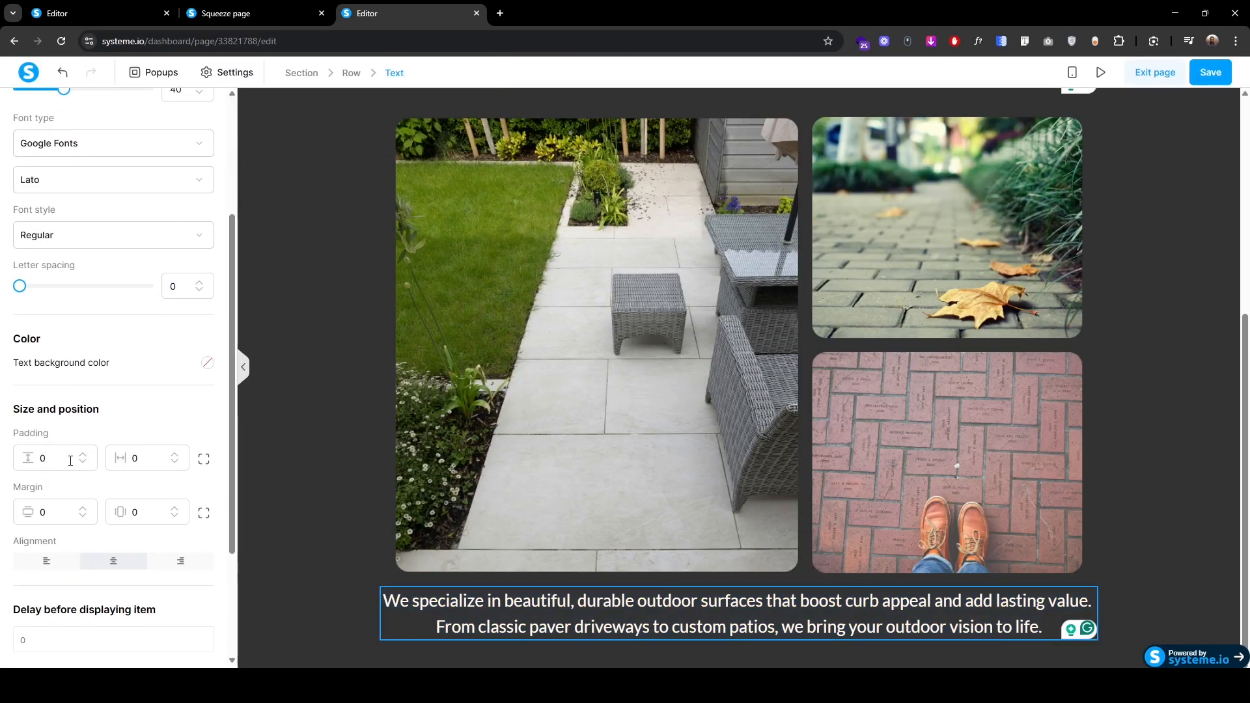
double_click(70, 460)
type("30")
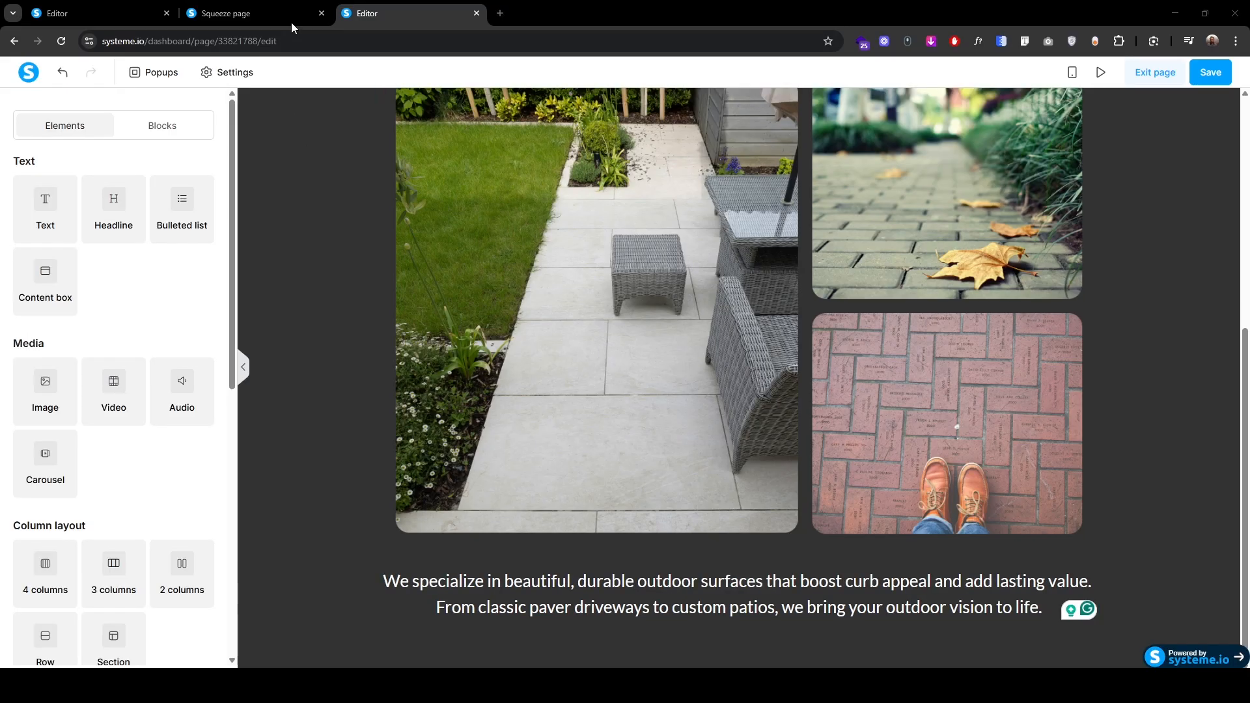
left_click(291, 22)
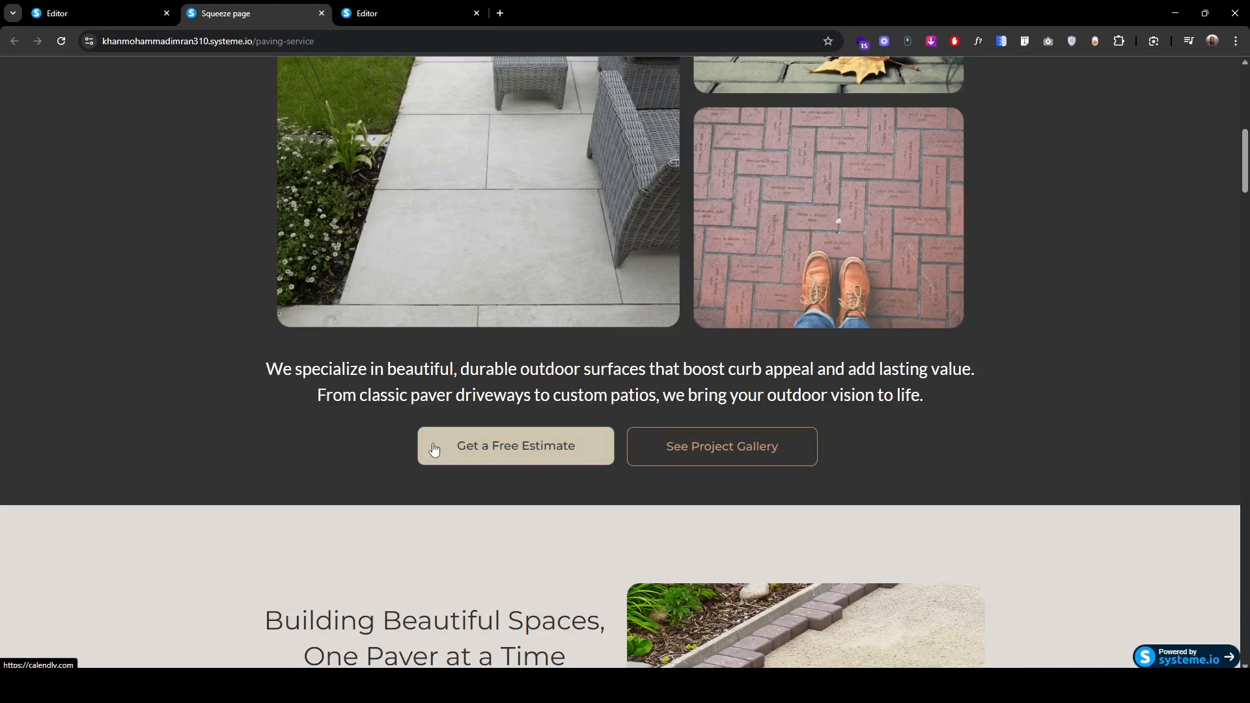
Step: Insert a two-column row under the intro paragraph and drop a Button into its left column
left_click(418, 8)
left_click_drag(176, 565, 744, 626)
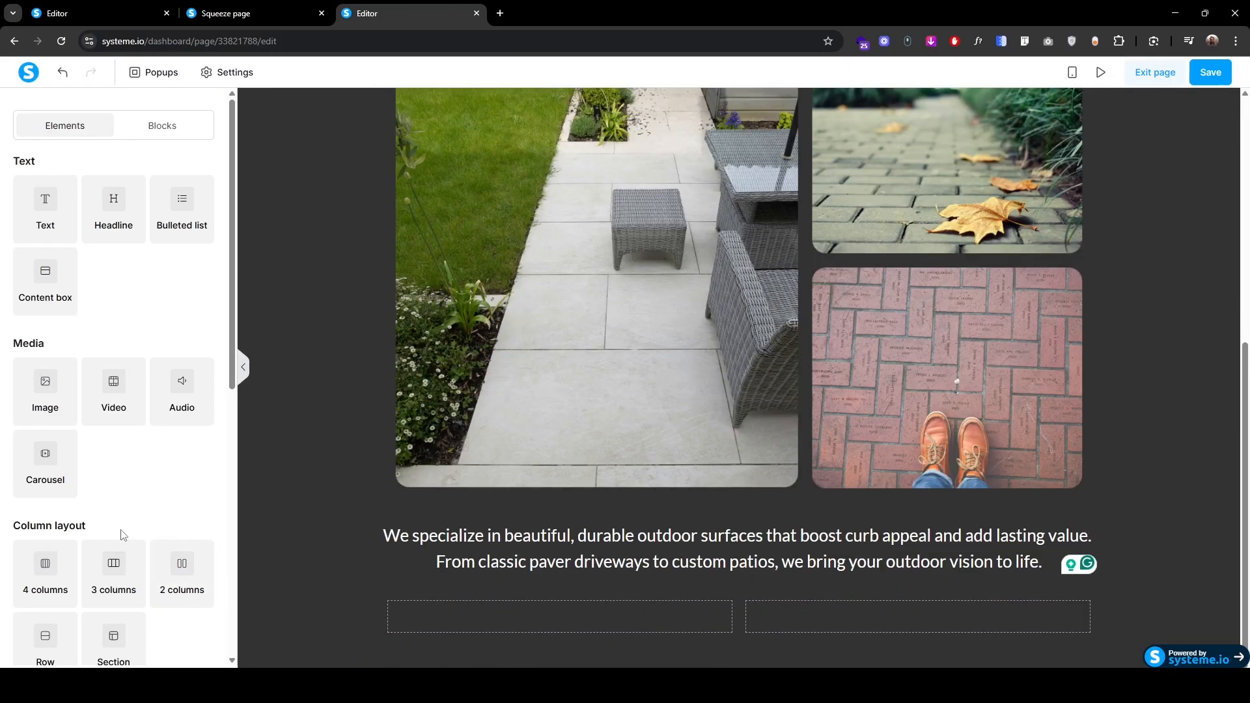
scroll(124, 535, "down", 5)
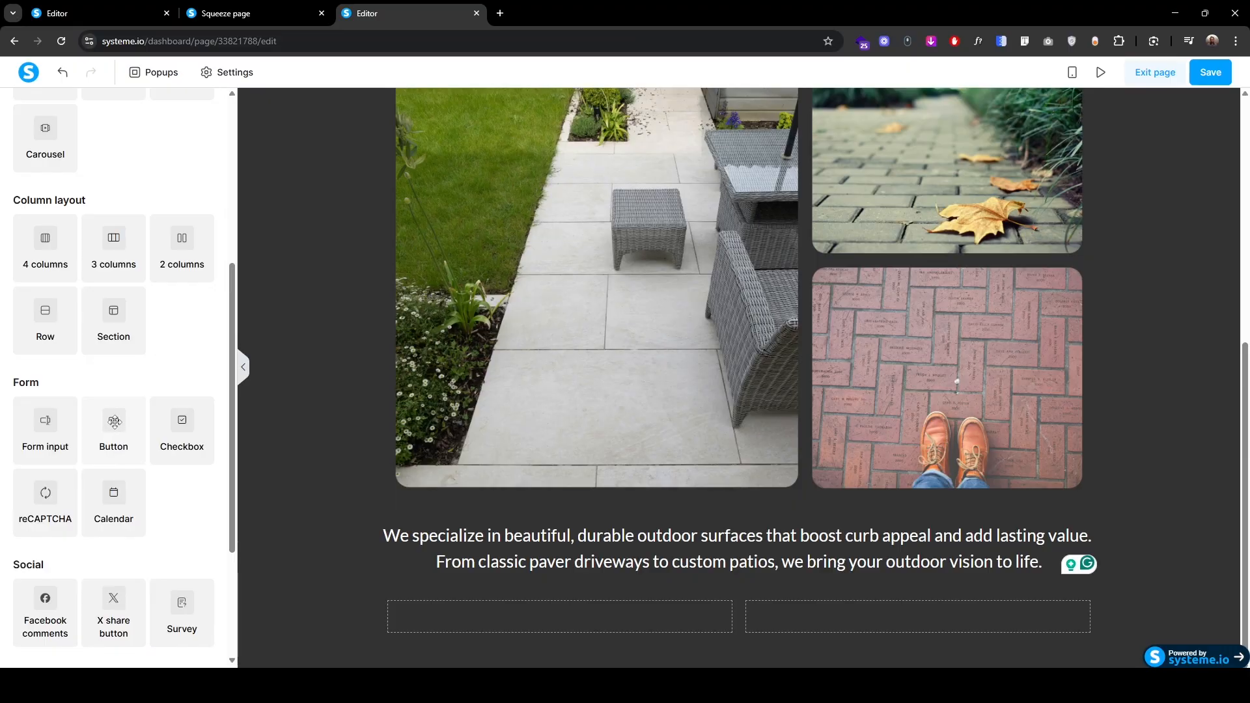
left_click_drag(115, 425, 572, 616)
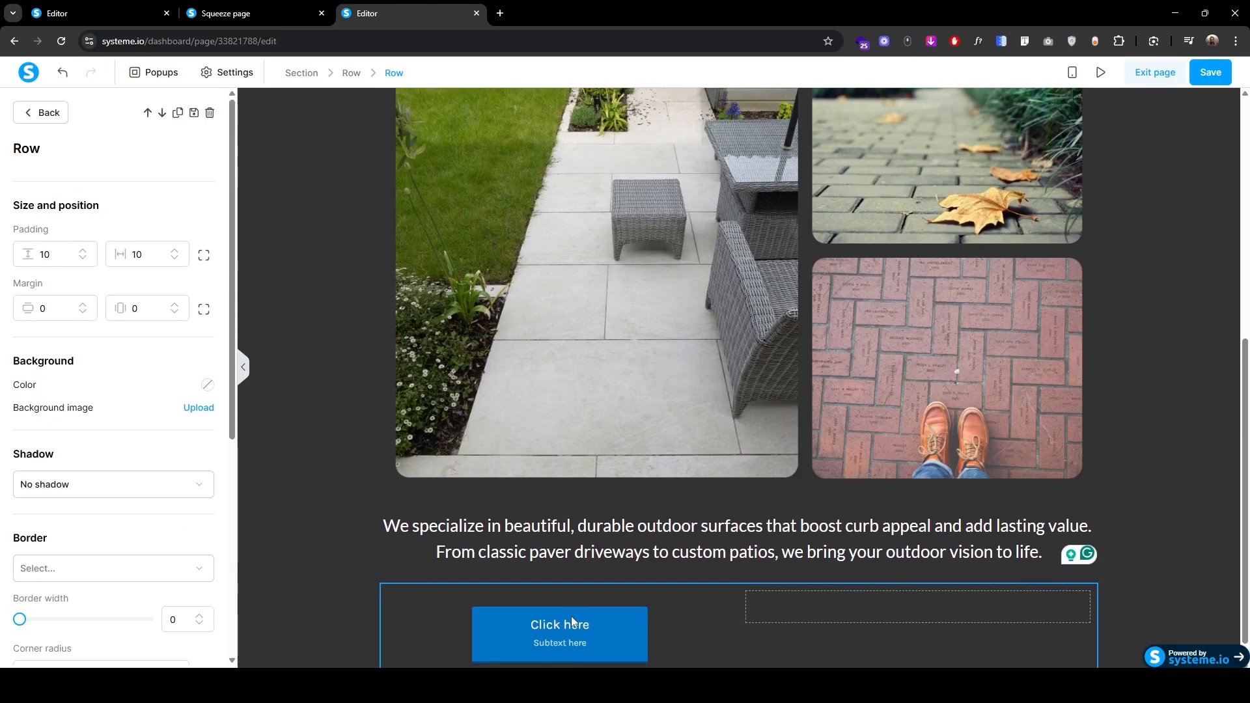
Step: Change the button label to 'Get a Free Estimate' and delete its placeholder subtext
left_click(572, 644)
scroll(83, 537, "down", 3)
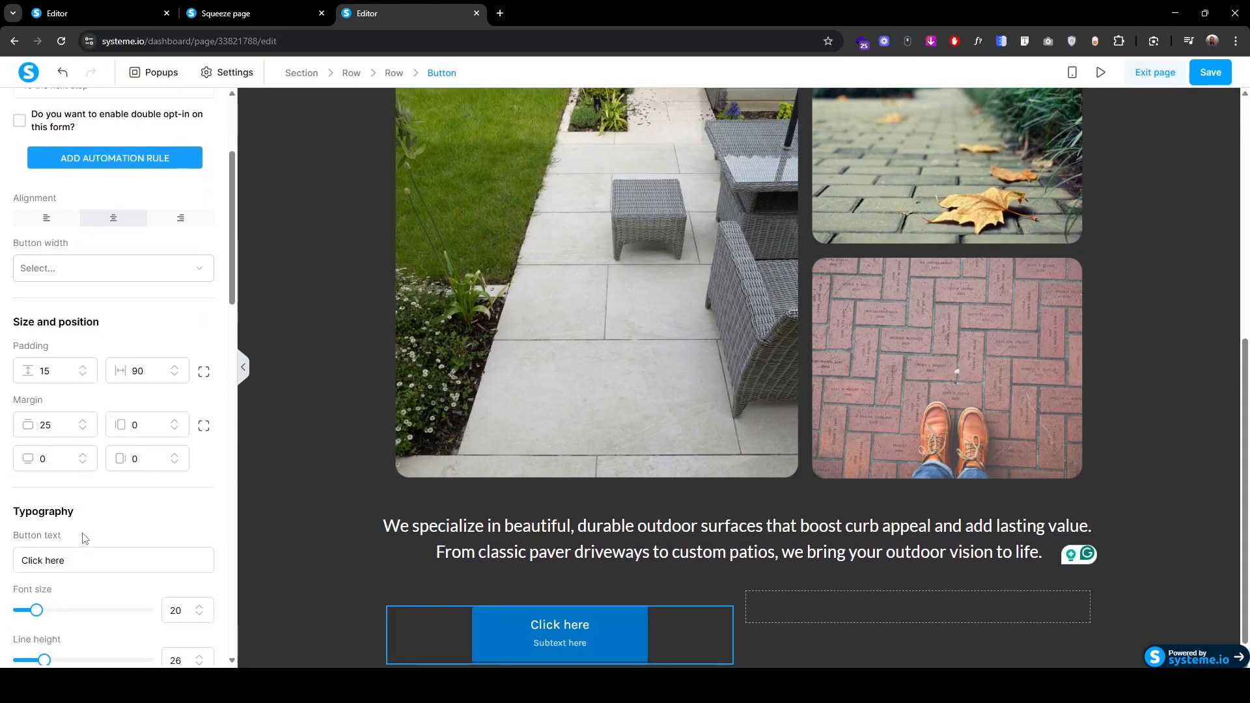
triple_click(83, 558)
type("Get a Free Estimate")
scroll(86, 557, "down", 3)
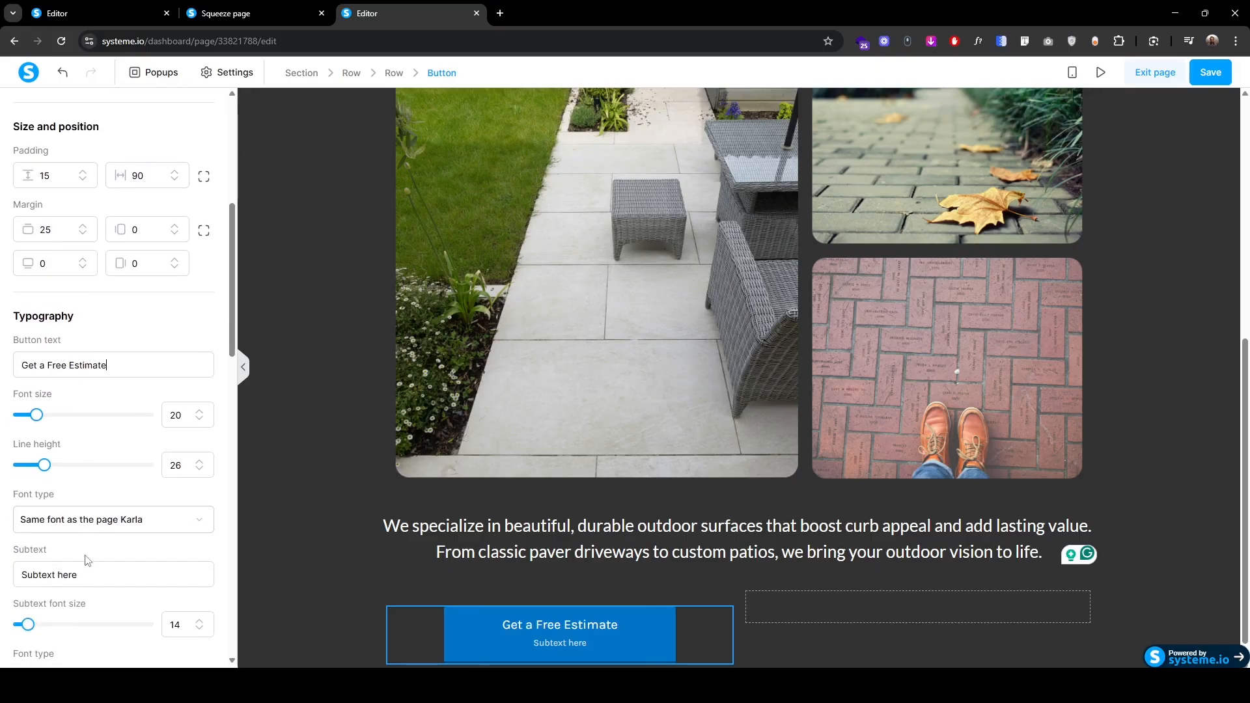
left_click_drag(73, 578, 24, 575)
key("BackSpace")
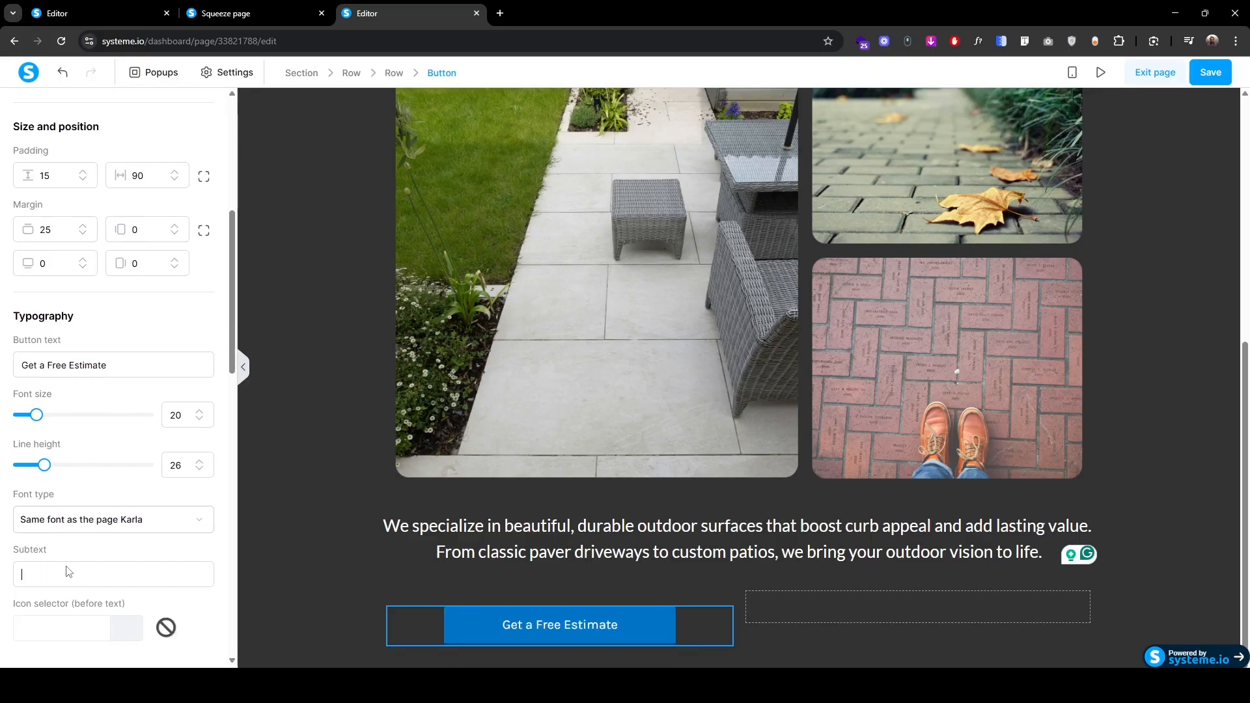
Step: Set the button font size to 18 and line height to 28
left_click(199, 419)
left_click(199, 419)
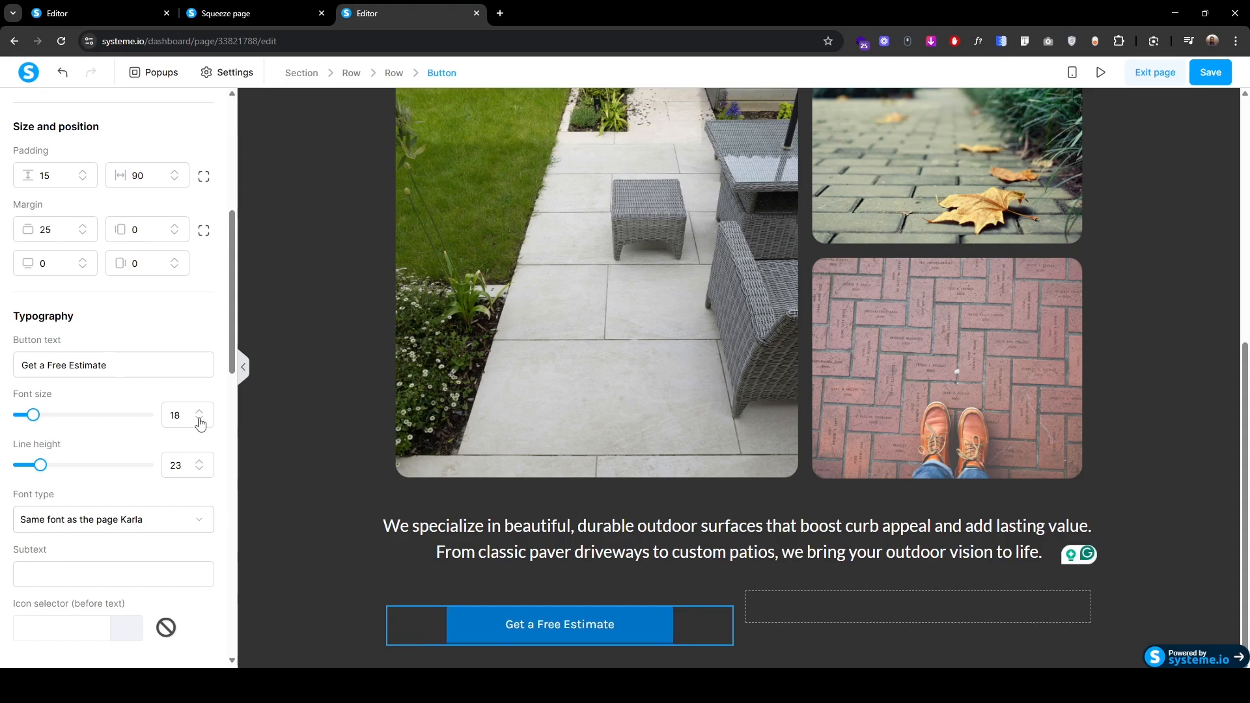
left_click(199, 461)
left_click(200, 462)
left_click(199, 461)
left_click(199, 461)
left_click(199, 462)
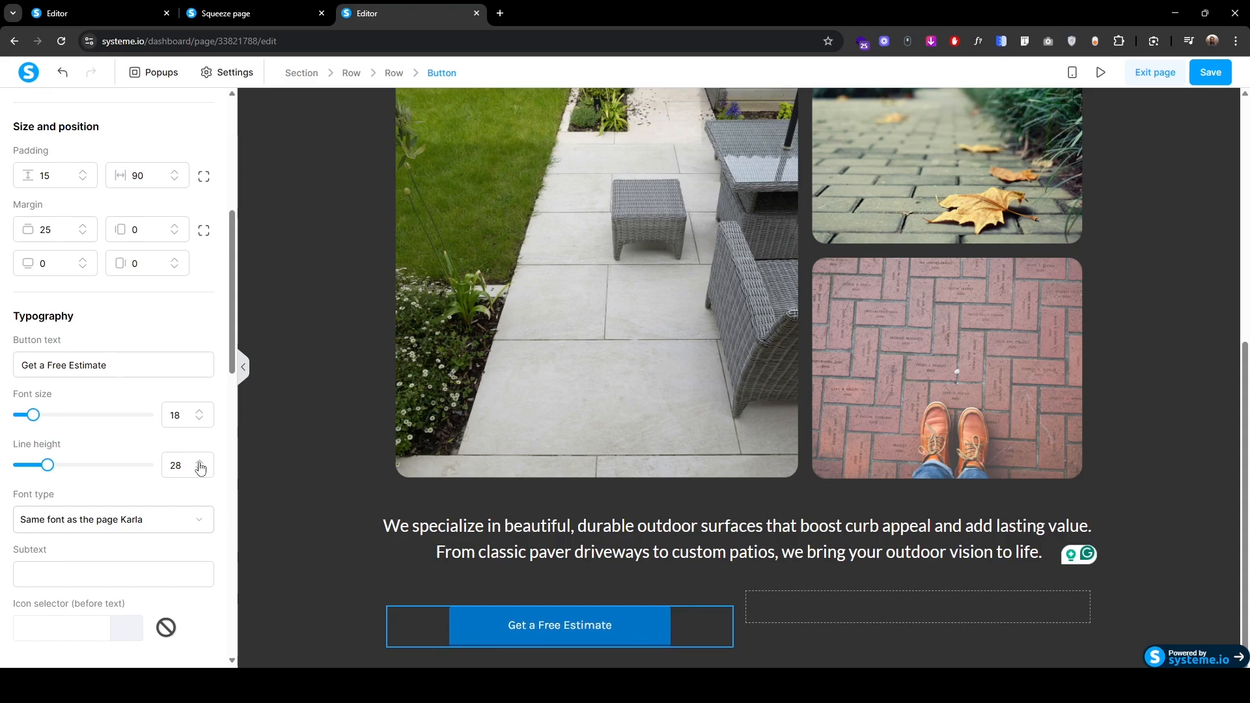
Step: Set the button font to Google Fonts Montserrat, weight Medium 500
left_click(151, 519)
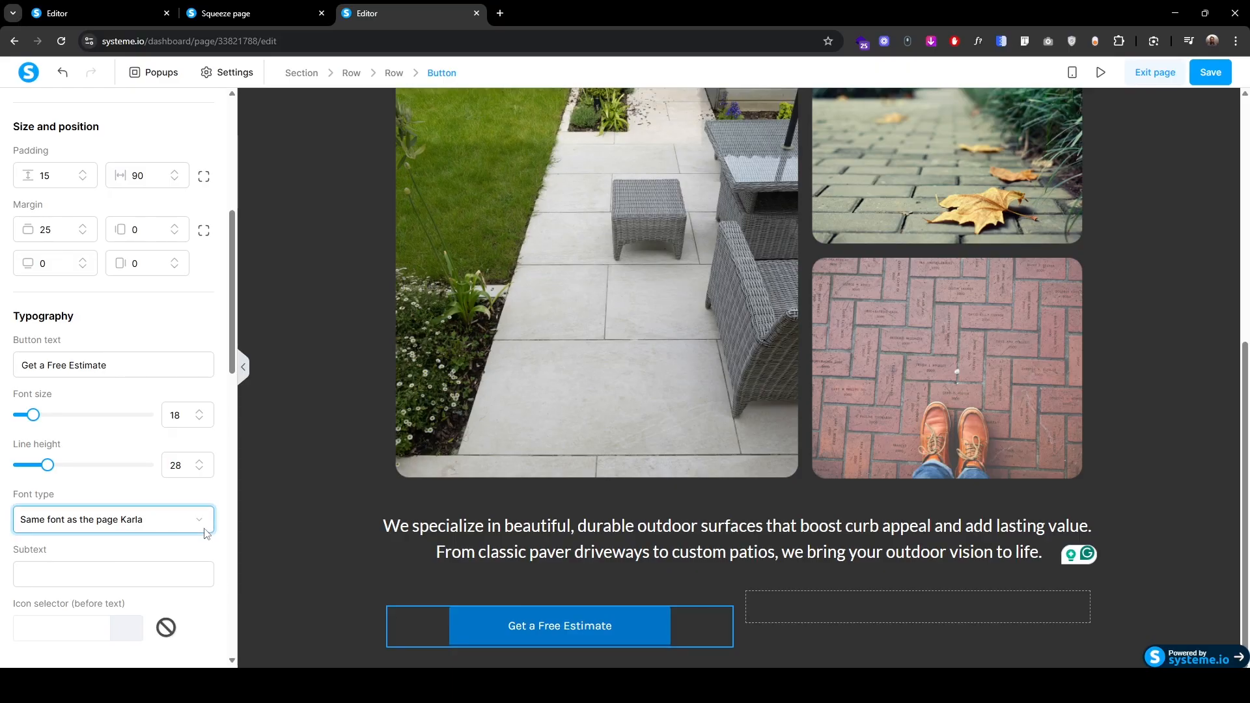
left_click(123, 603)
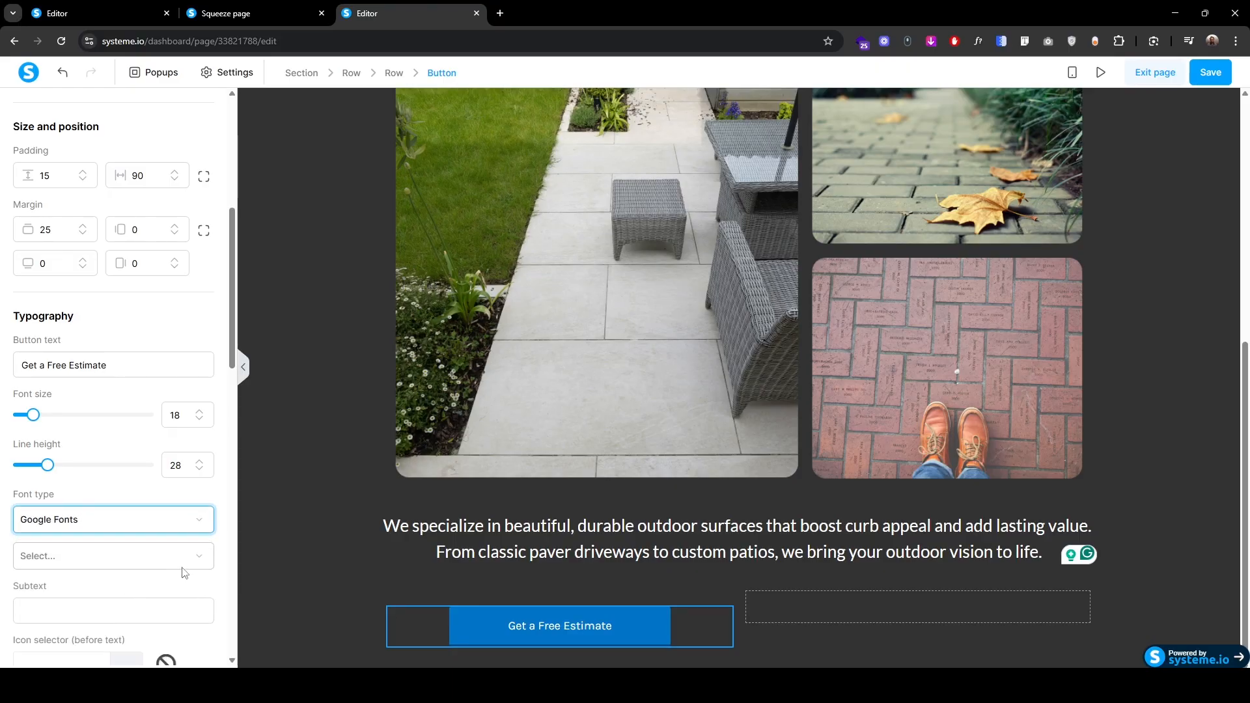
left_click(194, 560)
left_click(55, 634)
scroll(86, 558, "down", 3)
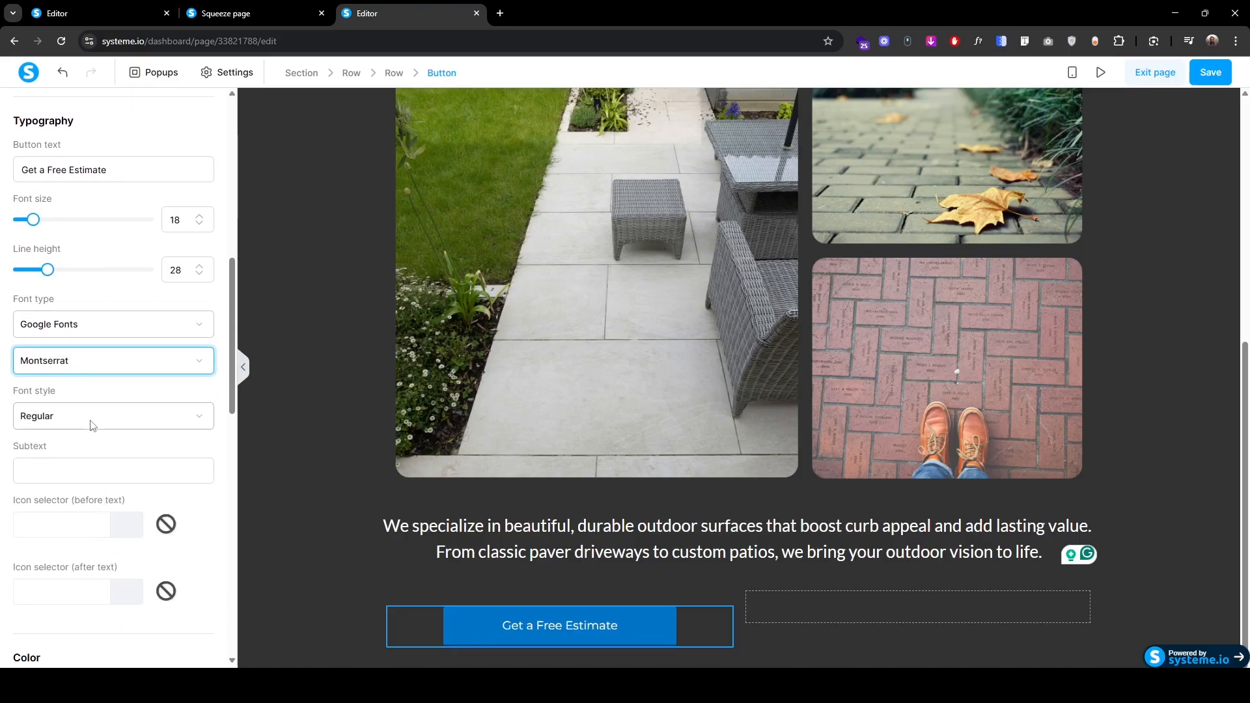
left_click(92, 421)
scroll(79, 573, "down", 1)
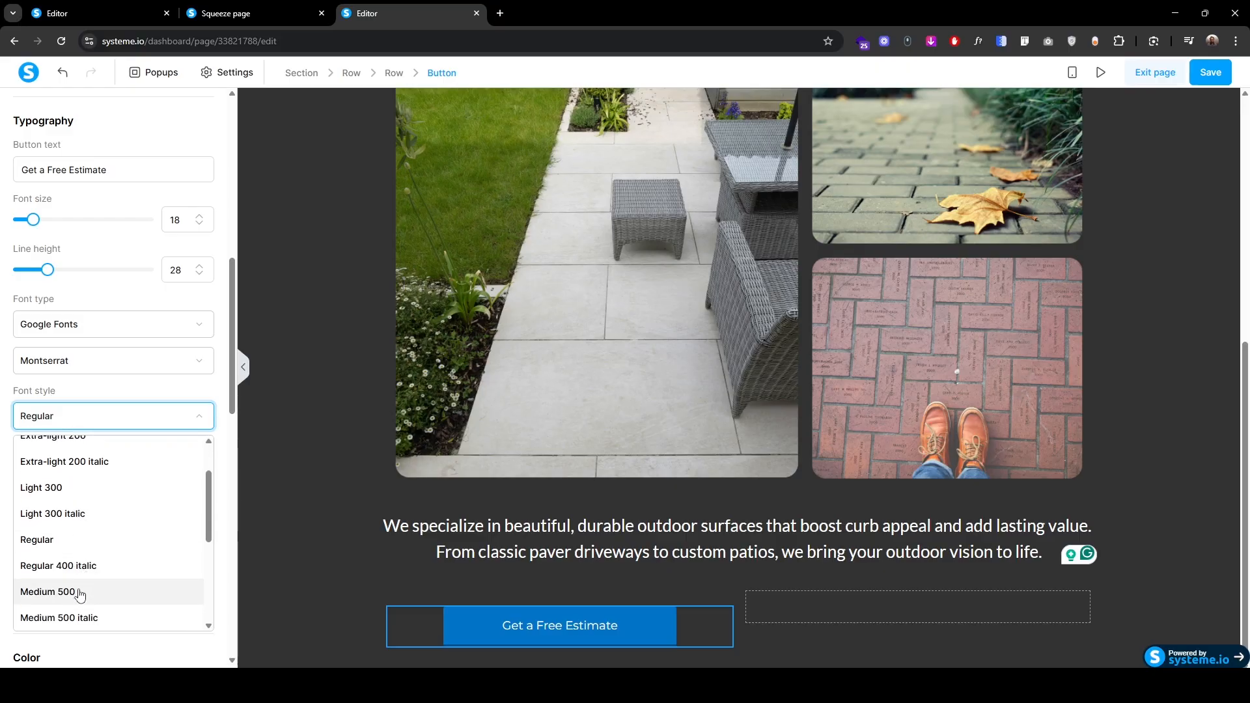
left_click(79, 593)
scroll(88, 560, "down", 3)
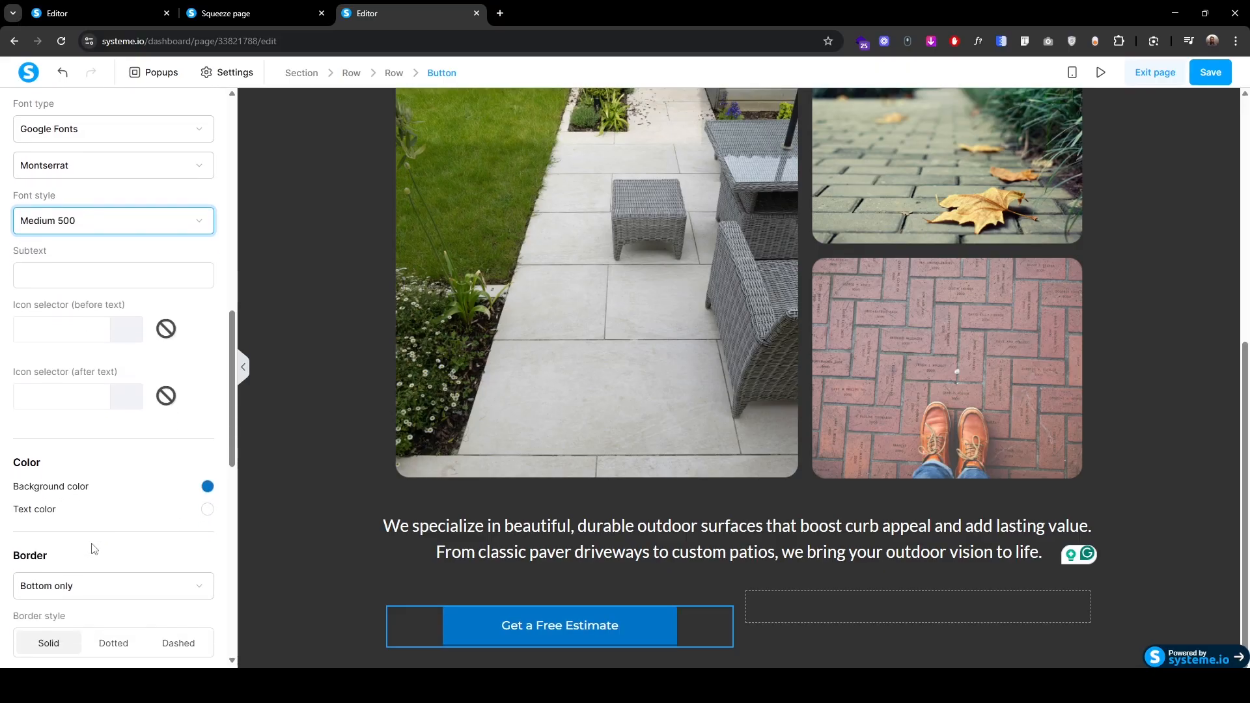
left_click(207, 487)
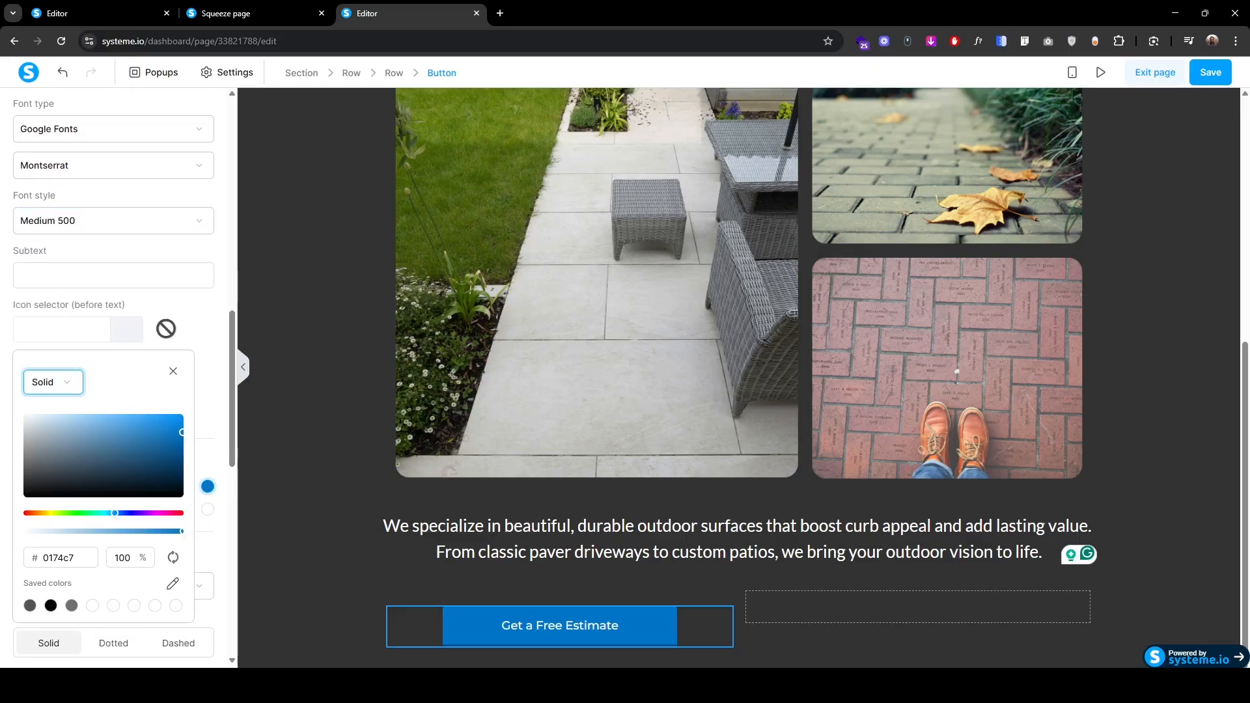
Step: Give the button a c69870 tan background and 323232 dark text colour
double_click(84, 558)
type("c69870")
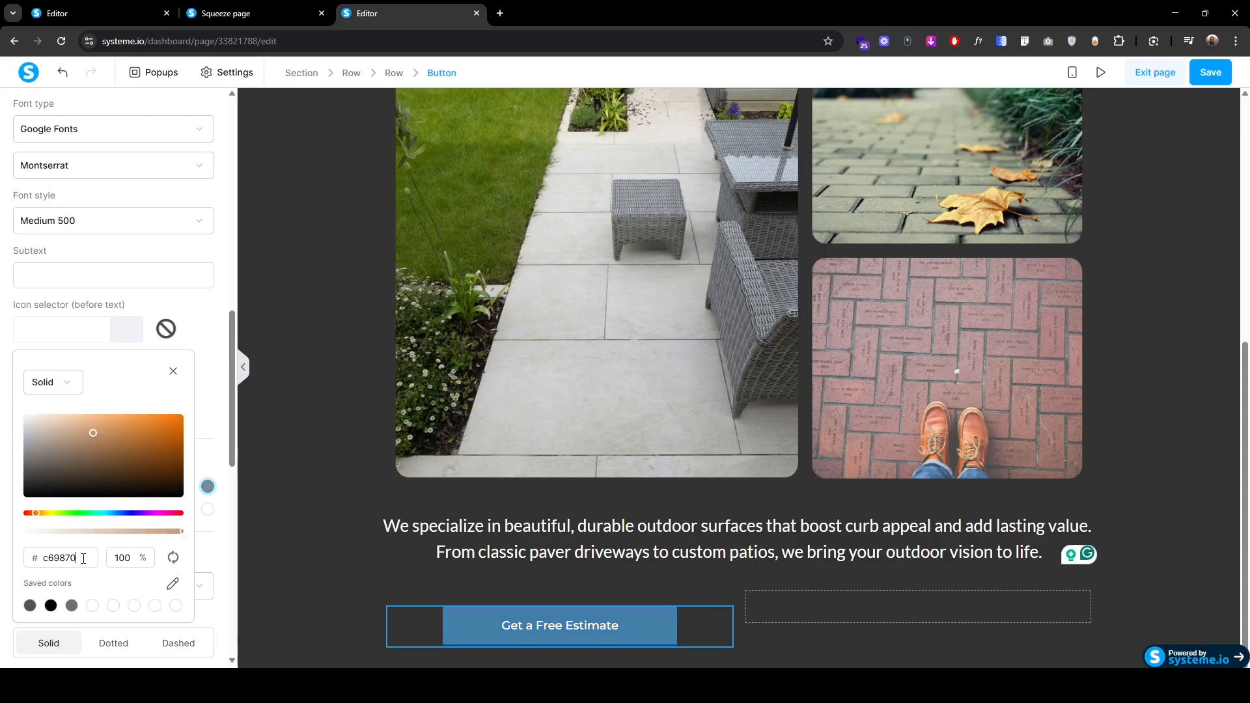
left_click(210, 518)
left_click(208, 511)
double_click(59, 571)
type("323232")
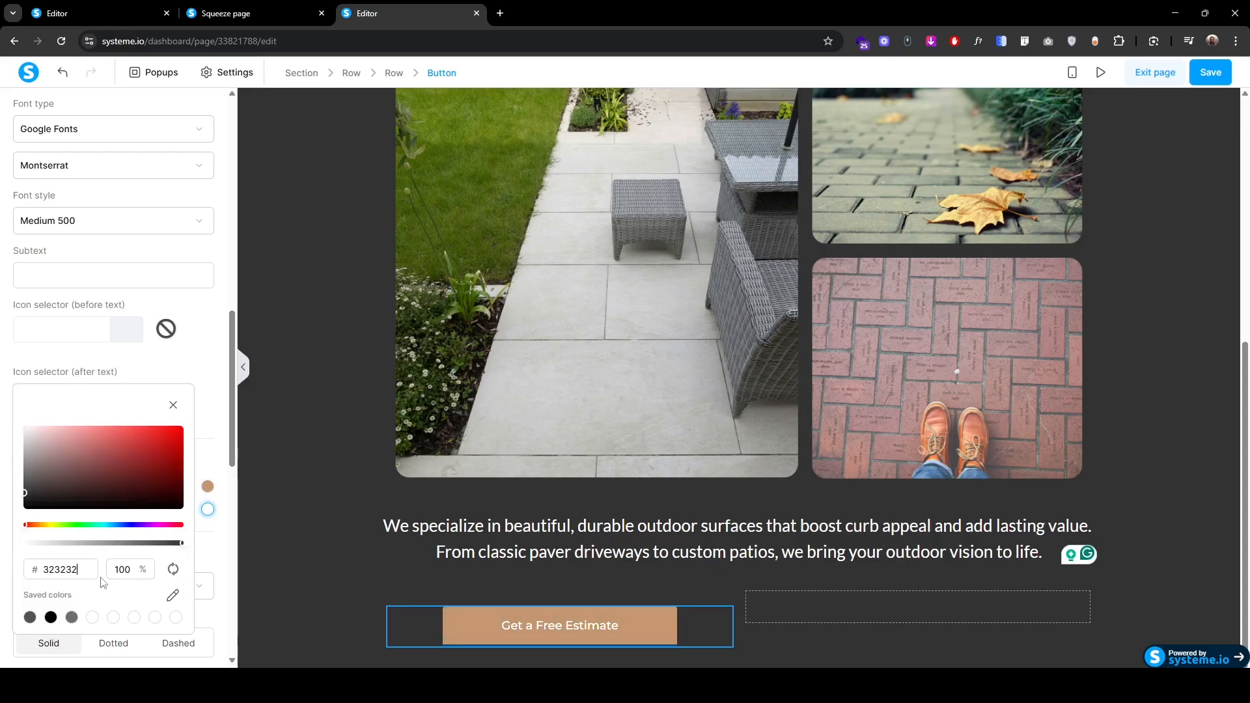
key("Escape")
Step: Remove the button border, set corner radius 10 and a cec6b2 hover background
scroll(103, 510, "down", 1)
left_click(94, 463)
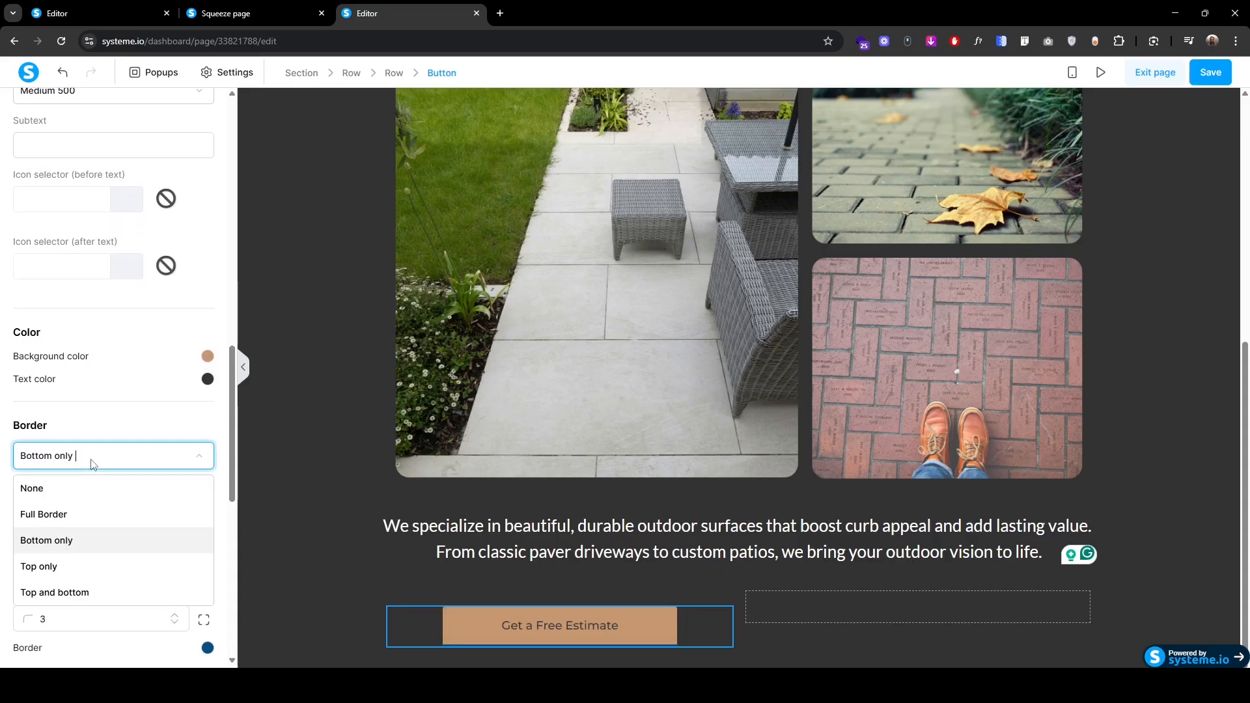
left_click(81, 488)
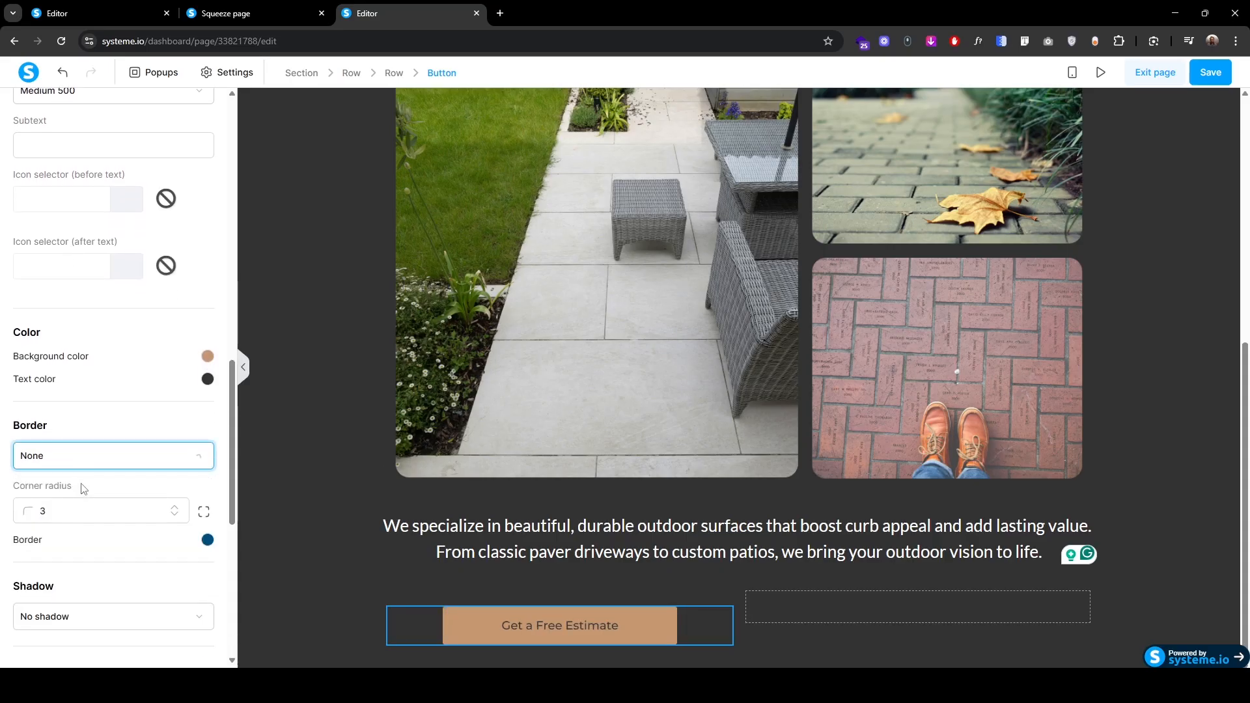
left_click(174, 507)
left_click(174, 506)
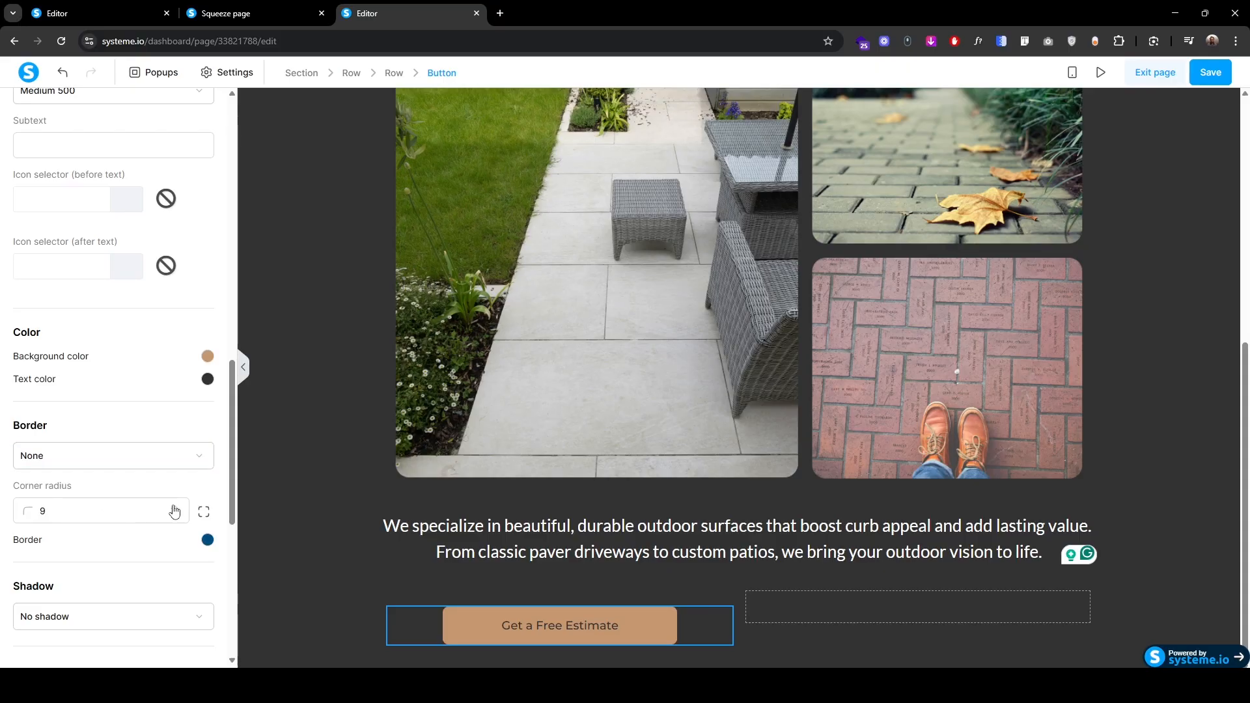
scroll(123, 558, "down", 2)
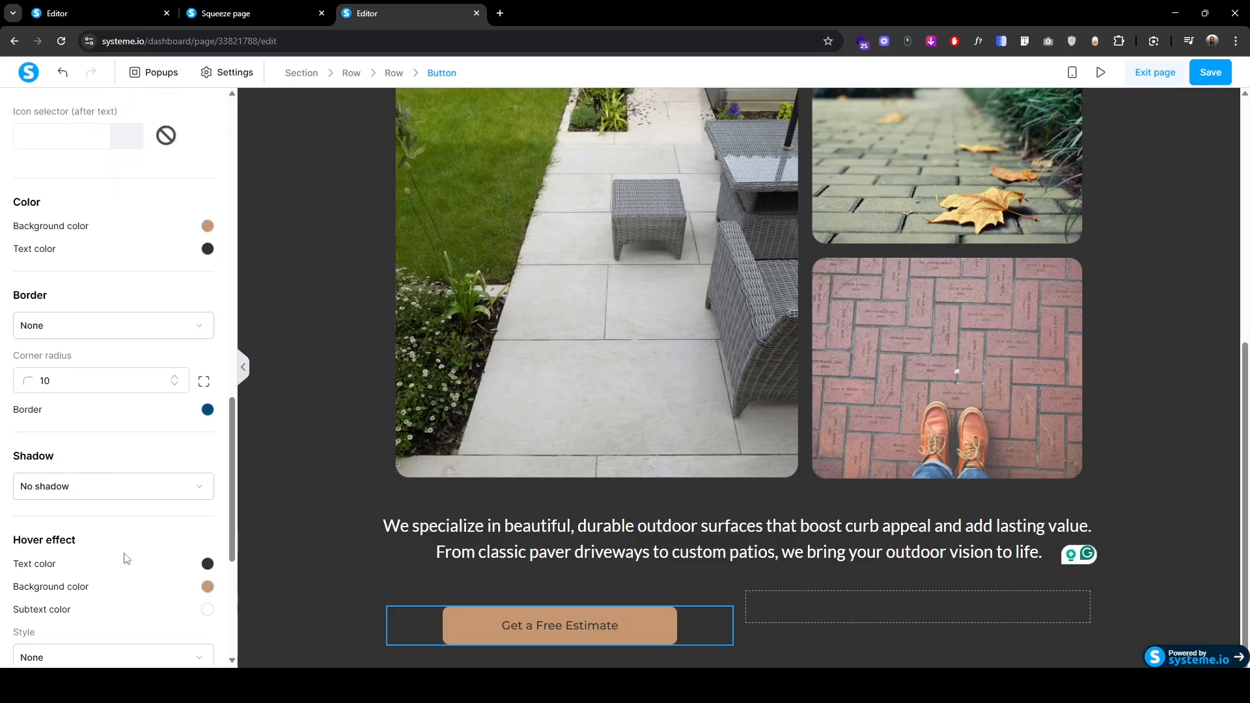
left_click(207, 587)
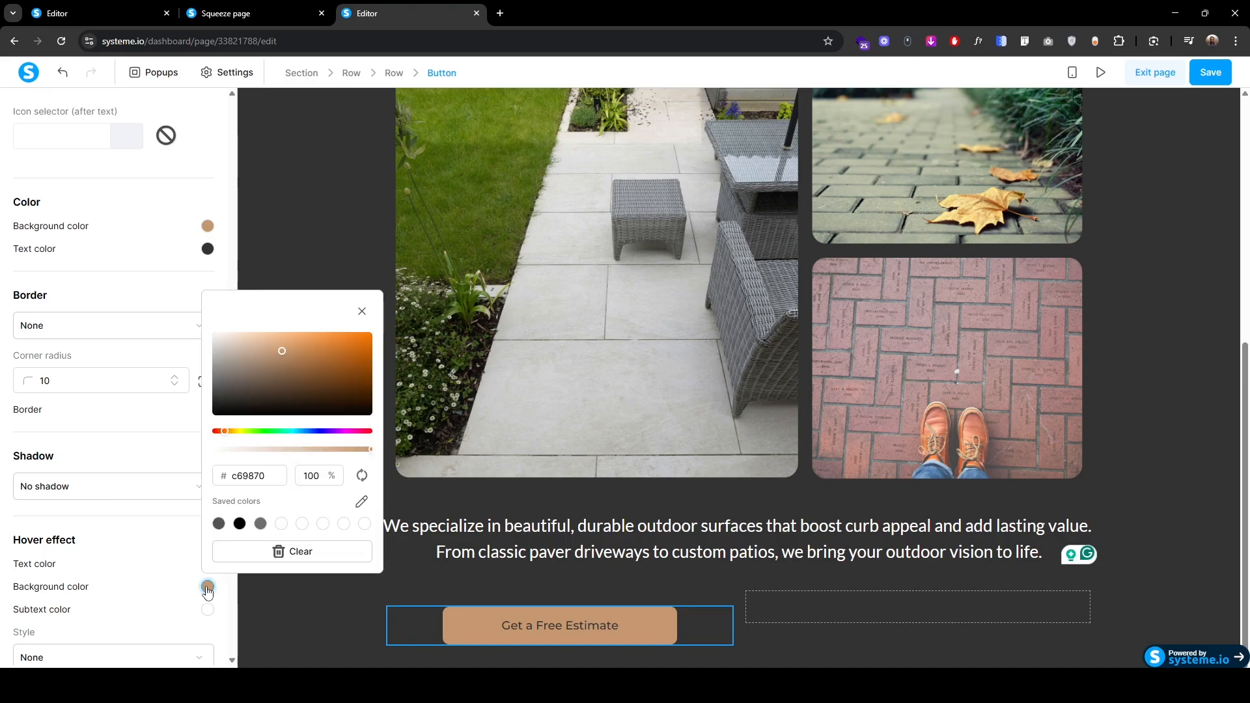
double_click(272, 475)
type("cec6b2")
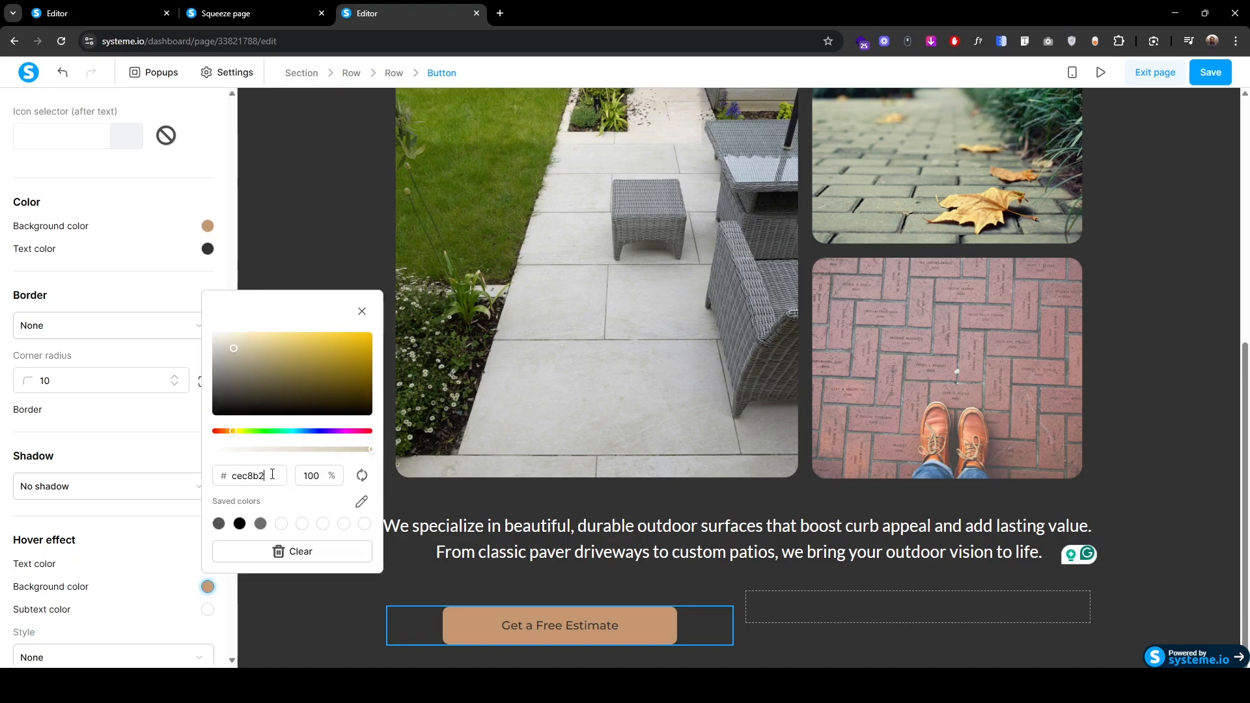
left_click(285, 597)
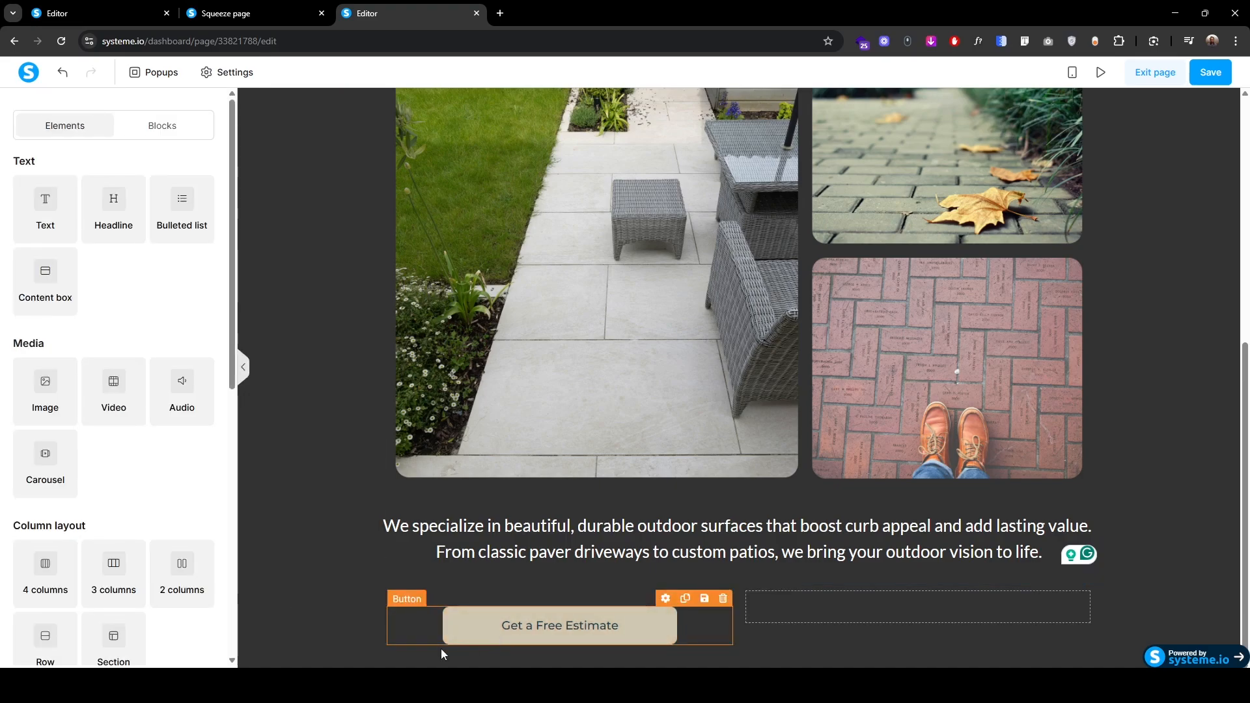
Step: Set the button's side padding to 70 and give it a Zoom hover animation
left_click(475, 643)
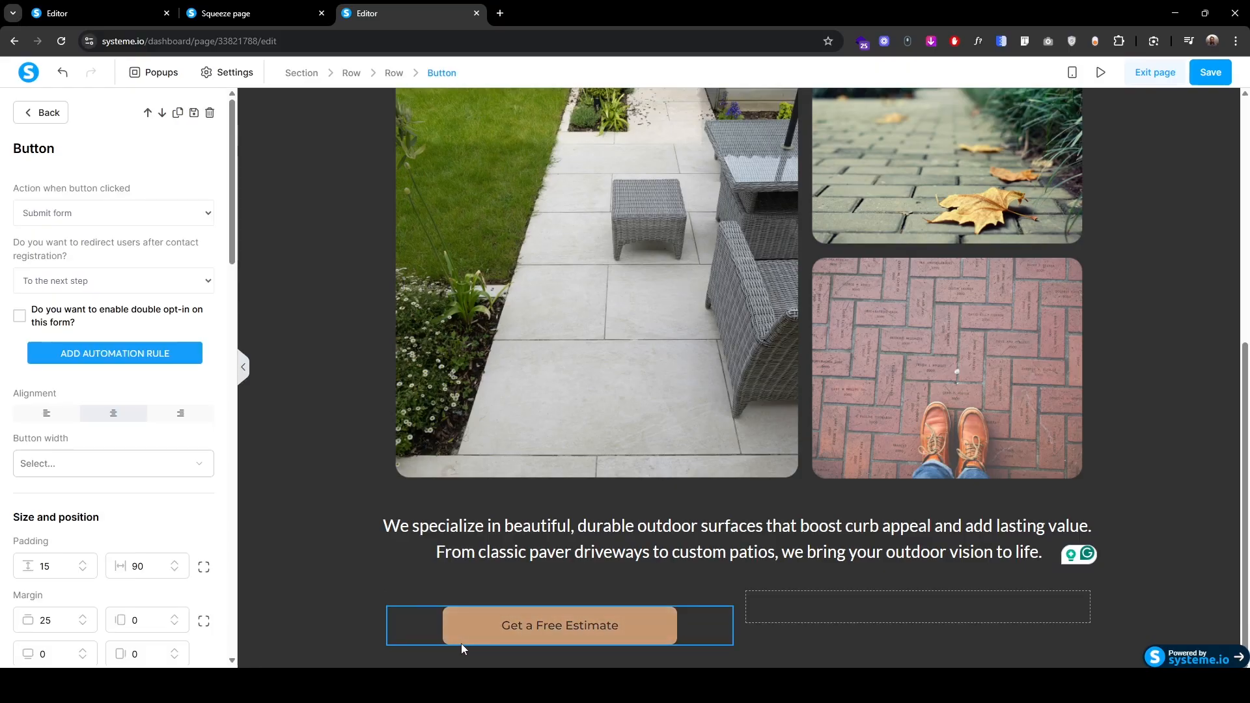
scroll(62, 558, "down", 5)
scroll(62, 558, "up", 2)
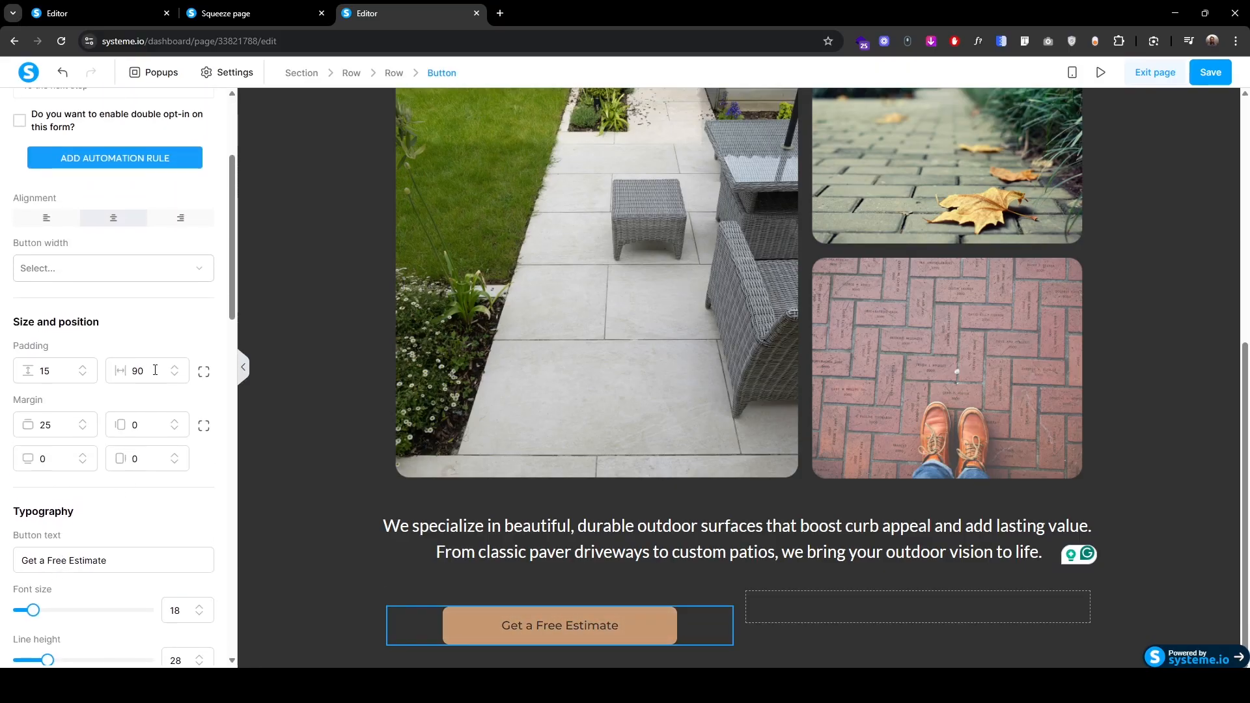
type("7")
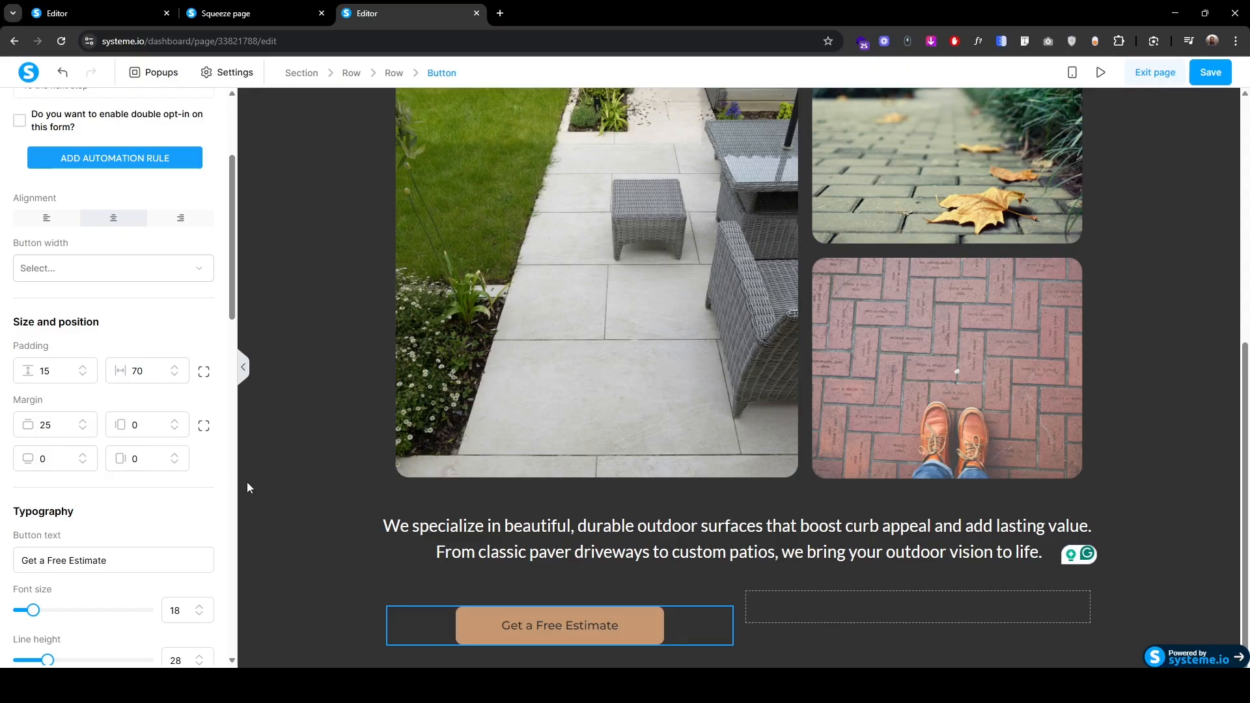
scroll(20, 579, "down", 15)
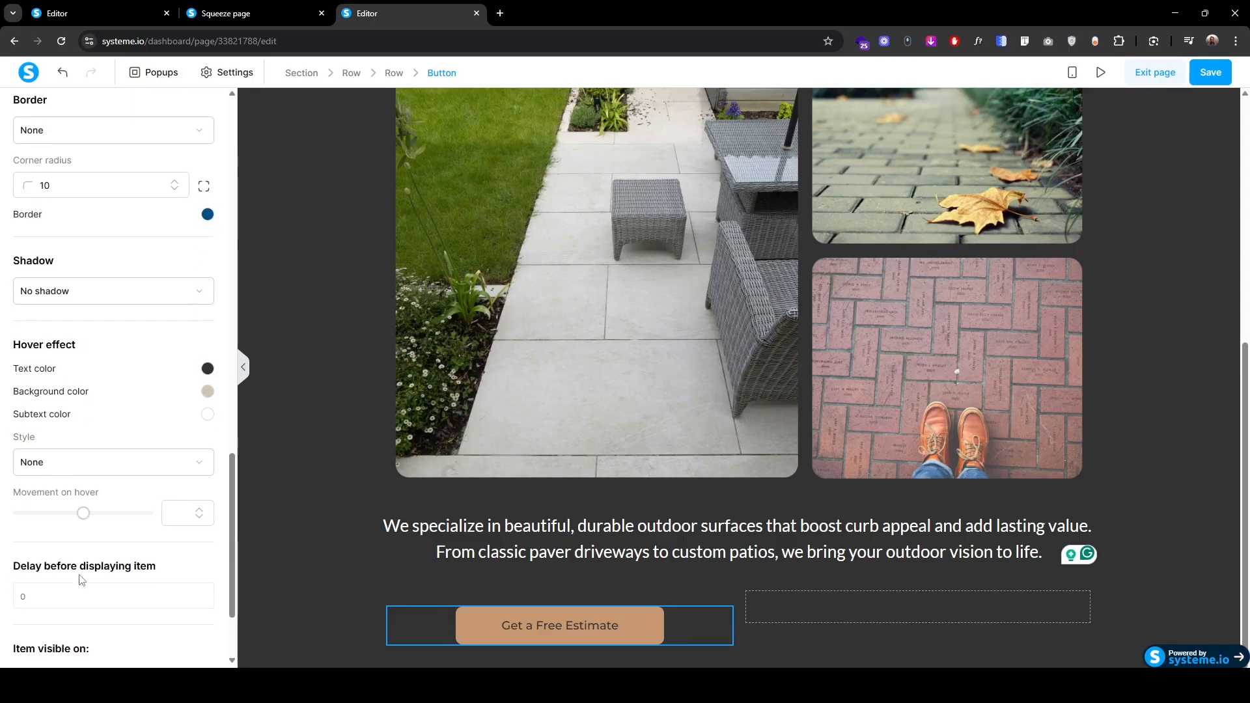
scroll(81, 580, "down", 2)
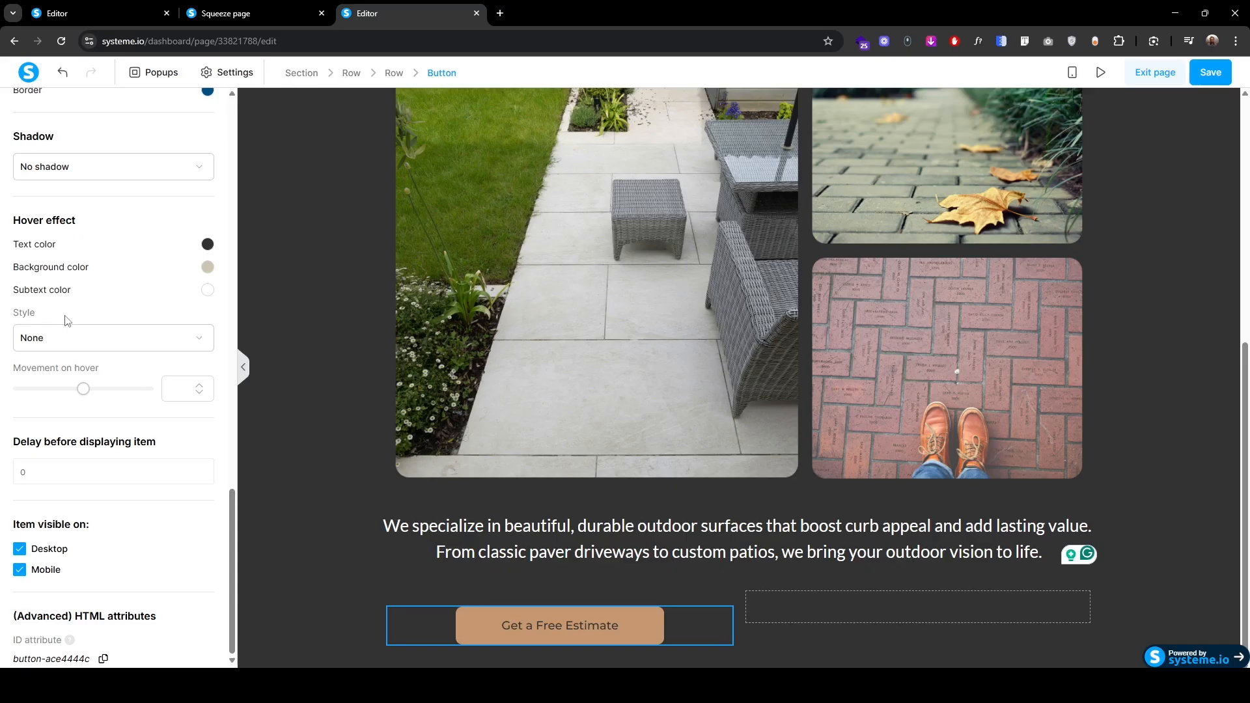
left_click(69, 338)
left_click(62, 393)
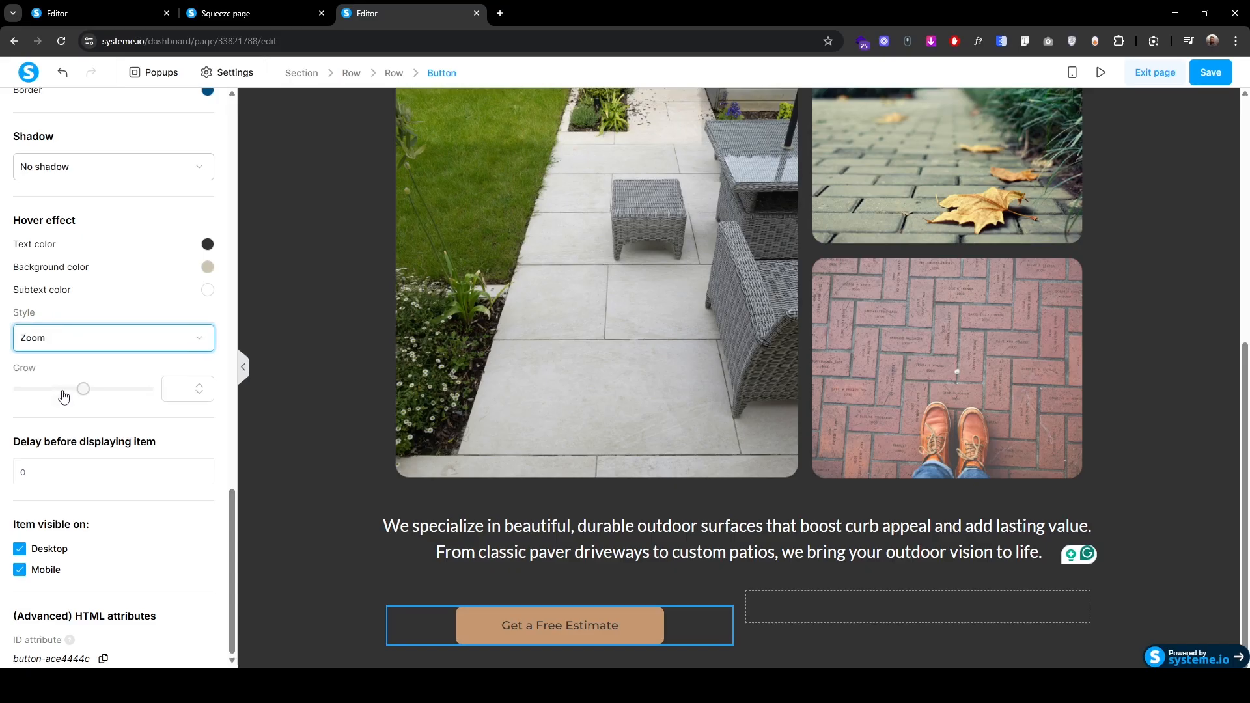
left_click(176, 386)
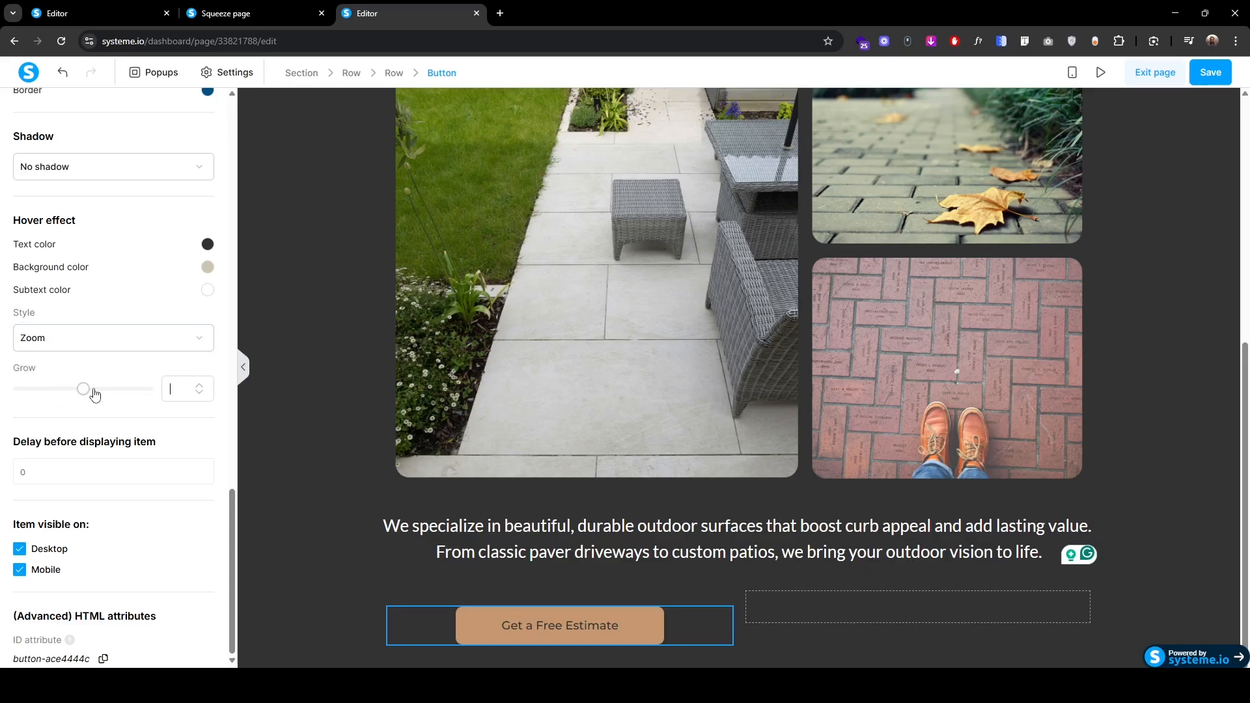
left_click_drag(83, 389, 32, 393)
left_click(334, 560)
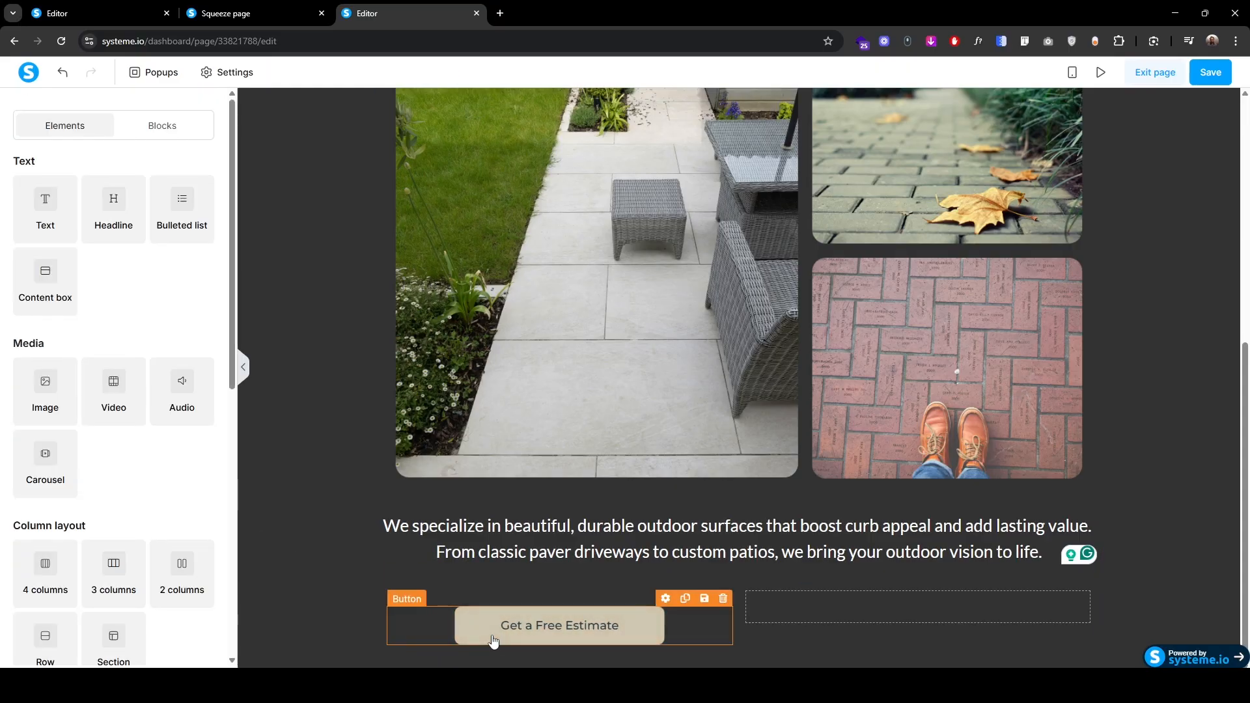
Step: Change the Get a Free Estimate button's top margin from 25 to 0
left_click(493, 636)
left_click(357, 611)
left_click(522, 630)
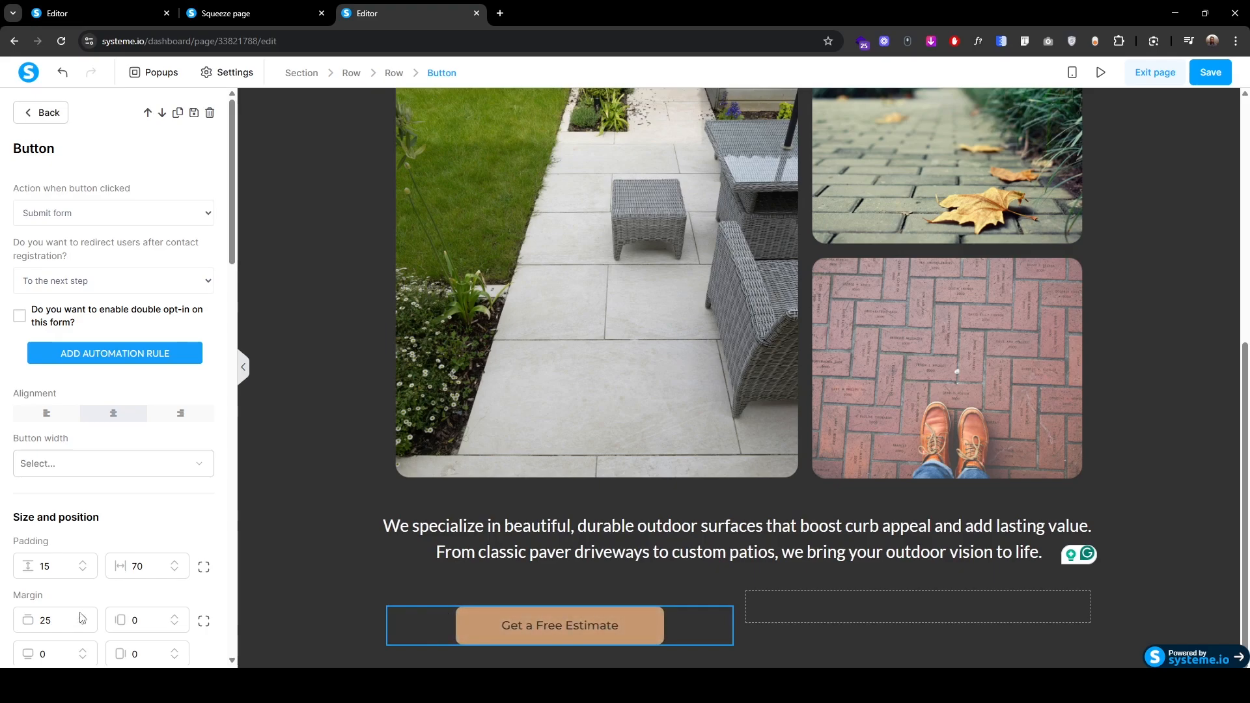
left_click_drag(61, 617, 32, 619)
type("0")
left_click(319, 602)
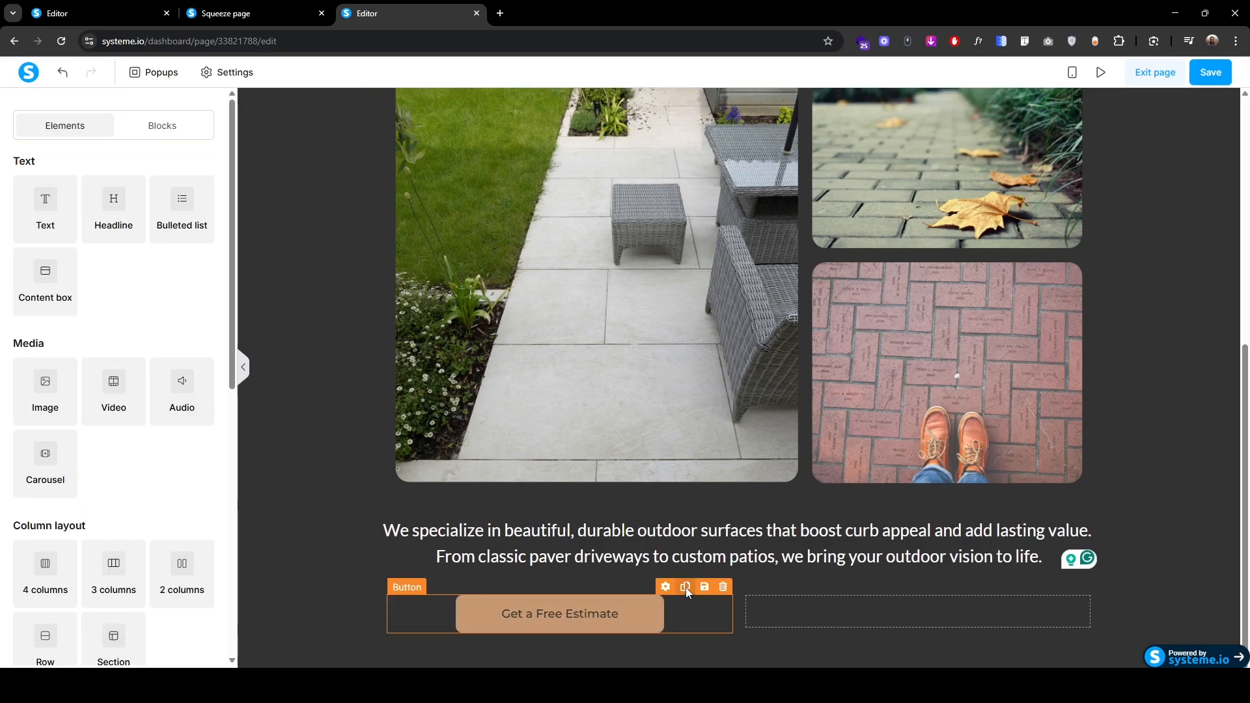
Step: Duplicate the button into the right column and relabel the copy 'See Project Gallery'
left_click(686, 587)
left_click_drag(555, 631, 802, 600)
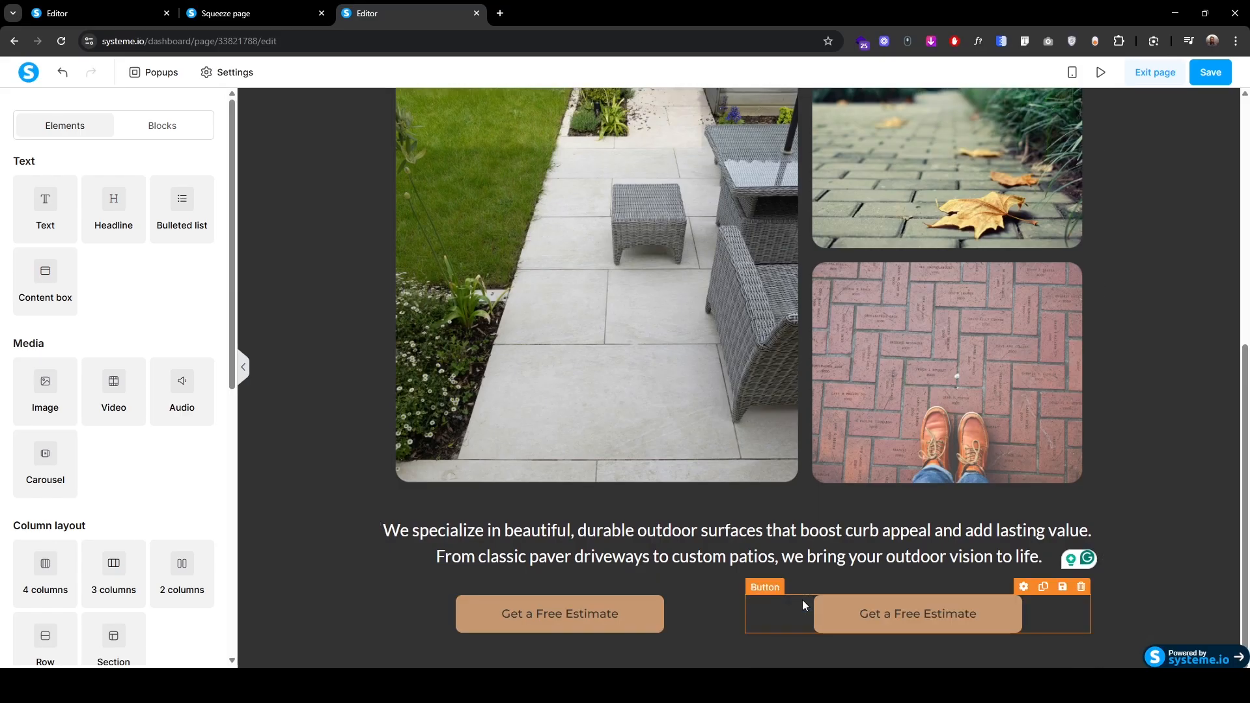
scroll(93, 547, "down", 1)
triple_click(134, 459)
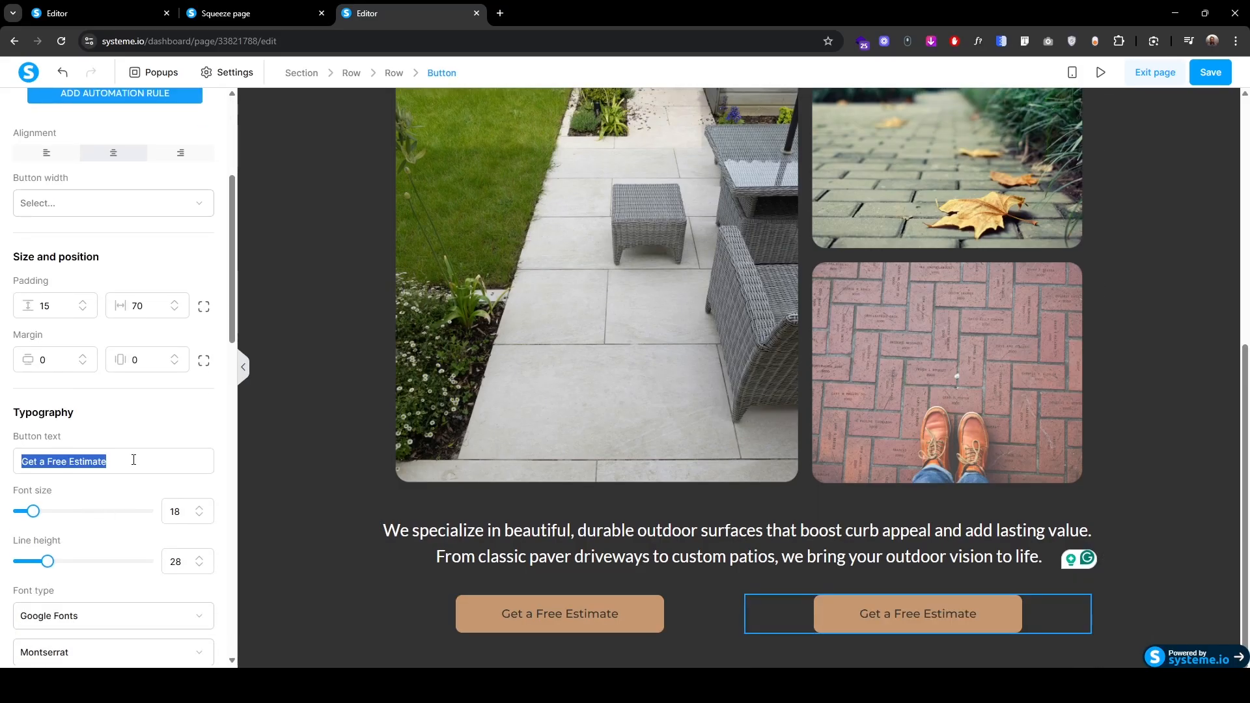
type("See Project Gallery")
scroll(141, 465, "down", 7)
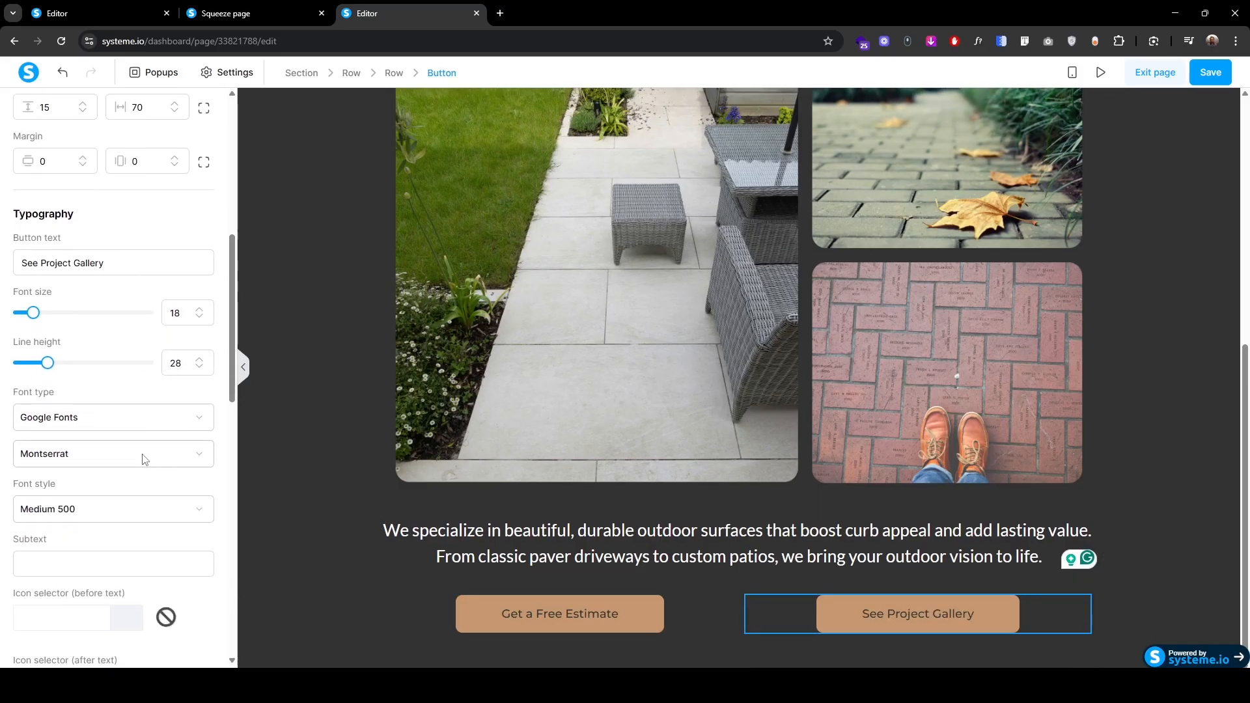
Step: Make the gallery button's background transparent and its text tan c69870
left_click(207, 519)
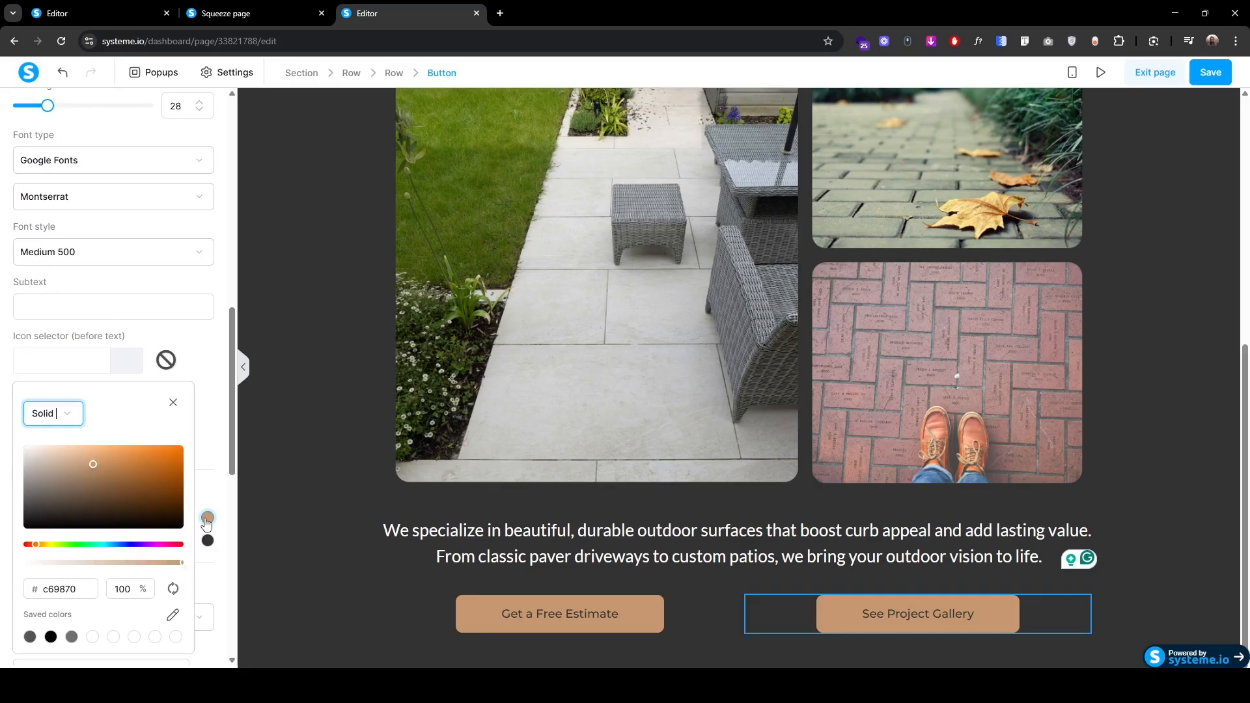
left_click(126, 590)
key("Return")
left_click(207, 544)
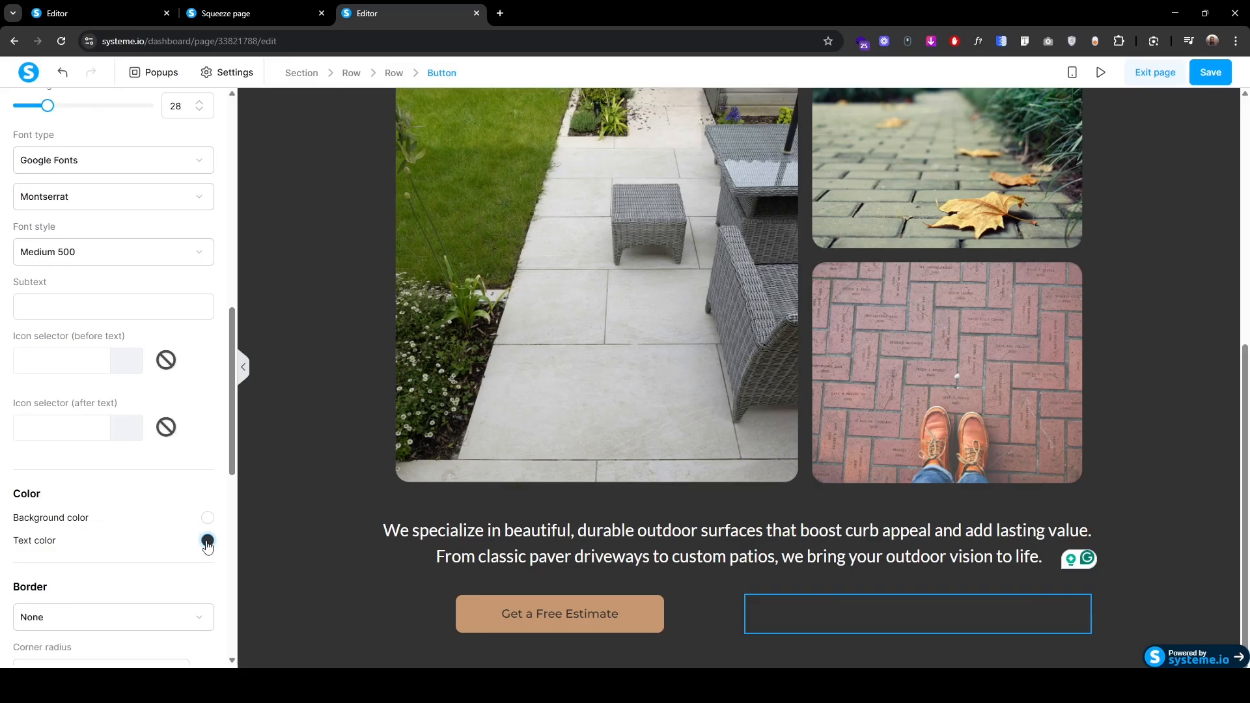
double_click(86, 595)
type("c69870")
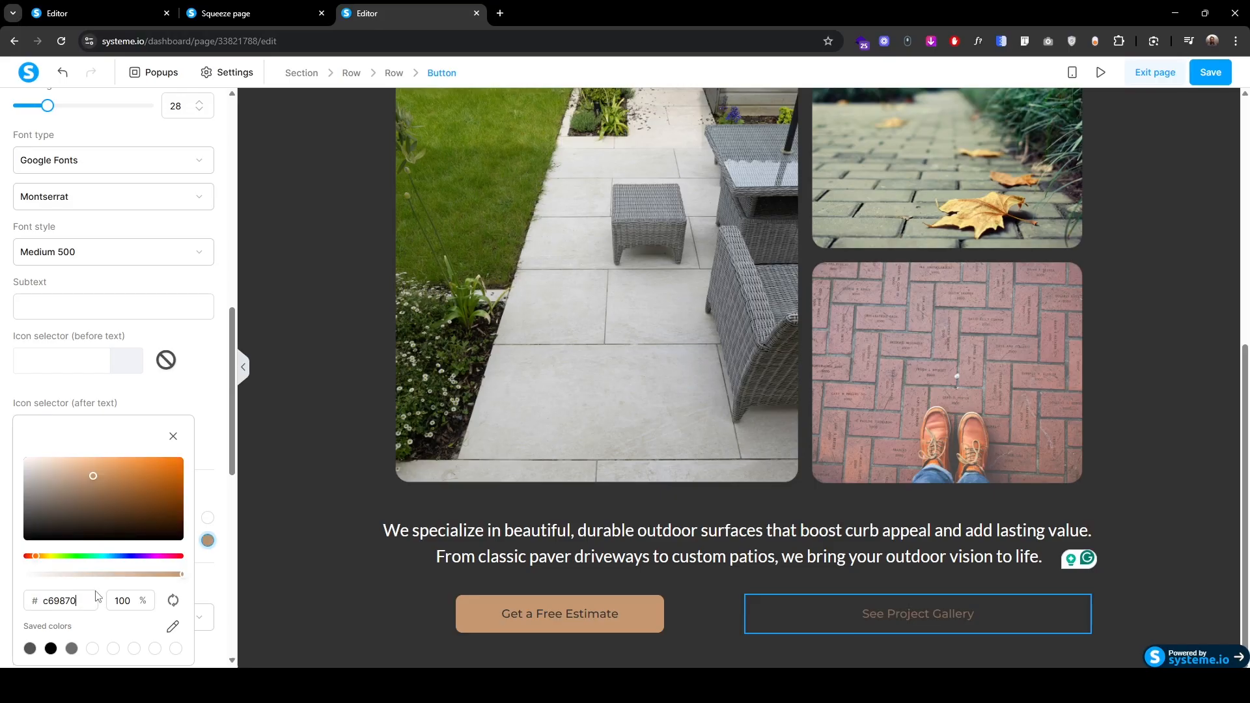
key("Return")
Step: Give the gallery button a full 1px border in tan c69870
scroll(52, 507, "down", 2)
left_click(47, 495)
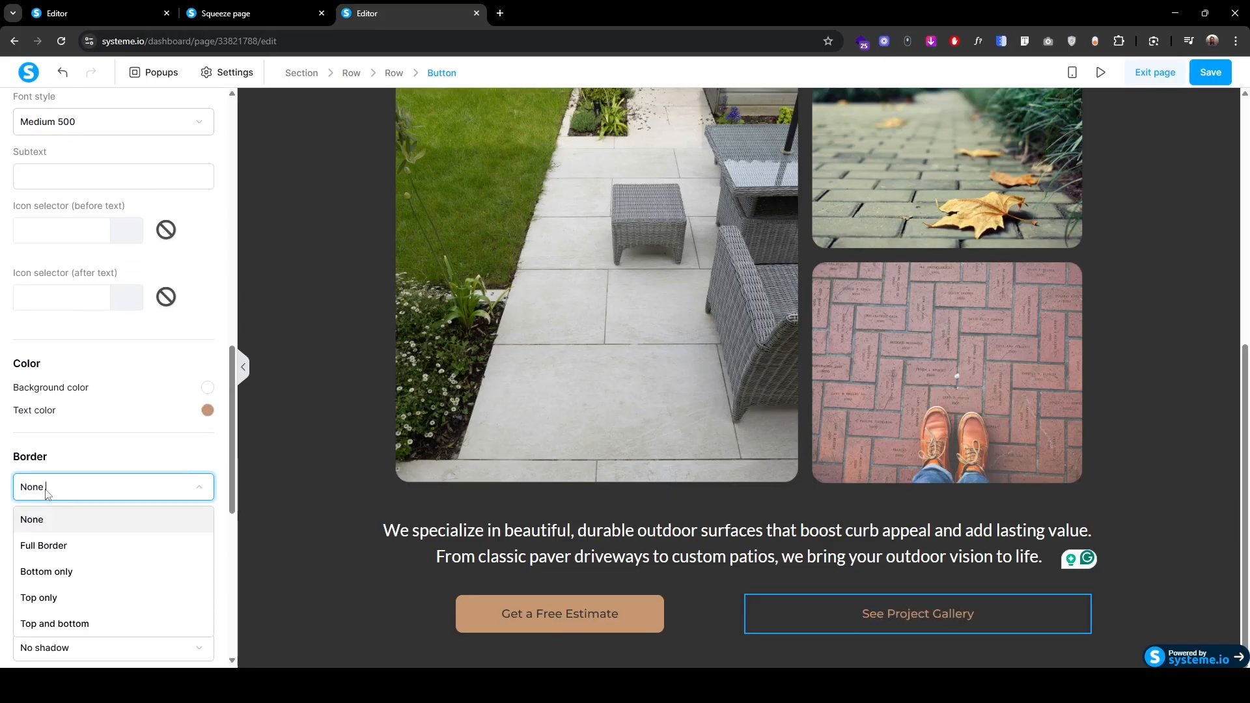
left_click(46, 545)
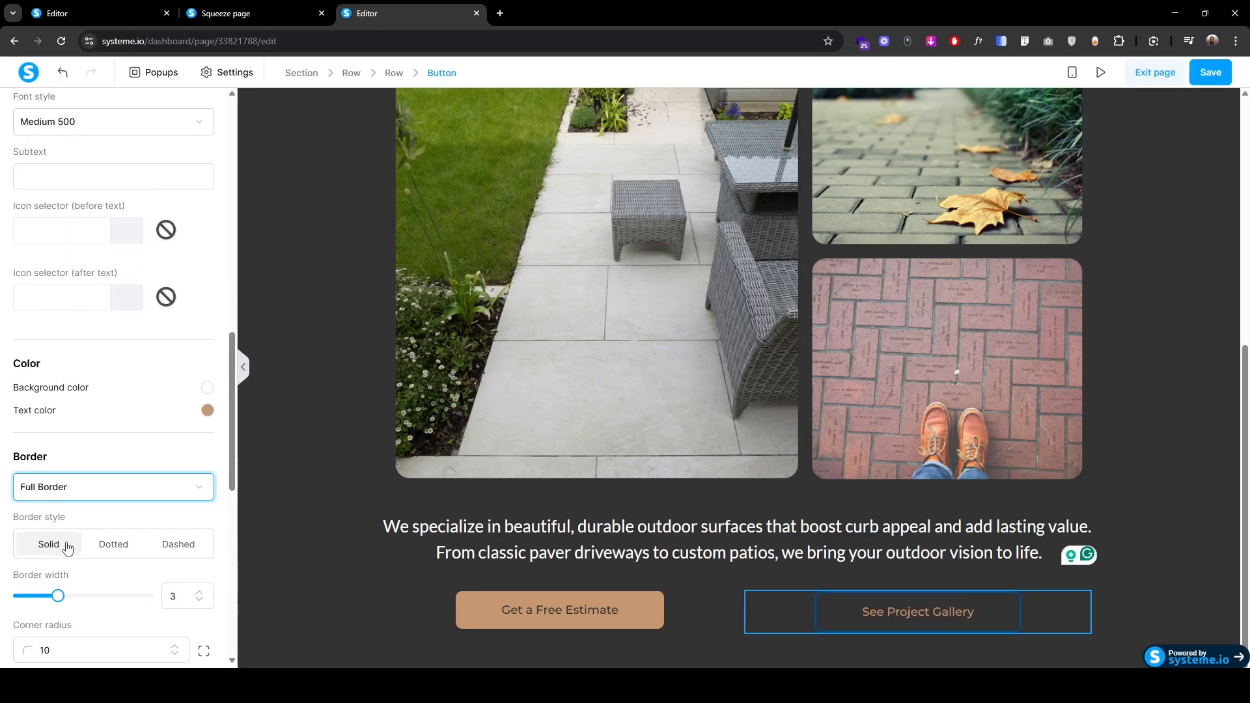
left_click_drag(56, 598, 31, 598)
scroll(23, 620, "down", 2)
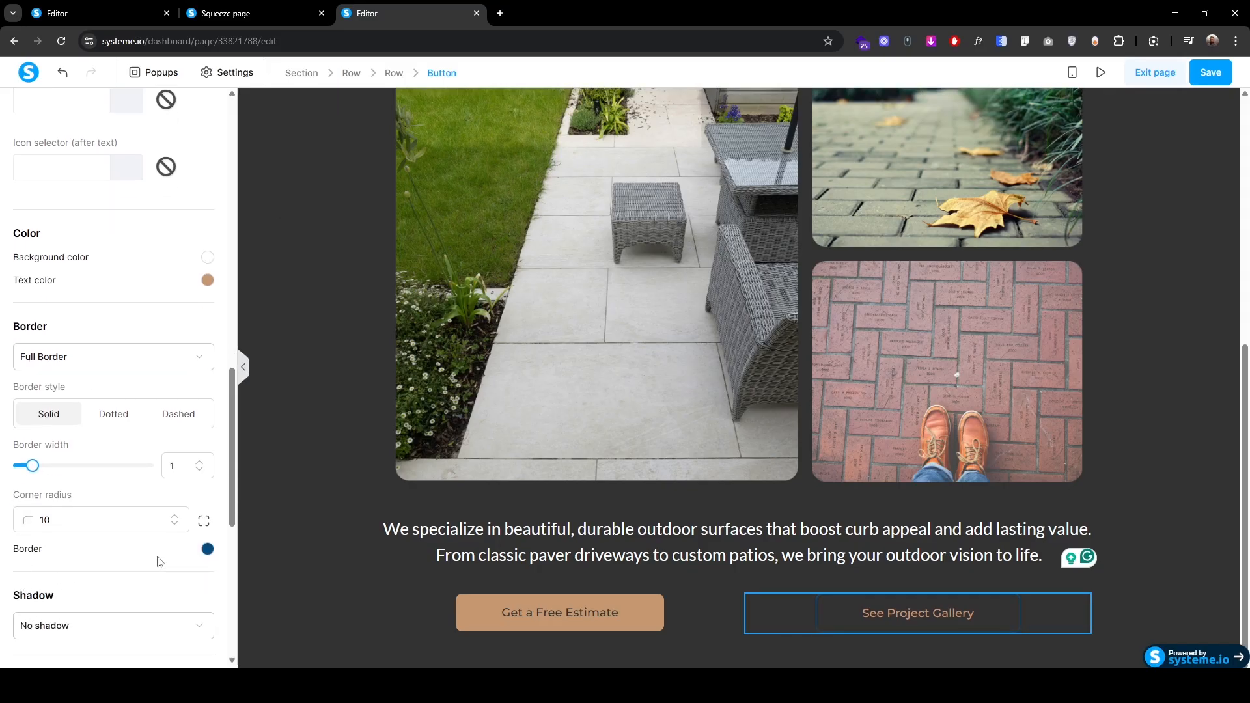
left_click(206, 548)
type("c69870")
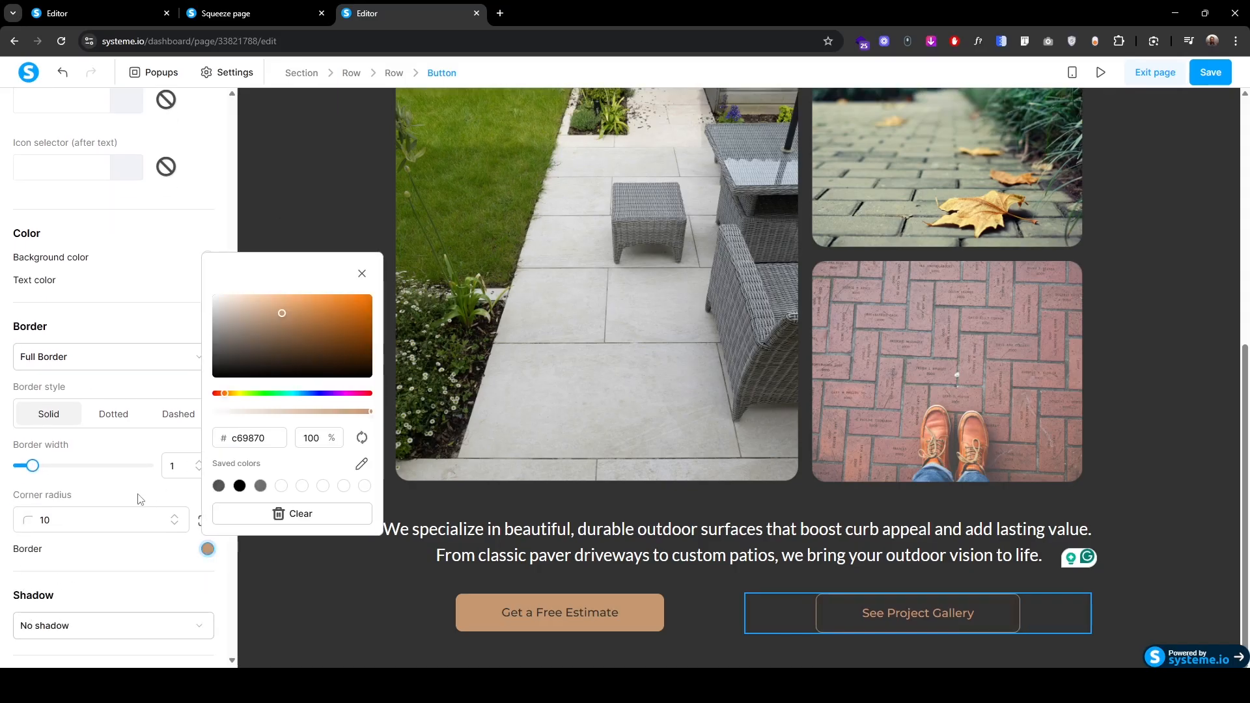
Step: Set the gallery button's hover background opacity to 0
scroll(139, 499, "down", 3)
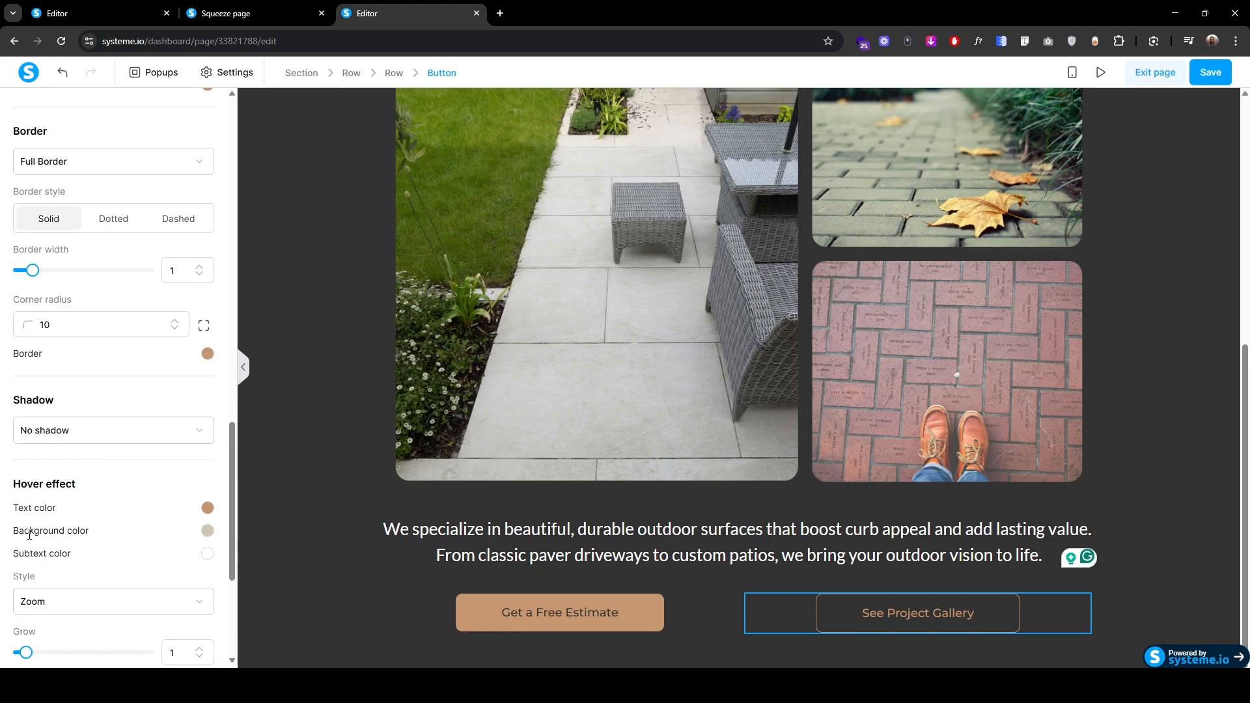
left_click(207, 530)
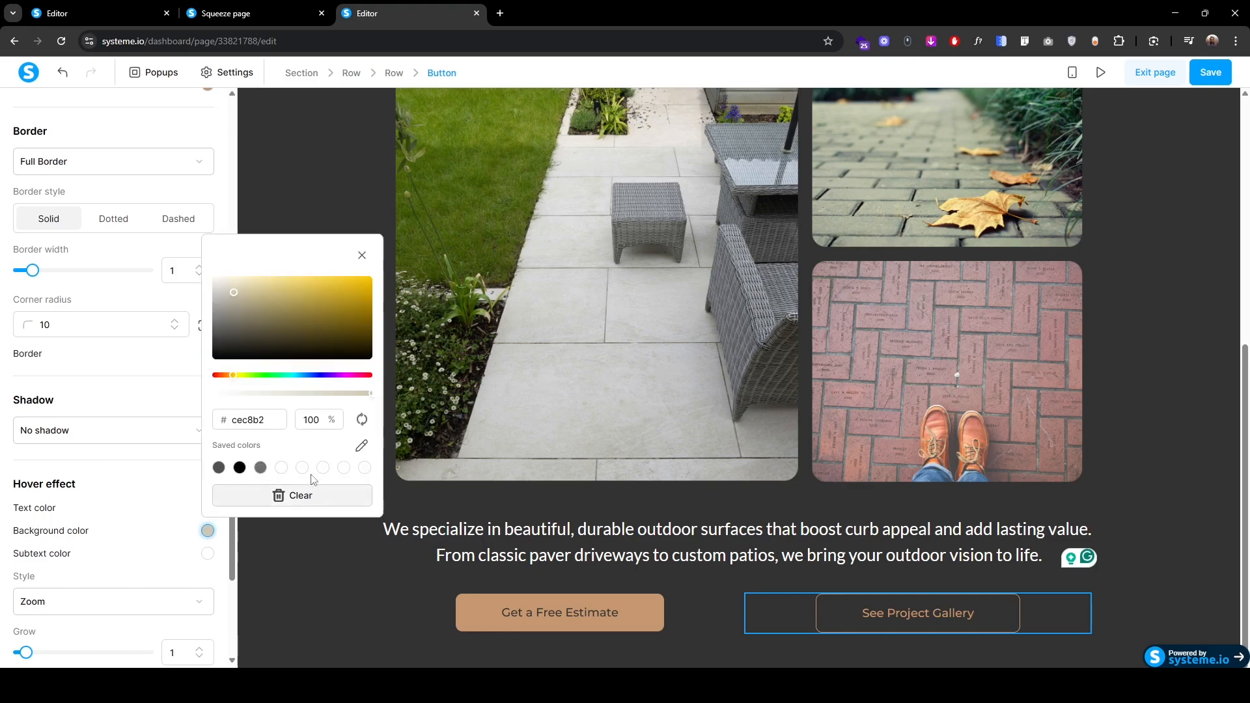
double_click(313, 426)
type("0")
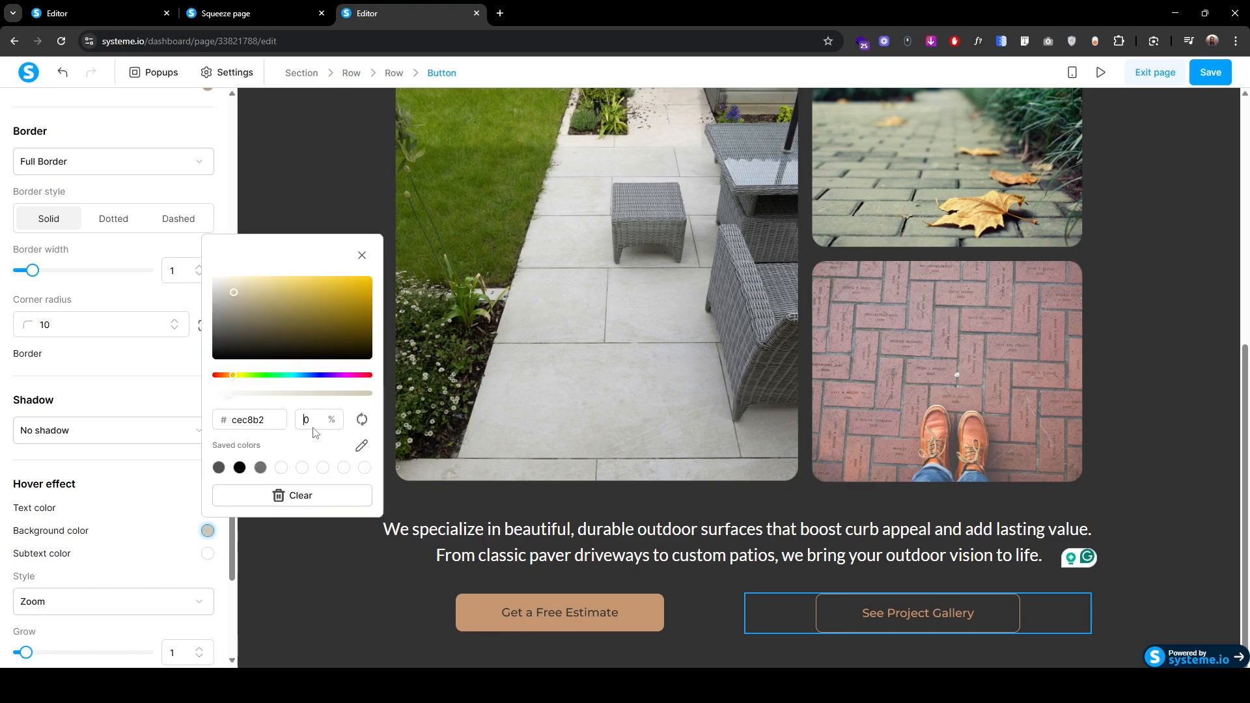
left_click(324, 562)
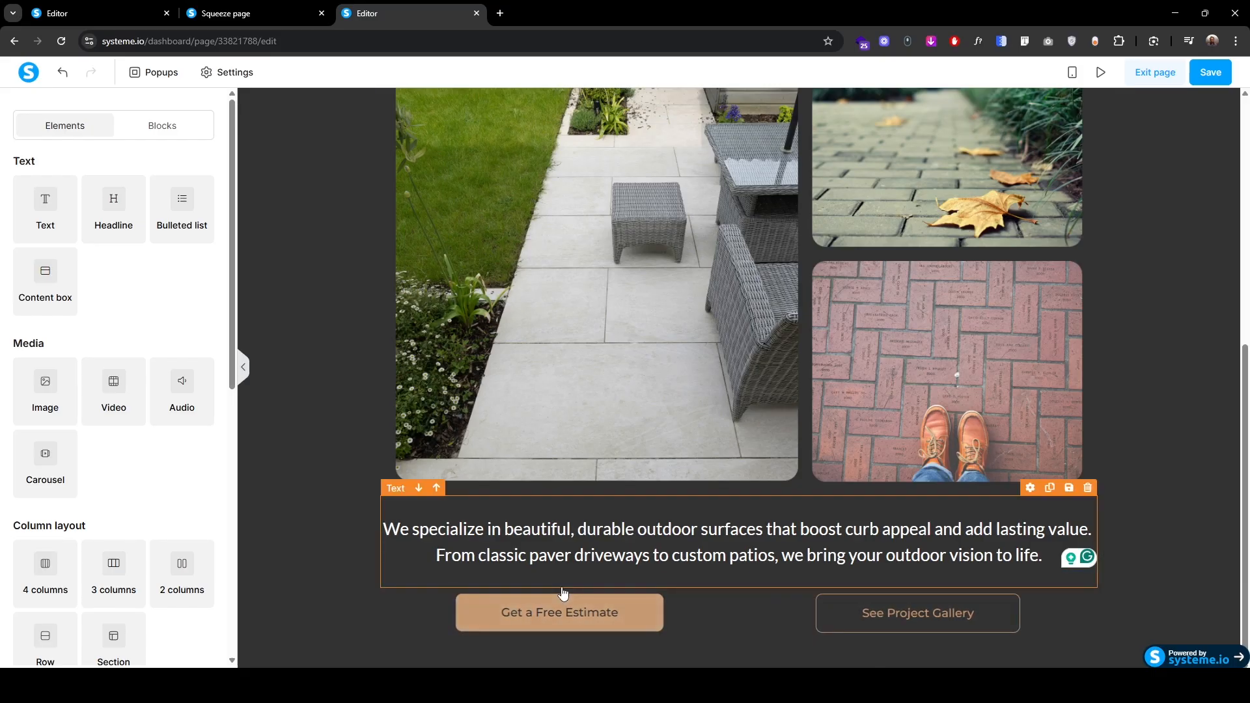
Step: Right-align Get a Free Estimate and left-align See Project Gallery so they meet centrally
left_click(630, 615)
left_click(181, 412)
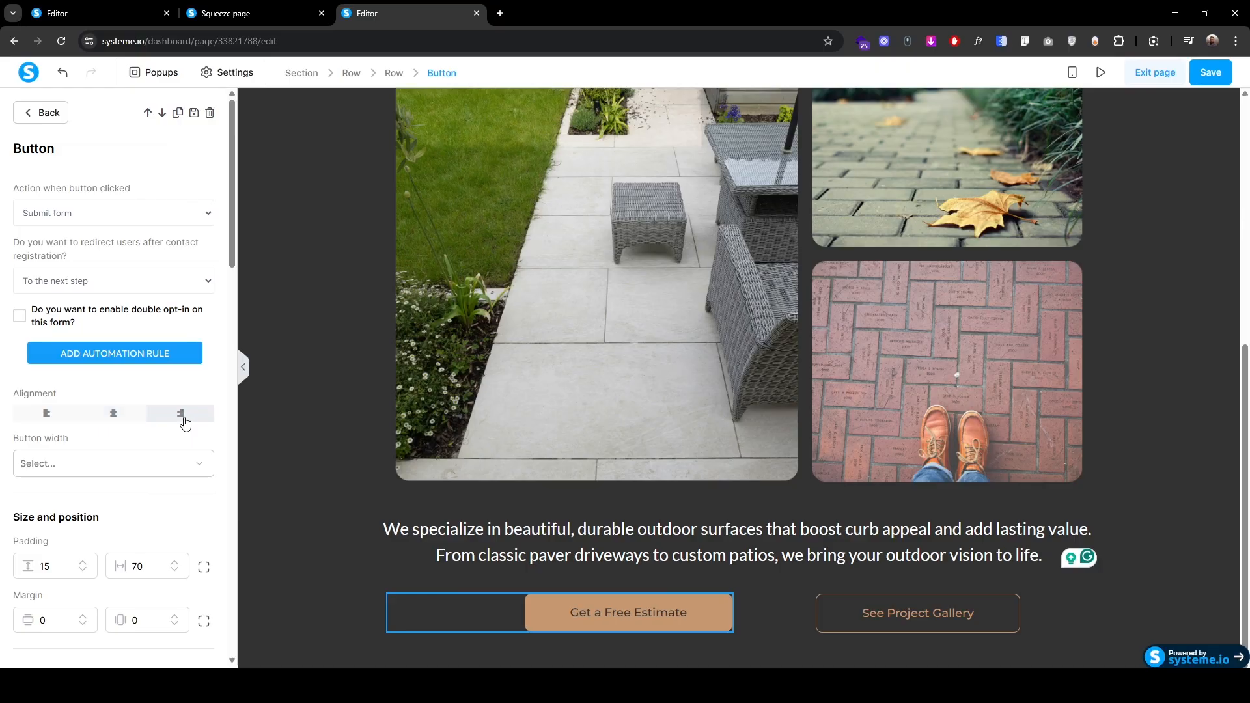
left_click(850, 617)
left_click(46, 414)
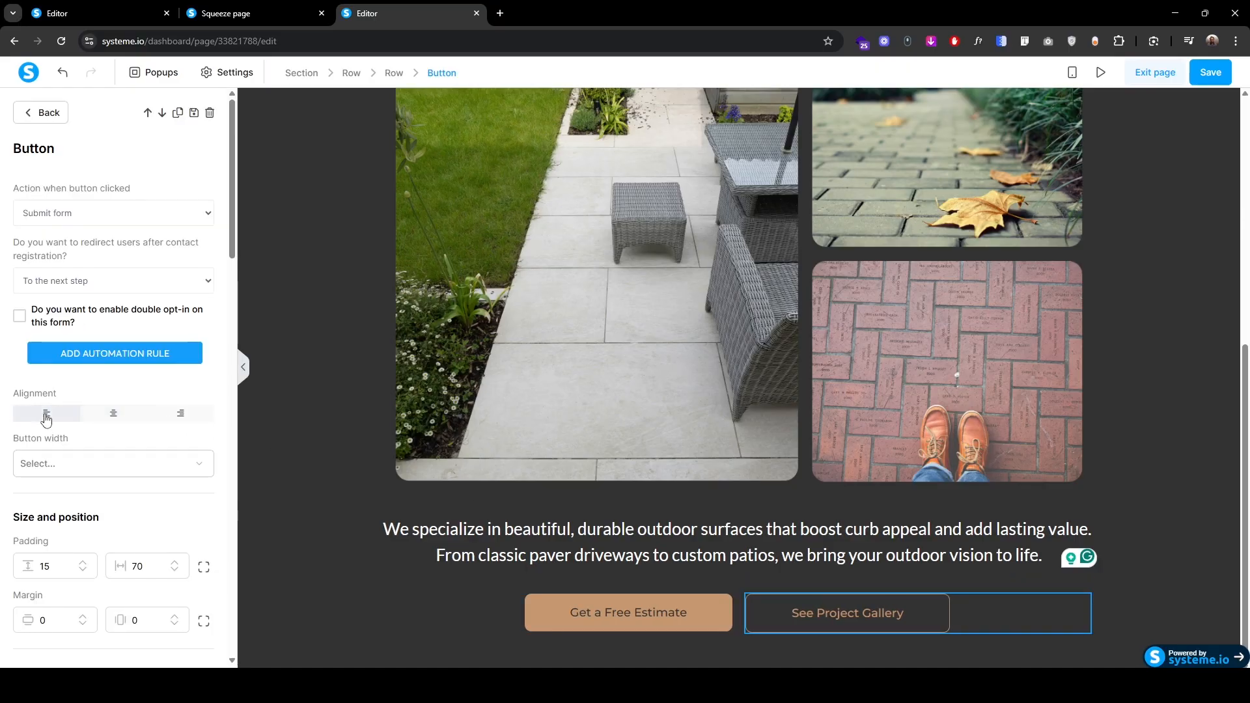
left_click(384, 577)
scroll(400, 610, "up", 2)
scroll(399, 608, "up", 2)
scroll(541, 571, "down", 4)
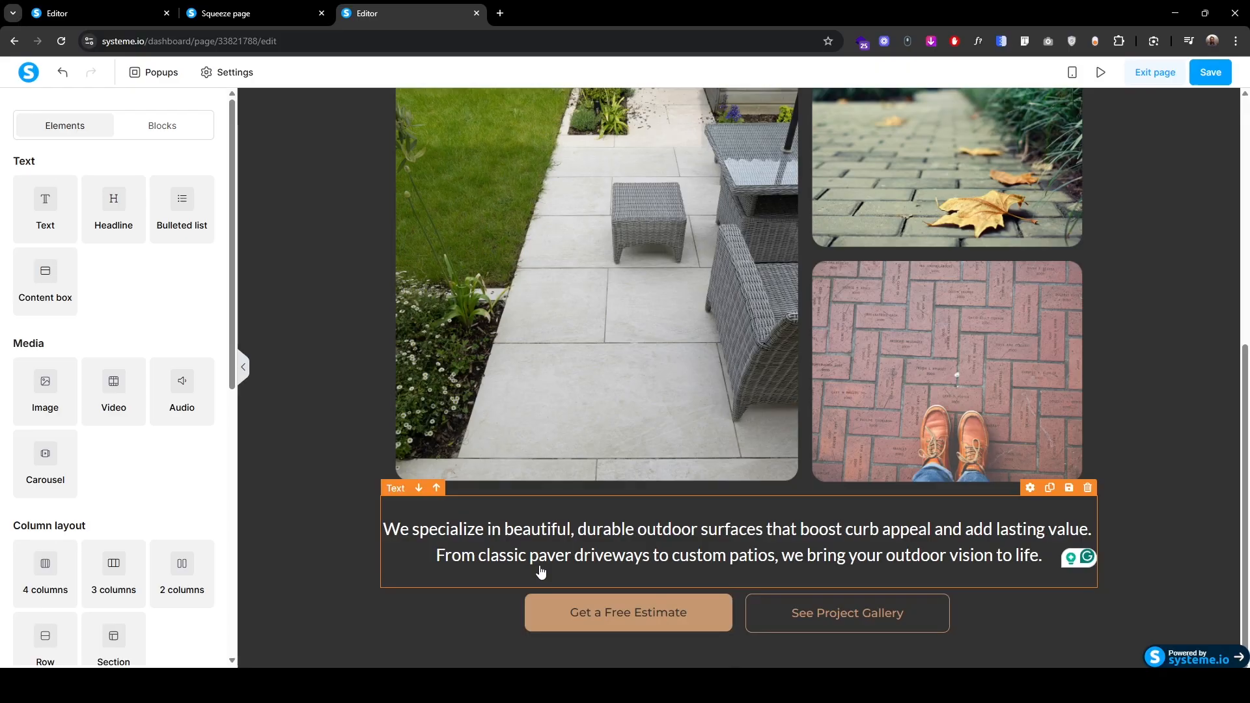
left_click(567, 607)
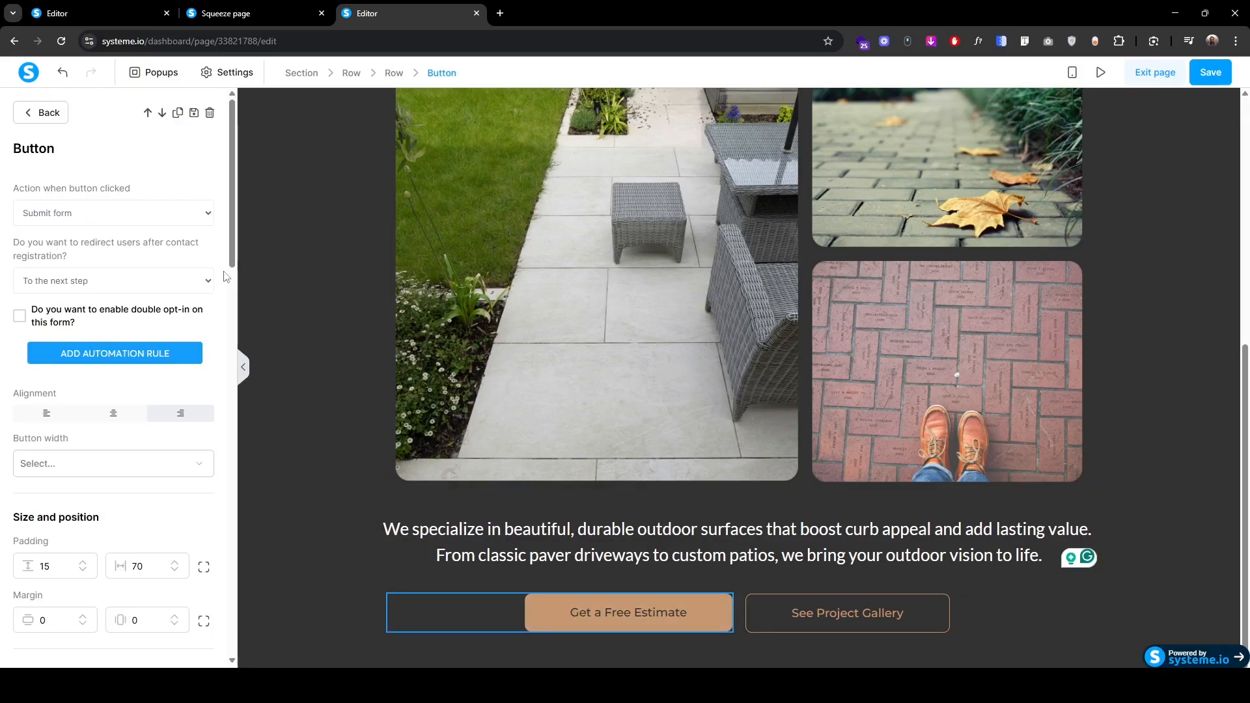
left_click(89, 217)
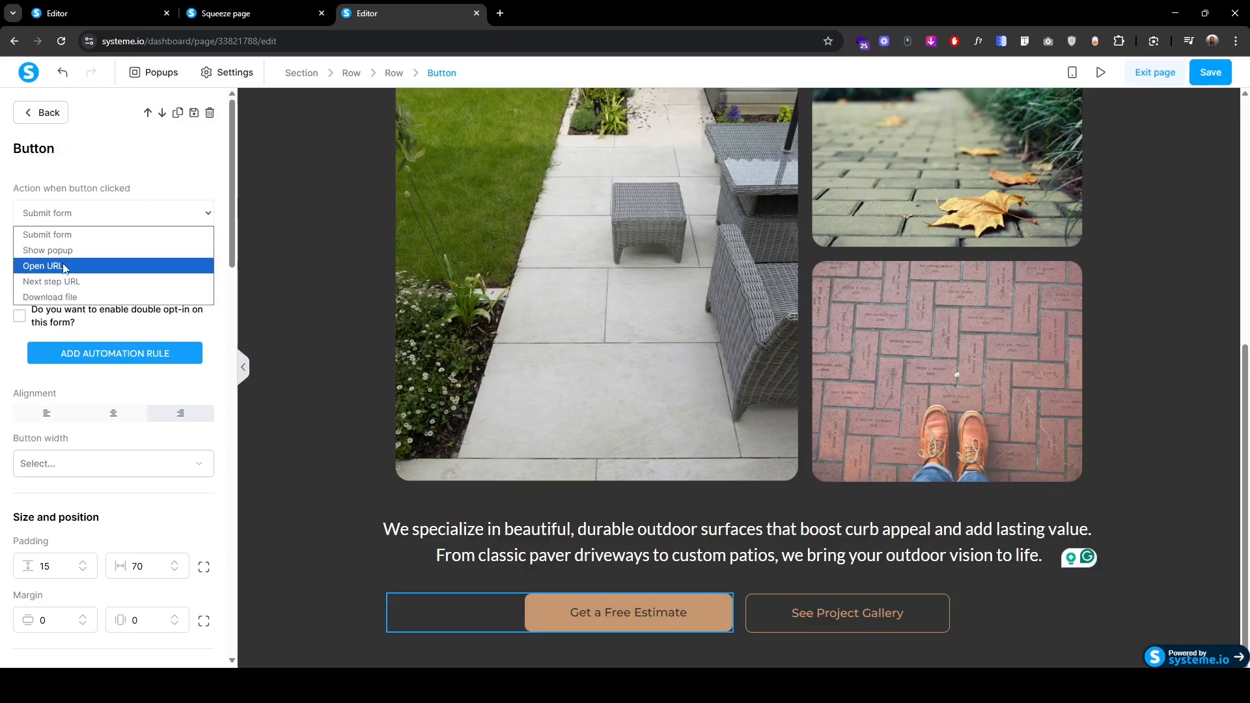
left_click(65, 267)
key("ctrl+t")
type("calen")
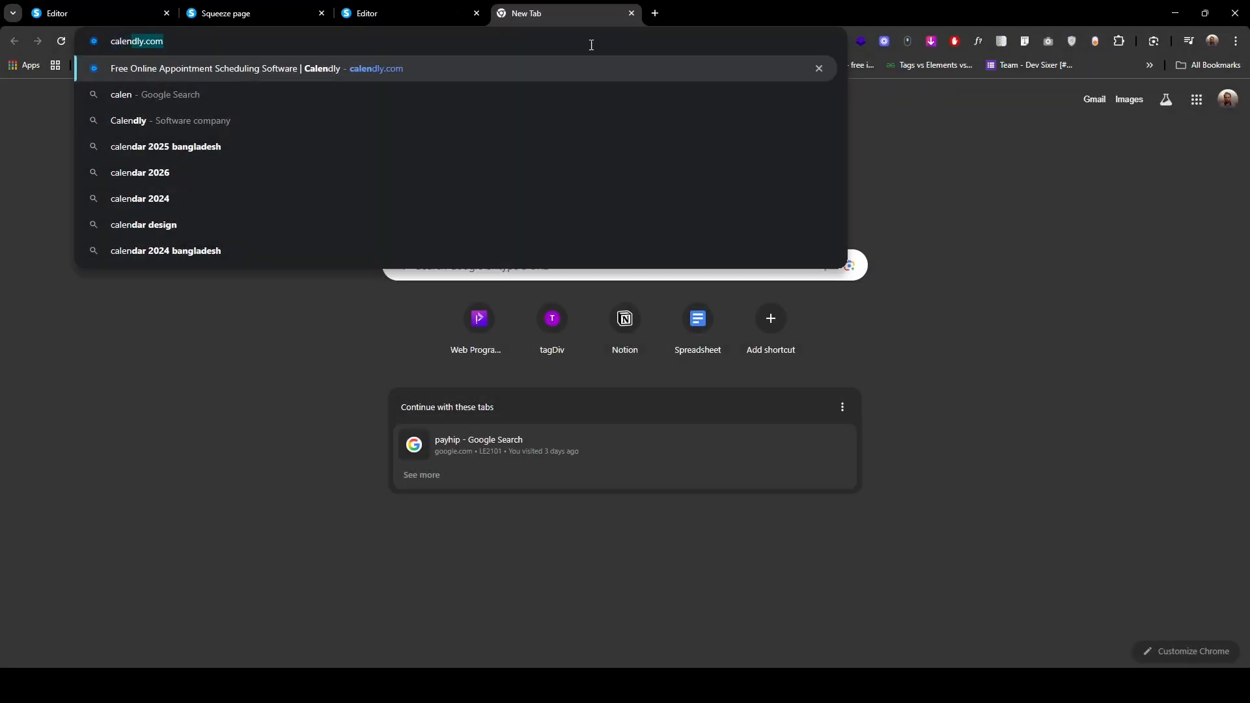
key("ctrl+a")
key("ctrl+c")
key("Return")
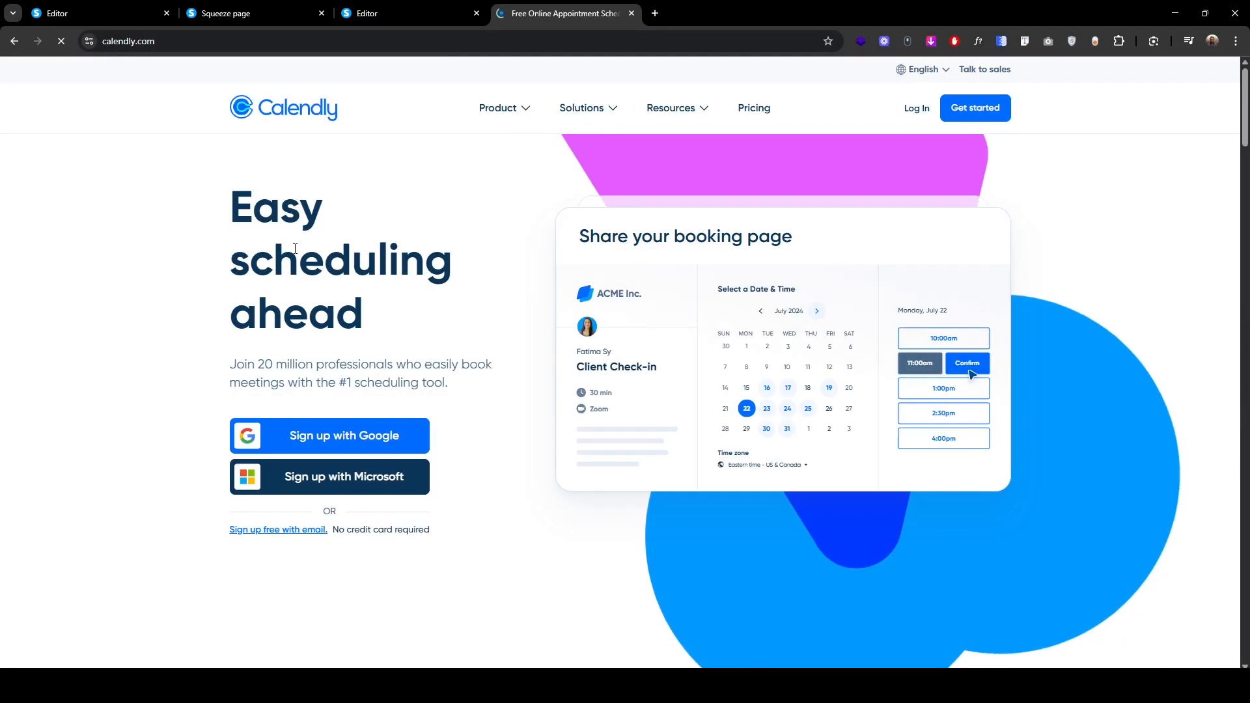
key("ctrl+shift+Tab")
left_click(83, 269)
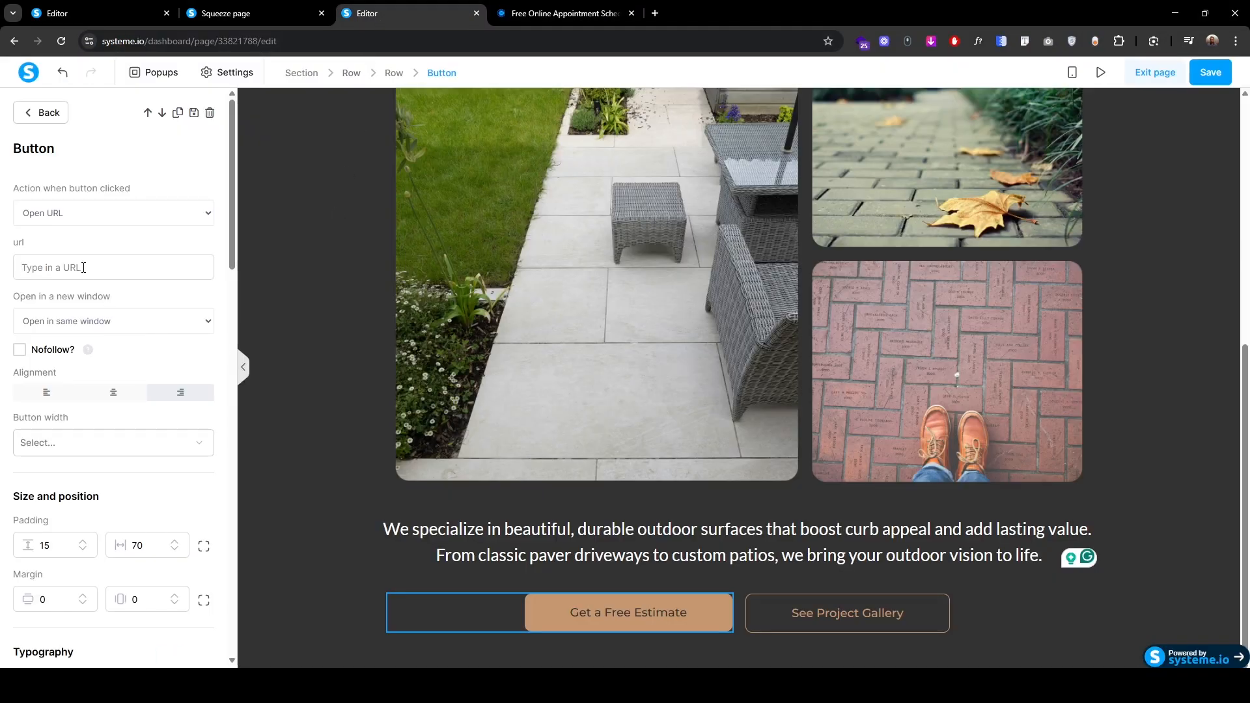
key("ctrl+v")
Step: Make the link open in a new window and save the page
left_click(89, 325)
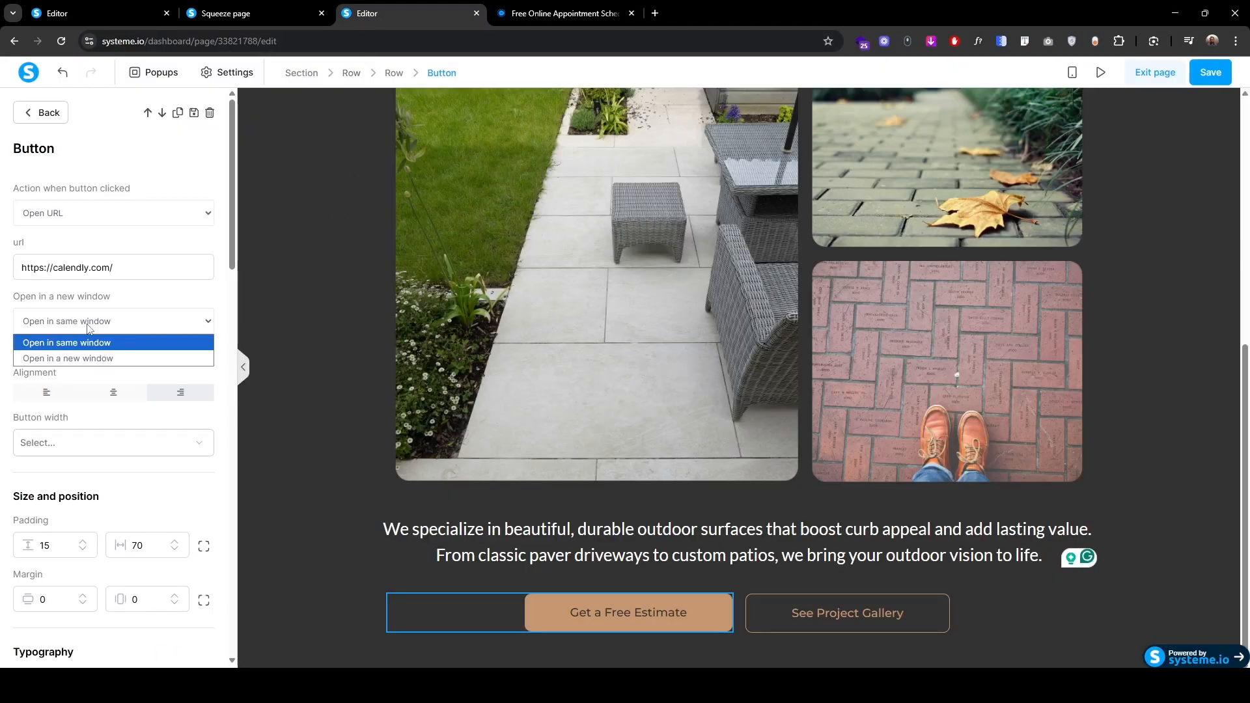
left_click(73, 358)
left_click(1210, 73)
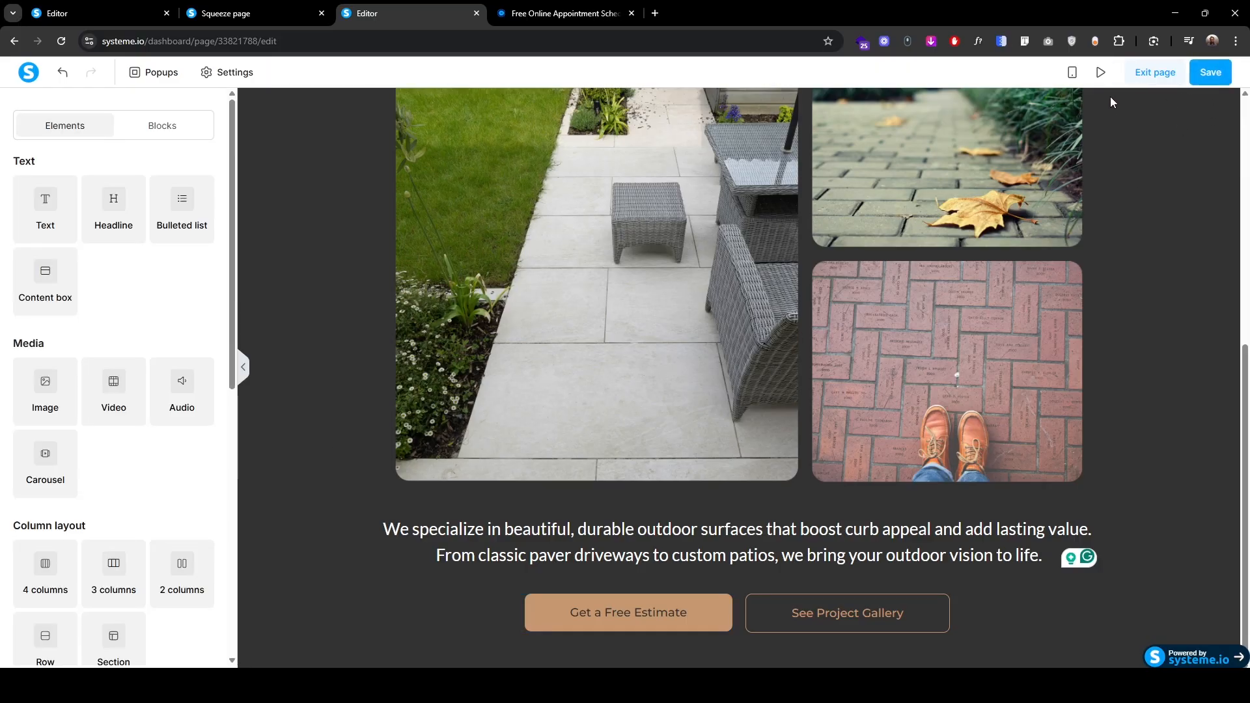
Step: Preview the page and check that Get a Free Estimate opens Calendly
left_click(1100, 73)
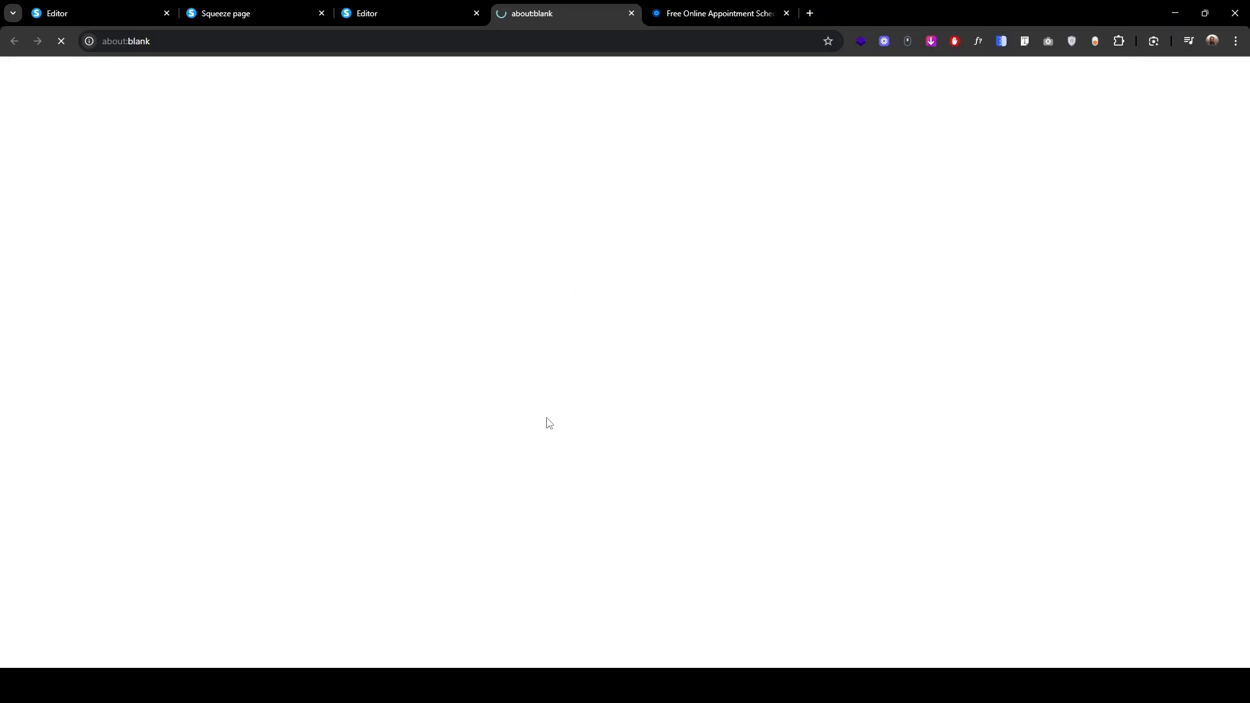
scroll(545, 423, "down", 6)
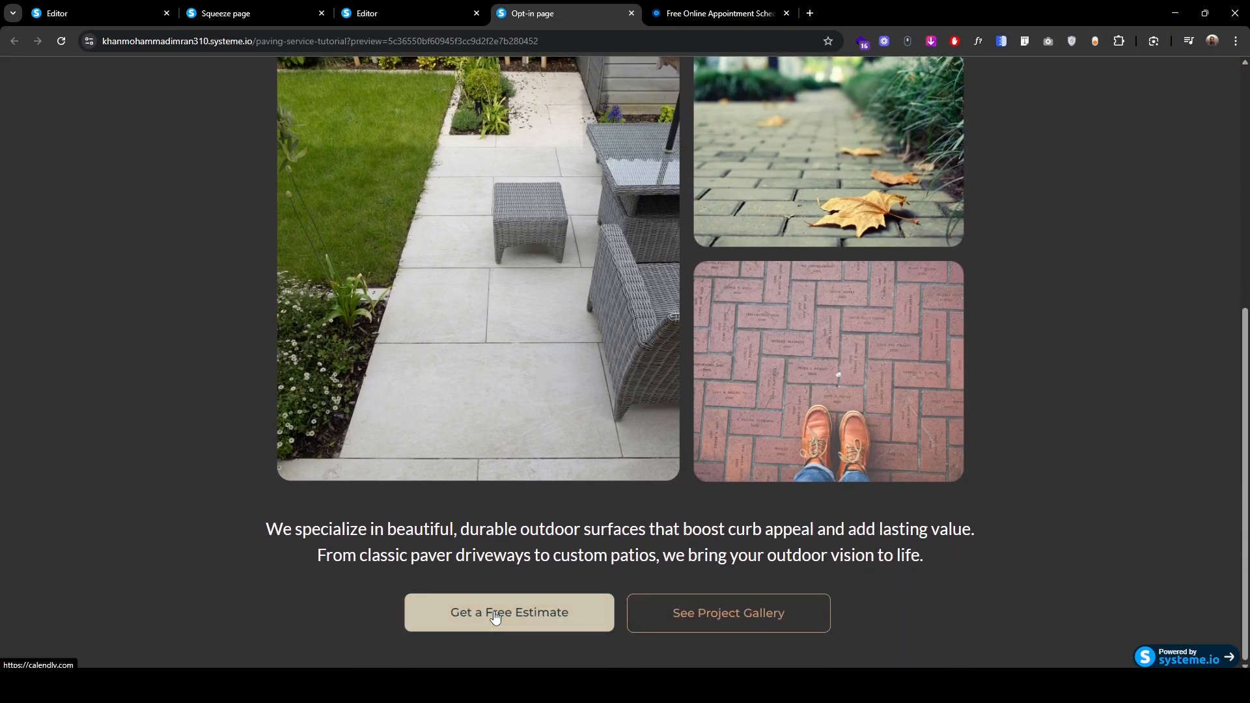
left_click(493, 612)
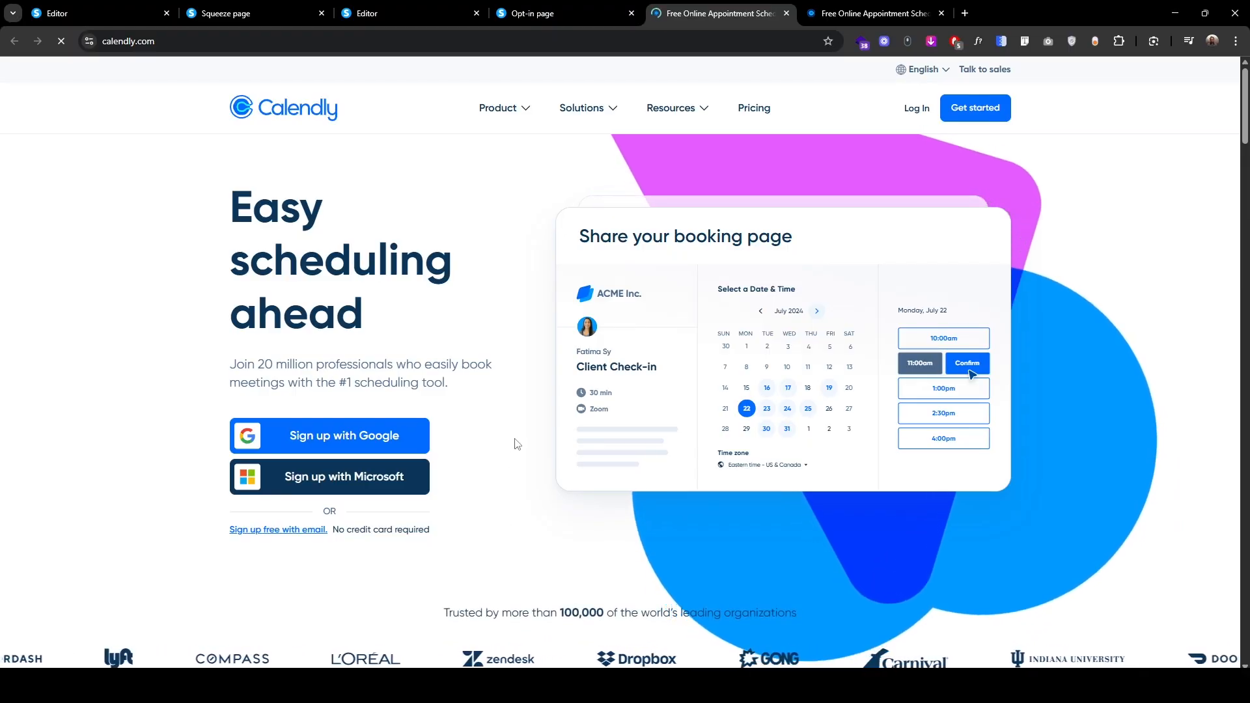
left_click(555, 13)
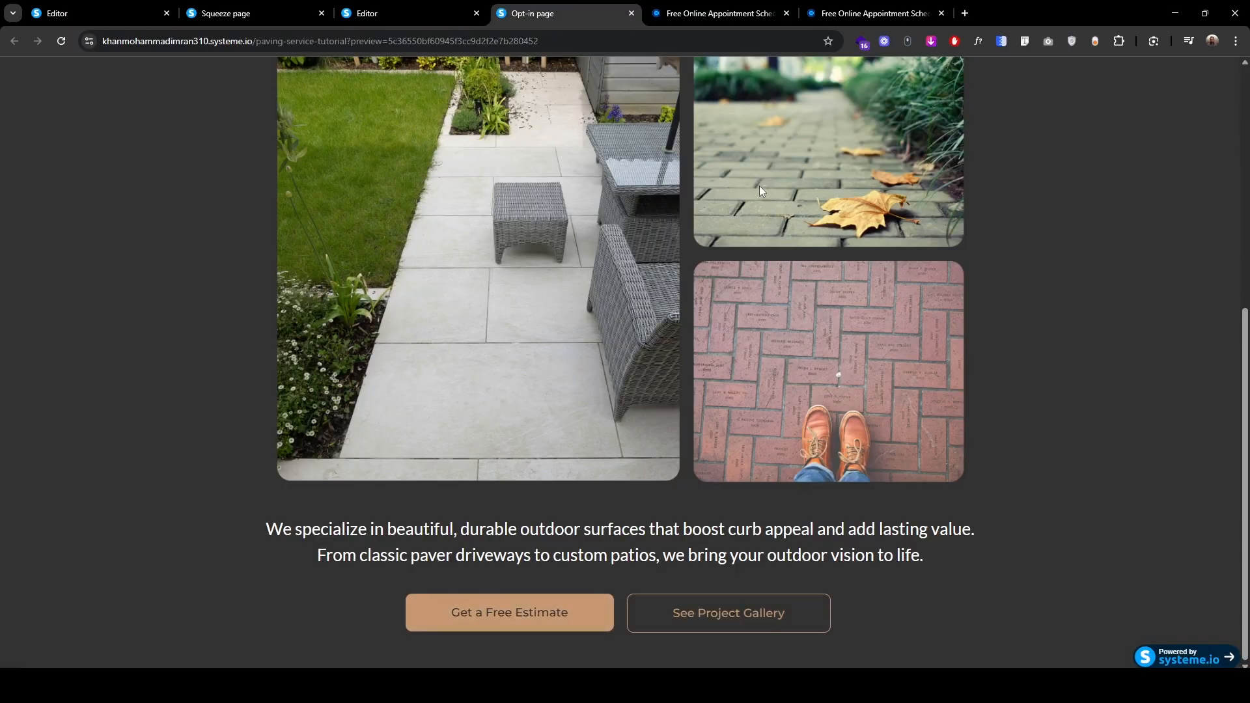
Step: Return to the editor and close both appointment-scheduling tabs and the Opt-in page tab
left_click(449, 12)
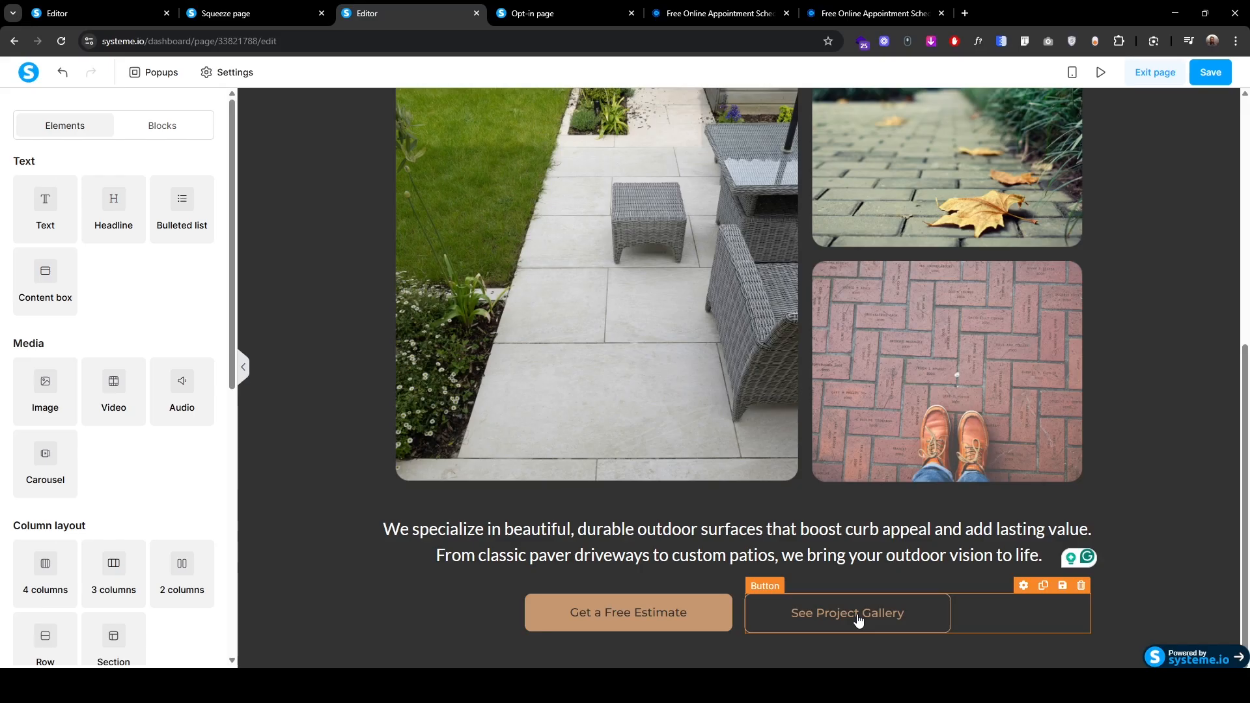
left_click(340, 408)
scroll(340, 409, "up", 4)
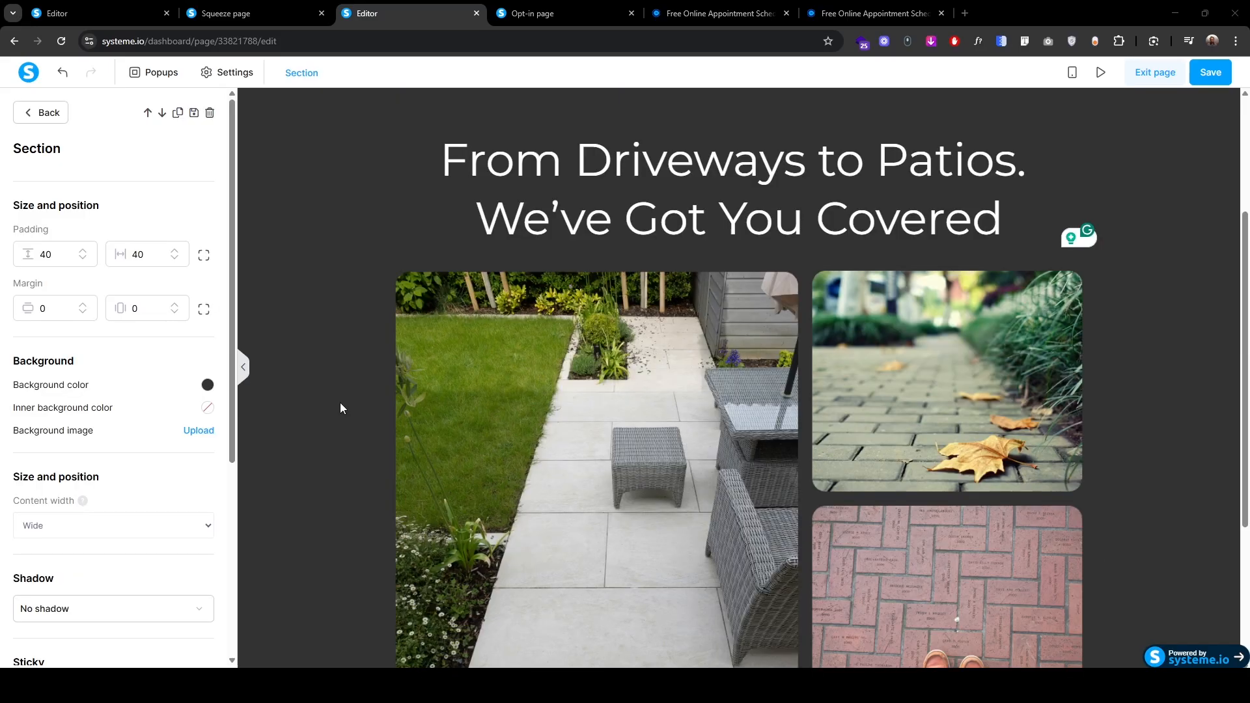
left_click(787, 14)
left_click(786, 13)
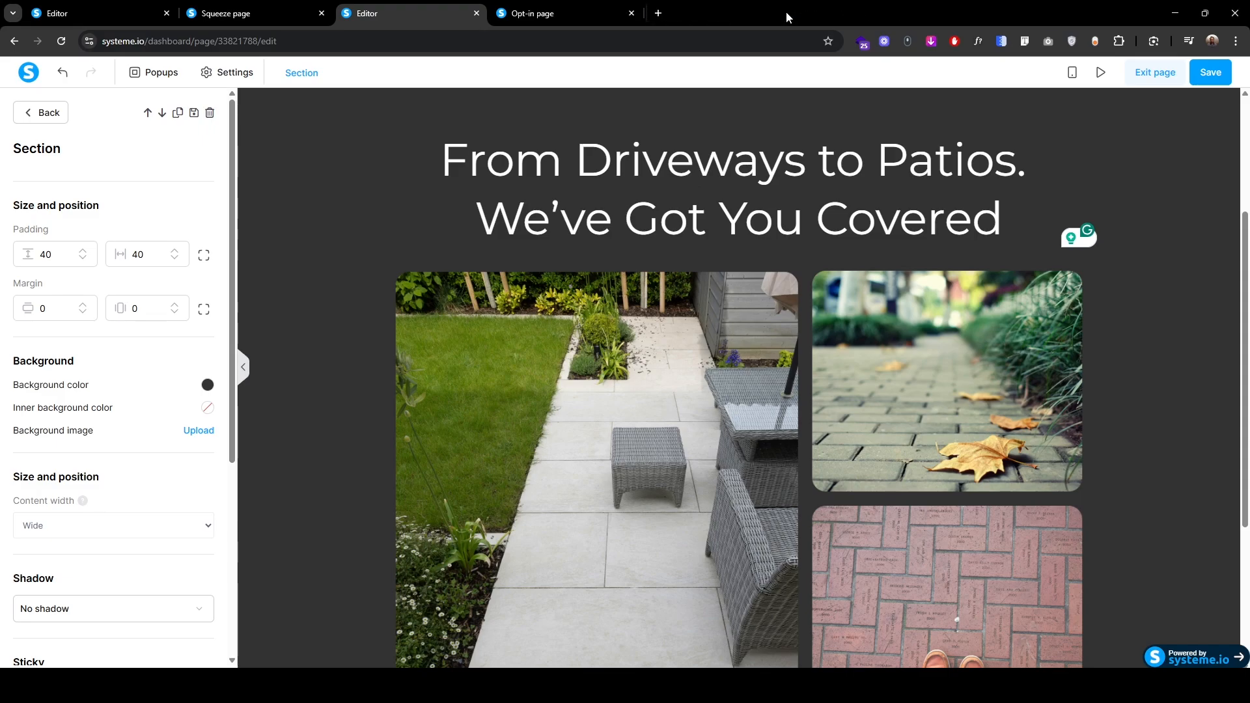
left_click(631, 13)
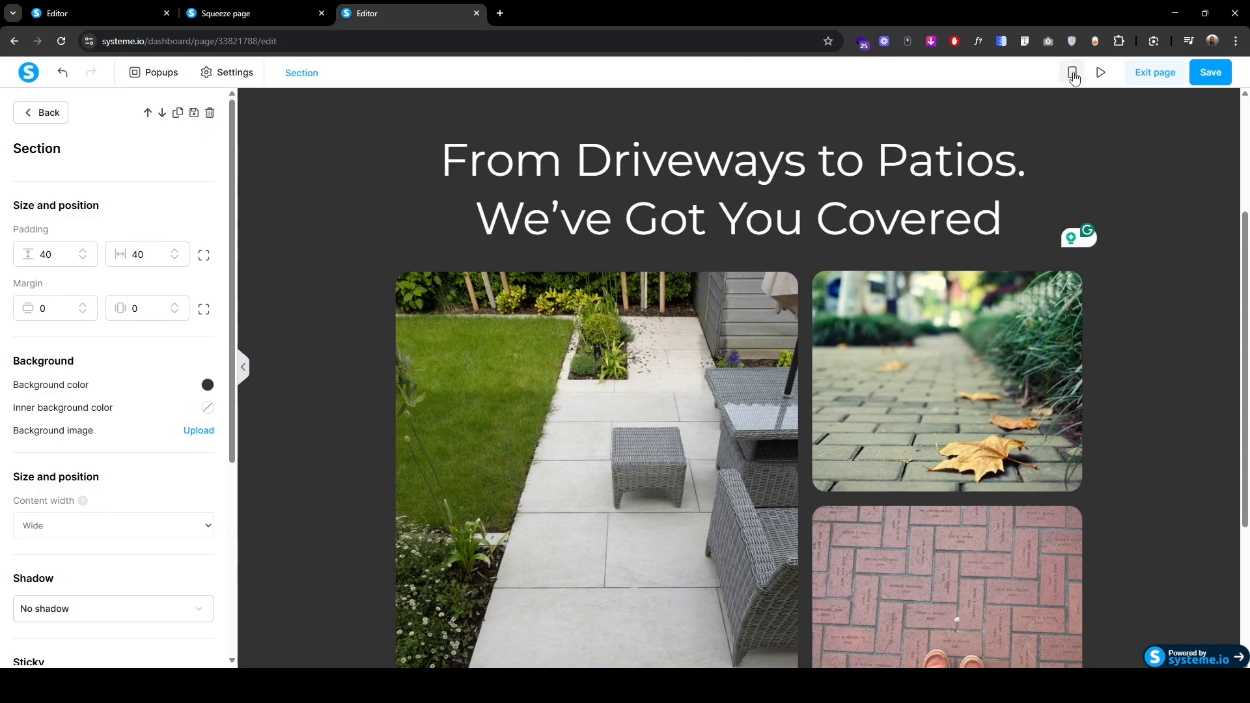
Step: In mobile view, set the hero section's top padding to 50
left_click(1072, 73)
scroll(671, 318, "up", 5)
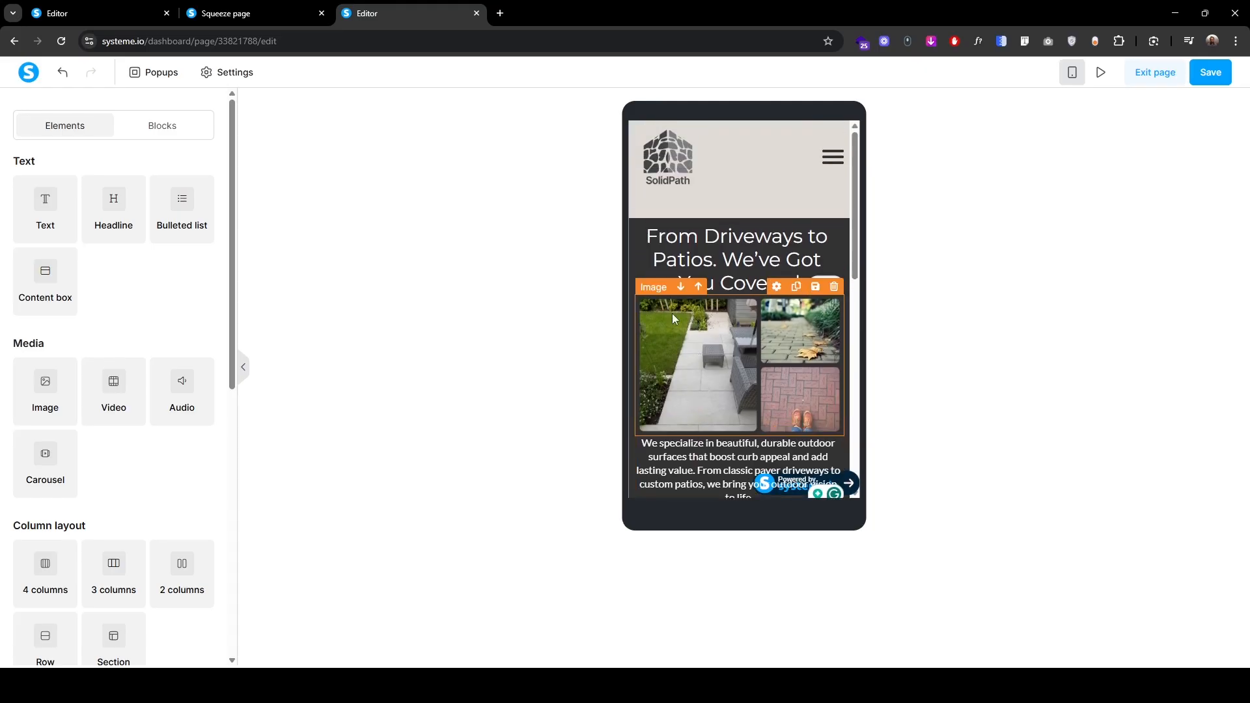
left_click(677, 236)
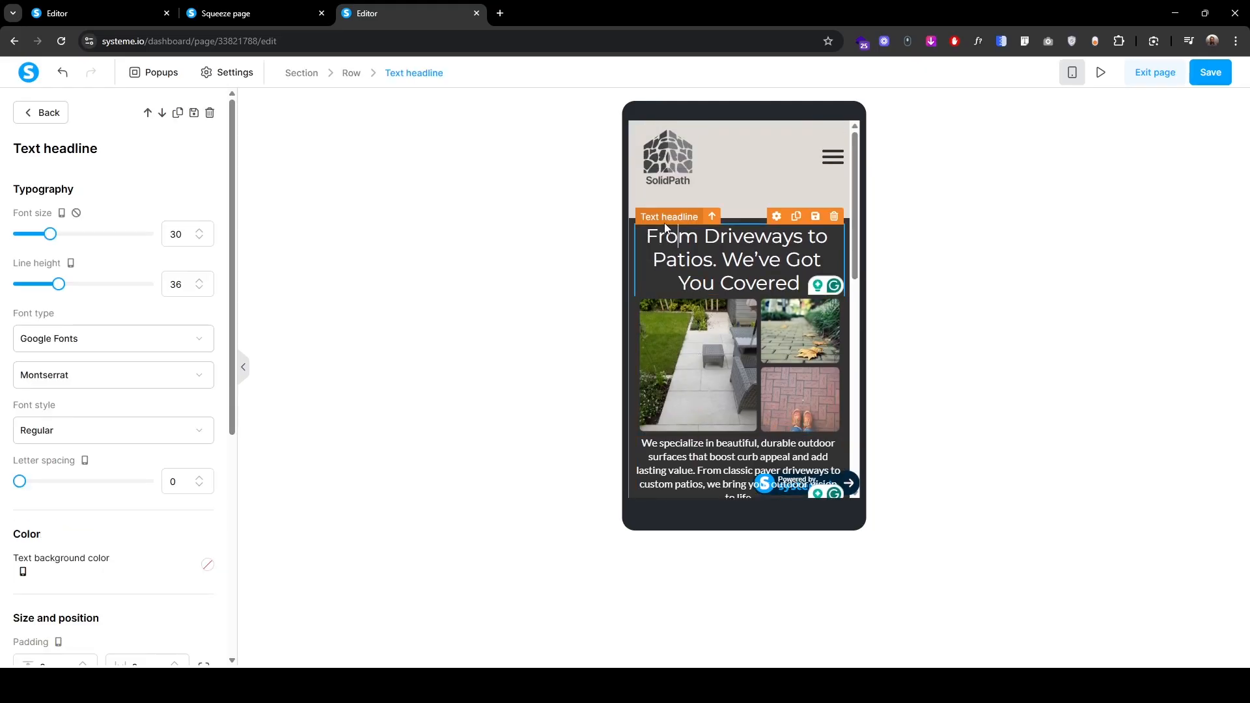
left_click(302, 74)
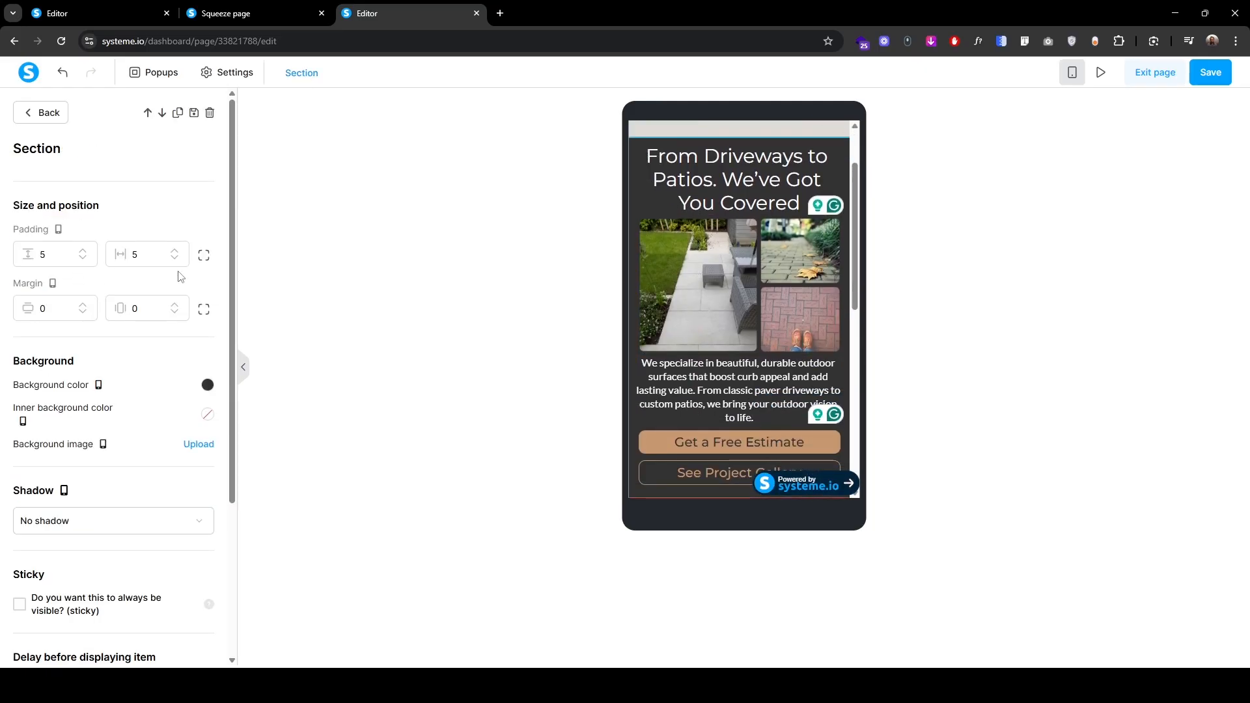
left_click(55, 254)
type("3")
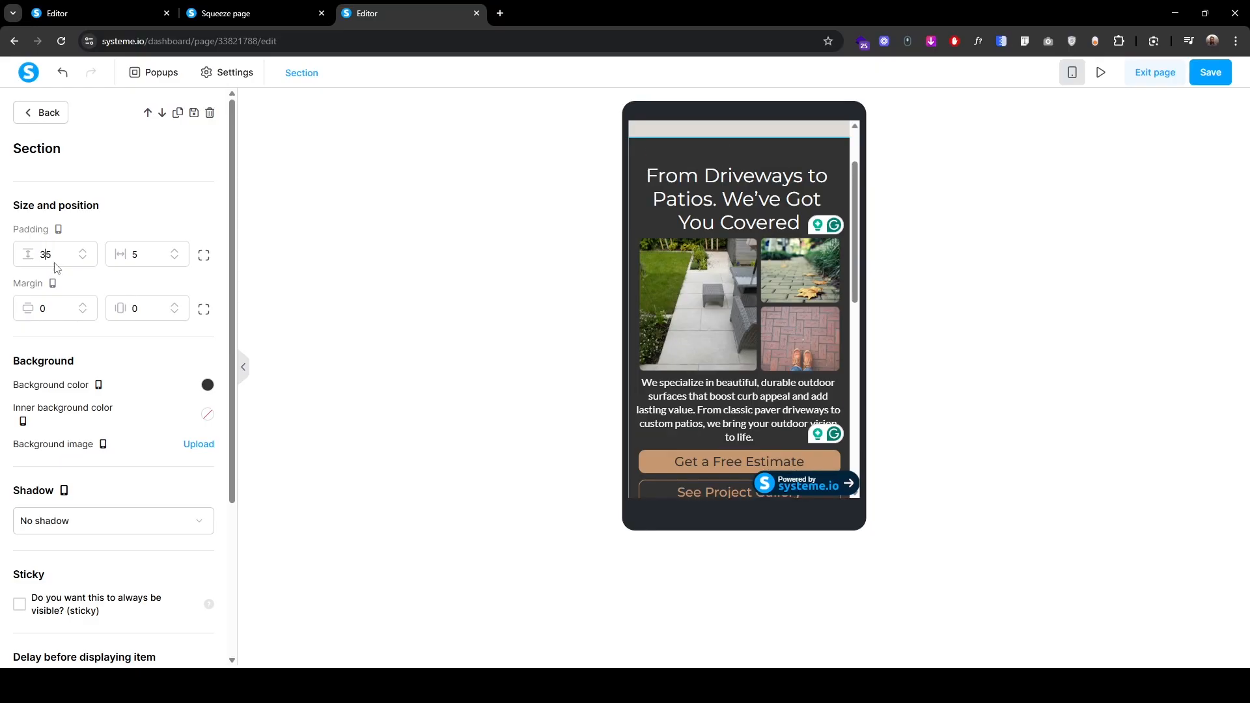
double_click(55, 264)
type("50")
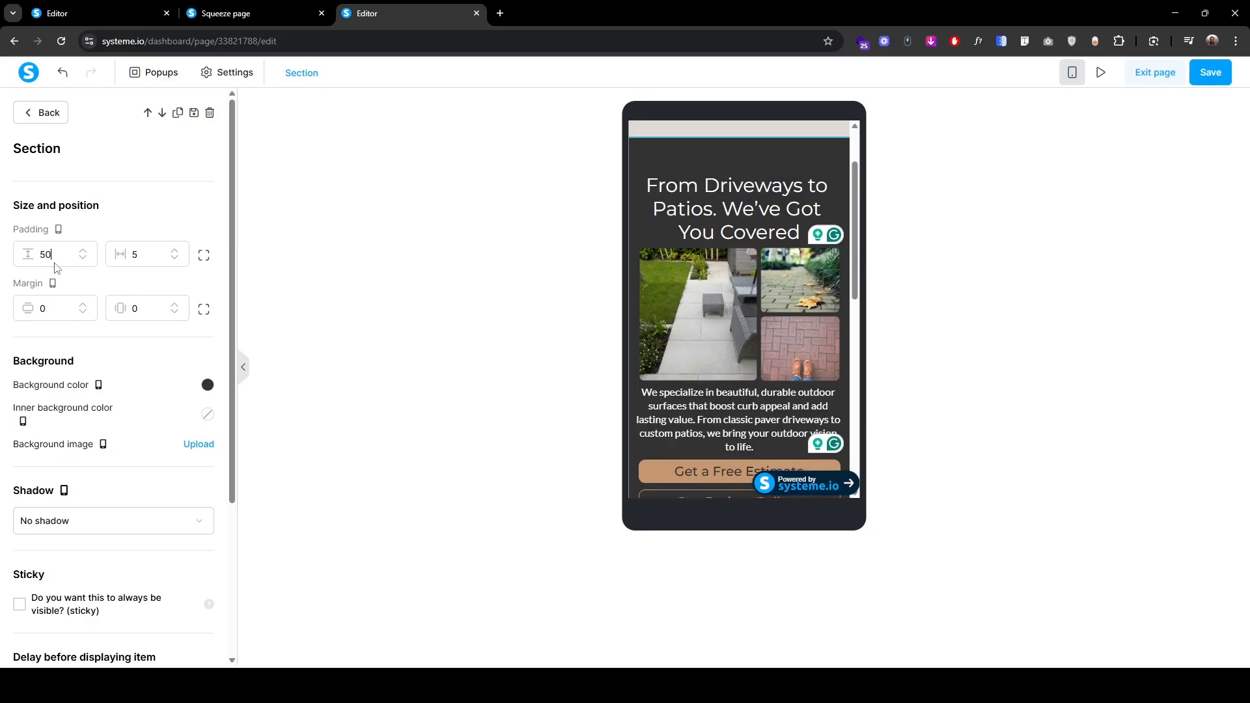
left_click(460, 264)
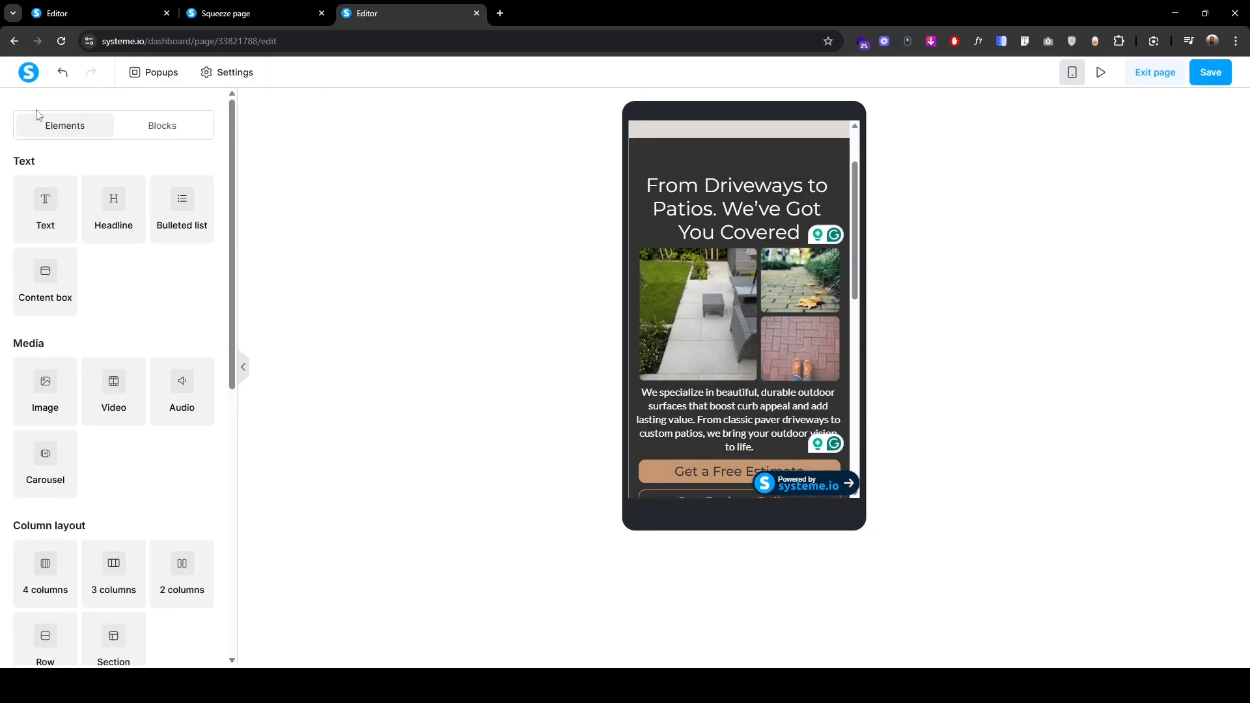
Step: Set the mobile headline to size 35, line height 45 and top padding 10
left_click(657, 170)
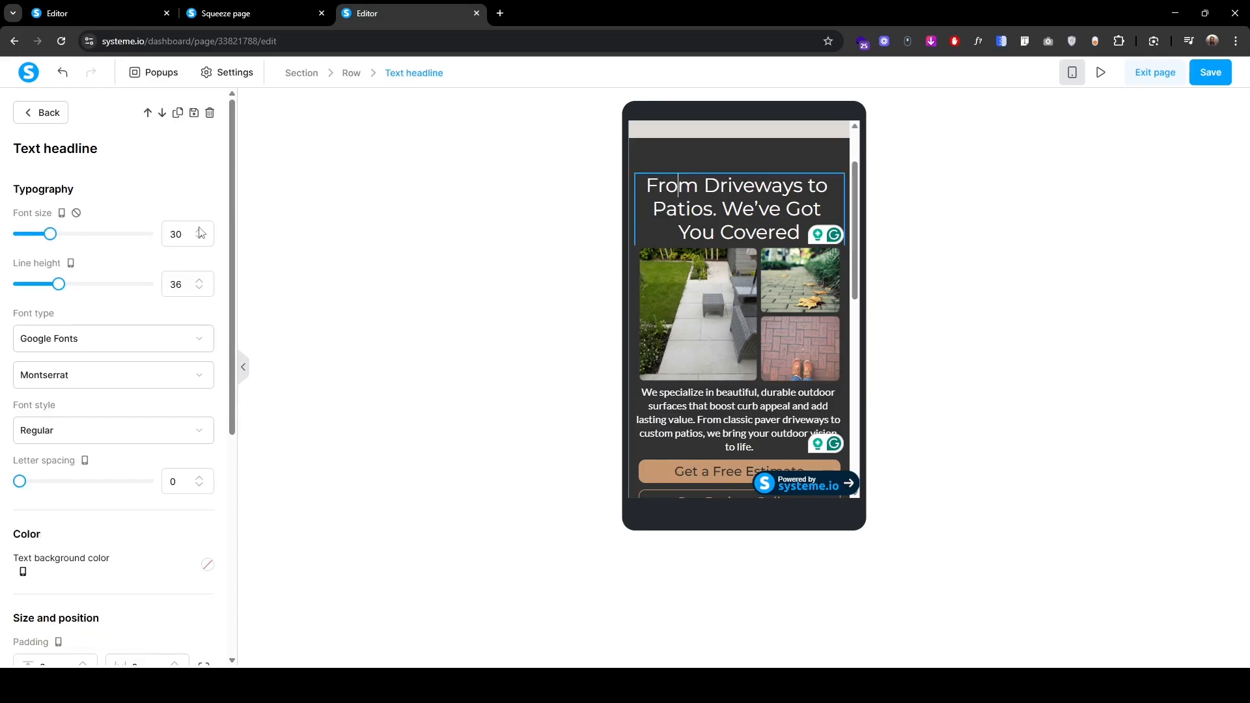
double_click(200, 230)
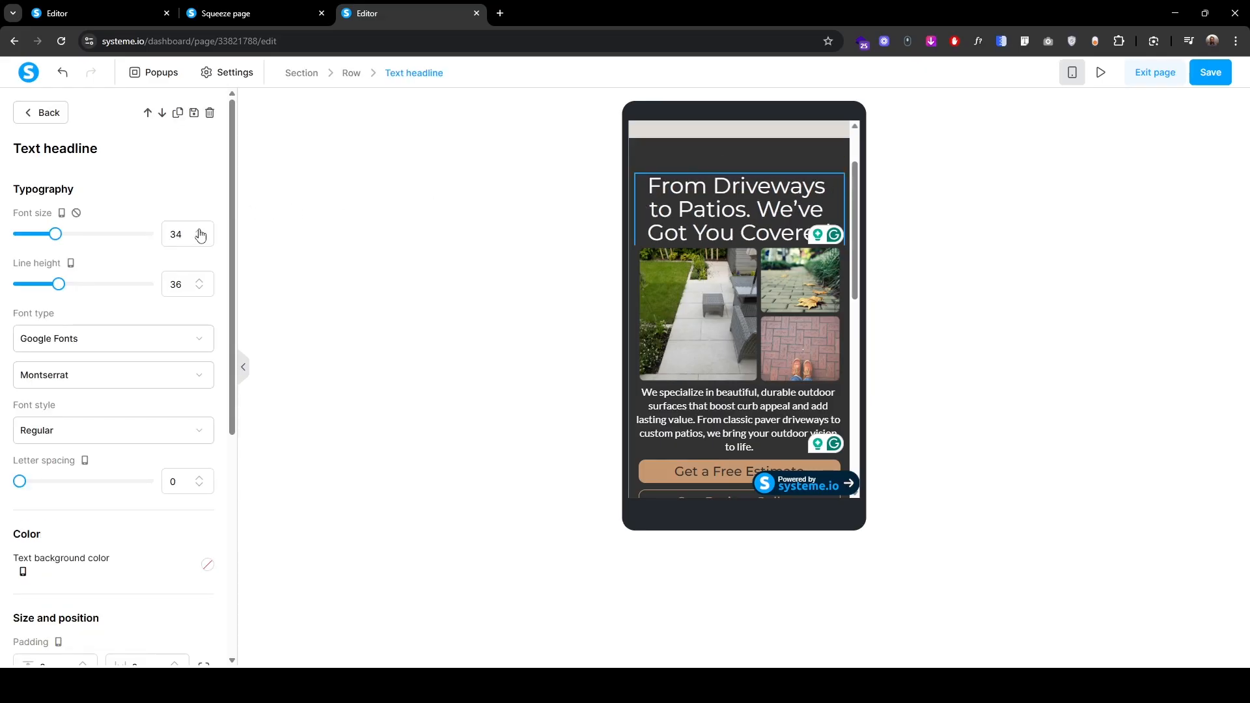
left_click(200, 232)
left_click(200, 284)
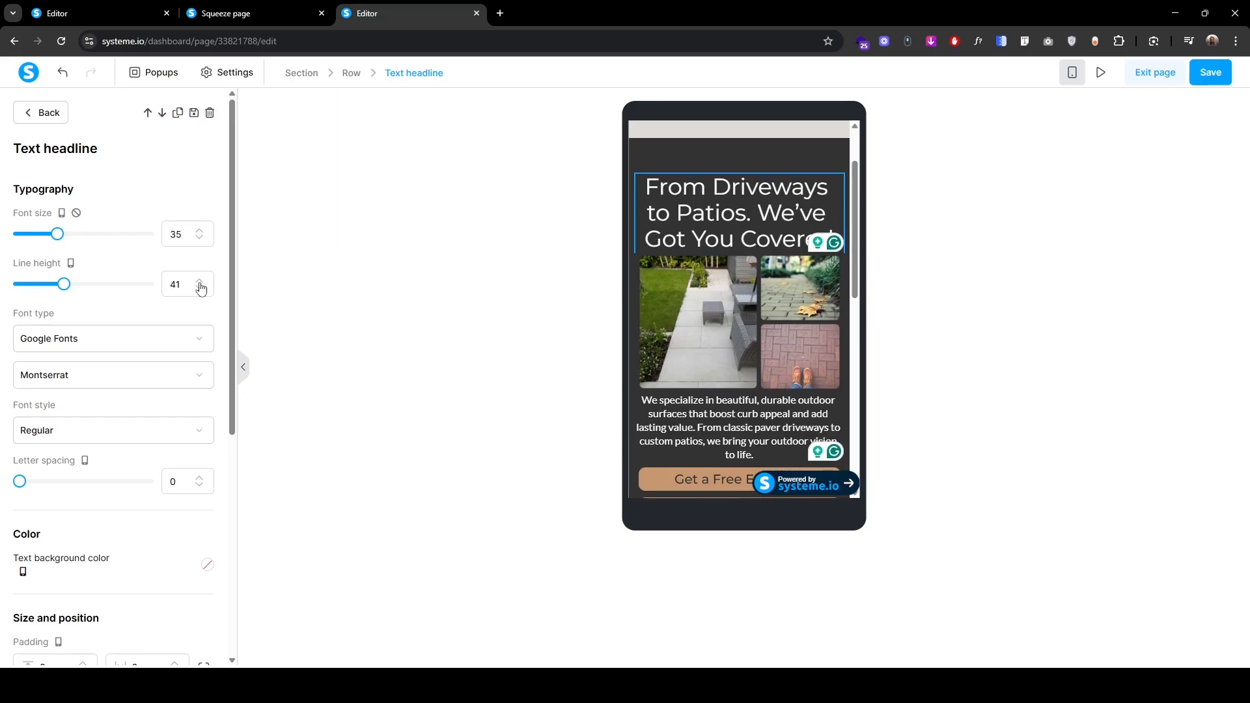
left_click(200, 284)
left_click(200, 284)
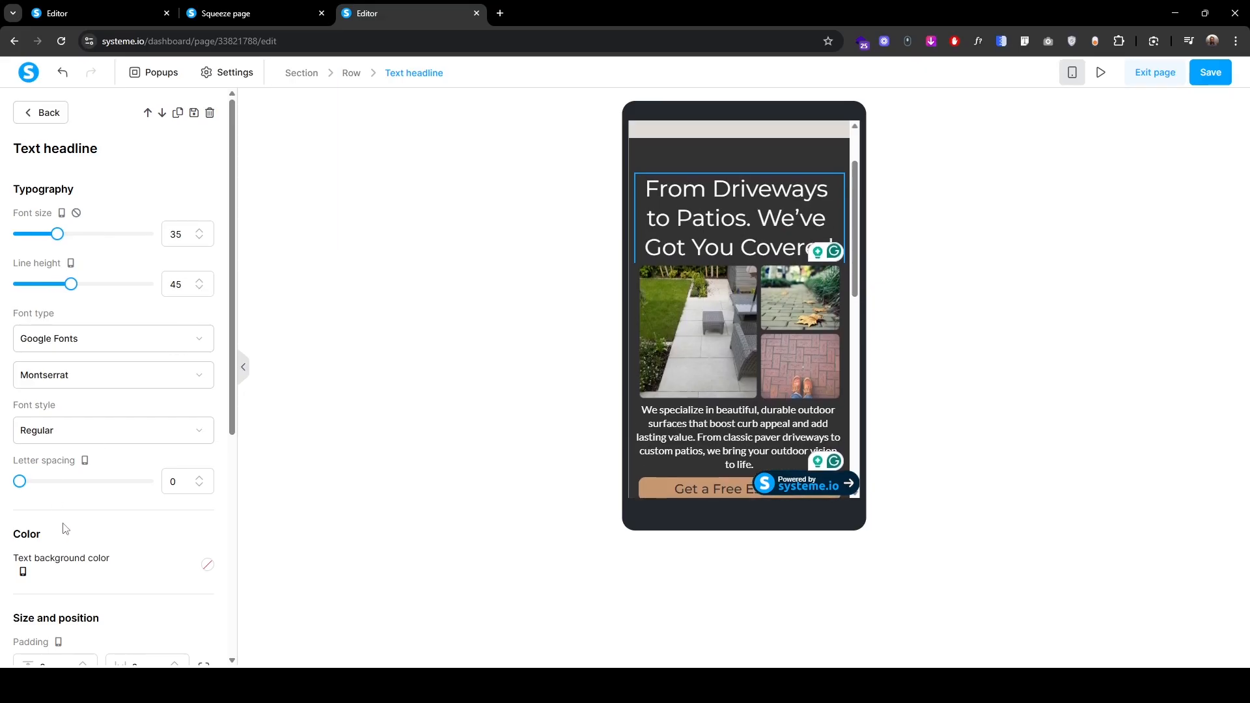
scroll(65, 529, "down", 2)
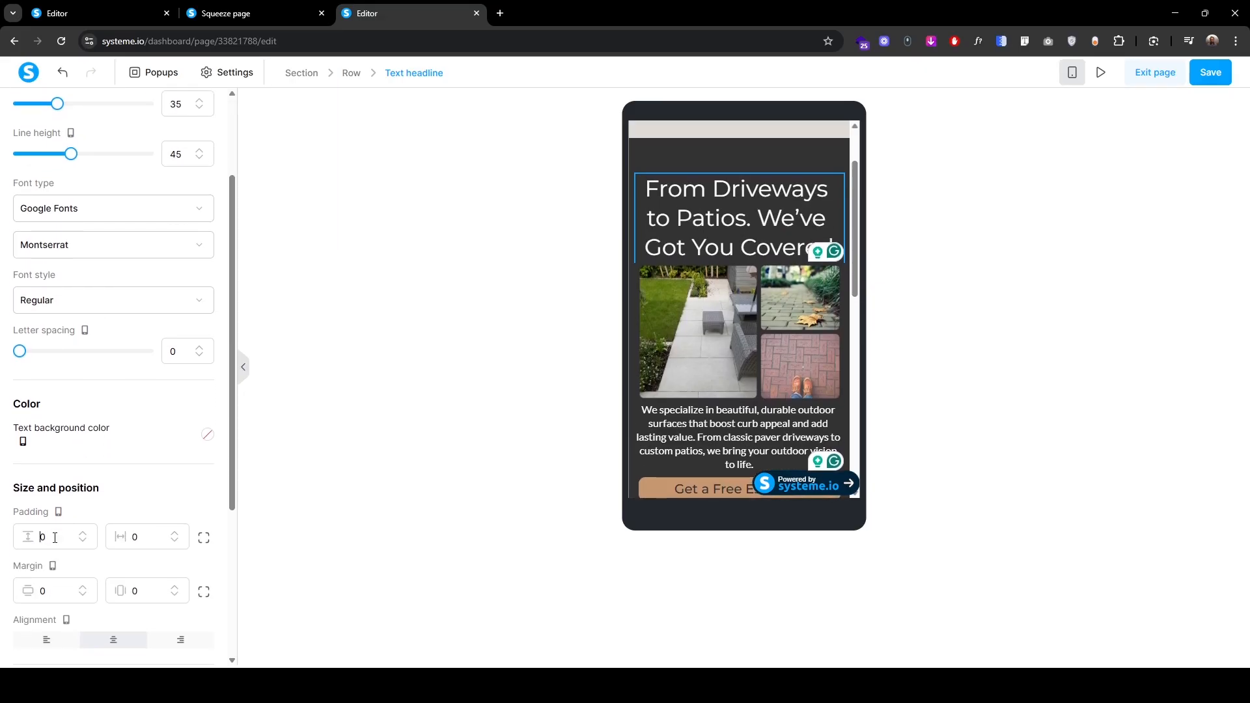
type("1")
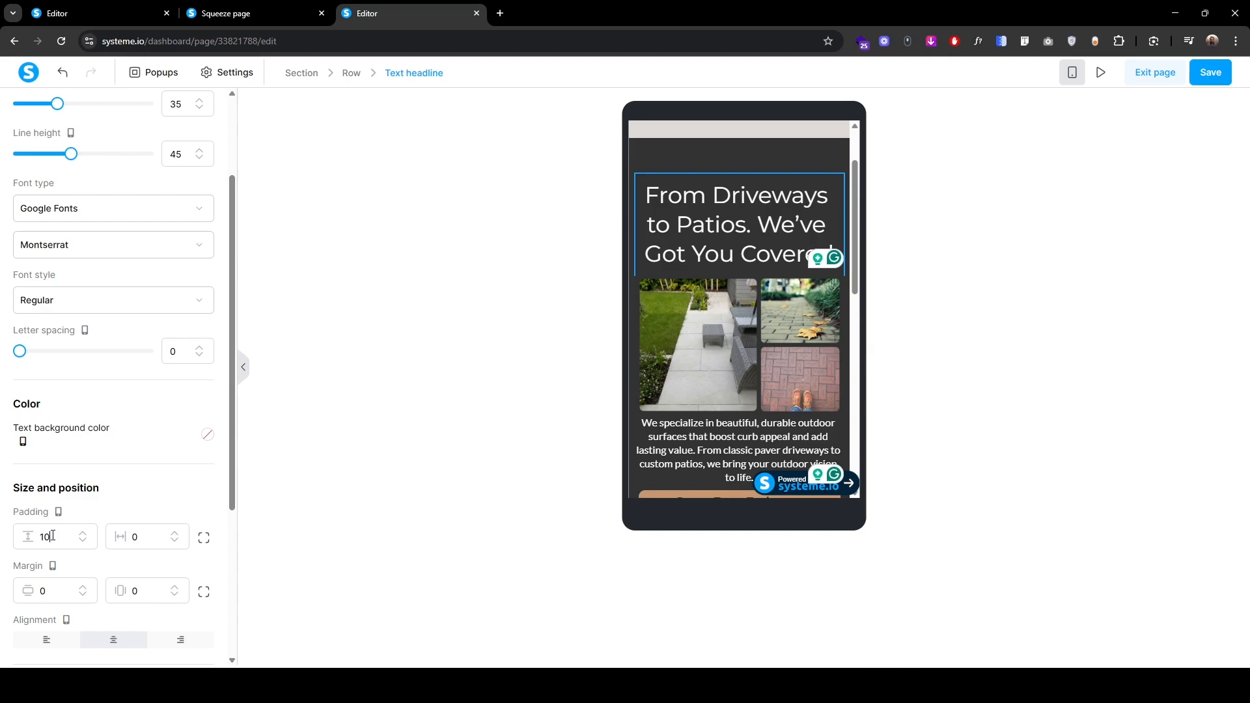
left_click(618, 335)
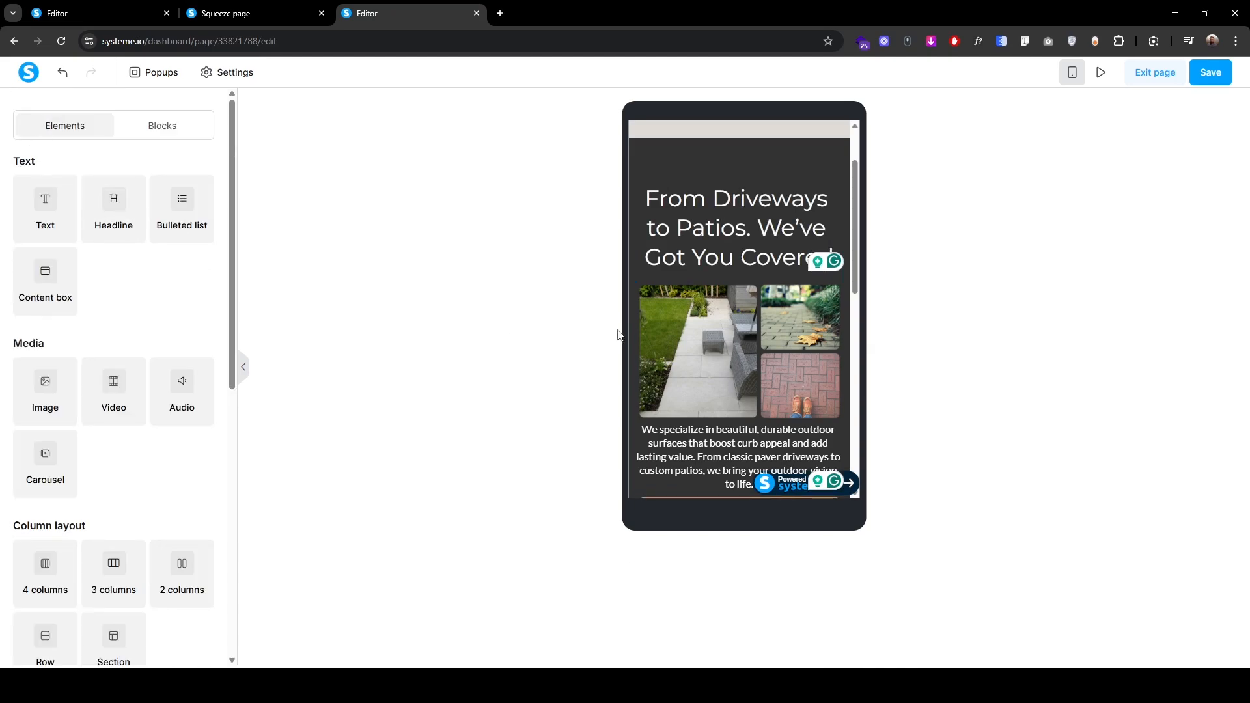
Step: Give the image collage a top margin of 10 on mobile
left_click(701, 333)
scroll(3, 434, "down", 3)
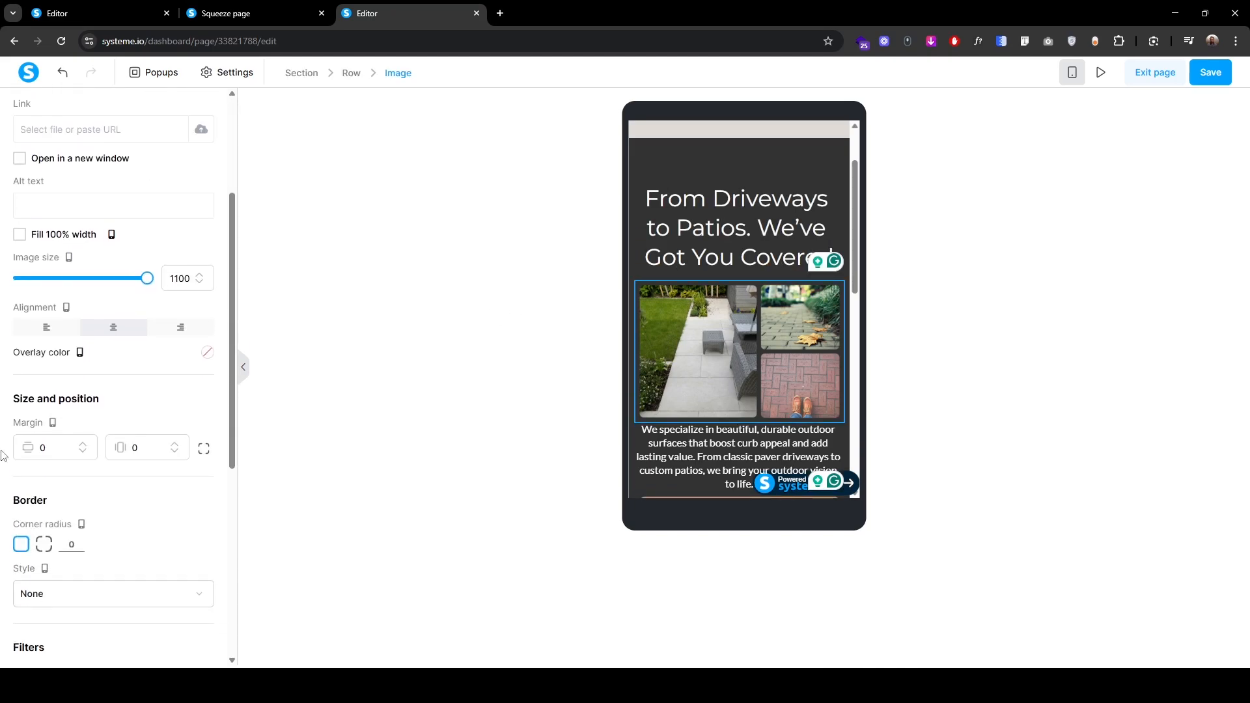
type("1")
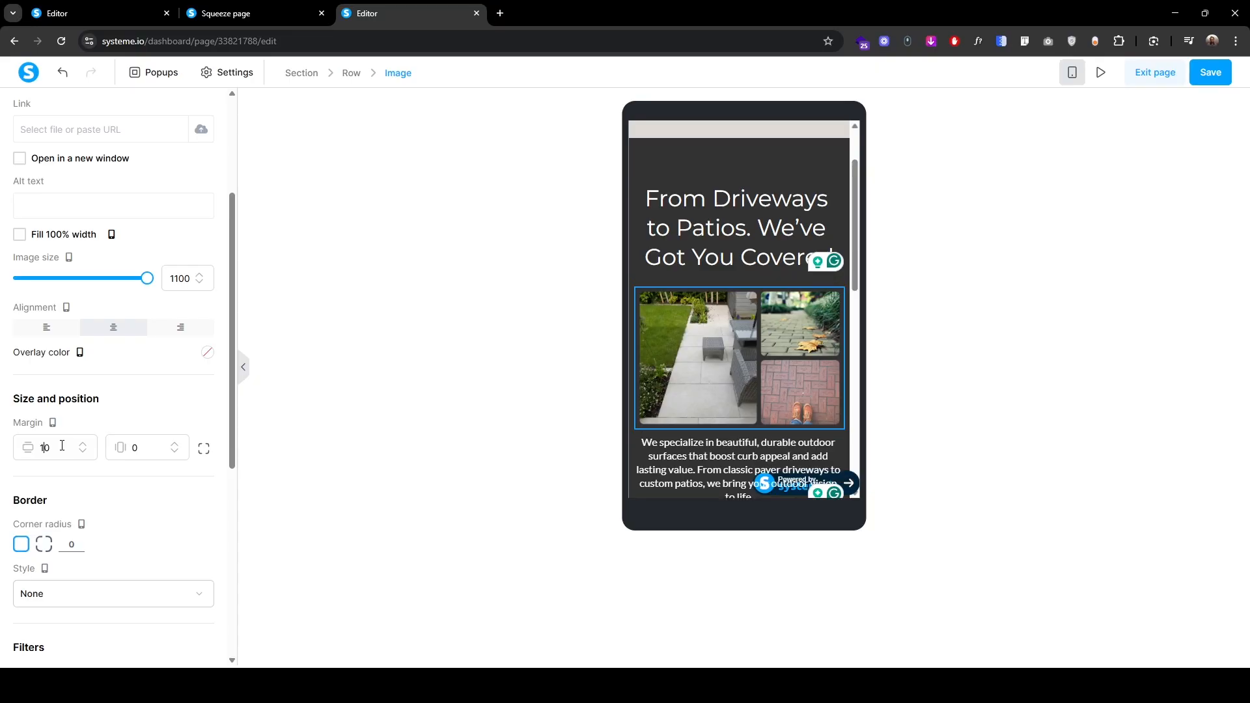
scroll(62, 292, "up", 3)
left_click(43, 112)
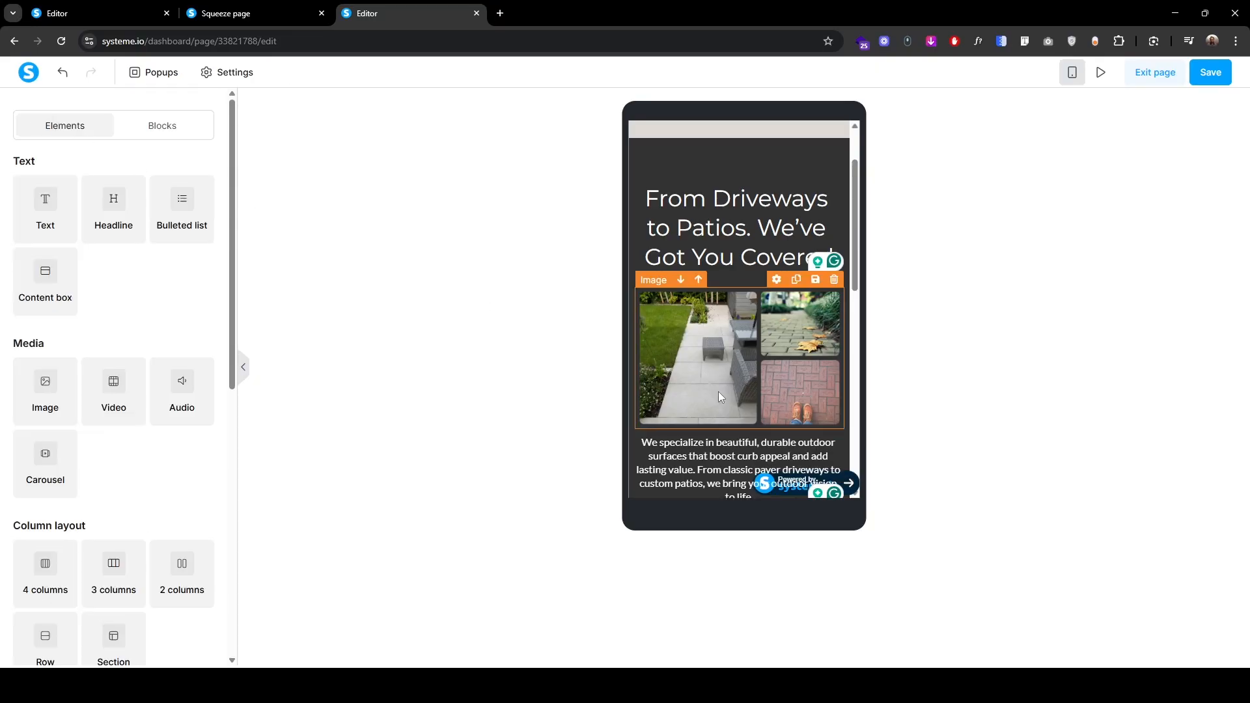
scroll(718, 392, "down", 2)
Step: Set the mobile intro paragraph to font size 18 with line height 35
triple_click(653, 311)
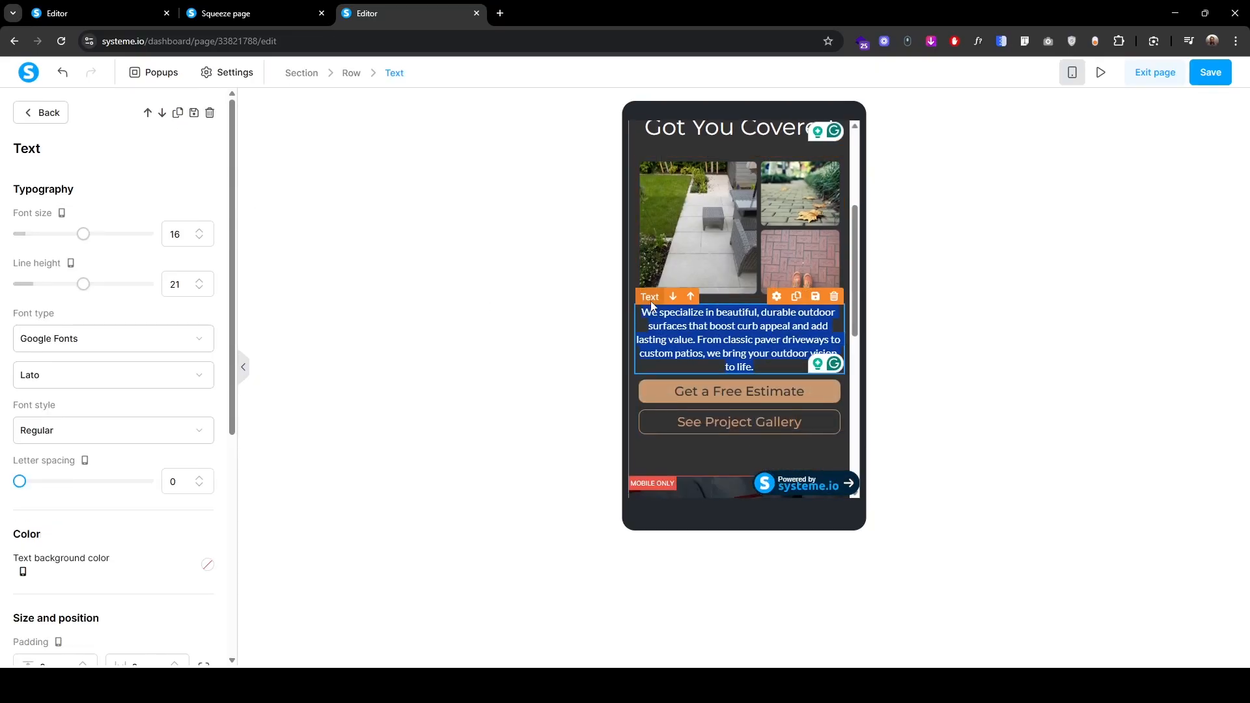
left_click(199, 231)
left_click(199, 231)
left_click(199, 231)
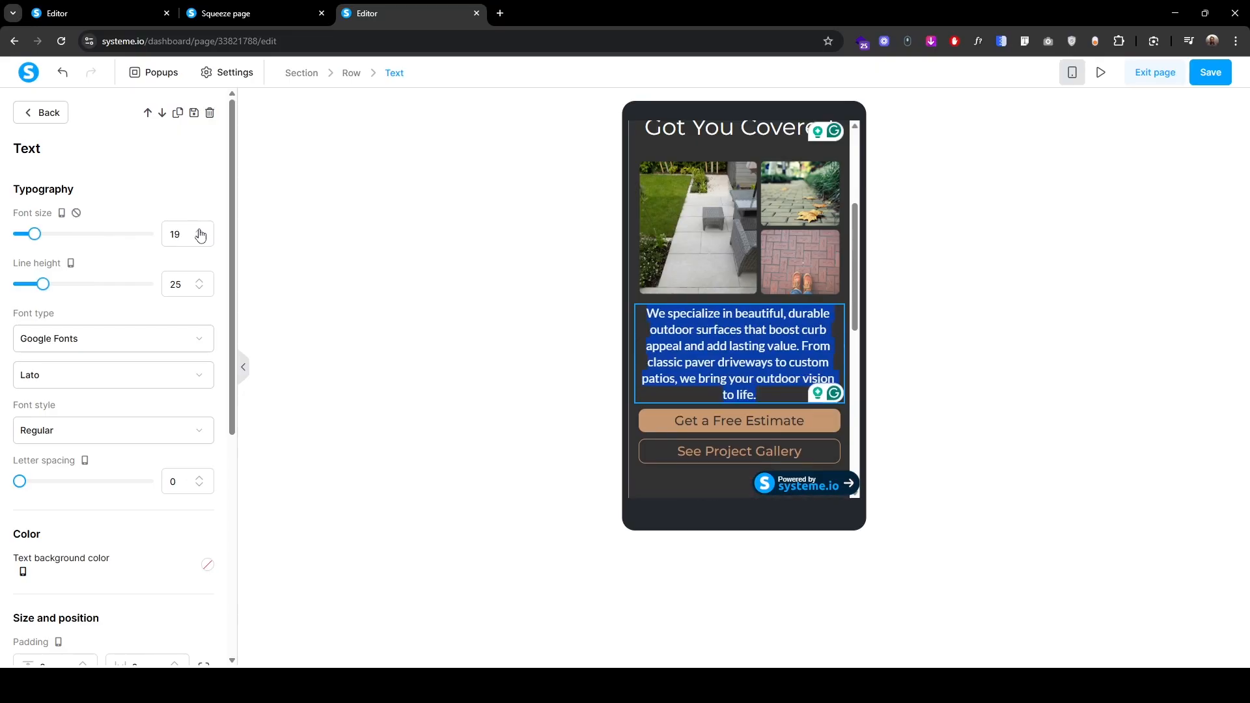
left_click(200, 231)
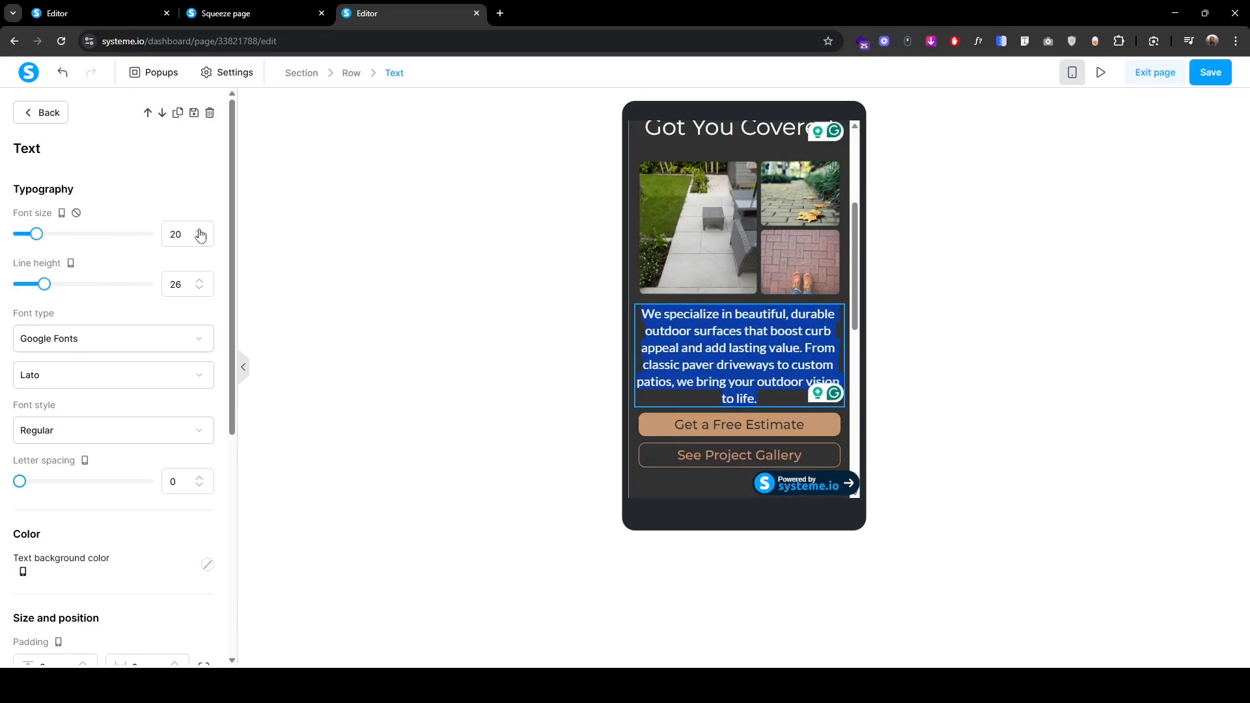
left_click(200, 281)
left_click(199, 281)
left_click(200, 281)
left_click(199, 281)
left_click(199, 281)
left_click(200, 281)
left_click(199, 281)
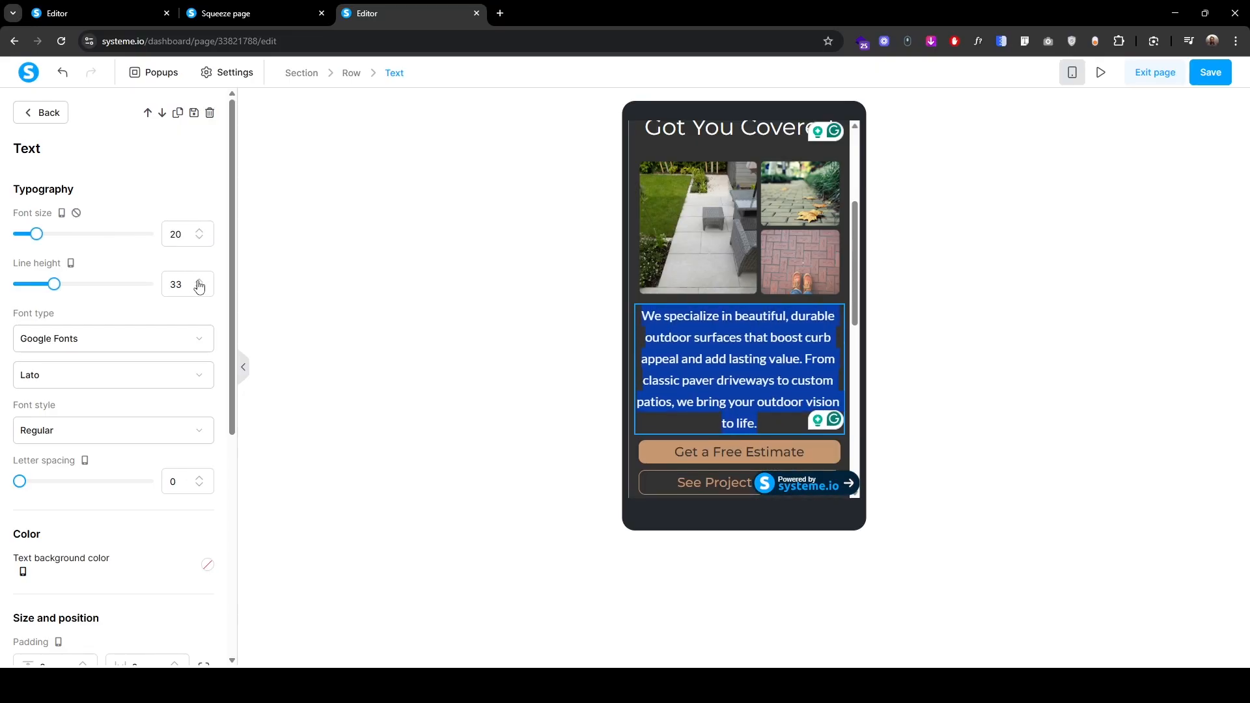
left_click(199, 281)
left_click(199, 282)
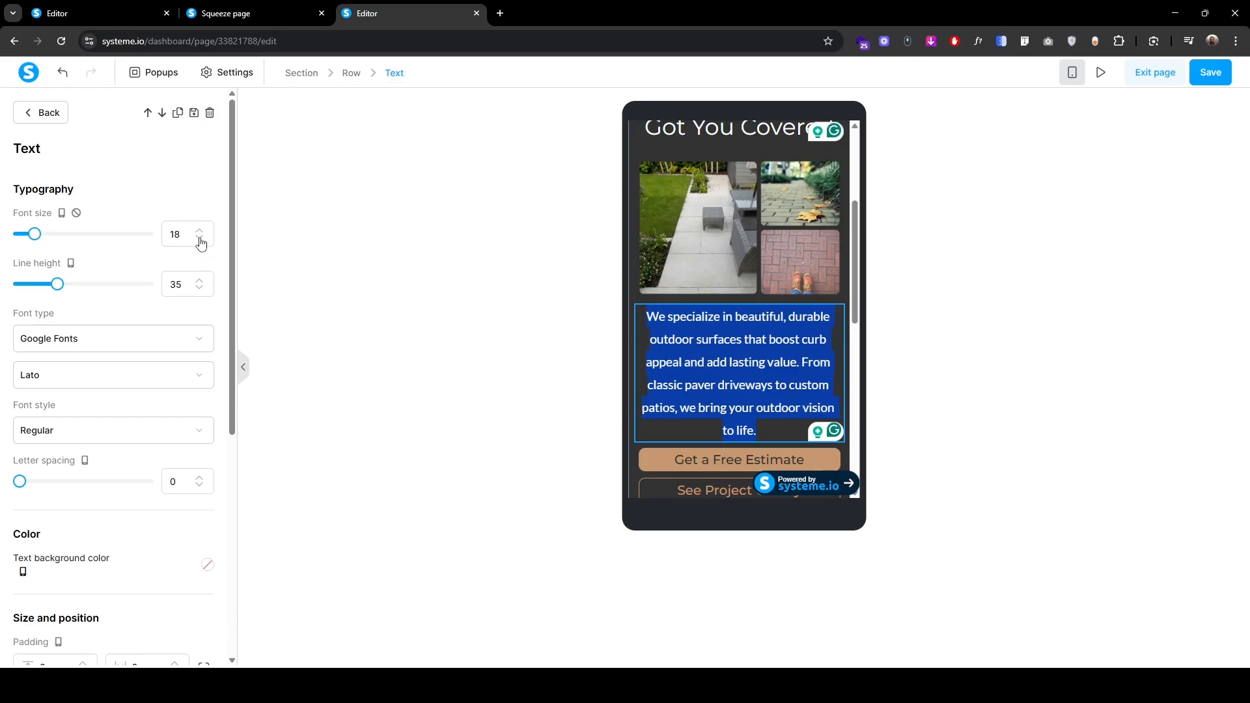
left_click(199, 239)
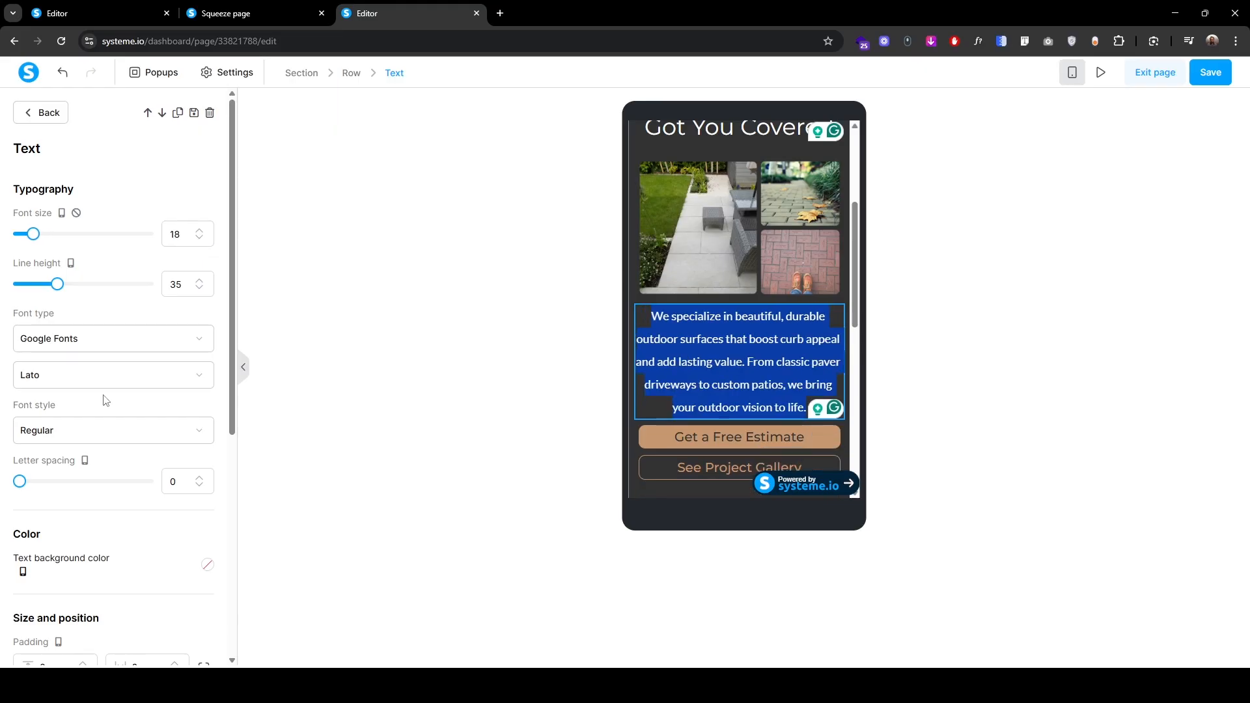
Step: Give the intro paragraph top padding 15, then select the Get a Free Estimate button
scroll(106, 399, "down", 3)
left_click(56, 471)
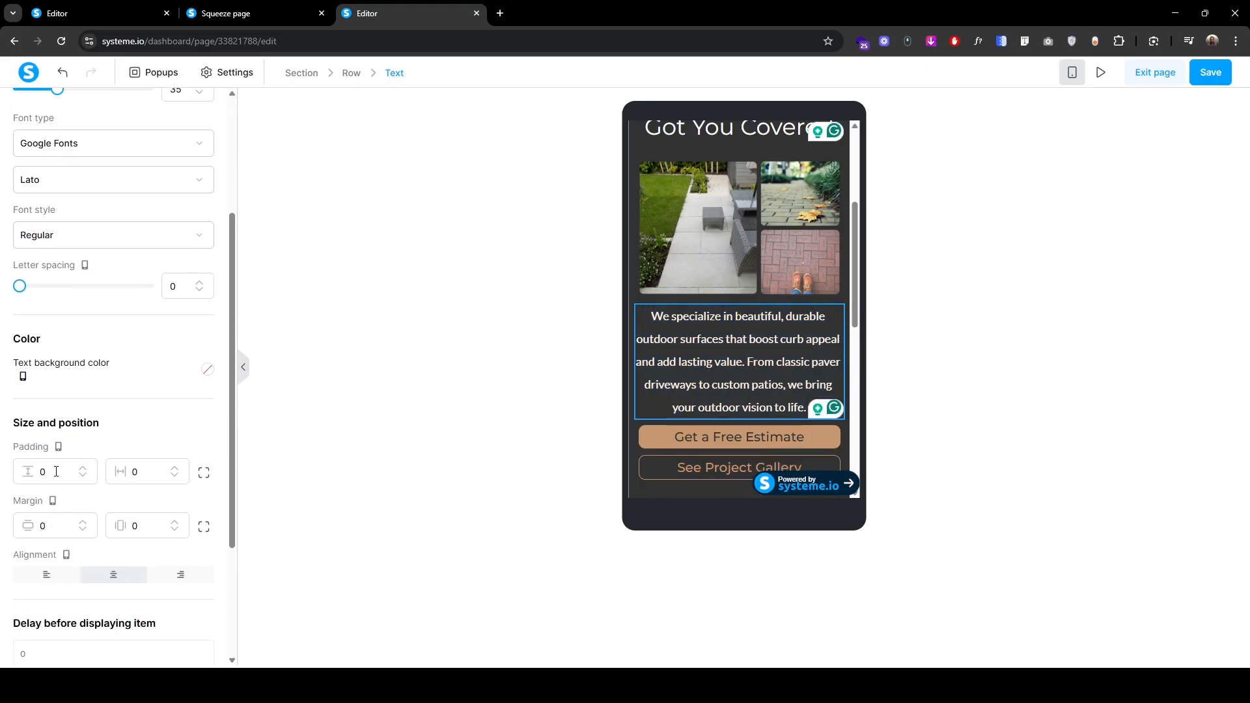
type("1")
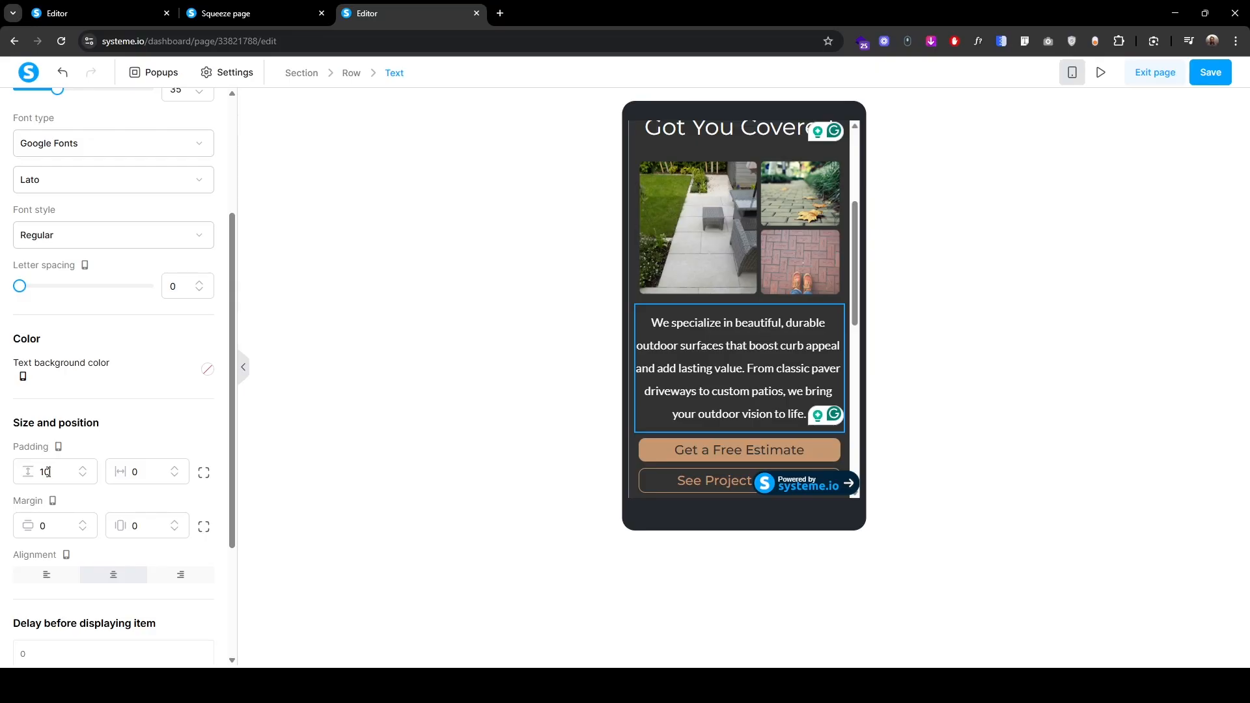
type("5")
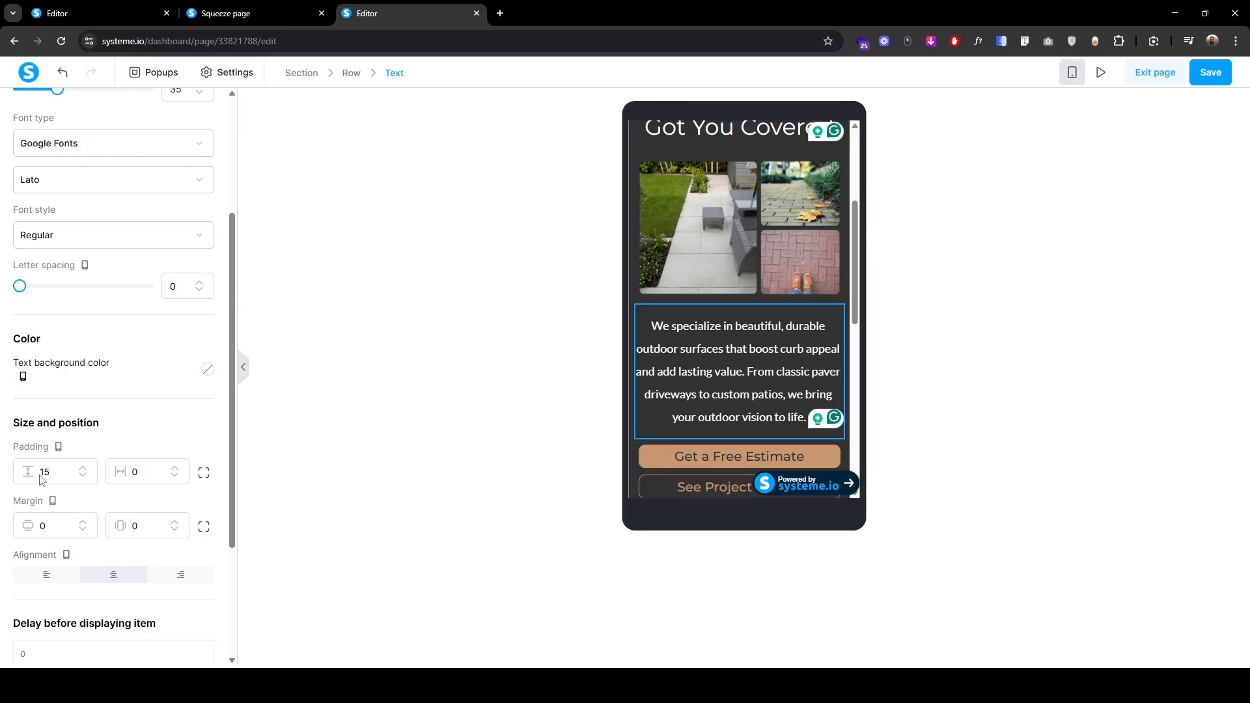
scroll(71, 423, "up", 3)
left_click(40, 112)
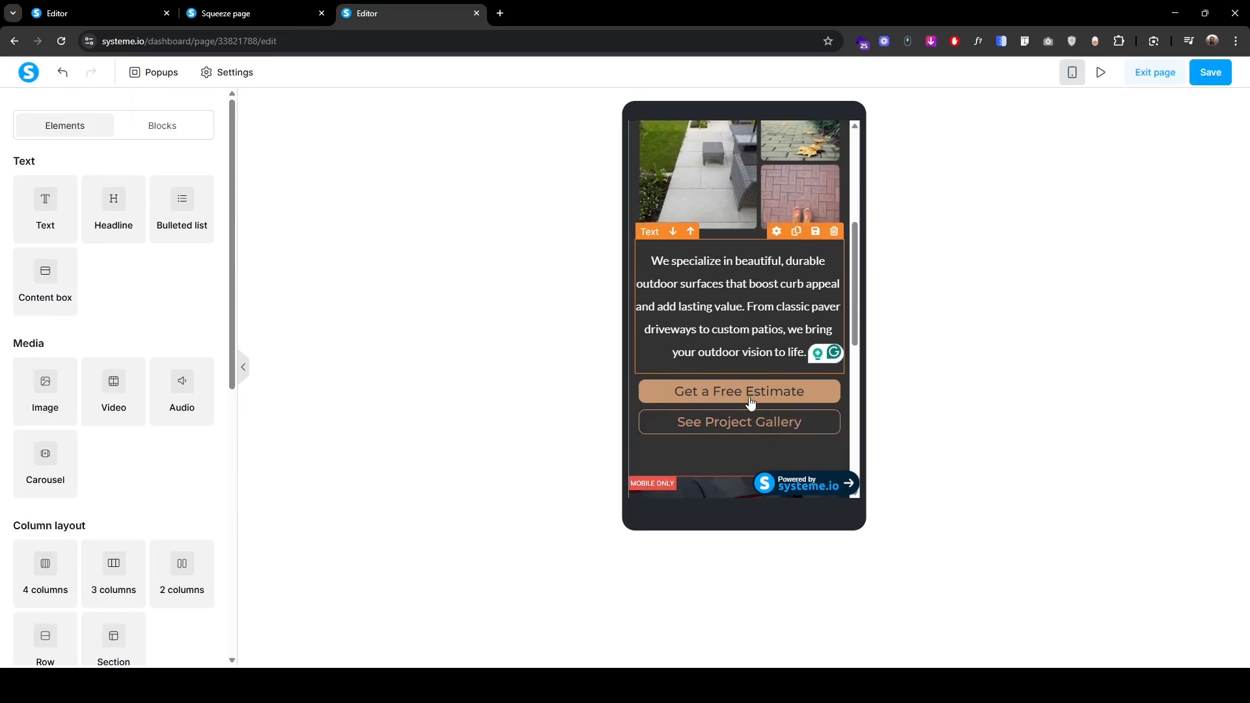
left_click(651, 376)
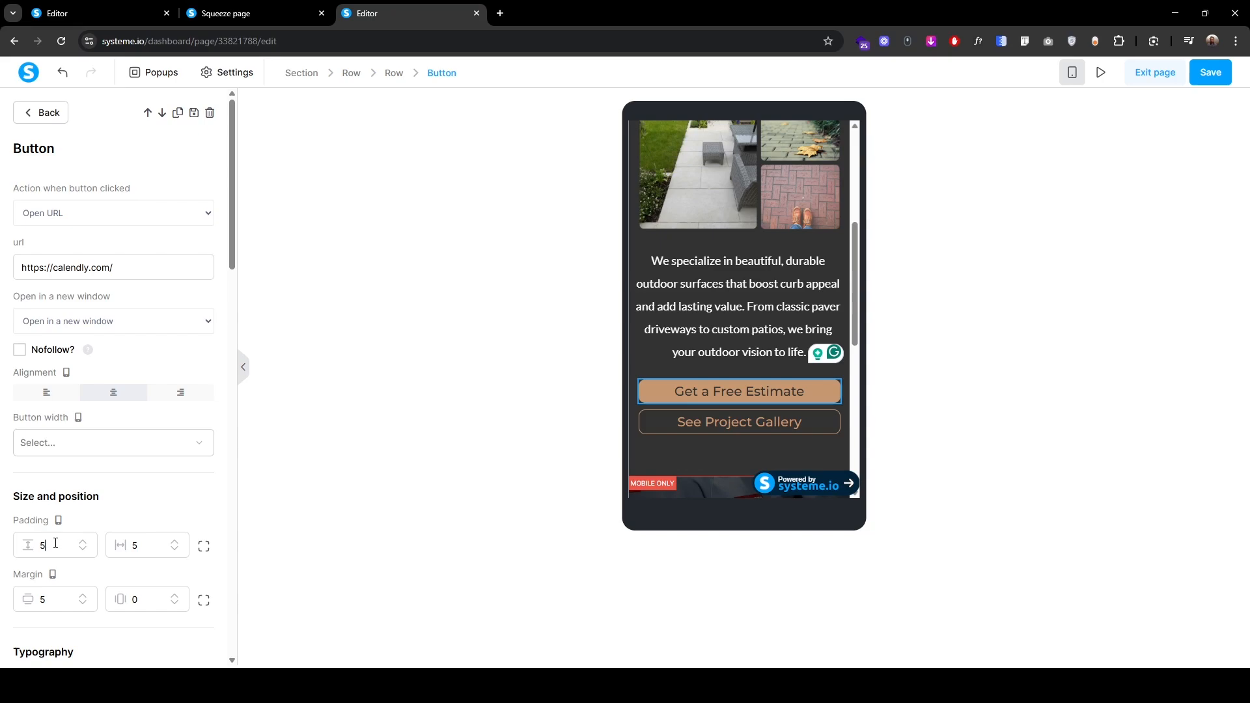
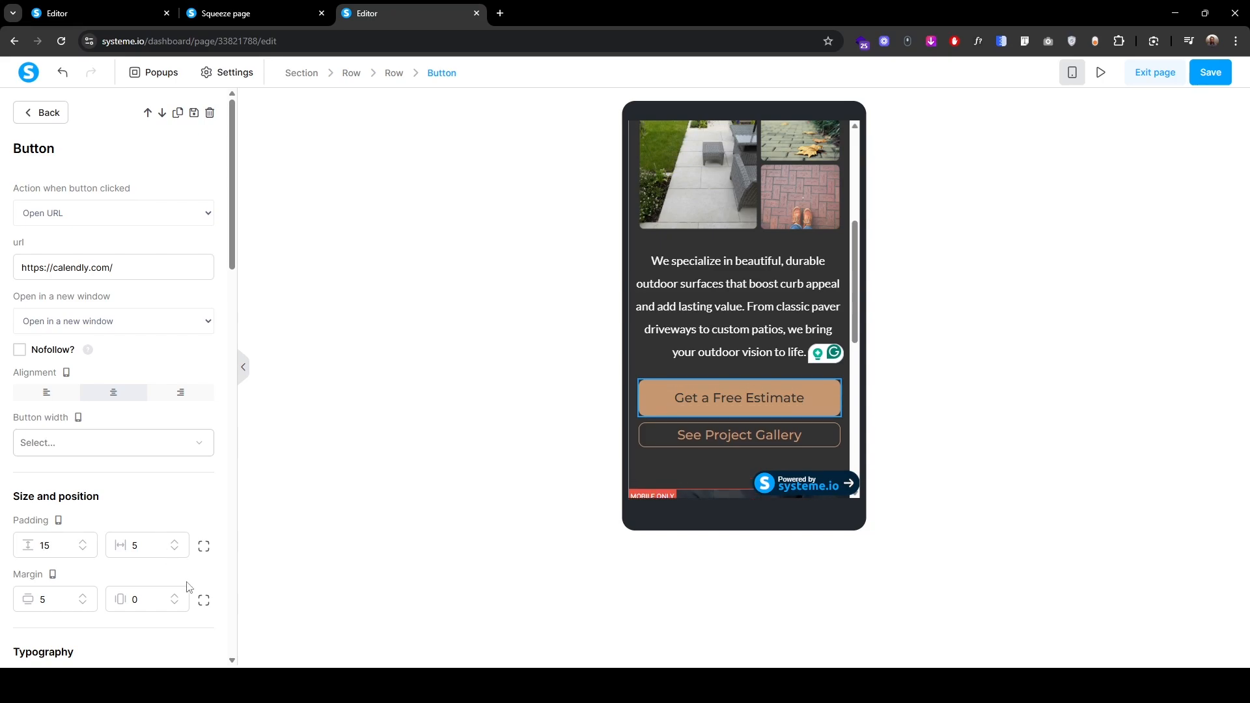
Step: Set the Get a Free Estimate button's bottom margin to 10 on mobile
left_click(204, 599)
scroll(97, 541, "down", 2)
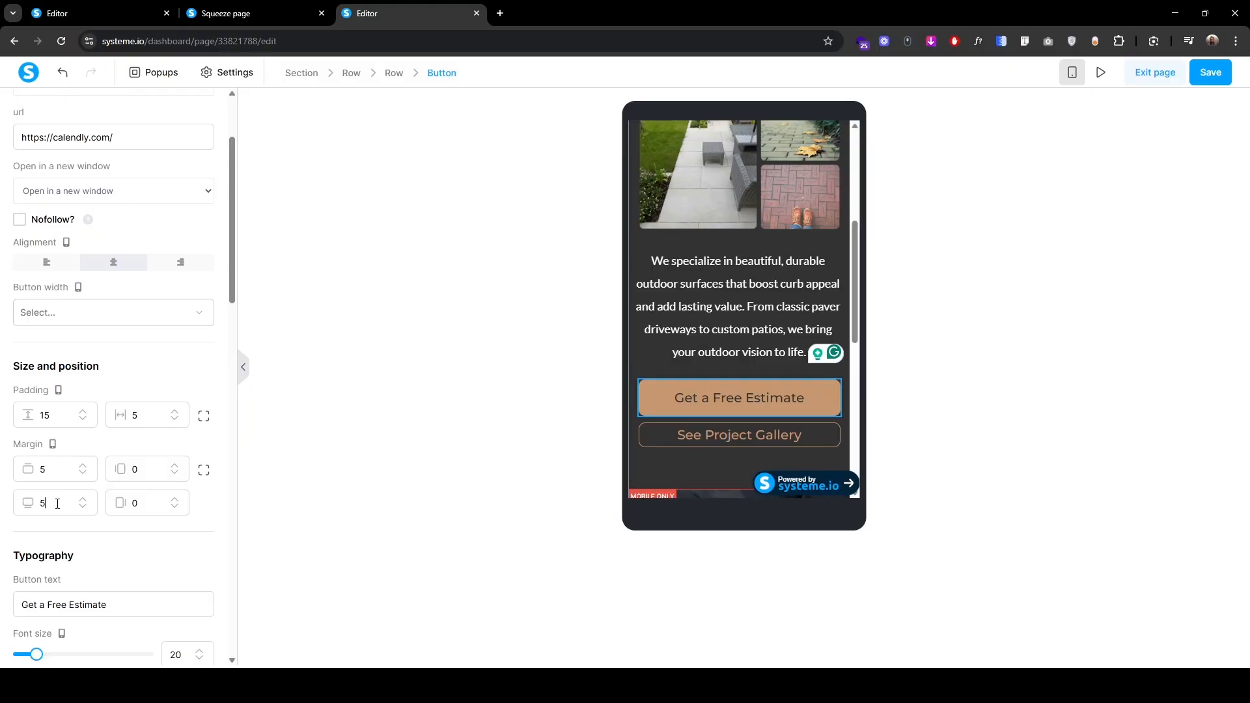
double_click(46, 503)
type("10")
left_click(659, 445)
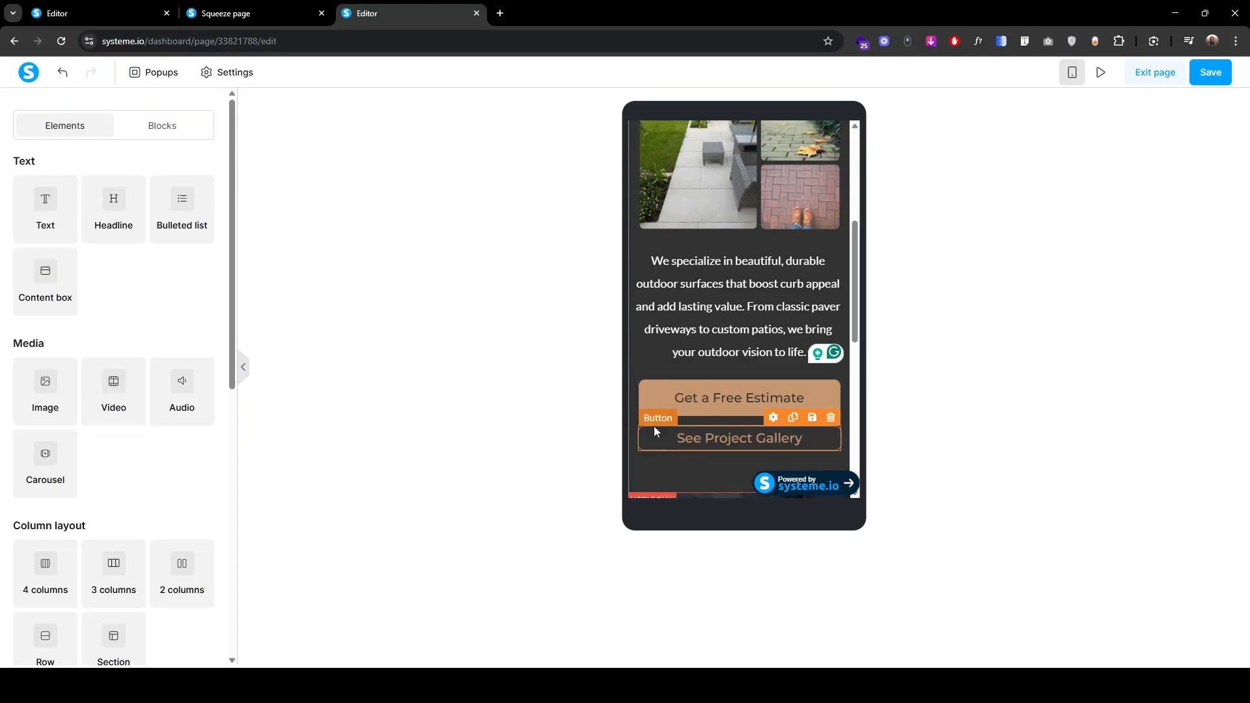
Step: Give the See Project Gallery button a top margin of 10
left_click(654, 427)
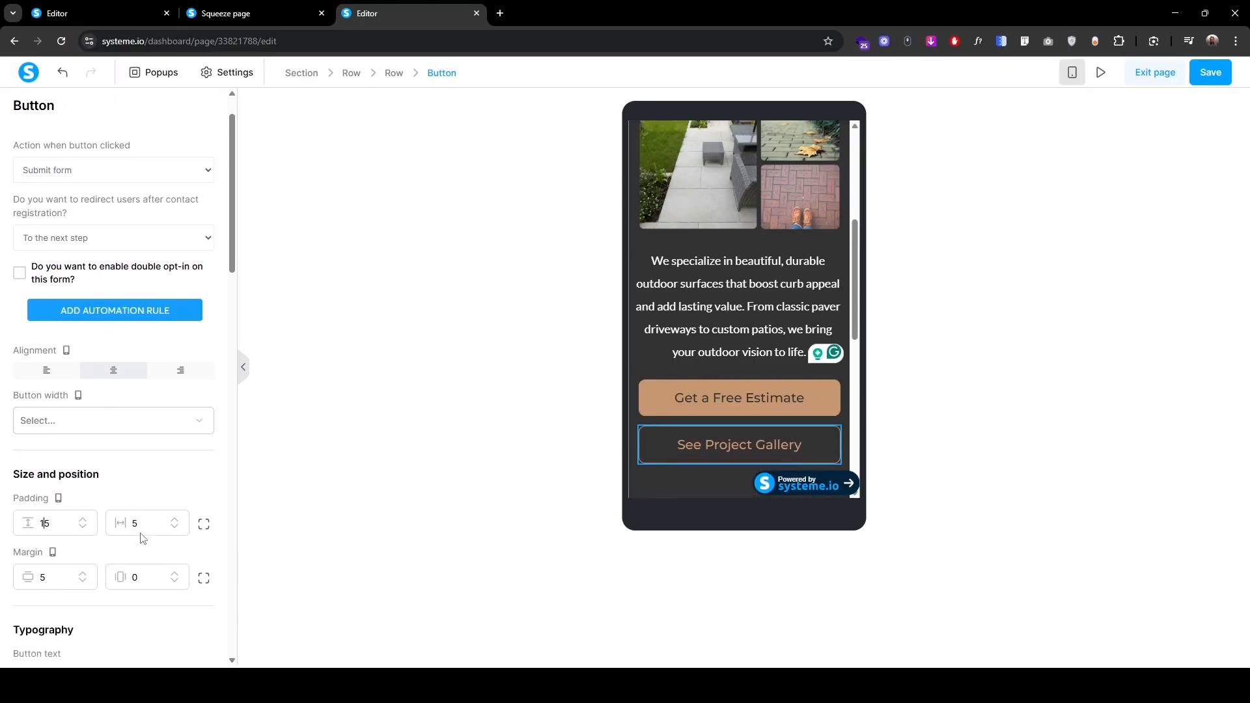
scroll(143, 538, "down", 3)
left_click(204, 426)
left_click(65, 422)
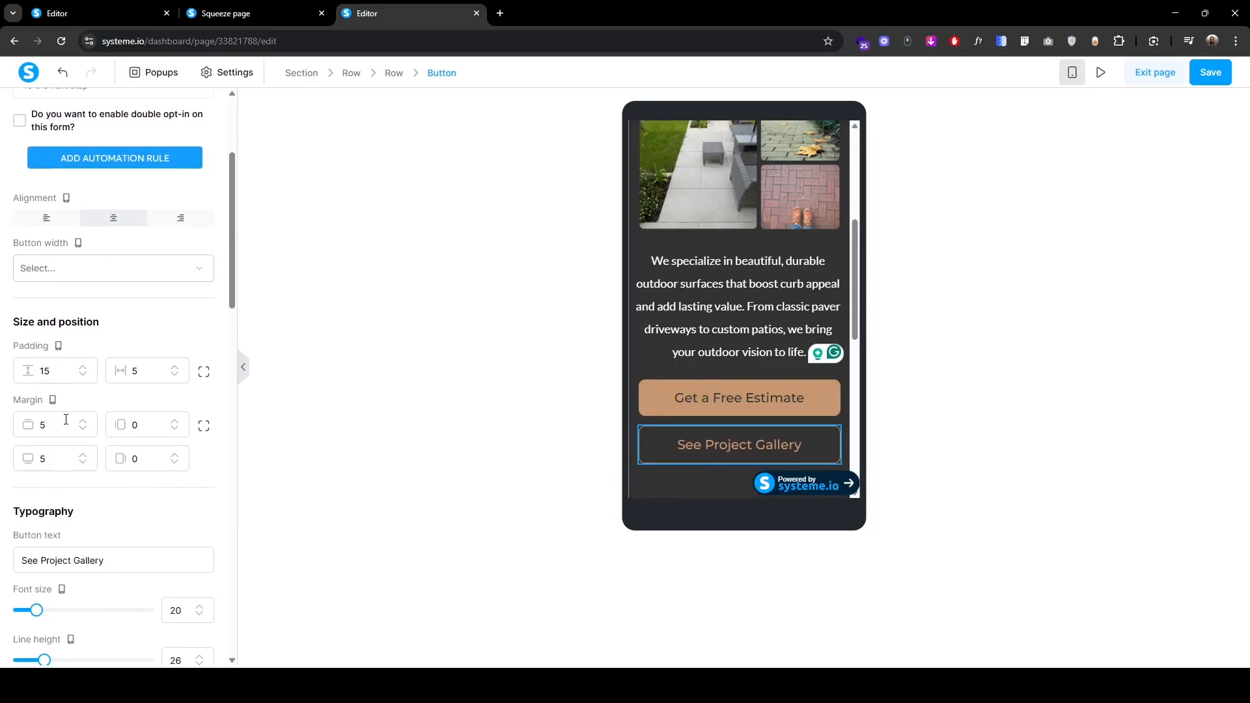
key("ctrl+a")
type("10")
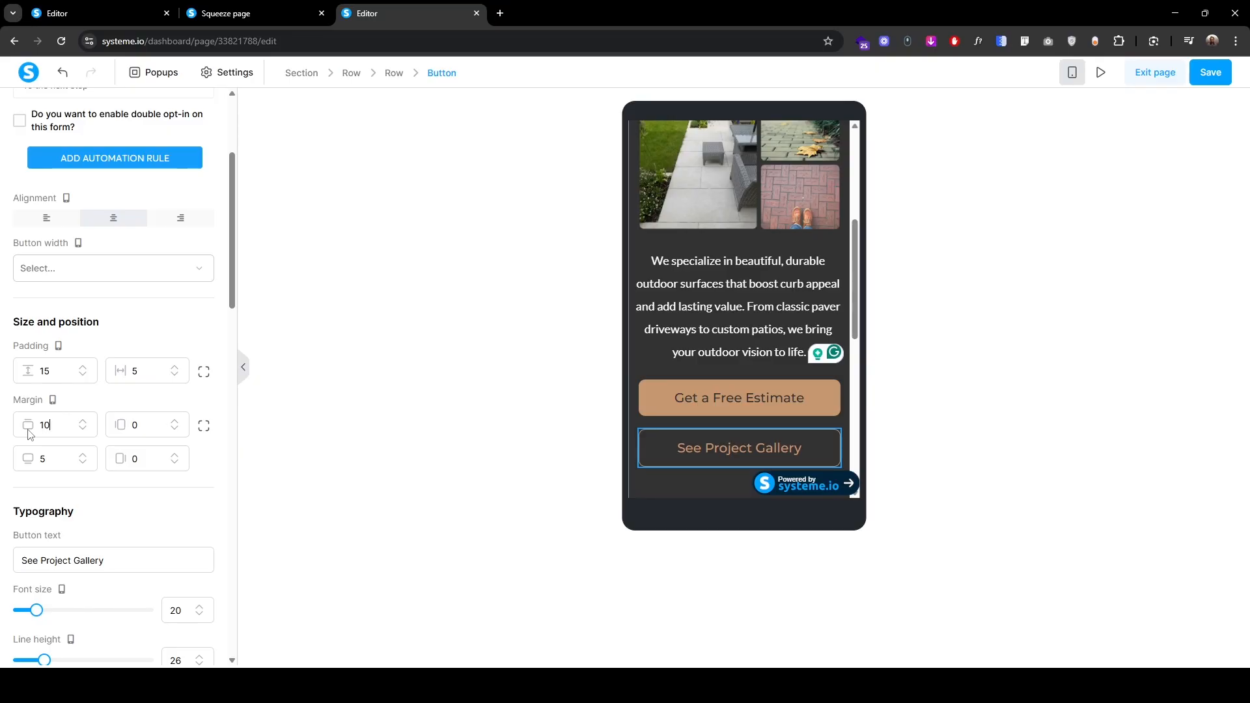
scroll(70, 374, "up", 3)
Step: Return to the elements list and save the page
left_click(35, 111)
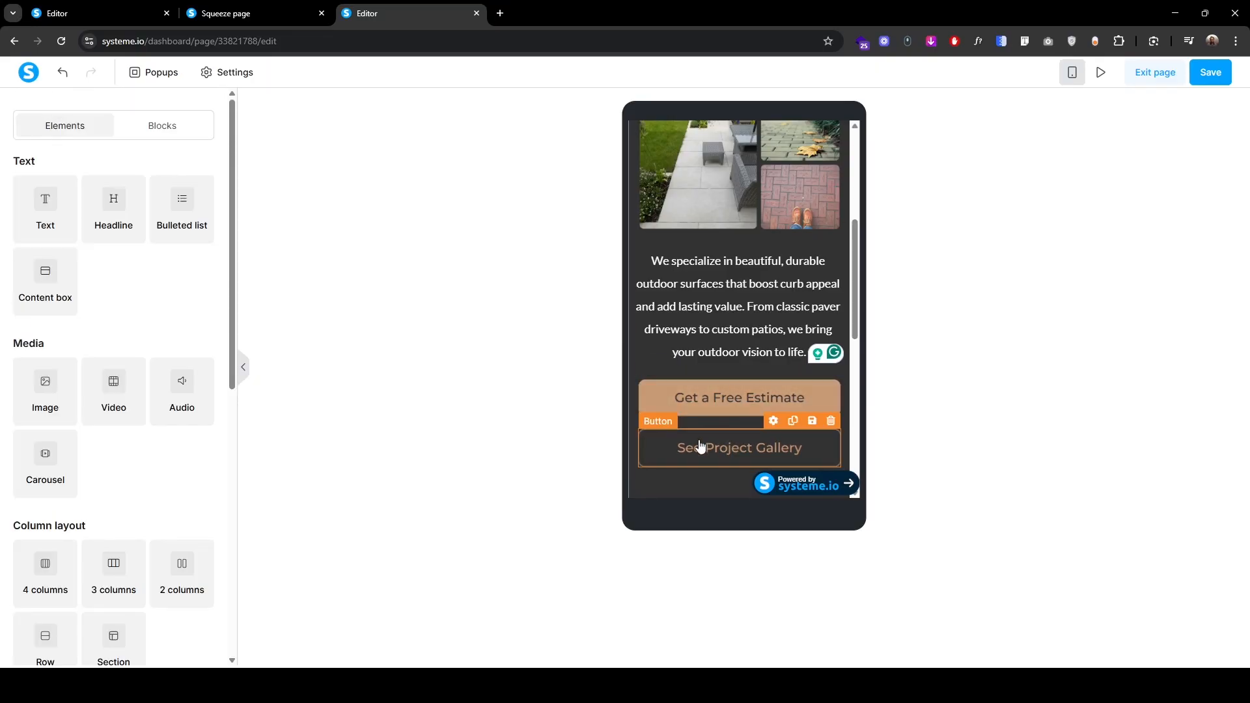
scroll(690, 390, "up", 3)
left_click(1210, 73)
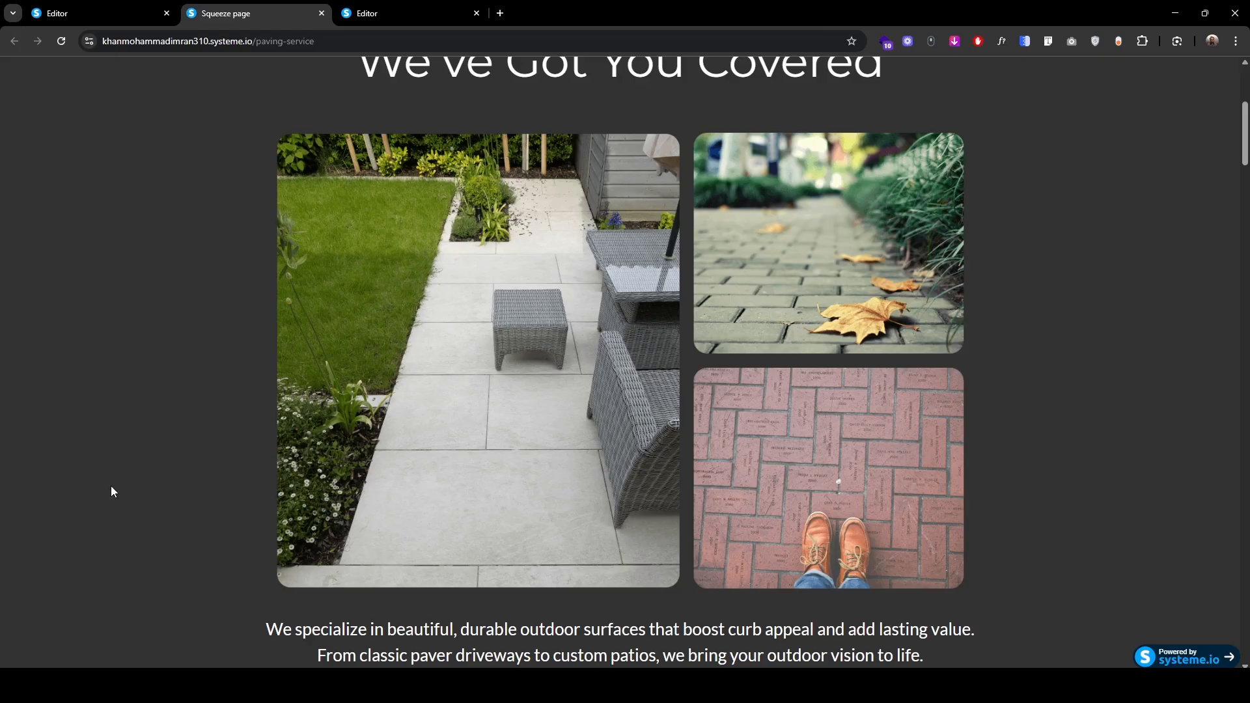
Step: Add a new empty section at the bottom of the page
scroll(110, 487, "down", 6)
scroll(111, 493, "down", 4)
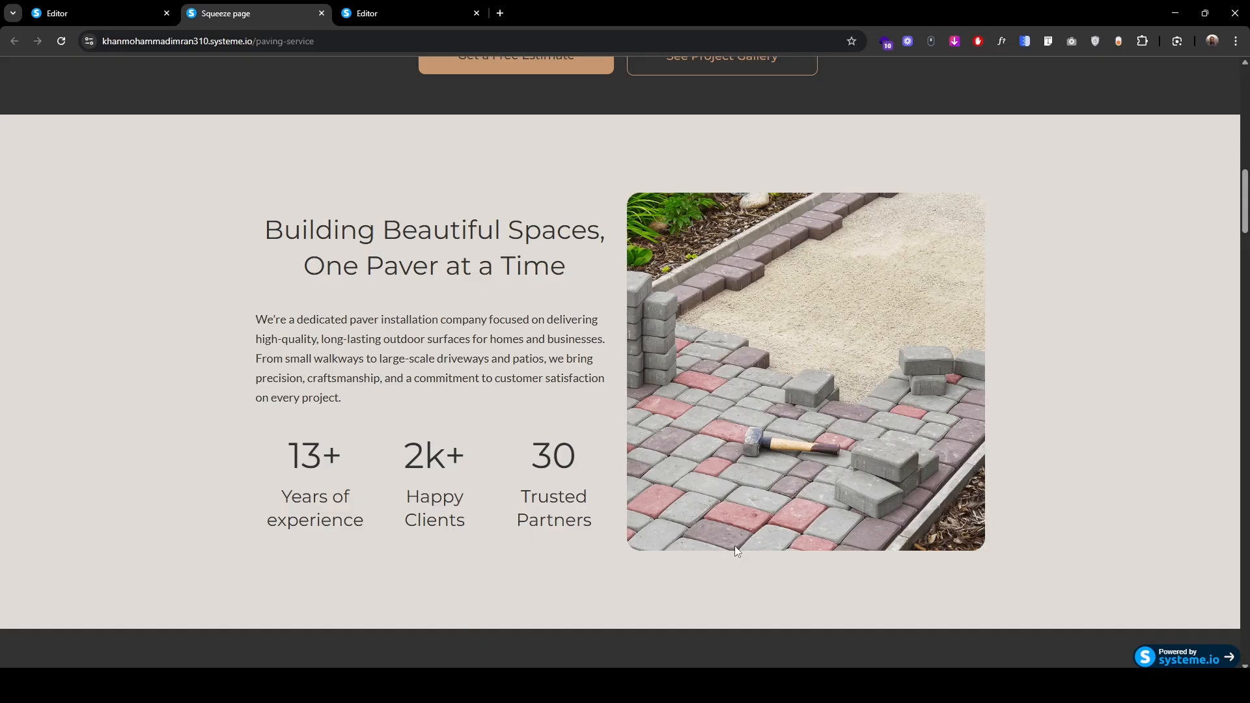
key("ctrl+Tab")
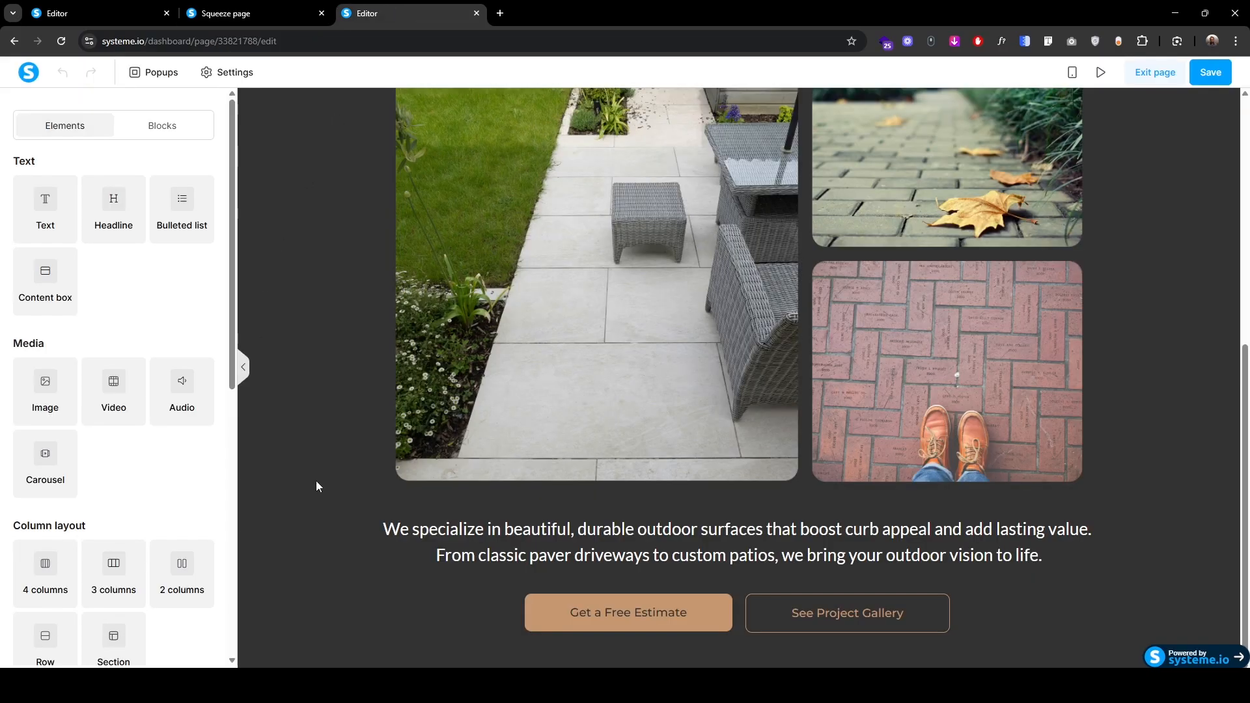
left_click(112, 641)
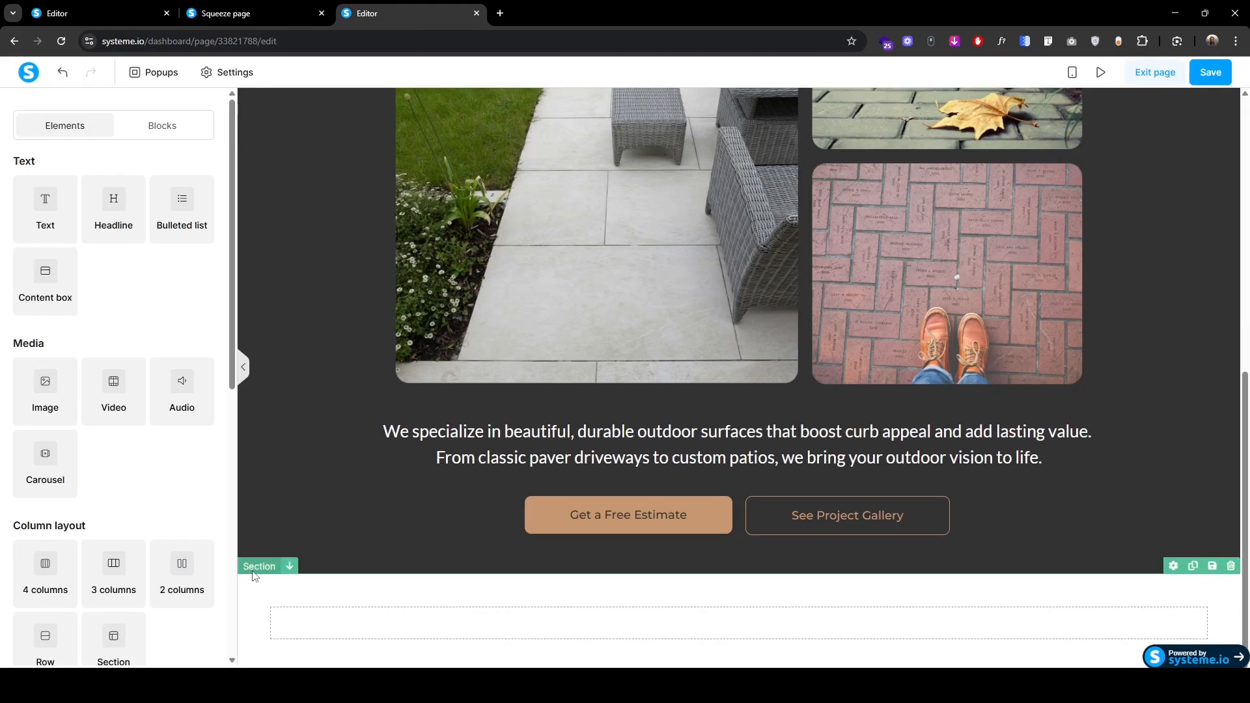
Step: Give the new section background colour #e0dbd5 and content width Wide
left_click(254, 577)
left_click(206, 386)
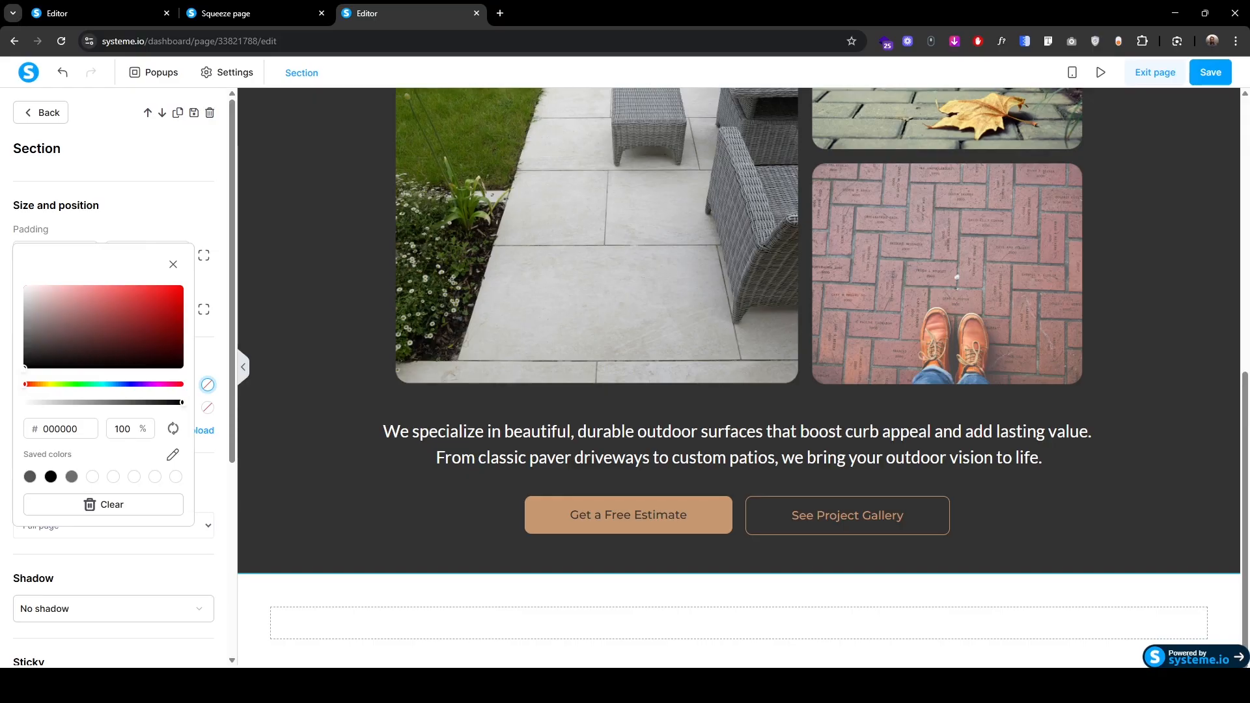
key("alt+Tab")
double_click(75, 429)
type("e0dbd6")
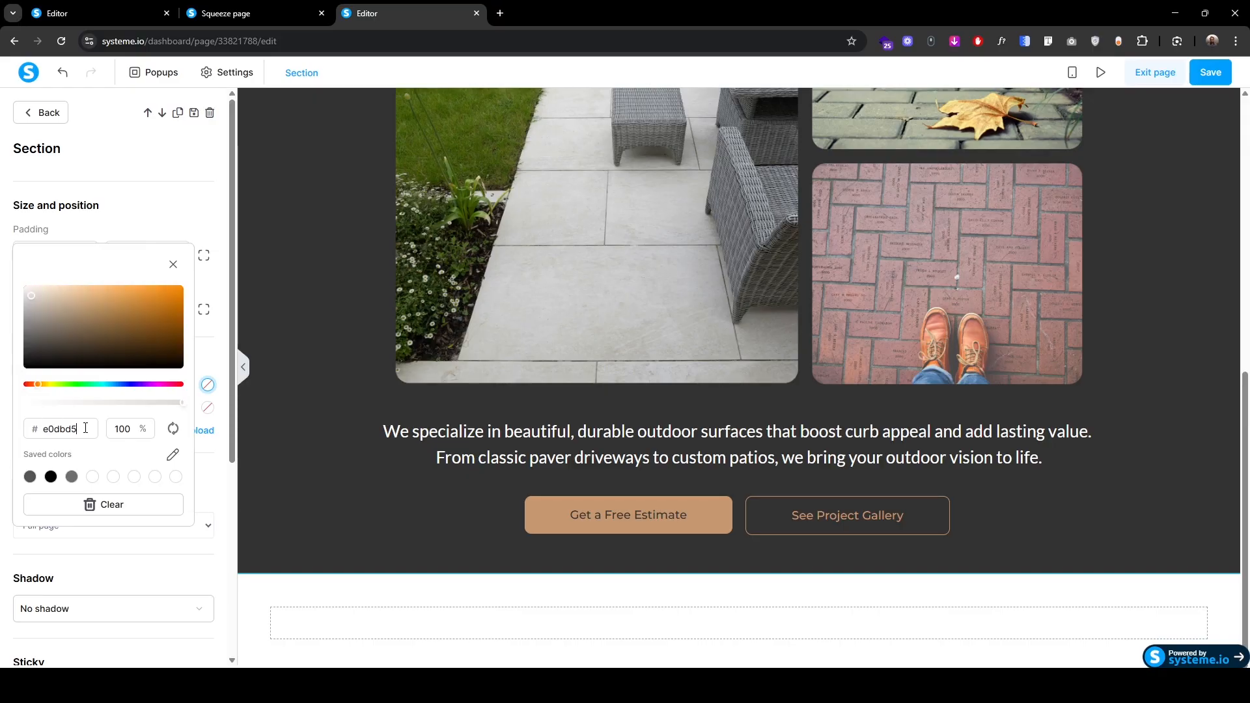
left_click(73, 563)
left_click(68, 529)
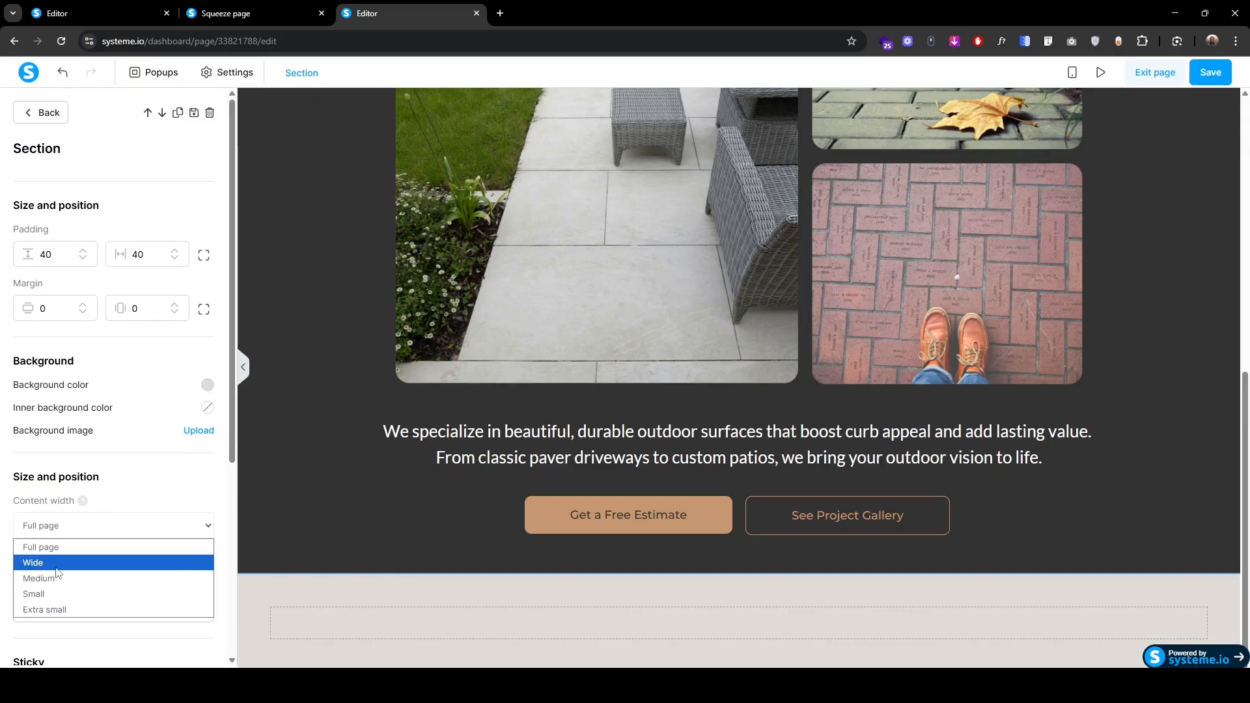
left_click(39, 561)
Step: Drop a two-column row into the section with a headline in the left column
left_click(42, 115)
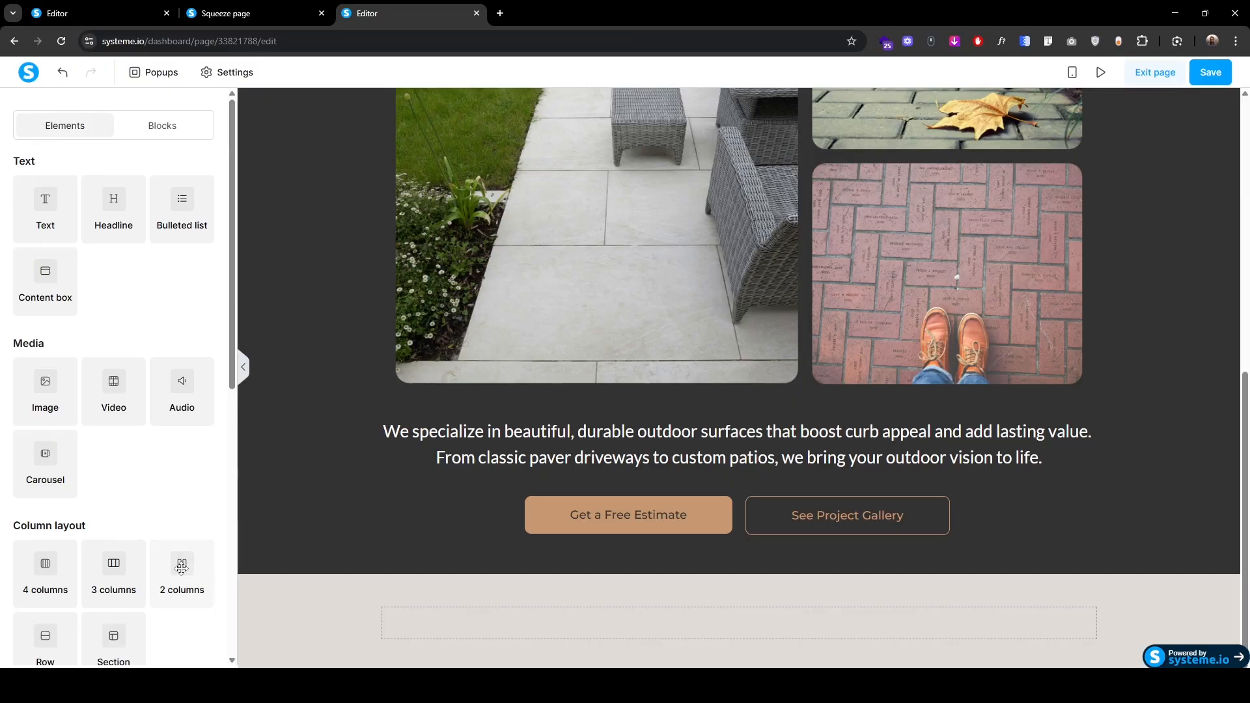
left_click_drag(181, 569, 639, 632)
left_click_drag(114, 199, 557, 627)
Step: Replace the headline text with 'Building Beautiful Spaces, One Paver at a Time'
triple_click(537, 615)
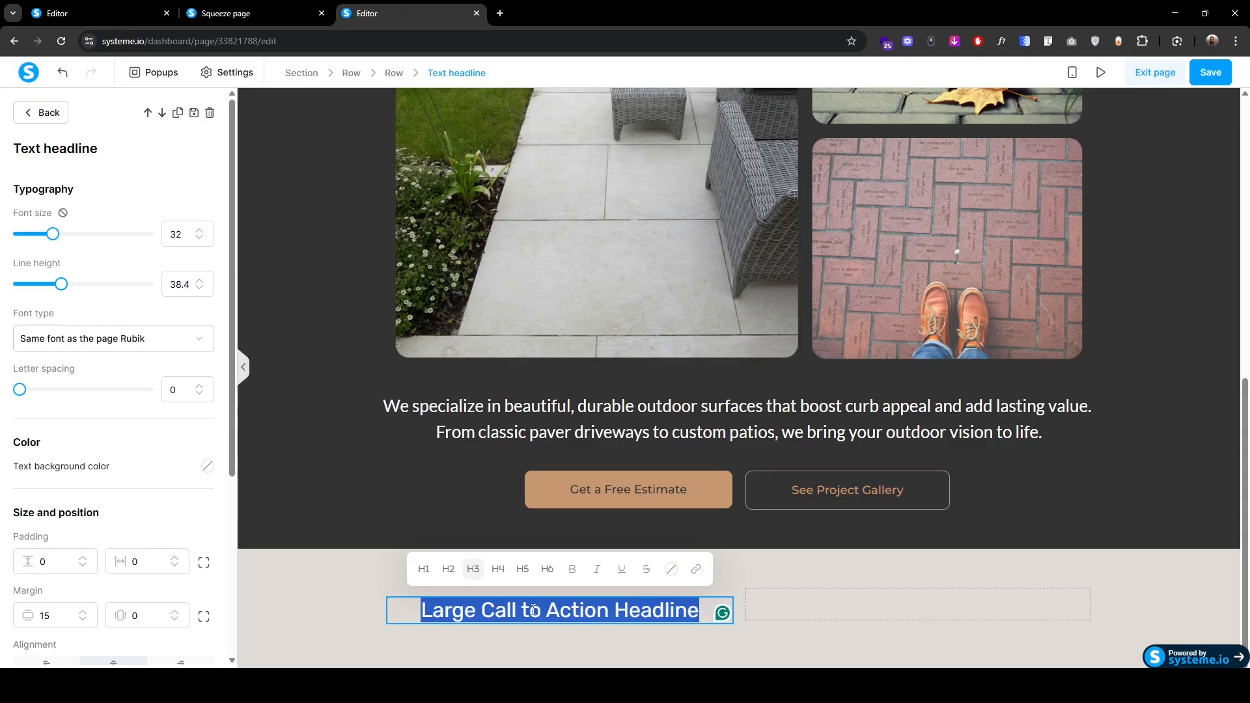
type("Building Beautiful Spaces, One Paver at a Time")
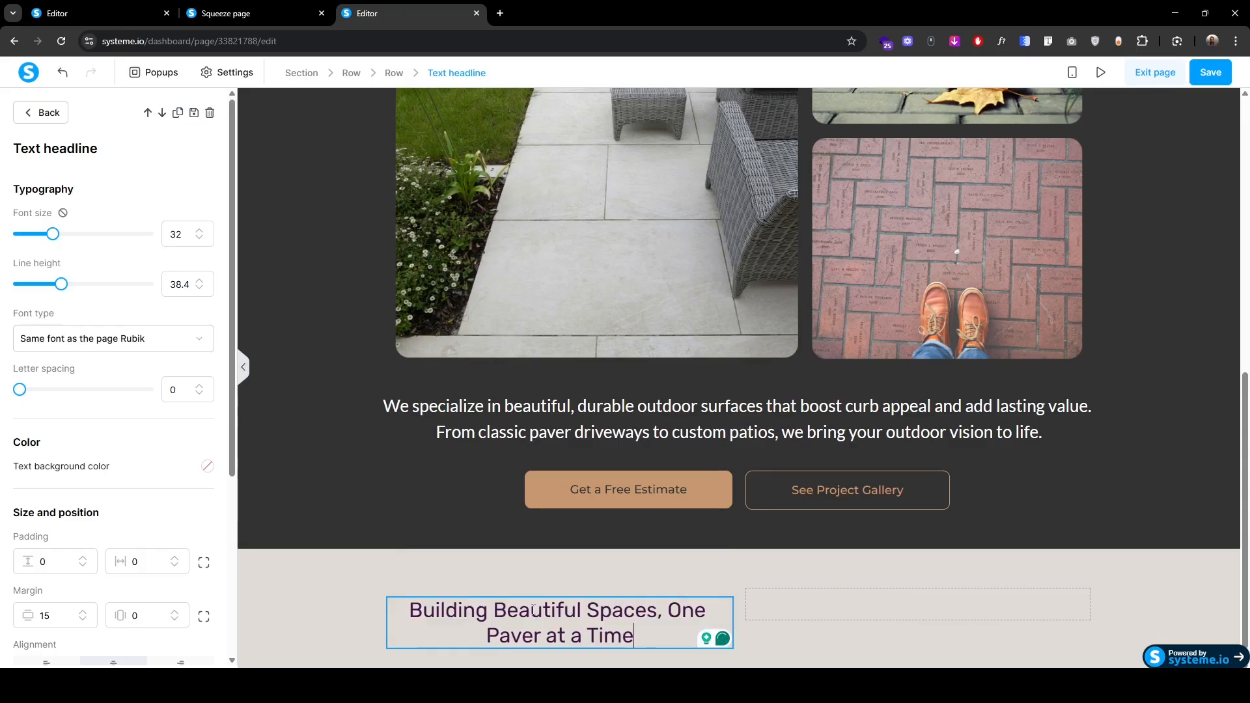
triple_click(537, 610)
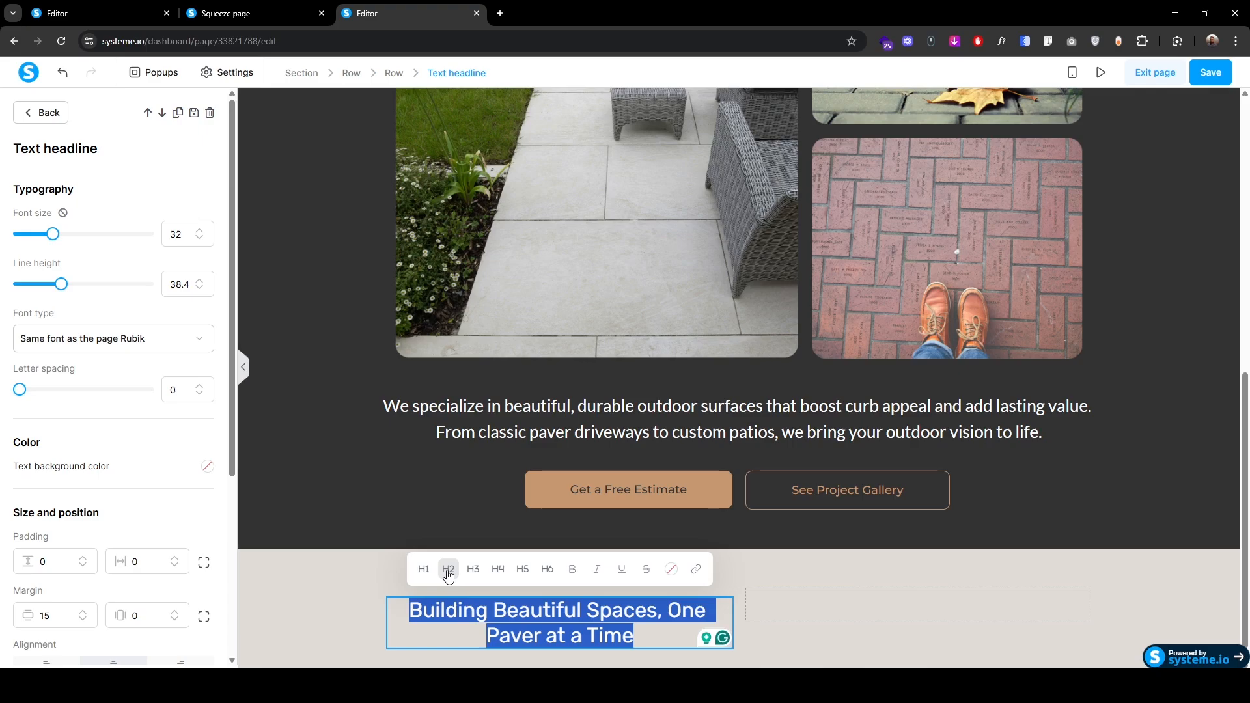
Step: Set the headline to font size 40, line height 55, Google font Montserrat
left_click(200, 231)
left_click(199, 231)
left_click(199, 231)
left_click(199, 231)
left_click(199, 231)
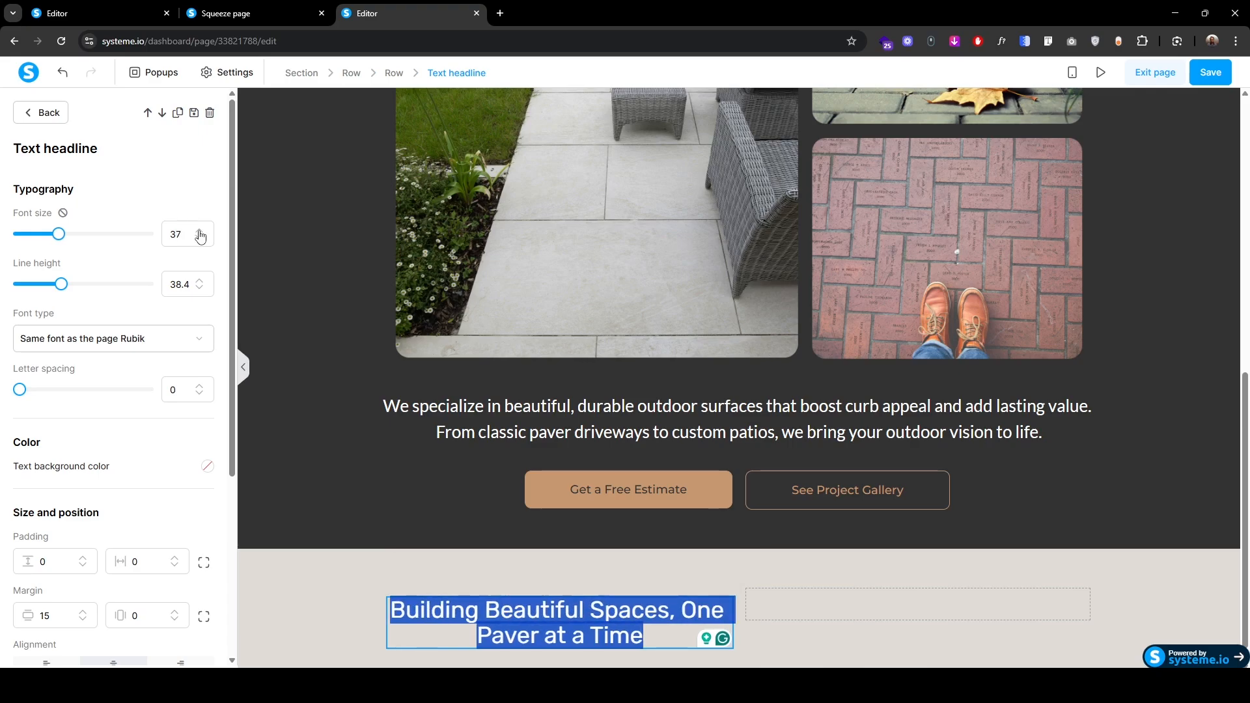
left_click(199, 231)
left_click(200, 231)
left_click(199, 232)
double_click(174, 287)
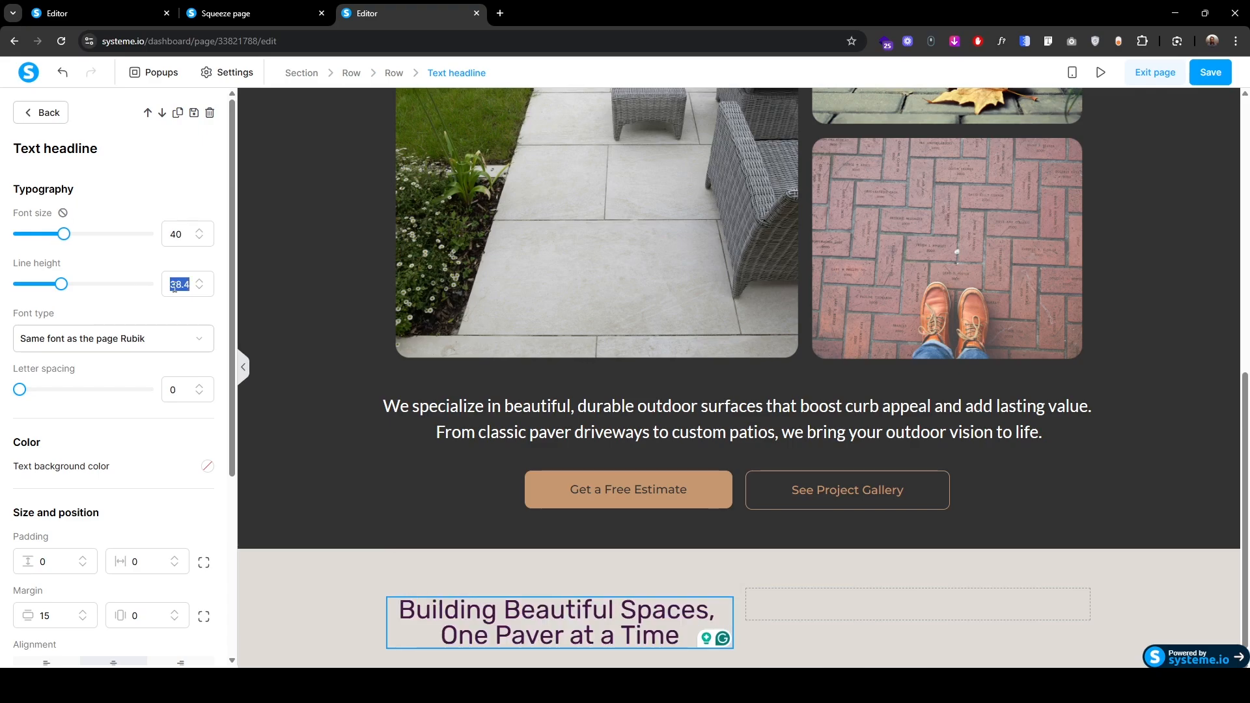
type("55")
left_click(91, 339)
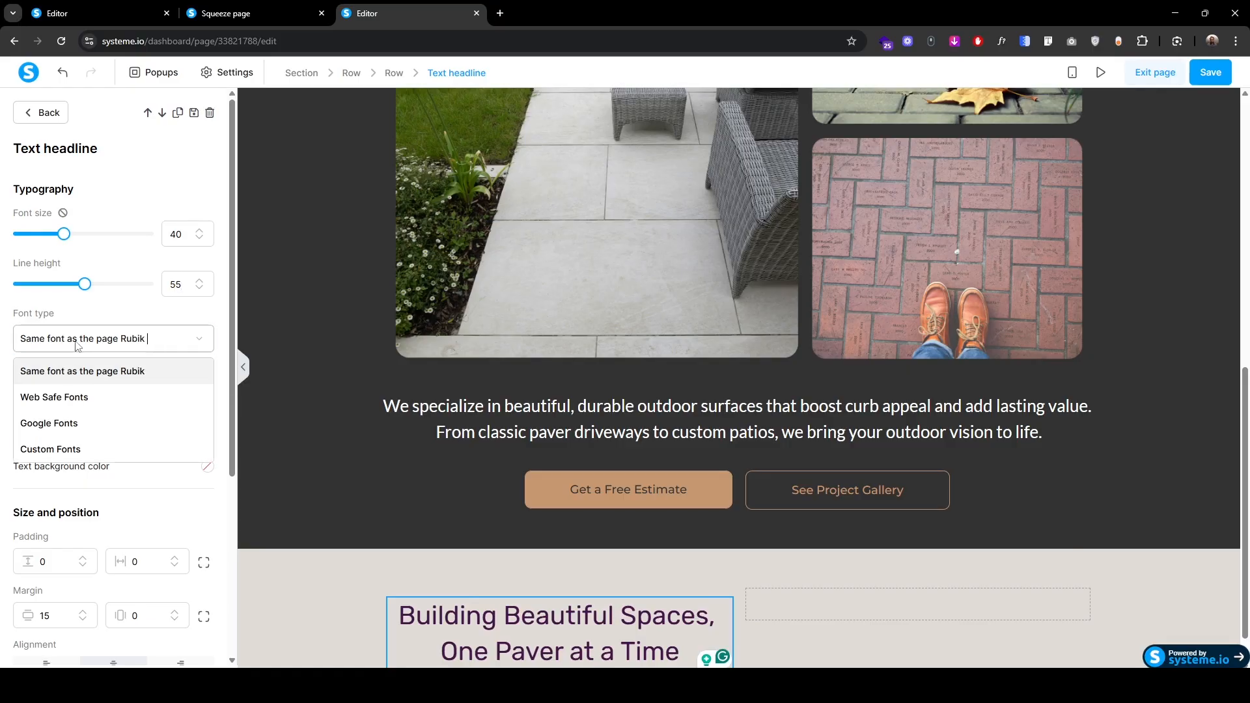
left_click(65, 431)
left_click(78, 383)
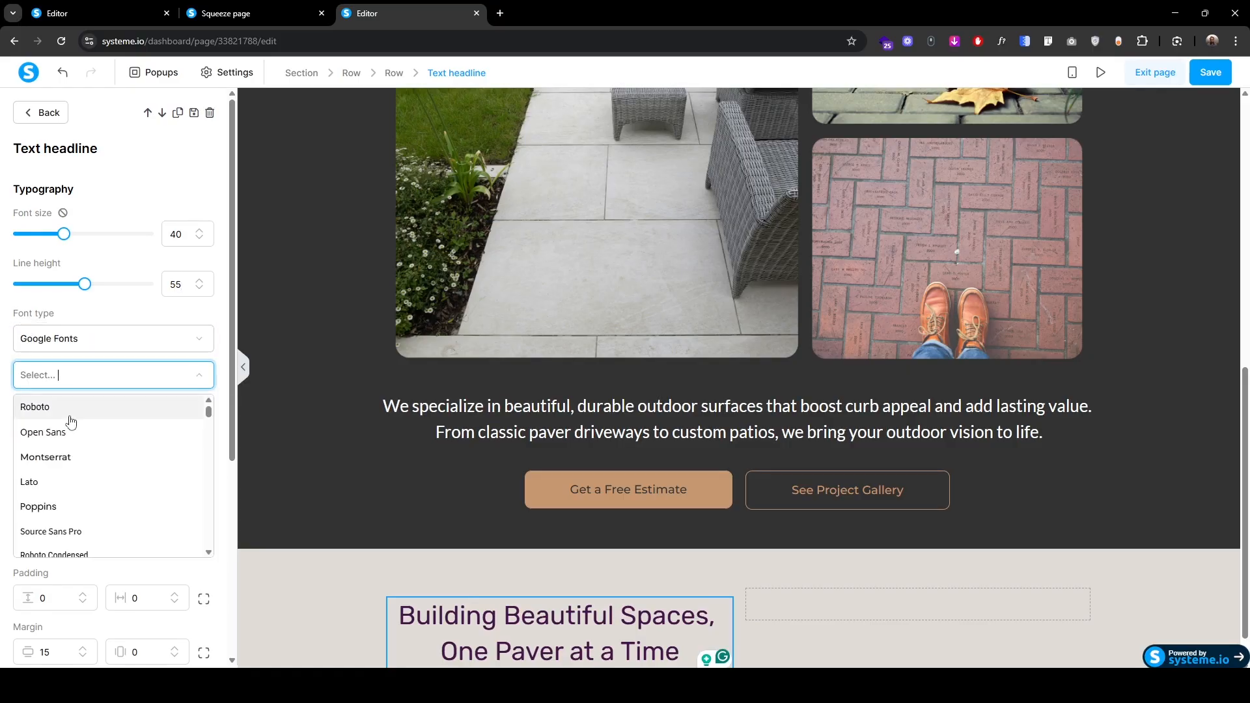
left_click(68, 455)
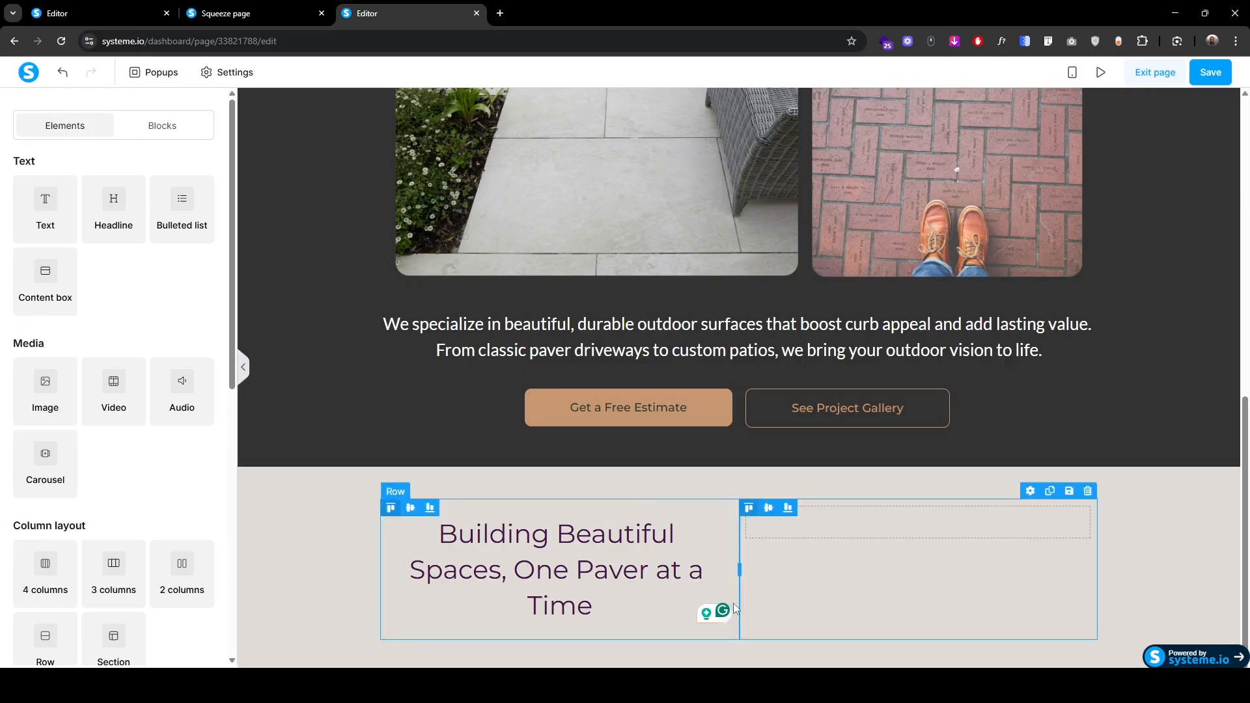
Step: Set the row's side padding to 0 and add a text block below the headline
left_click(736, 608)
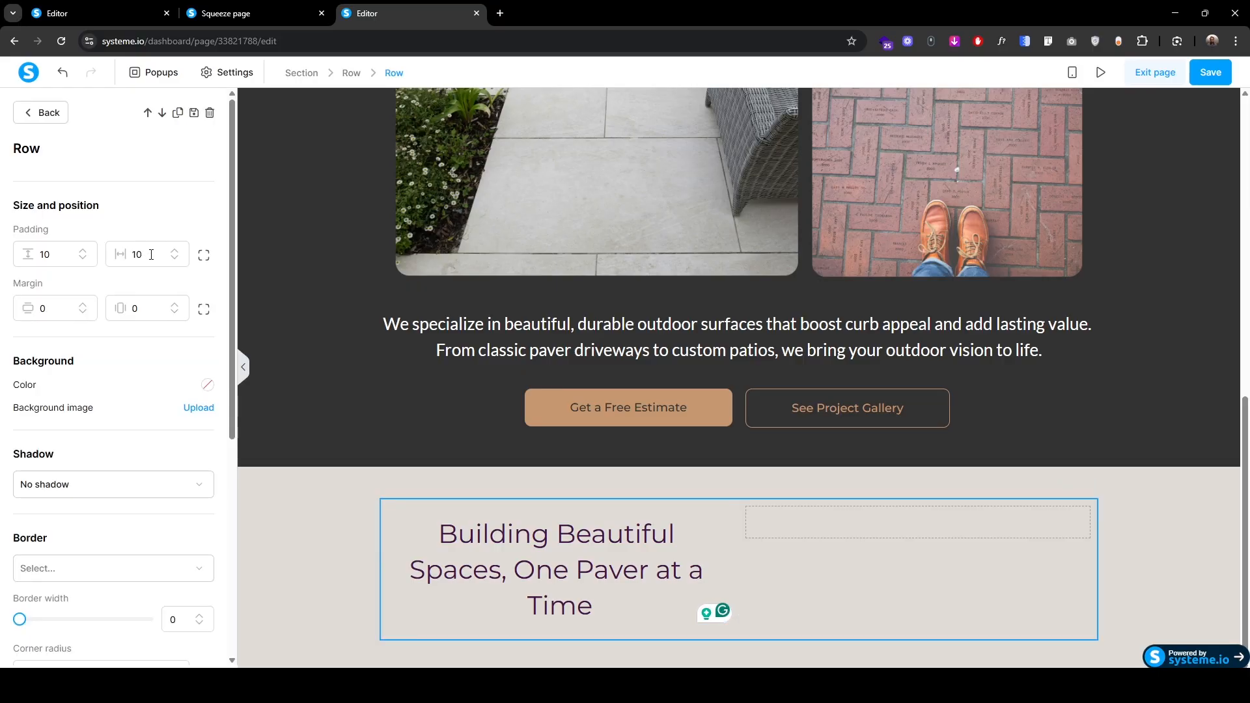
left_click_drag(148, 256, 129, 259)
type("0")
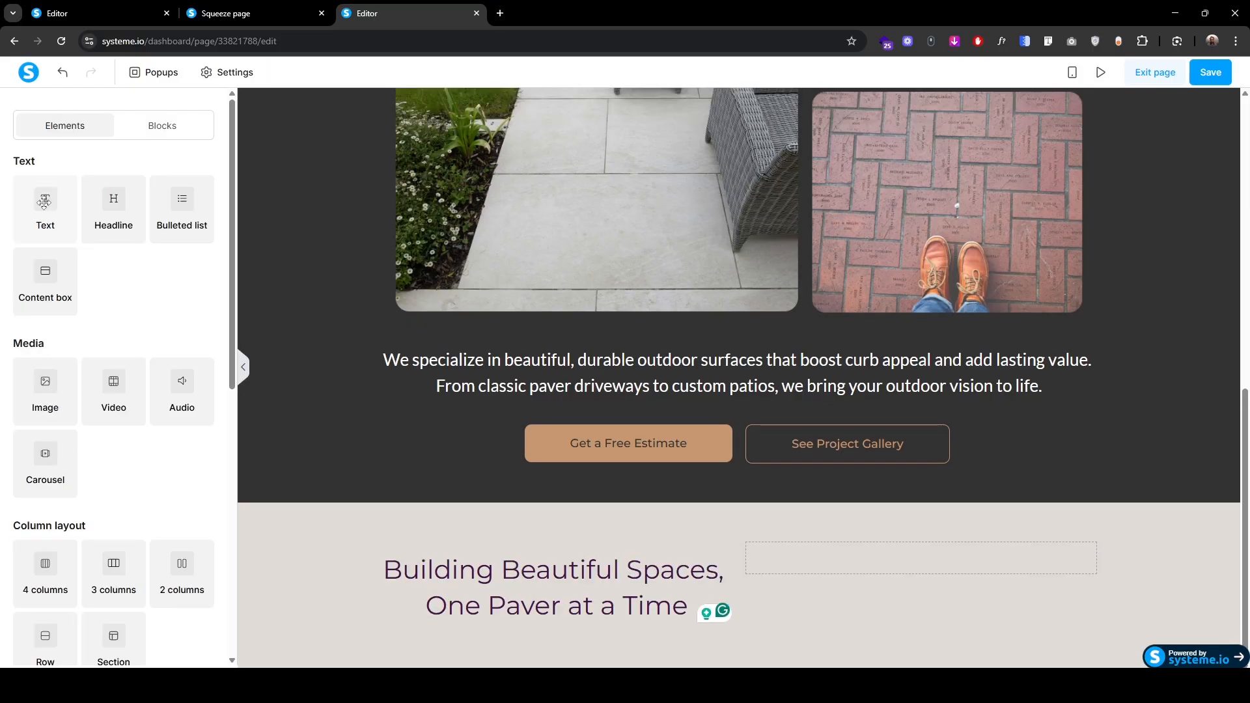
left_click_drag(52, 207, 515, 589)
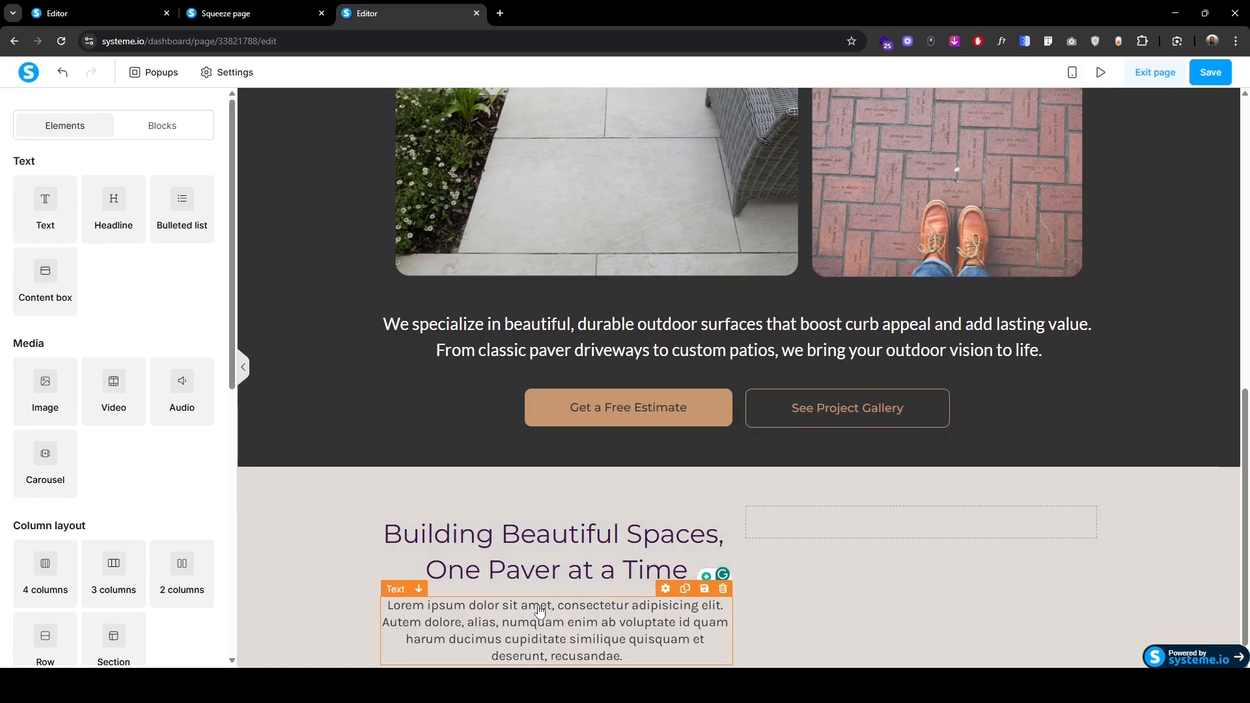
Step: Paste the paver installation paragraph and set font size 18, line height 30
left_click(559, 592)
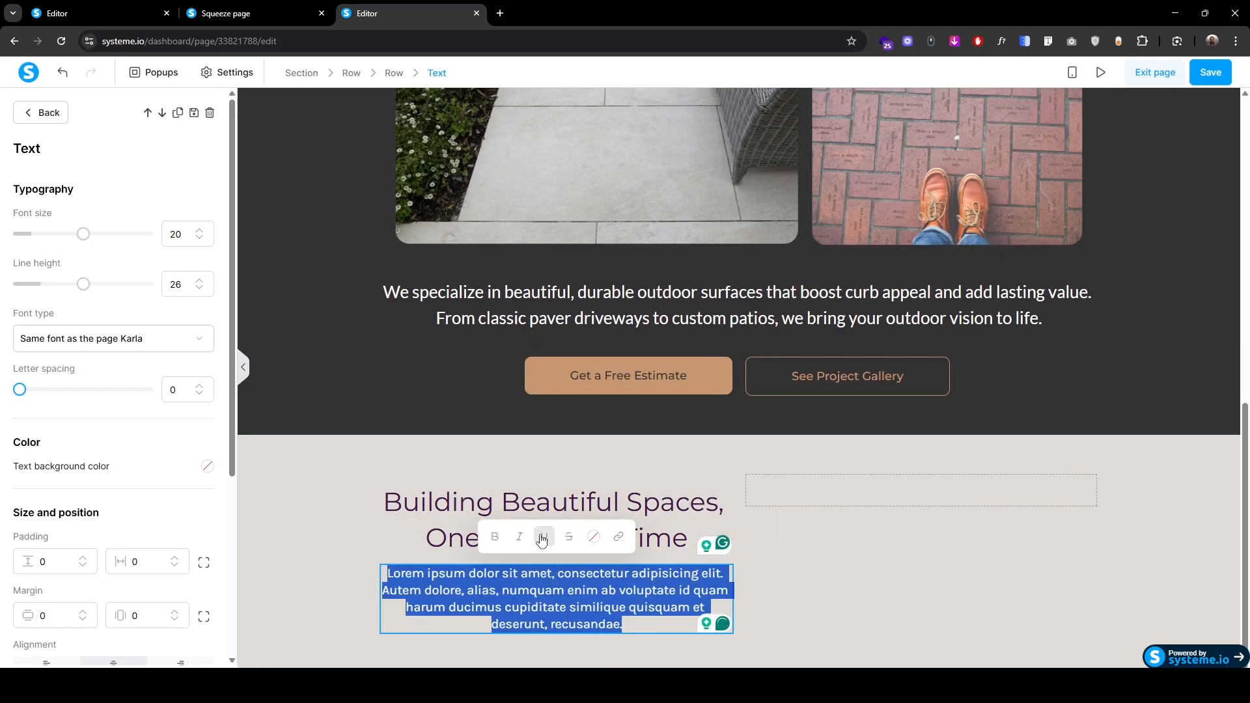
type("We’re a dedicated paver installation company focused on delivering high-quality, long-lasting outdoor surfaces for homes and businesses. From small walkways to large-scale driveways and patios, we bring precision, craftsmanship, and a commitment to customer satisfaction on every project.")
left_click(497, 576)
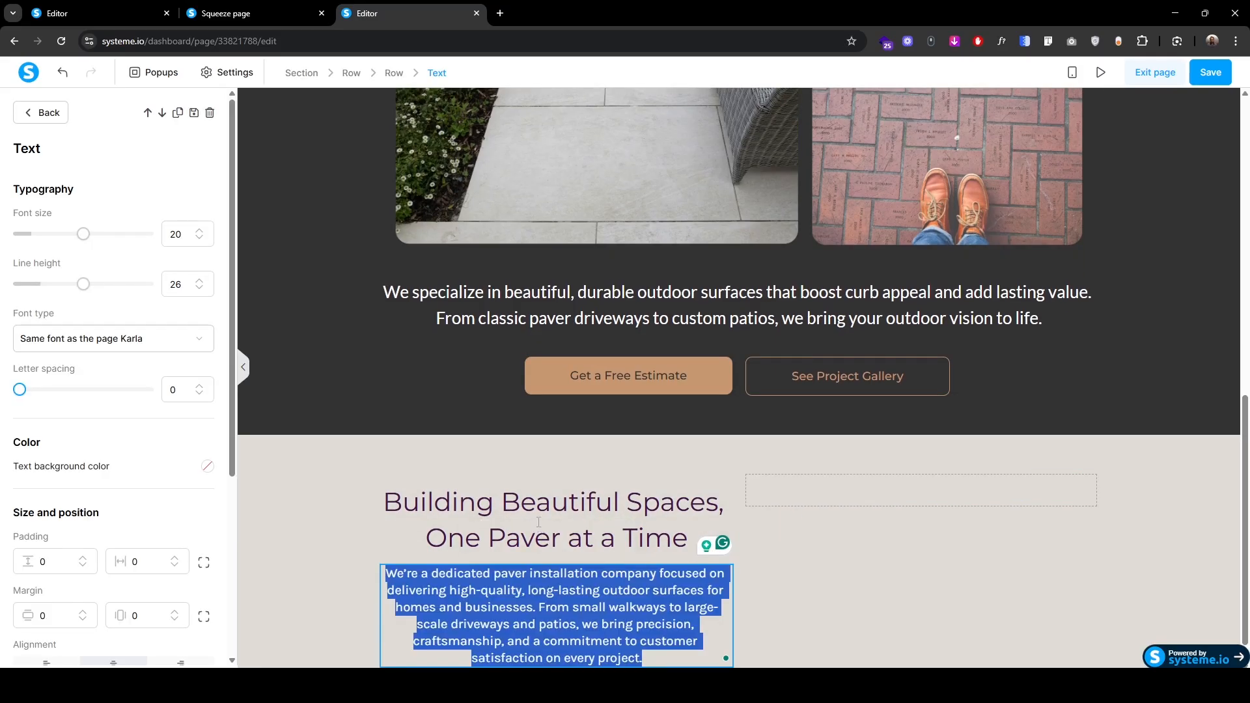
left_click(200, 241)
left_click(199, 241)
left_click(200, 288)
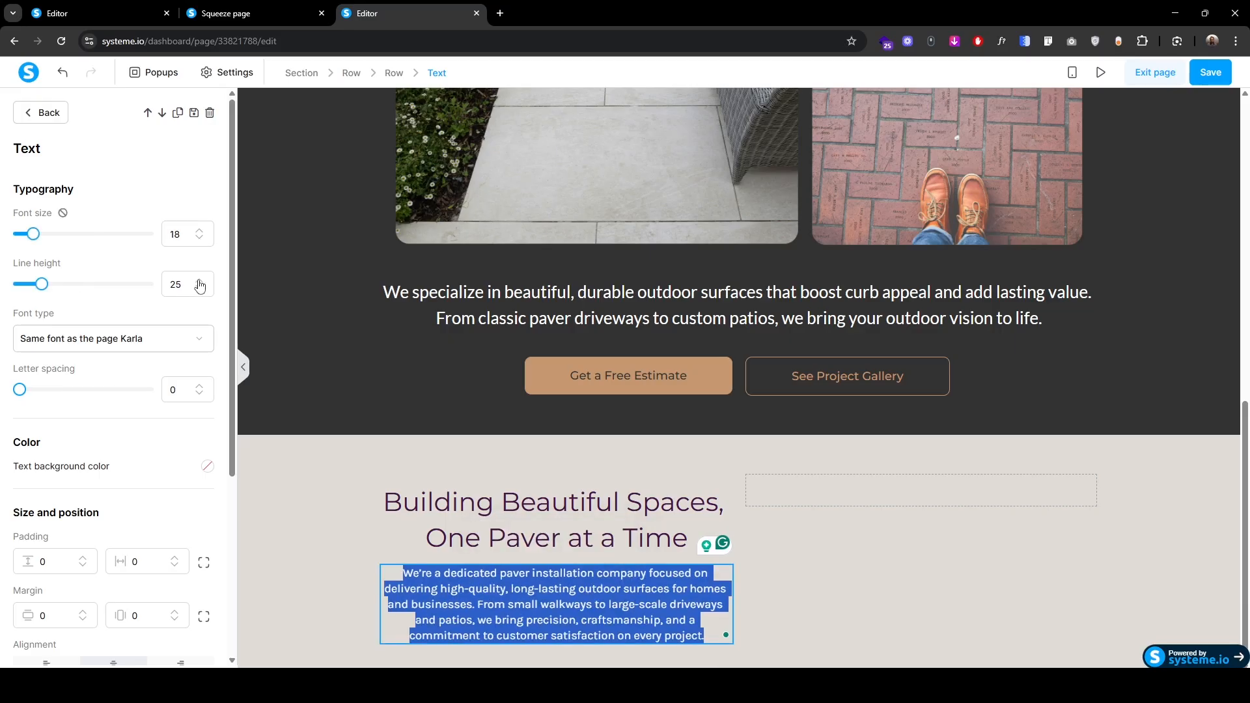
left_click(200, 281)
left_click(200, 280)
left_click(199, 281)
left_click(199, 281)
left_click(199, 280)
Step: Switch the paragraph to the Google font Lato
left_click(158, 339)
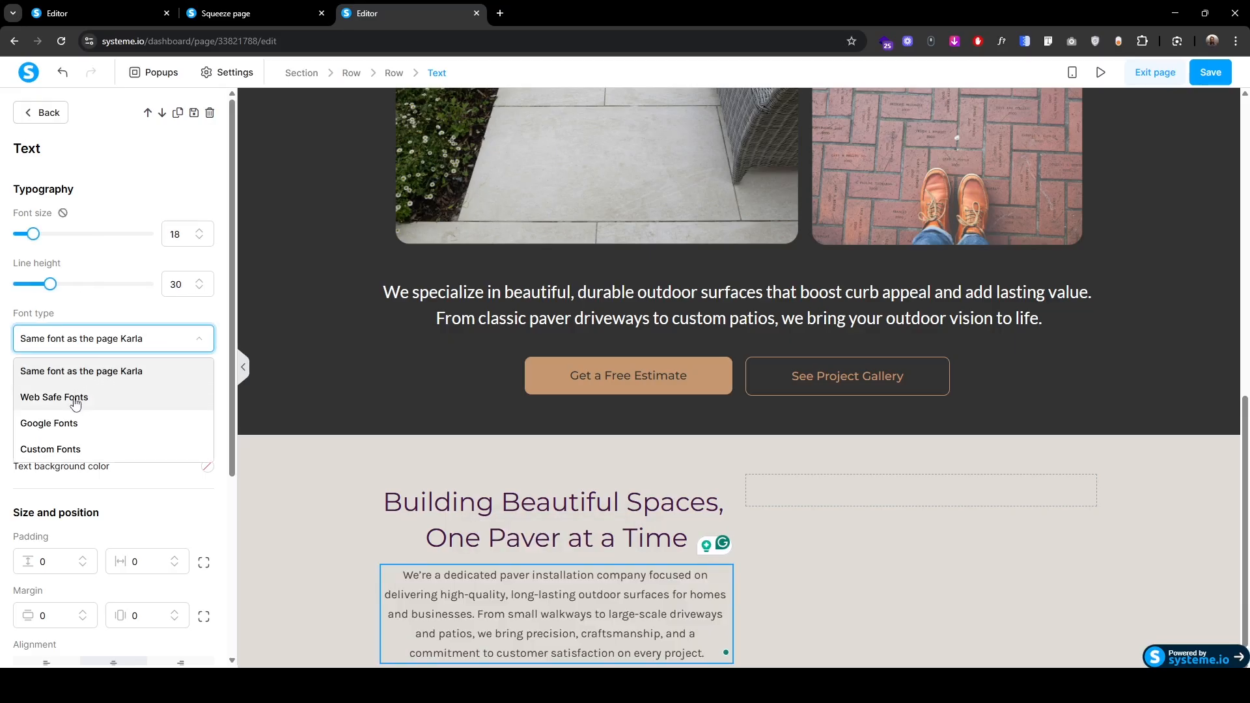
left_click(69, 424)
left_click(70, 383)
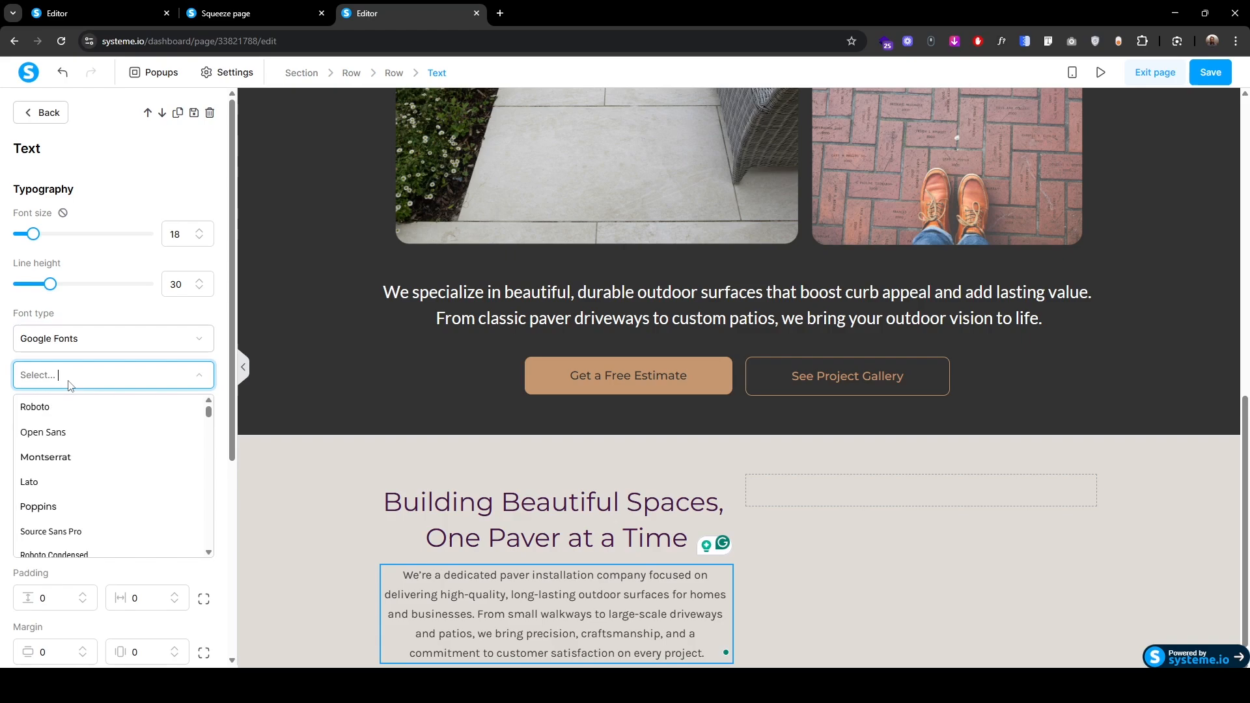
left_click(52, 483)
Step: Colour the intro paragraph text dark grey 333333
scroll(96, 521, "down", 4)
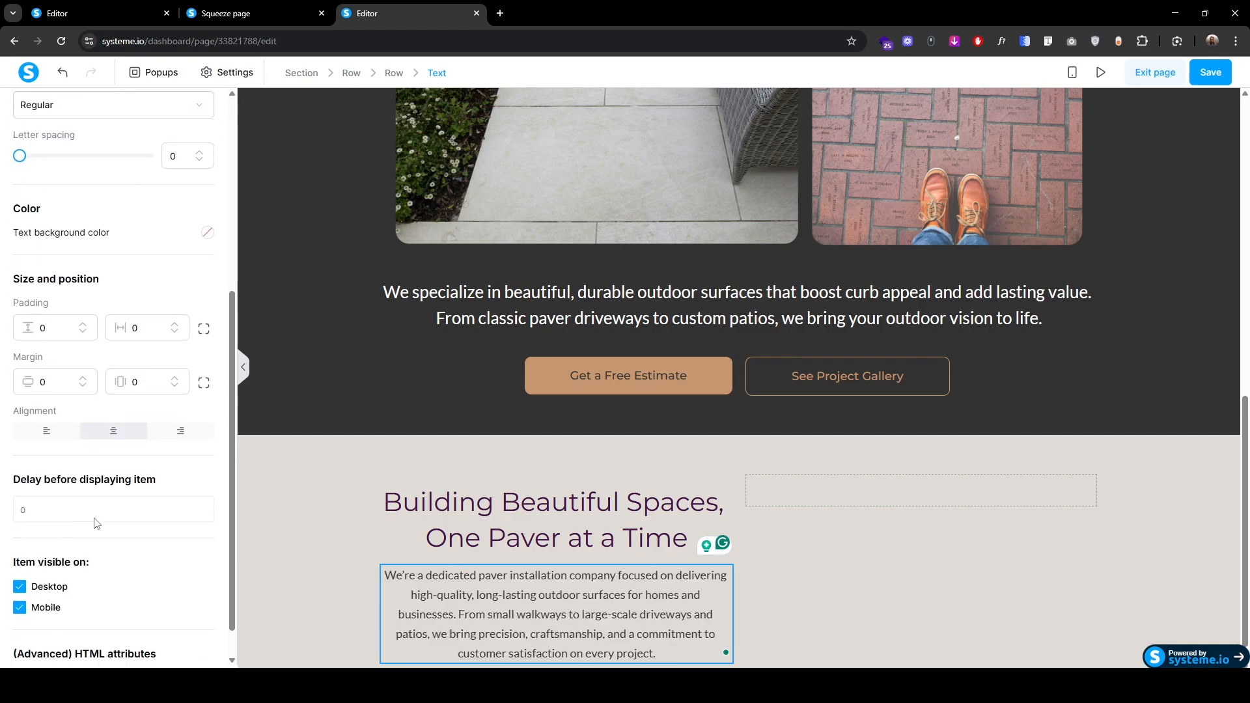
left_click(41, 432)
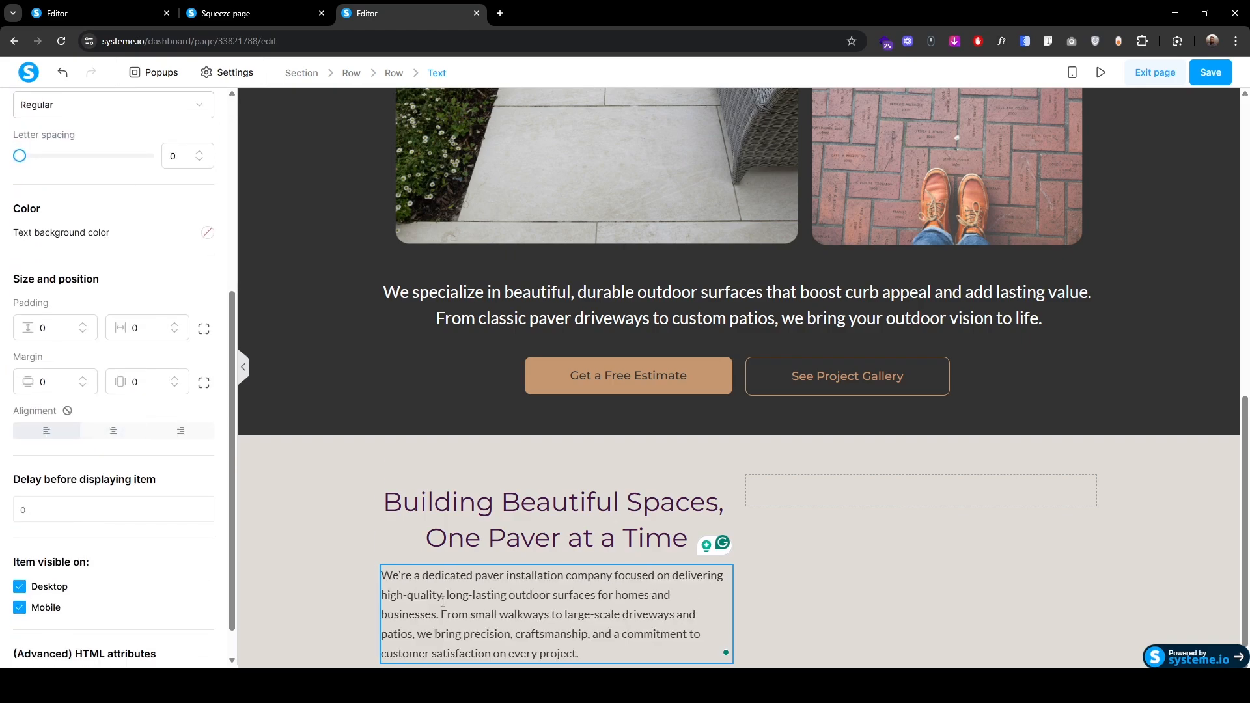
triple_click(443, 600)
left_click(593, 537)
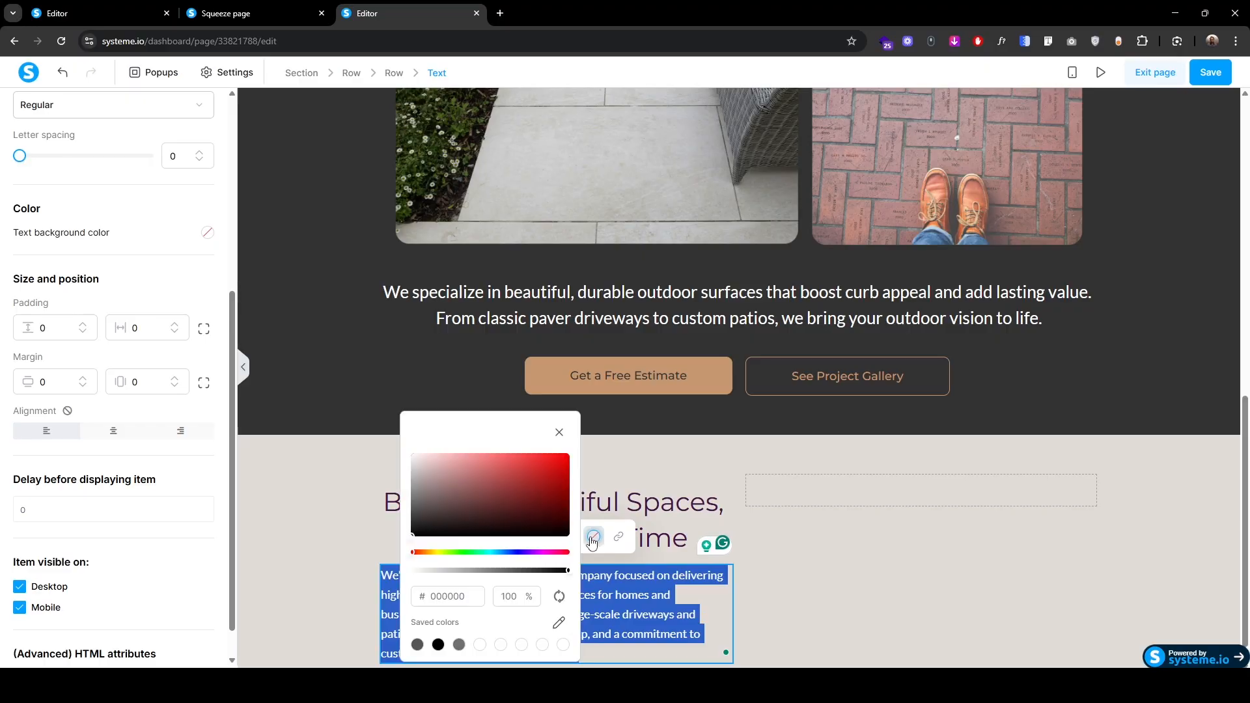
left_click(474, 589)
double_click(473, 589)
type("333333")
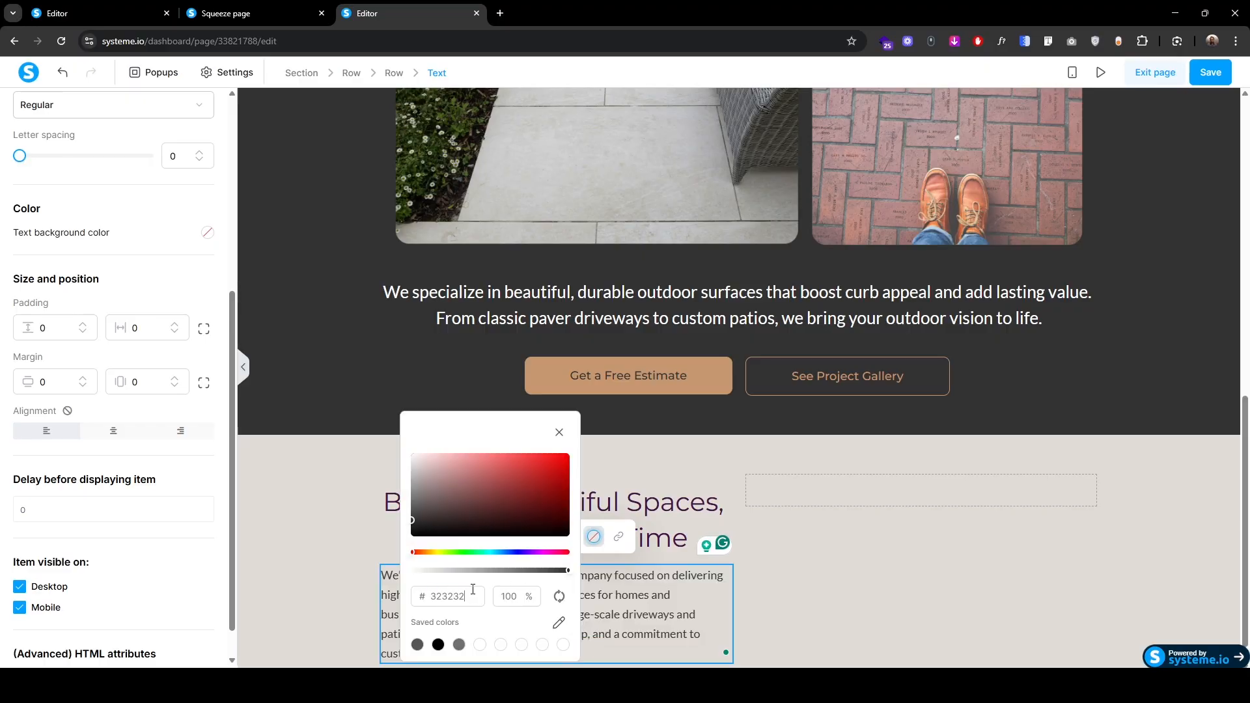
left_click(293, 555)
Step: Colour the headline 333333 and place an image block in the right column
triple_click(513, 524)
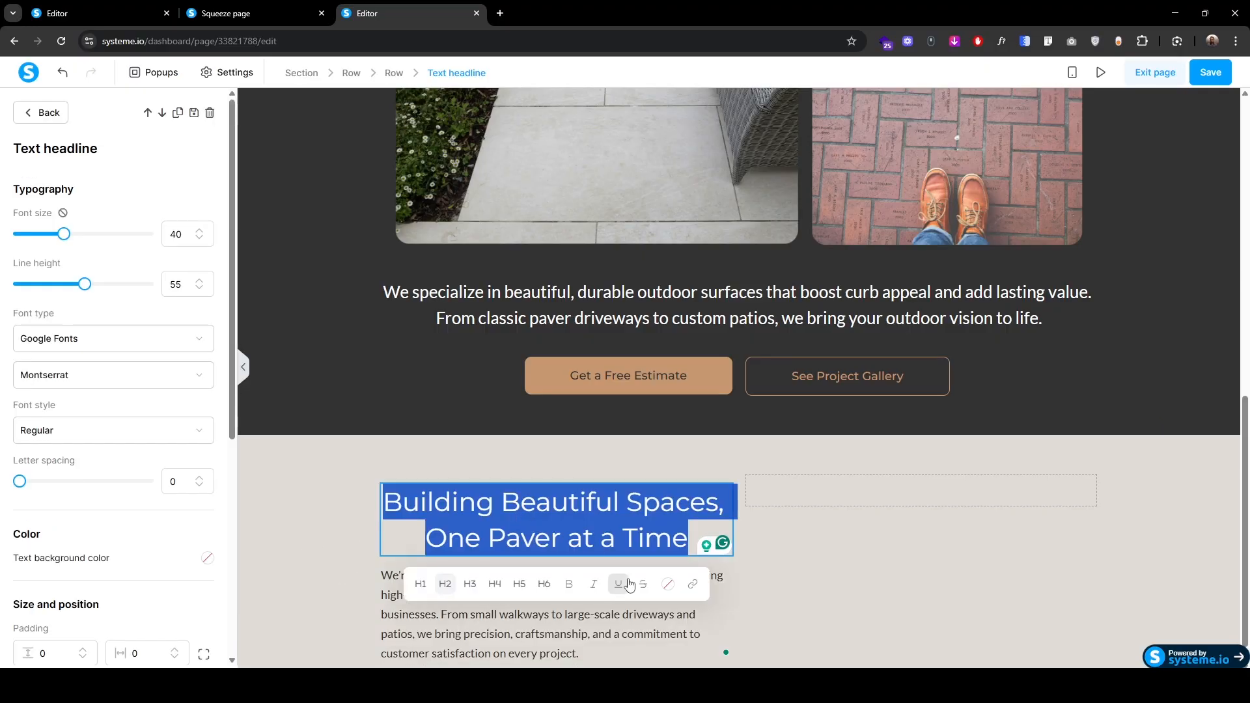
left_click(668, 584)
double_click(709, 505)
type("333333")
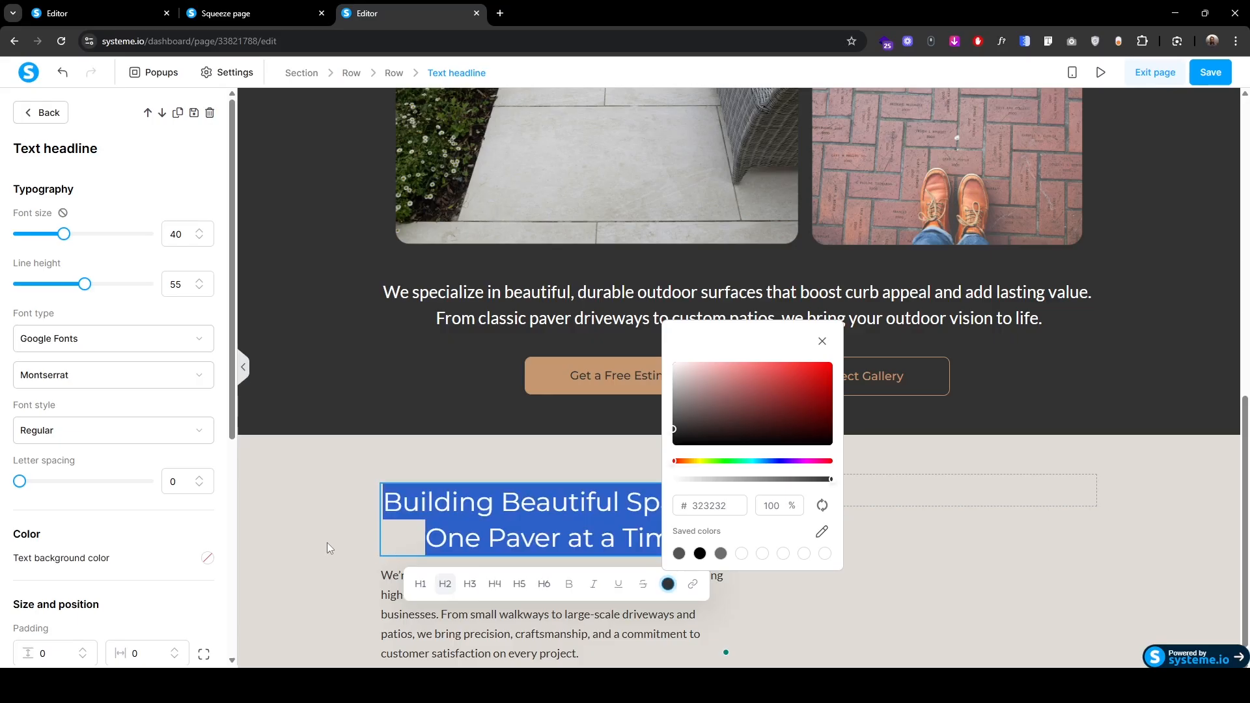
left_click(327, 544)
left_click_drag(43, 391, 921, 480)
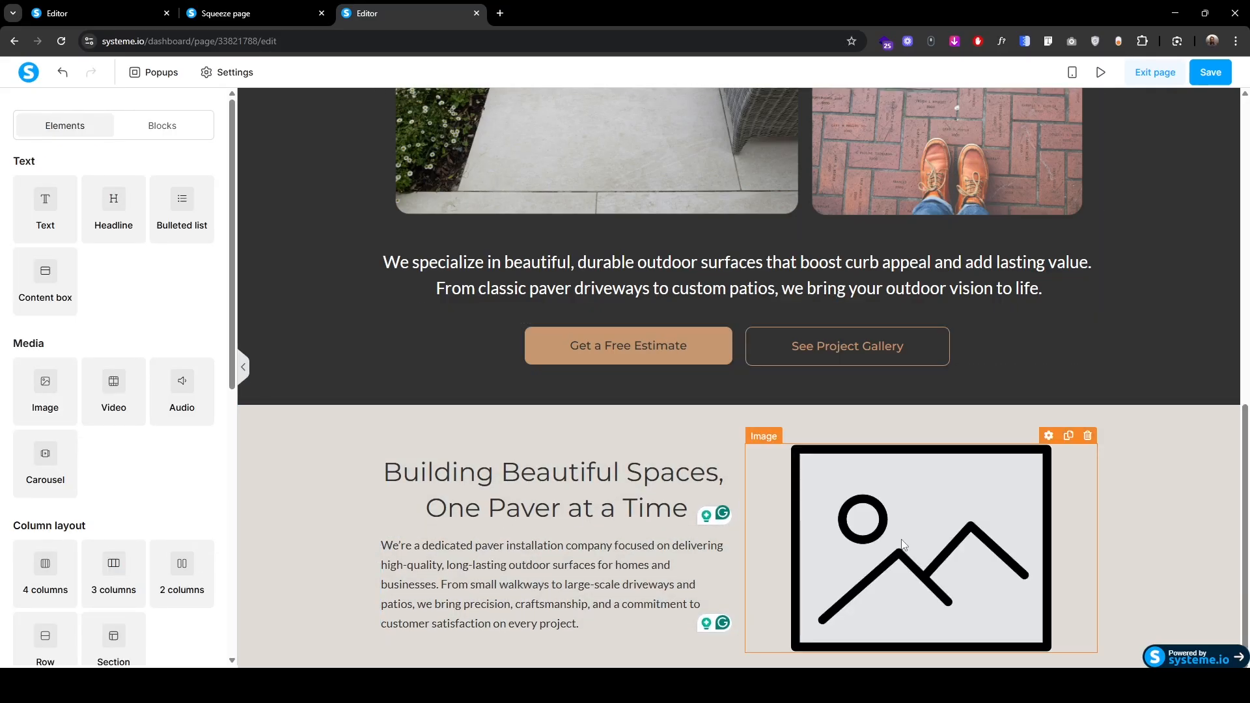
Step: Upload the paver photo 2. Second.png and insert it into the image block
left_click(201, 218)
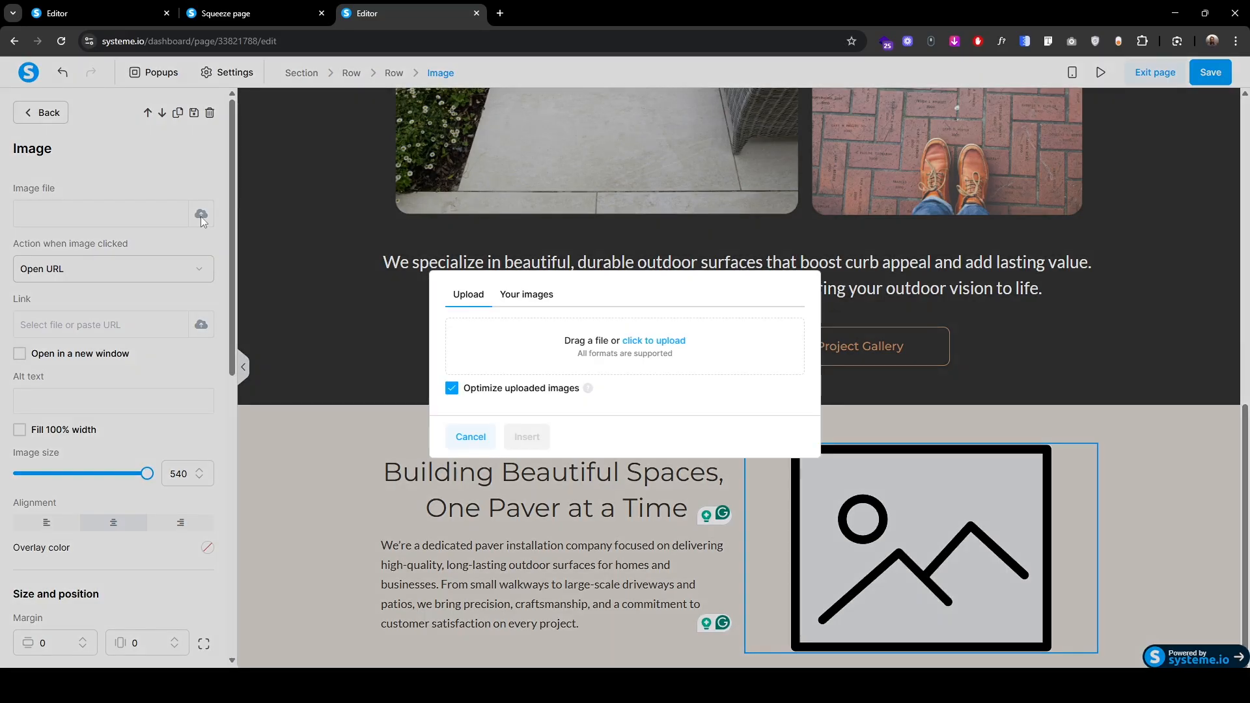
left_click(676, 342)
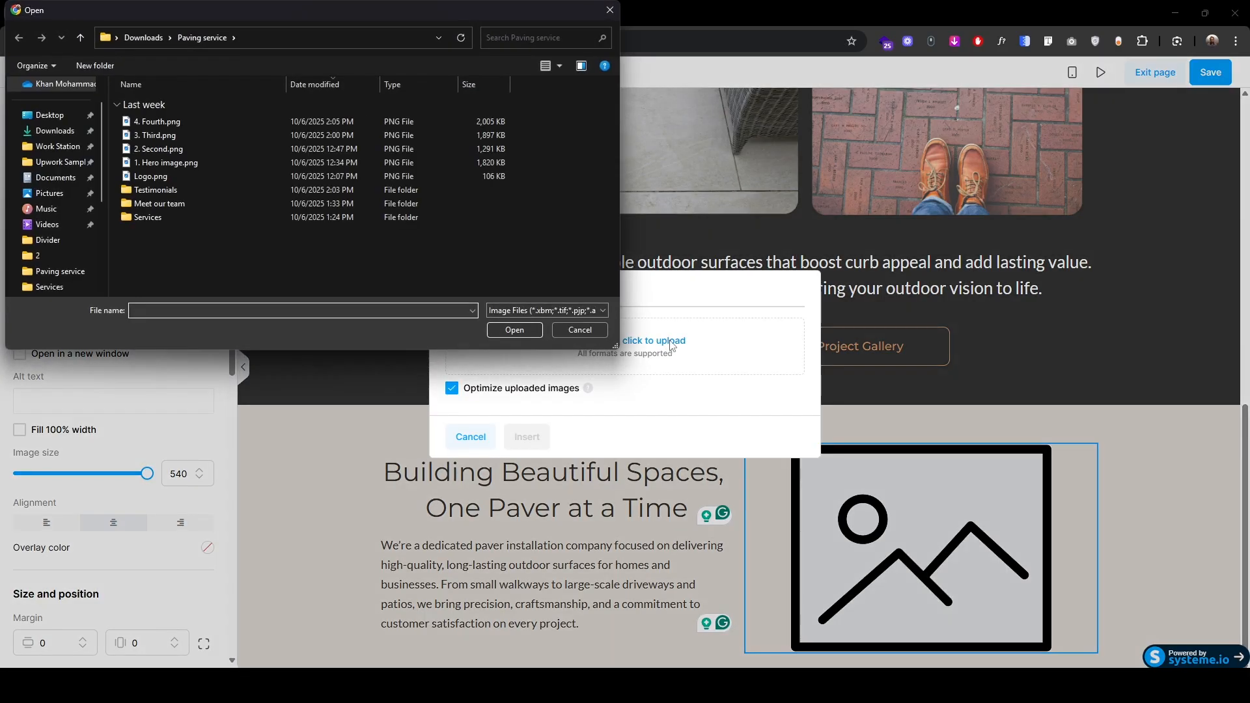
left_click(540, 69)
left_click(541, 69)
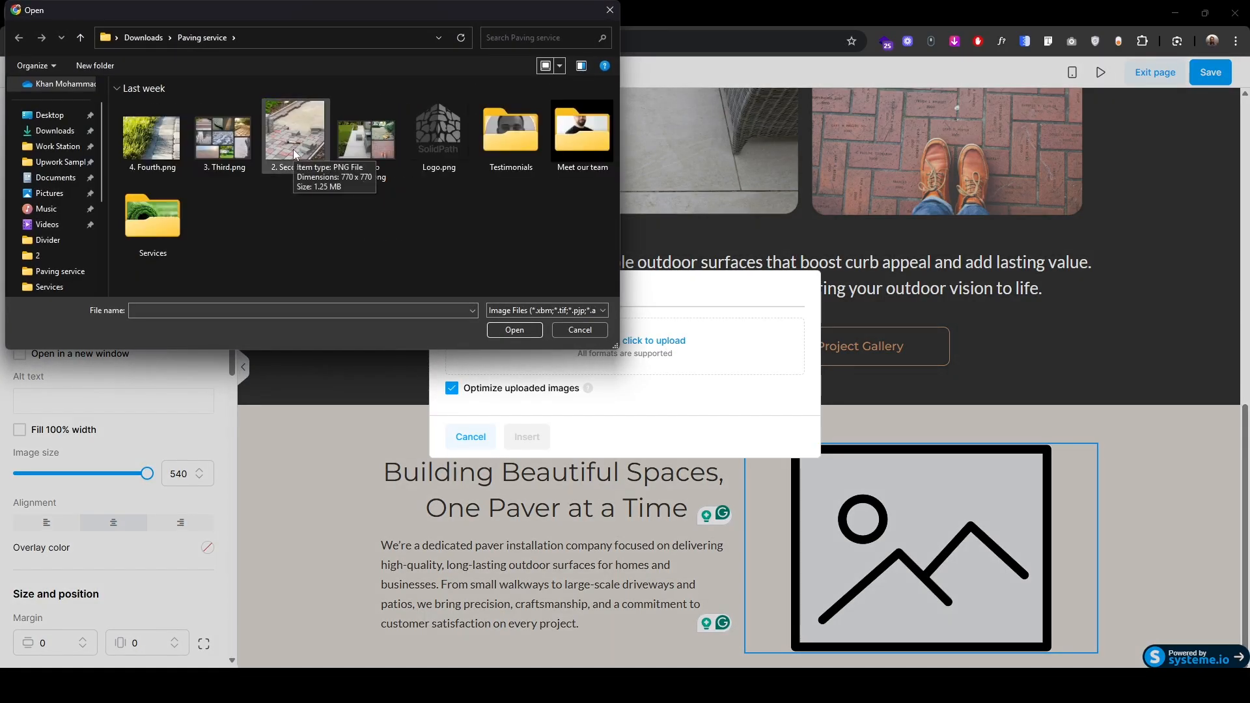
left_click(293, 150)
left_click(509, 329)
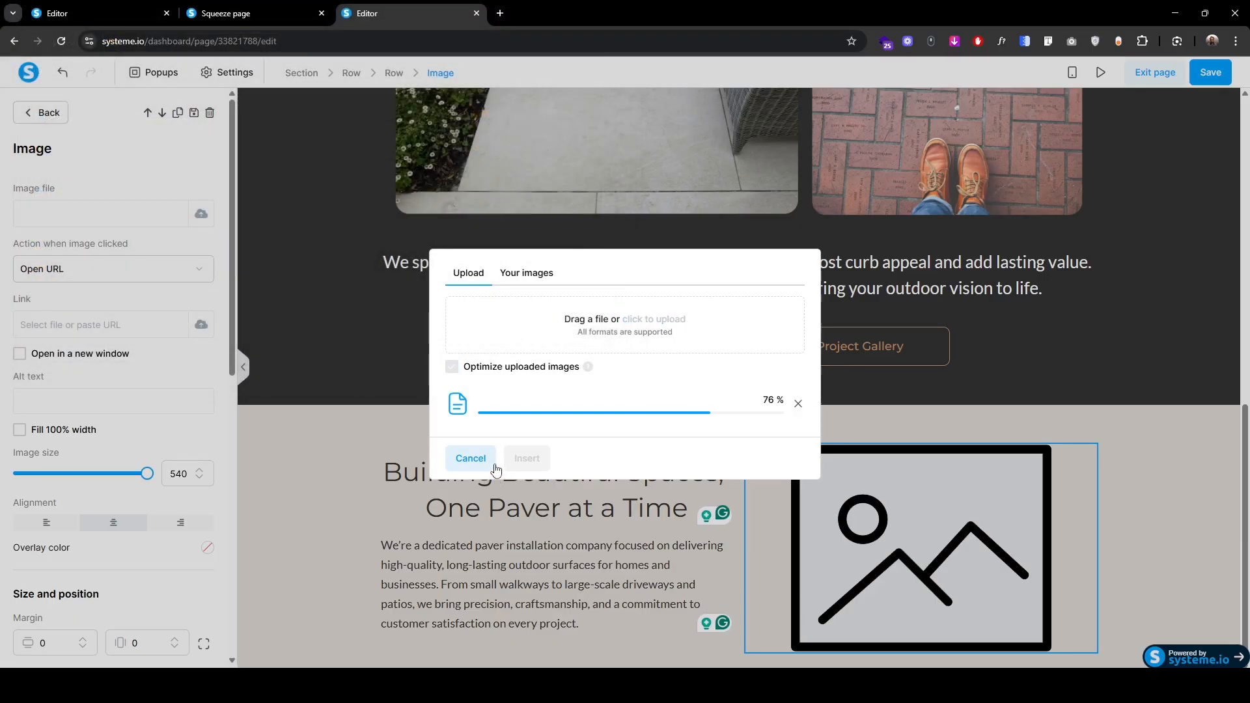
left_click(526, 458)
Step: Deselect the image and check the live paving-service page for reference
scroll(110, 602, "down", 4)
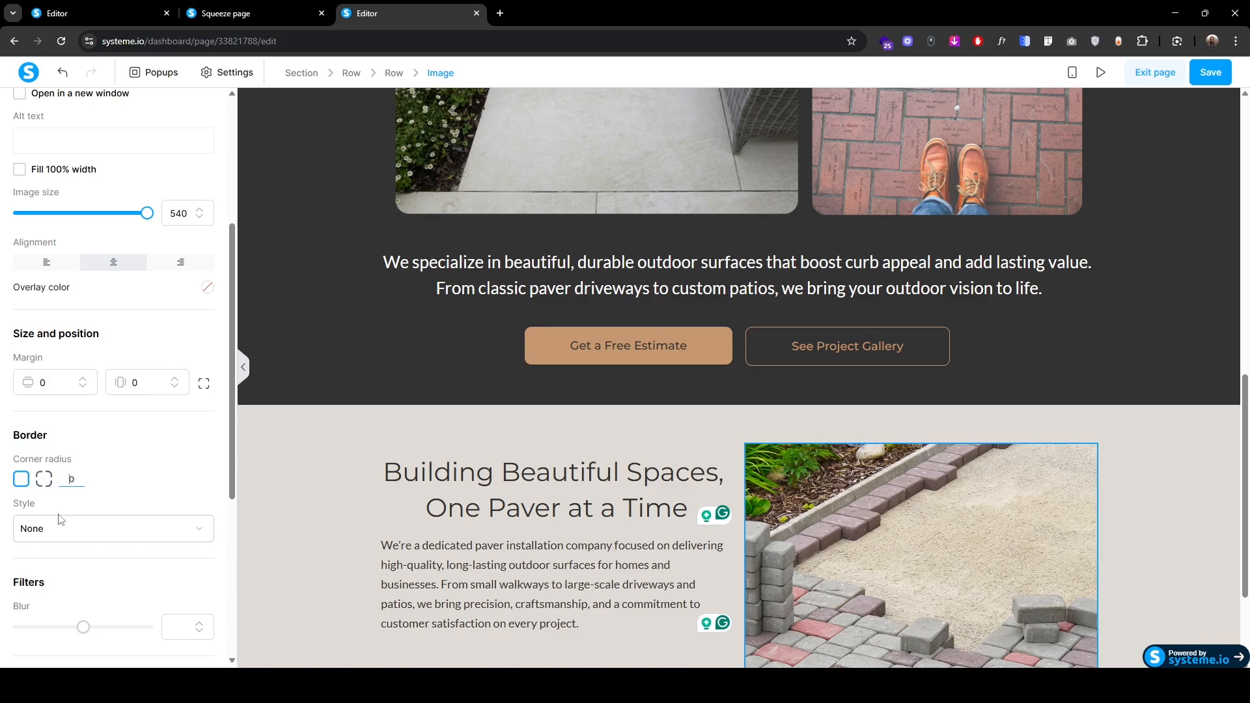
left_click(338, 525)
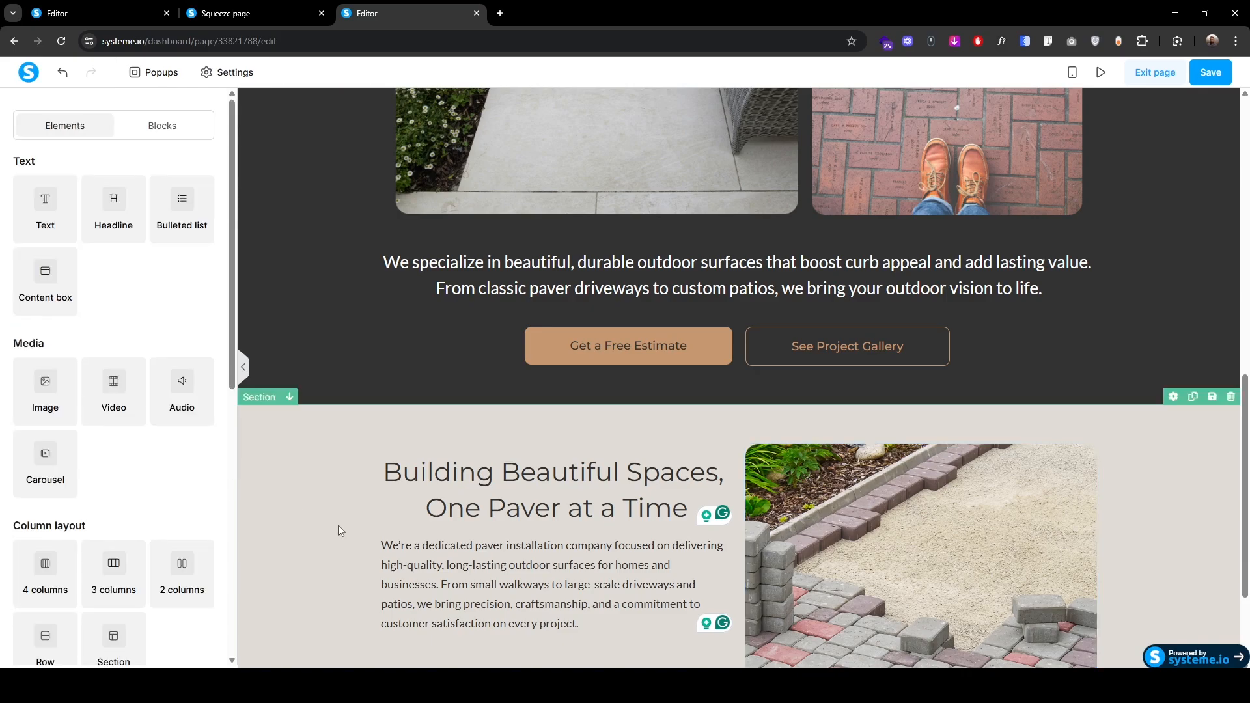
scroll(338, 526, "down", 3)
left_click(265, 13)
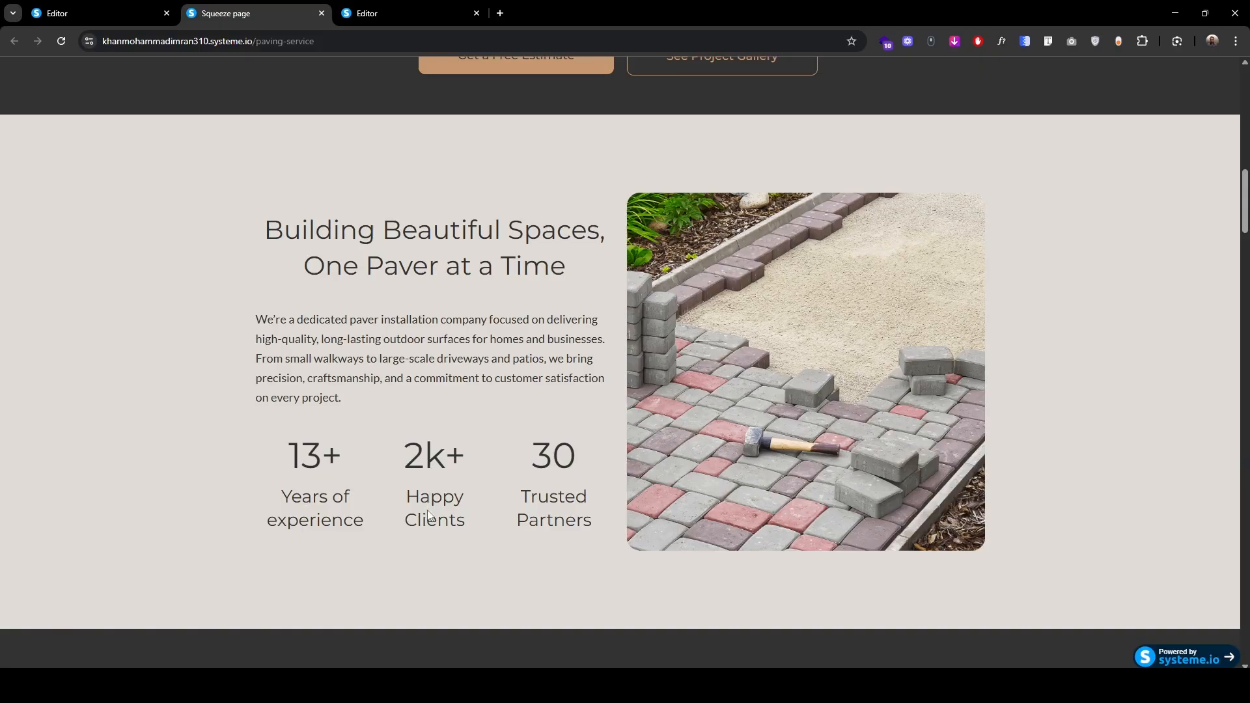
Step: Add a three-column row under the paragraph with a text block reading '13+'
left_click(367, 13)
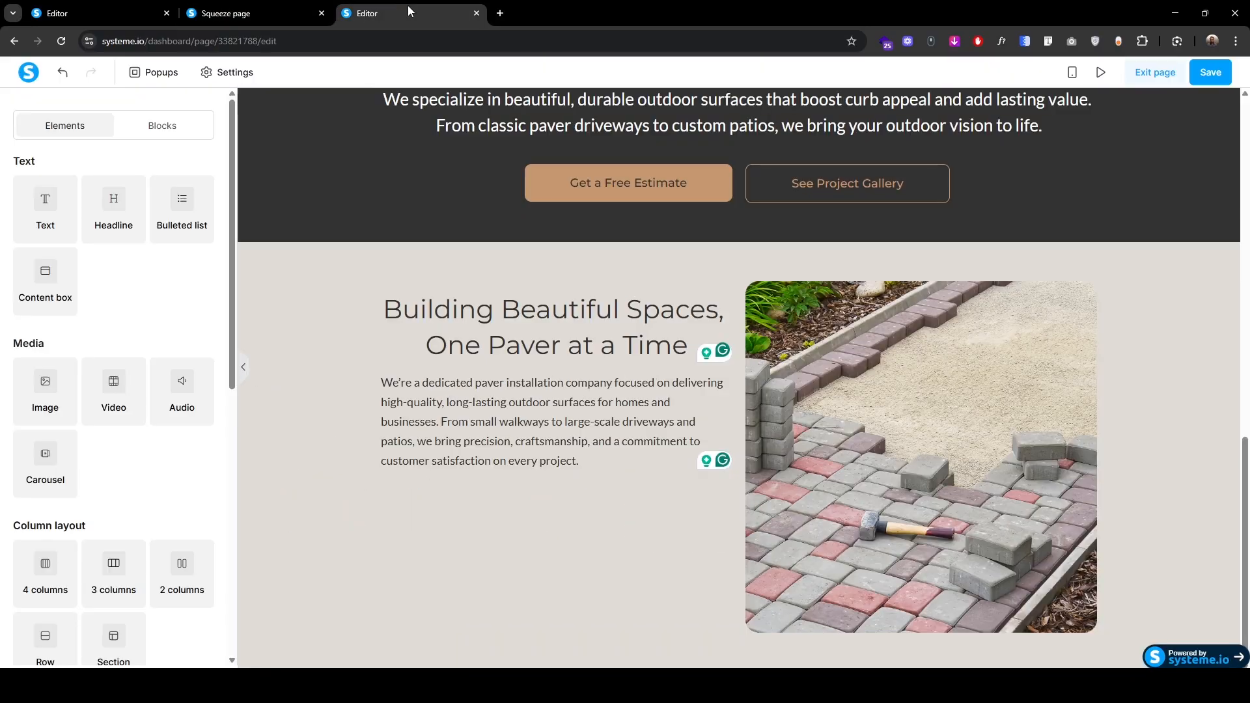
left_click_drag(113, 571, 548, 473)
left_click_drag(48, 211, 447, 514)
triple_click(443, 513)
type("13+")
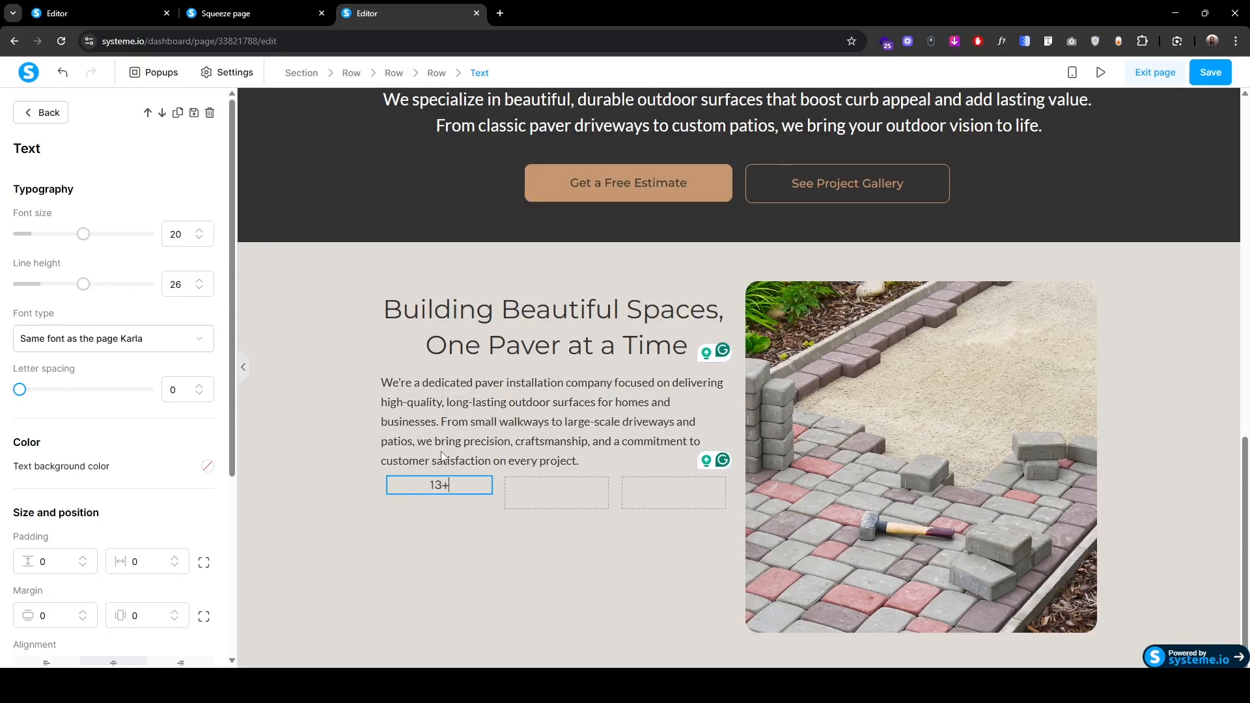
Step: Colour the '13+' text dark grey 323232
key("ctrl+a")
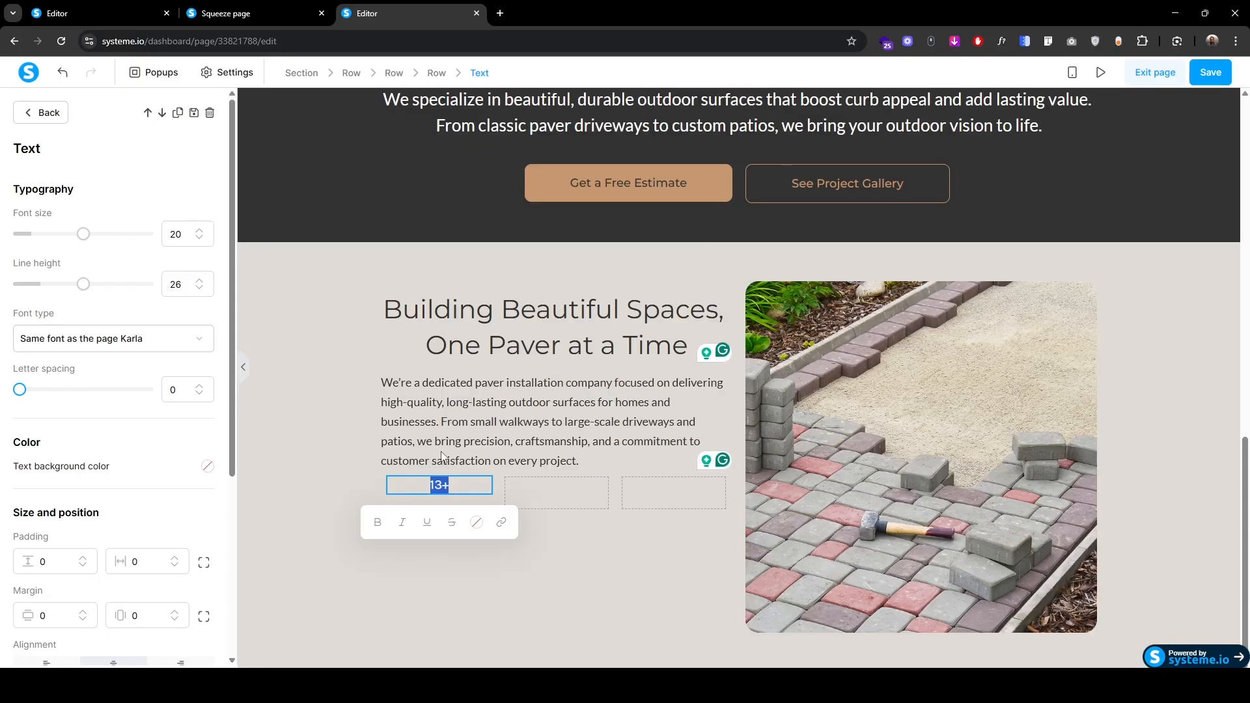
left_click(476, 522)
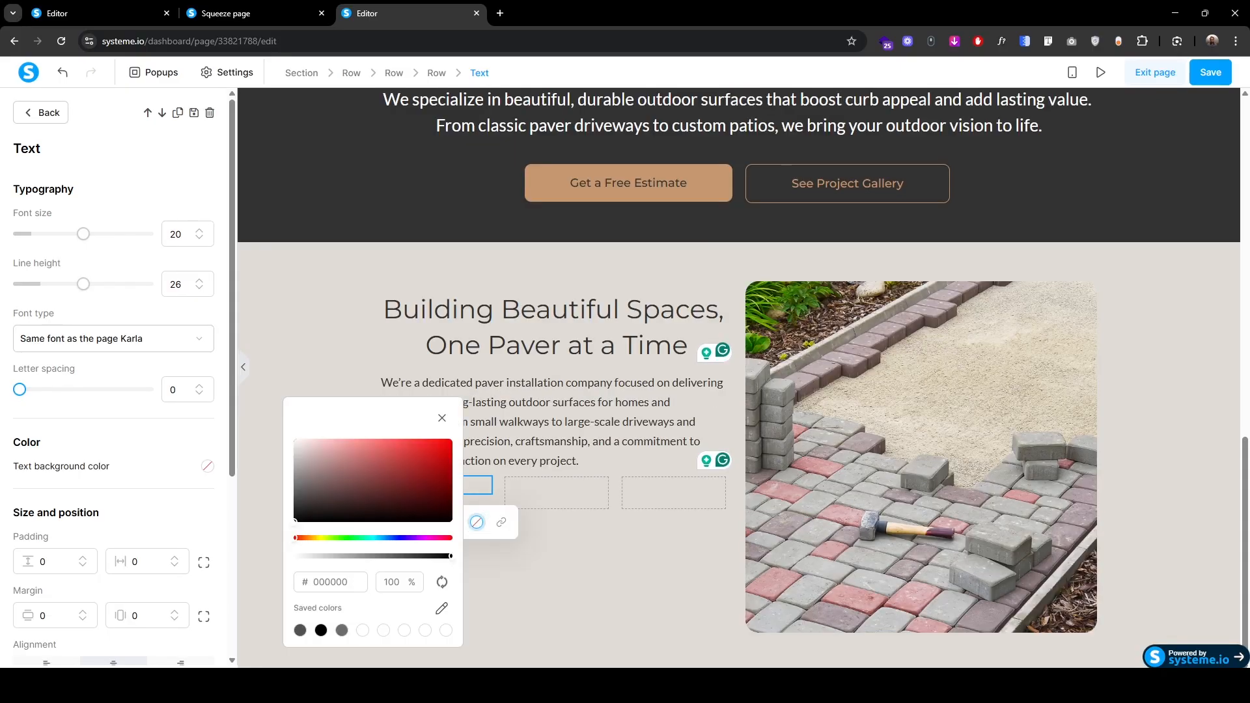
key("ctrl+a")
type("323232")
Step: Set '13+' to font size 55, line height 75, Google font Montserrat
left_click(181, 235)
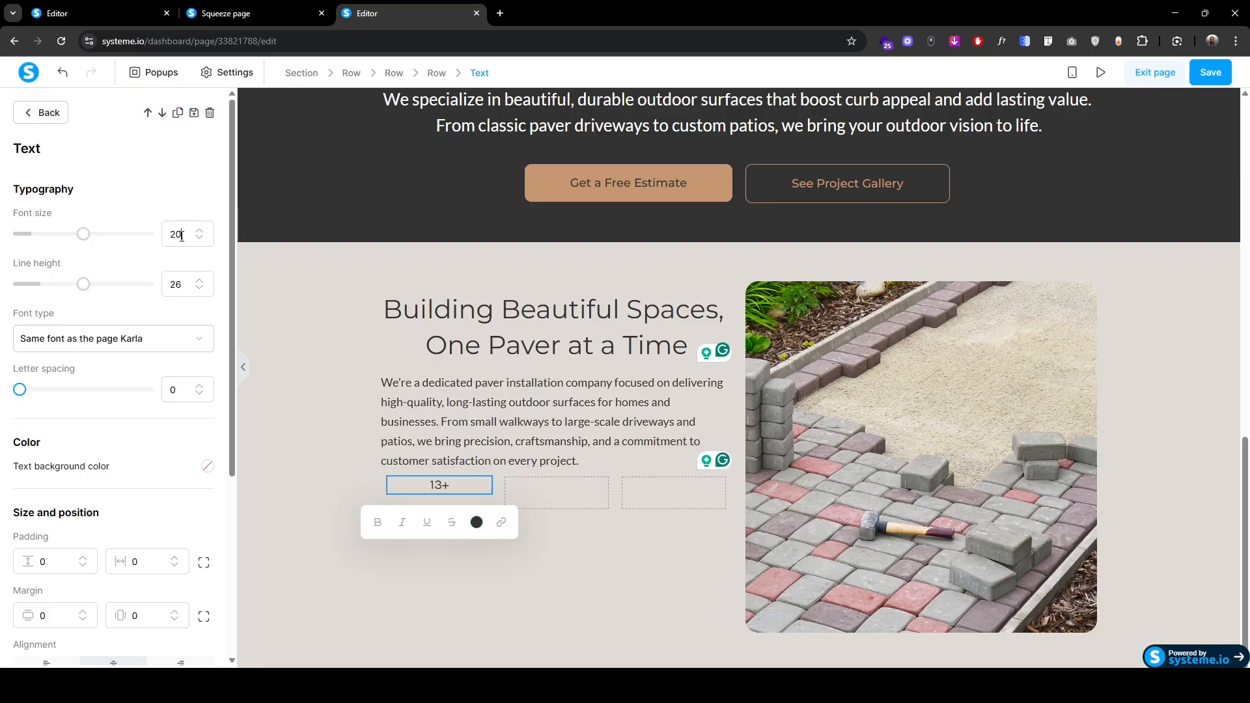
key("ctrl+a")
type("55")
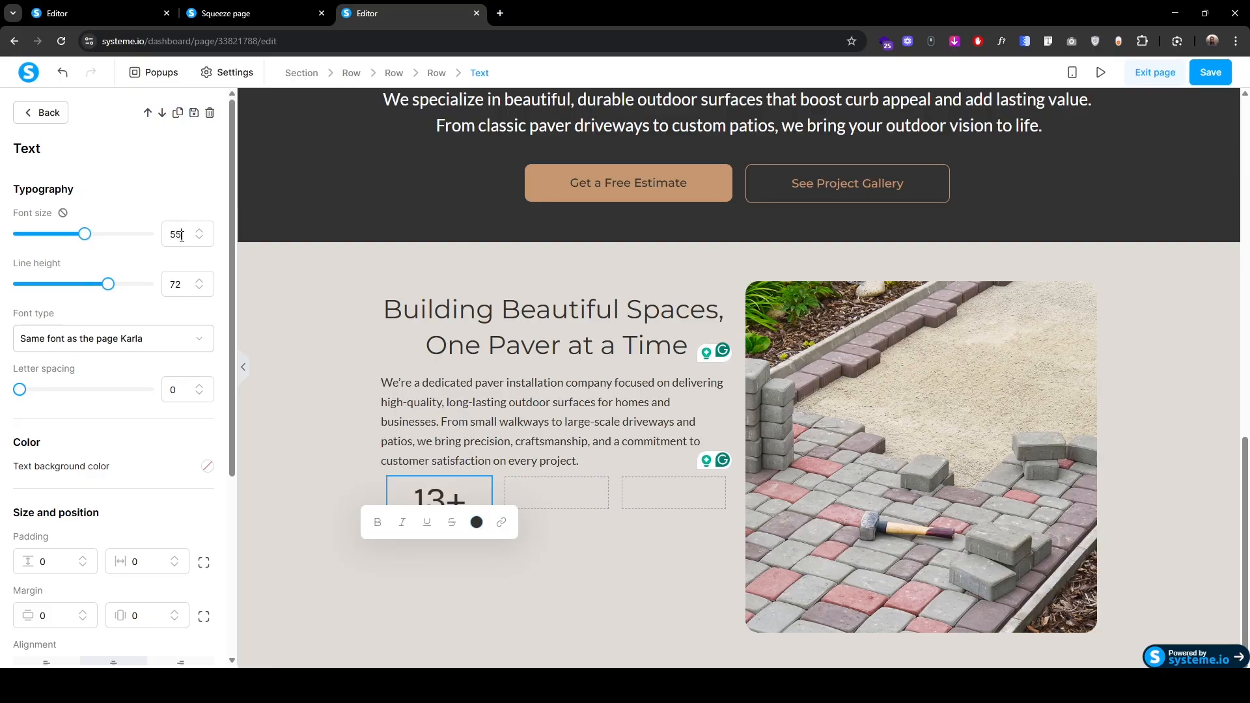
left_click(199, 280)
left_click(200, 280)
left_click(199, 280)
left_click(167, 339)
left_click(126, 423)
left_click(100, 381)
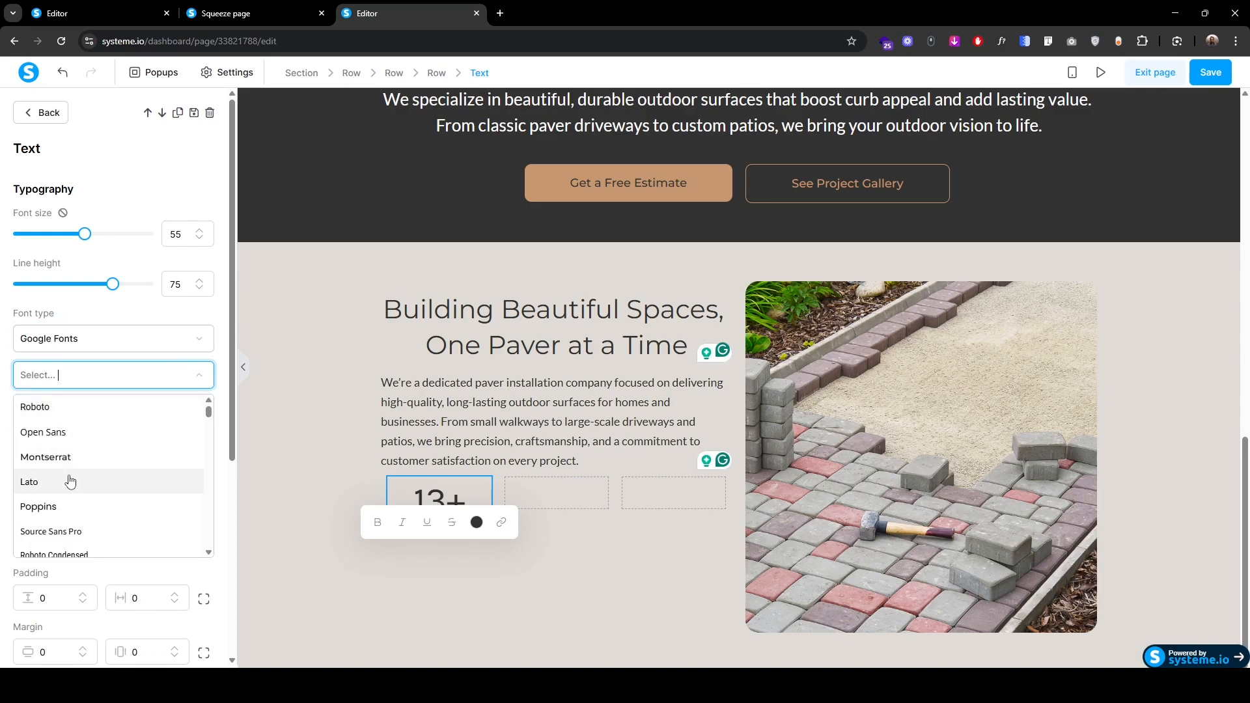
left_click(60, 454)
left_click(41, 113)
Step: Add a text block under '13+' reading 'Years of experience'
left_click_drag(47, 199, 434, 519)
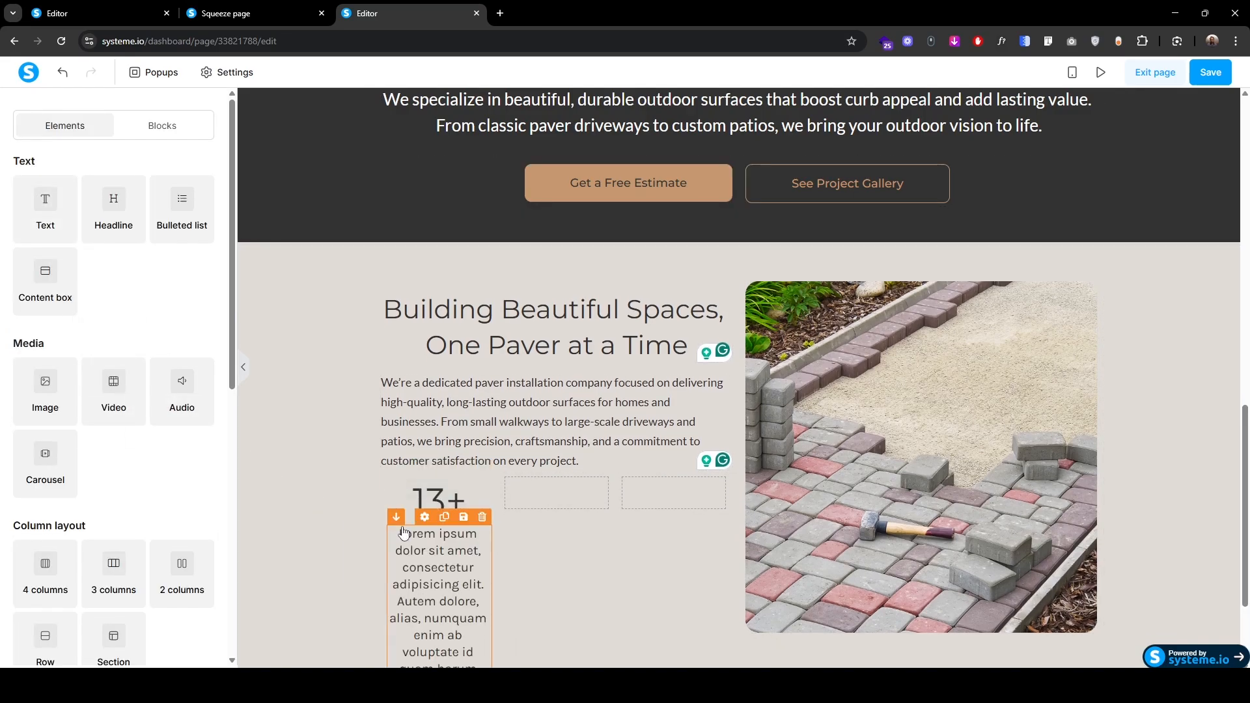
left_click(426, 579)
key("ctrl+a")
type("Years of experience")
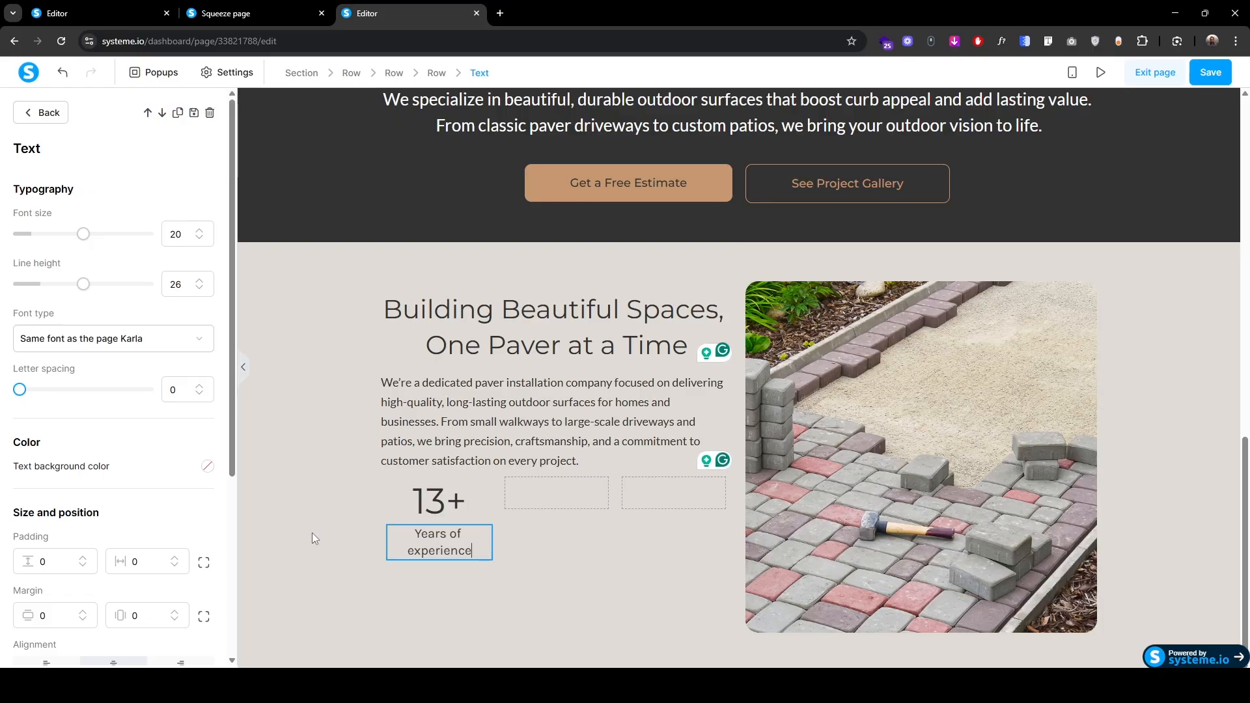
Step: Set the 'Years of experience' label to font size 27 in Montserrat
key("ctrl+a")
left_click(200, 230)
left_click(200, 230)
left_click(201, 230)
left_click(201, 231)
left_click(201, 230)
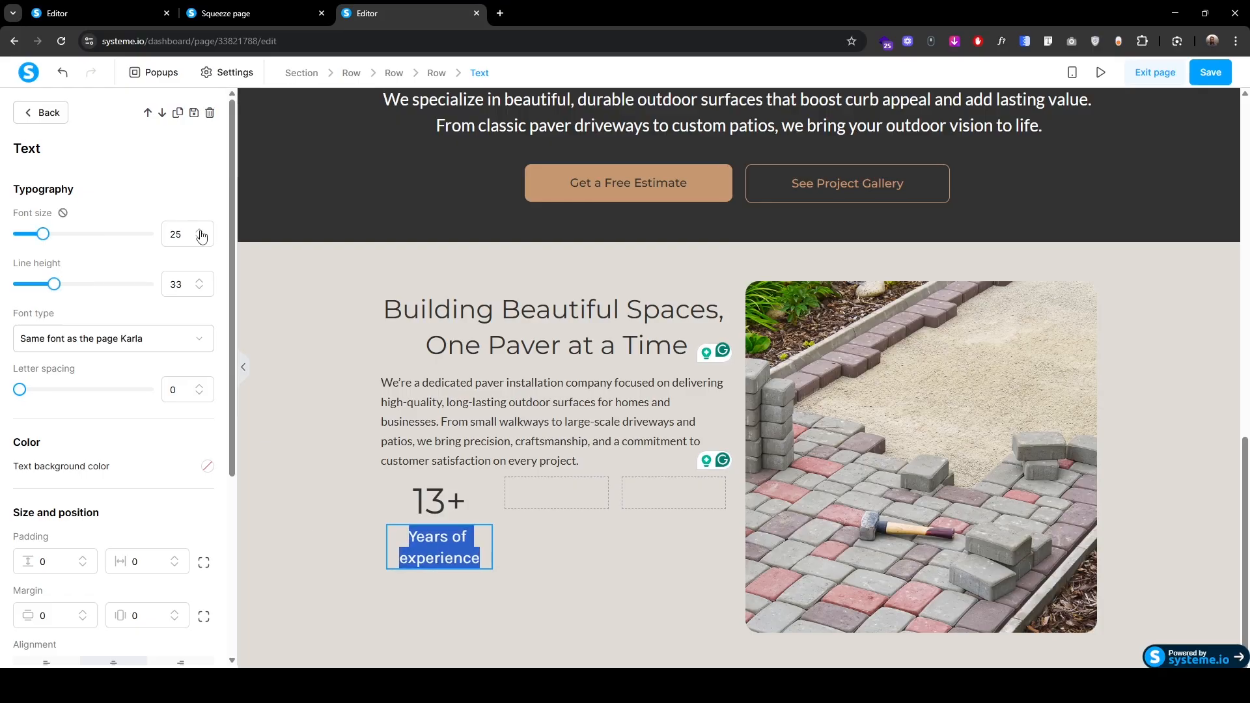
left_click(200, 232)
left_click(201, 231)
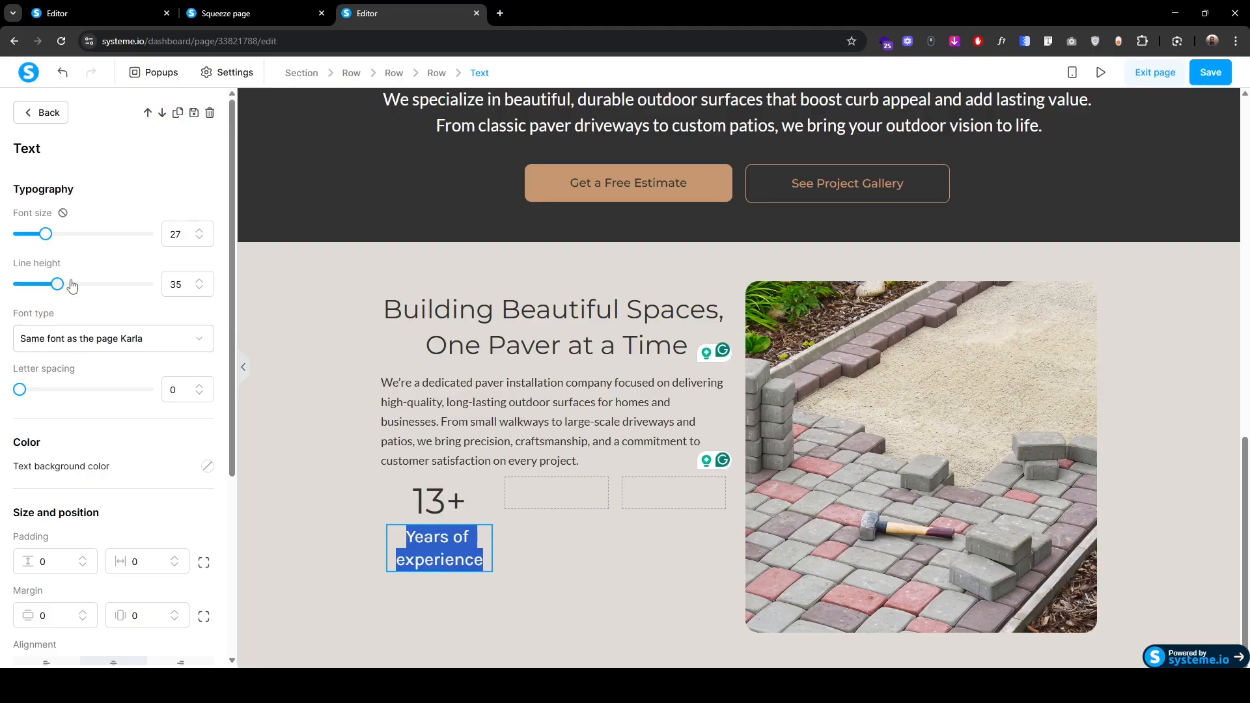
left_click(199, 284)
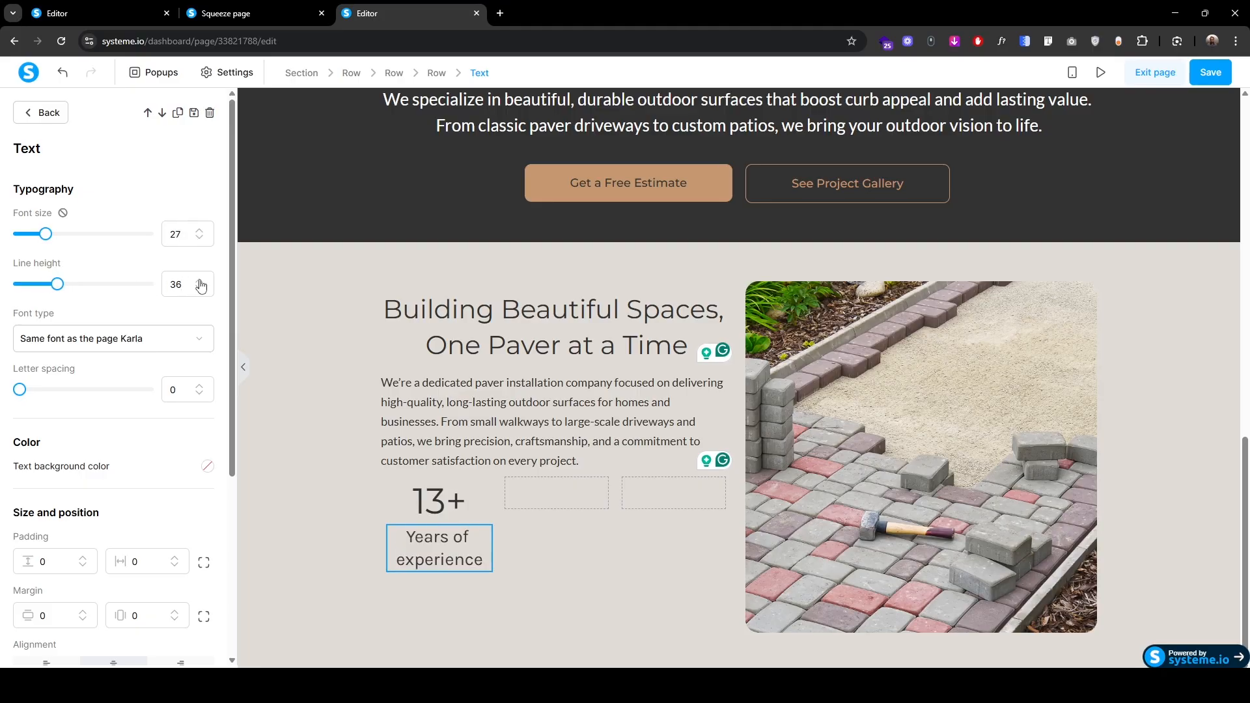
left_click(124, 339)
left_click(88, 425)
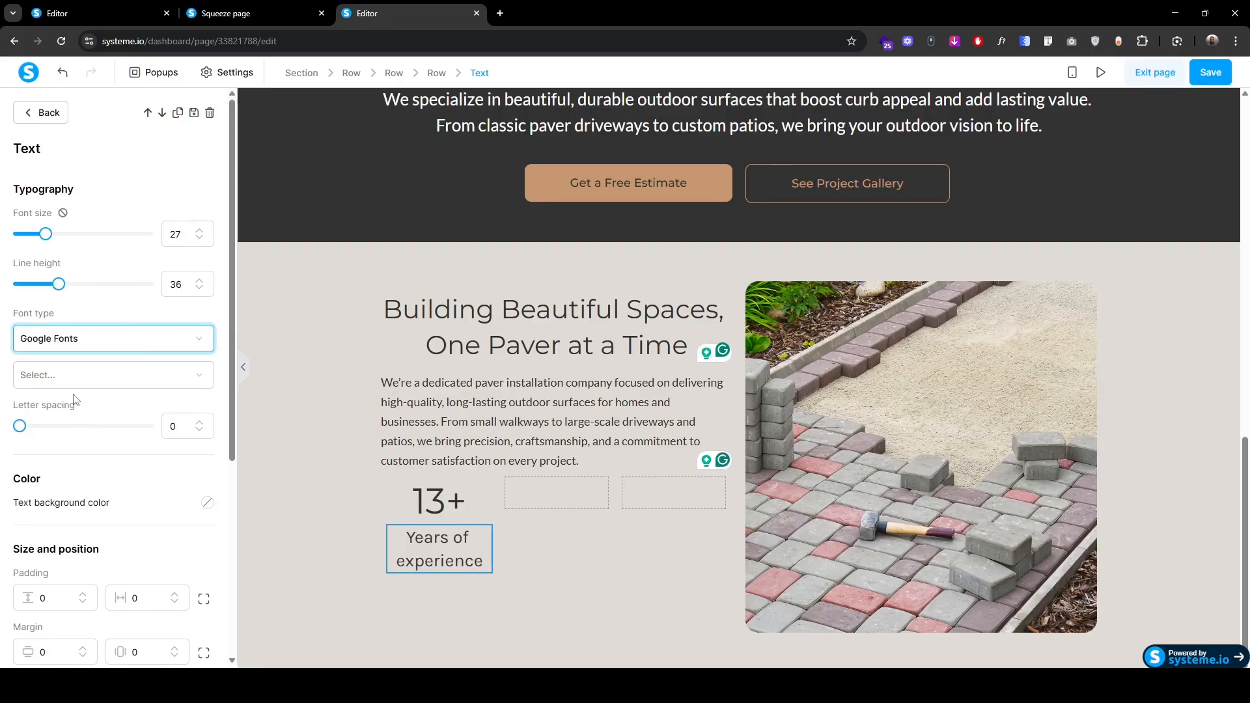
left_click(74, 378)
left_click(76, 463)
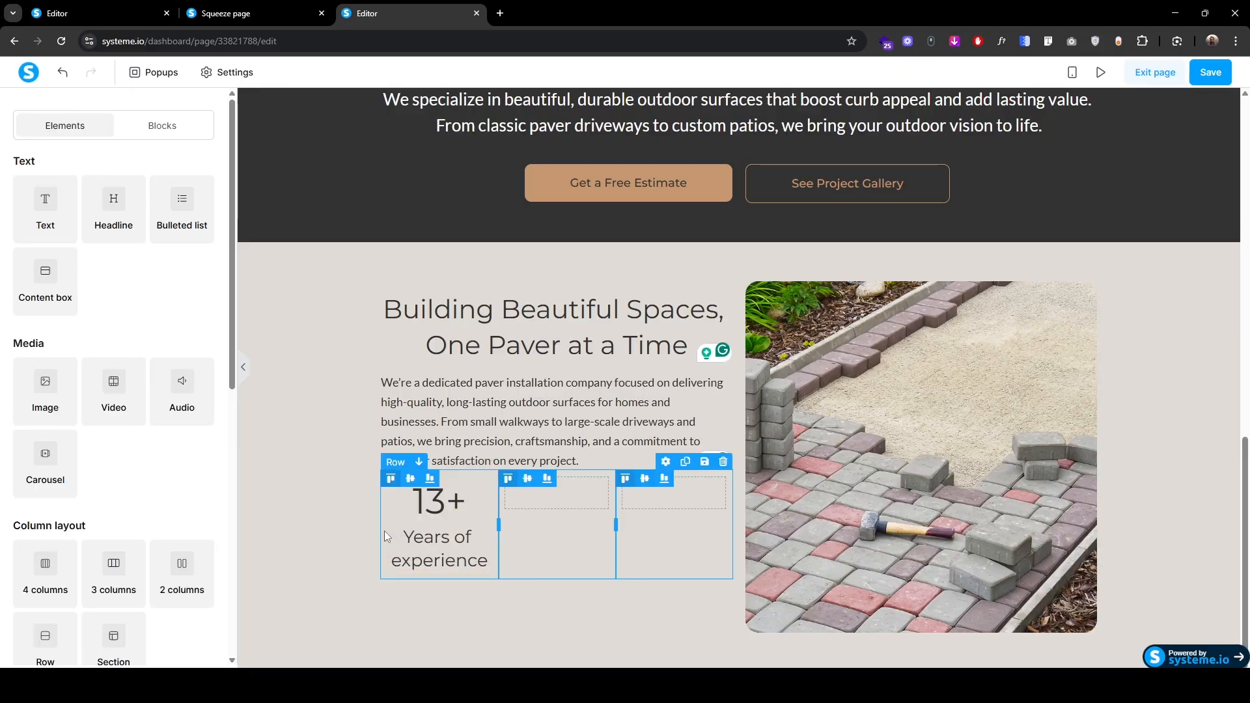
left_click(384, 530)
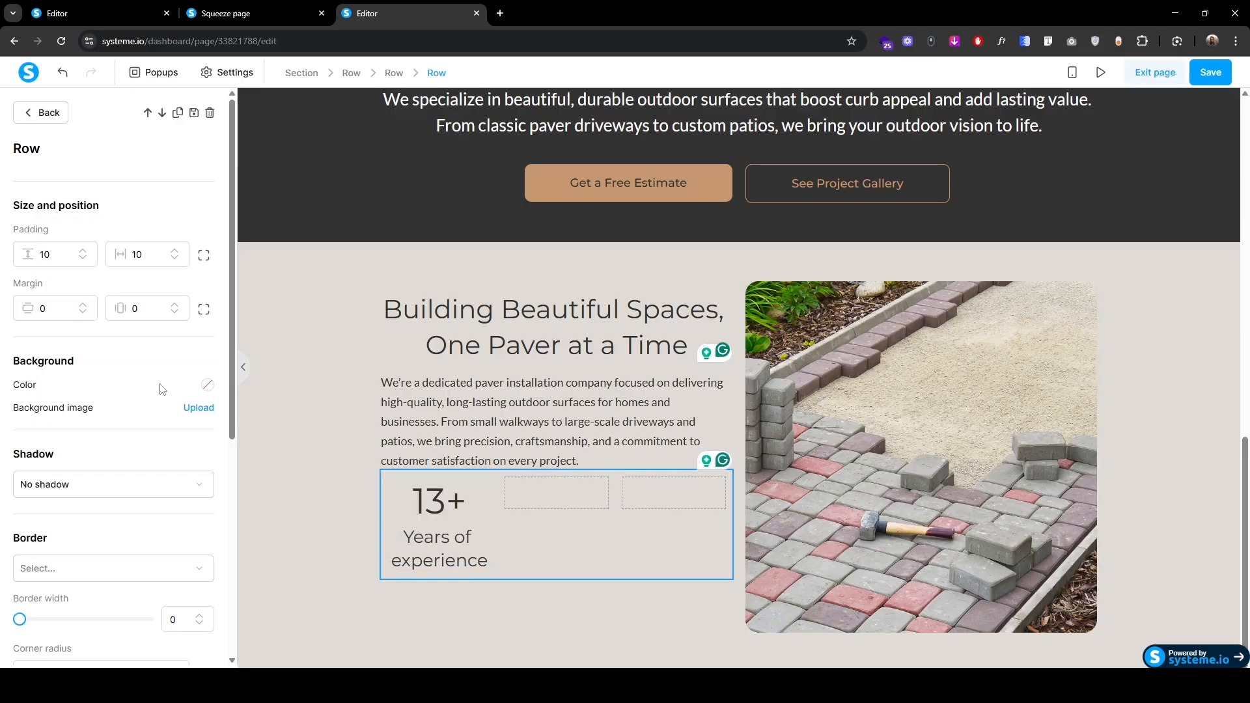
Step: Switch the stats row to per-side padding and enter a new side value of 2
left_click(203, 255)
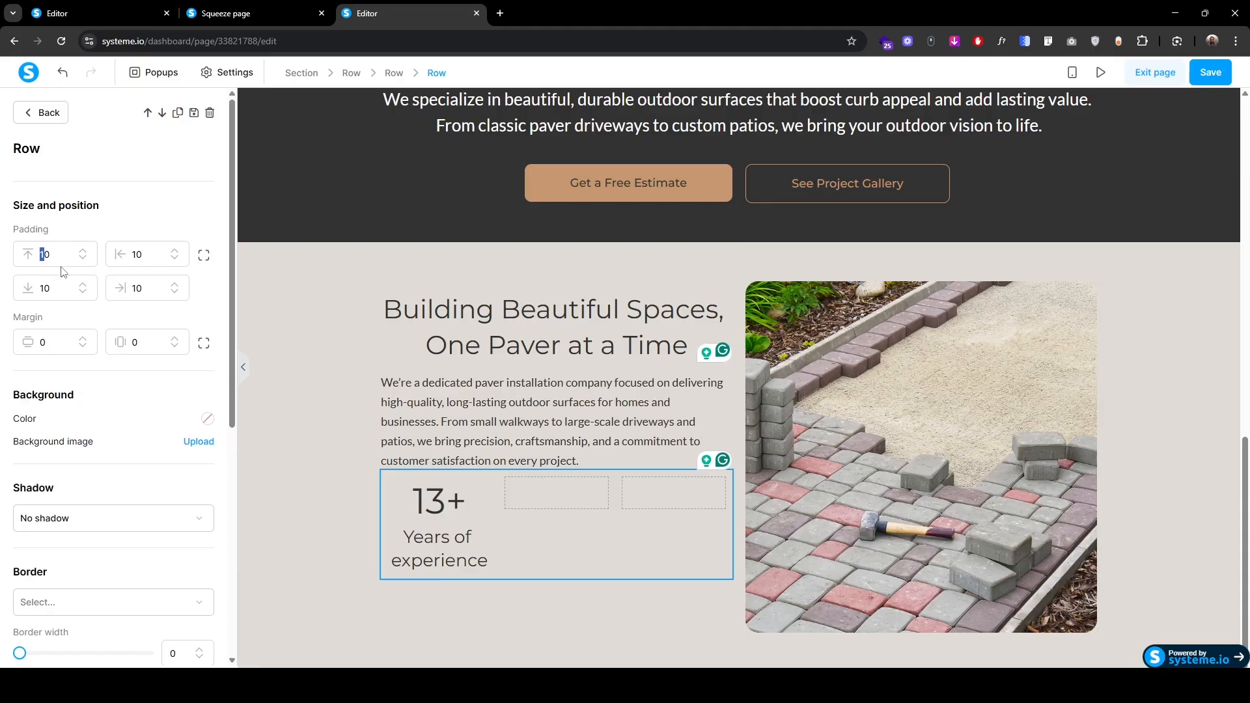
type("2")
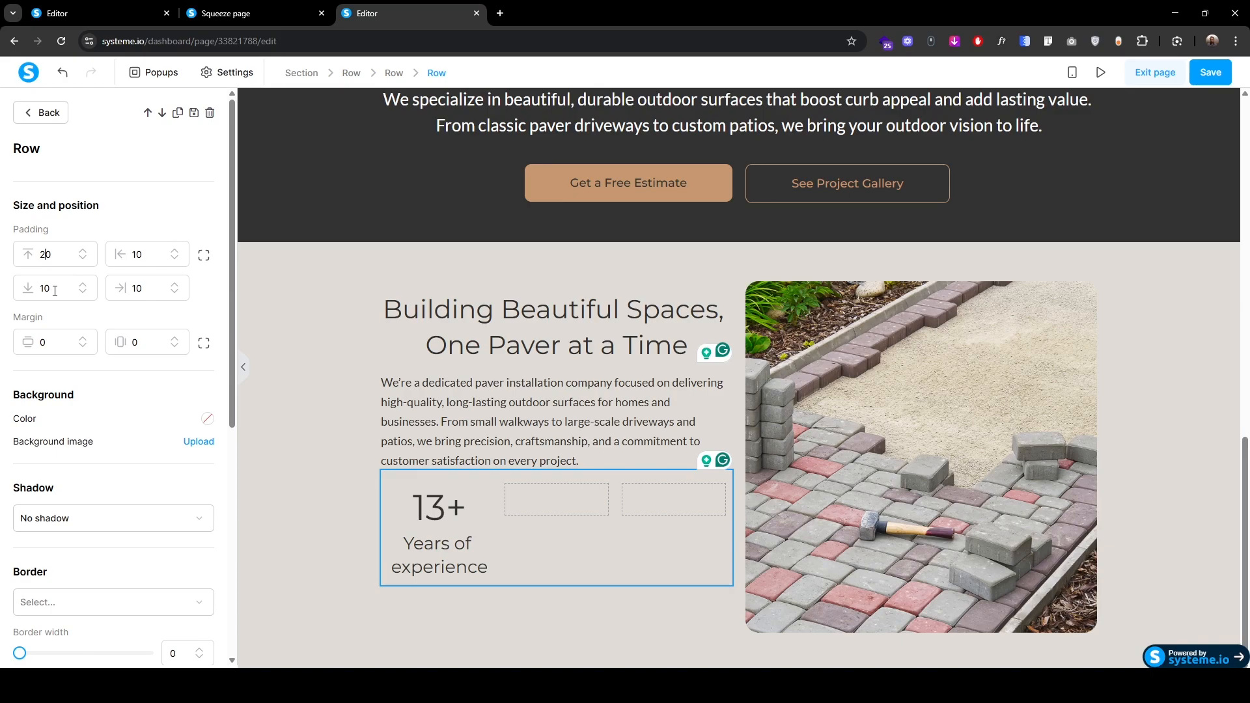
left_click(326, 427)
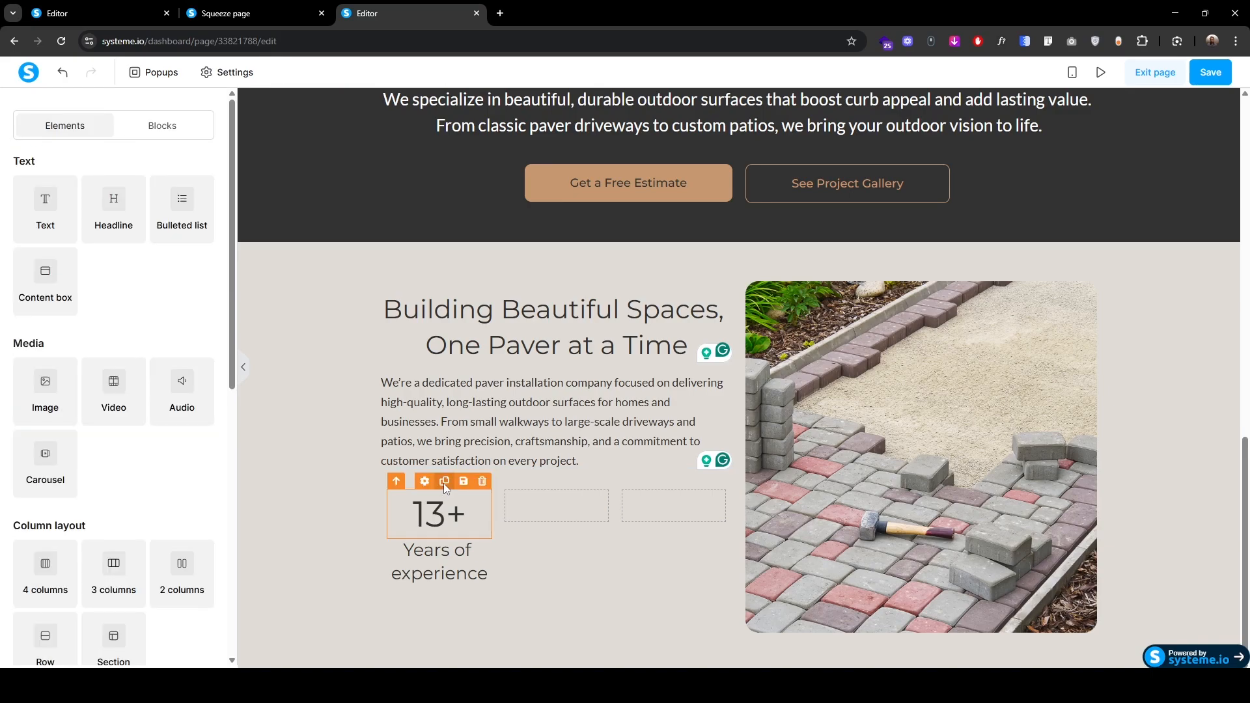
Step: Copy the 13+ number and Years of experience label into the middle and third columns
left_click(444, 483)
left_click(444, 482)
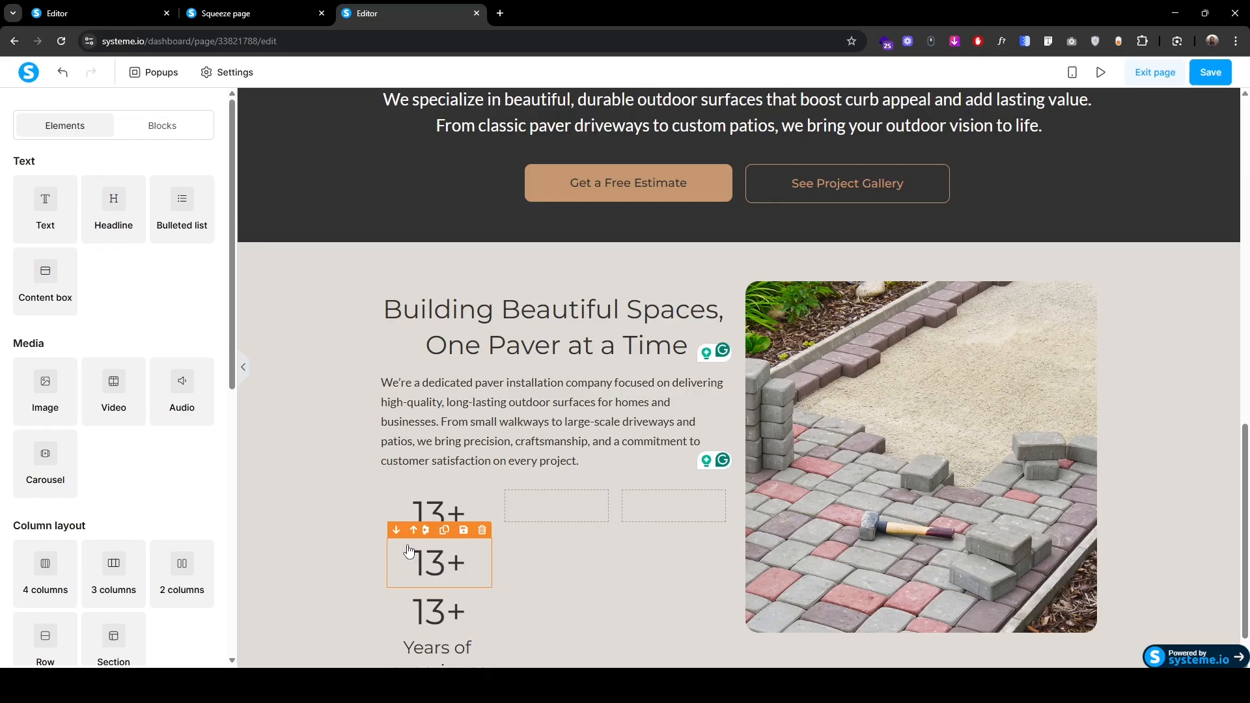
left_click_drag(401, 551, 529, 534)
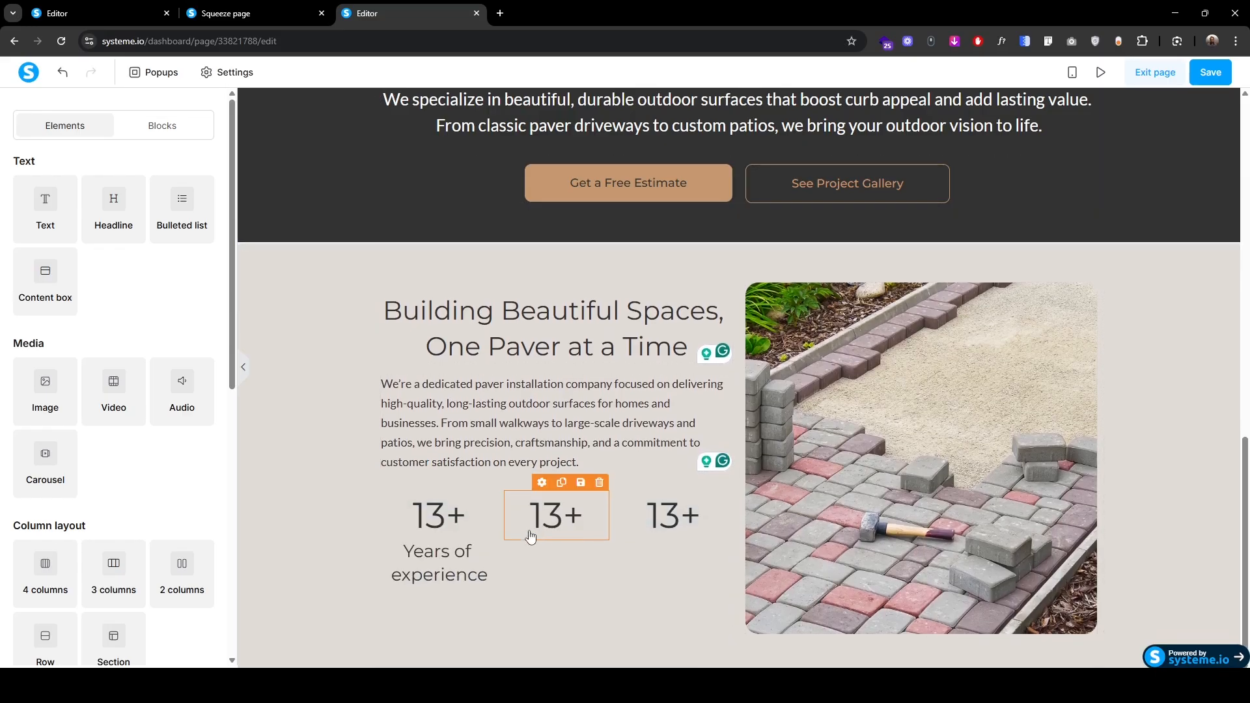
left_click(444, 530)
left_click(443, 533)
left_click_drag(404, 577, 650, 559)
left_click_drag(402, 531, 539, 552)
left_click(322, 527)
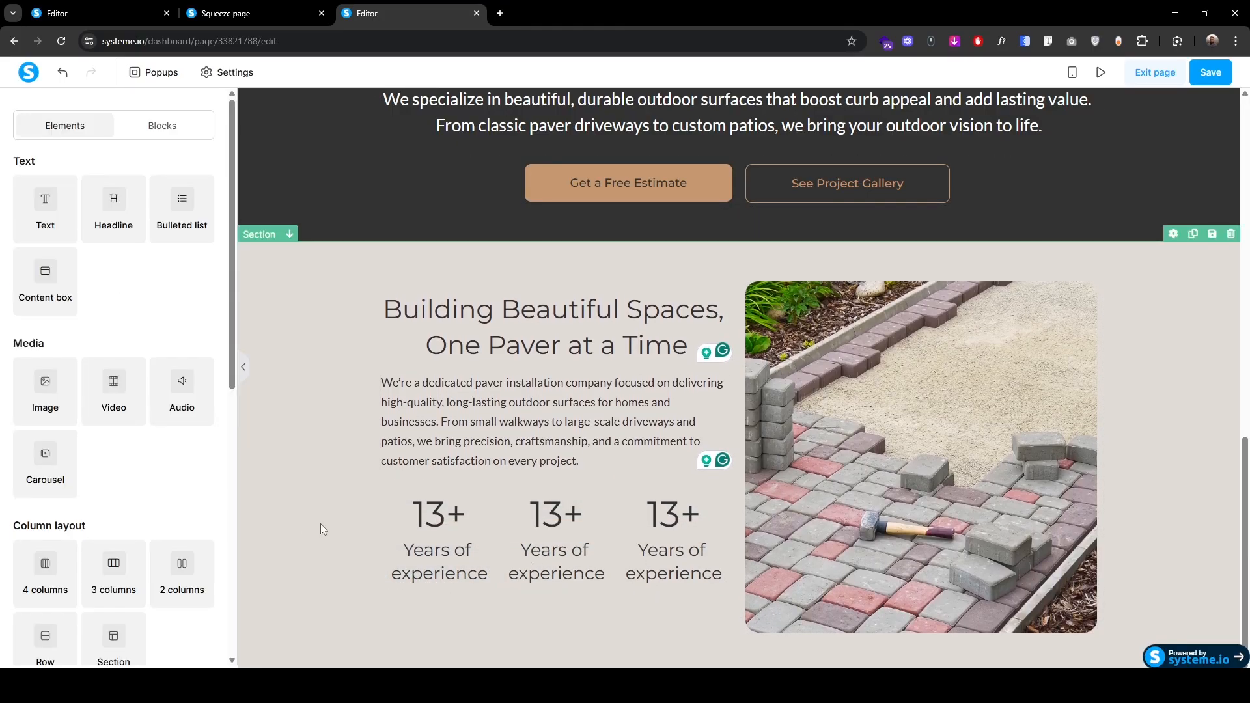
Step: Change the middle stat to 2k+ Happy Clients
left_click(530, 519)
type("2k")
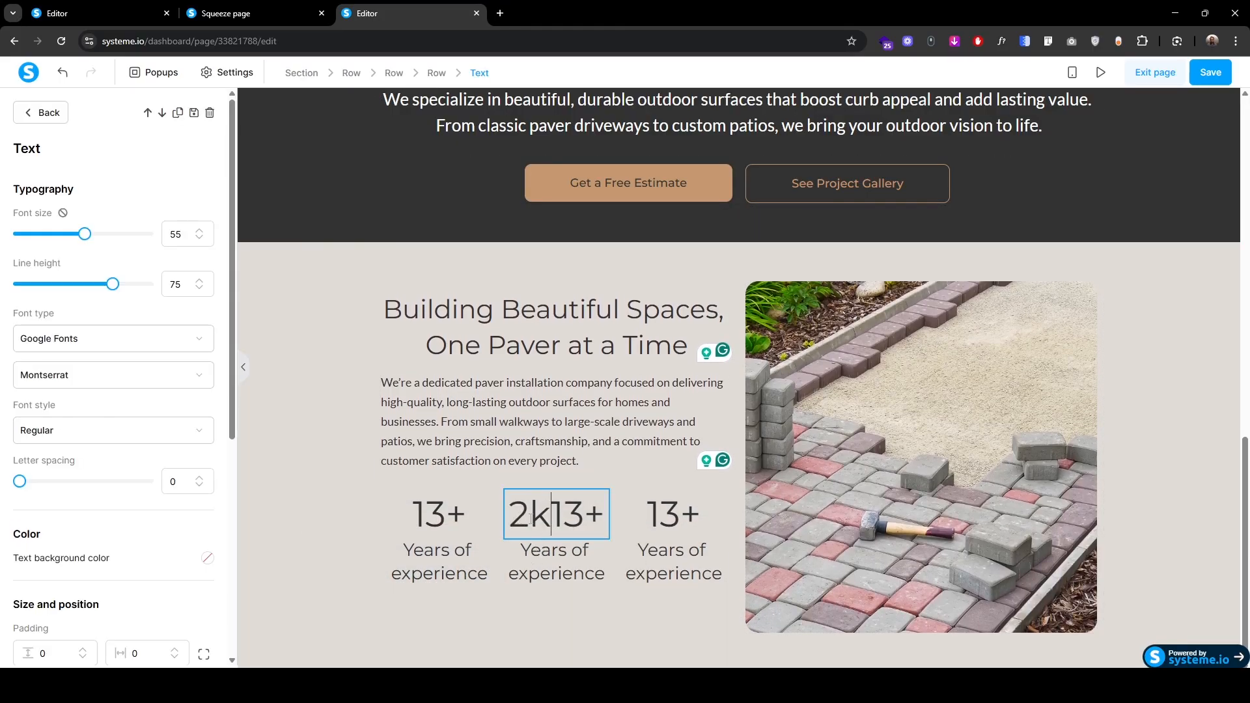
key("ctrl+shift+Right")
key("BackSpace")
left_click(522, 551)
type("Happy Clients")
key("ctrl+shift+Right")
key("ctrl+shift+Right")
key("ctrl+shift+Right")
key("BackSpace")
Step: Change the third stat to 30 Trusted Partners
left_click(648, 521)
type("30")
key("BackSpace")
left_click(639, 551)
type("Trusted Partners")
key("shift+Right")
key("shift+Right")
key("shift+Right")
key("shift+Right")
key("shift+Right")
key("shift+Right")
key("shift+Right")
key("shift+Right")
key("shift+Right")
key("shift+Right")
key("shift+Right")
key("shift+Right")
key("shift+Right")
key("shift+Right")
key("shift+Right")
key("shift+Right")
key("shift+Right")
key("shift+Right")
key("shift+Right")
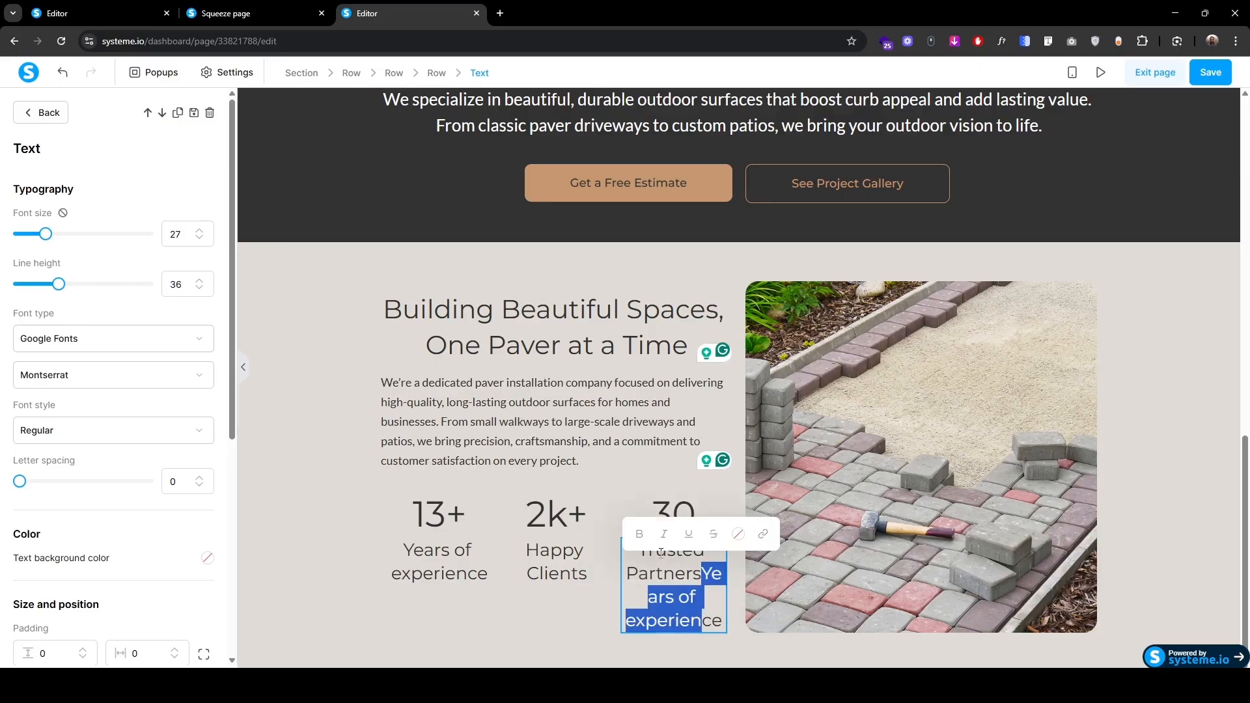
key("BackSpace")
left_click(612, 612)
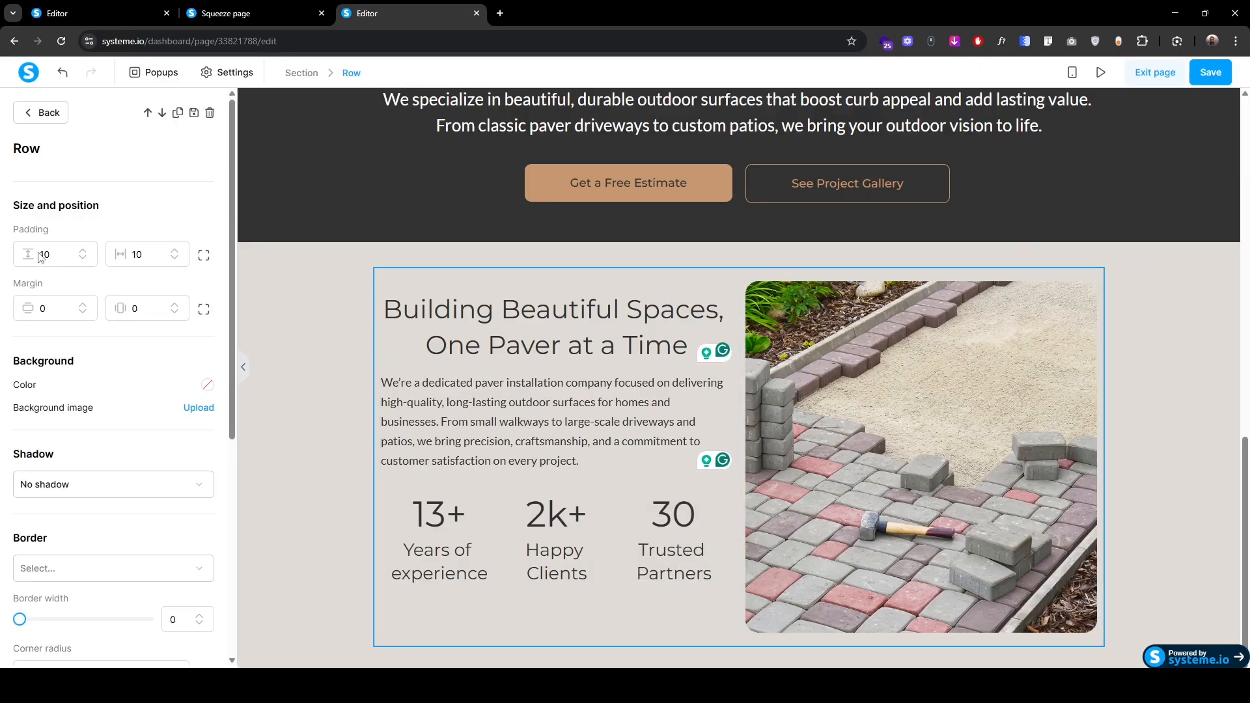
Step: Increase the stats row's vertical padding to 40
left_click_drag(45, 253, 31, 258)
type("4")
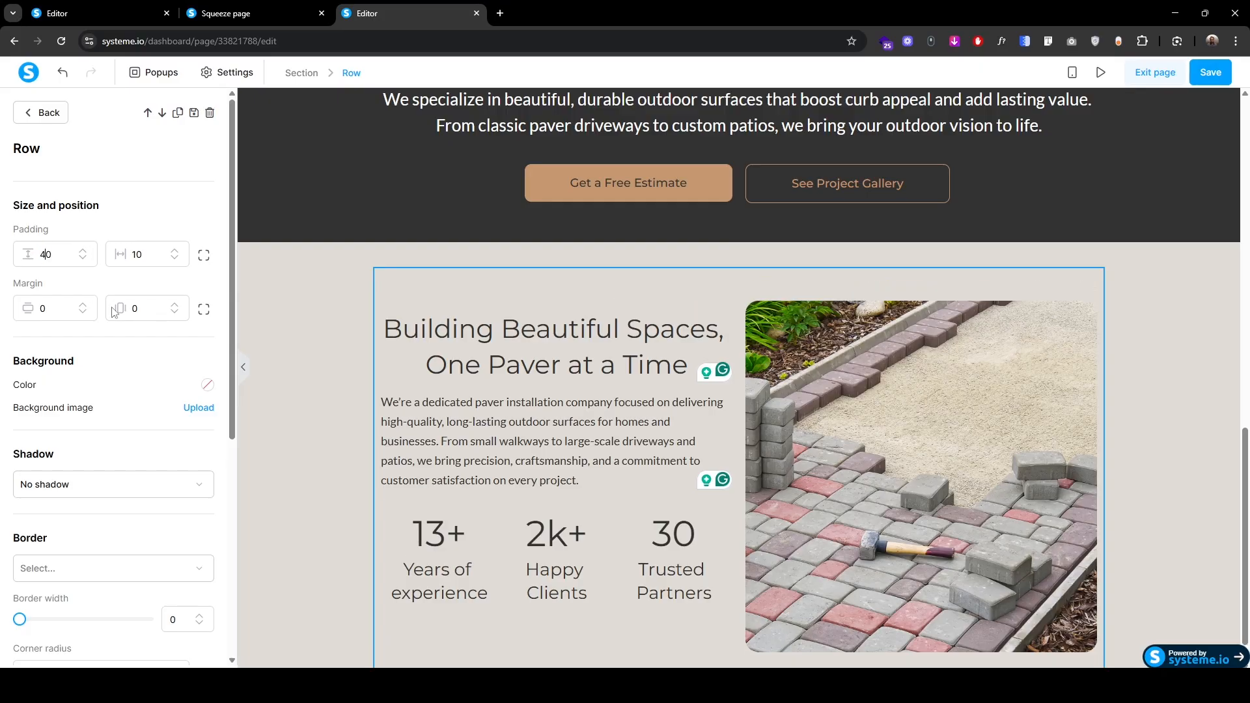
left_click(360, 485)
scroll(360, 486, "down", 1)
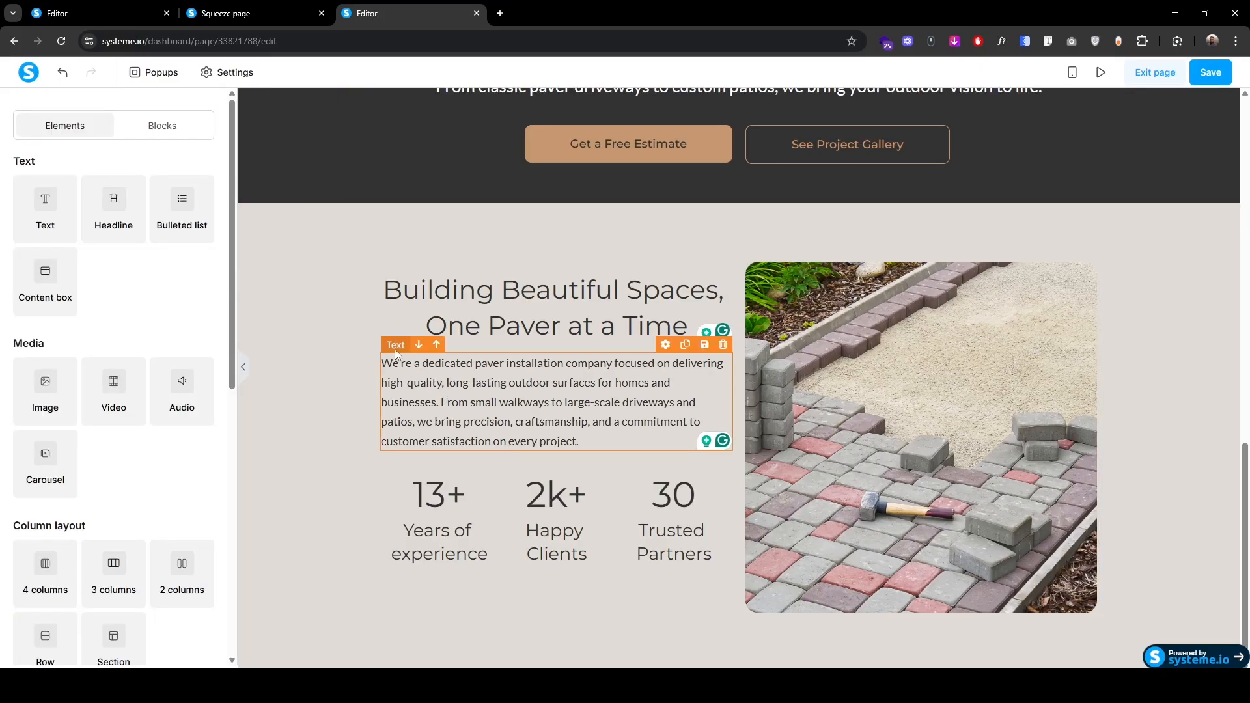
Step: Set the description paragraph's top padding to 20
left_click(395, 349)
scroll(55, 338, "down", 5)
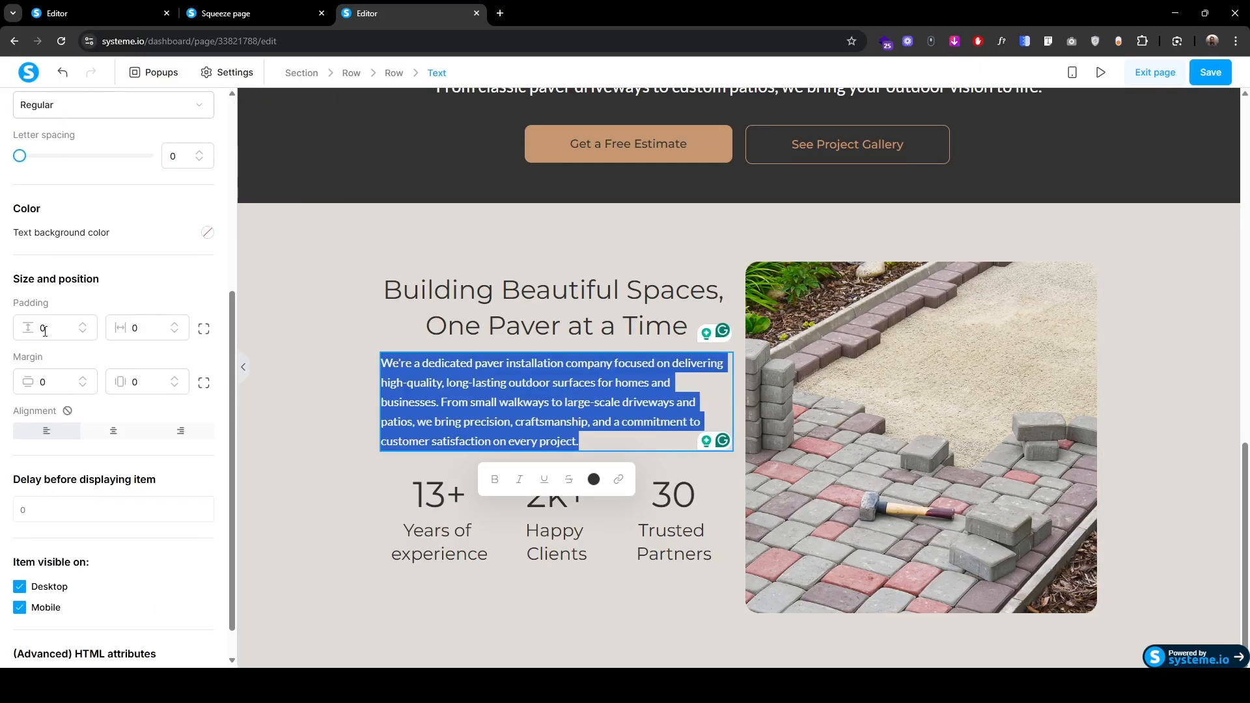
left_click(41, 332)
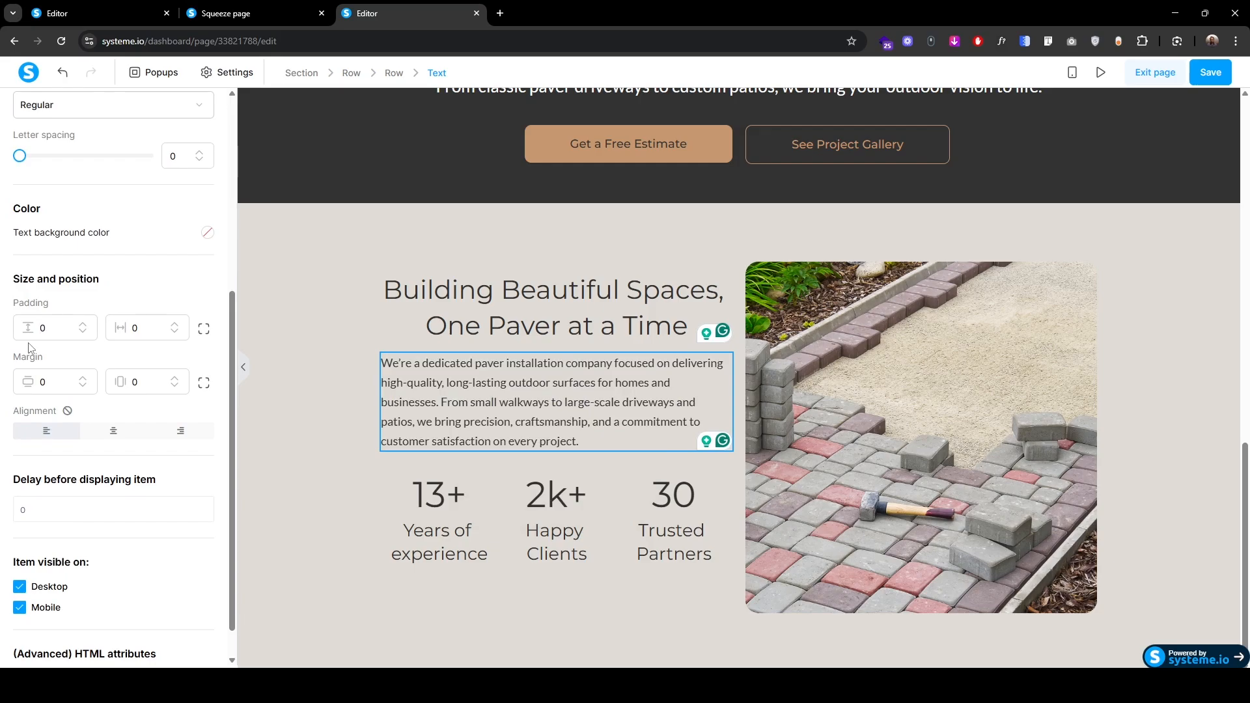
type("2")
left_click(294, 396)
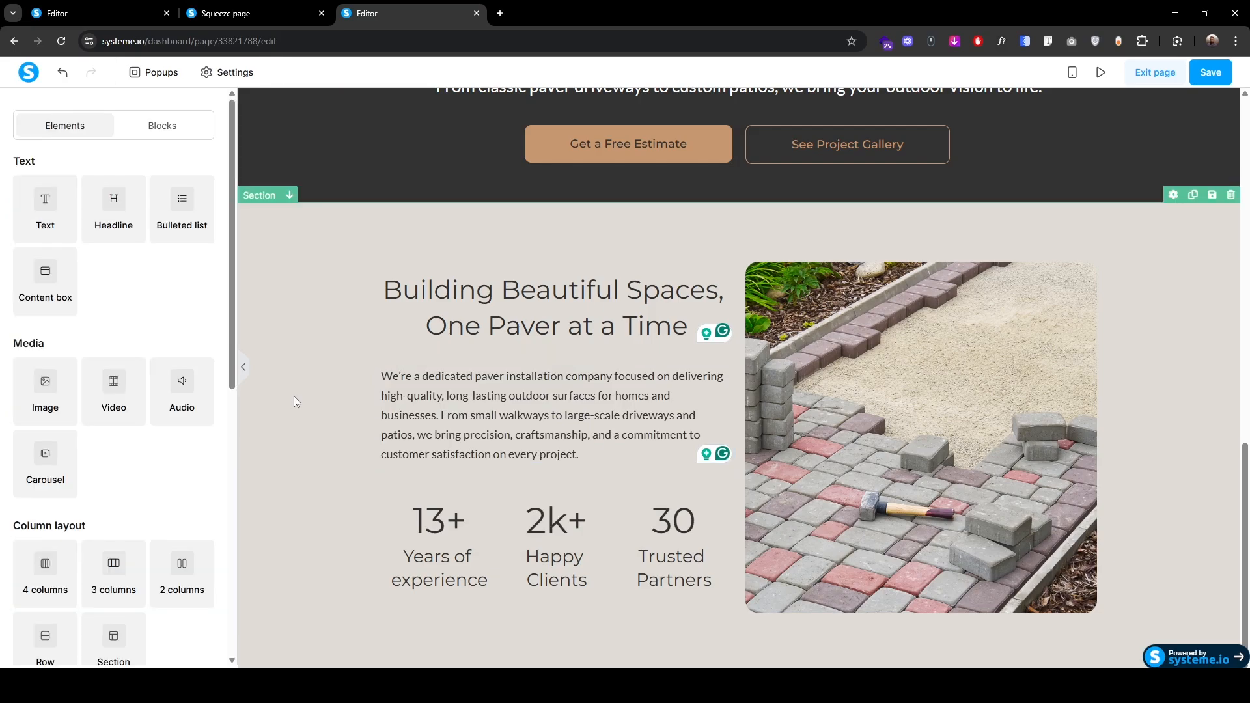
Step: Switch to mobile view and move the content section up the page
left_click(1072, 72)
scroll(709, 434, "up", 2)
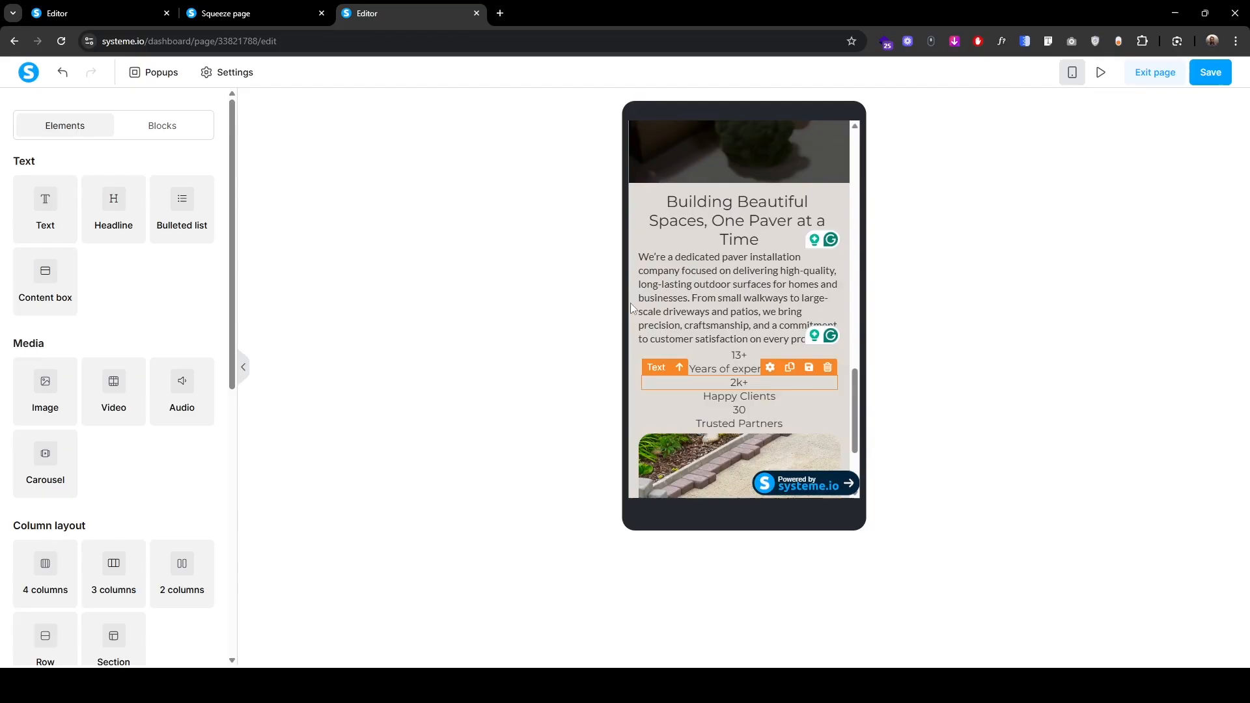
left_click(647, 179)
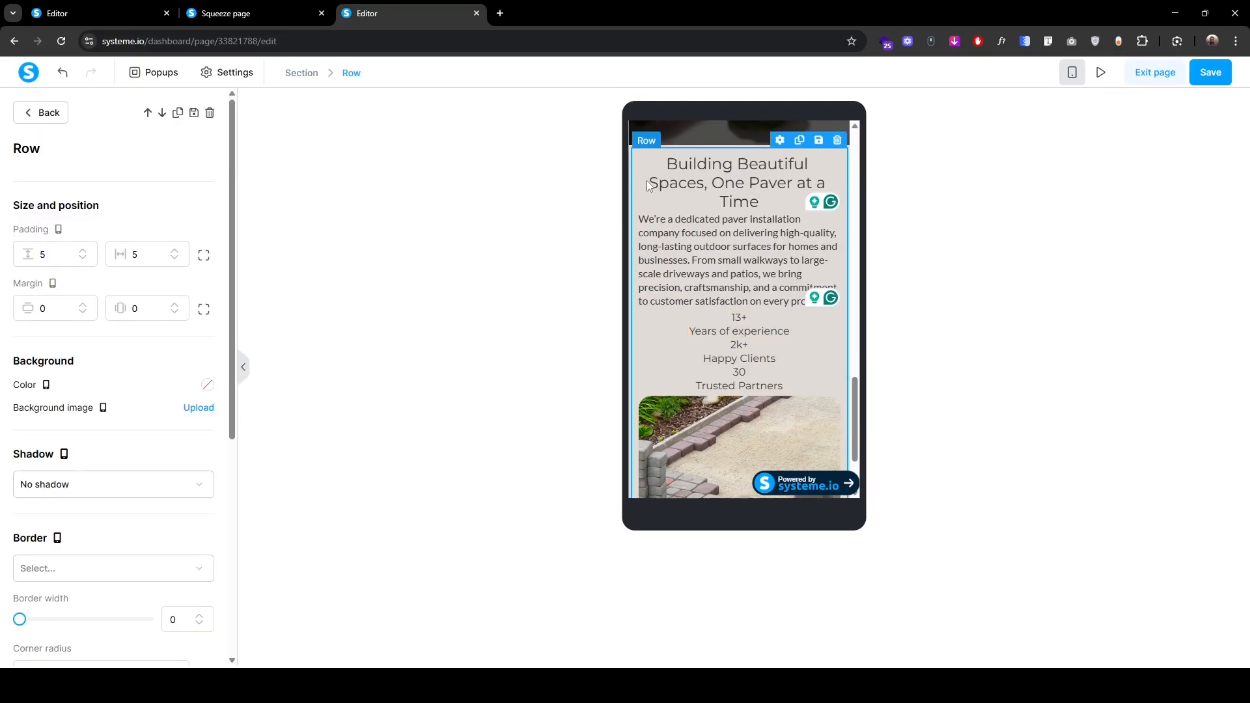
left_click(301, 74)
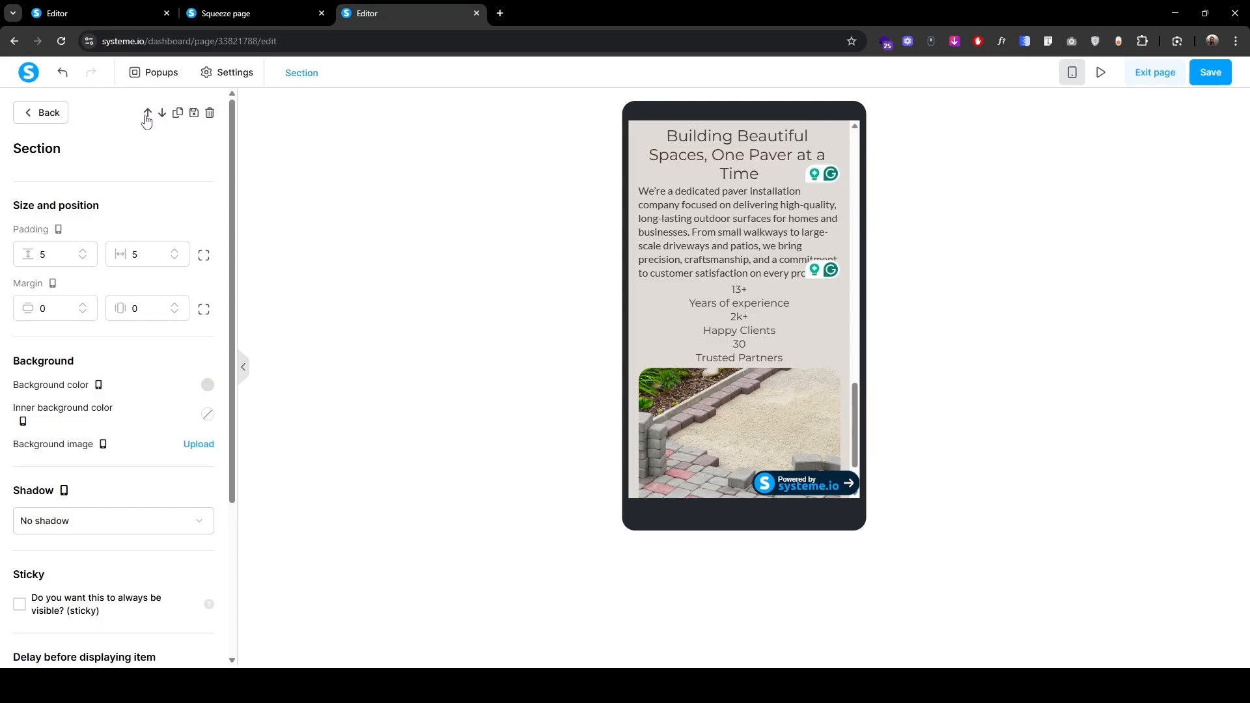
left_click(147, 116)
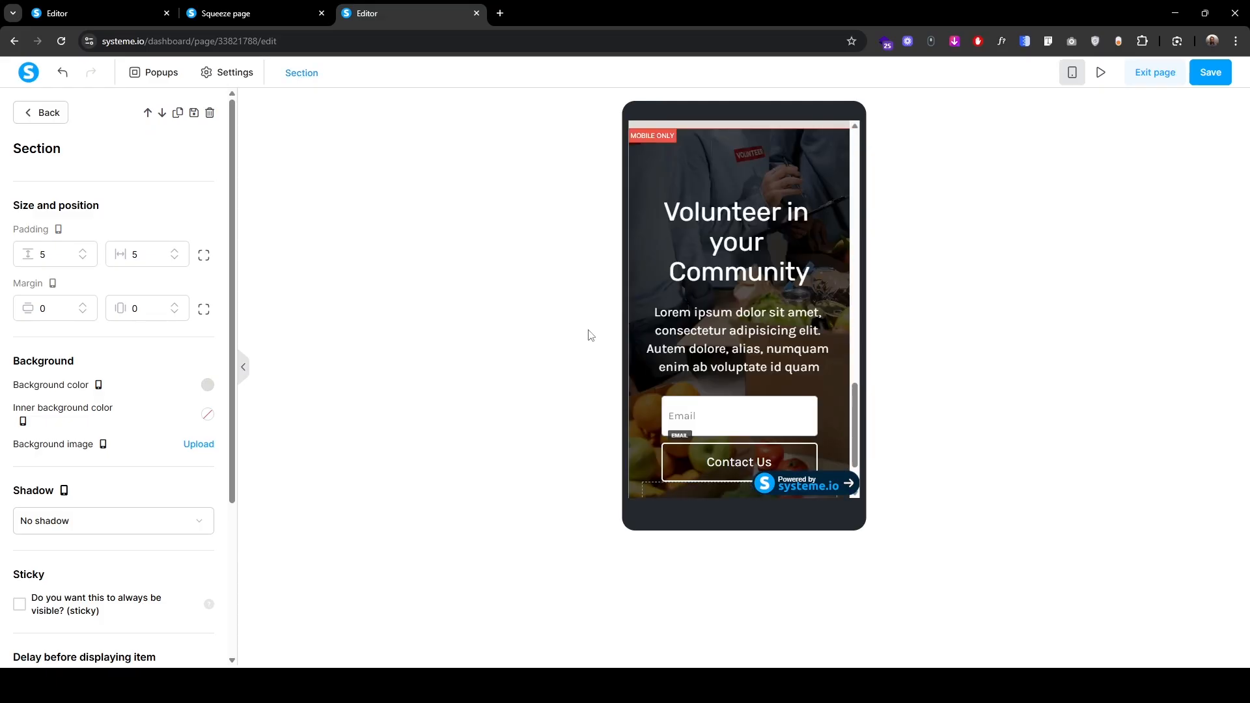
scroll(767, 382, "up", 10)
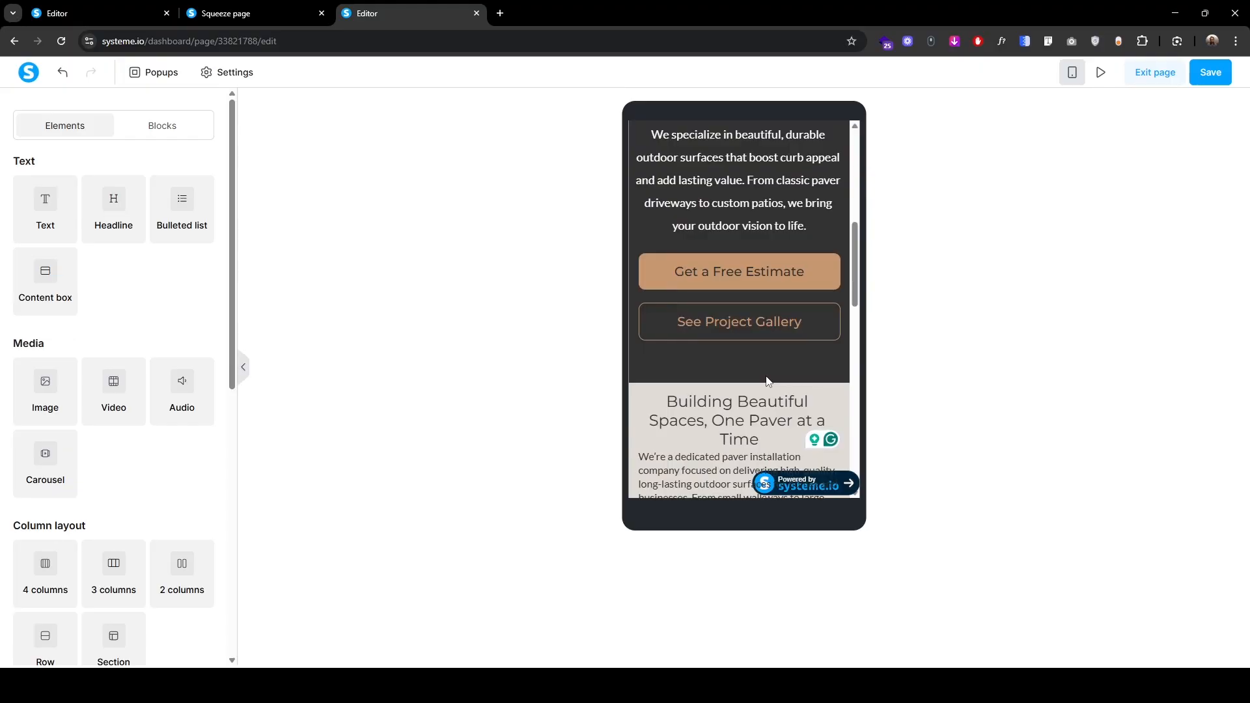
scroll(767, 382, "down", 5)
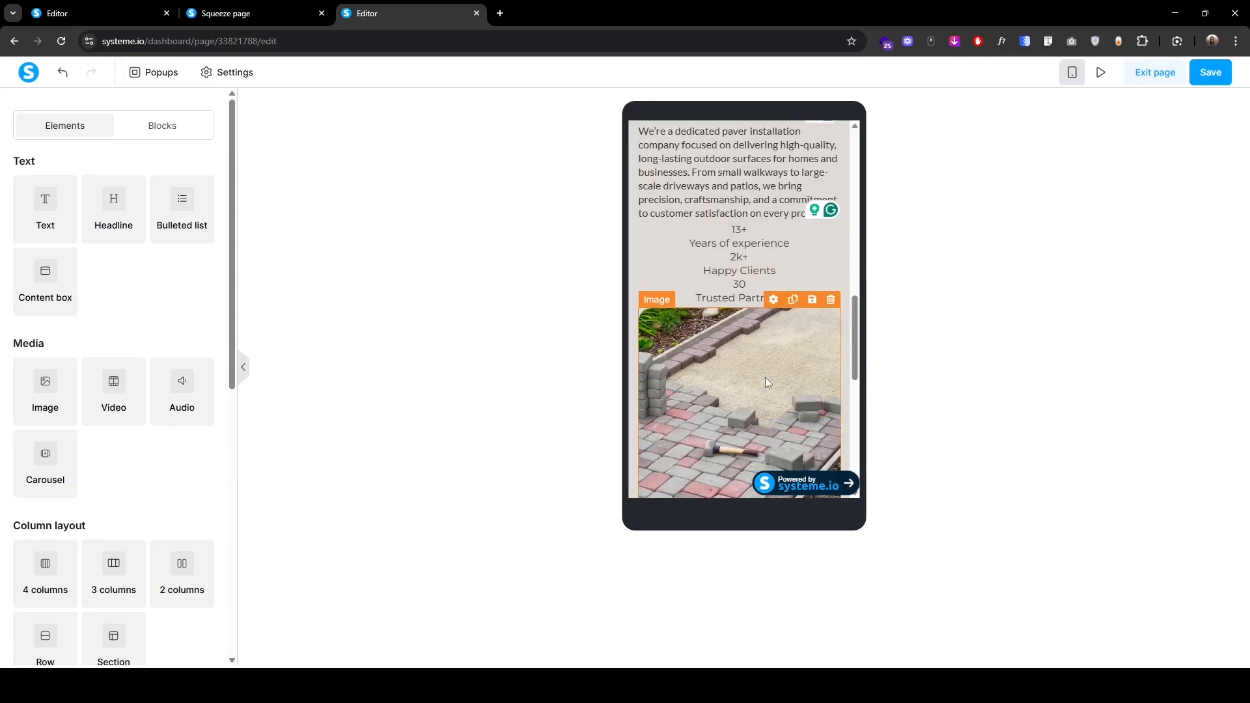
scroll(767, 383, "up", 3)
Step: On mobile, show the image above the text in the content row
triple_click(767, 383)
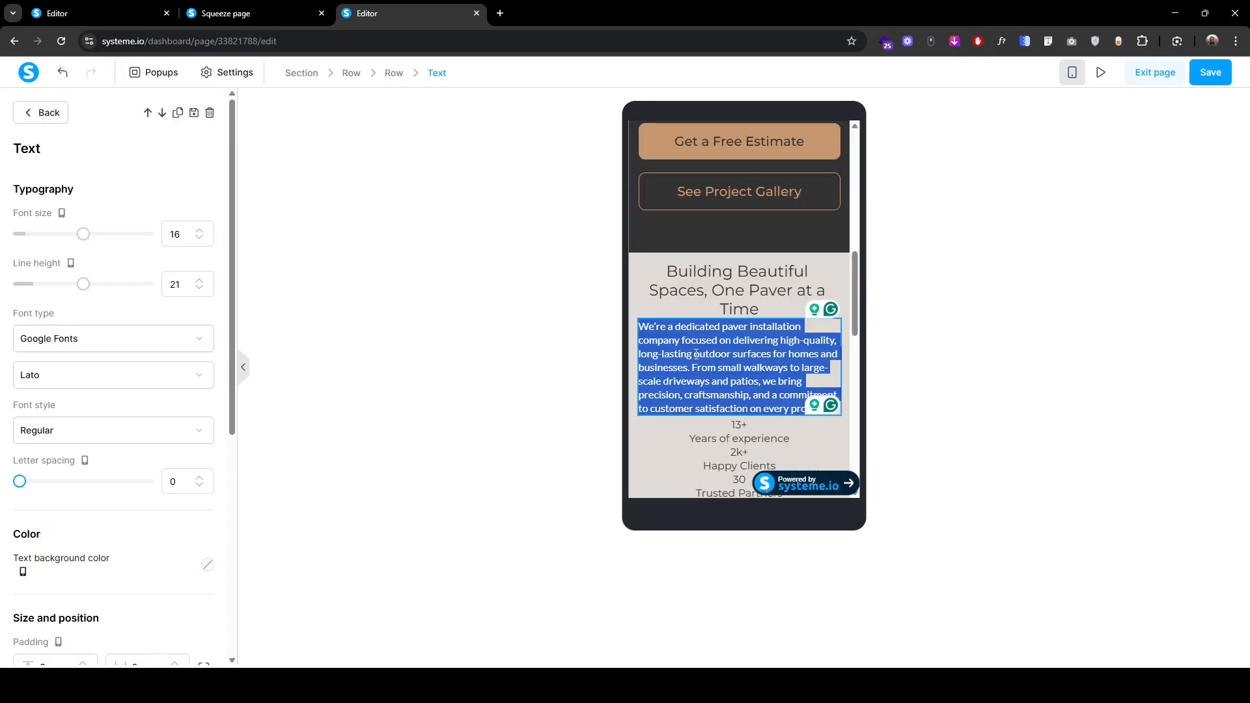
left_click(391, 75)
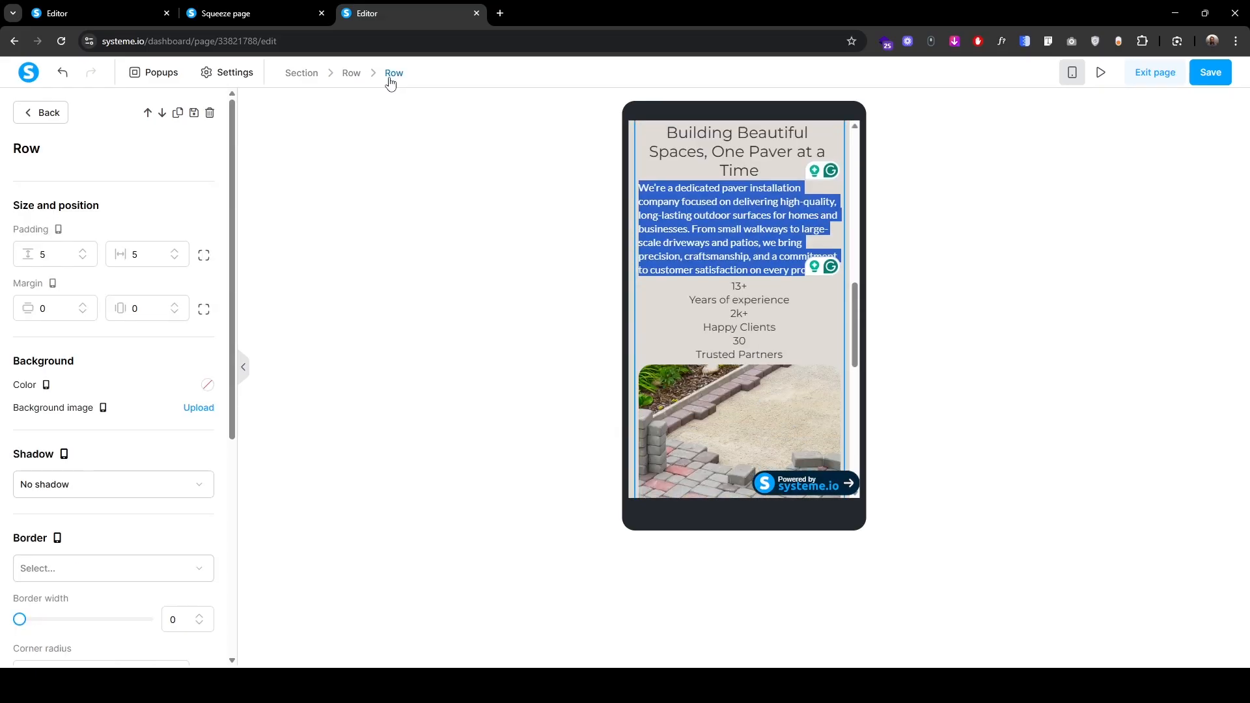
scroll(89, 505, "down", 5)
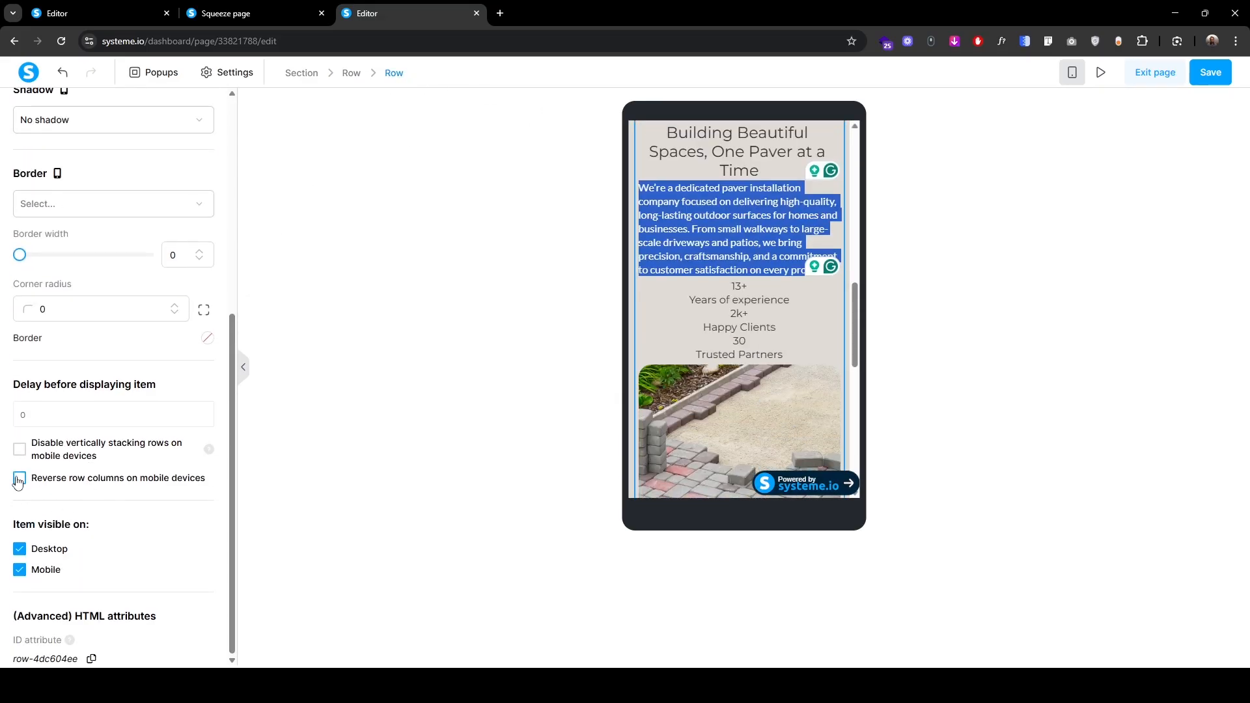
left_click(19, 479)
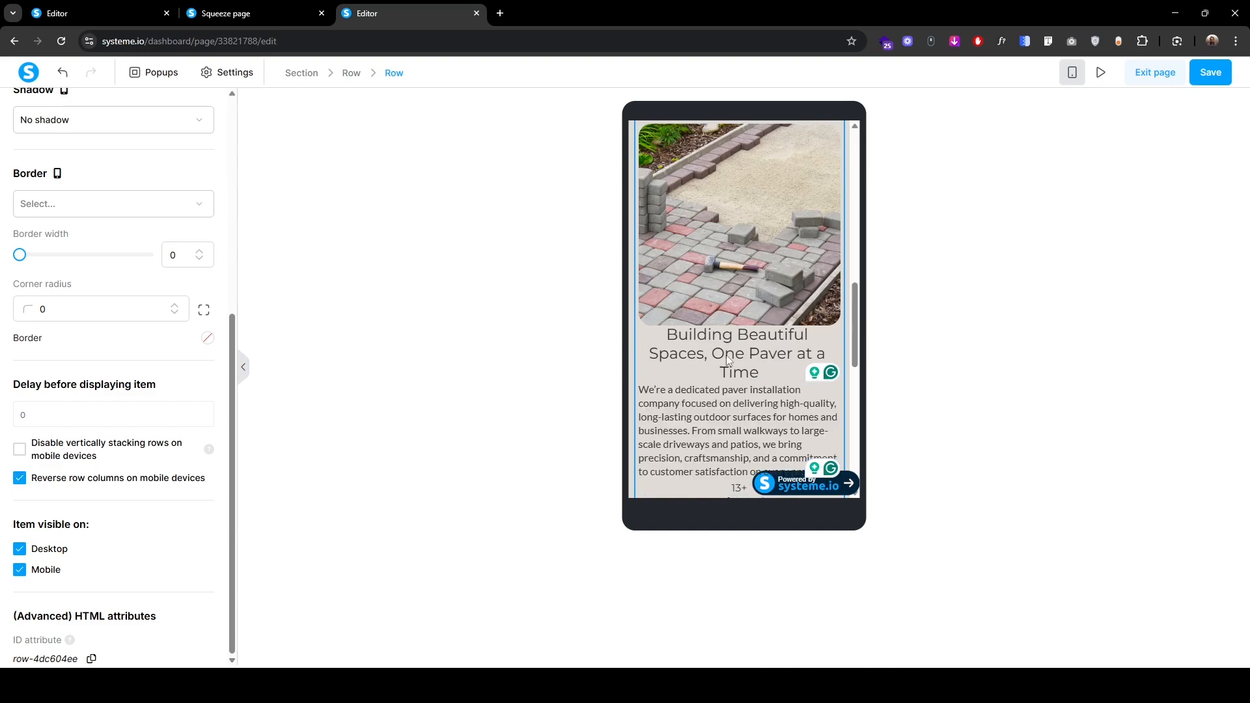
Step: Widen the surrounding section's side padding on mobile, entering 30
left_click(723, 257)
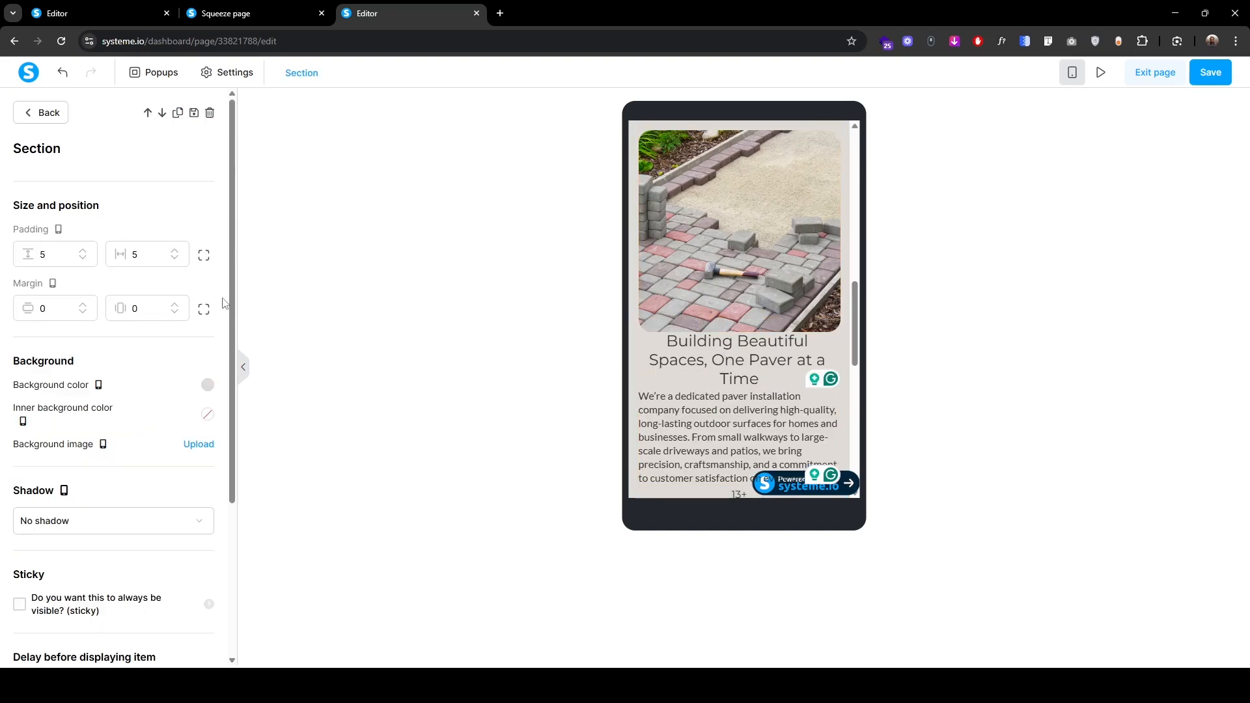
type("30")
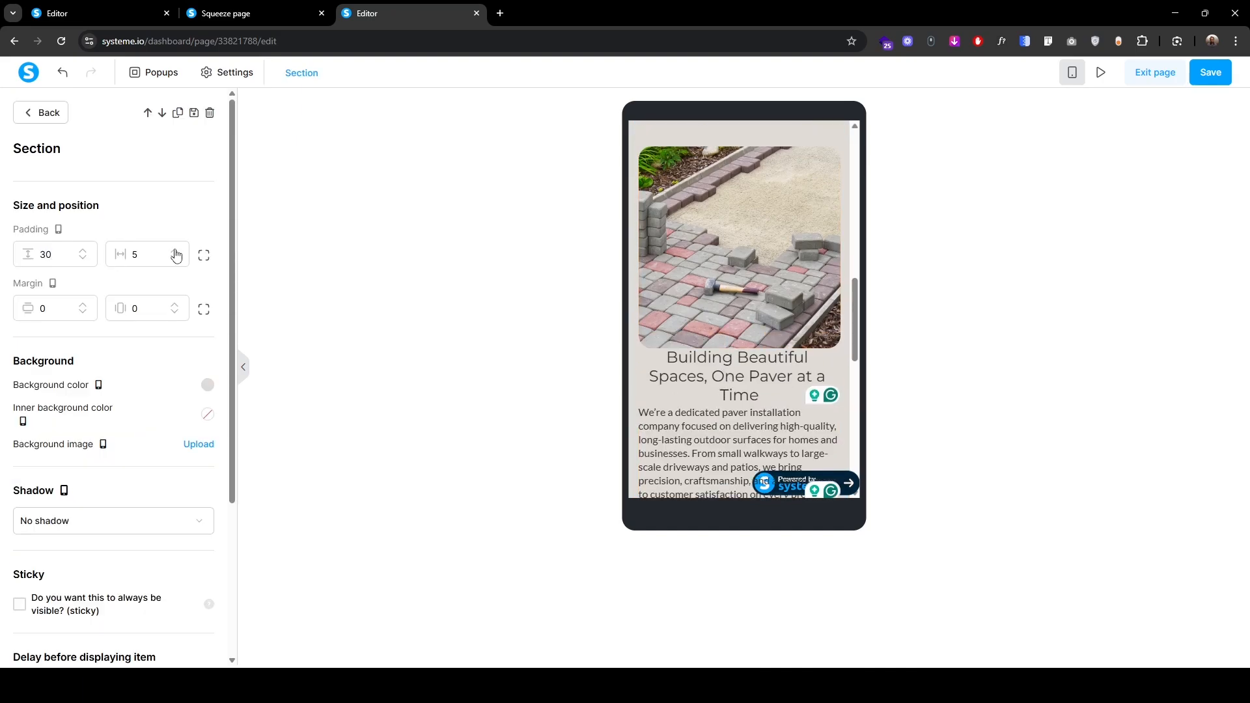
left_click(176, 252)
left_click(176, 252)
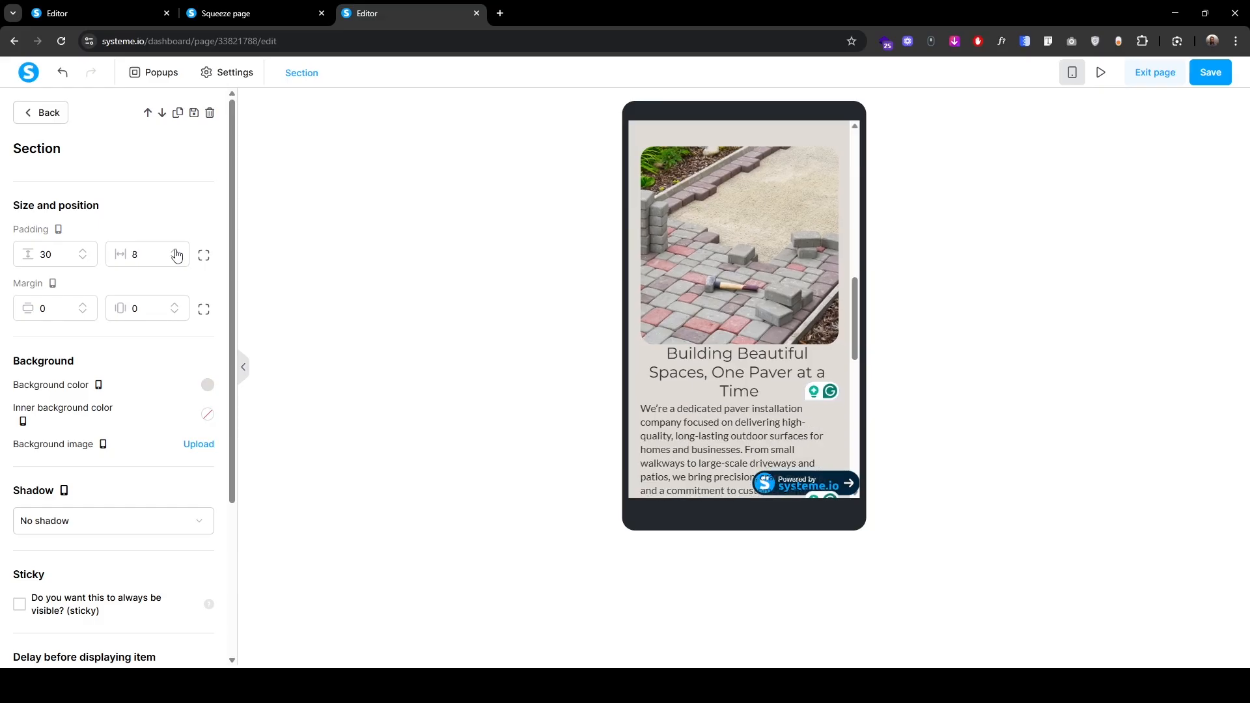
left_click(176, 252)
left_click(176, 252)
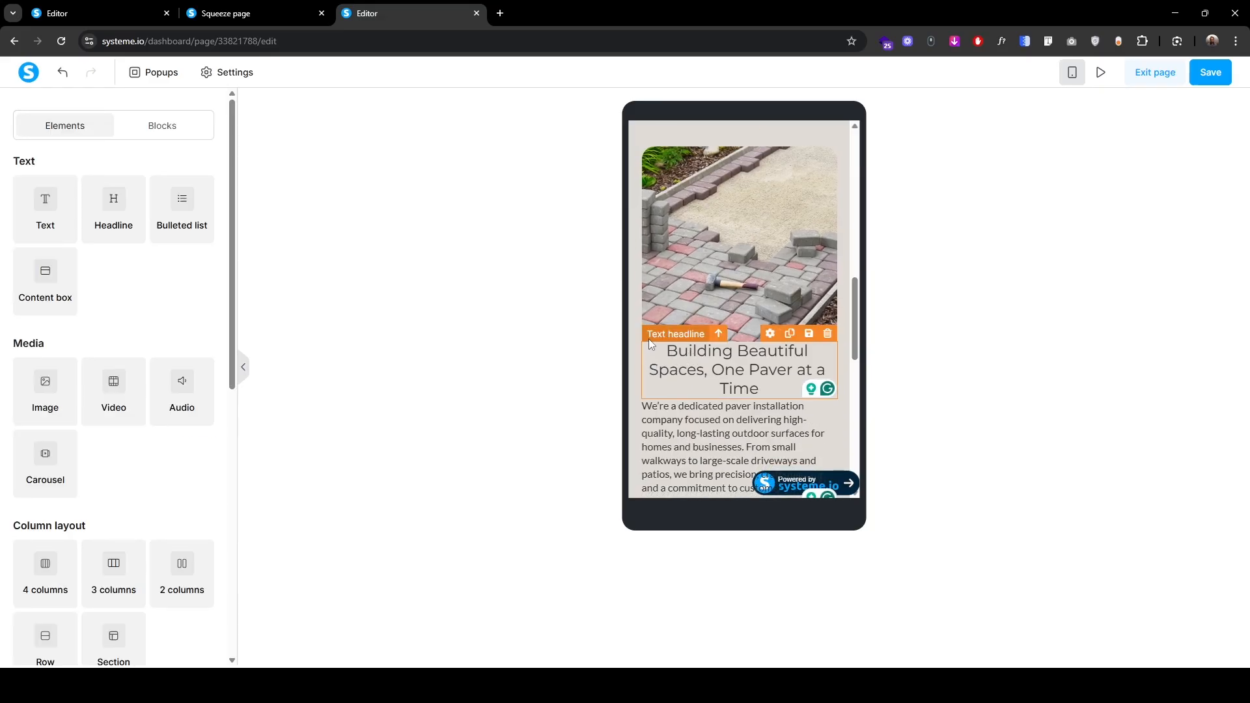
Step: Give the mobile headline font size 22, line height 28 and larger top padding
triple_click(651, 345)
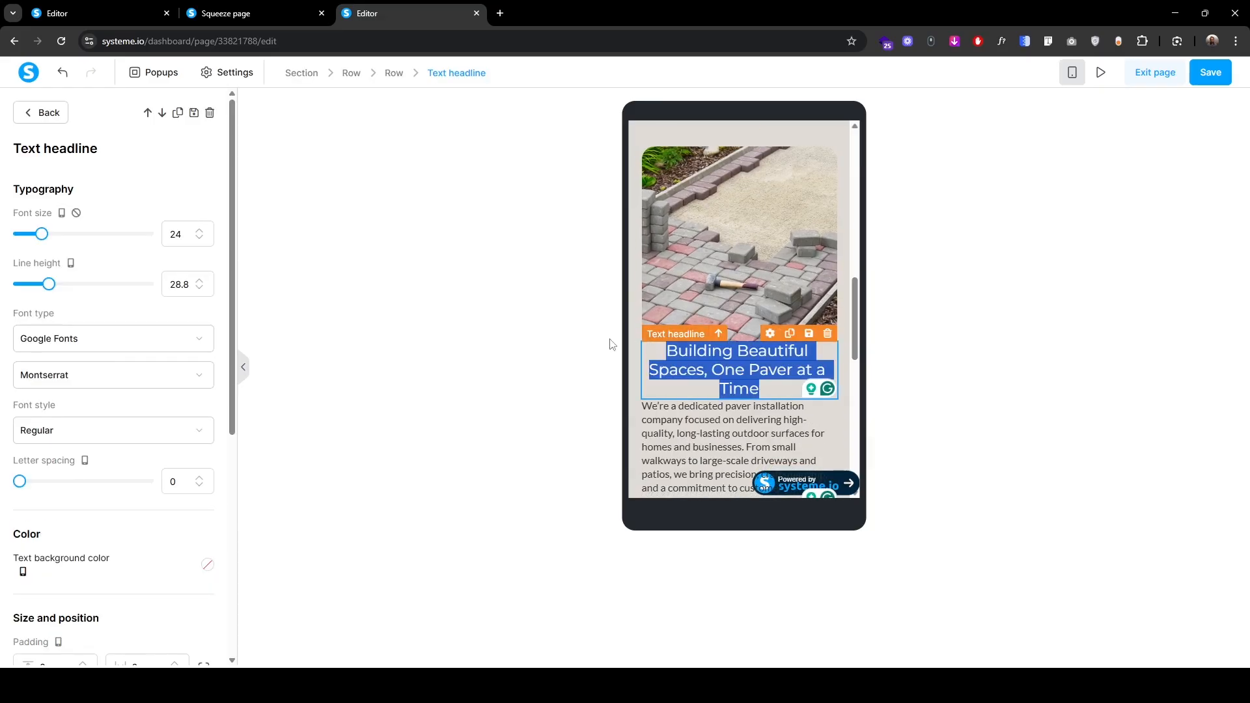
left_click(200, 239)
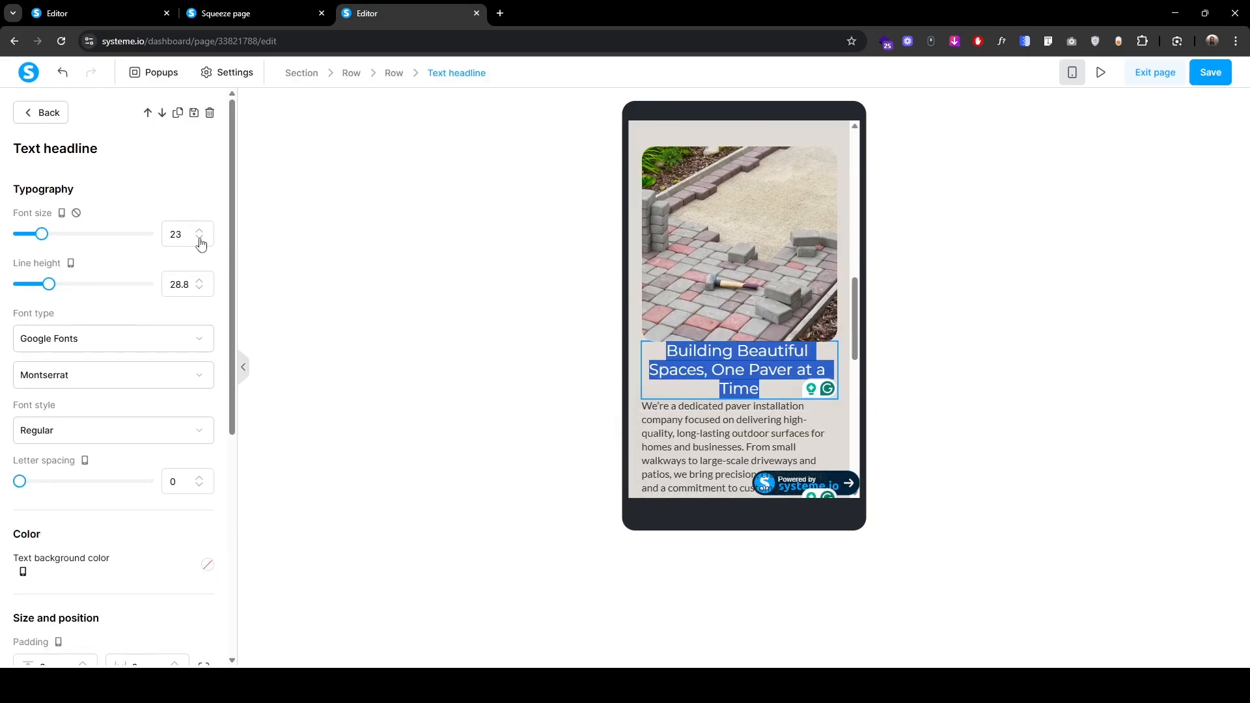
left_click(199, 239)
left_click(180, 284)
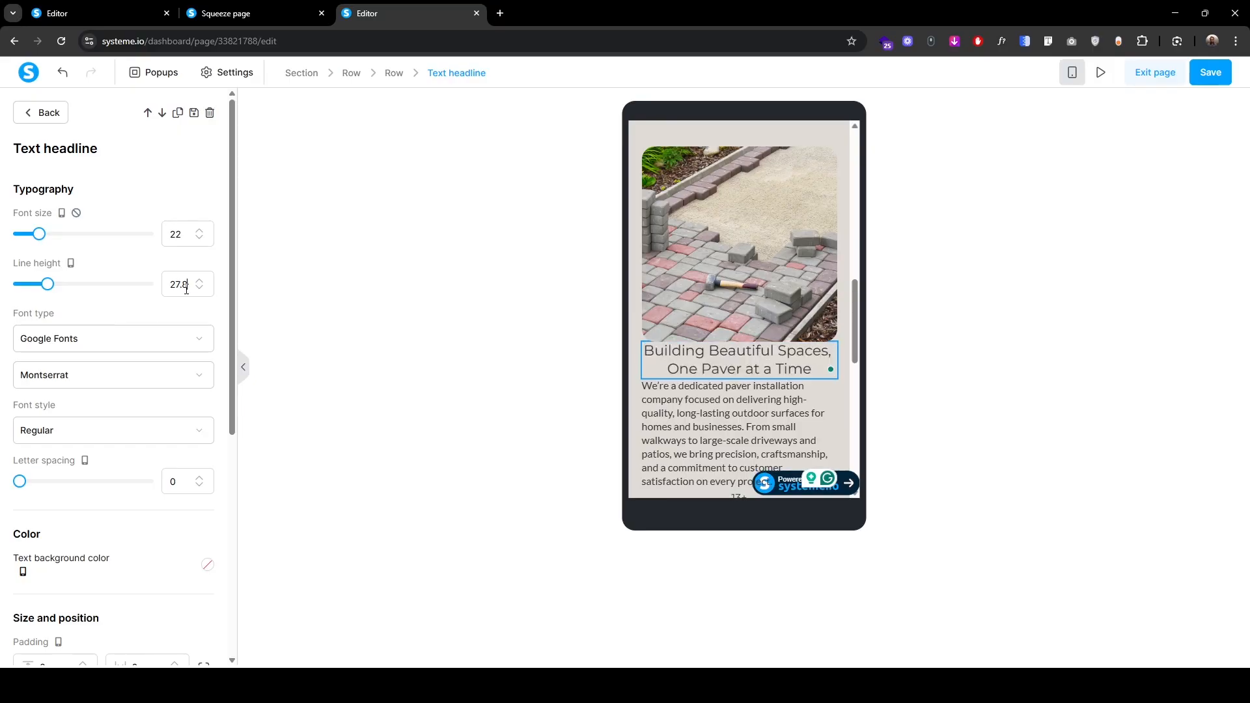
double_click(180, 284)
type("28")
scroll(134, 558, "down", 2)
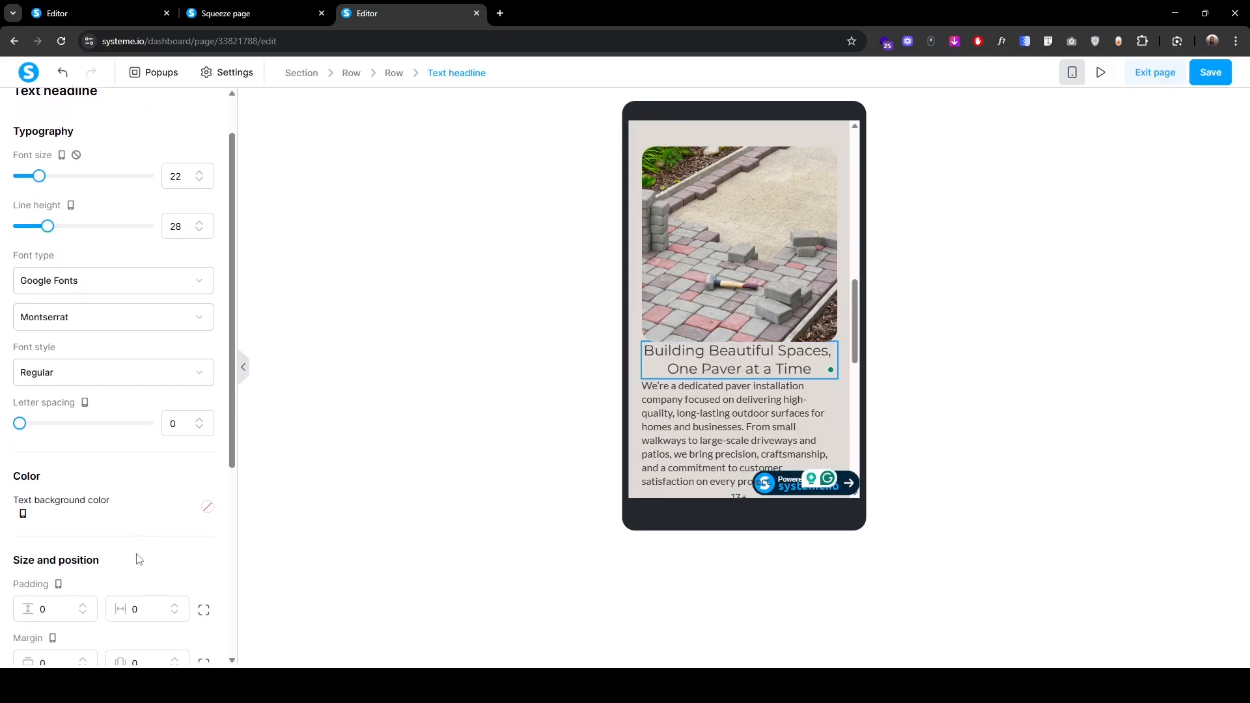
left_click(63, 536)
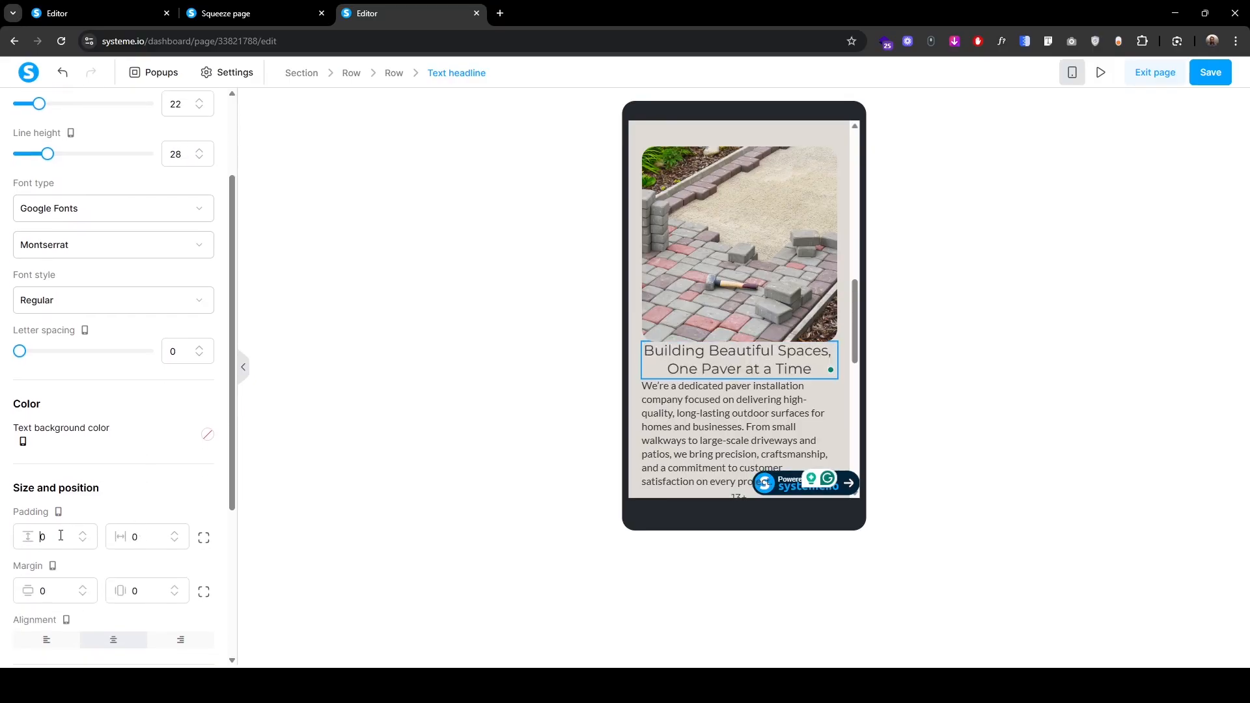
type("1")
left_click(675, 404)
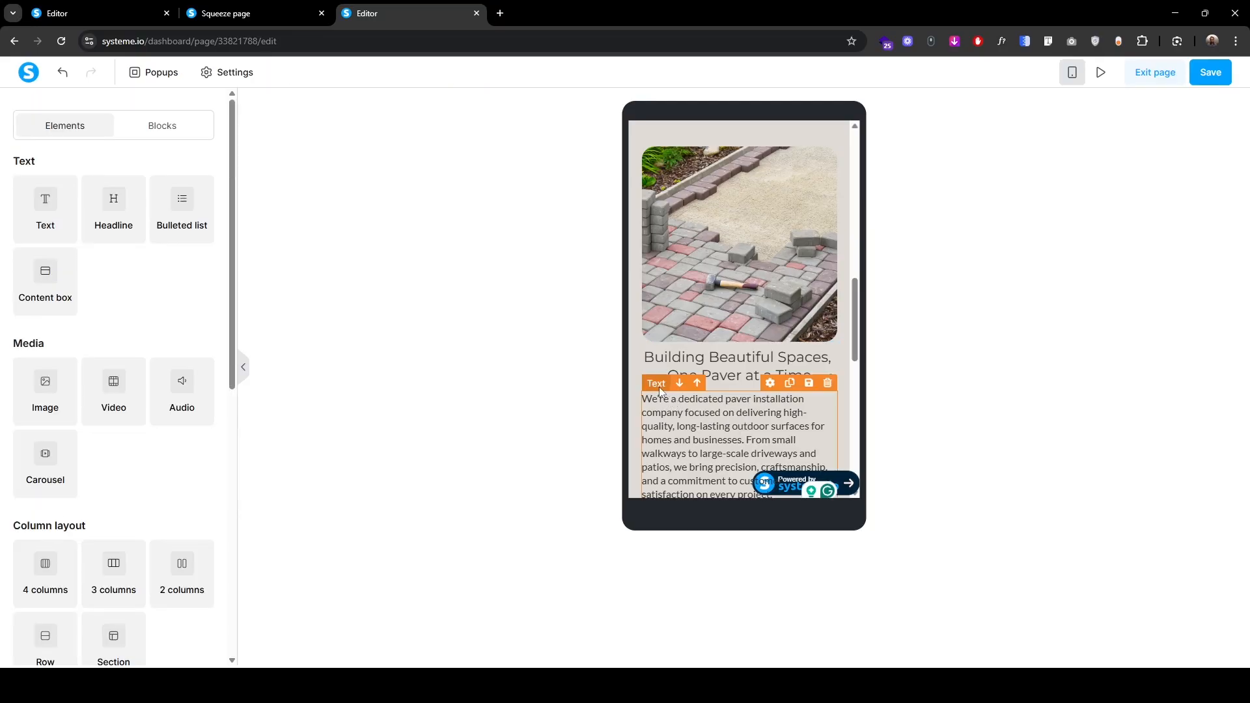
Step: Set the mobile description paragraph to font size 18 and line height 28
triple_click(663, 393)
left_click(199, 231)
left_click(199, 231)
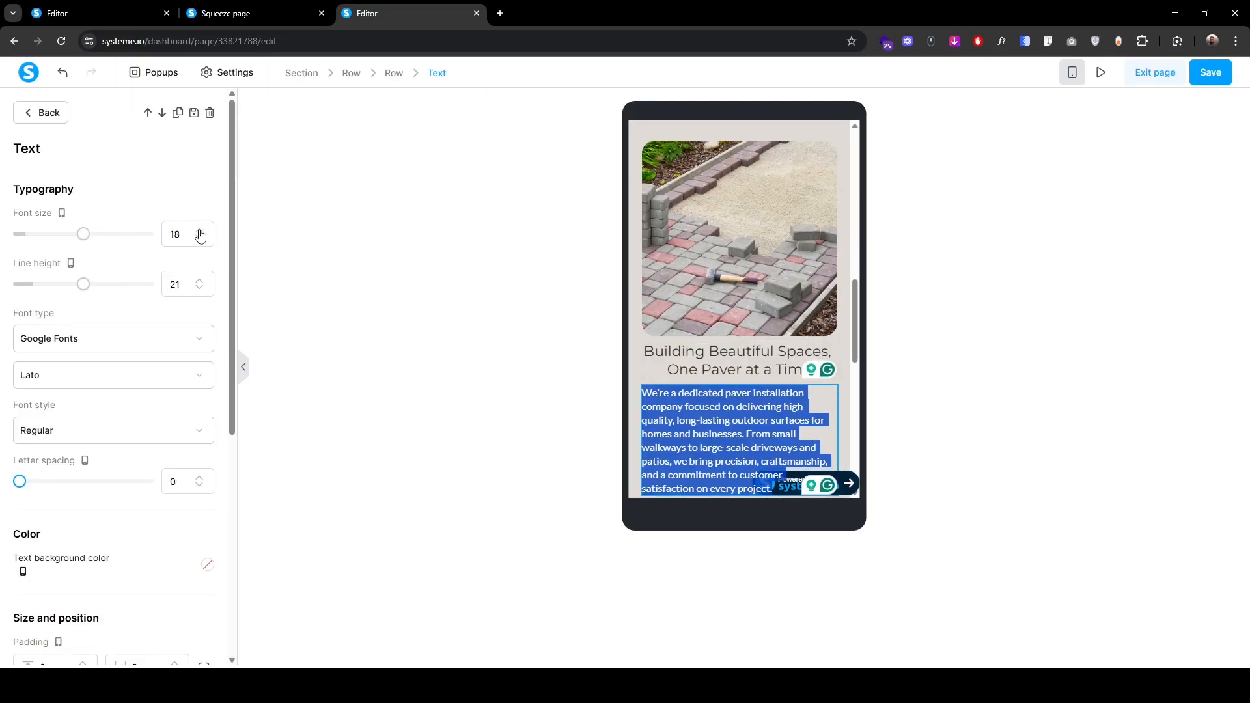
left_click(199, 281)
left_click(200, 282)
left_click(199, 281)
left_click(199, 282)
left_click(200, 282)
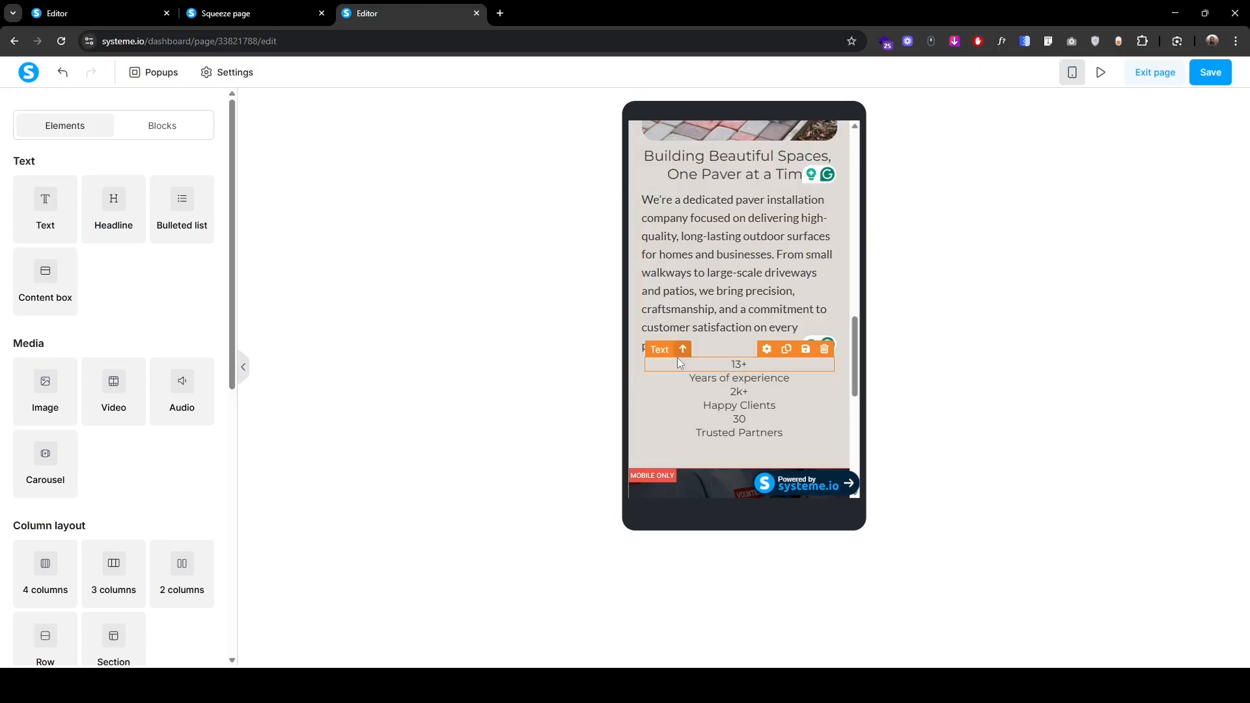
Step: Set the 13+ figure to size 55 with line height 65 on mobile
left_click(677, 360)
type("55")
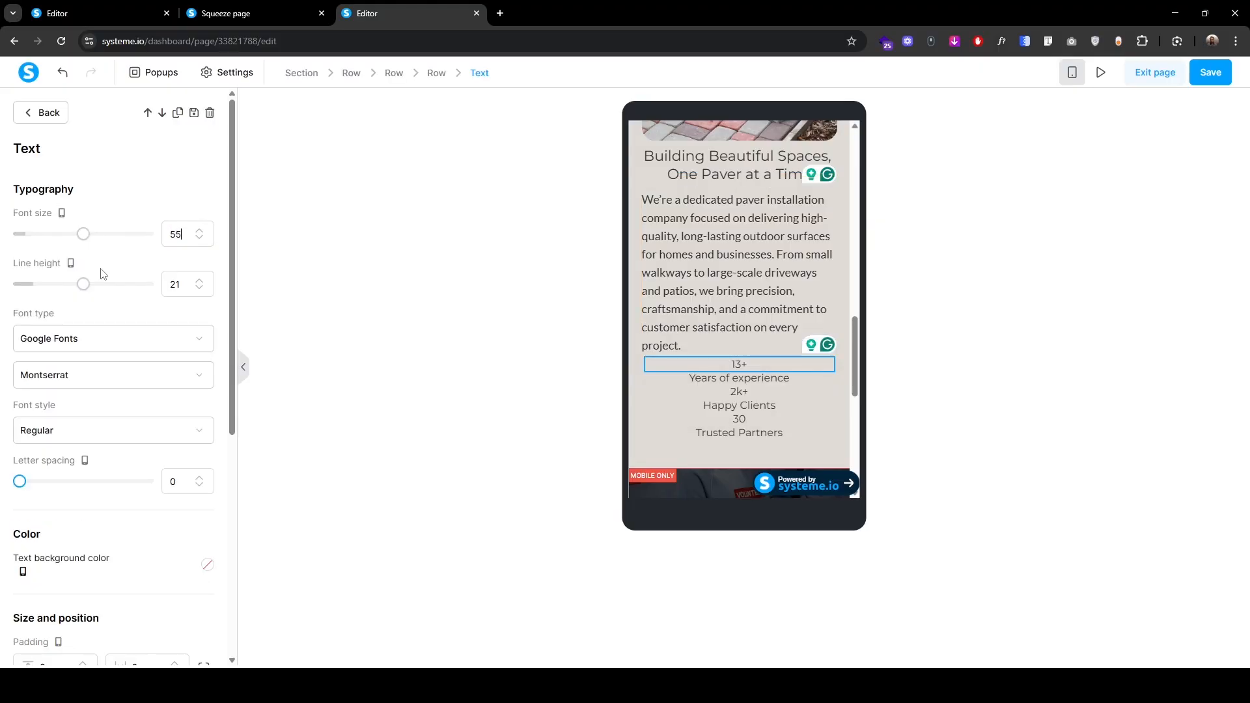
left_click(199, 289)
left_click(199, 288)
left_click(199, 288)
left_click(199, 289)
left_click(199, 288)
left_click(199, 288)
left_click(199, 289)
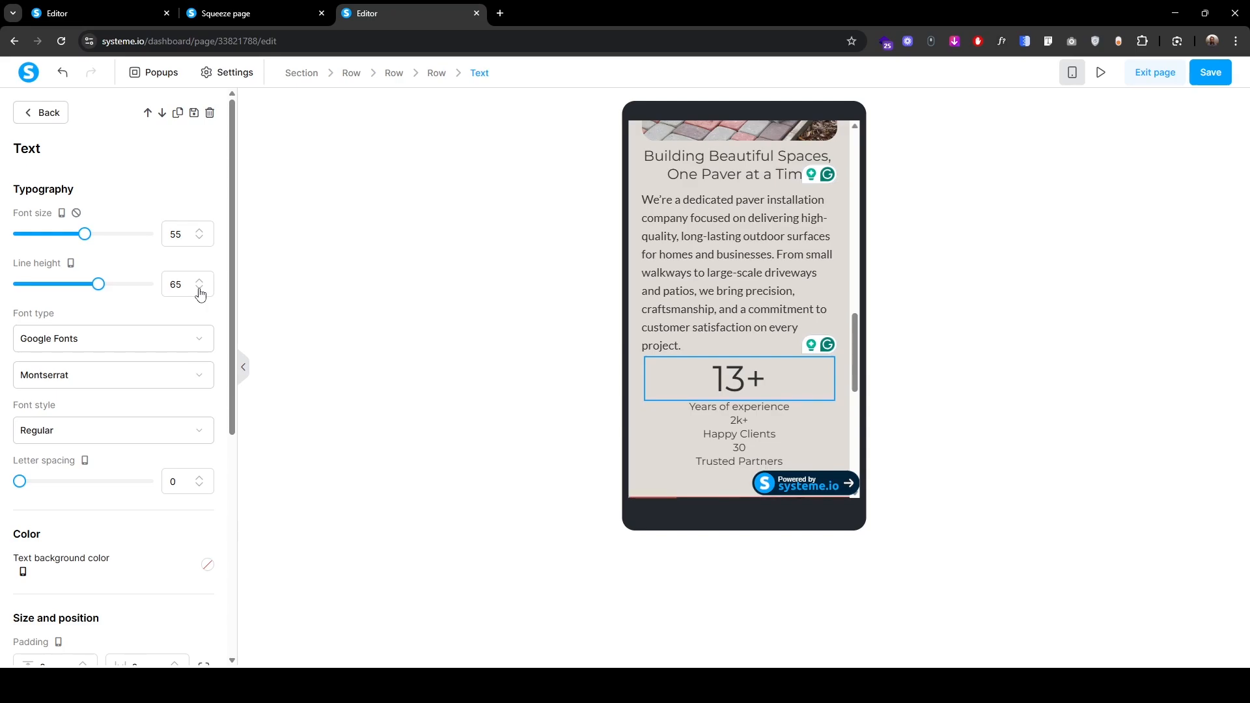
Step: Enlarge the Years of experience label to font size 30 with a taller line height
scroll(87, 514, "down", 3)
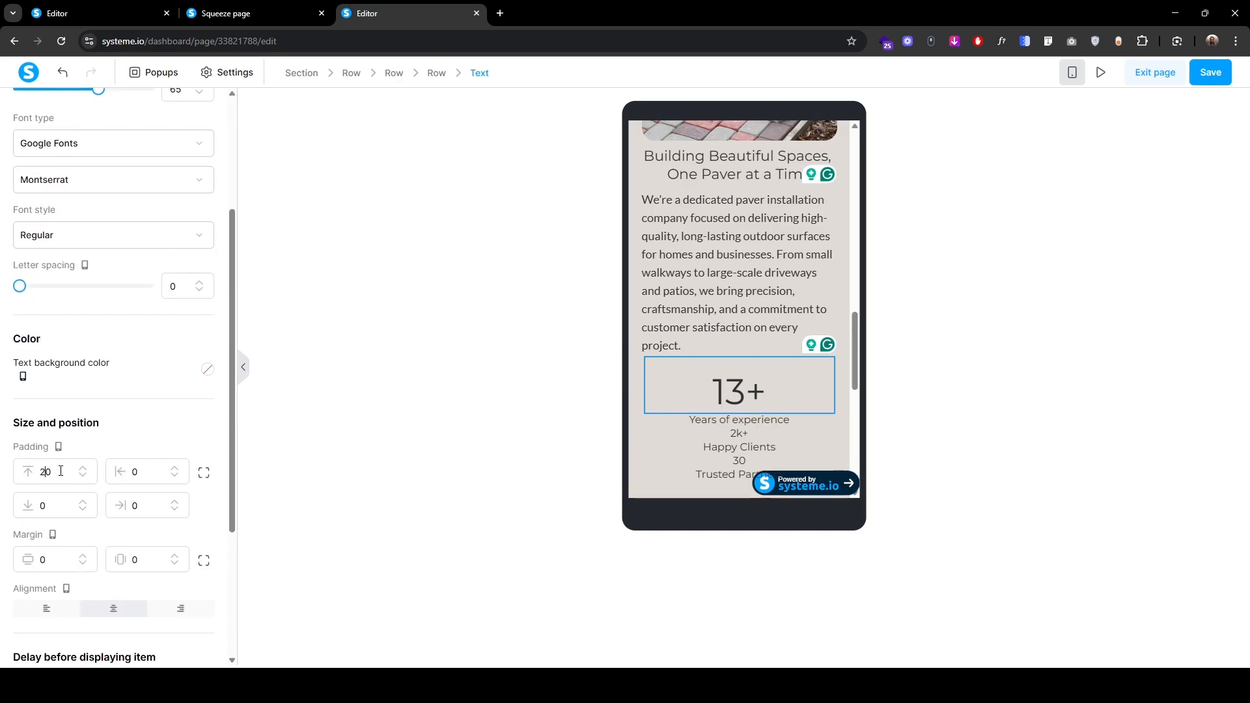
left_click(660, 412)
double_click(175, 233)
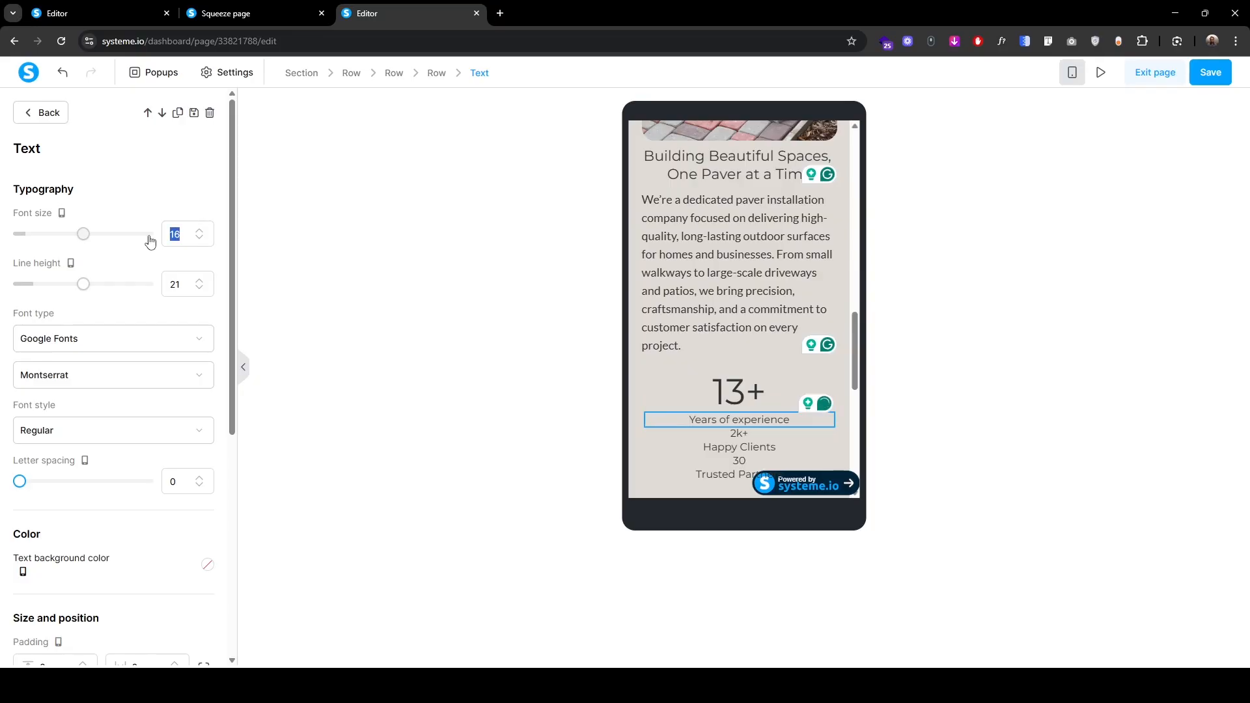
type("30")
left_click(199, 280)
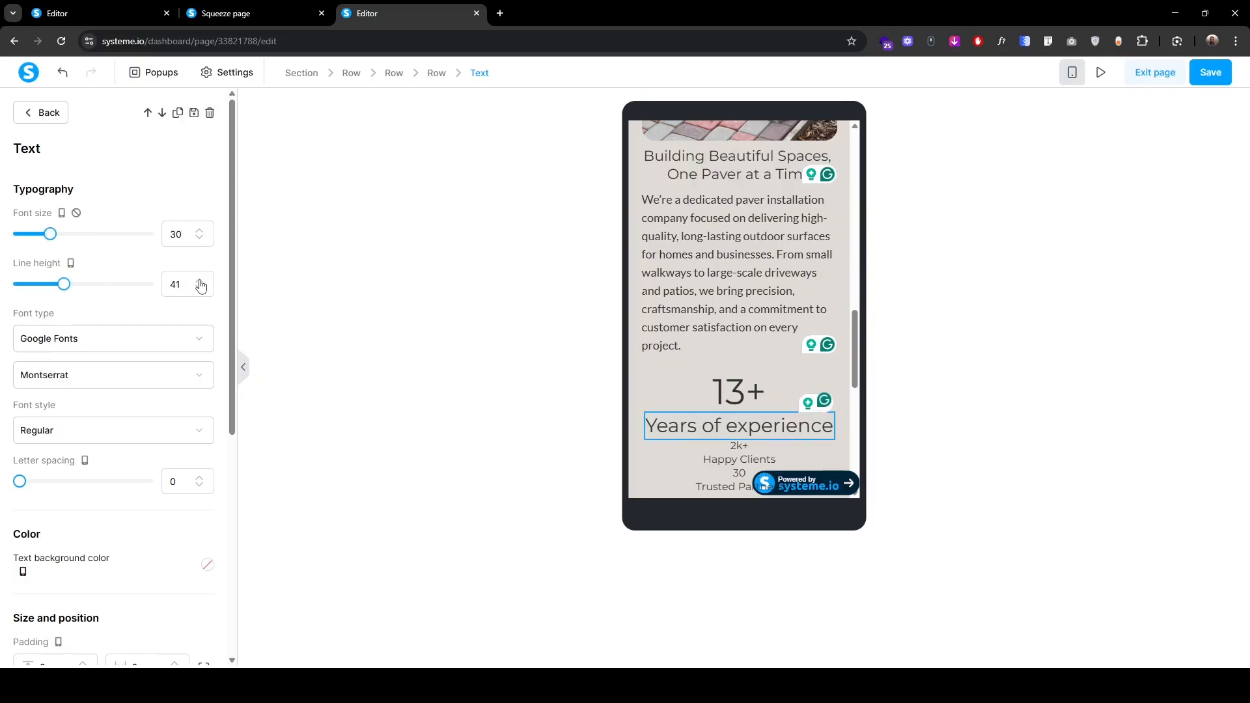
left_click(199, 280)
left_click(200, 281)
left_click(200, 280)
scroll(656, 369, "down", 1)
left_click(656, 369)
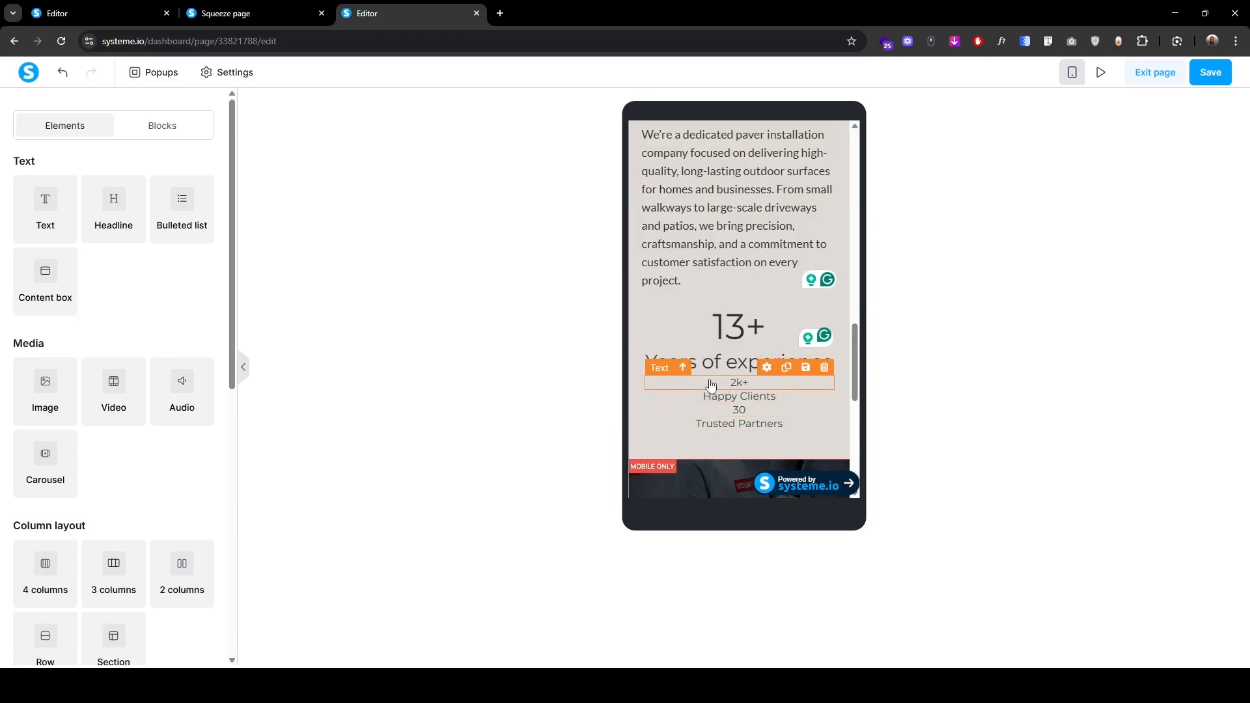
Step: Give the paver headline 30 top padding on mobile and save the page
scroll(696, 457, "down", 2)
scroll(697, 457, "up", 4)
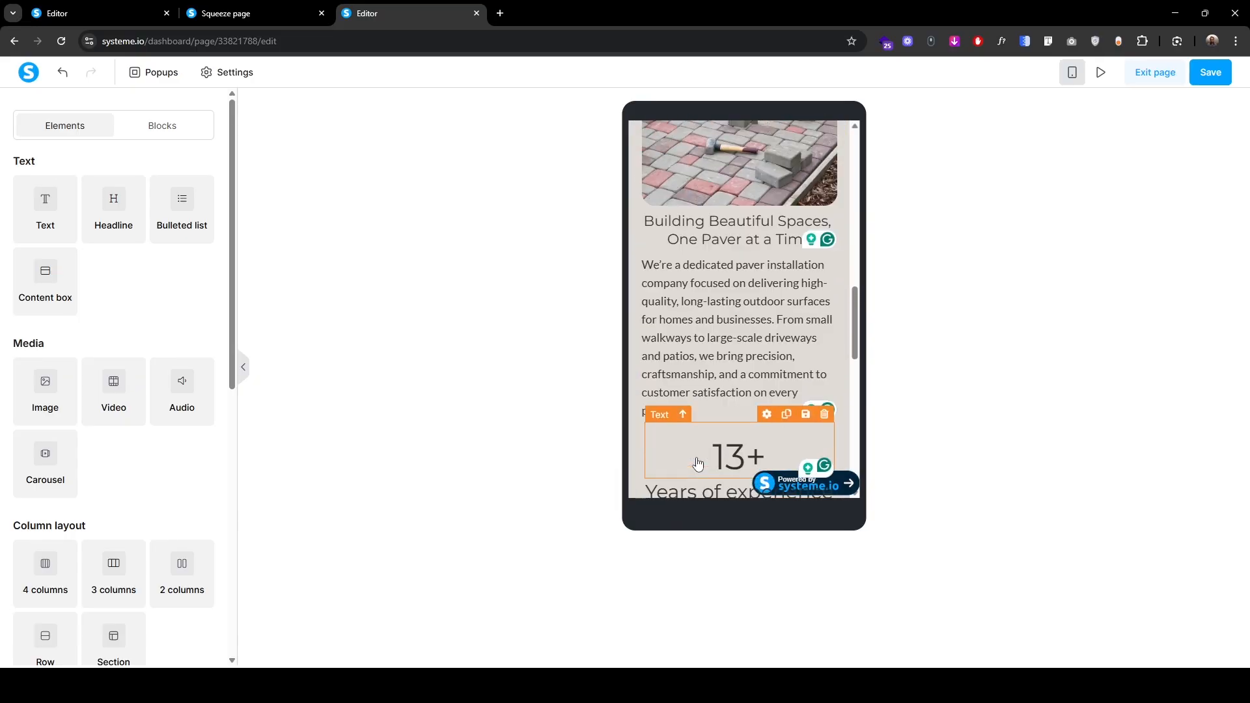
scroll(702, 381, "up", 1)
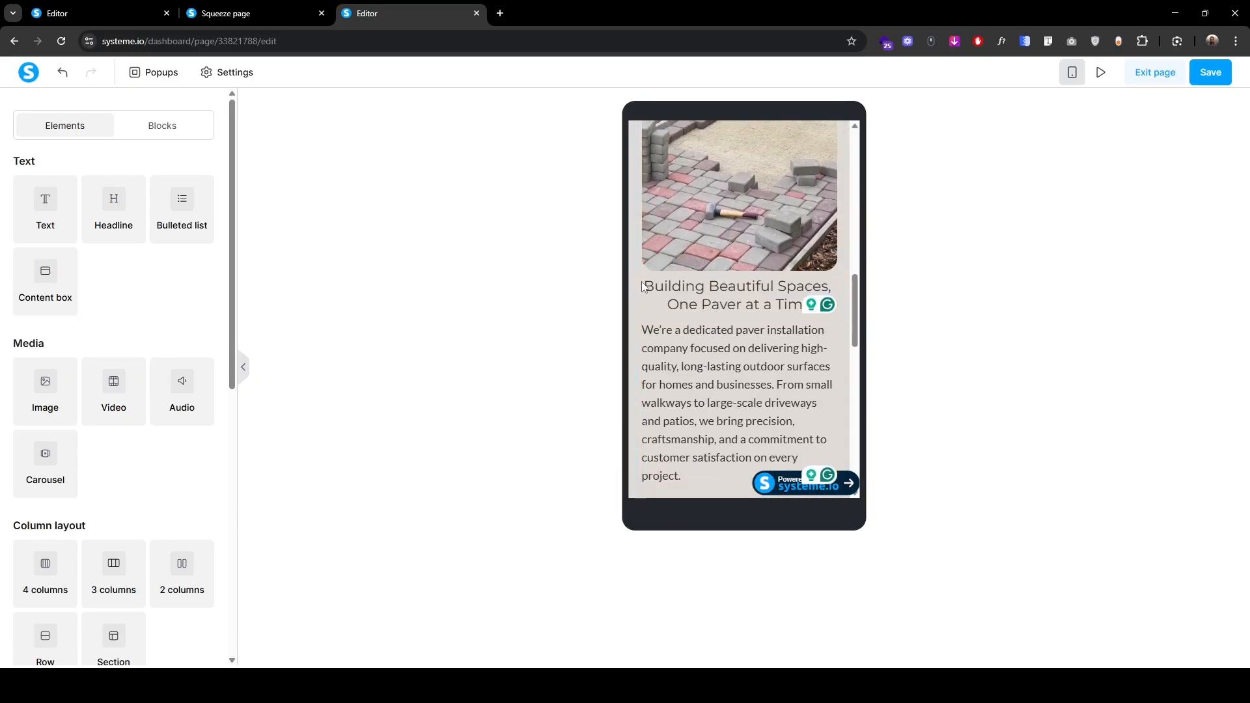
left_click(661, 267)
scroll(125, 521, "down", 4)
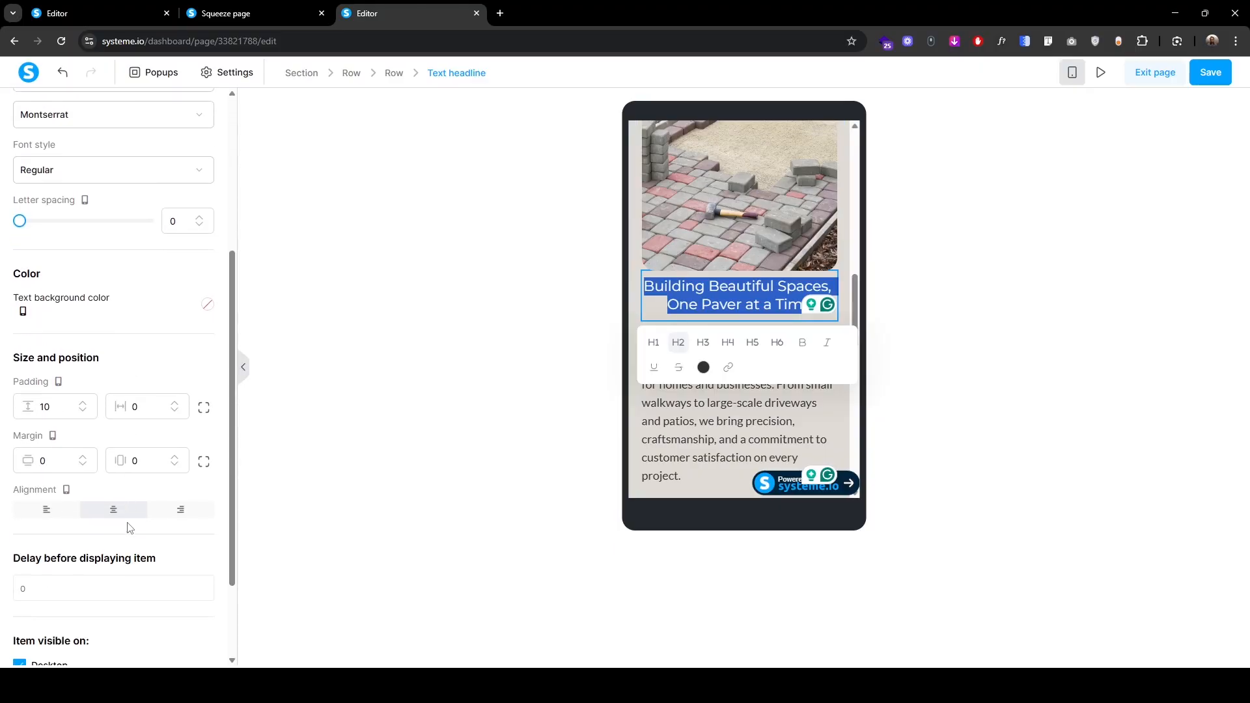
left_click(204, 407)
left_click_drag(44, 407, 31, 408)
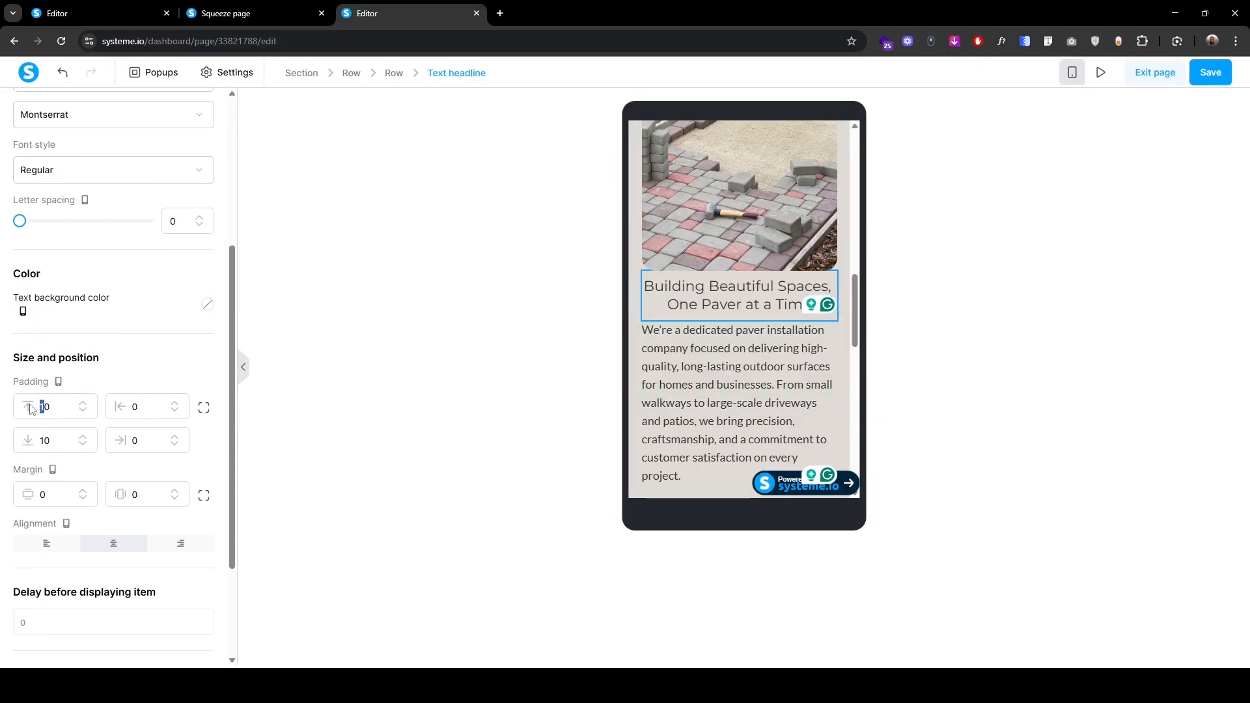
type("3")
left_click(1096, 268)
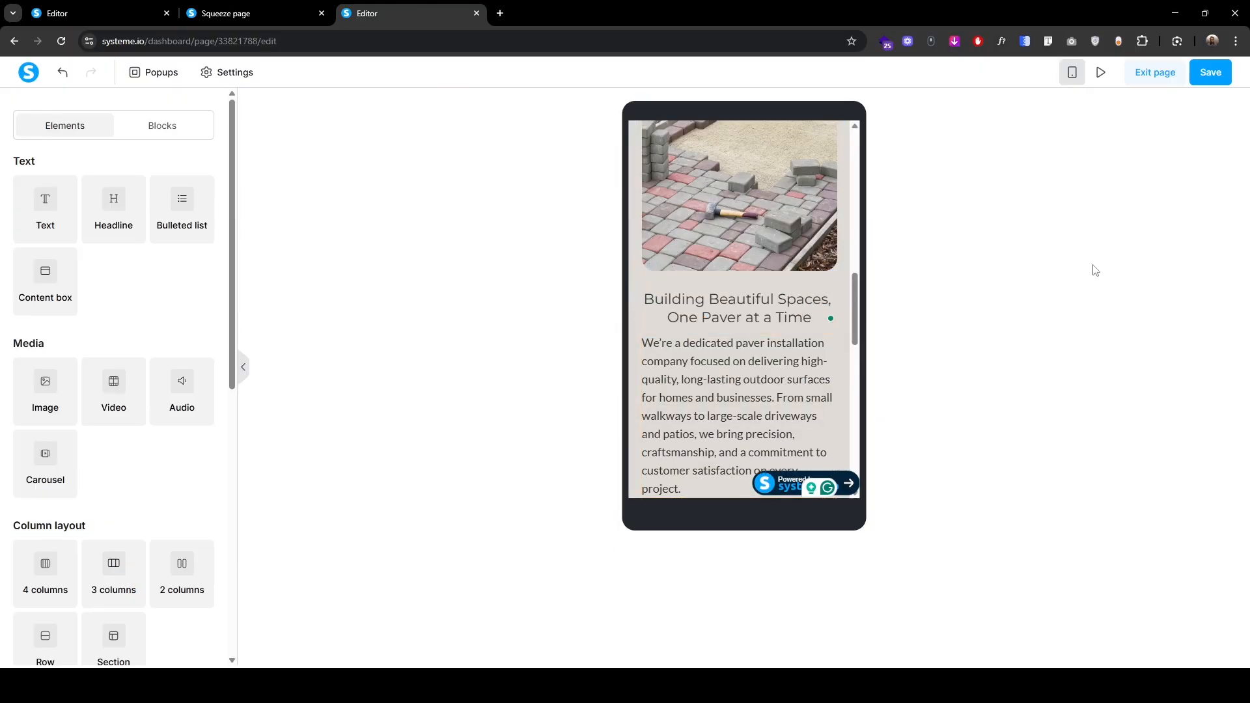
left_click(1210, 72)
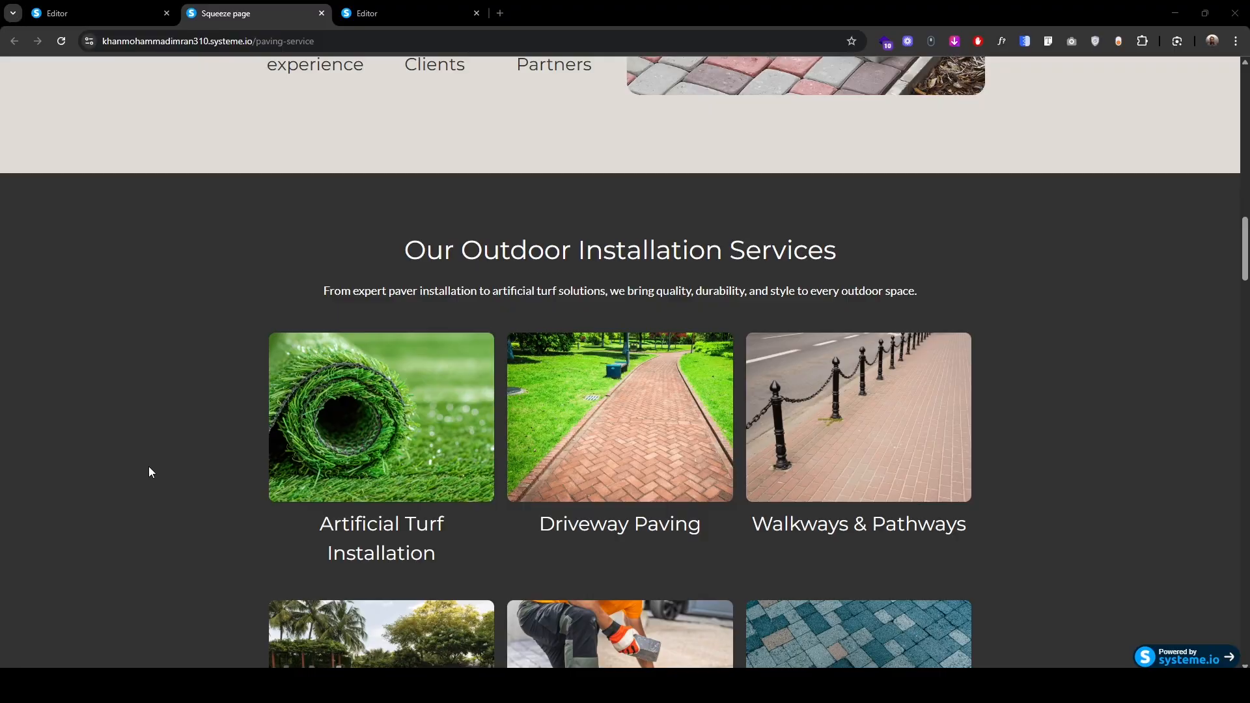
Step: Back in the editor, drop a new empty section at the bottom of the page
scroll(150, 466, "down", 2)
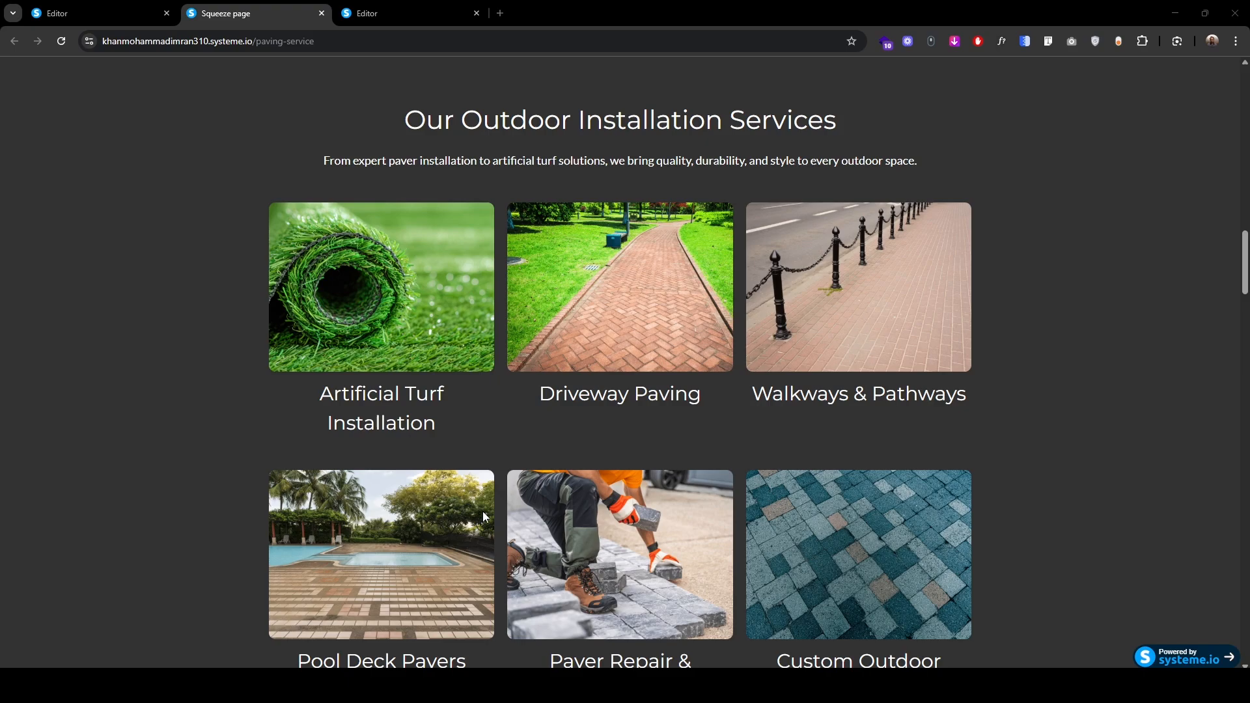
left_click(416, 7)
scroll(123, 565, "down", 3)
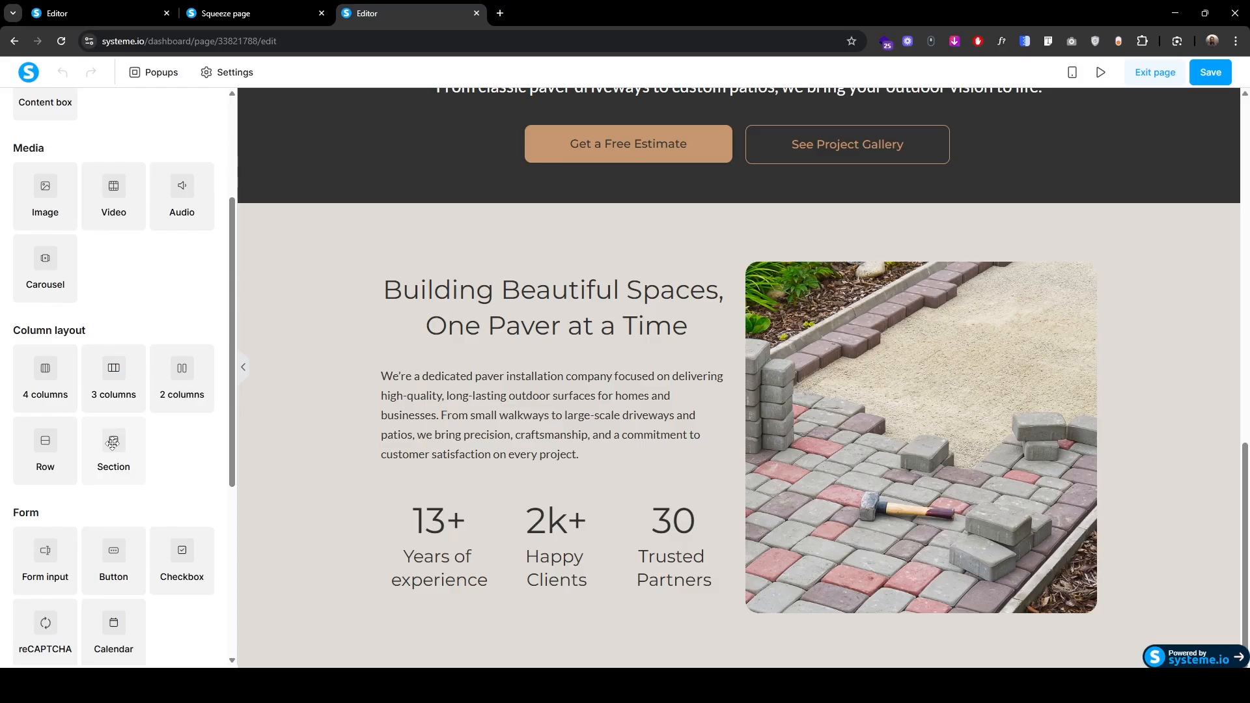
left_click_drag(113, 444, 250, 575)
Step: Give the new section a #323232 background and Wide content width
left_click(250, 575)
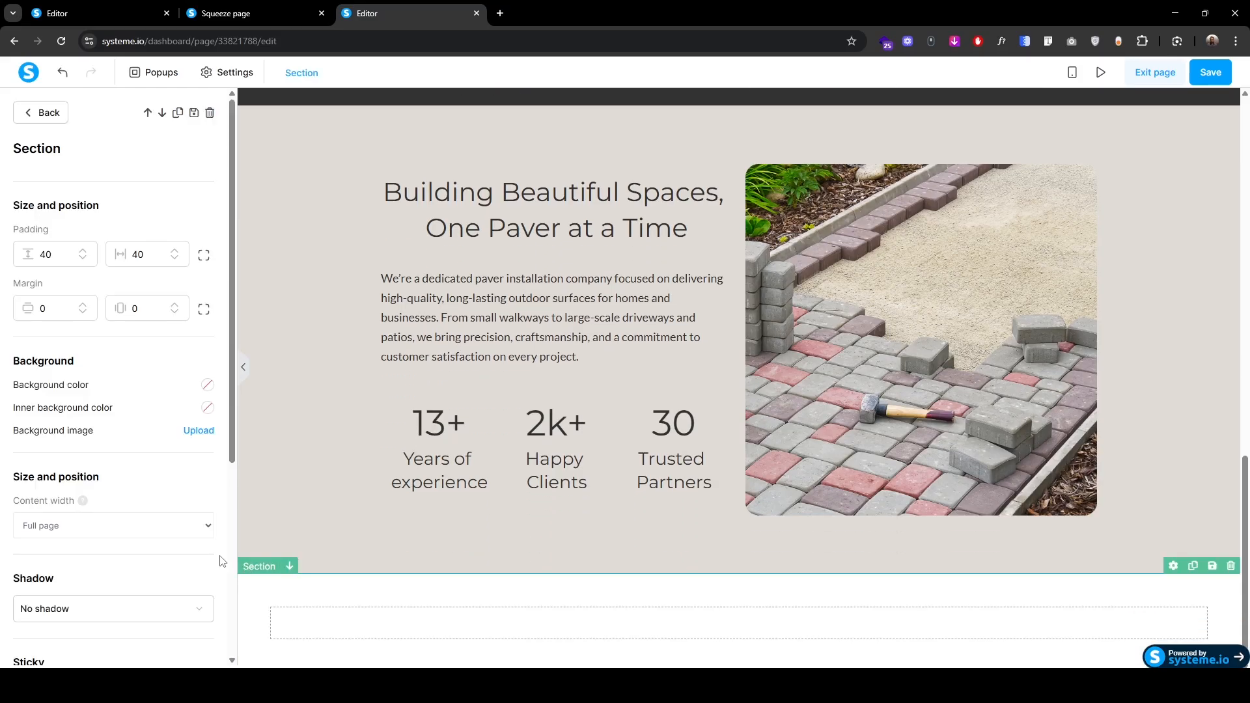
left_click(207, 384)
key("ctrl+a")
type("32")
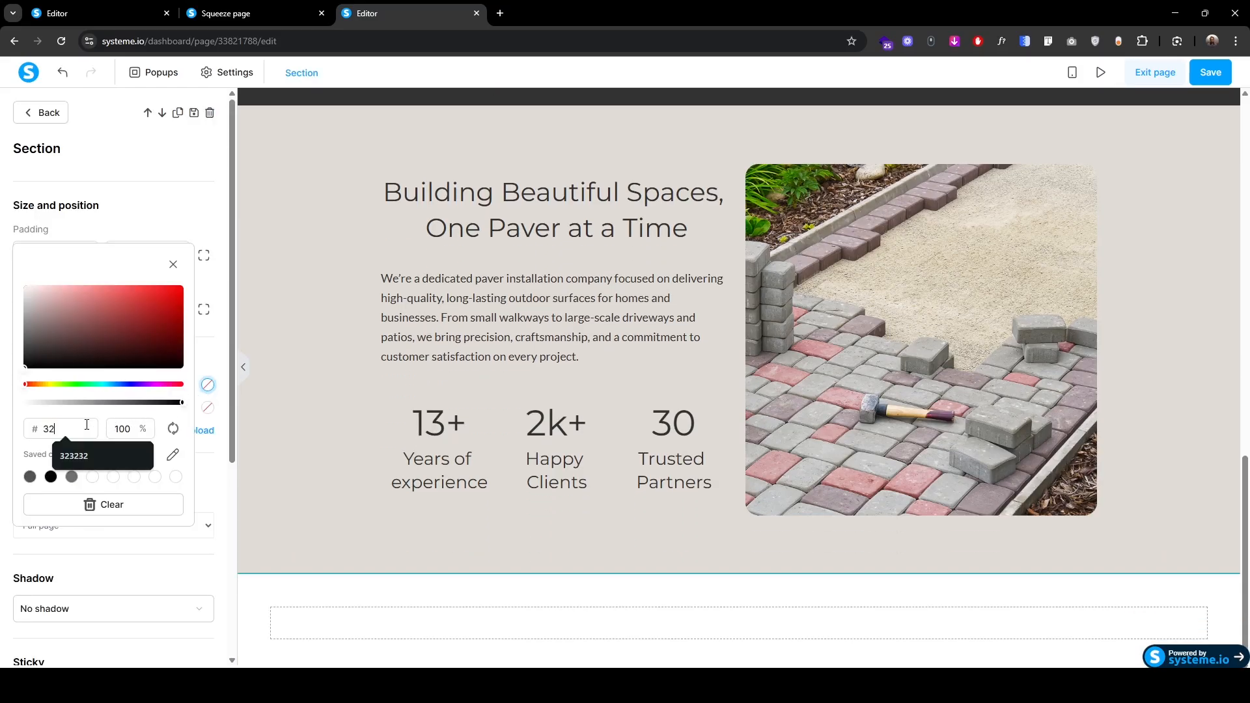
type("3232")
key("Return")
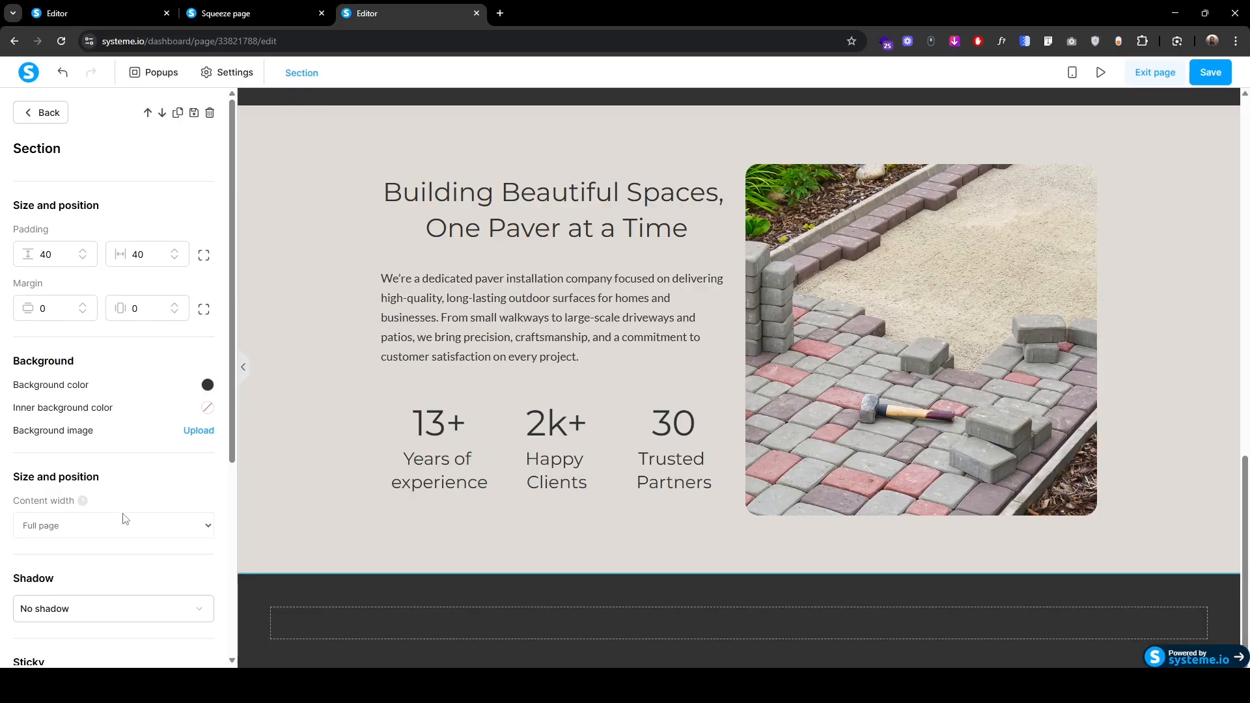
left_click(127, 526)
left_click(95, 562)
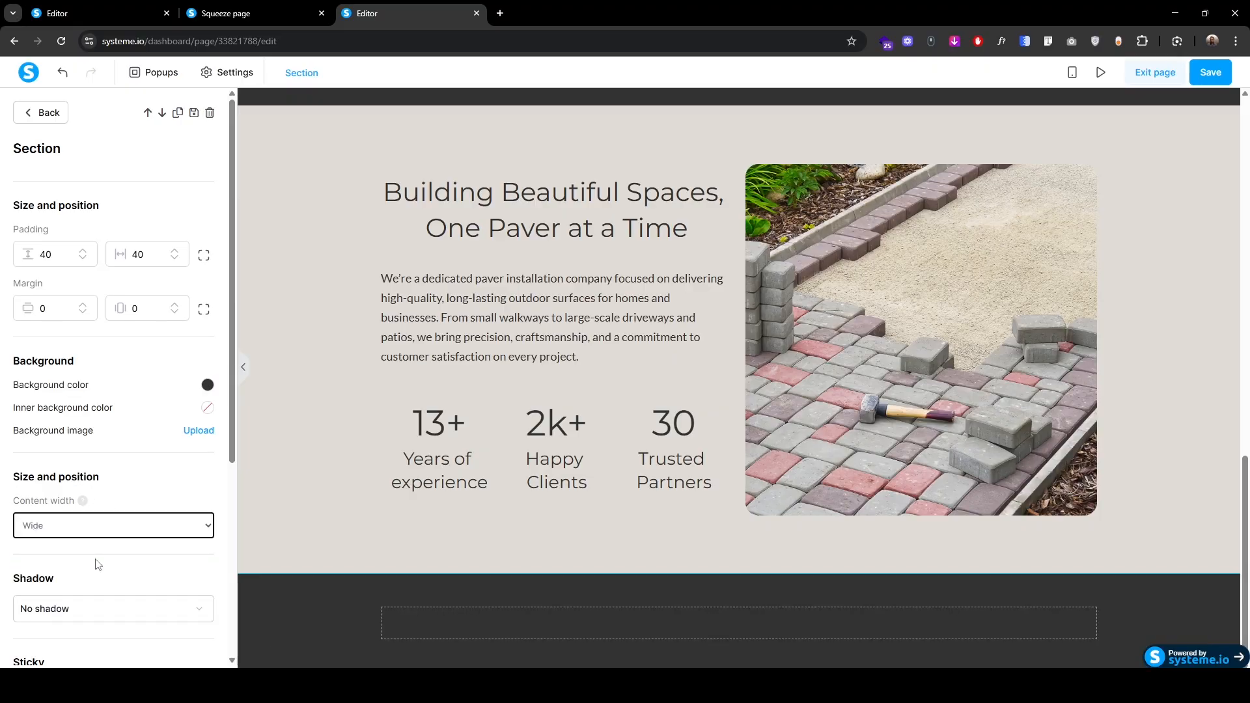
Step: Compare the result against the live page, then come back to the editor
left_click(225, 13)
scroll(399, 289, "up", 2)
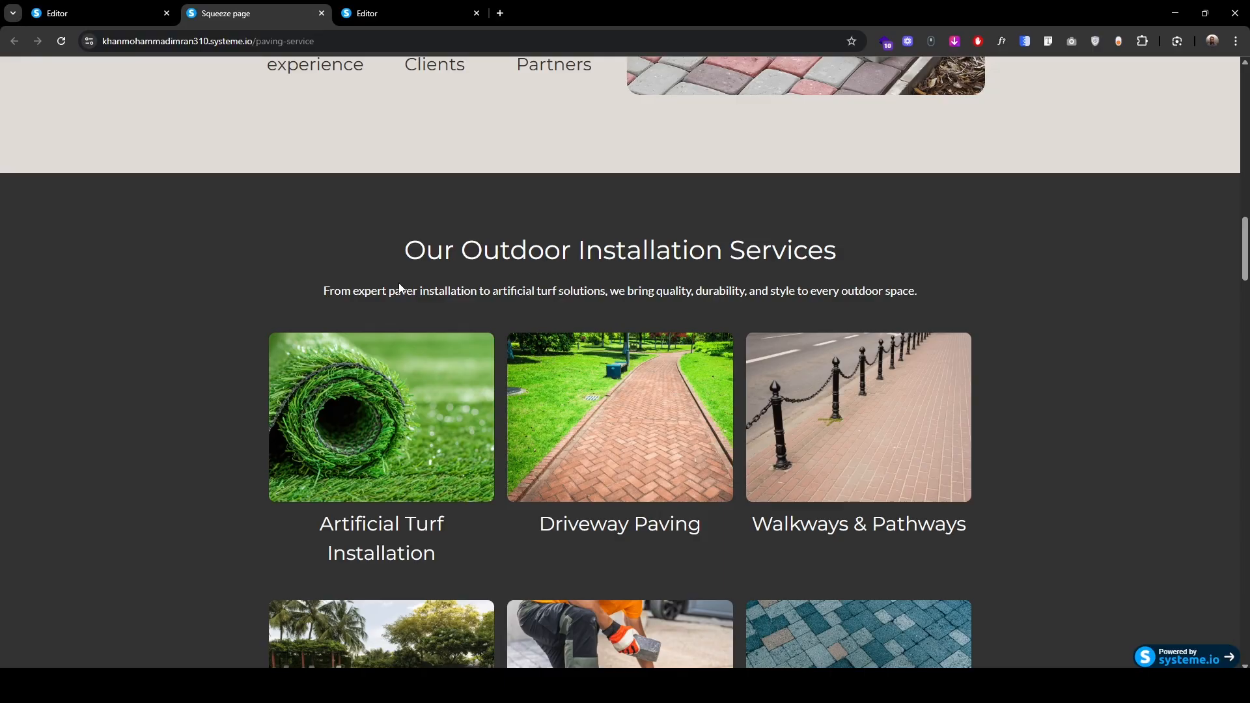
left_click(412, 11)
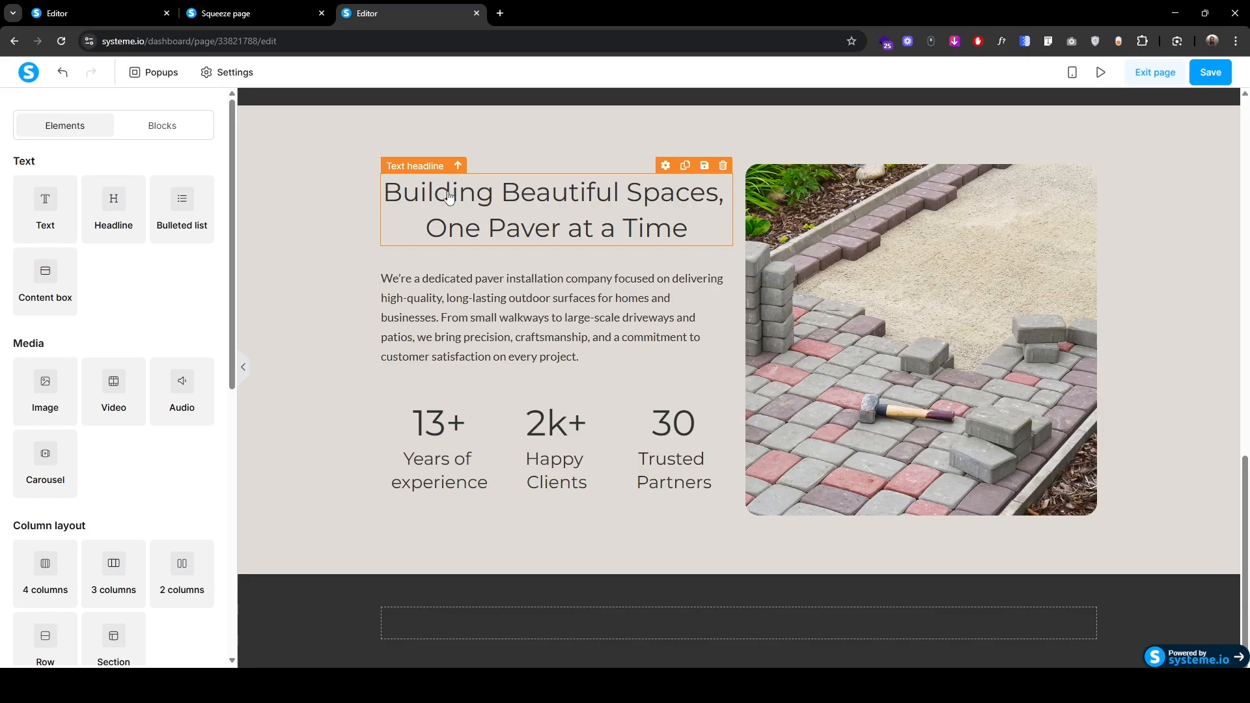
Step: Copy the headline into the dark section as a white 'Our Outdoor Installation Services' heading
left_click(686, 167)
left_click_drag(414, 184, 694, 626)
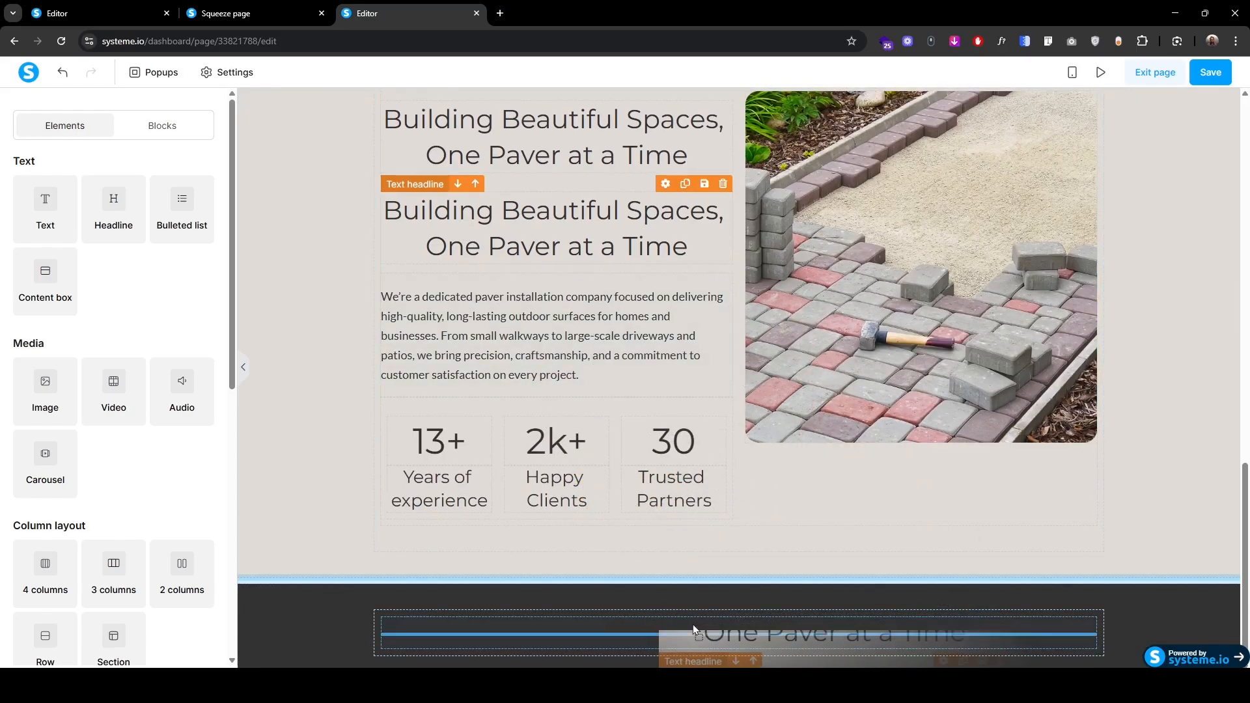
left_click(644, 619)
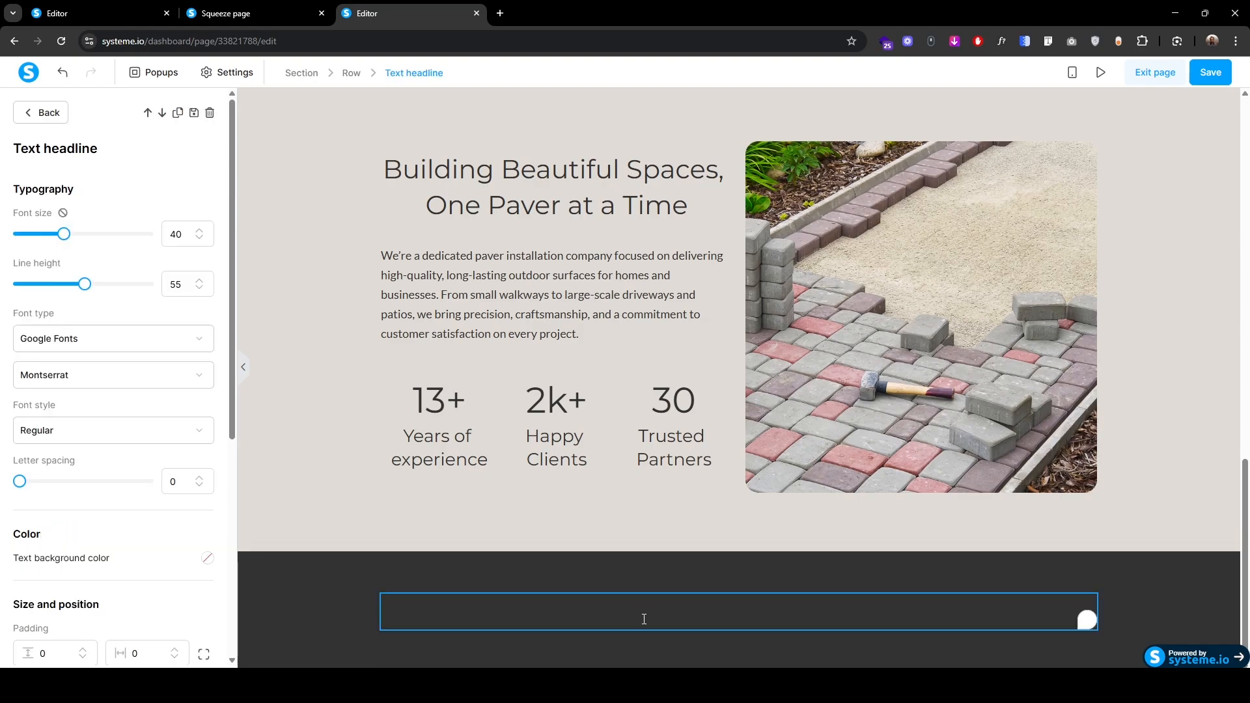
triple_click(644, 619)
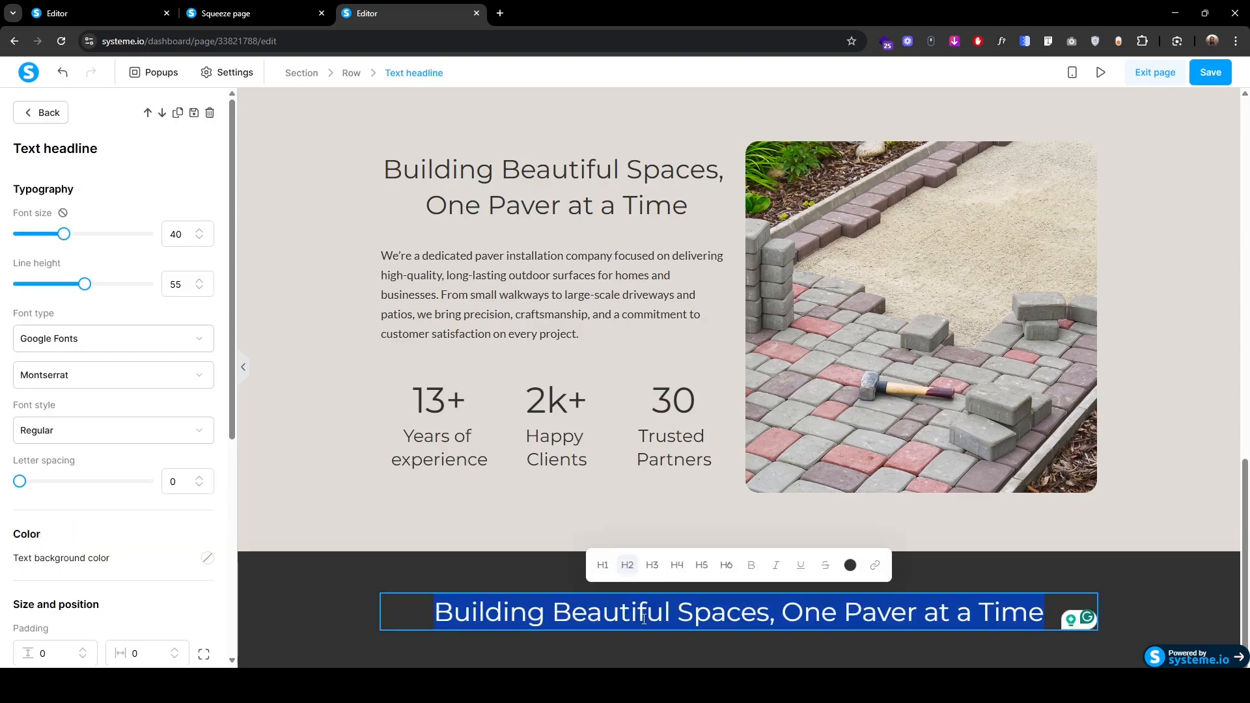
type("Our Outdoor Installation Services")
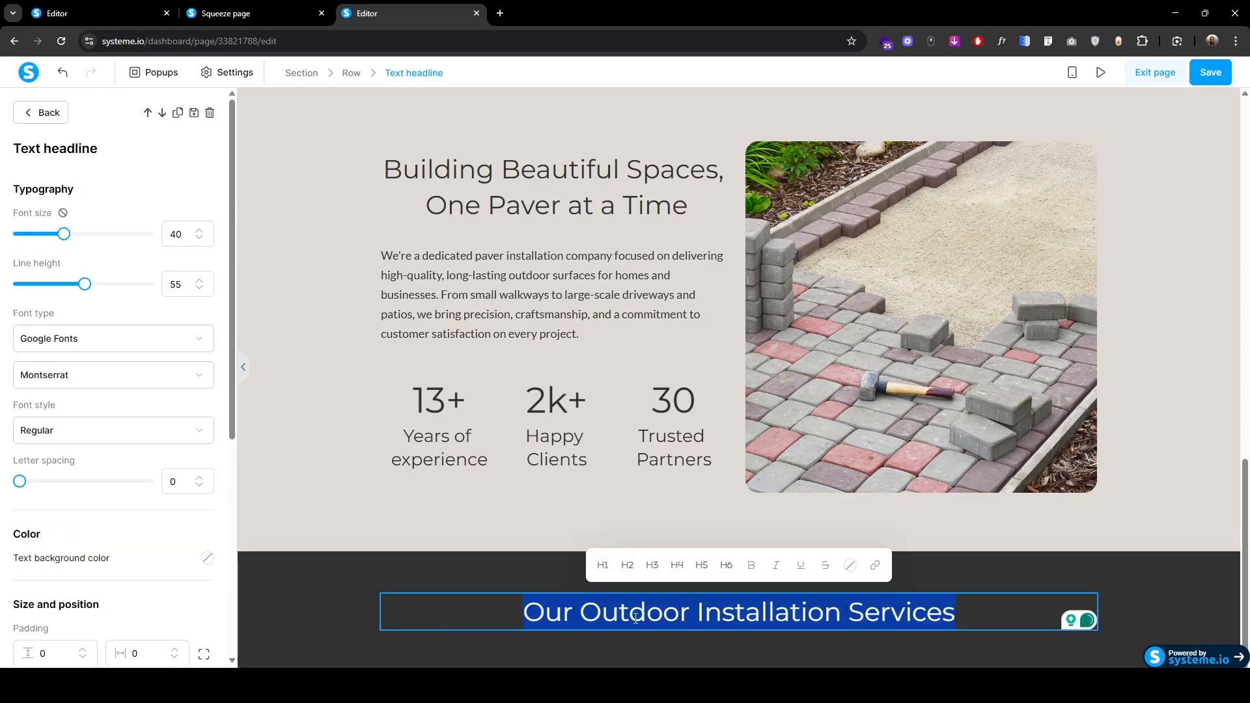
left_click(850, 565)
double_click(915, 487)
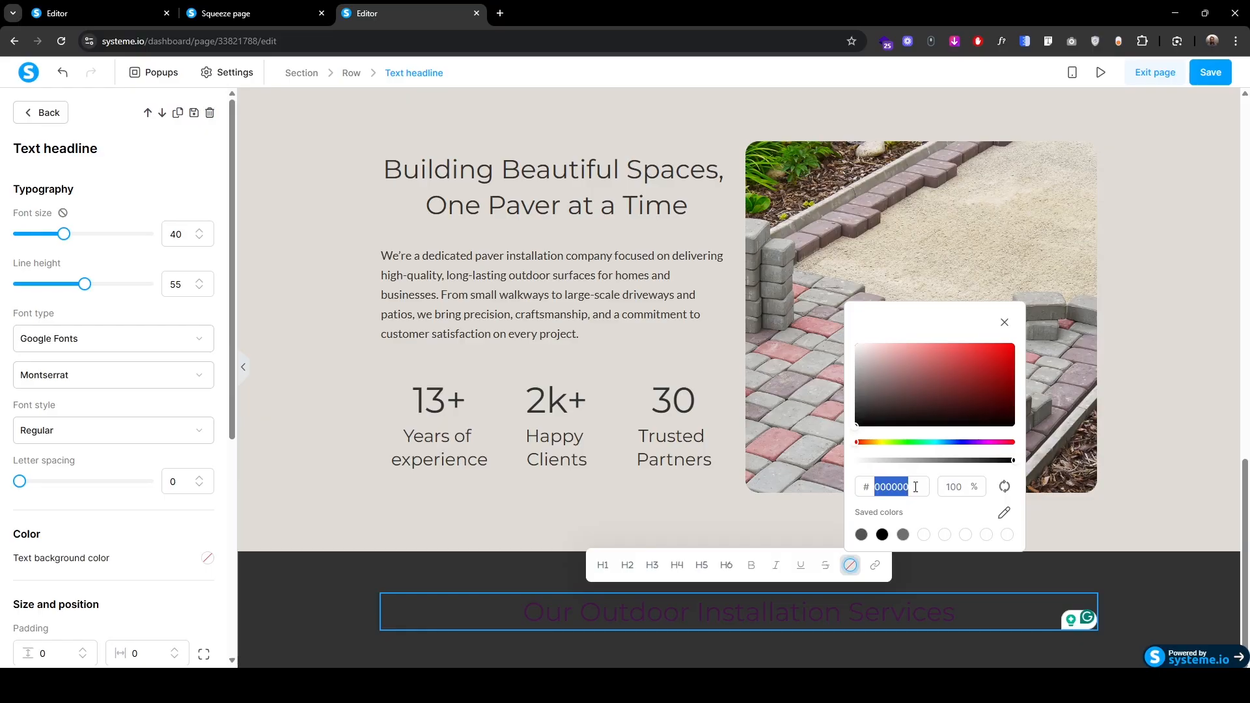
type("ffff")
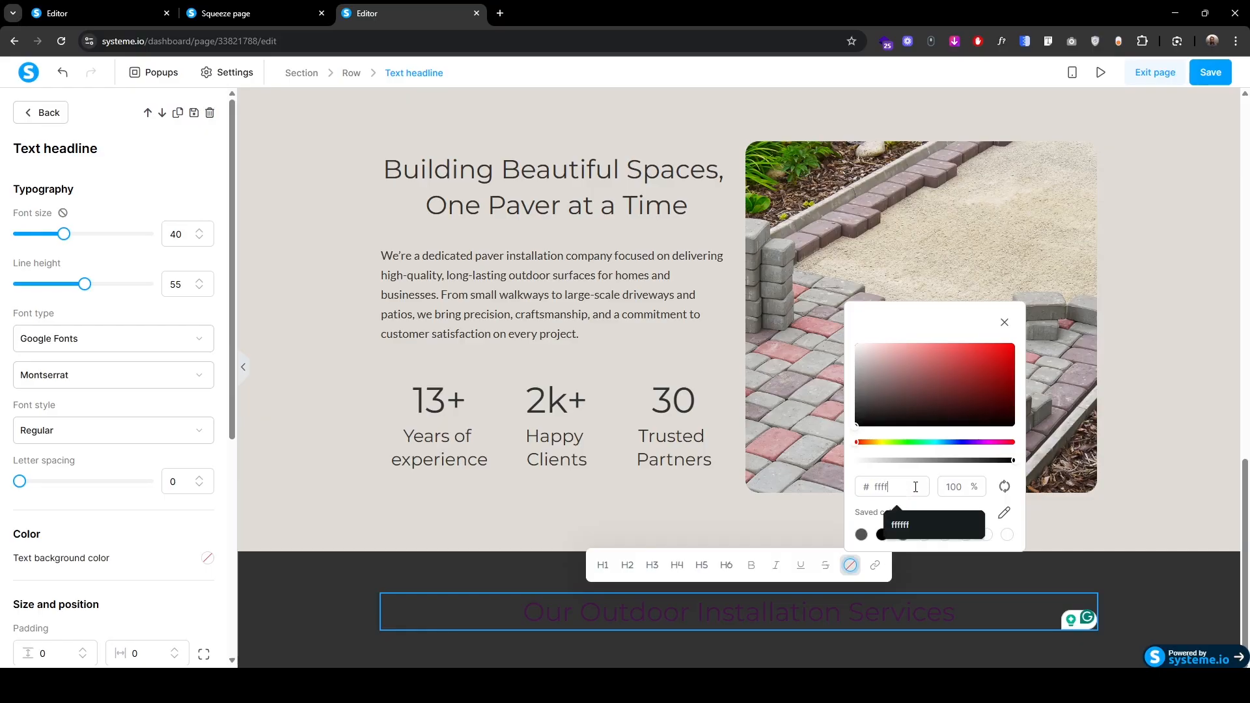
type("ff")
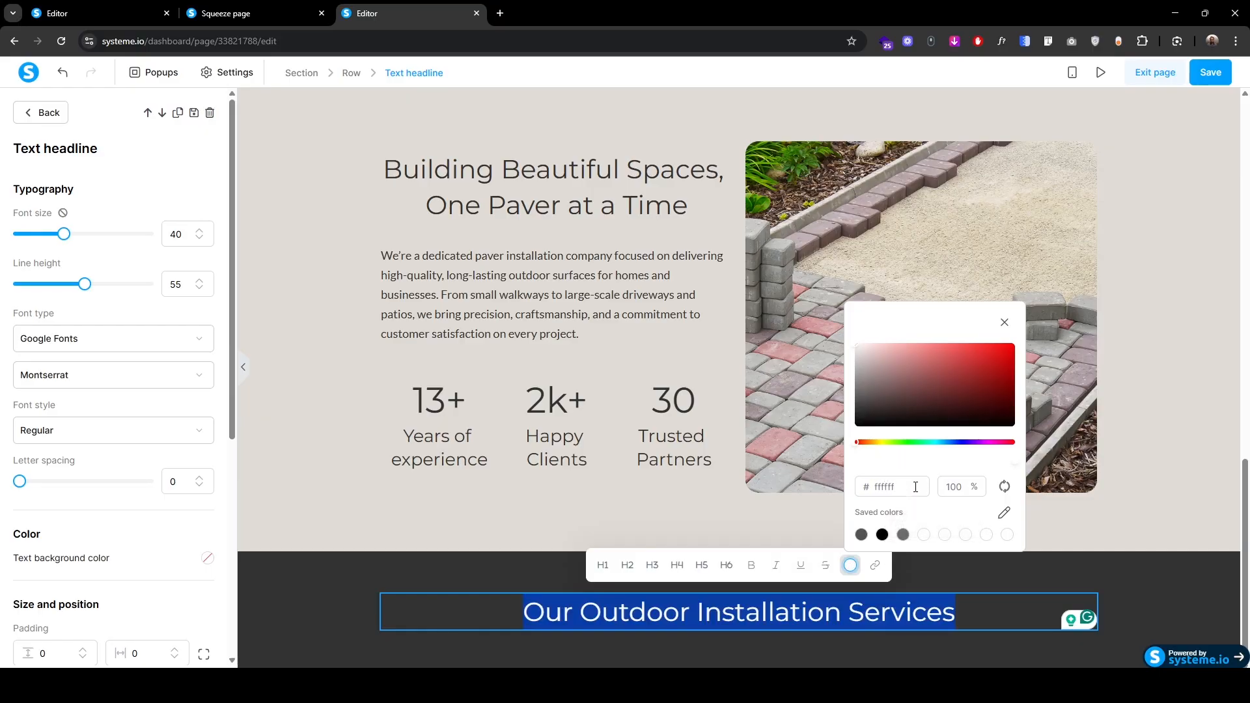
left_click(332, 604)
Step: Copy the intro paragraph below the heading and replace it with the services description text
left_click(683, 225)
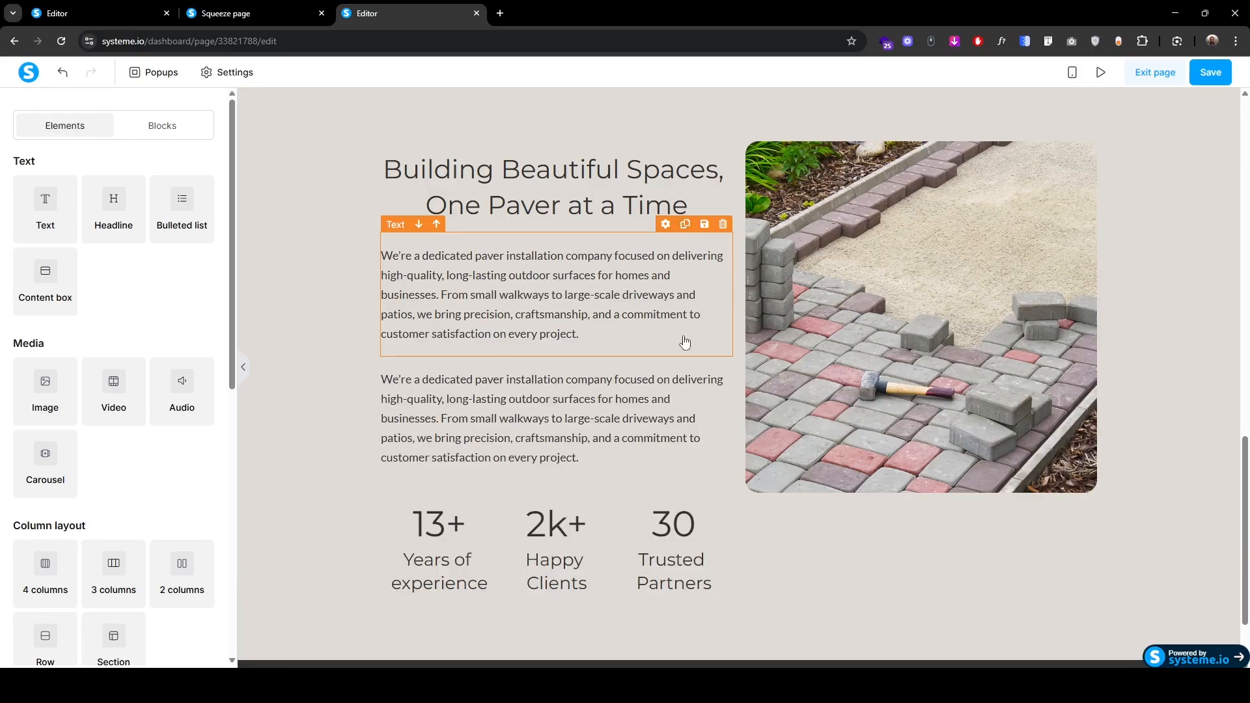
scroll(682, 404, "down", 2)
left_click_drag(400, 242, 762, 633)
left_click(690, 591)
triple_click(690, 591)
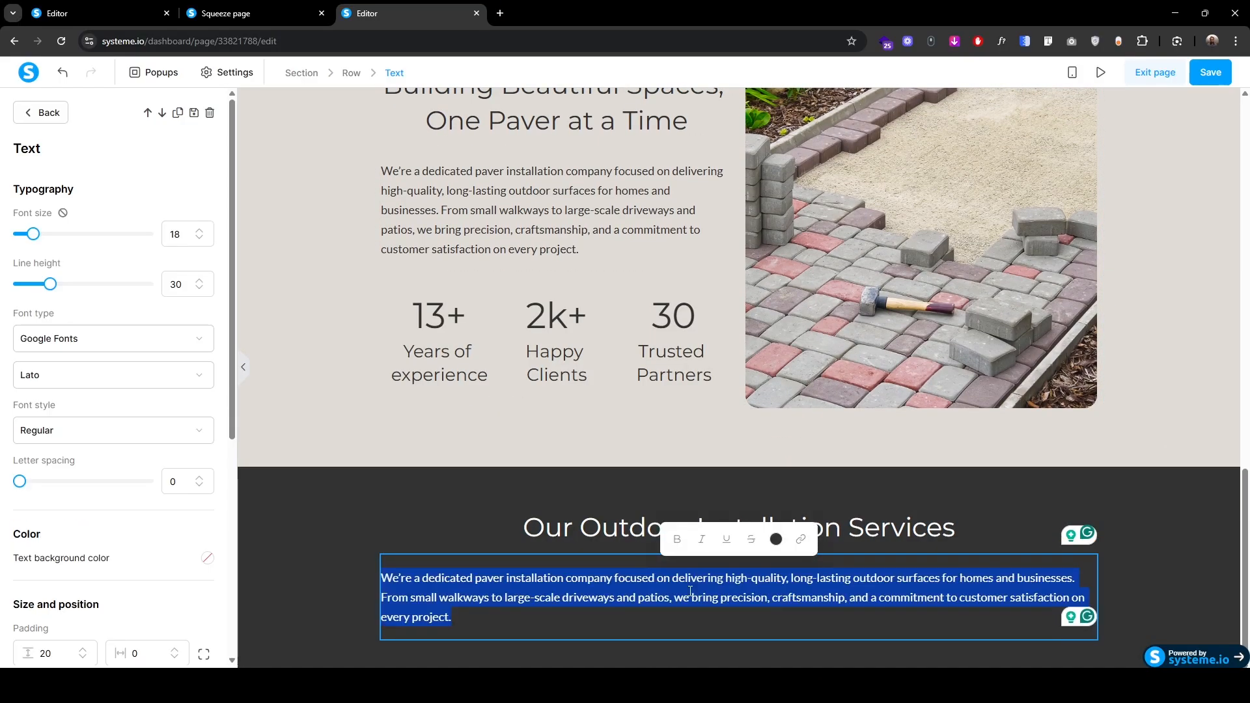
key("BackSpace")
type("From expert paver installation to artificial turf solutions, we bring quality, durability, and style to every outdoor space.")
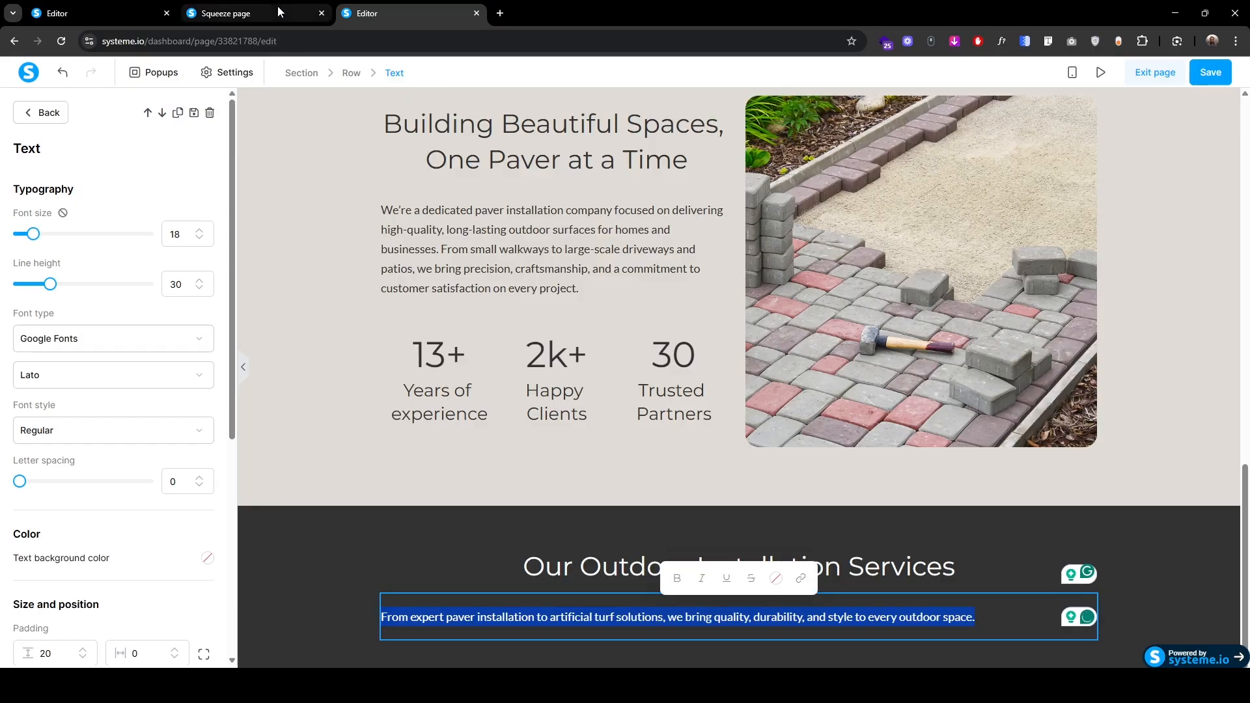
Step: Make the services description paragraph text white (ffffff)
left_click(285, 10)
left_click(390, 14)
left_click(574, 625)
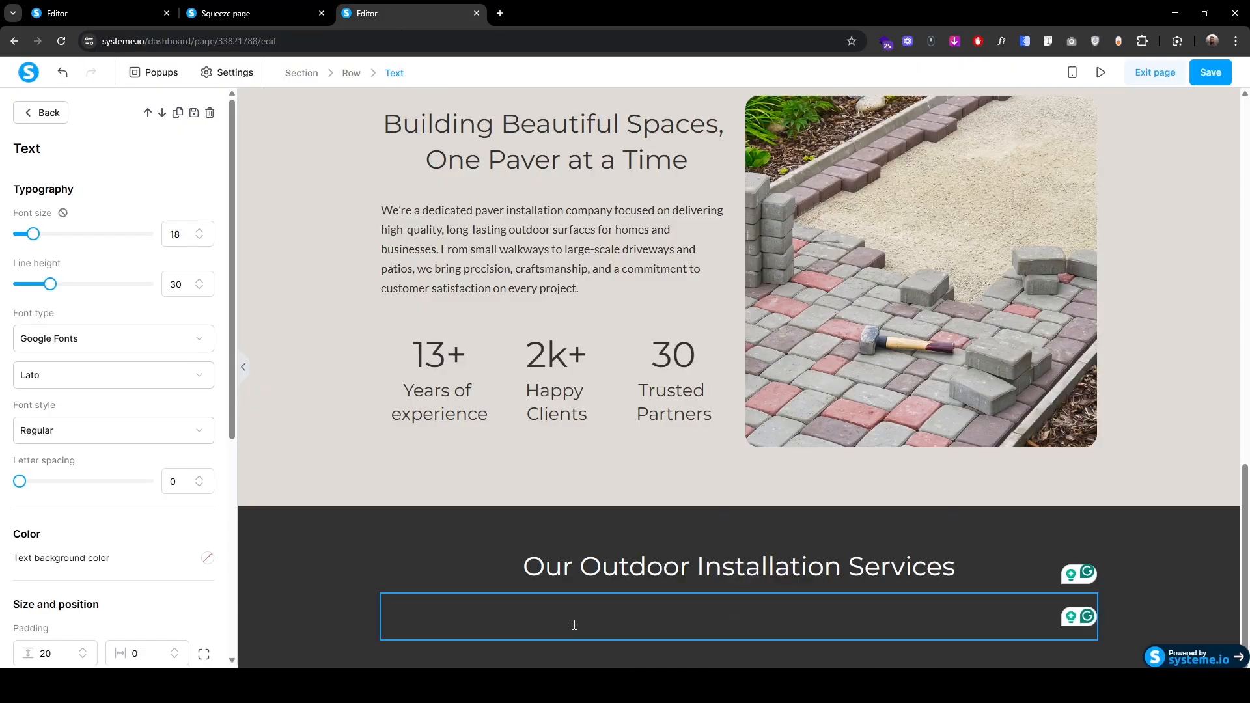
key("ctrl+a")
left_click(775, 578)
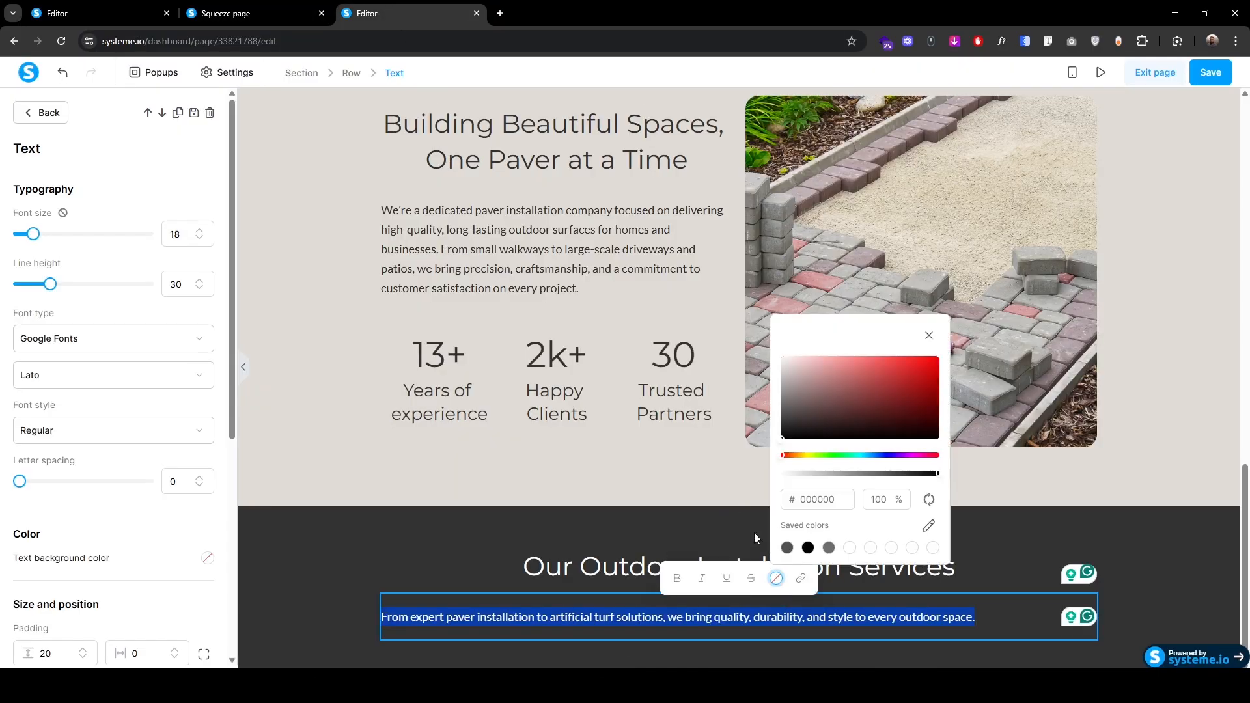
left_click(815, 500)
key("ctrl+a")
type("ffffff")
left_click(132, 566)
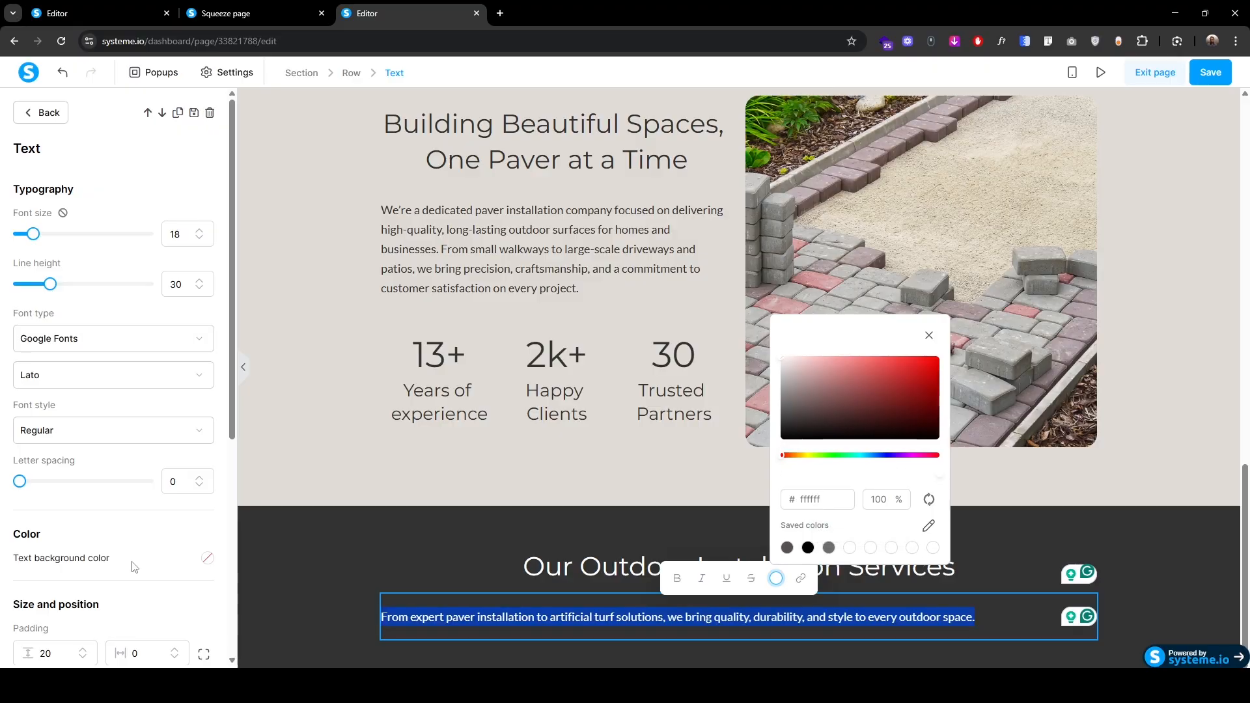
Step: Centre-align the services description and intro paragraphs
scroll(132, 567, "down", 2)
scroll(130, 565, "down", 1)
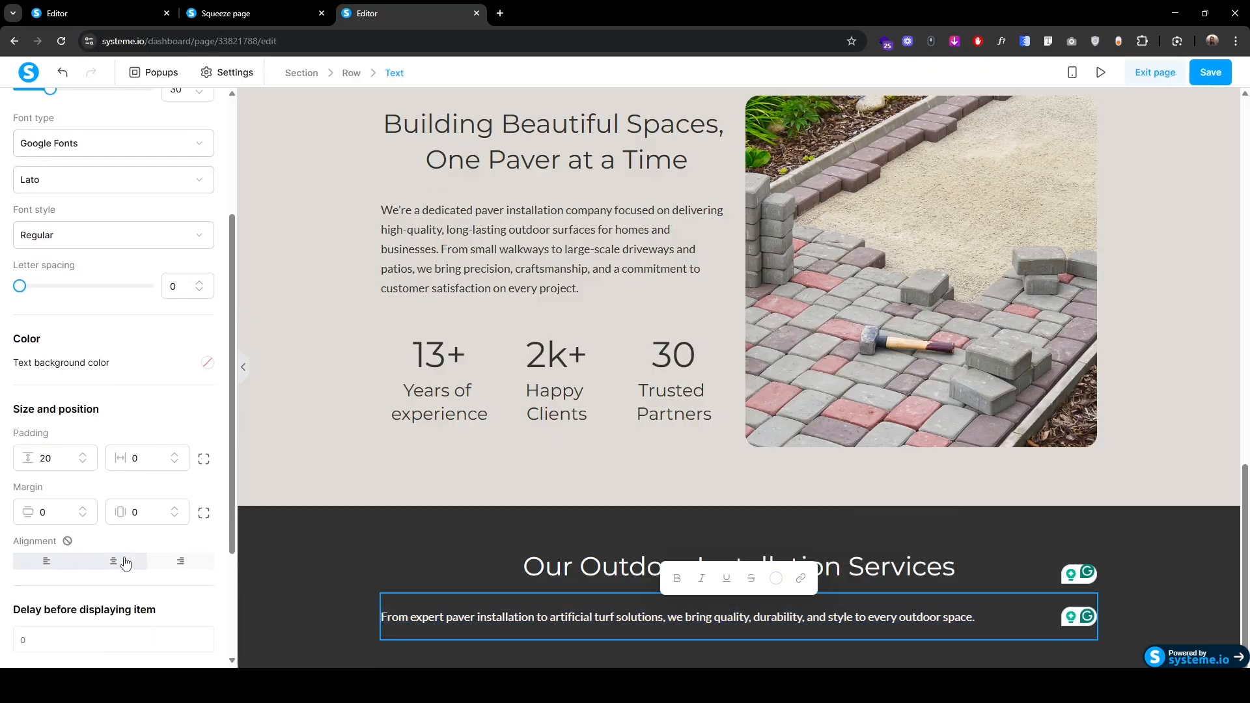
left_click(126, 563)
left_click(388, 644)
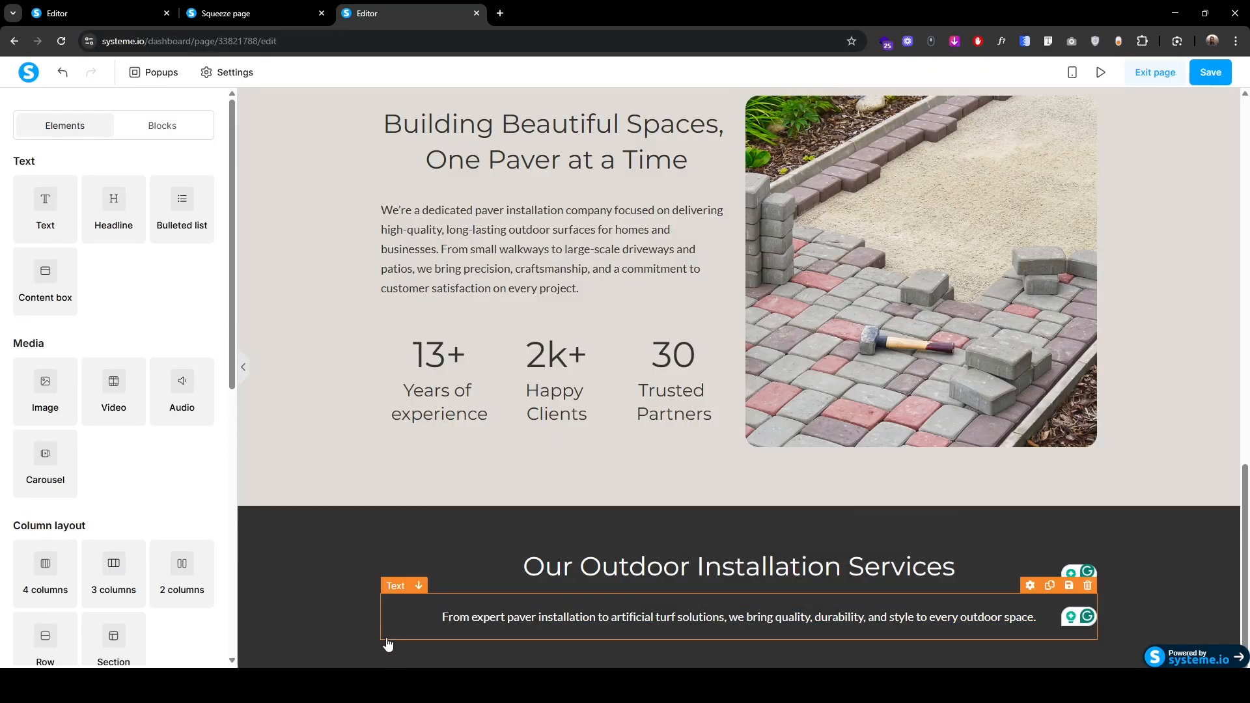
Step: Give the intro paragraph a top padding of 10 and drop a 3-column row beneath it
left_click(396, 593)
key("ctrl+a")
scroll(206, 460, "down", 3)
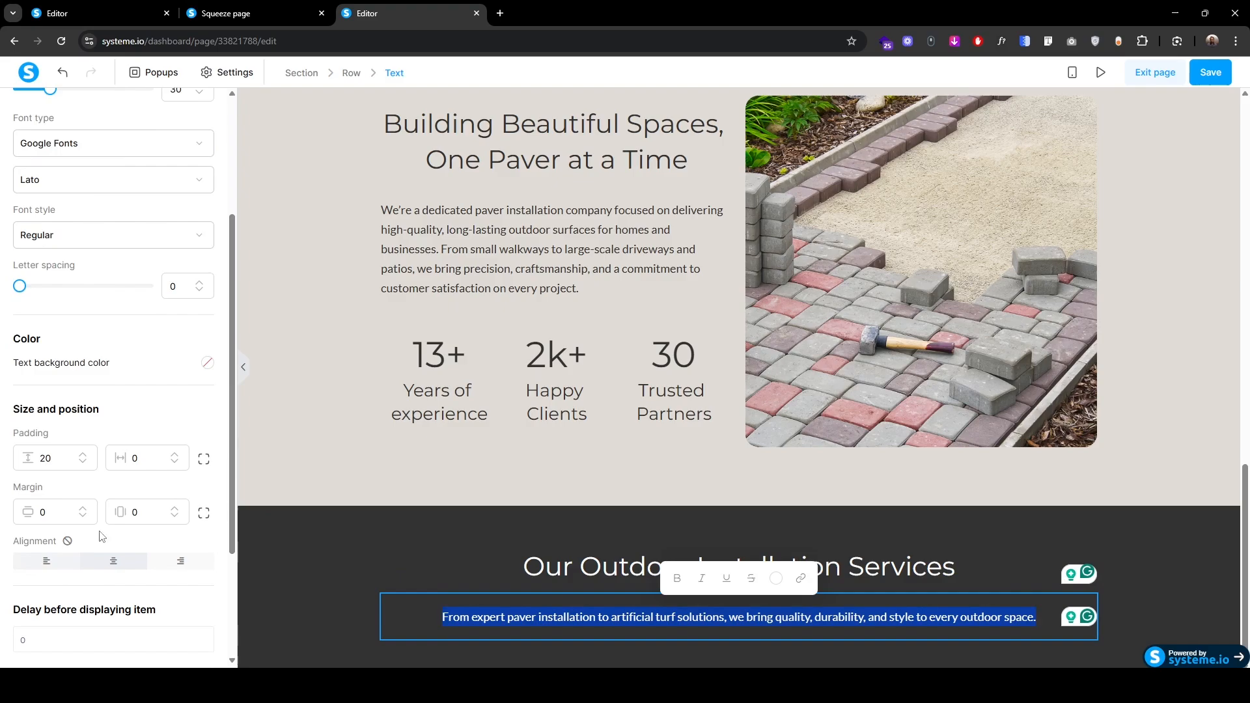
left_click(206, 461)
left_click_drag(46, 458, 30, 463)
type("1")
left_click(292, 586)
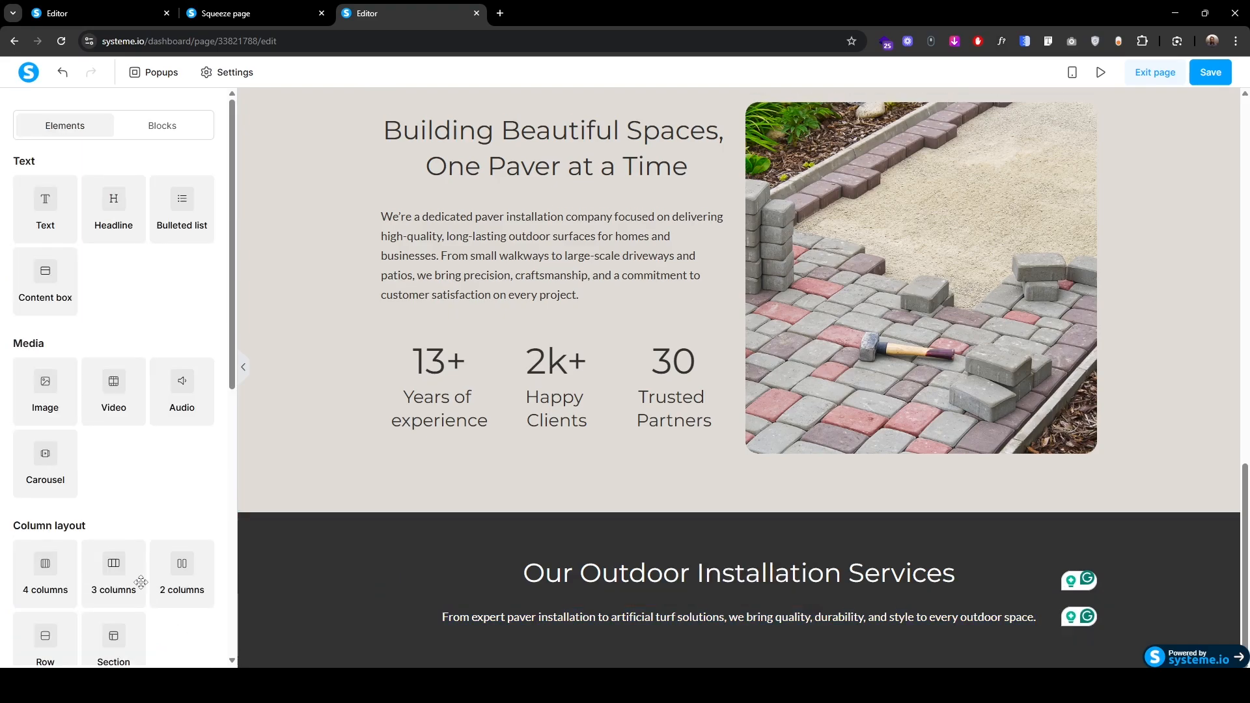
left_click_drag(116, 565, 735, 639)
Step: Add an Image element and a Headline element to the first column
left_click(267, 13)
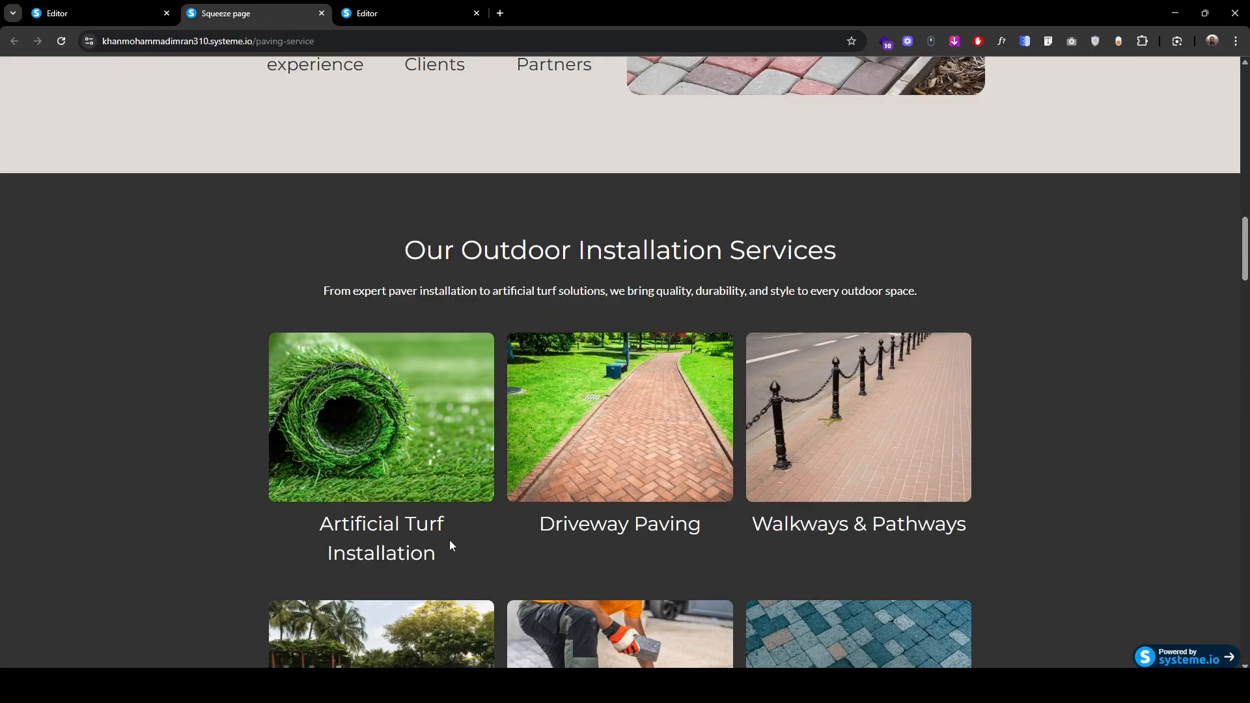
left_click(383, 14)
left_click_drag(45, 384, 485, 617)
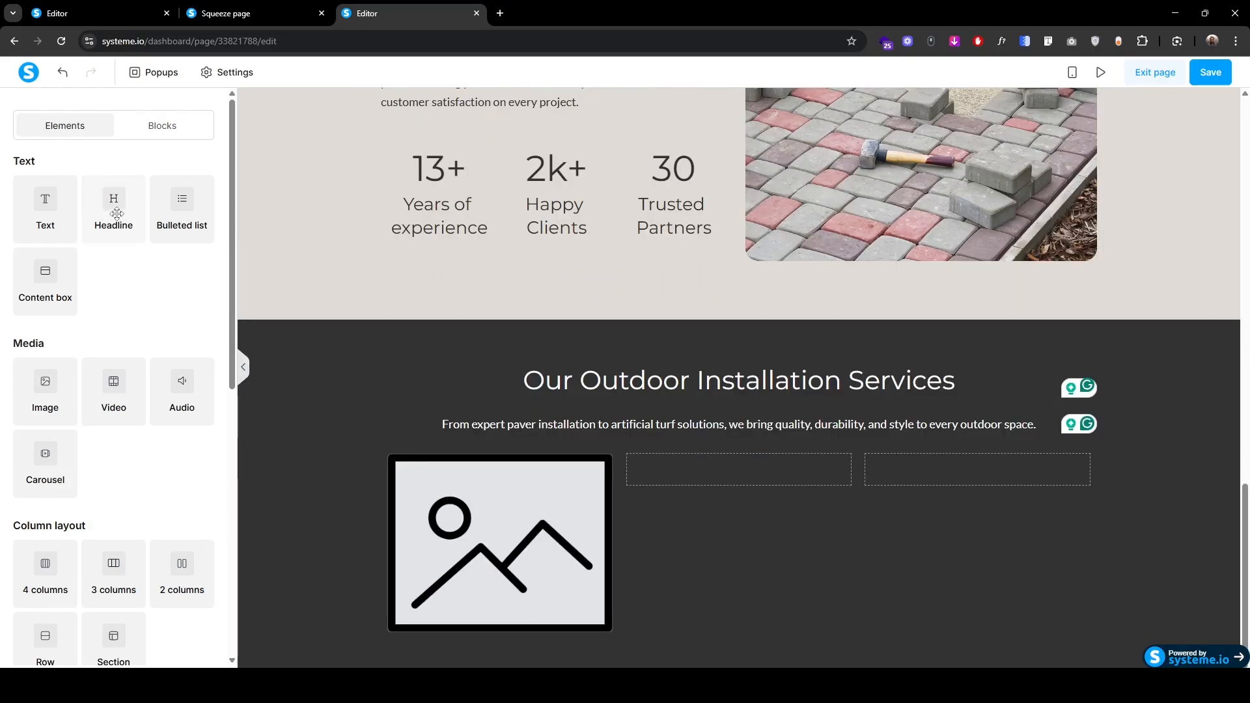
left_click_drag(133, 218, 477, 616)
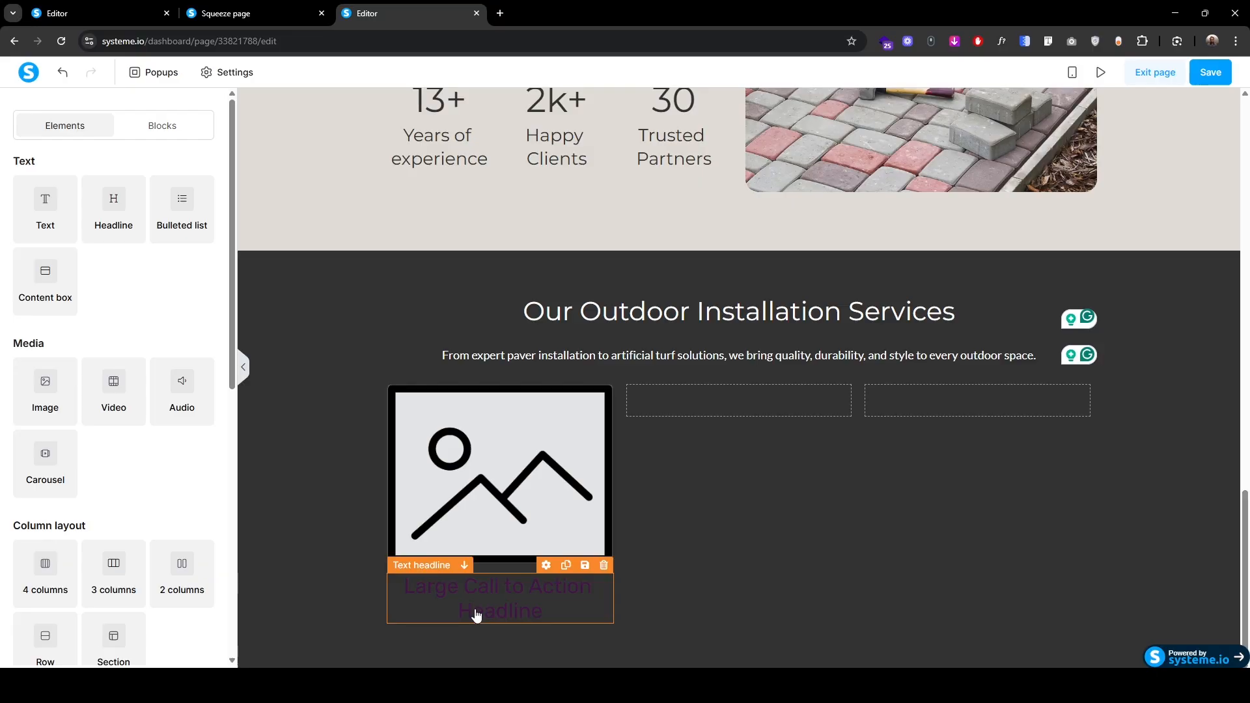
Step: Upload Artificial turf.png from the Services folder and insert it as the first column's image
left_click(481, 485)
left_click(201, 214)
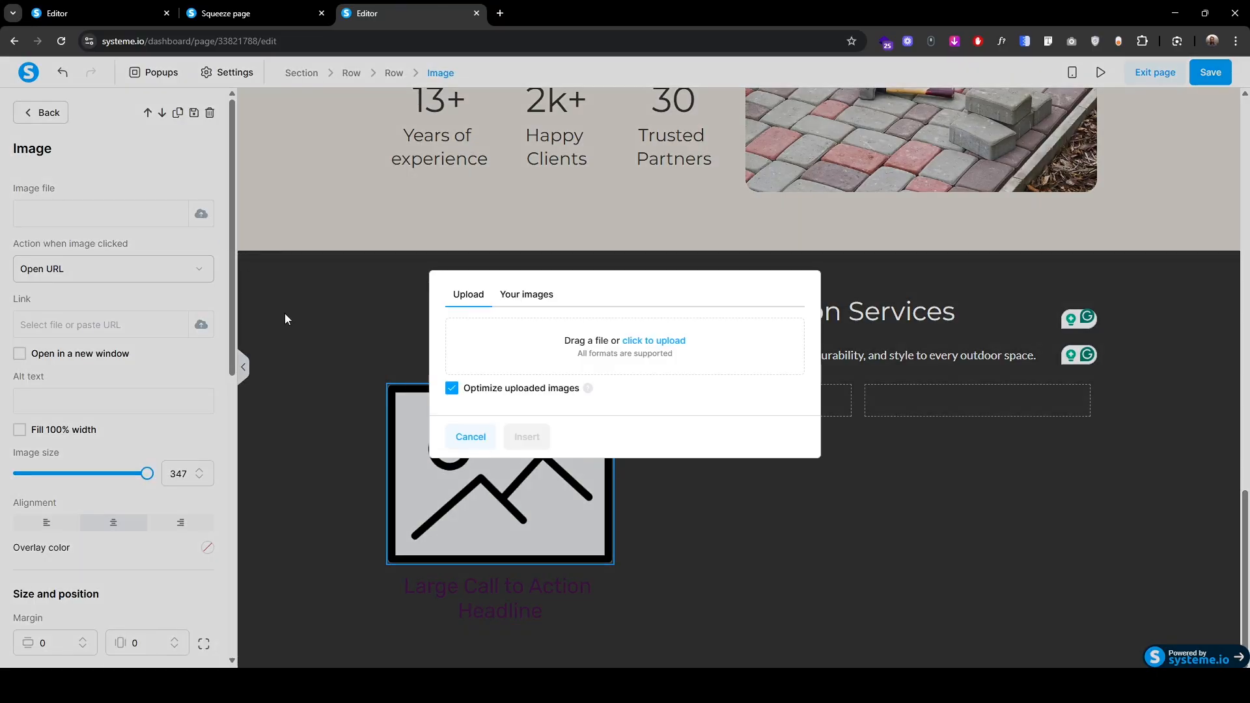
left_click(664, 345)
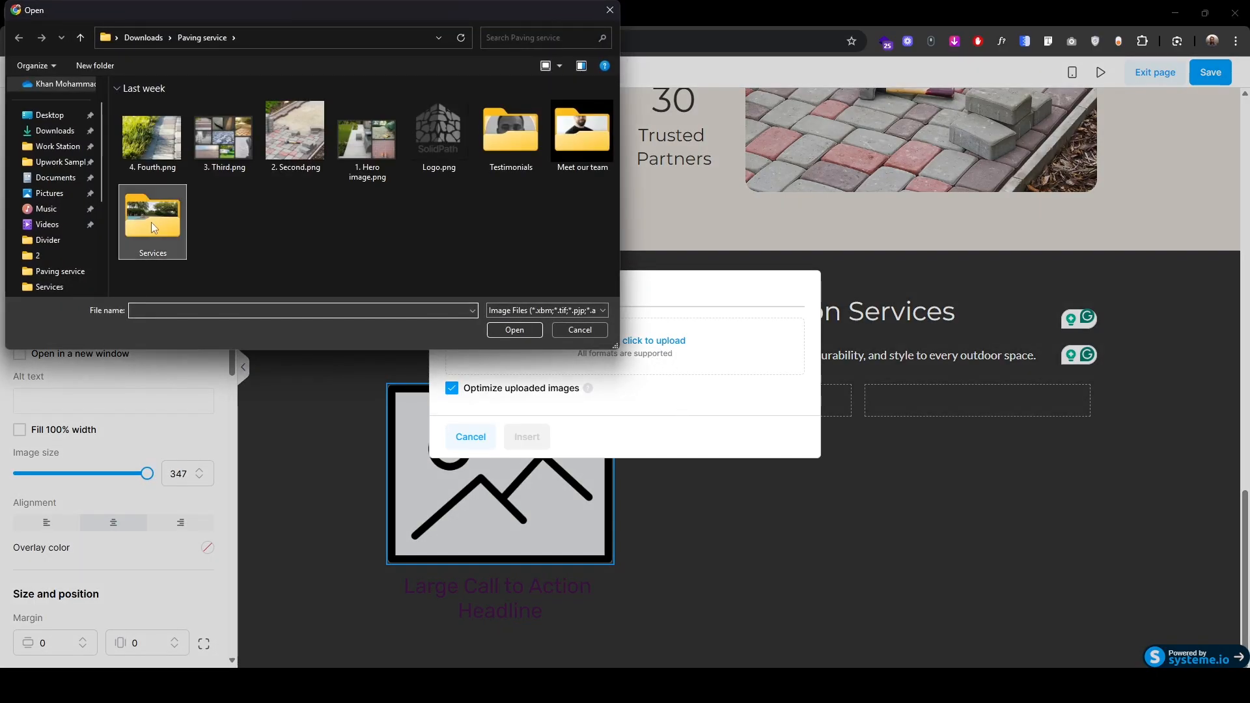
double_click(153, 221)
left_click(162, 167)
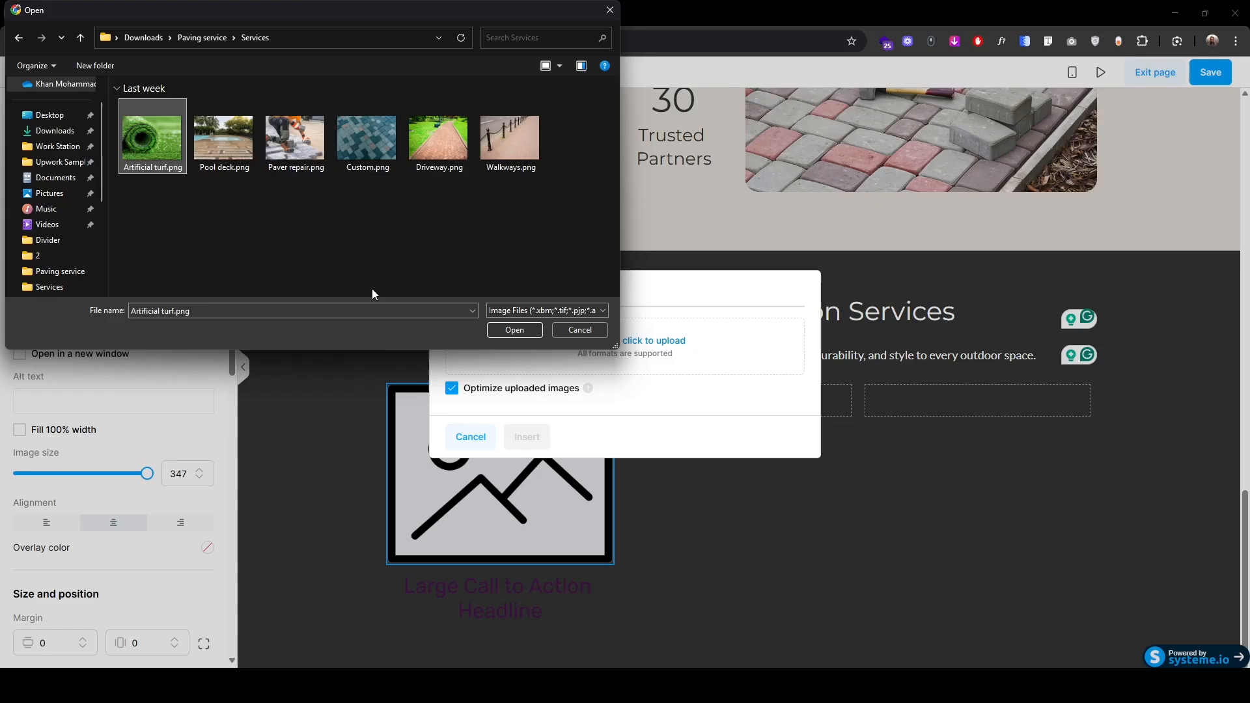
left_click(514, 330)
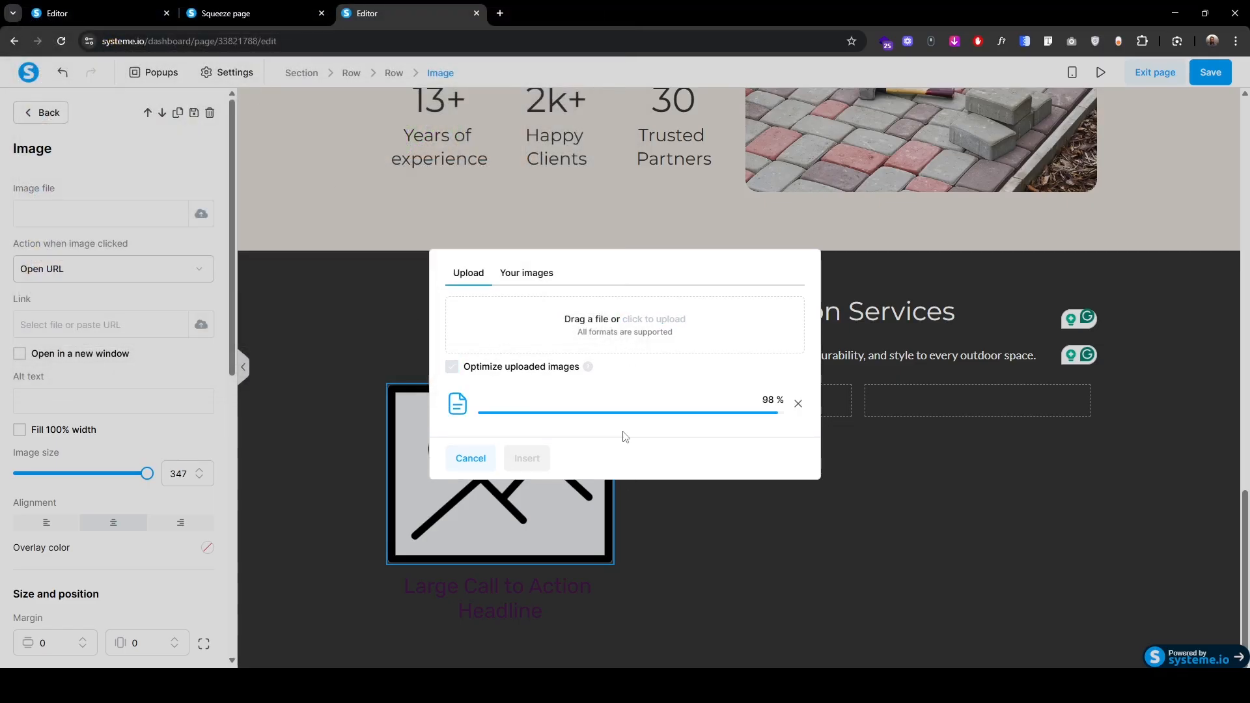
left_click(526, 457)
scroll(83, 560, "down", 4)
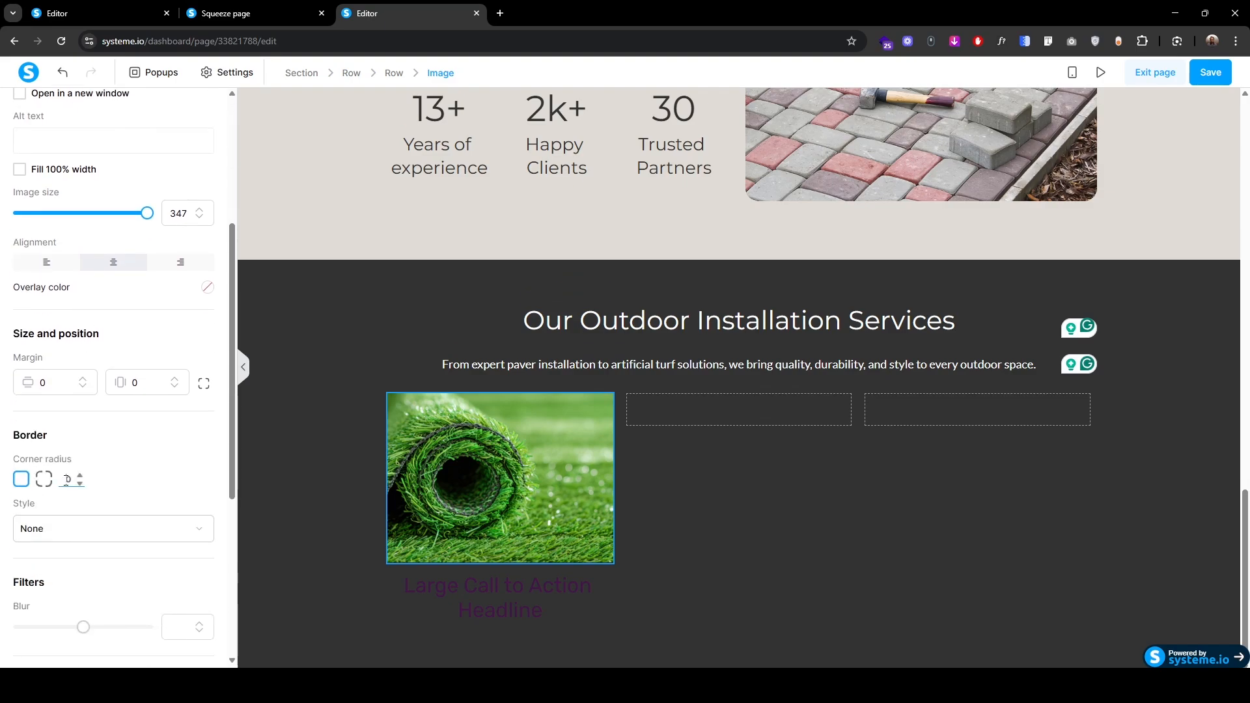
left_click(271, 493)
Step: Replace the placeholder headline with 'Artificial Turf Installation' and colour it white
left_click(483, 584)
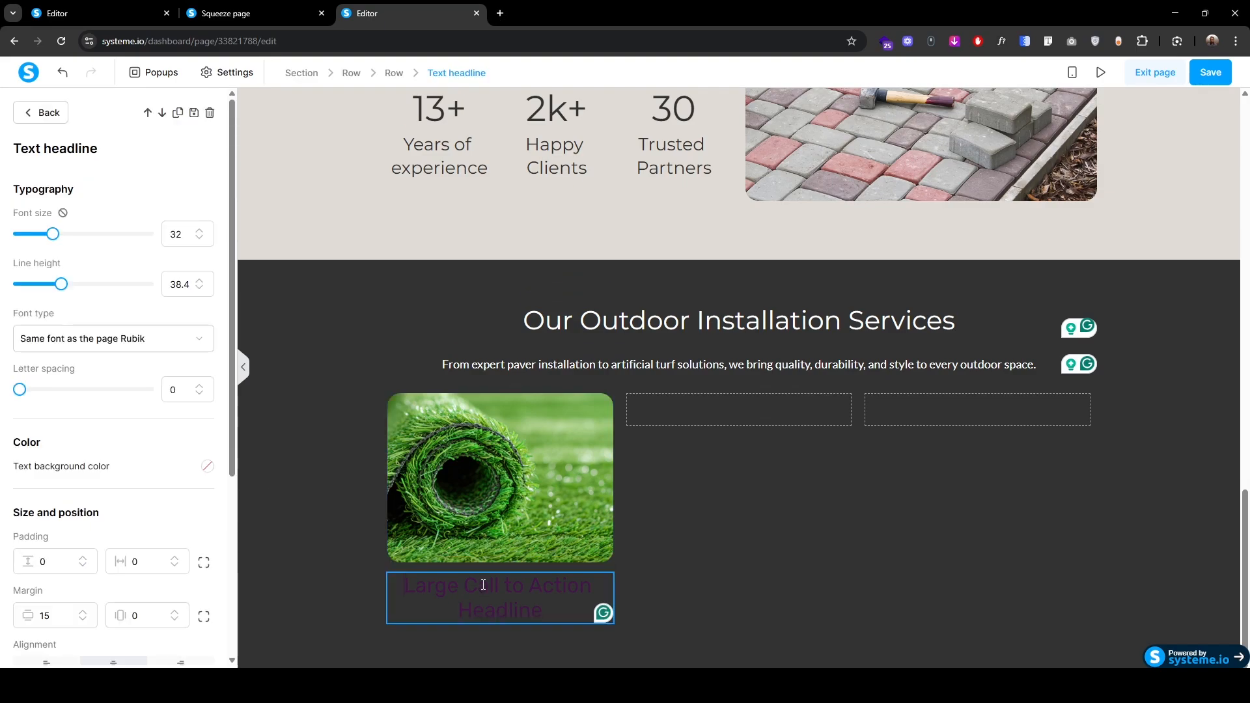
key("ctrl+a")
type("Artificial Turf Installation")
key("ctrl+a")
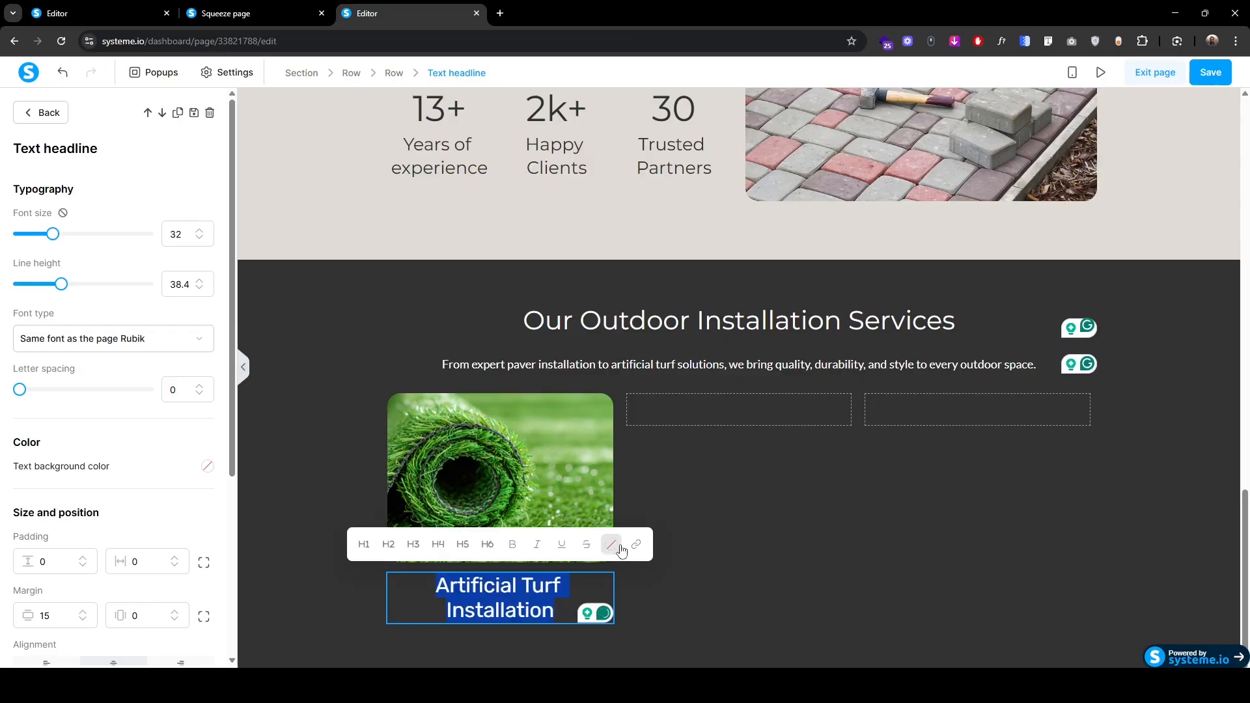
left_click(610, 544)
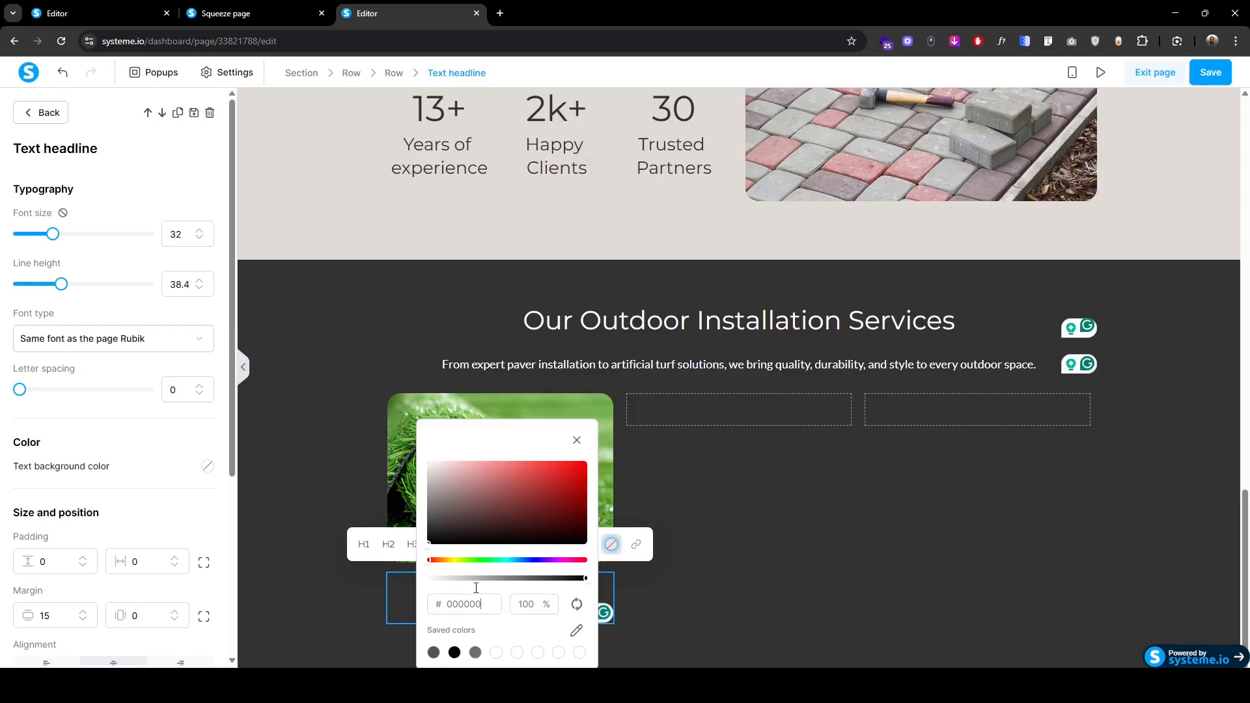
left_click_drag(446, 507, 422, 462)
Step: Set the headline to font size 30, line height 45, in Google Fonts Montserrat
left_click(199, 238)
left_click(200, 239)
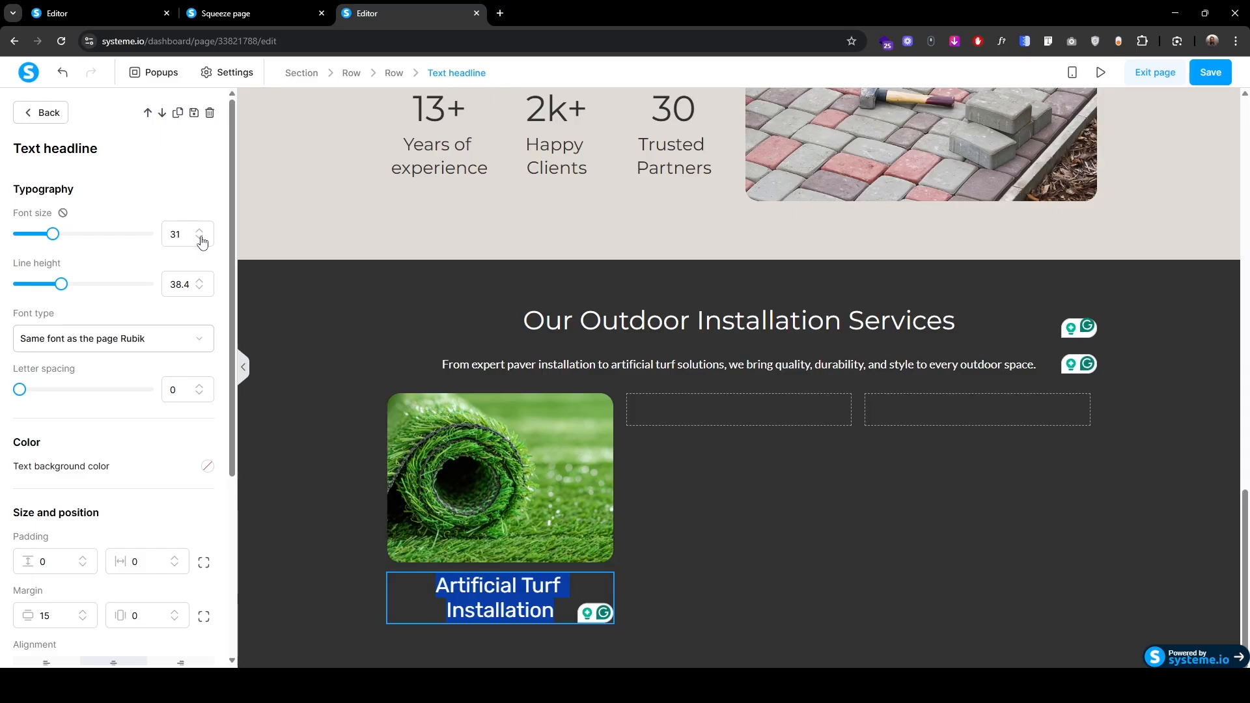
double_click(173, 285)
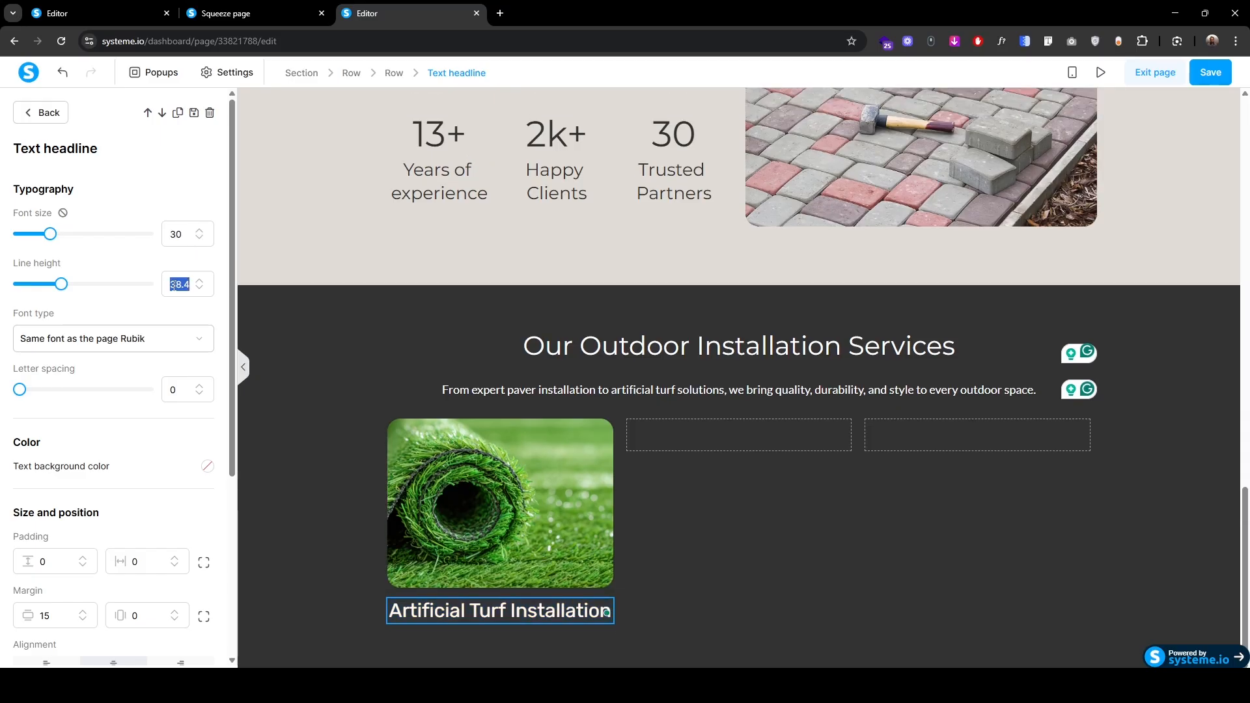
type("45")
left_click(111, 338)
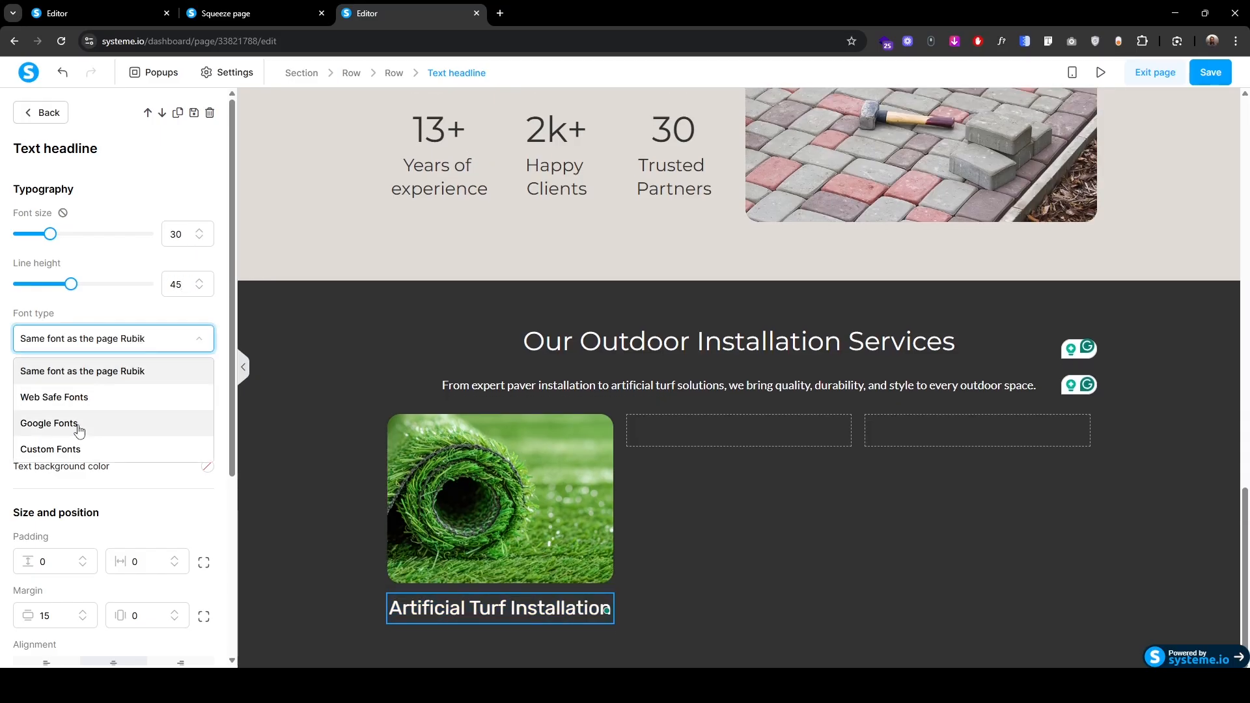
left_click(87, 421)
left_click(84, 377)
left_click(69, 466)
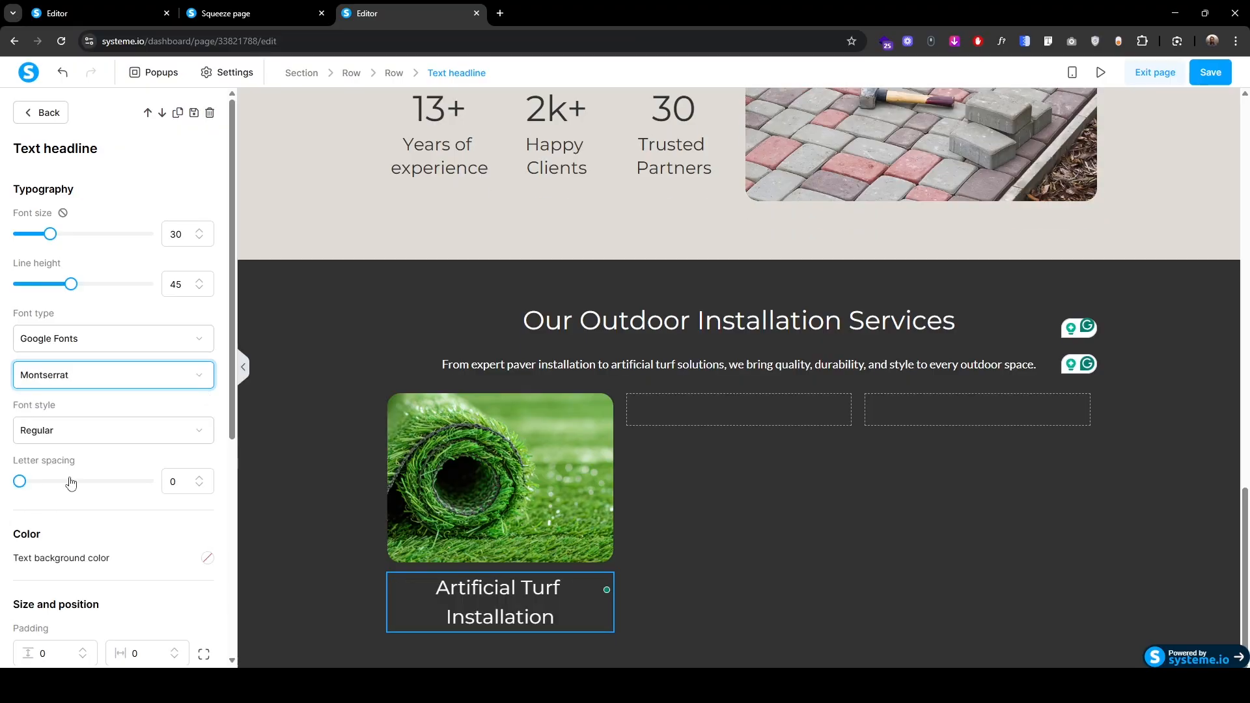
scroll(405, 469, "down", 1)
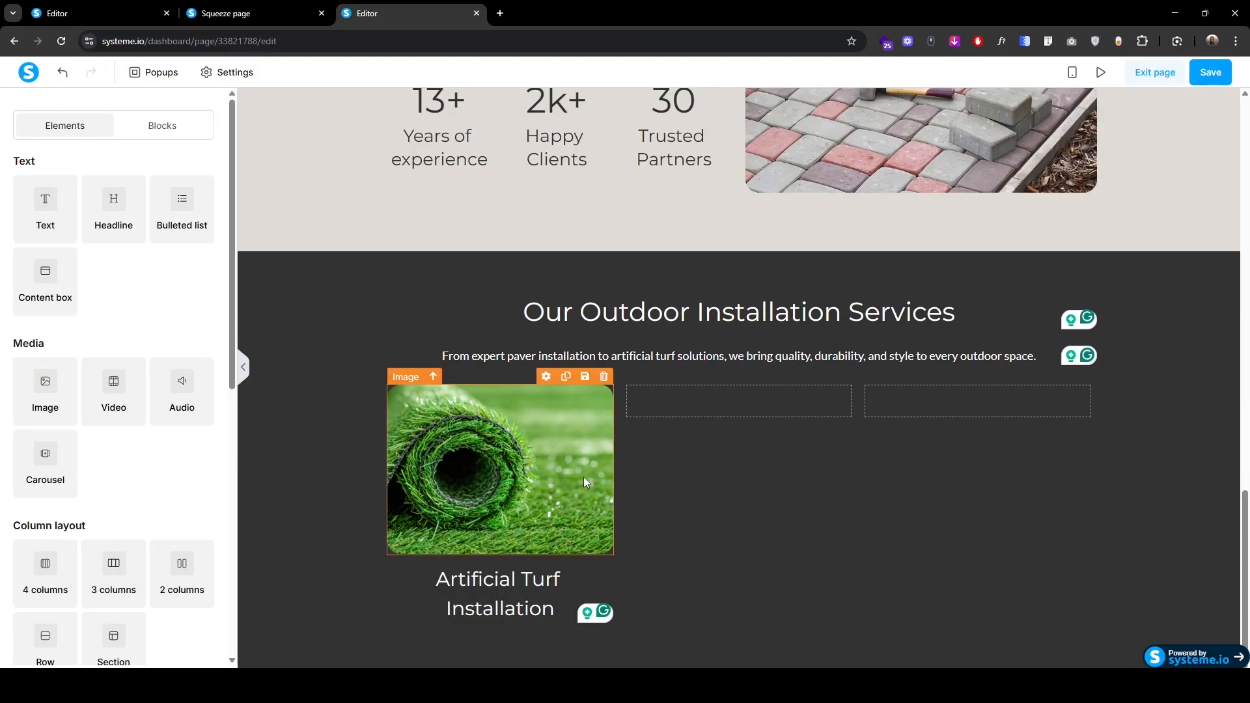
Step: Copy the turf image and headline into the middle and right columns
double_click(565, 376)
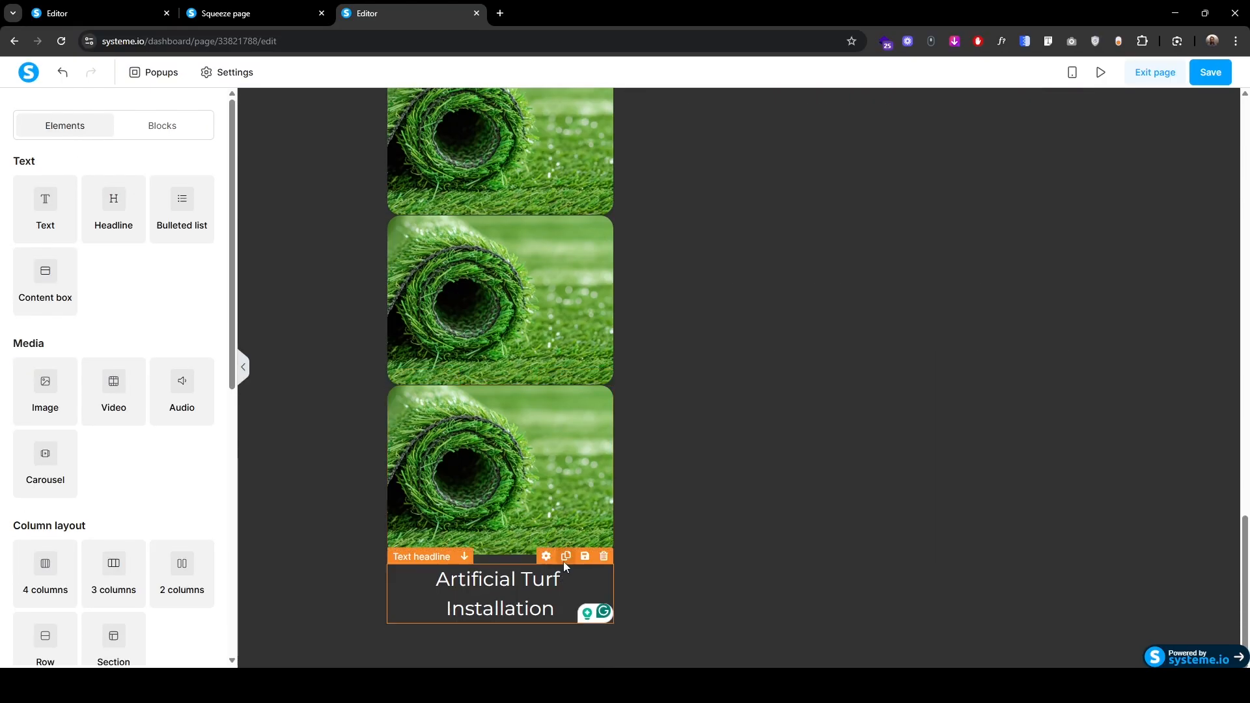
left_click(564, 559)
scroll(563, 561, "up", 4)
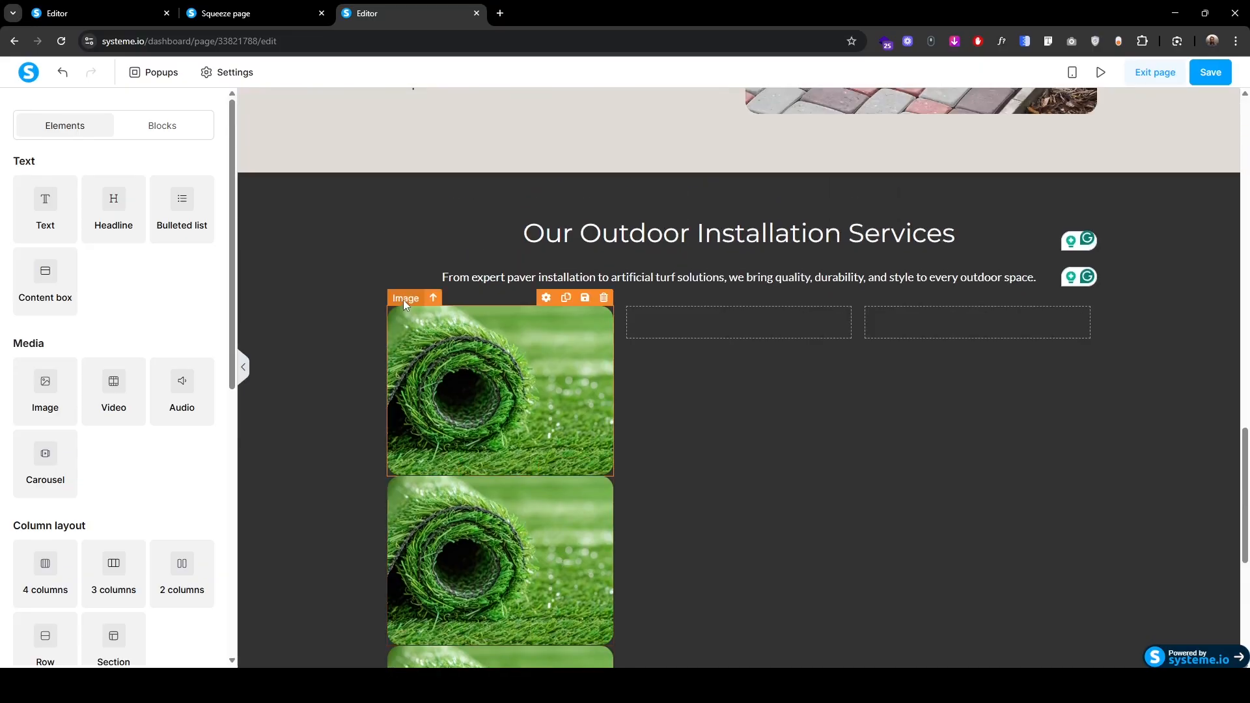
left_click_drag(403, 299, 935, 319)
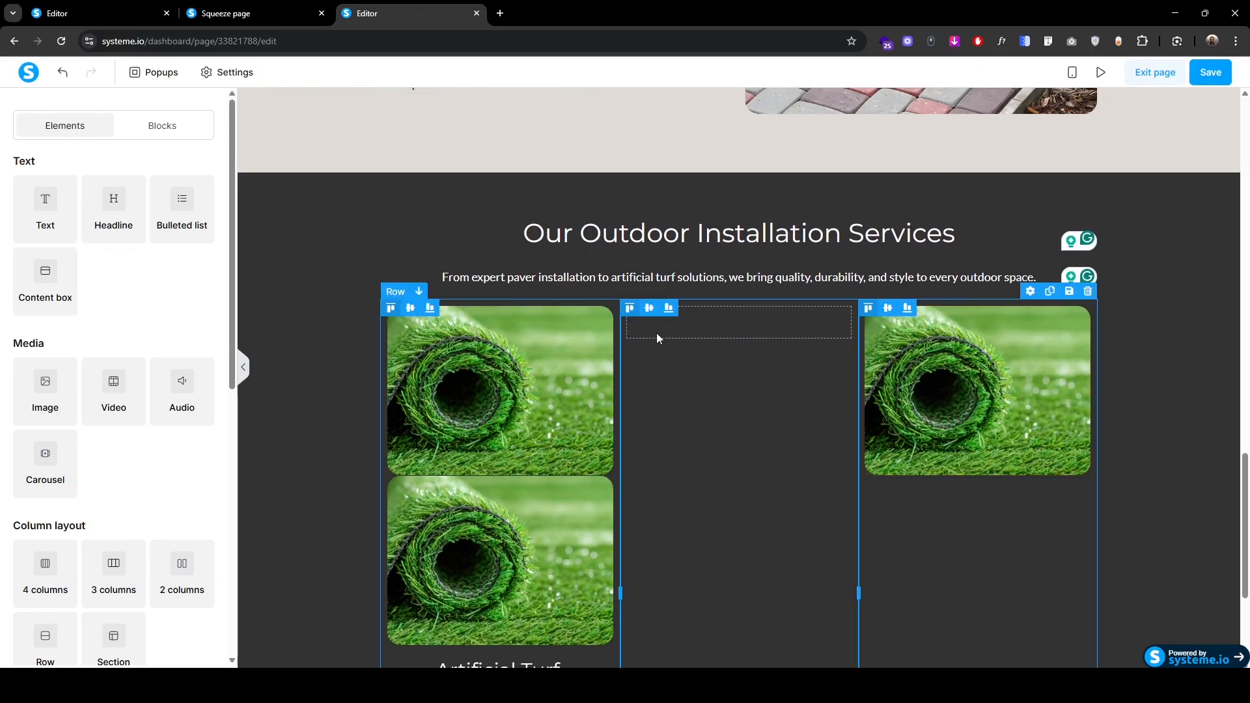
left_click_drag(415, 307, 717, 315)
left_click_drag(884, 521, 876, 505)
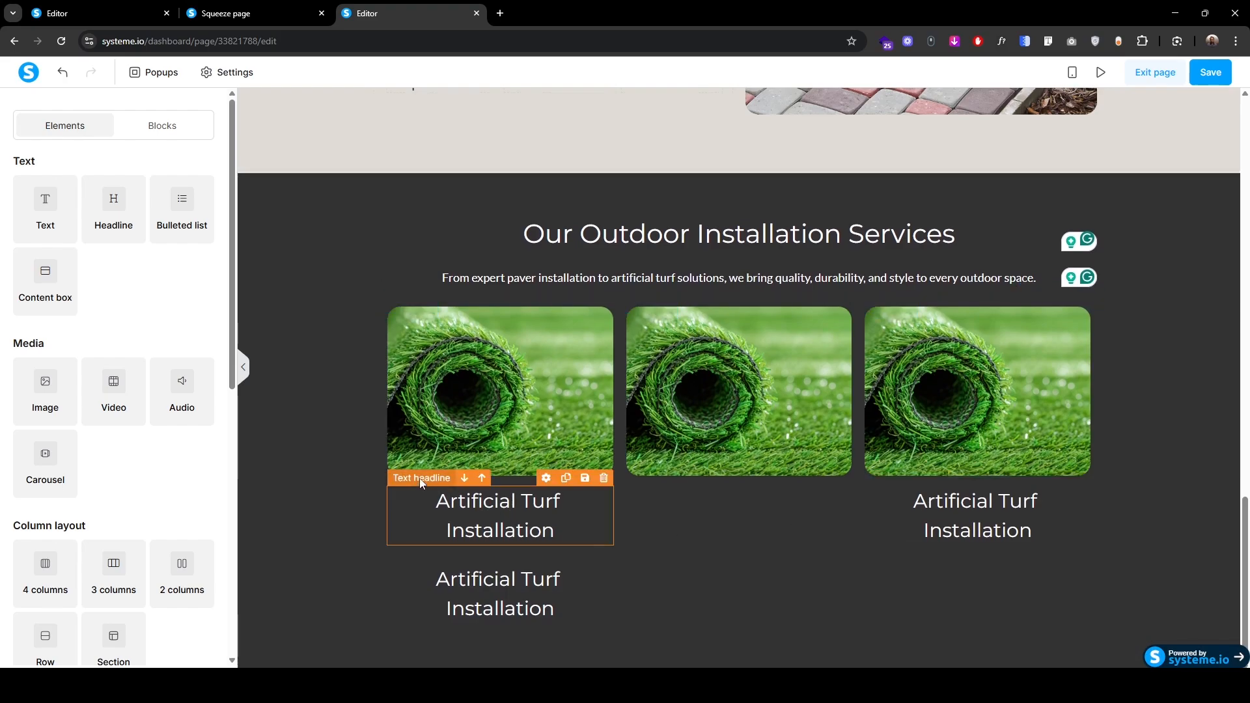
left_click_drag(419, 482, 685, 490)
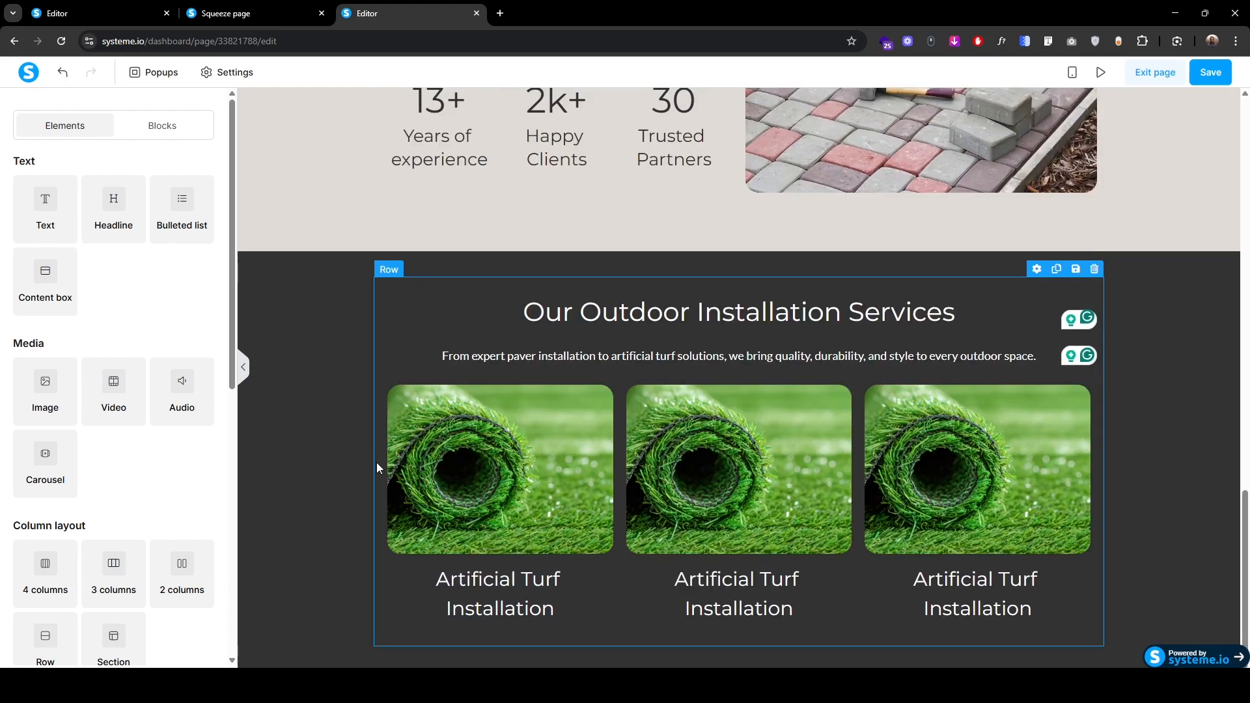
Step: Give the middle card the driveway photo and the title 'Driveway Paving'
double_click(753, 488)
left_click(654, 319)
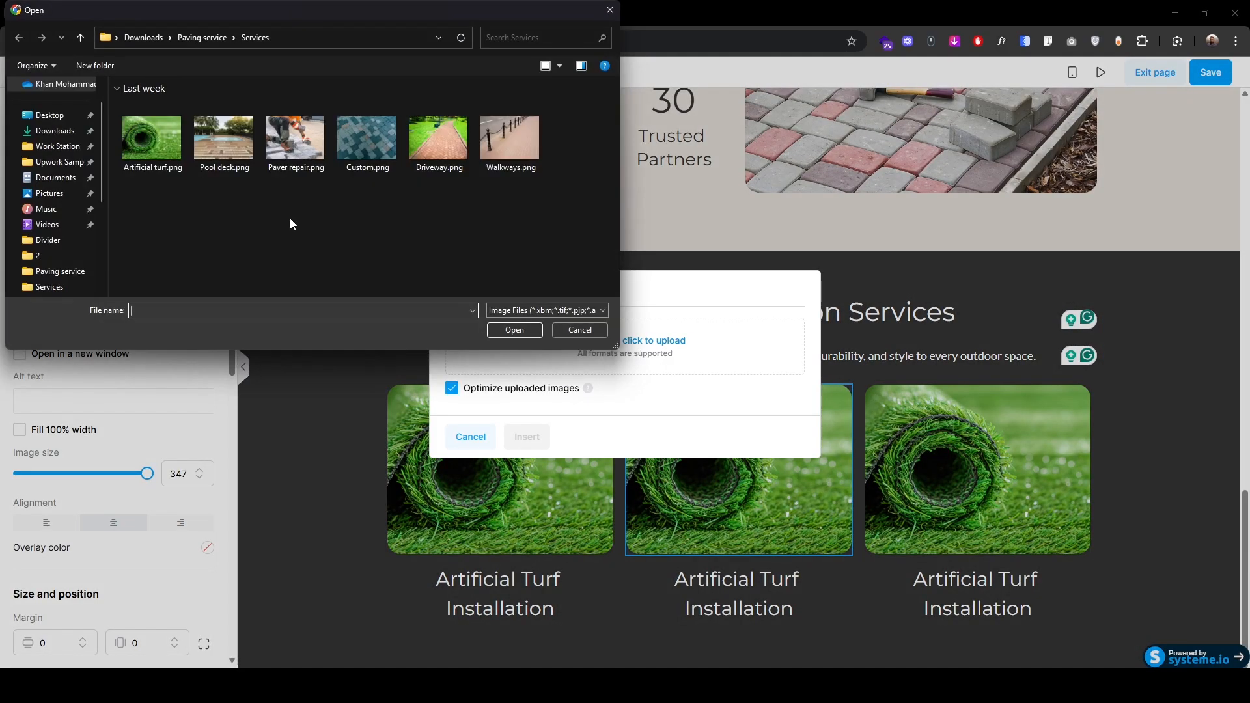
left_click(438, 134)
double_click(438, 134)
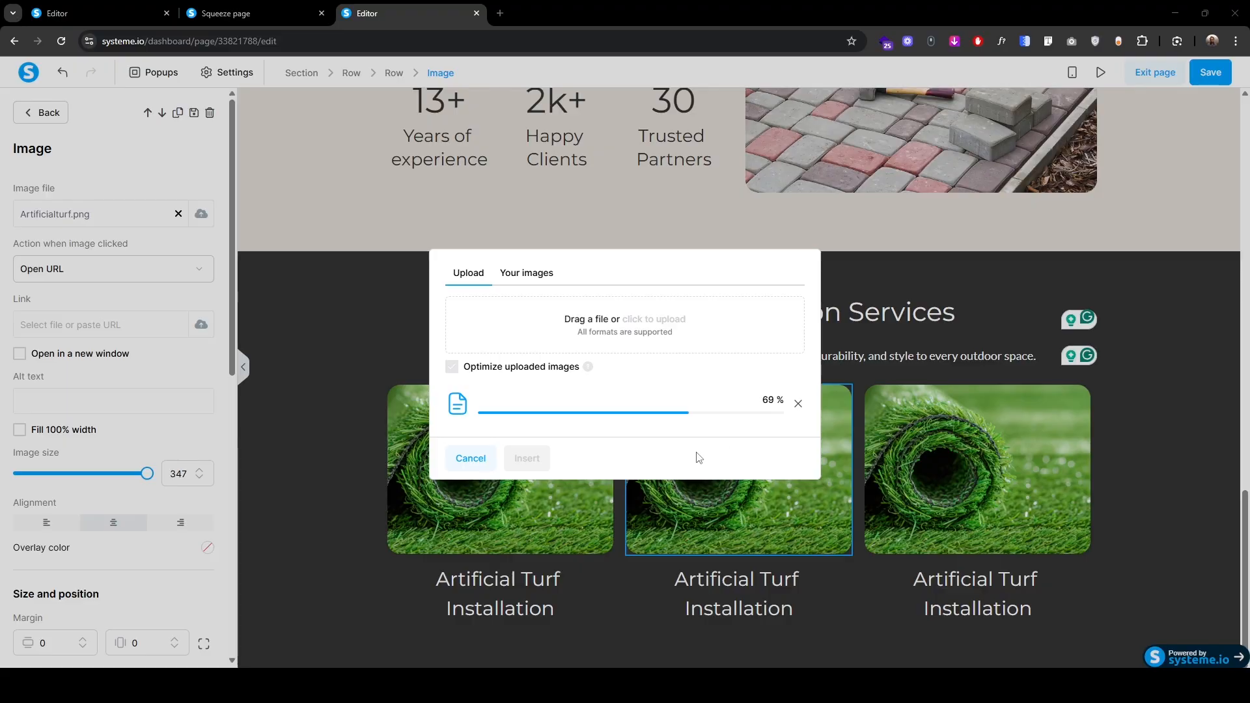
left_click(526, 458)
left_click(674, 579)
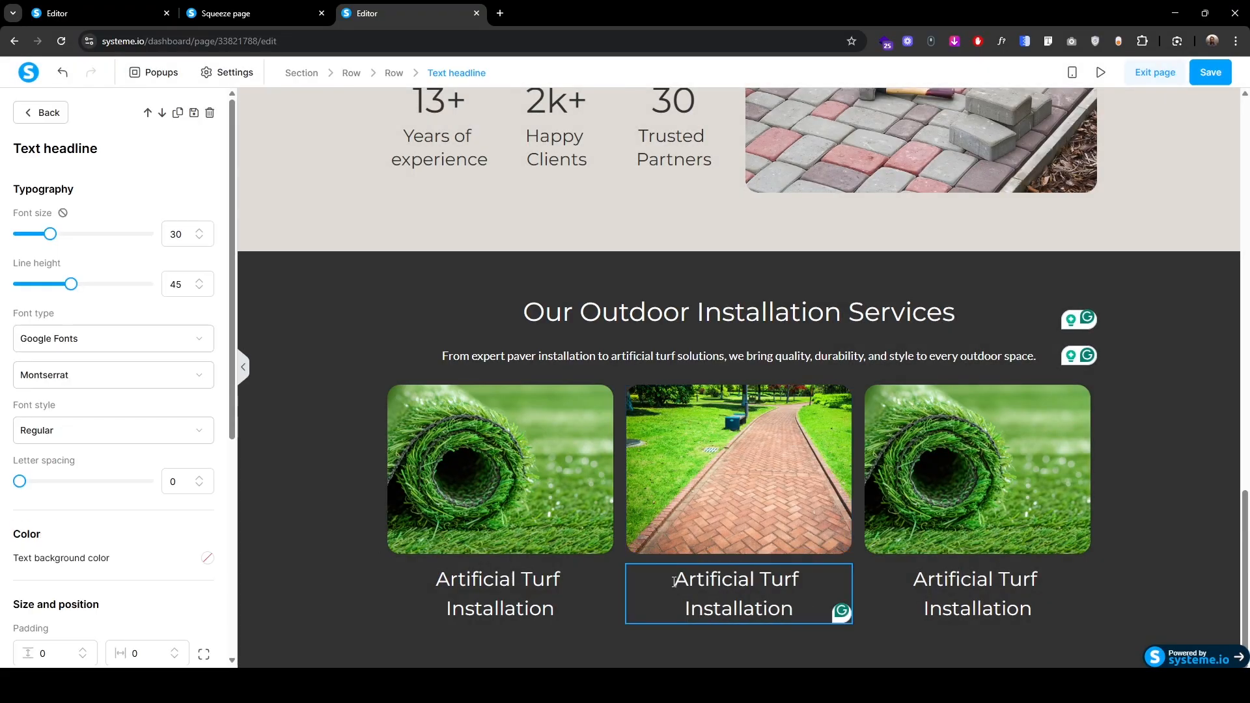
key("ctrl+a")
type("Driveway Paving")
left_click(327, 73)
Step: Give the third card the walkway photo and the title 'Walkways & Pathways'
left_click(970, 478)
left_click(201, 214)
left_click(654, 319)
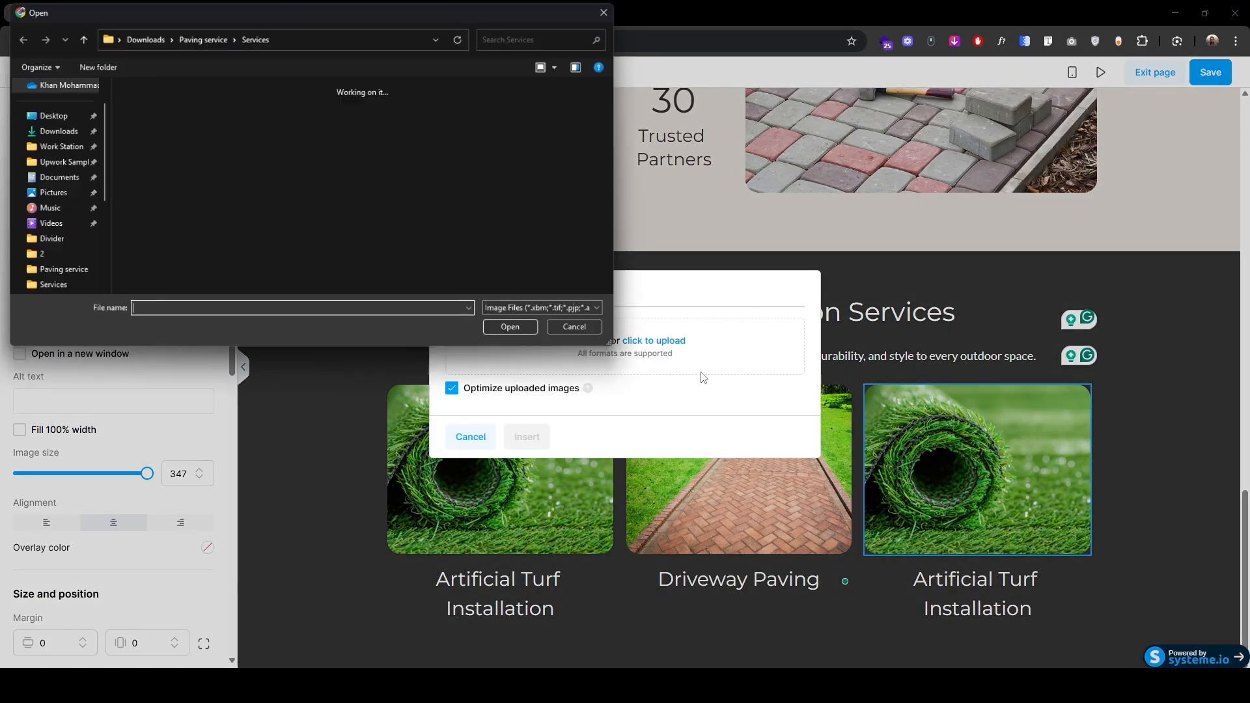
left_click(511, 138)
left_click(514, 329)
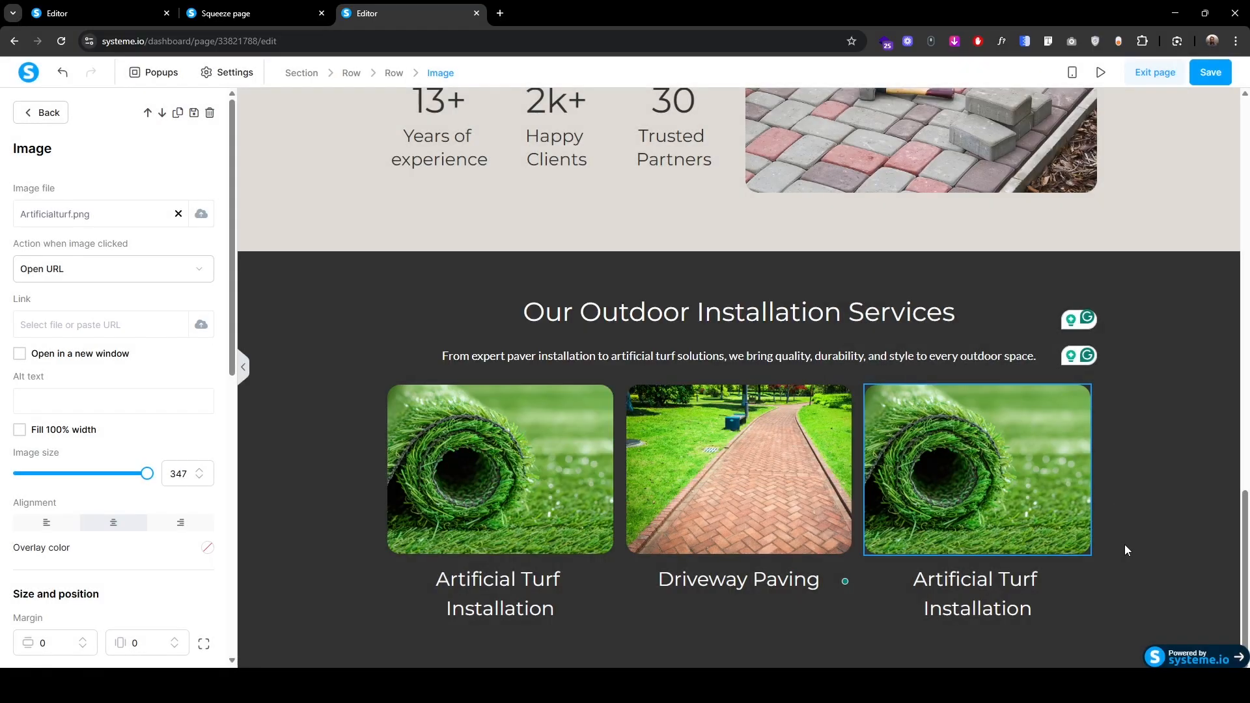
left_click(977, 593)
key("ctrl+a")
type("Walkways & Pathways")
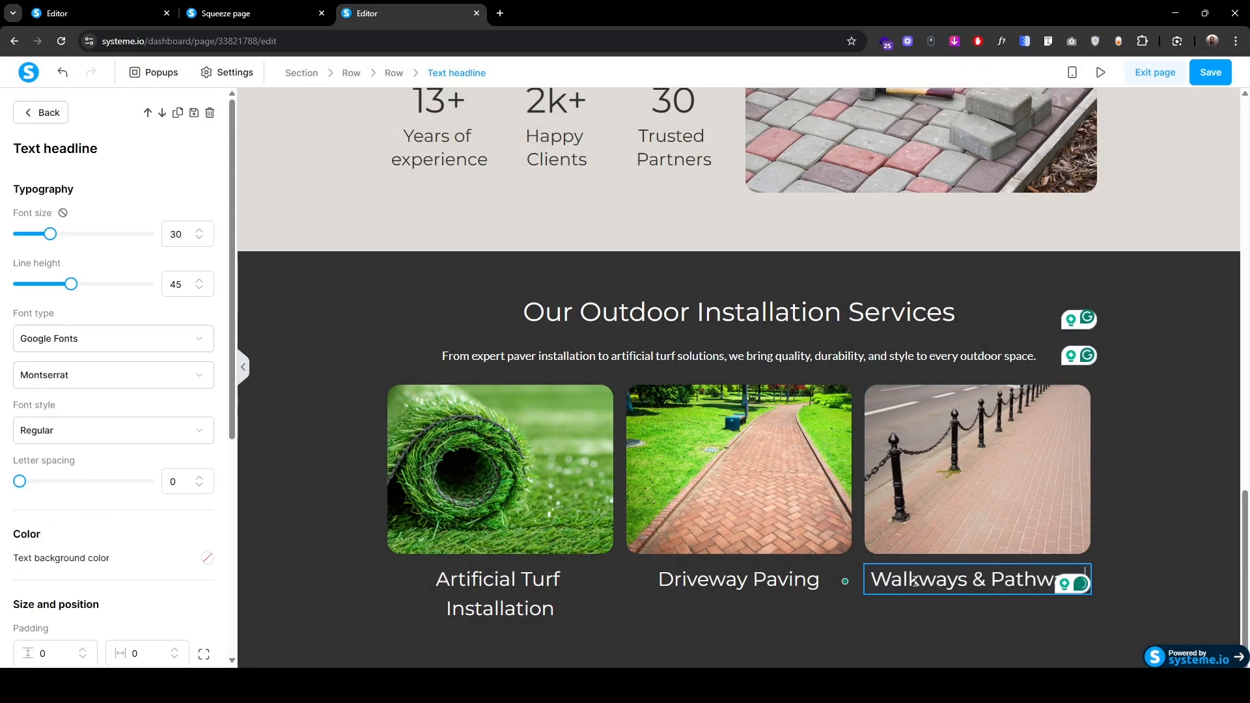
left_click(308, 503)
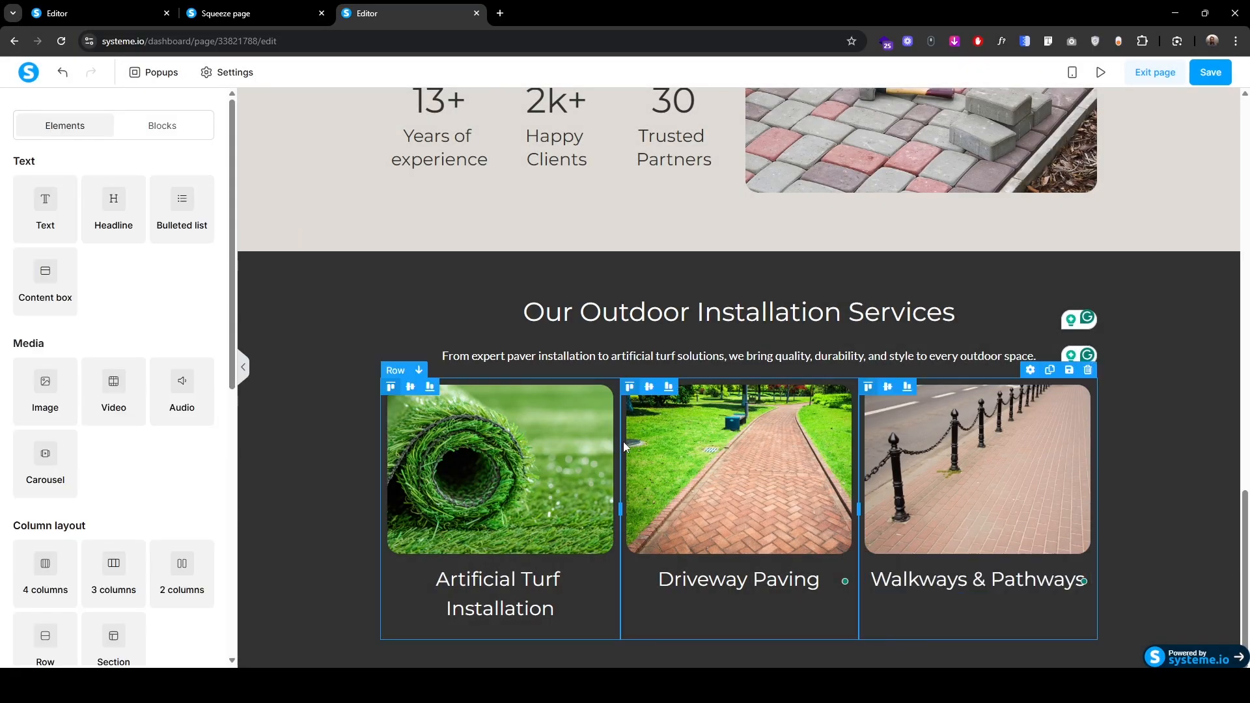
Step: Duplicate the three-card row for a second row of services, then switch to mobile preview
left_click(623, 446)
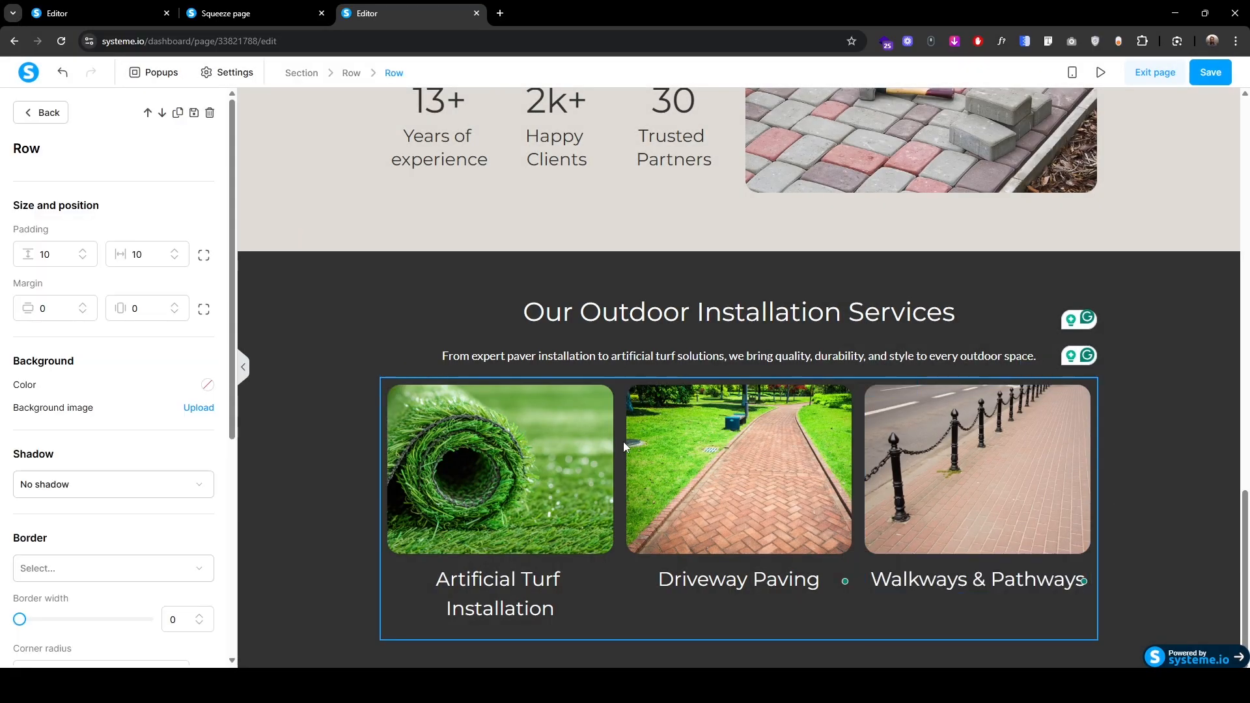
left_click(181, 117)
left_click(328, 513)
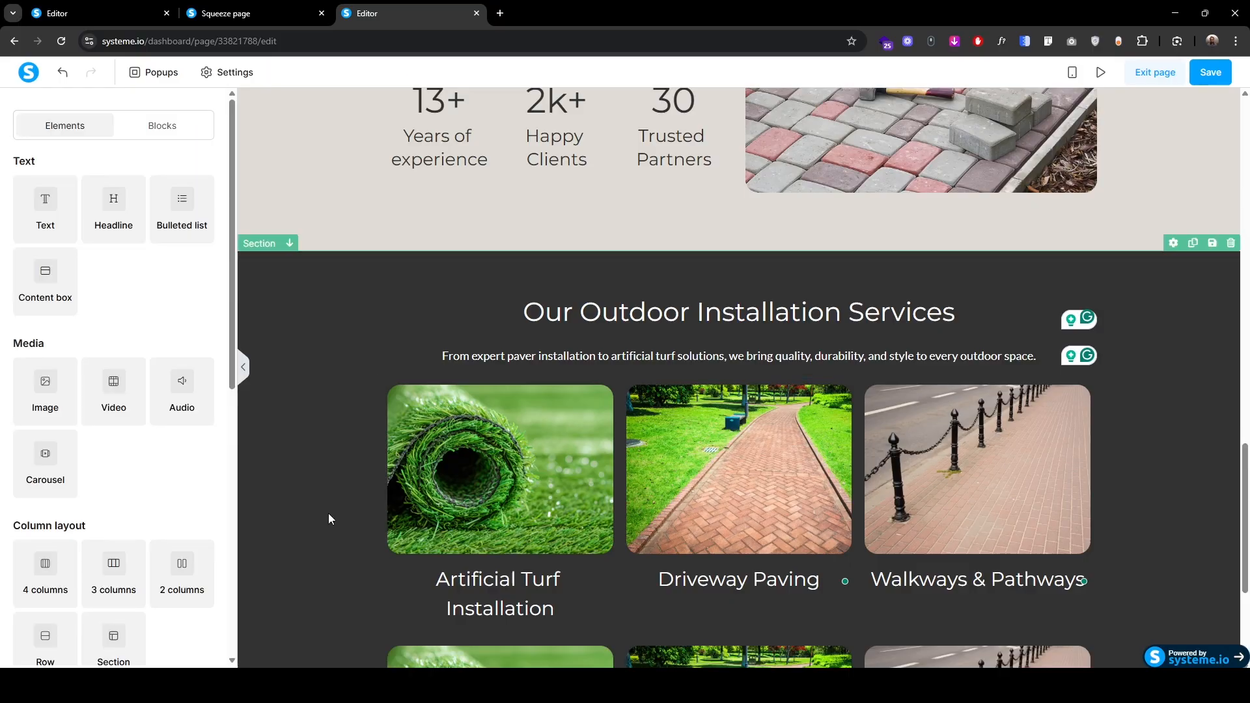
scroll(328, 513, "down", 4)
scroll(331, 521, "up", 1)
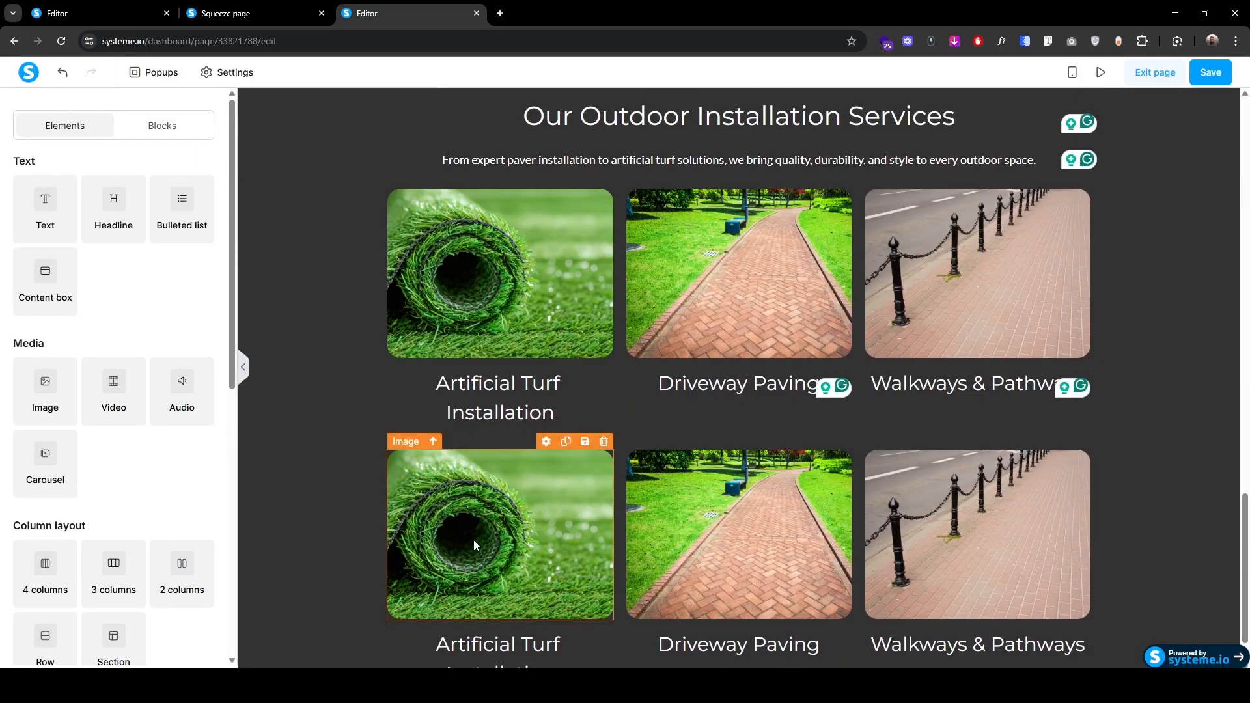
left_click(474, 540)
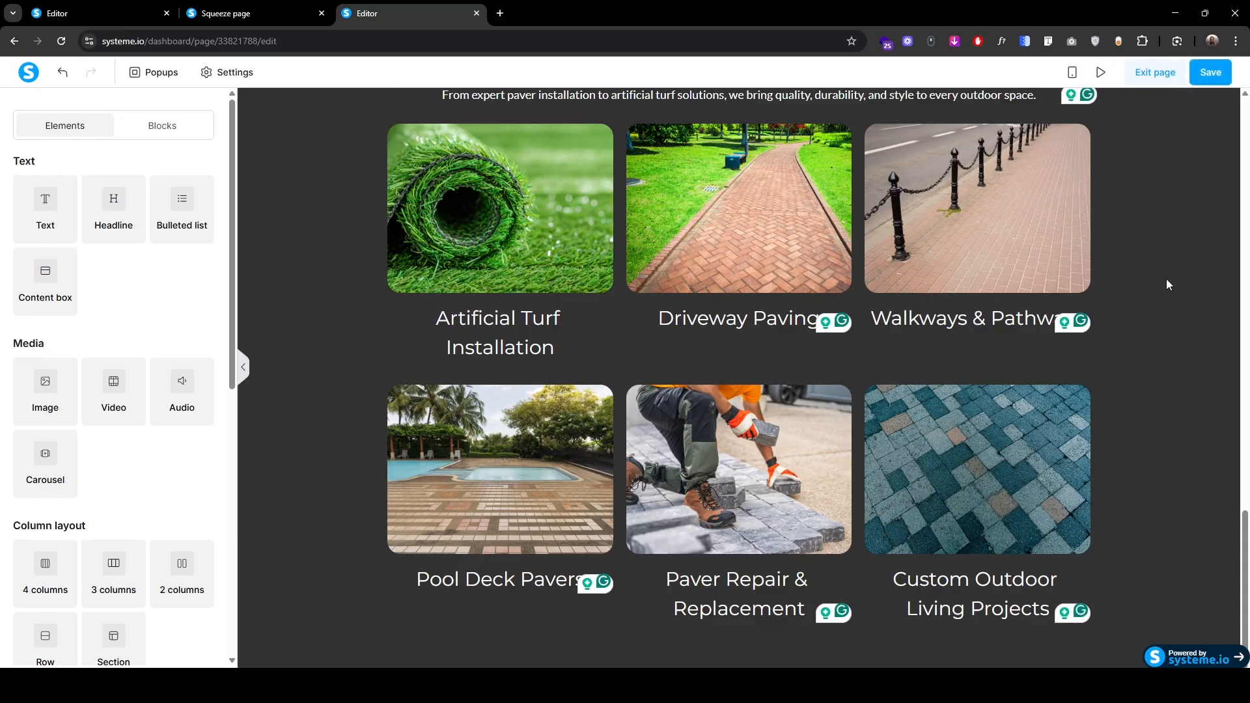
scroll(716, 390, "up", 3)
left_click(609, 511)
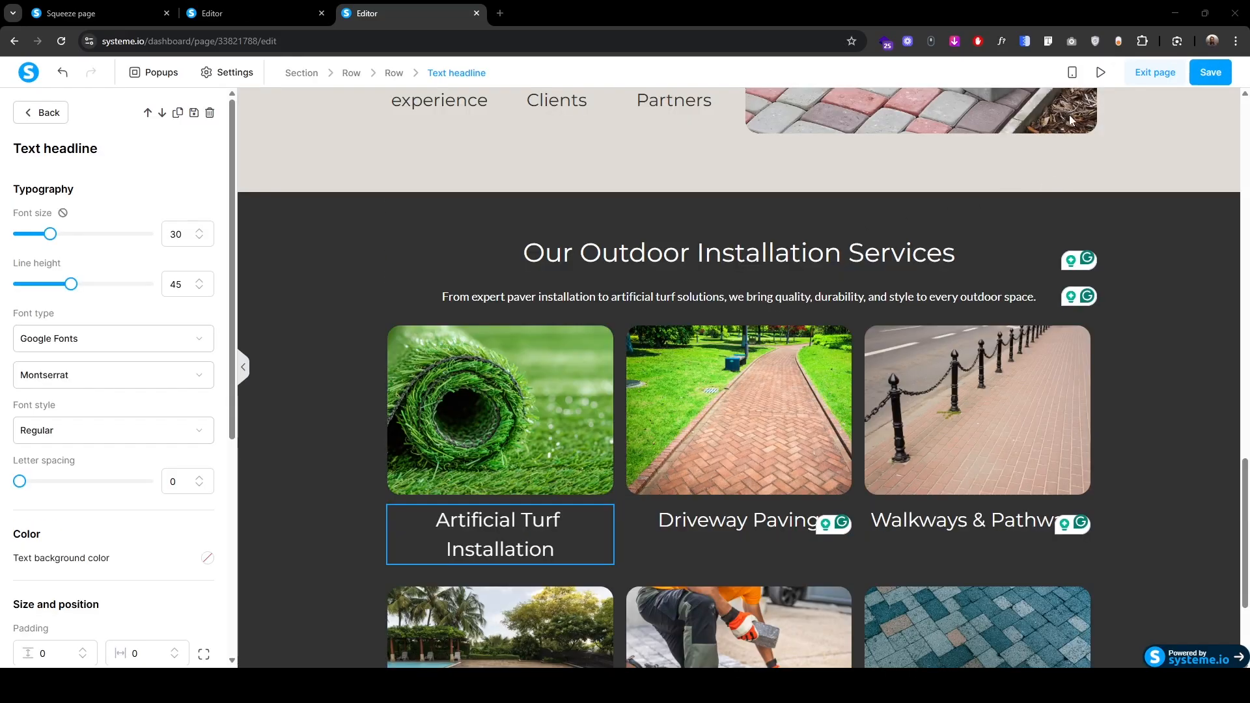
left_click(1072, 72)
scroll(676, 326, "up", 2)
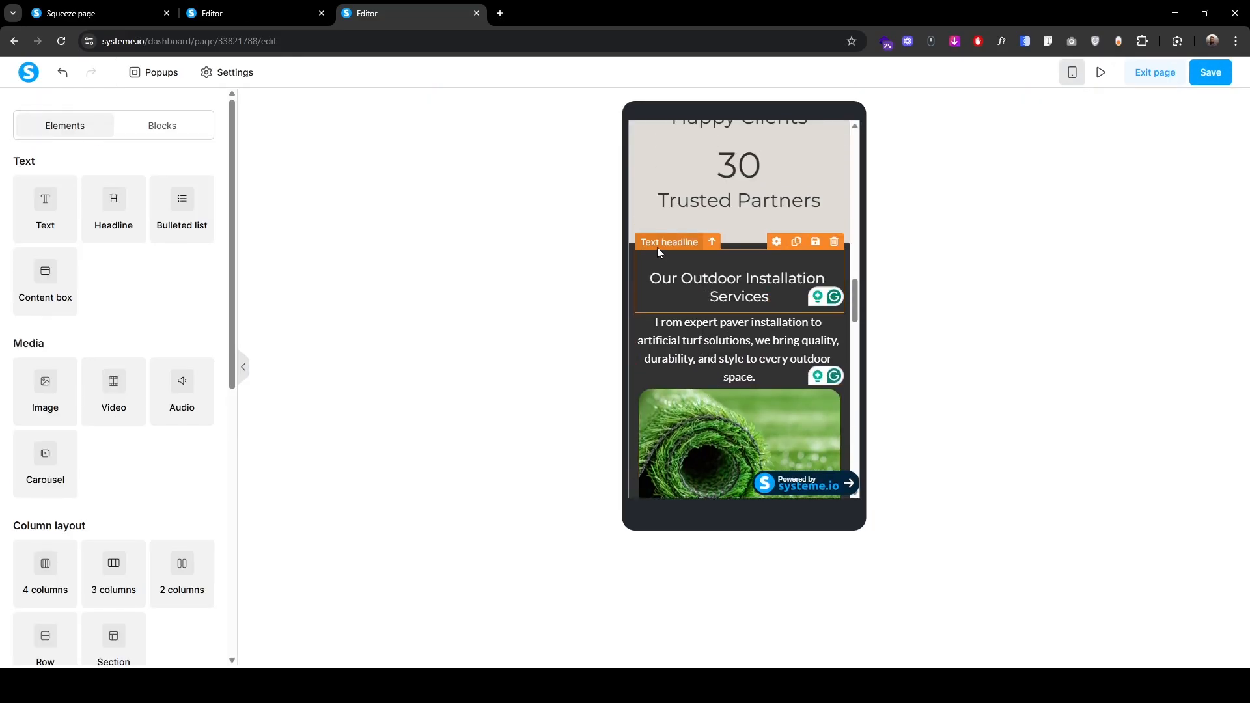
Step: Enlarge the Our Outdoor Installation Services headline's font size and line height
double_click(658, 248)
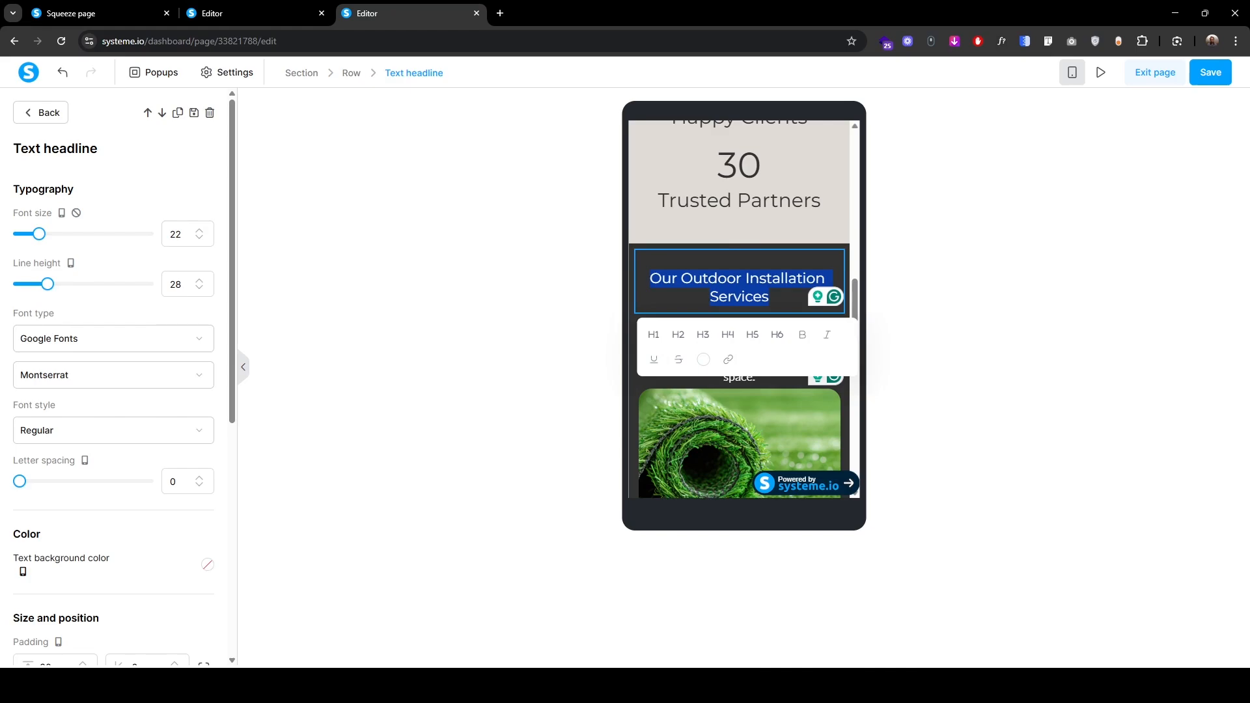
left_click(199, 231)
left_click(199, 230)
left_click(199, 231)
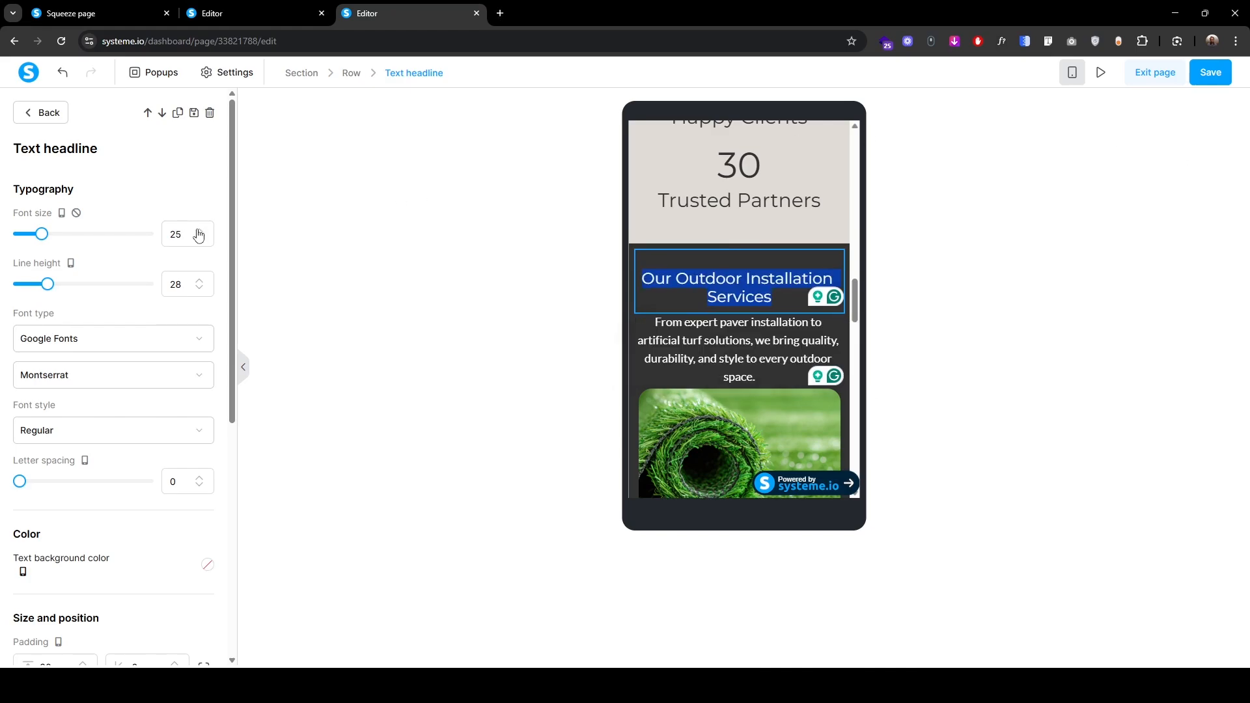
left_click(199, 230)
left_click(200, 230)
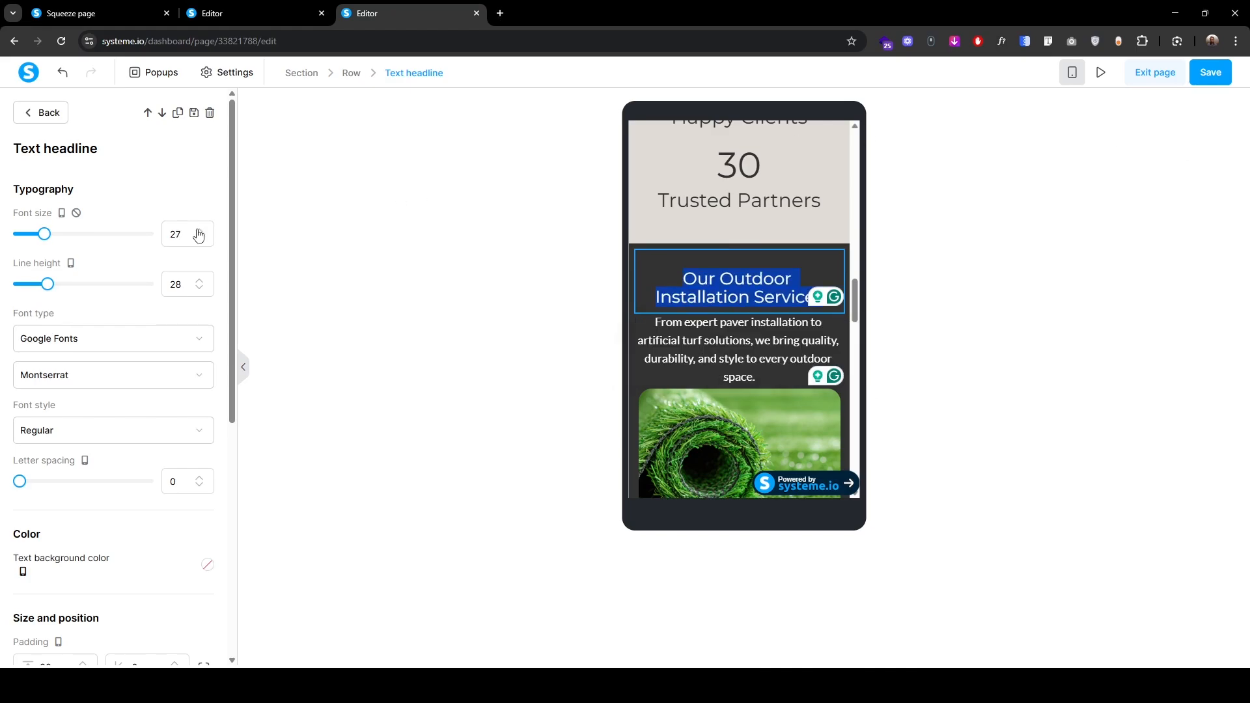
left_click(200, 280)
left_click(200, 280)
left_click(199, 280)
left_click(200, 281)
left_click(200, 281)
Step: Set the intro paragraph to font size 16 with 10 top and 20 bottom padding
left_click(717, 373)
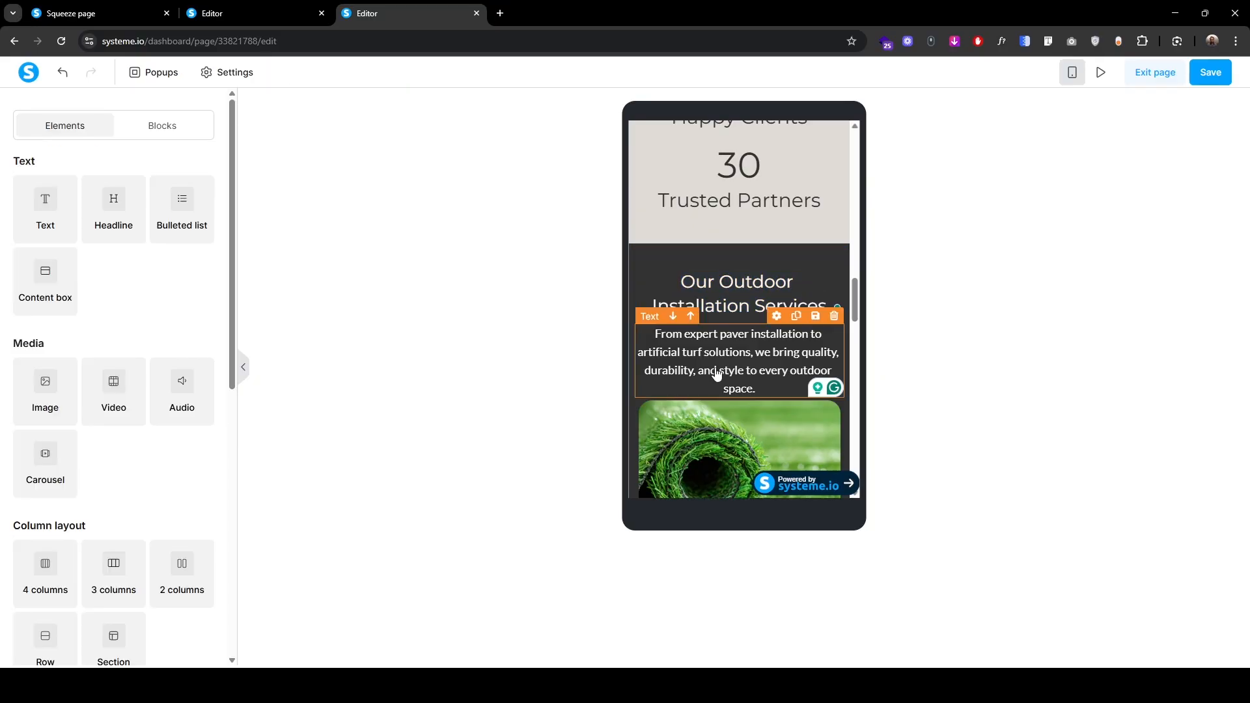
triple_click(716, 369)
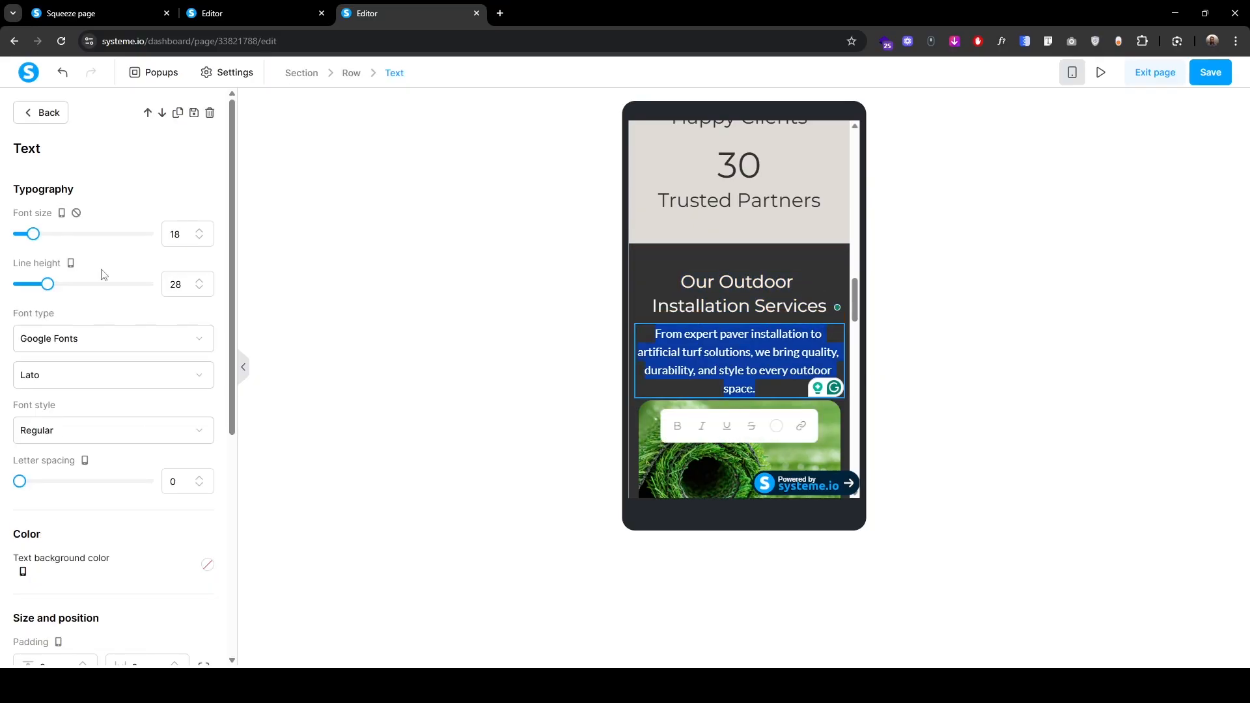
left_click(201, 238)
left_click(200, 239)
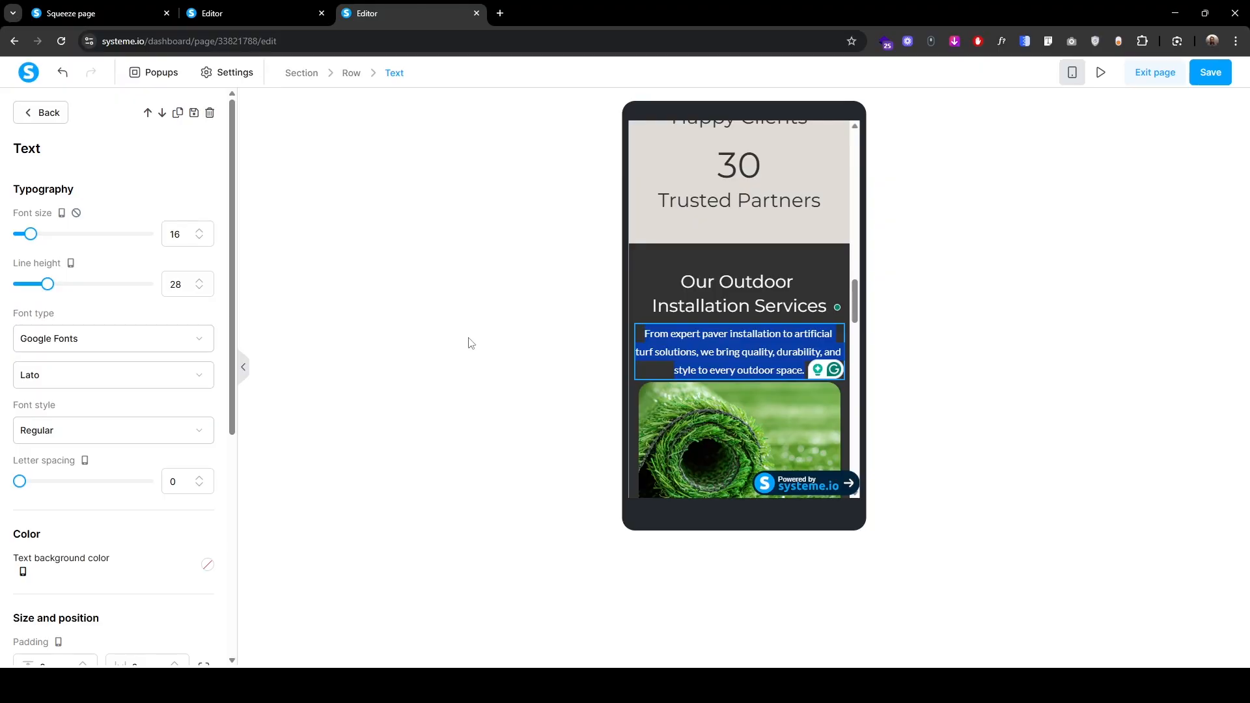
scroll(86, 521, "down", 4)
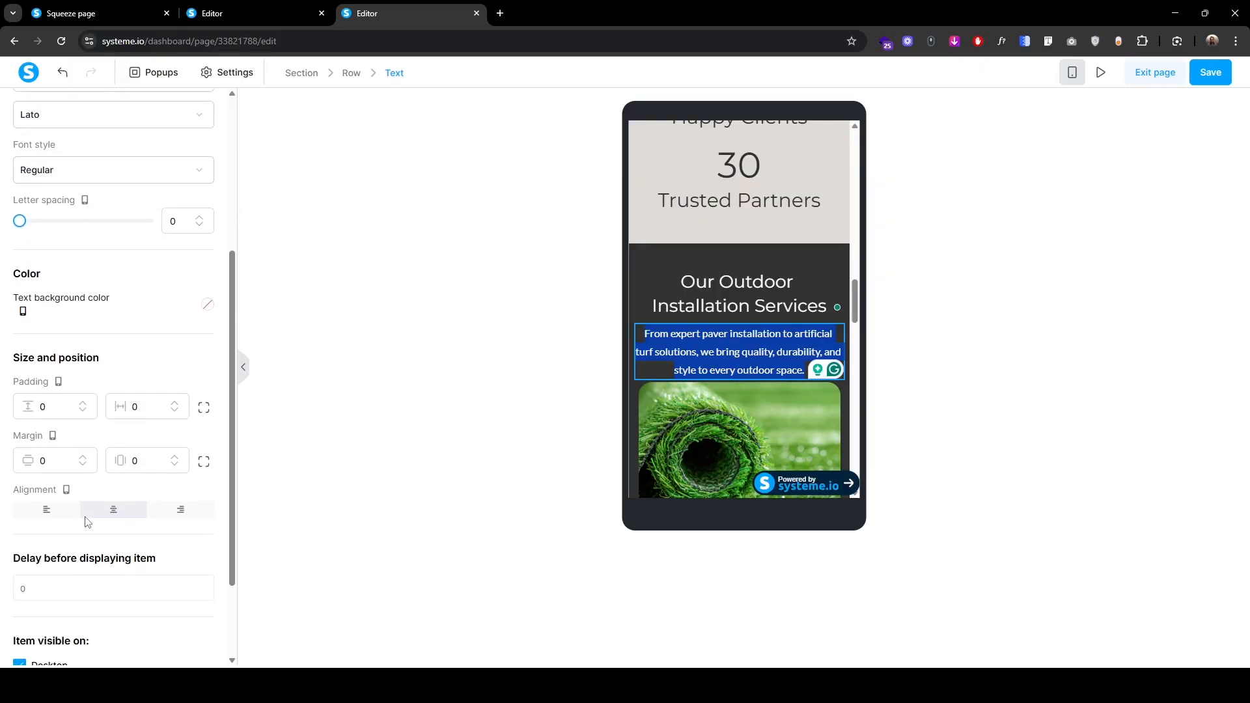
left_click(205, 408)
left_click(52, 442)
type("20")
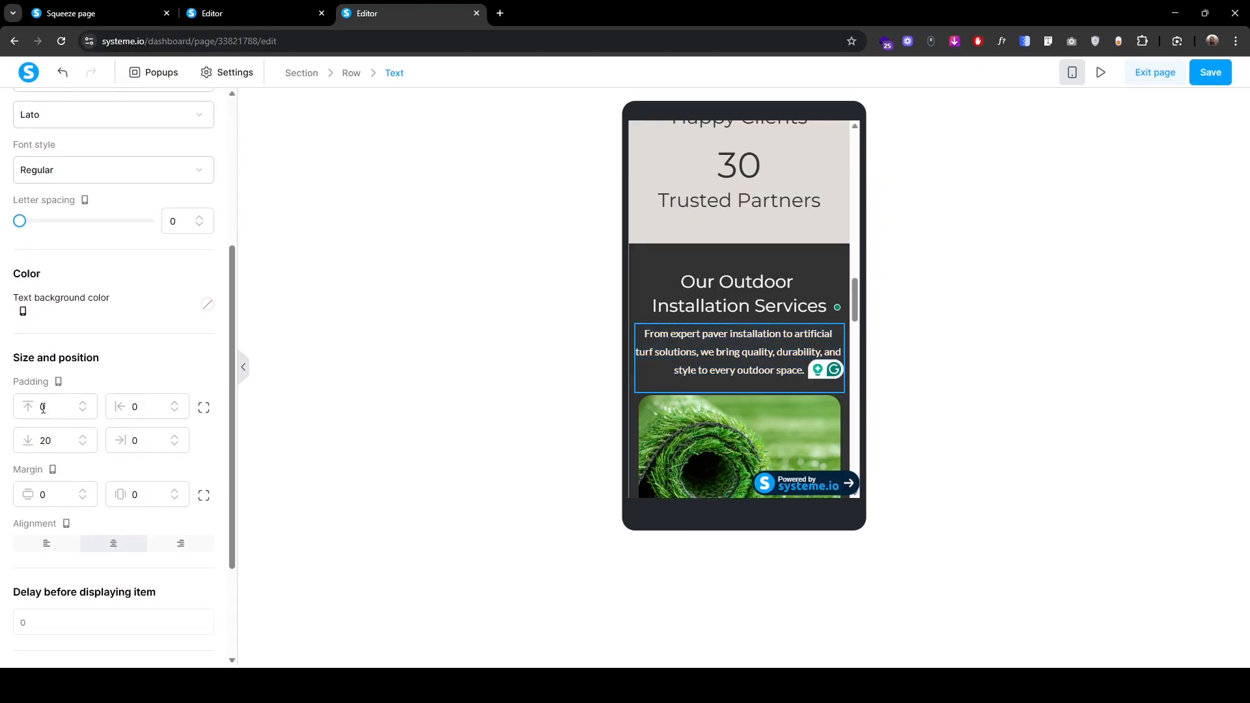
left_click(42, 408)
type("10")
scroll(125, 491, "up", 4)
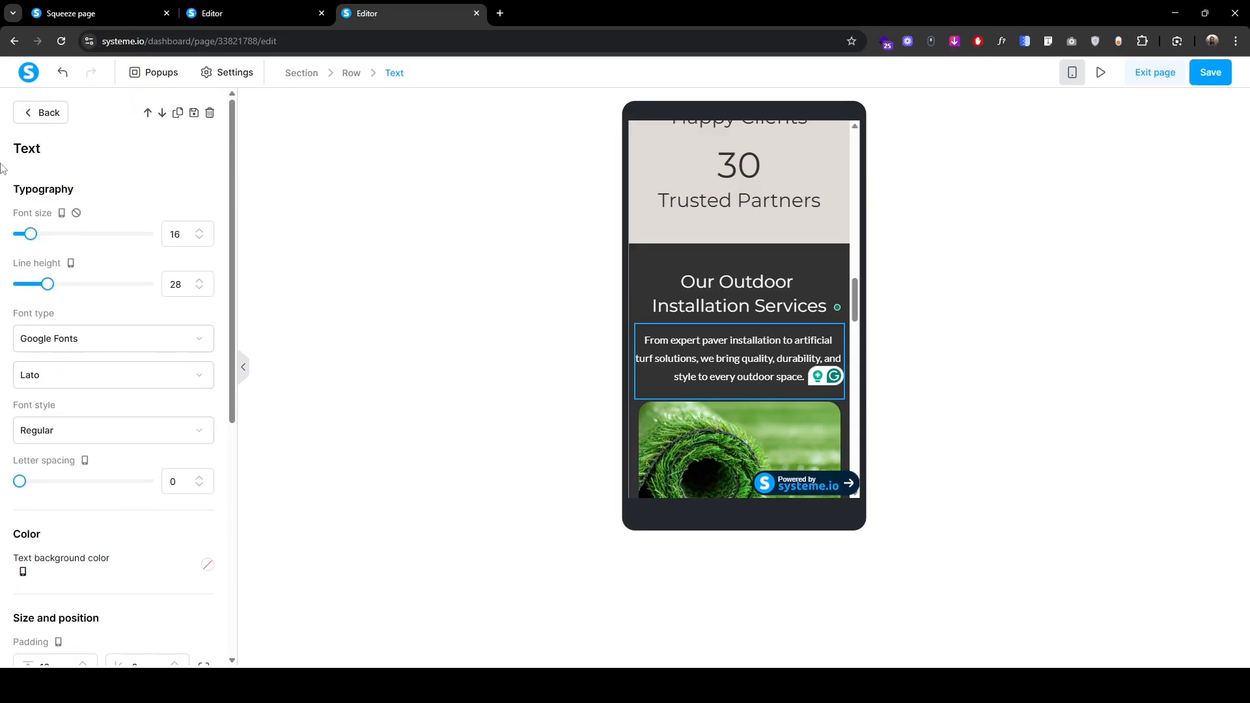
left_click(43, 115)
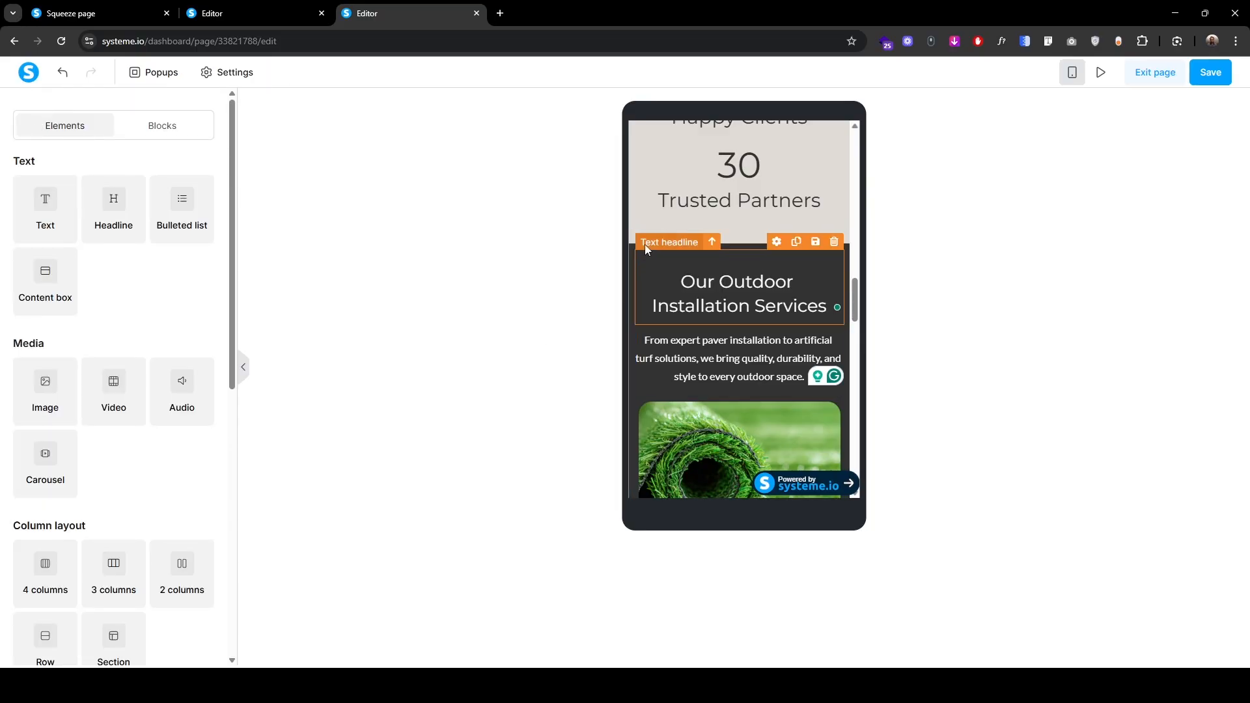
Step: Increase the services section's side padding
double_click(652, 248)
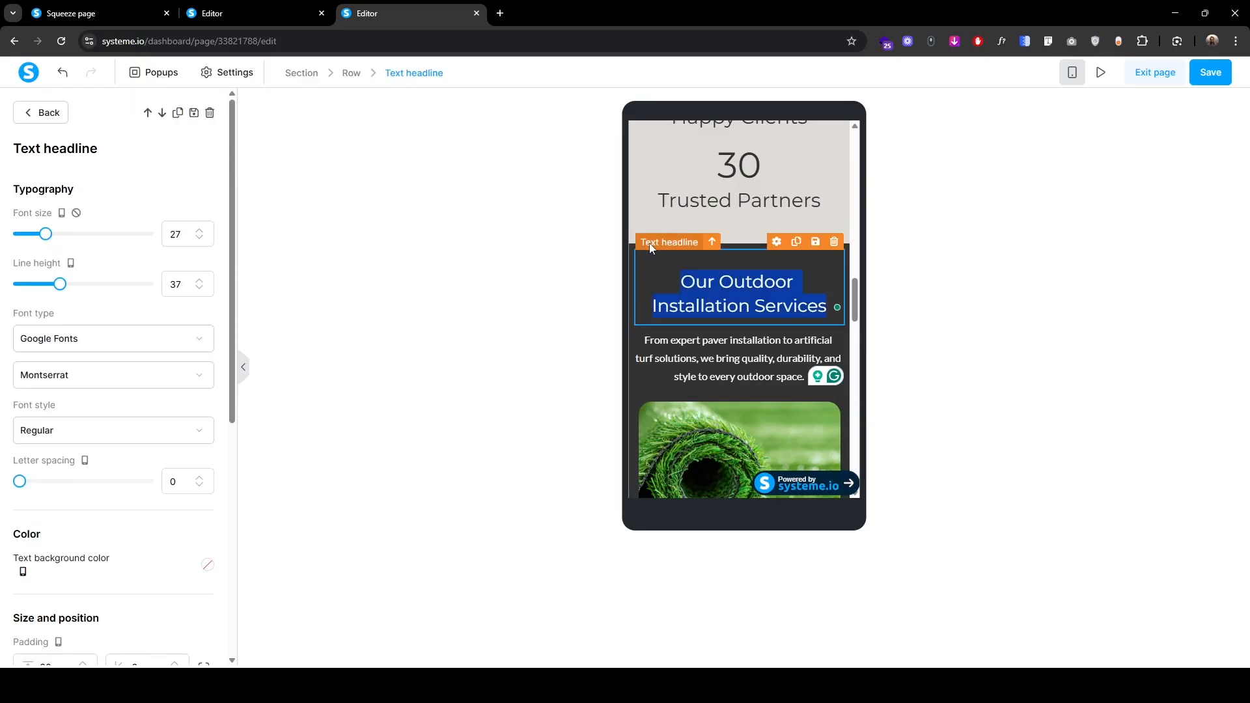
left_click(299, 74)
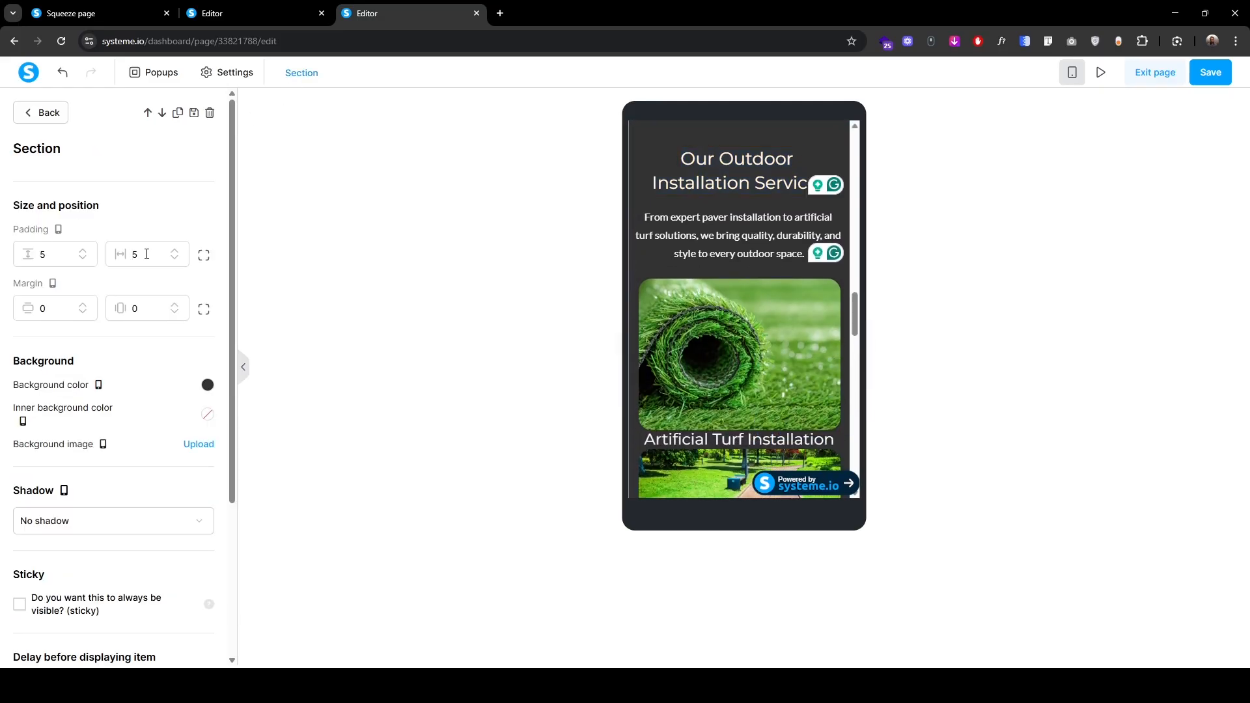
left_click(176, 252)
left_click(176, 252)
left_click(176, 251)
left_click(176, 252)
left_click(469, 322)
scroll(701, 380, "down", 3)
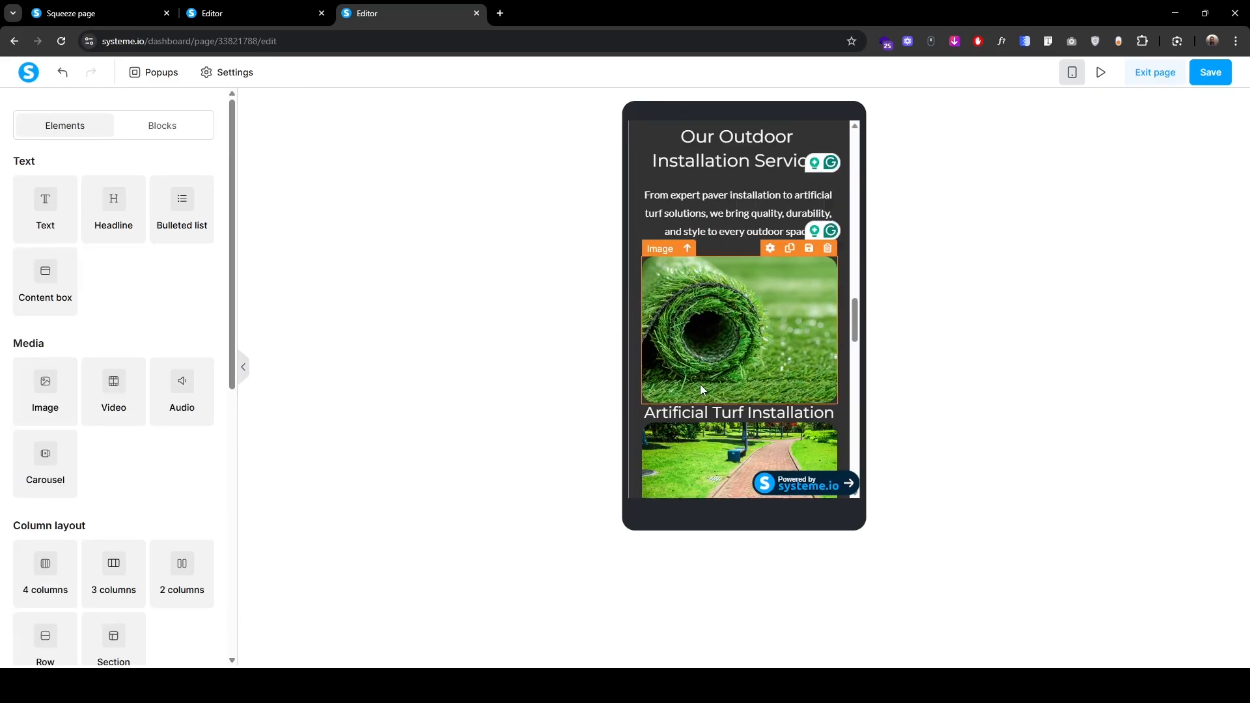
Step: Give the Artificial Turf Installation headline line height 35, vertical padding 15 and bottom padding 25
left_click(671, 355)
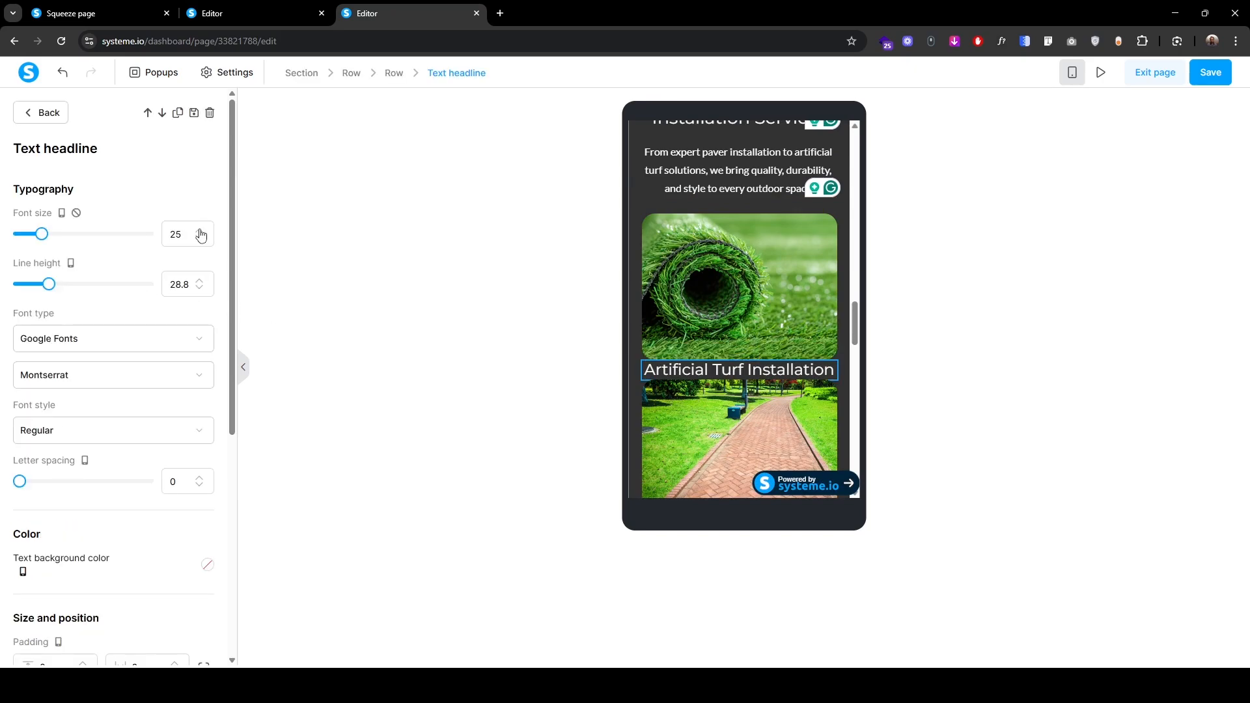
double_click(176, 284)
type("35")
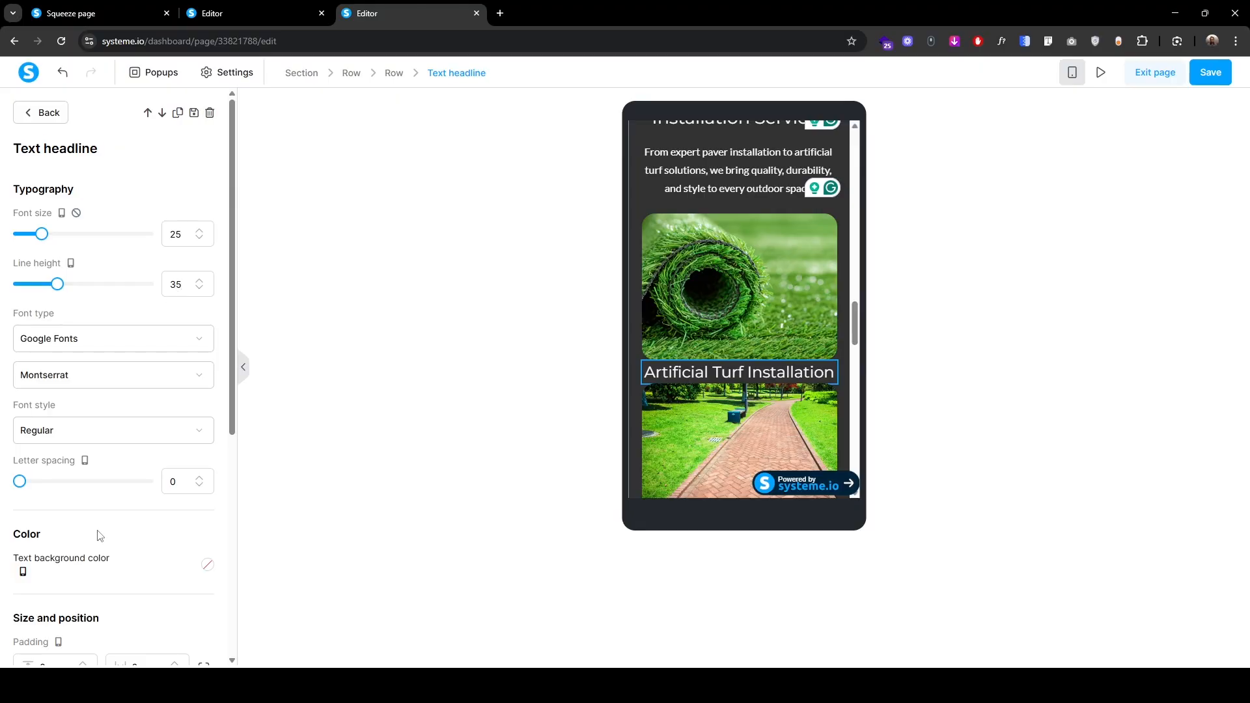
scroll(100, 535, "down", 4)
left_click(51, 404)
type("10")
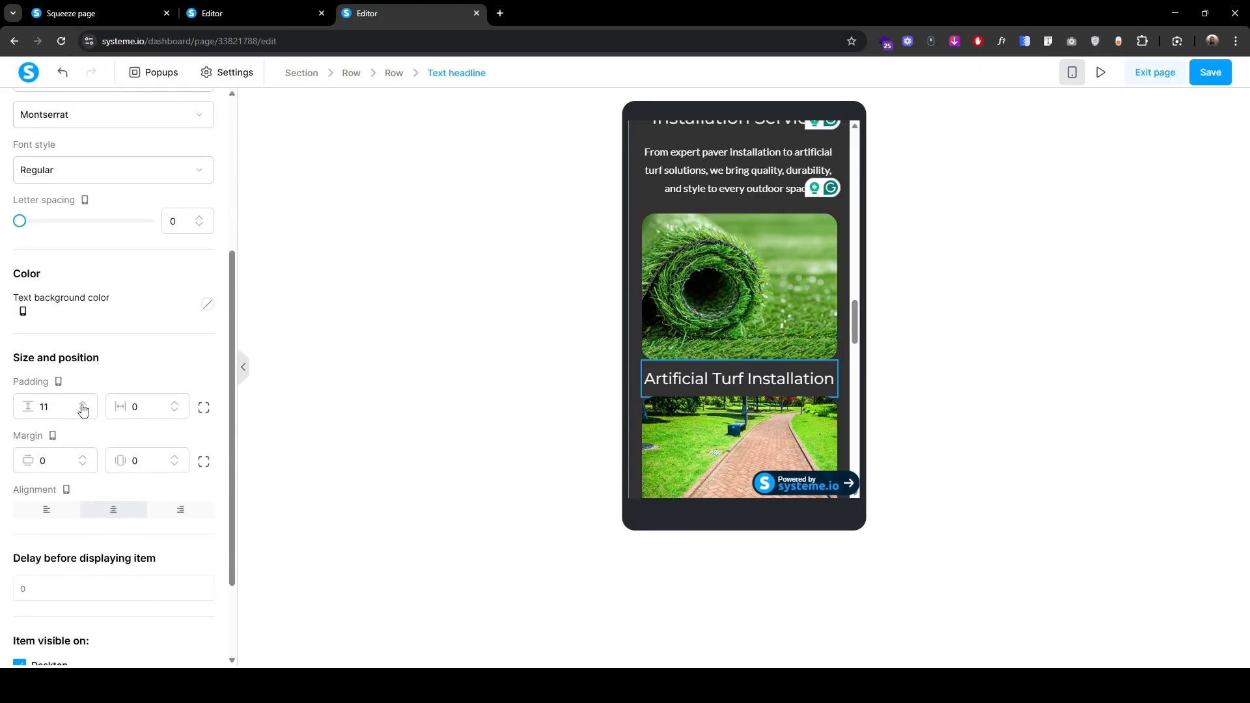
left_click(83, 405)
left_click(82, 404)
left_click(83, 405)
left_click(82, 404)
scroll(83, 409, "down", 1)
left_click(205, 347)
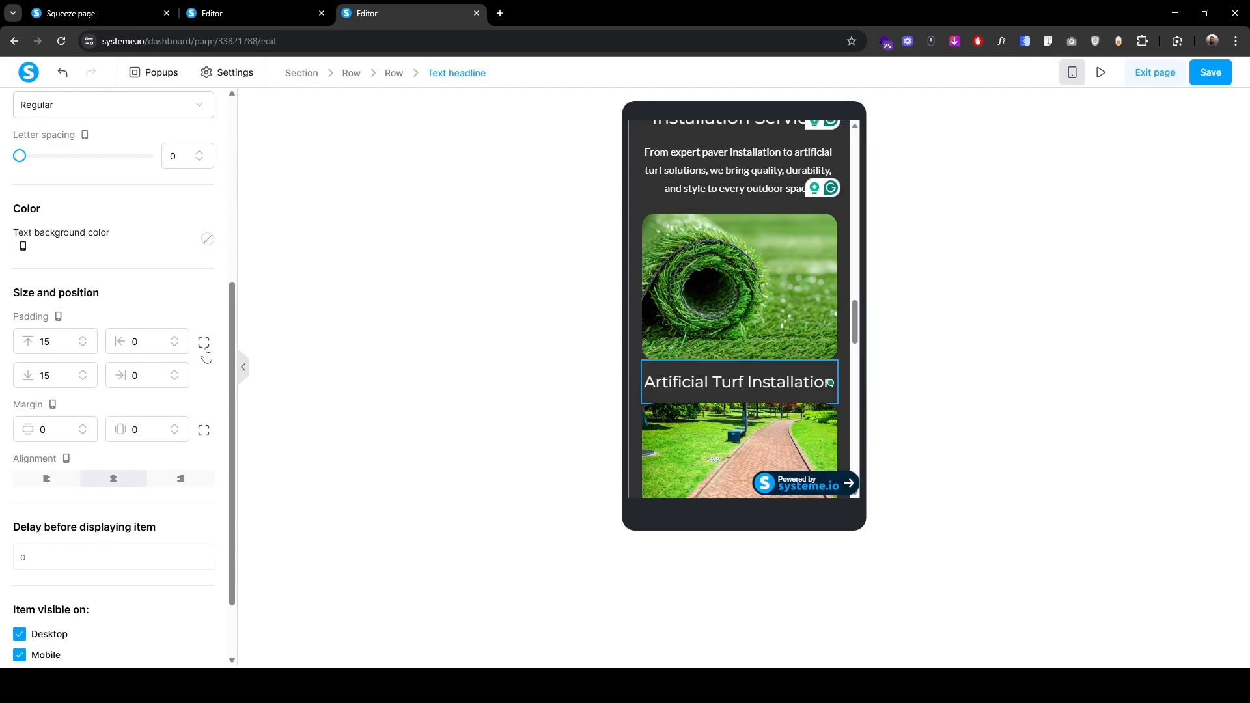
double_click(33, 379)
type("25")
scroll(54, 402, "up", 5)
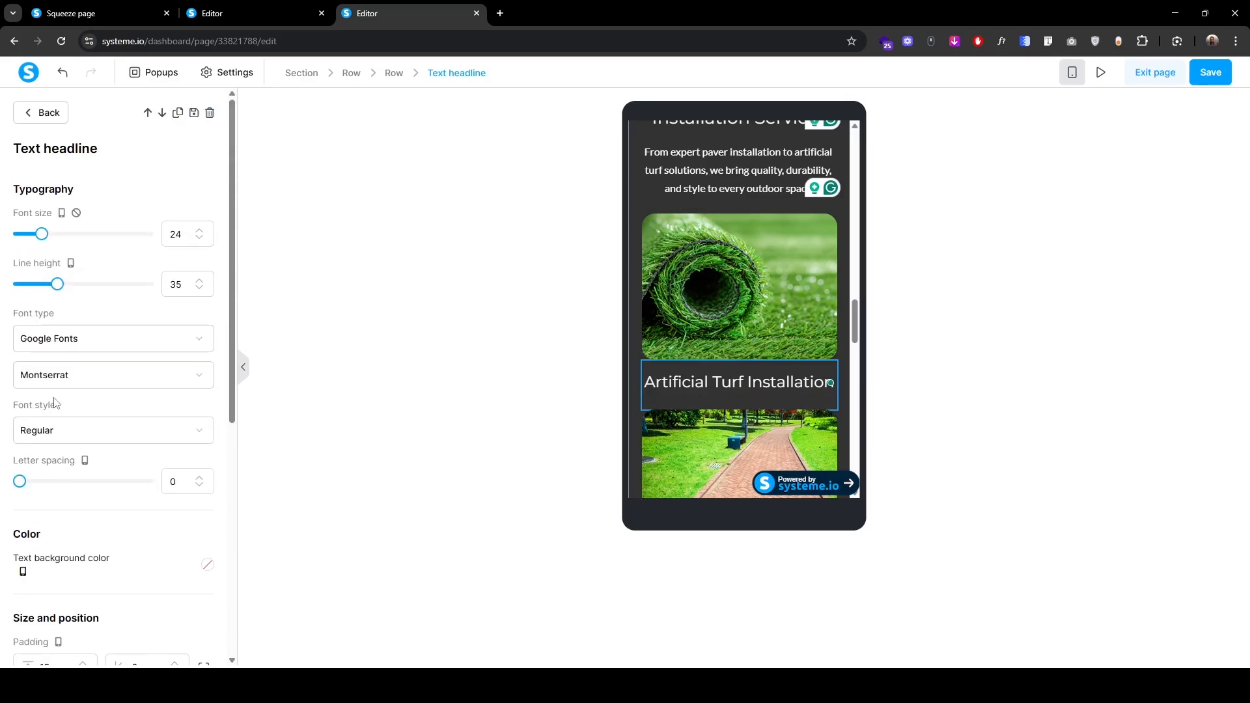
left_click(28, 113)
Step: Give the Driveway Paving headline line height 35, padding 15 and bottom padding 25
scroll(703, 354, "up", 1)
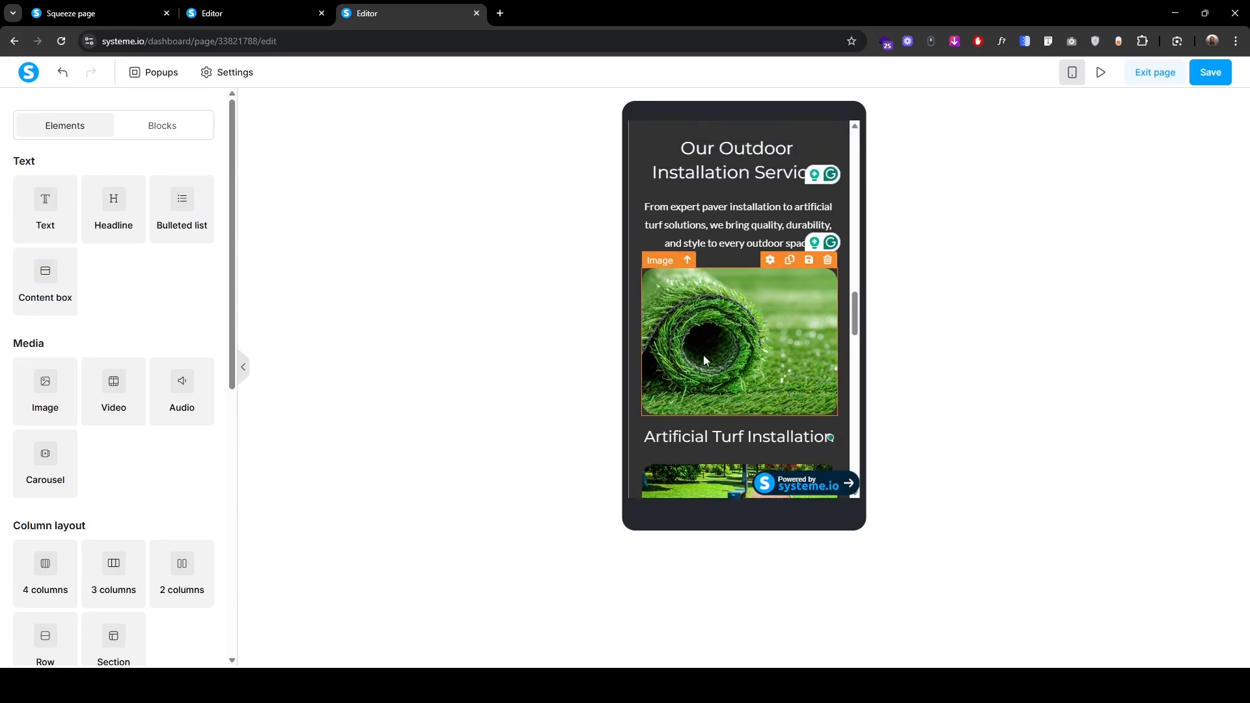
scroll(703, 354, "down", 4)
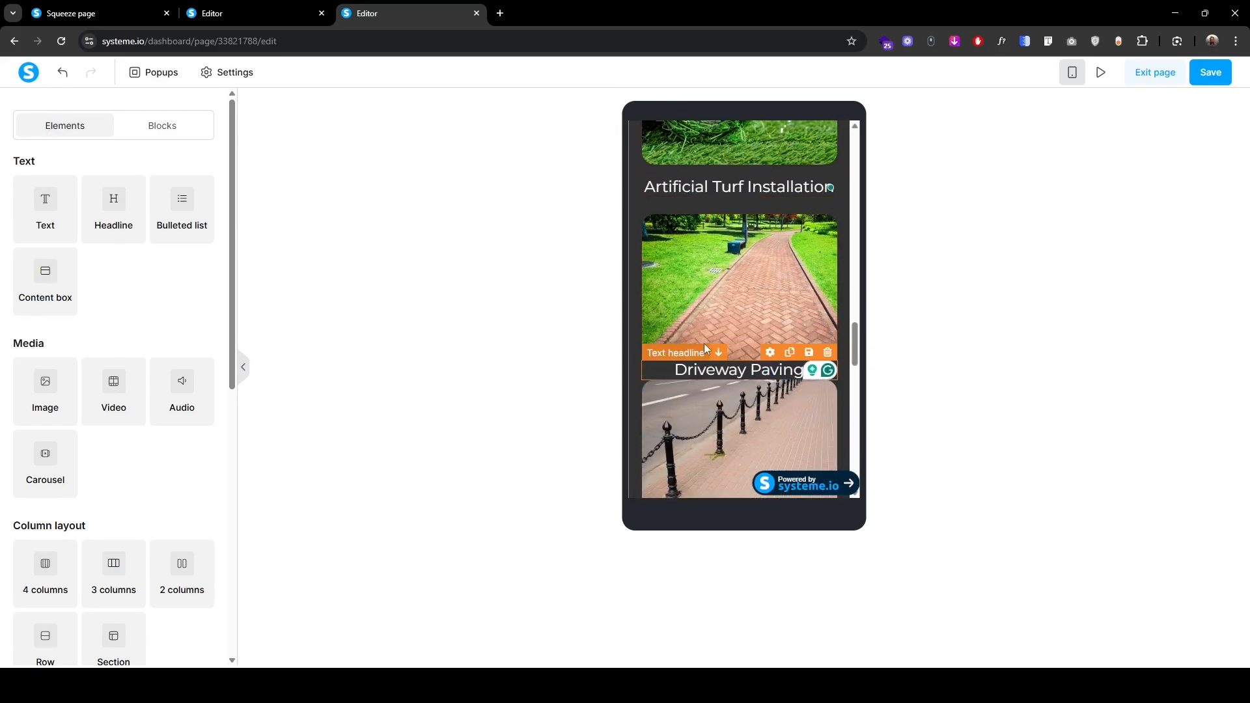
left_click(675, 363)
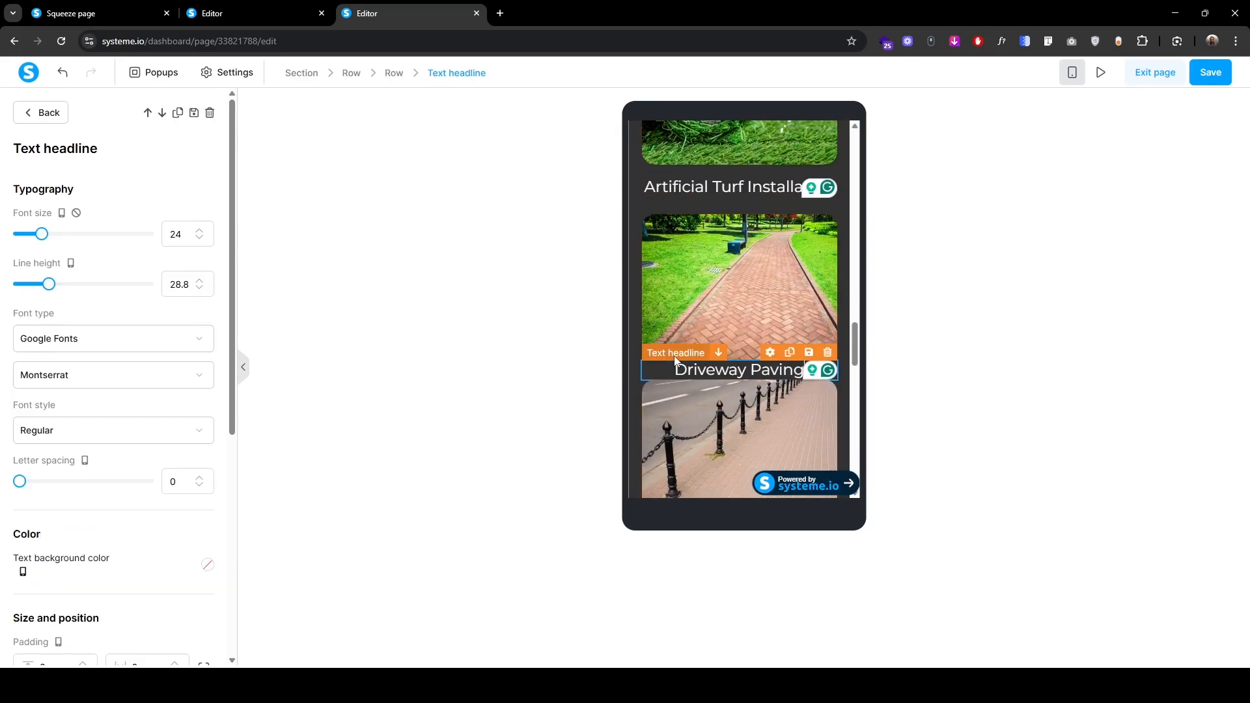
double_click(177, 281)
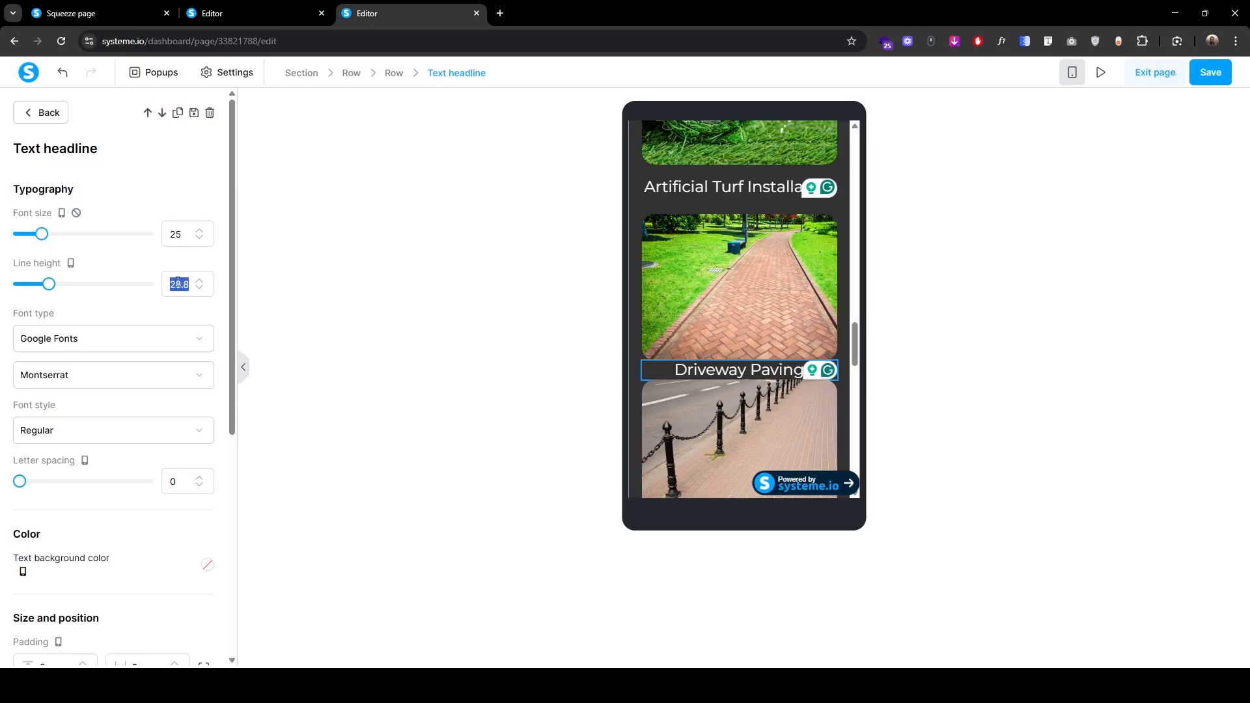
type("35")
scroll(60, 505, "down", 5)
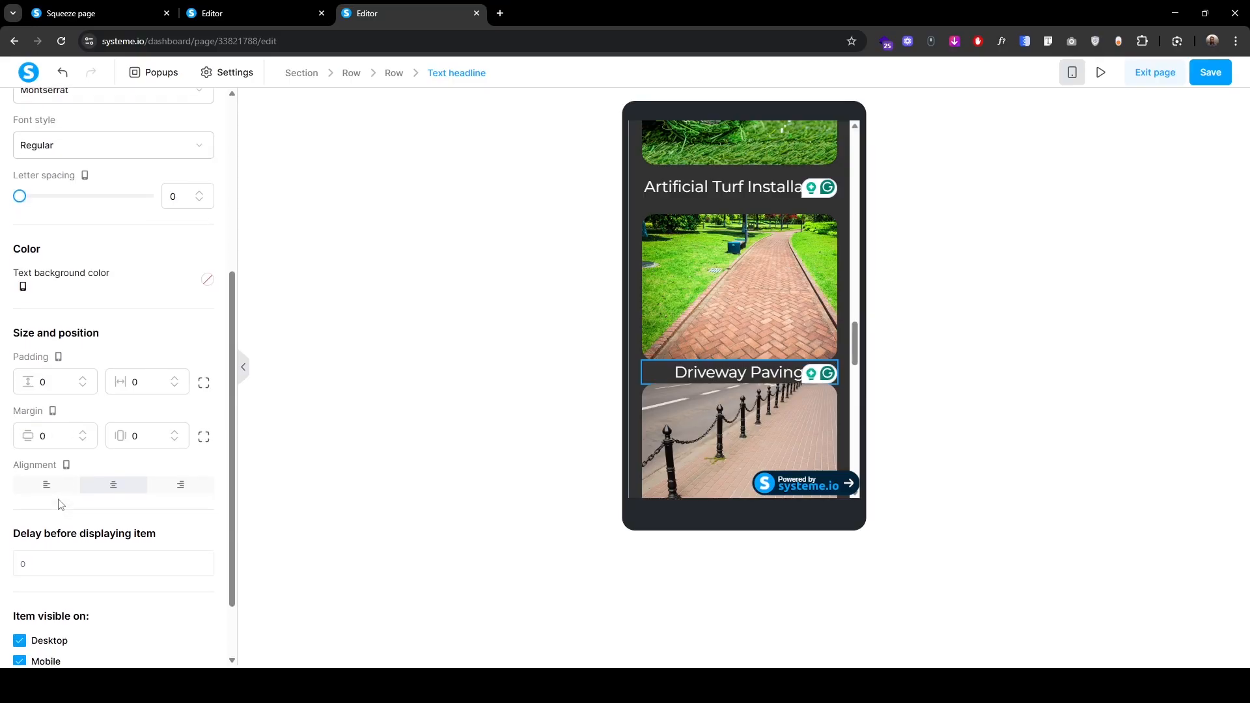
scroll(98, 423, "up", 1)
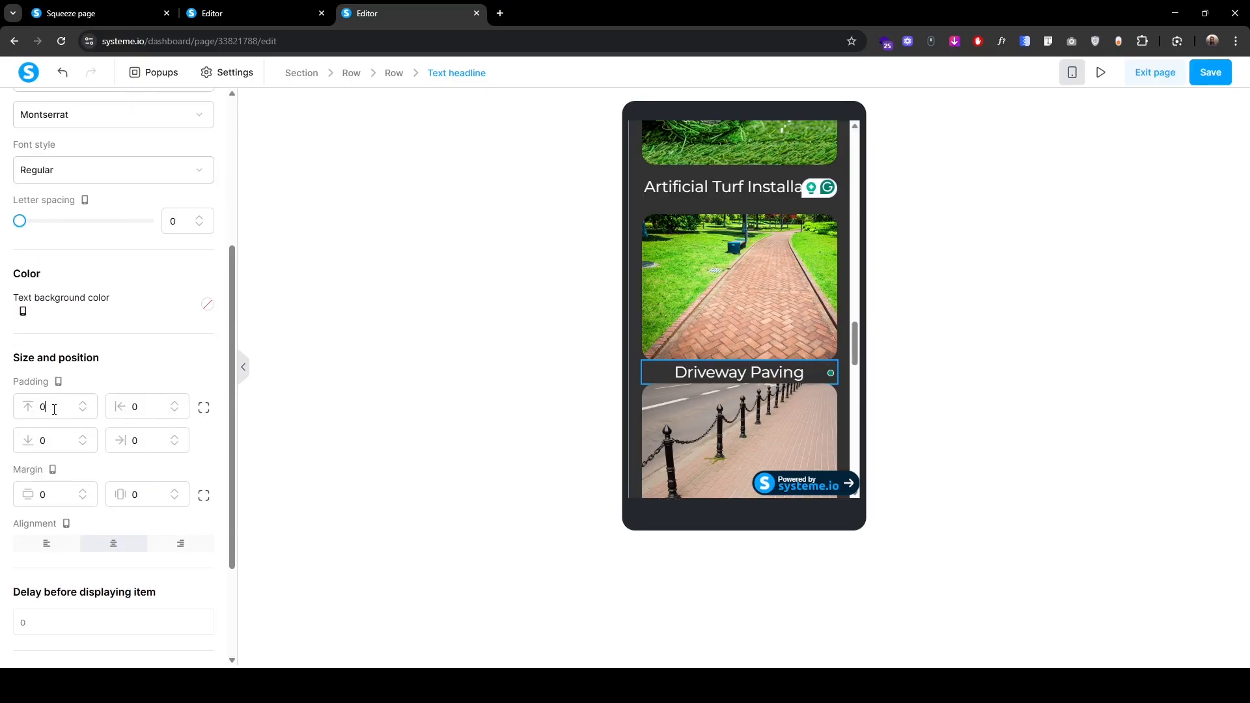
type("15")
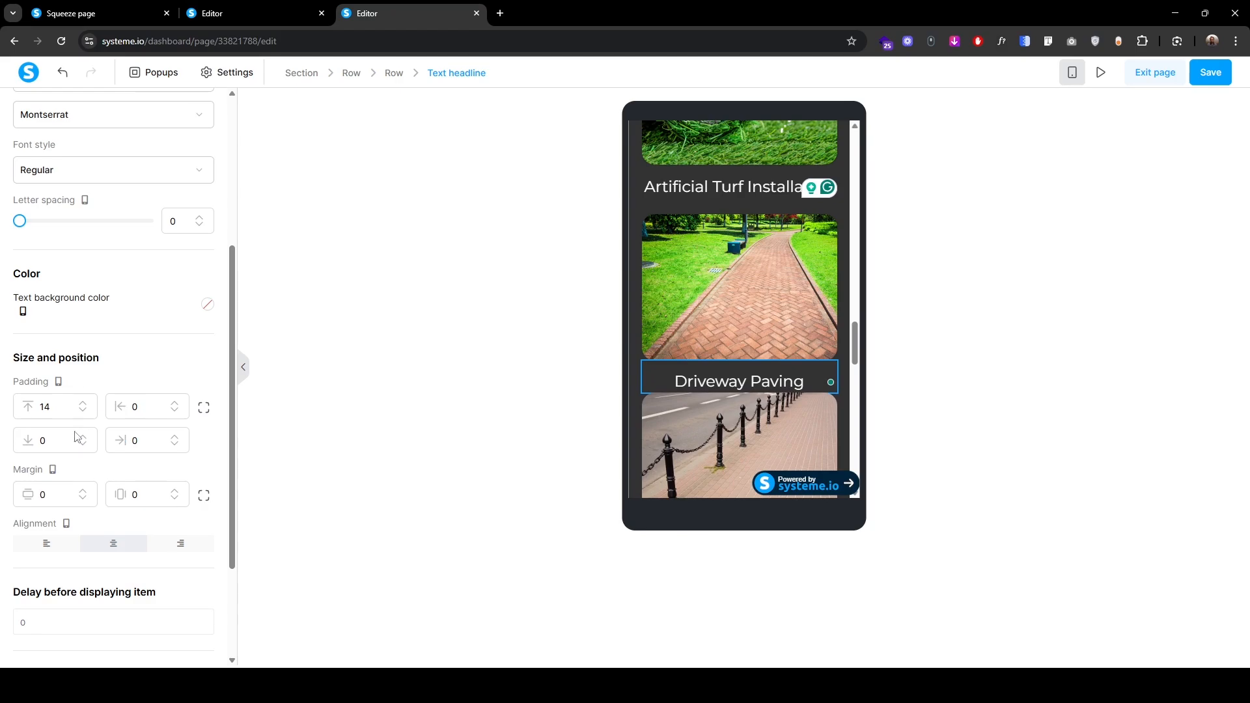
left_click(58, 440)
type("2")
left_click(83, 438)
left_click(83, 439)
left_click(83, 438)
left_click(83, 438)
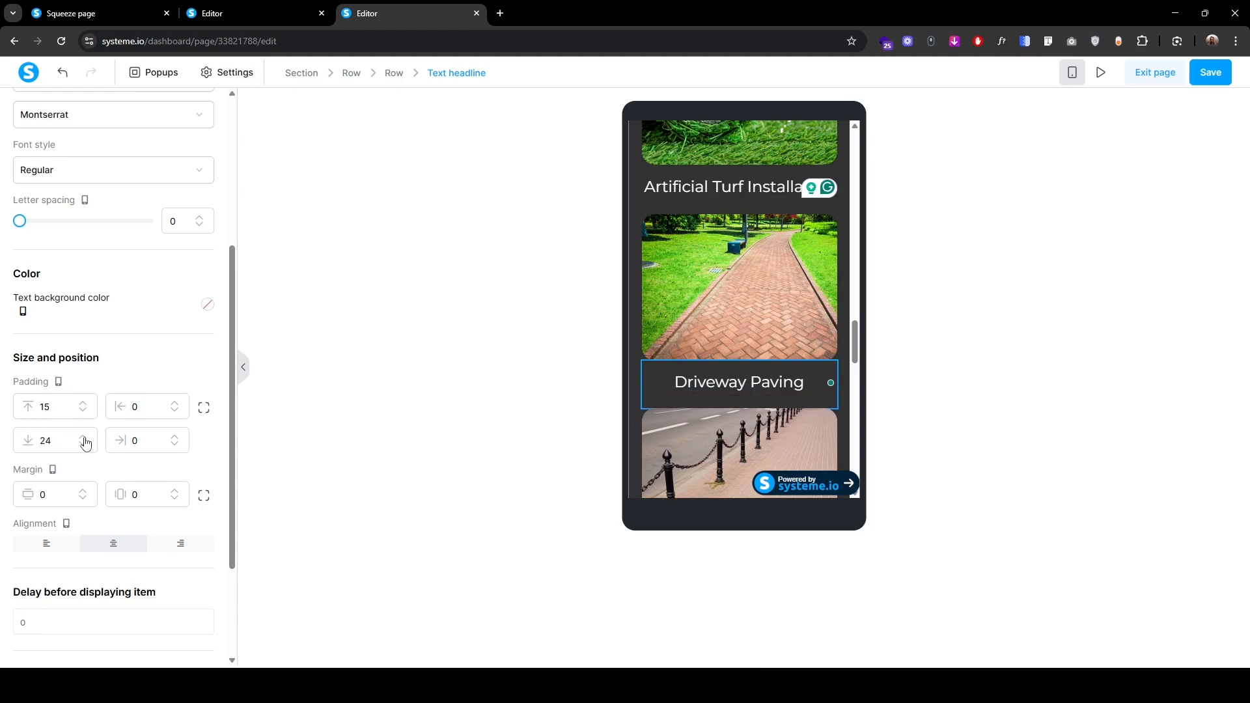
left_click(83, 438)
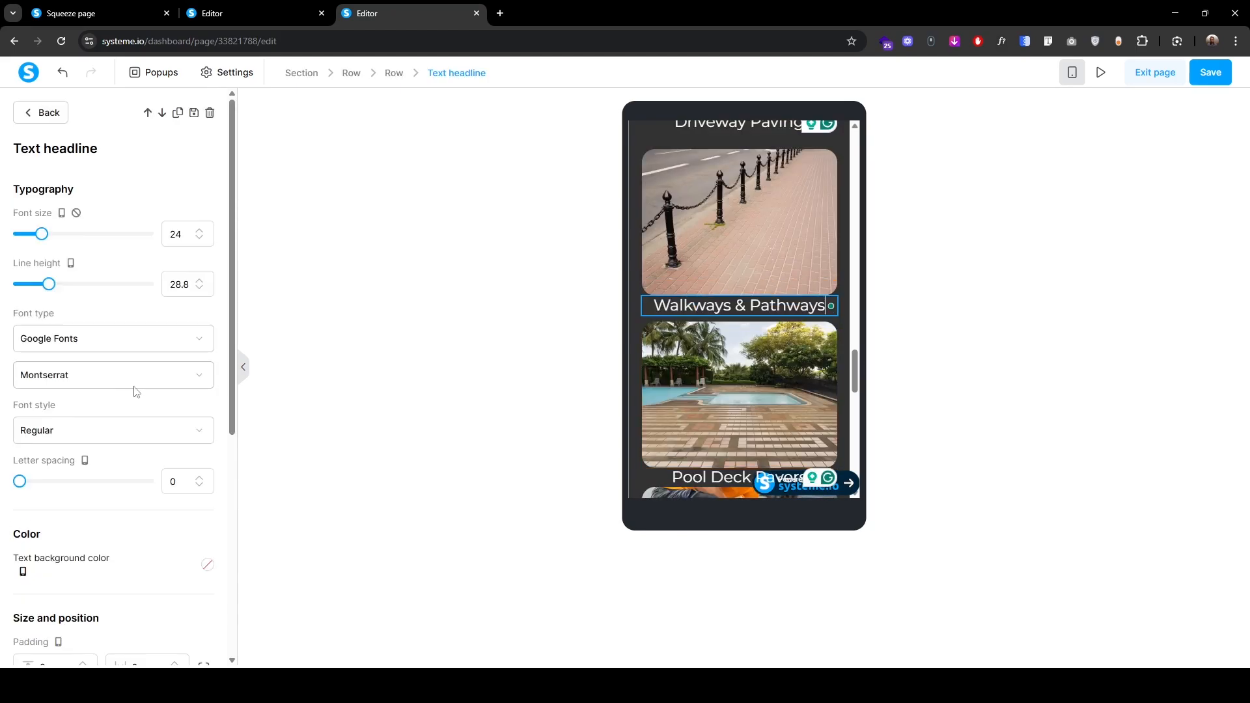
Step: Scroll the live page down to the How does it work section
scroll(86, 407, "down", 5)
scroll(1, 116, "up", 5)
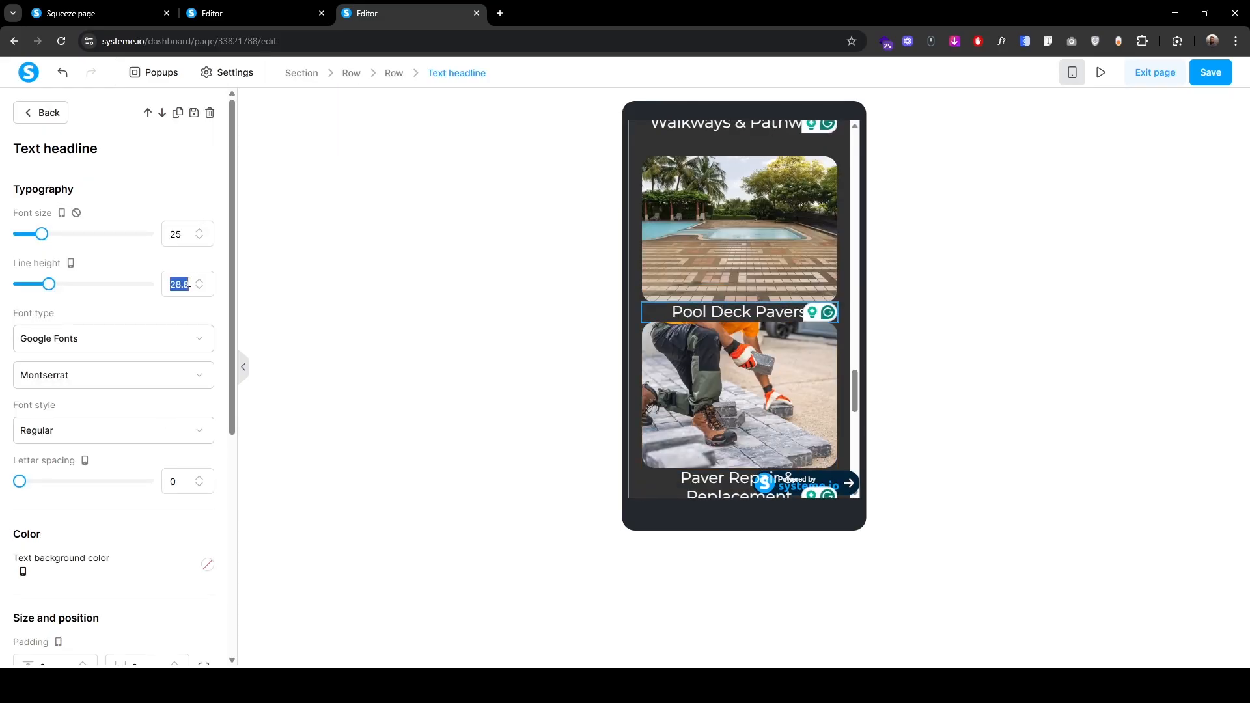
scroll(84, 475, "down", 5)
scroll(83, 391, "up", 5)
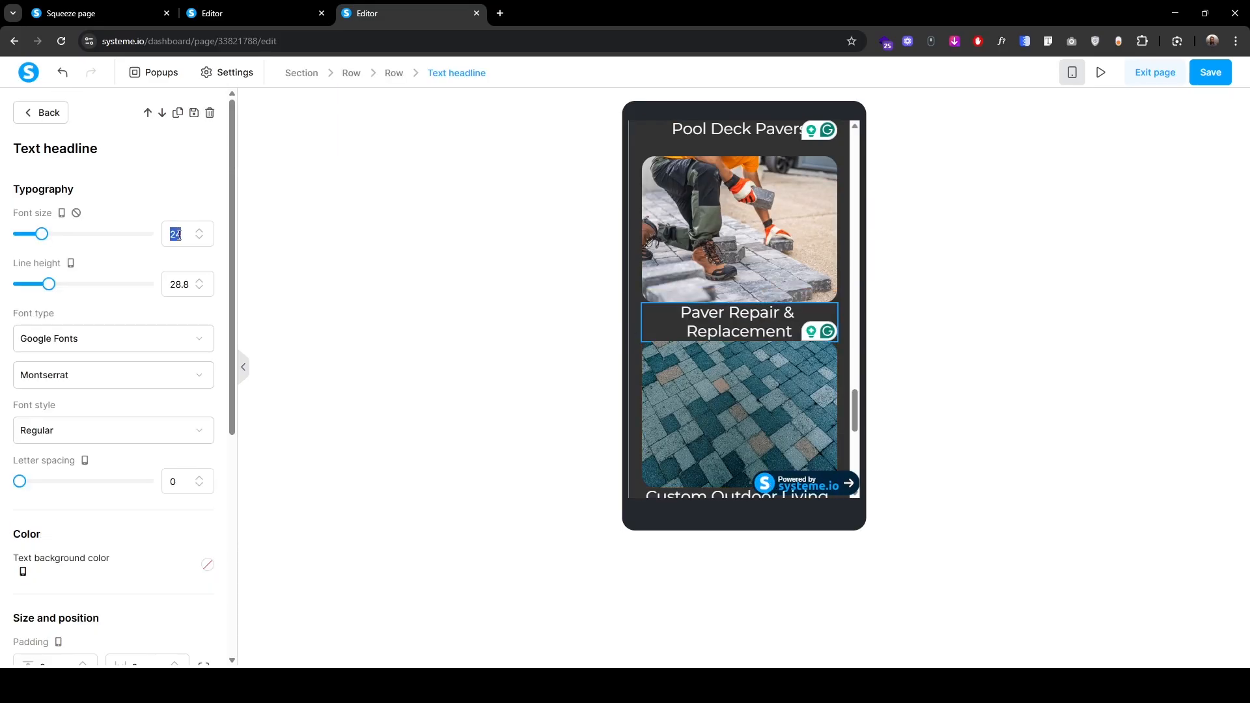
scroll(97, 391, "down", 5)
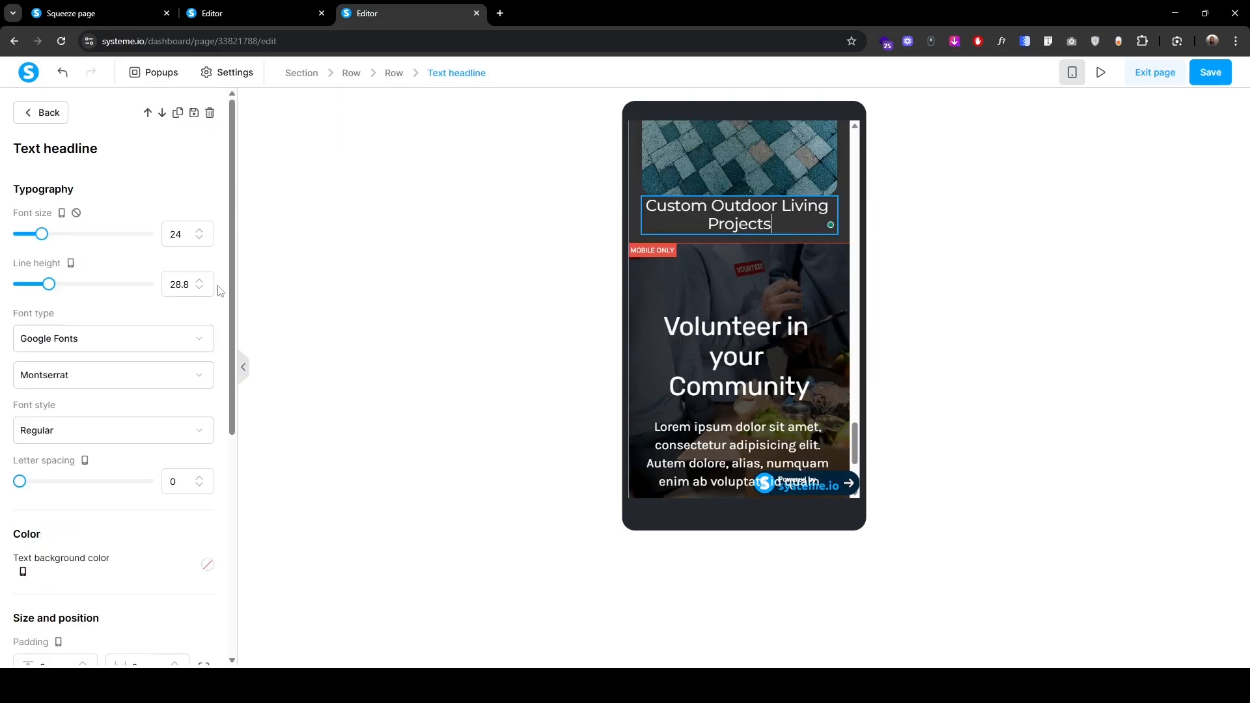
scroll(53, 408, "down", 5)
scroll(86, 528, "up", 5)
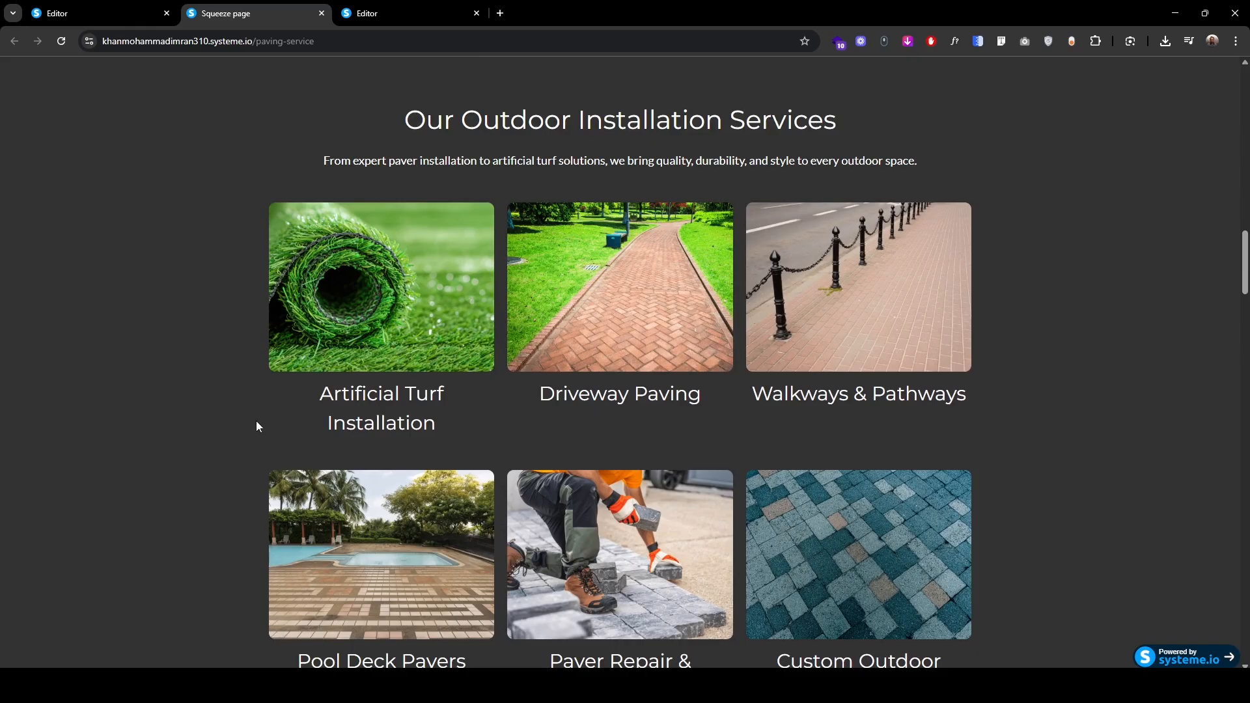
scroll(256, 430, "down", 6)
scroll(258, 443, "down", 4)
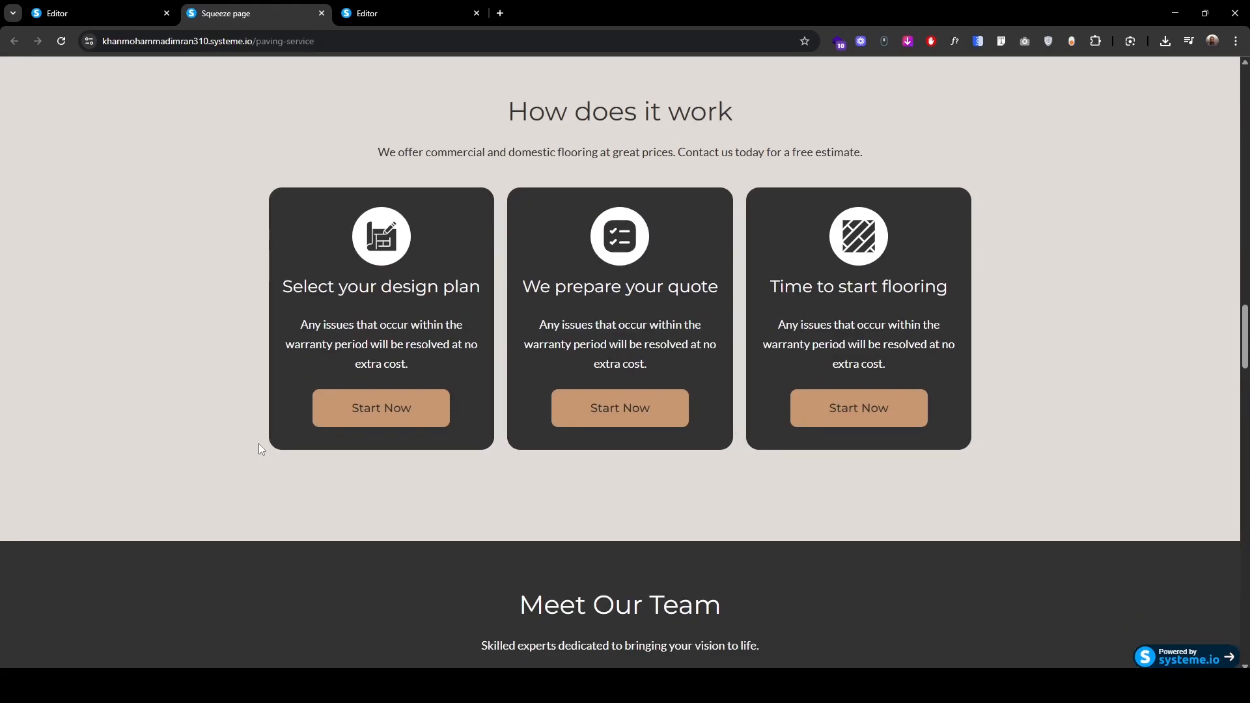
Step: Duplicate the Building Beautiful Spaces section and move the copy below the services cards
scroll(421, 360, "up", 15)
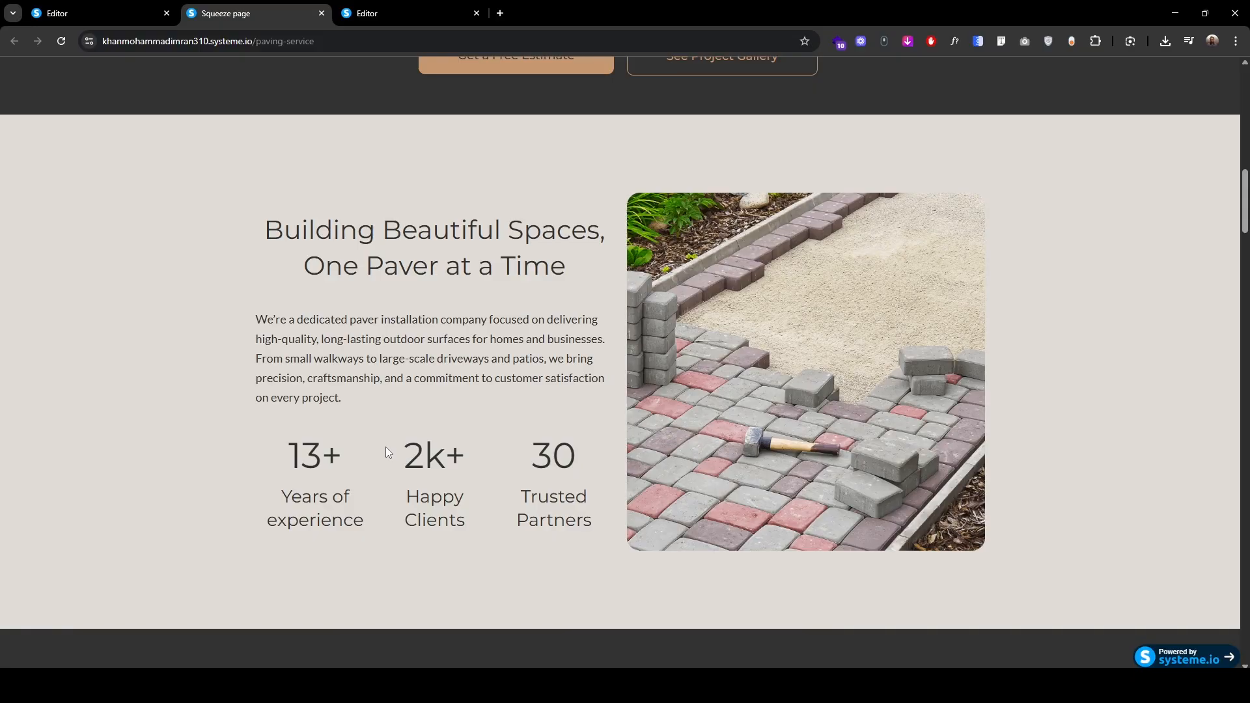
left_click(378, 13)
scroll(310, 464, "up", 8)
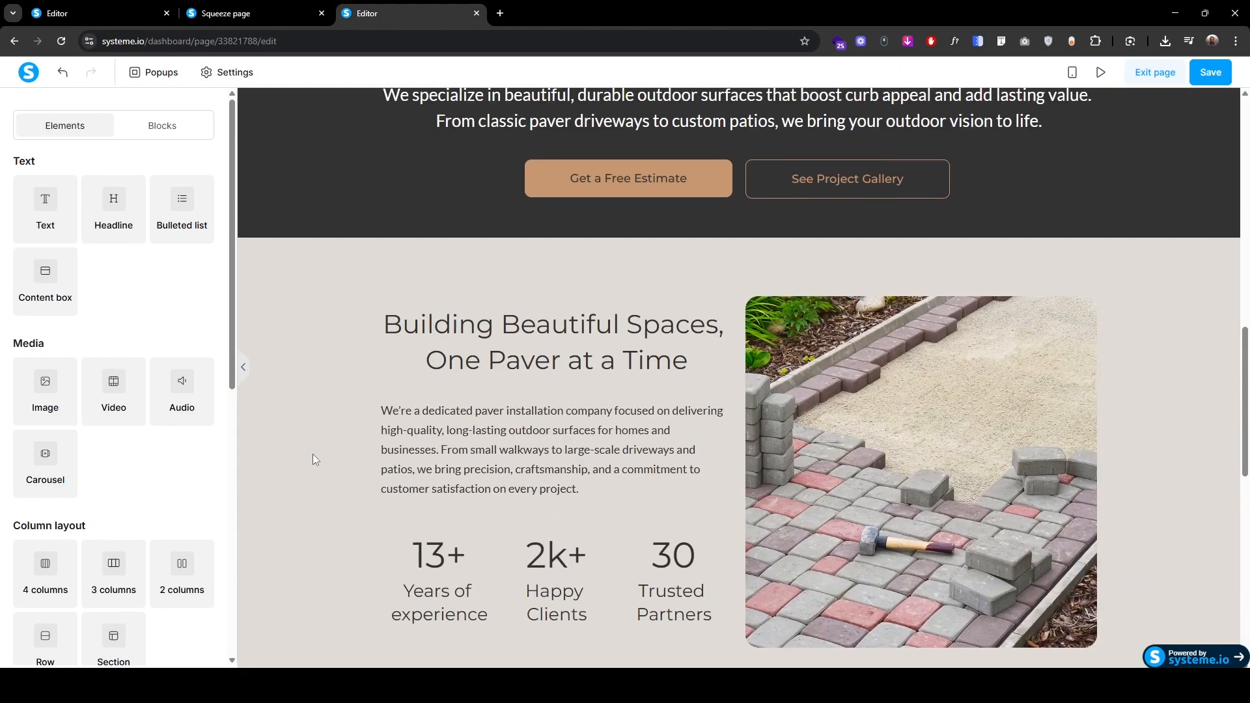
left_click(252, 236)
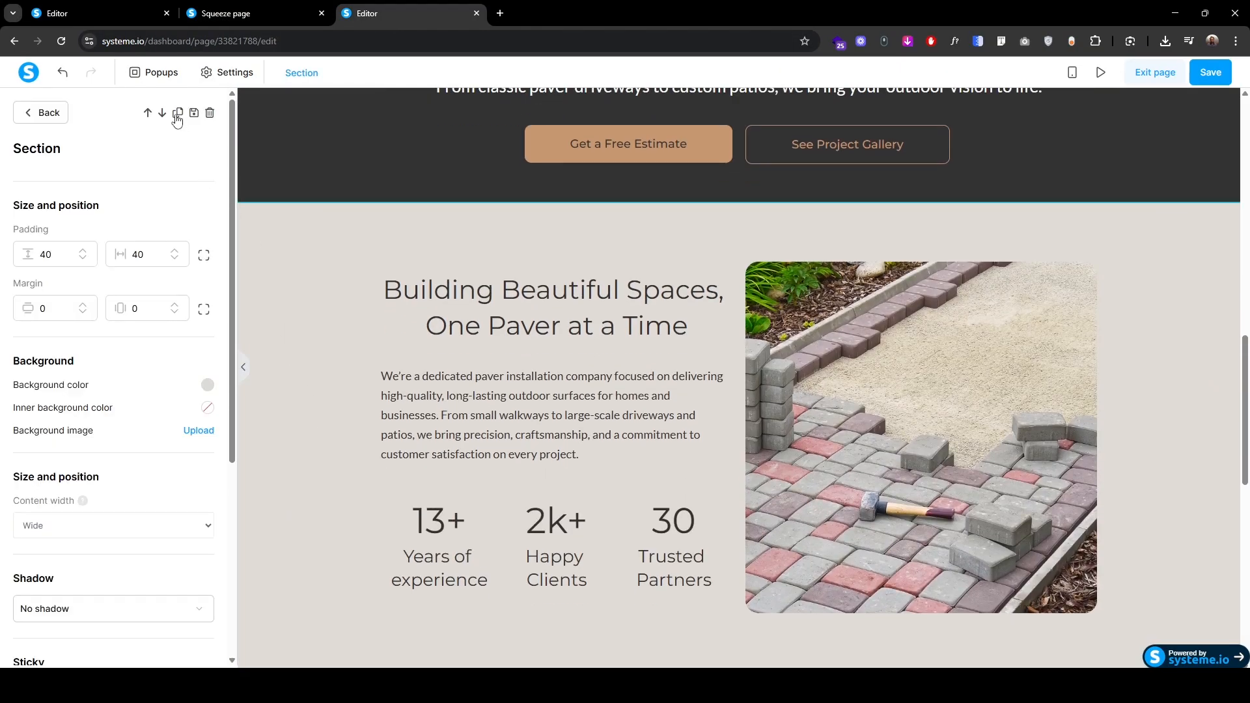
left_click(178, 114)
scroll(318, 472, "down", 5)
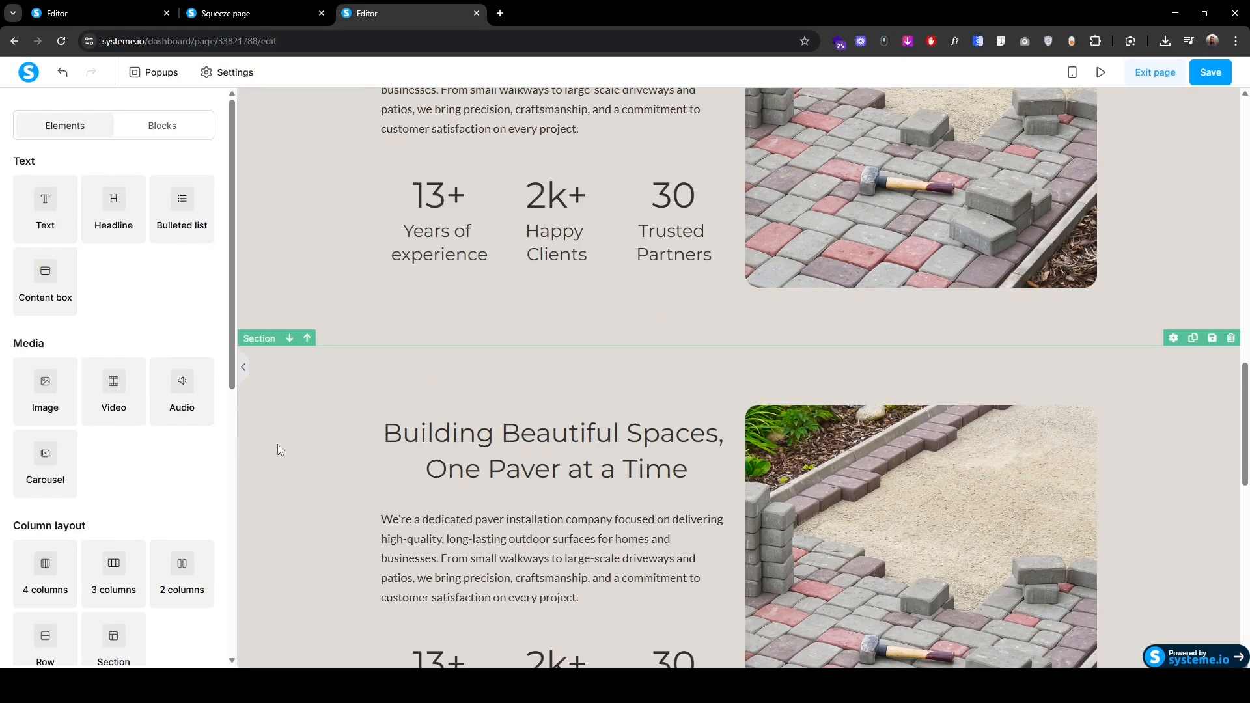
left_click(261, 338)
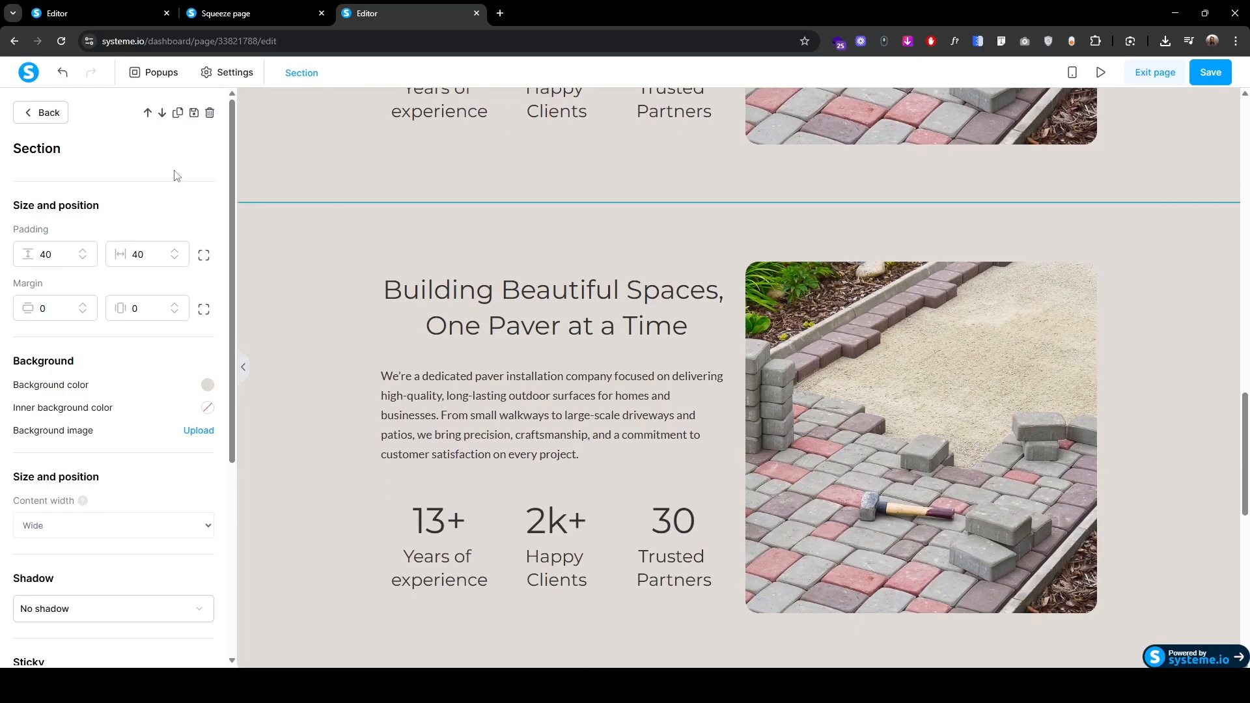
left_click(162, 114)
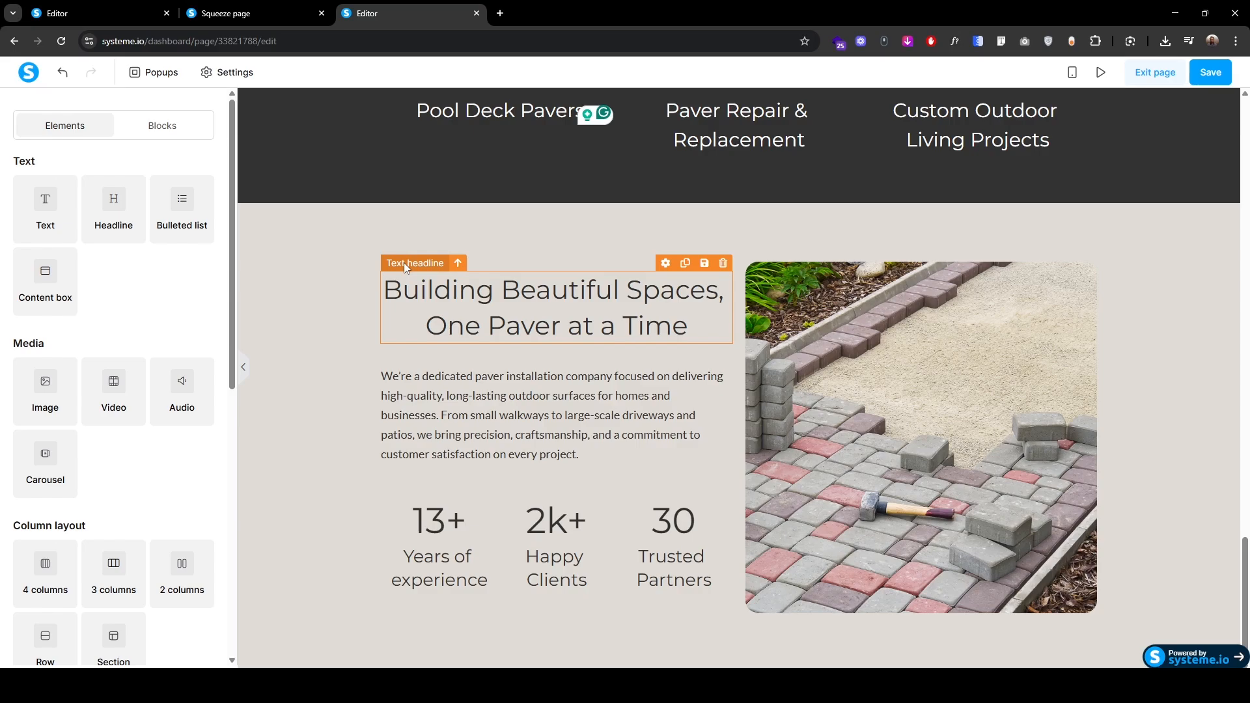
Step: Move headline and paragraph into full-width rows and paste 'How does it work' plus the estimate sentence
left_click_drag(403, 263, 736, 232)
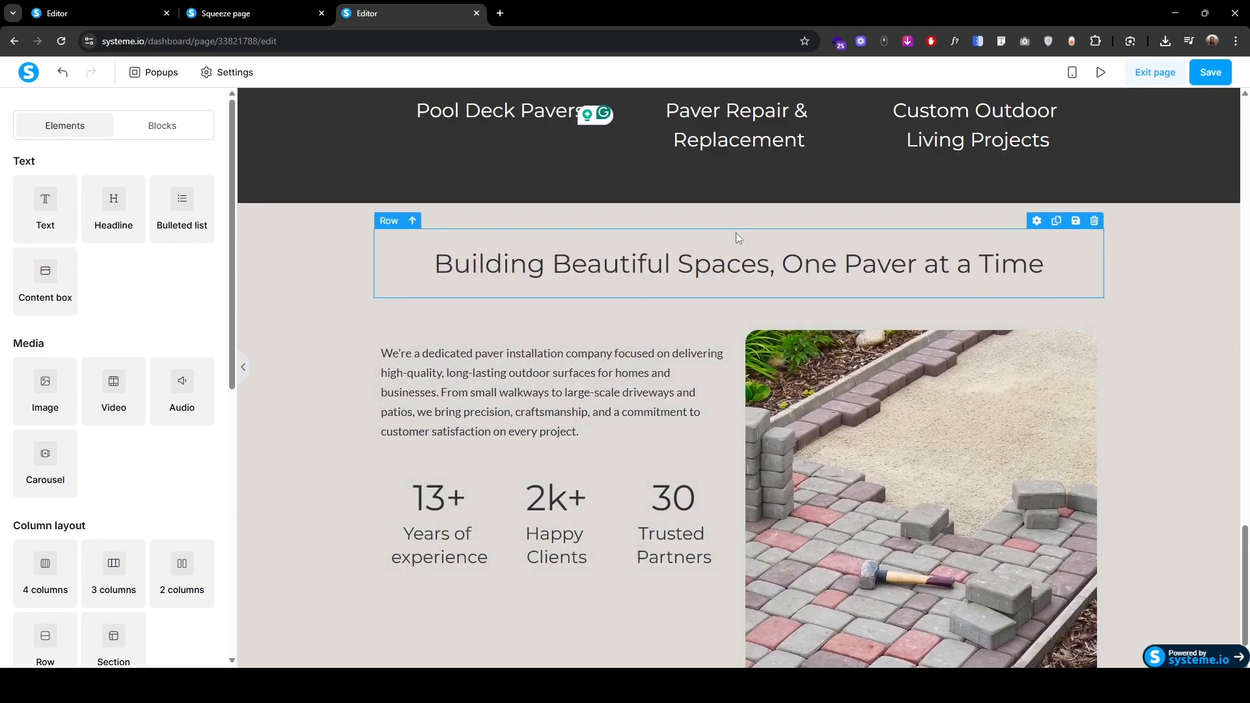
left_click_drag(399, 328, 721, 274)
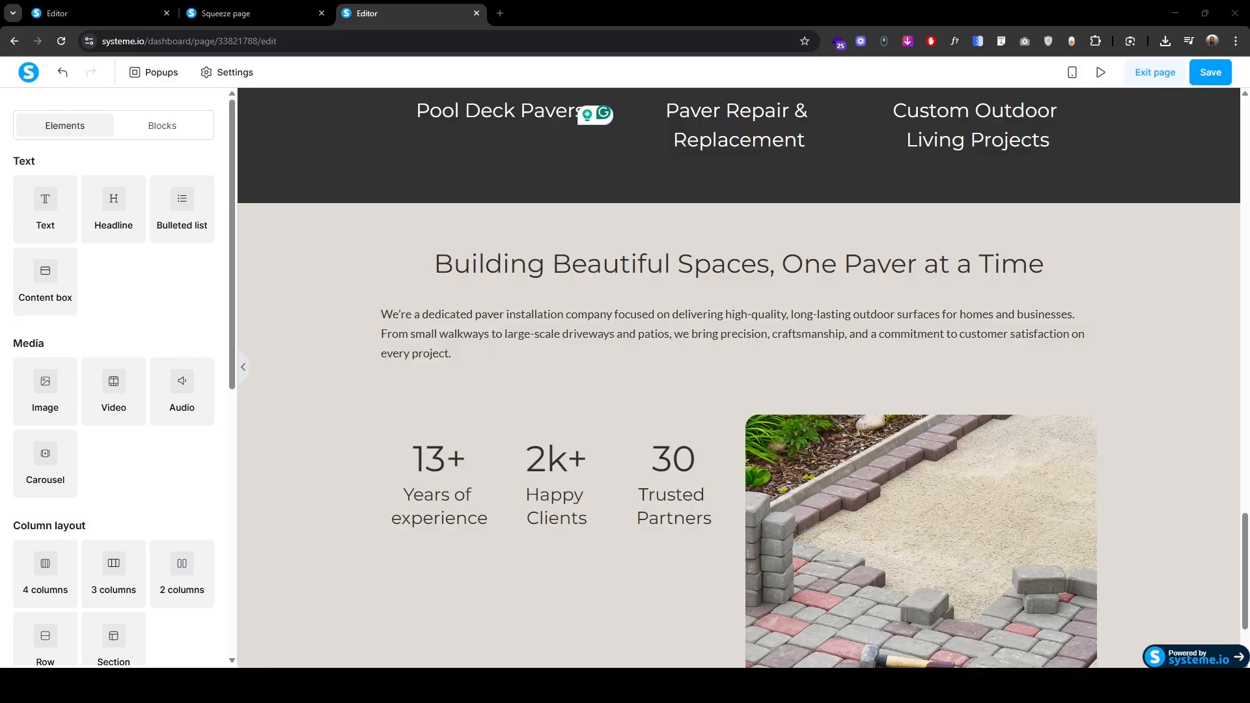
left_click(435, 264)
key("ctrl+v")
key("shift+End")
key("shift+Down")
key("BackSpace")
left_click(392, 324)
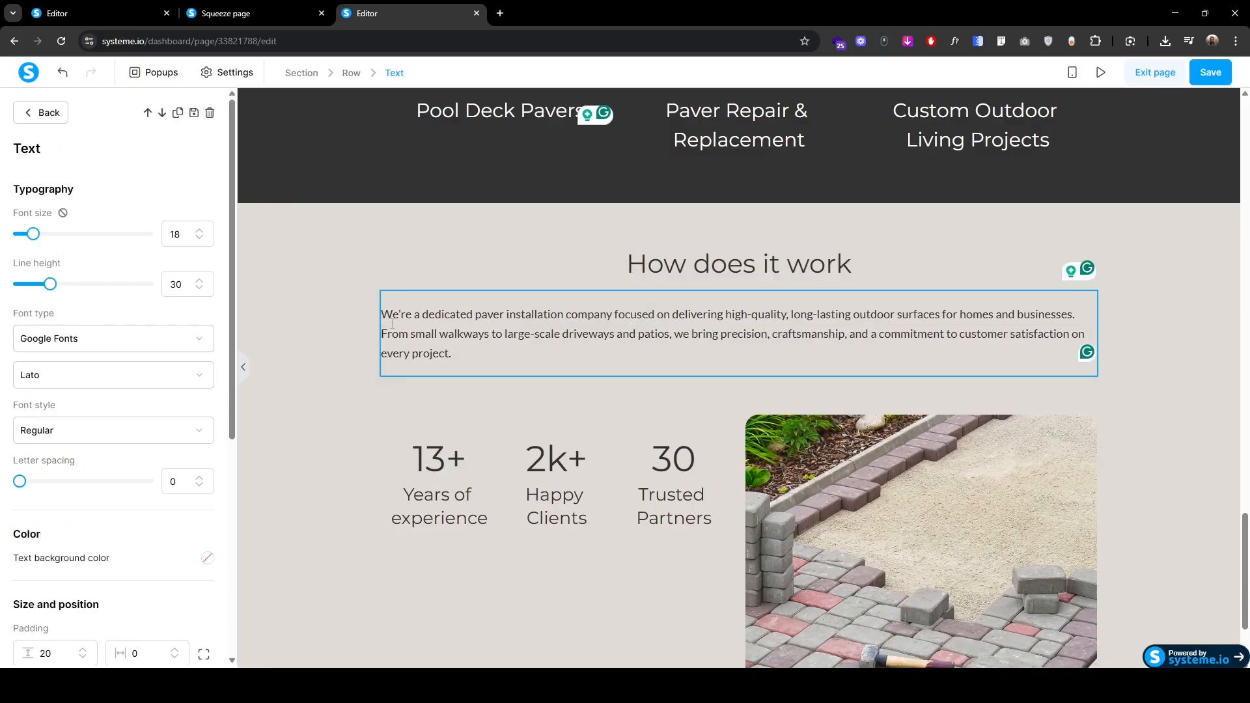
type("We offer commercial and domestic flooring at great prices. Contact us today for a free estimate.")
key("ctrl+shift+End")
key("BackSpace")
Step: Centre the estimate sentence and set its top and bottom padding separately
scroll(93, 571, "down", 1)
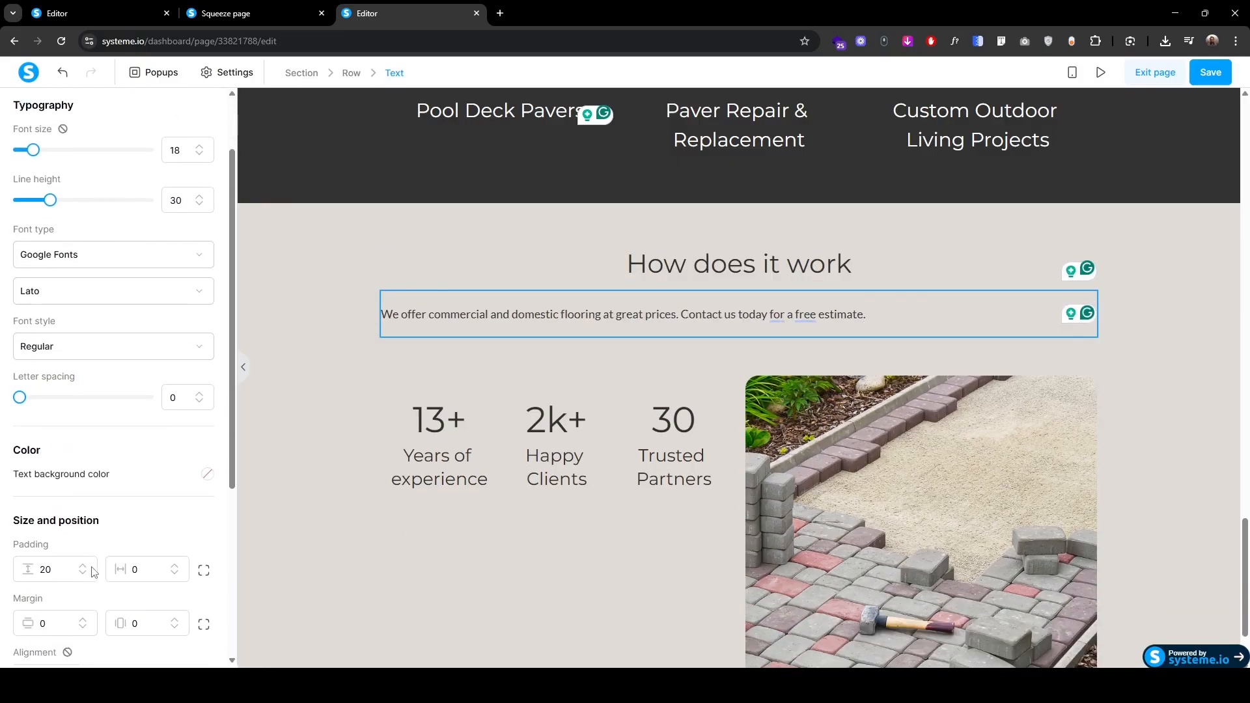
scroll(93, 571, "down", 3)
left_click(112, 498)
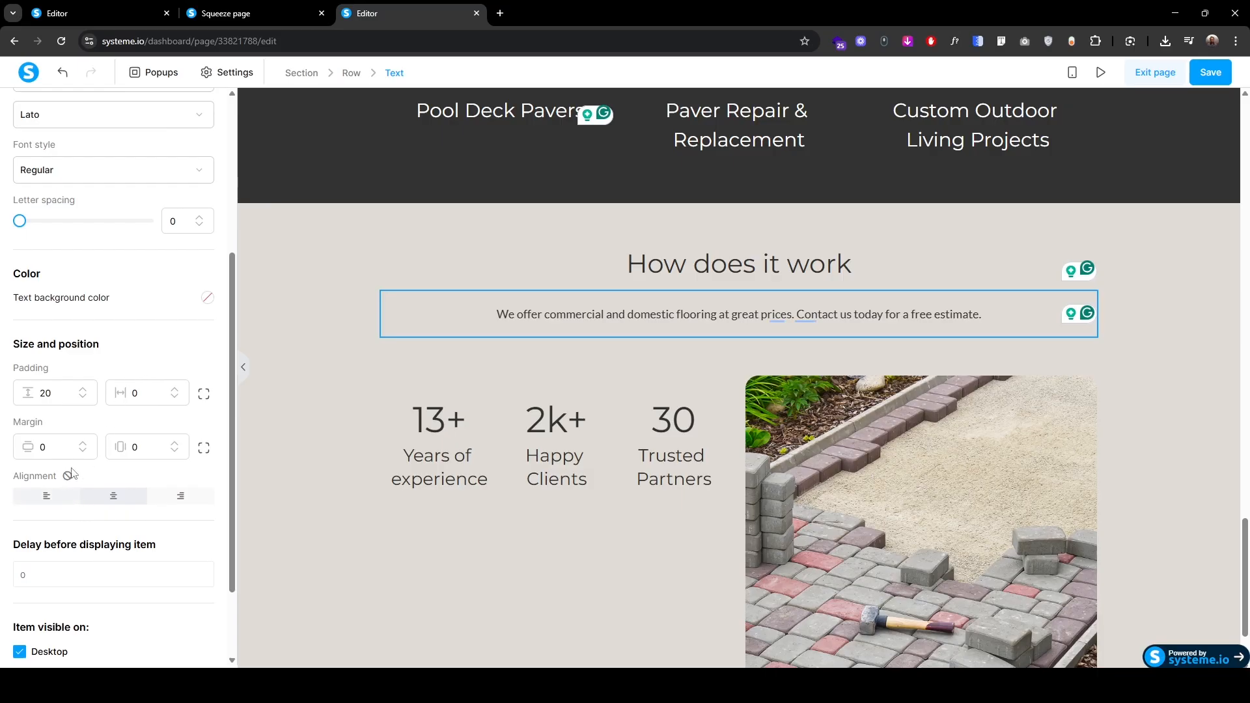
left_click(204, 394)
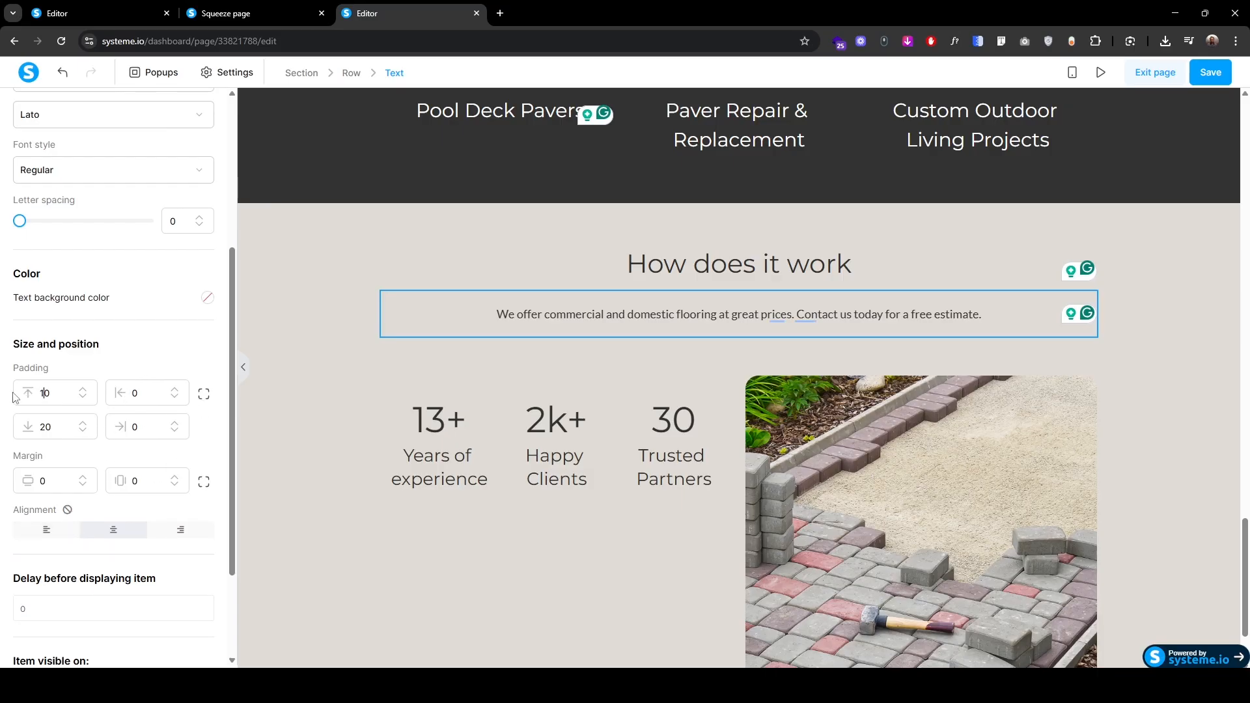
Step: Delete the stats-and-image row and check the live page's matching section
left_click(692, 406)
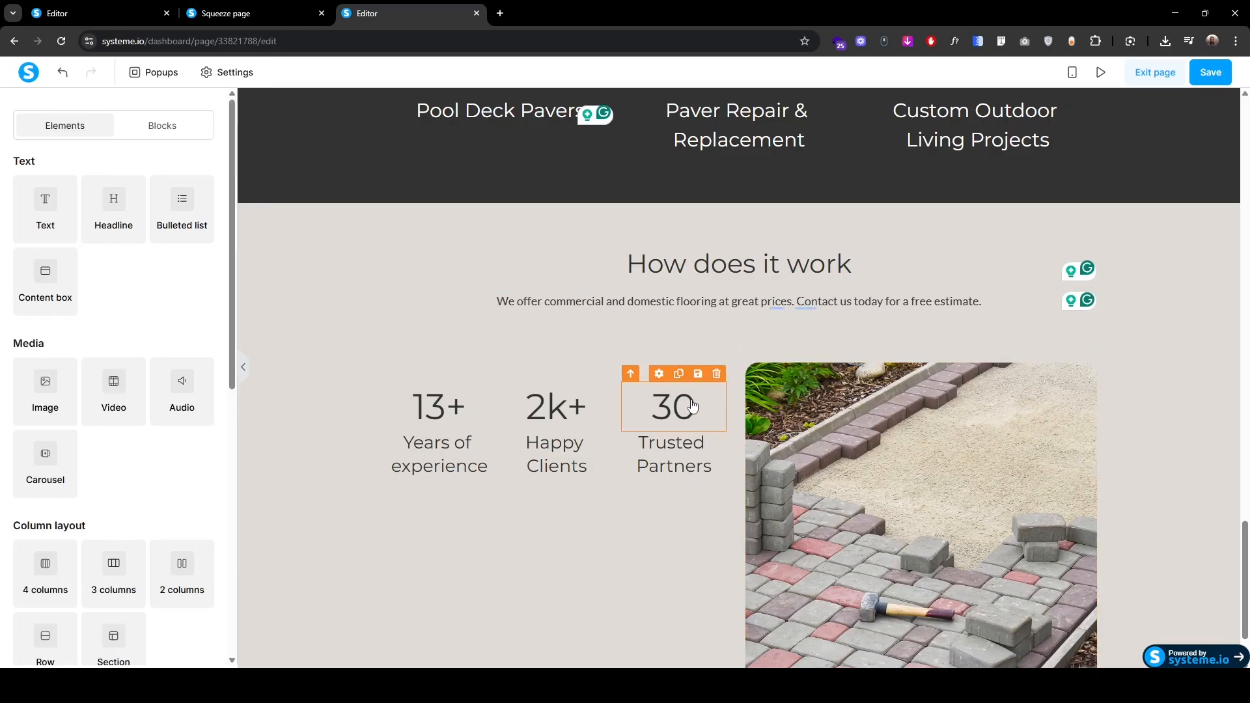
left_click(734, 398)
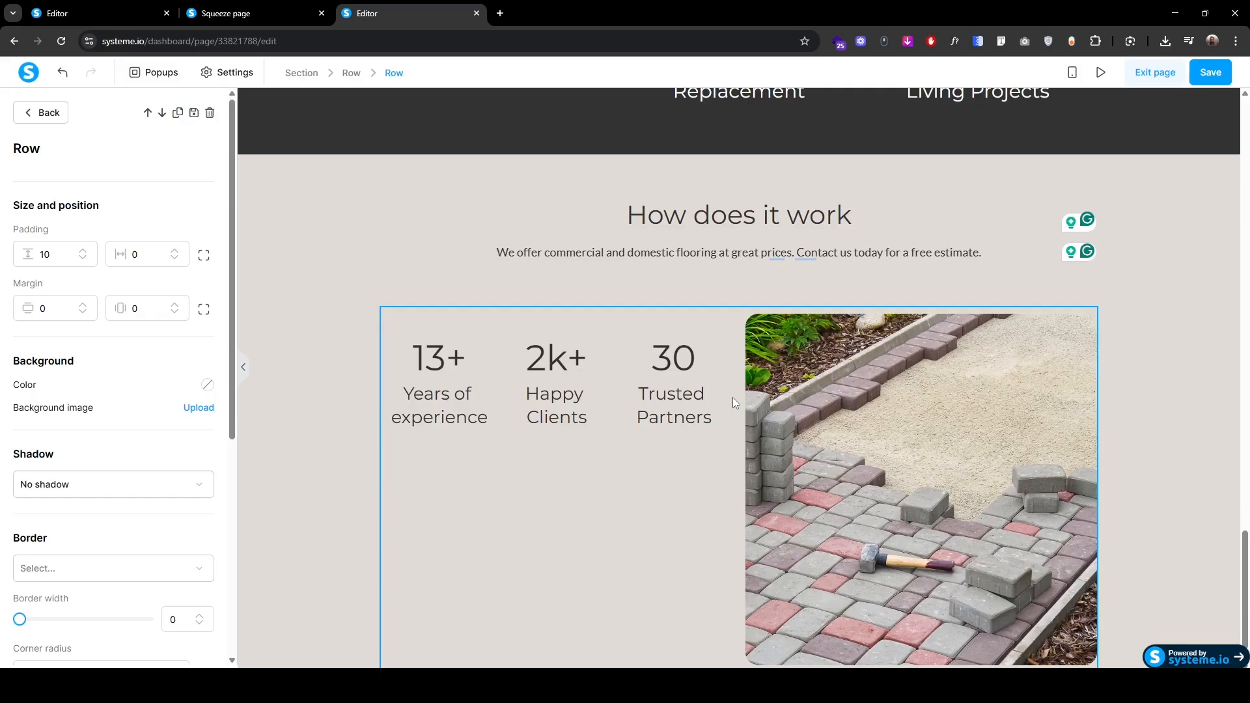
left_click(209, 115)
left_click(682, 119)
left_click(254, 13)
scroll(426, 474, "down", 15)
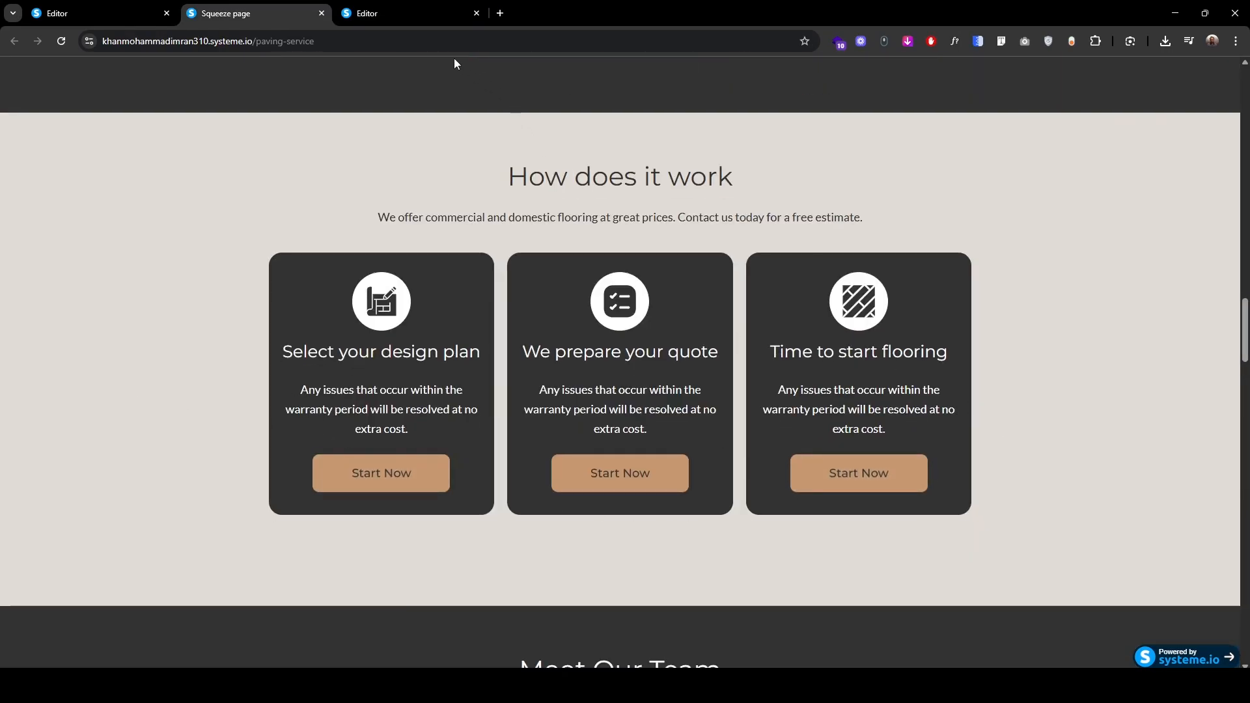
Step: Add a three-column row below How does it work, undoing a trial 323232 background
left_click(424, 21)
left_click_drag(113, 565, 677, 600)
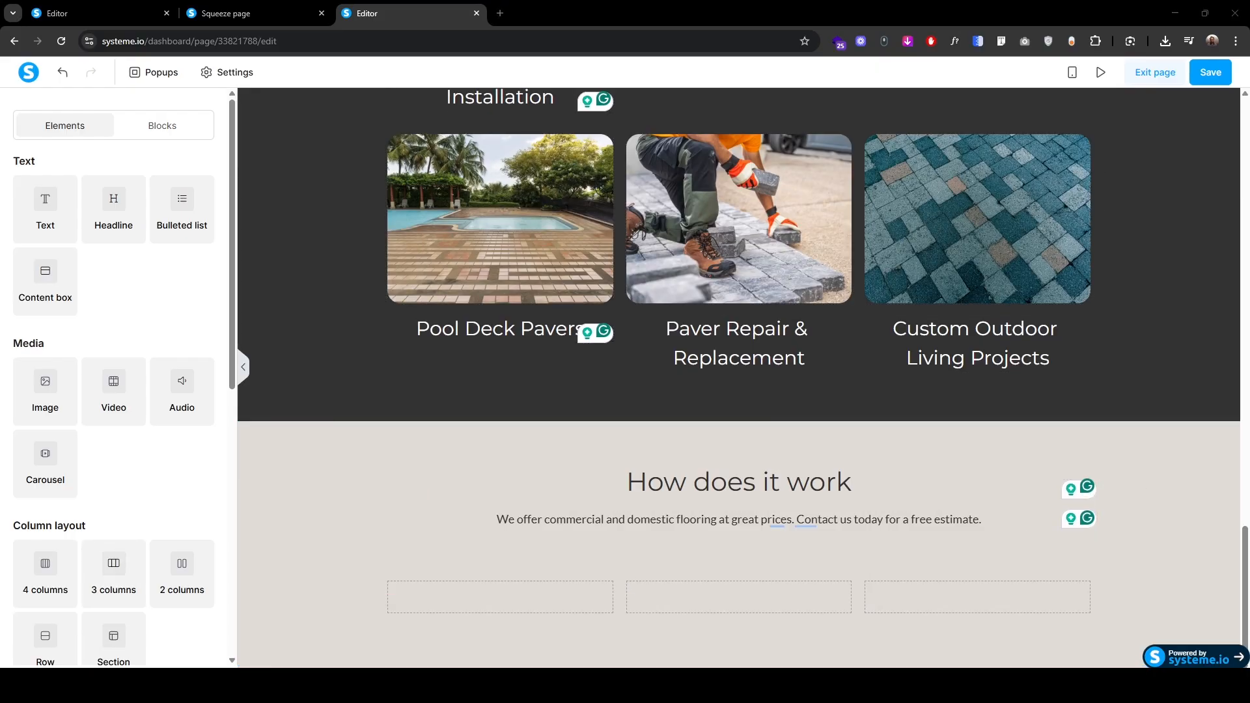
left_click(449, 602)
left_click(207, 384)
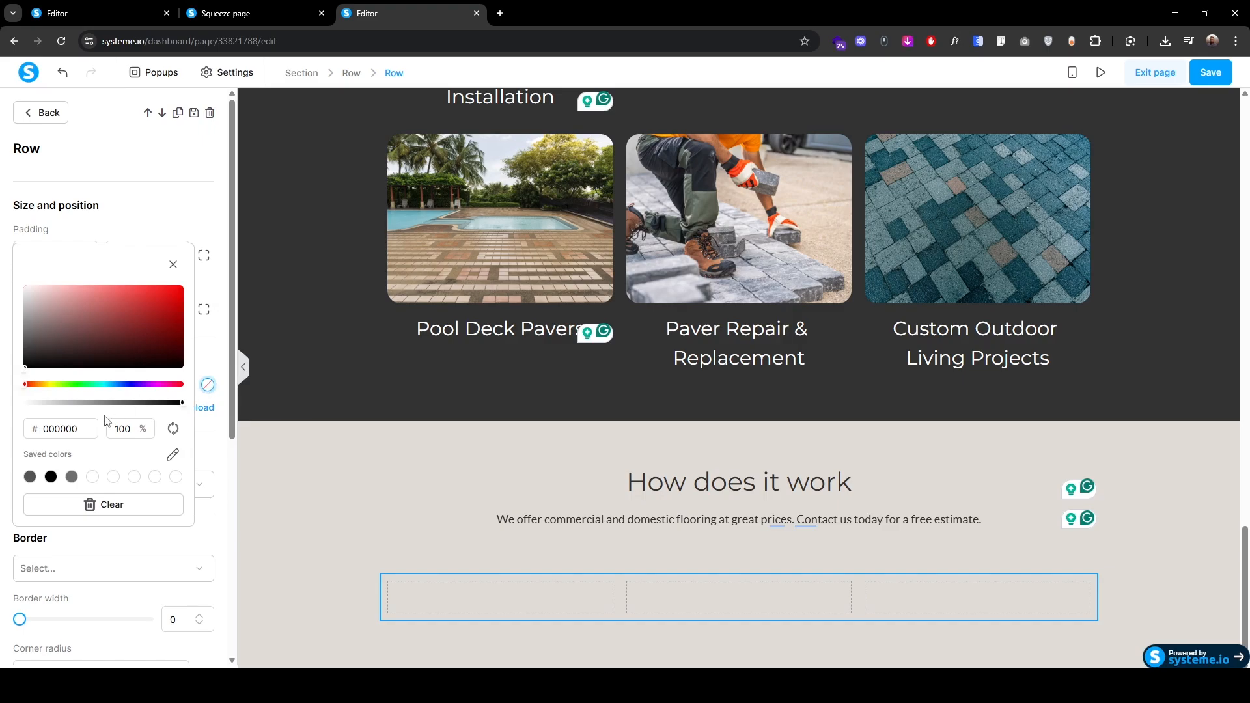
key("ctrl+a")
type("323232")
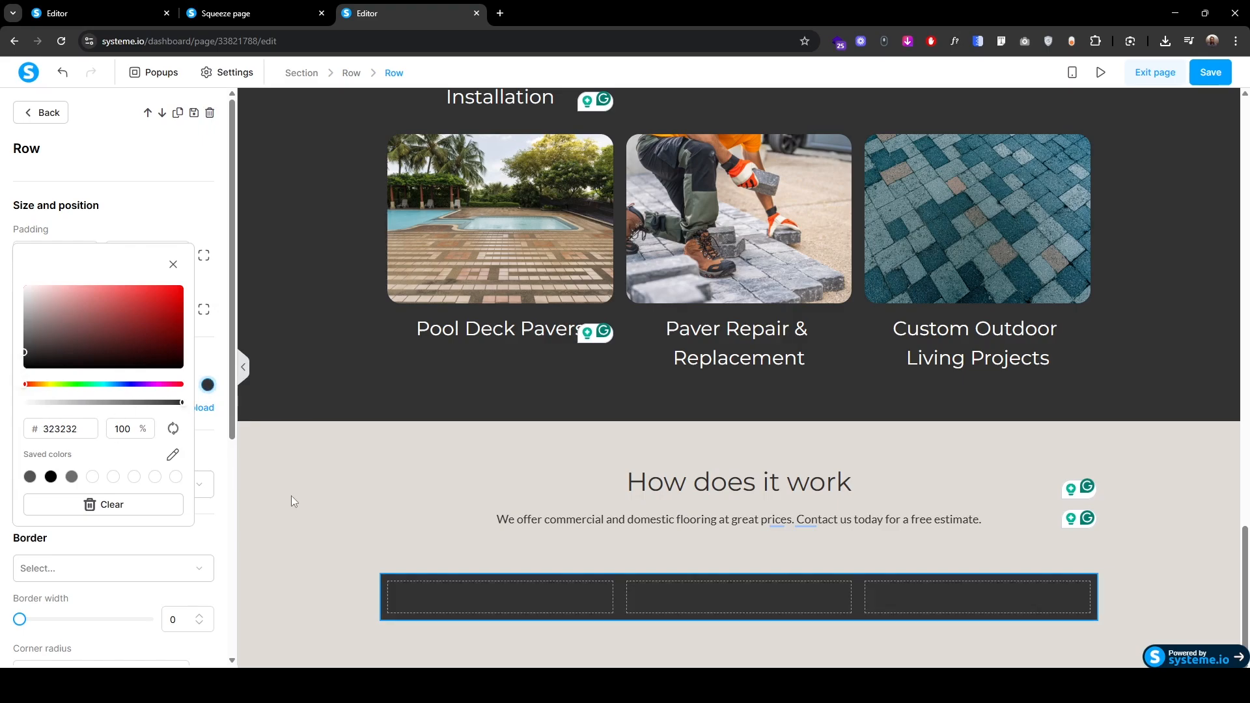
left_click(291, 495)
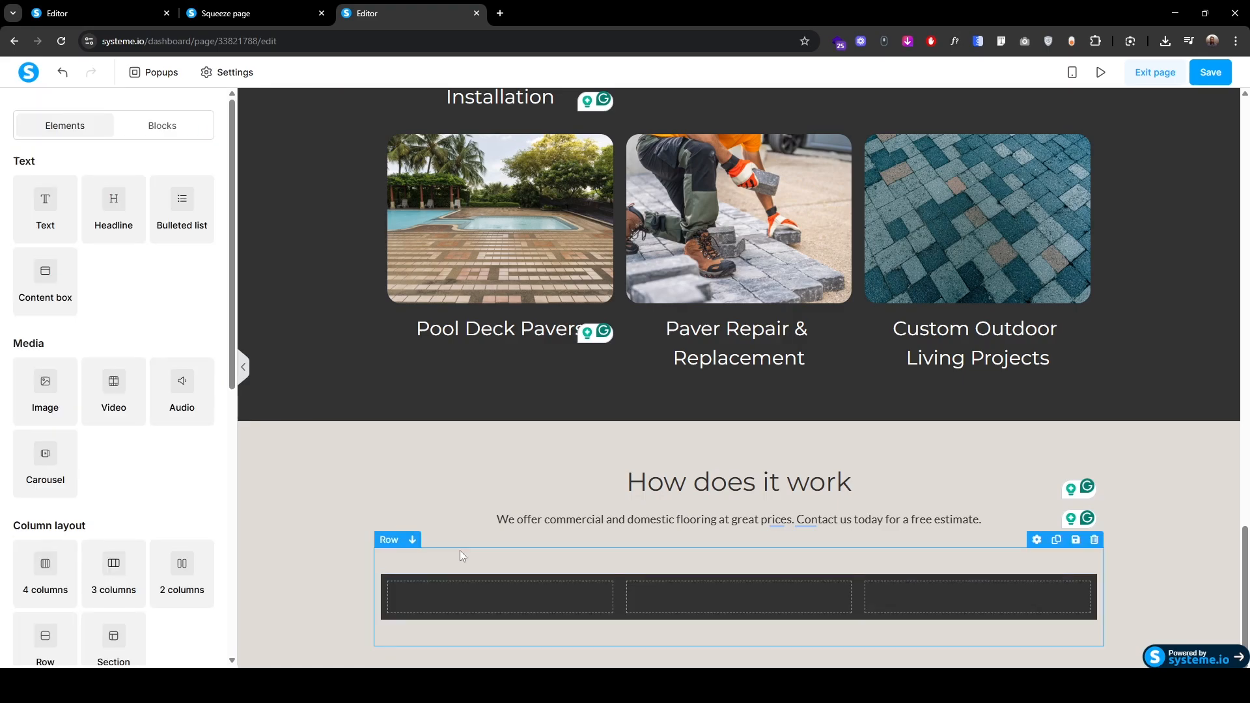
left_click(256, 13)
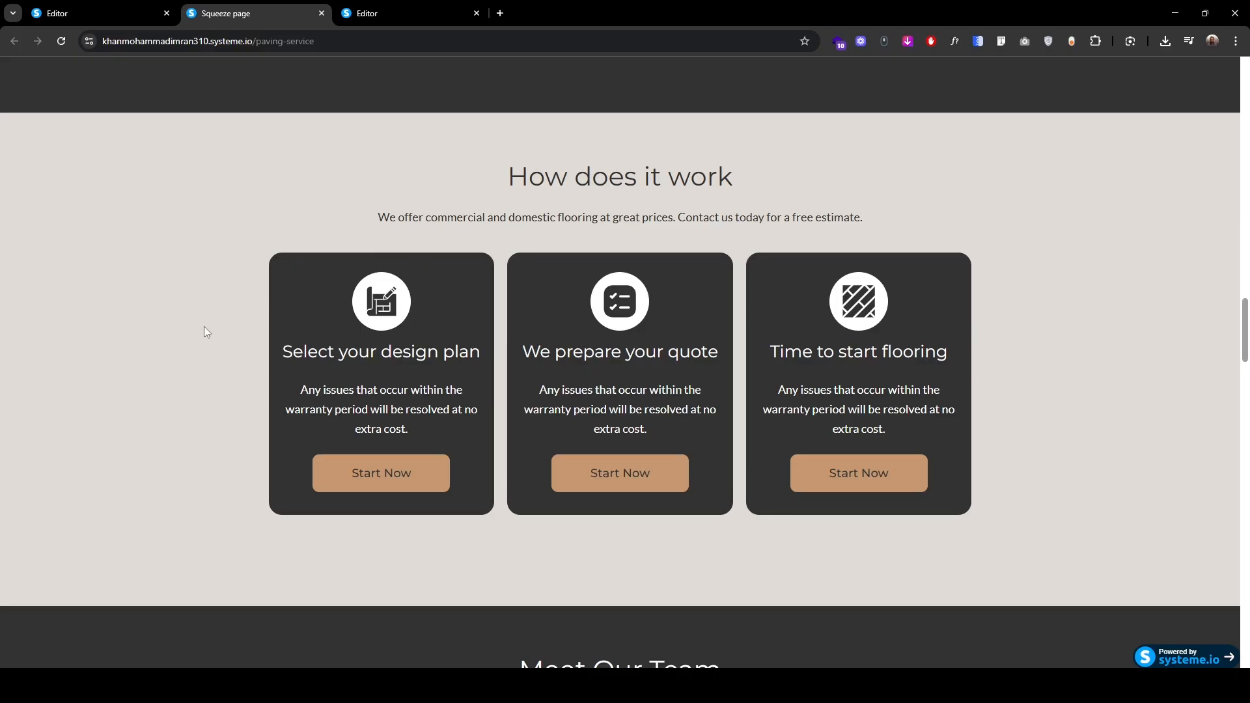
left_click(400, 11)
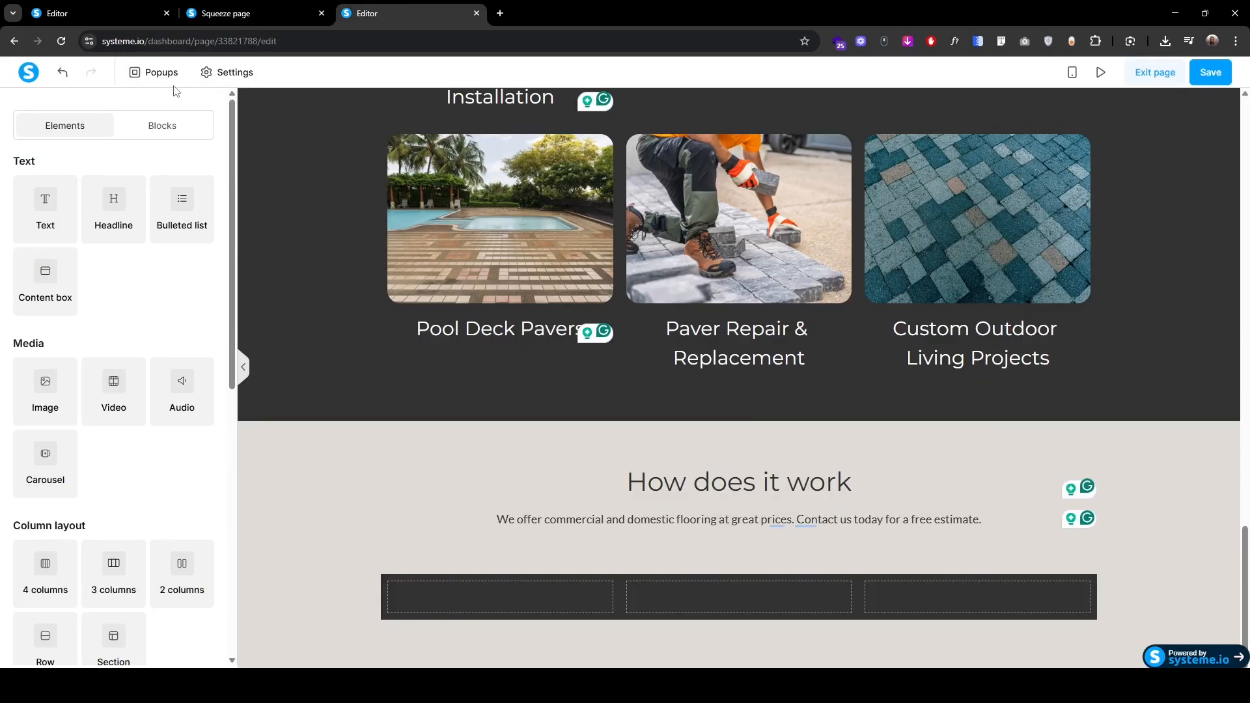
left_click(62, 74)
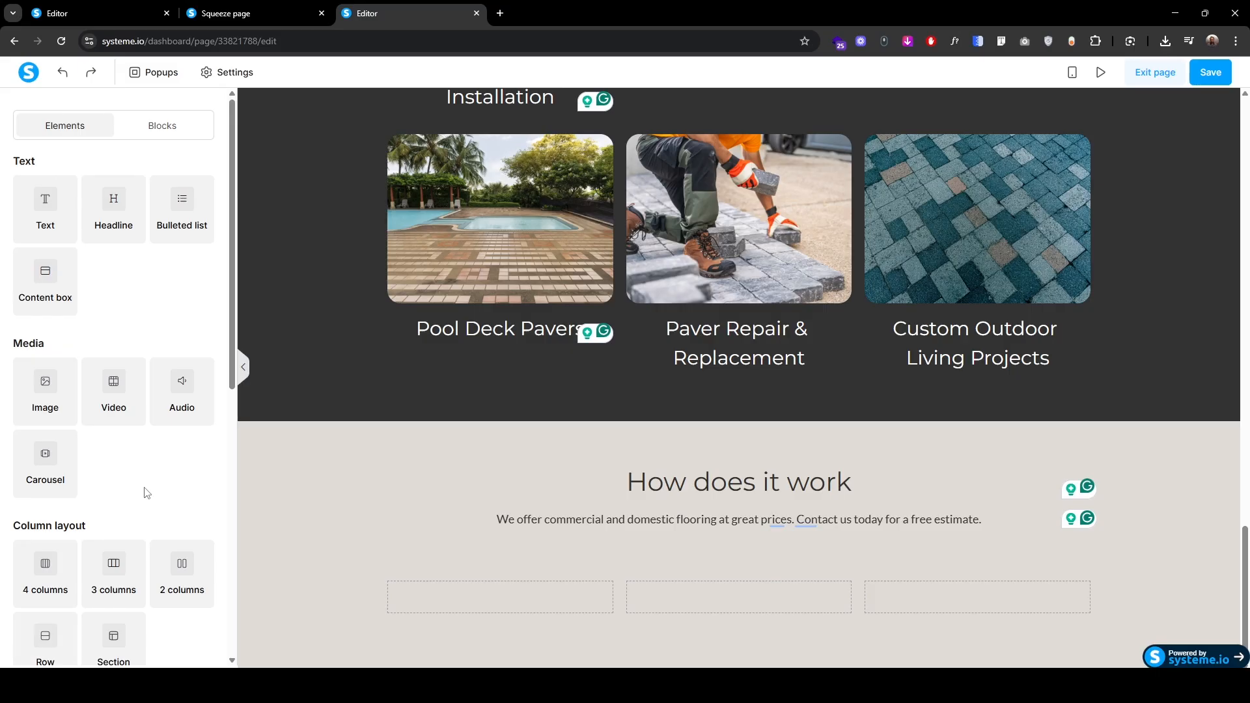
Step: Place a Row in the first column with a #323232 dark grey background
left_click_drag(50, 636, 488, 593)
left_click(489, 594)
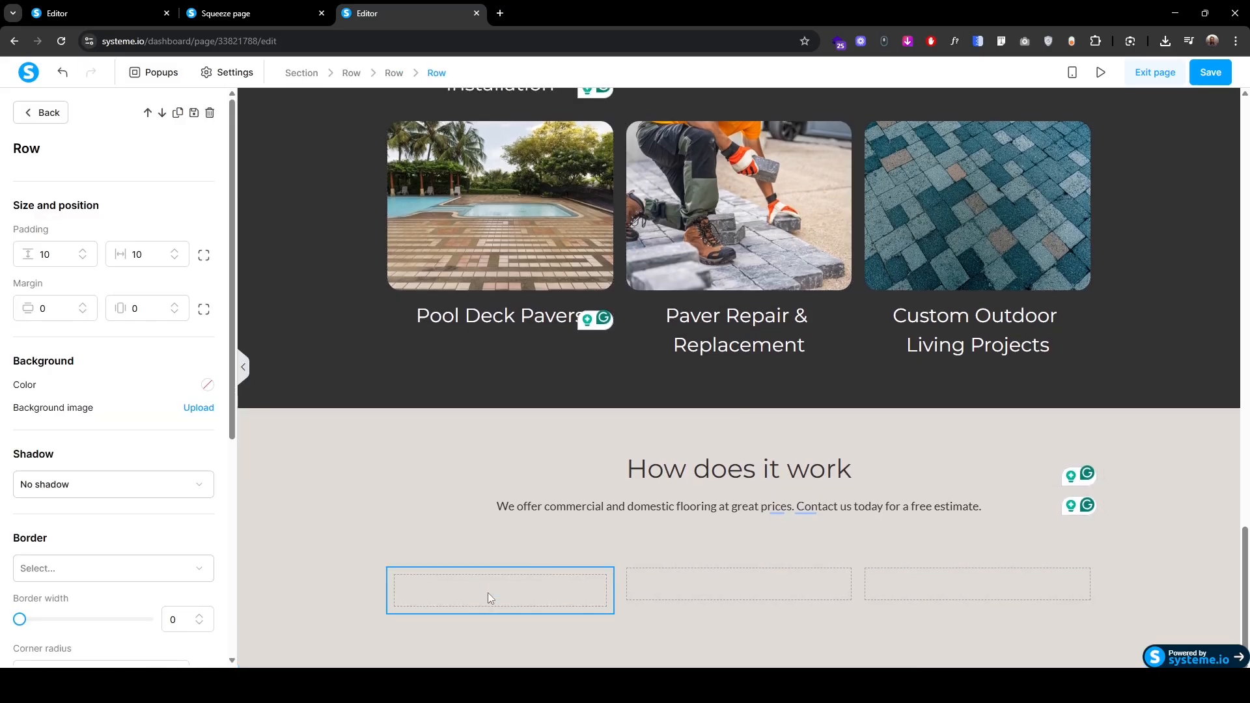
left_click(207, 385)
double_click(85, 426)
type("333333")
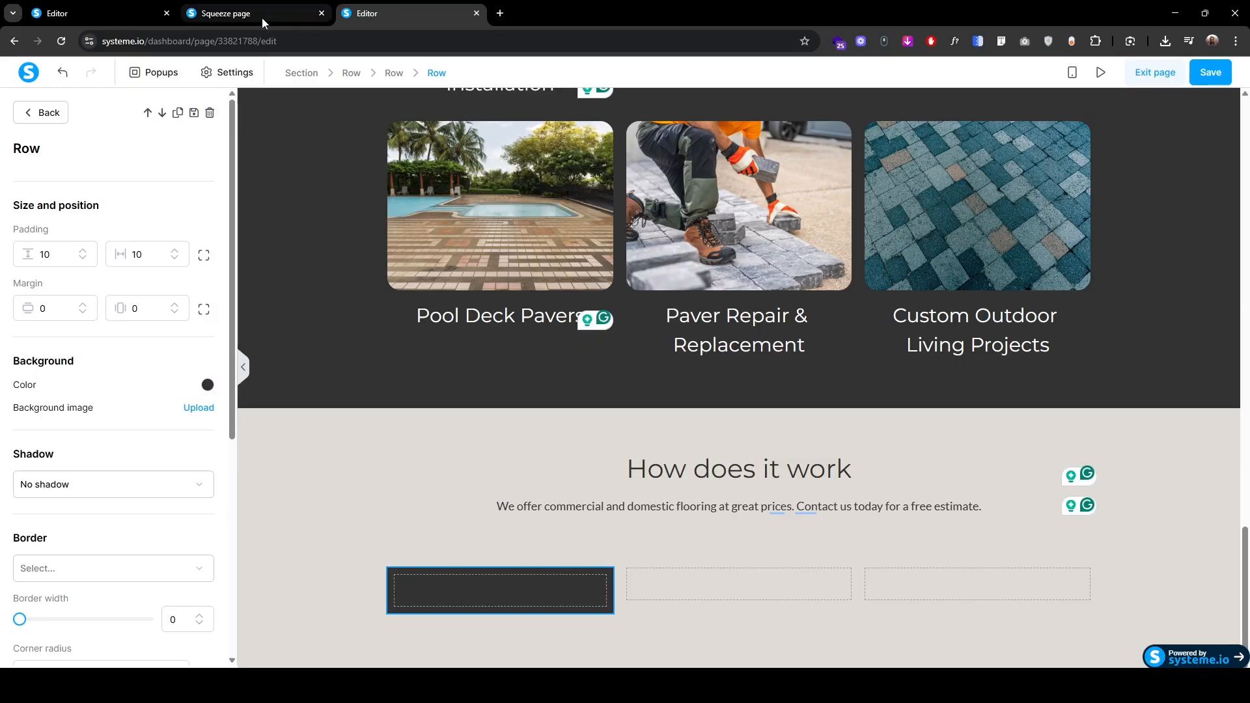
left_click(254, 15)
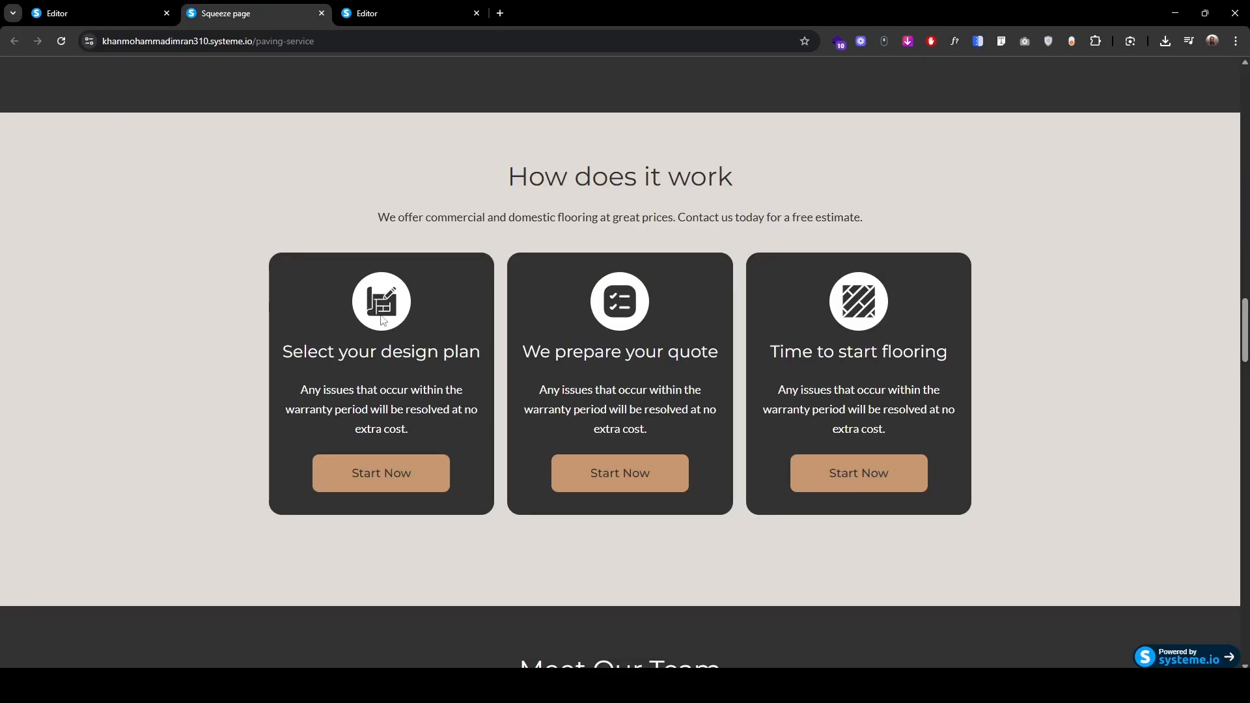
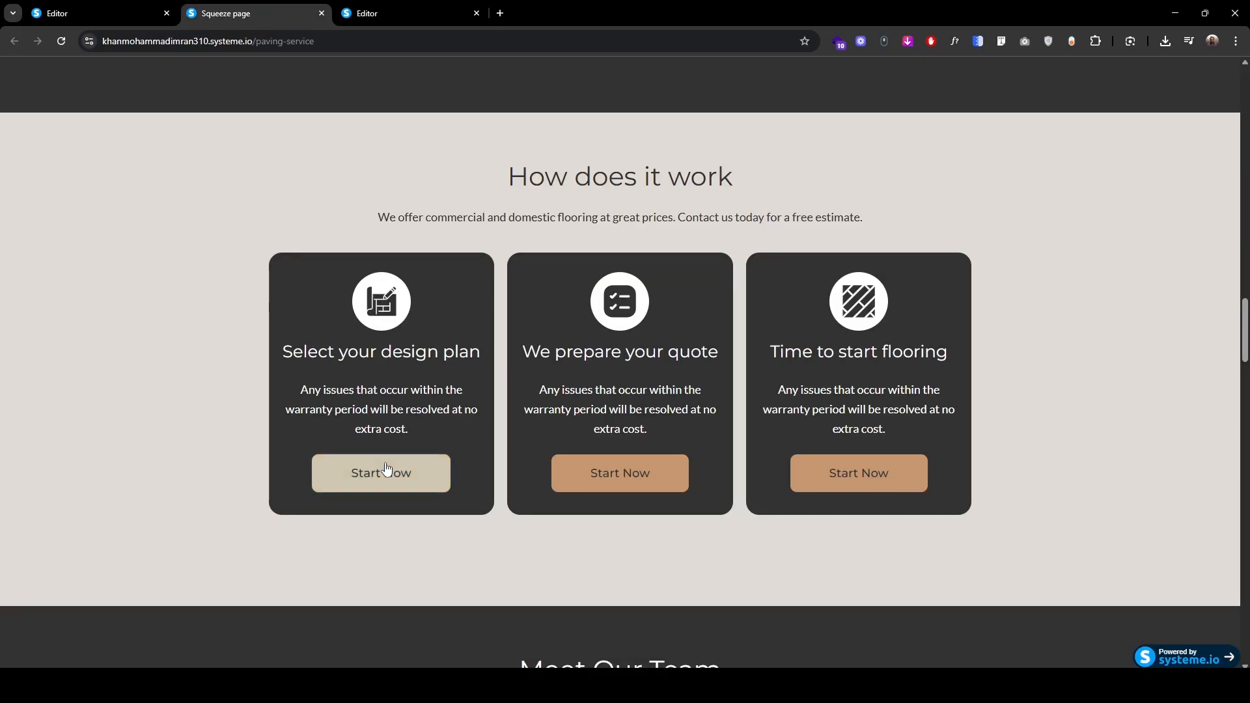
Step: Add a placeholder Image element to the first dark card
left_click(388, 13)
left_click(43, 114)
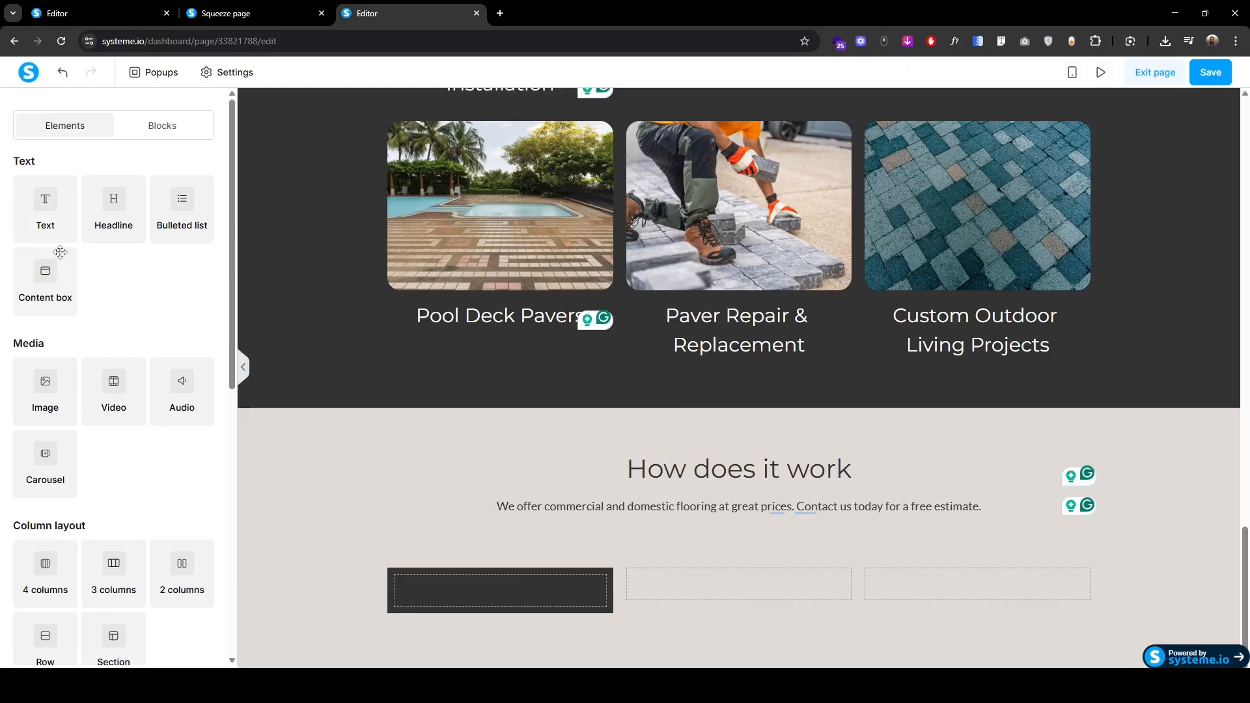
left_click_drag(45, 389, 509, 594)
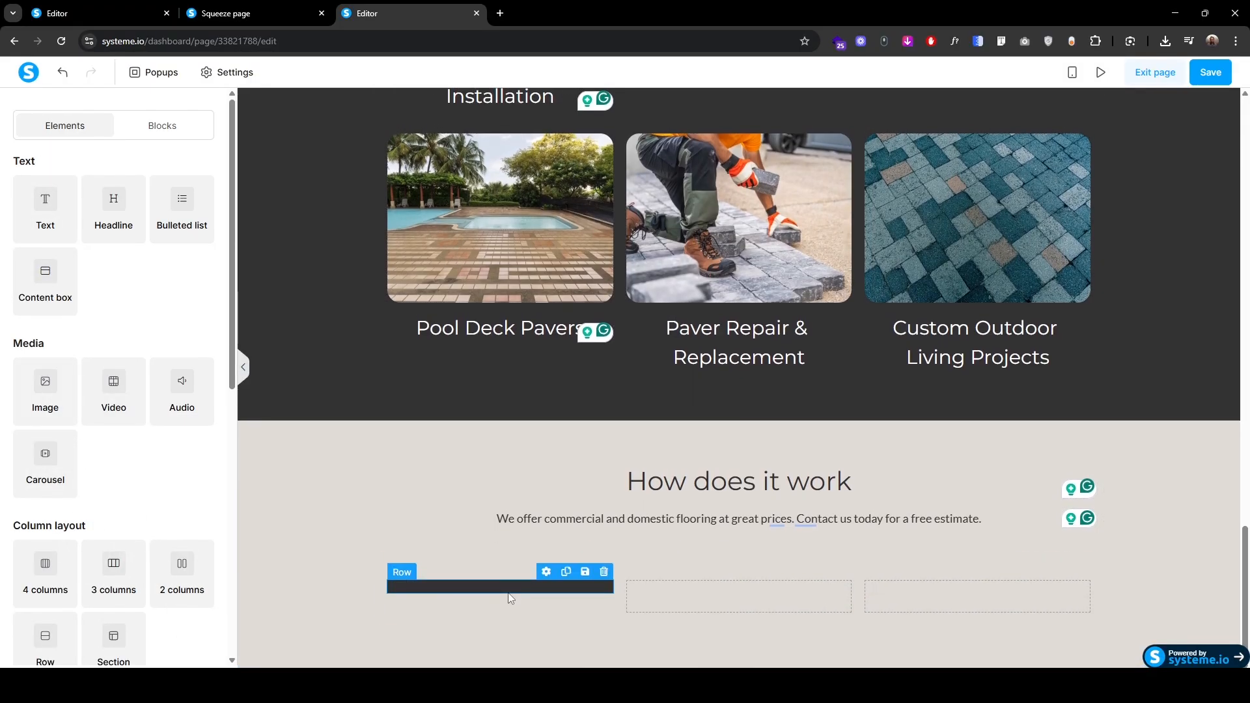
scroll(494, 503, "down", 2)
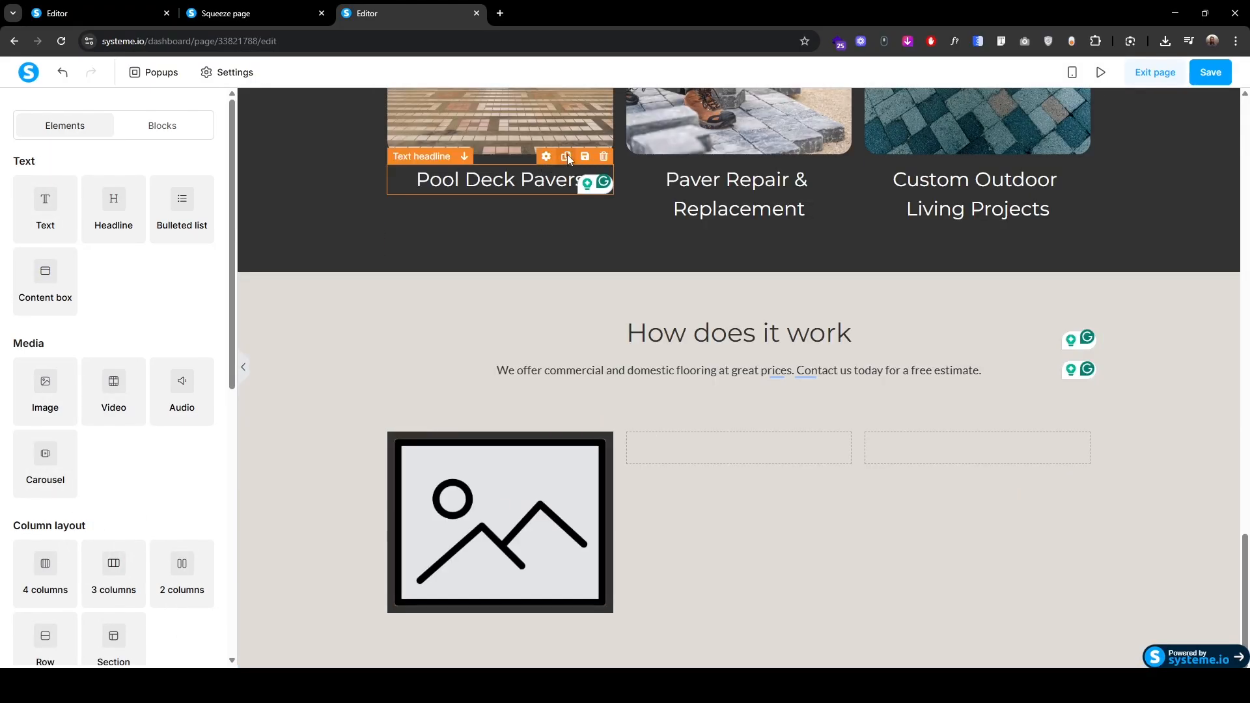
Step: Copy the Pool Deck Pavers headline and description text into the first card below the image
left_click(568, 156)
left_click_drag(424, 179, 505, 588)
left_click(1049, 303)
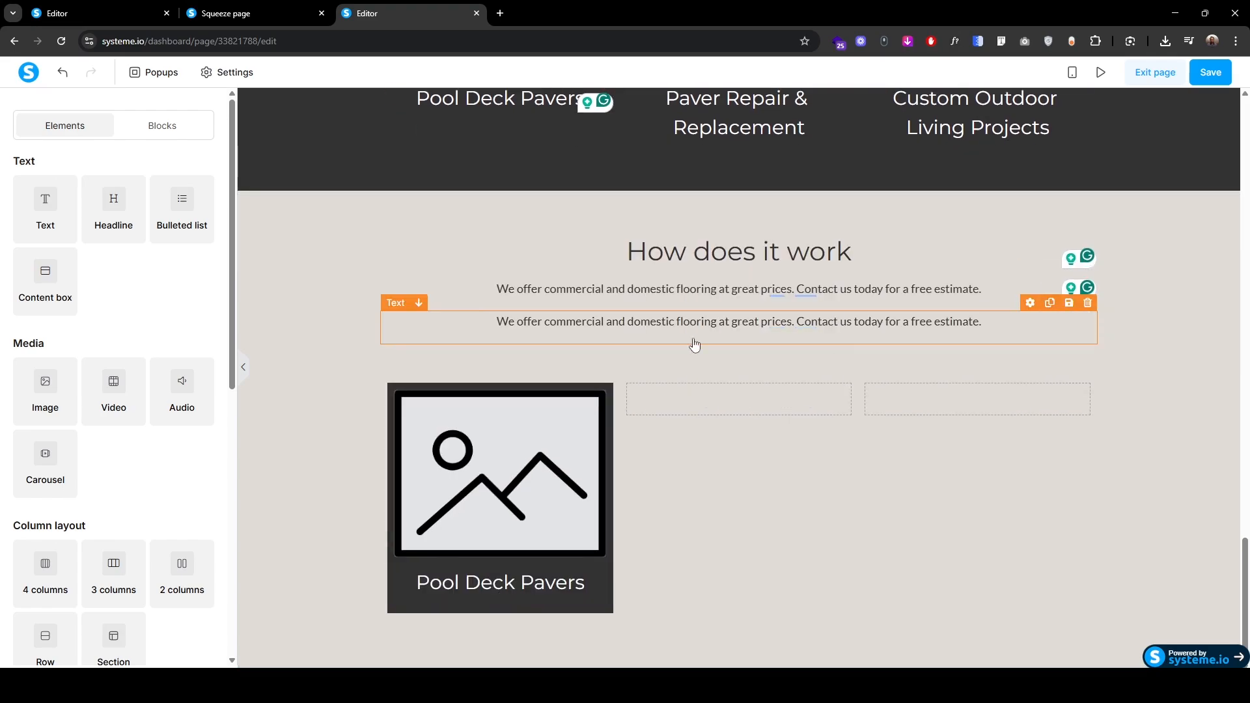
left_click_drag(403, 273, 478, 594)
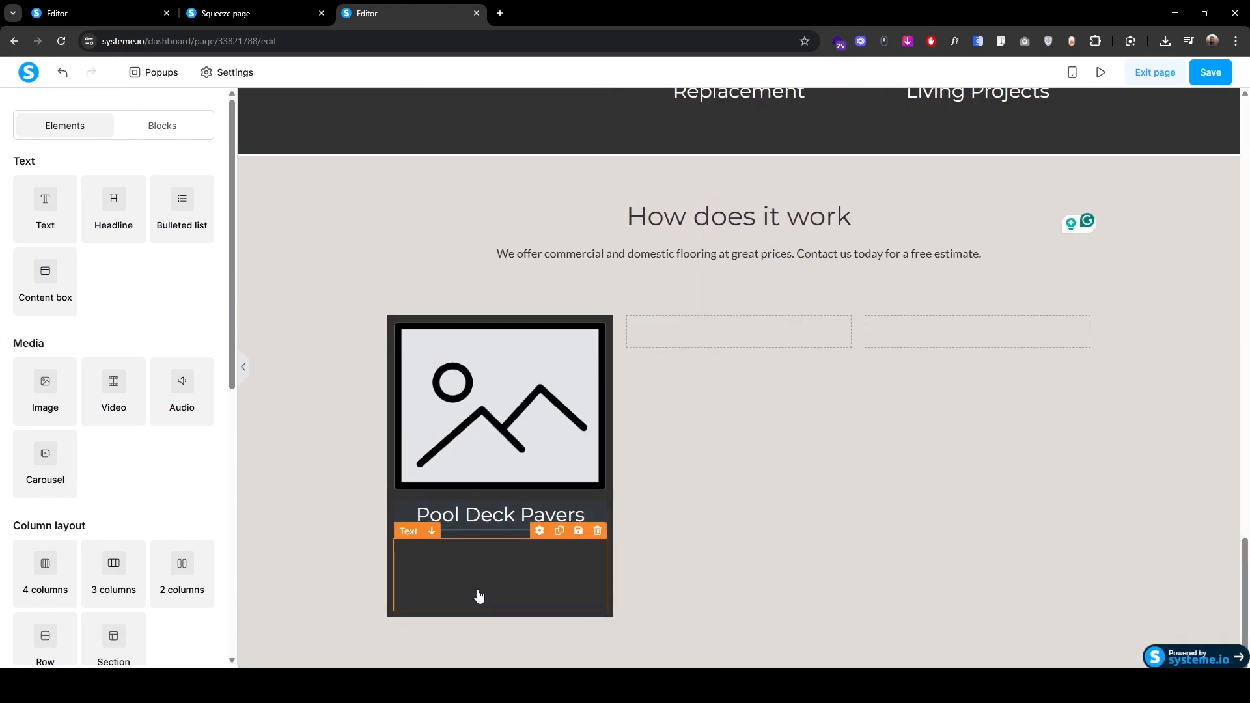
Step: Copy the Get a Free Estimate button into the first card
scroll(379, 544, "up", 10)
scroll(378, 544, "up", 10)
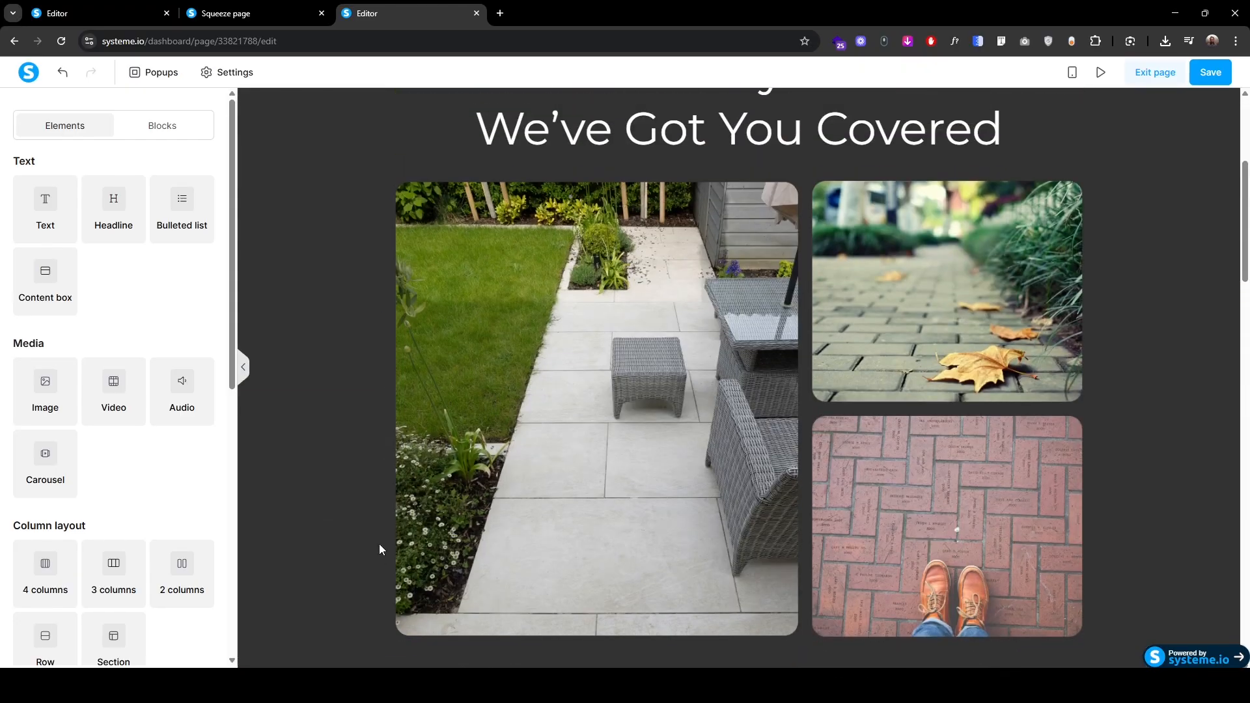
scroll(373, 517, "down", 5)
left_click(685, 350)
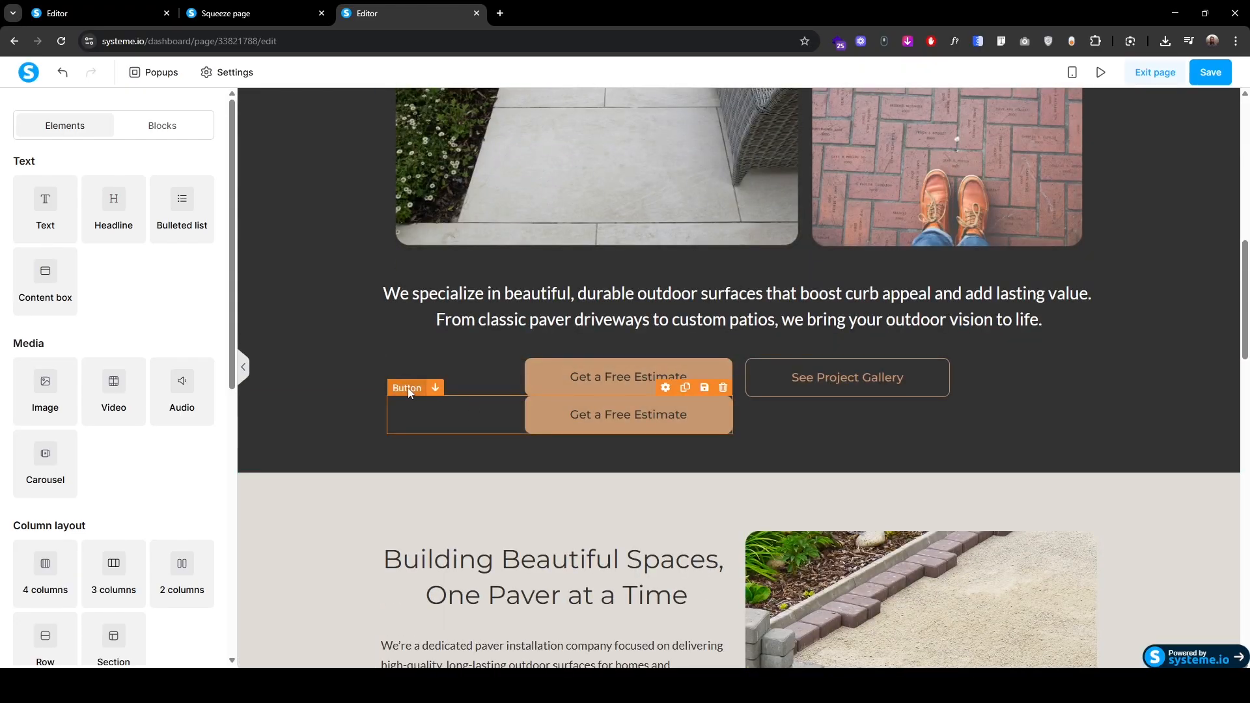
scroll(411, 392, "down", 20)
left_click_drag(407, 389, 539, 588)
Step: Upload the 1.svg icon to the card image and set its size to 90
left_click(463, 384)
left_click(463, 384)
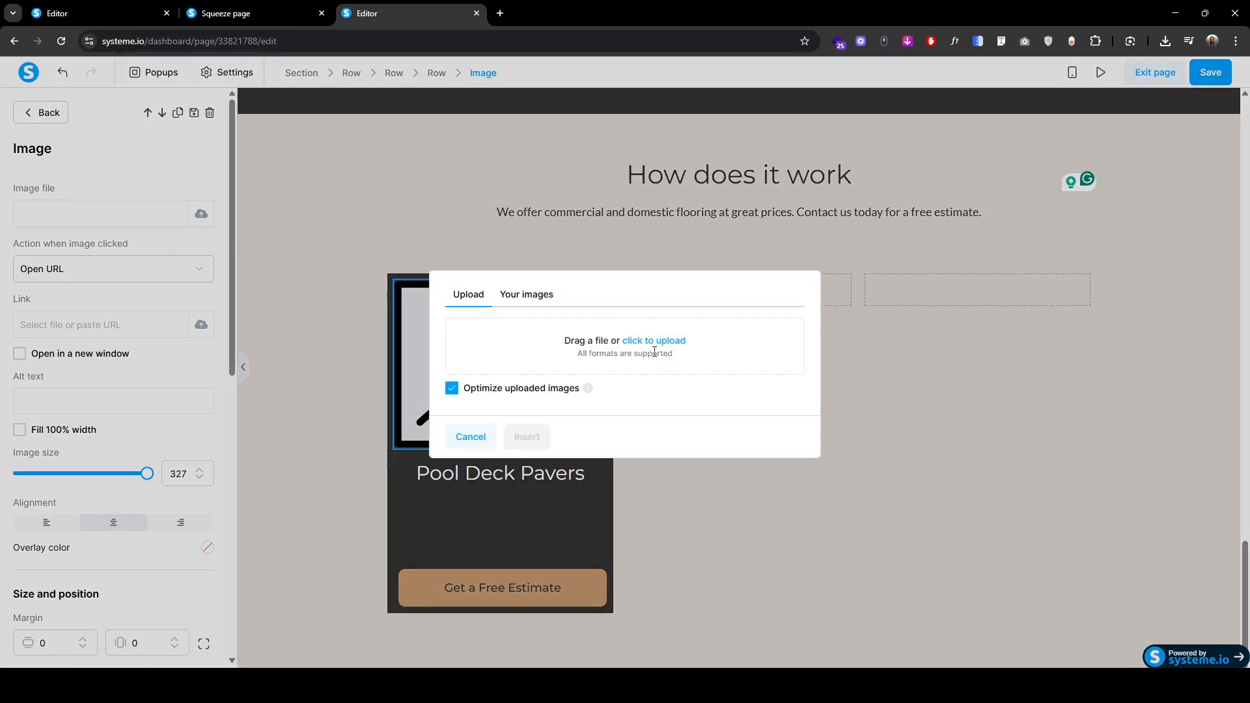
left_click(668, 342)
left_click(162, 149)
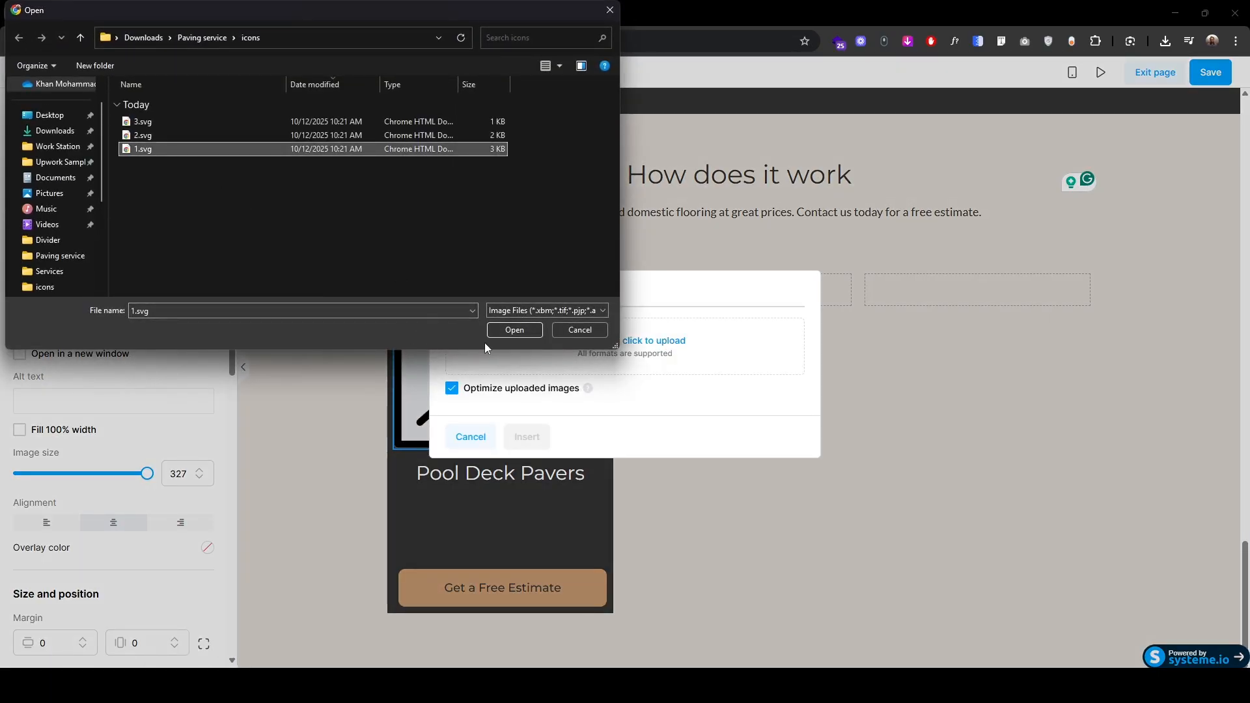
left_click(512, 332)
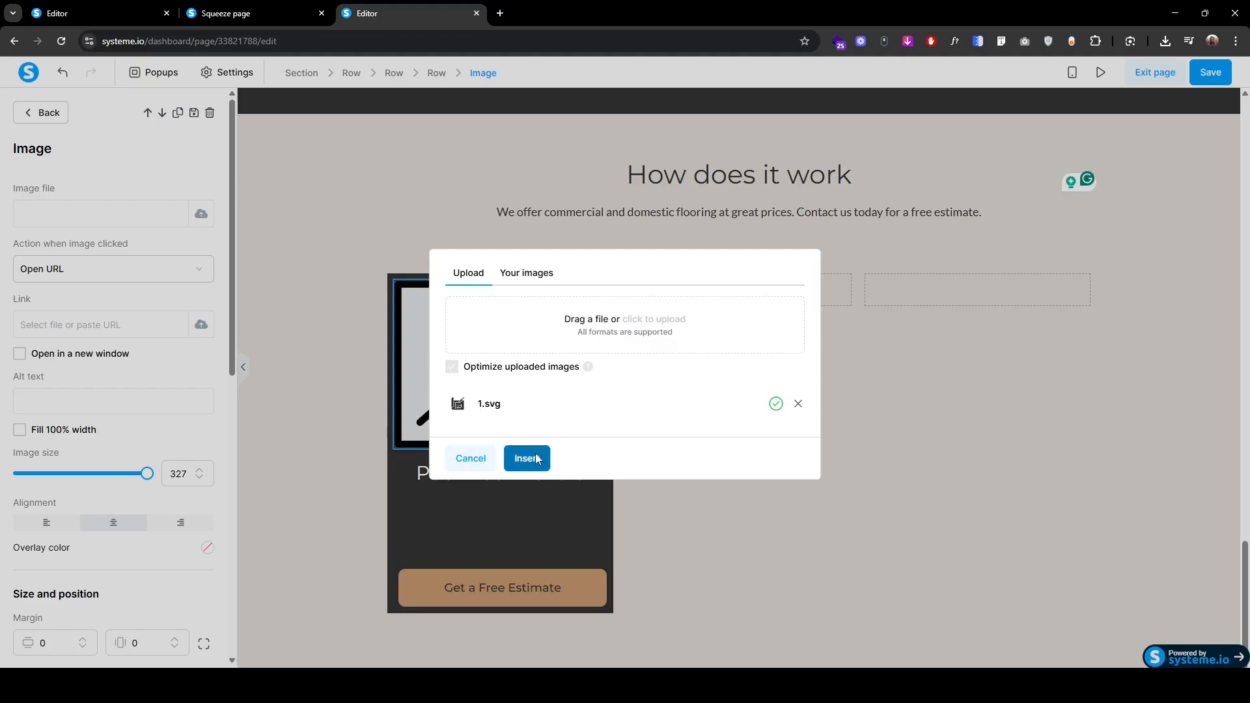
left_click(528, 457)
double_click(177, 475)
type("90")
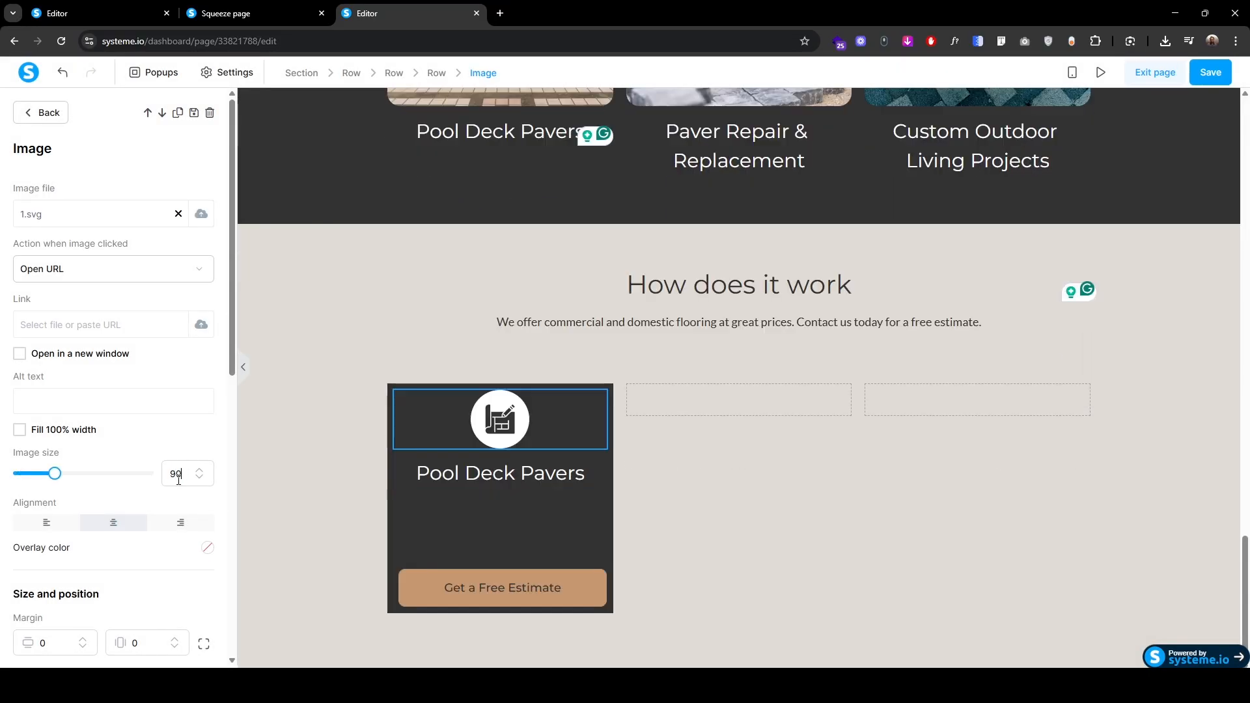
Step: Replace the card headline with 'How does it work'
left_click(419, 473)
type("How does it work")
key("ctrl+shift+End")
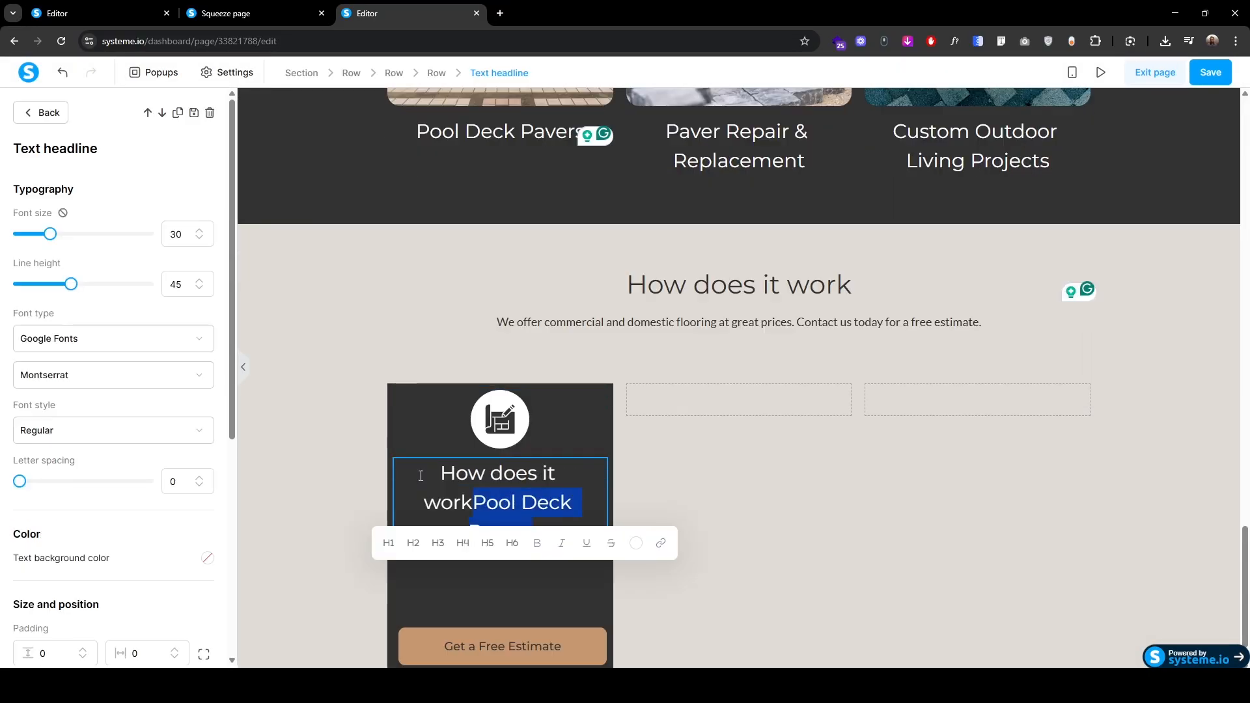
key("BackSpace")
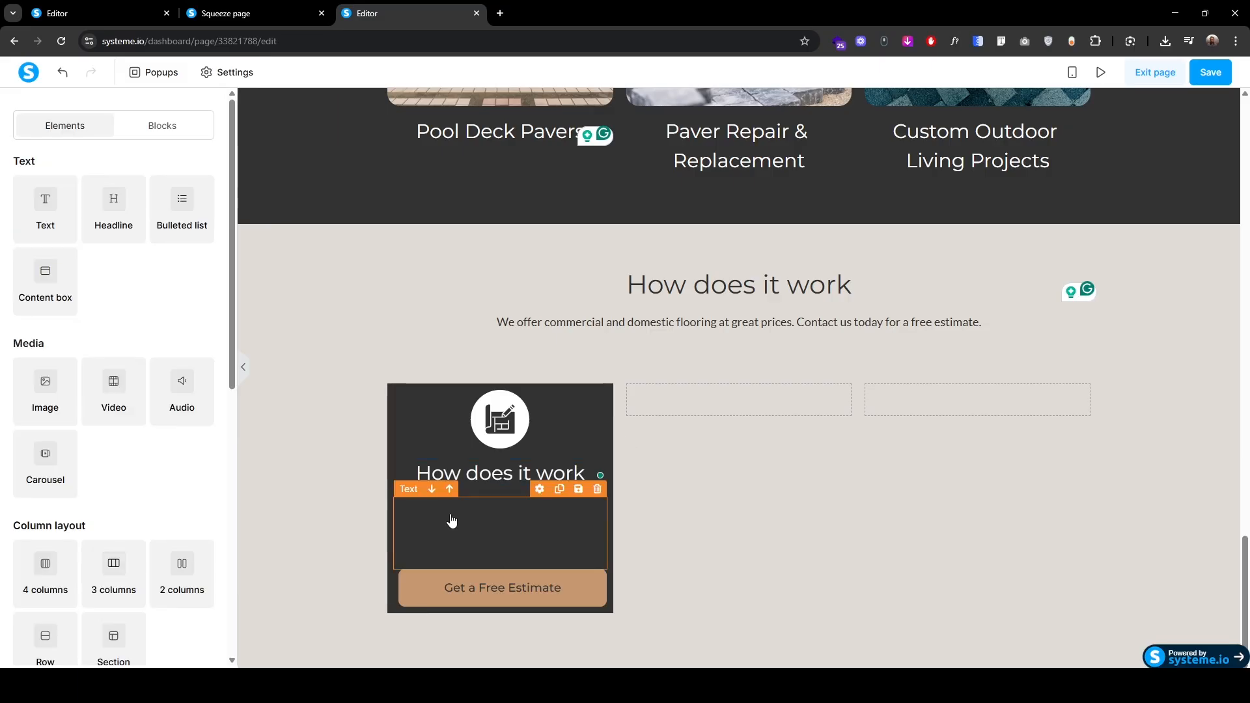
Step: Paste the description paragraph into the card and colour it ffffff white
left_click(429, 522)
left_click(411, 511)
key("ctrl+v")
key("shift+Down")
key("shift+Down")
key("shift+Down")
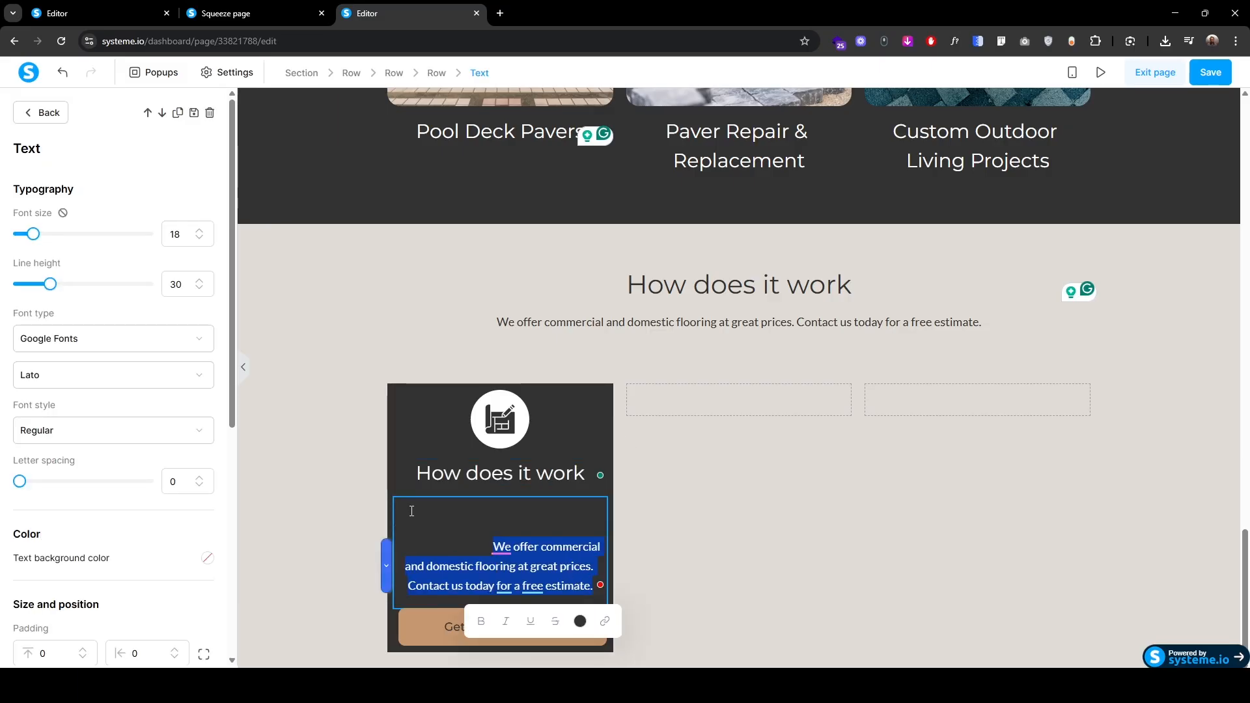
key("BackSpace")
key("ctrl+a")
left_click(536, 584)
double_click(596, 506)
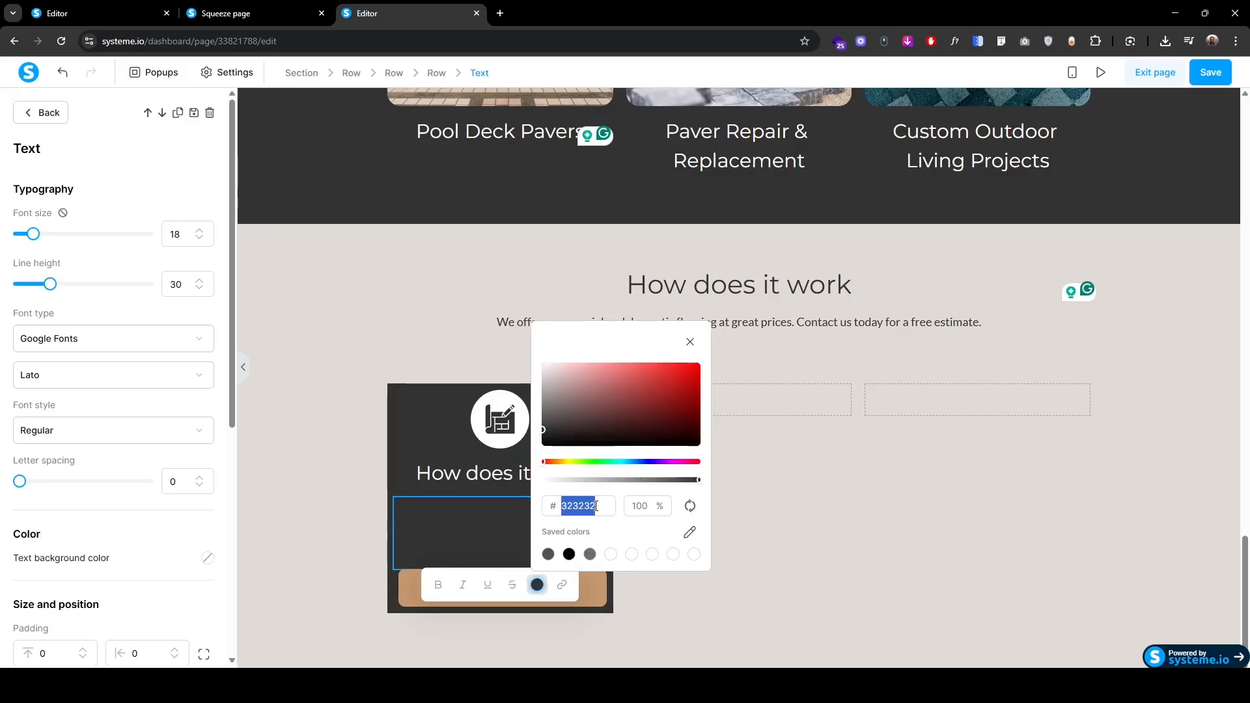
type("ffffff")
left_click(247, 431)
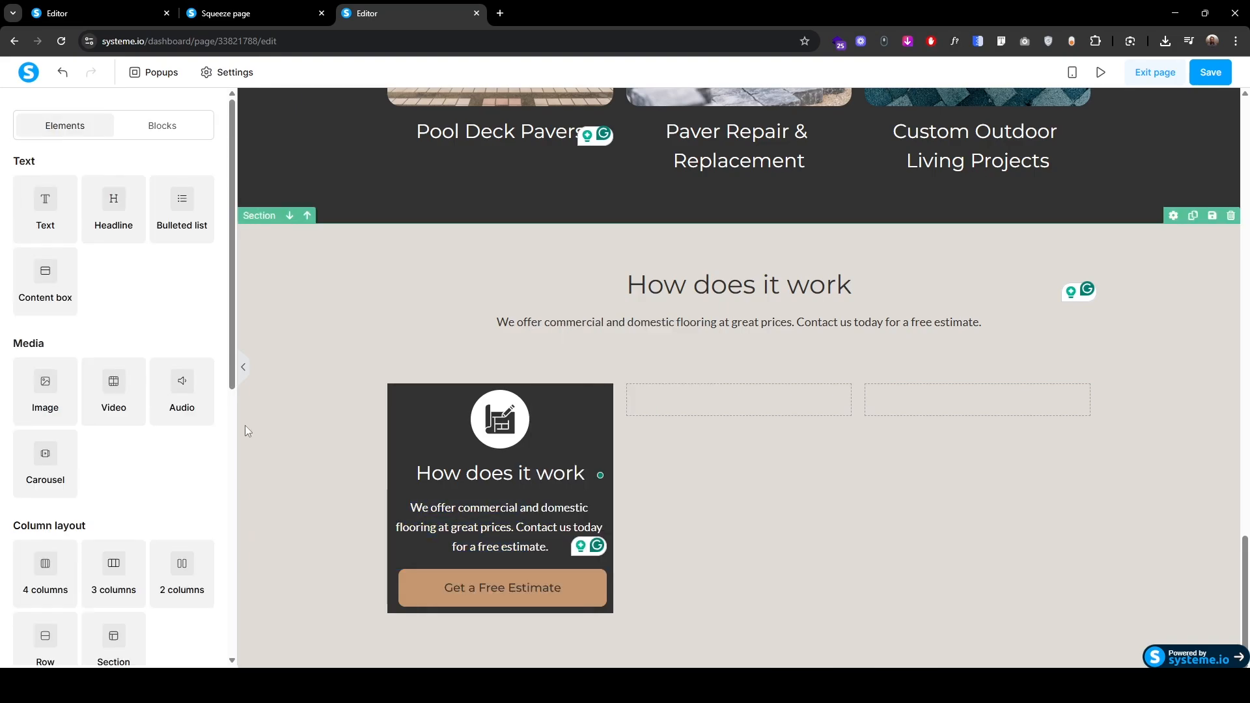
Step: Set the first card's padding to 30 top/bottom and 20 on the sides
left_click(392, 408)
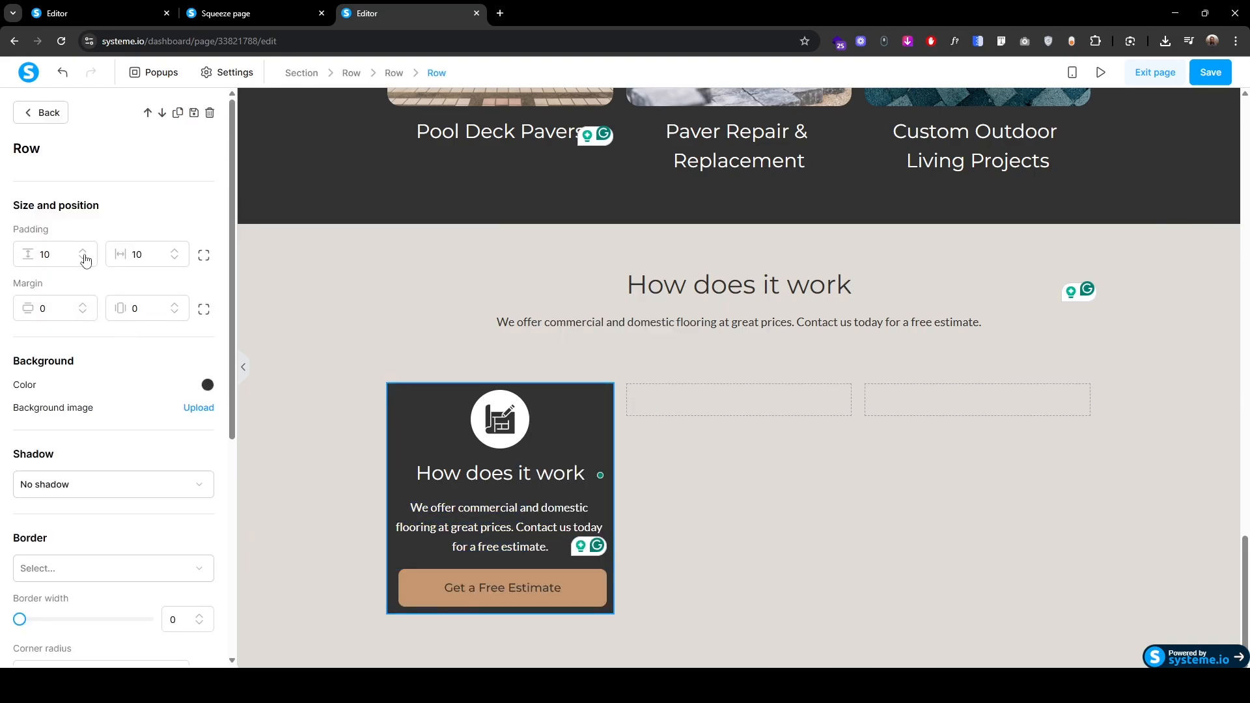
left_click_drag(44, 254, 34, 259)
type("2")
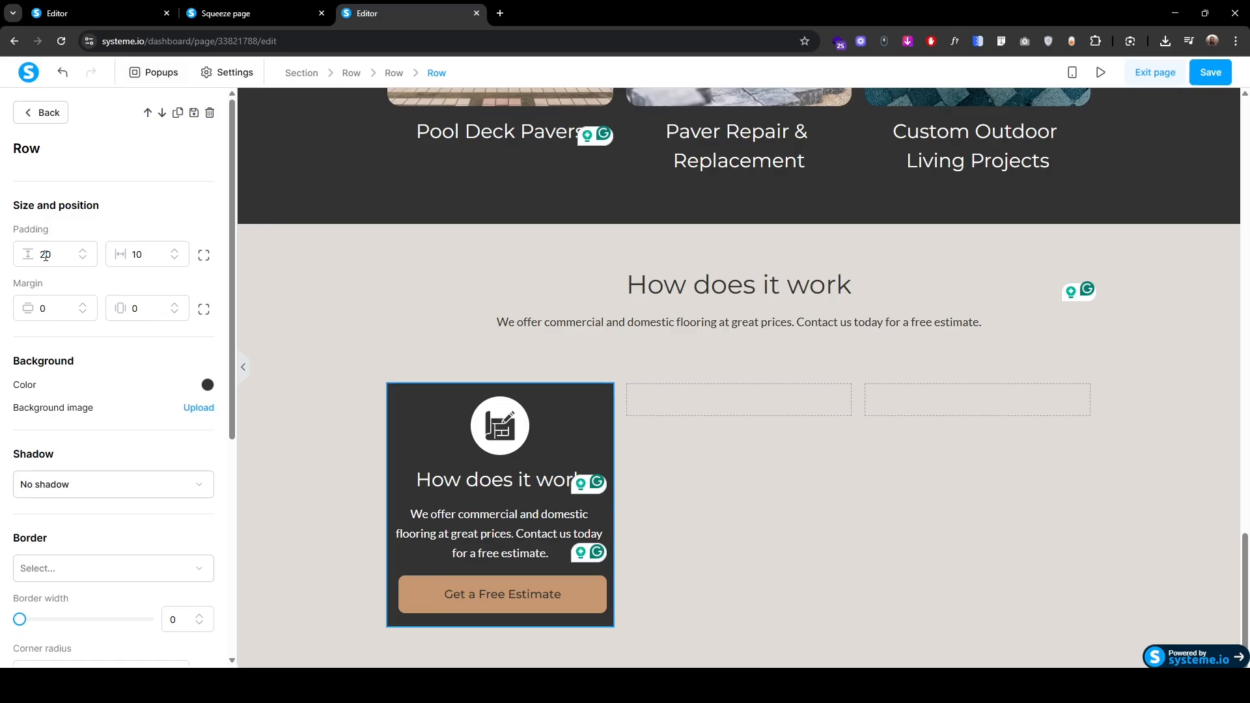
type("3")
left_click_drag(137, 254, 112, 259)
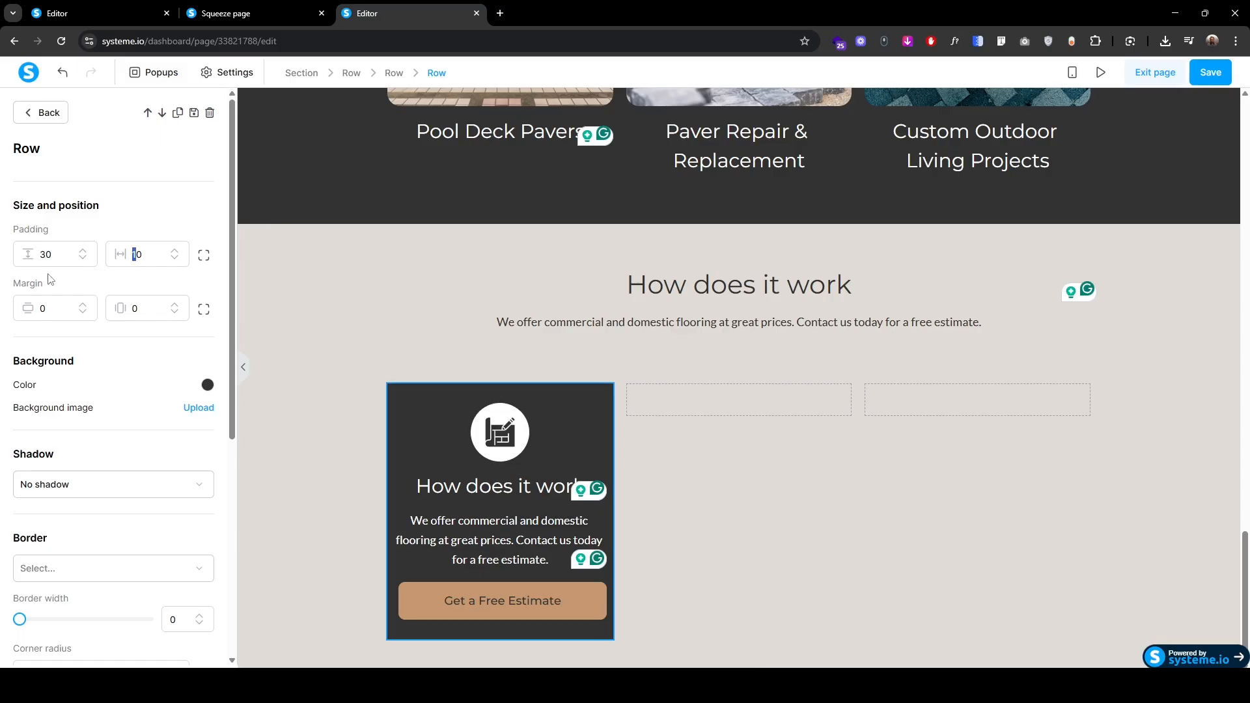
type("2")
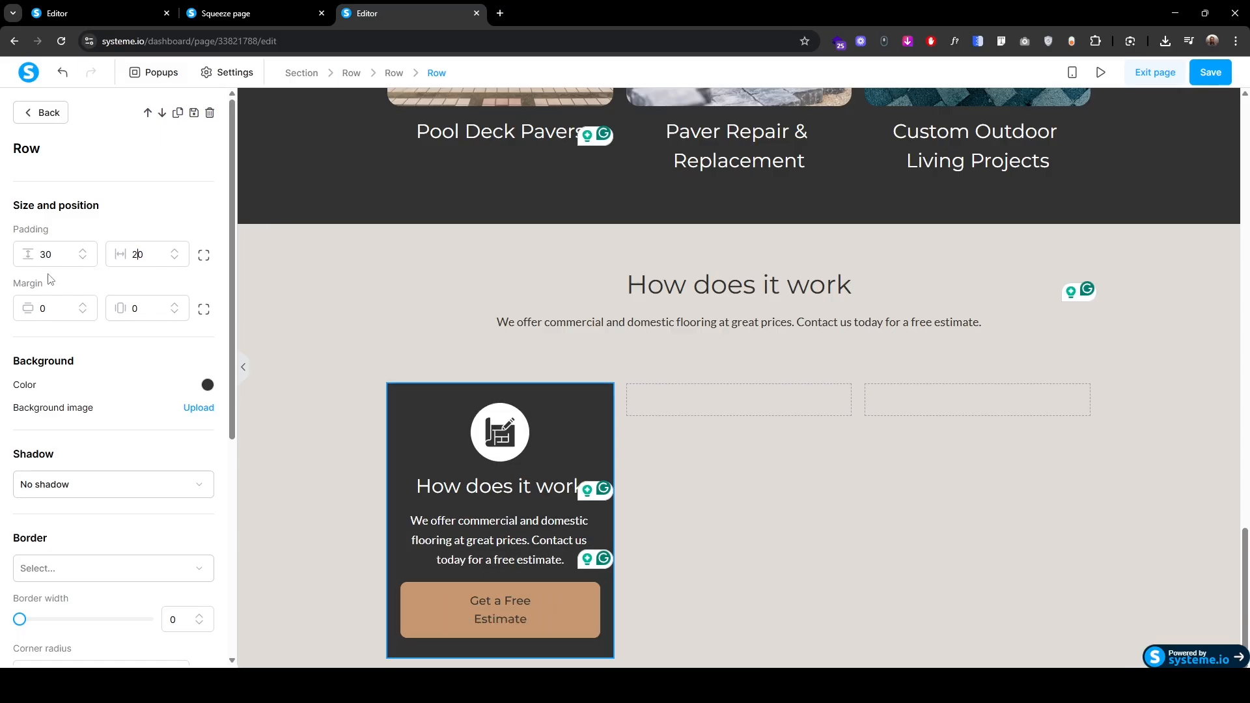
scroll(20, 533, "down", 4)
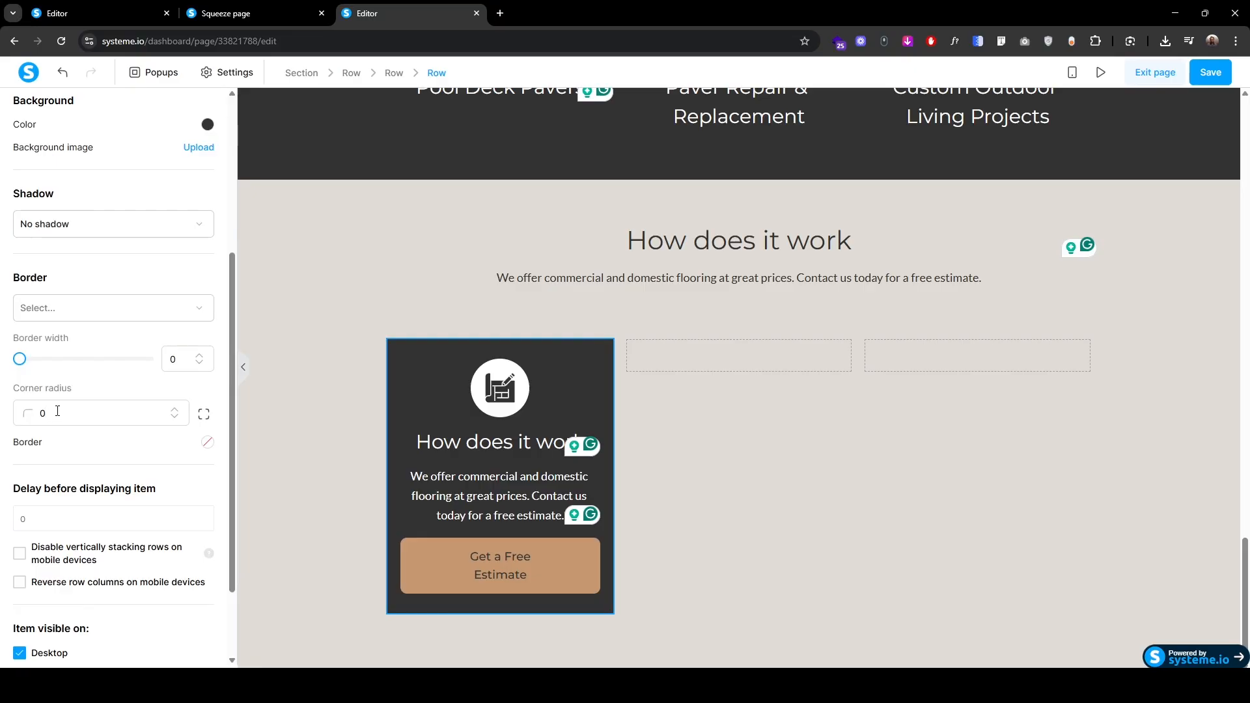
Step: Relabel the card's button 'Start Now' and centre it
left_click(459, 567)
scroll(88, 550, "down", 4)
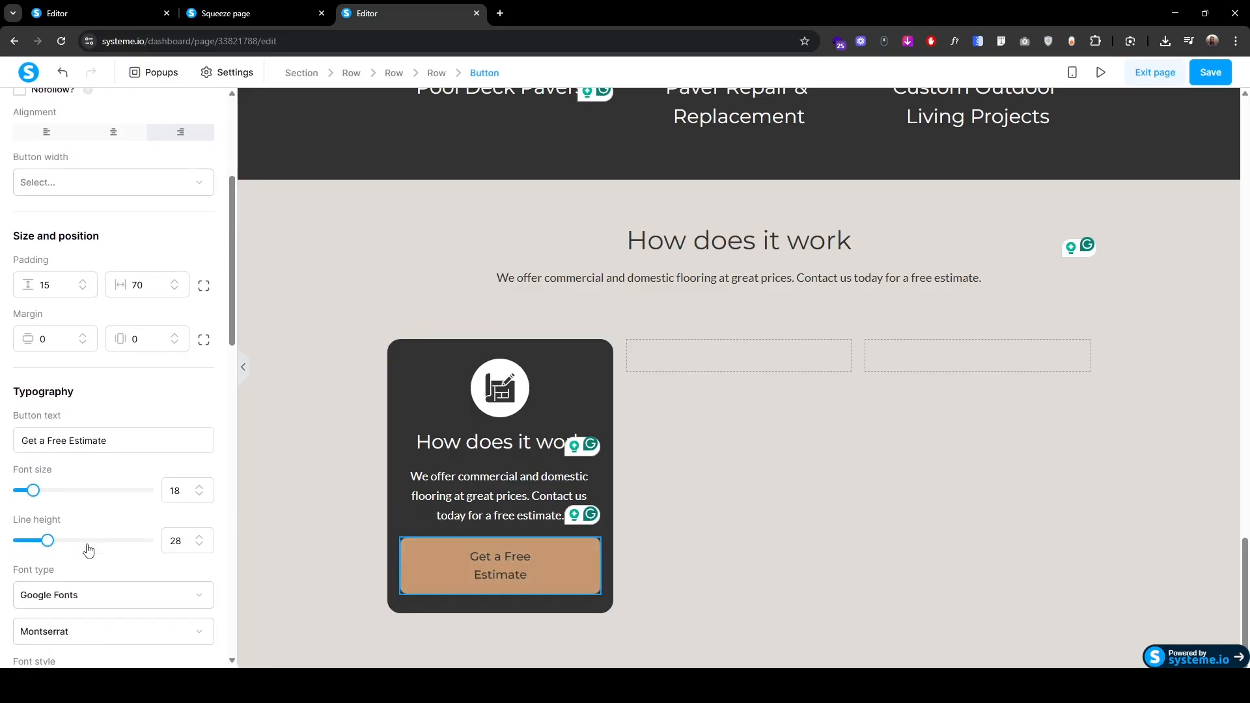
triple_click(123, 437)
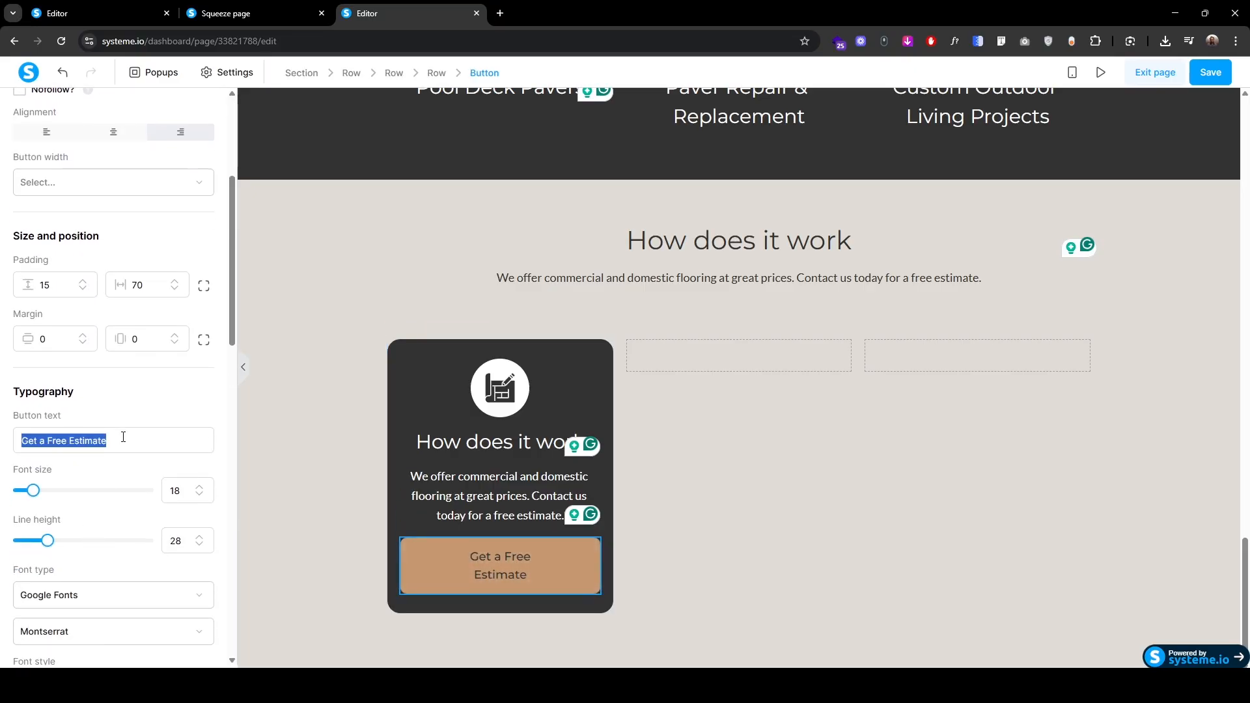
type("Start Now")
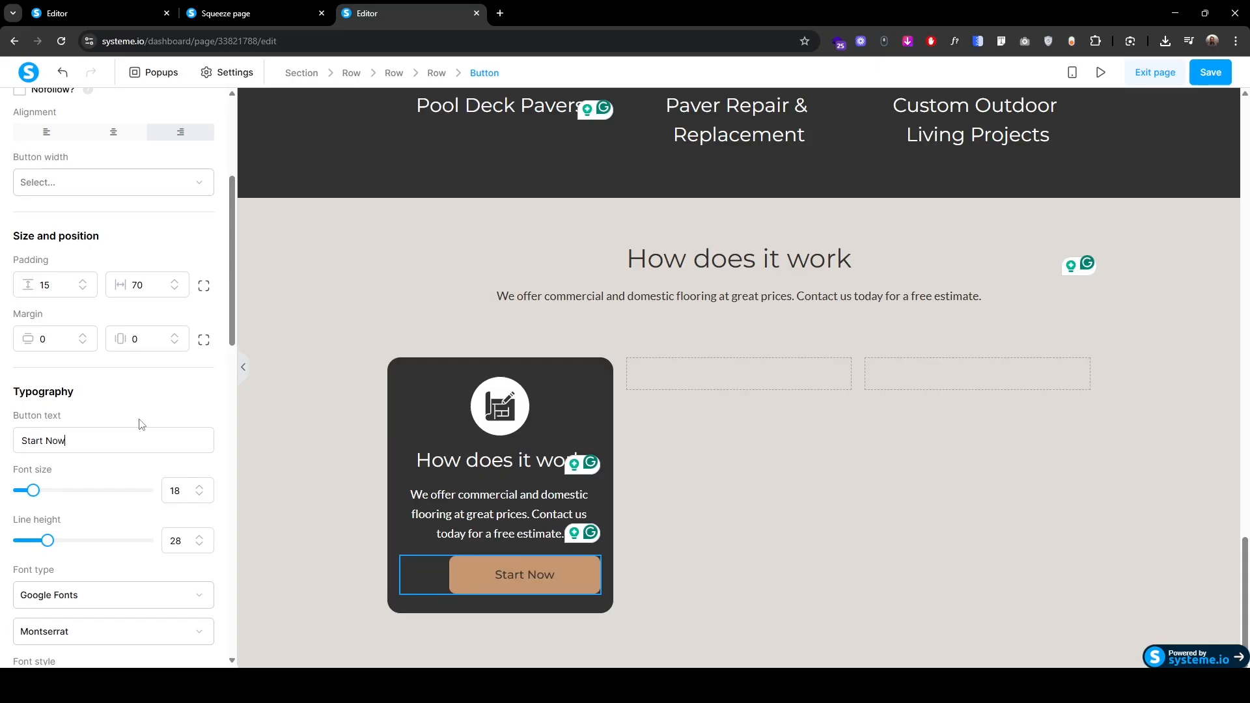
left_click(113, 131)
left_click(396, 379)
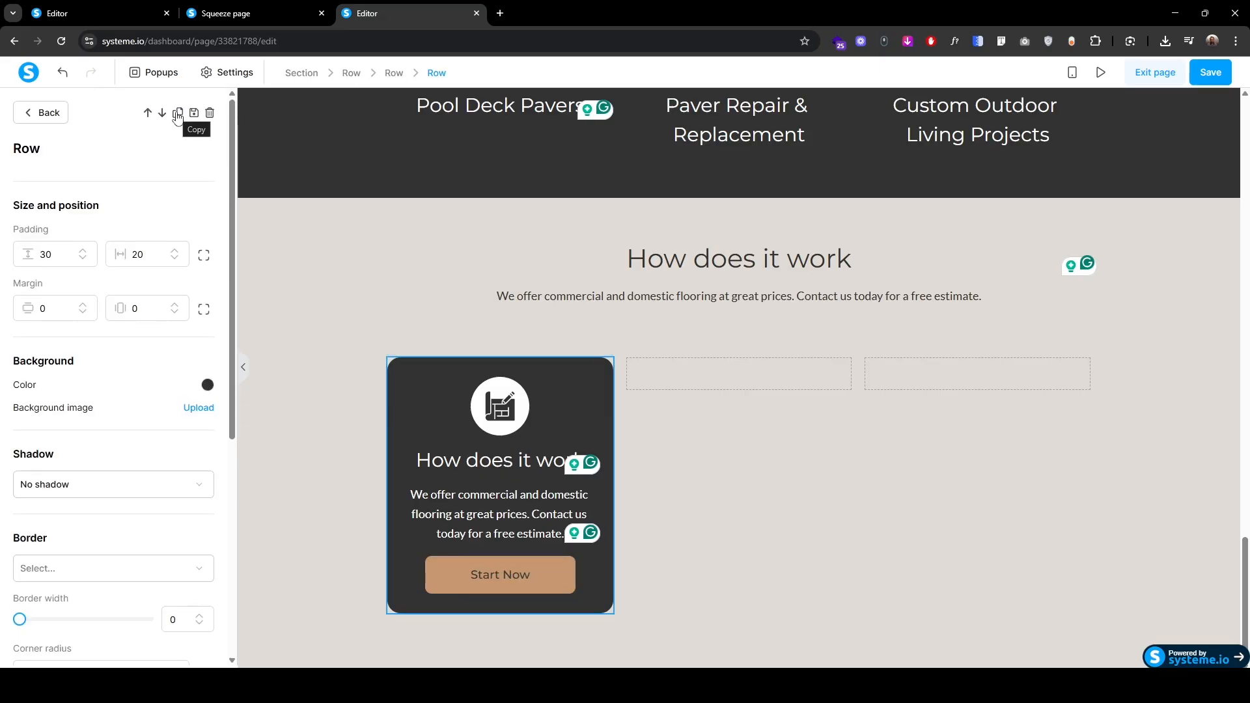
Step: Duplicate the finished card into the second and third columns
left_click(177, 116)
left_click_drag(437, 330, 982, 361)
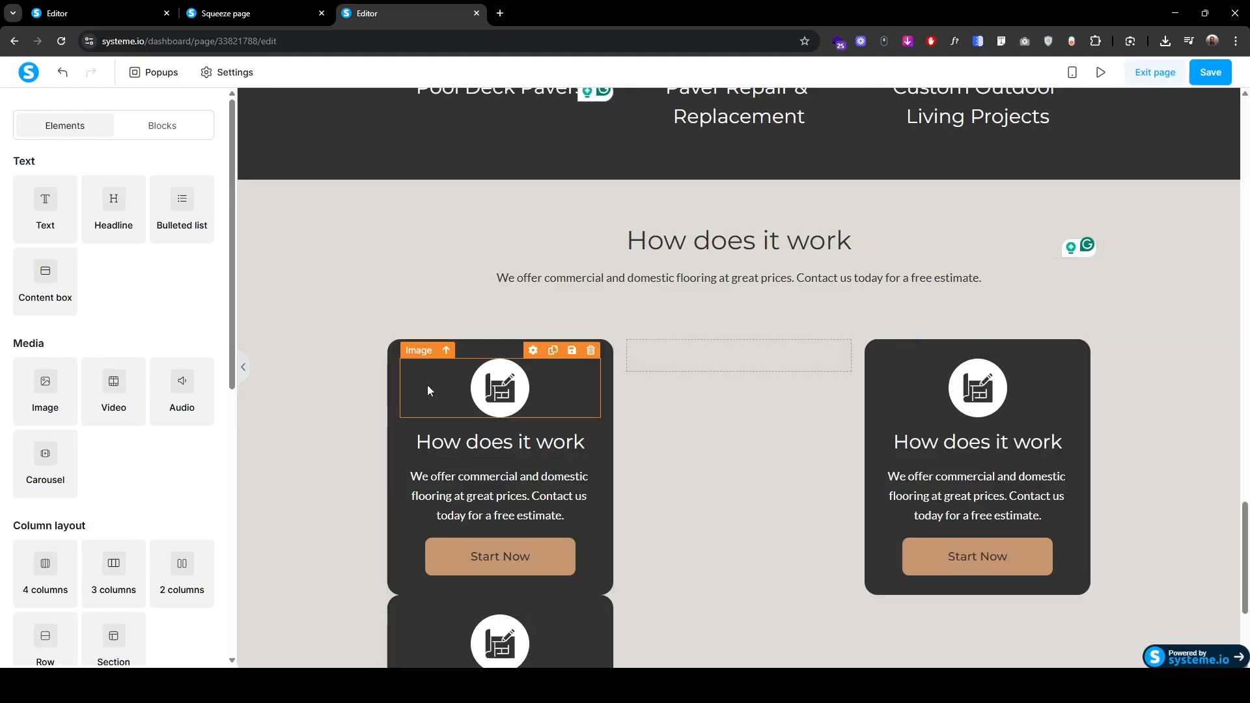
left_click_drag(394, 343, 673, 359)
Step: Give the middle card the 2.svg checklist icon and clear its old headline words
left_click(743, 412)
left_click(201, 214)
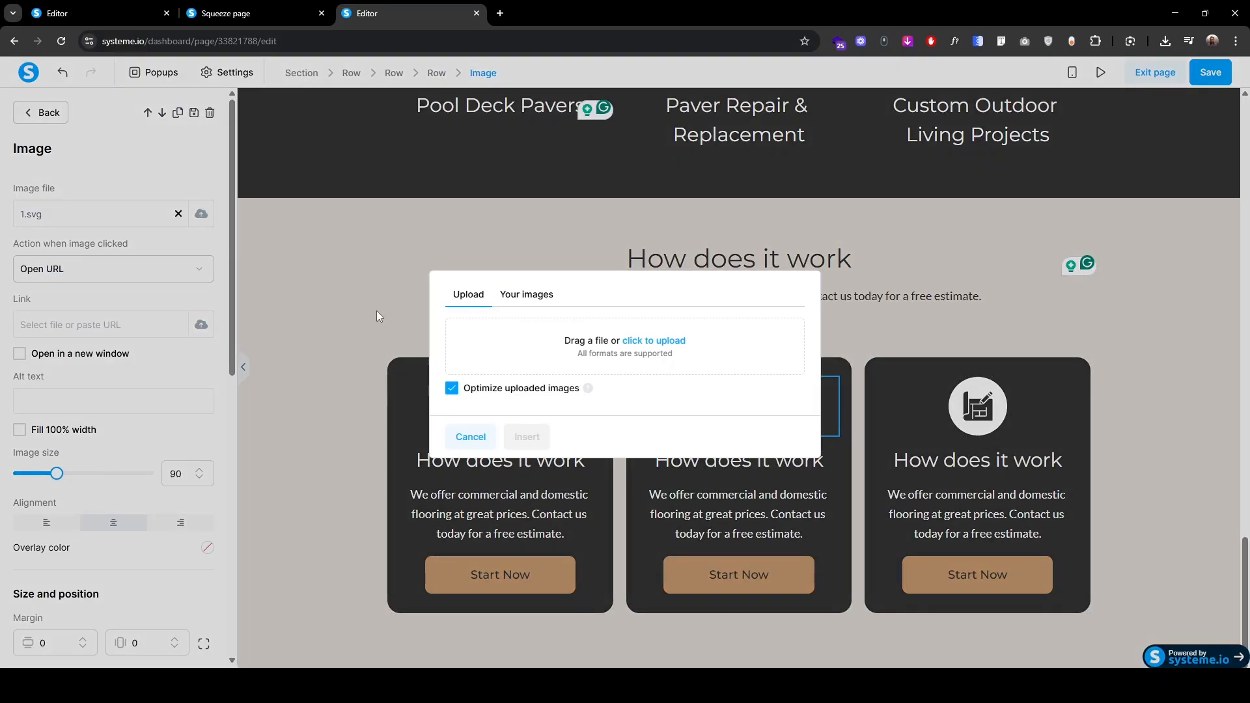
left_click(654, 340)
left_click(143, 134)
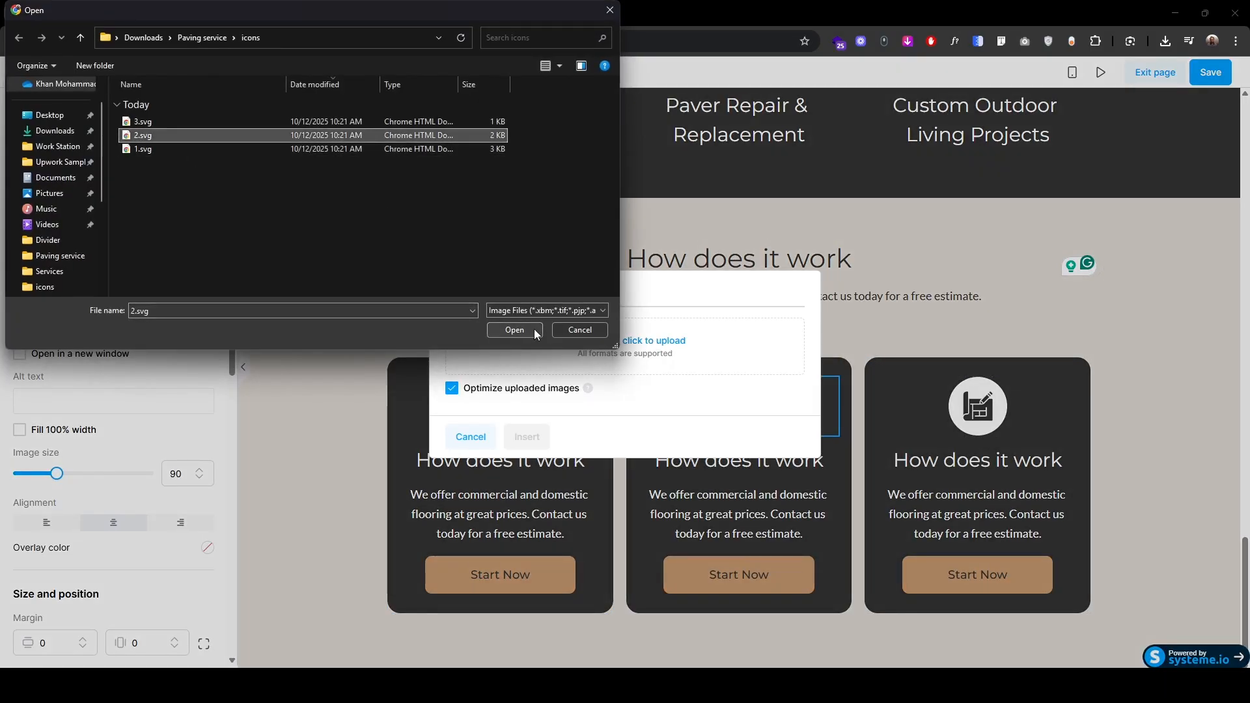
left_click(514, 329)
left_click(527, 458)
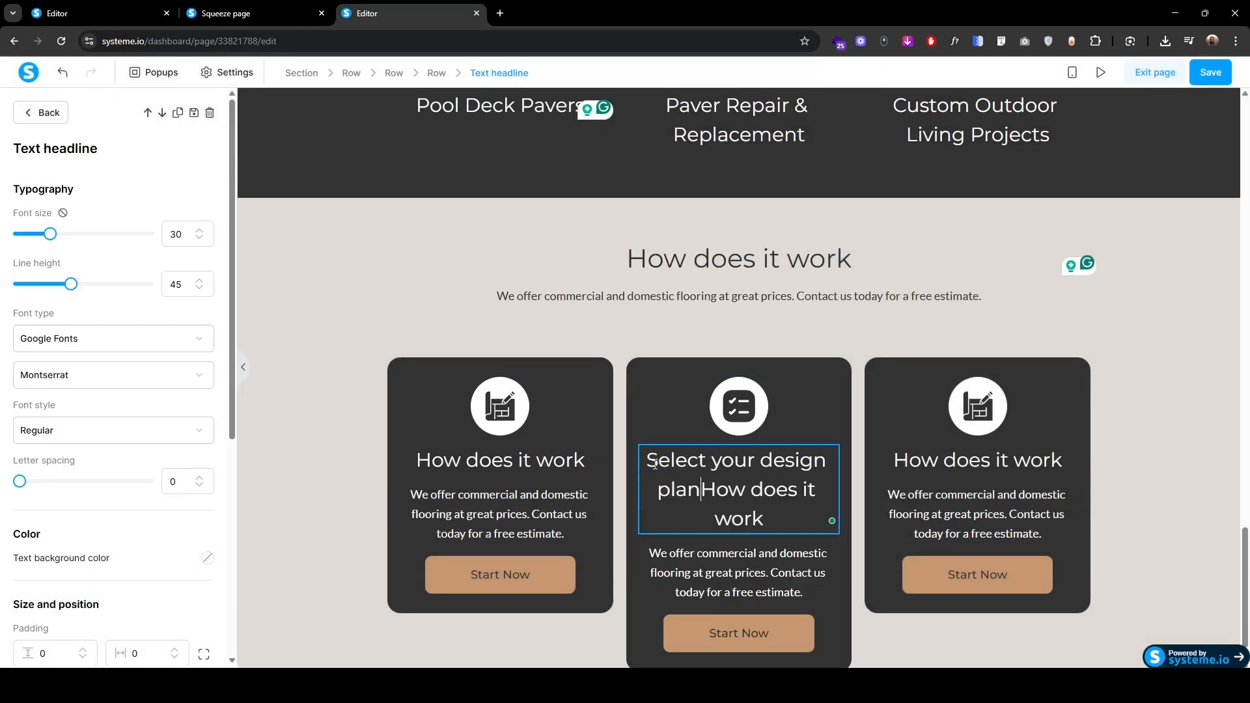
key("ctrl+shift+End")
key("BackSpace")
key("Escape")
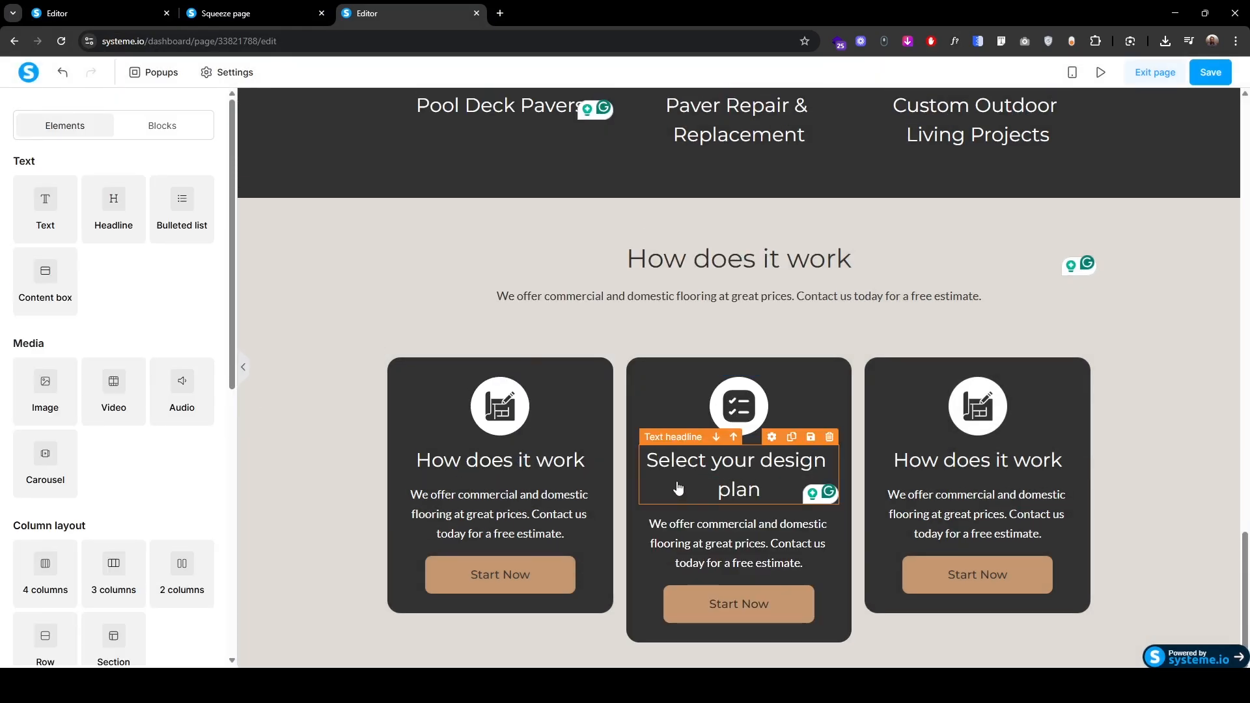
Step: Shrink the first card headline's font size and tighten its line height
left_click(505, 466)
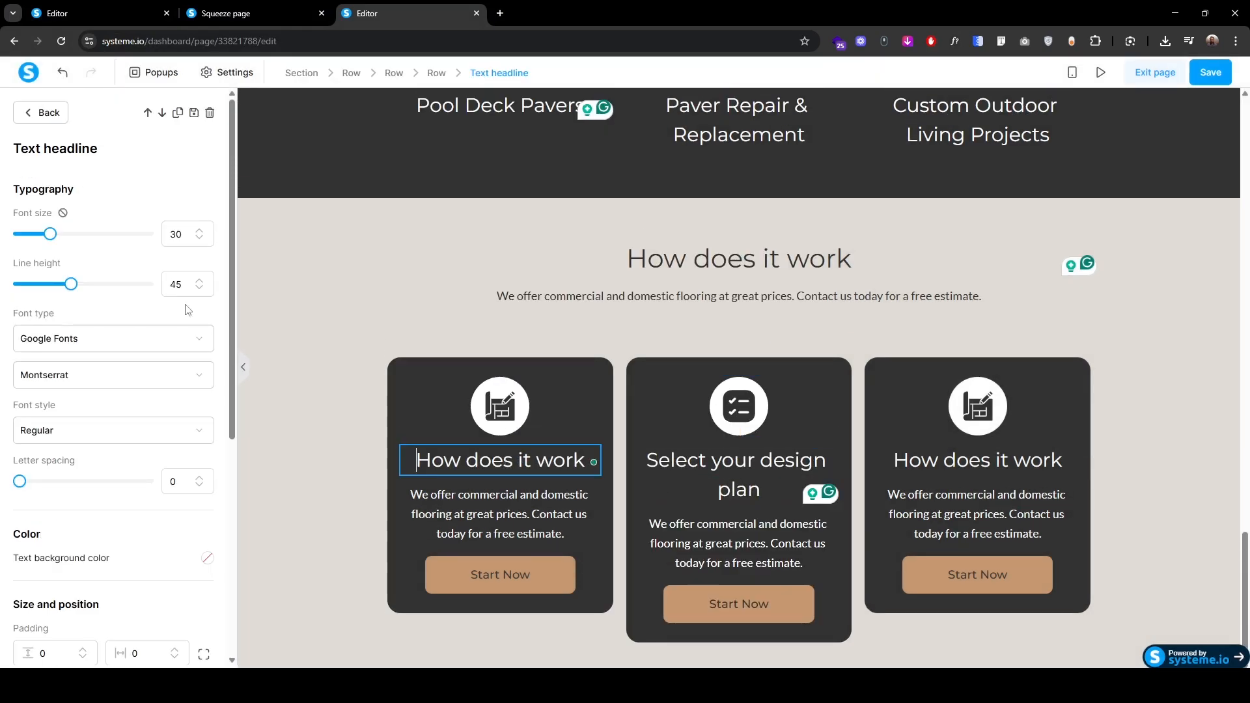
left_click(200, 239)
left_click(200, 239)
left_click(199, 240)
left_click(200, 239)
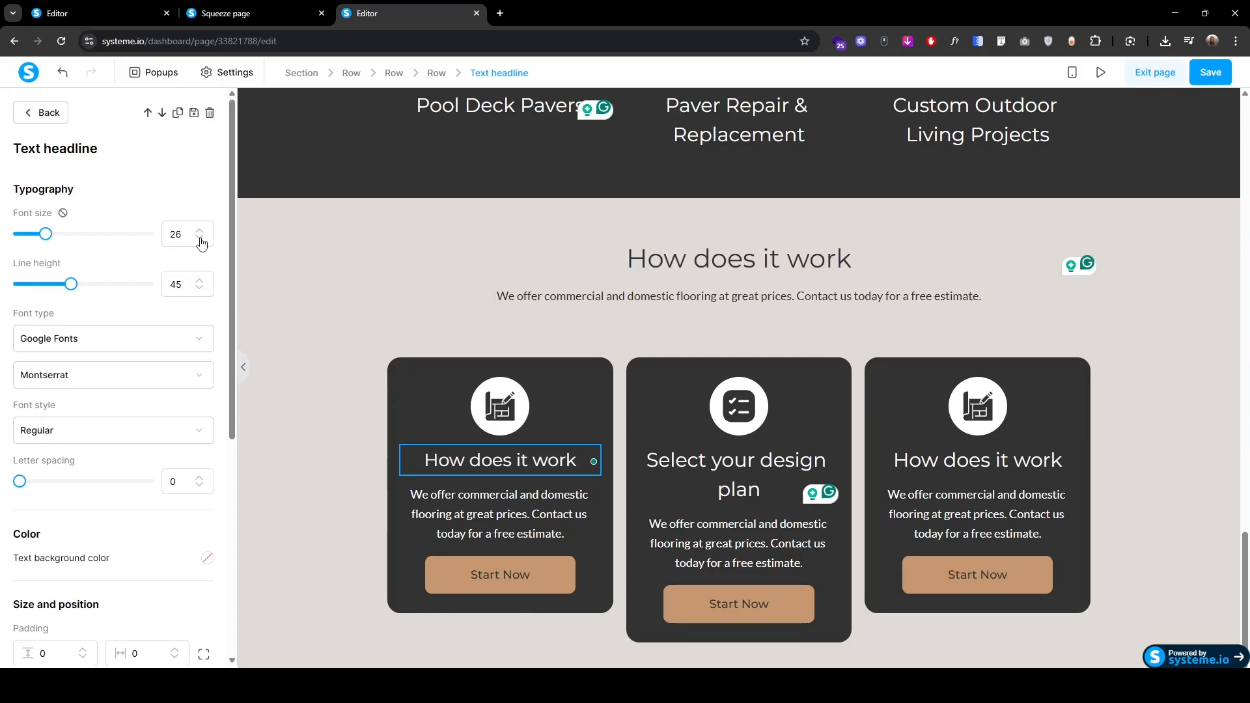
left_click(200, 289)
left_click(200, 289)
left_click(200, 289)
left_click(199, 289)
left_click(200, 289)
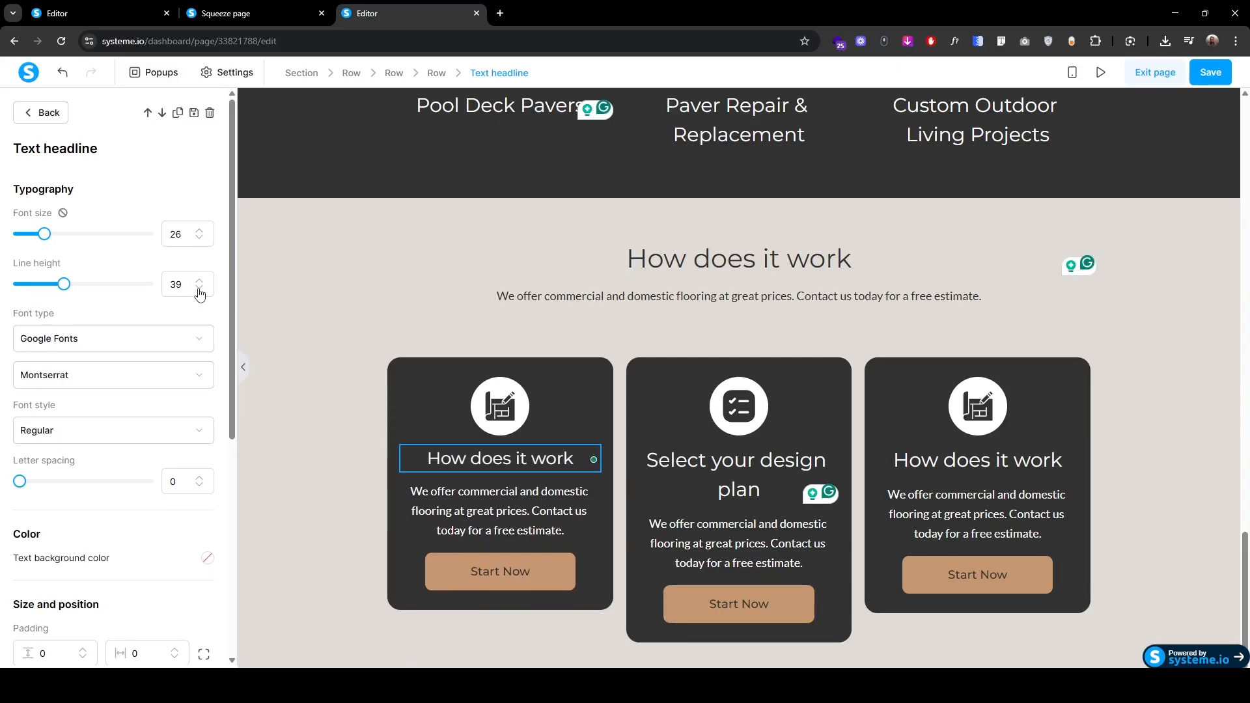
left_click(200, 289)
left_click(200, 289)
left_click(199, 289)
left_click(200, 289)
left_click(200, 289)
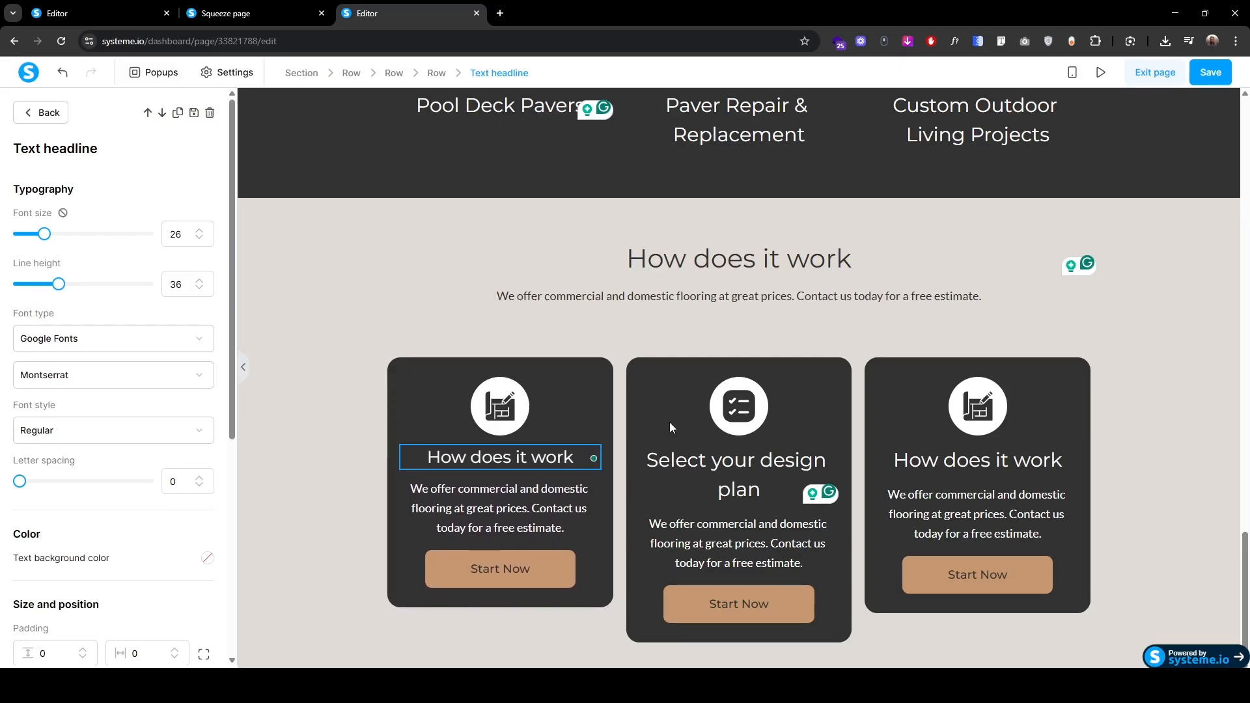
left_click(691, 466)
Step: Reduce the second card headline's font size and line height to match
left_click(689, 462)
double_click(200, 231)
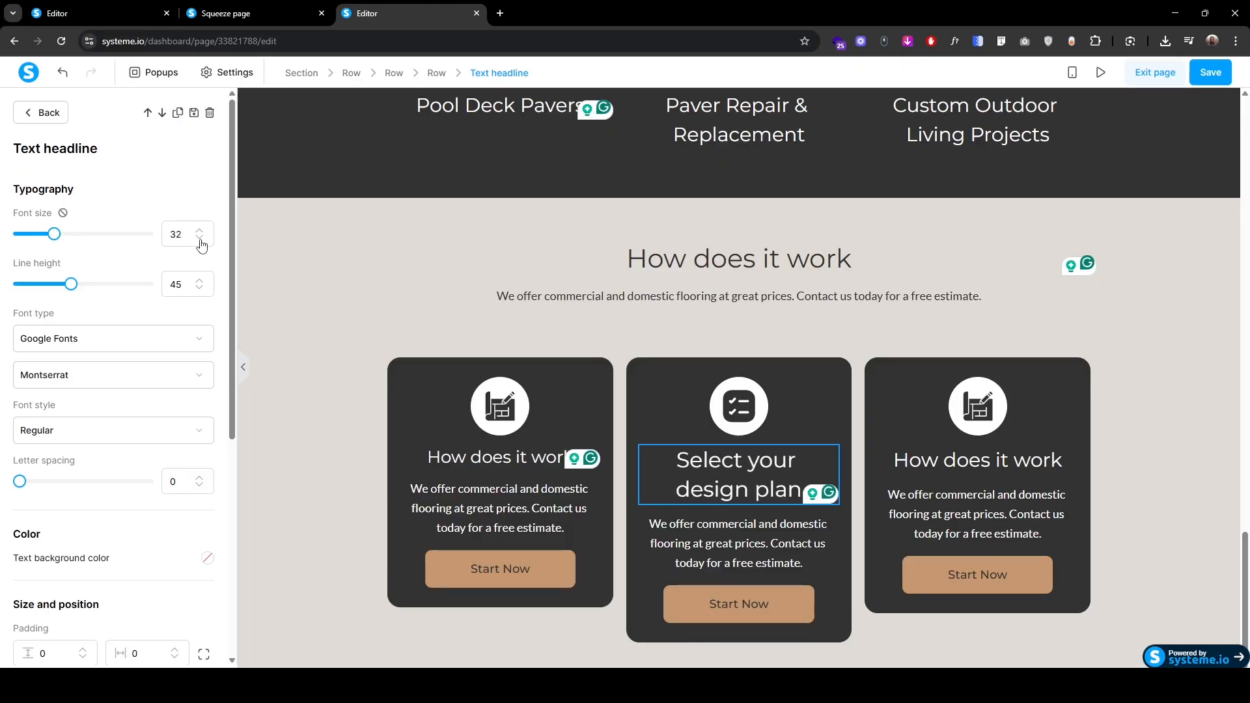
left_click(200, 239)
left_click(200, 238)
left_click(200, 238)
left_click(199, 238)
left_click(200, 238)
left_click(200, 239)
left_click(199, 289)
left_click(200, 289)
left_click(200, 289)
left_click(199, 289)
left_click(199, 289)
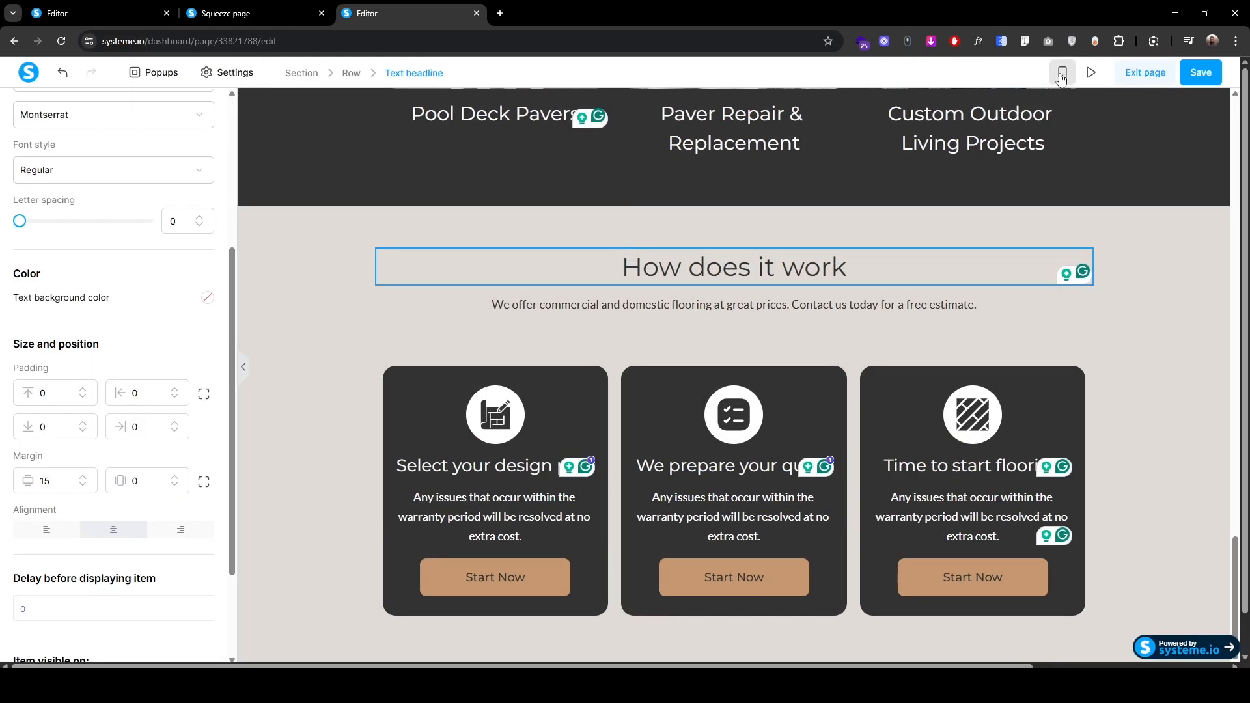
Step: In mobile view, give the How does it work headline top and bottom padding of 15
left_click(1062, 74)
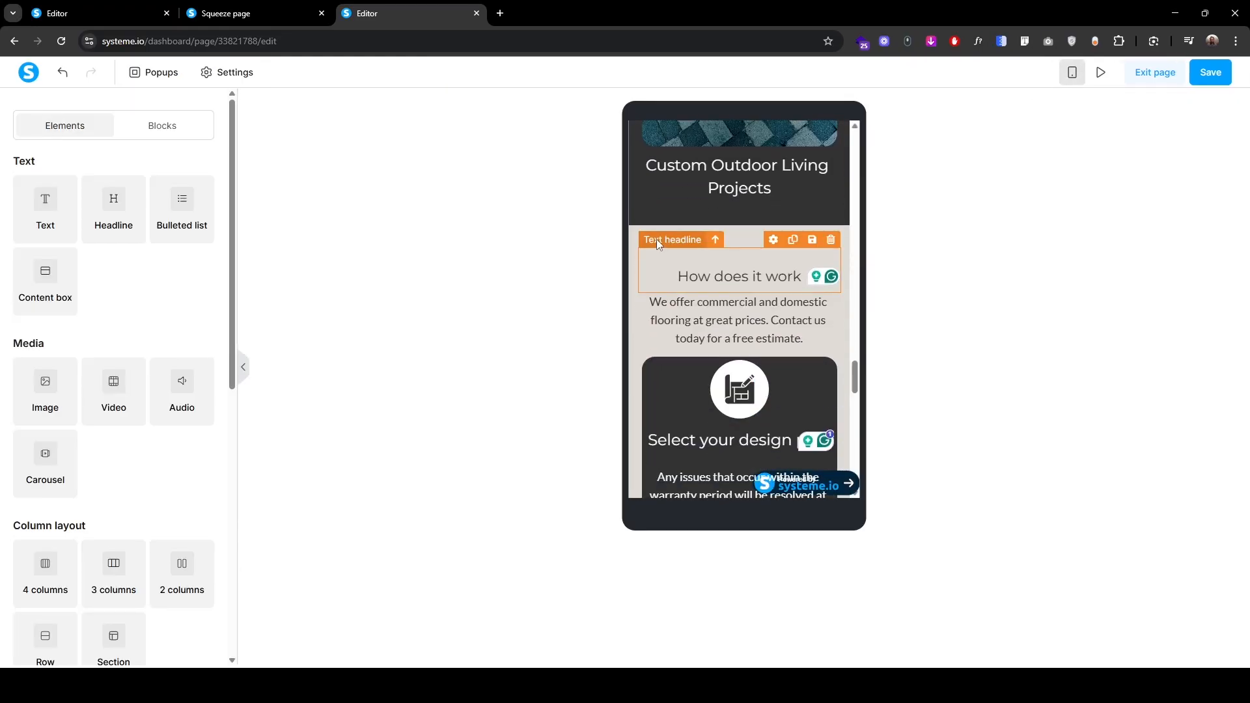
left_click(656, 239)
left_click_drag(50, 408, 21, 410)
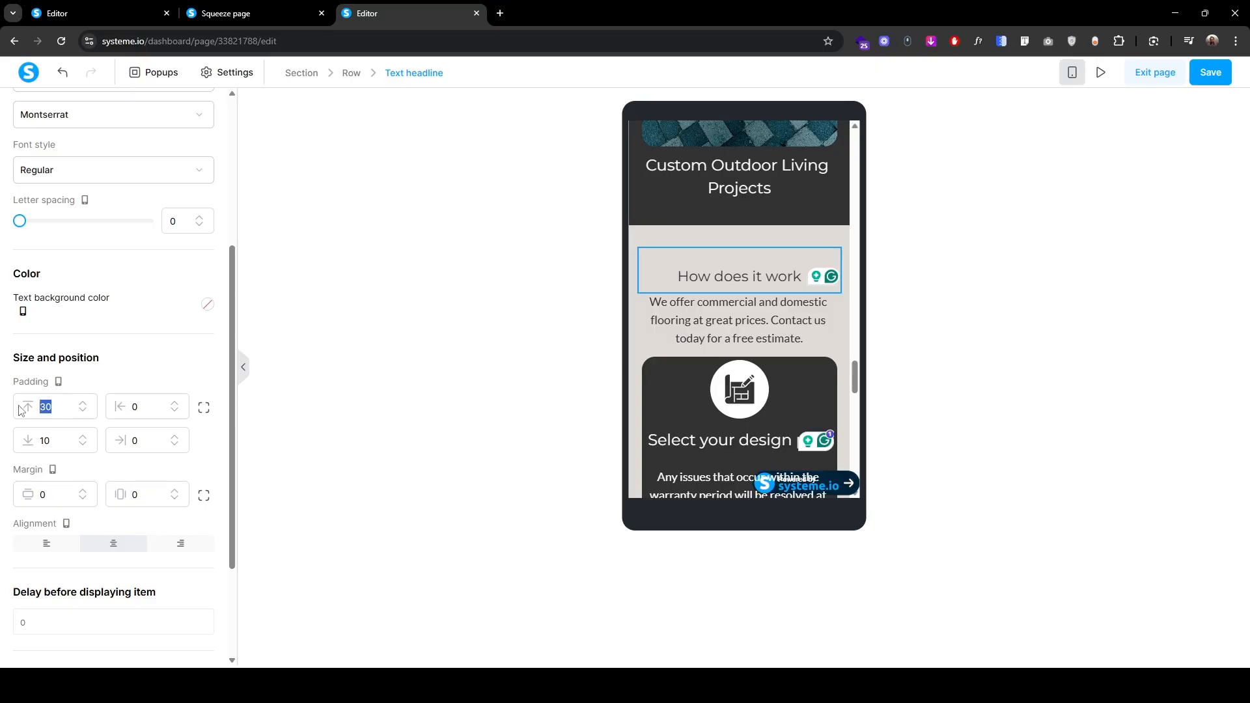
type("15")
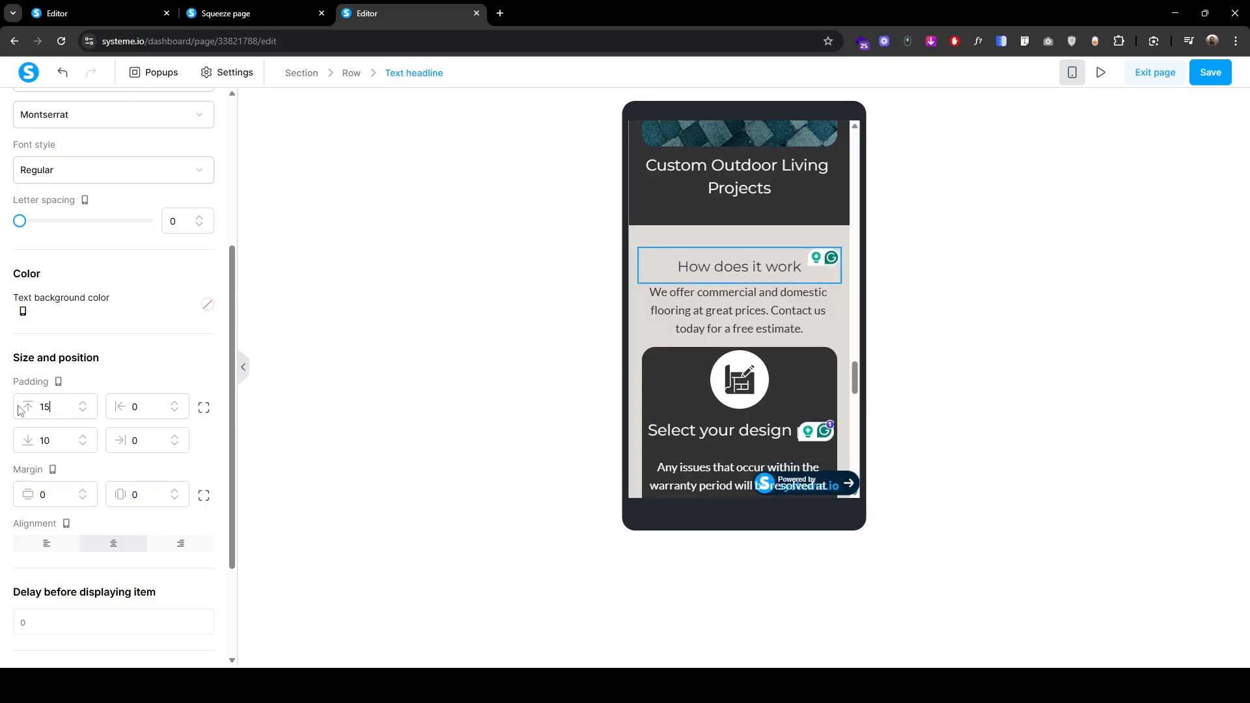
left_click(83, 439)
left_click(82, 438)
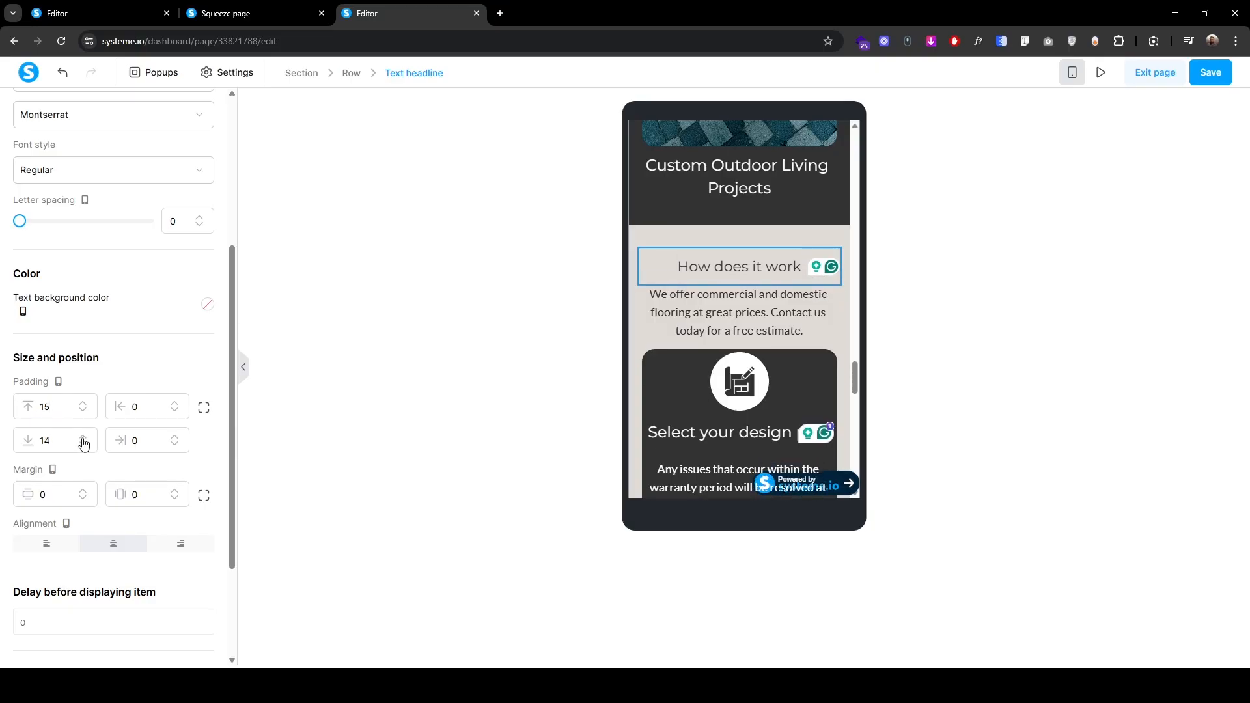
left_click(83, 438)
left_click(83, 438)
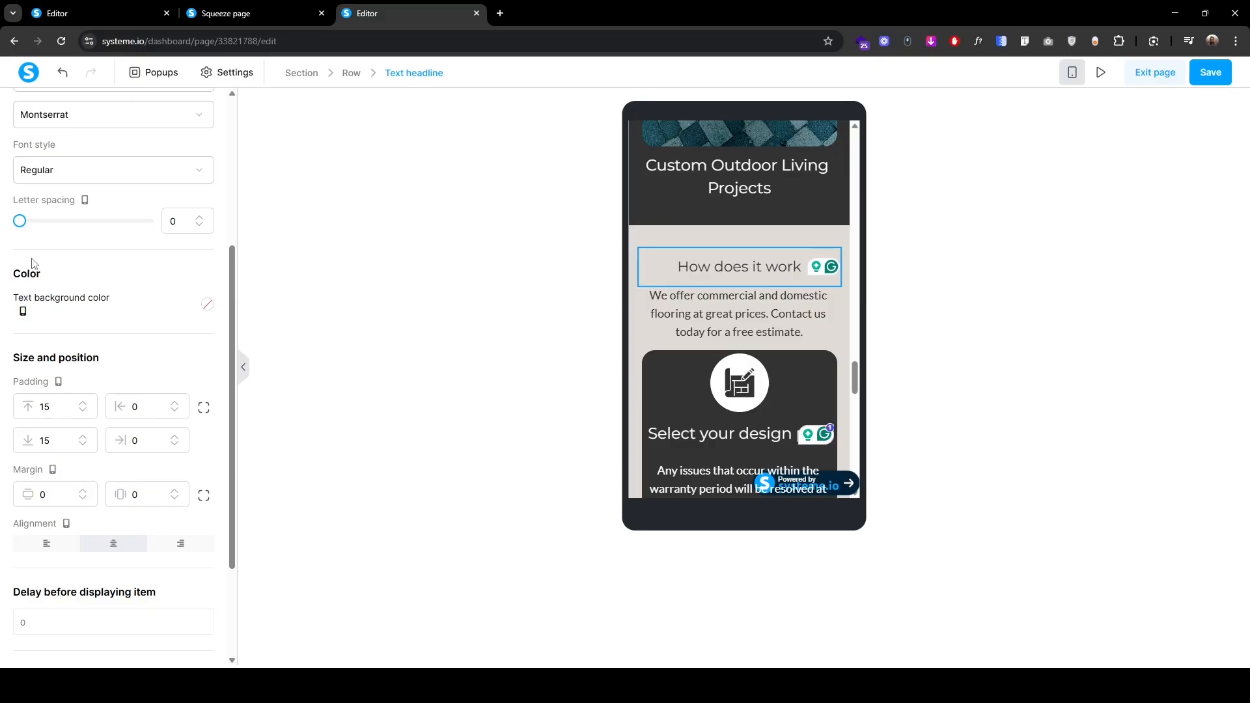
scroll(28, 155, "up", 4)
Step: Set the intro paragraph's bottom padding to 15 on mobile
left_click(39, 113)
left_click(654, 281)
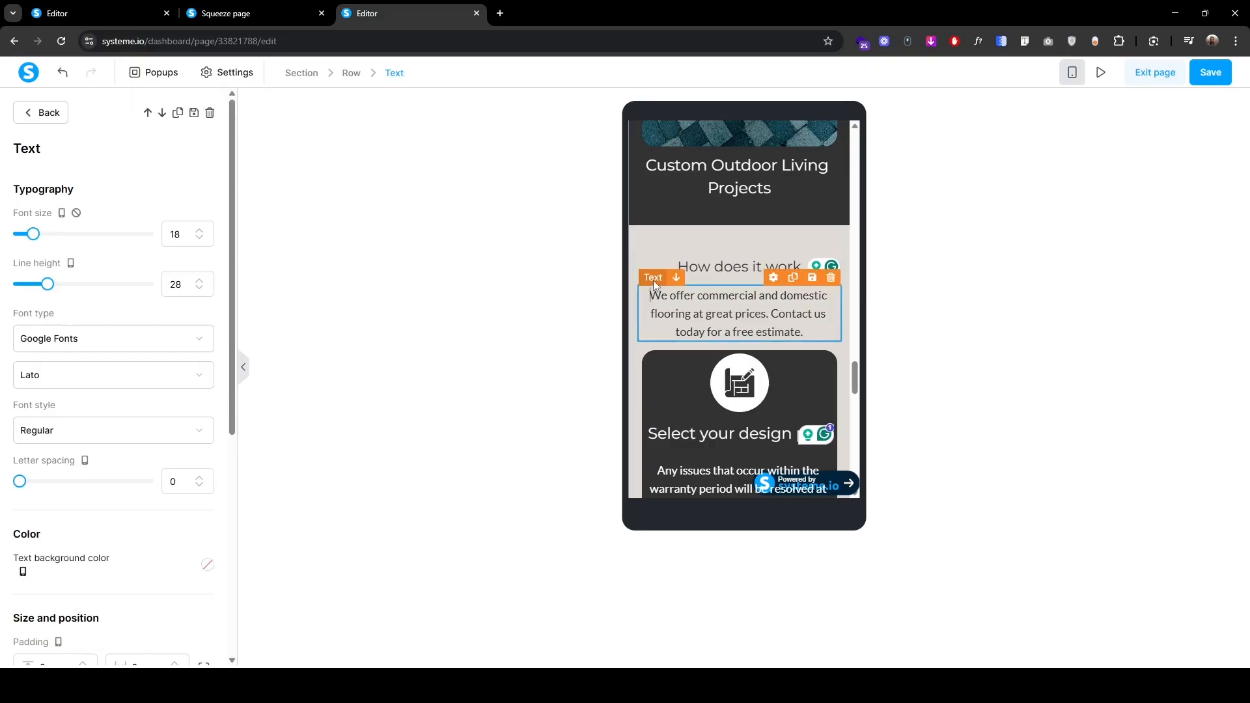
scroll(82, 436, "down", 5)
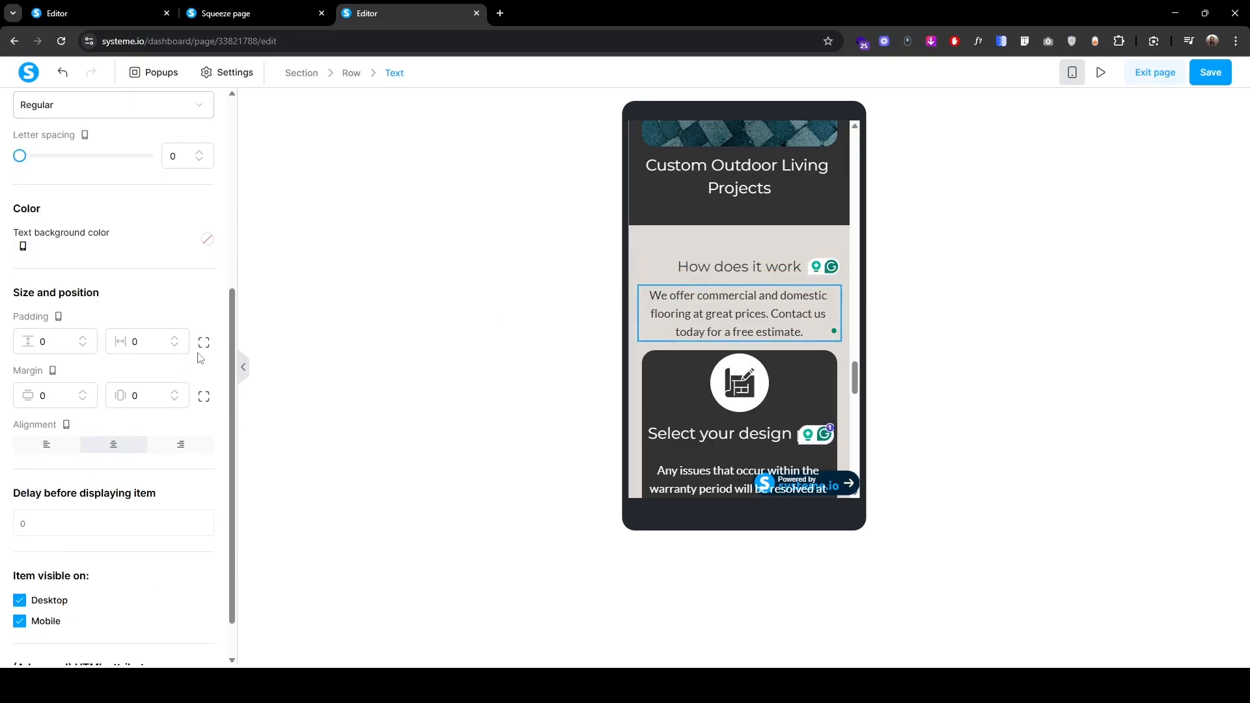
left_click(203, 342)
left_click(41, 378)
type("1")
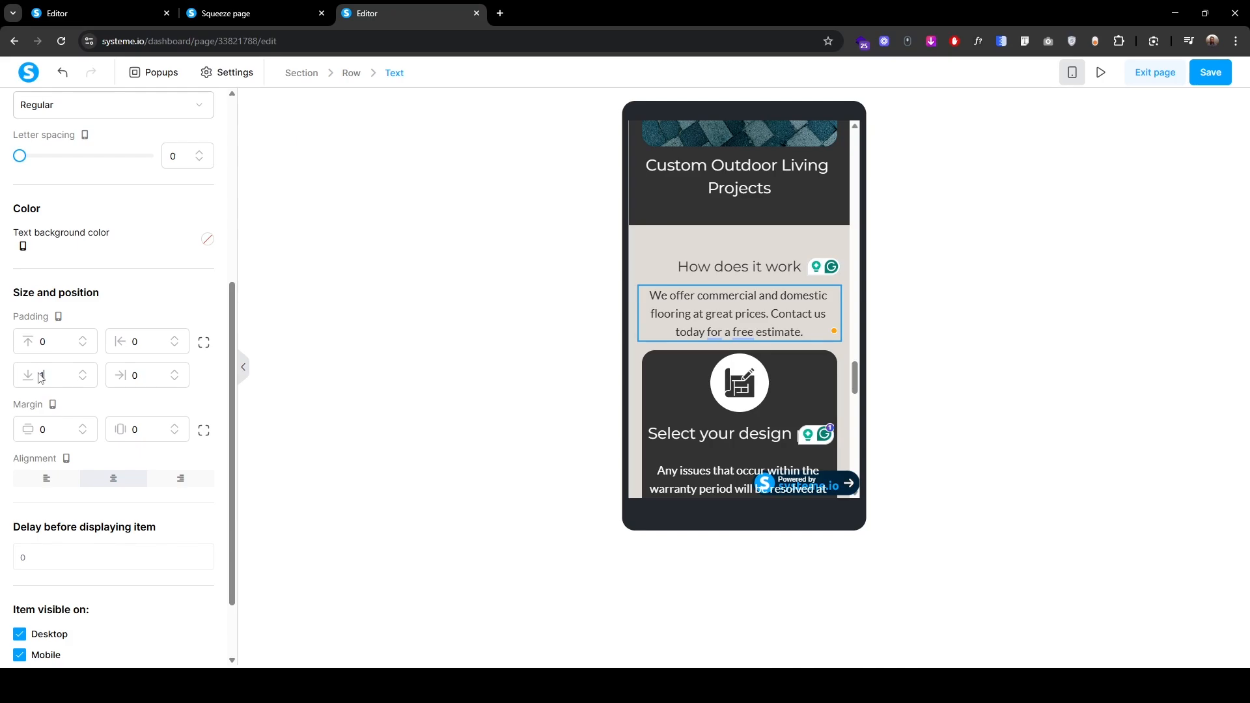
type("5")
left_click(495, 370)
scroll(774, 362, "down", 2)
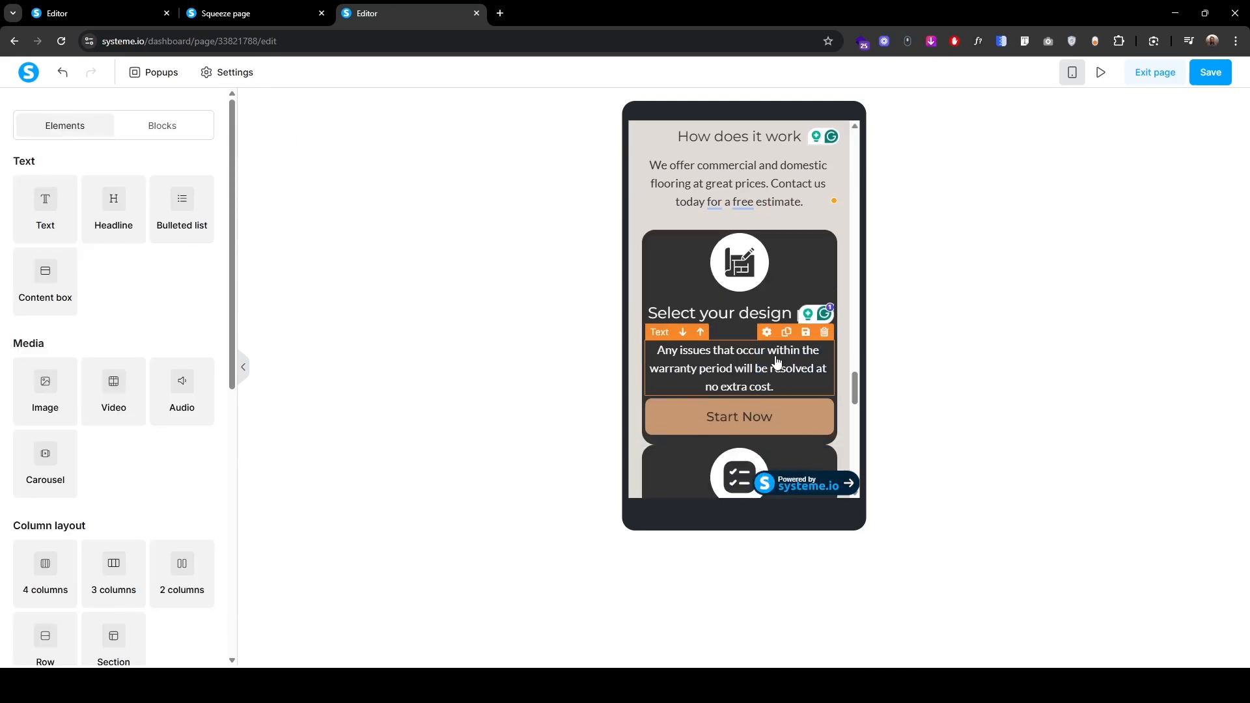
Step: Increase the first step card's vertical padding to 20 on mobile
left_click(645, 251)
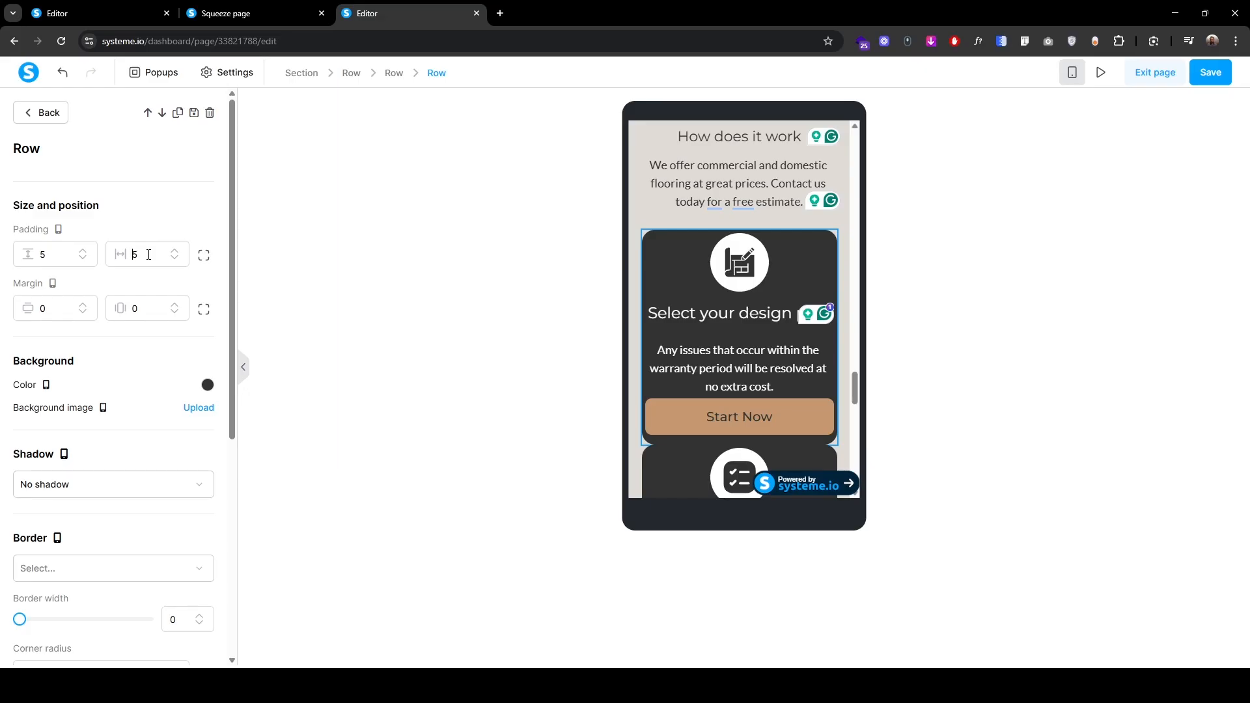
left_click(64, 266)
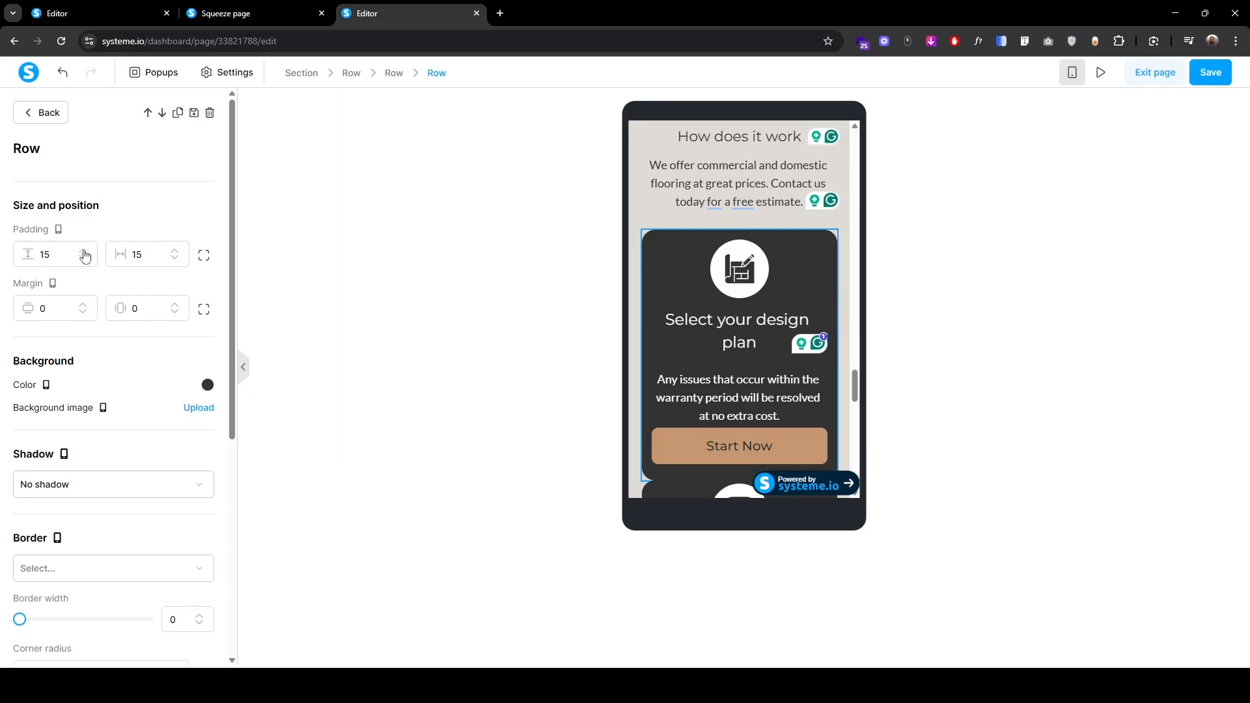
left_click(84, 252)
left_click(84, 252)
left_click(84, 251)
left_click(83, 252)
left_click(84, 252)
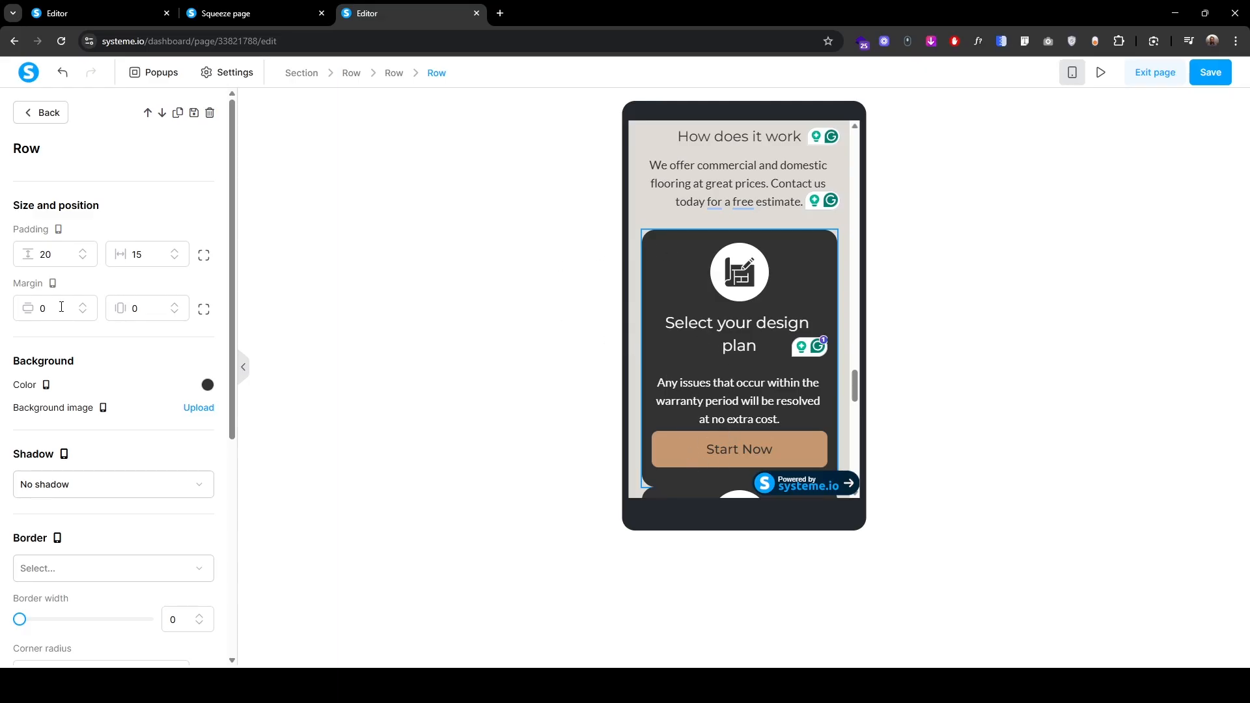
left_click(49, 117)
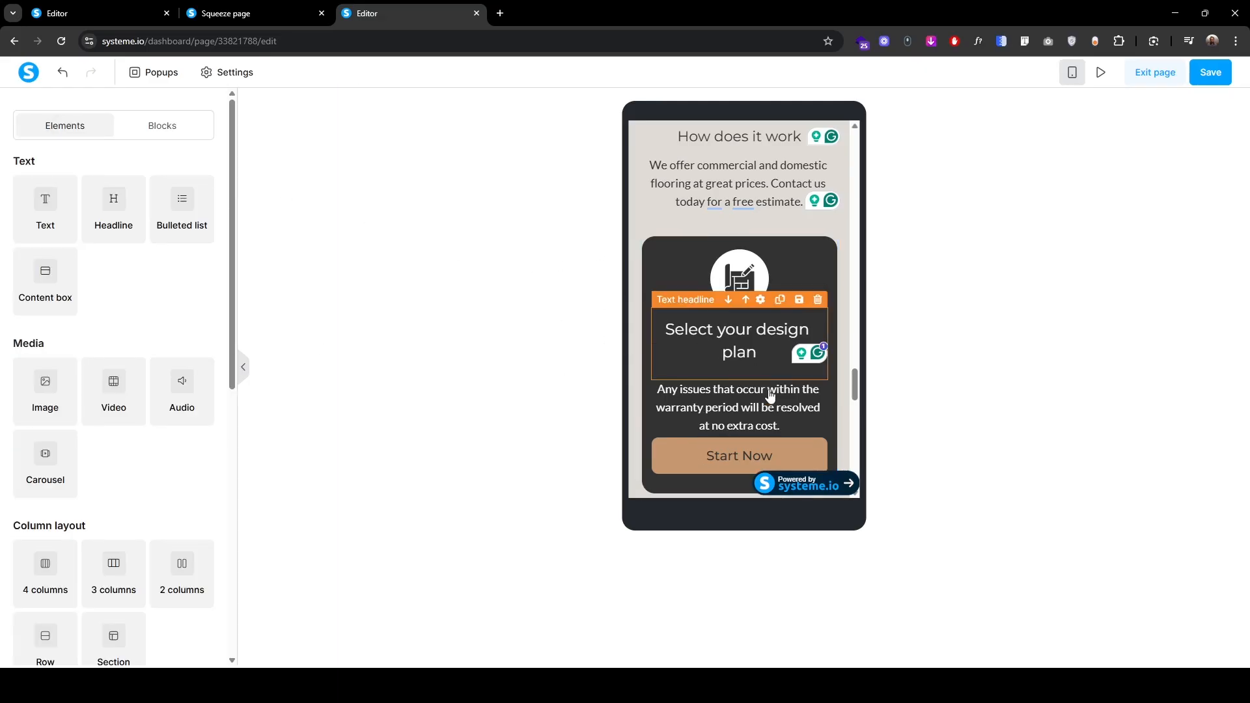
scroll(770, 395, "down", 3)
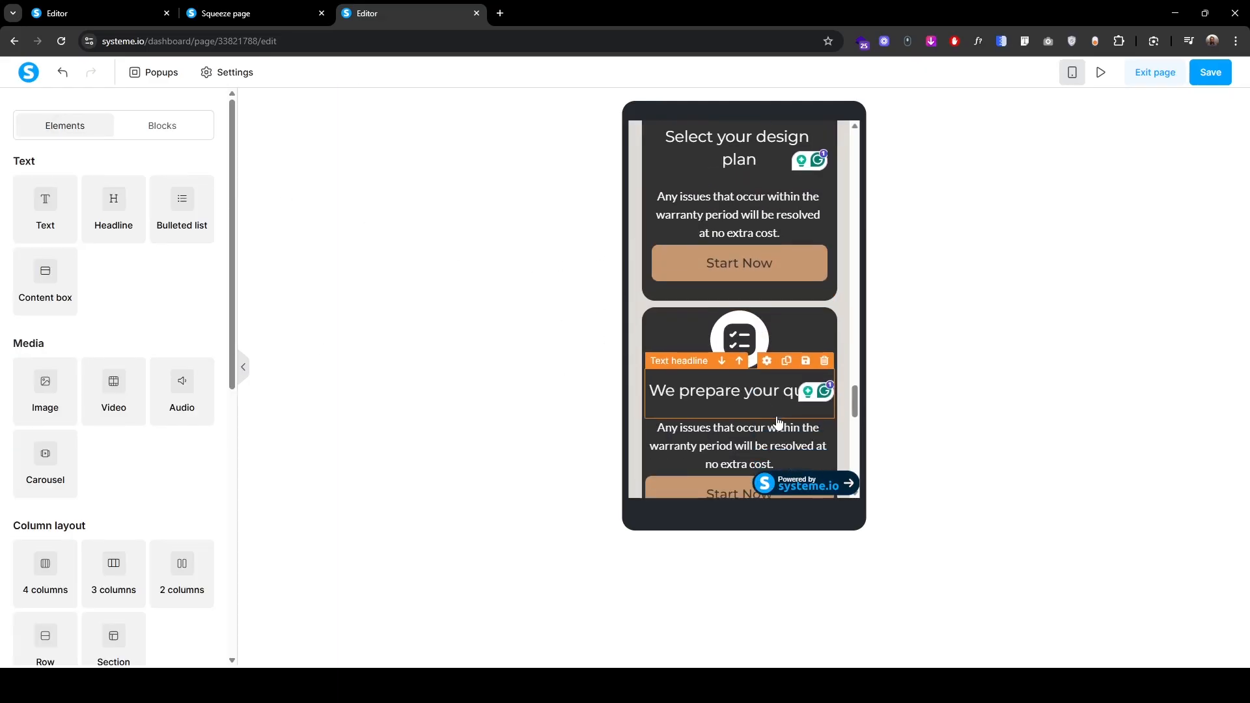
Step: Set vertical and horizontal padding of 15 on the second and third step cards
left_click(642, 353)
double_click(47, 254)
type("15")
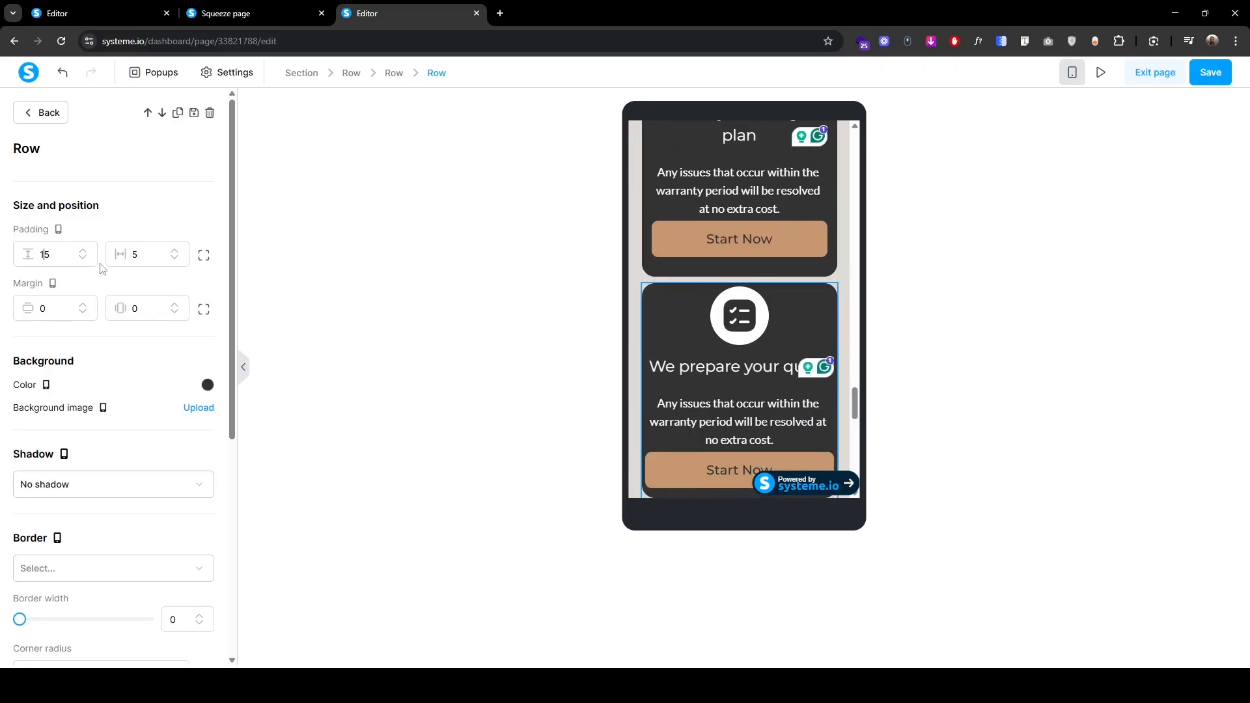
double_click(138, 255)
type("15")
left_click(40, 111)
scroll(665, 389, "down", 4)
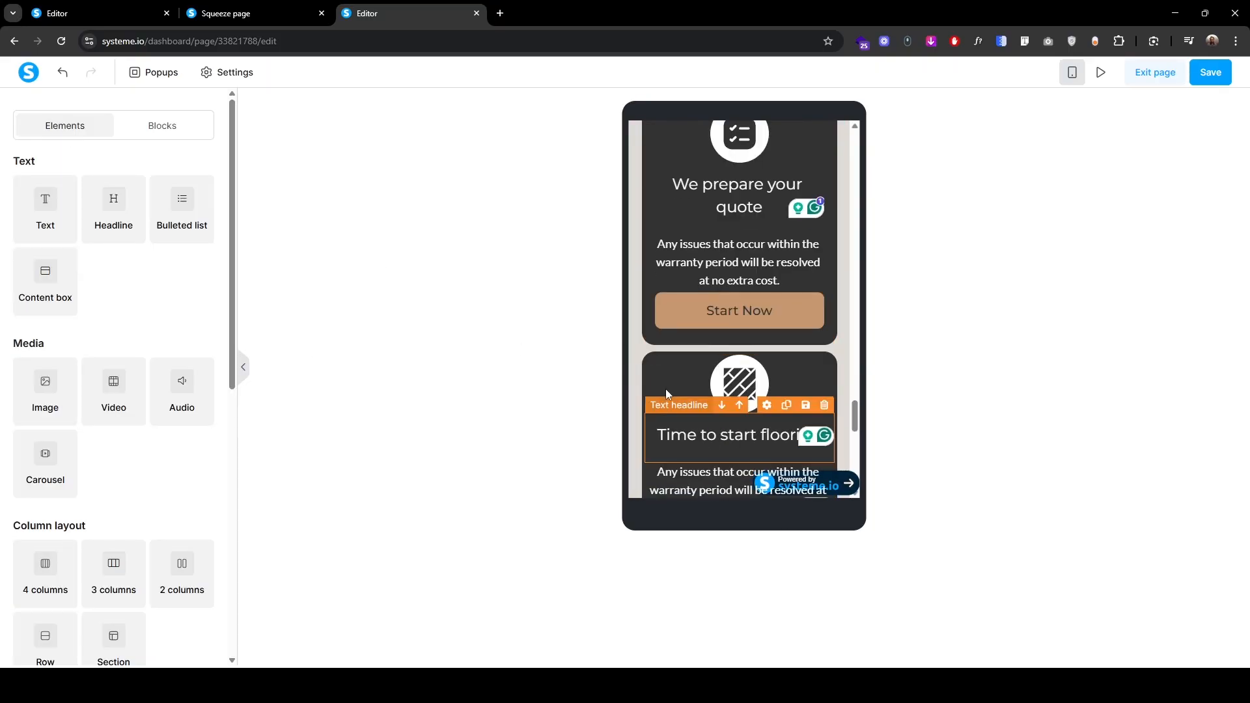
left_click(665, 389)
double_click(54, 256)
type("15")
double_click(138, 254)
type("15")
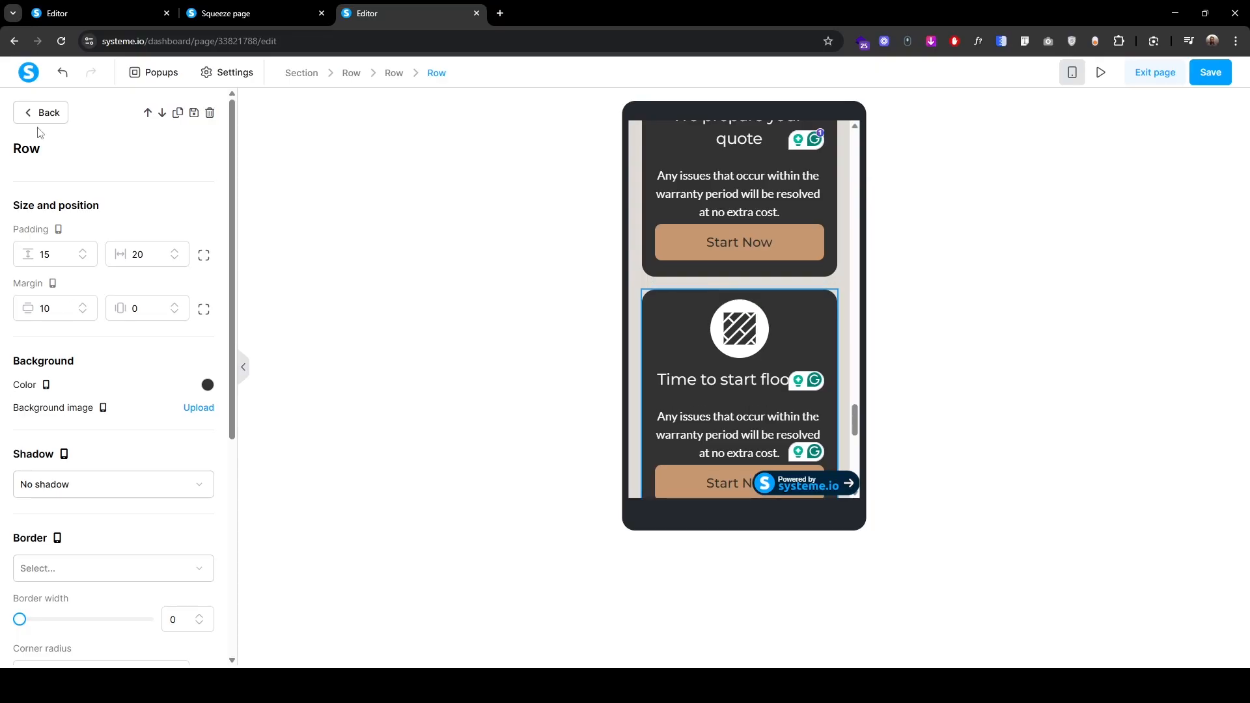
left_click(40, 112)
scroll(681, 404, "down", 3)
scroll(681, 404, "up", 5)
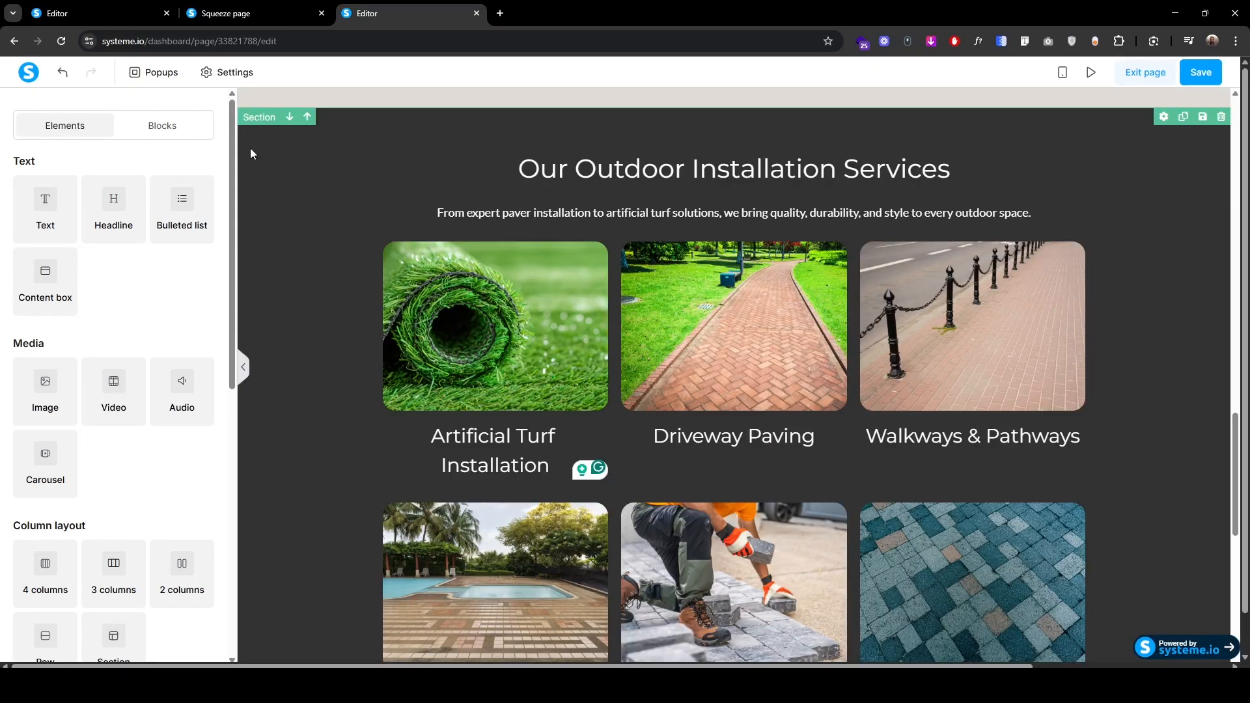
Step: Duplicate the Our Outdoor Installation Services section and move the copy further down
left_click(255, 119)
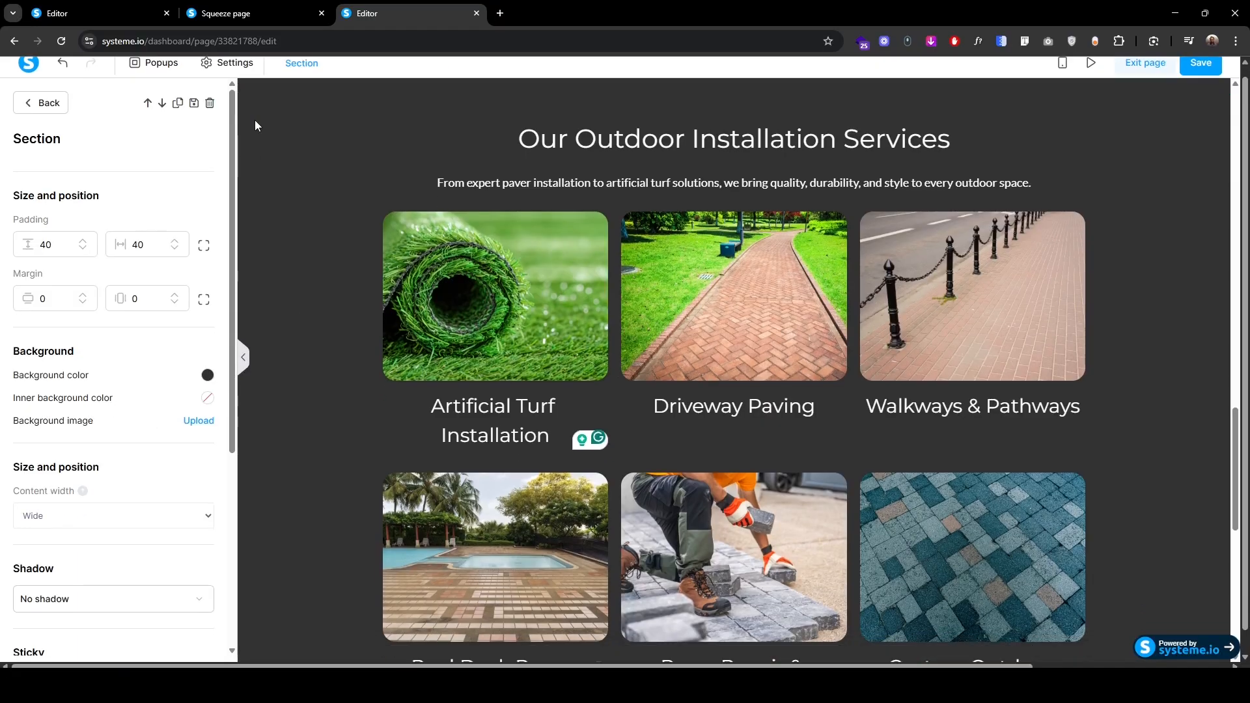
left_click(182, 104)
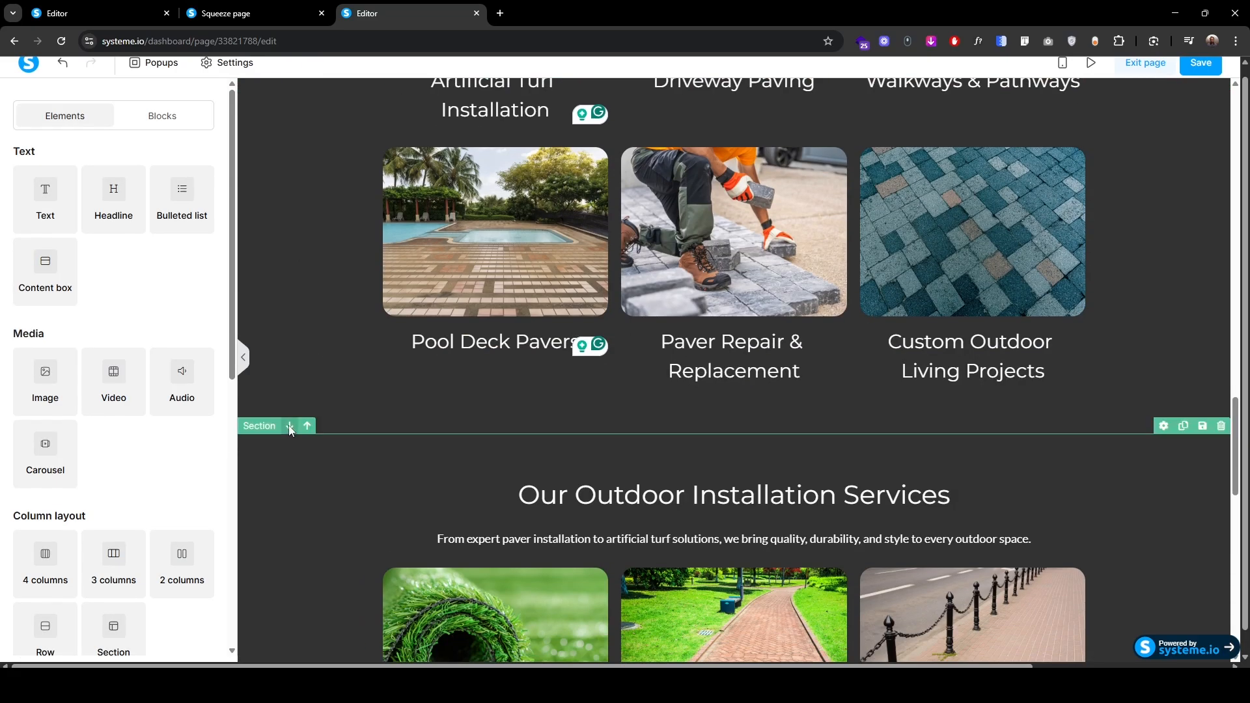
left_click(289, 426)
scroll(291, 480, "down", 10)
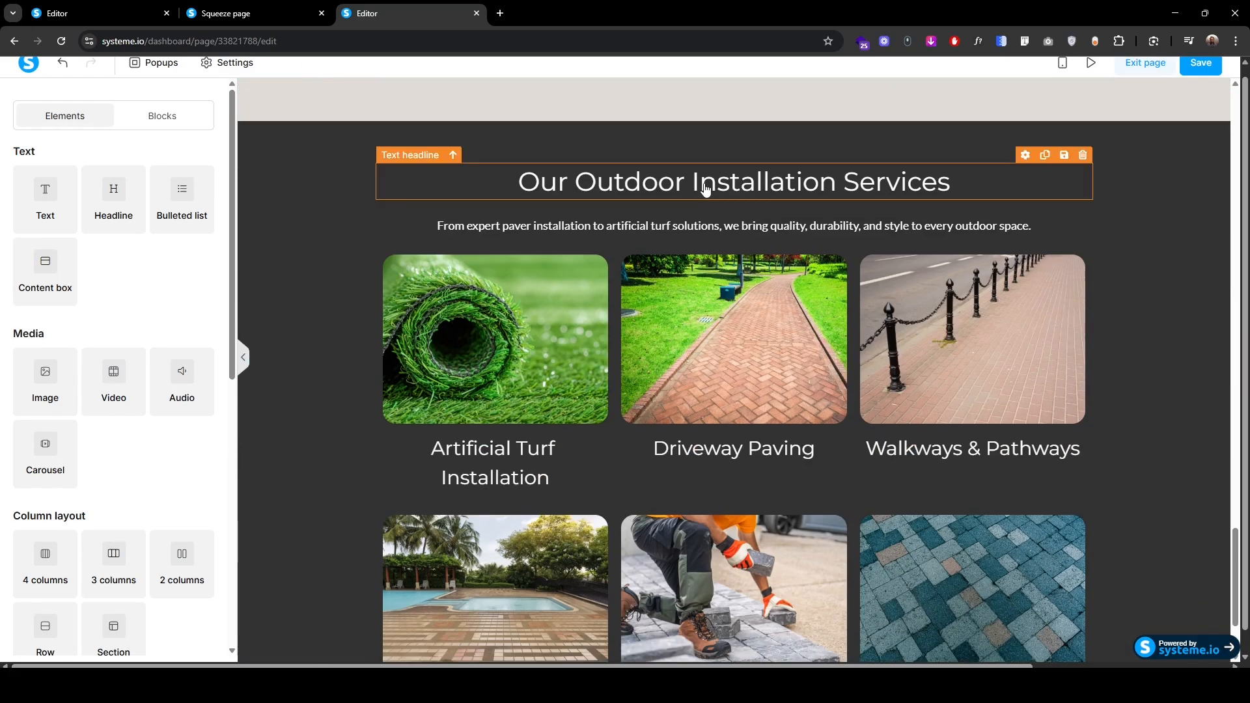
Step: Retitle the copy 'Meet Our Team' as an H2 with font size 40 and line height 55
left_click(705, 188)
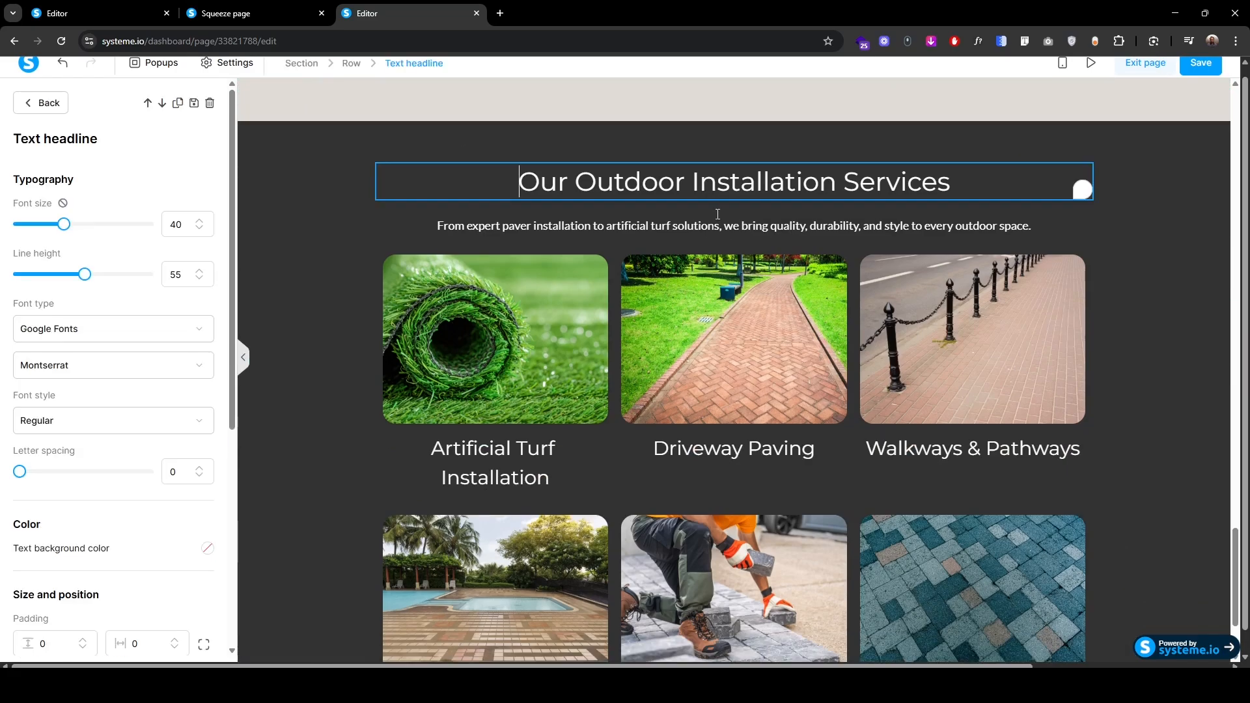
left_click(516, 172)
type("Meet Our Team")
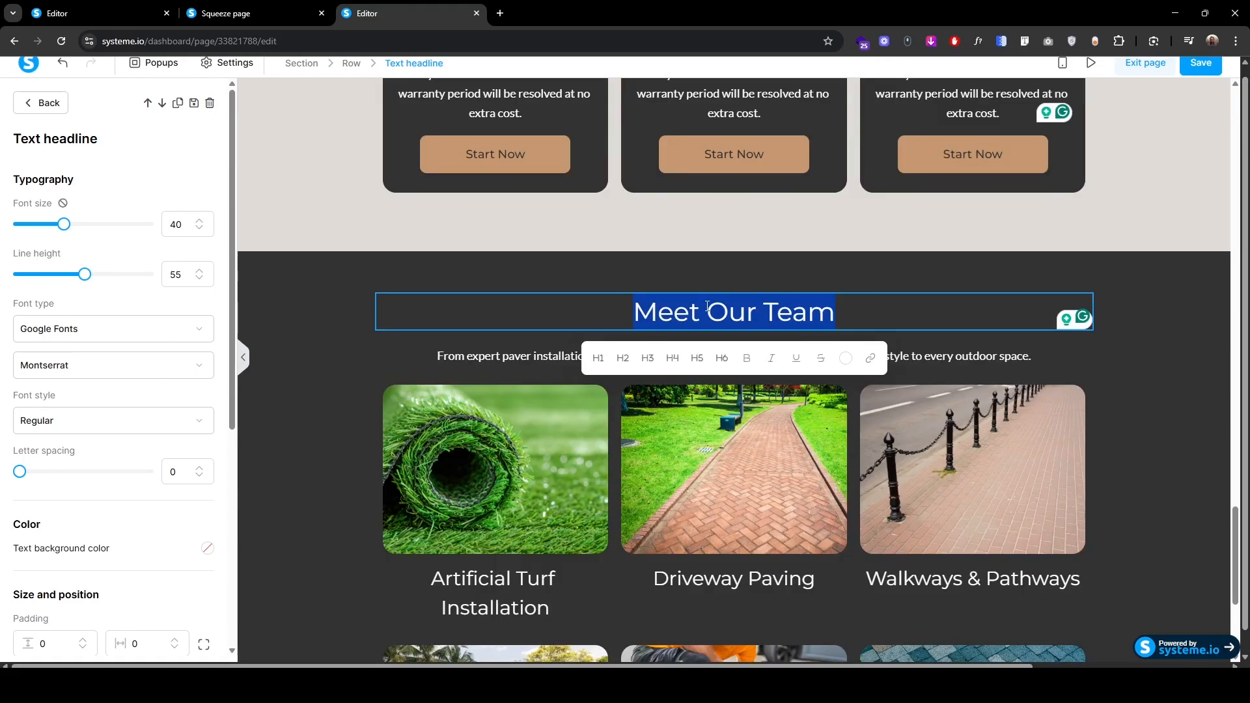
left_click(622, 358)
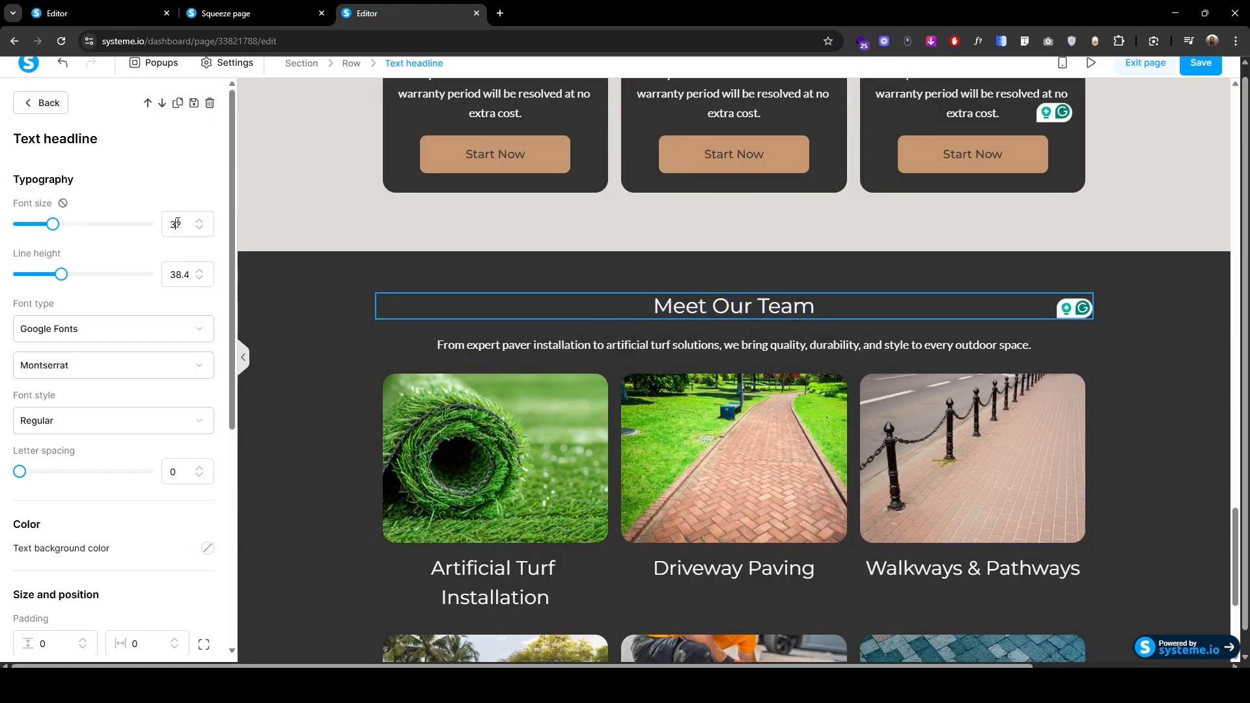
left_click(177, 228)
type("40")
double_click(177, 274)
type("55")
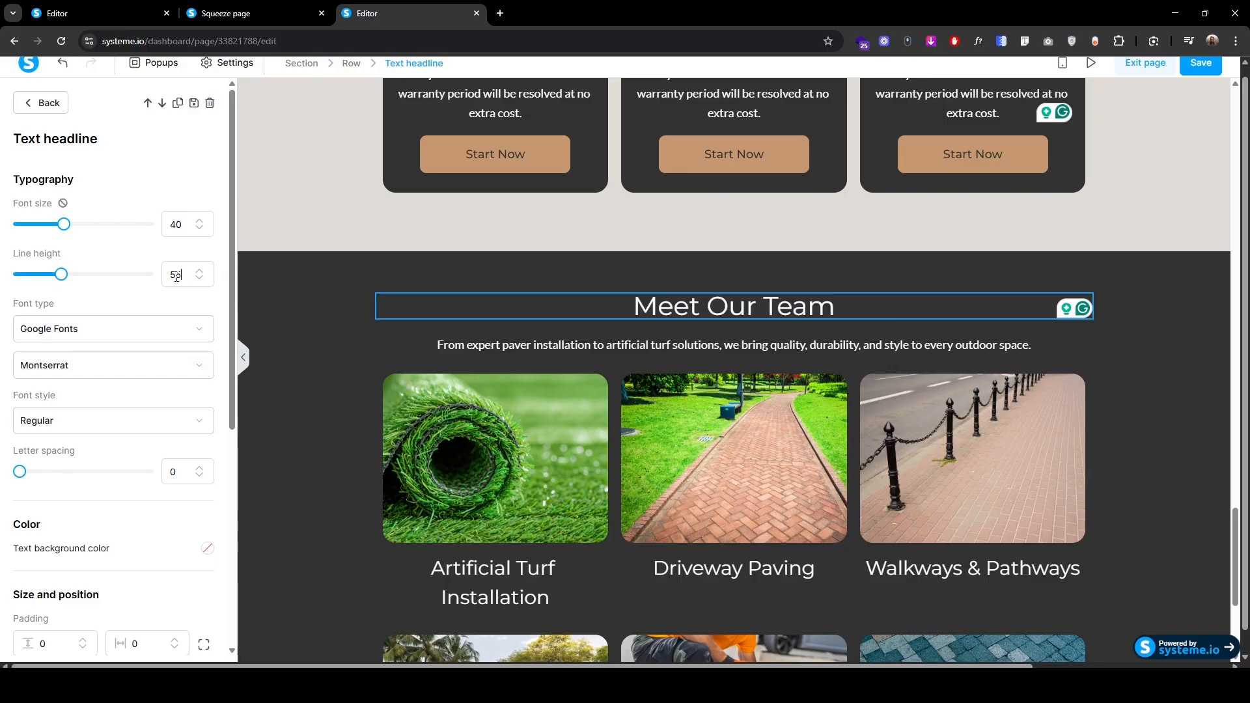
left_click_drag(838, 313, 622, 316)
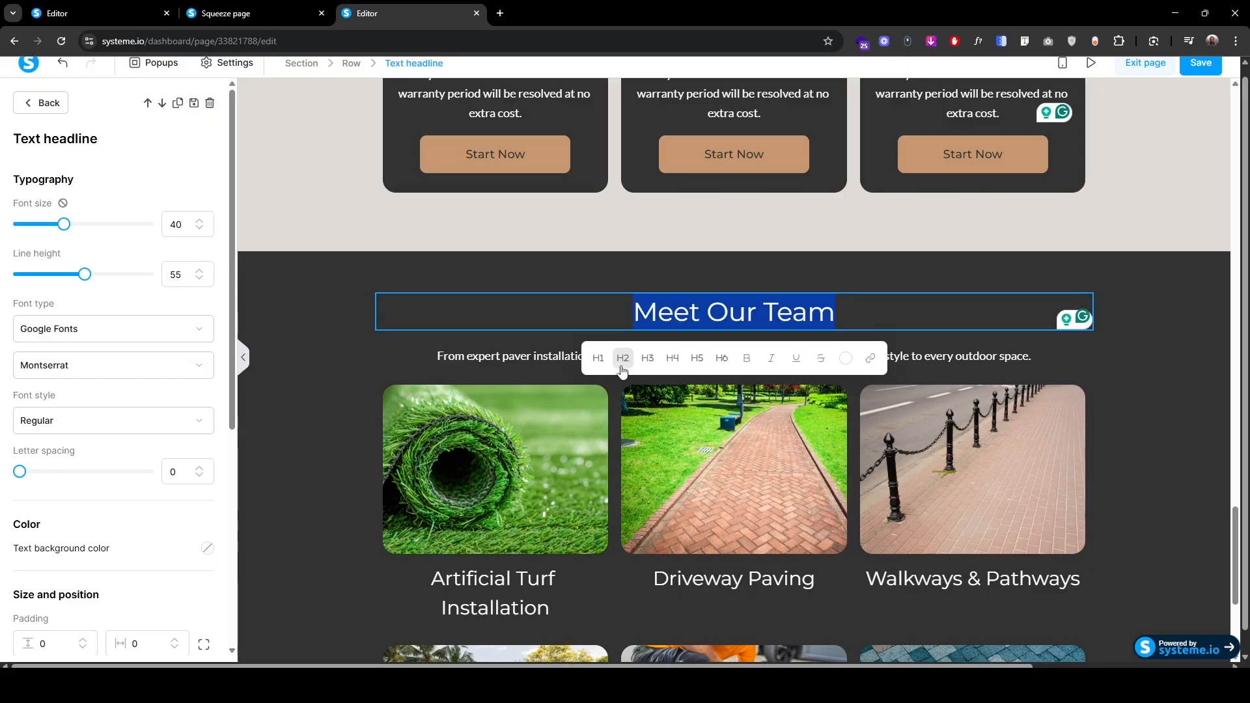
Step: Replace the subtitle with a one-line sentence about skilled experts and view the live page
left_click(441, 358)
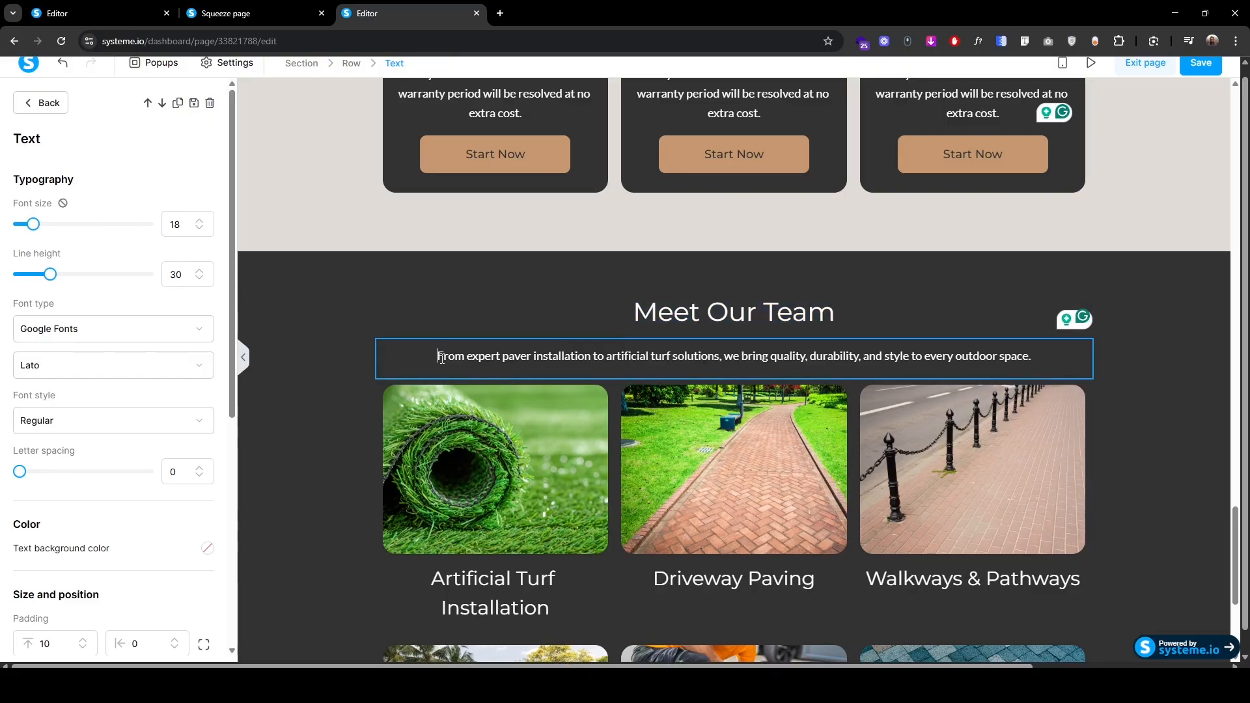
type("Skilled experts dedicated to bringing your vision to life.")
key("ctrl+shift+End")
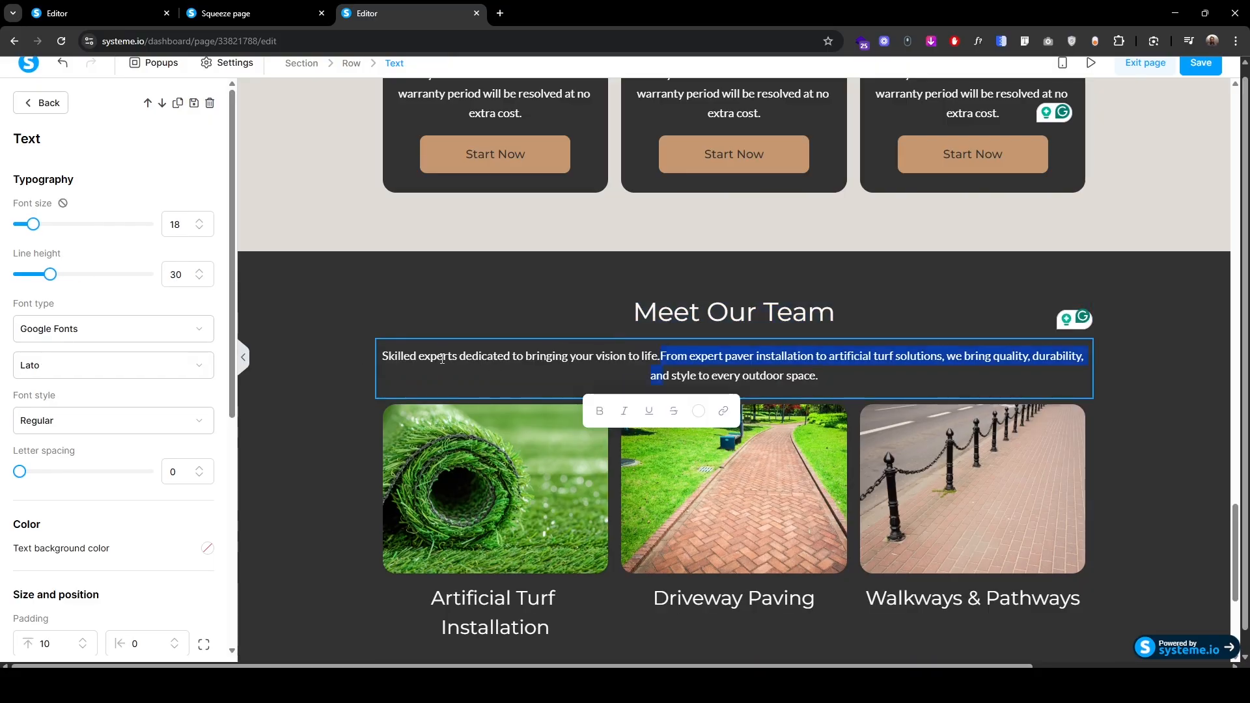
key("BackSpace")
key("Escape")
left_click(270, 8)
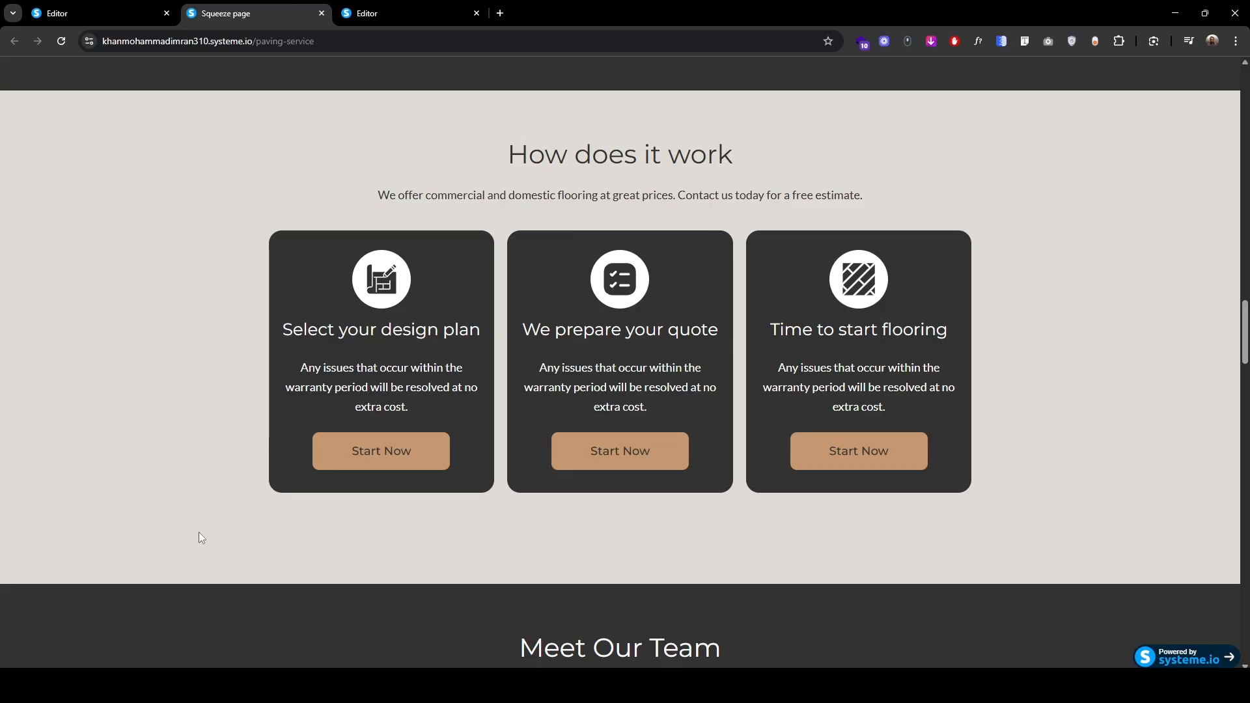
Step: Delete the second row of service images
scroll(199, 538, "down", 8)
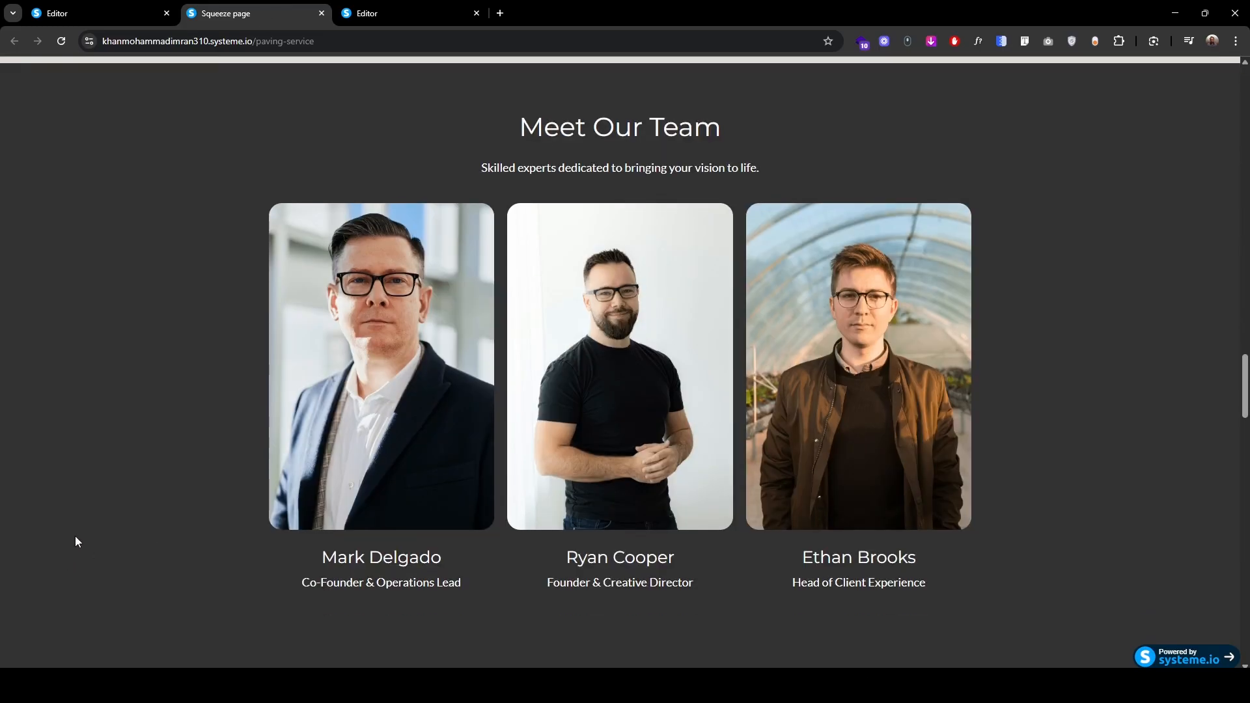
left_click(417, 12)
scroll(411, 498, "down", 2)
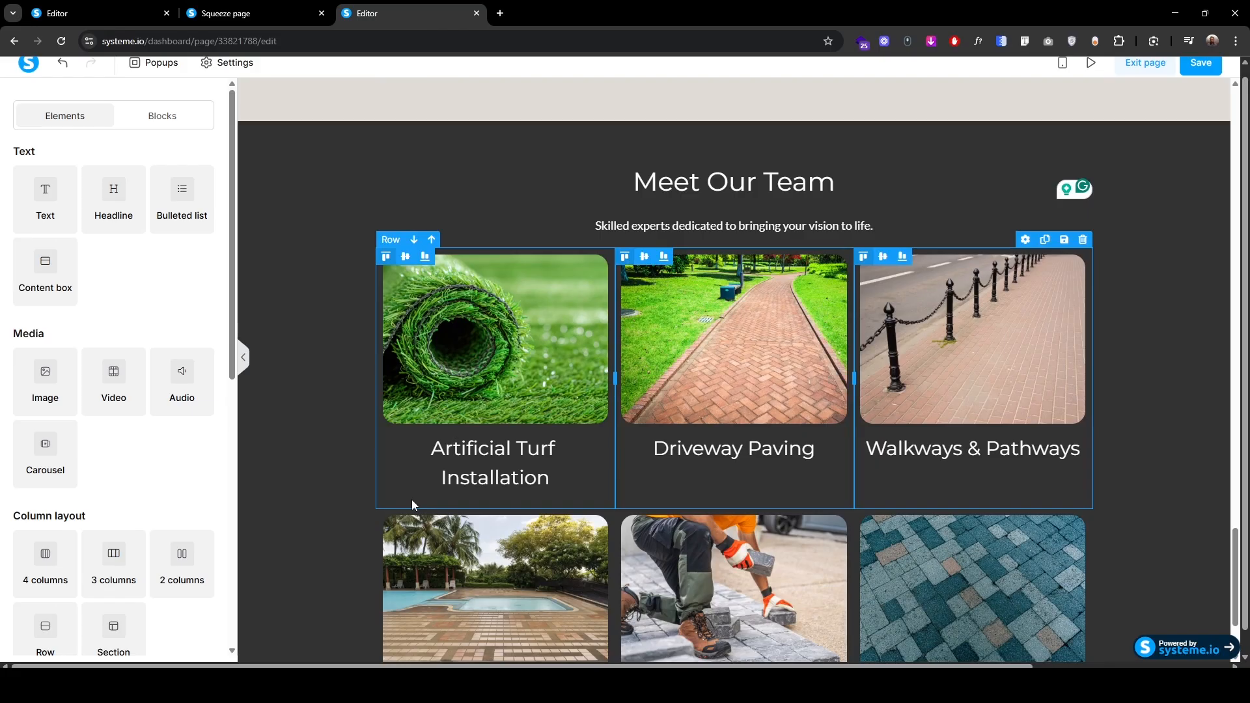
left_click(1025, 500)
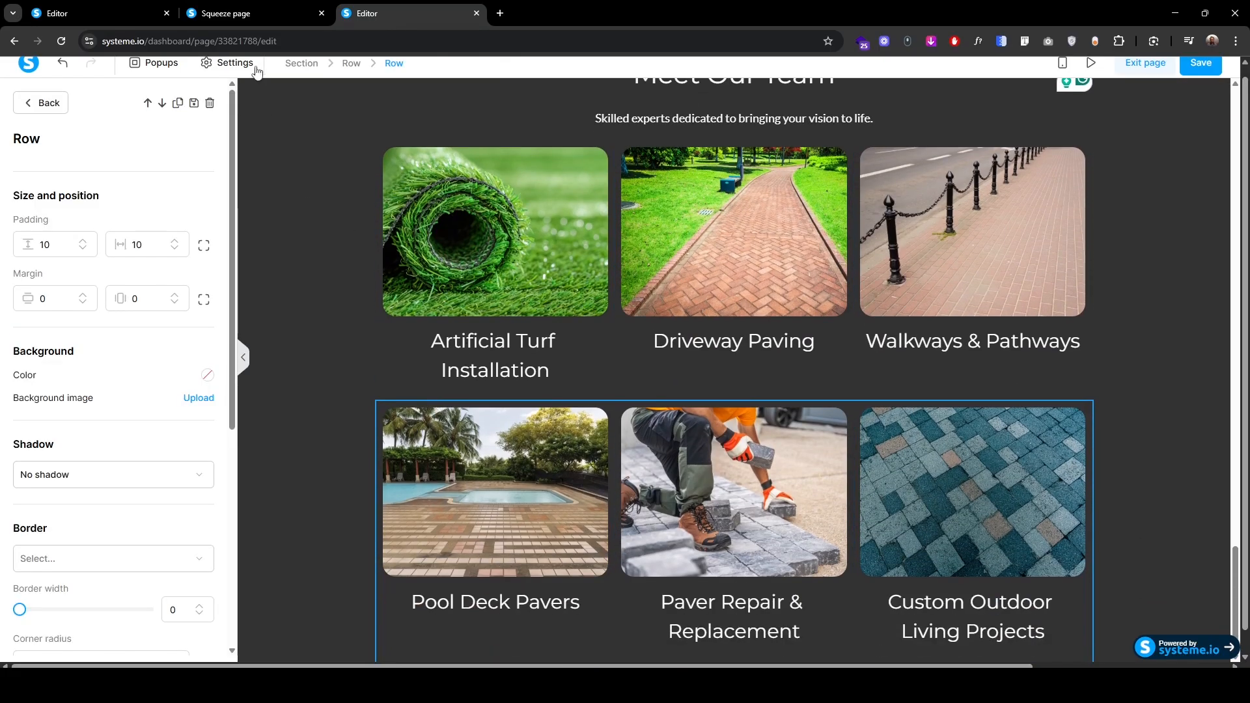
left_click(209, 104)
left_click(672, 123)
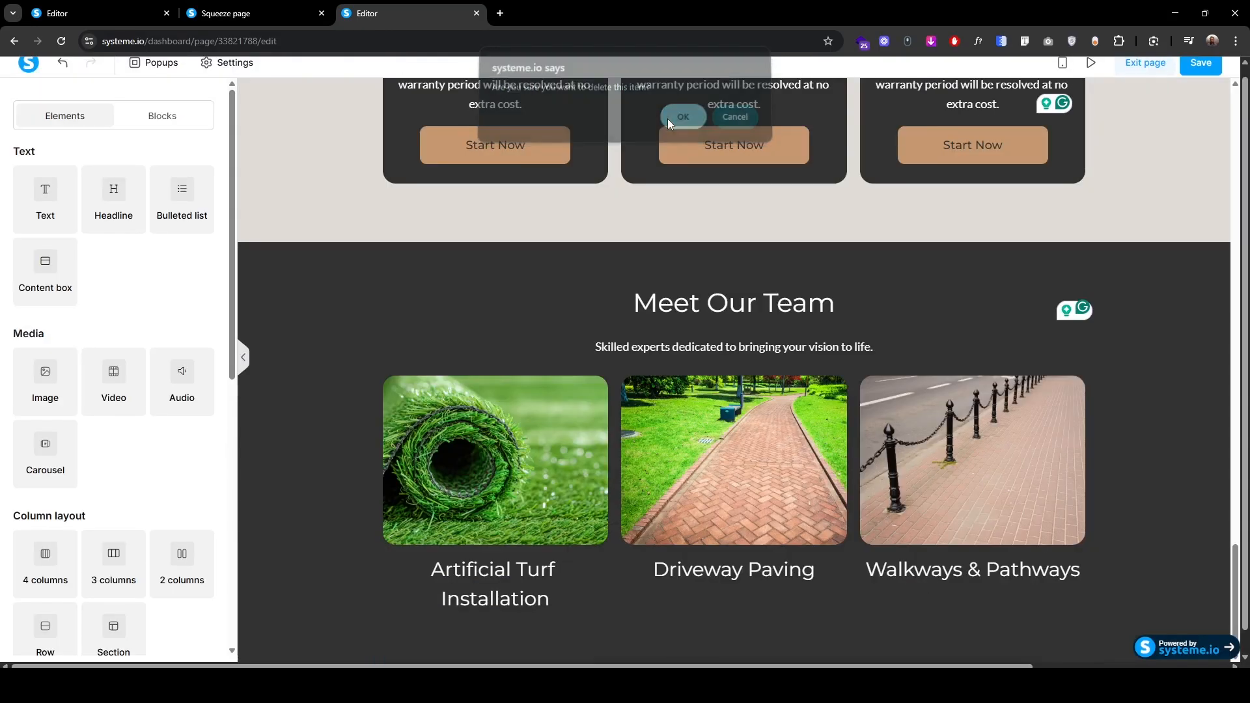
Step: Replace the artificial turf image with the team photo 1.png from the Meet our team folder
left_click(479, 451)
left_click(201, 205)
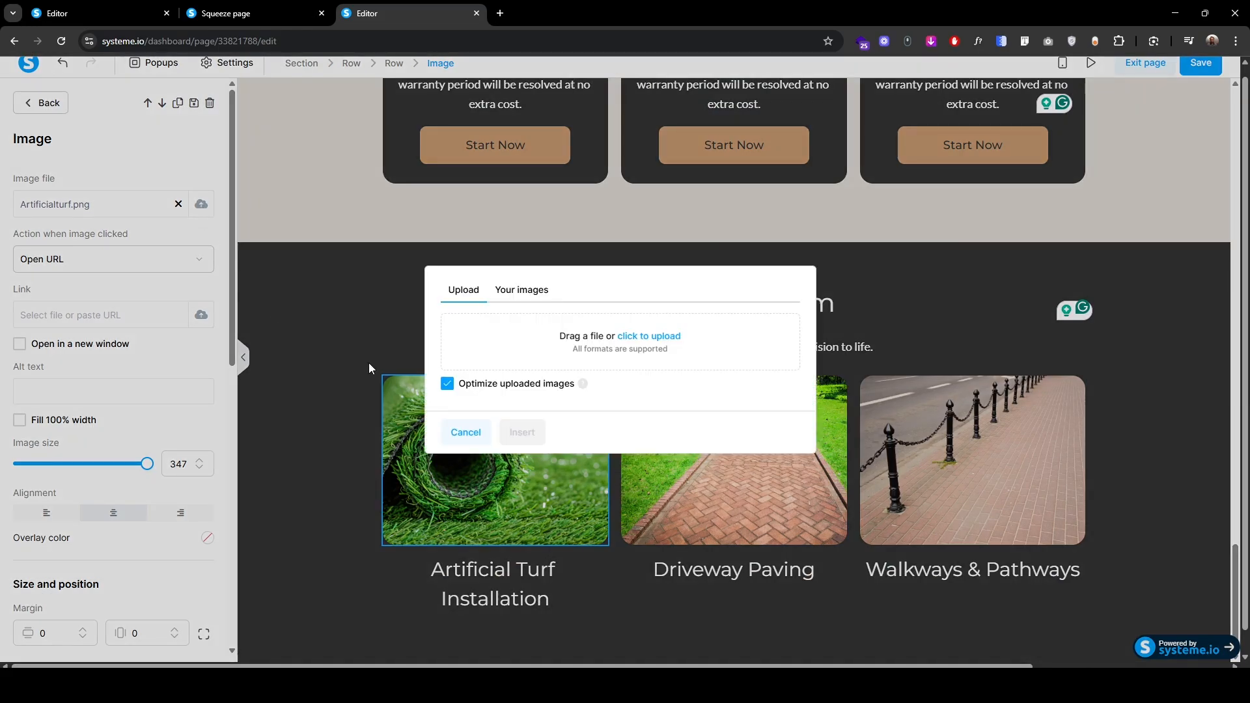
left_click(656, 347)
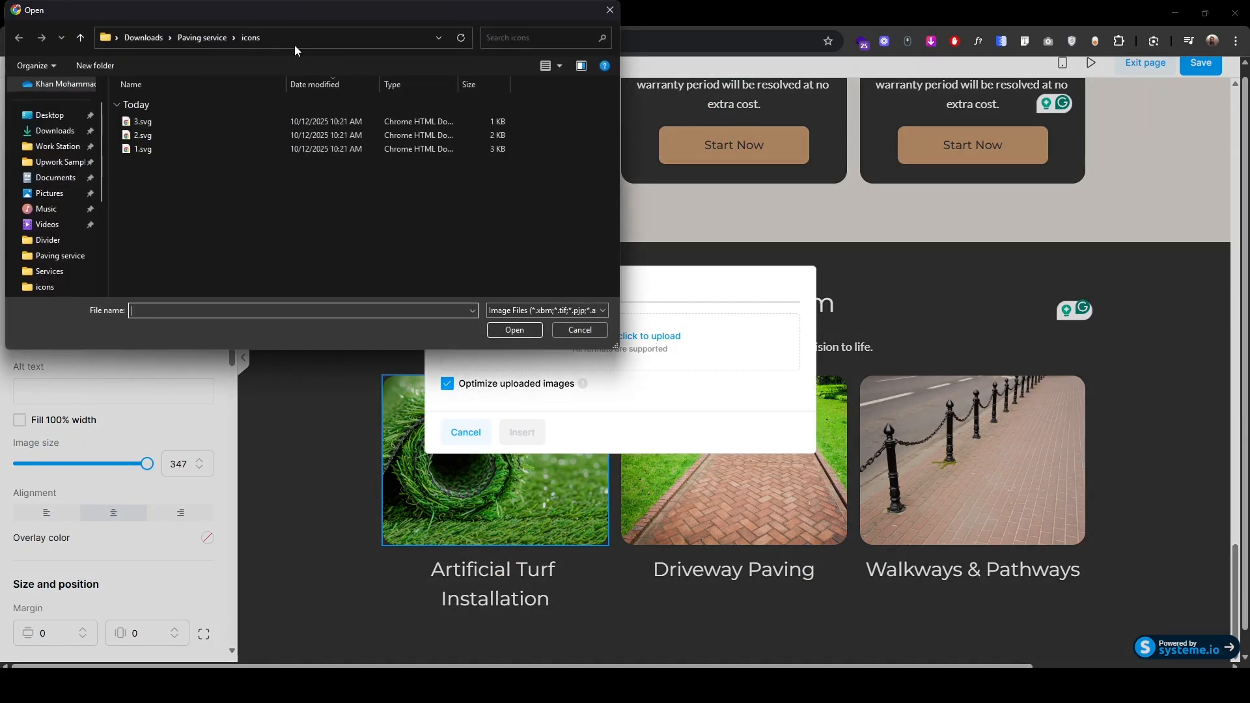
left_click(201, 37)
double_click(501, 231)
left_click(260, 149)
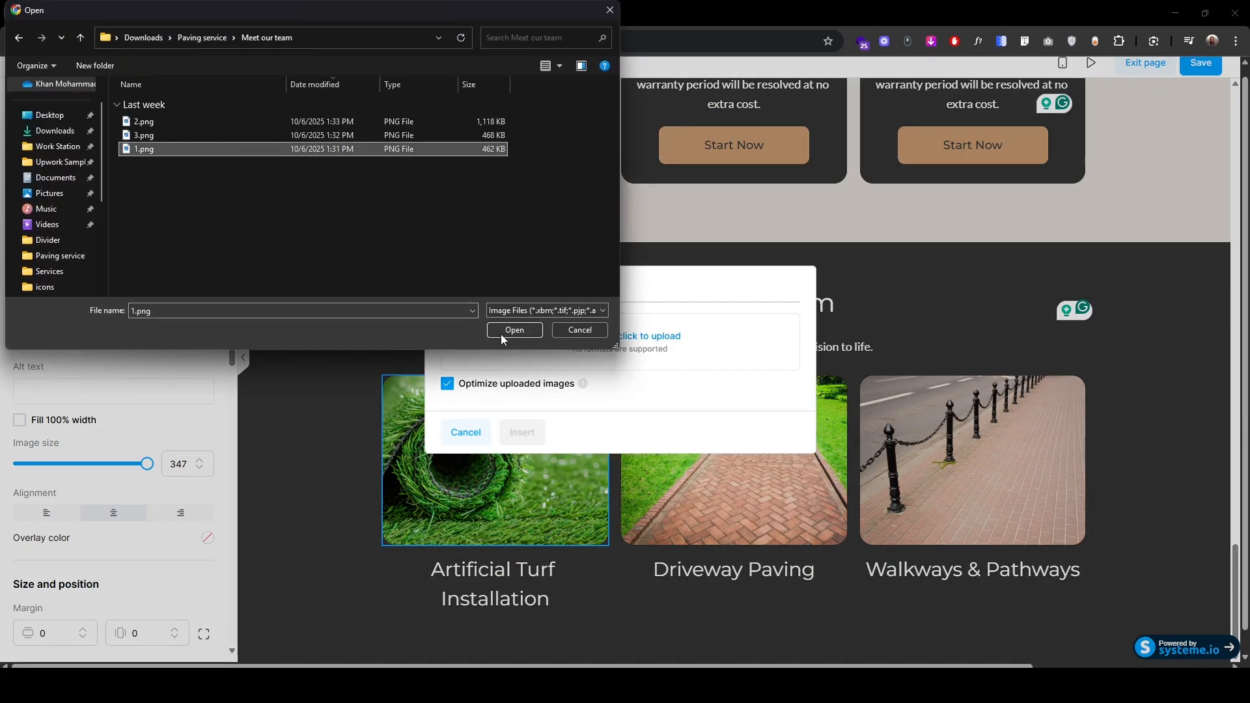
left_click(514, 330)
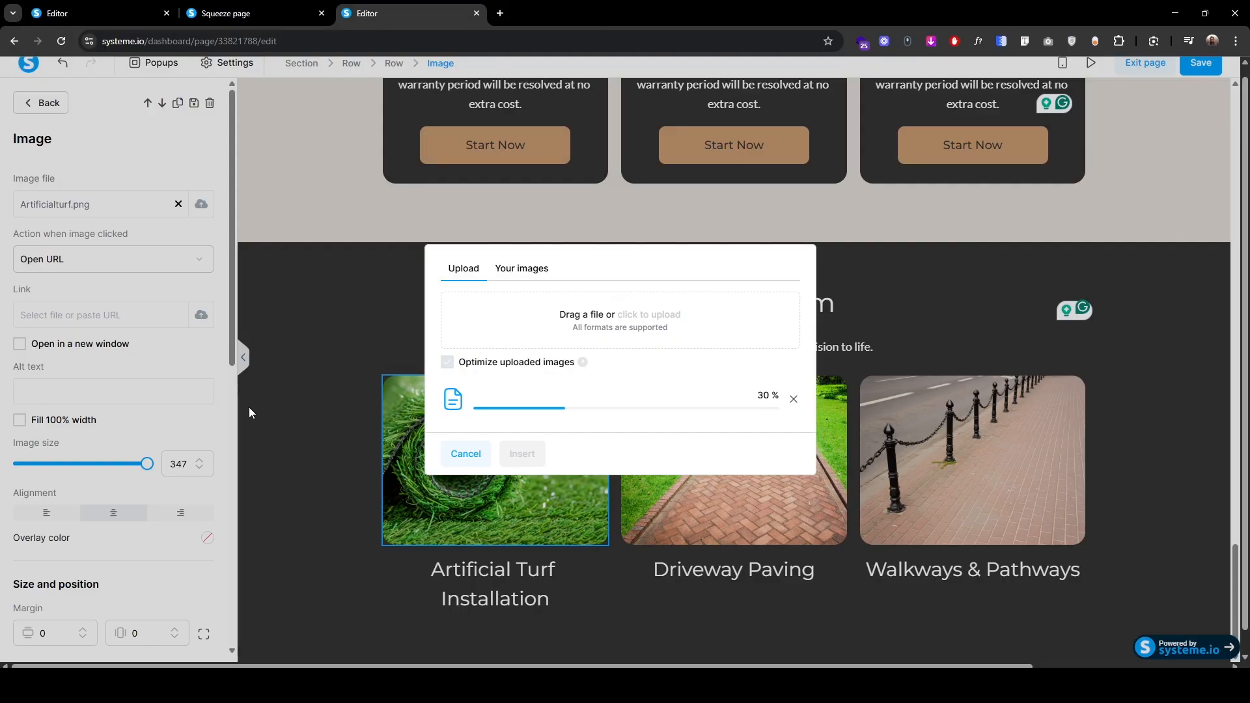
left_click(522, 453)
Step: Replace the caption under the photo with the team member's name
scroll(341, 465, "down", 2)
left_click(431, 571)
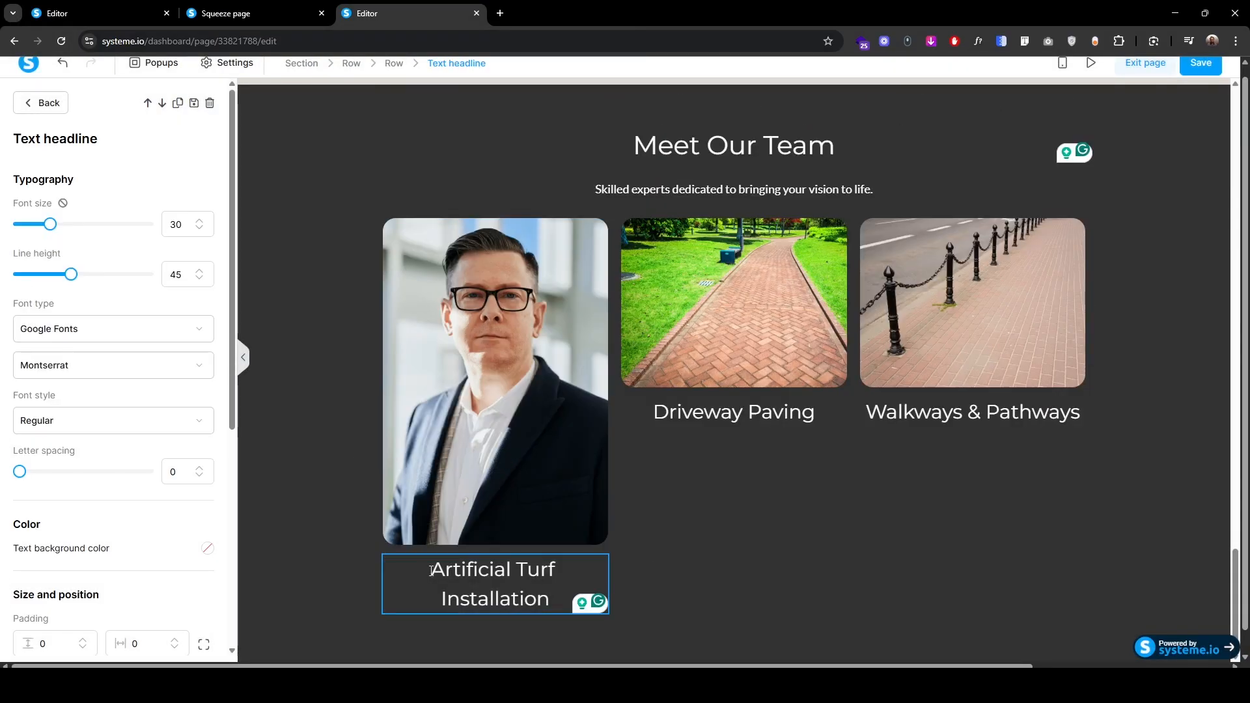
key("ctrl+shift+End")
key("BackSpace")
left_click(671, 514)
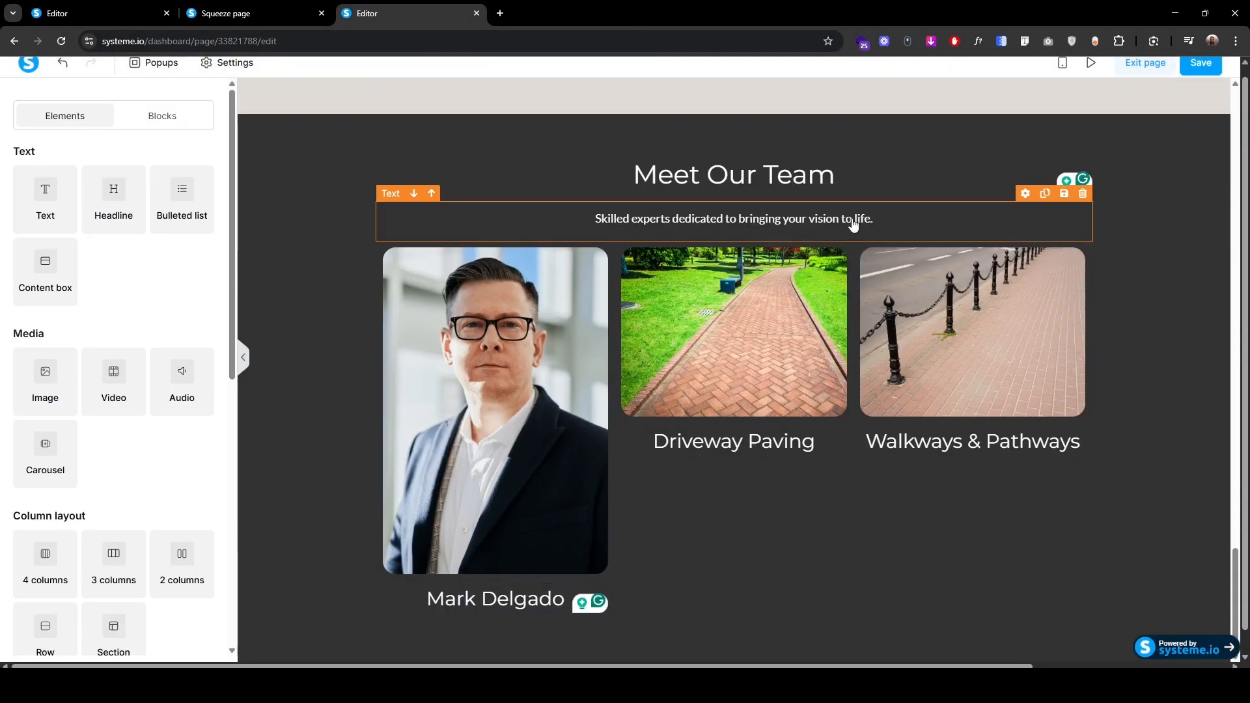
Step: Copy the subtitle text below the name and make it read 'Co-Founder & Operations Lead'
left_click(1045, 194)
left_click_drag(390, 235, 490, 647)
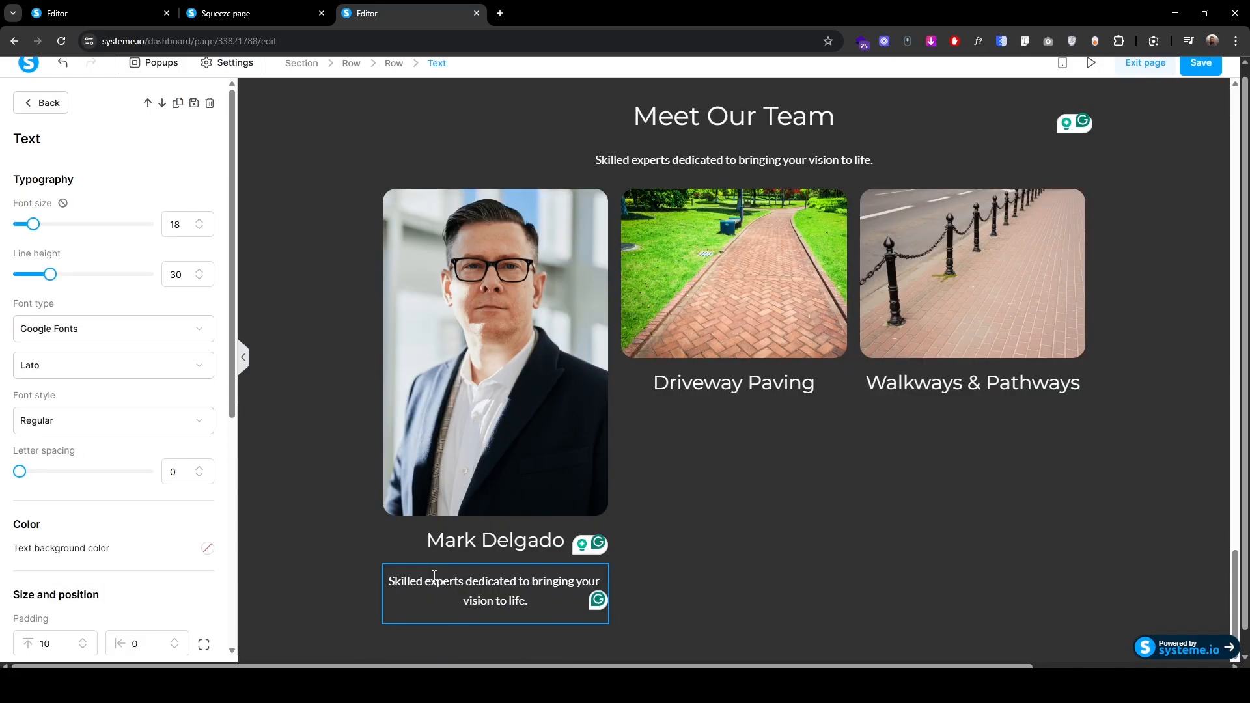
left_click(435, 579)
type("Co-Founder & Operations Lead")
key("ctrl+shift+End")
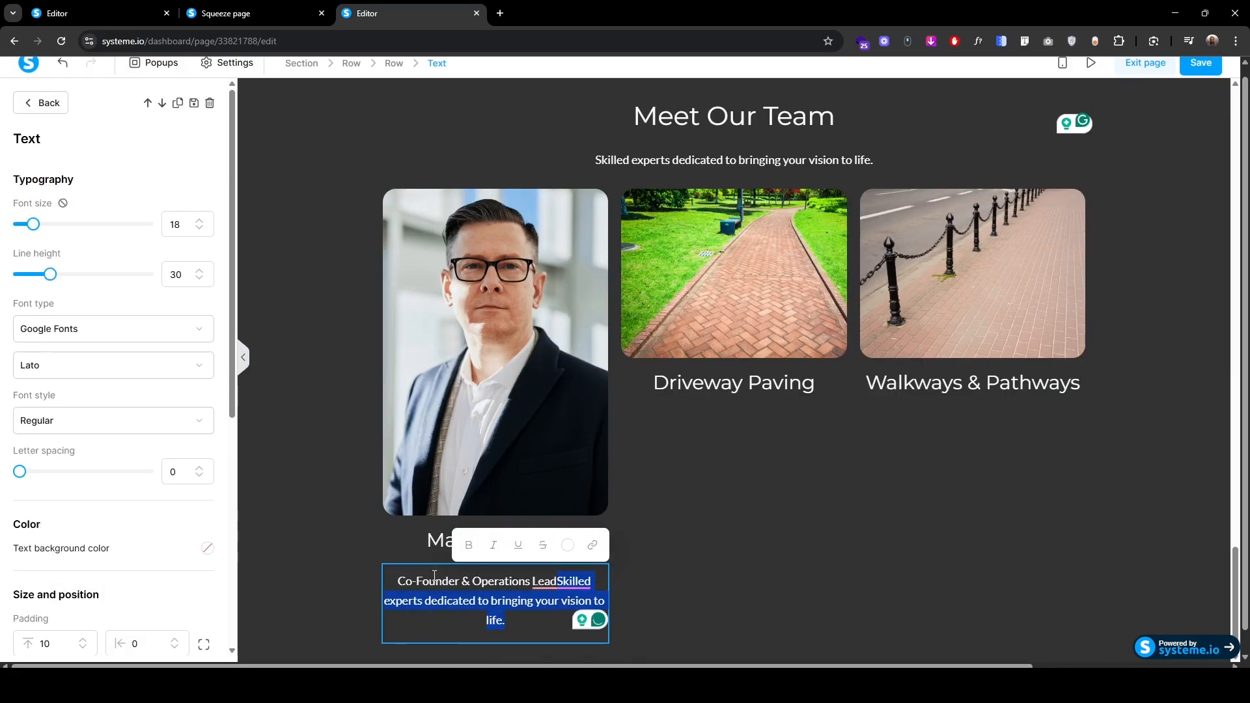
key("Delete")
Step: Set the name headline's margins to 0 and use per-side padding with a value of 120
scroll(74, 421, "down", 3)
left_click_drag(60, 443, 35, 446)
type("0")
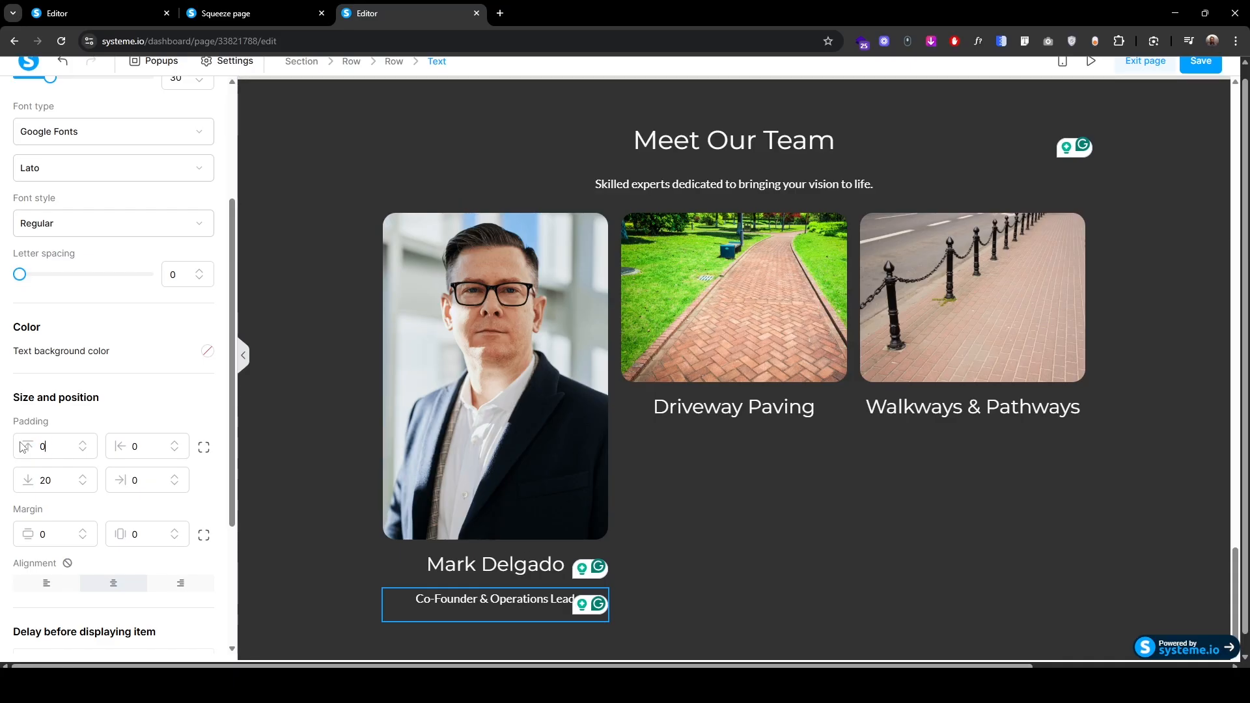
left_click(462, 563)
scroll(134, 543, "down", 2)
scroll(134, 542, "down", 2)
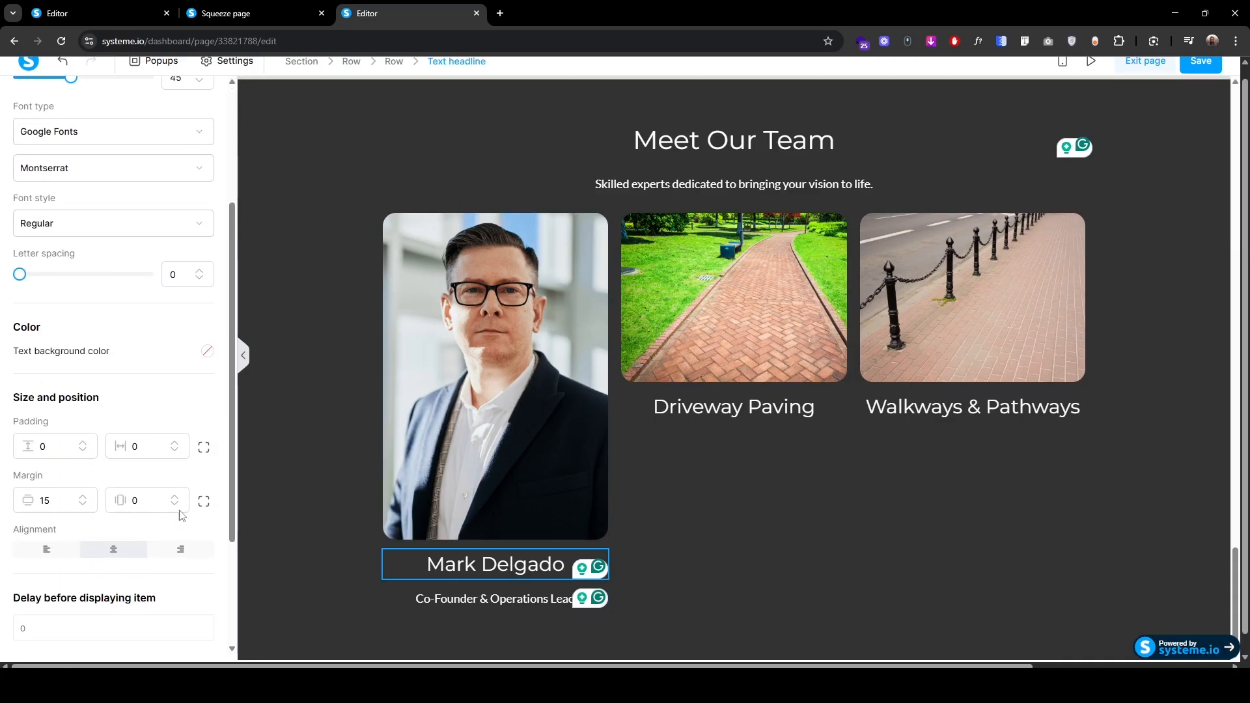
left_click_drag(60, 500, 4, 511)
type("0")
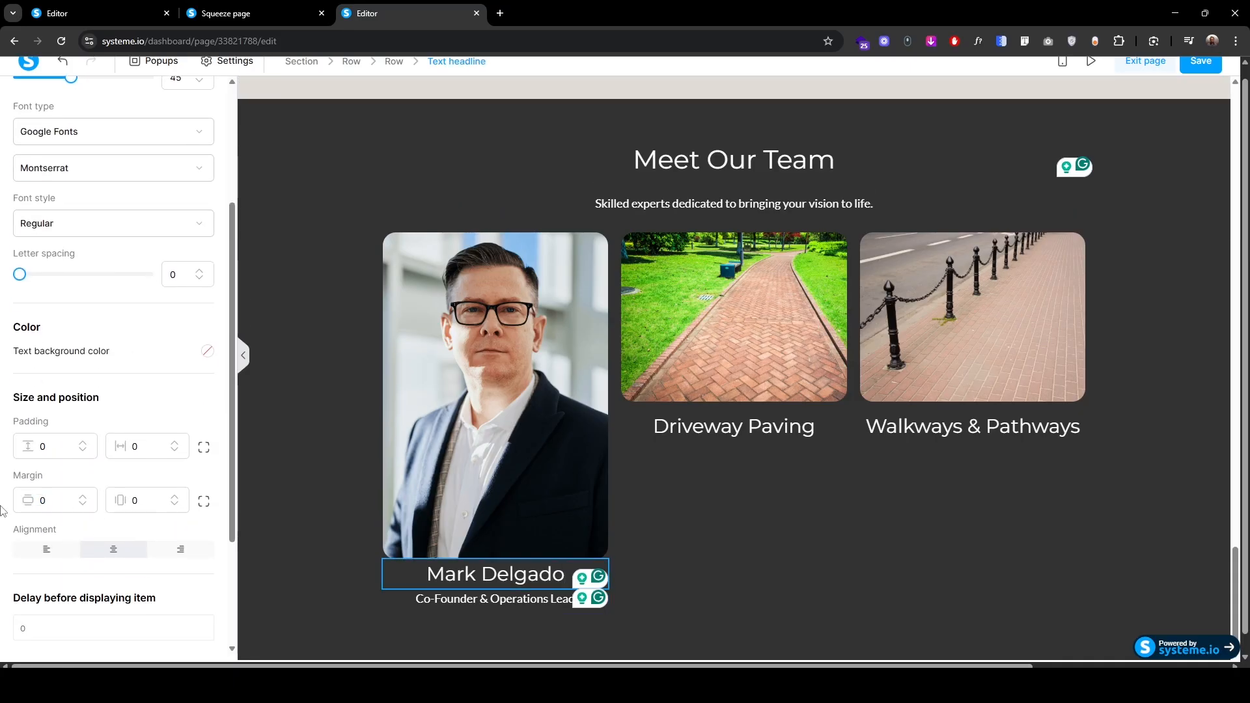
left_click(207, 449)
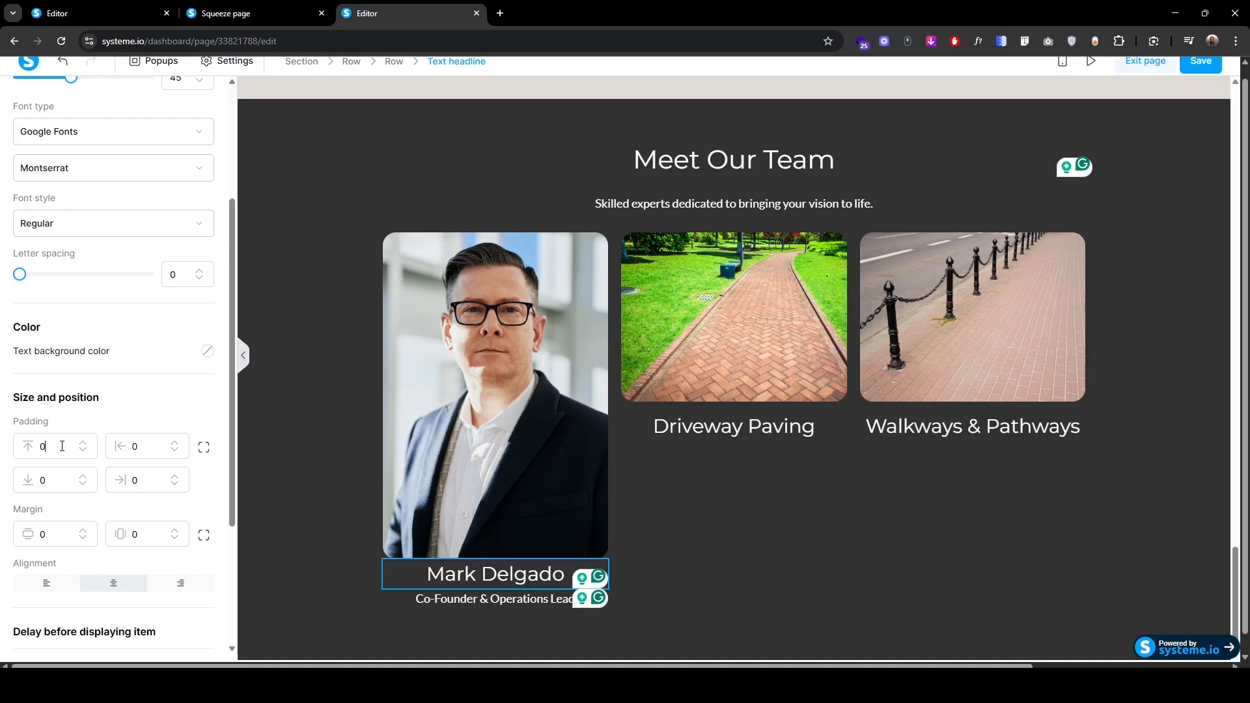
type("1")
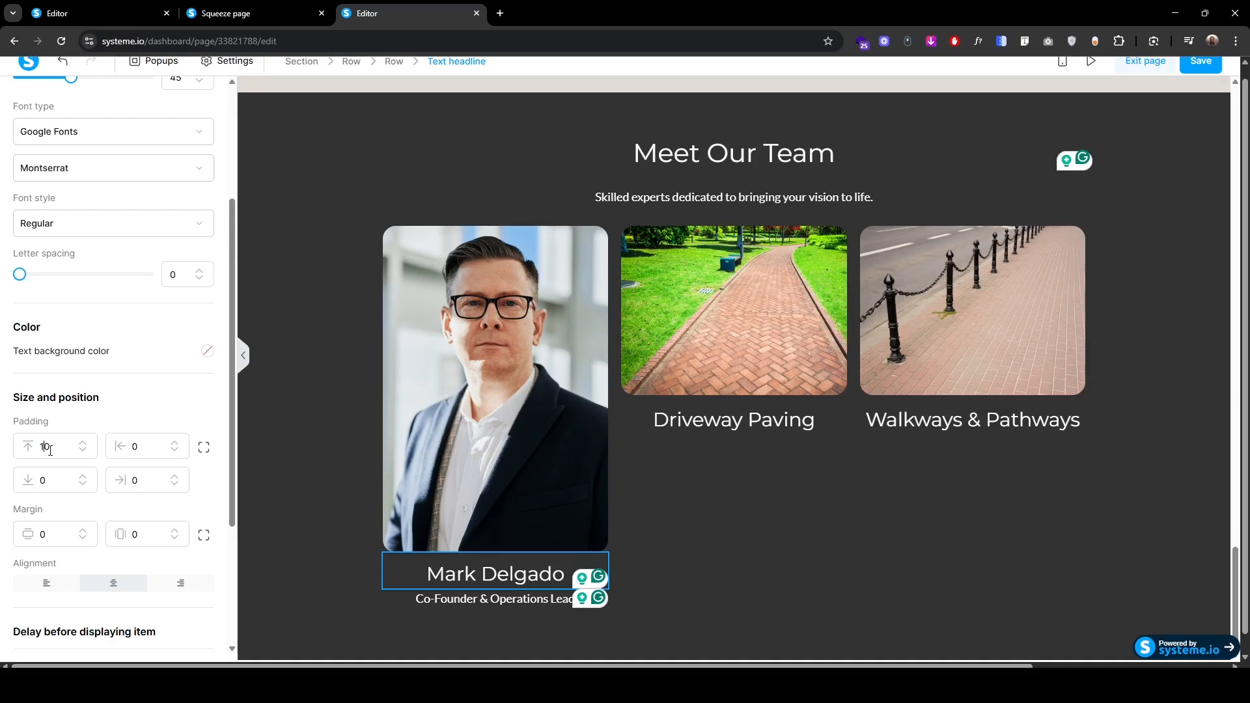
type("20")
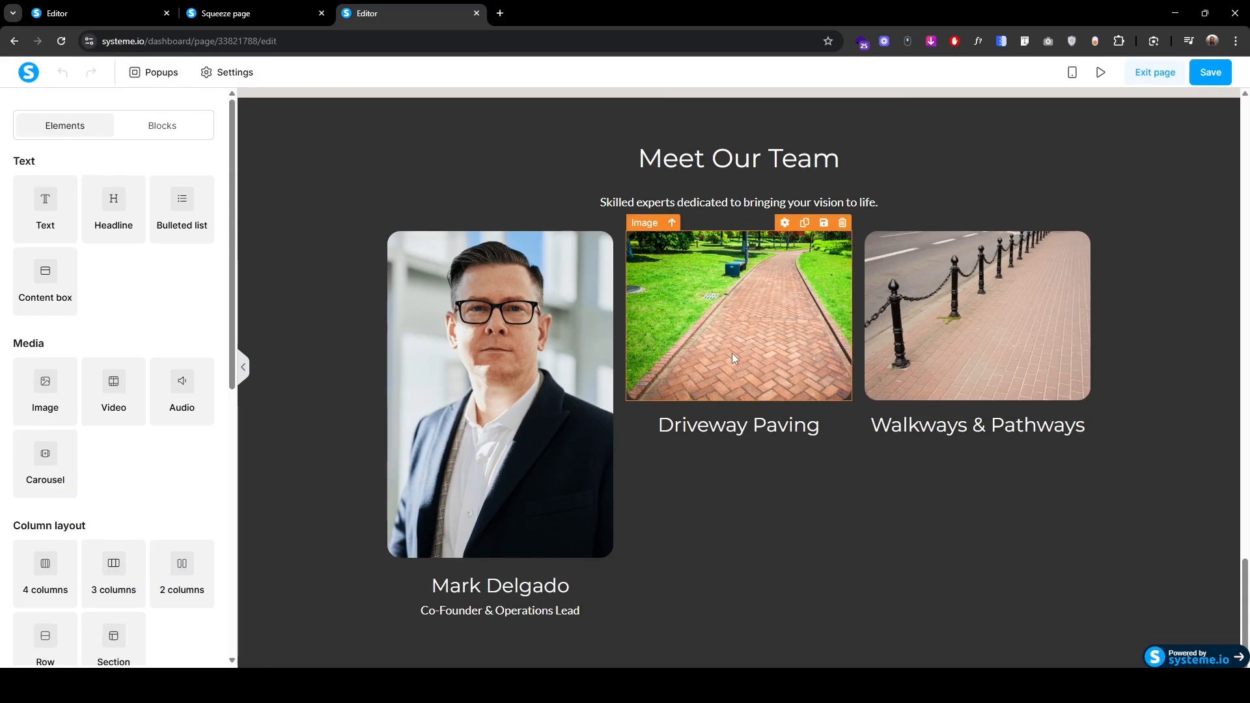
Step: Replace the driveway image in the second card with the second team photo
left_click(729, 341)
left_click(200, 217)
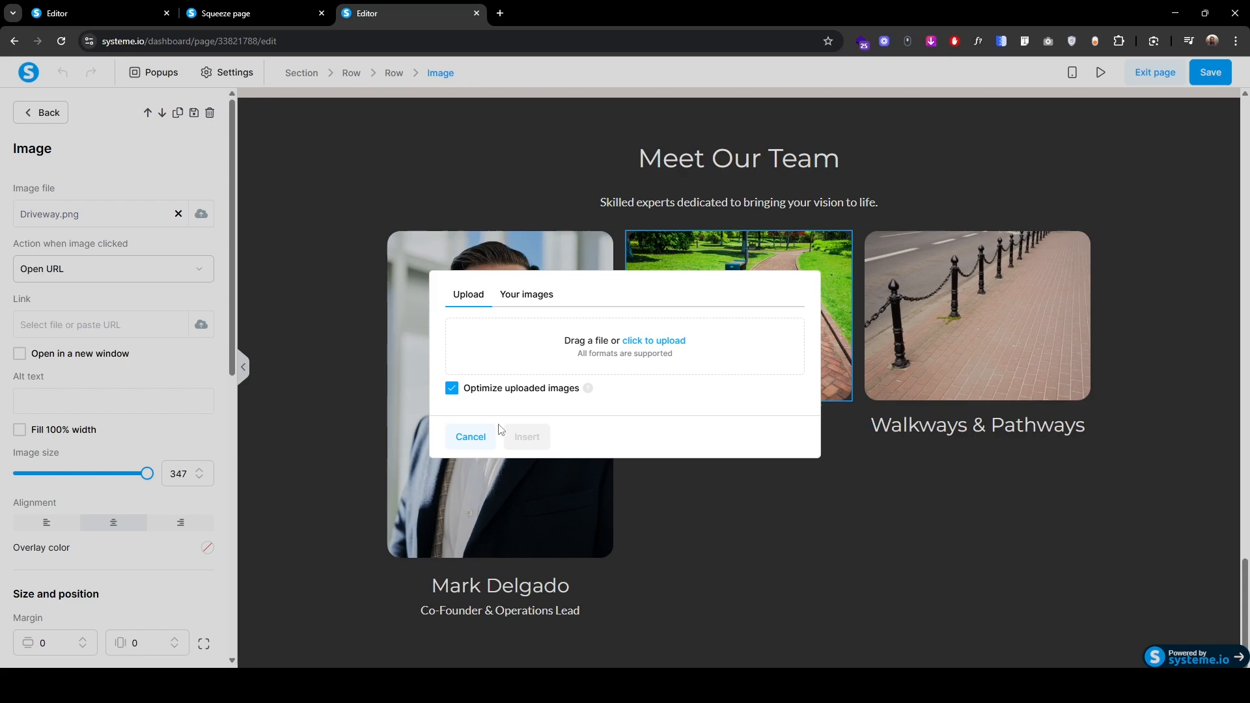
left_click(679, 347)
double_click(136, 123)
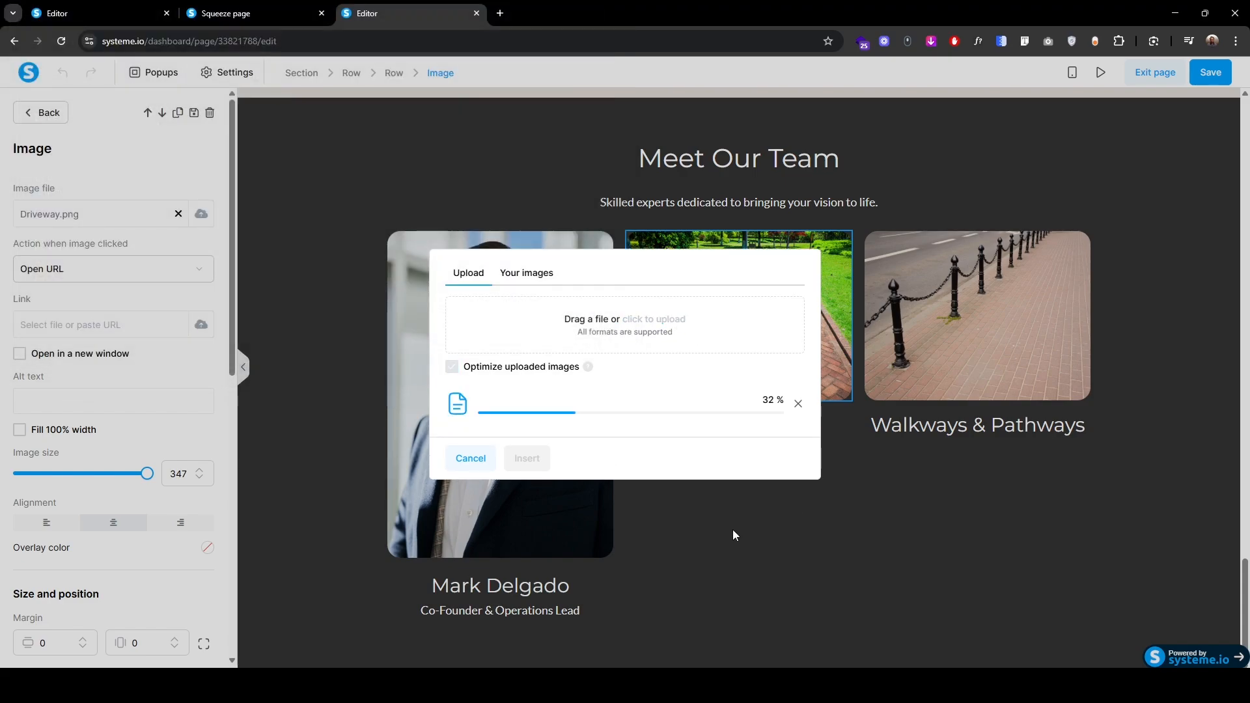
left_click(529, 458)
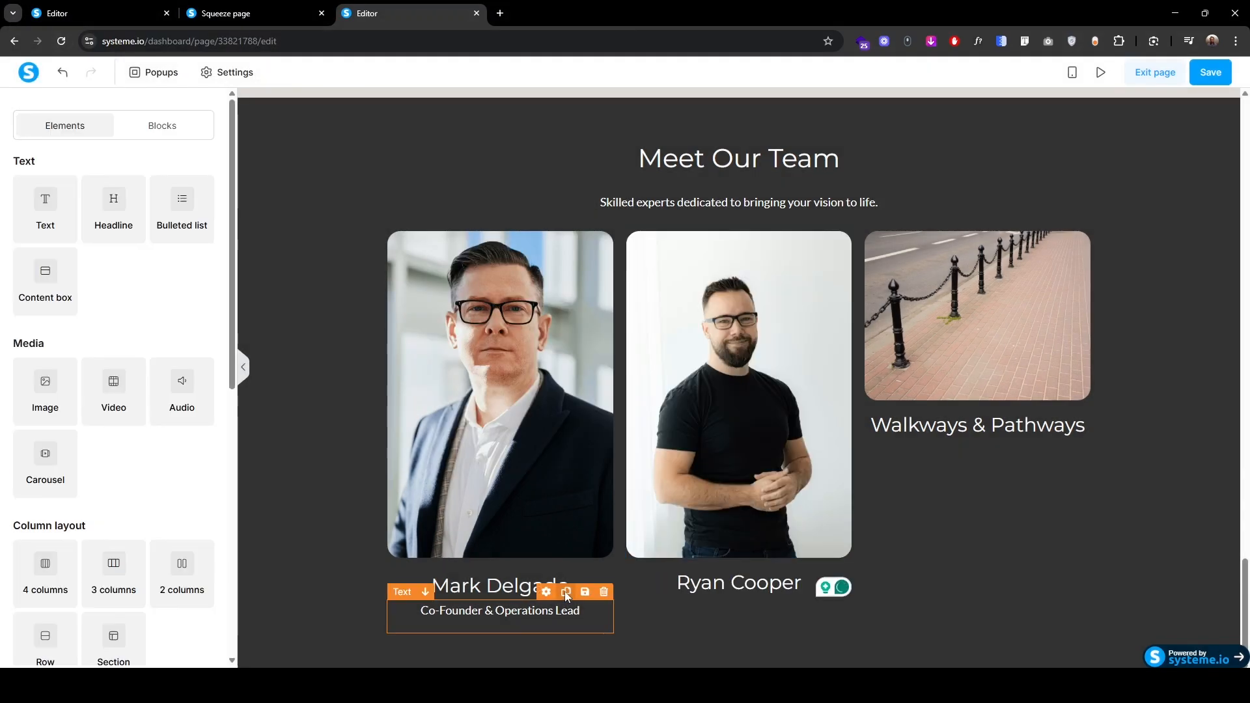
Step: Copy the job title under the second card, then give its name headline margin 0 and padding 20
left_click(565, 592)
left_click_drag(404, 597, 718, 598)
left_click(709, 583)
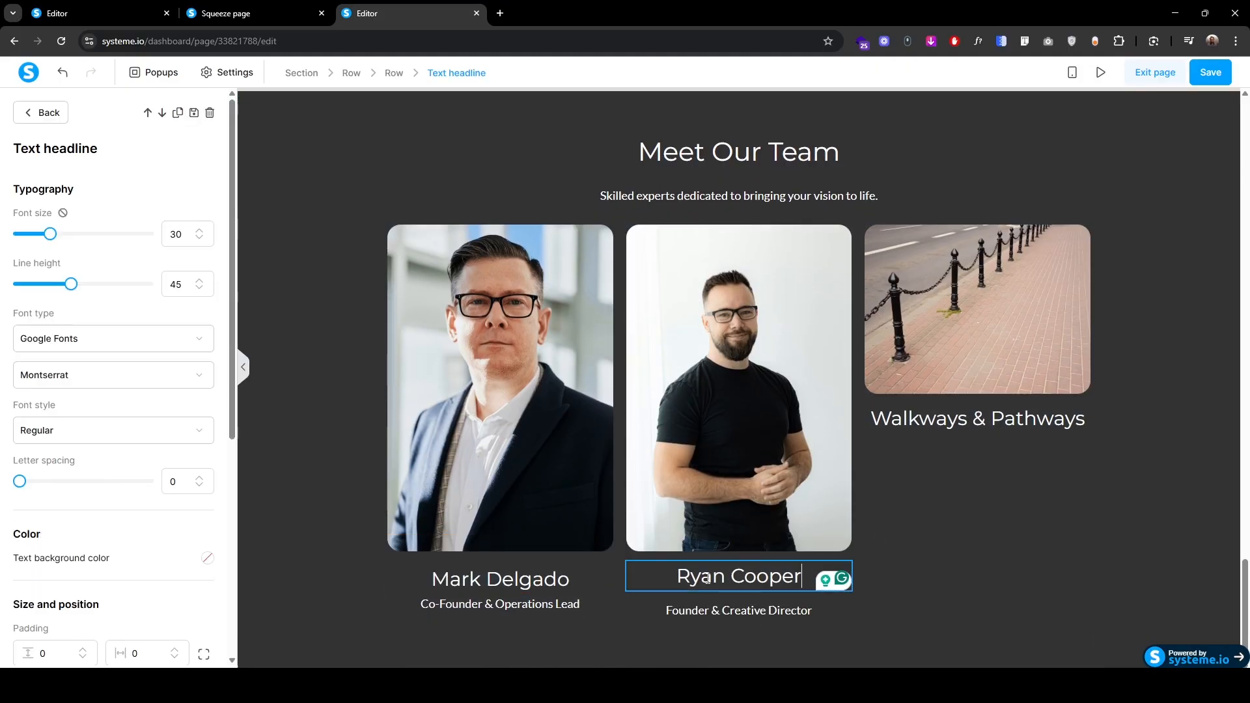
scroll(87, 517, "down", 3)
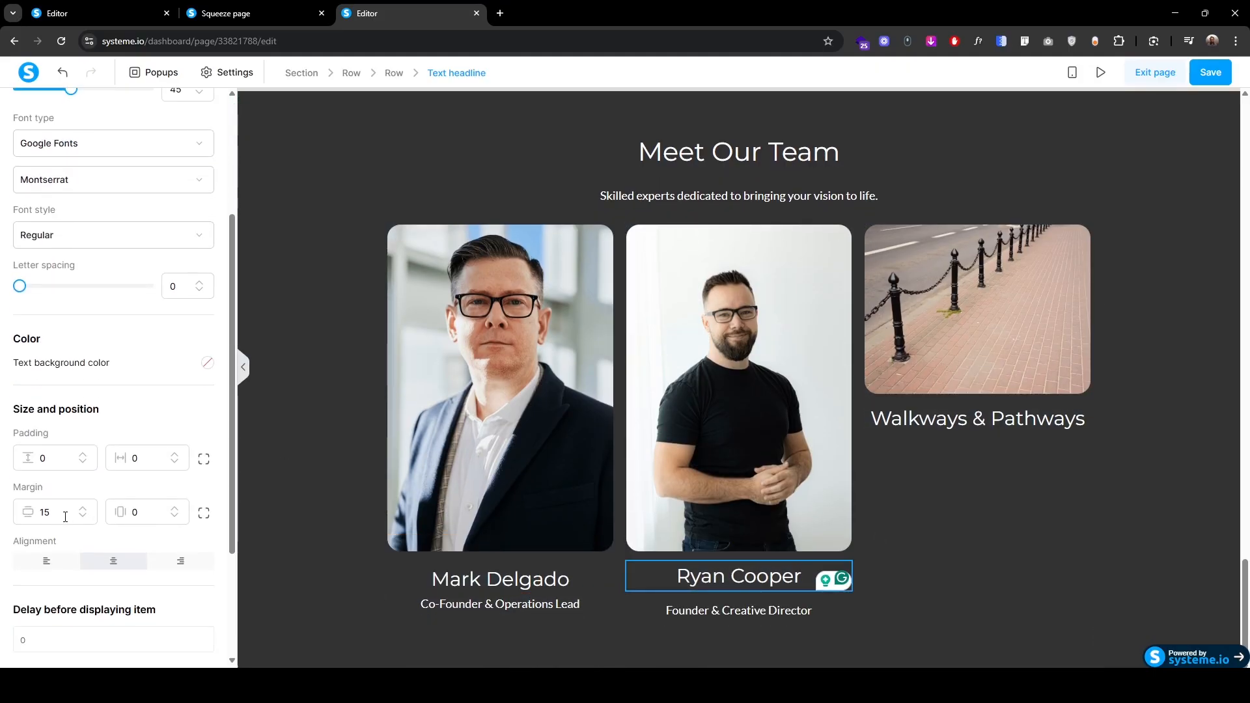
double_click(58, 514)
type("0")
key("Return")
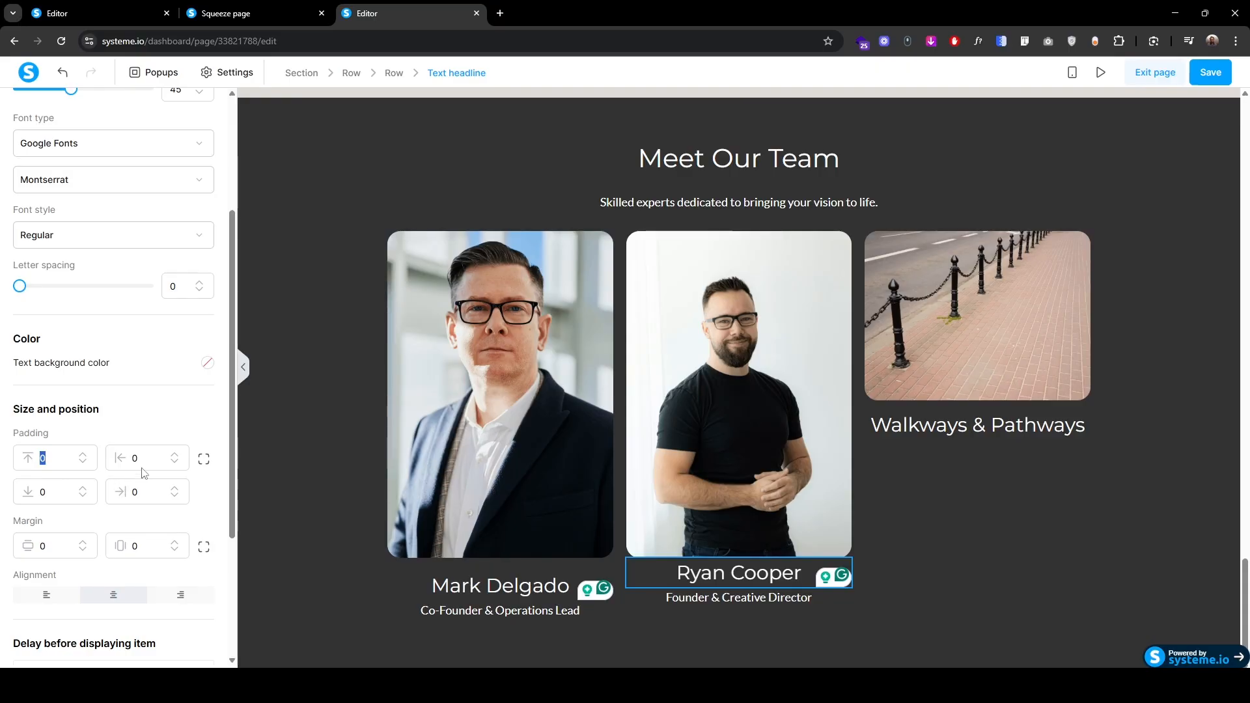
type("20")
Step: Replace the Walkways photo in the third column with the portrait 3.png
left_click(940, 362)
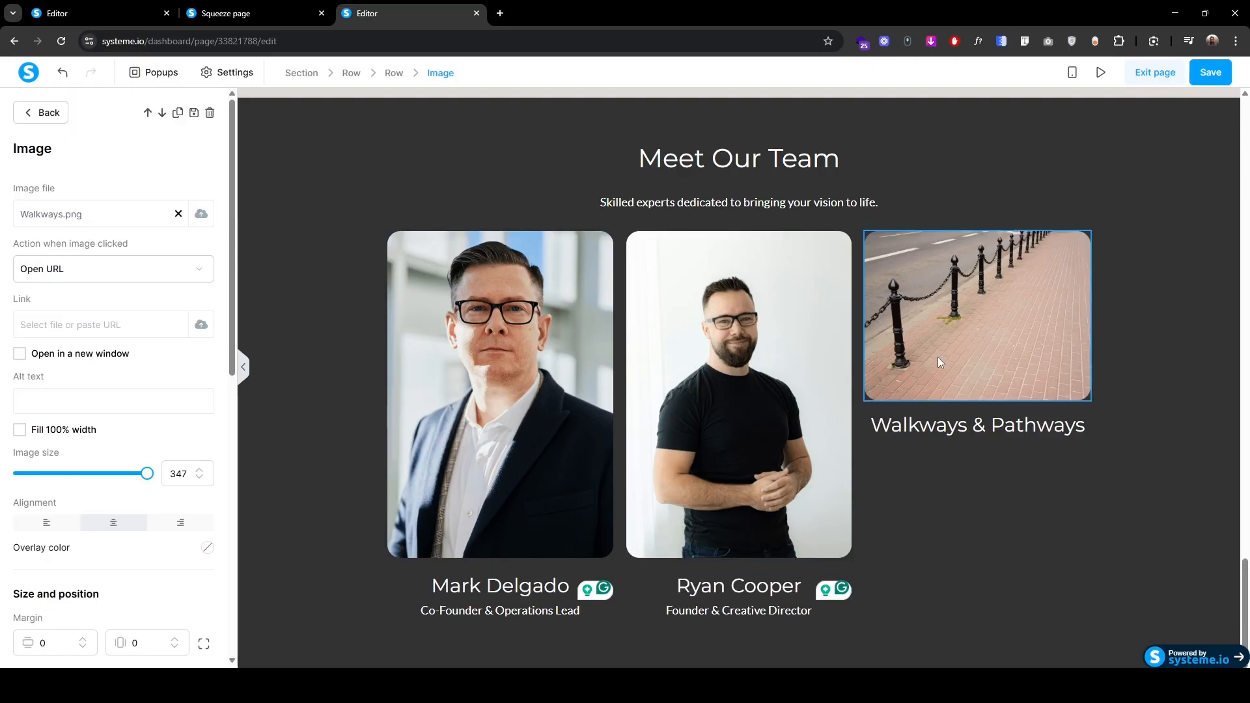
left_click(201, 214)
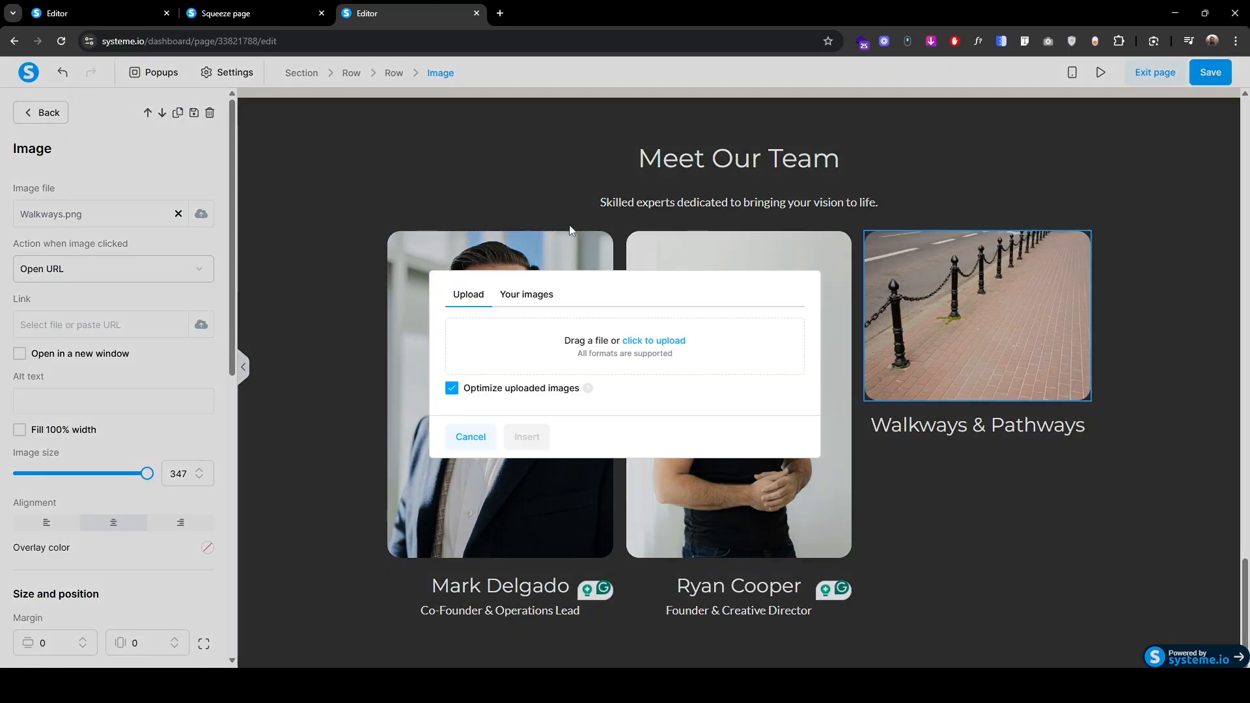
left_click(673, 352)
left_click(156, 131)
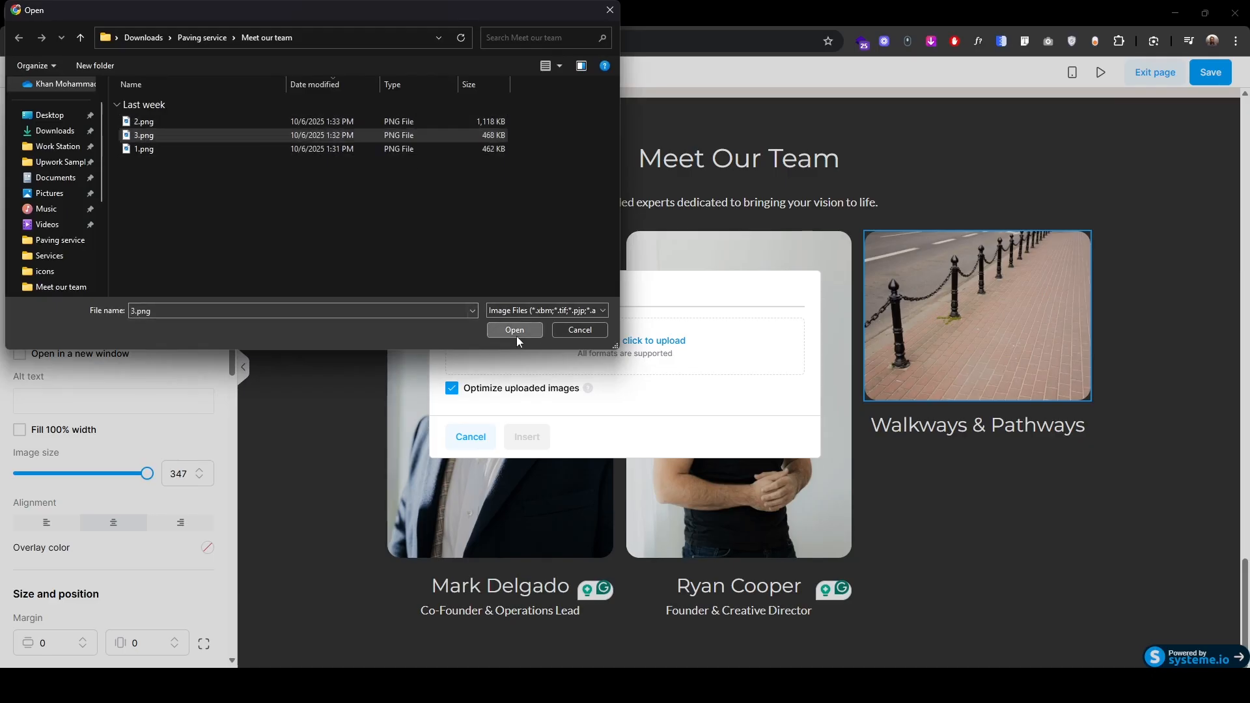
left_click(517, 329)
left_click(528, 458)
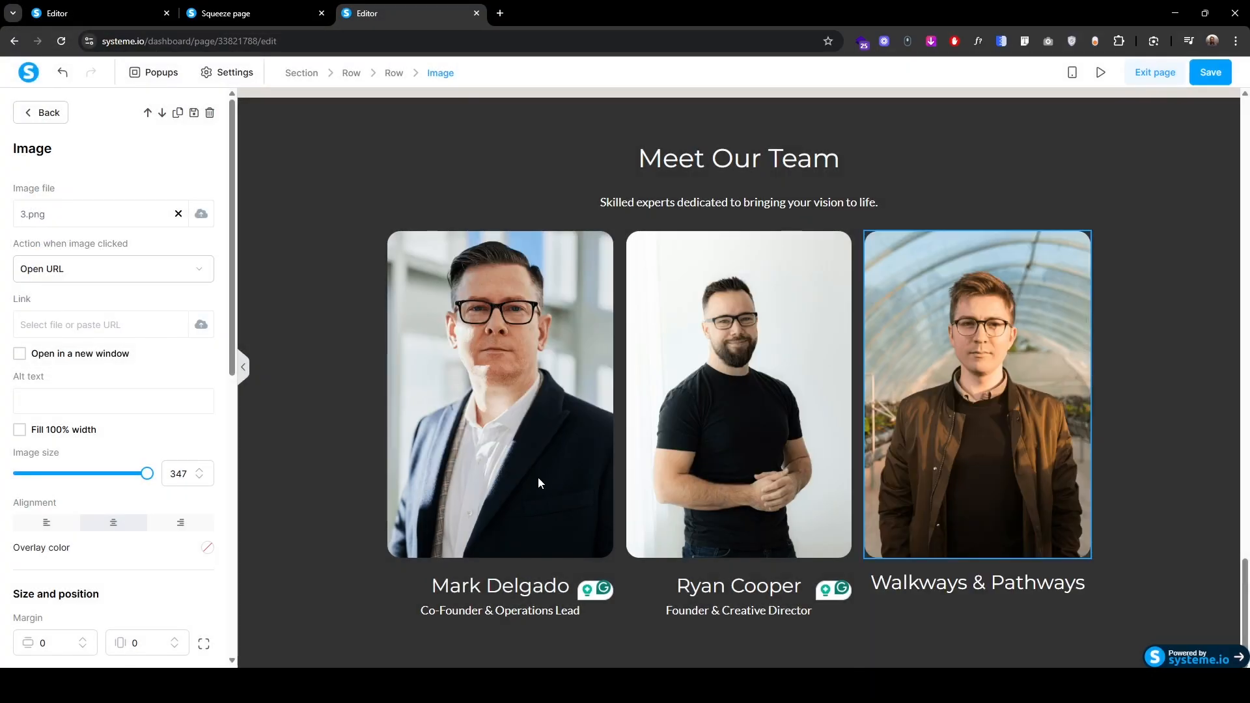
Step: Remove the Walkways & Pathways headline and copy the second card's name and title into column three
left_click(1065, 581)
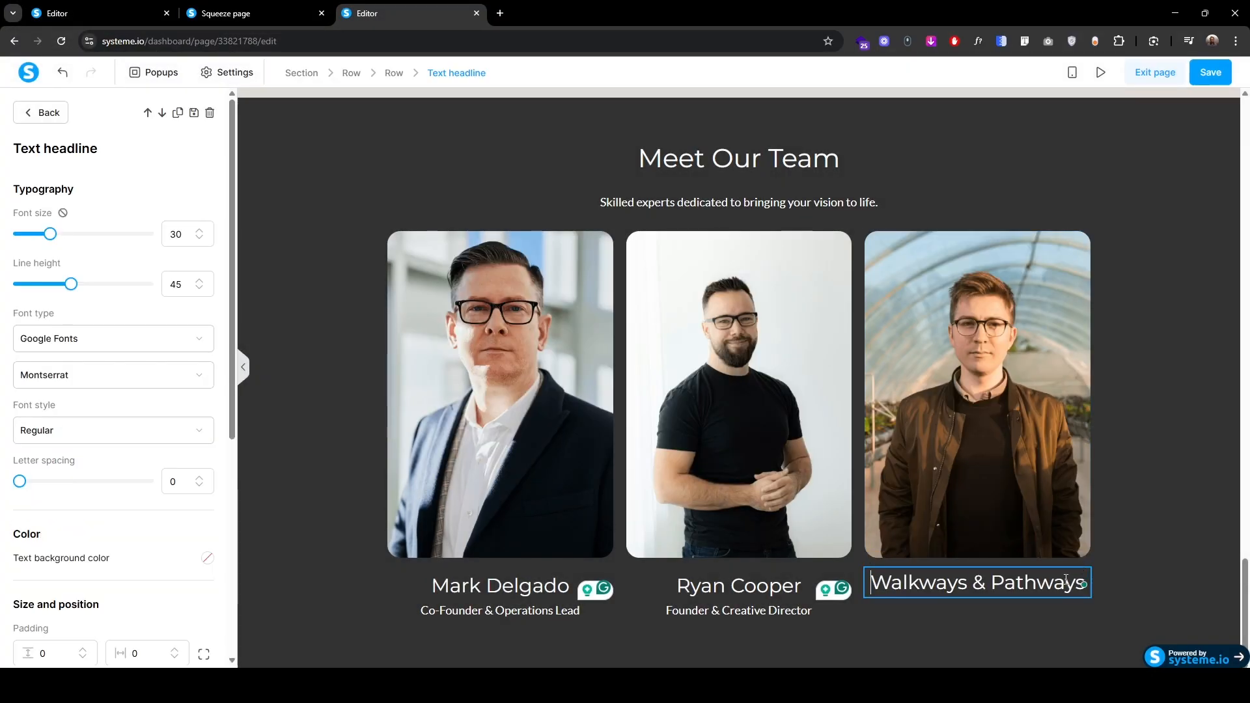
left_click(209, 111)
left_click(681, 123)
left_click(802, 551)
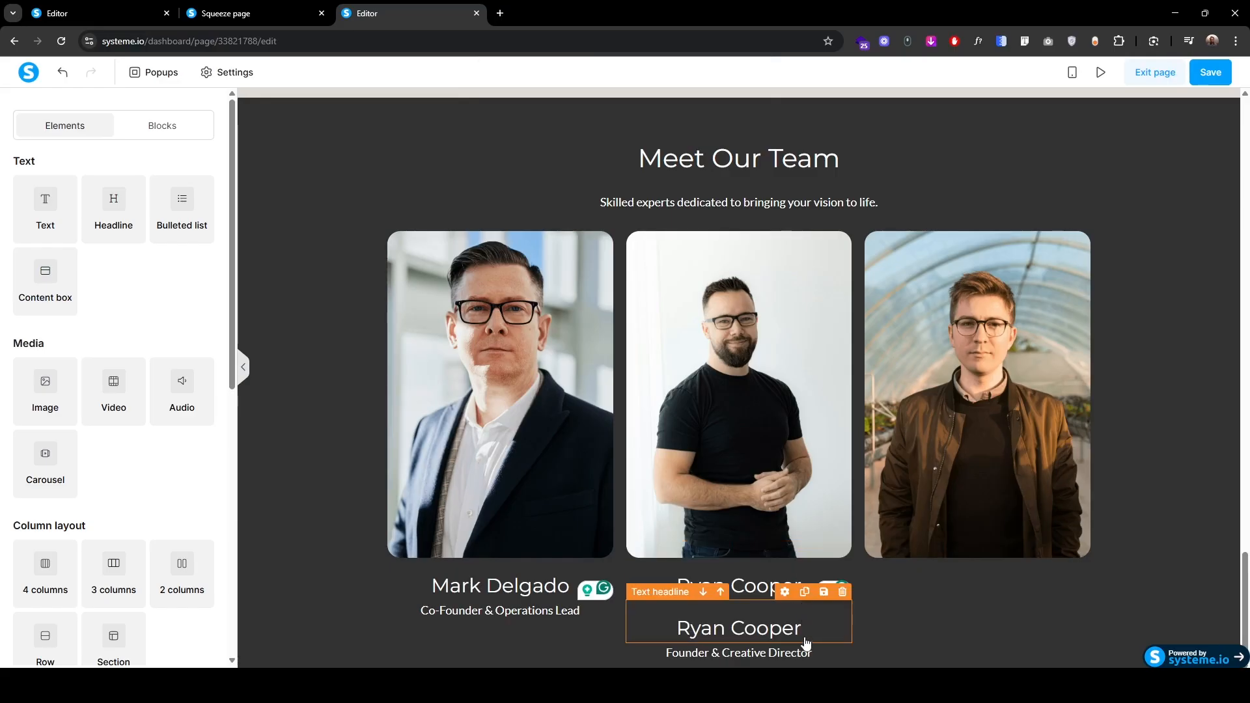
left_click(806, 634)
scroll(808, 549, "down", 1)
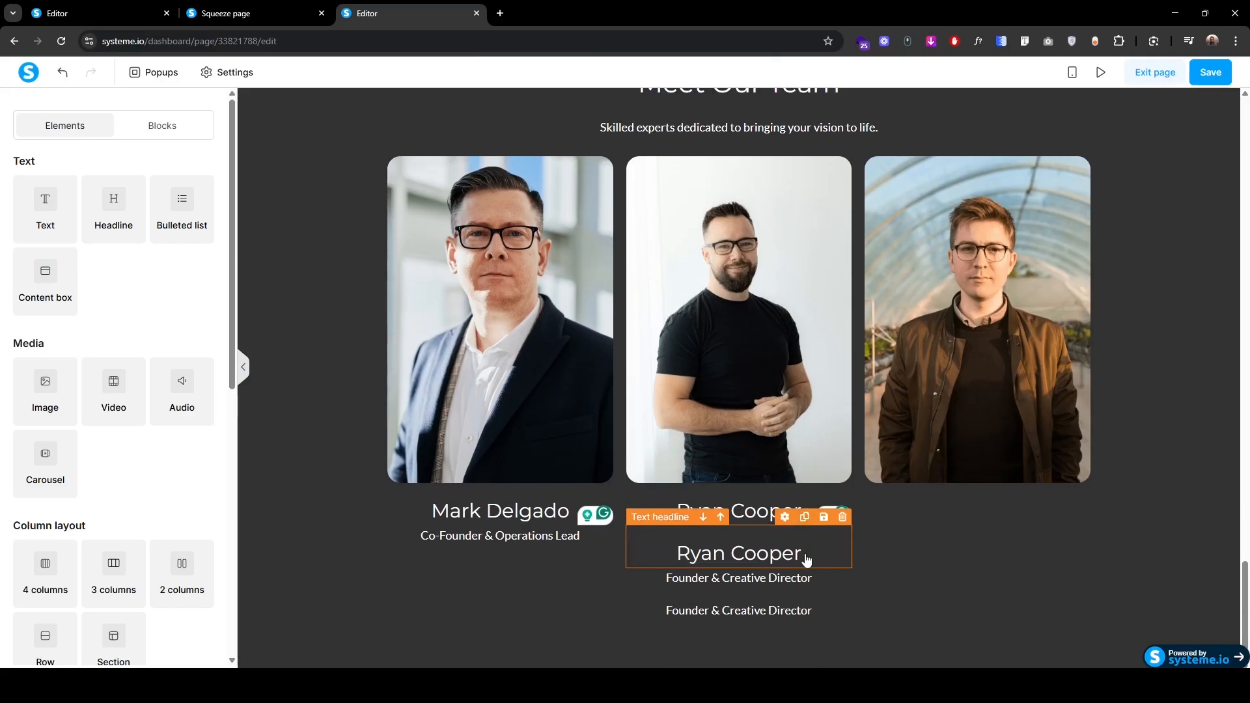
left_click_drag(678, 554, 943, 484)
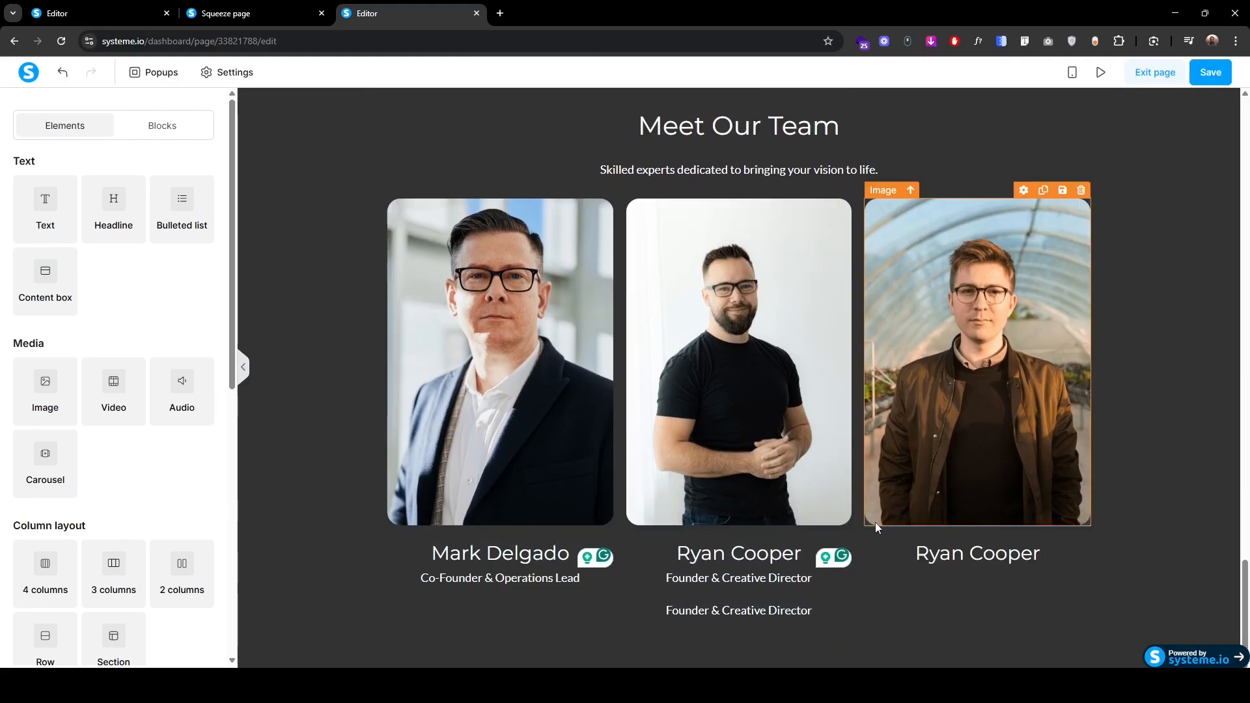
left_click_drag(648, 562, 960, 557)
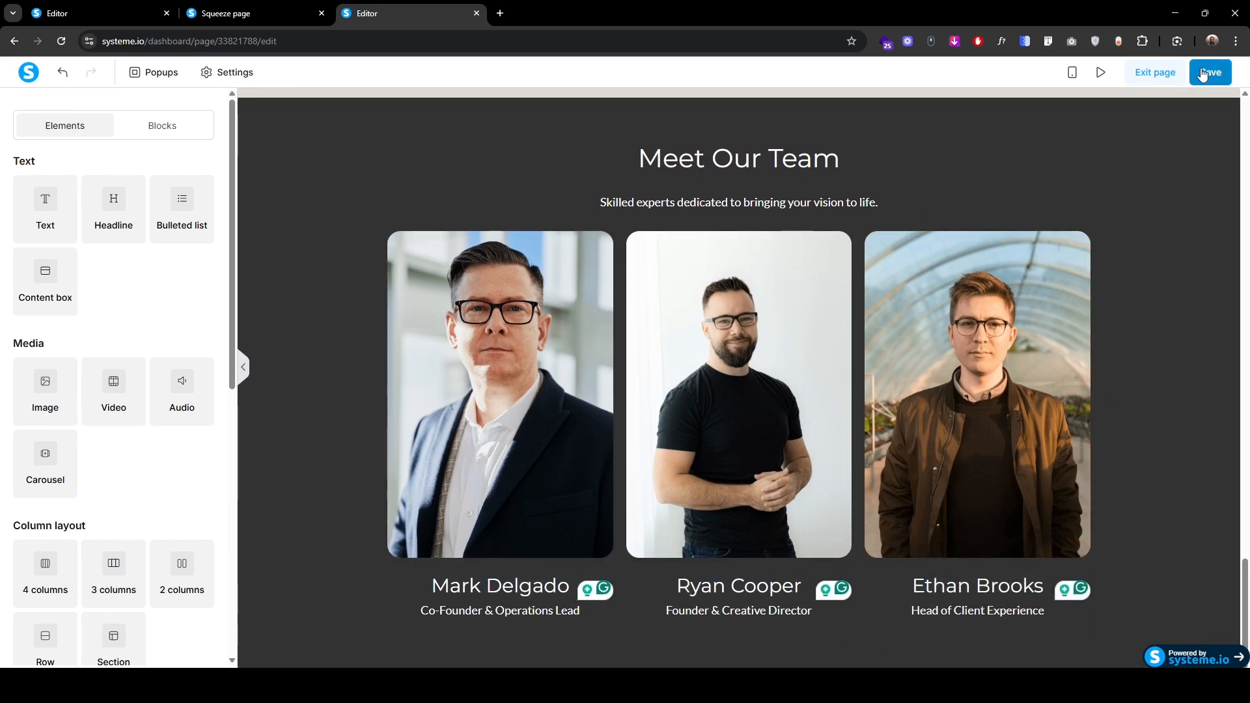
Step: Save the page and switch to the mobile view
left_click(1210, 72)
left_click(438, 433)
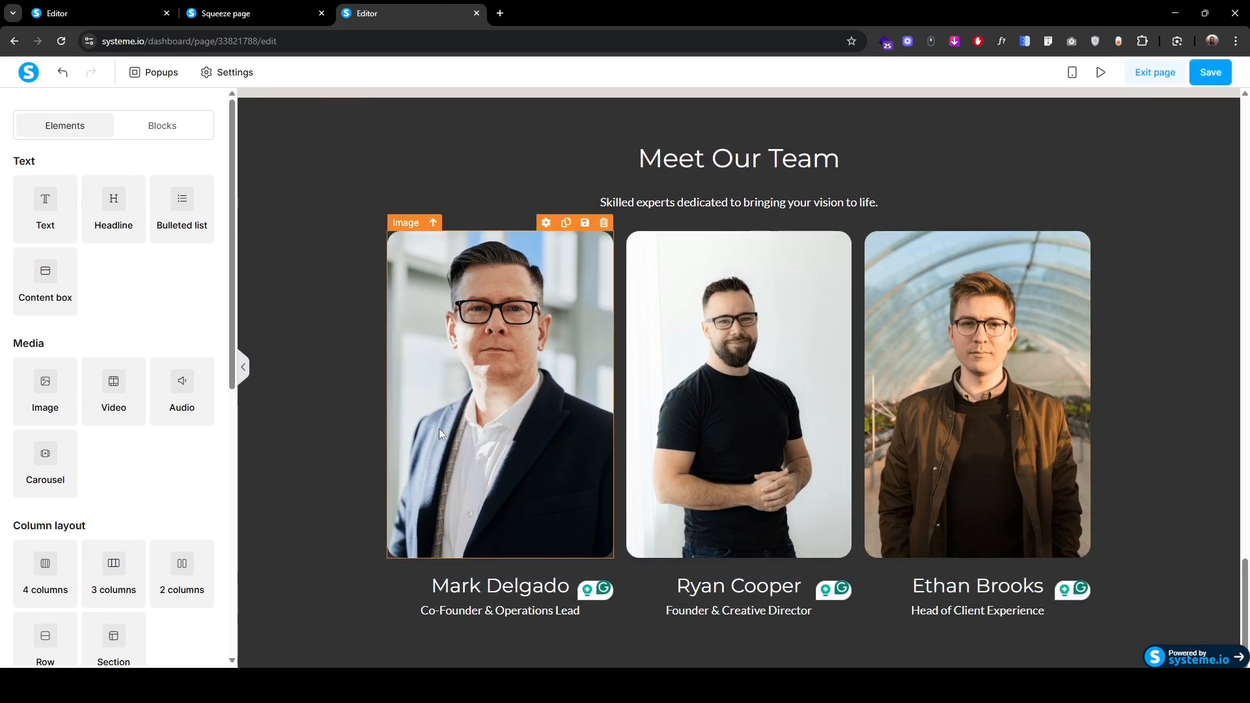
left_click(1072, 72)
Step: Enlarge the Meet Our Team subtitle font to 18
scroll(677, 325, "down", 15)
scroll(665, 431, "up", 3)
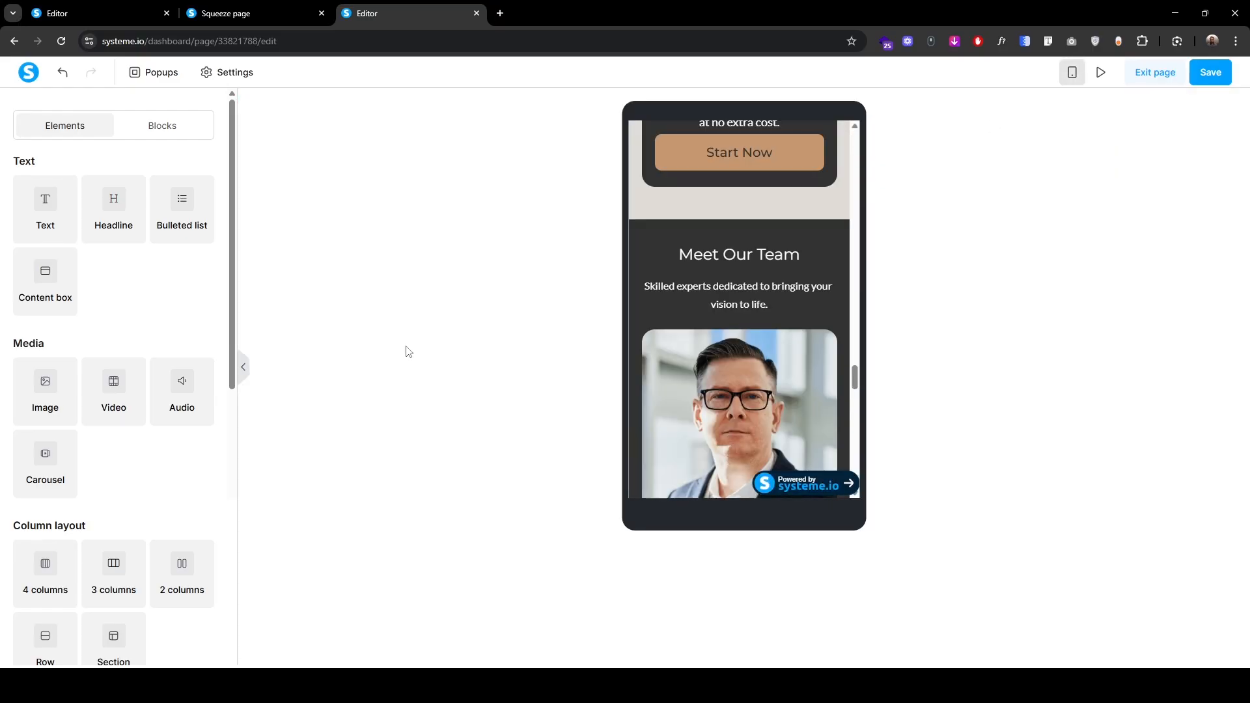
left_click(658, 264)
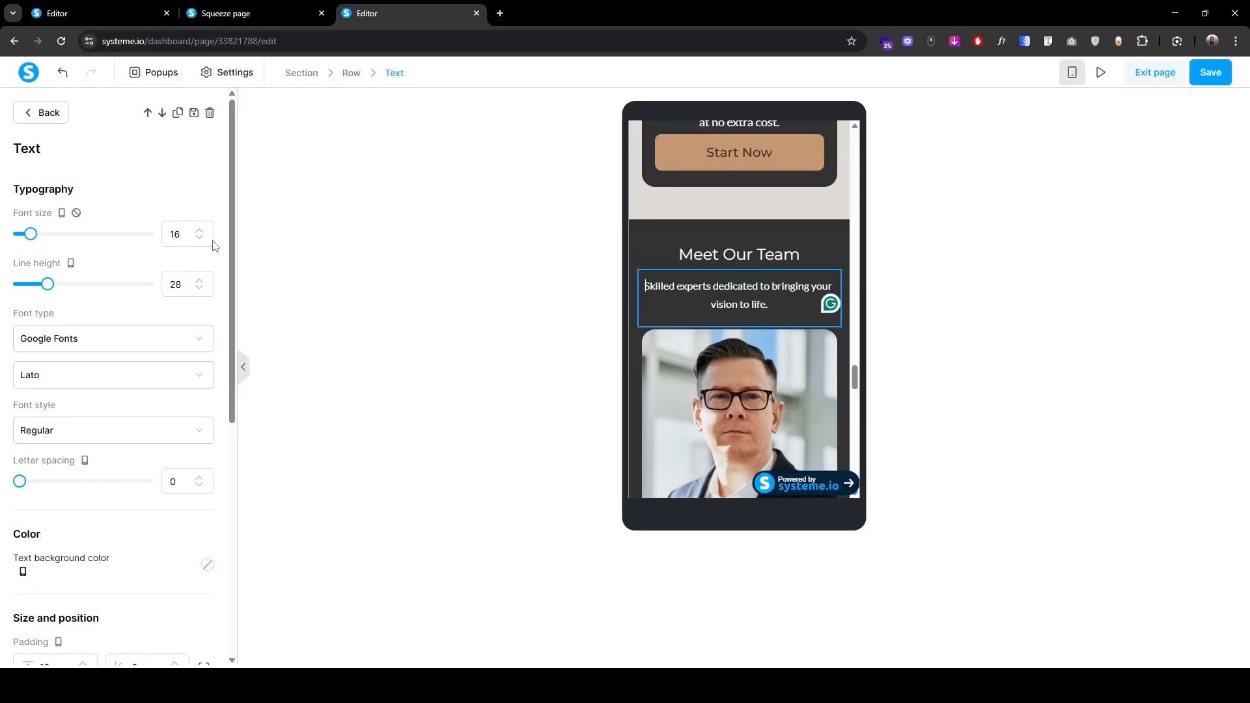
left_click(201, 230)
left_click(201, 230)
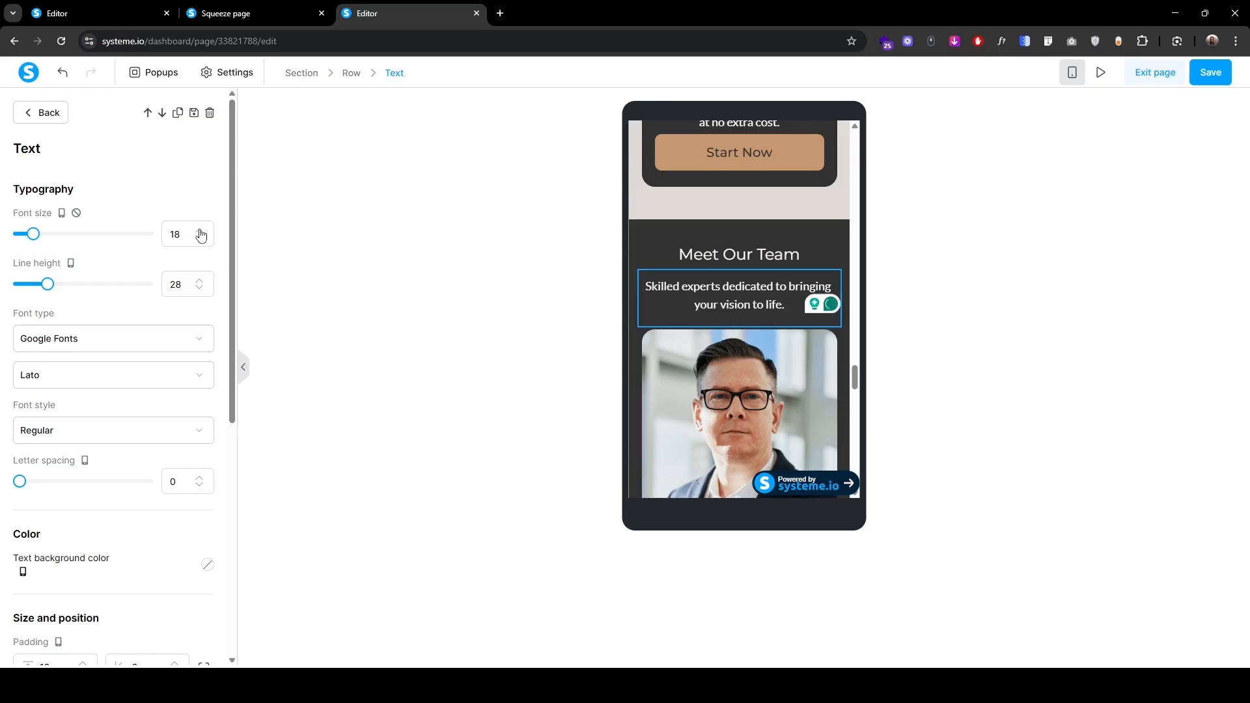
left_click(570, 371)
Step: Give the first member's name headline a bottom padding of 0 and a top padding of 20
scroll(752, 403, "down", 5)
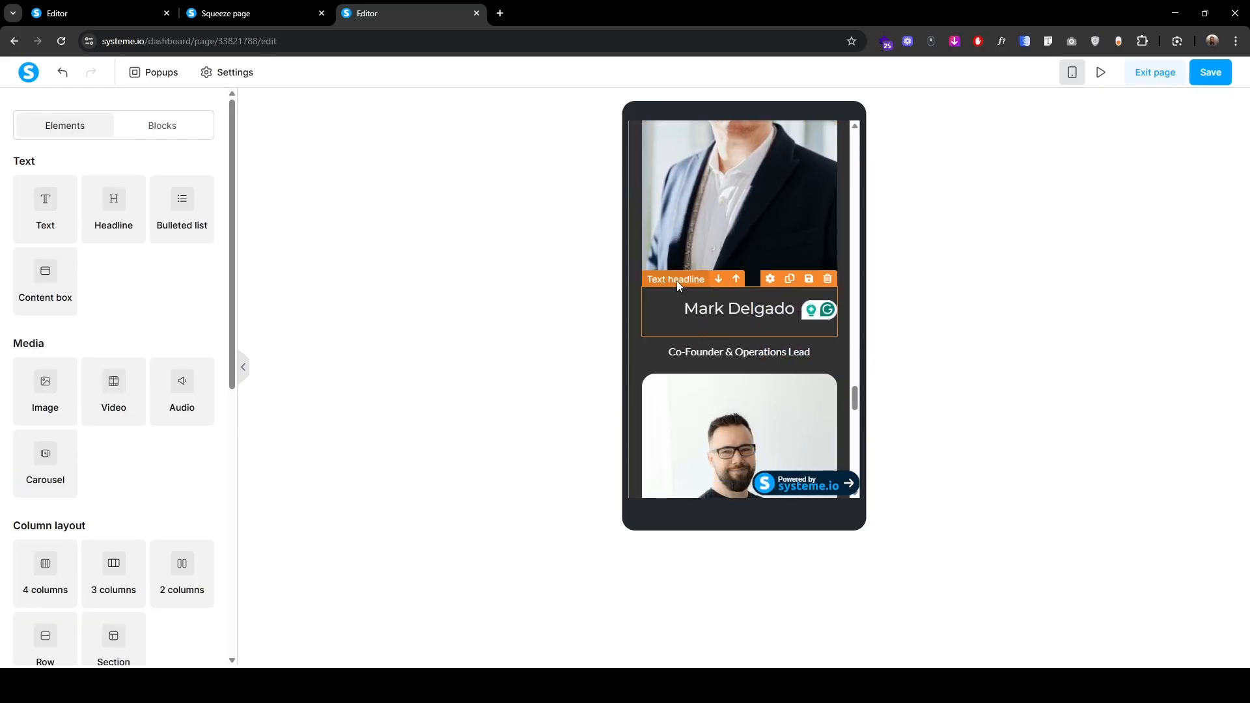
left_click(677, 280)
scroll(108, 539, "down", 3)
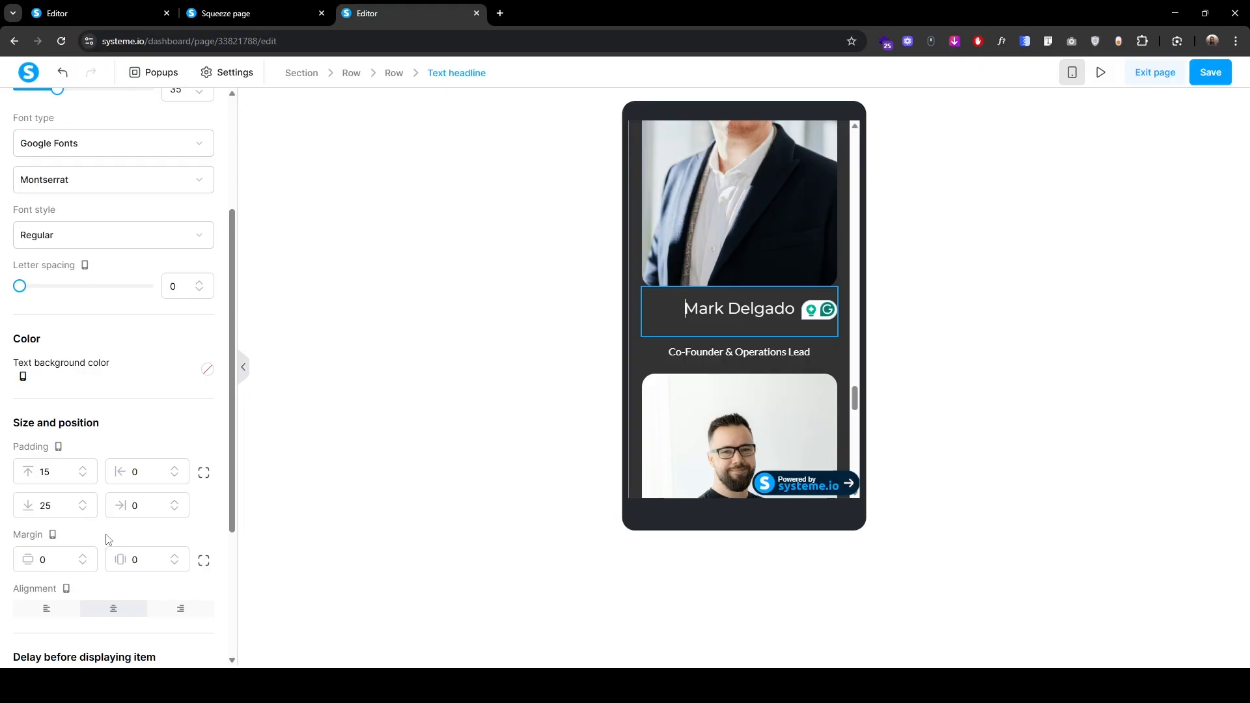
left_click(83, 511)
left_click(83, 510)
left_click(83, 510)
left_click(83, 510)
left_click(82, 511)
double_click(83, 510)
left_click(83, 510)
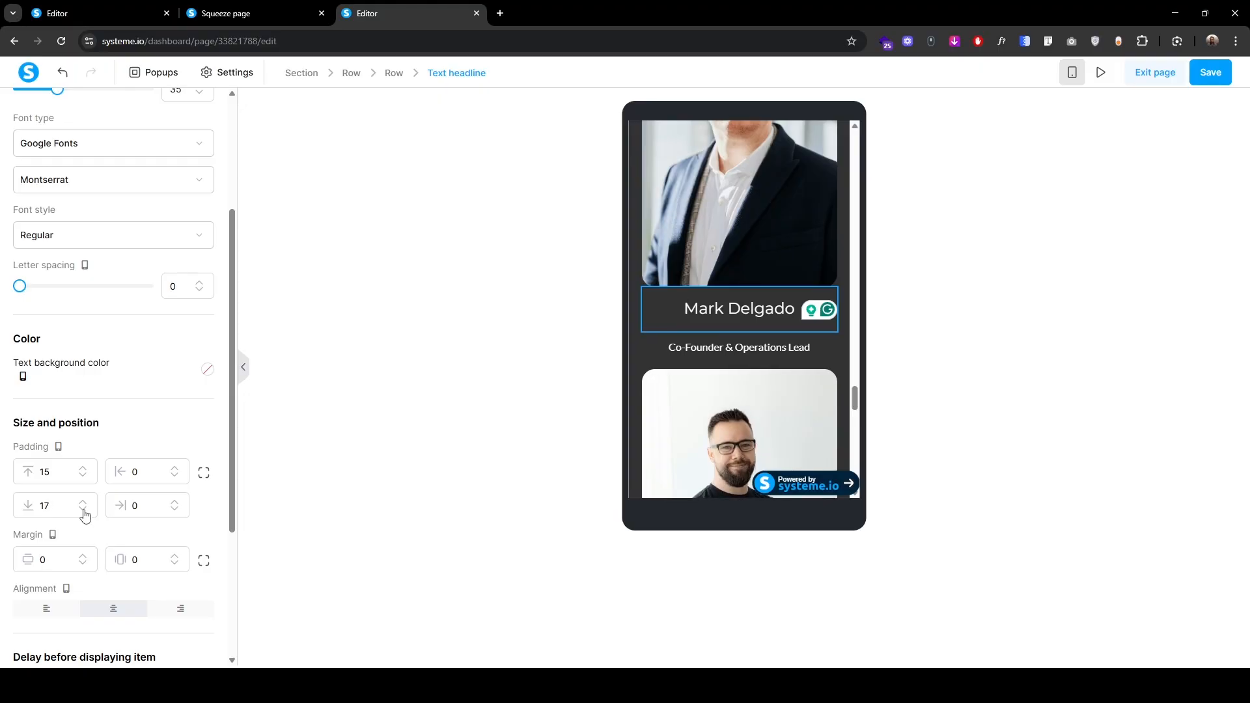
left_click(84, 511)
left_click(83, 510)
left_click_drag(74, 510, 19, 512)
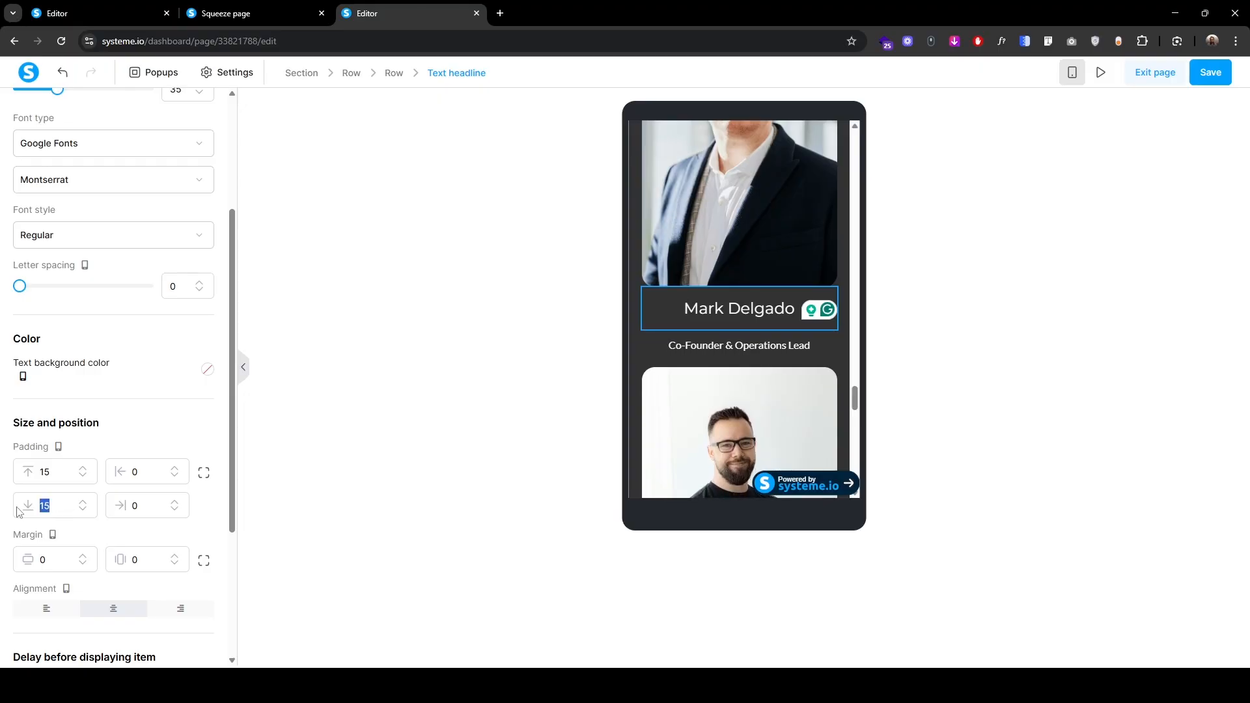
type("0")
left_click(521, 291)
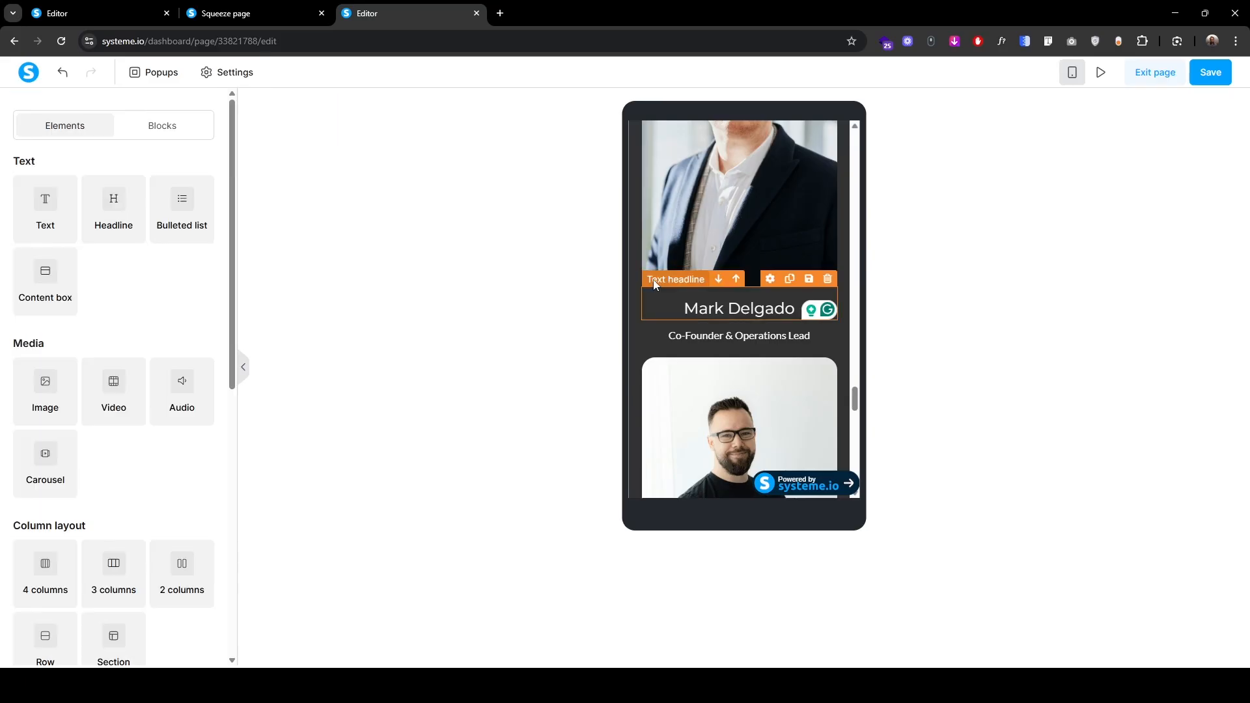
left_click(655, 290)
scroll(11, 479, "down", 5)
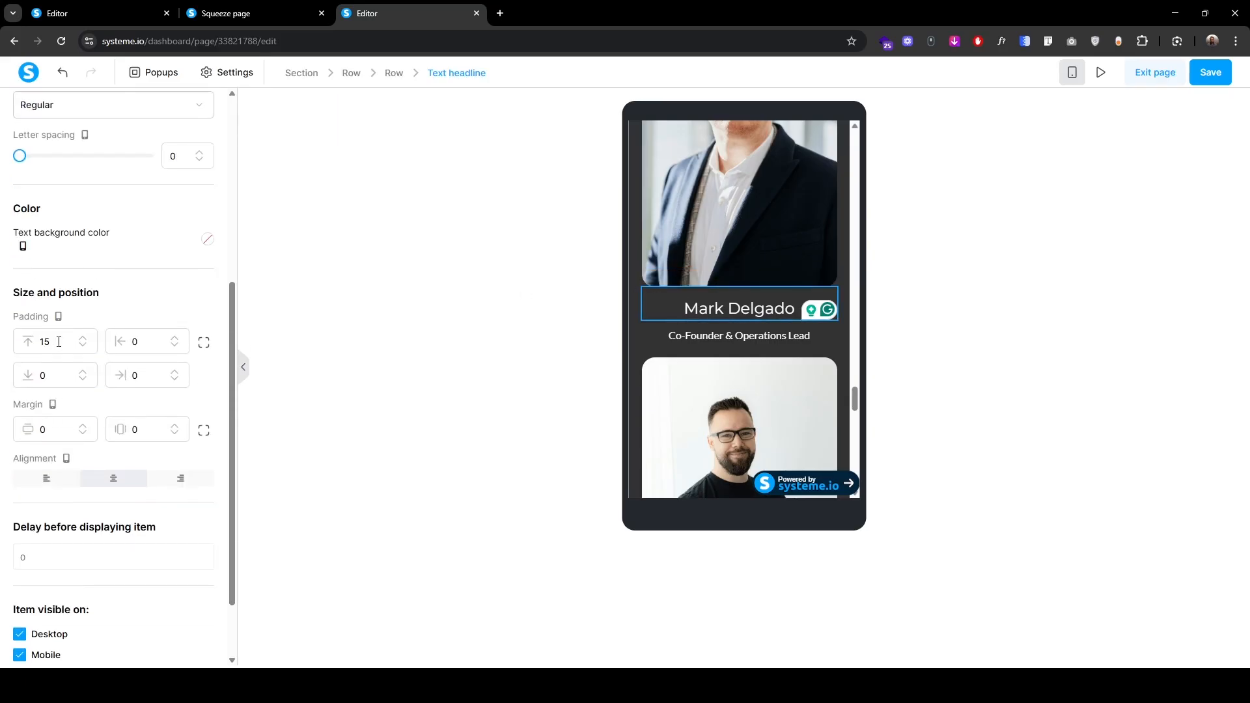
left_click(84, 338)
left_click(83, 338)
left_click(83, 338)
left_click(84, 338)
left_click(83, 337)
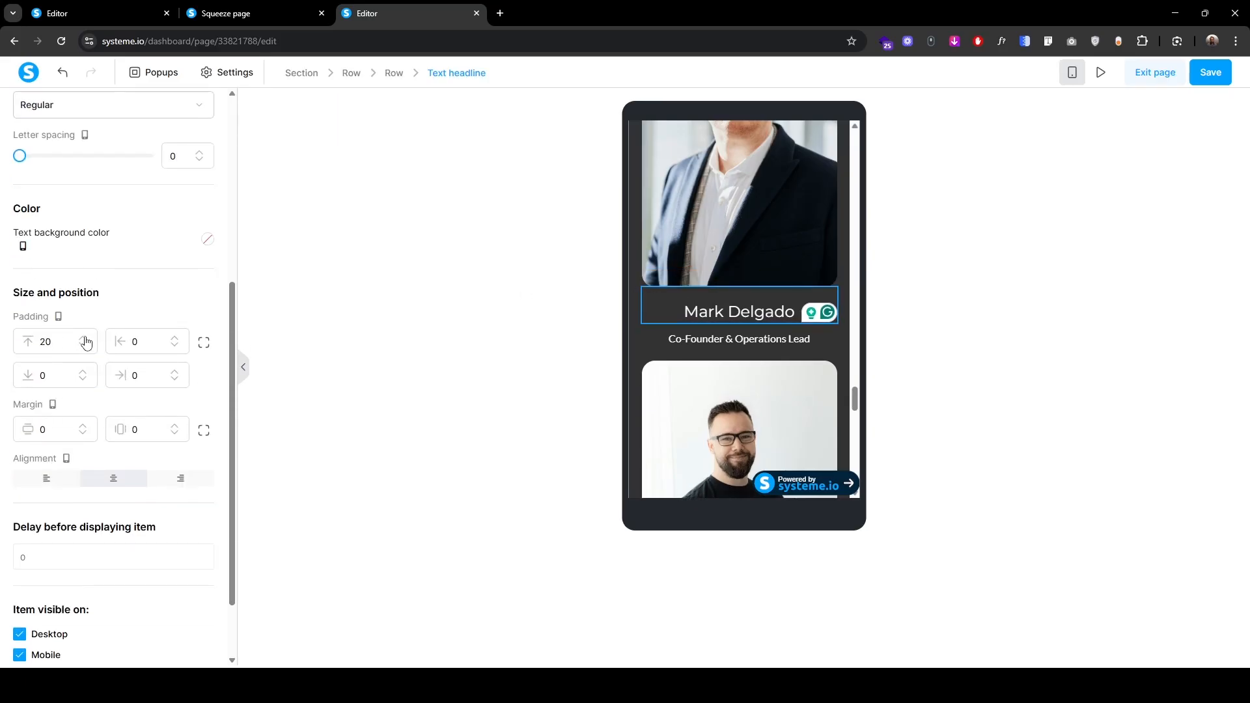
scroll(76, 479, "up", 5)
left_click(39, 112)
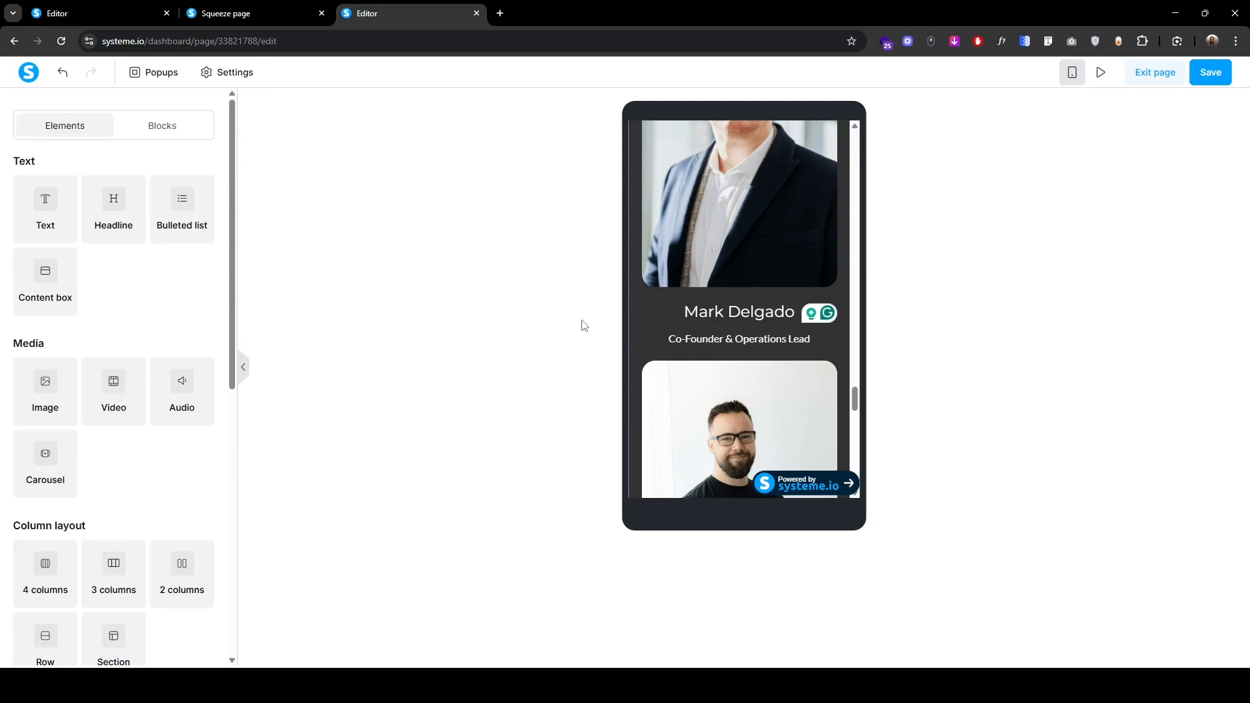
Step: Tighten the Co-Founder & Operations Lead title's padding by entering 04
left_click(656, 327)
scroll(57, 410, "down", 4)
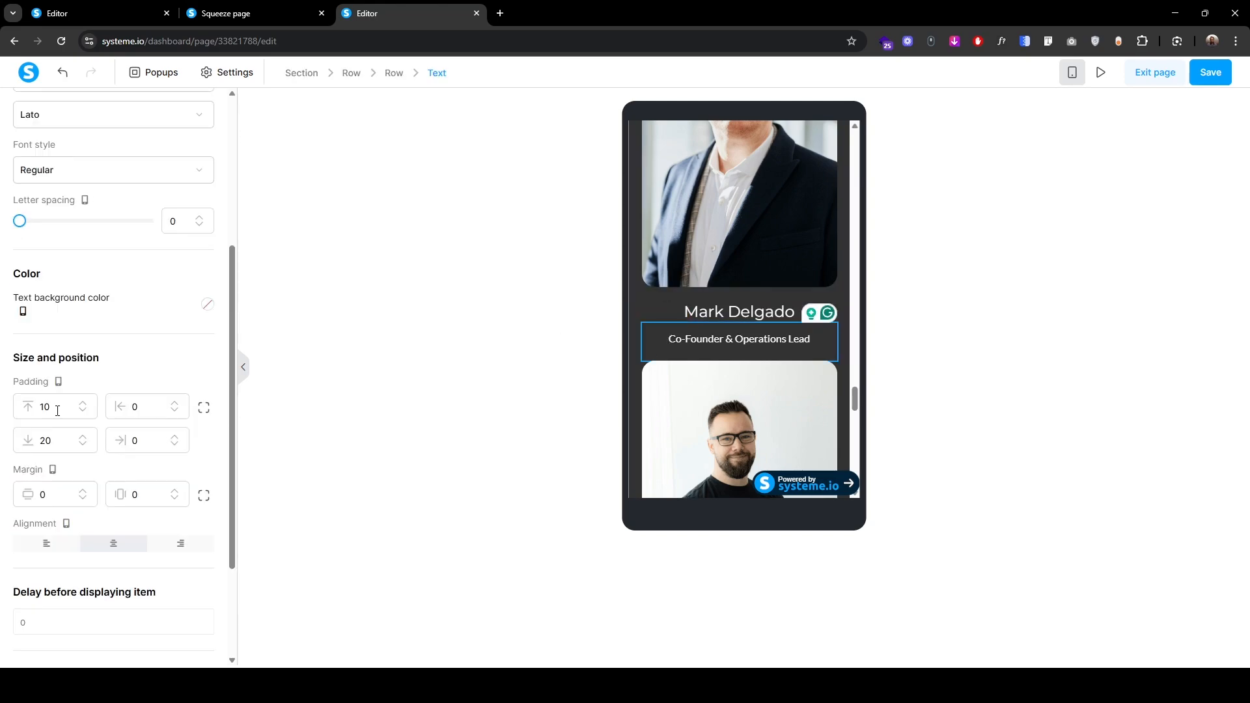
type("0")
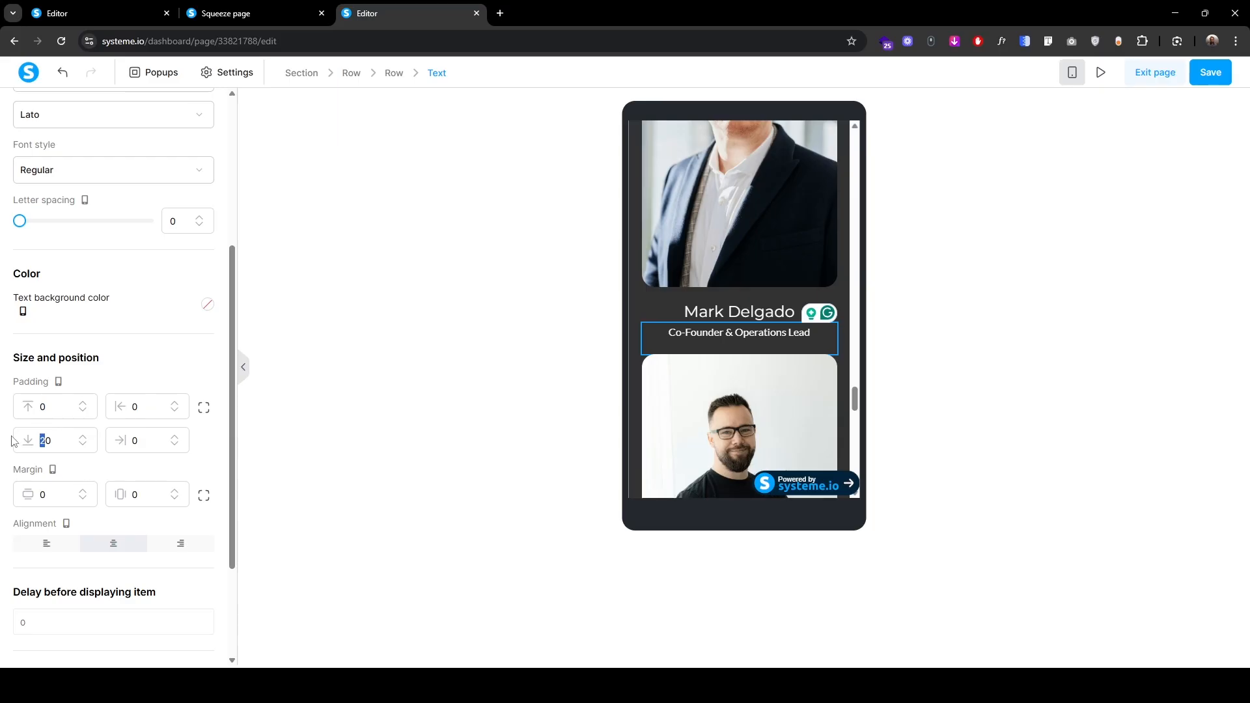
type("4")
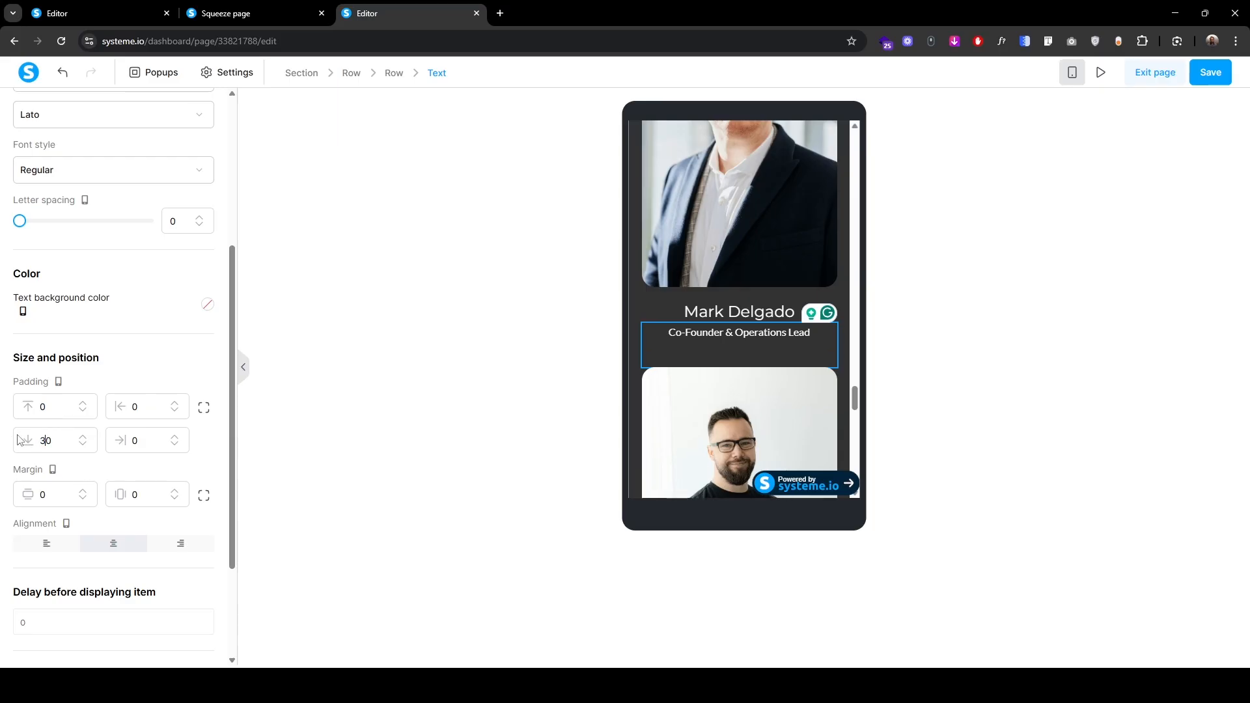
scroll(20, 438, "up", 4)
left_click(44, 116)
Step: Set the second member's name headline padding to 0 bottom and 20 top
scroll(772, 422, "up", 4)
scroll(771, 422, "down", 4)
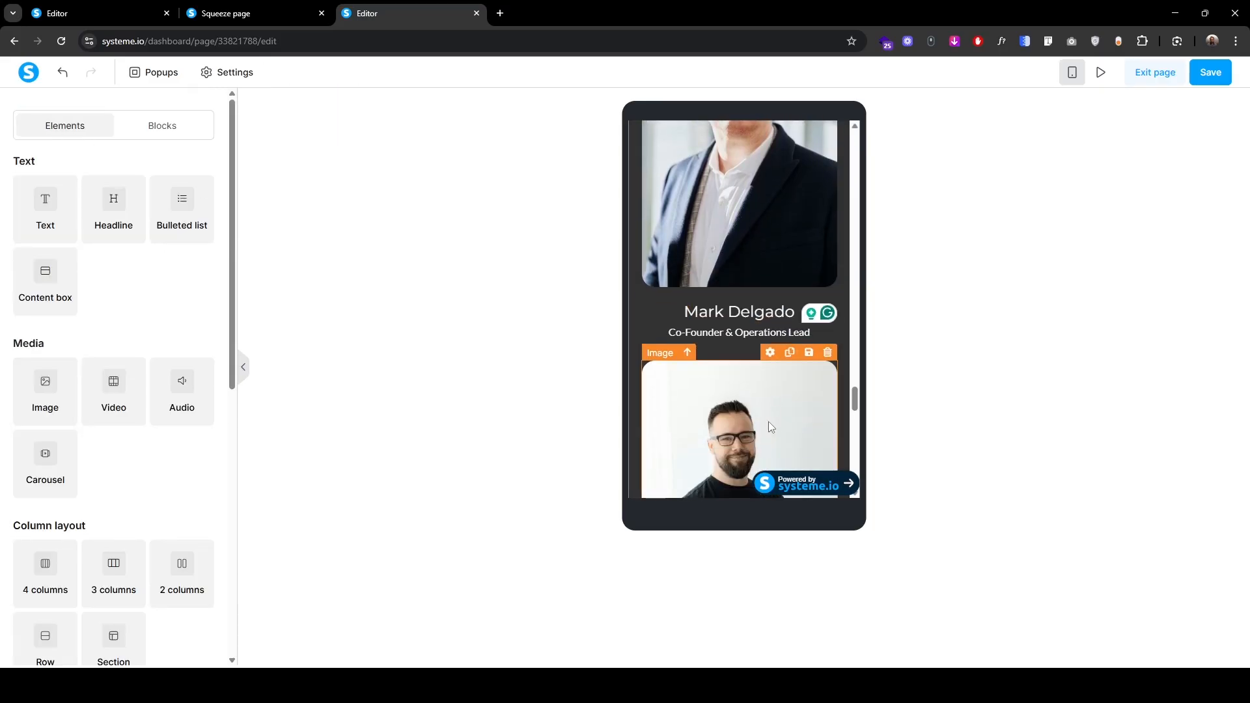
scroll(768, 420, "down", 5)
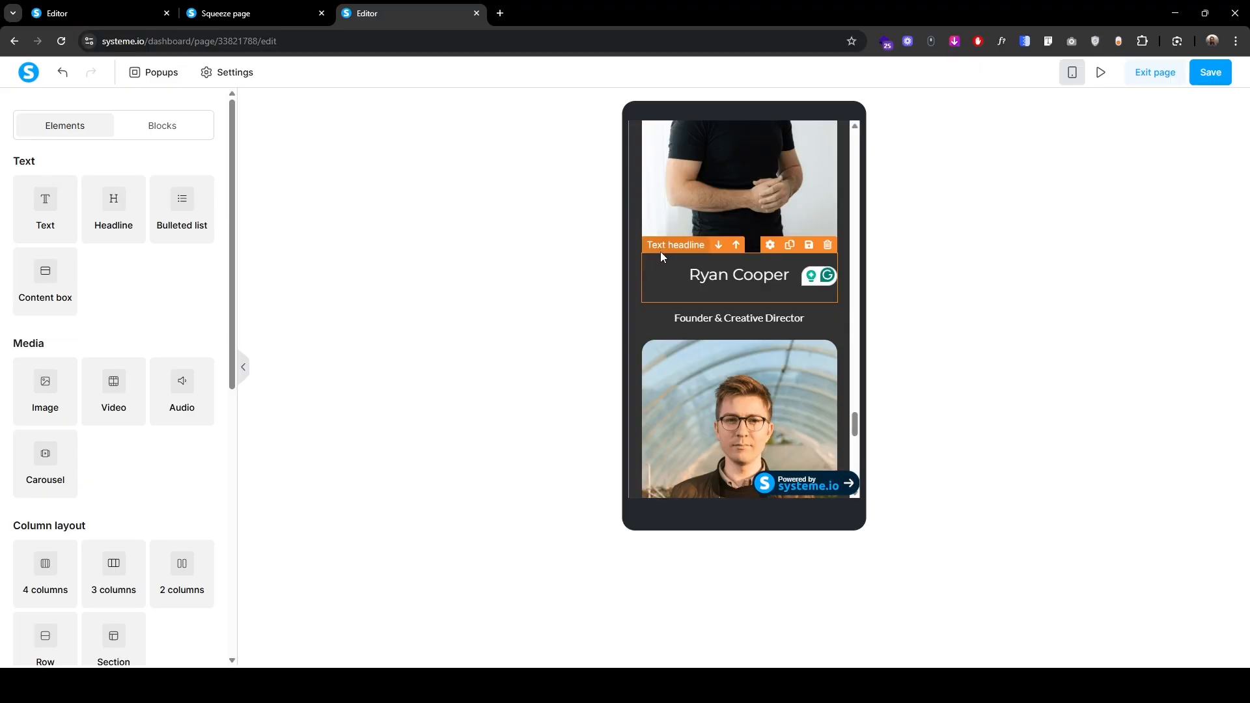
left_click(660, 256)
scroll(89, 490, "down", 5)
left_click_drag(54, 376, 2, 381)
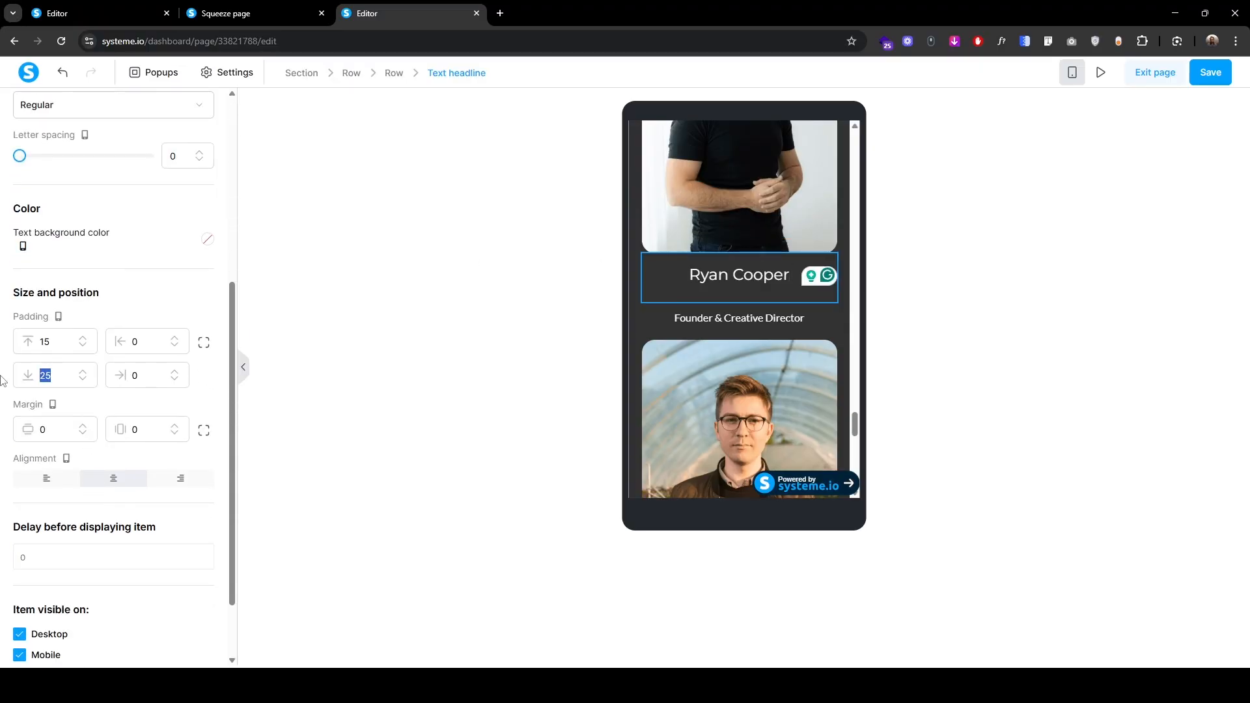
type("0")
left_click_drag(65, 341, 4, 346)
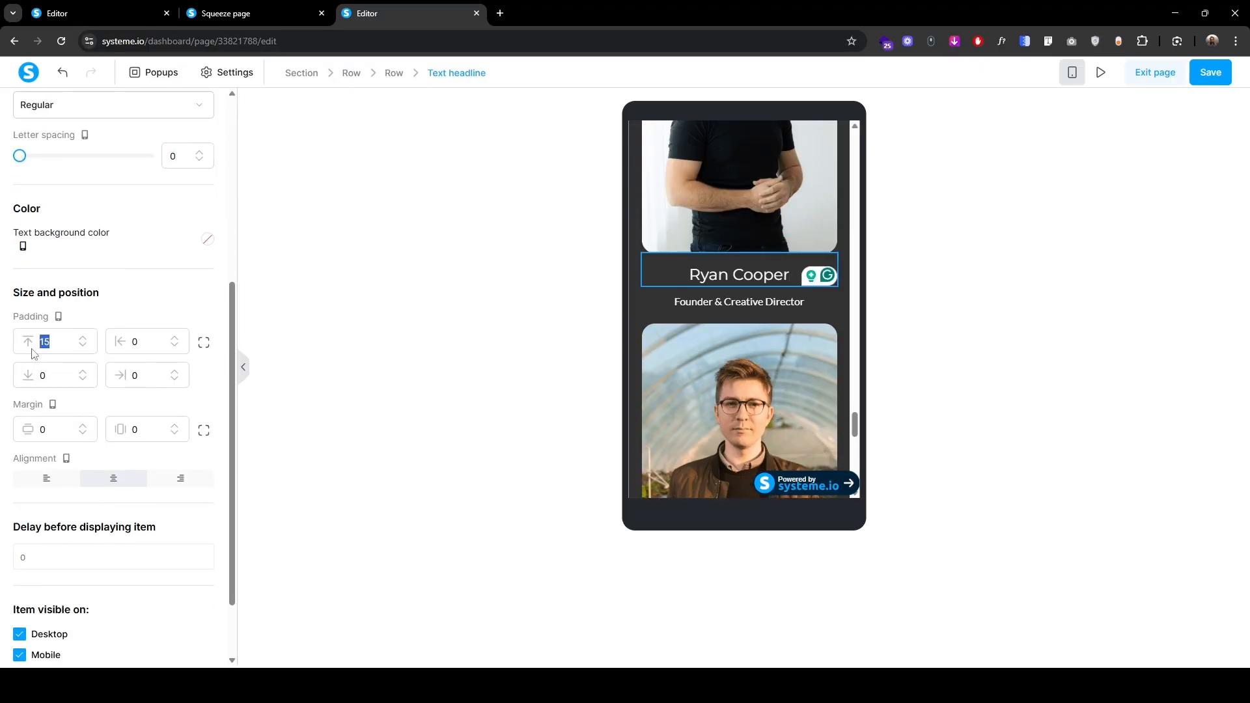
type("20")
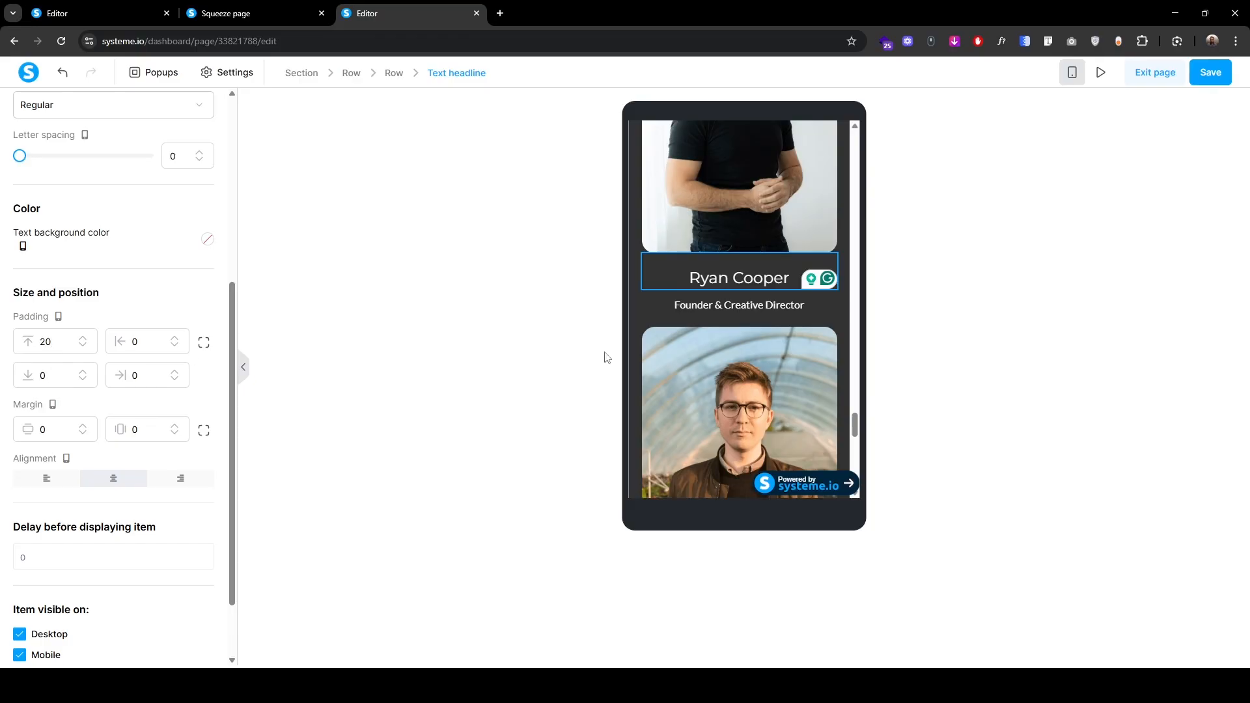
Step: Set the Founder & Creative Director title's padding to 0 top and 30 bottom
left_click(604, 358)
left_click(670, 302)
scroll(43, 485, "down", 4)
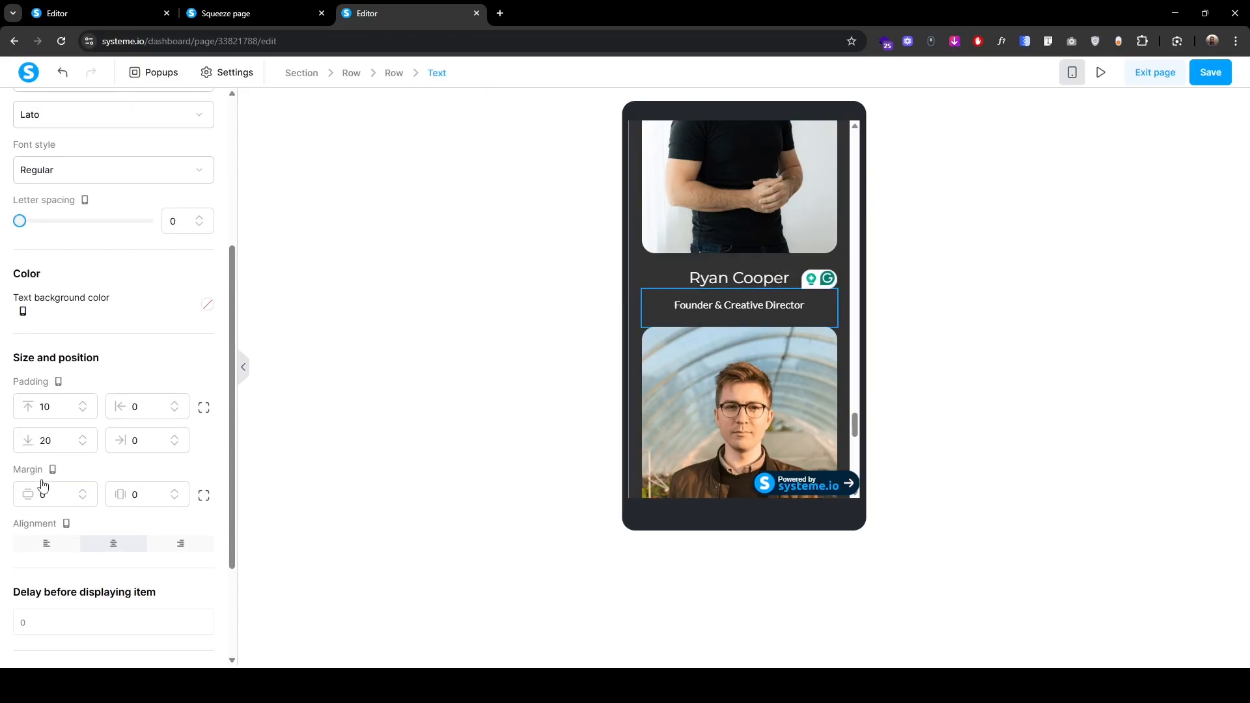
left_click_drag(30, 411, 2, 440)
type("03")
type("0")
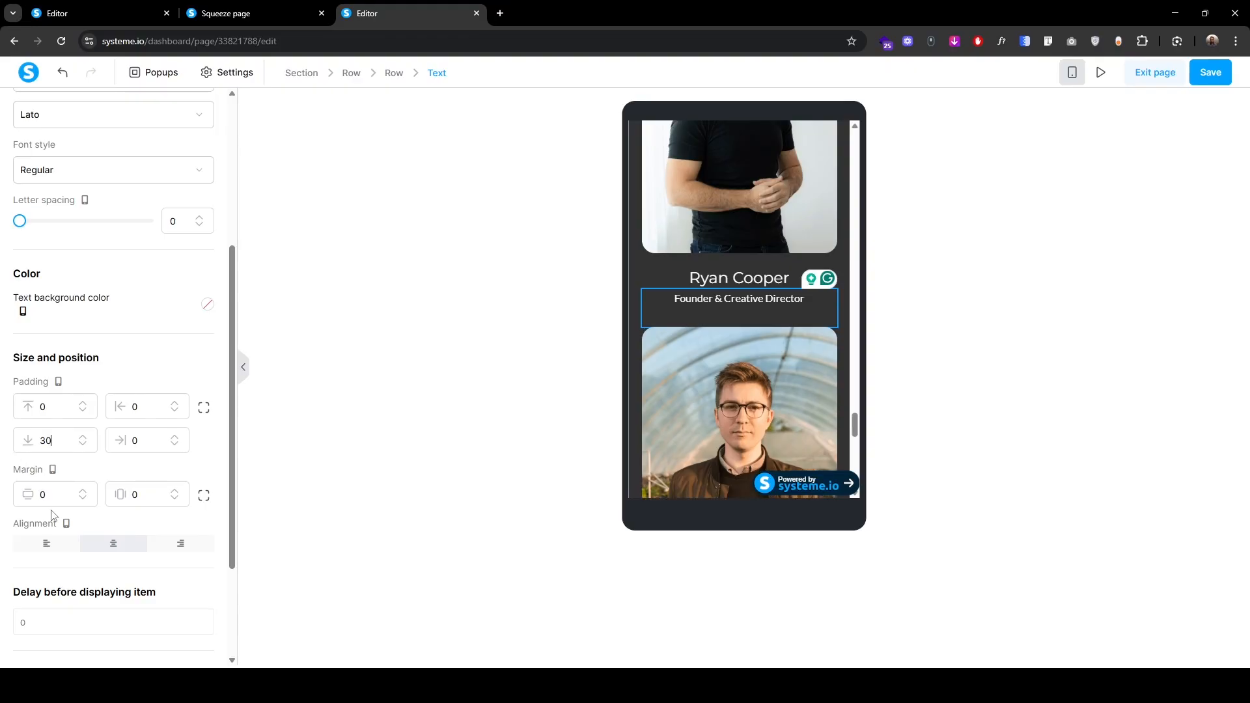
left_click(396, 306)
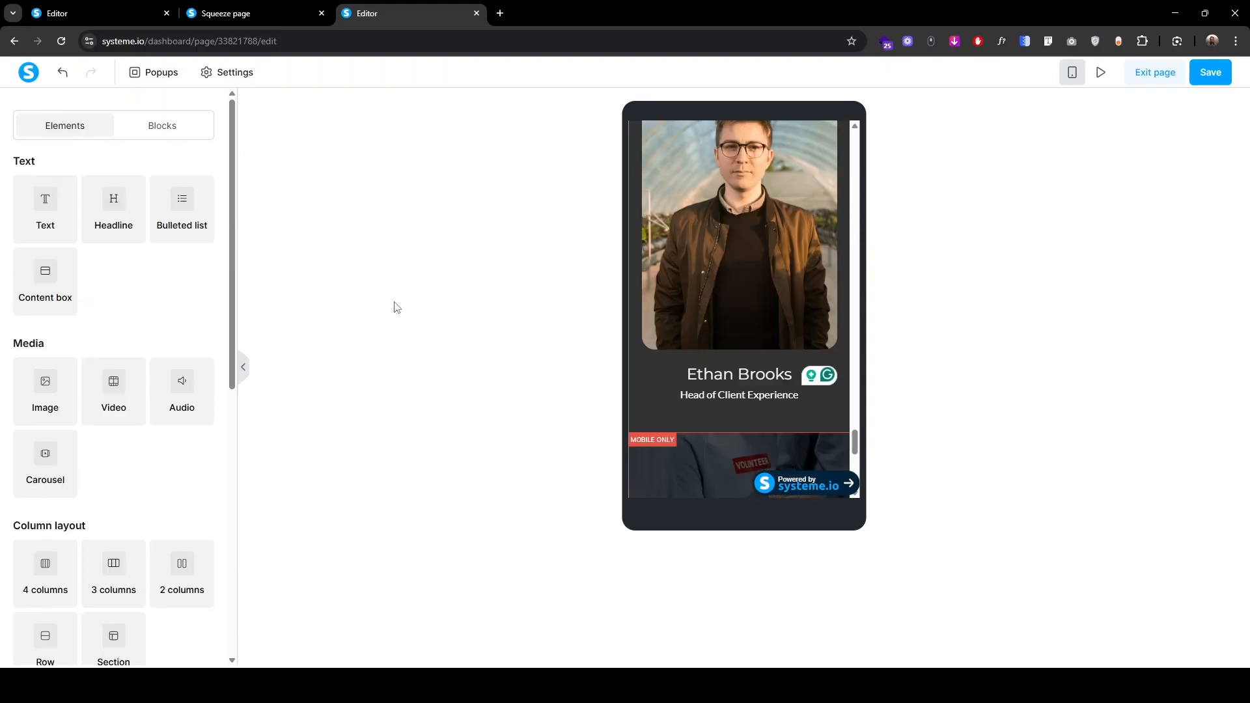
Step: Review the published page, then return to the editor's desktop layout
left_click(248, 13)
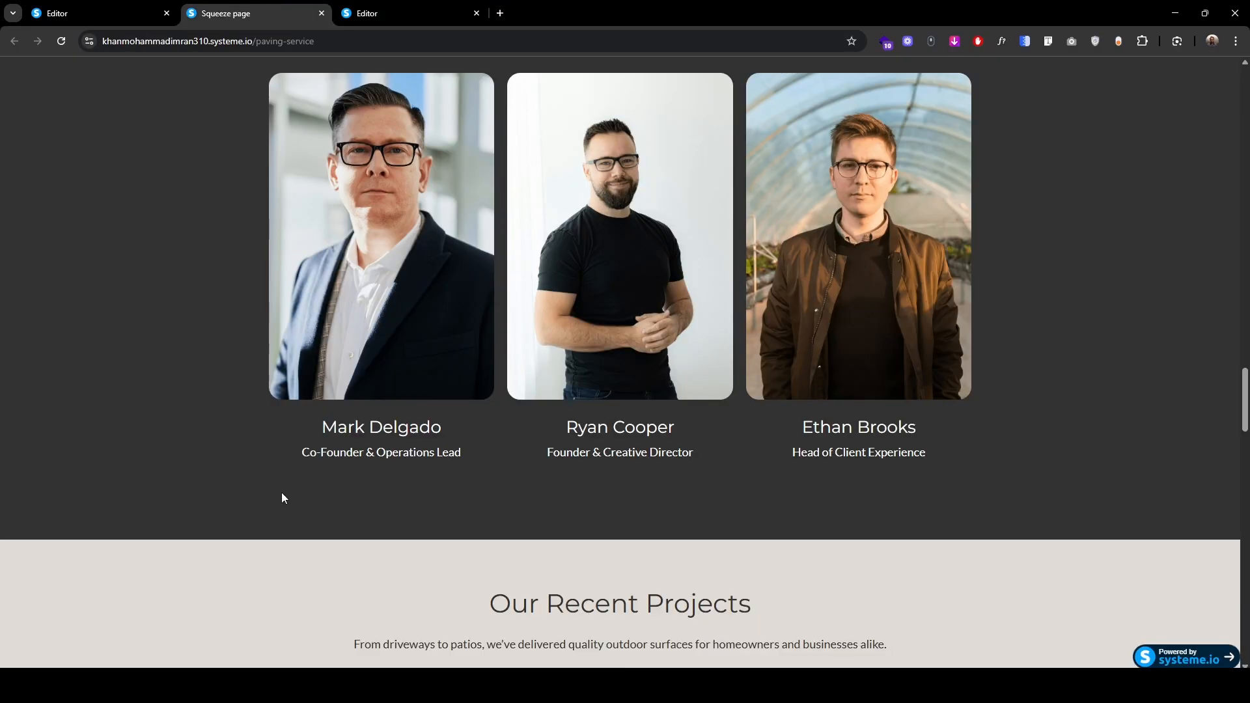
scroll(281, 493, "down", 6)
scroll(281, 500, "down", 3)
scroll(281, 499, "up", 2)
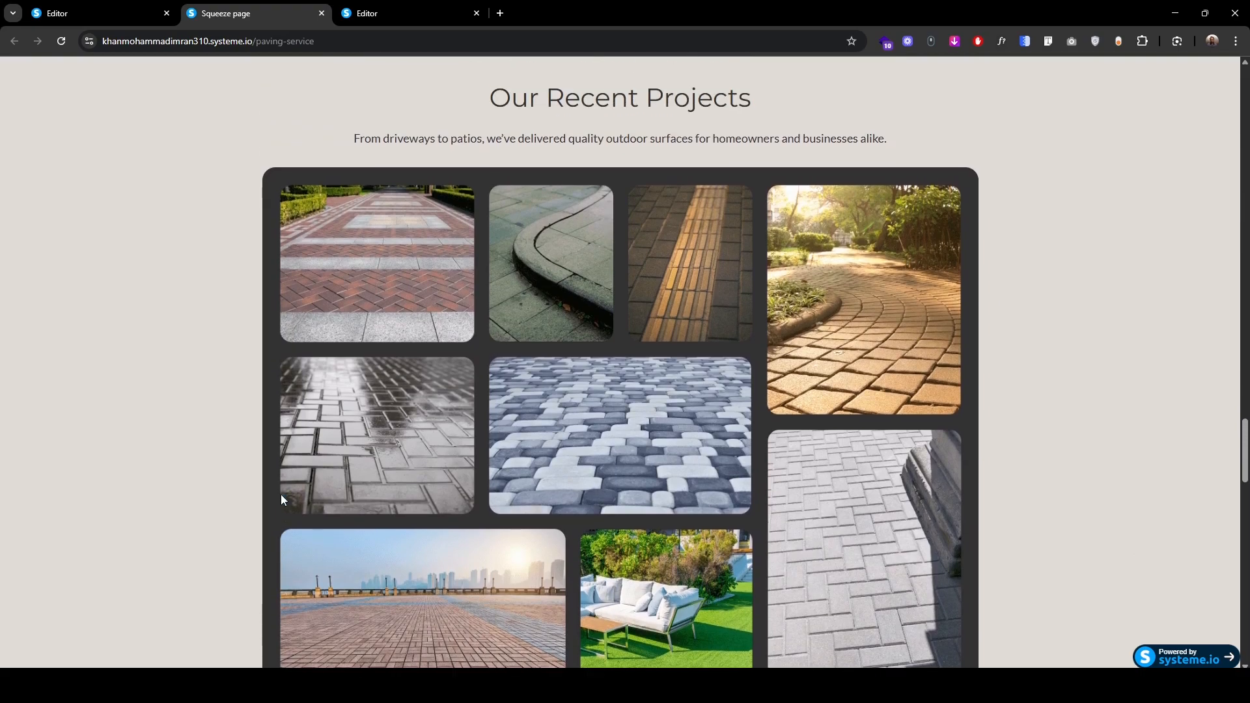
left_click(407, 11)
left_click(1072, 73)
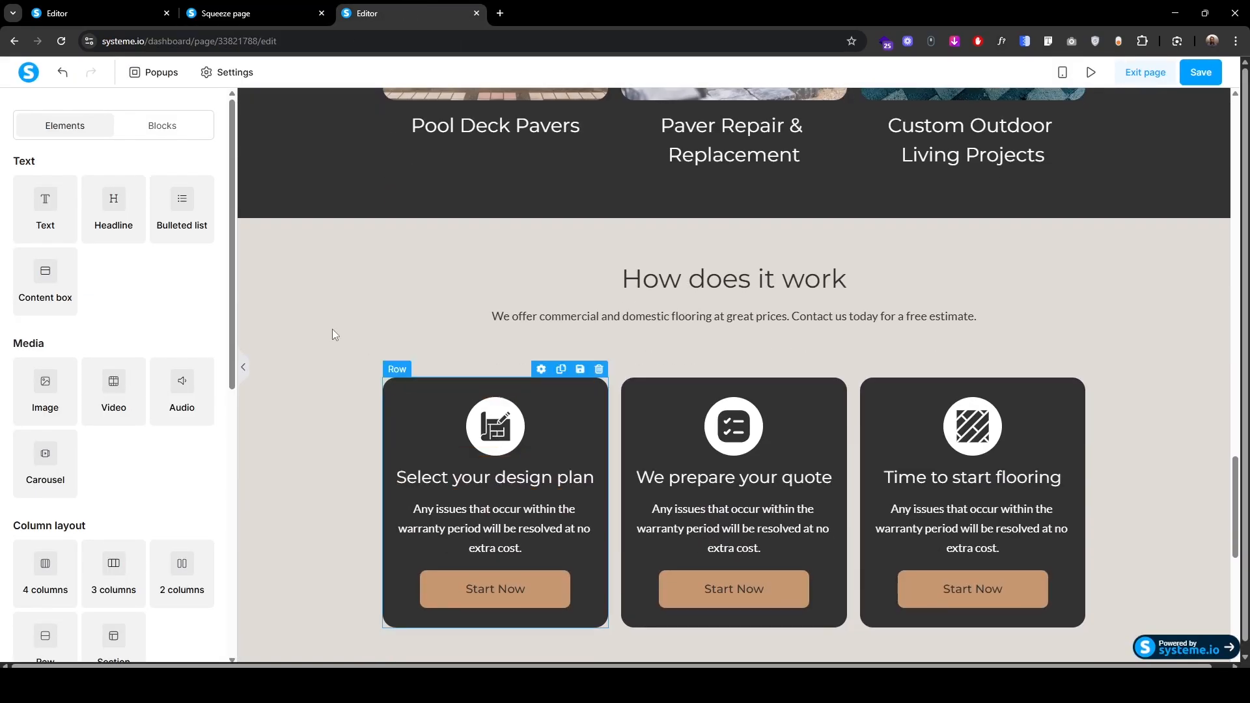
Step: Duplicate the How does it work section and move the copy below Meet Our Team
left_click(256, 216)
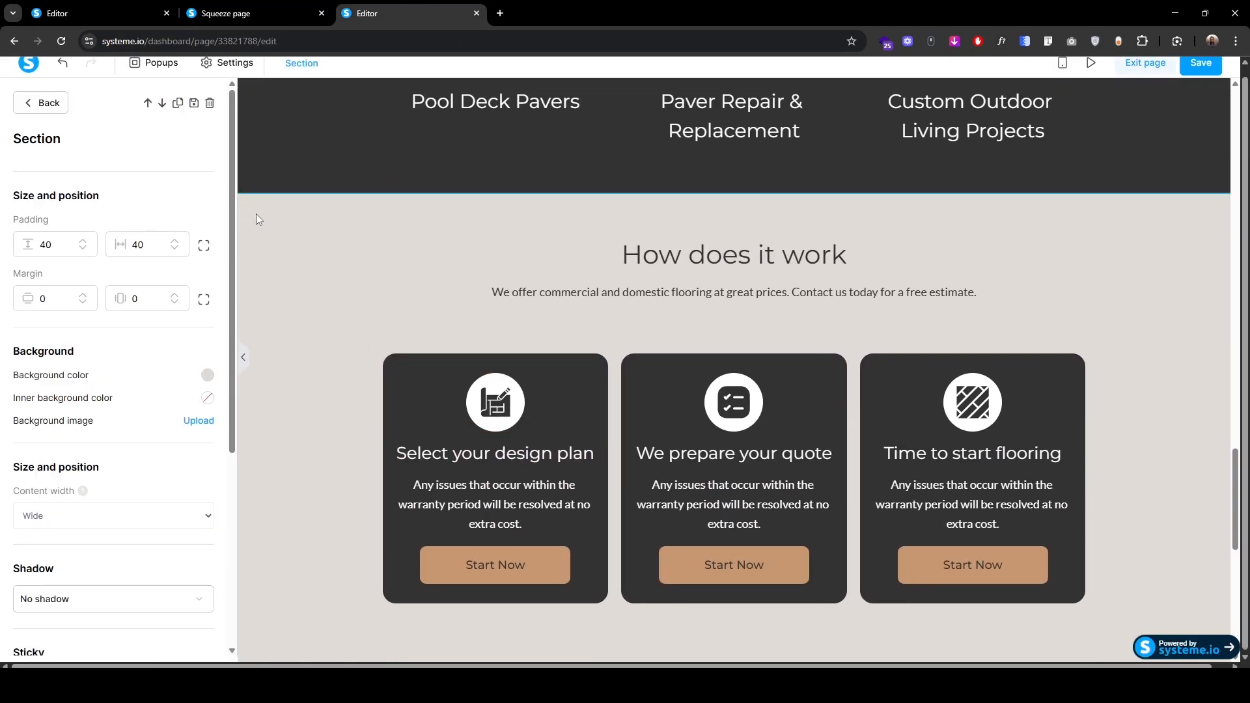
left_click(174, 104)
scroll(293, 449, "down", 2)
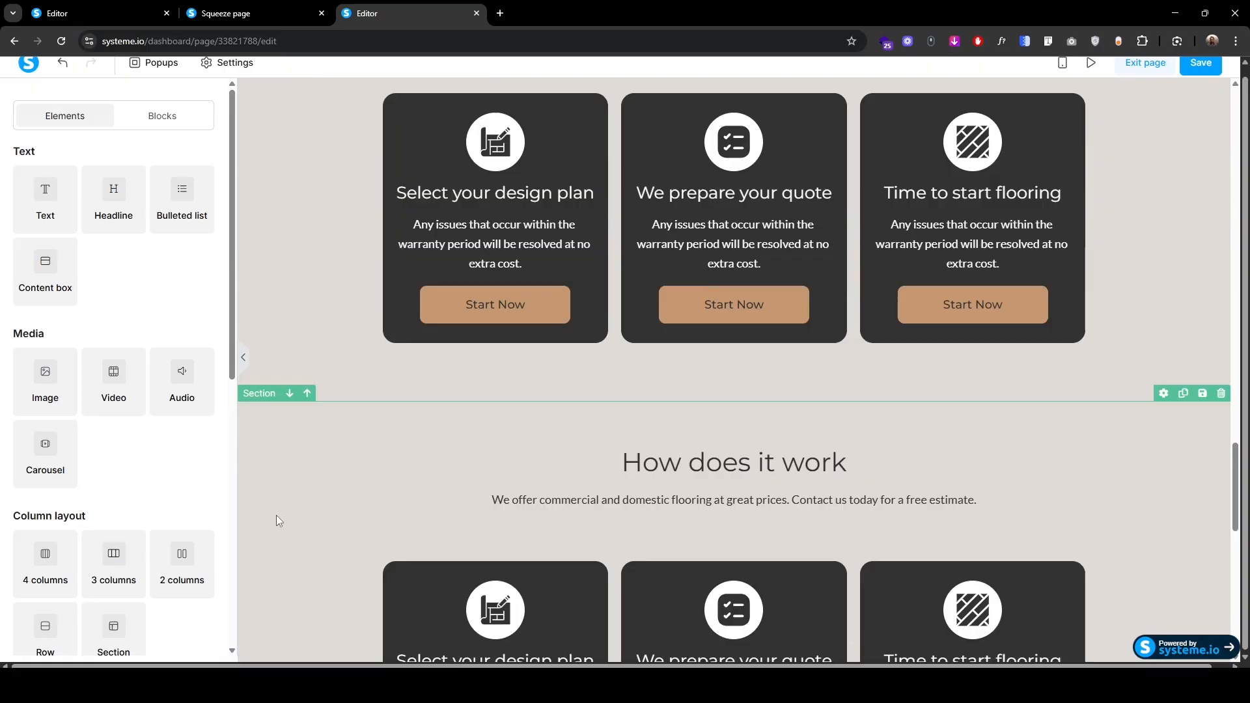
left_click(286, 397)
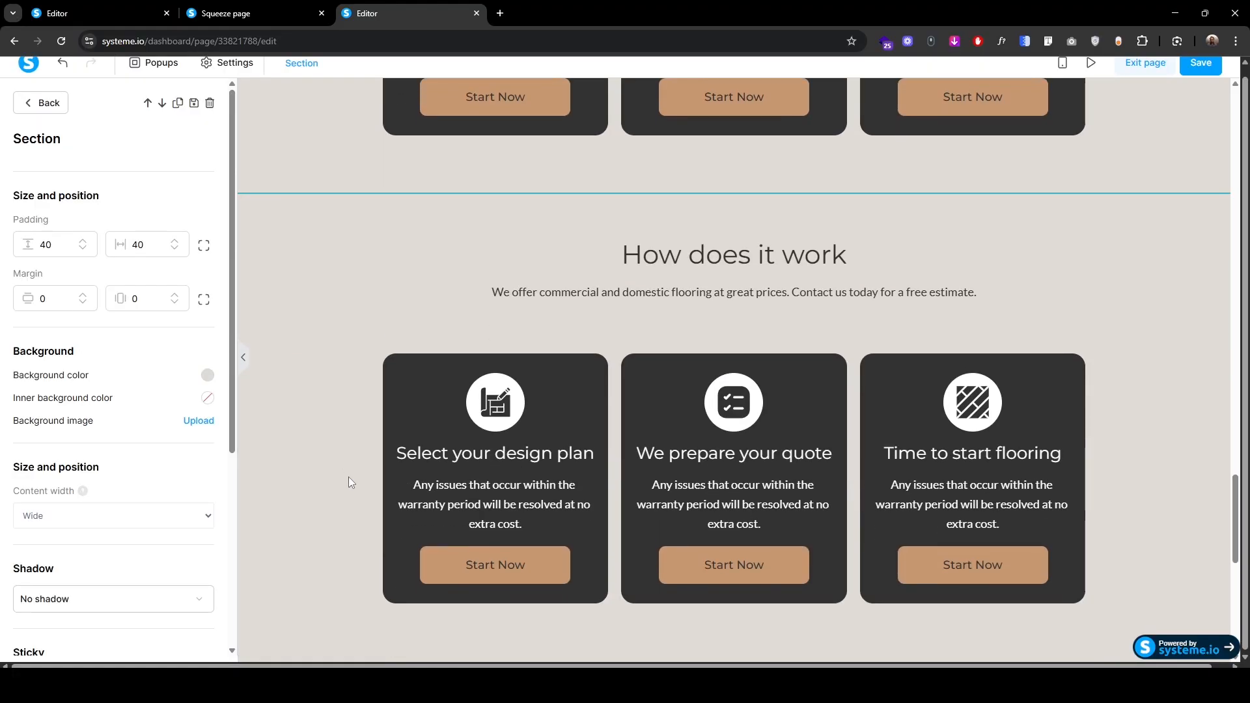
left_click(162, 105)
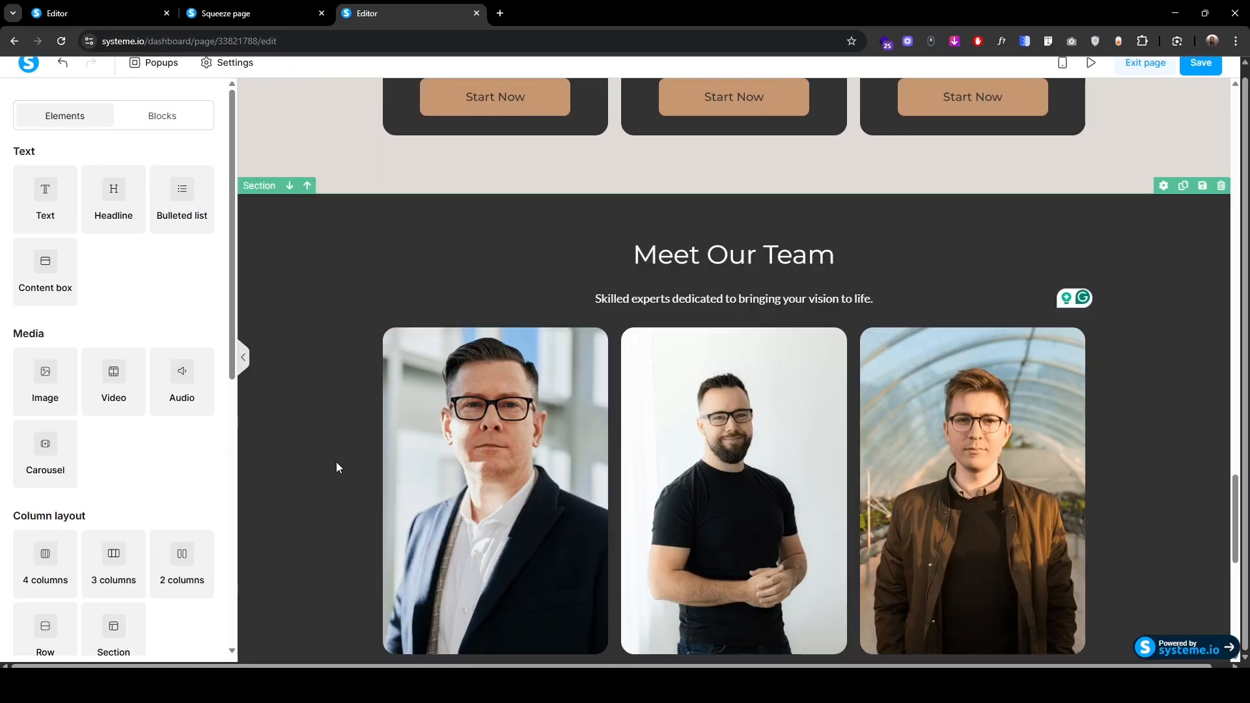
scroll(327, 501, "down", 8)
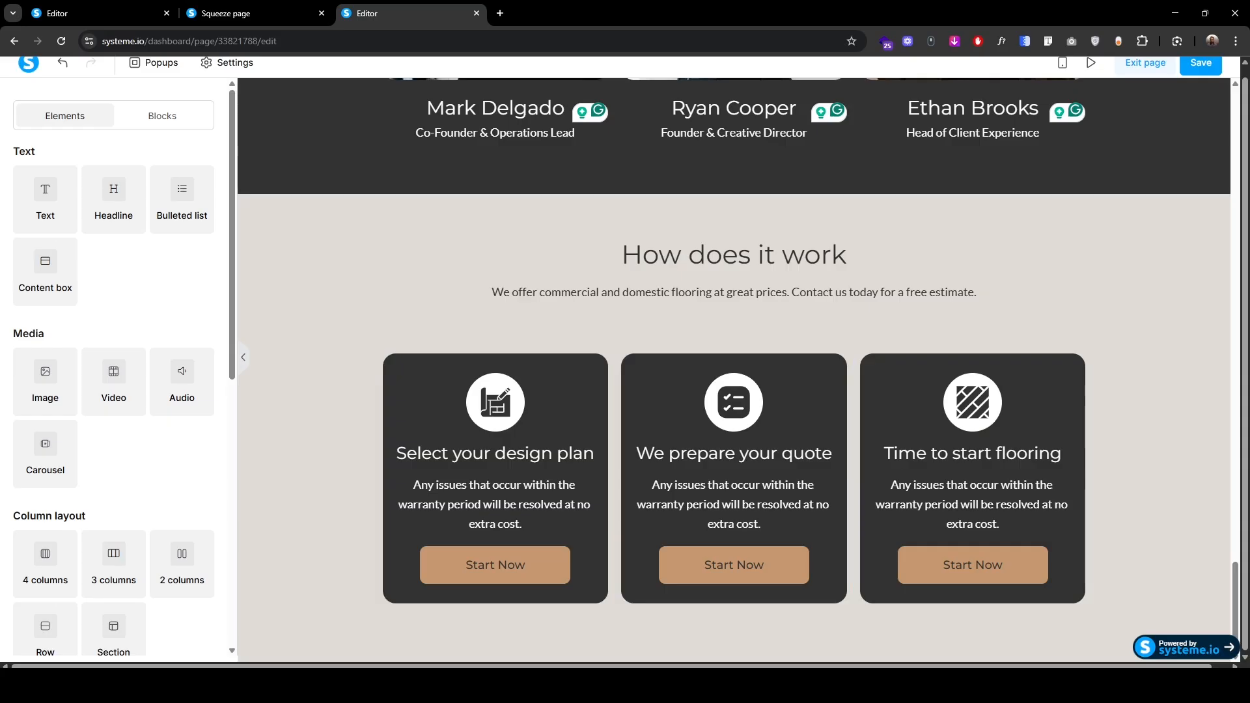
Step: Retitle the copy 'Our Recent Projects' and replace its paragraph with the driveways-and-patios sentence
left_click(608, 256)
type("Our Recent Projects")
key("shift+End")
key("BackSpace")
left_click(492, 293)
type("From driveways to patios, we’ve delivered quality outdoor surfaces for homeowners and businesses alike.")
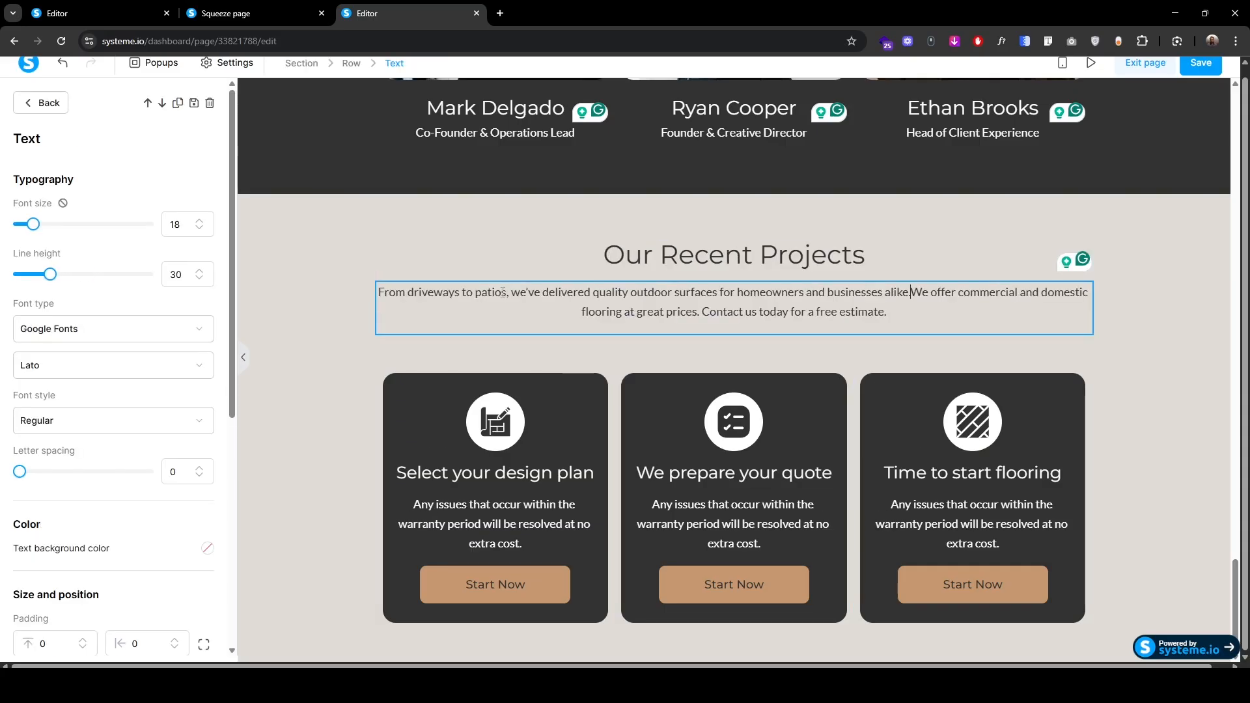
key("ctrl+shift+End")
key("BackSpace")
left_click(628, 337)
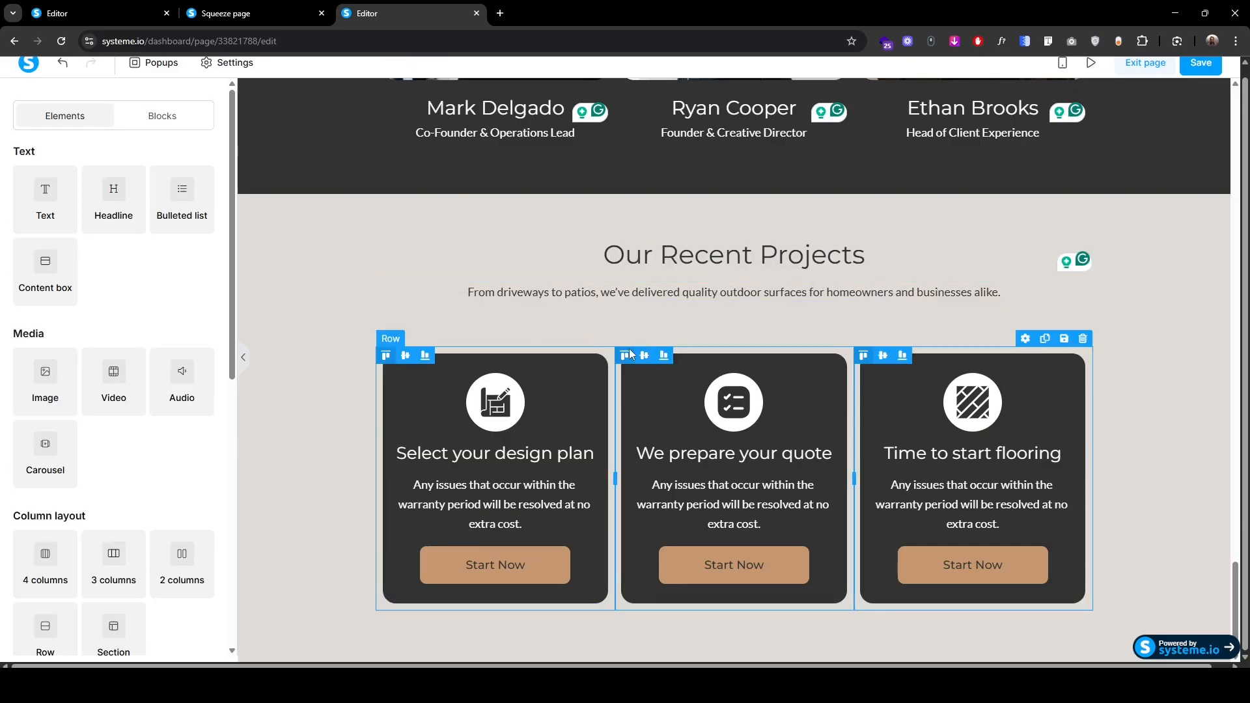
Step: Delete the row of three step cards and place an image element in the empty row
left_click(630, 353)
left_click(209, 103)
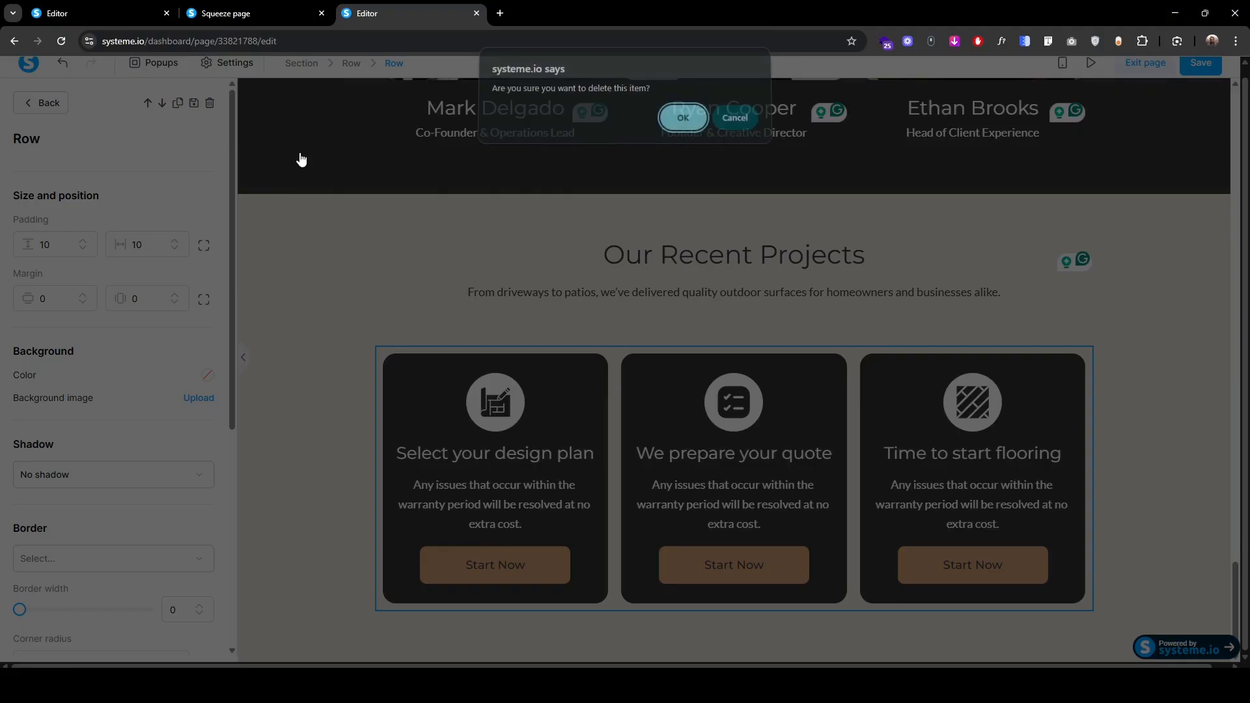
left_click(681, 123)
left_click_drag(45, 378, 726, 592)
Step: Check the published page, then return to the page editor
left_click(280, 14)
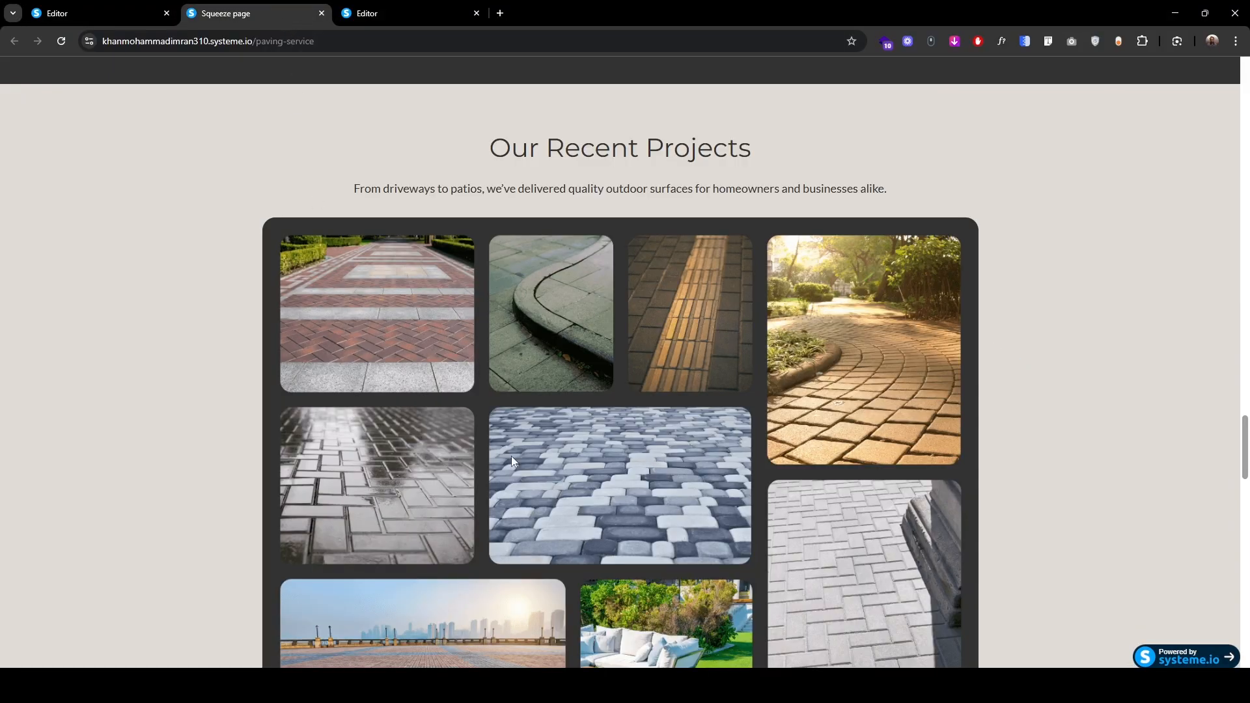
scroll(511, 461, "down", 3)
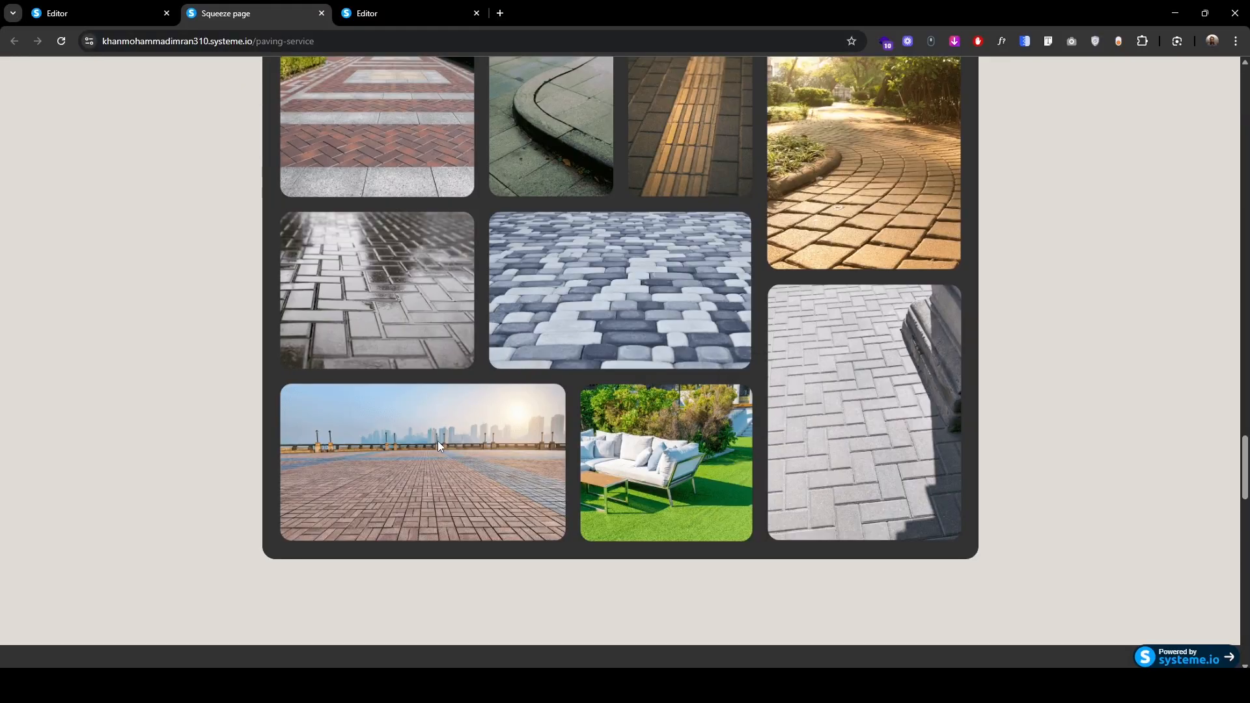
scroll(437, 440, "up", 2)
left_click(412, 9)
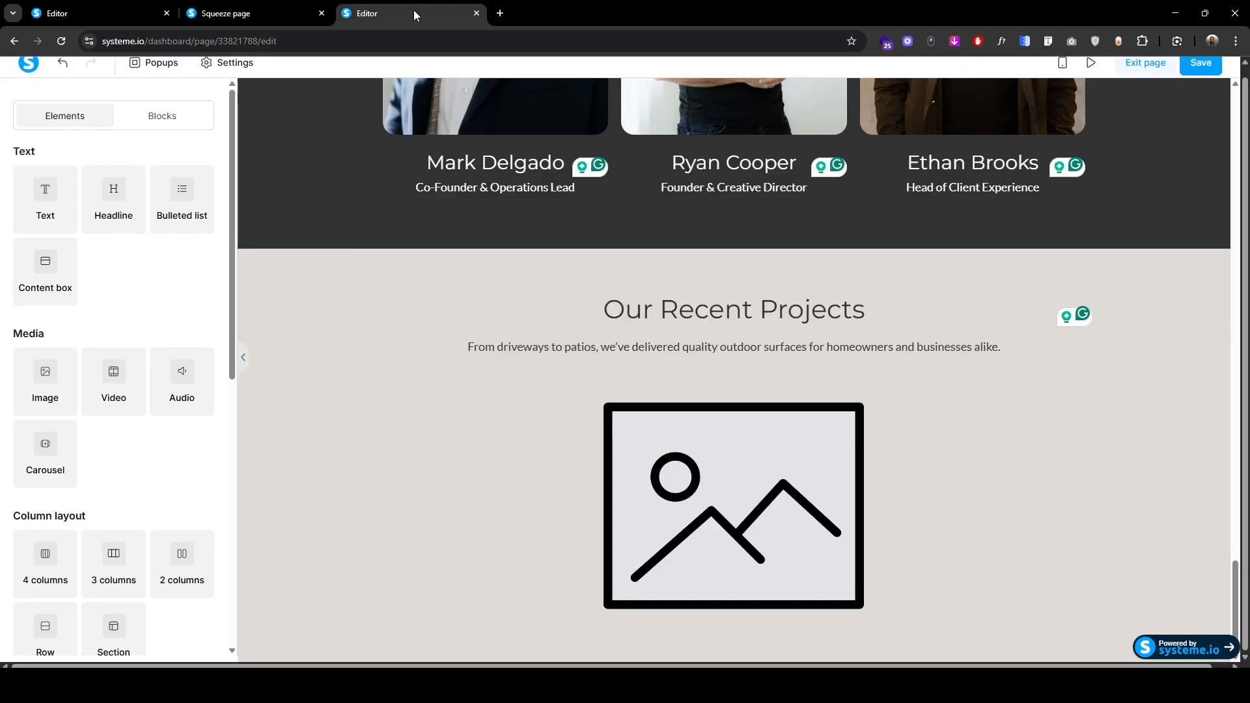
Step: Upload the paving project collage from the Paving service folder into the image block
left_click(201, 204)
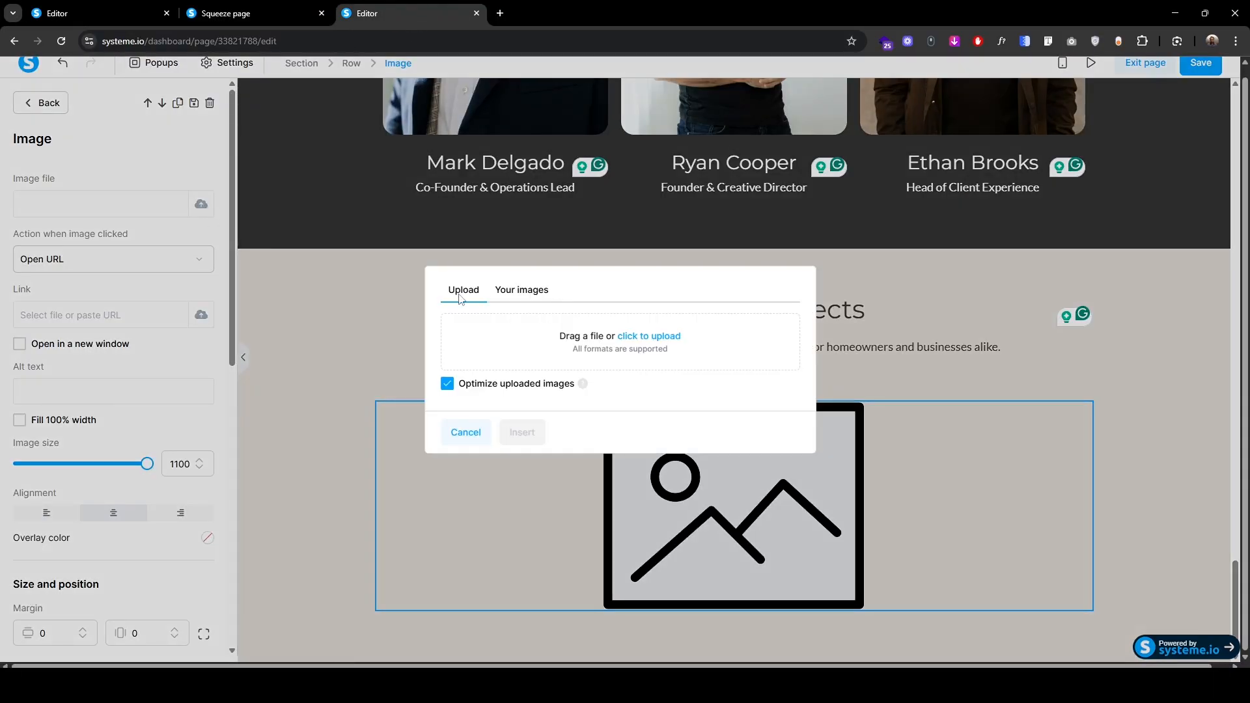
left_click(656, 338)
left_click(208, 38)
double_click(219, 231)
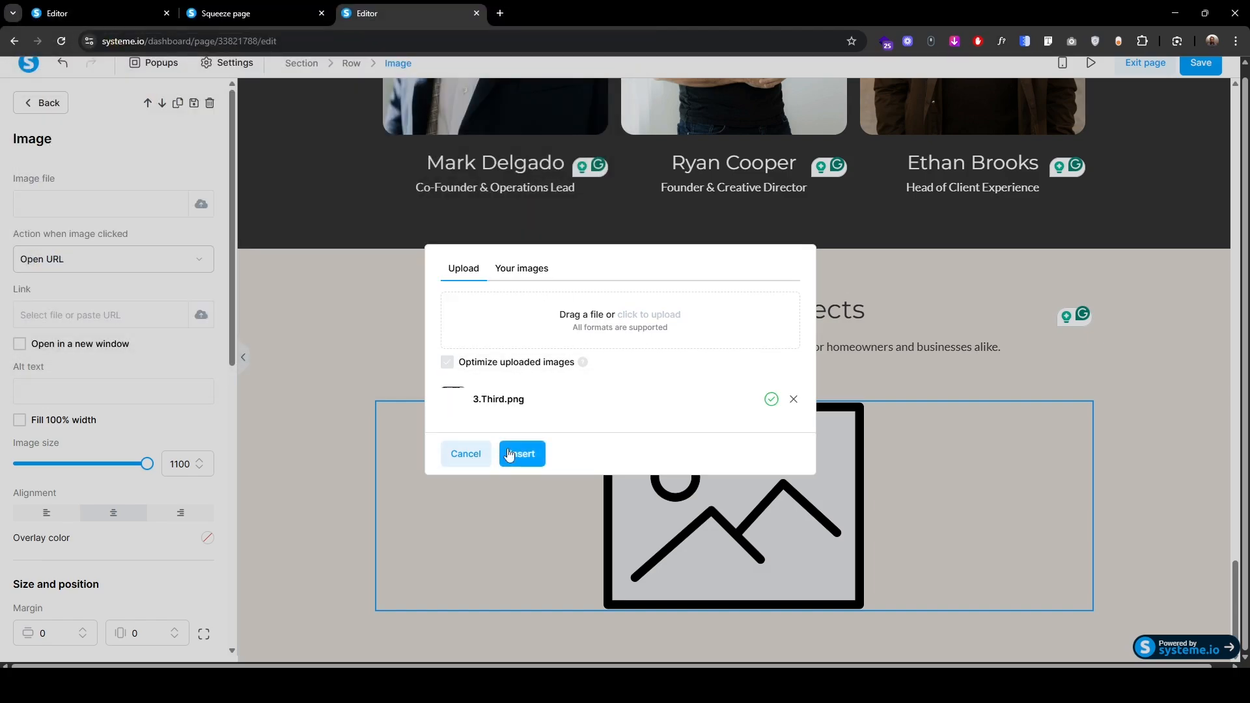
left_click(528, 455)
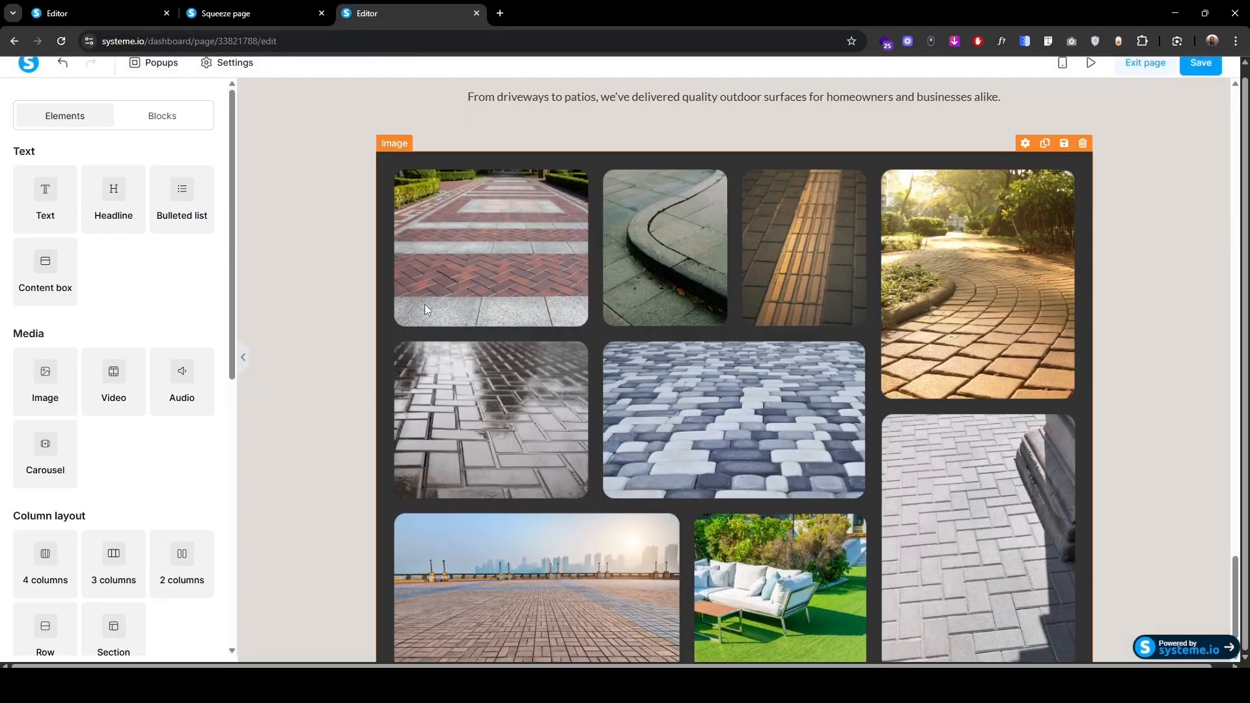
scroll(88, 520, "down", 4)
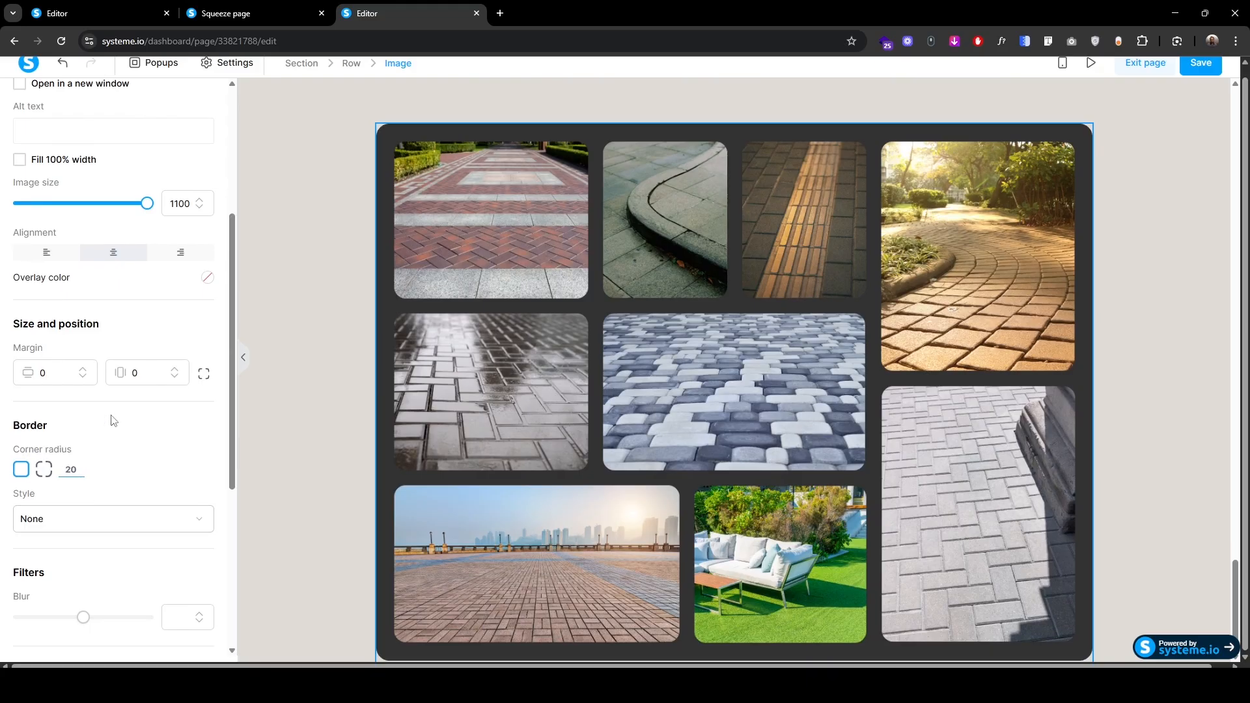
left_click(359, 373)
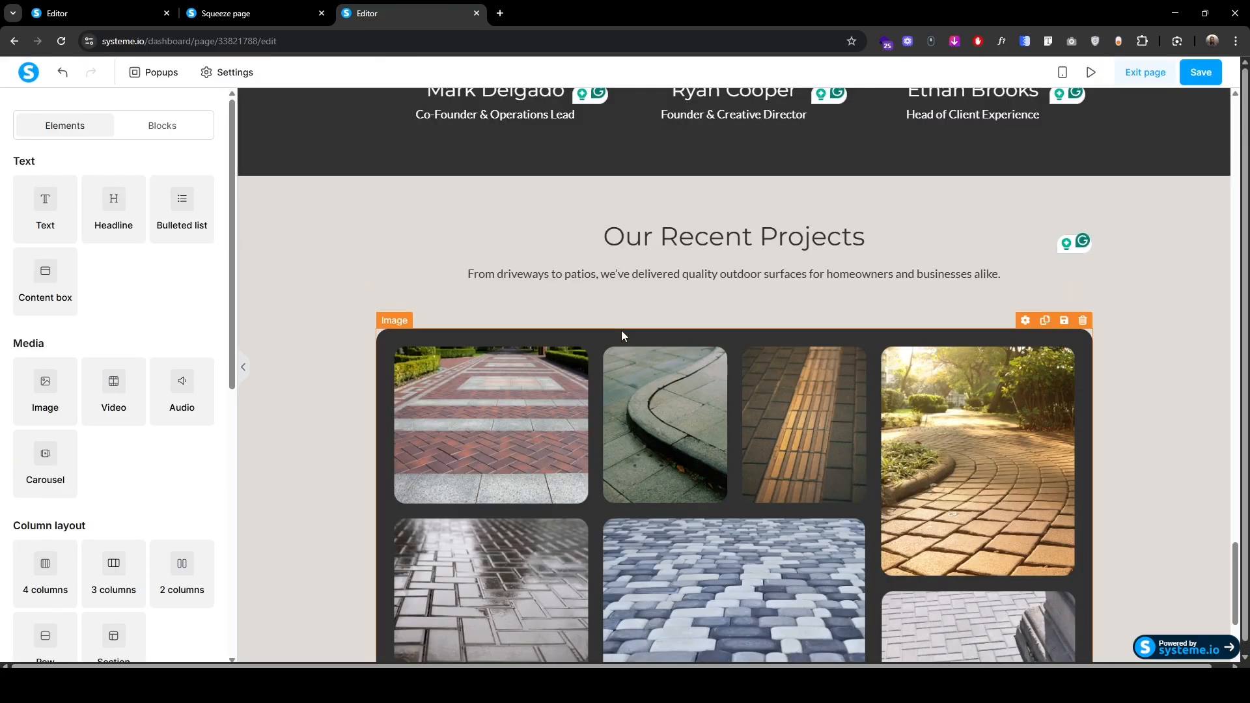
Step: Set the collage row's padding per side, ending at 20 top and 40 bottom
left_click(383, 294)
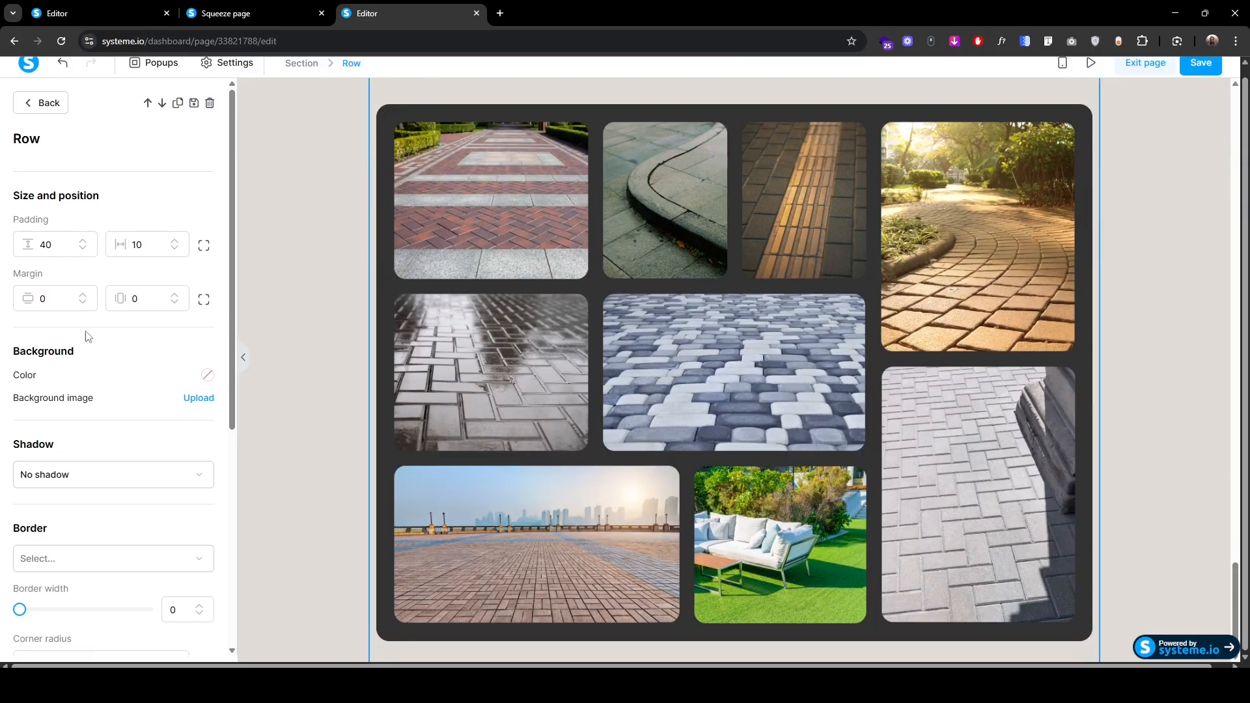
left_click(203, 249)
left_click_drag(56, 245, 4, 258)
type("0")
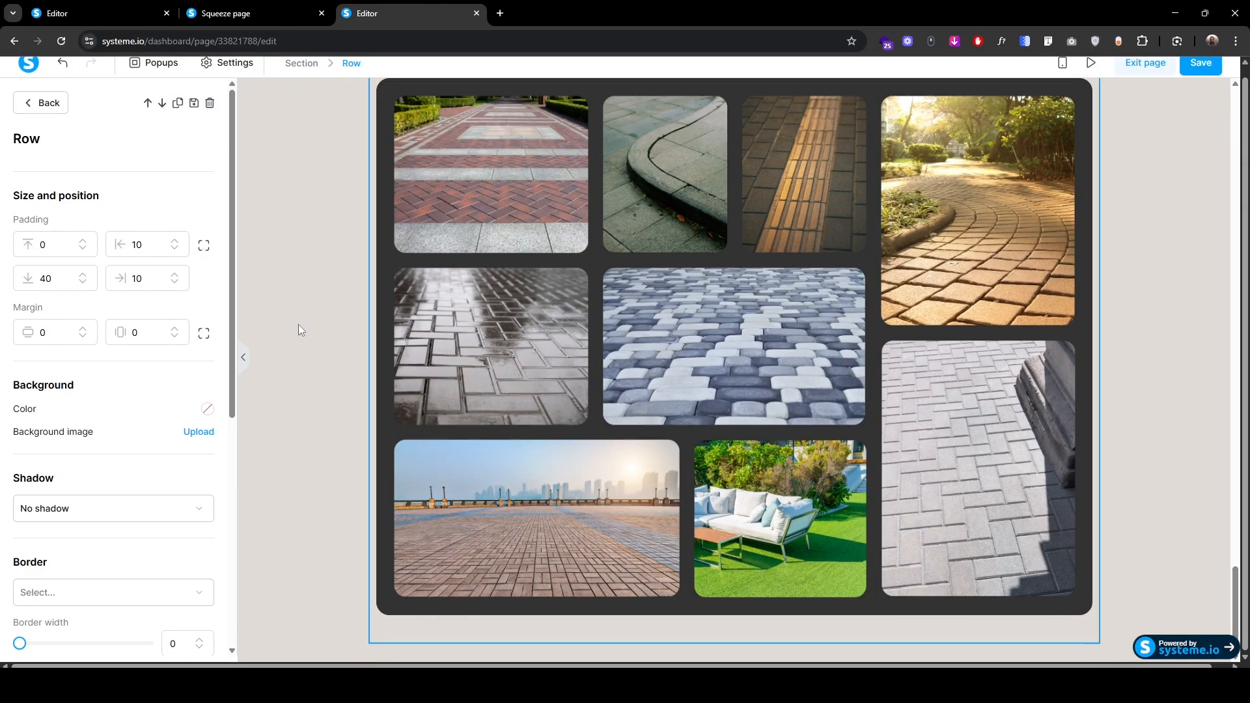
left_click(302, 324)
scroll(311, 486, "up", 5)
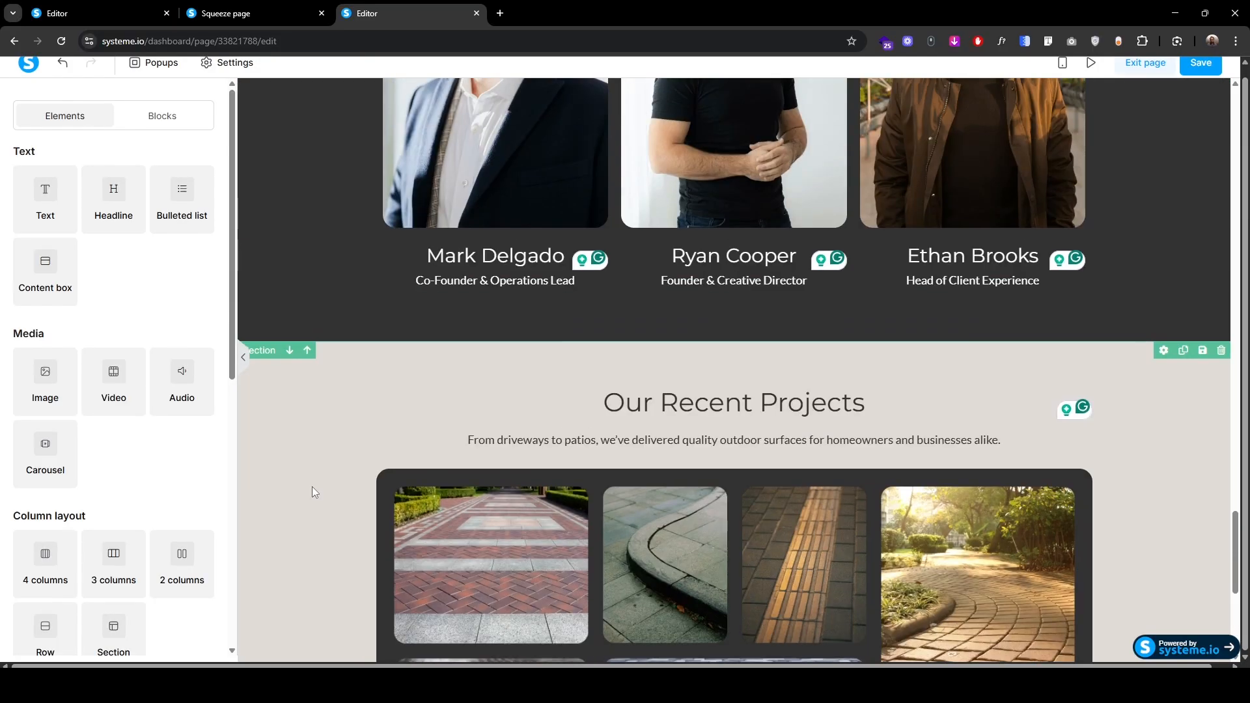
scroll(312, 486, "down", 4)
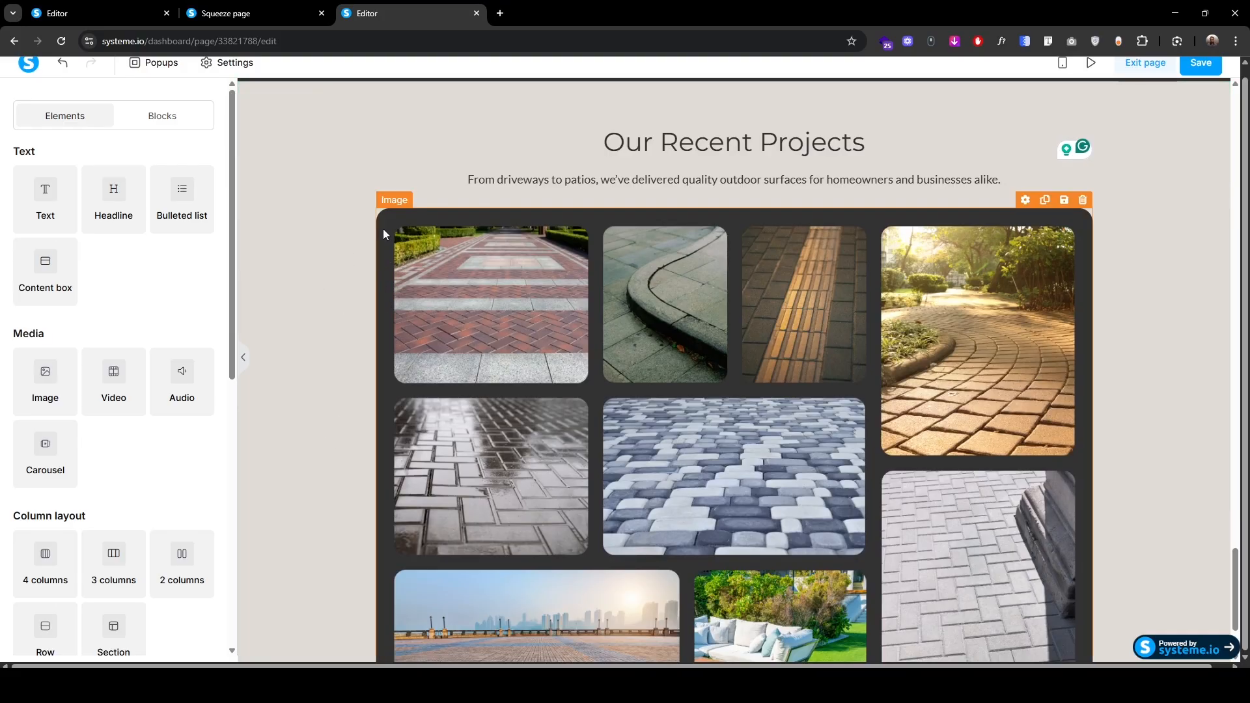
Step: Review the collage and project gallery row, then switch to the mobile preview
left_click(388, 203)
left_click(354, 201)
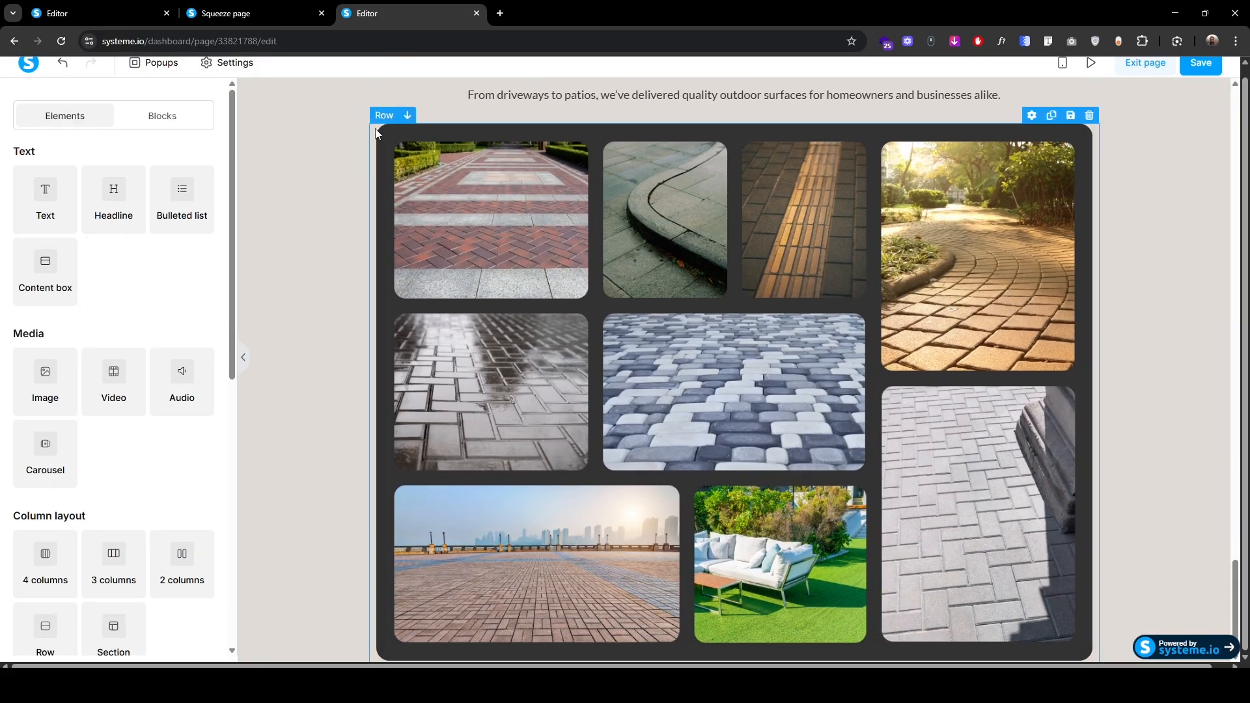
left_click(376, 133)
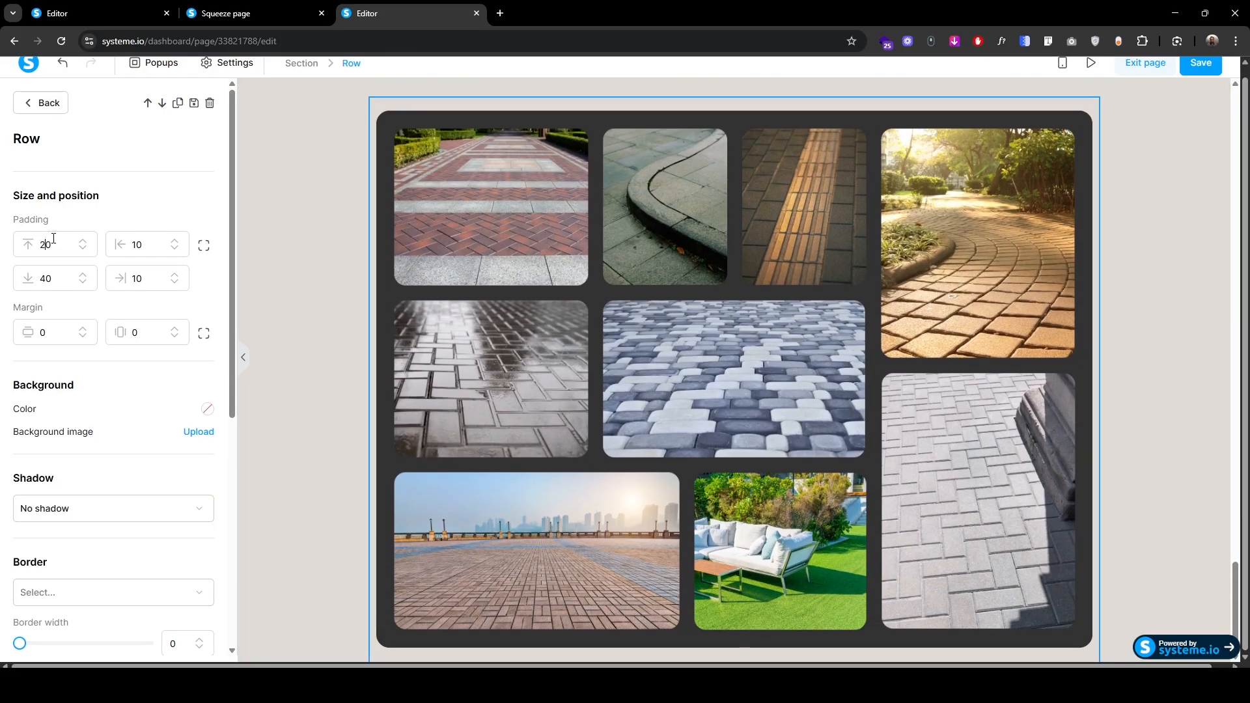
left_click(300, 215)
scroll(300, 215, "up", 3)
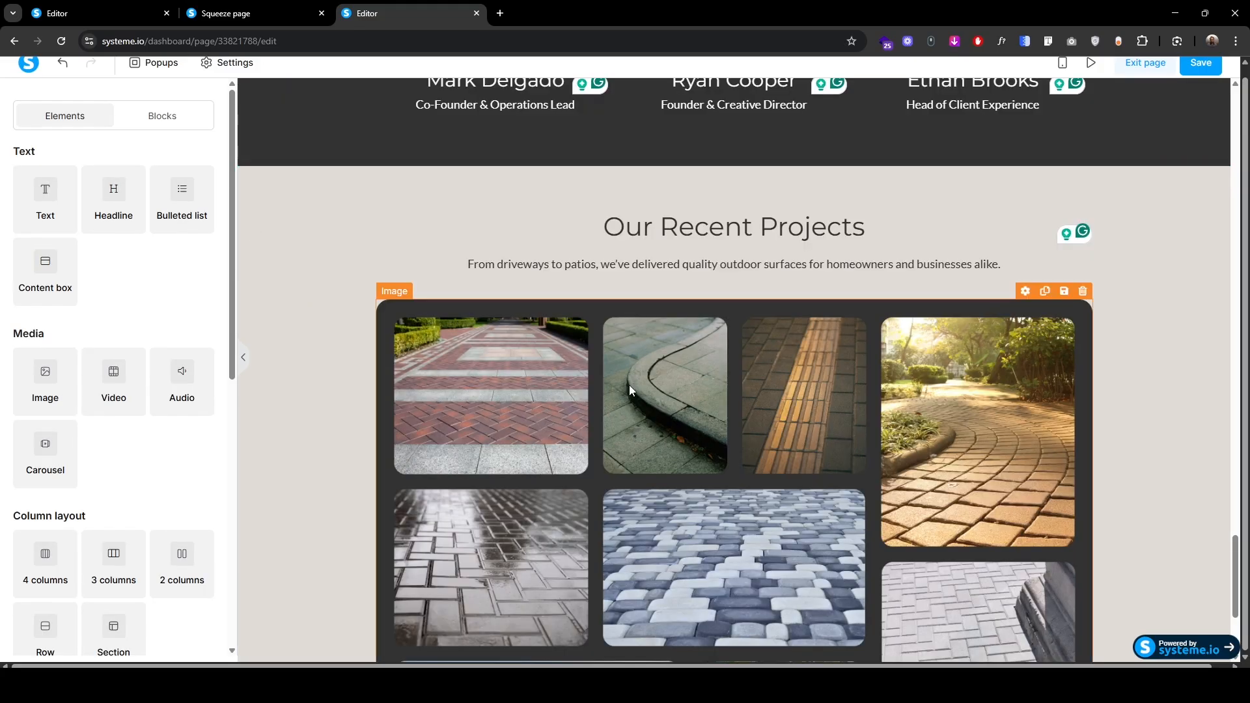
left_click(1064, 65)
Step: Compare the mobile preview with the published clients section, then return to the desktop editor at Meet Our Team
scroll(707, 438, "down", 10)
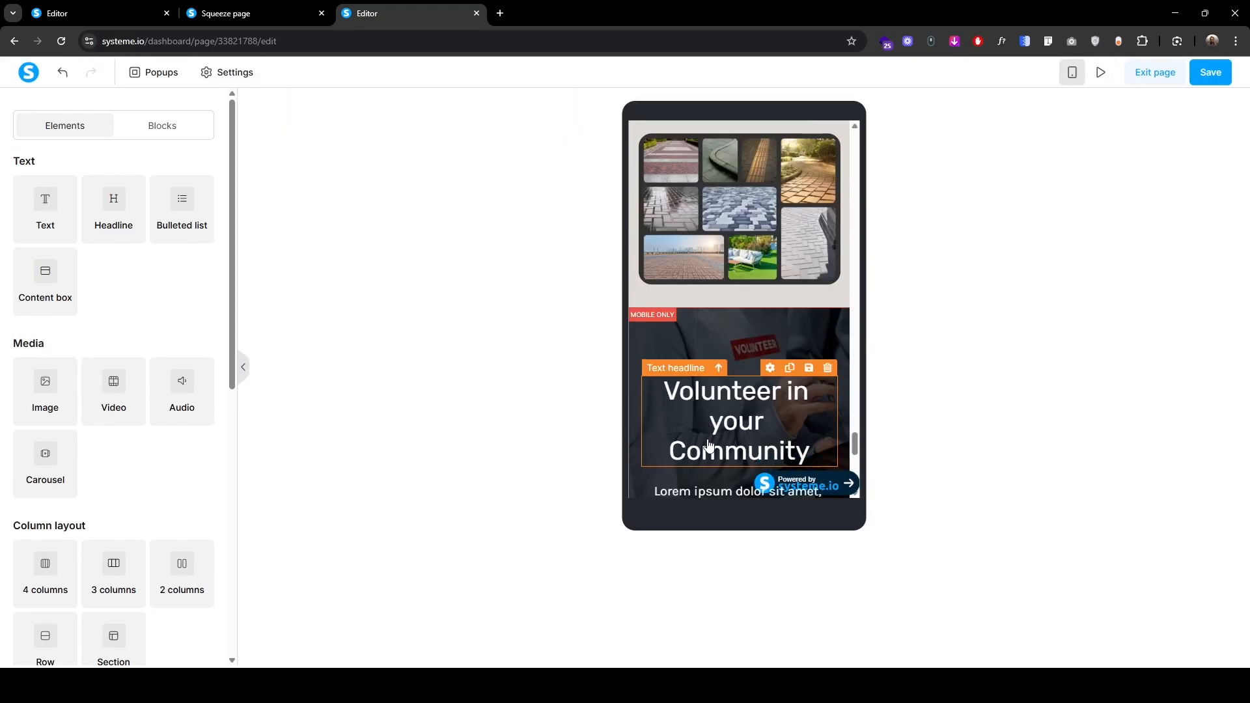
scroll(707, 439, "up", 3)
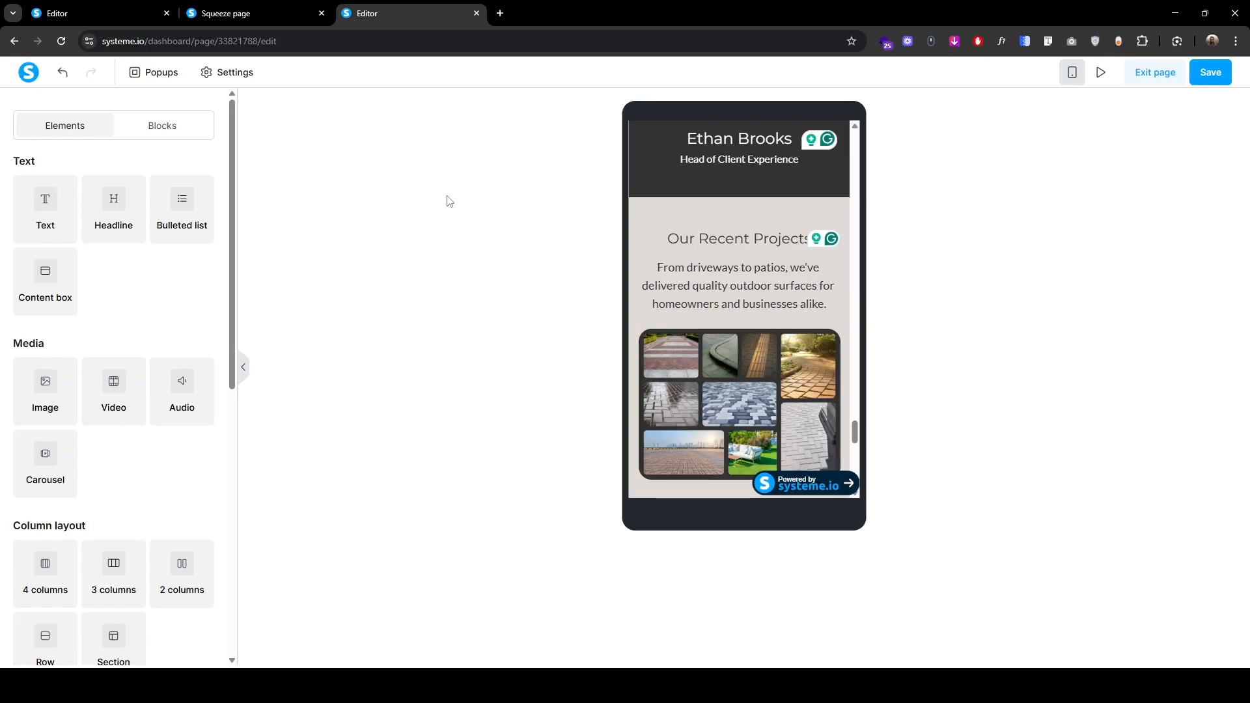
left_click(251, 13)
scroll(295, 471, "down", 10)
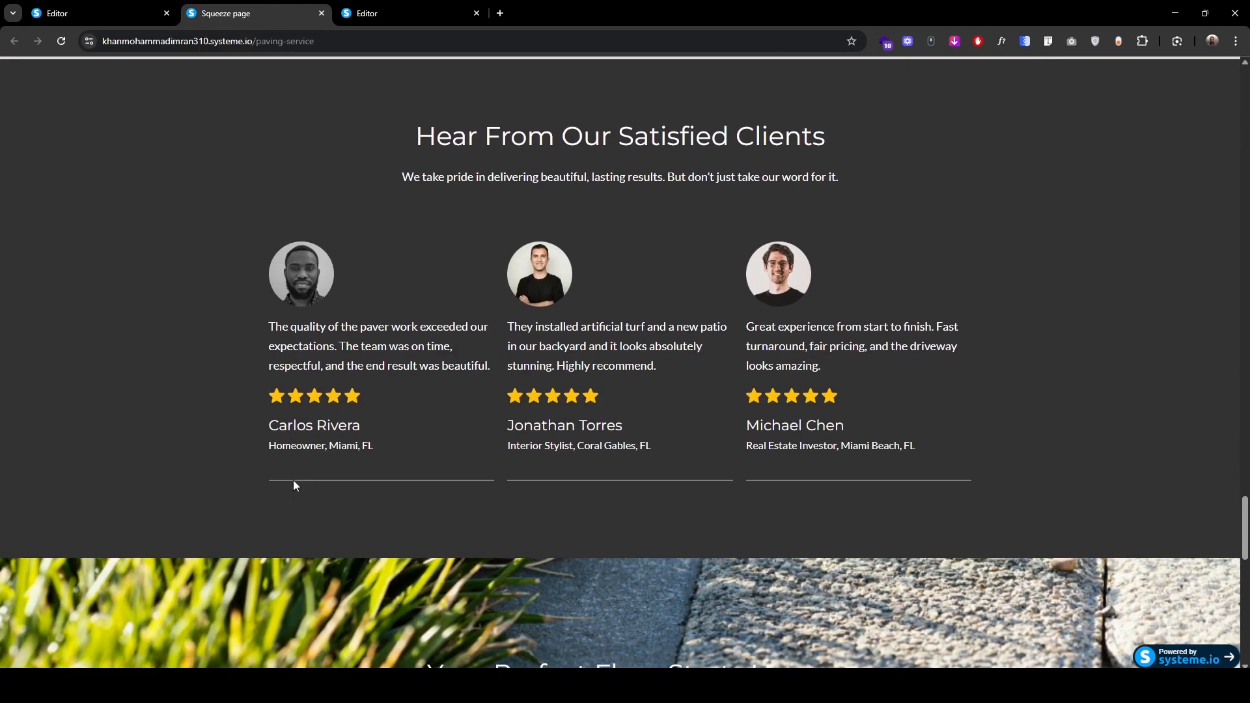
key("ctrl+Tab")
scroll(318, 418, "up", 6)
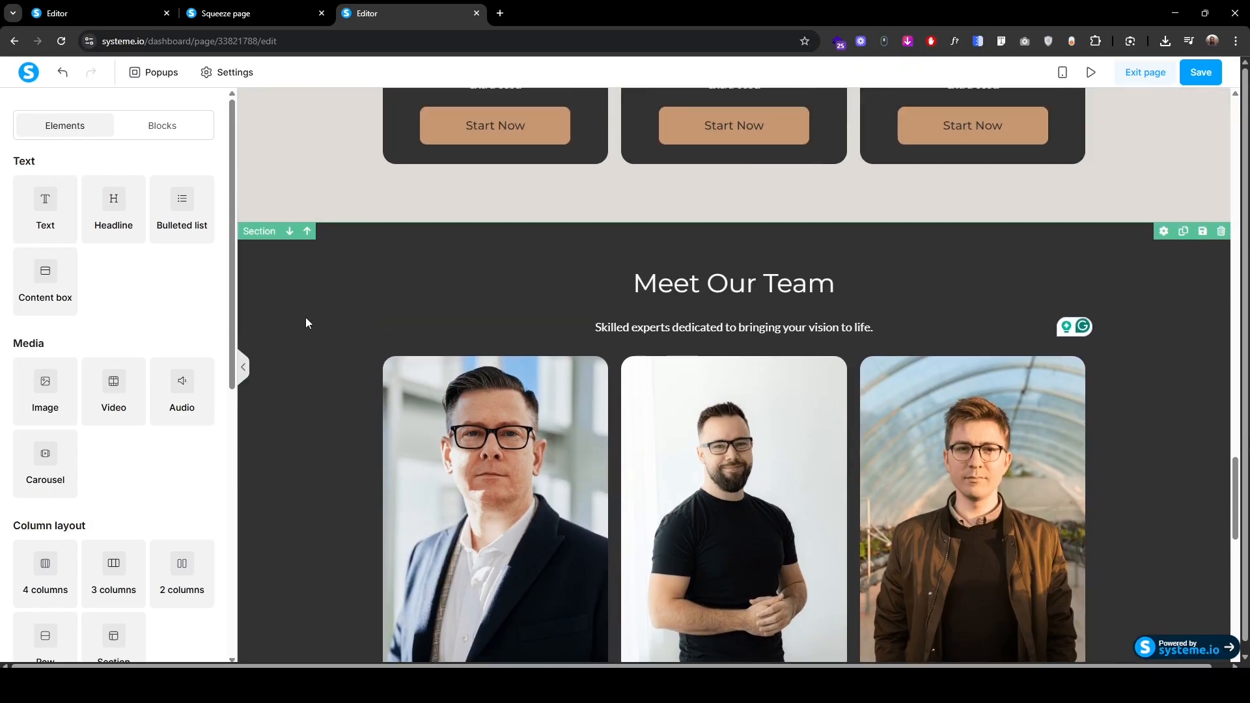
Step: Duplicate the Meet Our Team section and move the copy one place down
left_click(258, 231)
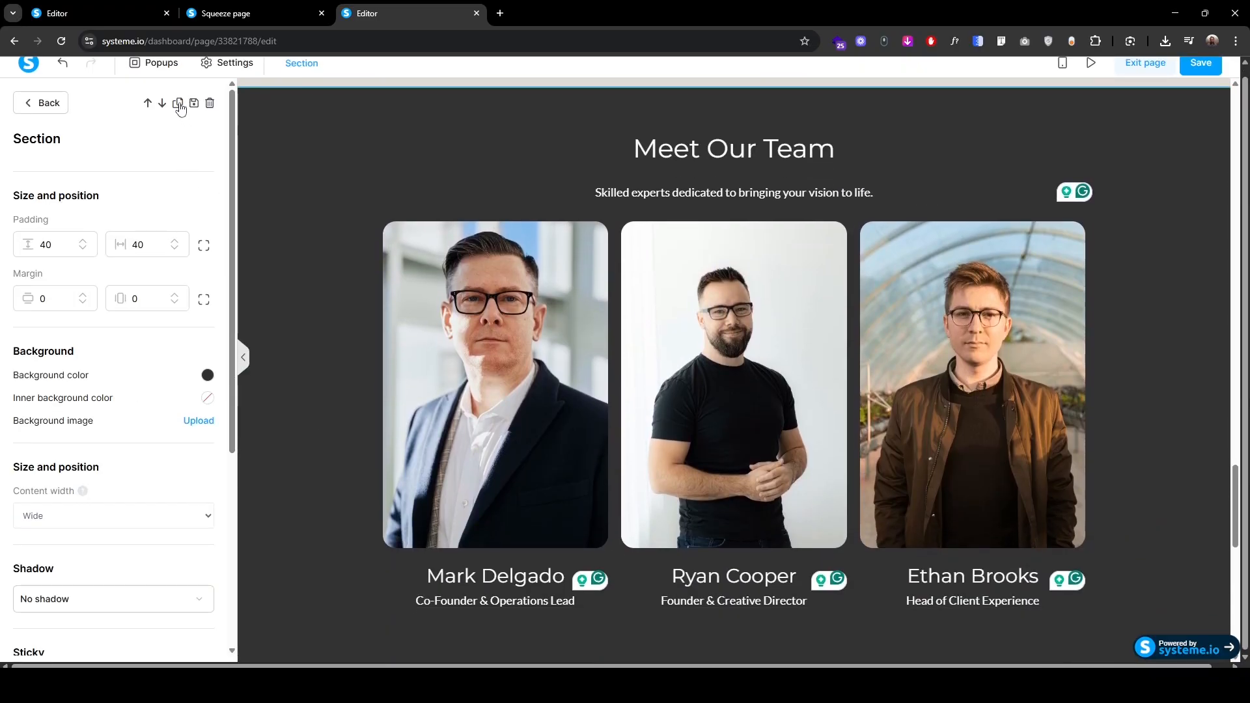
left_click(266, 420)
scroll(266, 427, "down", 5)
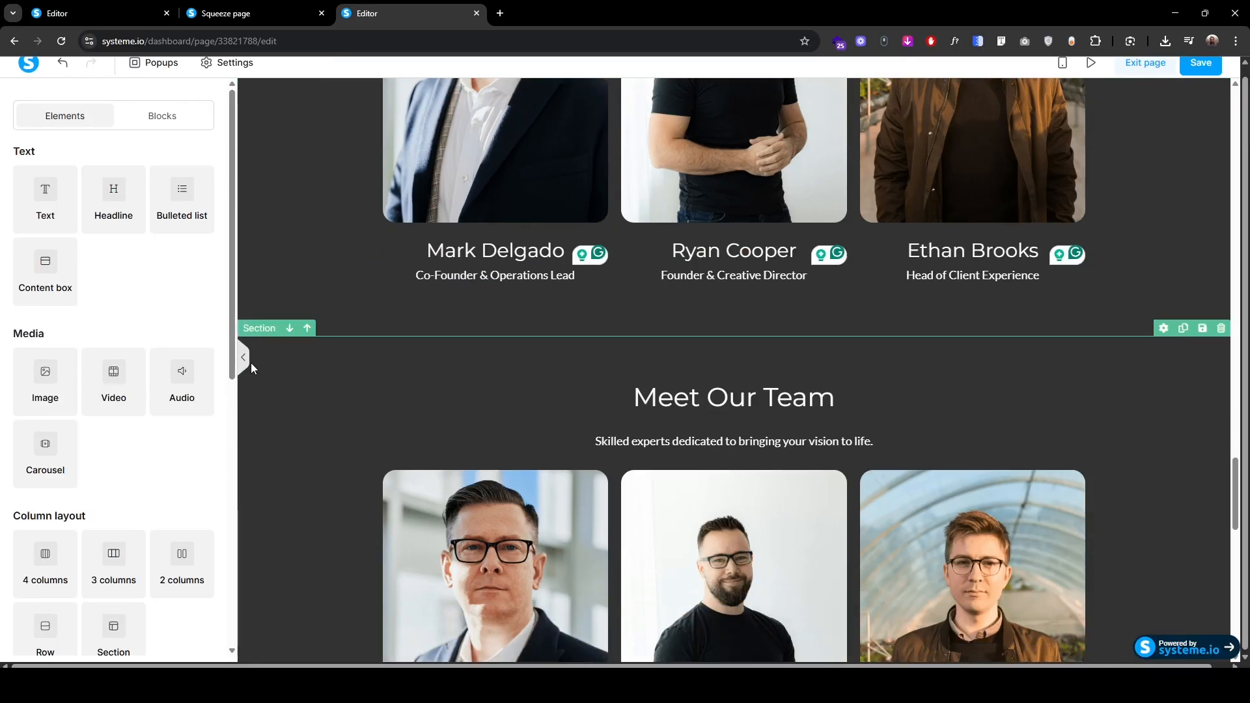
left_click(261, 328)
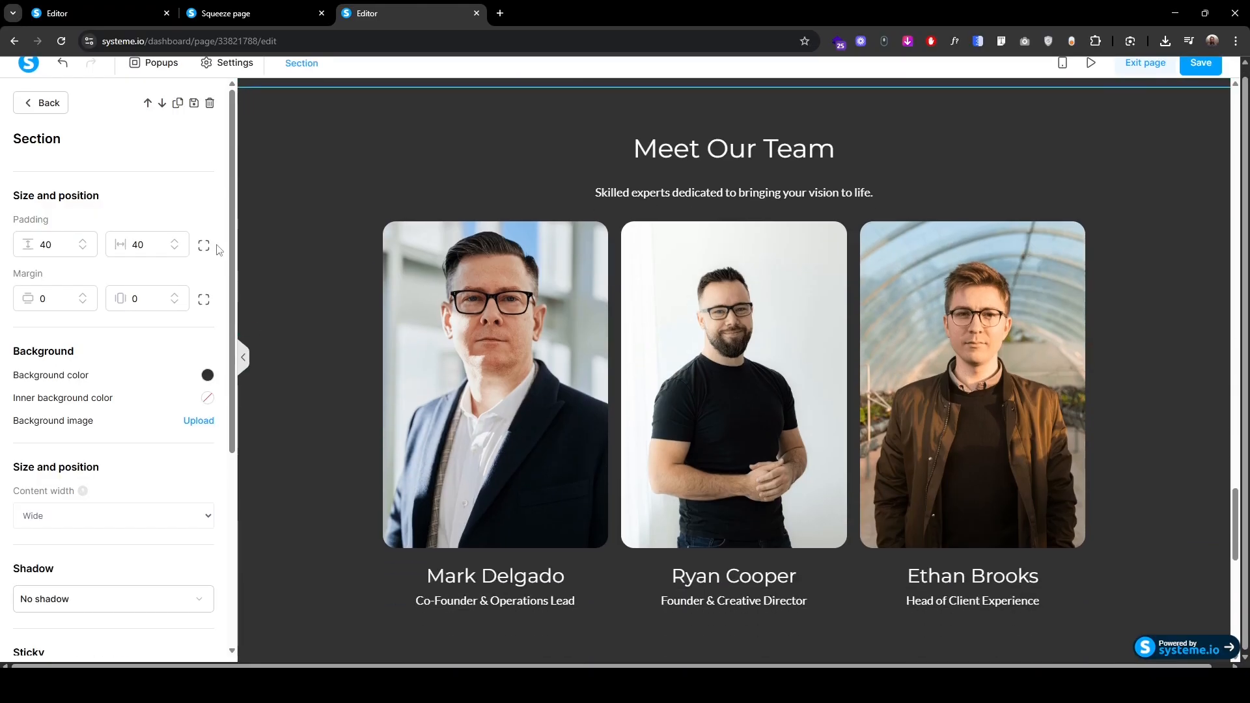
left_click(163, 103)
left_click(310, 342)
scroll(343, 452, "down", 10)
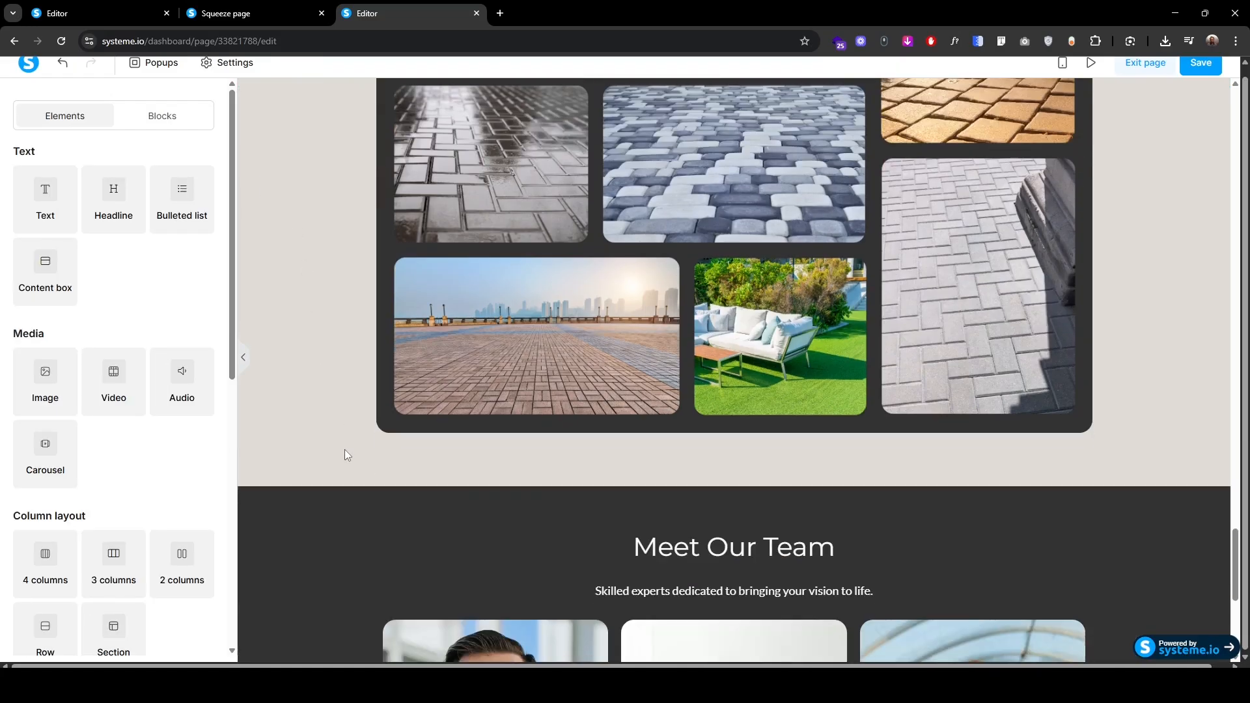
Step: Retitle the copy 'Hear From Our Satisfied Clients' and replace its subtitle with the 'We take pride' sentence
left_click(763, 239)
left_click(635, 220)
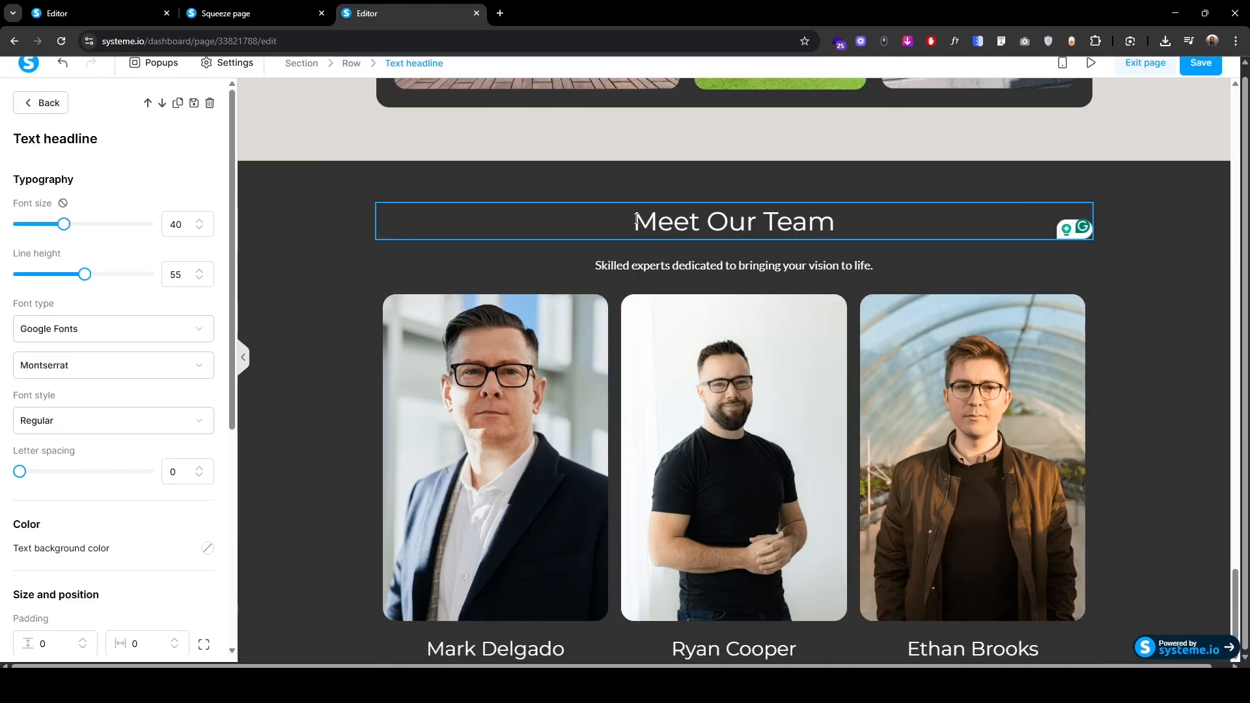
type("Hear From Our Satisfied Clients")
key("ctrl+a")
key("ctrl+v")
key("ctrl+a")
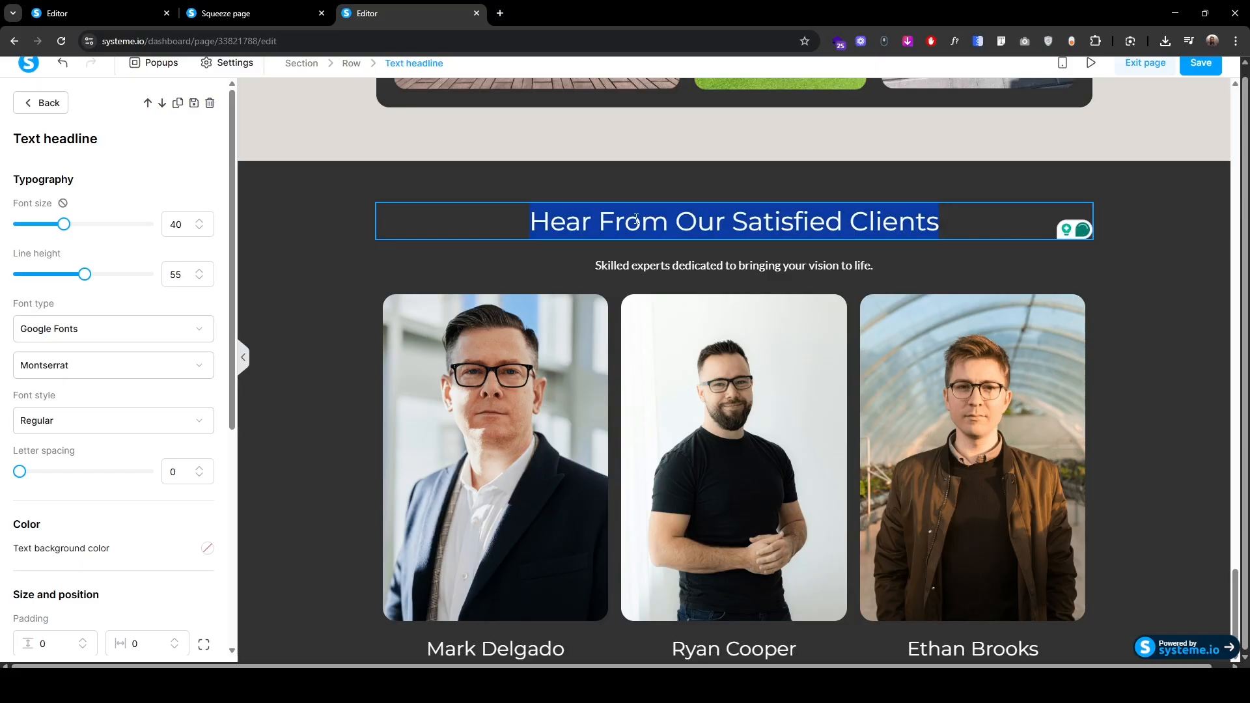
left_click(600, 266)
type("We take pride in delivering beautiful, lasting results. But don’t just take our word for it.")
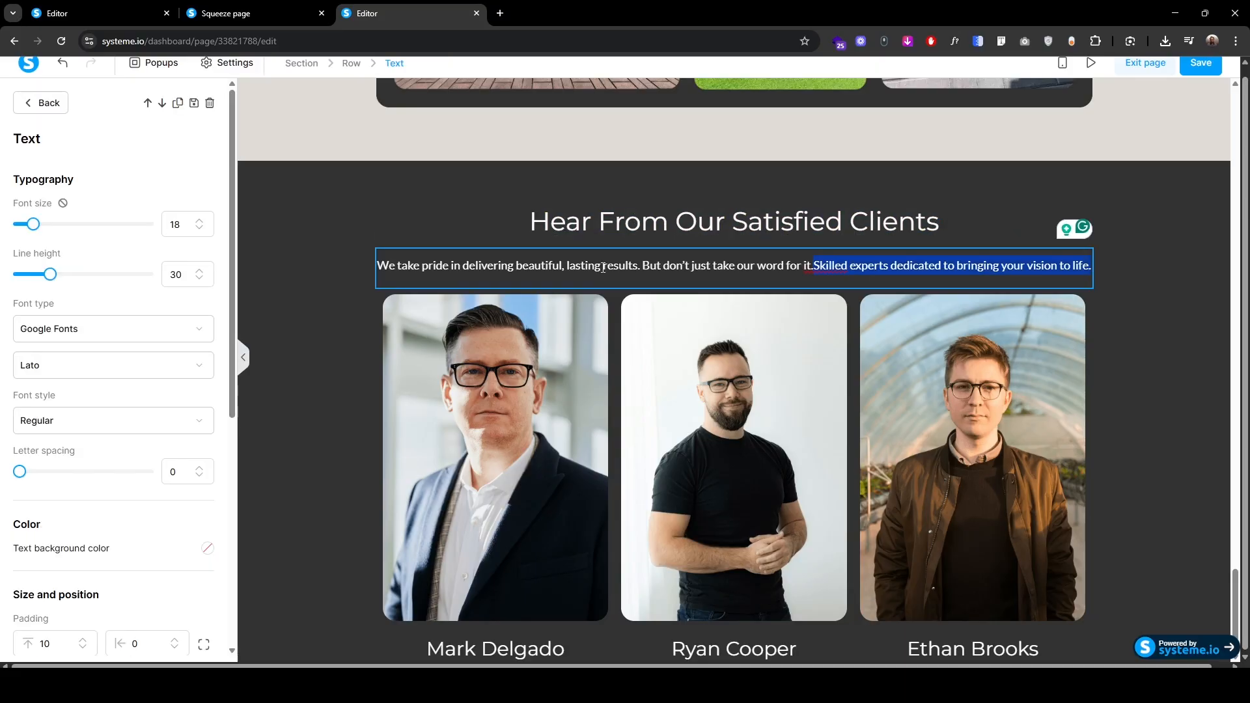
key("BackSpace")
left_click(345, 340)
scroll(345, 339, "up", 16)
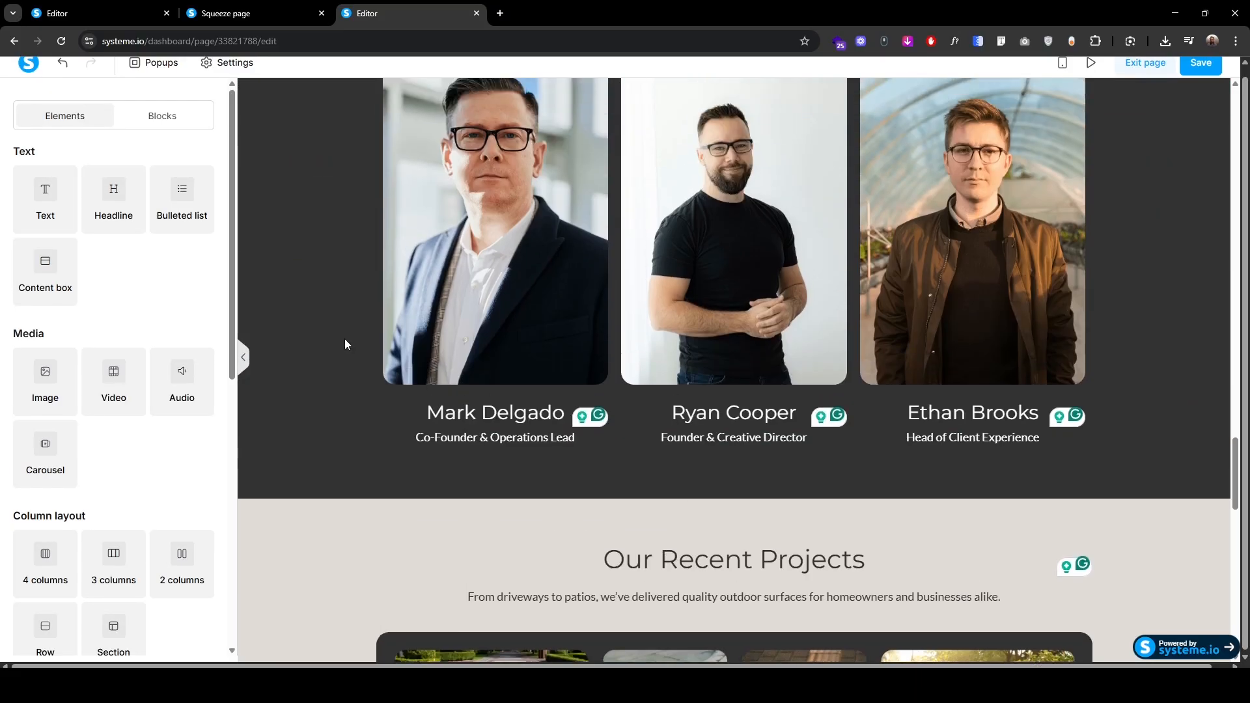
scroll(345, 338, "up", 4)
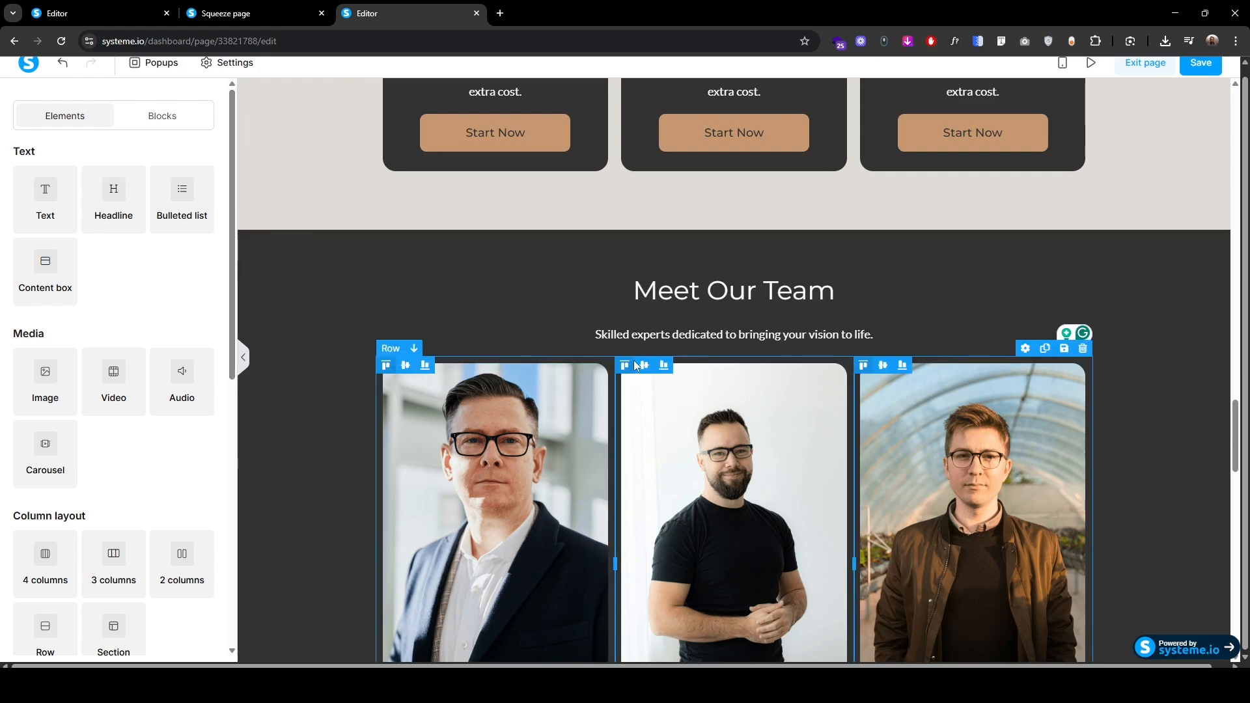
Step: Set the Meet Our Team heading's margin to 0 and check the subtitle's spacing
left_click(642, 299)
scroll(39, 475, "down", 3)
left_click_drag(52, 502, 2, 504)
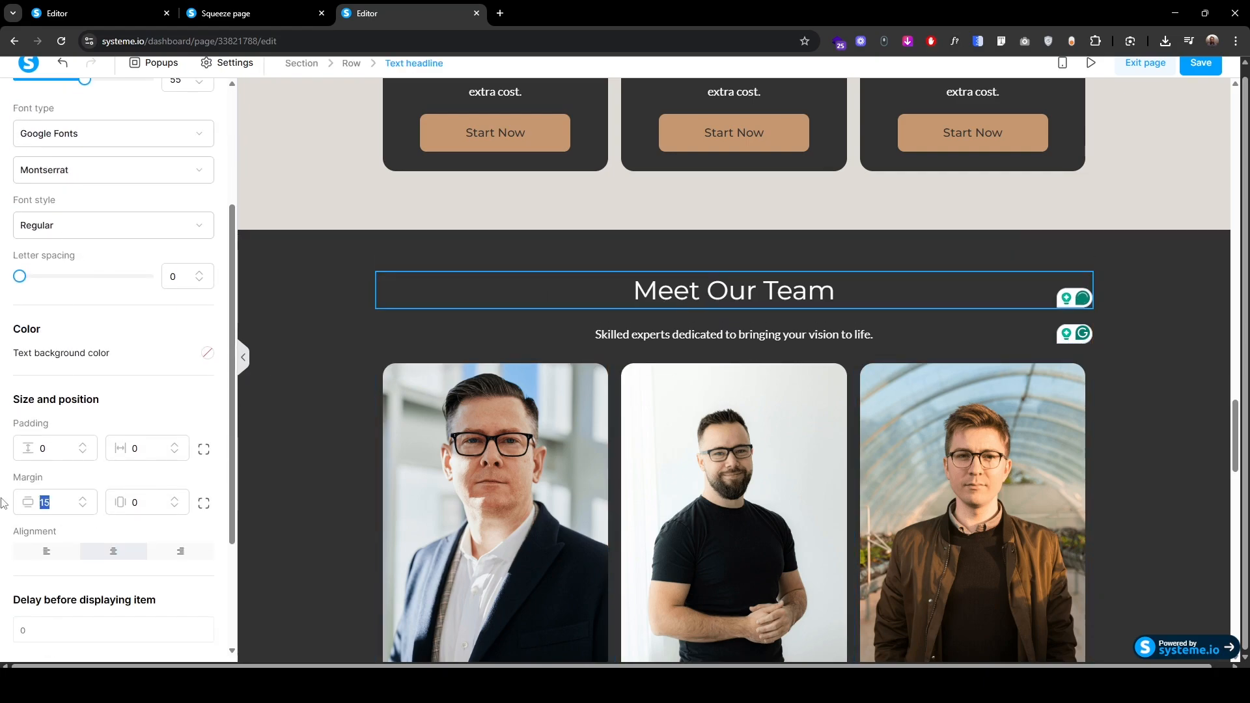
type("0")
left_click(527, 312)
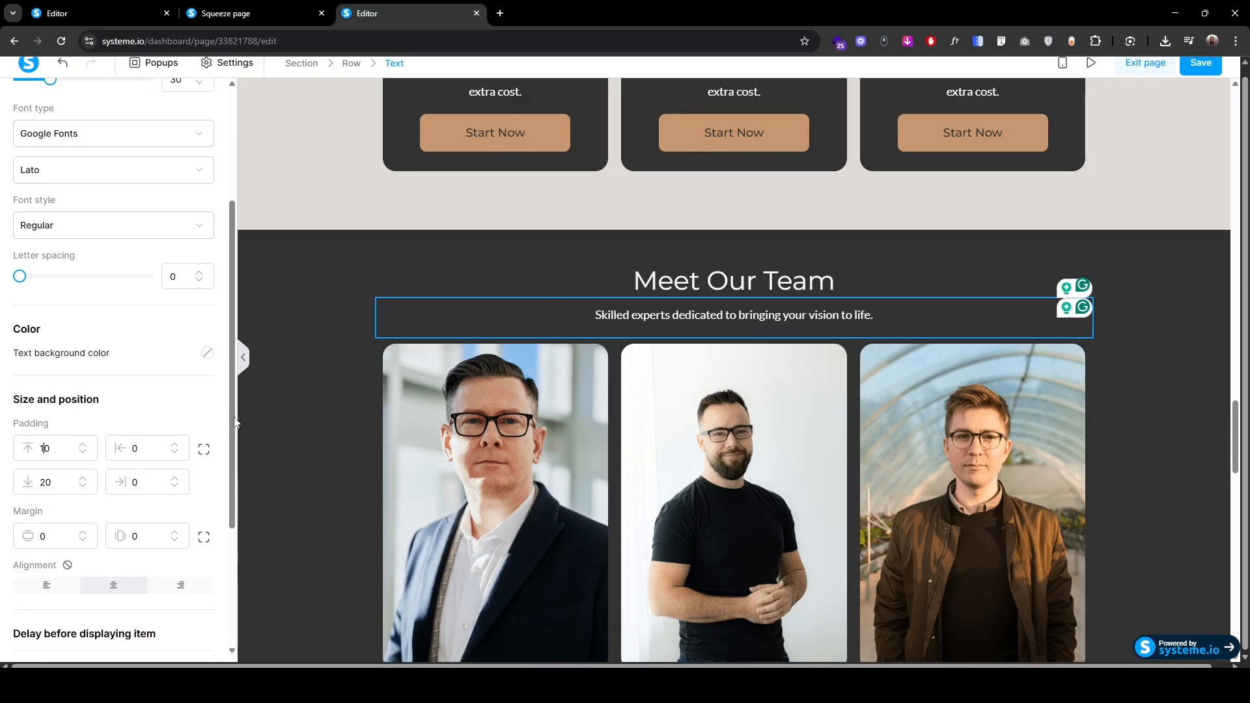
left_click(333, 483)
scroll(333, 483, "down", 15)
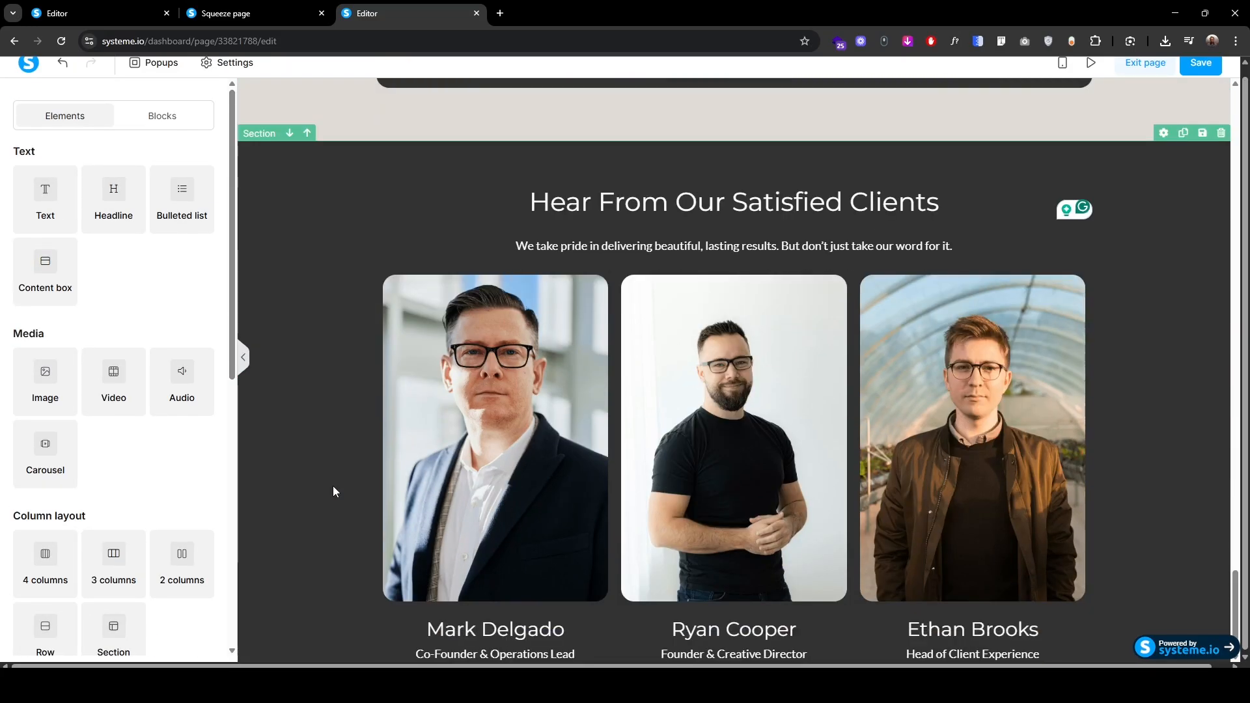
Step: Set the Hear From Our Satisfied Clients heading's vertical margin to 0
left_click(606, 208)
scroll(71, 492, "down", 4)
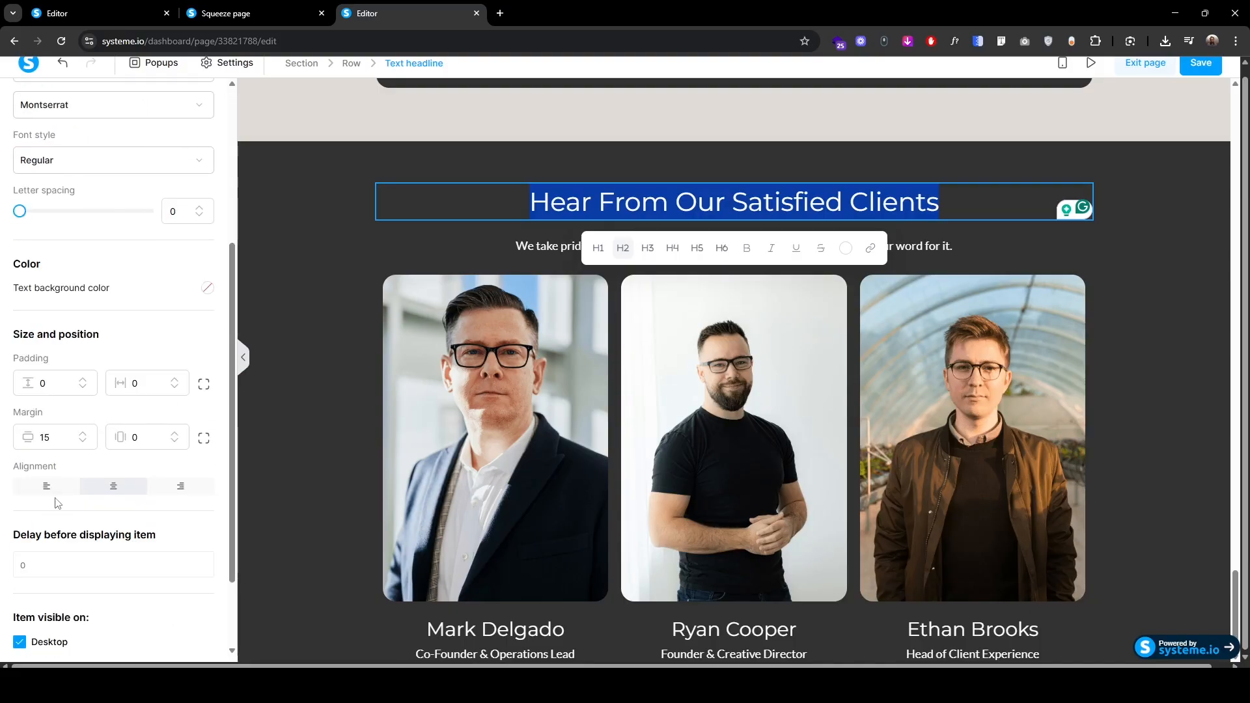
left_click_drag(53, 438, 4, 440)
type("0")
left_click(319, 397)
scroll(486, 373, "down", 1)
Step: Replace the first card's portrait with 1.png from the Testimonials folder, left-aligned
left_click(486, 372)
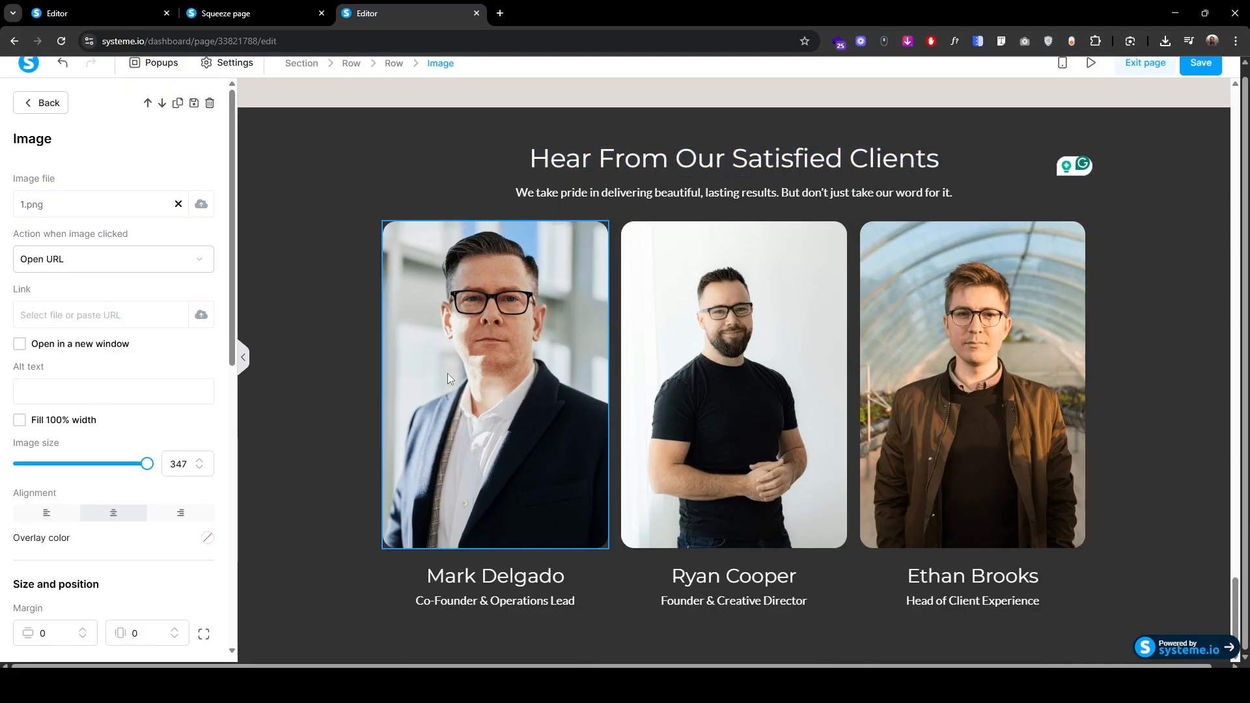
left_click(201, 203)
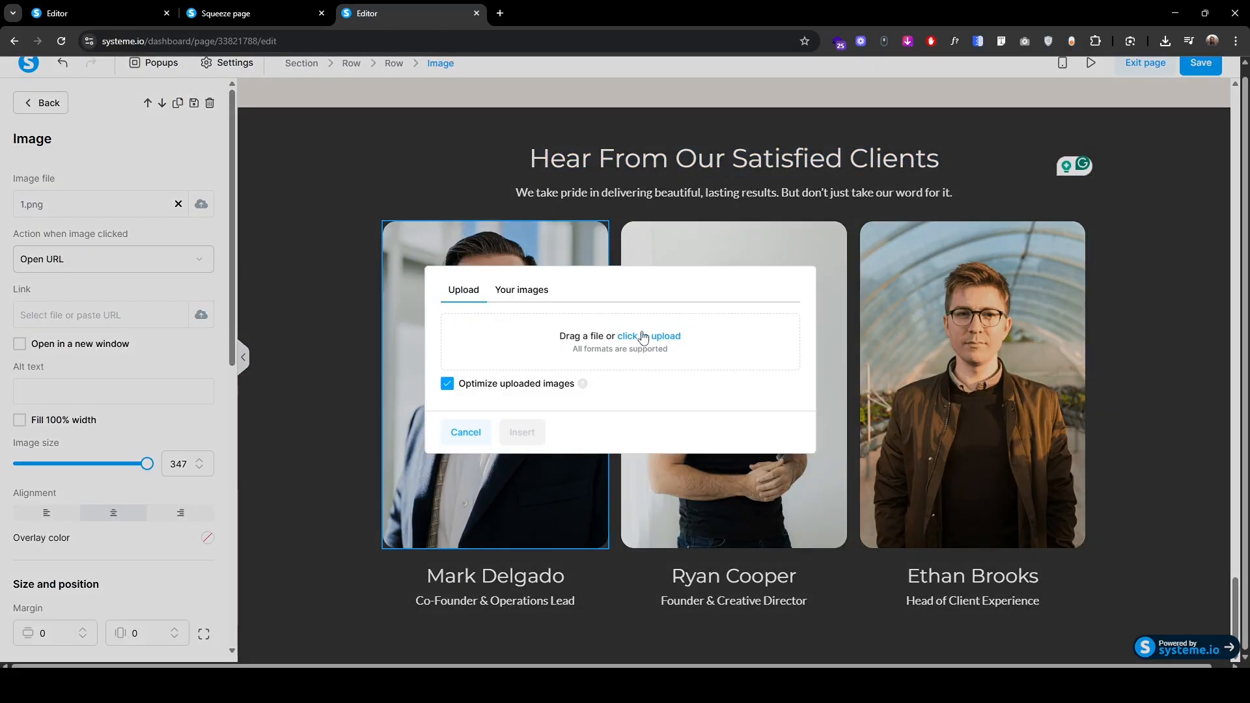
left_click(648, 335)
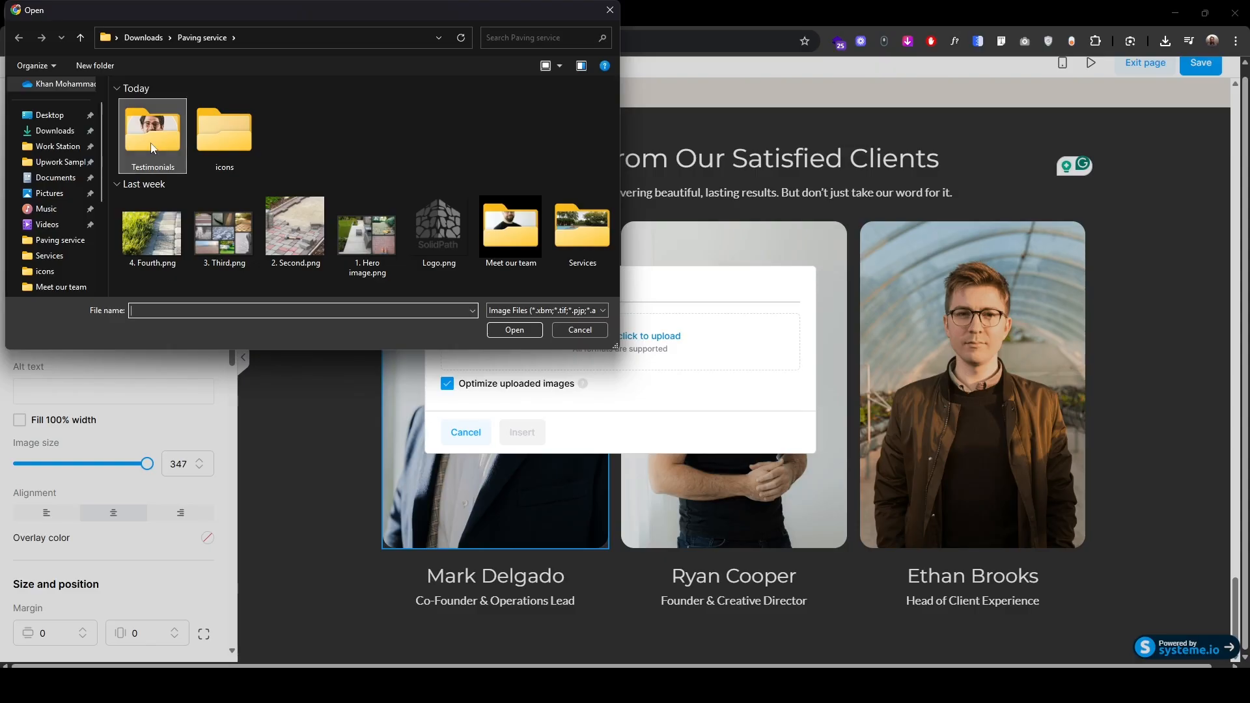
double_click(153, 133)
left_click(147, 172)
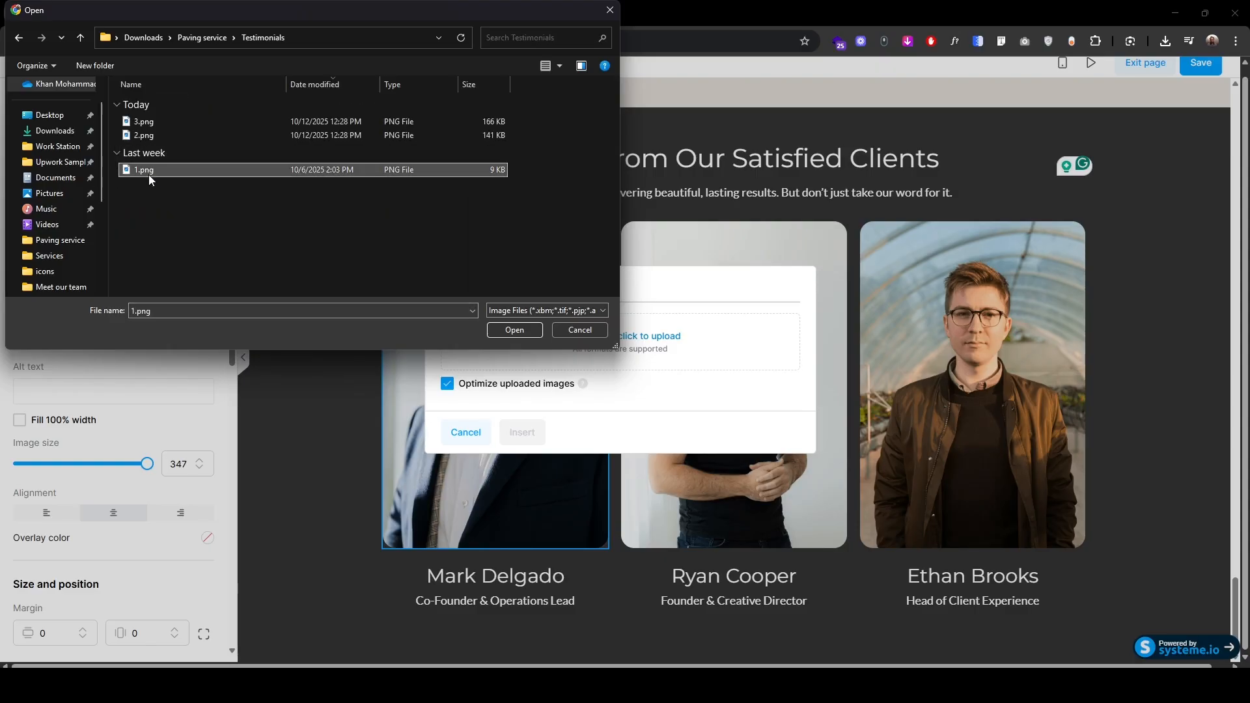
left_click(513, 331)
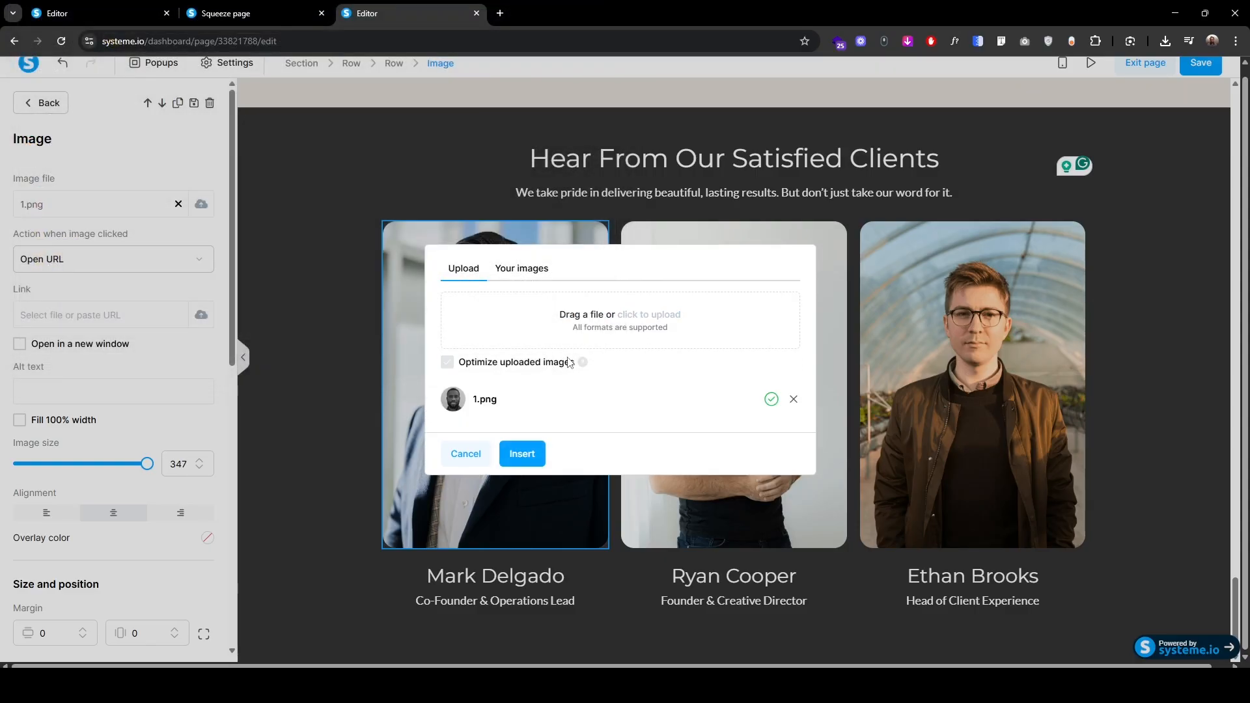
left_click(522, 453)
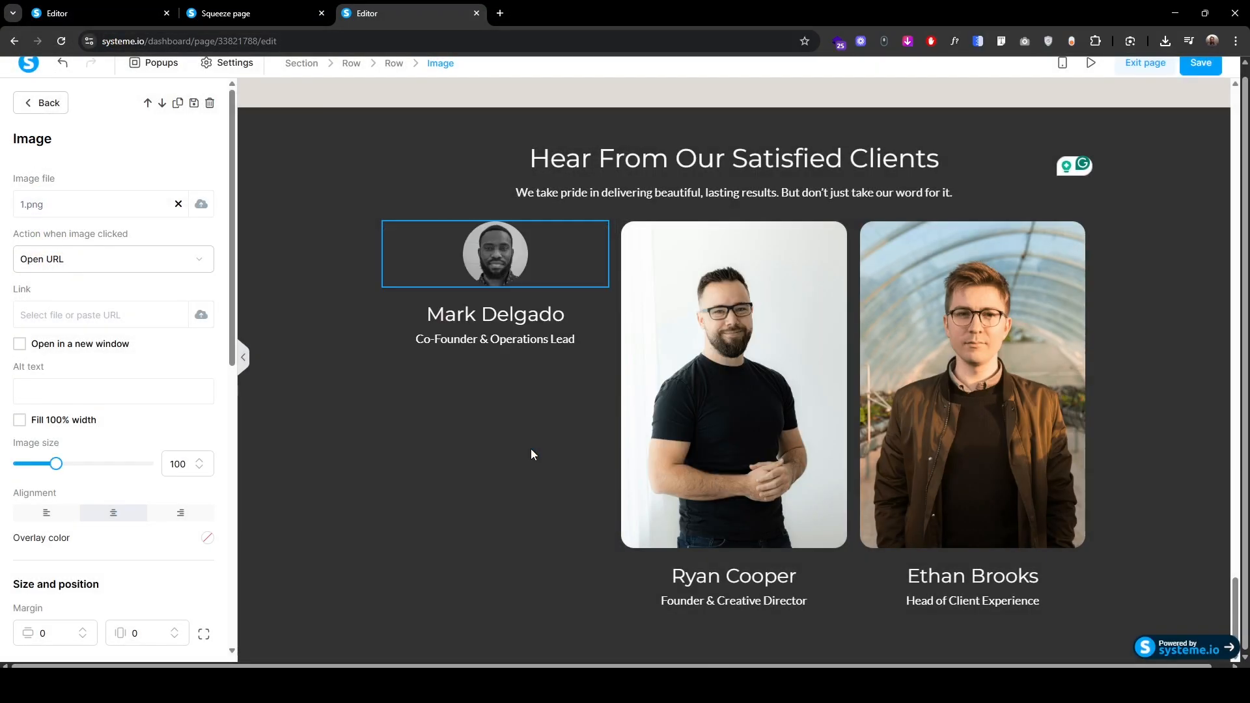
left_click(46, 513)
key("Escape")
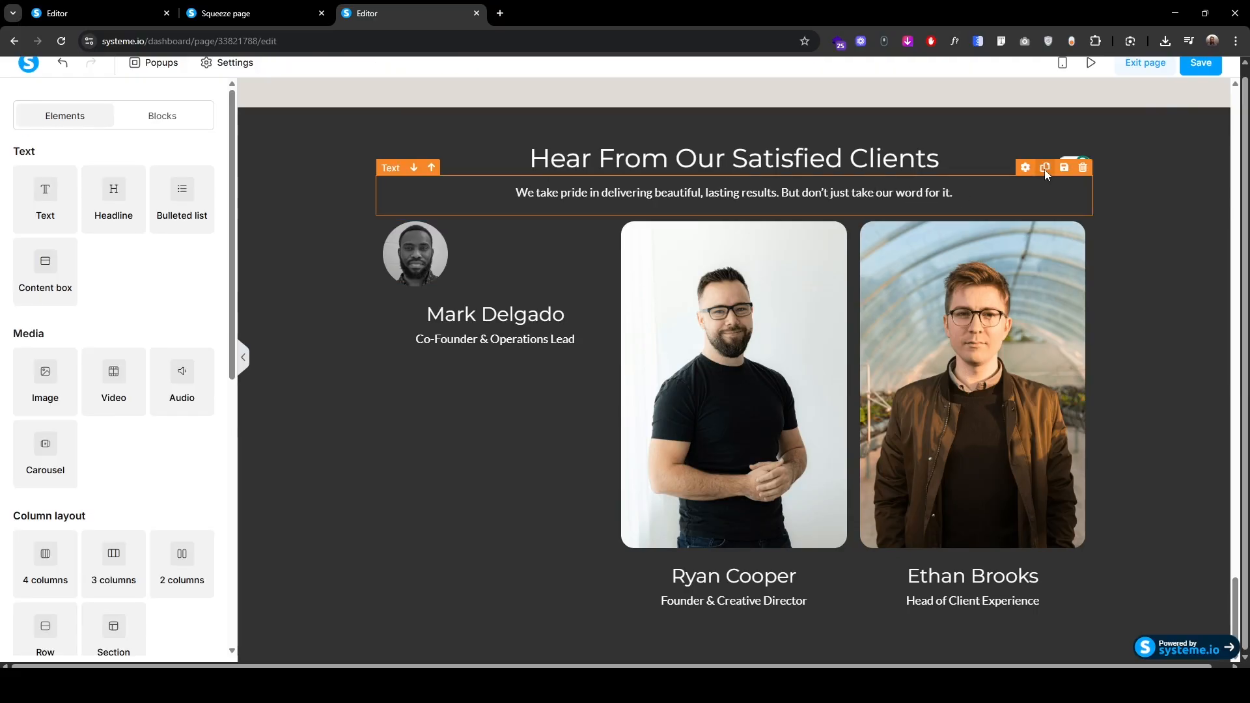
Step: Add a left-aligned paver-work testimonial quote under the avatar from a copied text block
left_click(1044, 168)
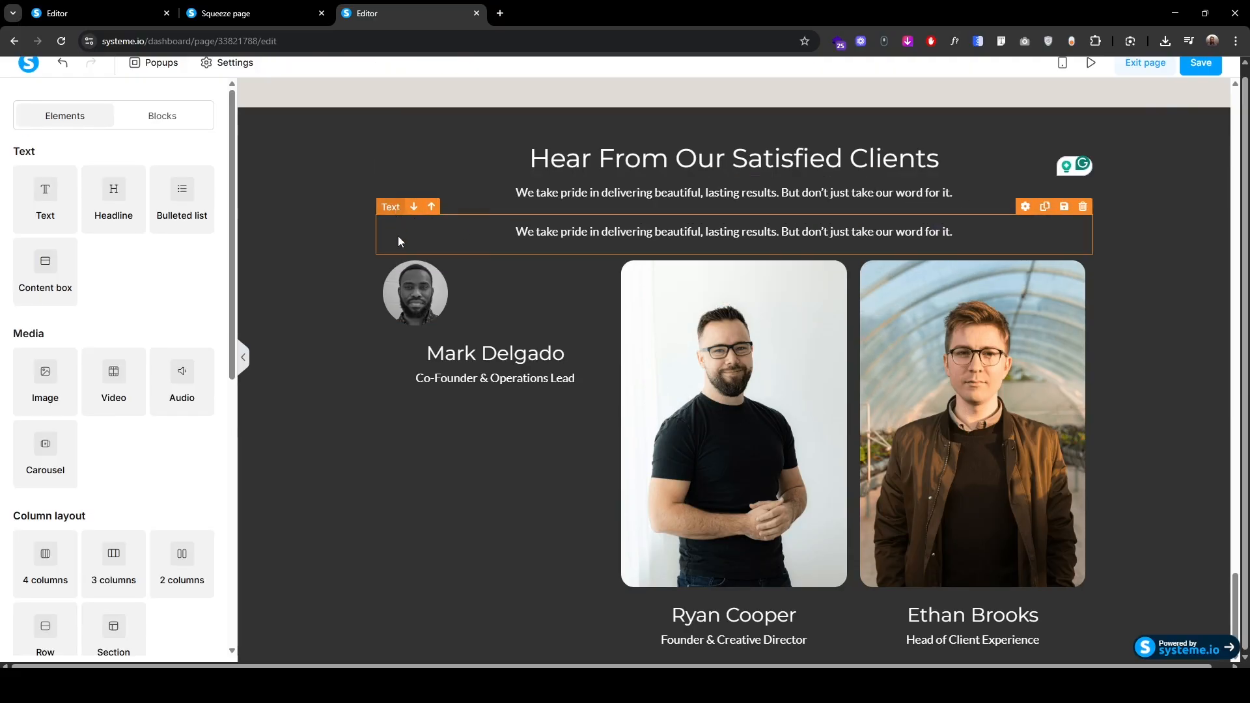
left_click_drag(398, 236, 416, 326)
left_click(417, 311)
key("ctrl+v")
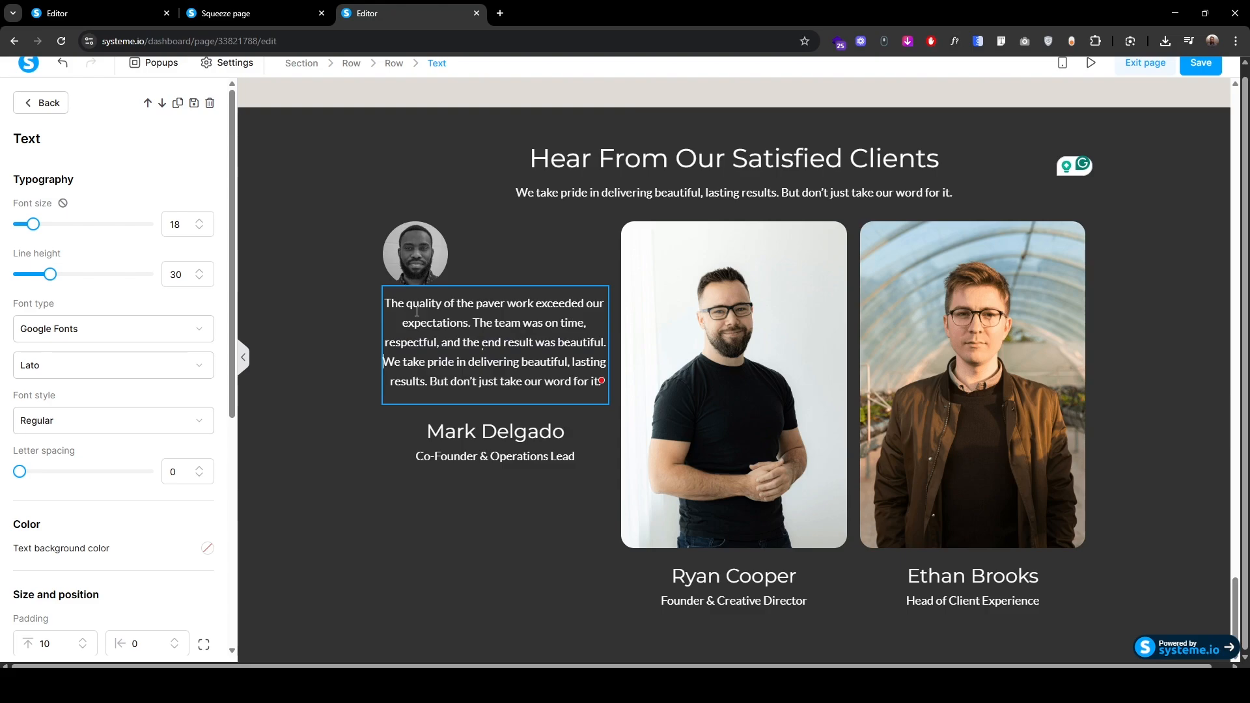
key("ctrl+shift+End")
key("BackSpace")
key("ctrl+a")
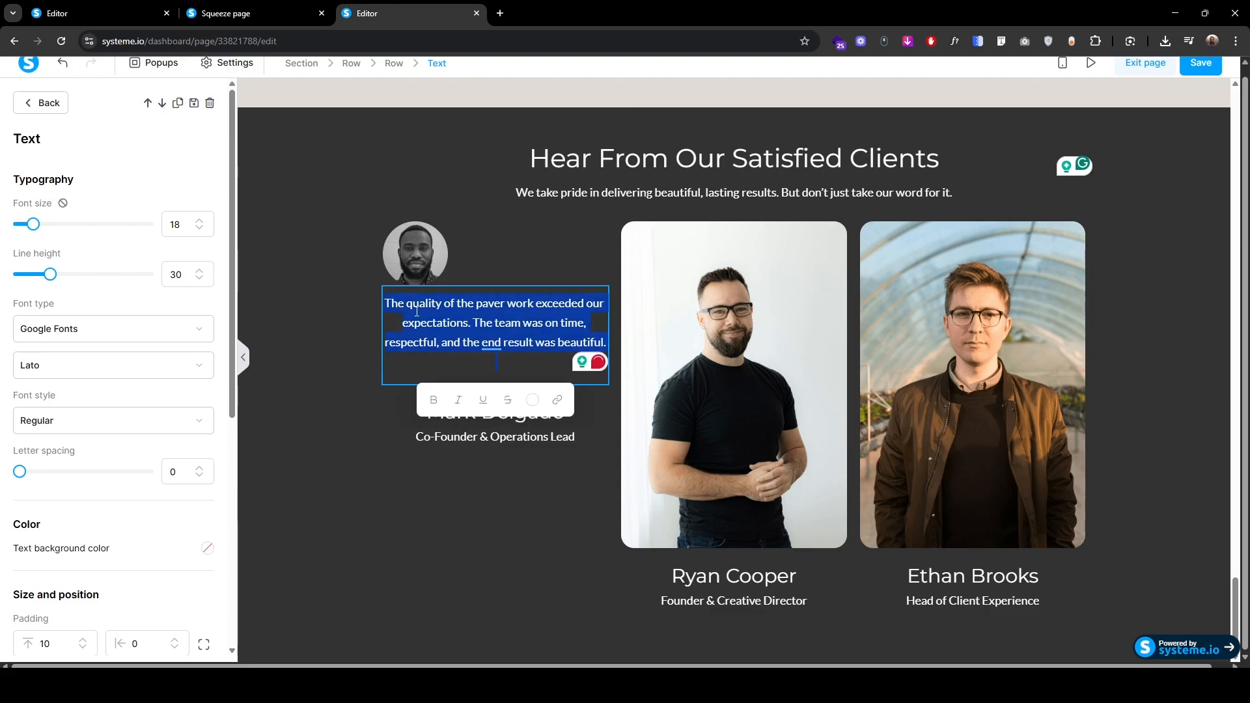
scroll(55, 525, "down", 4)
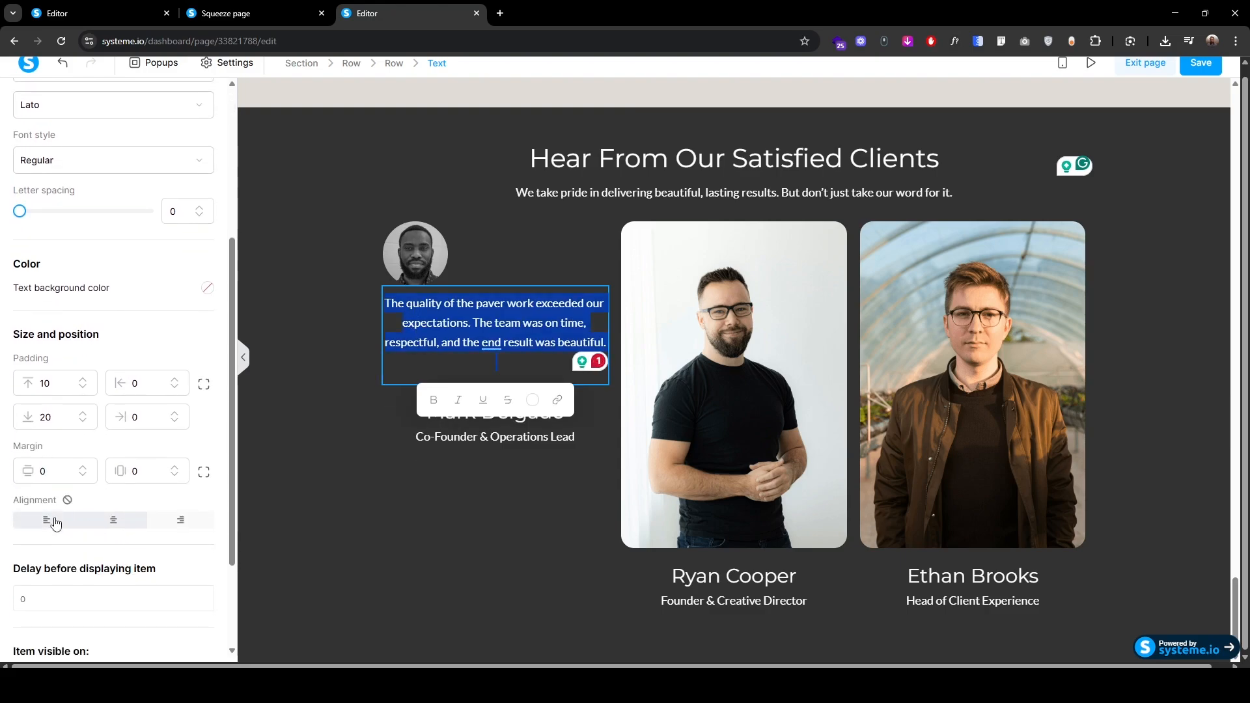
left_click(55, 525)
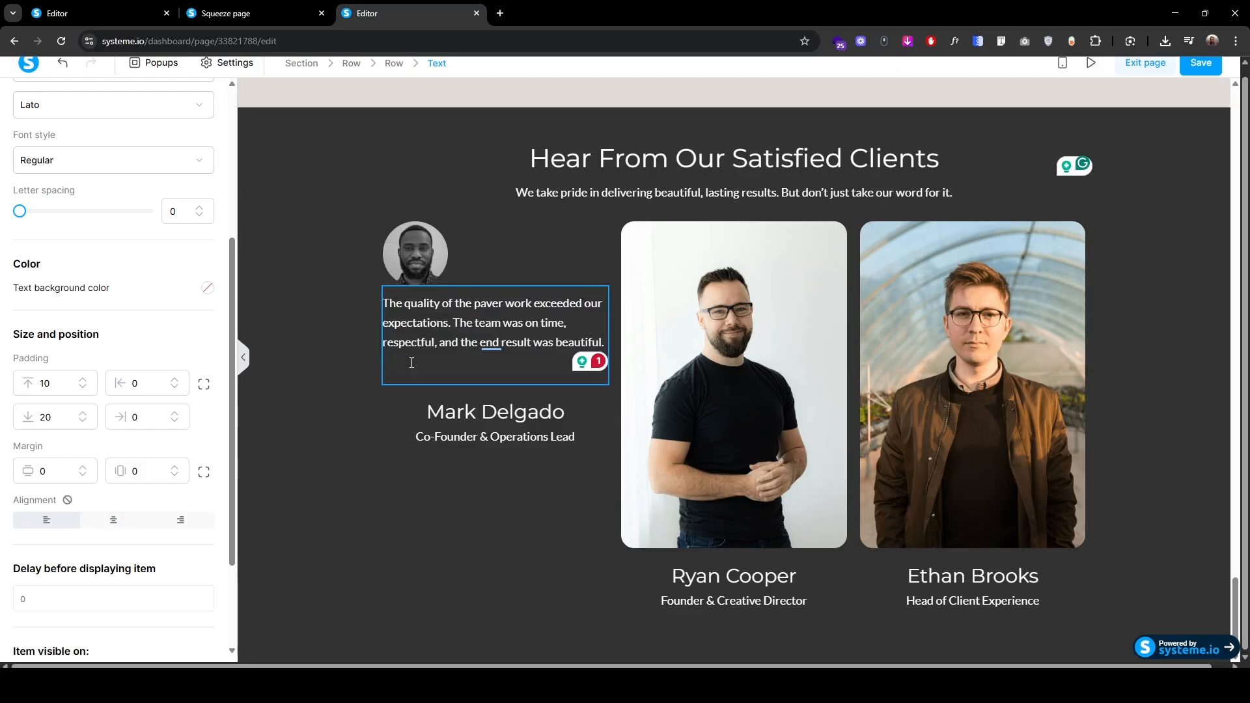
left_click(411, 362)
key("BackSpace")
left_click(548, 233)
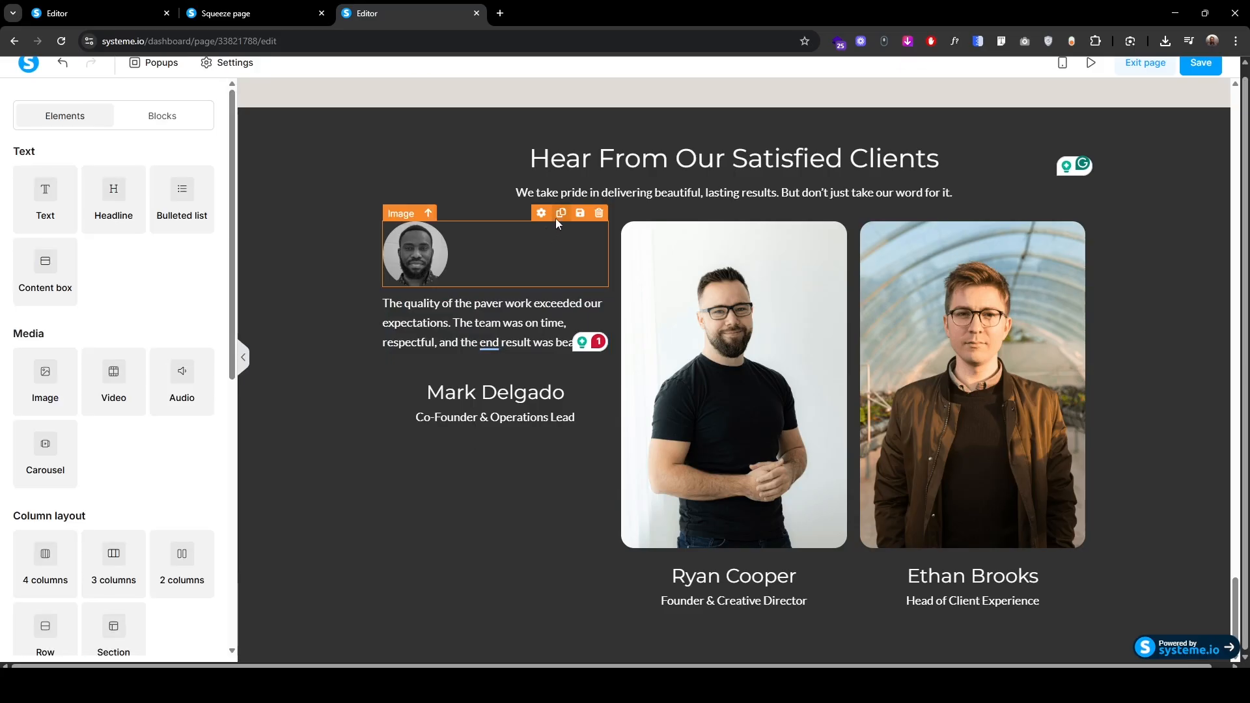
Step: Add a copy of the avatar below the quote and replace it with 4. Star.svg from the icons folder
left_click(558, 216)
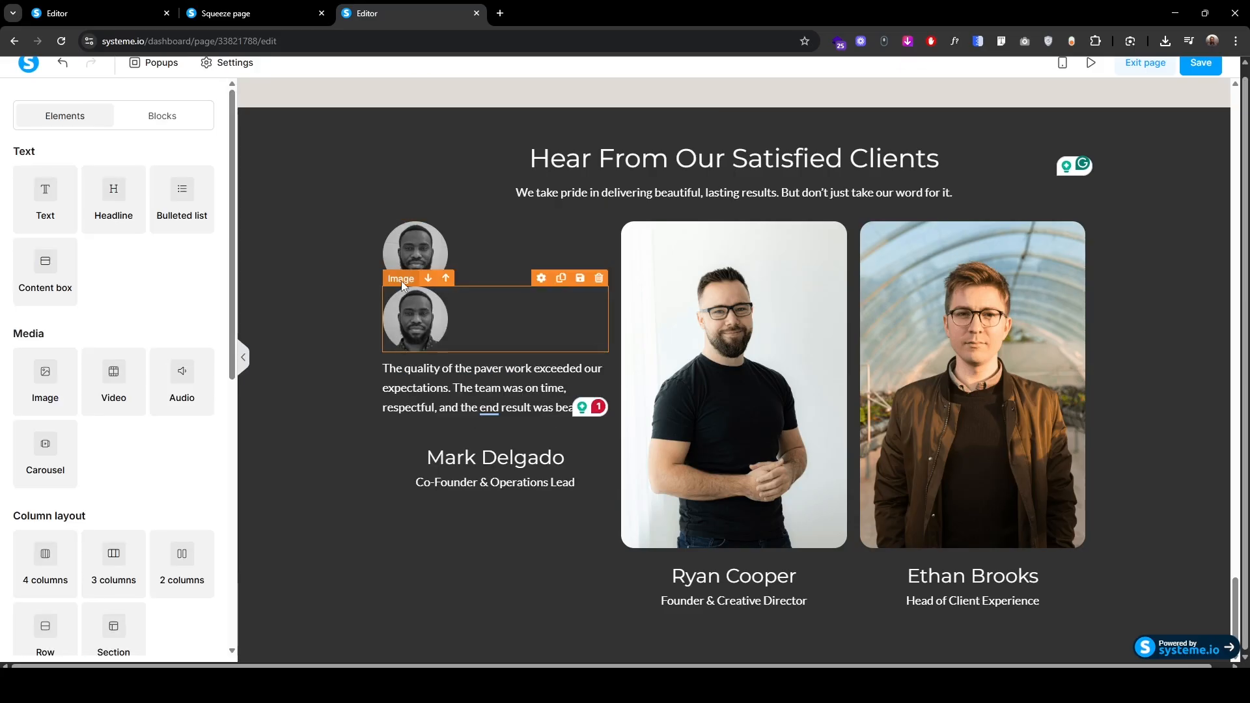
left_click_drag(402, 284, 448, 410)
left_click(447, 404)
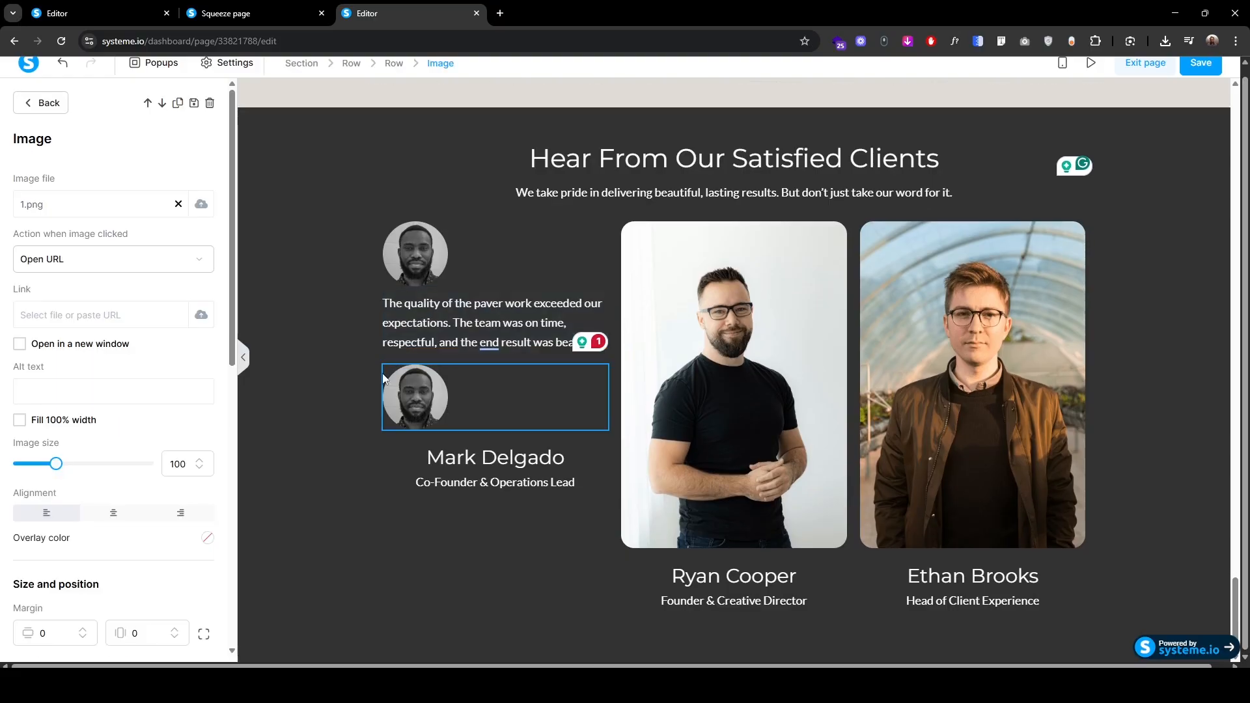
left_click(203, 206)
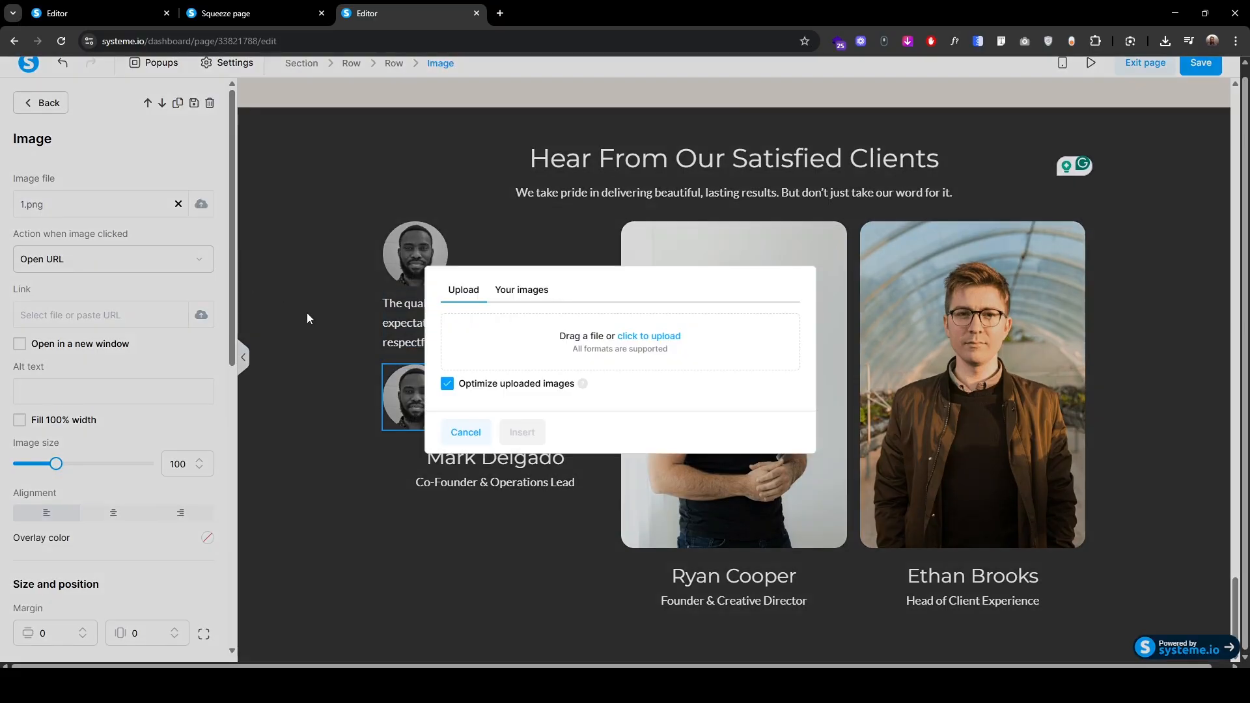
left_click(644, 337)
left_click(199, 37)
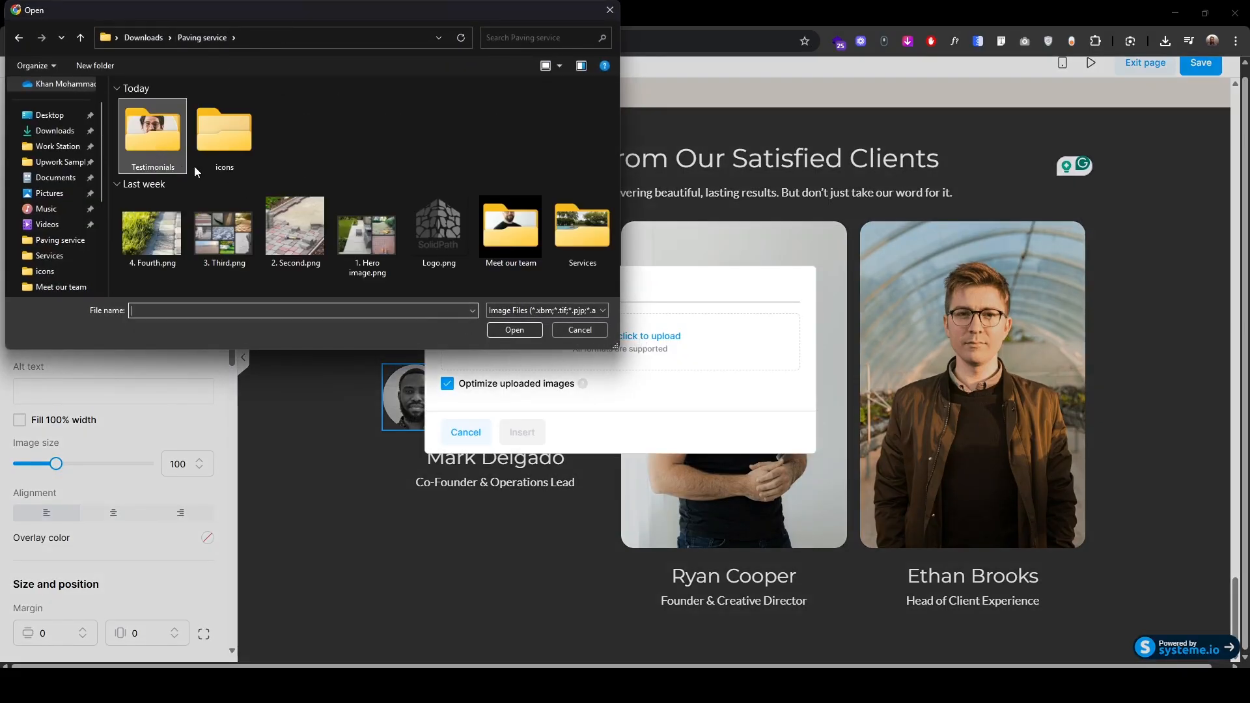
left_click(228, 157)
double_click(228, 158)
left_click(149, 122)
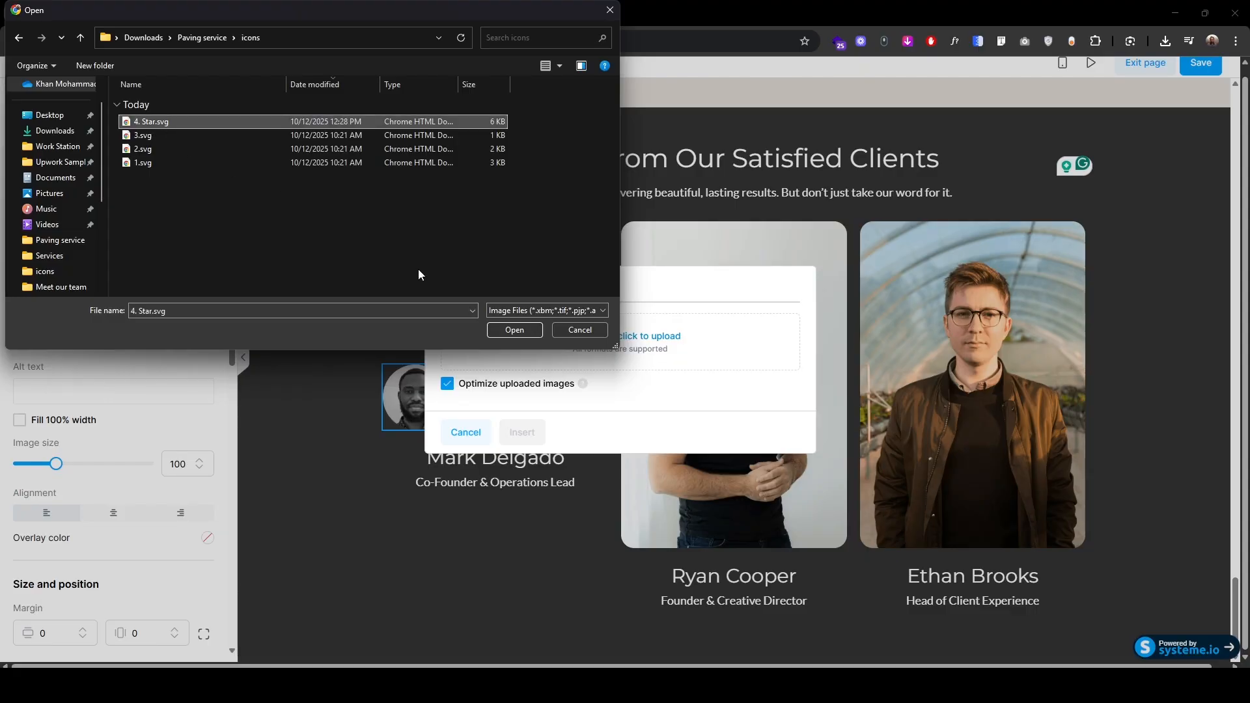
left_click(497, 329)
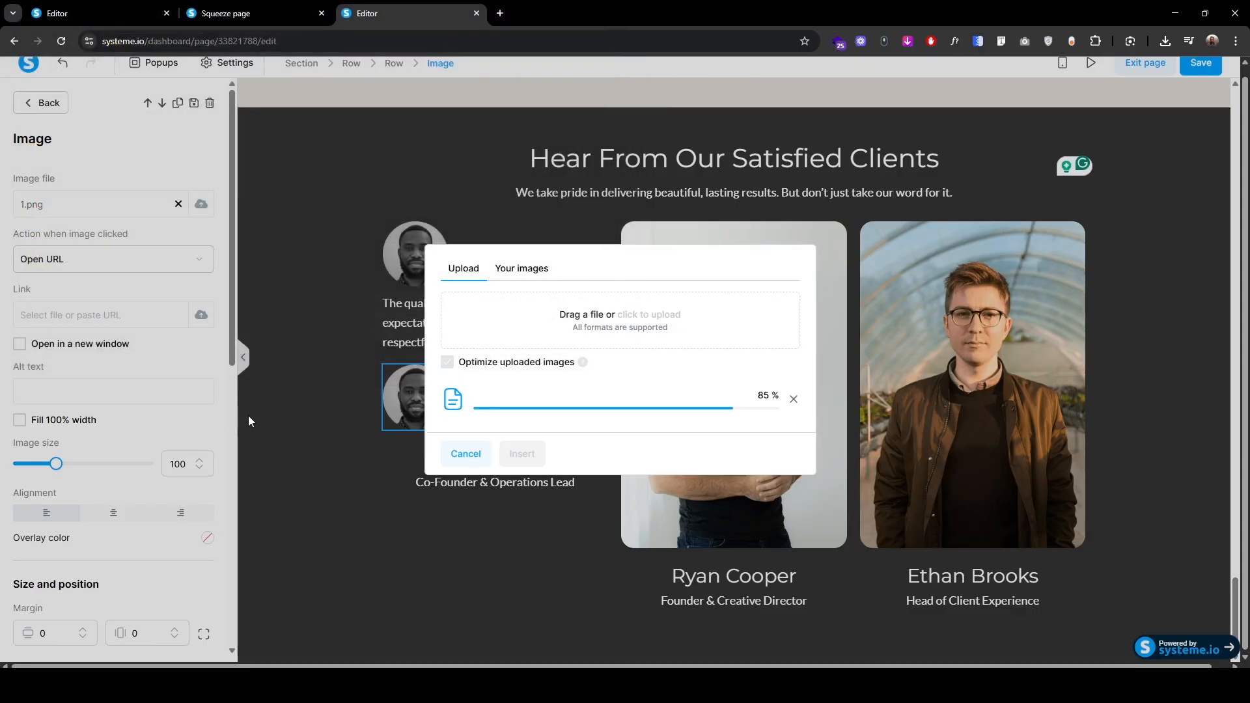
left_click(521, 453)
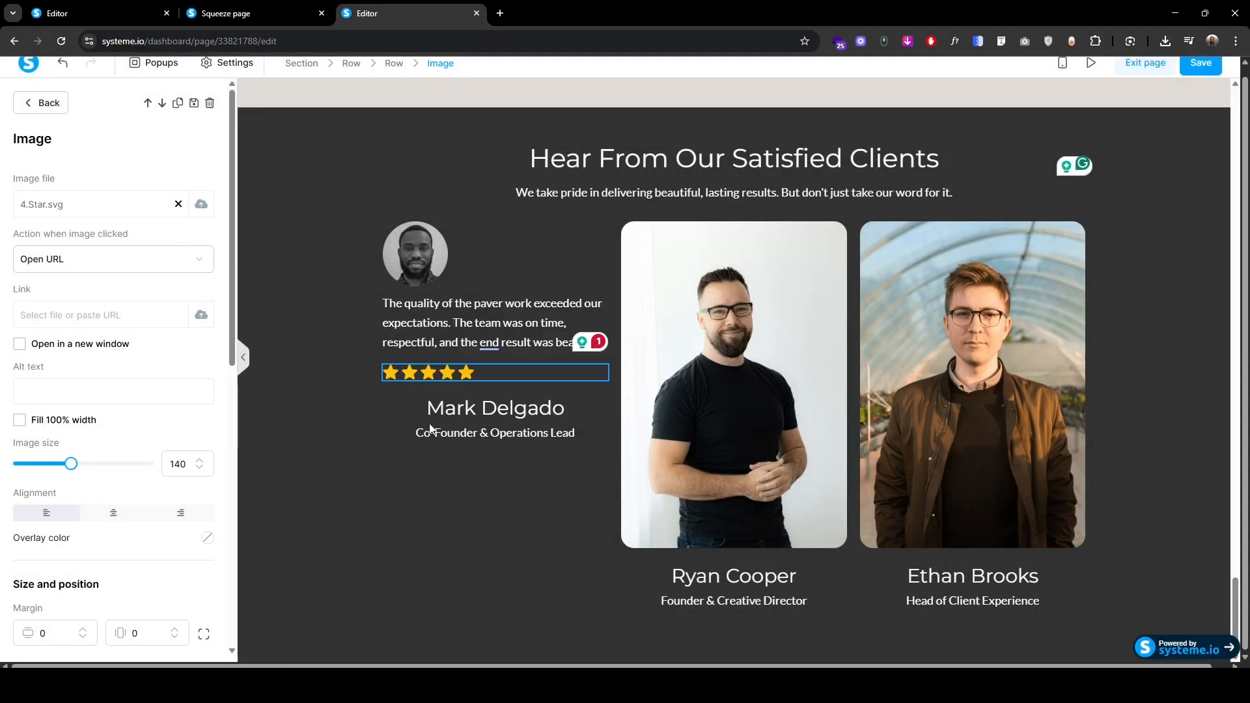
Step: Replace the reviewer's name, left-aligned, with font size 22 and line height 30
left_click(405, 375)
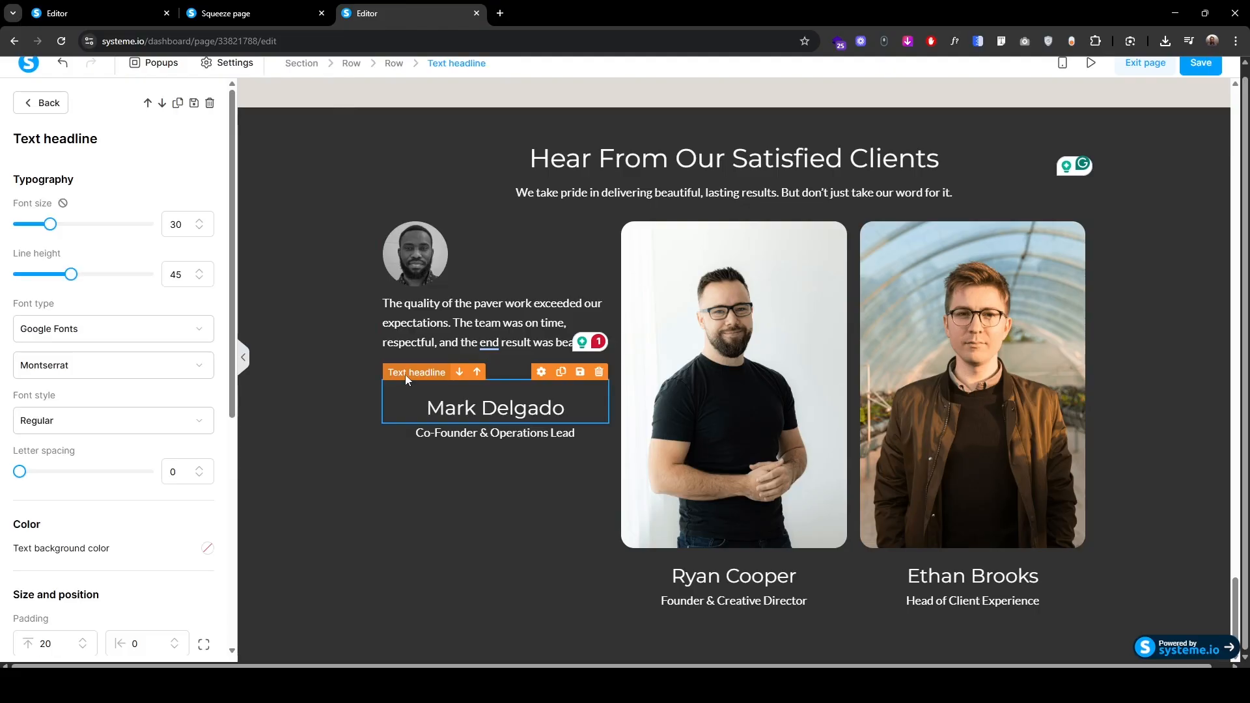
scroll(13, 477, "down", 5)
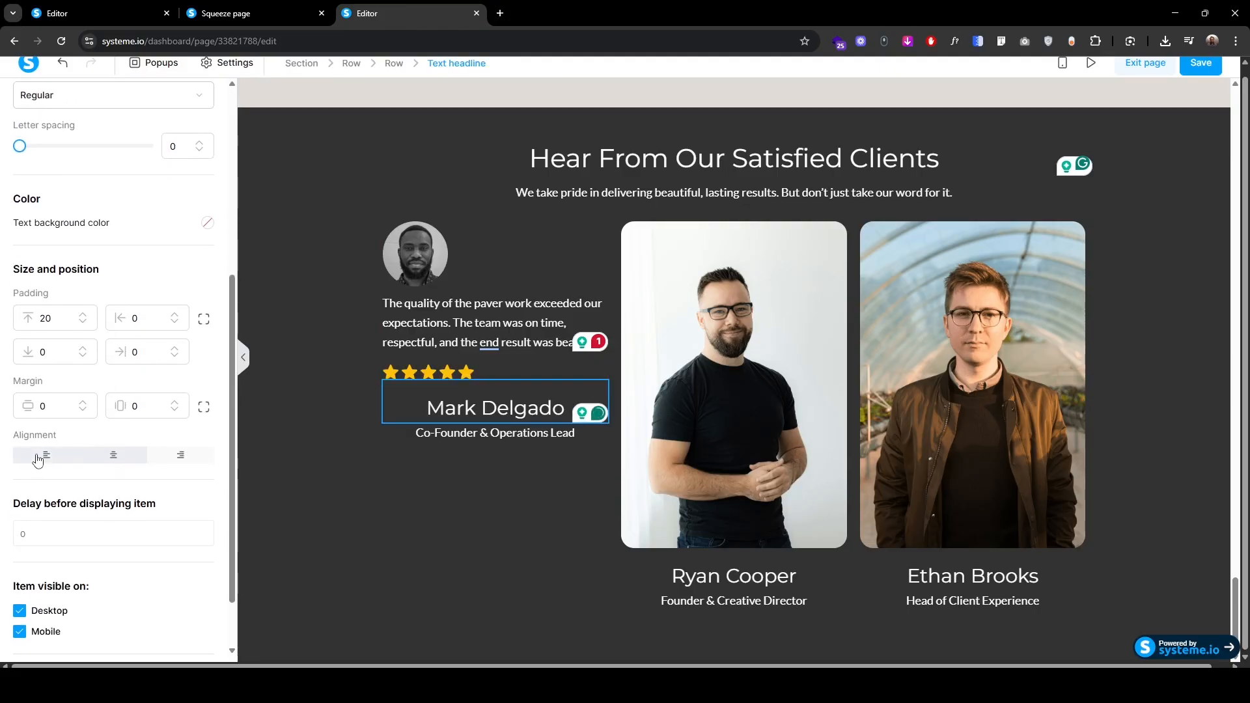
left_click(43, 455)
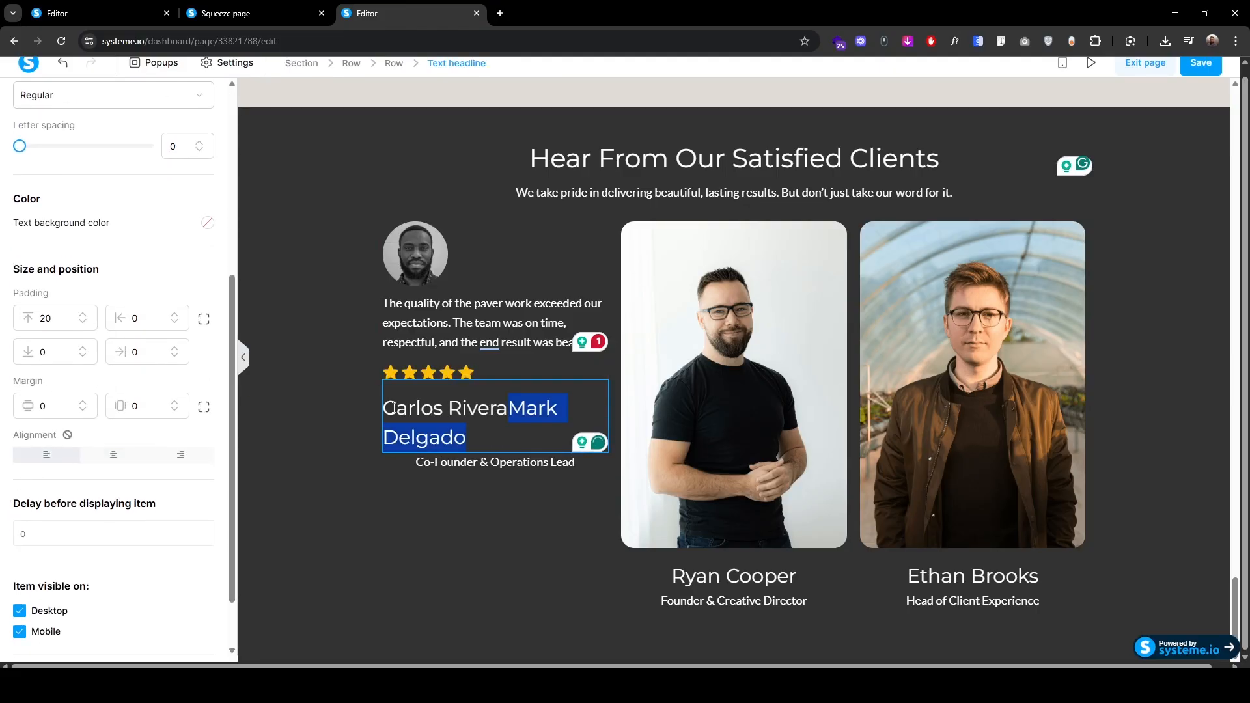
scroll(131, 364, "up", 5)
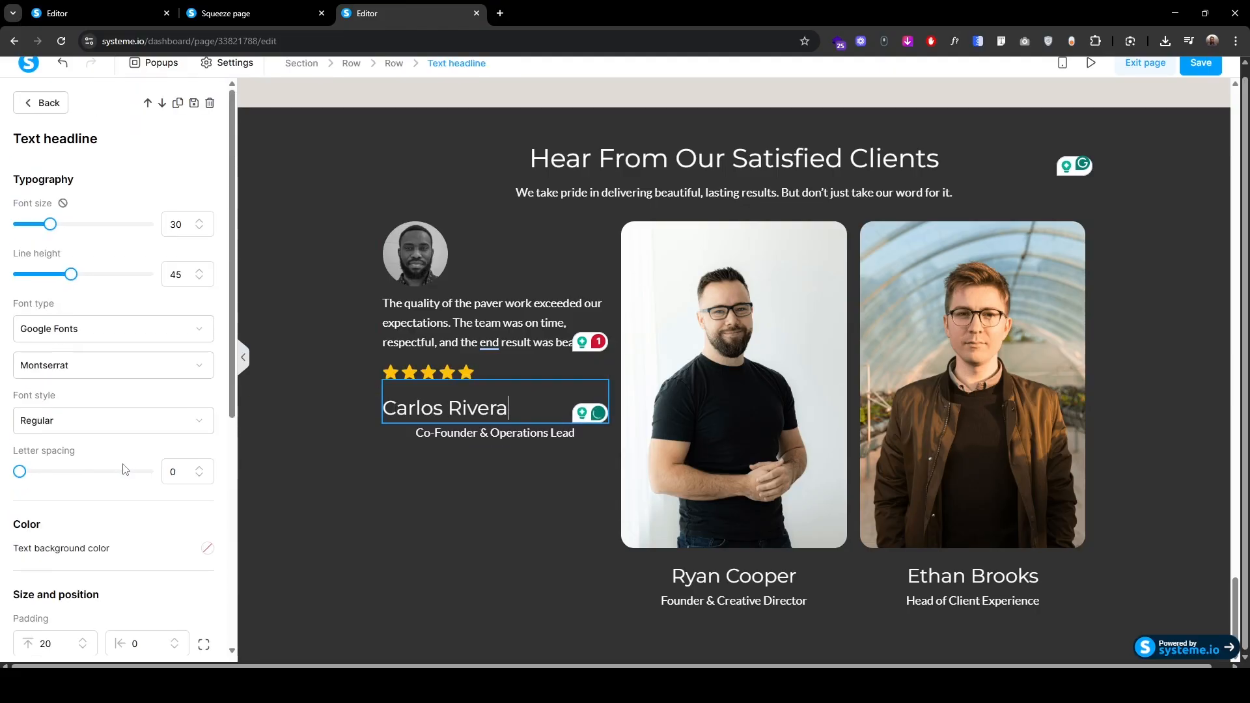
left_click(199, 230)
left_click(199, 230)
left_click(199, 230)
left_click(199, 230)
left_click(199, 229)
left_click(199, 230)
left_click(199, 230)
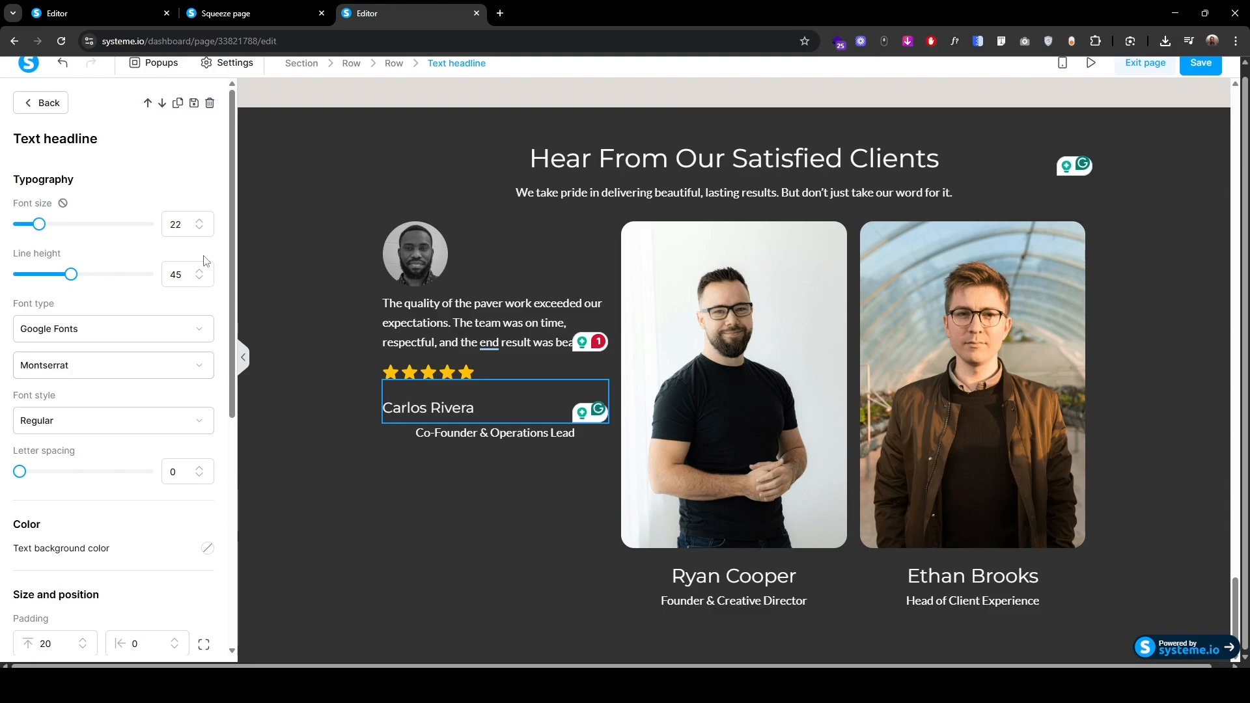
left_click(199, 280)
left_click(199, 280)
left_click(199, 280)
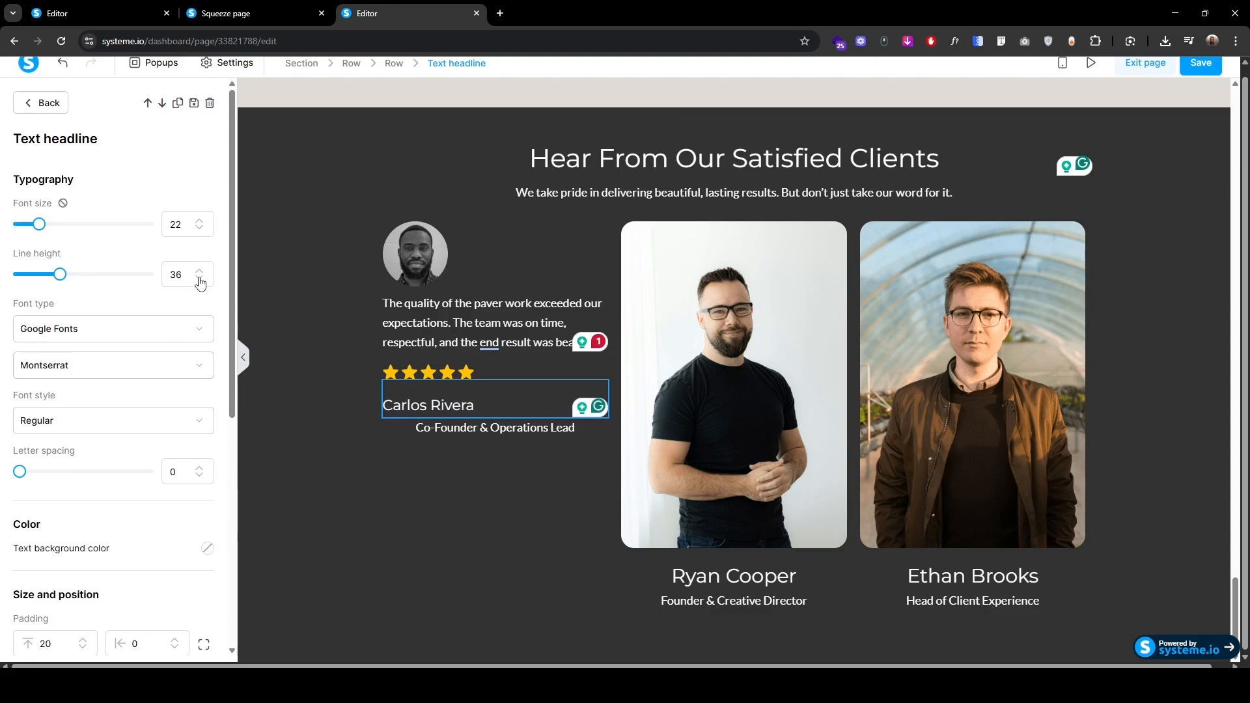
left_click(199, 280)
left_click(199, 280)
left_click(199, 280)
left_click(199, 280)
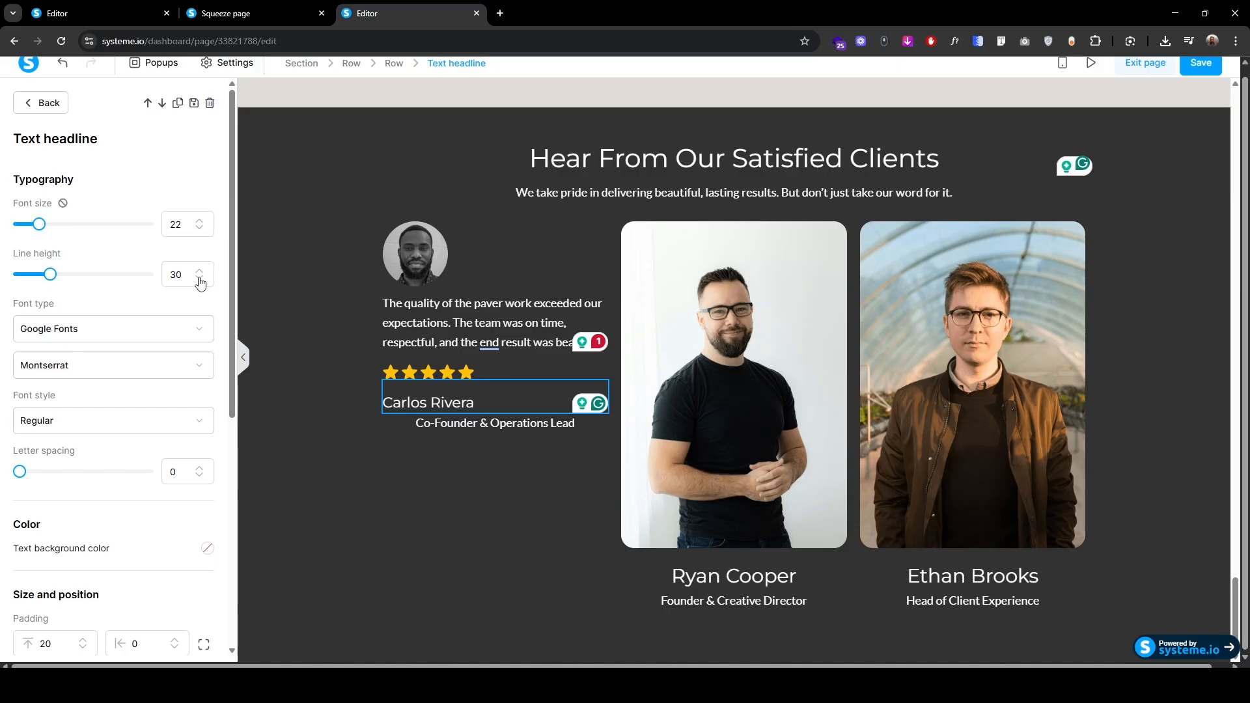
left_click(199, 280)
left_click(199, 280)
Step: Change the role line to 'Homeowner, Miami, FL', font size 16, left-aligned
left_click(418, 427)
key("ctrl+v")
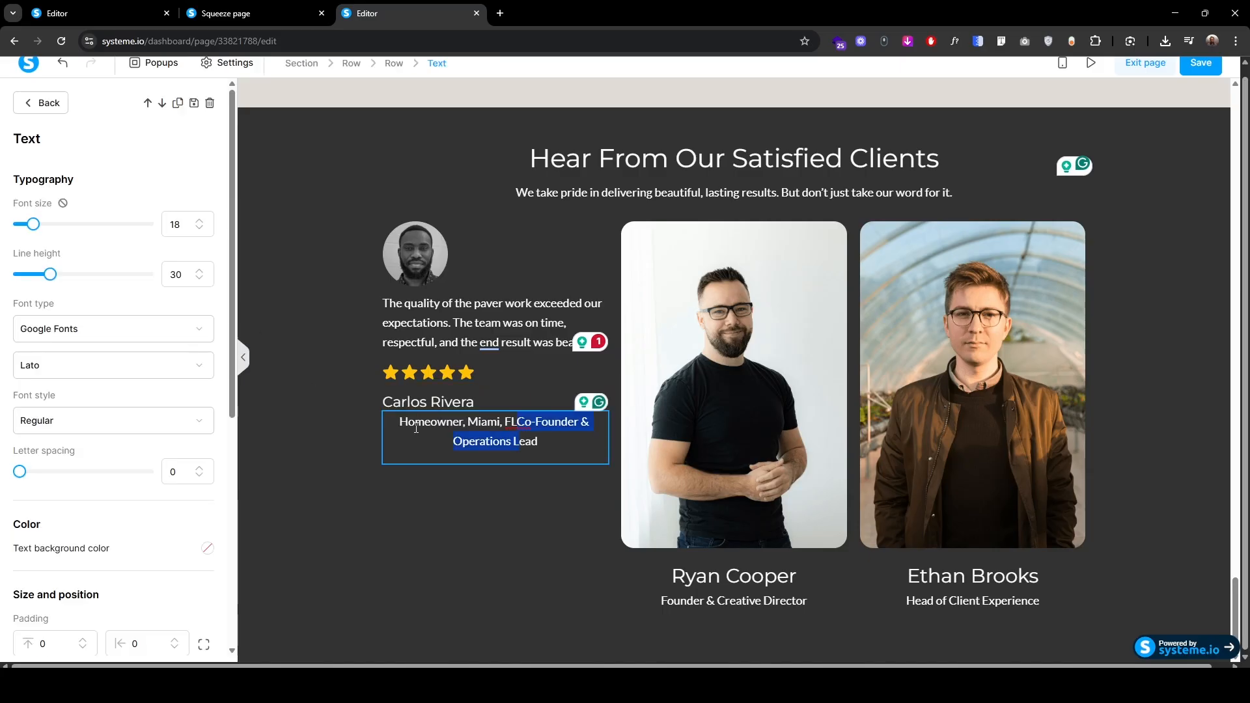
key("BackSpace")
key("BackSpace")
key("ctrl+a")
left_click(200, 229)
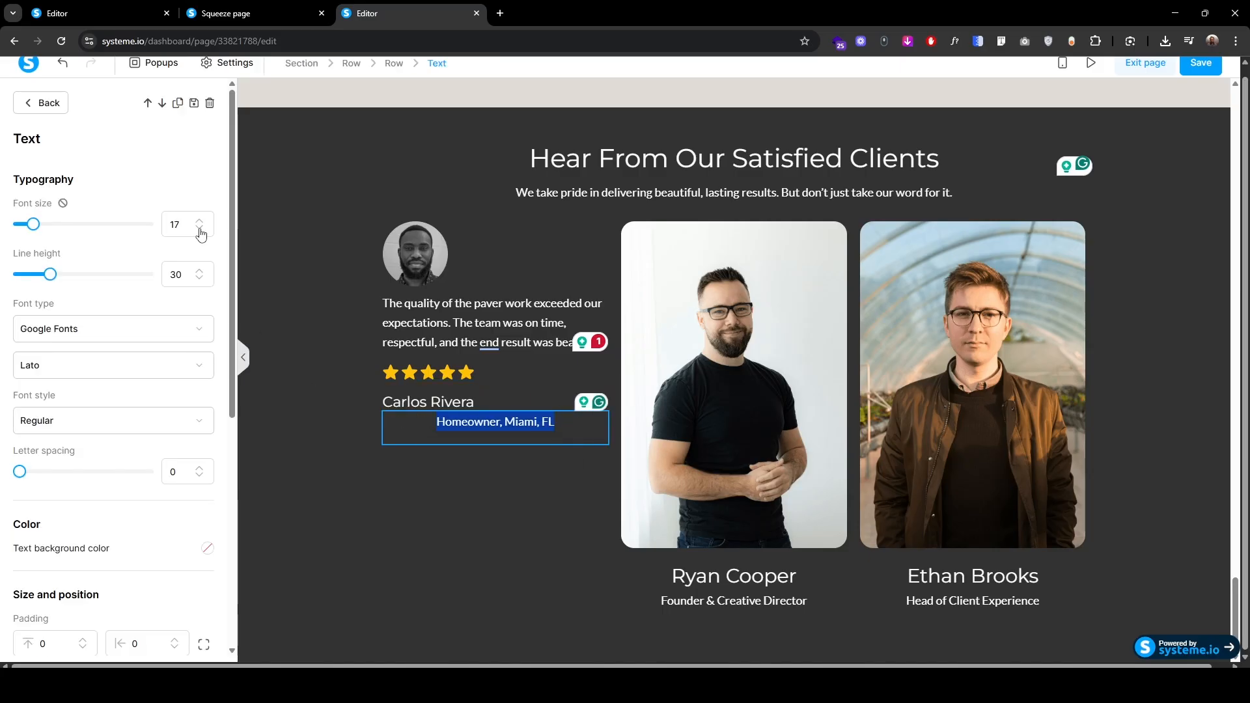
left_click(200, 230)
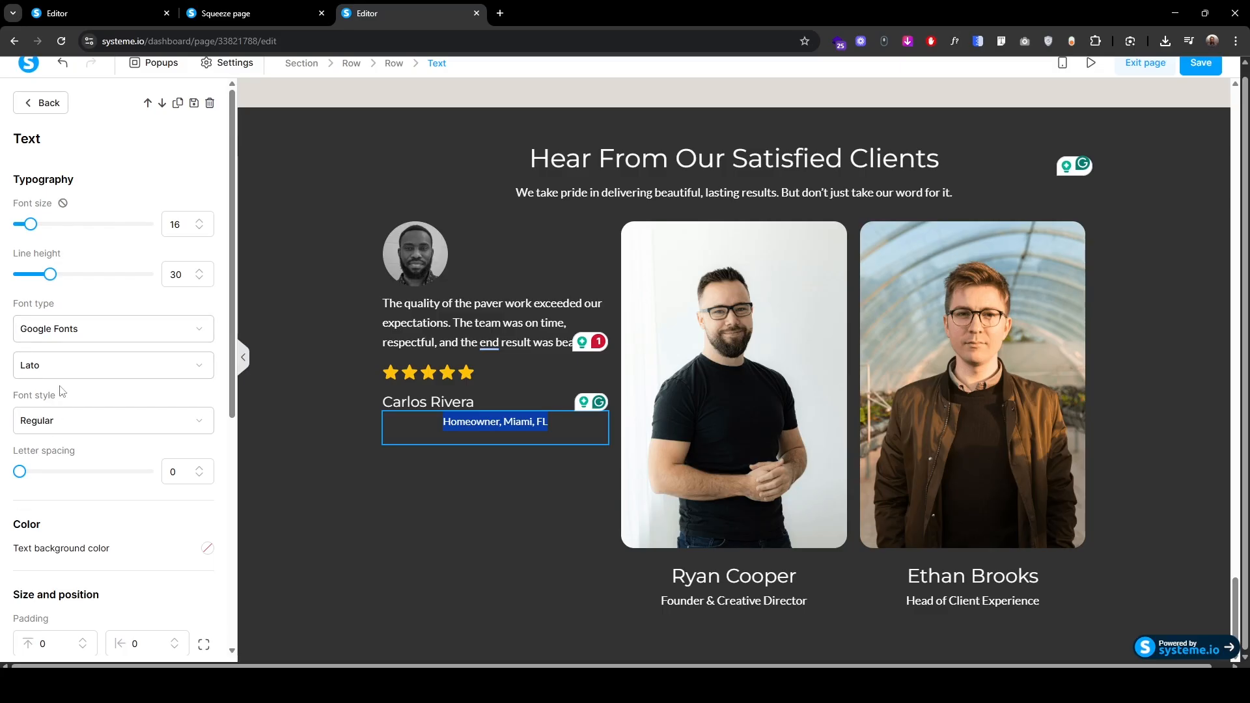
scroll(24, 462, "down", 4)
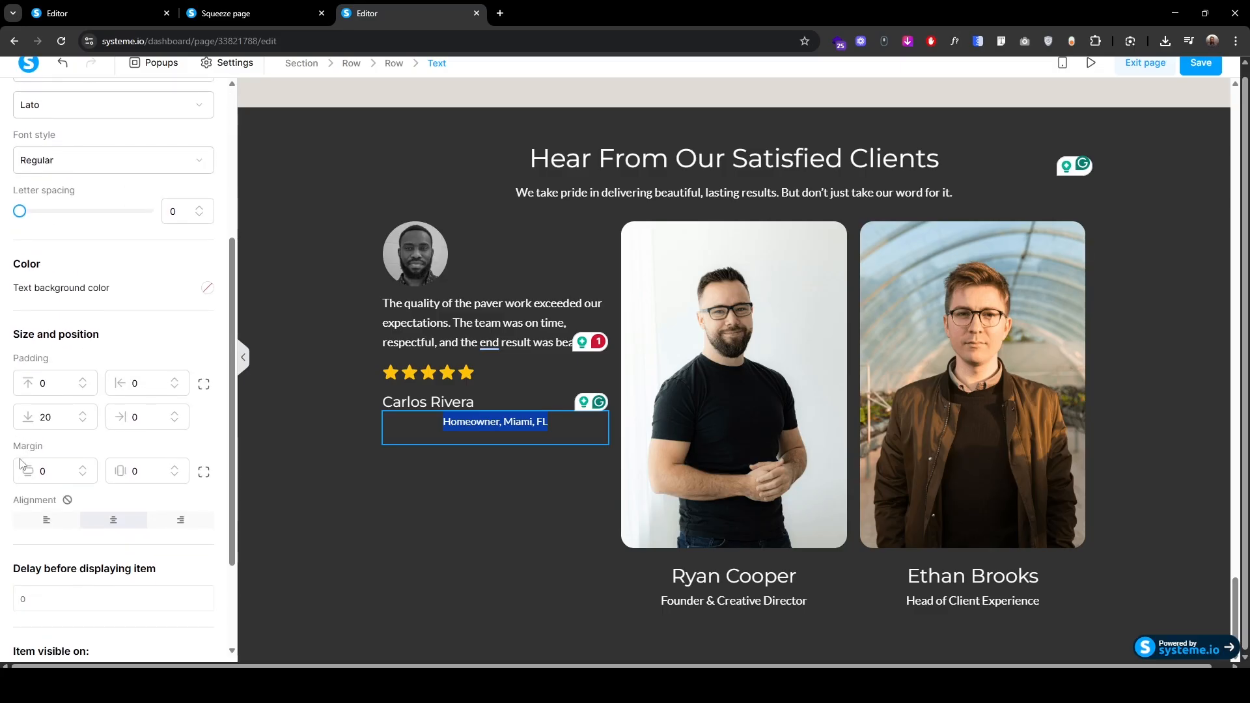
left_click(37, 522)
left_click(324, 442)
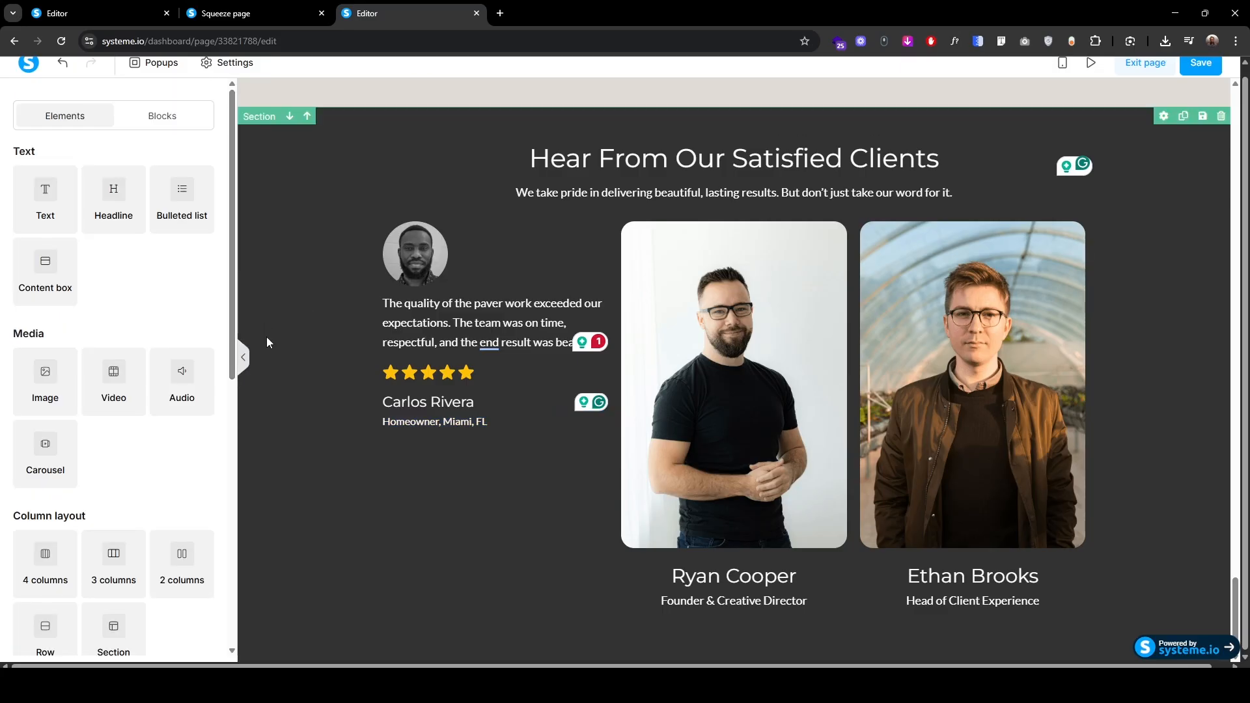
Step: Add more space above the quote and a small top margin above the stars
left_click(402, 299)
scroll(25, 524, "down", 3)
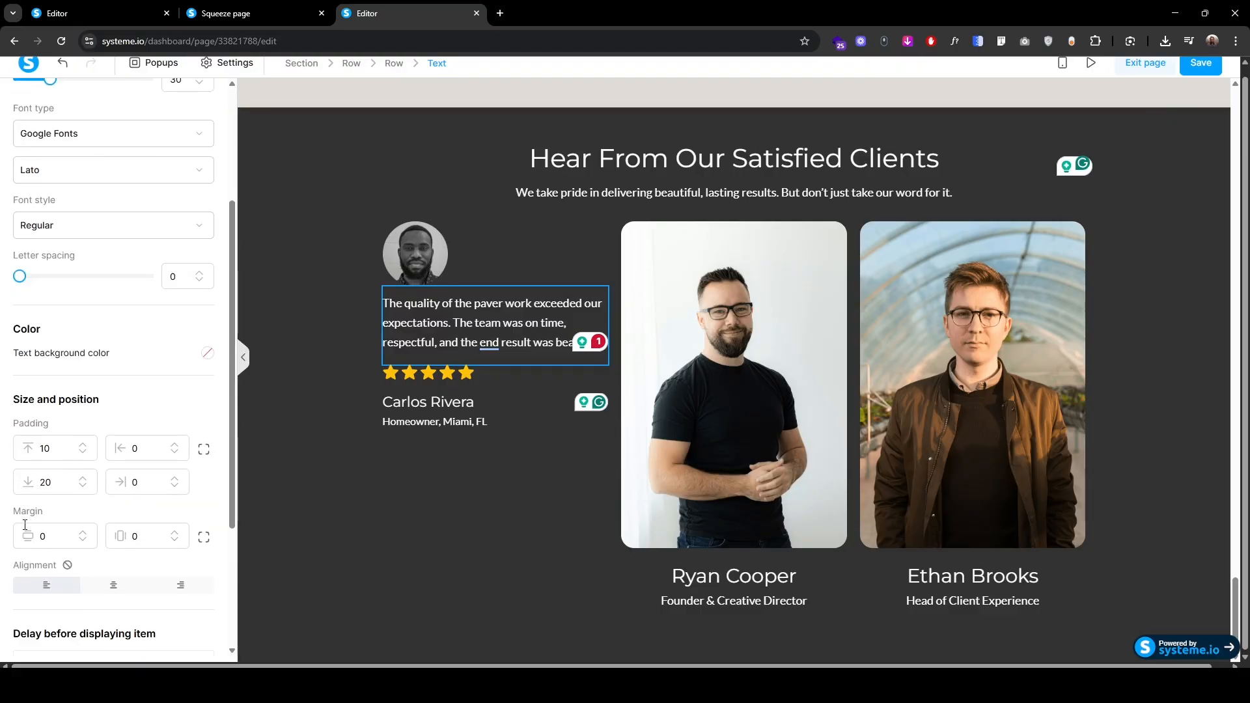
left_click(83, 445)
left_click(83, 445)
left_click(82, 445)
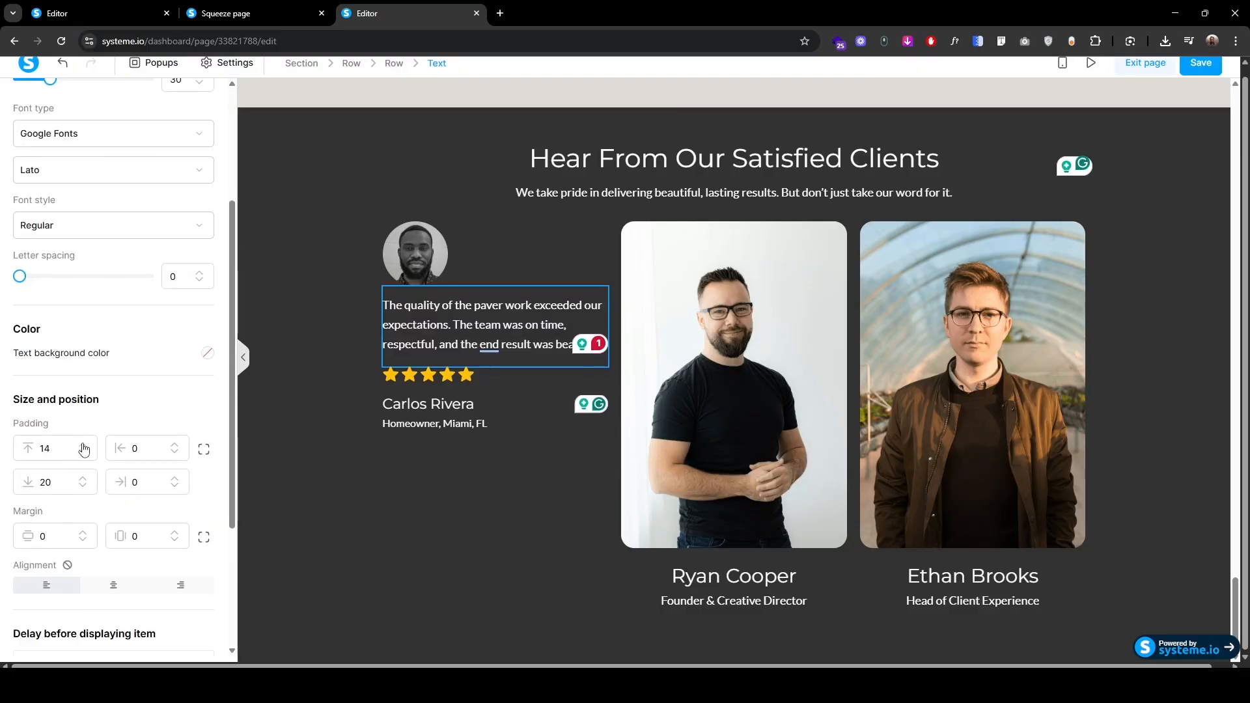
left_click(83, 445)
left_click(82, 446)
left_click(340, 345)
left_click(390, 376)
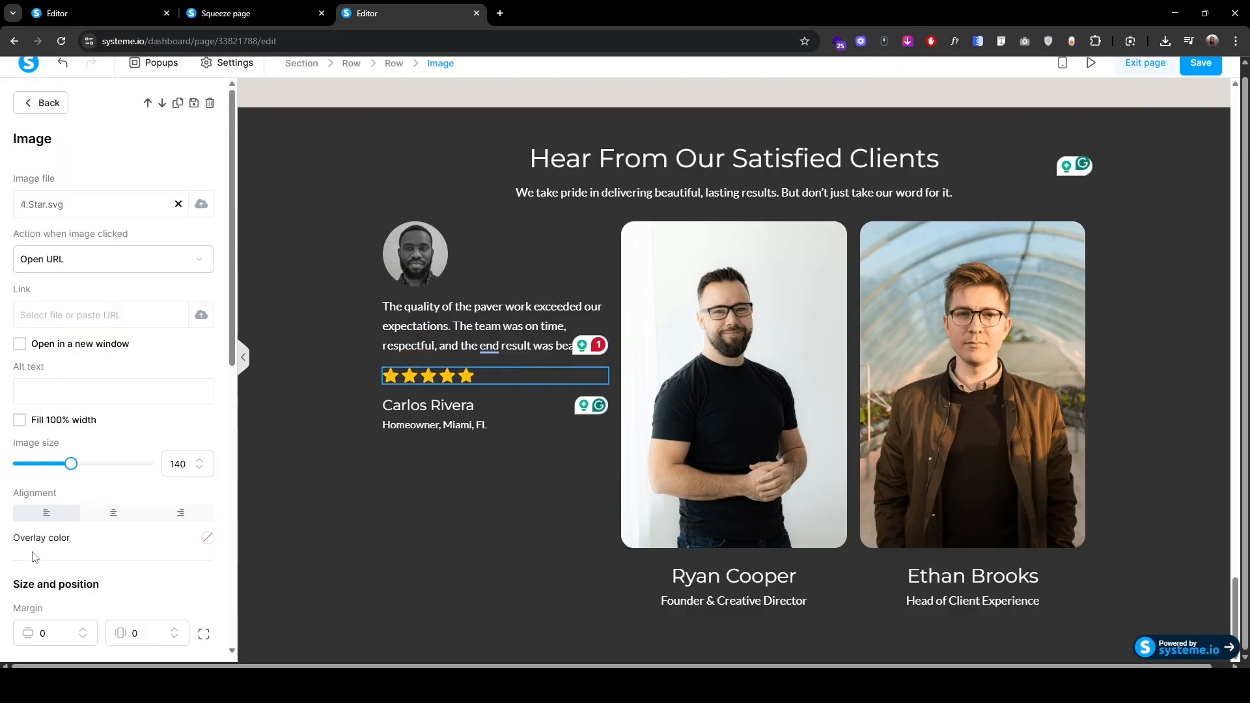
scroll(89, 457, "down", 3)
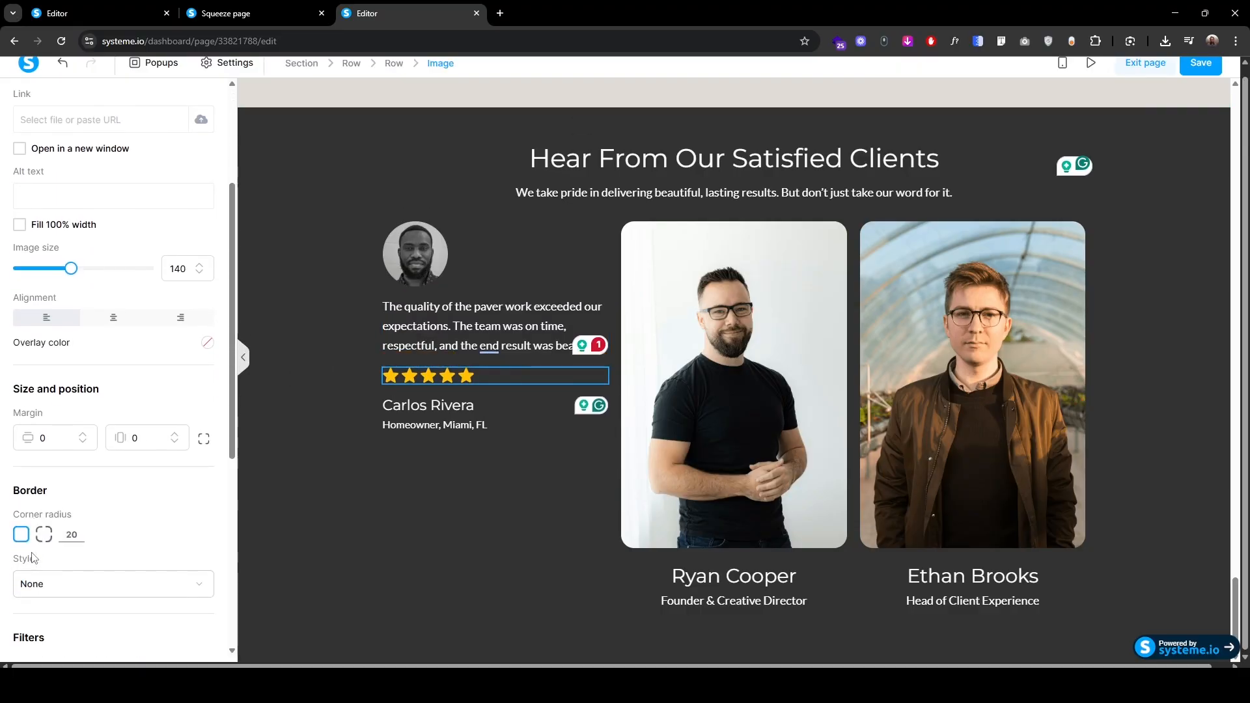
left_click(83, 434)
left_click(83, 434)
left_click(83, 434)
left_click(83, 434)
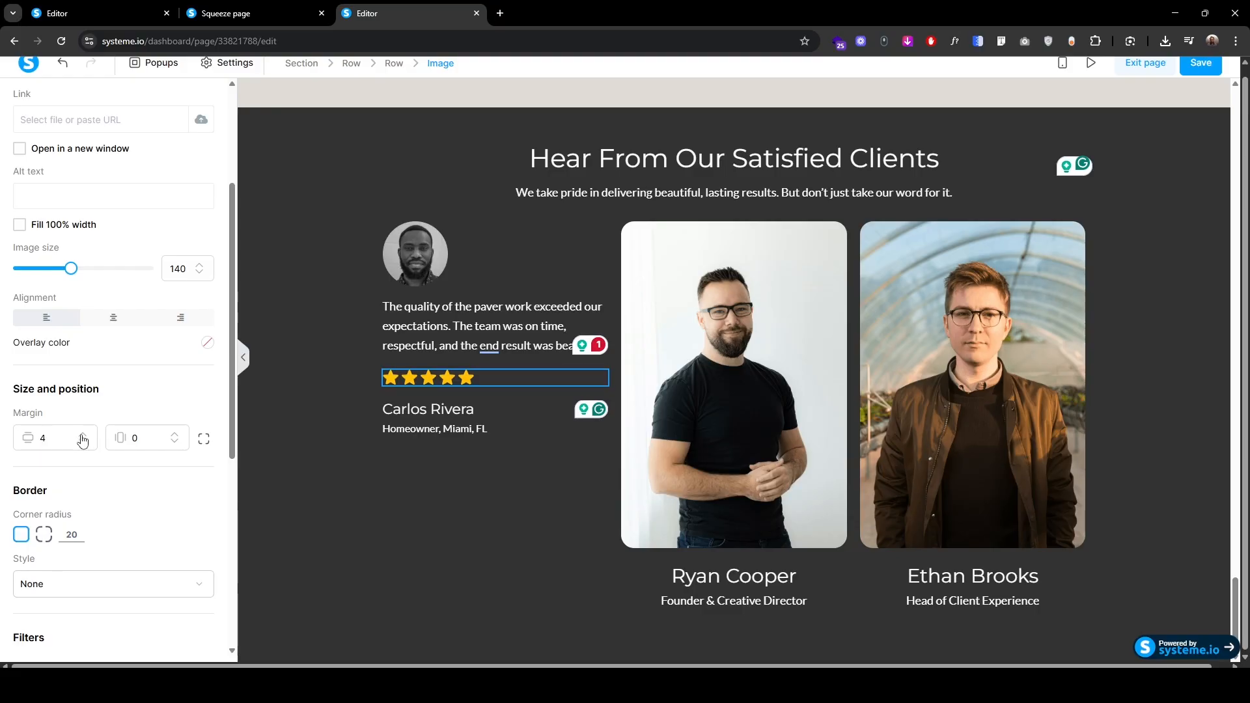
left_click(83, 435)
left_click(303, 415)
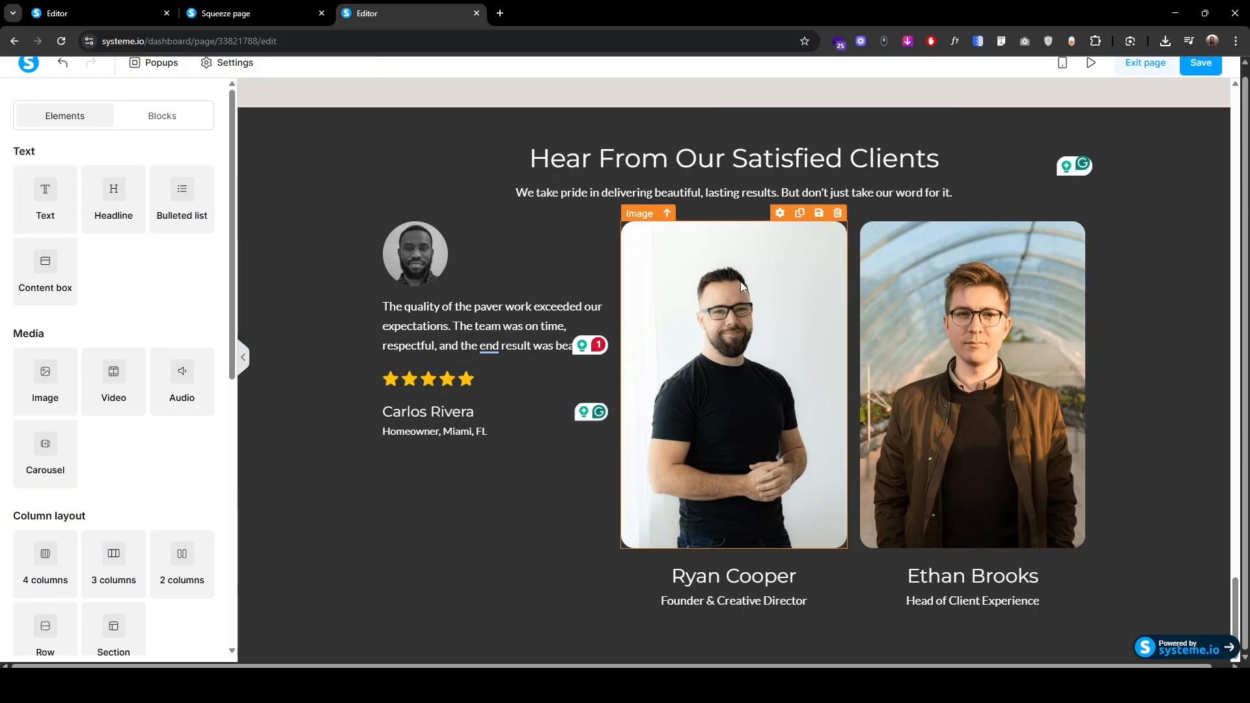
Step: Delete the old photo, name and job title elements from the second and third review cards
left_click(837, 215)
left_click(688, 132)
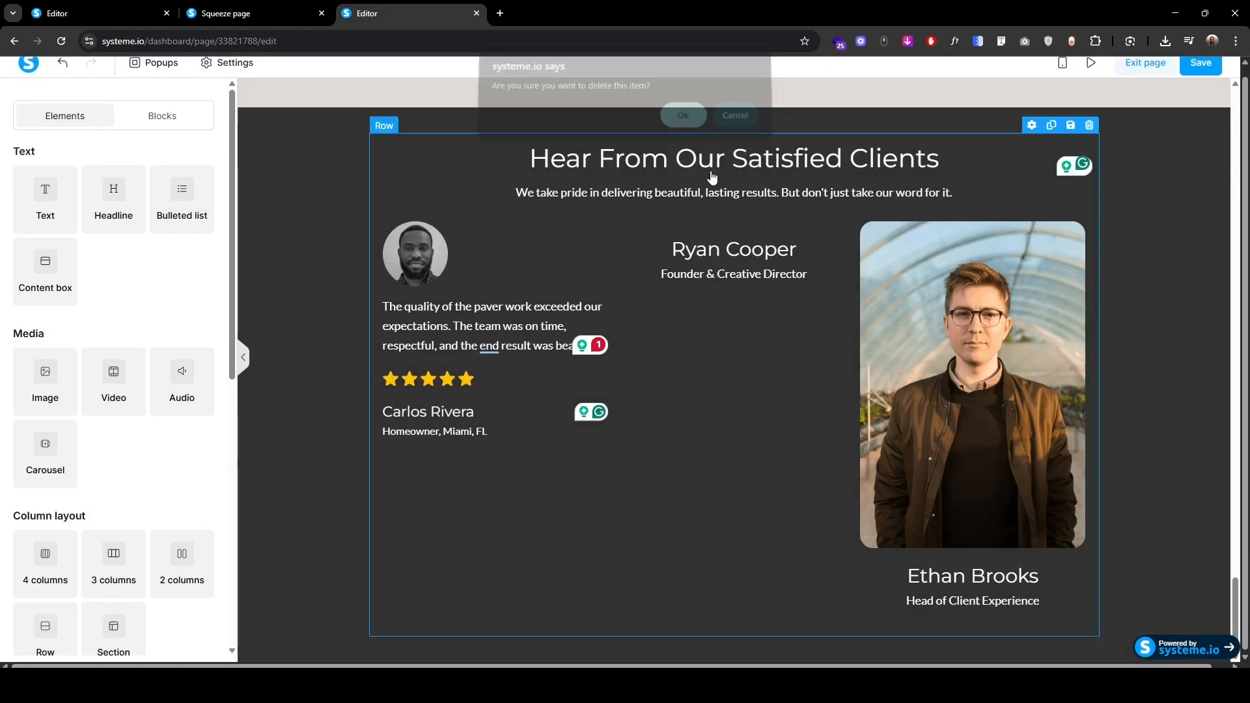
left_click(838, 214)
left_click(694, 130)
left_click(838, 214)
left_click(693, 132)
left_click(1076, 214)
left_click(691, 131)
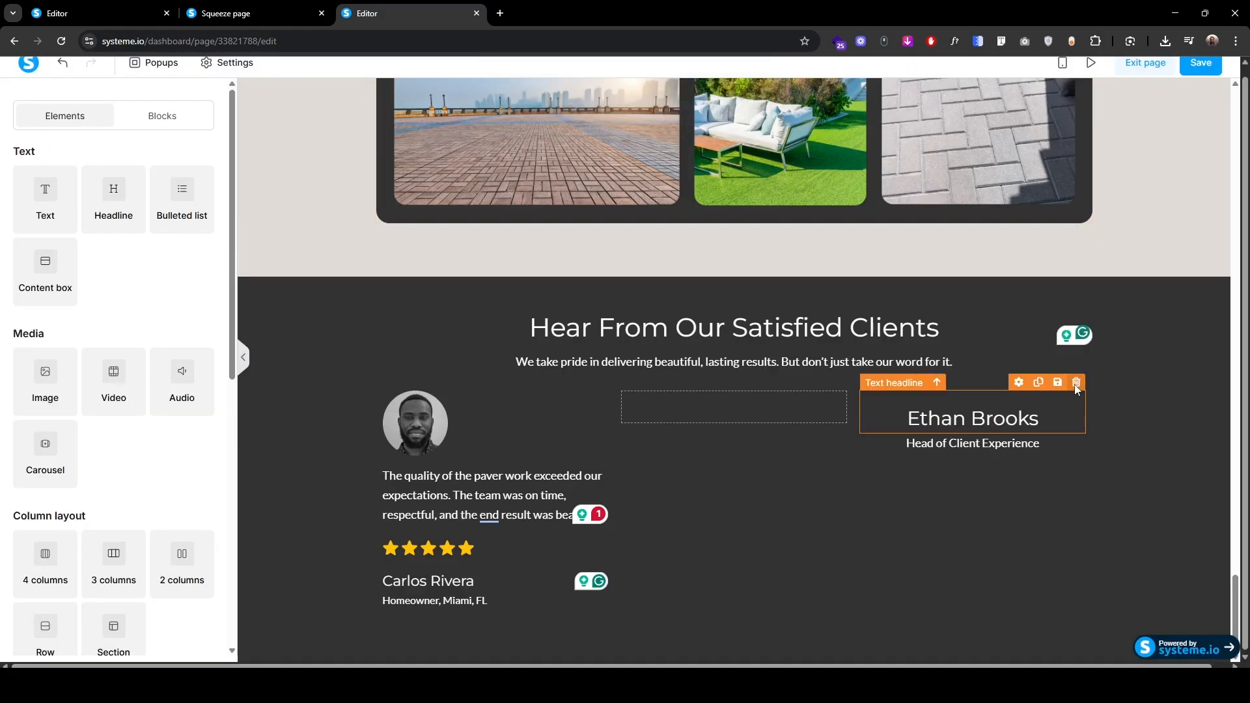
left_click(1076, 383)
left_click(691, 130)
left_click(1076, 382)
left_click(690, 130)
Step: Make two copies each of the first card's photo and review quote
left_click(417, 435)
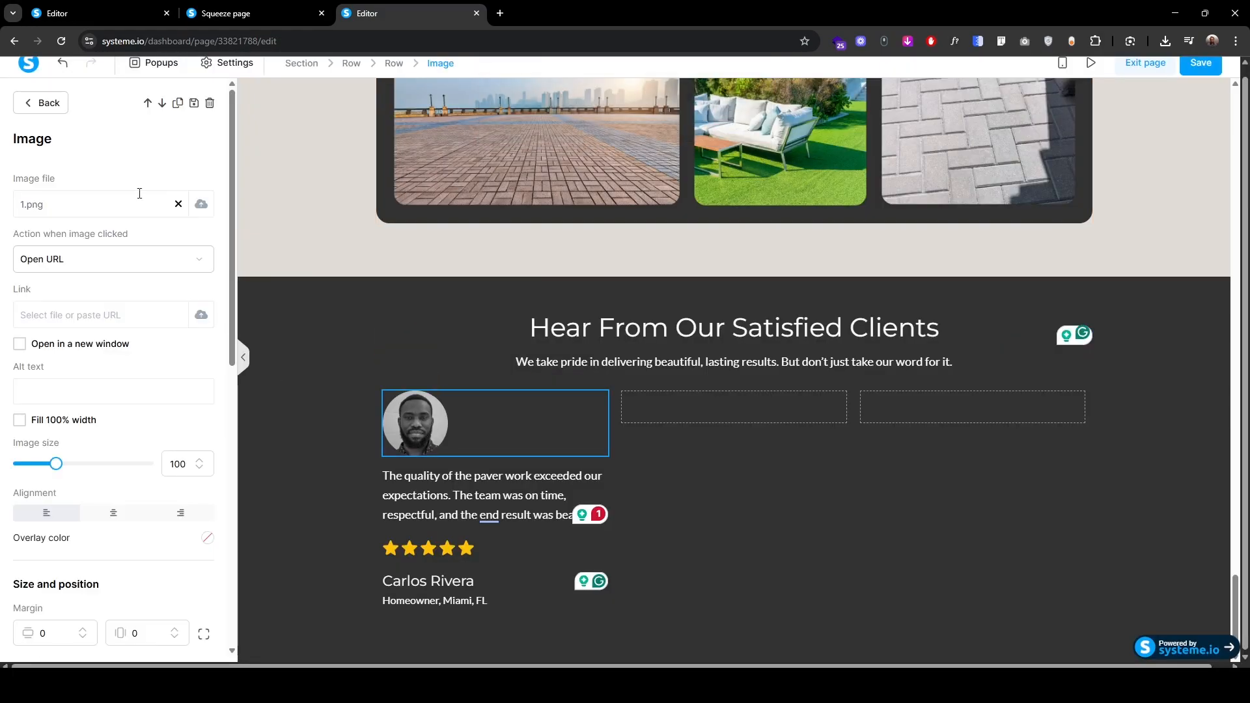
left_click(178, 106)
left_click(178, 106)
left_click(312, 351)
left_click(416, 485)
left_click(179, 106)
Step: Make two copies each of the first card's star rating, name headline and location line
left_click(179, 106)
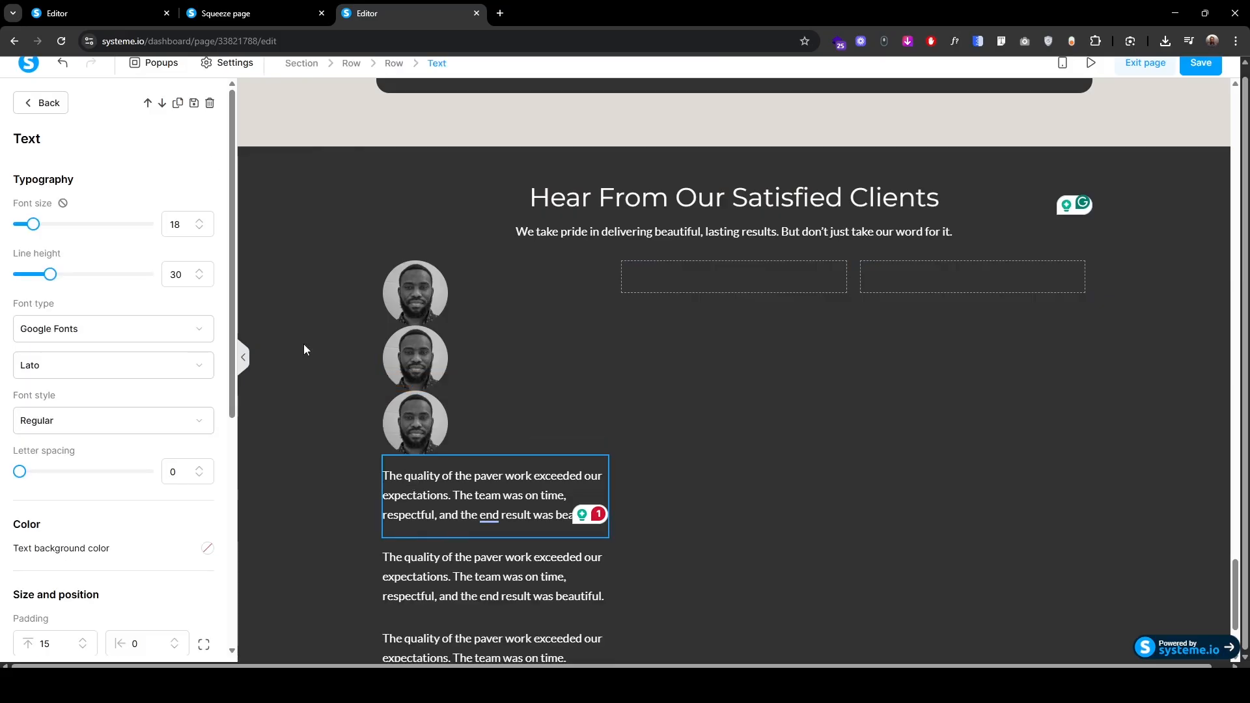
left_click(309, 354)
scroll(417, 494, "down", 3)
left_click(436, 550)
left_click(178, 106)
left_click(178, 106)
left_click(428, 581)
left_click(178, 106)
left_click(178, 106)
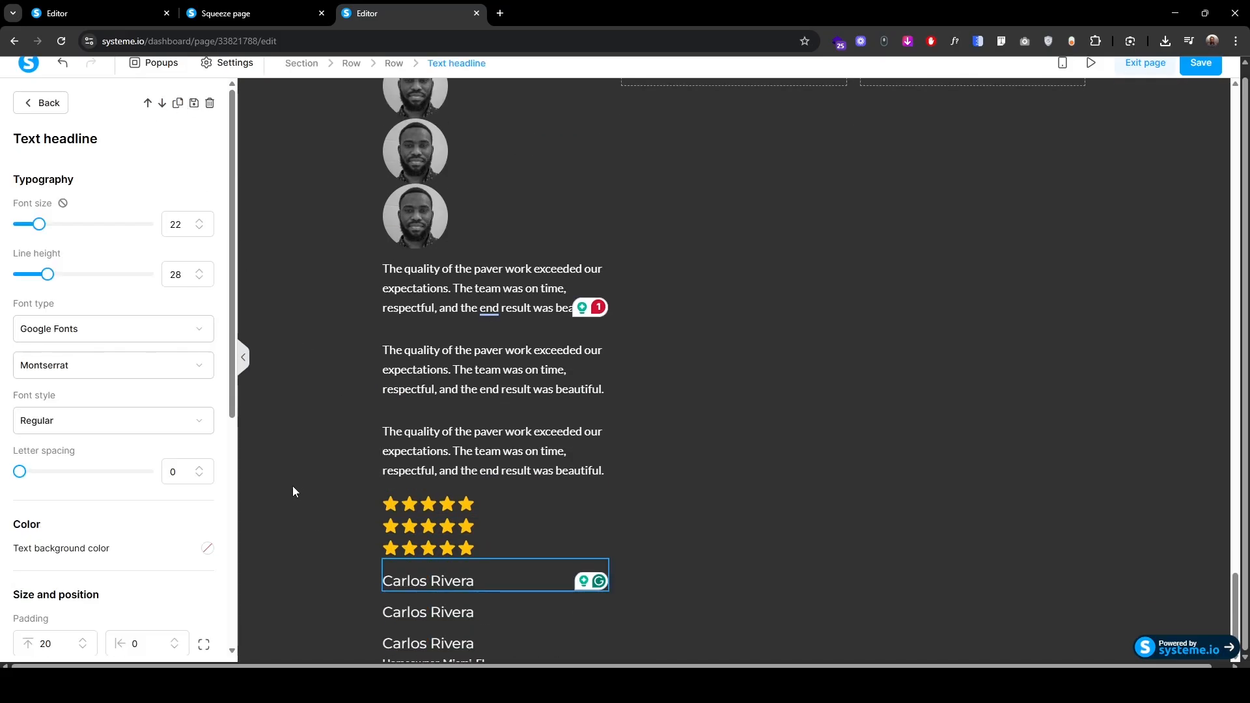
left_click(292, 486)
scroll(358, 554, "down", 2)
left_click(429, 605)
left_click(178, 106)
left_click(178, 106)
left_click(318, 277)
scroll(318, 278, "up", 5)
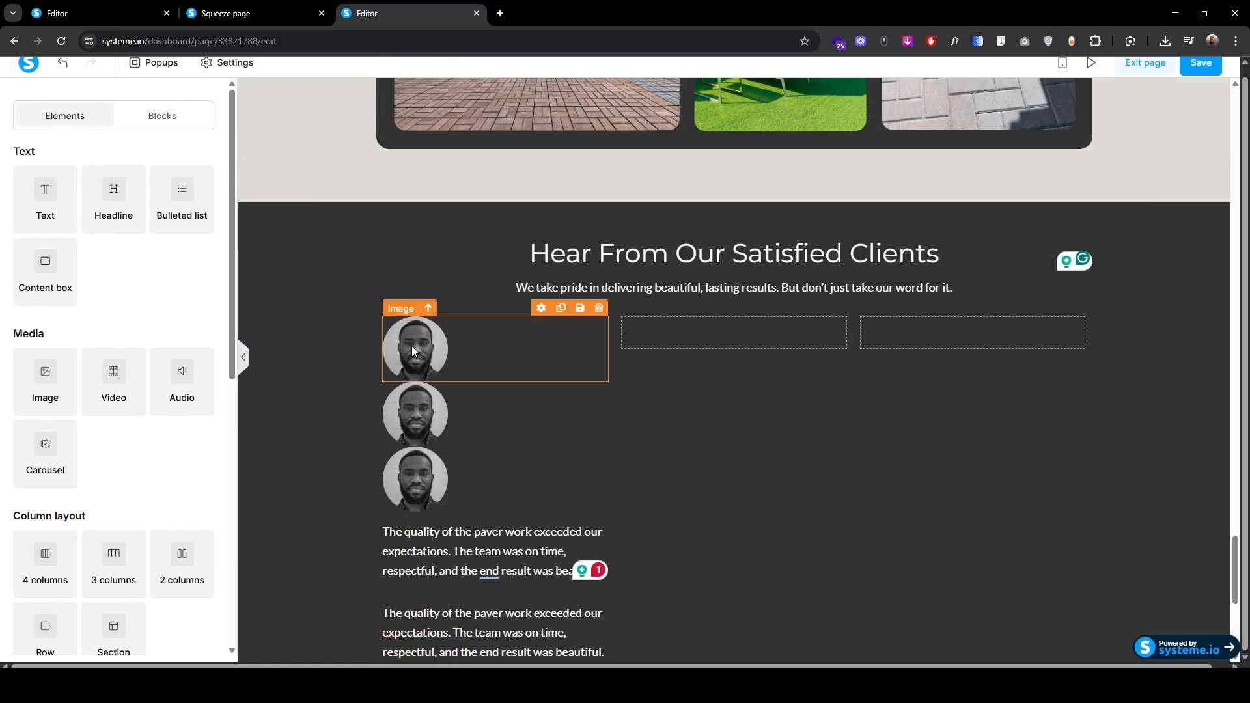
Step: Drag the photo, quote, star, name and location copies into columns 2 and 3
left_click_drag(412, 346, 926, 345)
left_click_drag(427, 312, 676, 345)
left_click_drag(398, 376, 895, 377)
left_click_drag(398, 376, 683, 375)
left_click_drag(403, 458, 670, 449)
left_click_drag(402, 484, 676, 487)
left_click_drag(411, 512, 905, 486)
left_click_drag(401, 513, 678, 520)
left_click_drag(399, 548, 893, 559)
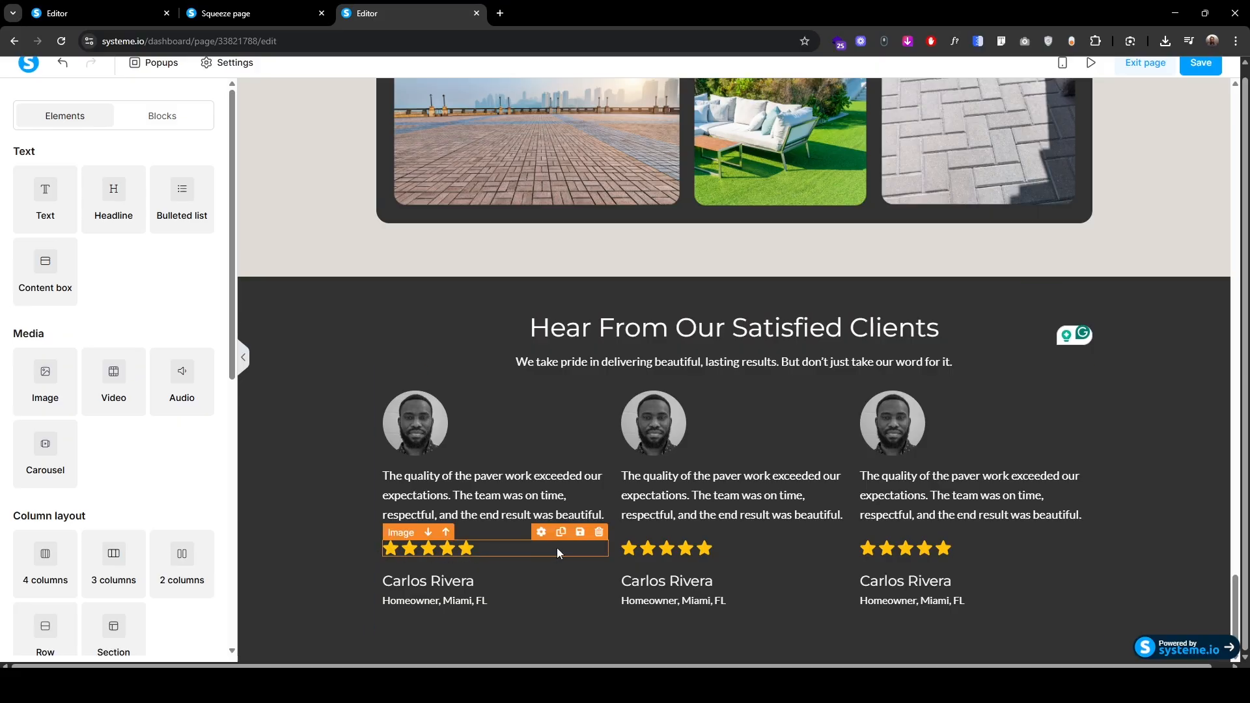
Step: Replace the second card's photo with 2.png from the Testimonials folder
left_click(653, 436)
left_click(180, 203)
left_click(655, 338)
double_click(511, 233)
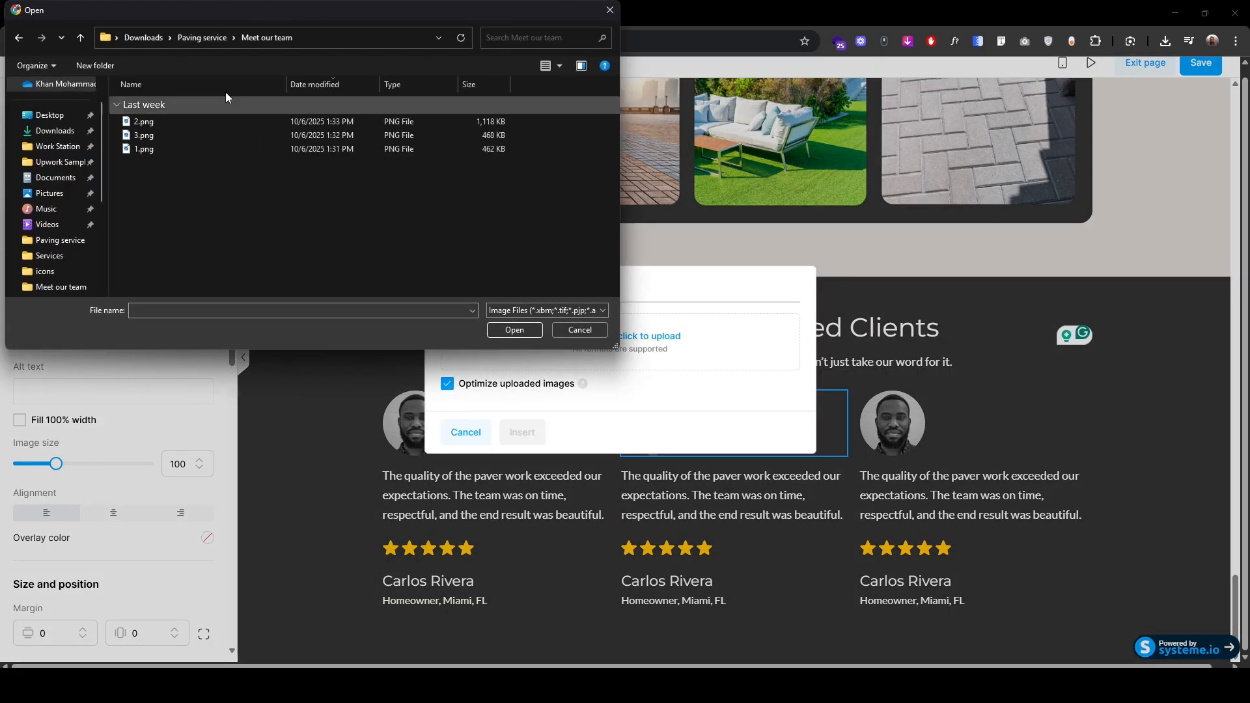
left_click(202, 38)
double_click(152, 136)
left_click(139, 130)
left_click(514, 330)
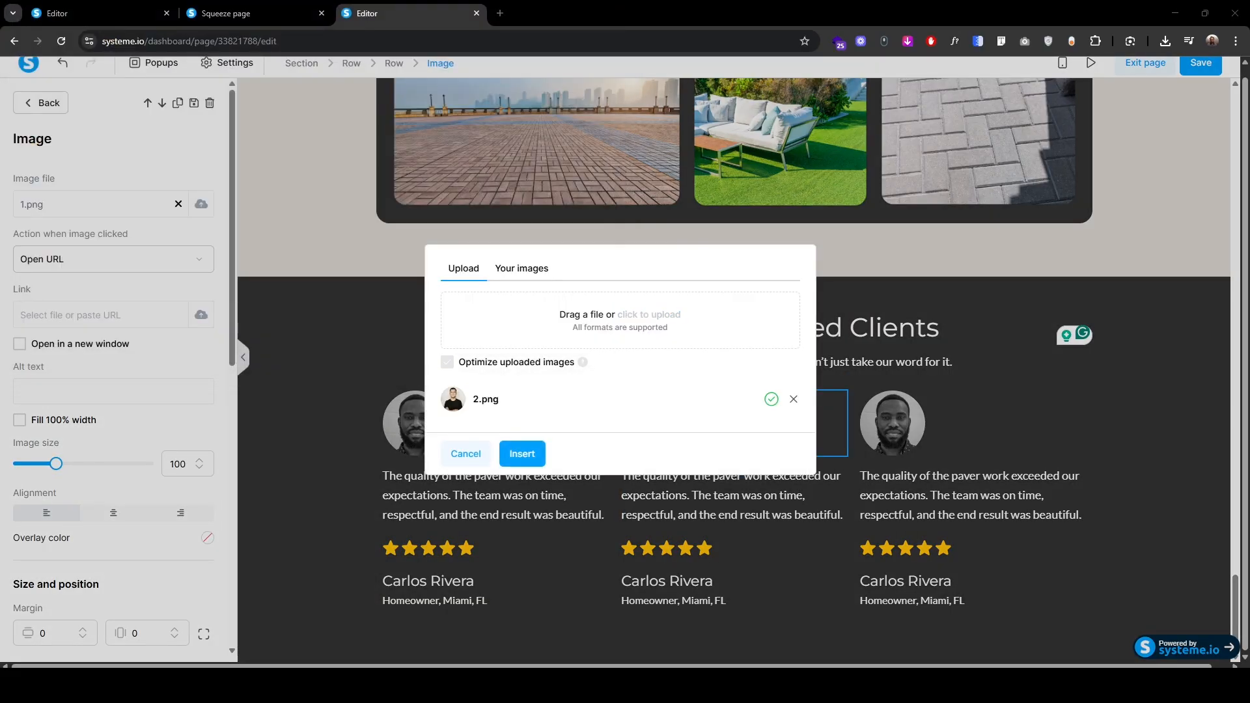
left_click(522, 454)
Step: Give the second card a new client name and the title 'Interior Stylist, Coral Gables, FL'
left_click(634, 482)
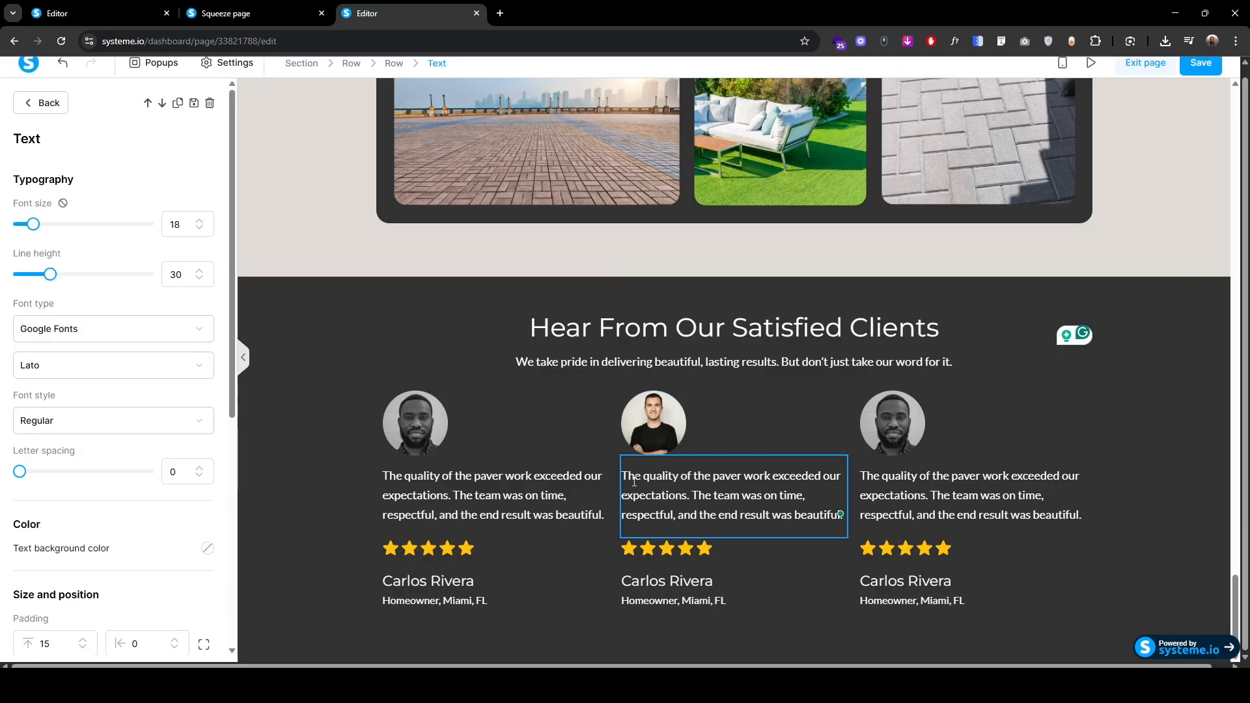
left_click(720, 583)
key("ctrl+a")
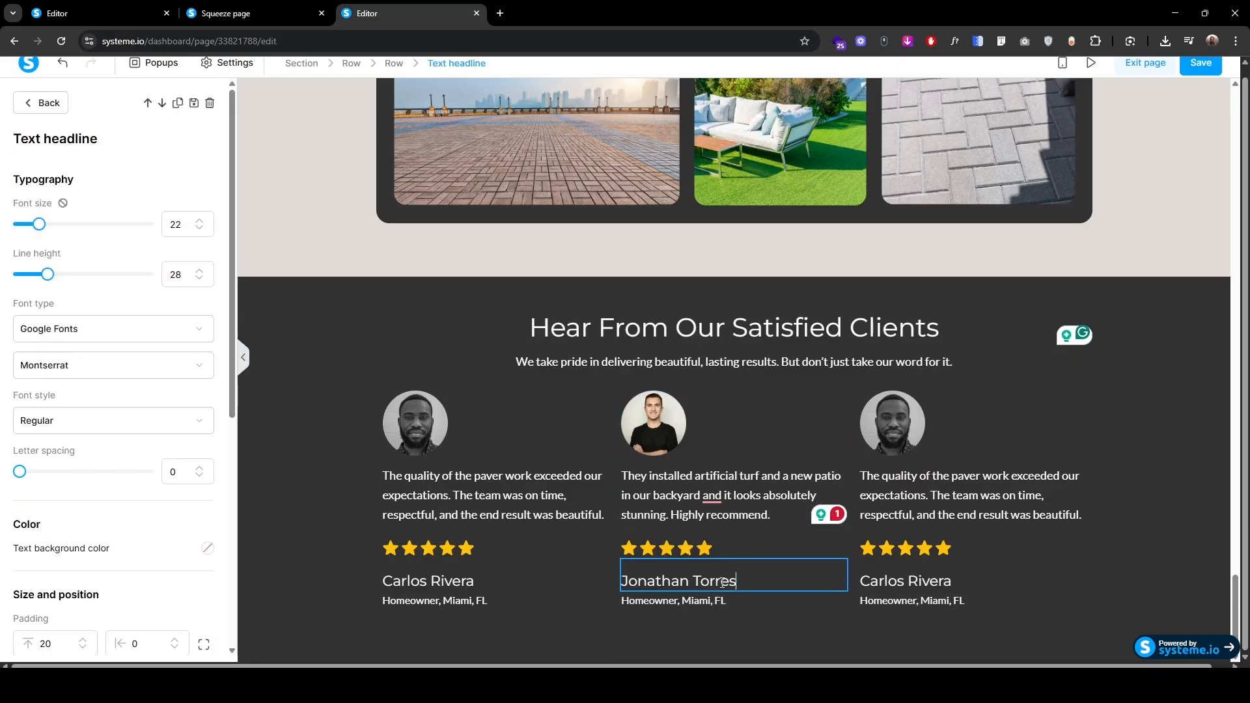
left_click(716, 601)
key("ctrl+a")
type("Interior Stylist, Coral Gables, FL")
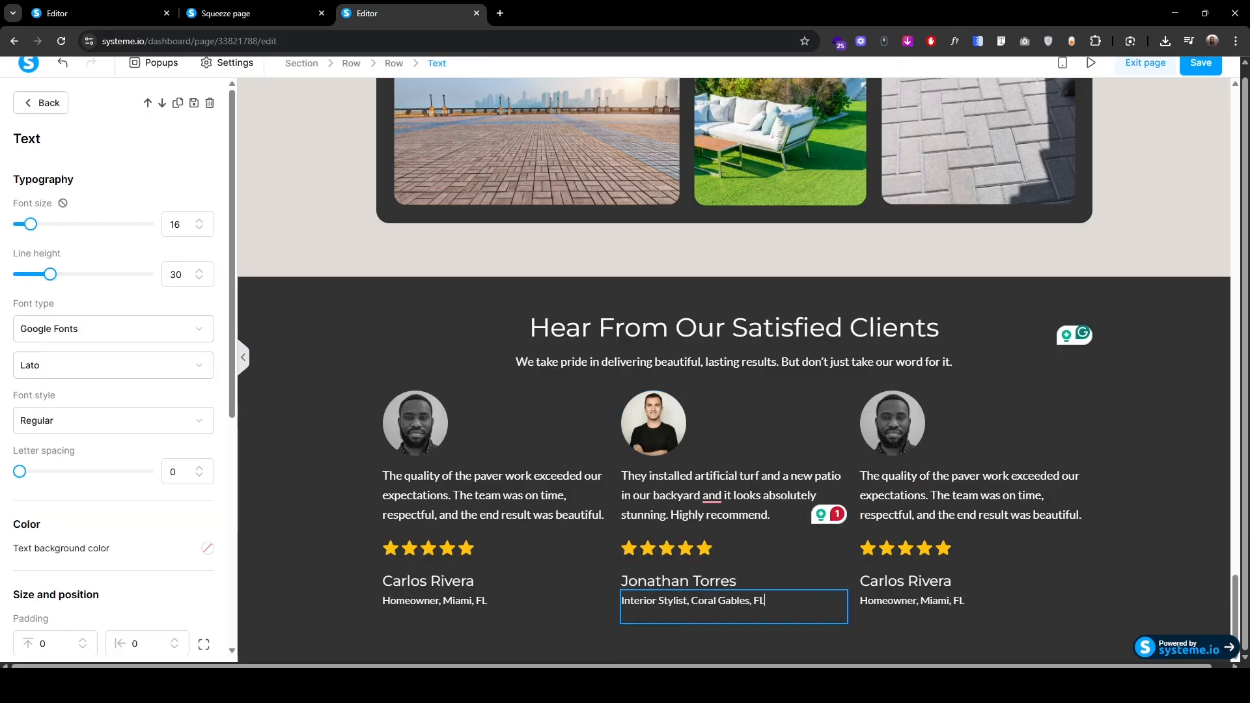
Step: Give the third card a new review, client name and 'Real Estate Investor, Miami Beach, FL' title
left_click(877, 491)
key("ctrl+a")
type("Great experience from start to finish. Fast turnaround, fair pricing, and the driveway looks amazing.")
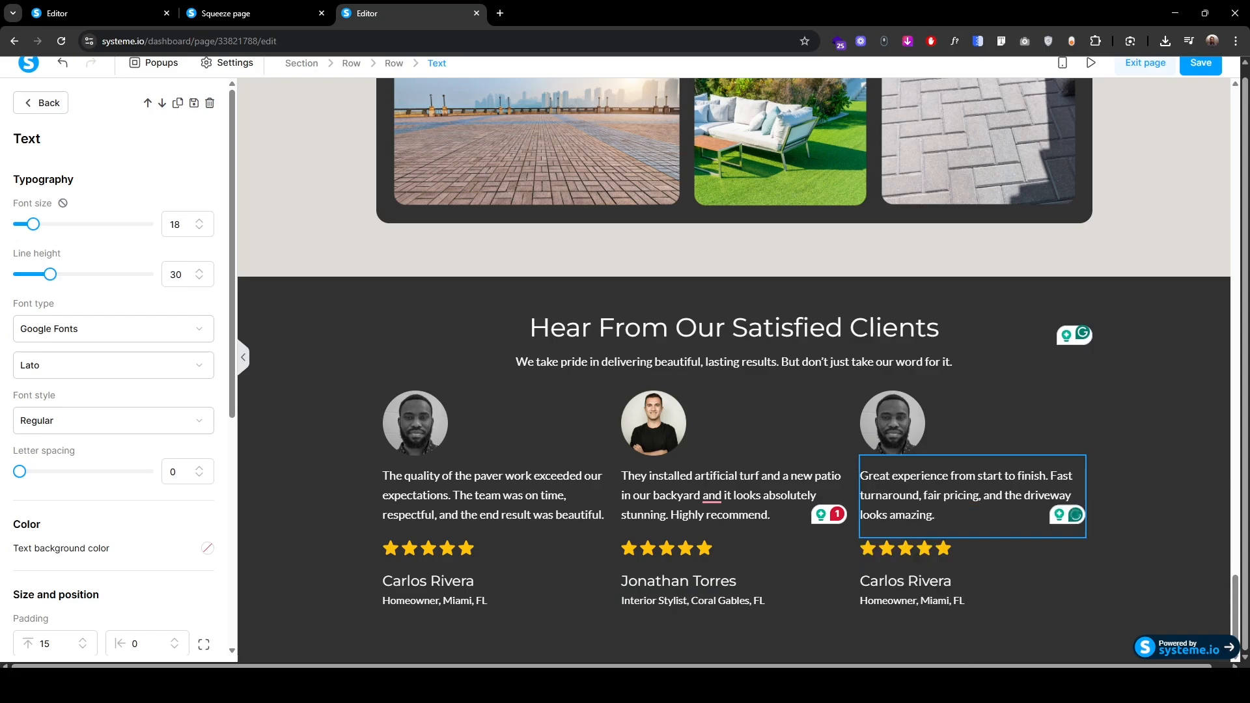
left_click(929, 581)
key("ctrl+a")
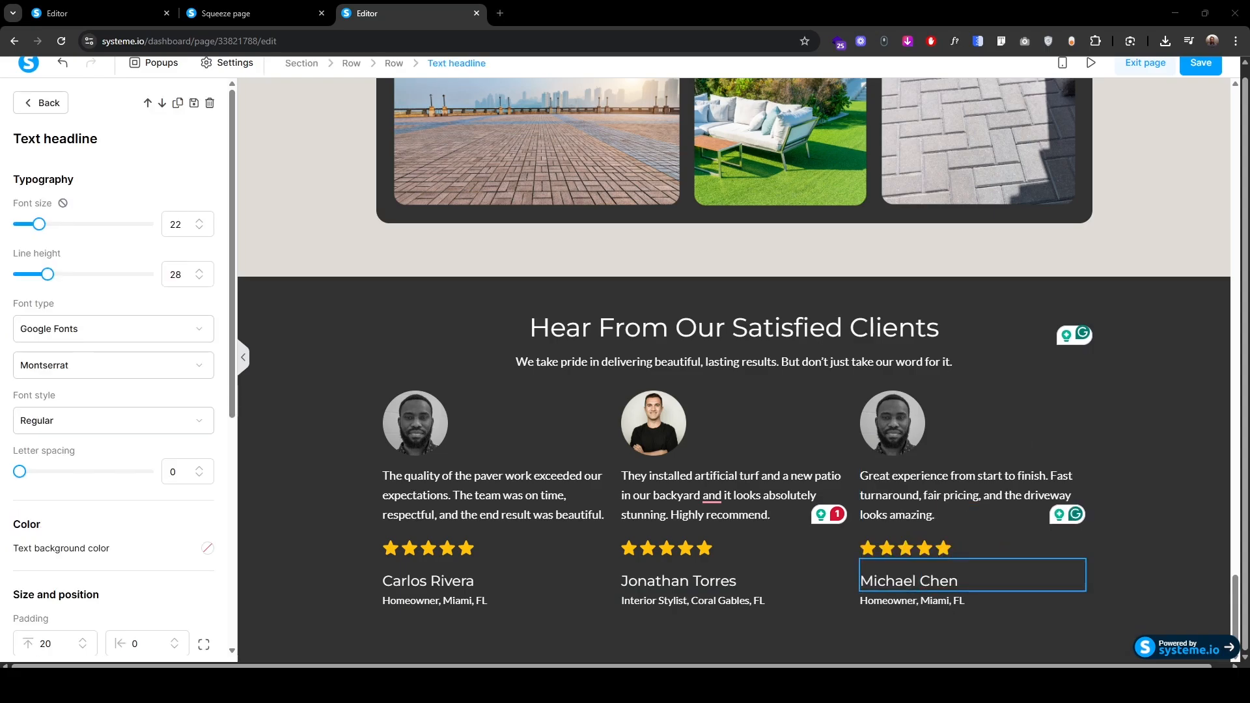
left_click(978, 600)
key("ctrl+a")
type("Real Estate Investor, Miami Beach, FL")
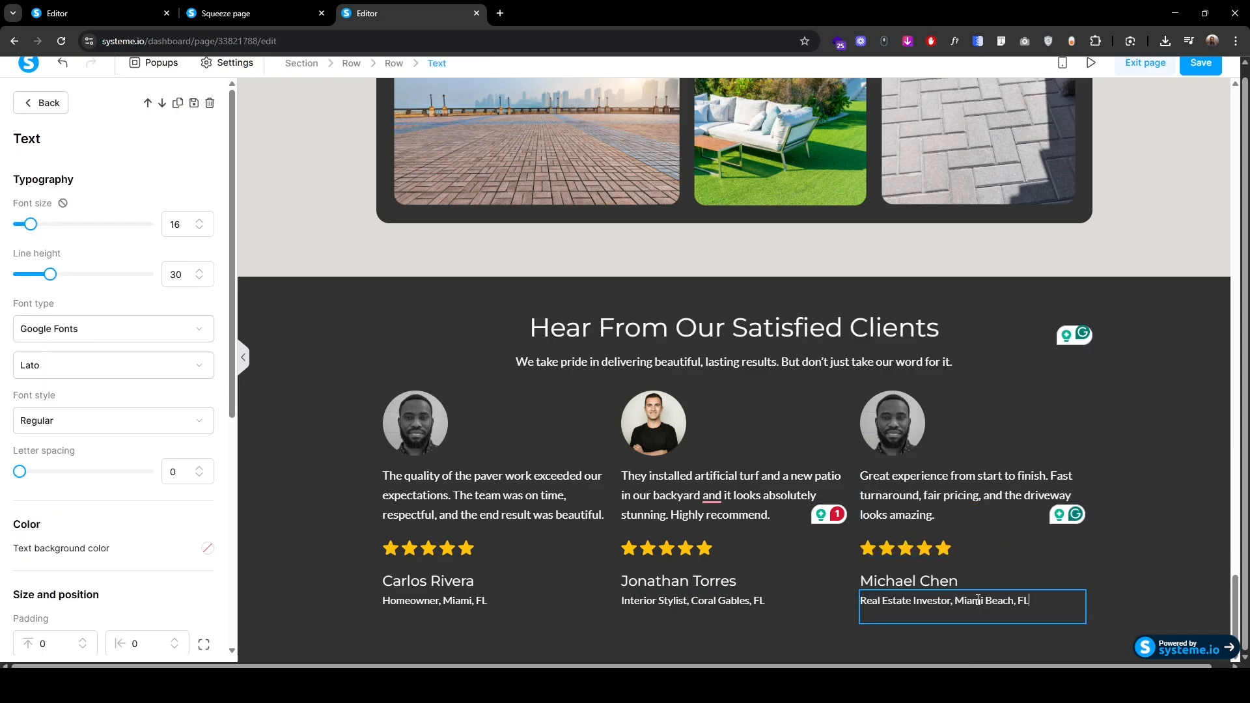
left_click(344, 407)
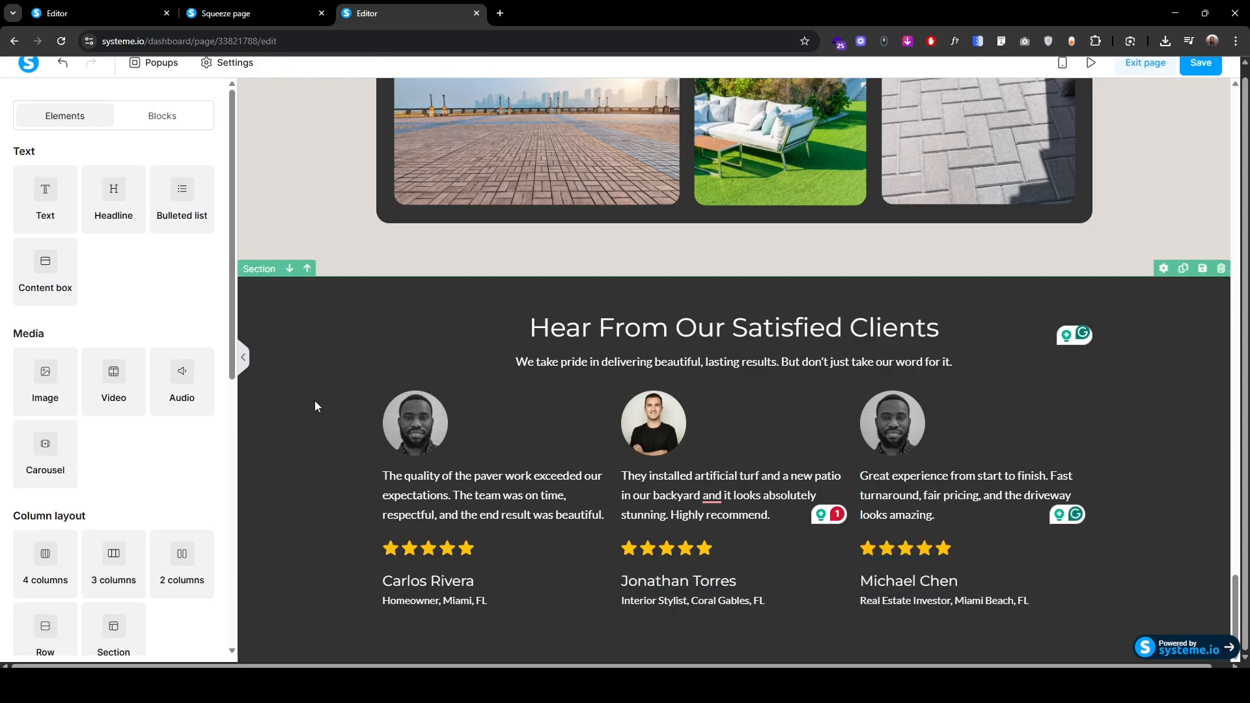
Step: Switch the three-column review row's padding to separate per-side fields
left_click(622, 471)
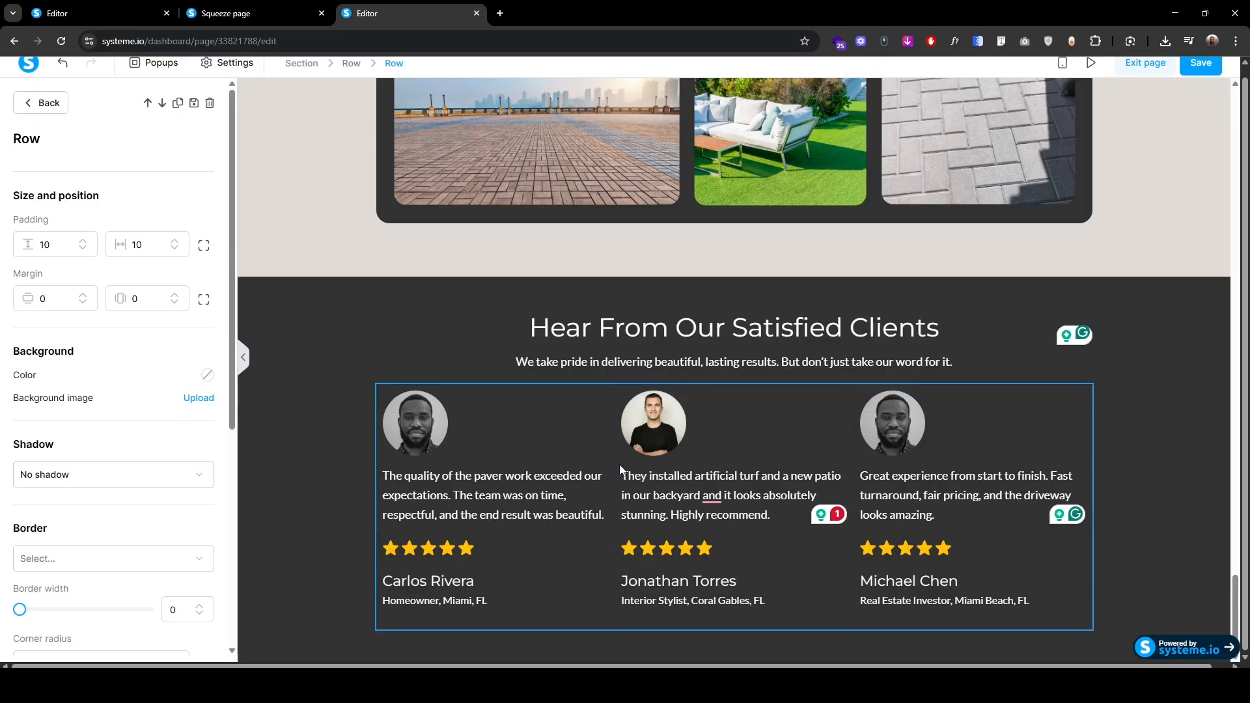
left_click(204, 248)
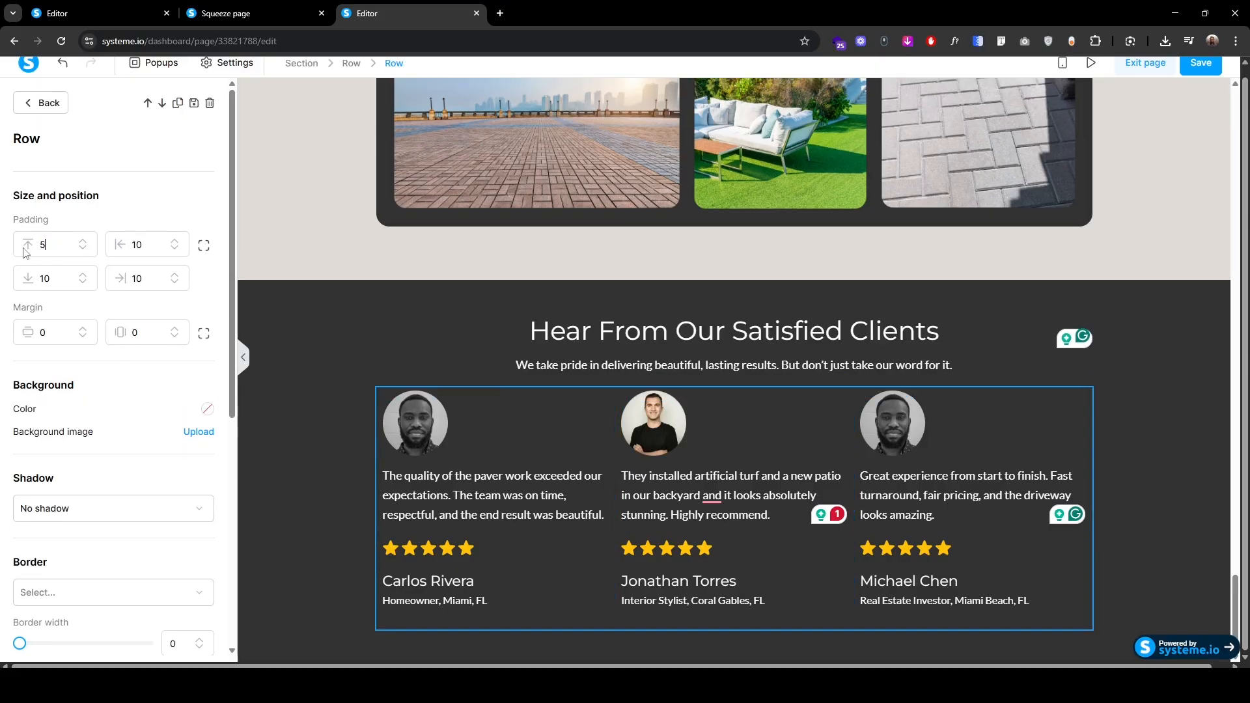
left_click(298, 452)
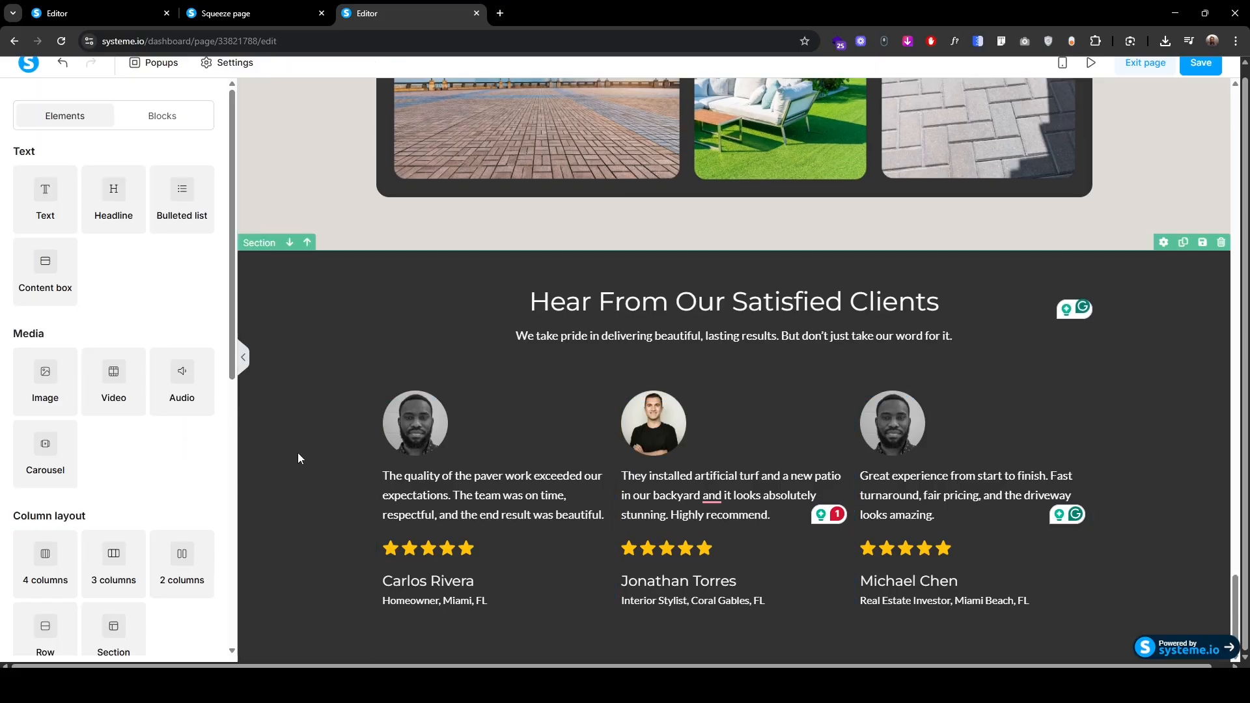
Step: Give the section heading row a top padding of 50
left_click(411, 279)
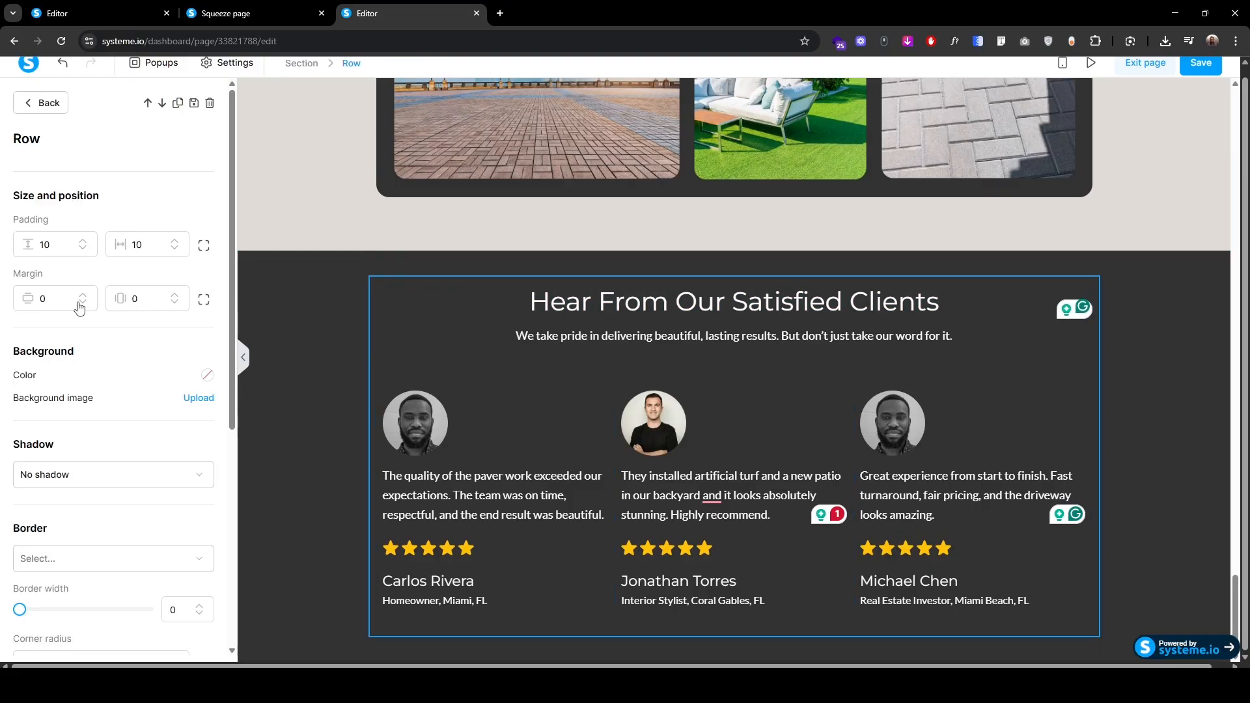
left_click(204, 248)
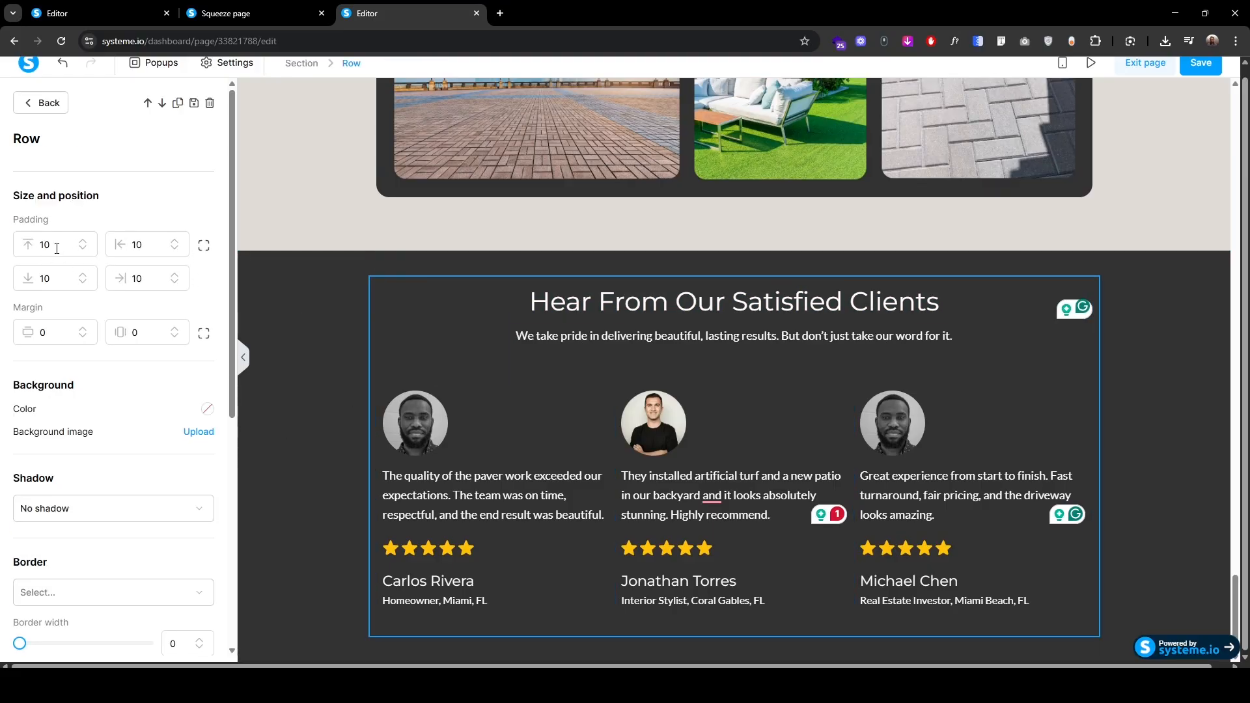
type("50")
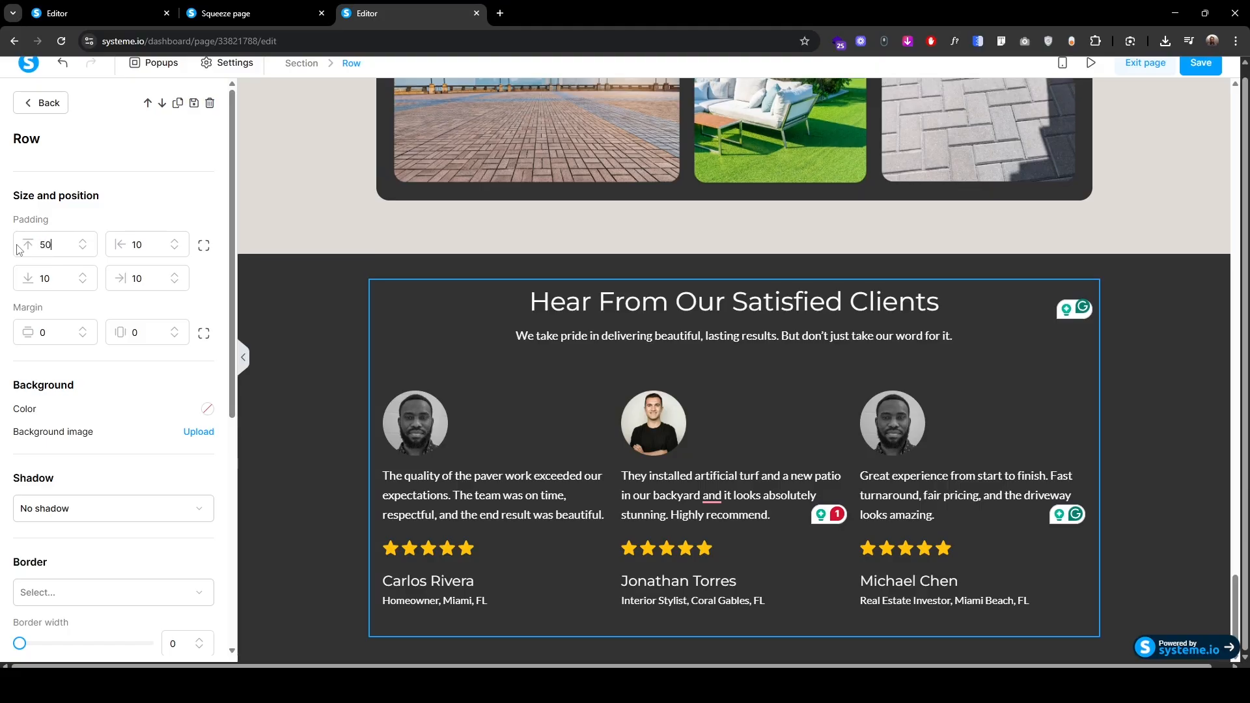
left_click(342, 543)
scroll(113, 565, "up", 4)
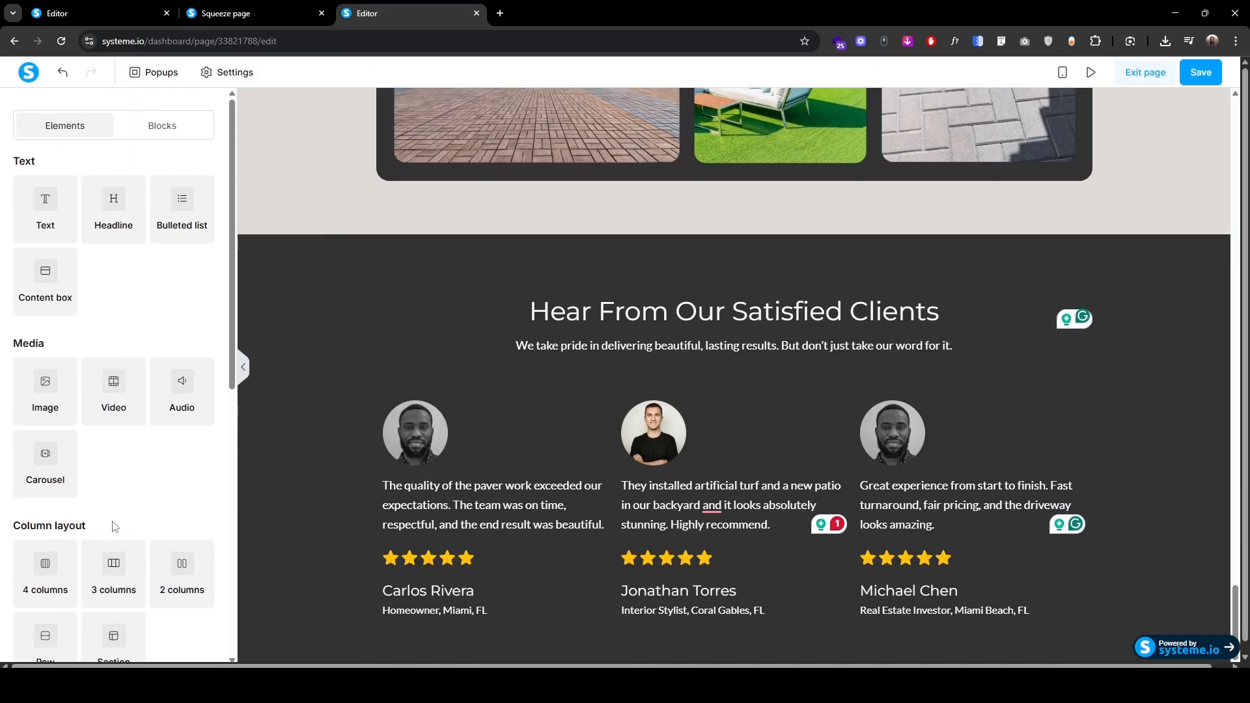
Step: Check the live page, then place a horizontal divider line under the first review card
left_click(283, 11)
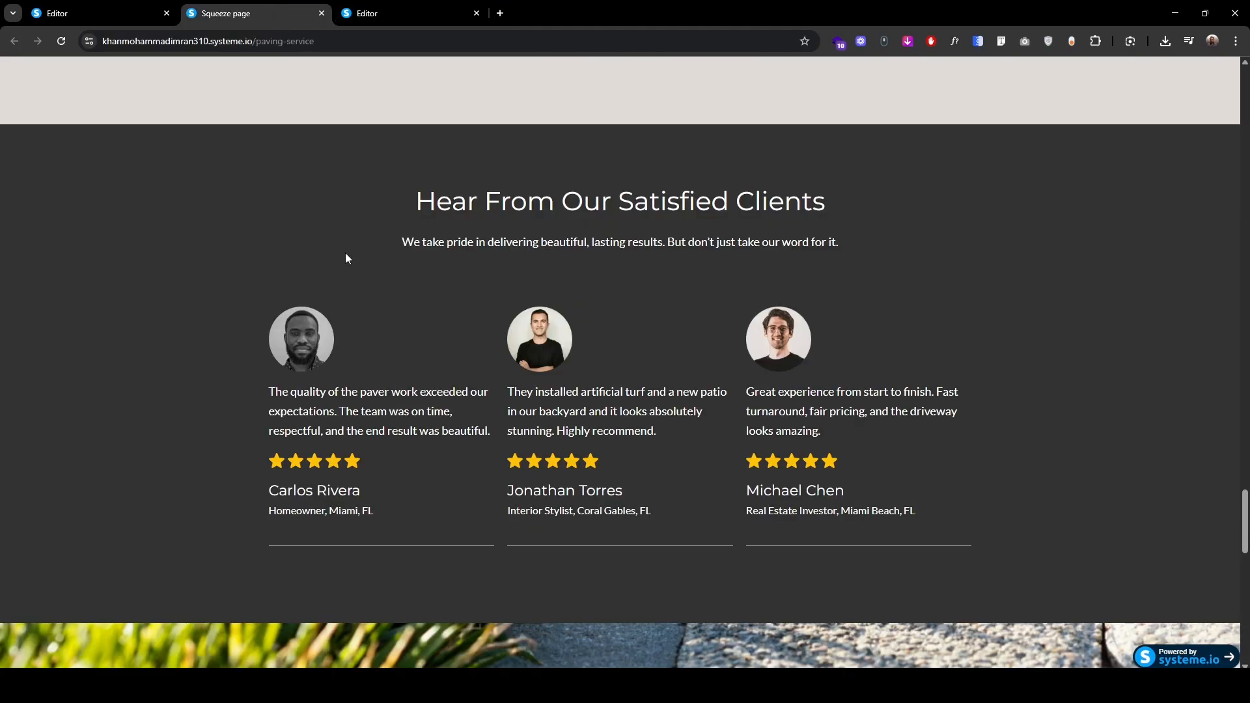
left_click(371, 20)
scroll(181, 520, "down", 5)
left_click_drag(181, 520, 502, 627)
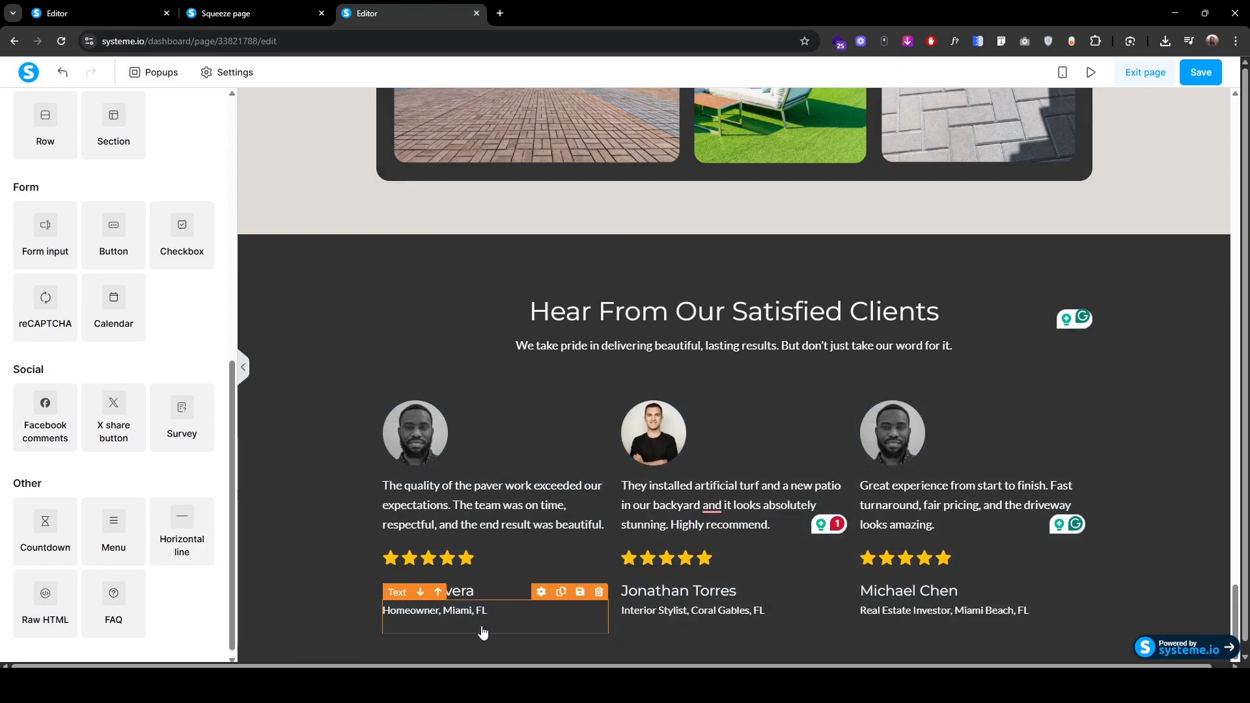
Step: Set the divider line's colour to hex 7e7e7e
left_click(509, 633)
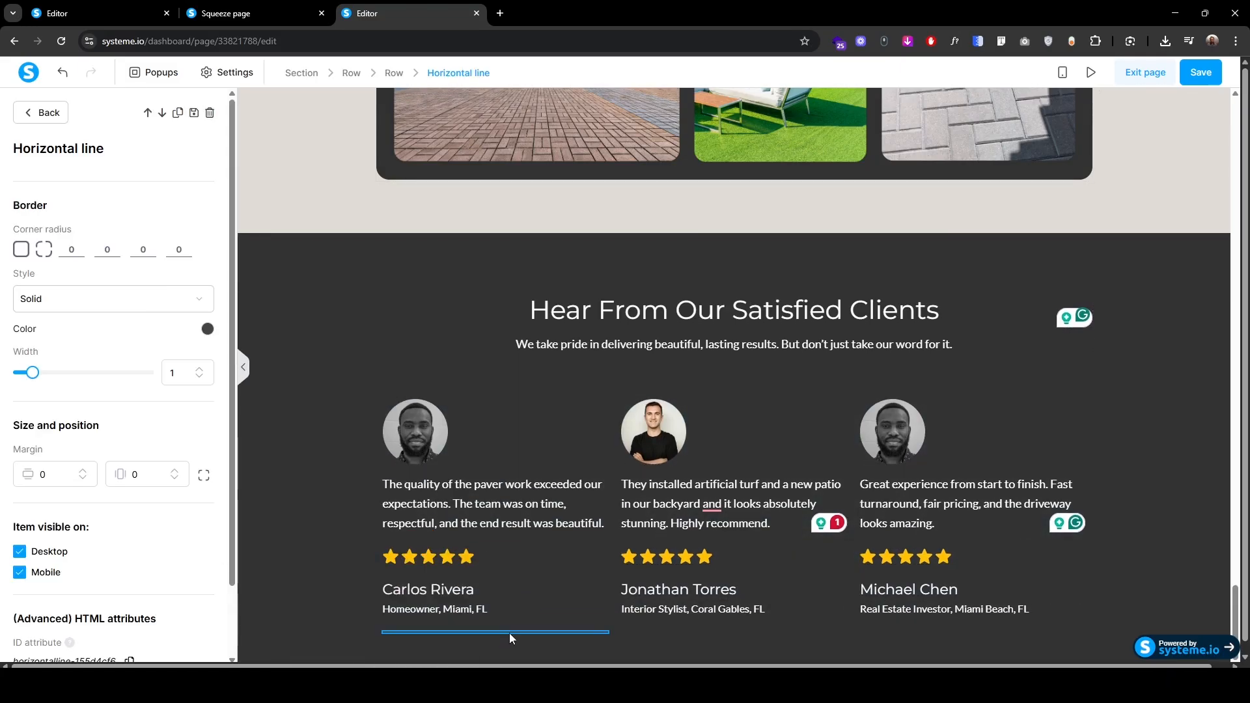
left_click(207, 328)
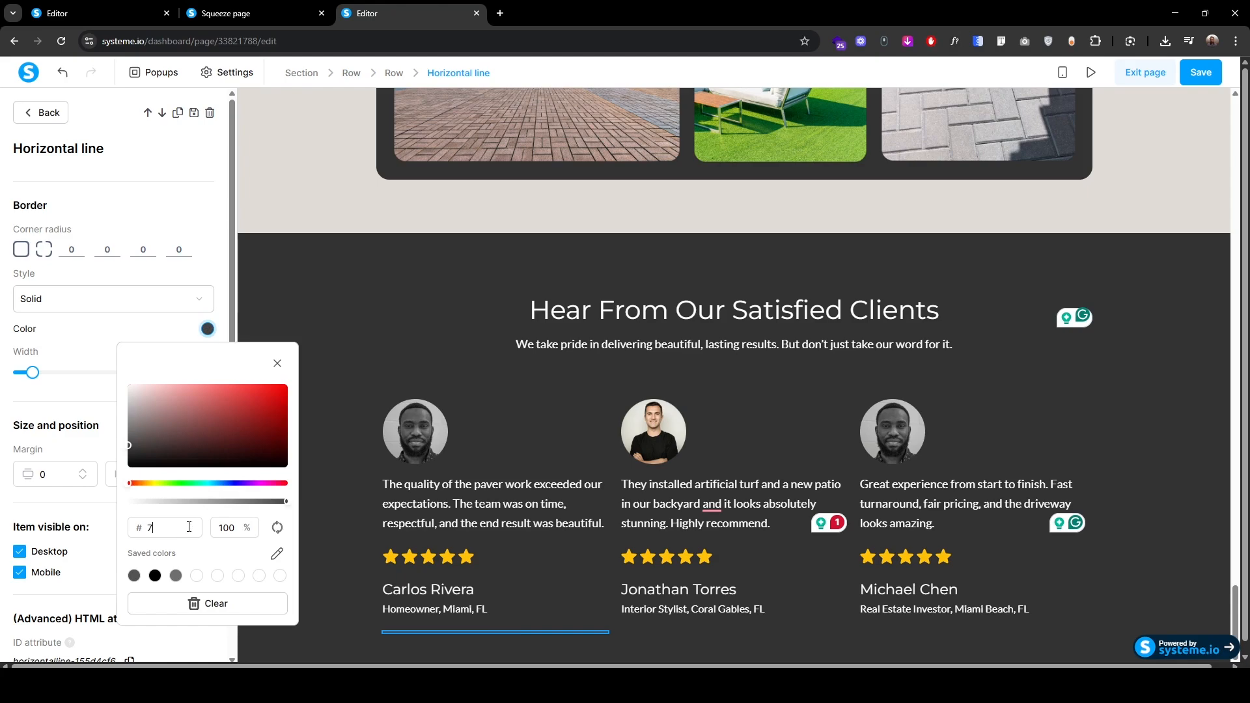
left_click(189, 527)
type("7e7e7e")
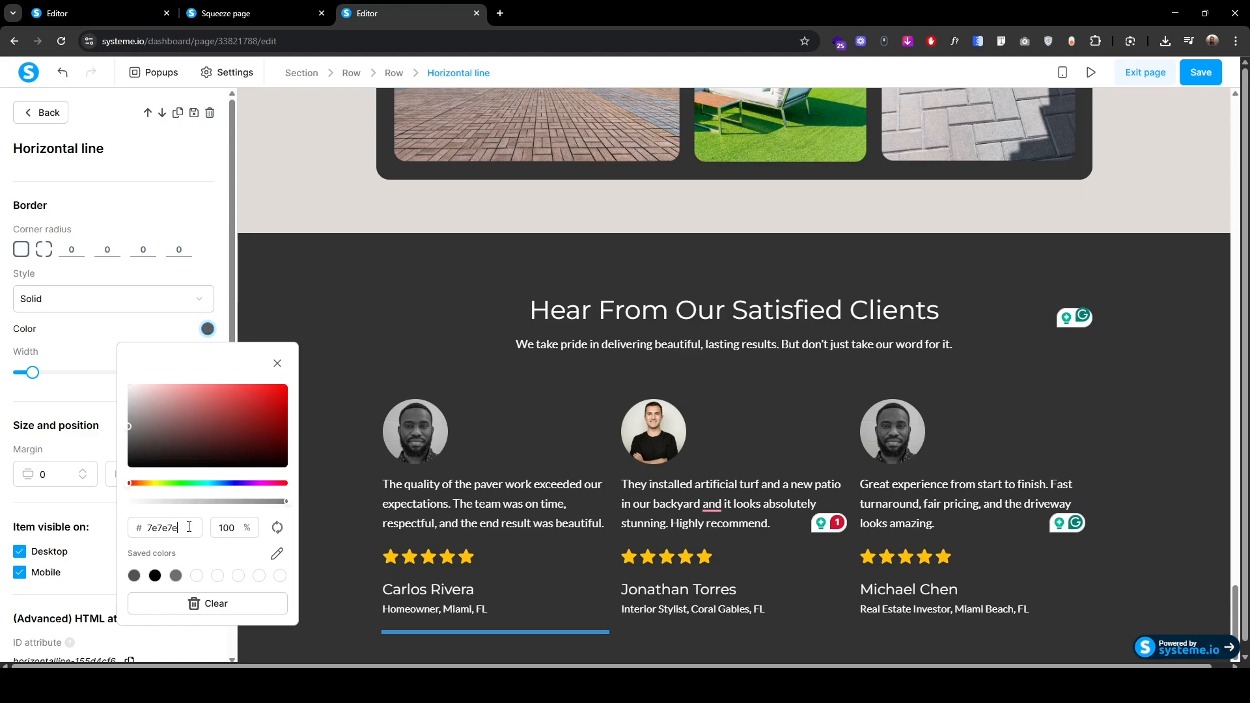
left_click(349, 407)
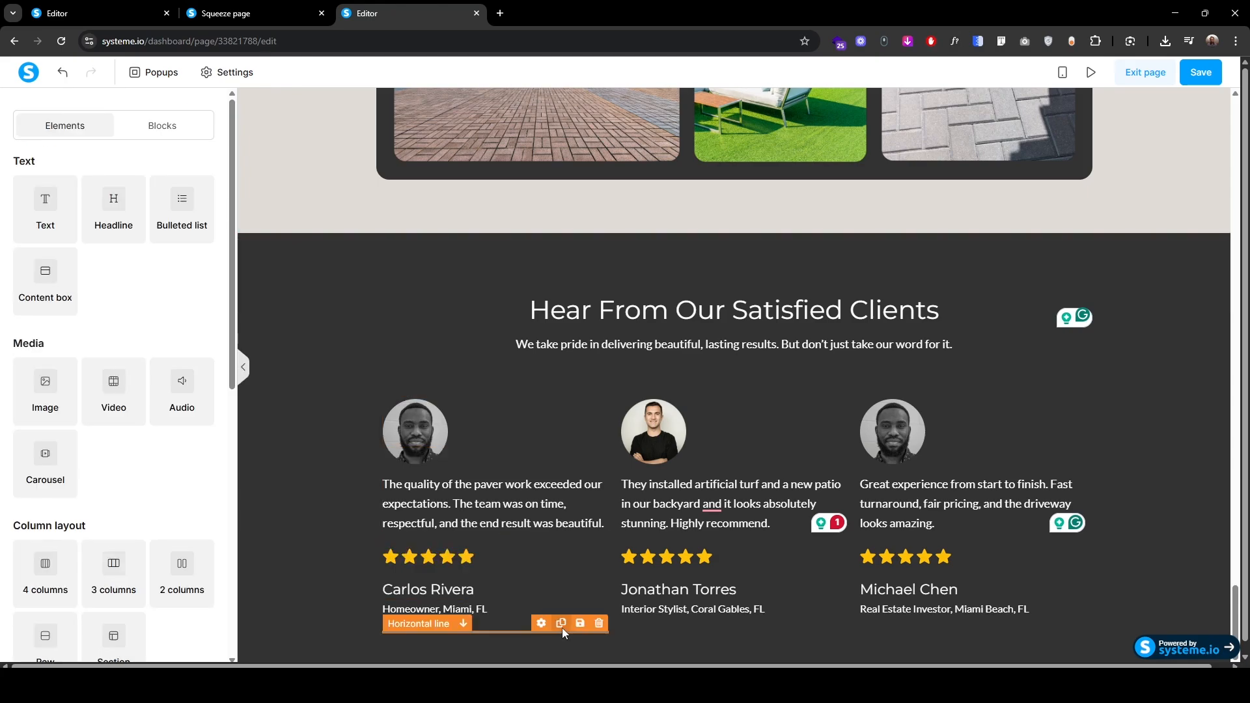
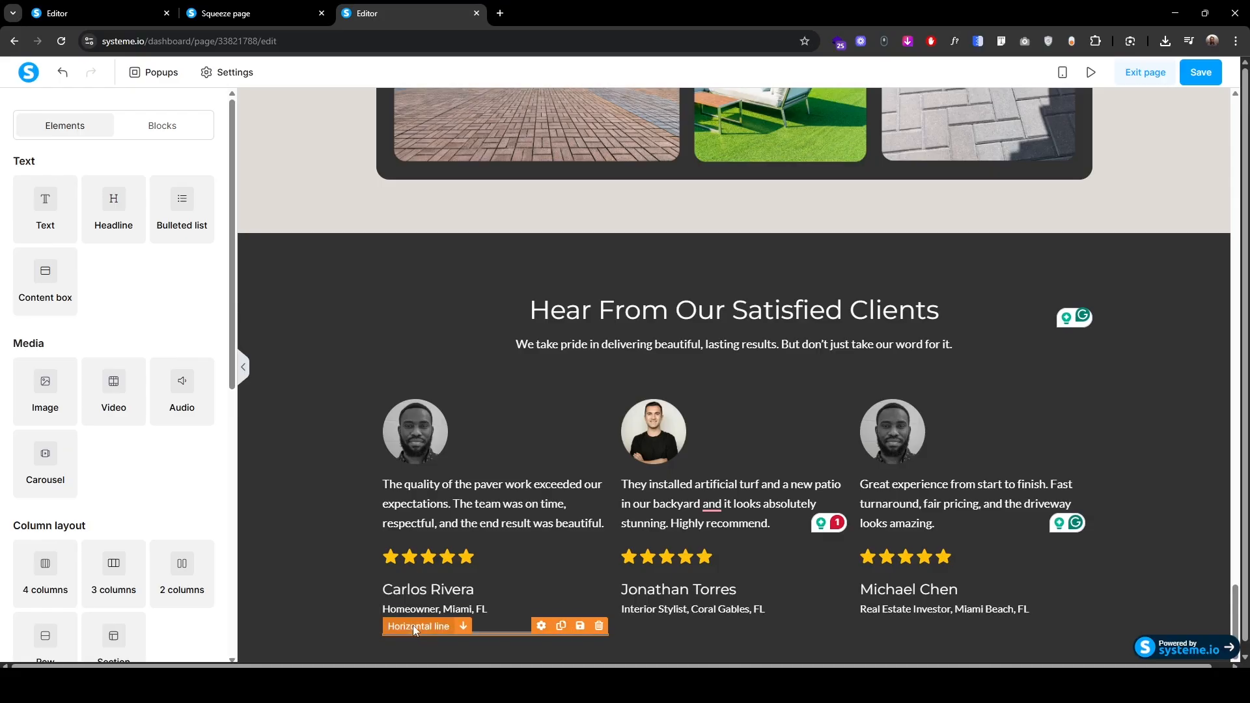
Step: Copy the #7e7e7e divider line under the right and middle testimonials
left_click_drag(413, 625, 900, 630)
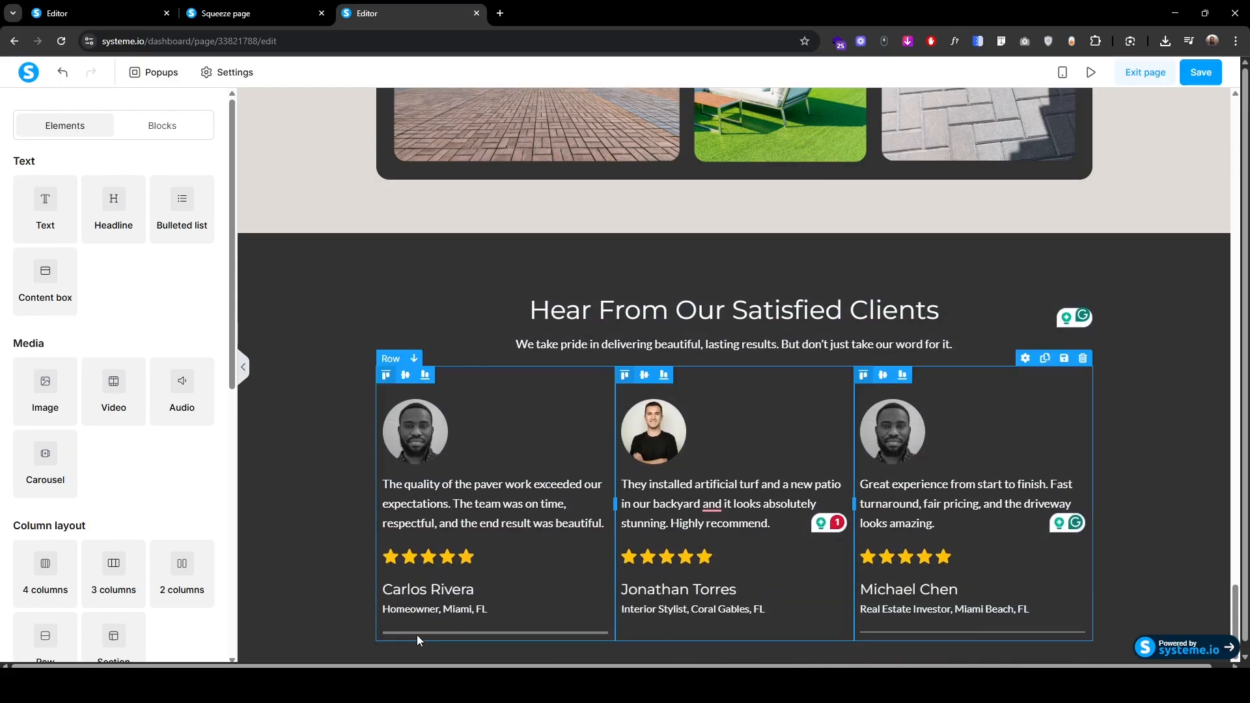
left_click_drag(415, 627, 693, 631)
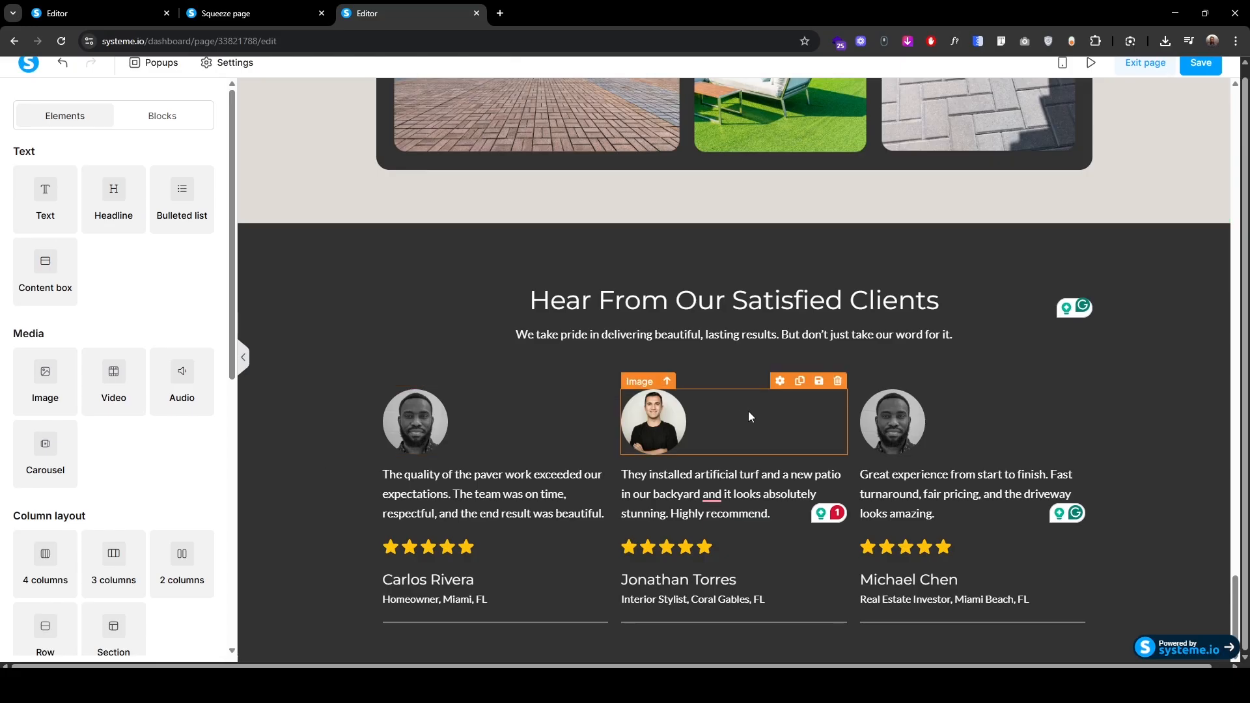
Step: In mobile view, increase the testimonials row's side padding
left_click(1062, 65)
scroll(708, 418, "up", 5)
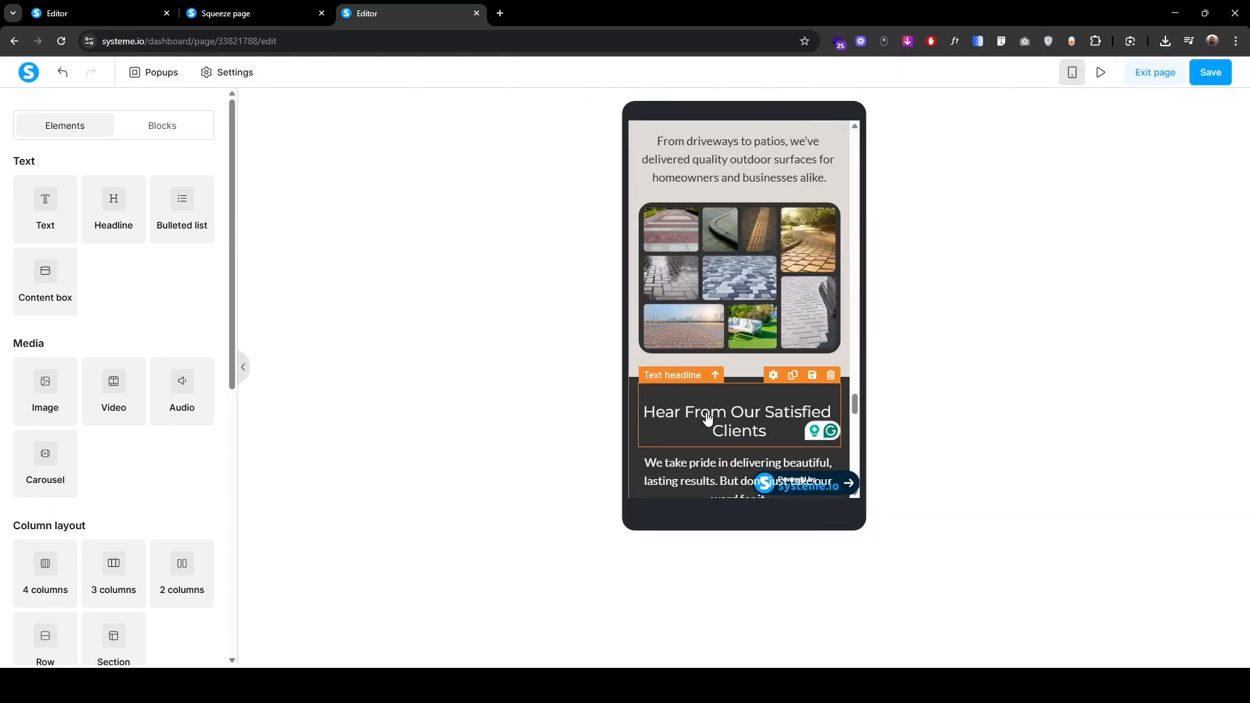
scroll(707, 418, "down", 6)
scroll(637, 304, "up", 4)
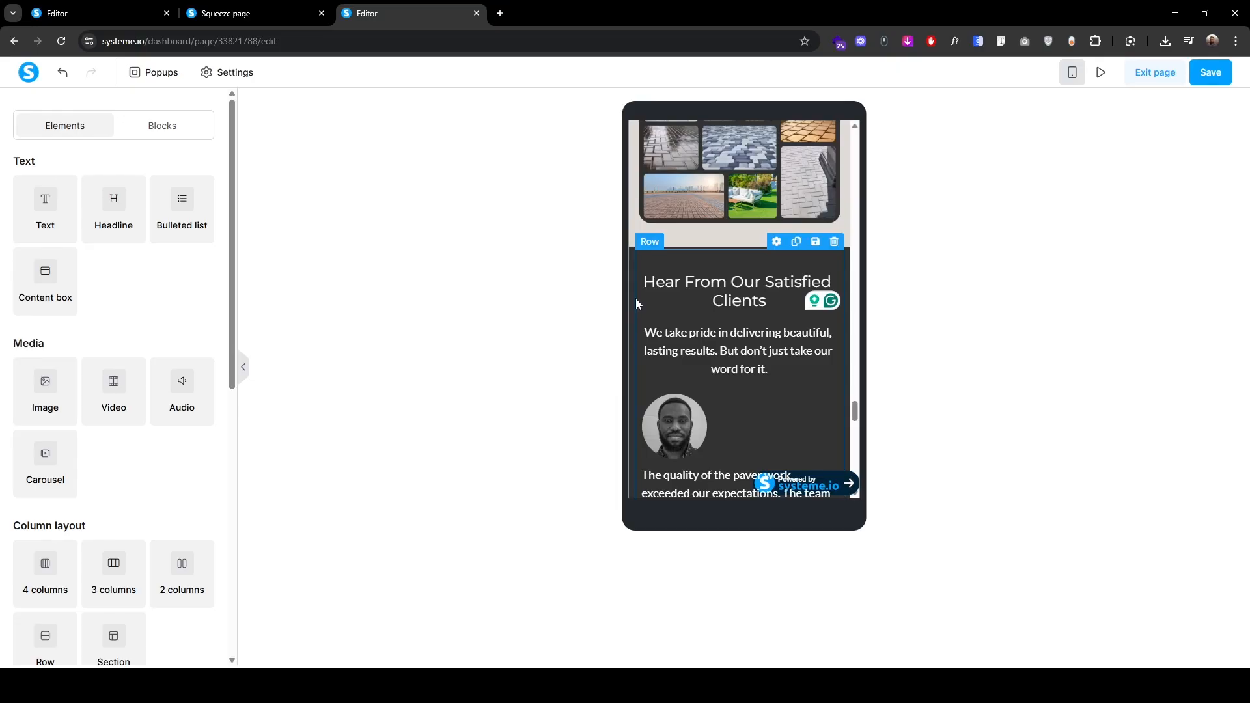
left_click(635, 300)
scroll(636, 300, "down", 2)
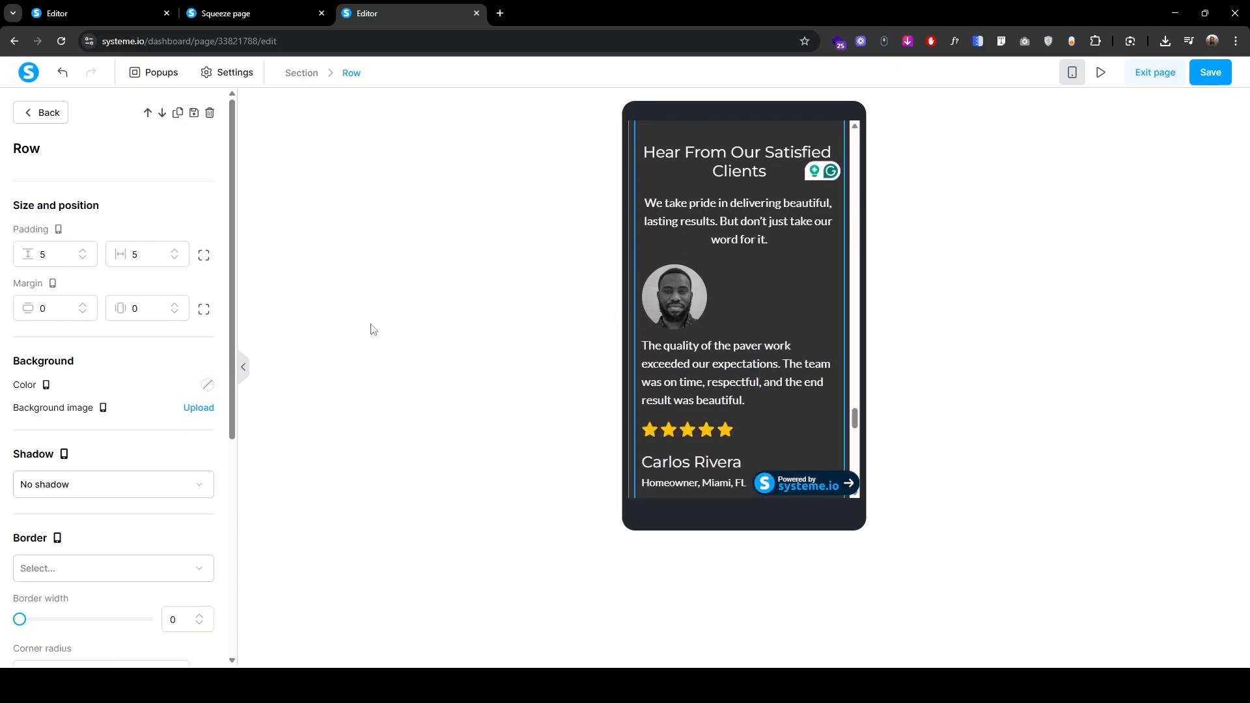
left_click(174, 251)
left_click(175, 252)
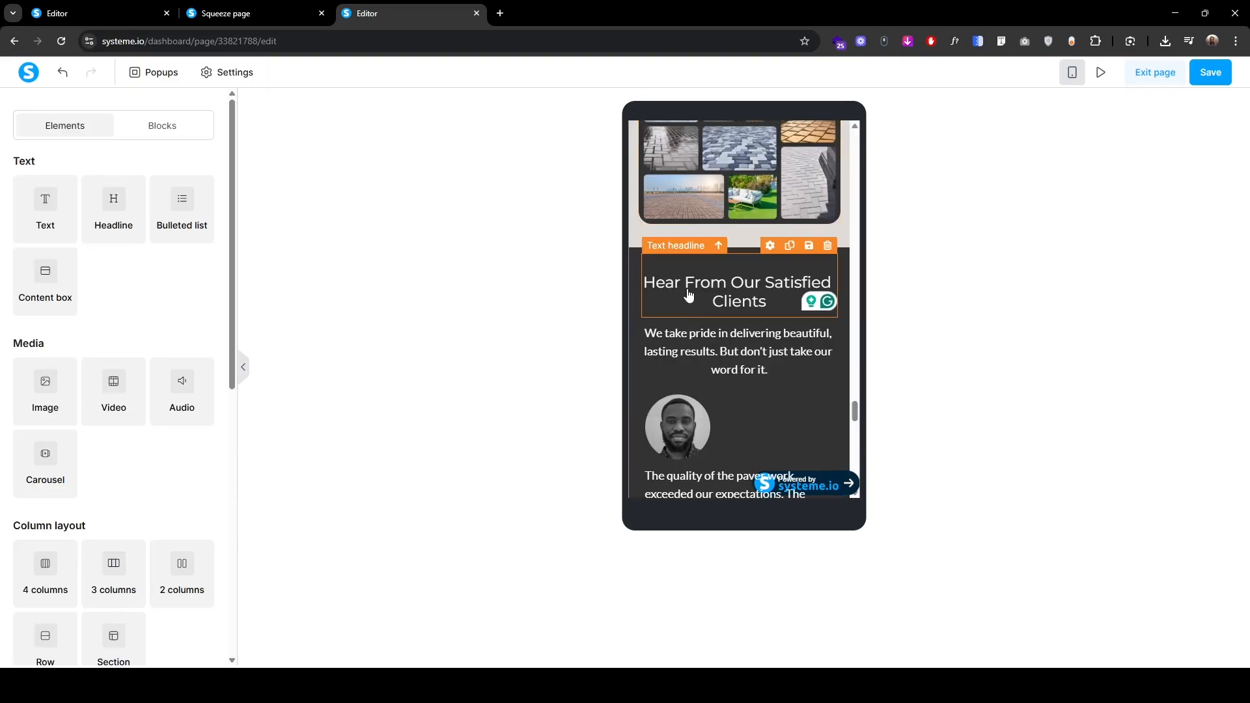
Step: Enlarge the font size of the 'Hear From Our Satisfied Clients' heading and its intro paragraph
left_click(668, 254)
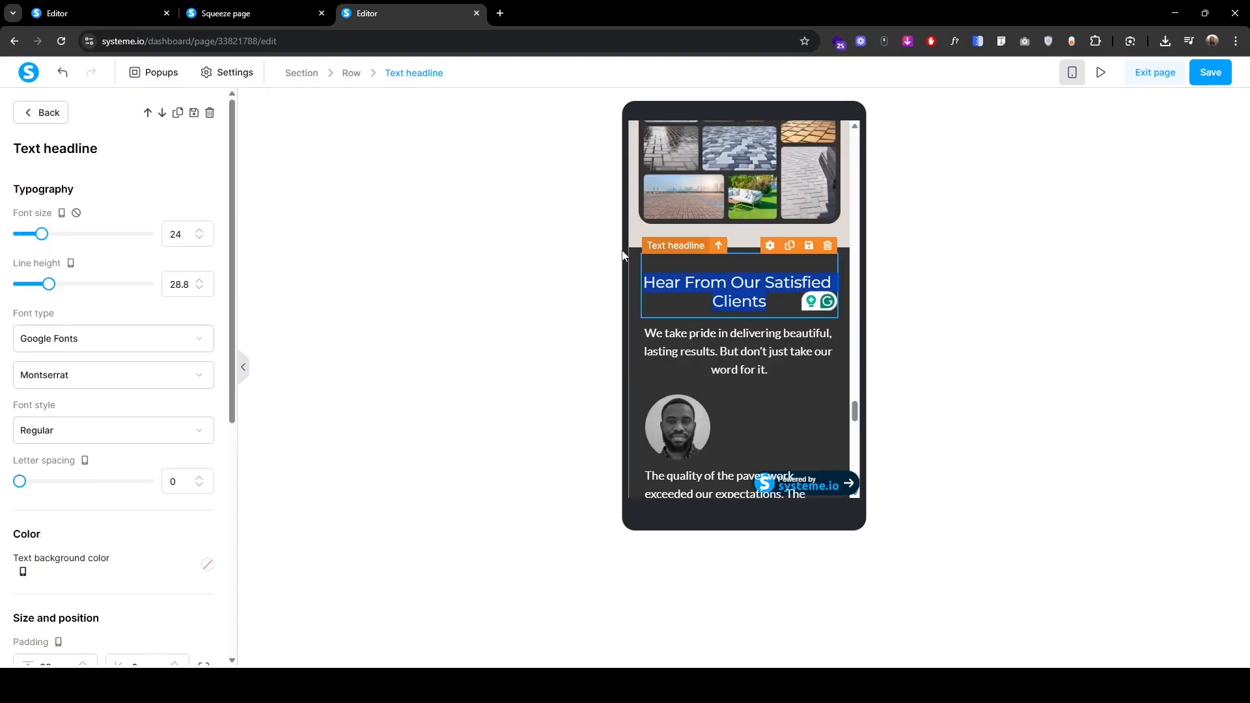
left_click(201, 231)
left_click(201, 231)
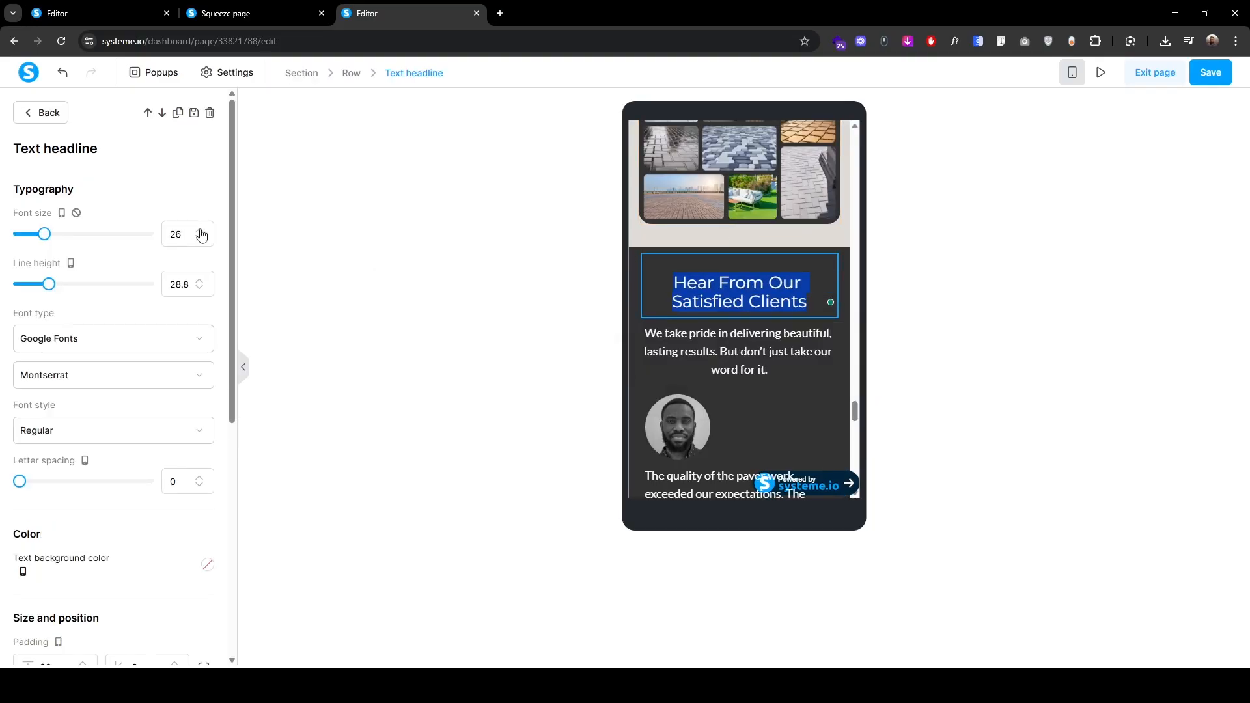
left_click(654, 319)
left_click(200, 233)
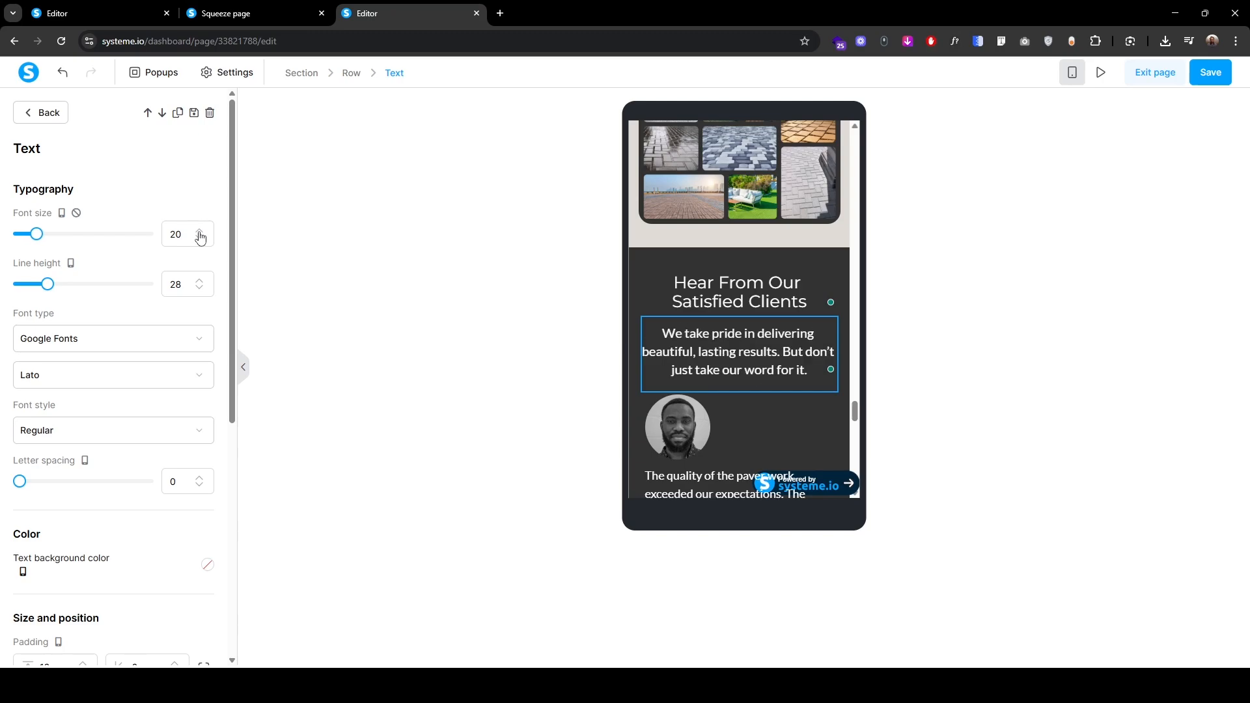
scroll(752, 373, "down", 4)
left_click(681, 169)
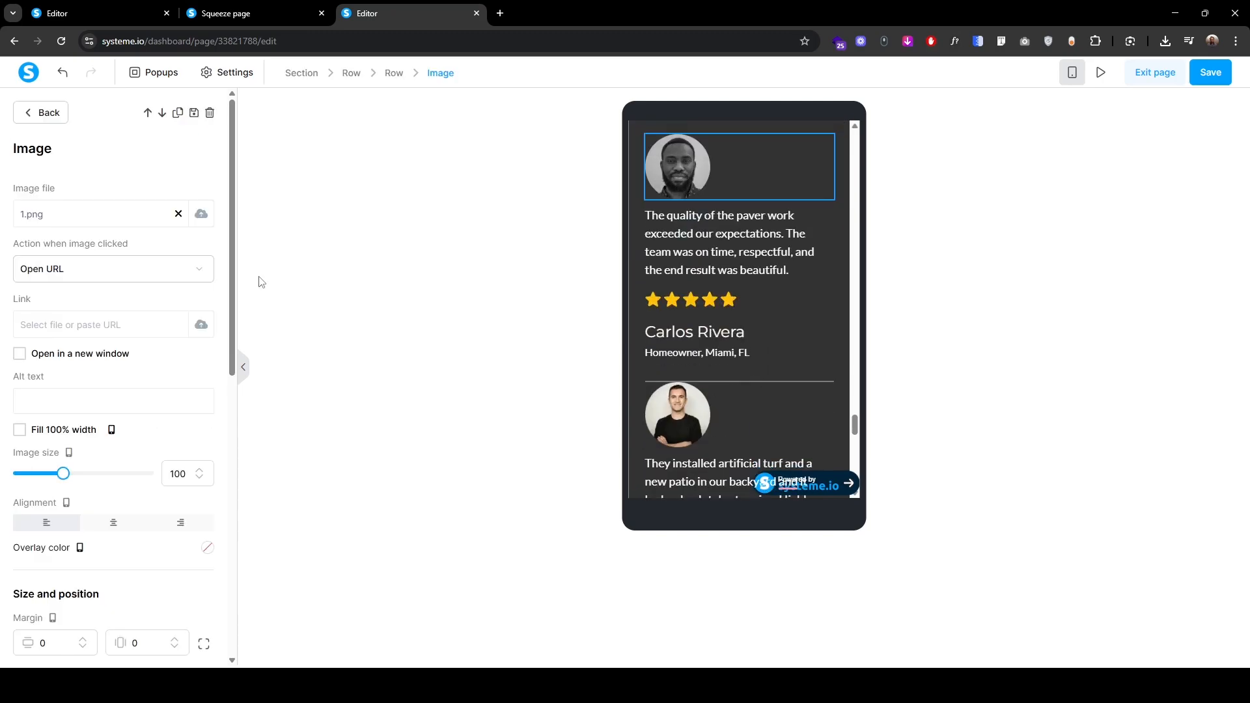
left_click(115, 523)
scroll(664, 299, "up", 2)
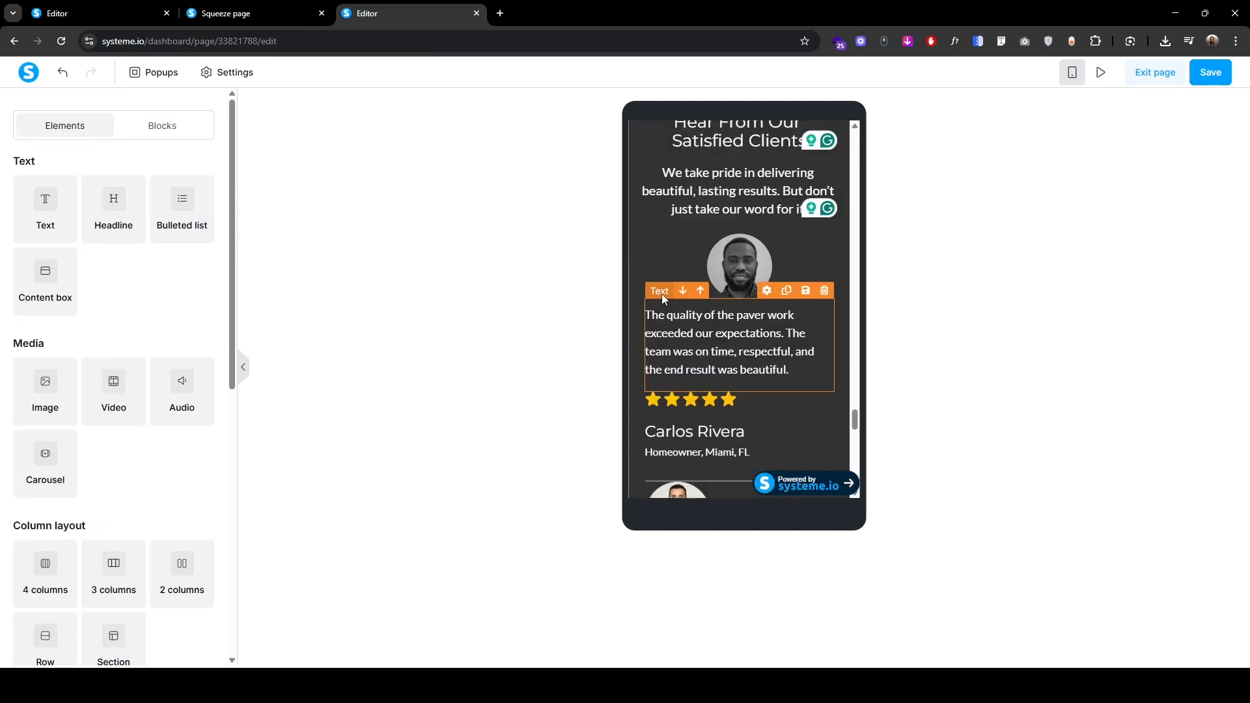
left_click(664, 299)
scroll(78, 488, "down", 3)
left_click(118, 422)
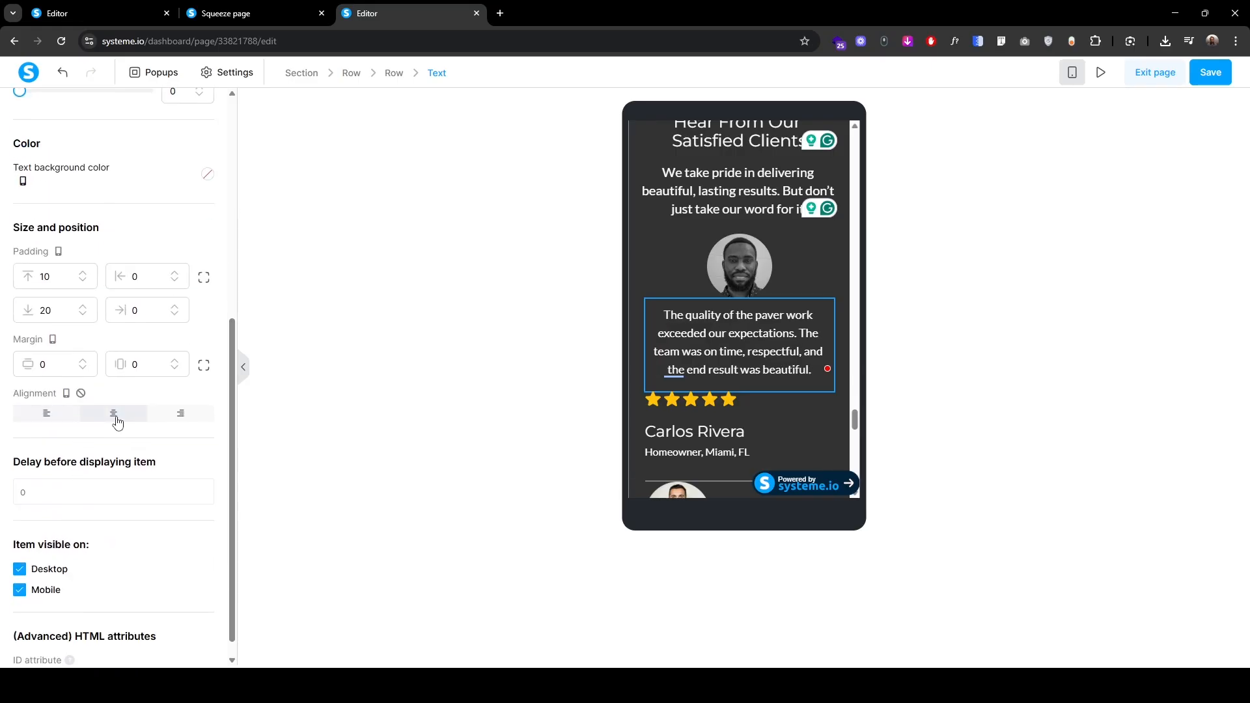
left_click(716, 399)
scroll(98, 390, "down", 5)
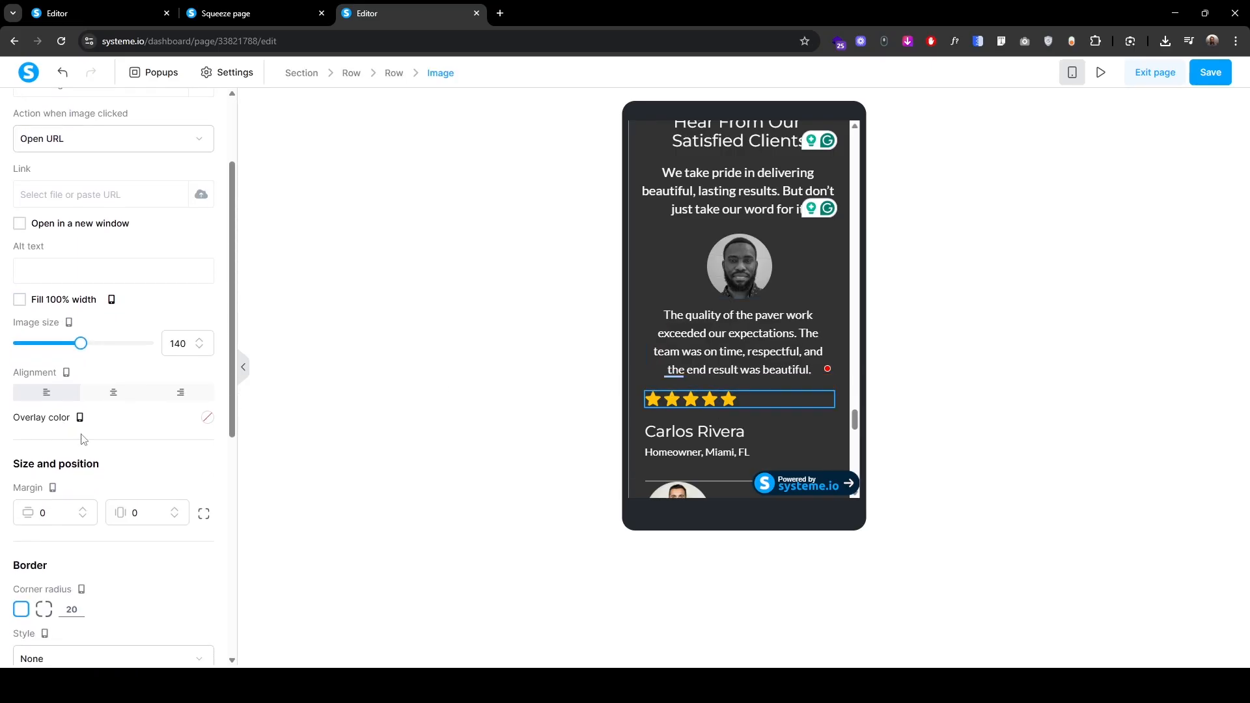
left_click(109, 397)
left_click(670, 410)
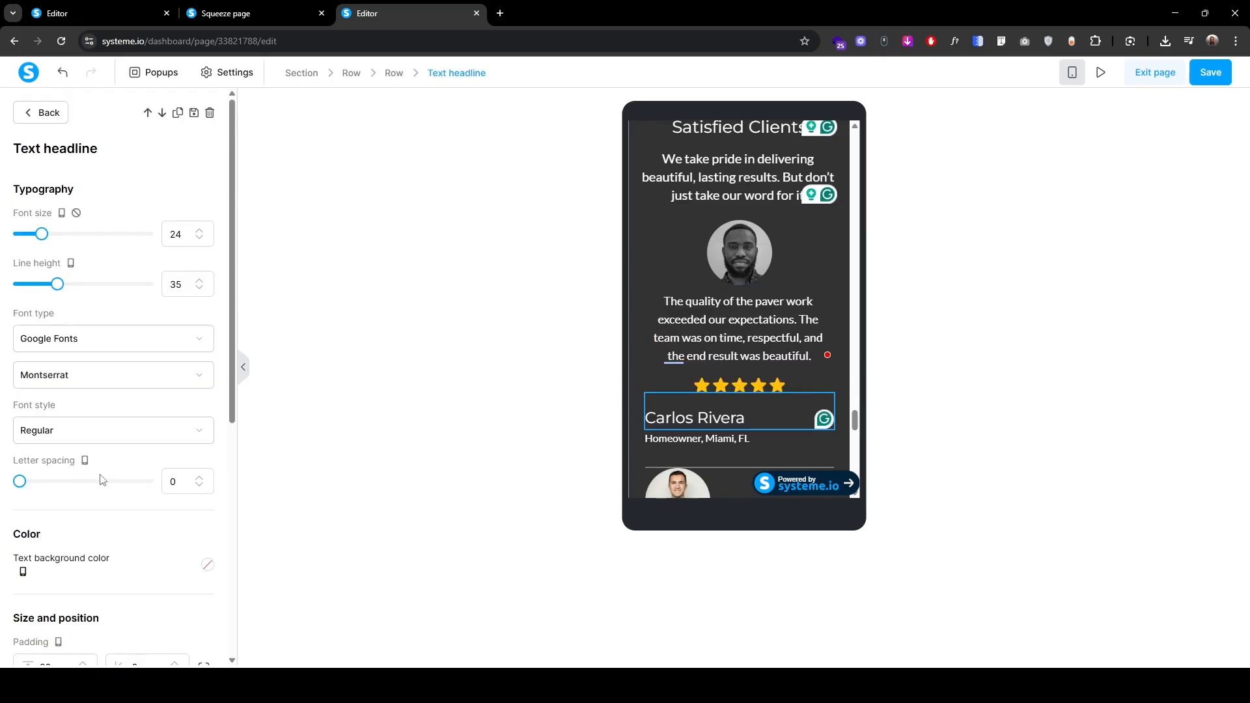
scroll(116, 514, "down", 3)
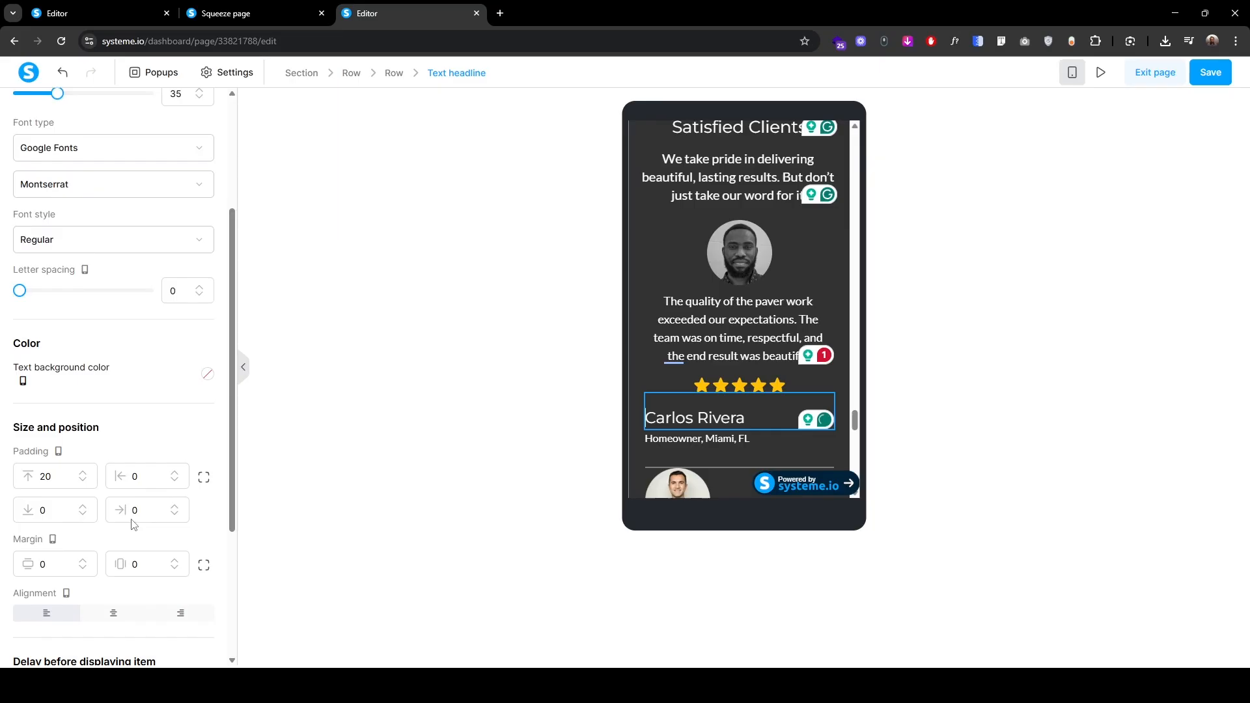
left_click(121, 613)
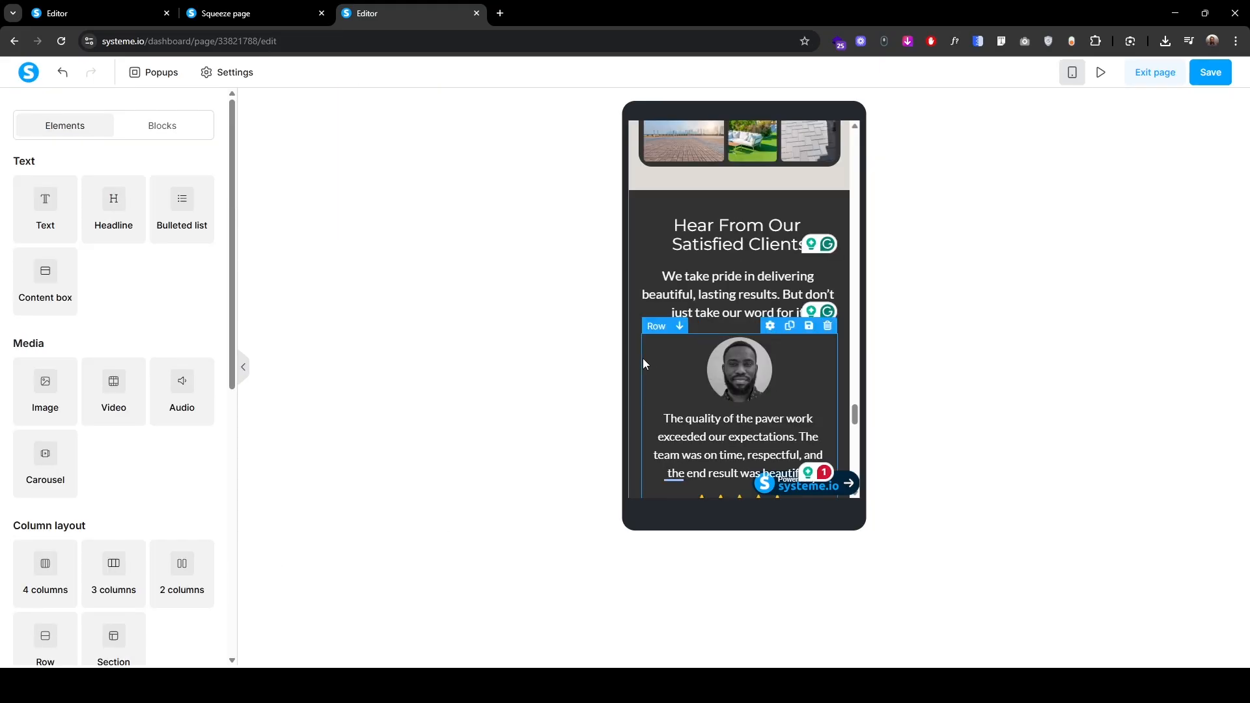
Step: Add more top padding to the first testimonial's row
left_click(642, 358)
scroll(641, 345, "down", 3)
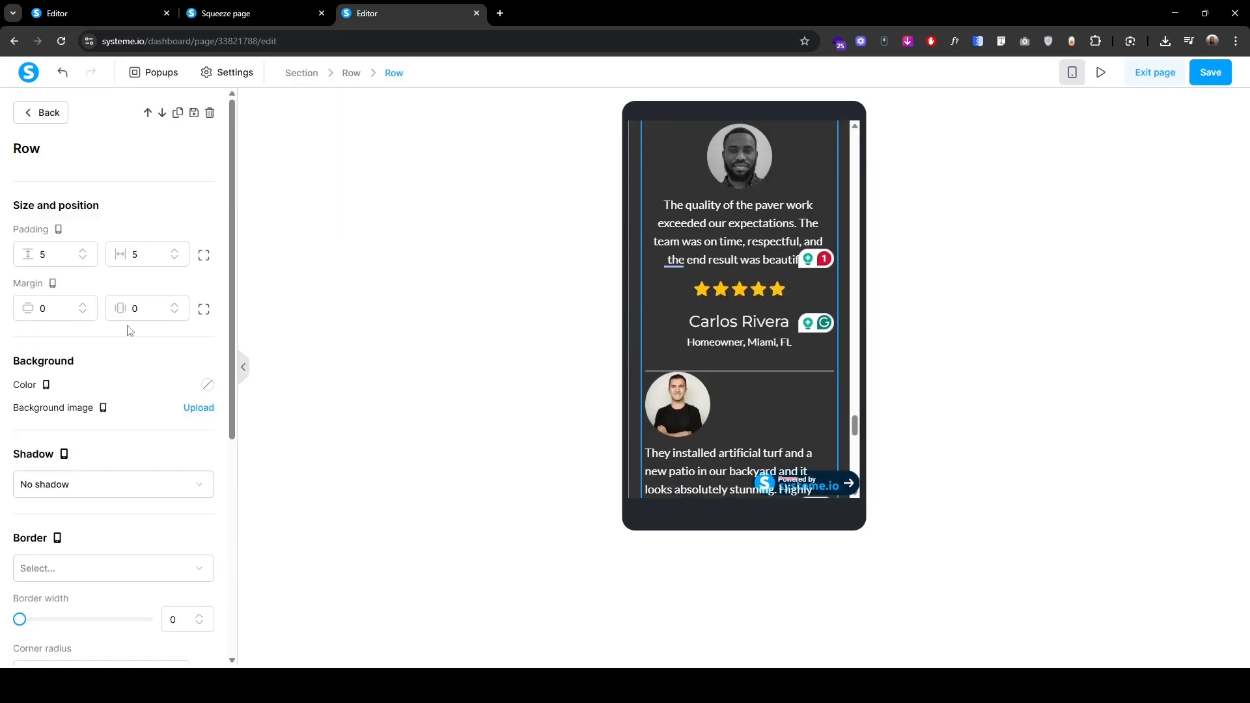
left_click(205, 255)
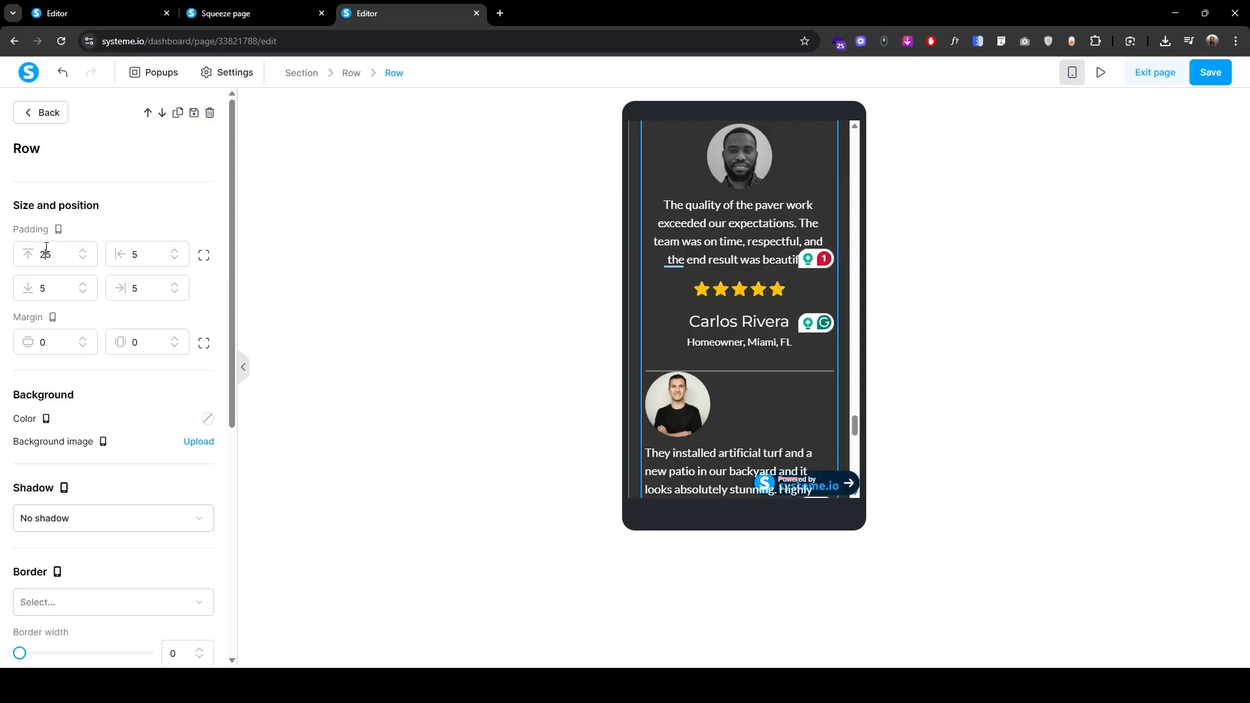
left_click(84, 250)
left_click(84, 251)
left_click(84, 251)
left_click(84, 251)
Step: Give the intro paragraph 10 px top and bottom padding
scroll(658, 241, "up", 3)
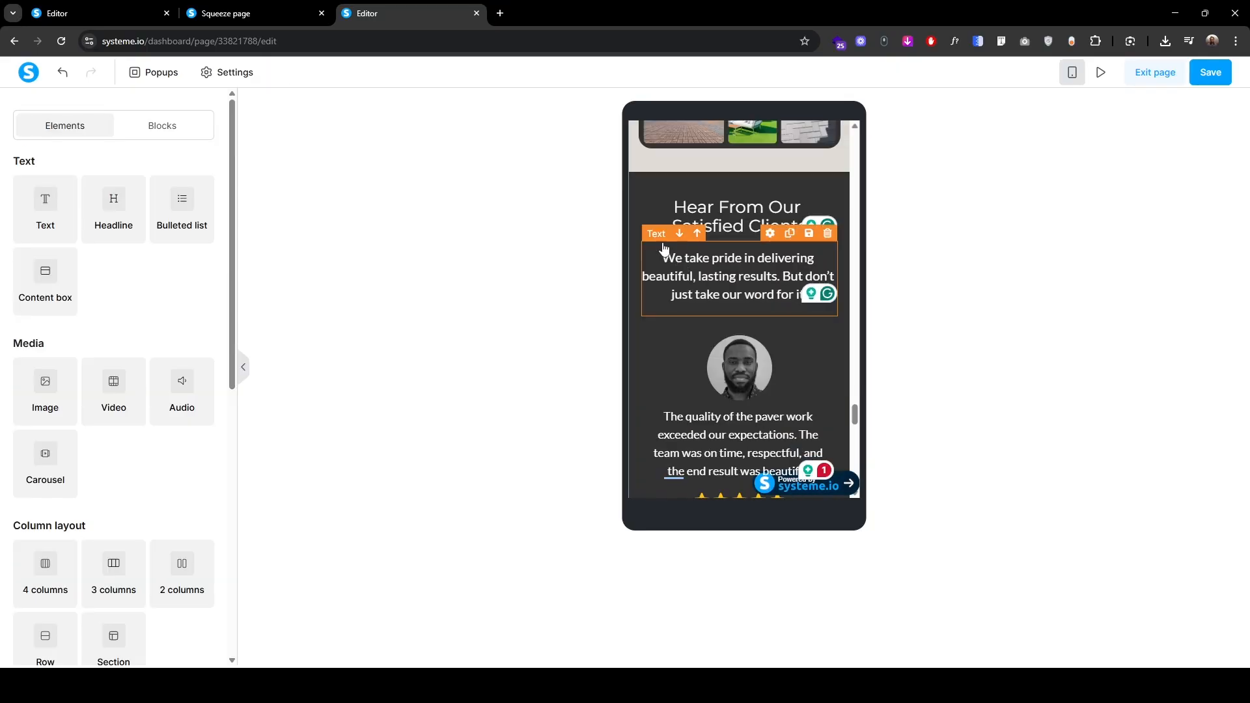
left_click(657, 242)
scroll(111, 452, "down", 3)
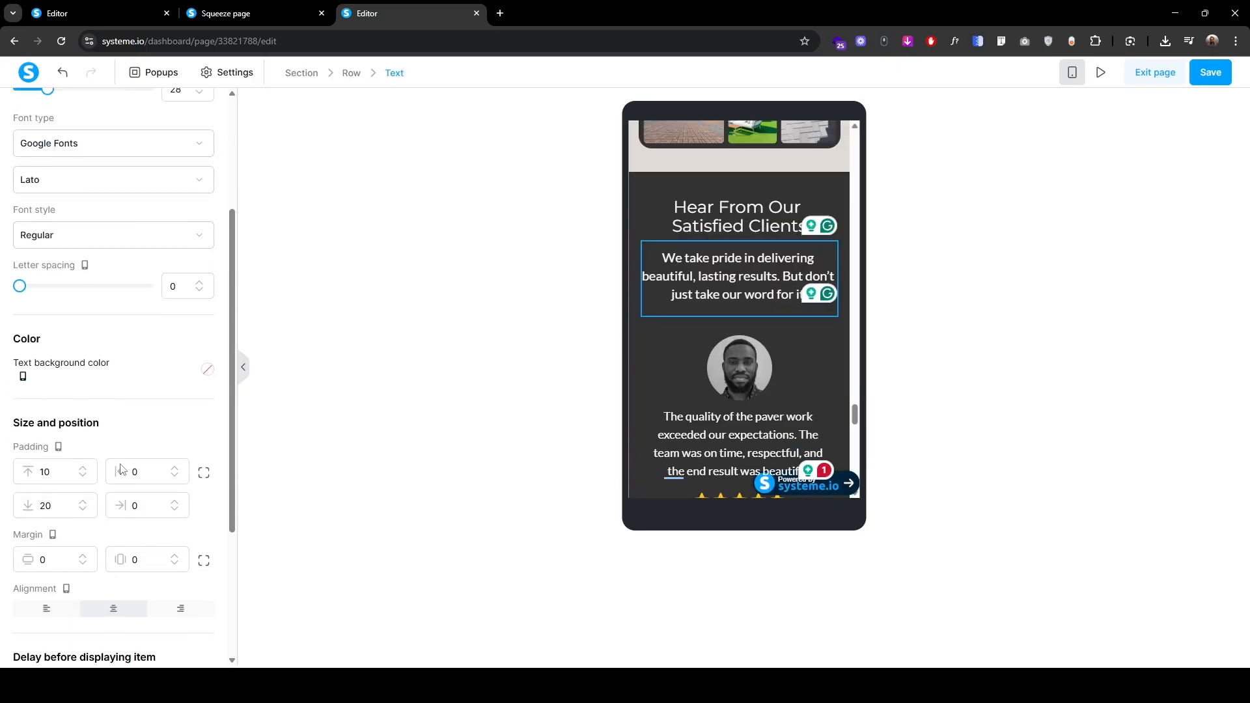
left_click(204, 473)
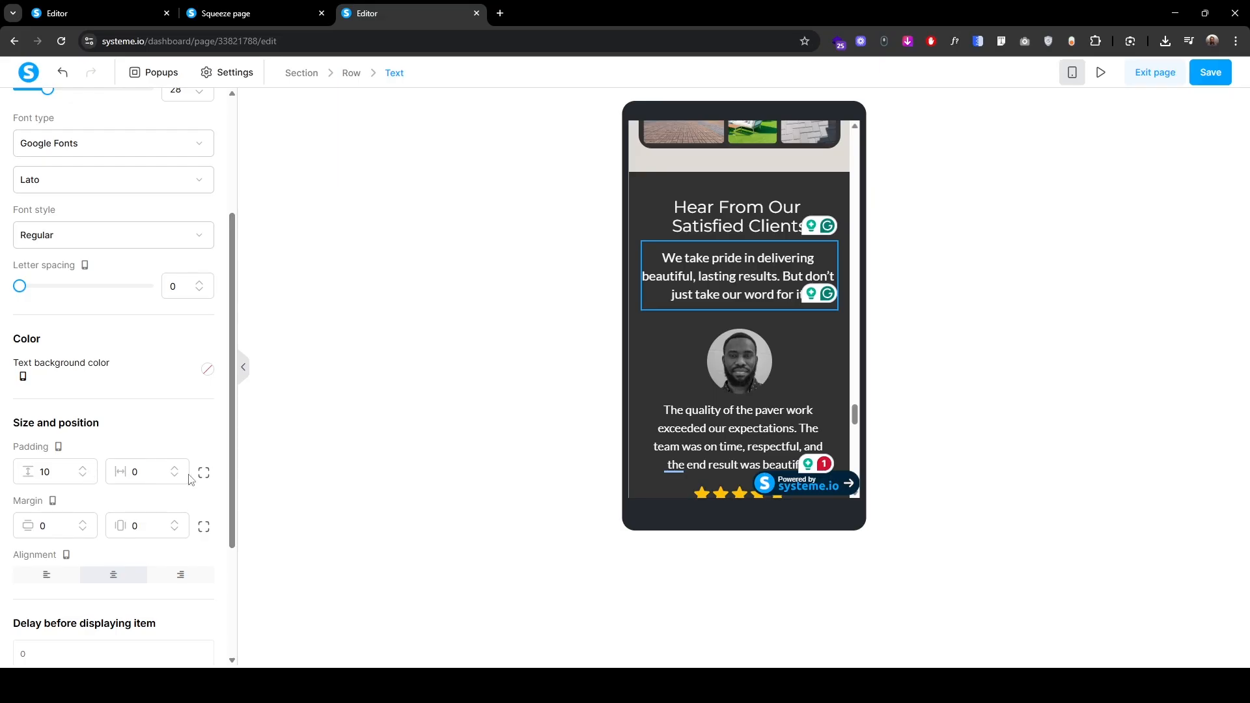
left_click(195, 475)
left_click(84, 469)
left_click(84, 469)
left_click(84, 469)
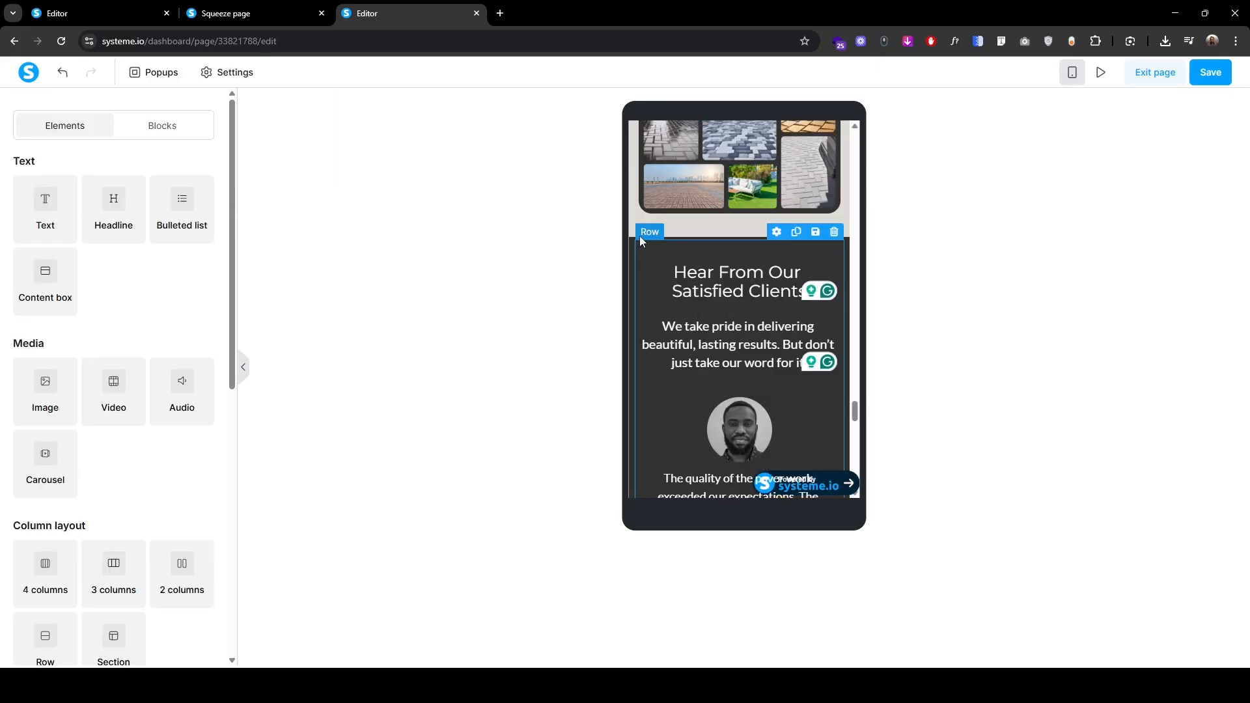
Step: Raise the testimonials row's top padding to 20
left_click(642, 233)
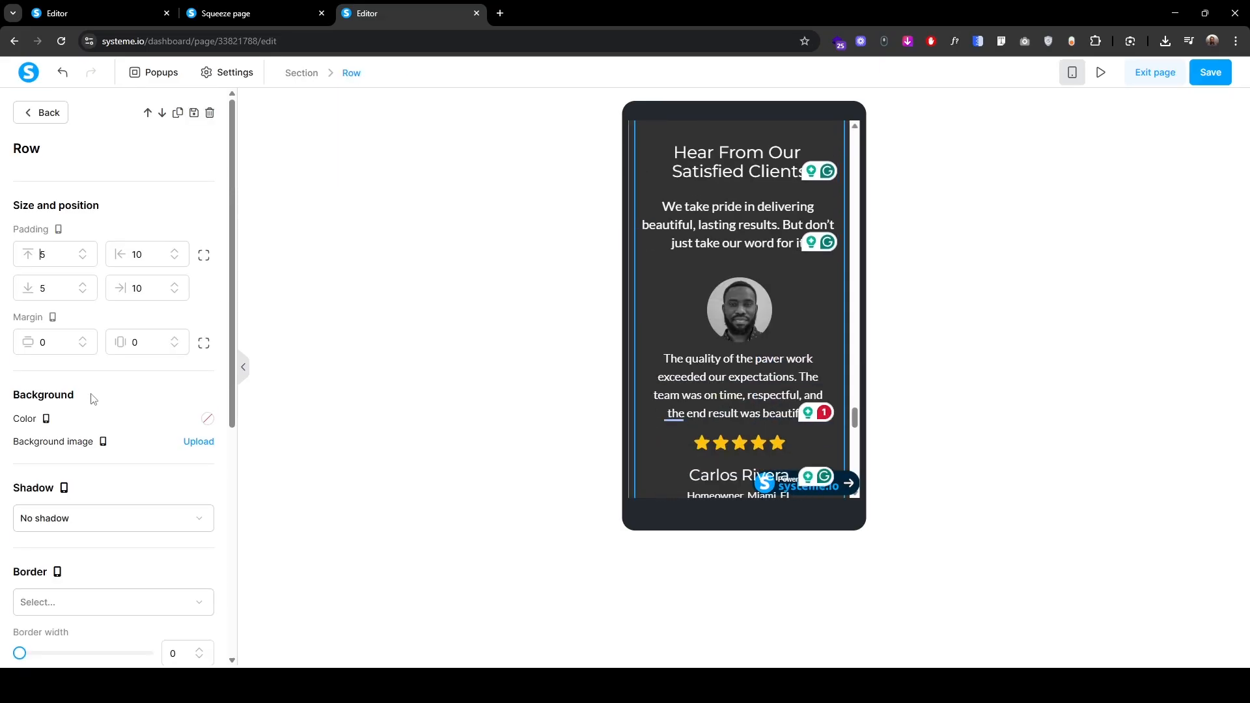
type("1")
left_click(84, 251)
left_click(84, 251)
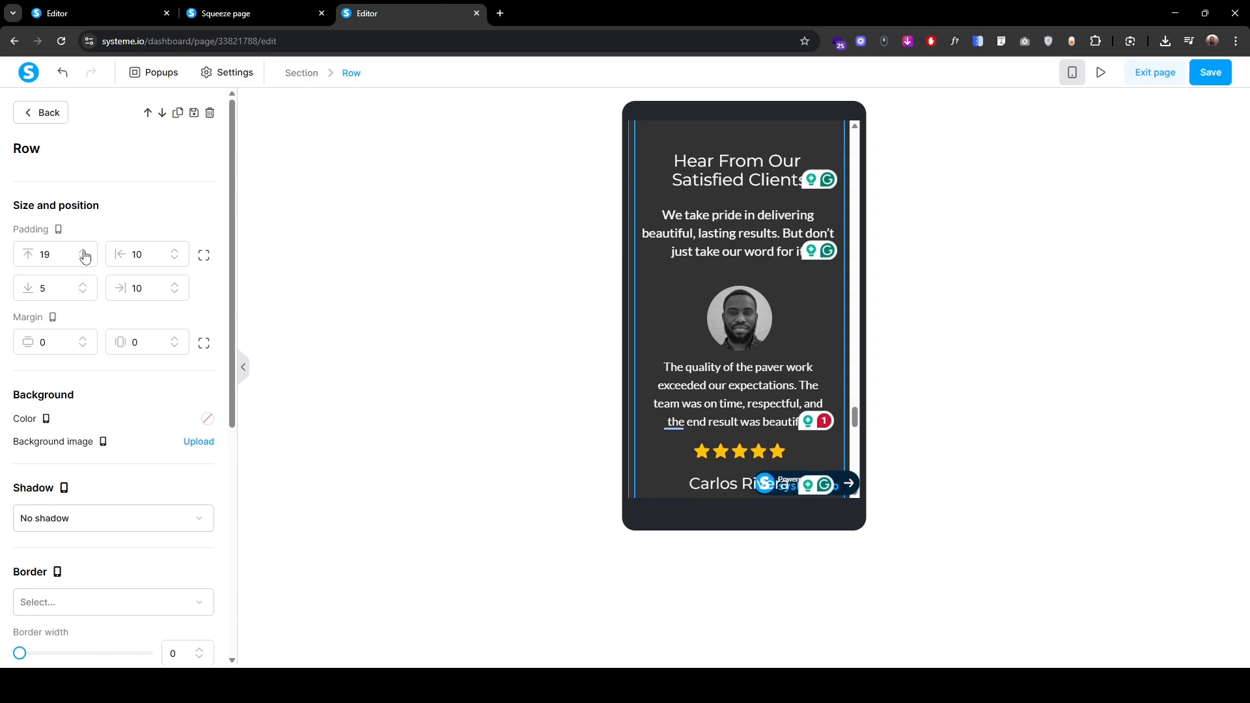
left_click(84, 251)
left_click(84, 251)
left_click(39, 128)
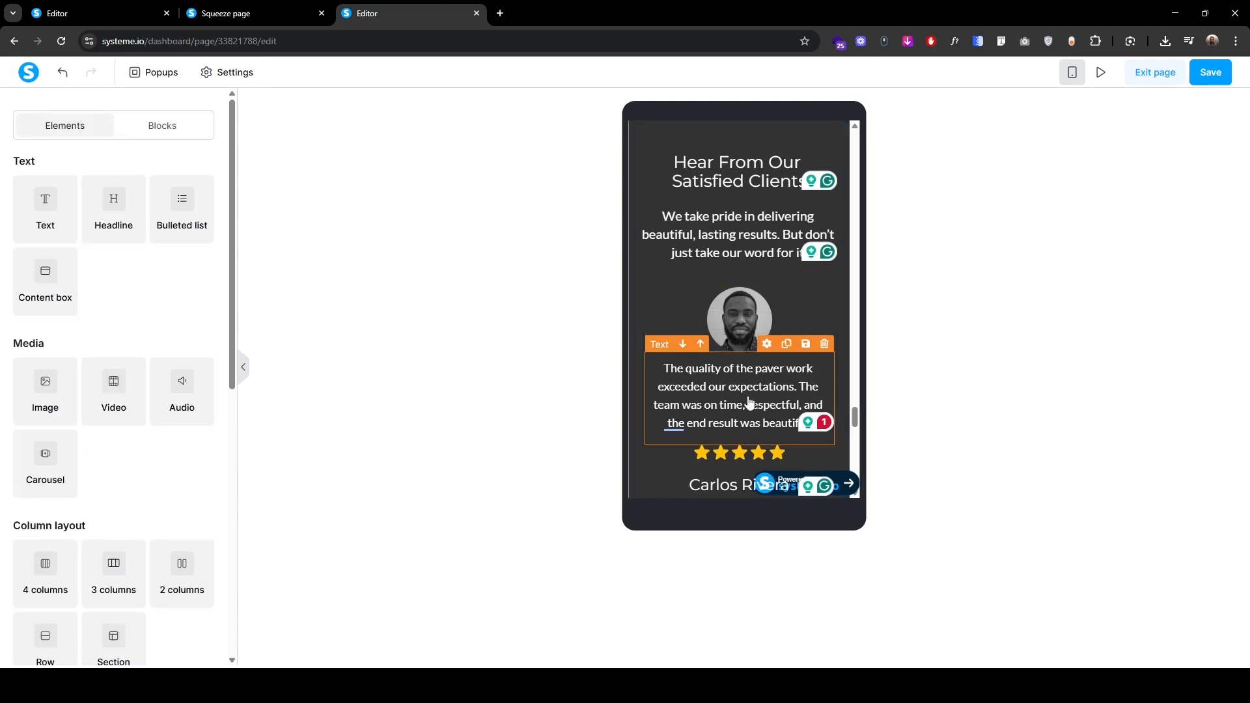
scroll(747, 396, "down", 3)
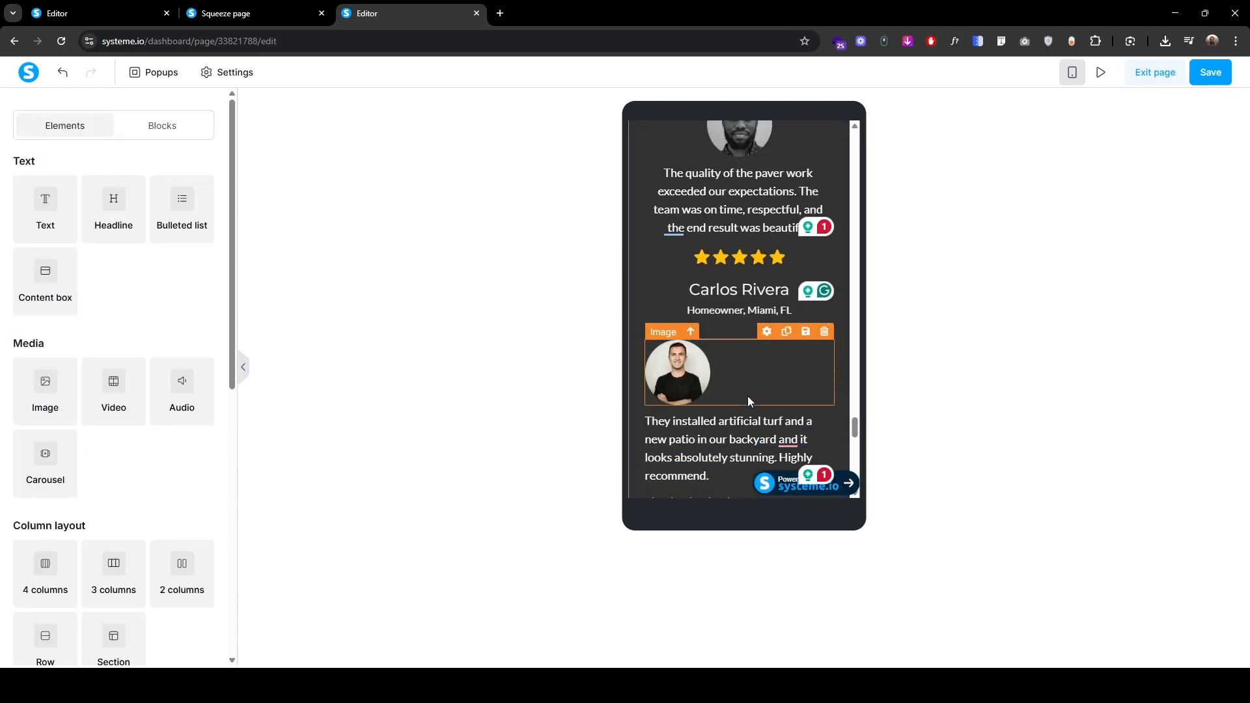
left_click(728, 344)
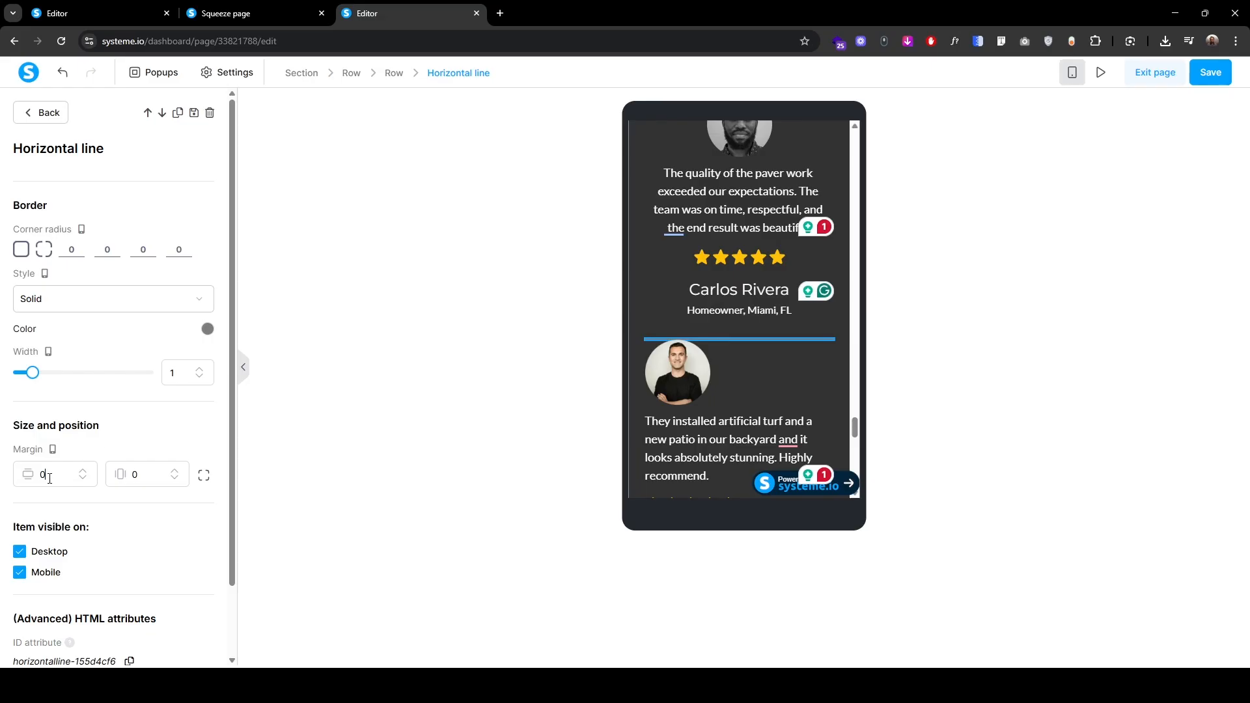
type("2")
left_click(203, 477)
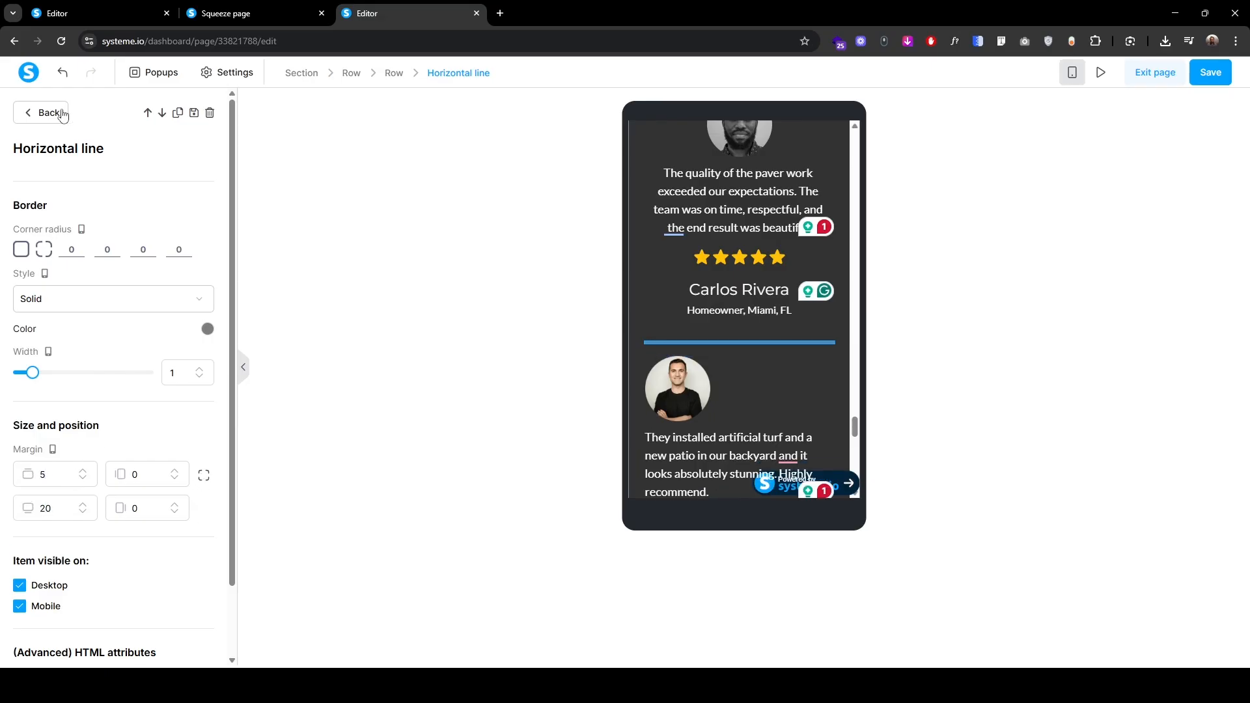
left_click(40, 112)
scroll(714, 433, "up", 3)
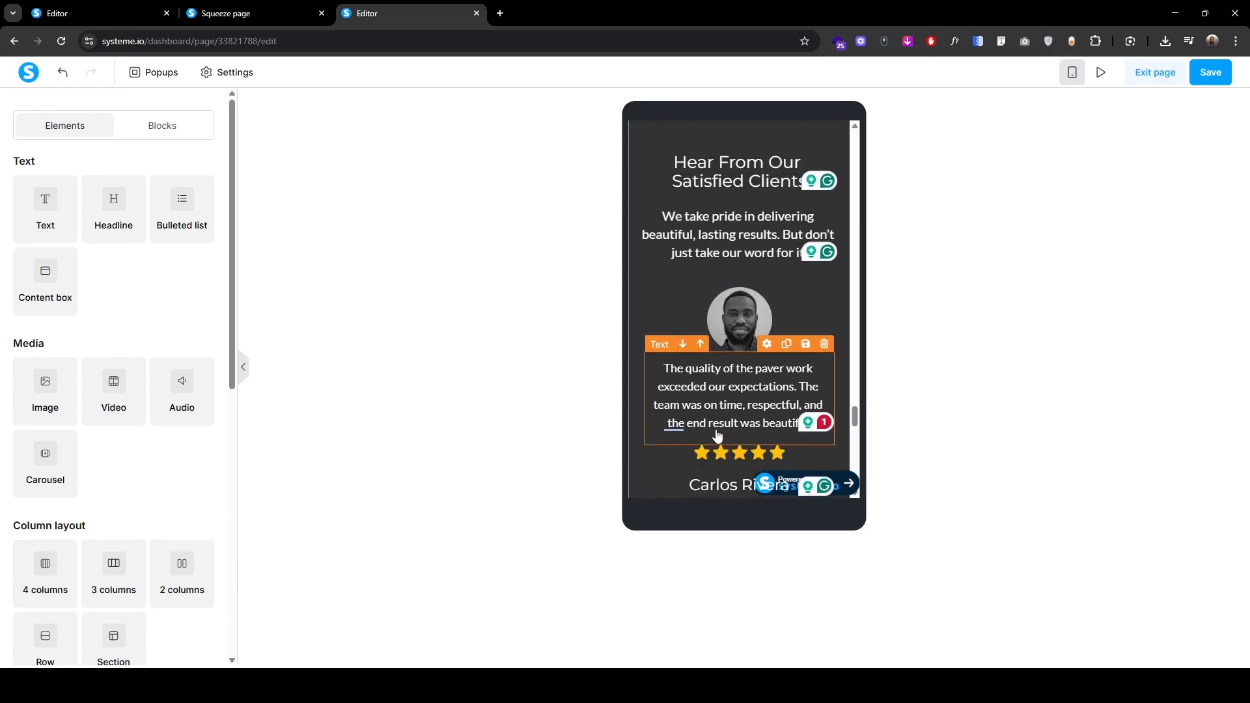
scroll(742, 432, "down", 4)
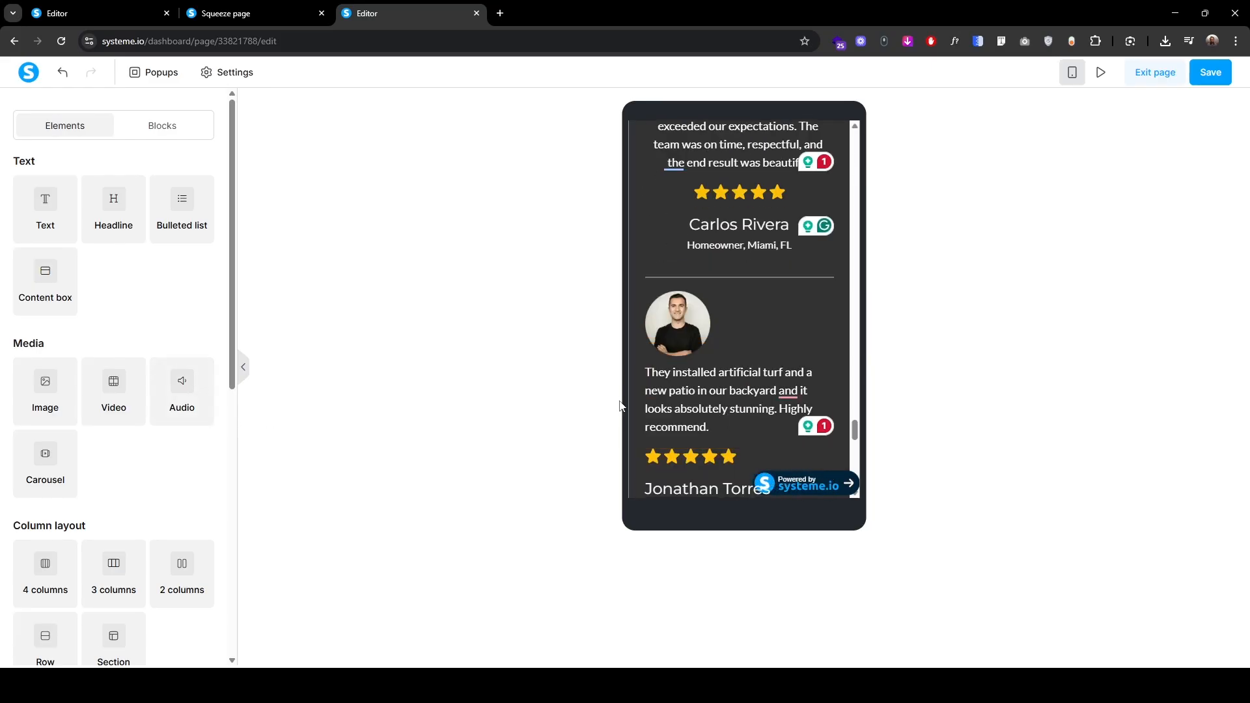
left_click(654, 315)
left_click(111, 521)
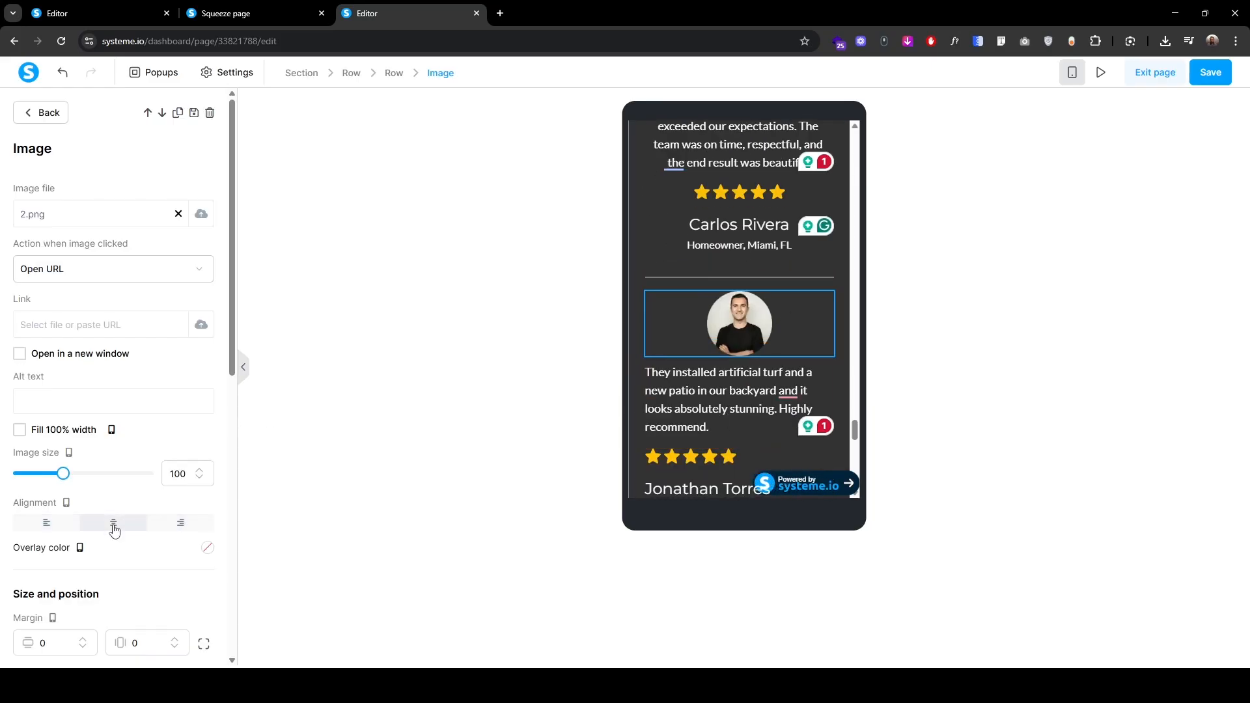
key("Escape")
left_click(666, 292)
scroll(188, 414, "down", 5)
left_click(203, 387)
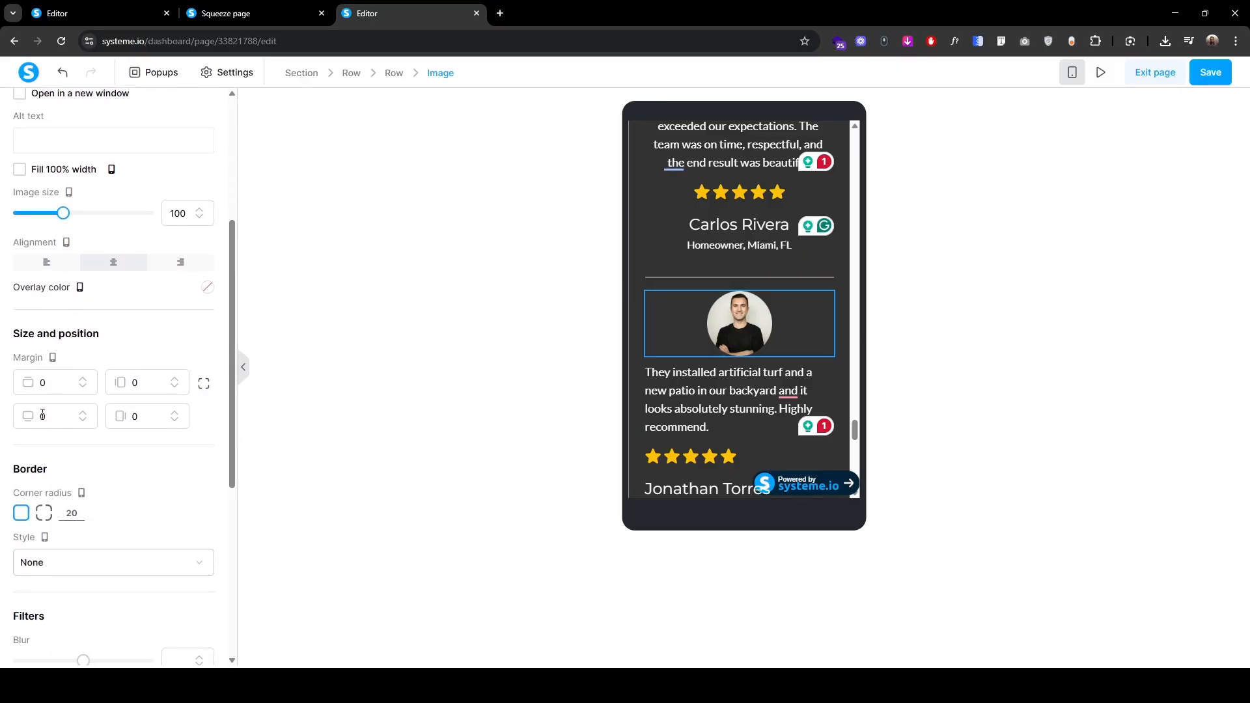
type("2")
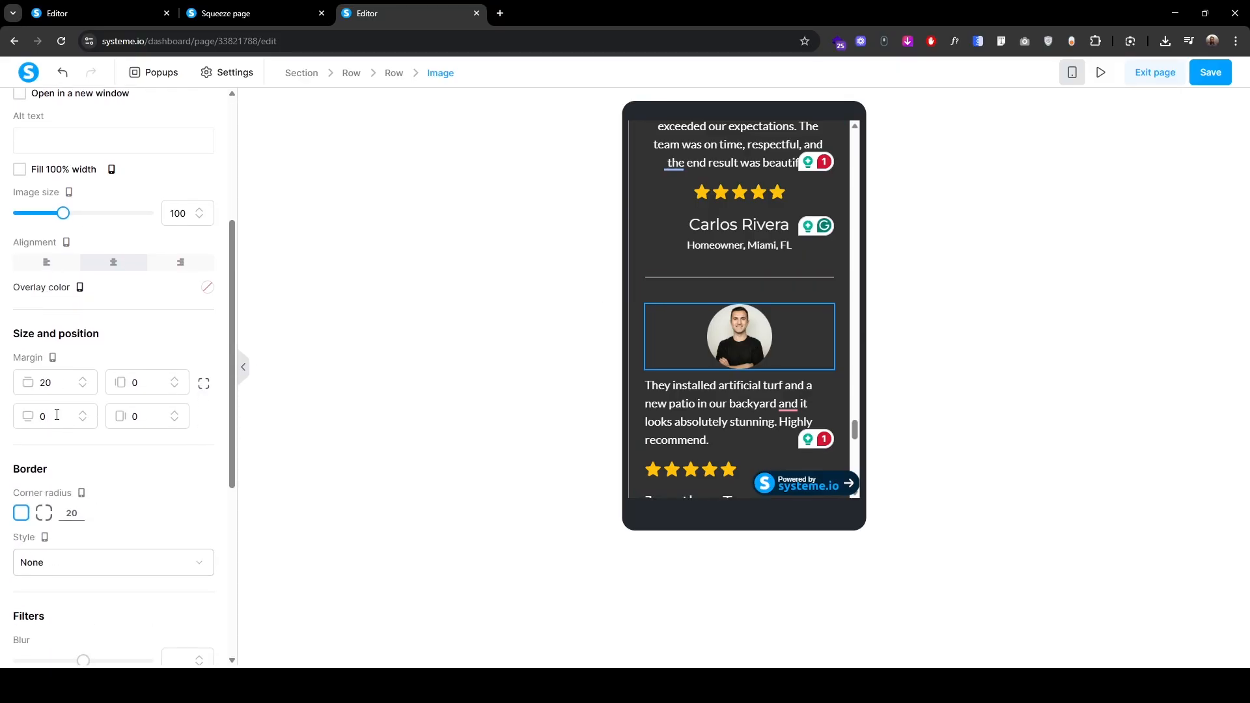
left_click(57, 414)
type("1")
scroll(96, 431, "up", 4)
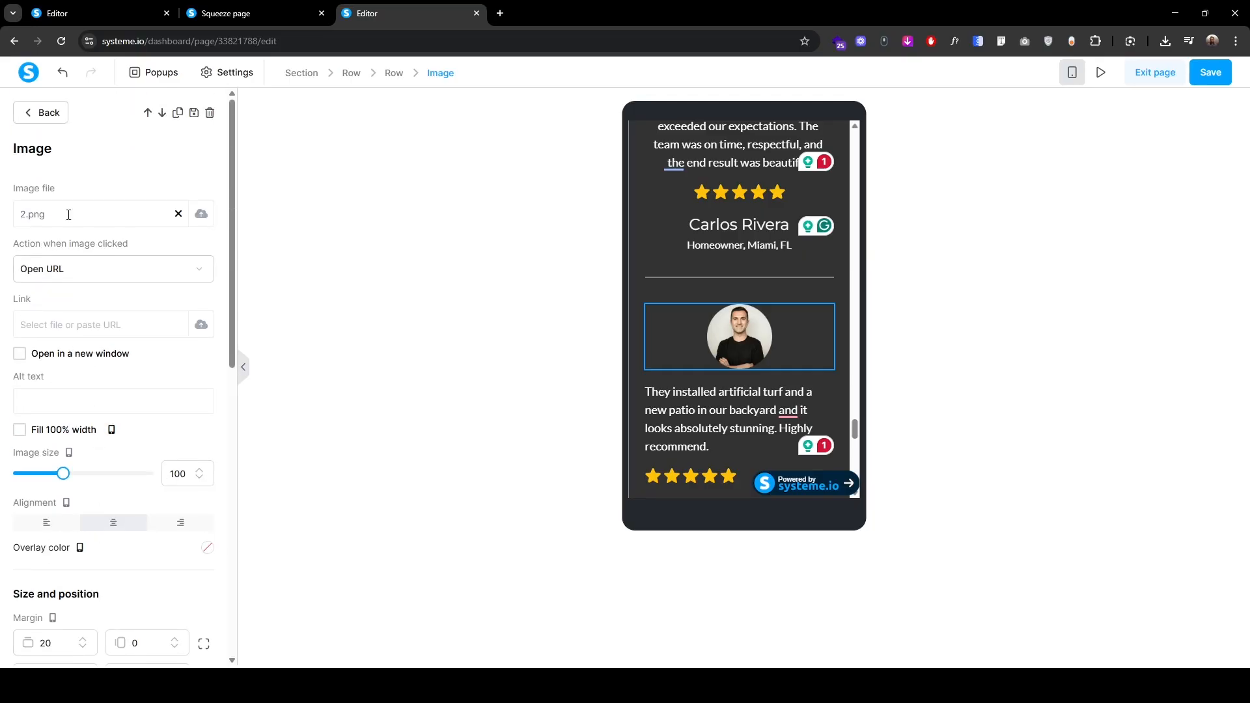
left_click(41, 116)
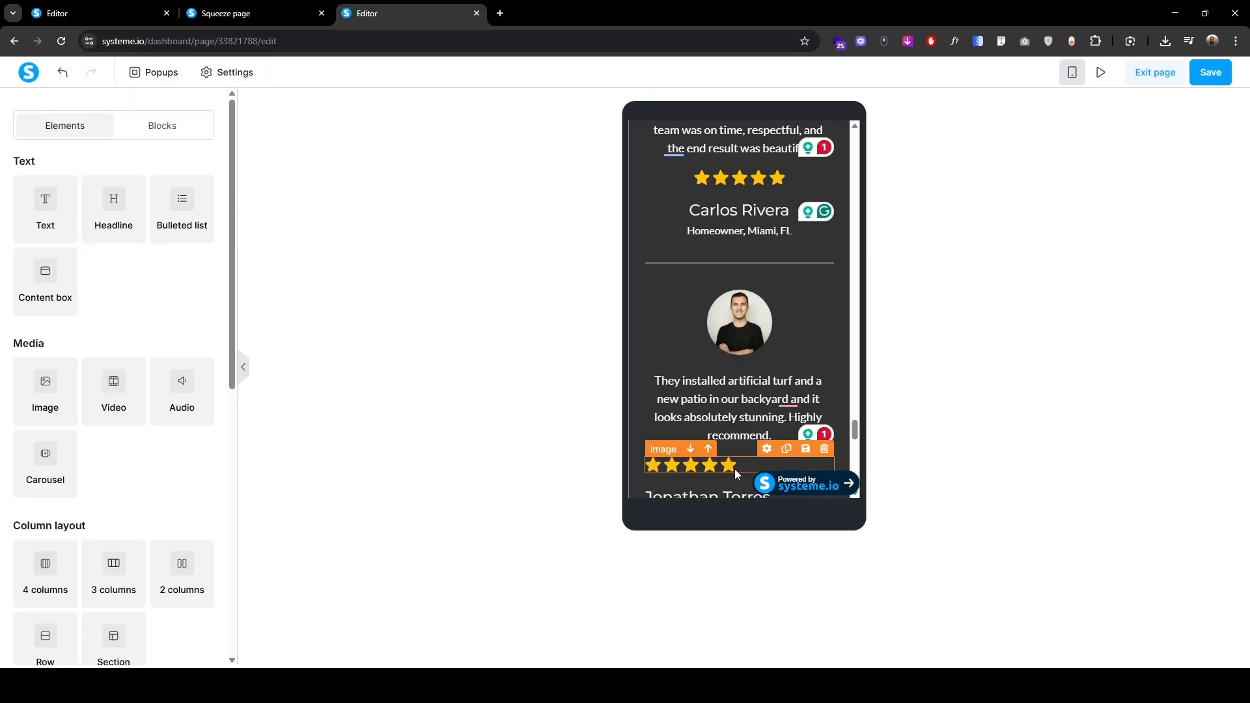
left_click(736, 468)
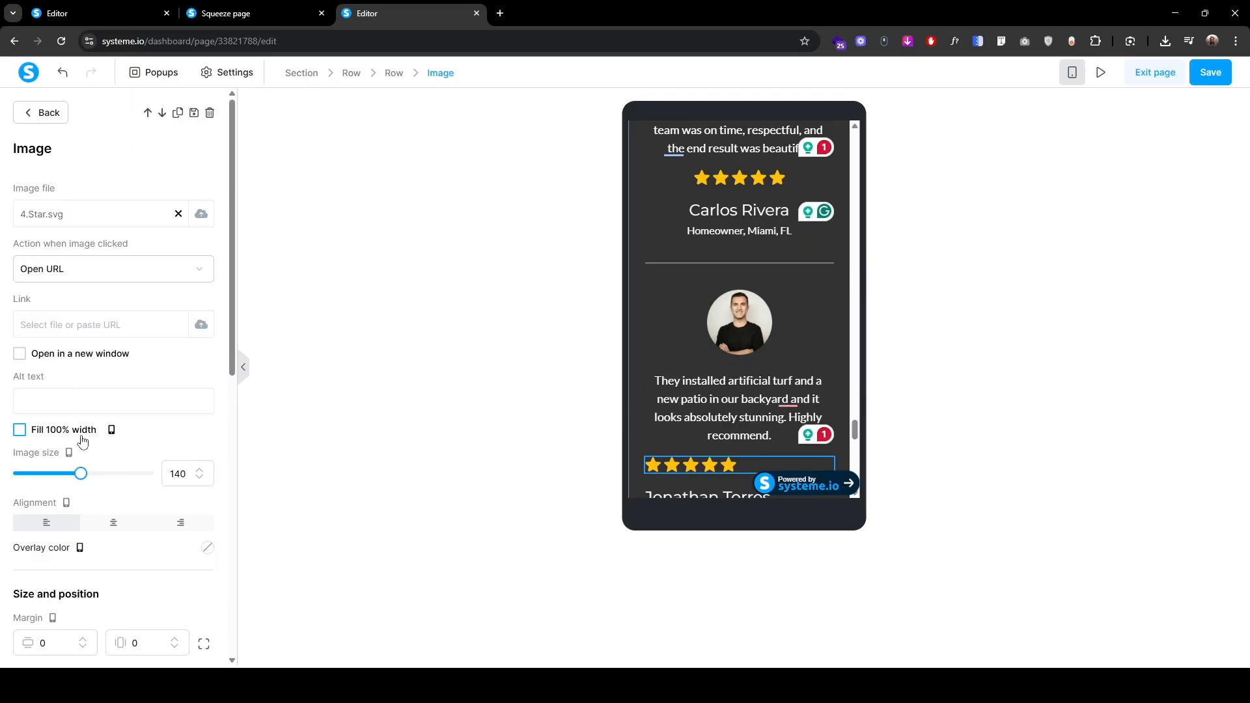
left_click(114, 522)
left_click(41, 112)
scroll(704, 392, "down", 3)
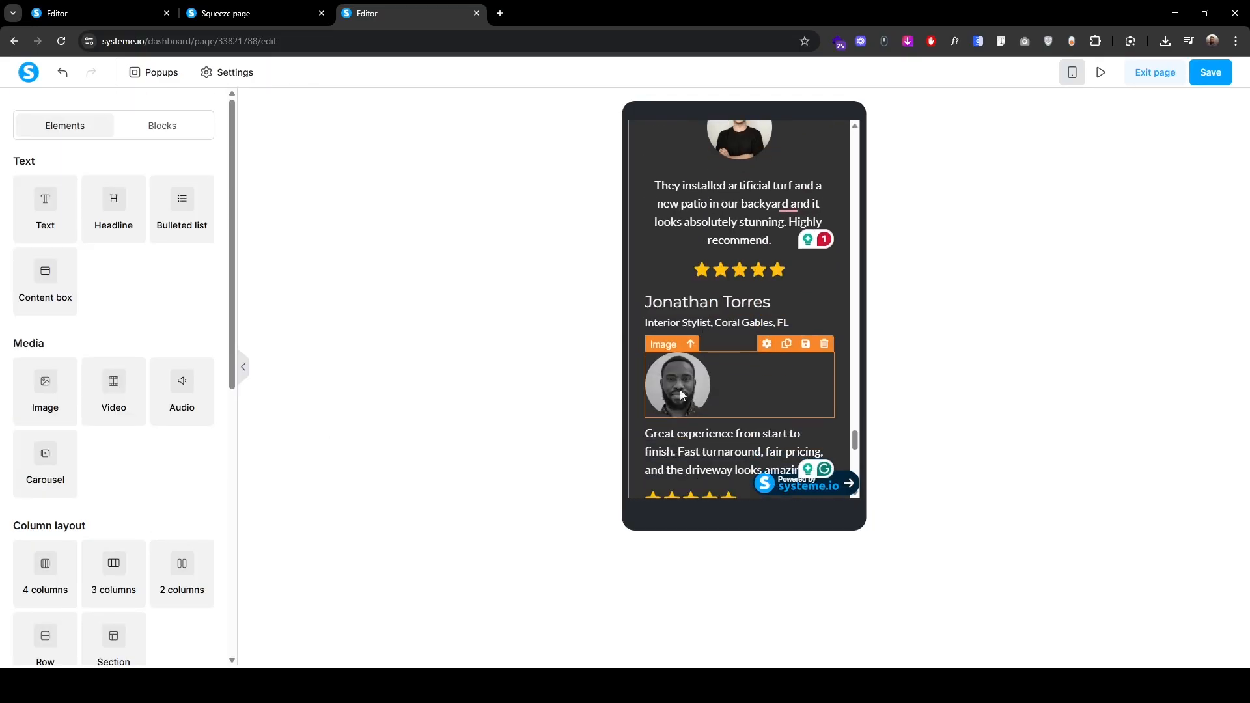
scroll(776, 480, "up", 1)
left_click(768, 367)
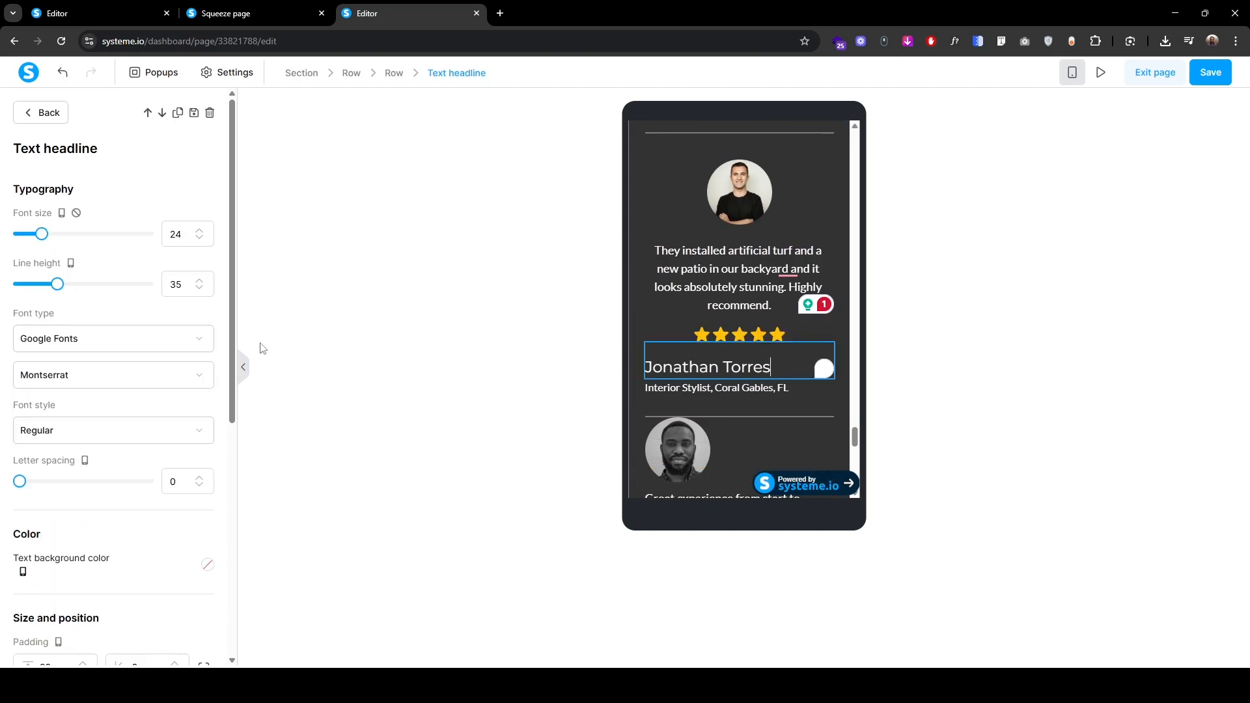
scroll(121, 514, "down", 3)
left_click(108, 613)
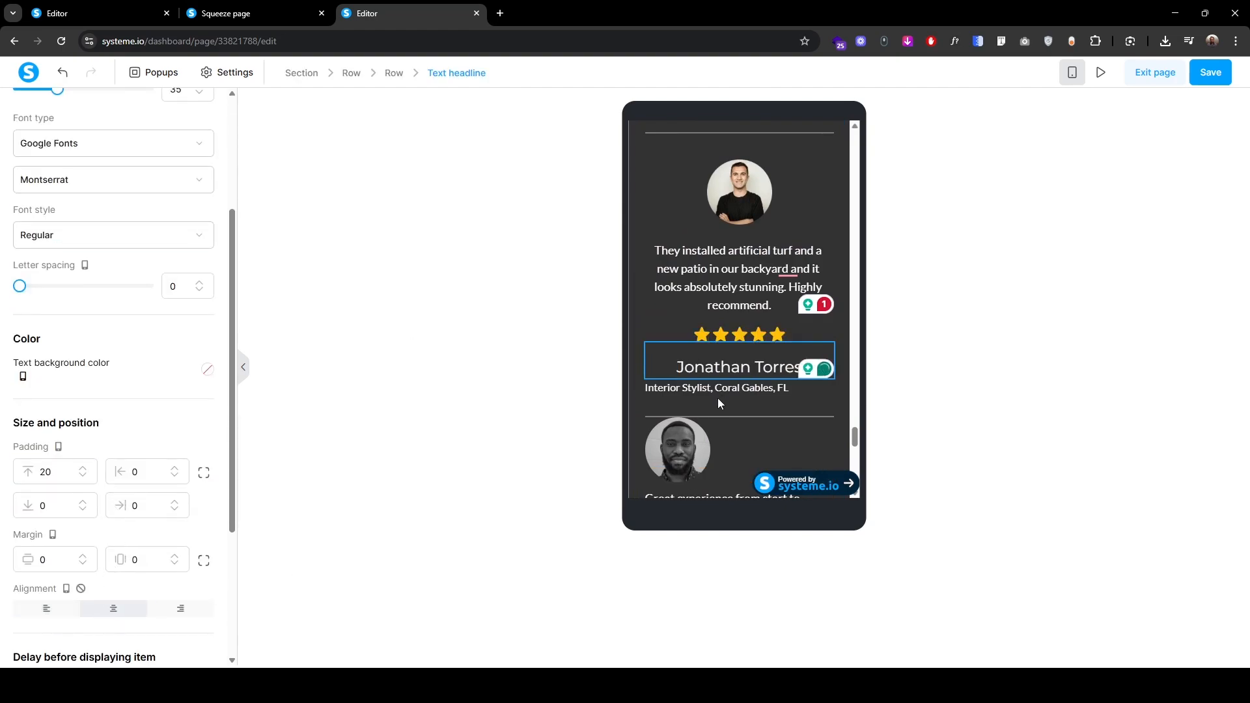
left_click(717, 397)
scroll(134, 462, "down", 4)
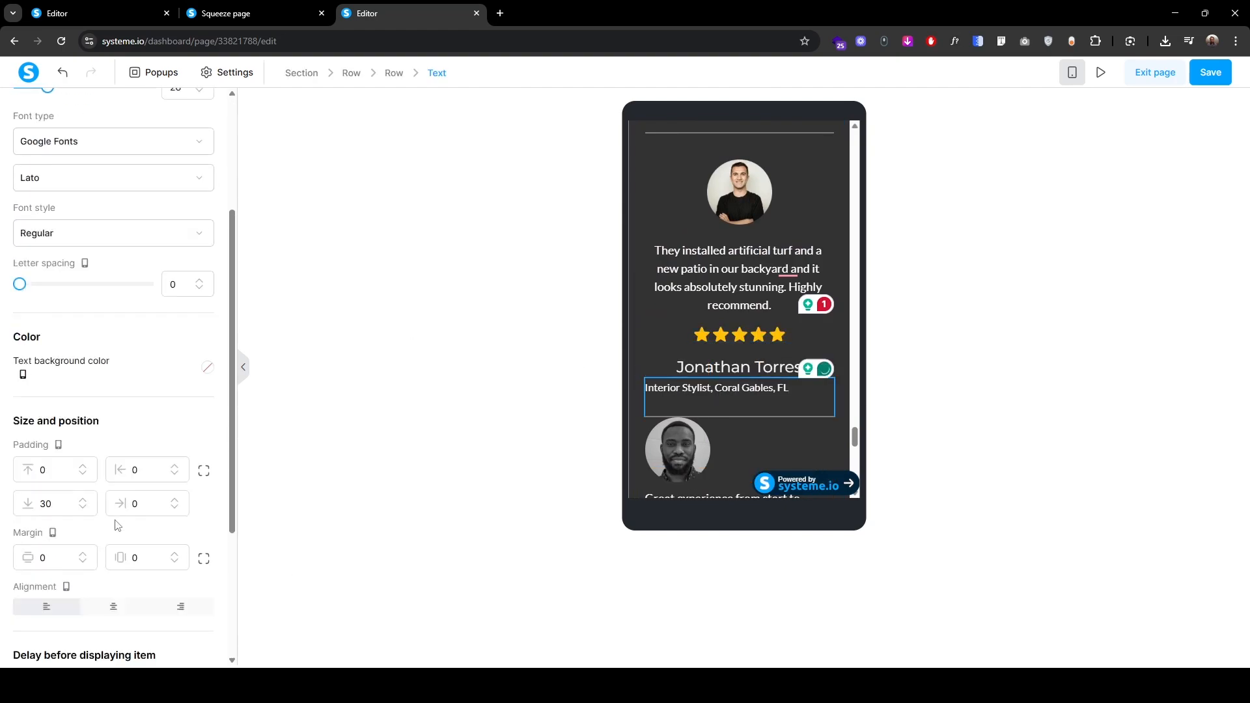
left_click(117, 544)
key("Escape")
left_click(739, 416)
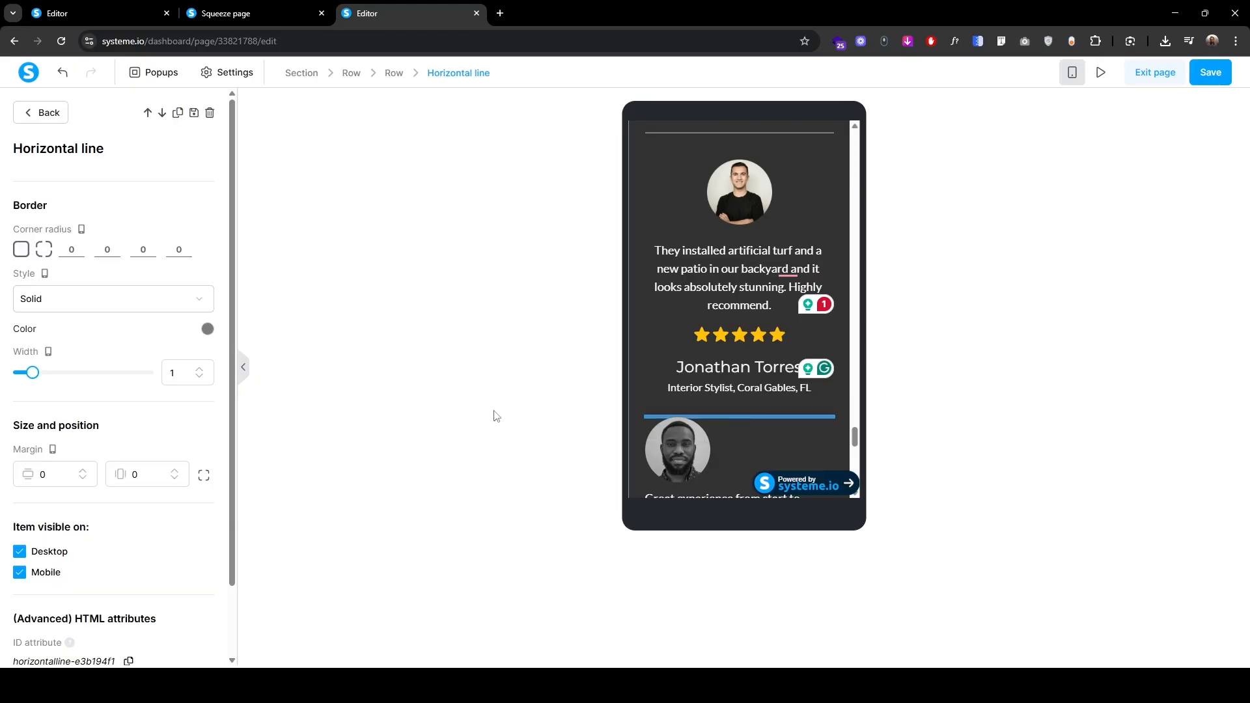
double_click(46, 475)
type("5")
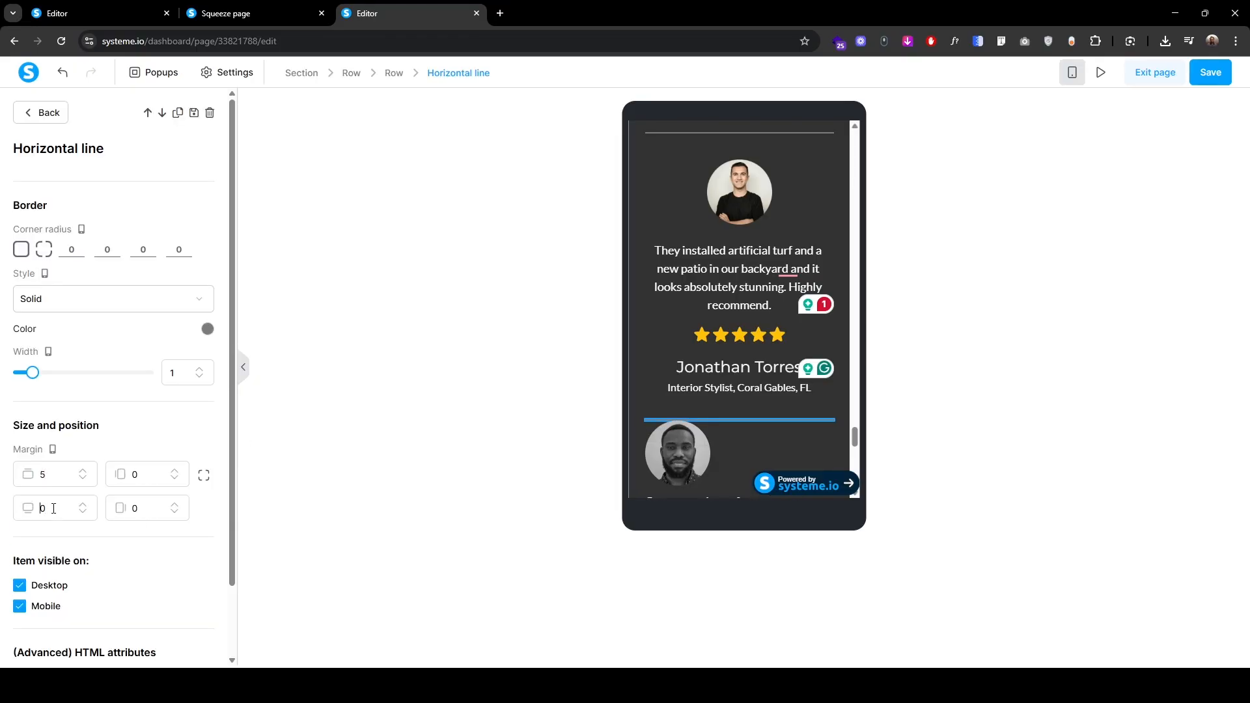
key("Escape")
scroll(681, 269, "down", 3)
left_click(728, 266)
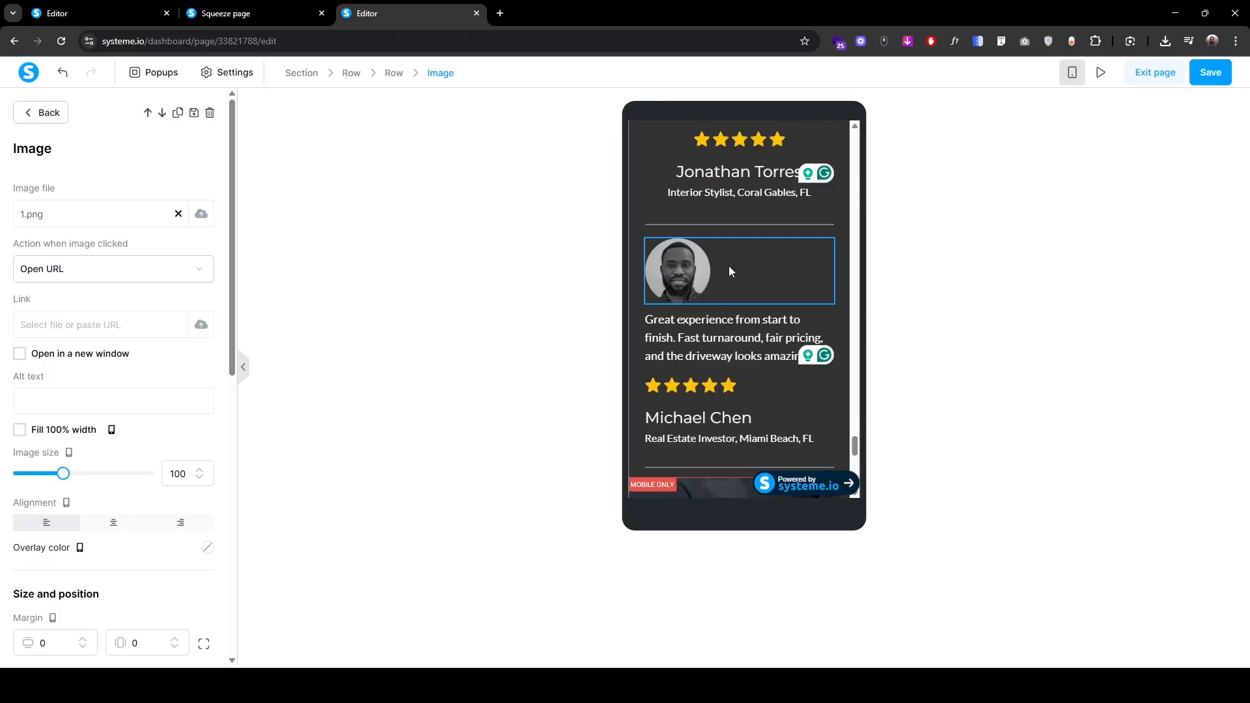
left_click(1072, 72)
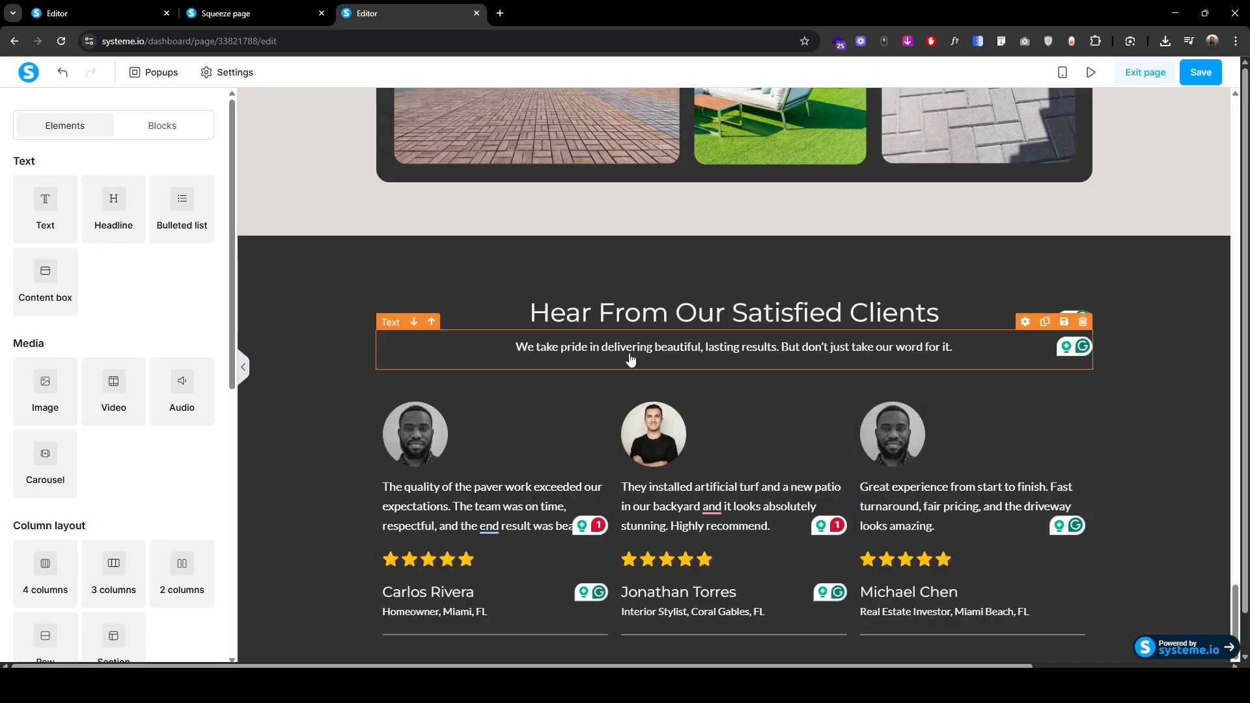
left_click(906, 431)
left_click(201, 215)
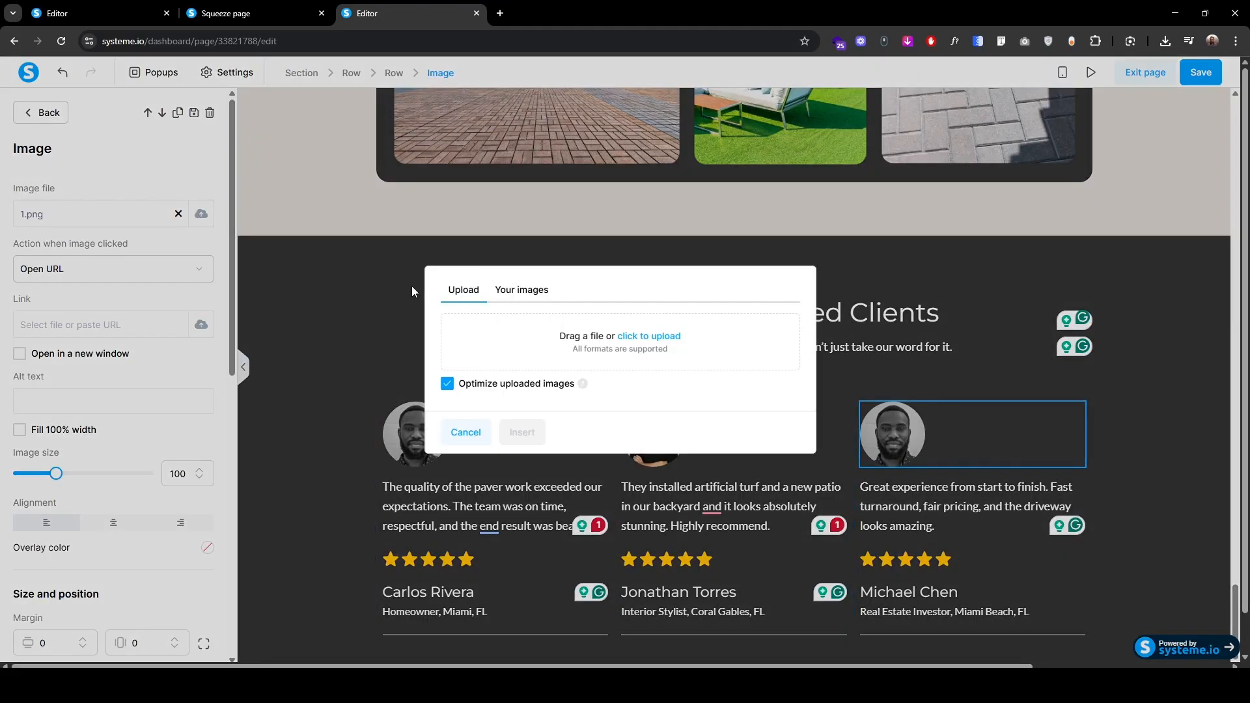
left_click(643, 339)
left_click(171, 122)
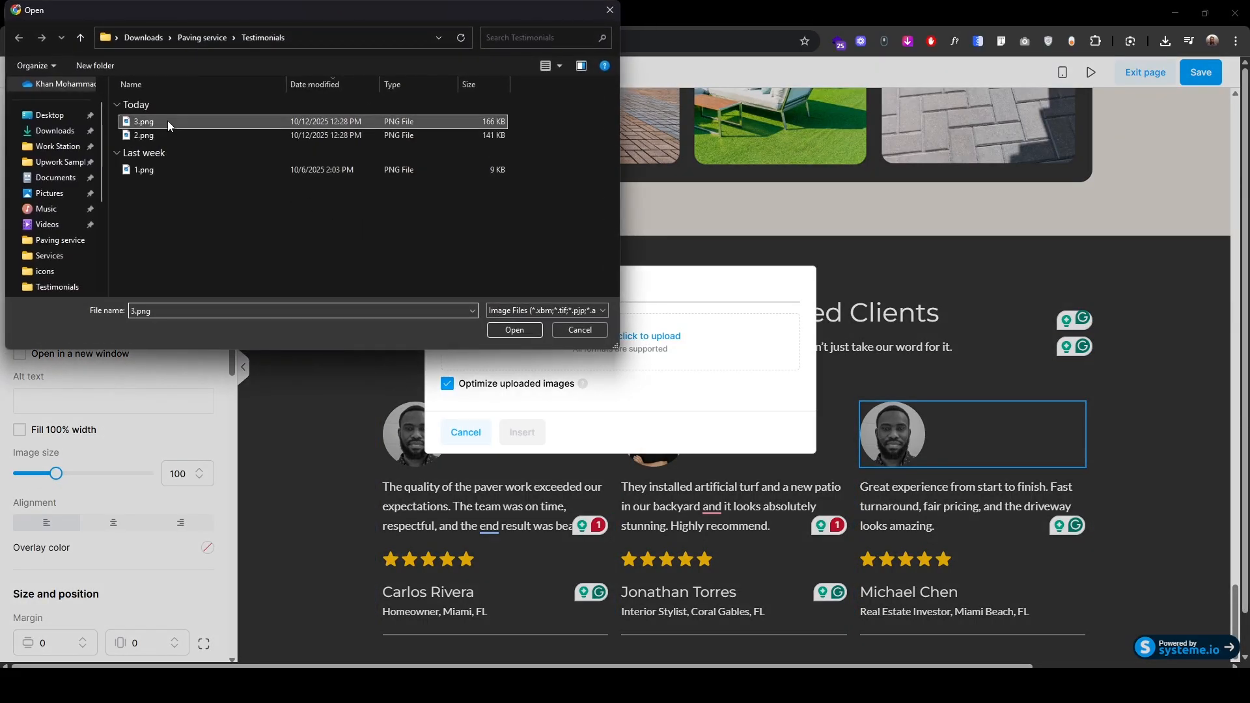
left_click(515, 330)
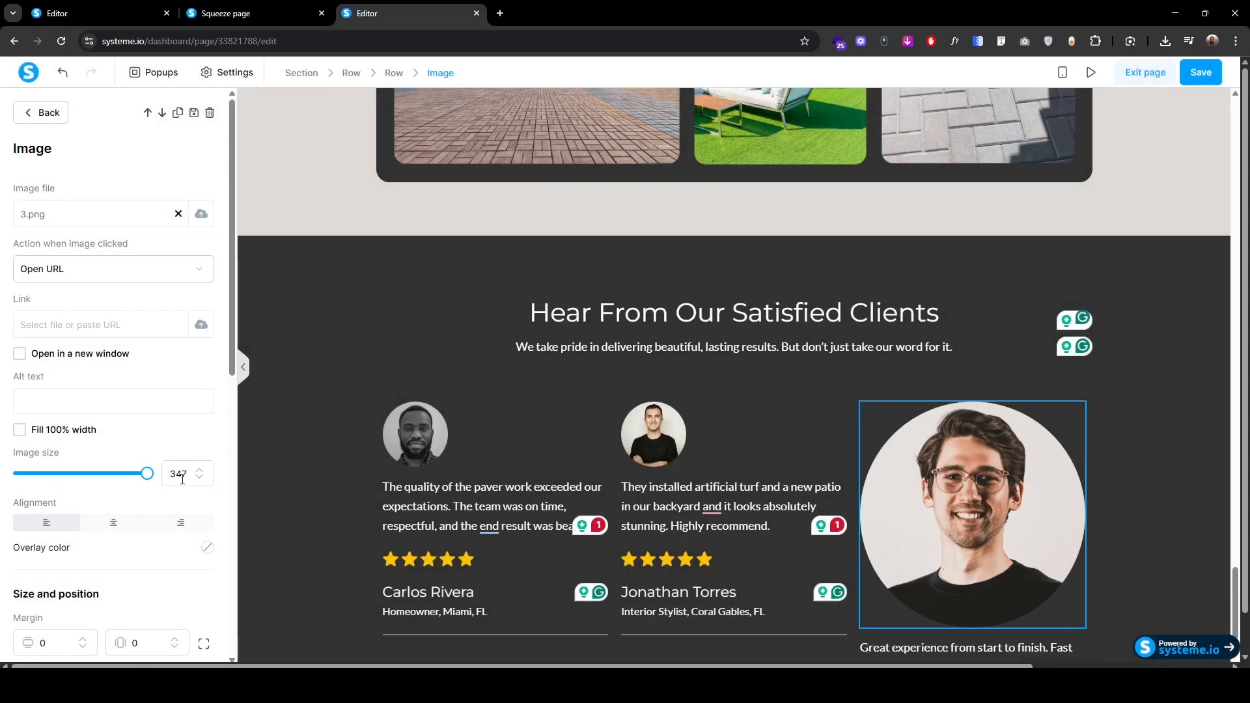
double_click(183, 479)
type("100")
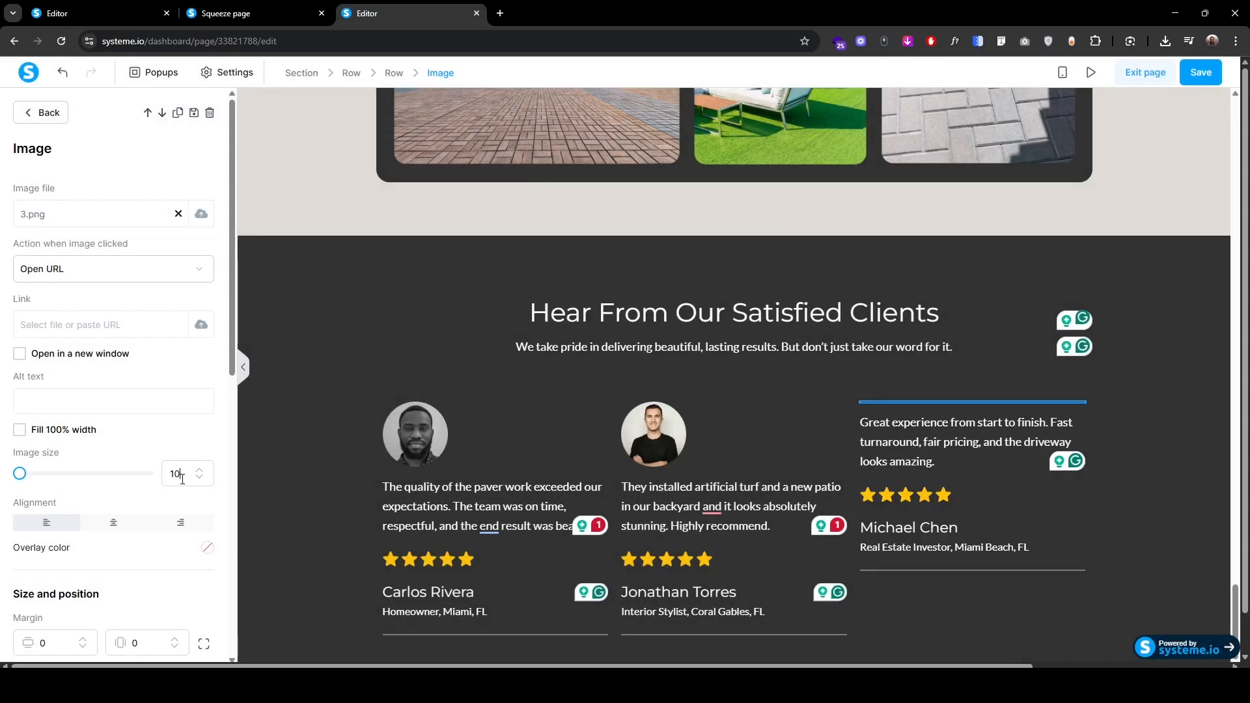
left_click(1062, 72)
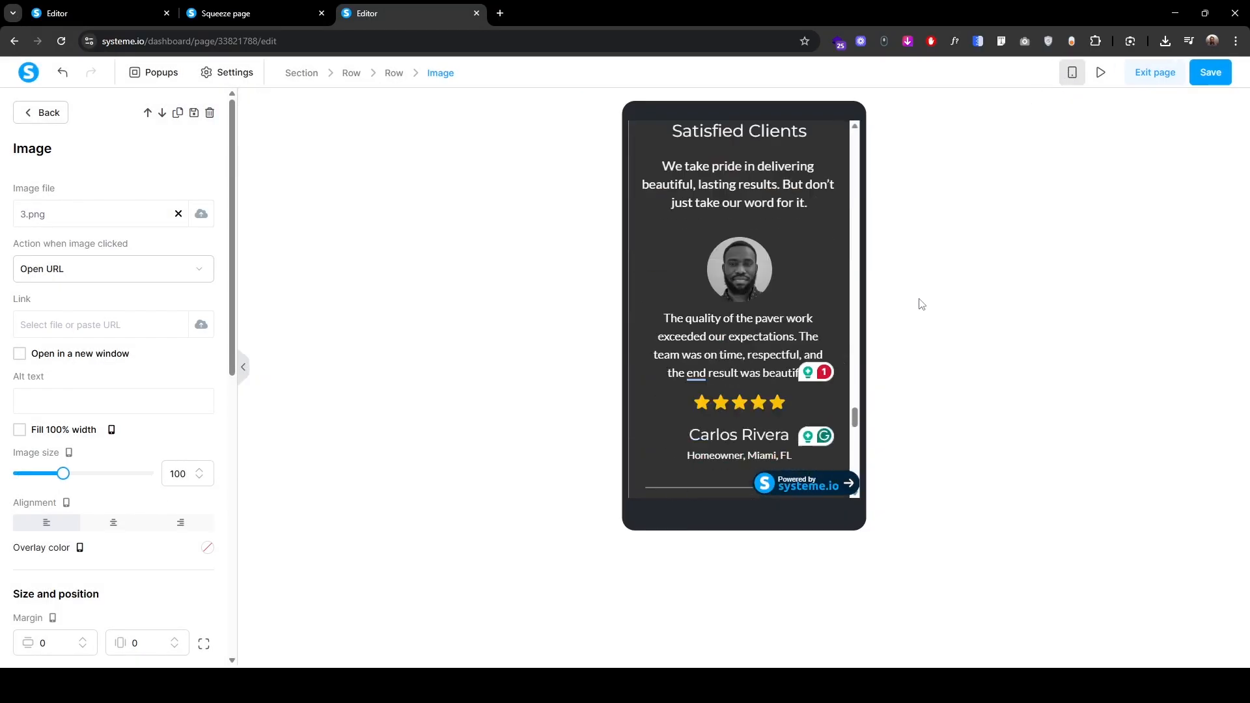
left_click(111, 524)
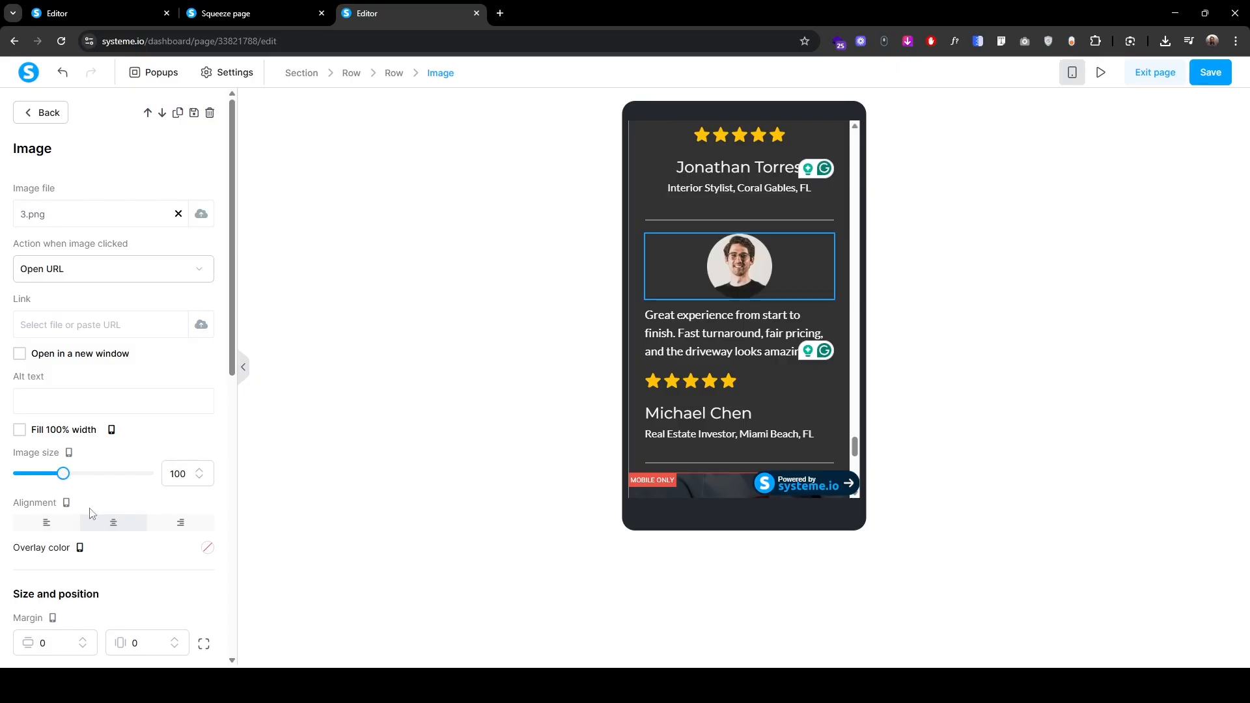
scroll(91, 513, "down", 3)
left_click(52, 445)
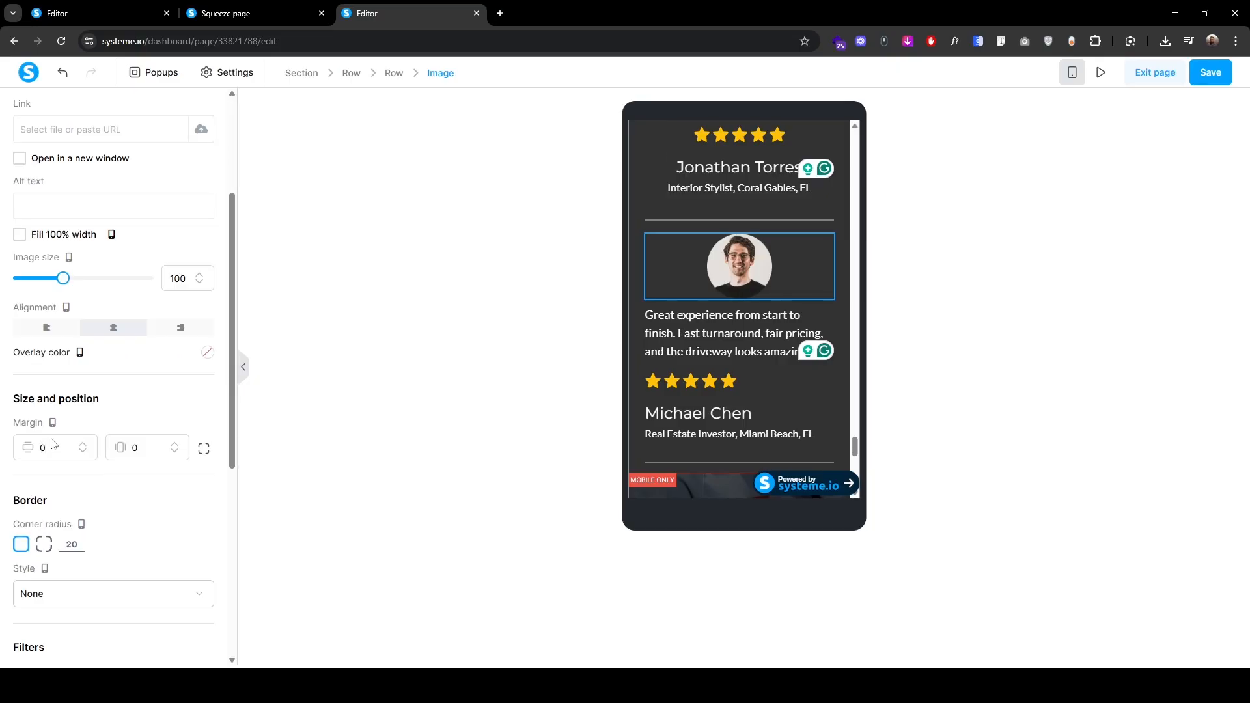
type("2")
left_click(700, 358)
scroll(145, 538, "down", 4)
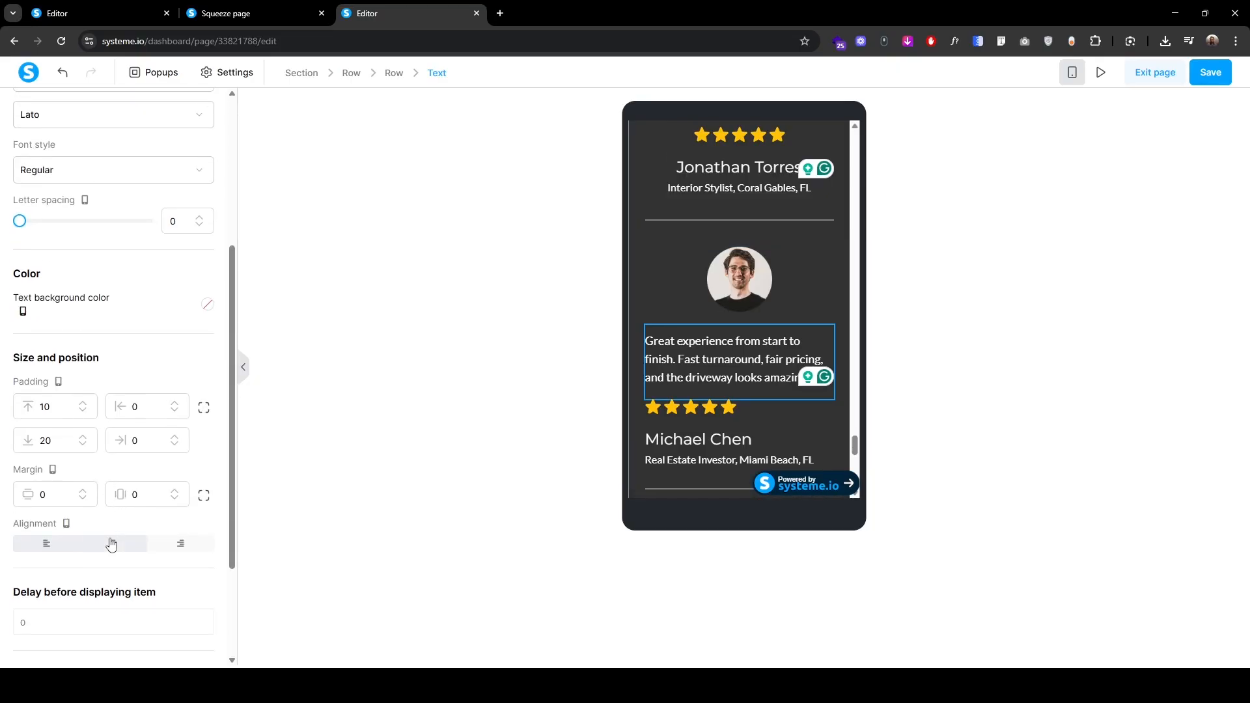
left_click(112, 545)
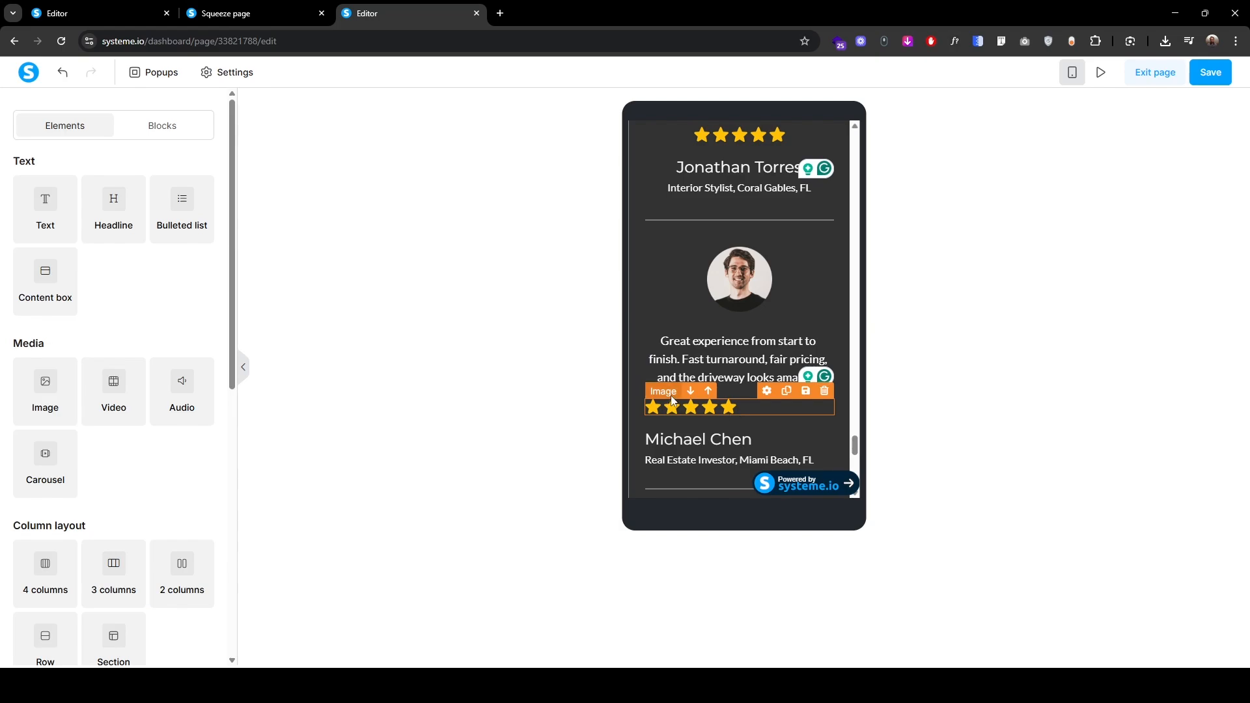
left_click(733, 408)
scroll(84, 536, "down", 1)
scroll(84, 535, "down", 4)
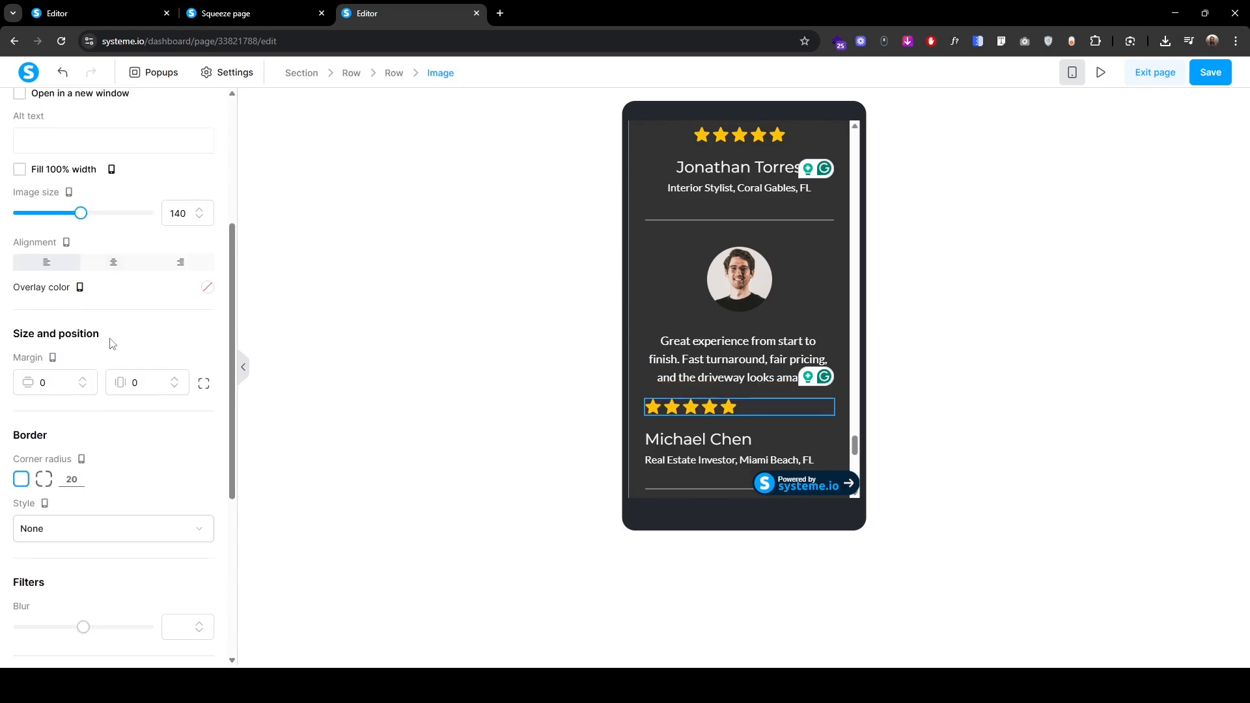
left_click(112, 261)
left_click(716, 439)
scroll(112, 523, "down", 4)
left_click(112, 546)
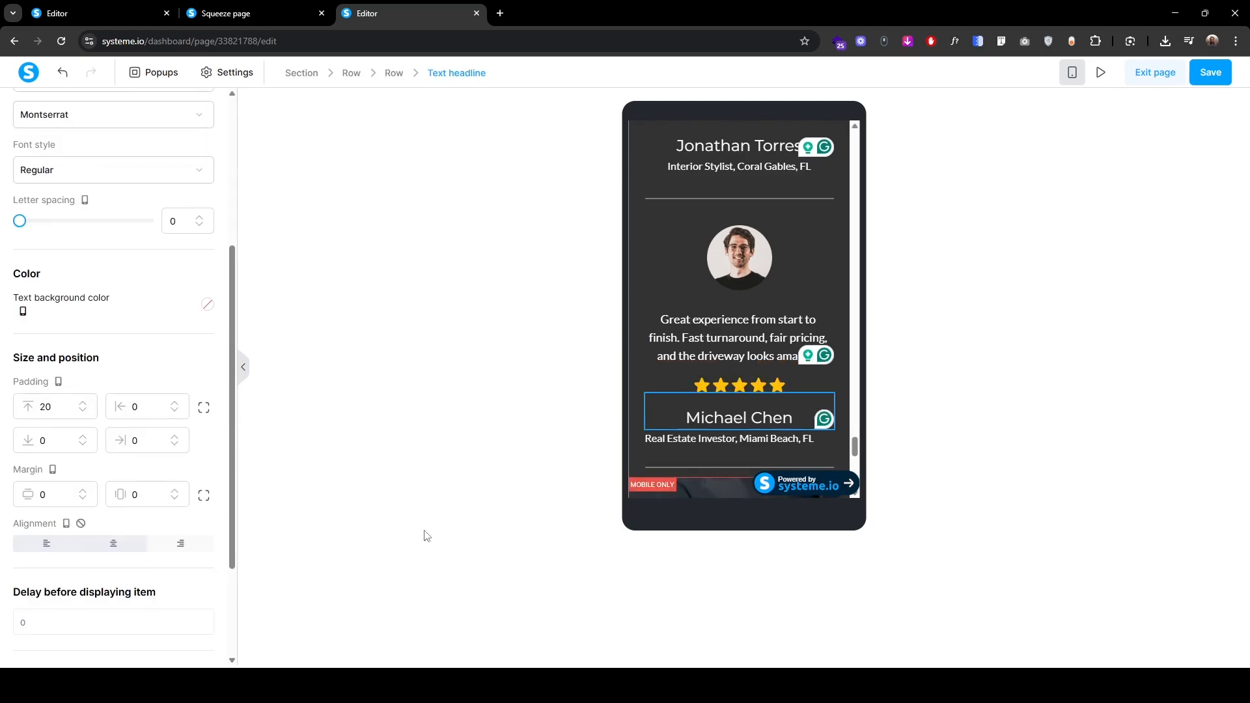
left_click(698, 436)
left_click(696, 435)
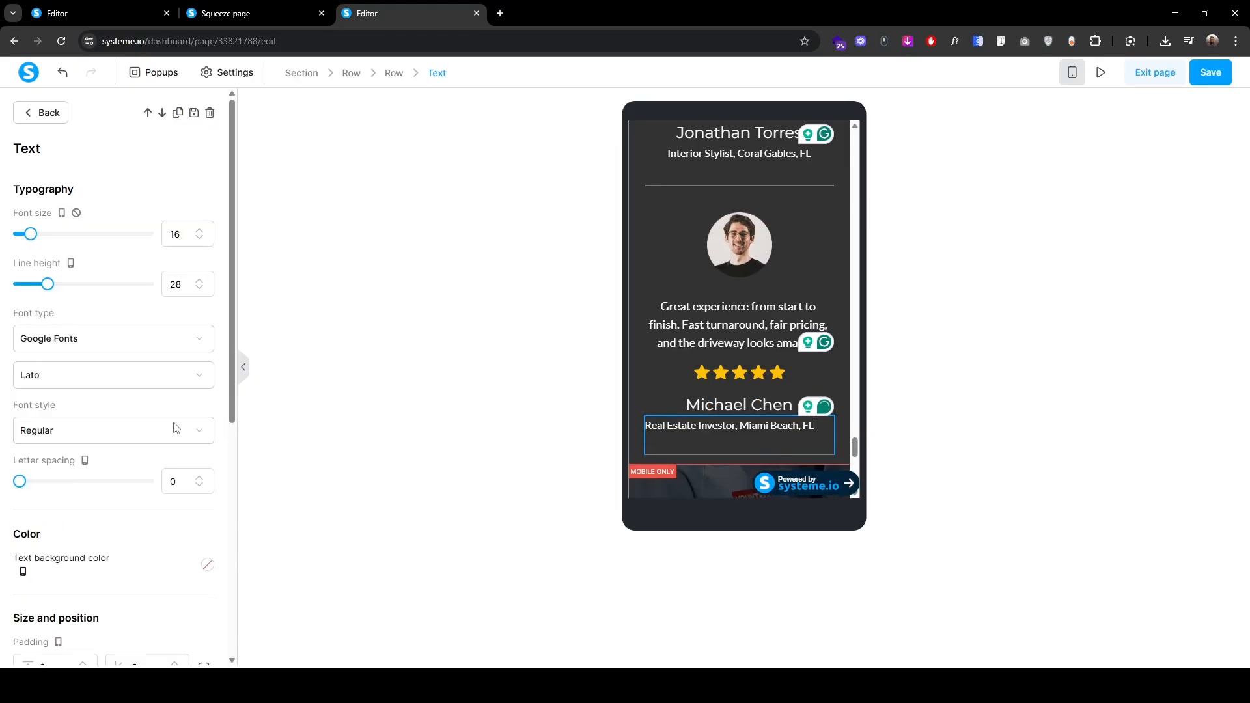
scroll(97, 547, "down", 4)
left_click(96, 546)
left_click(760, 455)
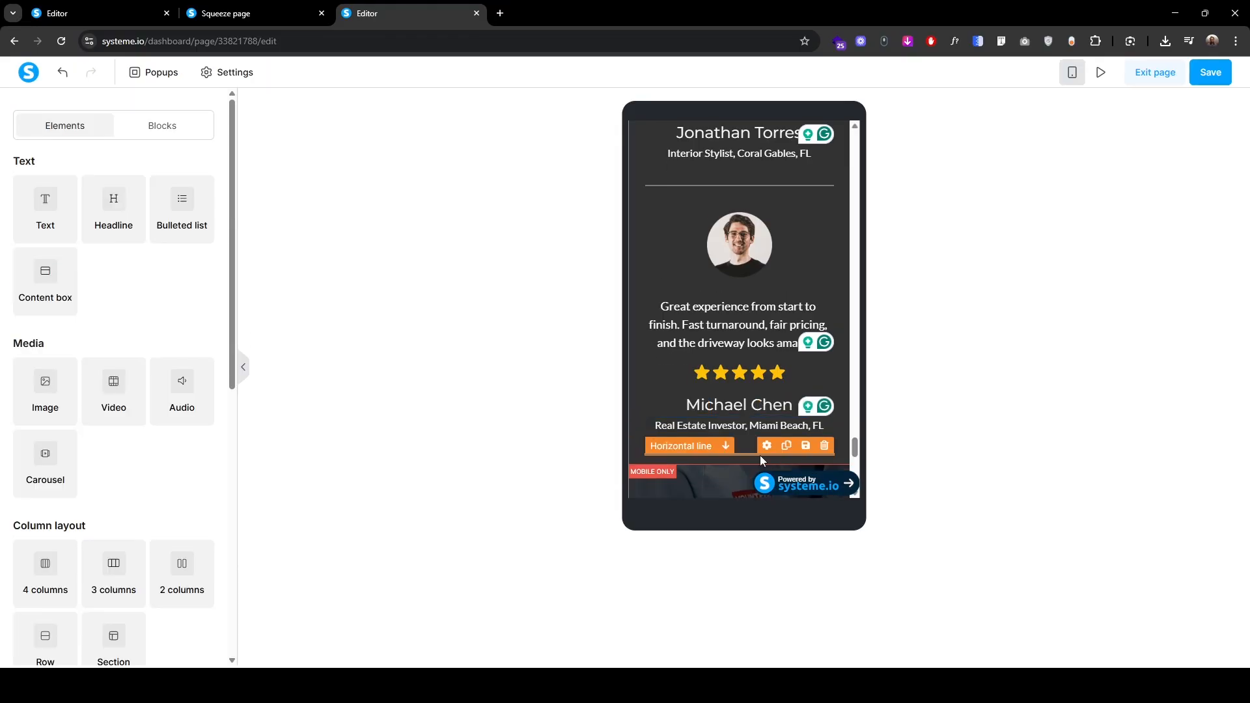
left_click(760, 455)
left_click(205, 480)
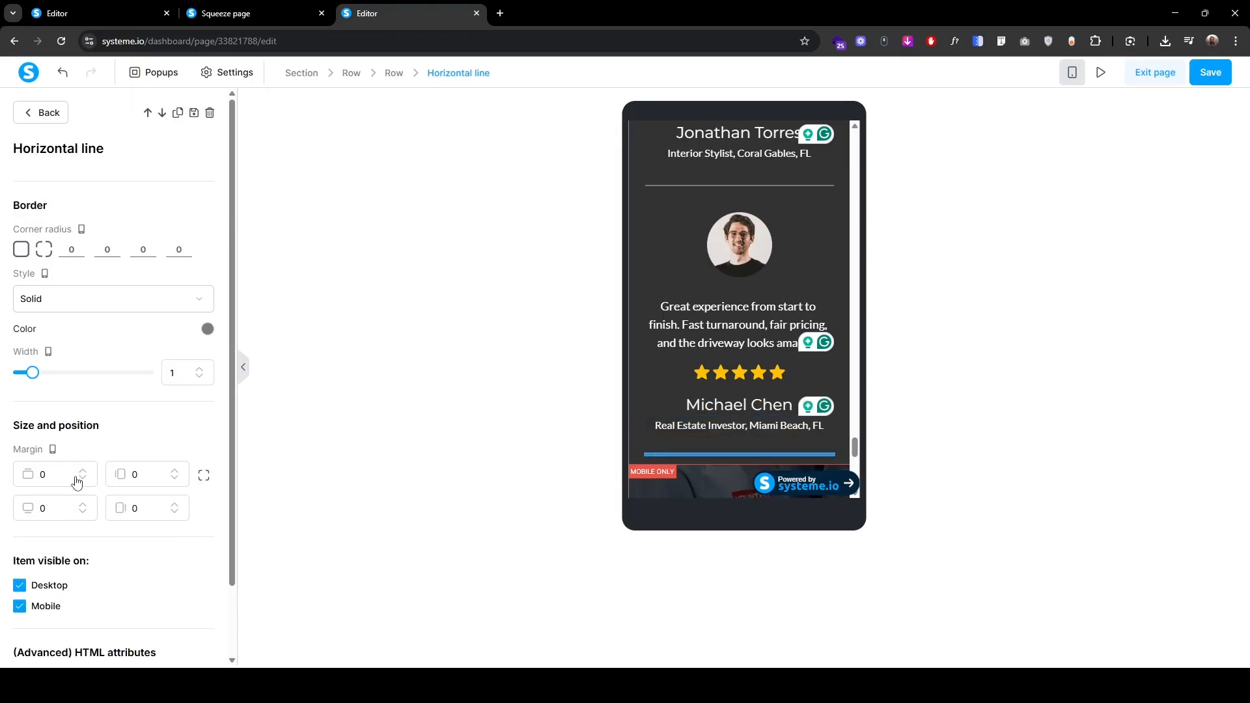
left_click(50, 501)
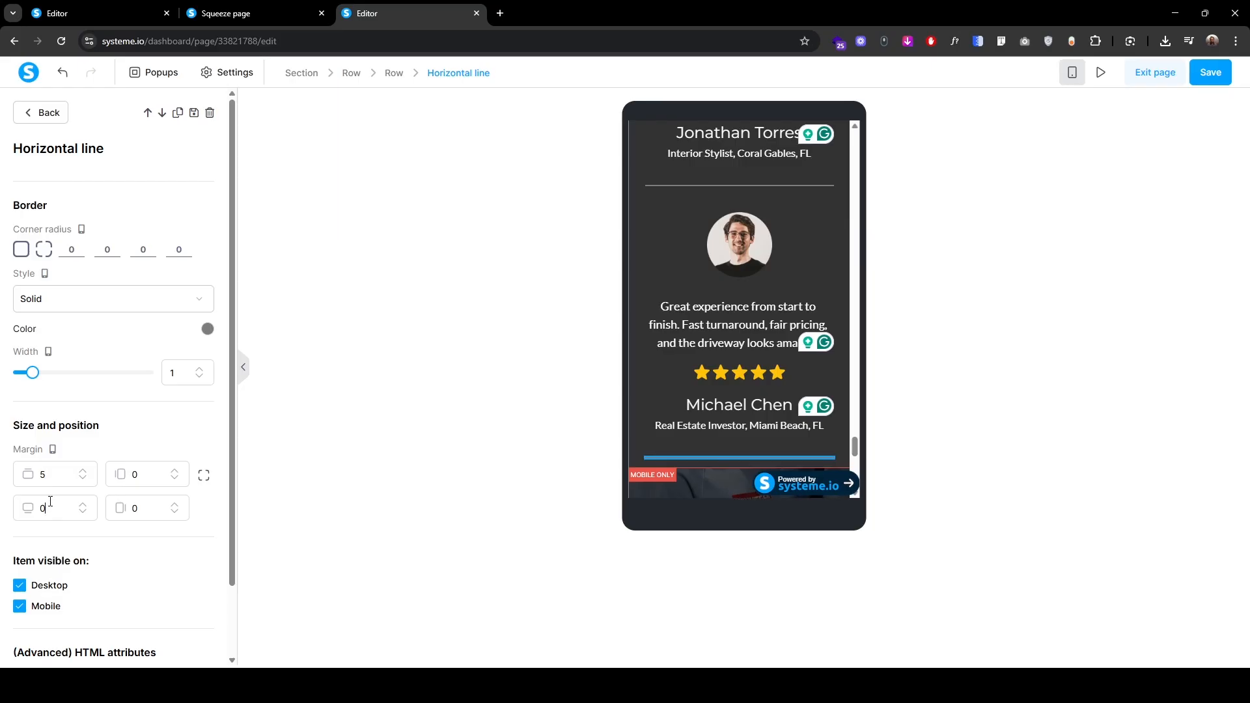
type("2")
left_click(40, 113)
scroll(734, 433, "up", 5)
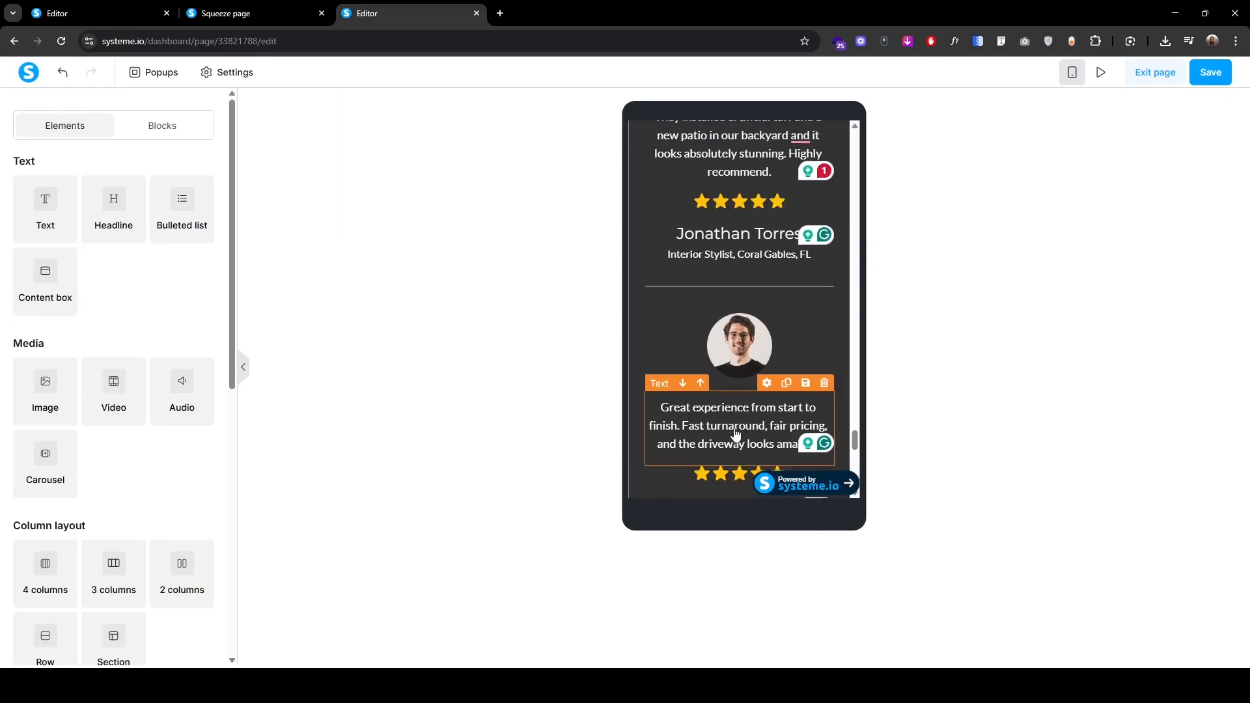
left_click(1072, 72)
Step: Check the email sign-up banner on the live Squeeze page, then return to the editor
scroll(318, 461, "down", 1)
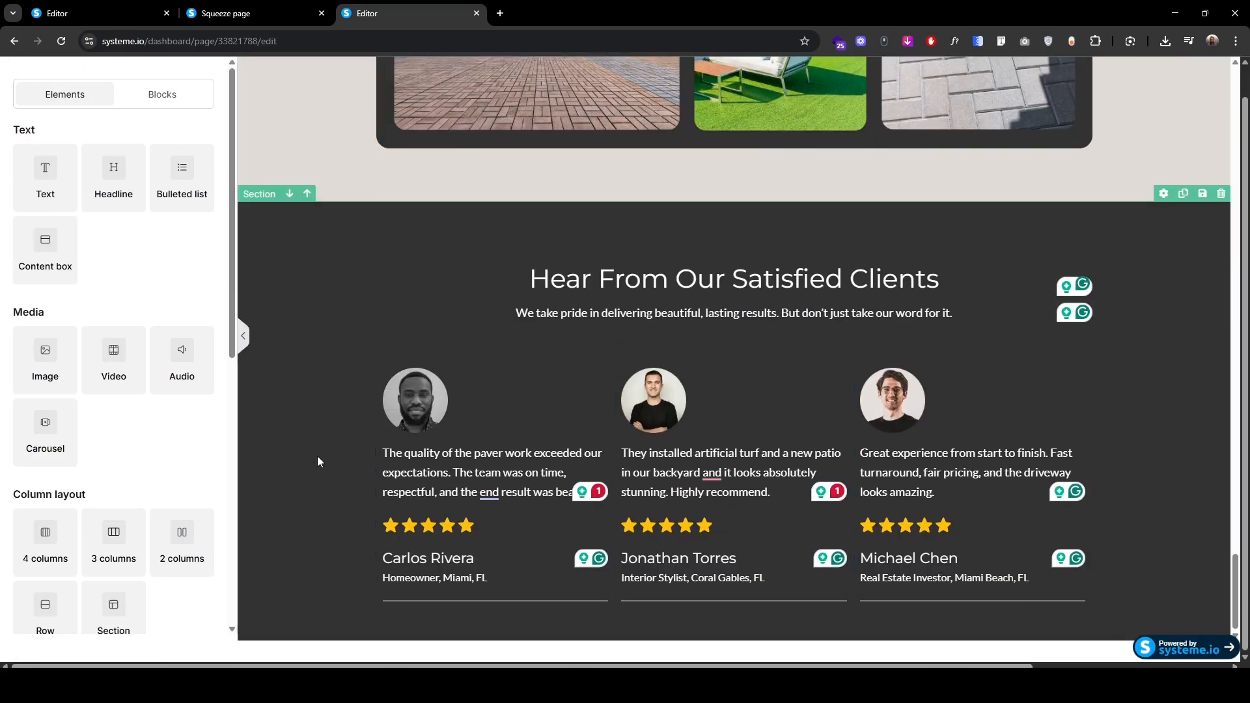
scroll(806, 434, "up", 1)
left_click(256, 13)
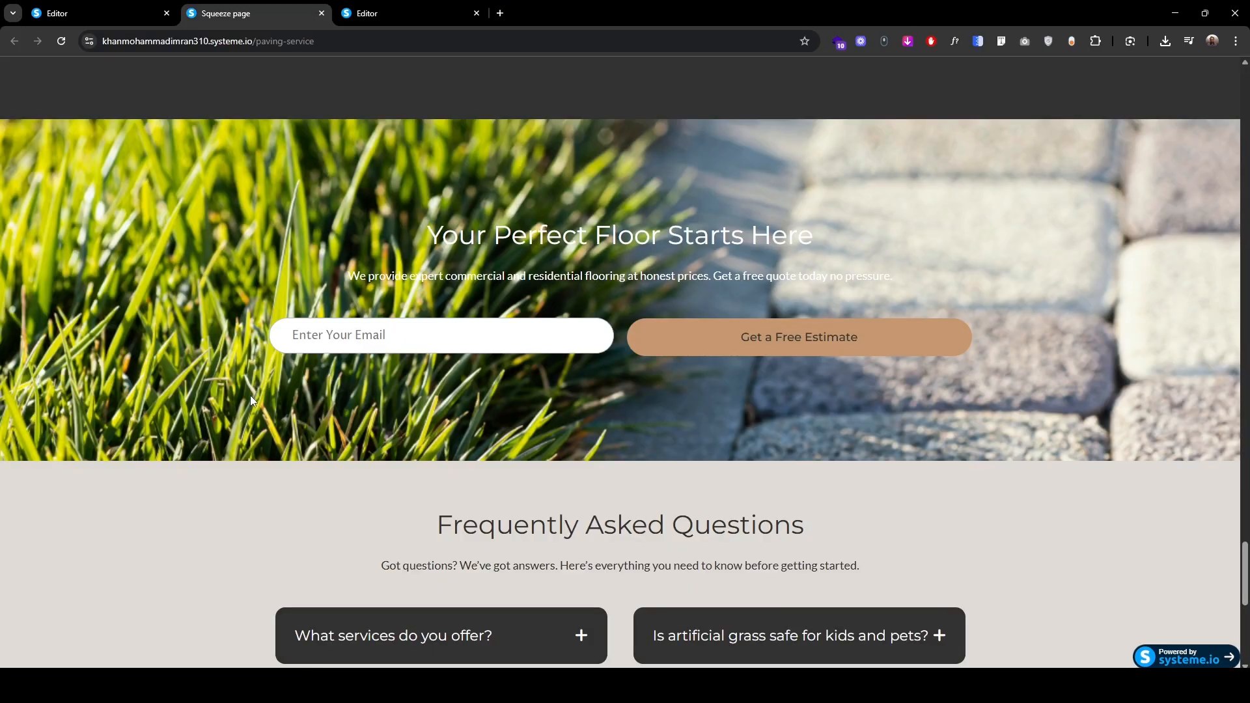
scroll(251, 398, "up", 5)
scroll(227, 476, "down", 4)
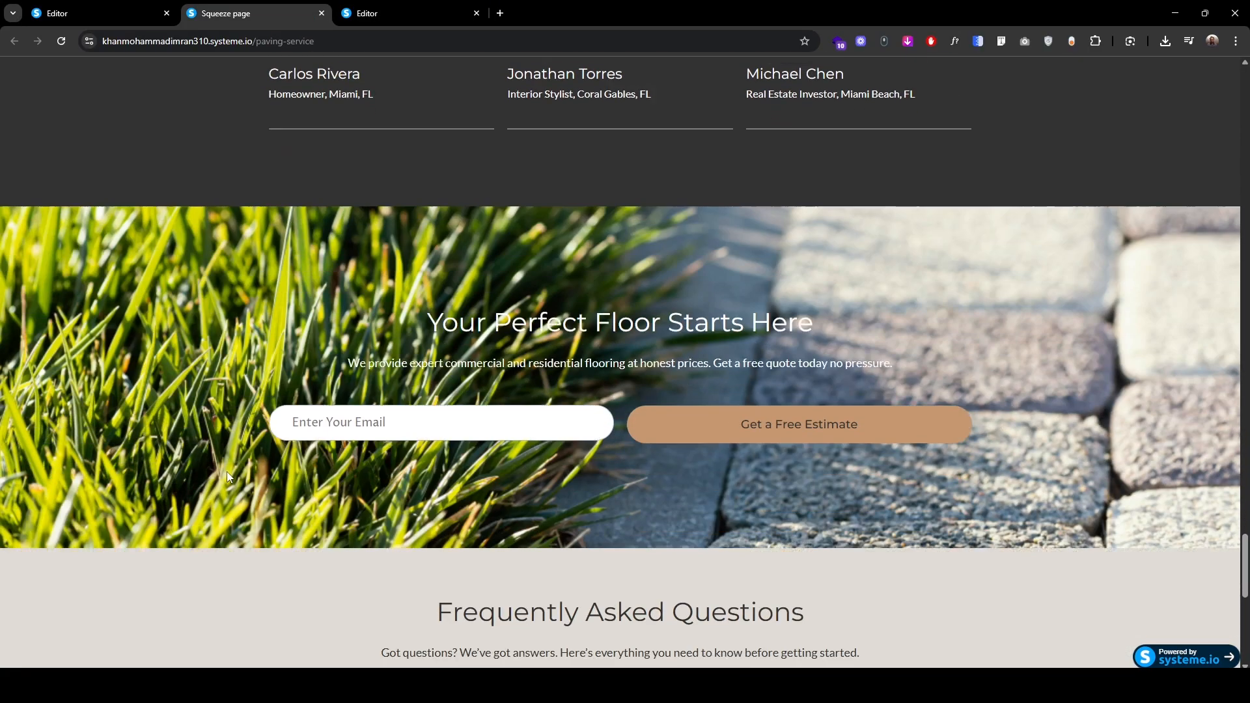
scroll(228, 476, "down", 4)
scroll(226, 471, "up", 5)
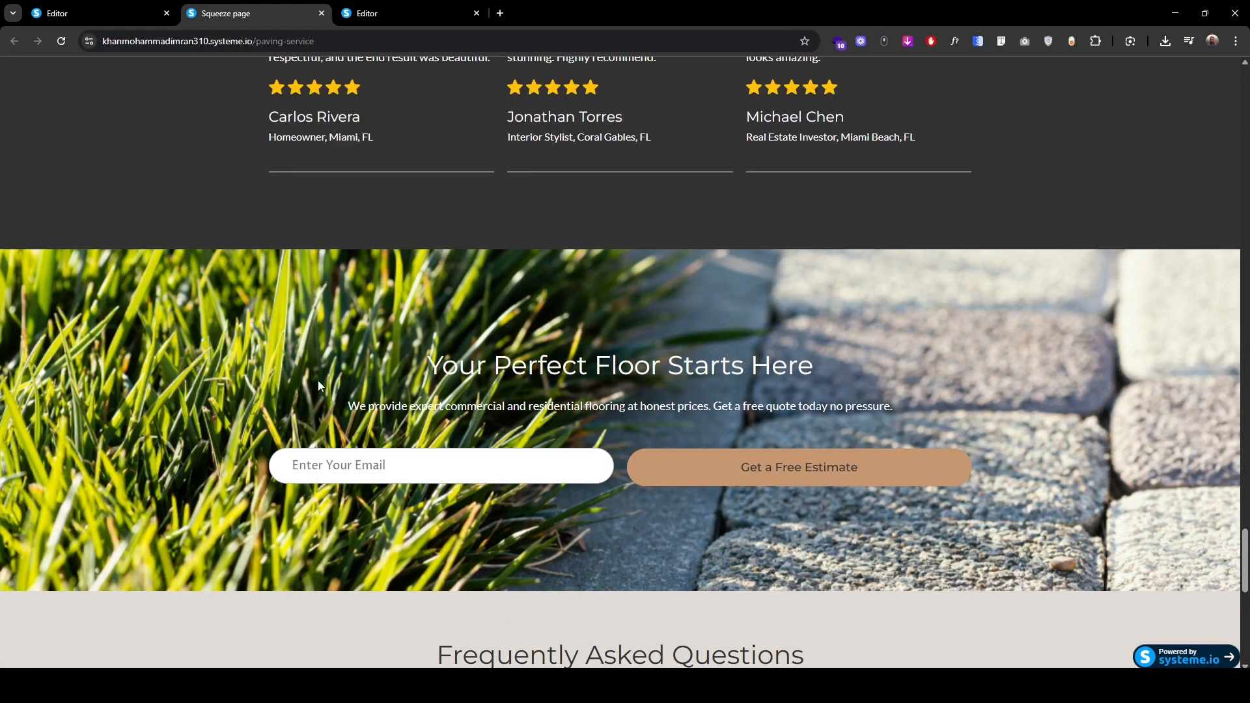
left_click(385, 7)
Step: Duplicate the testimonials section and delete the testimonial row from the copy
left_click(254, 231)
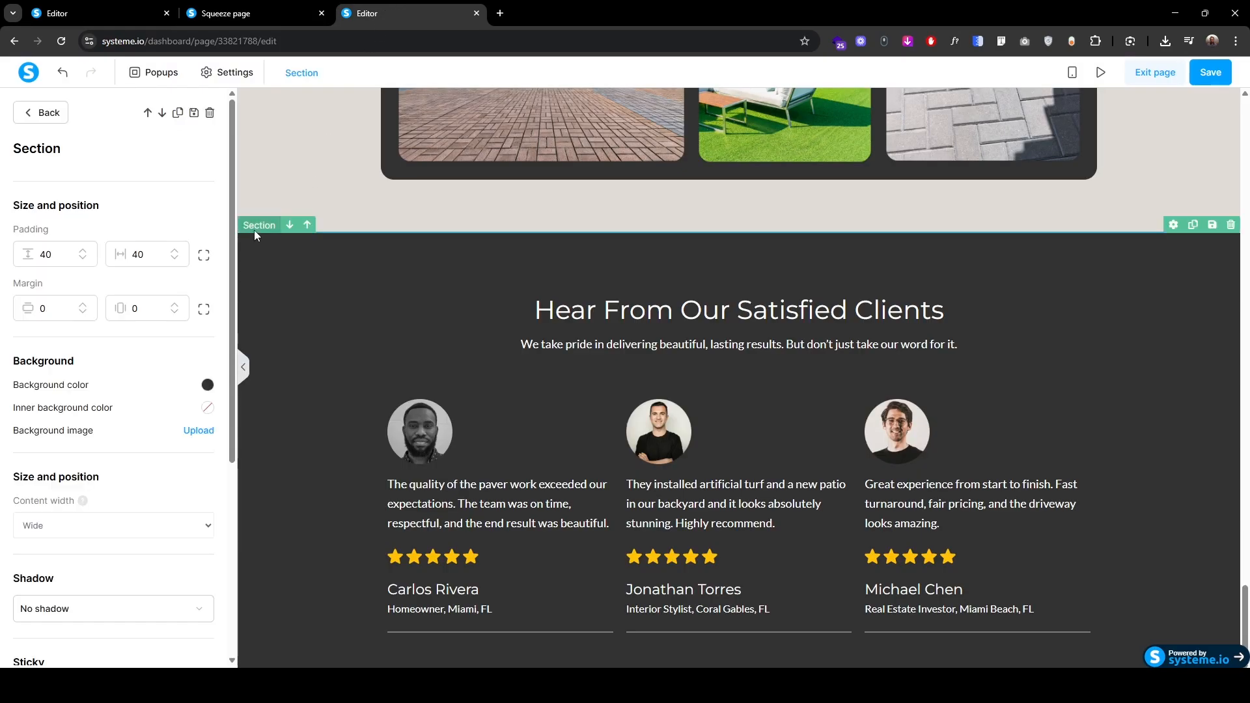
left_click(177, 113)
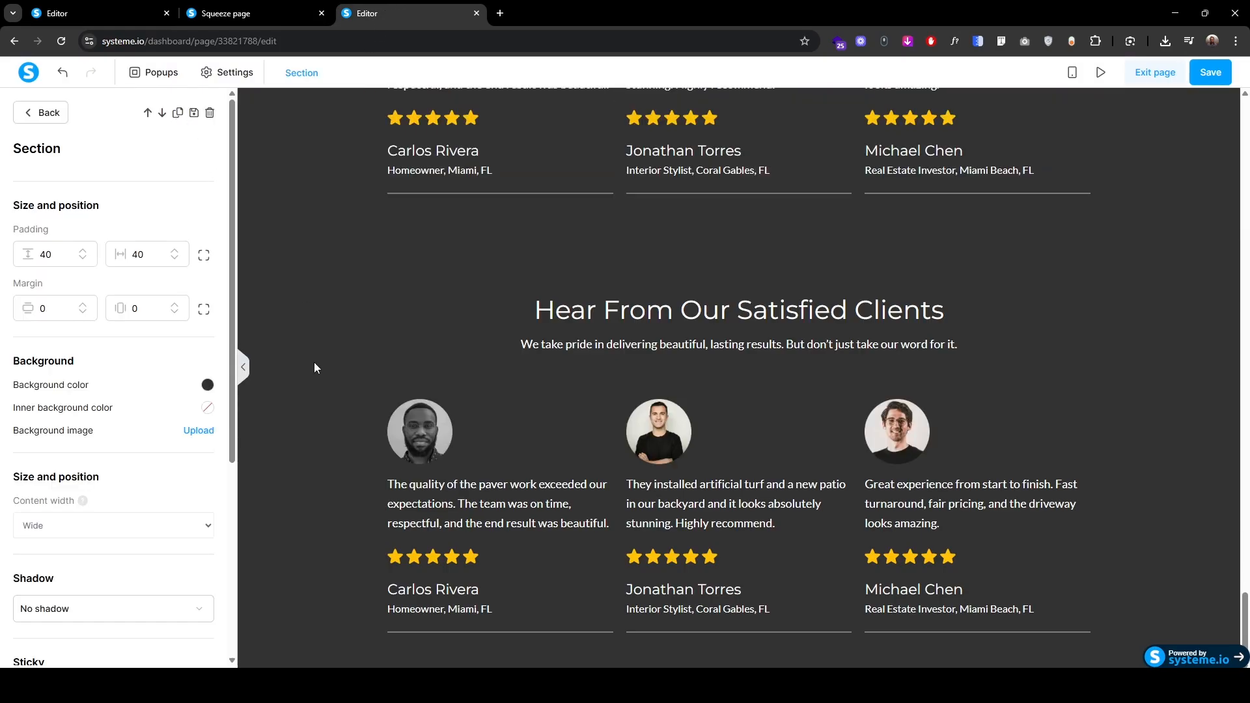
left_click(600, 519)
left_click(616, 522)
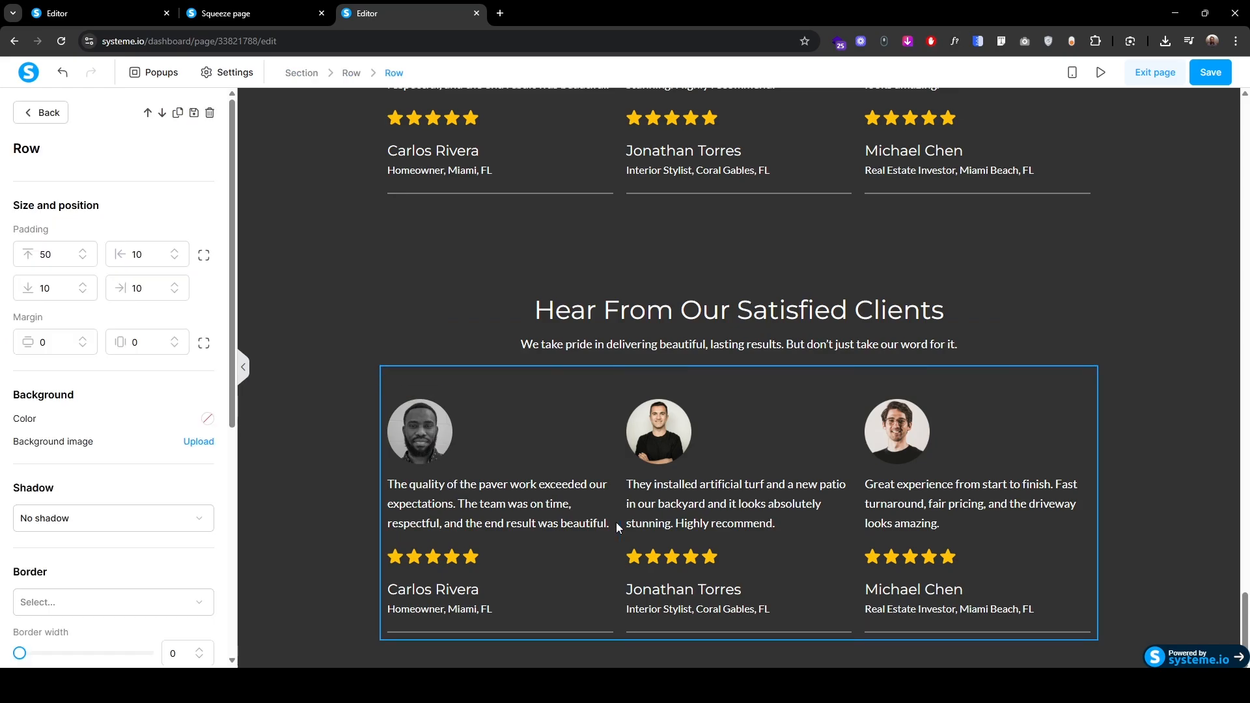
left_click(209, 112)
left_click(680, 123)
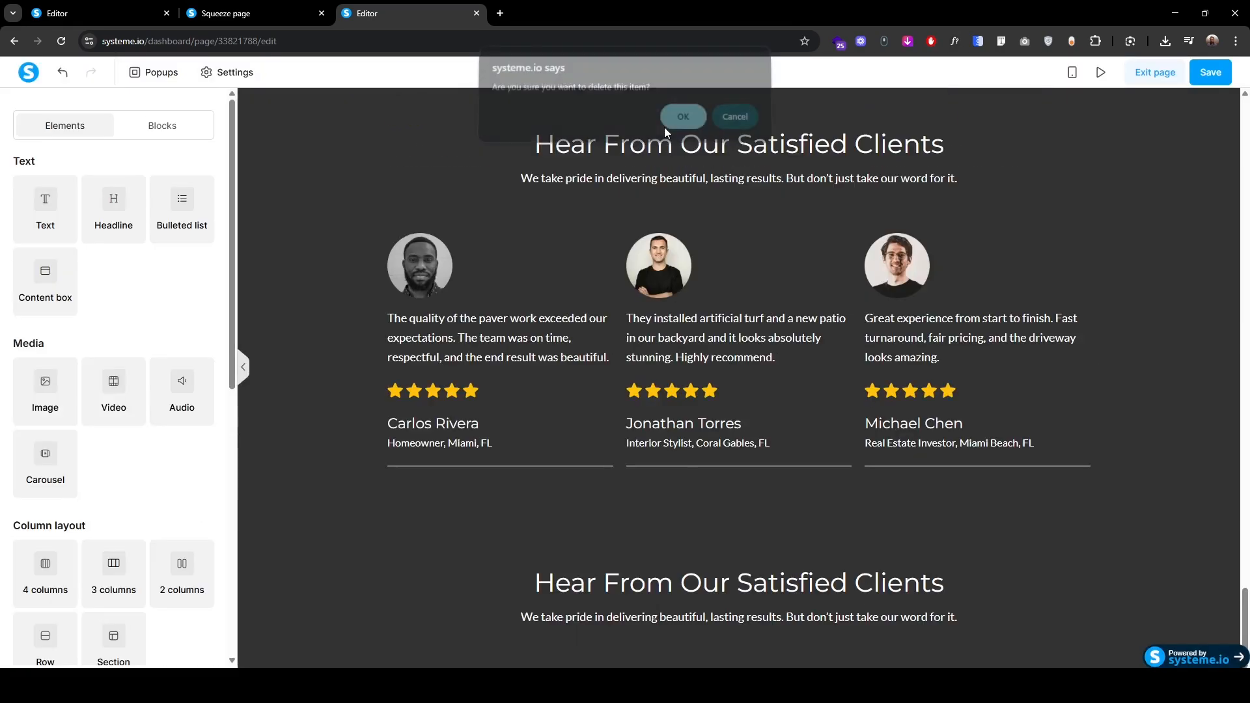
Step: Upload the grass-and-paver photo as the copied section's background image
left_click(264, 504)
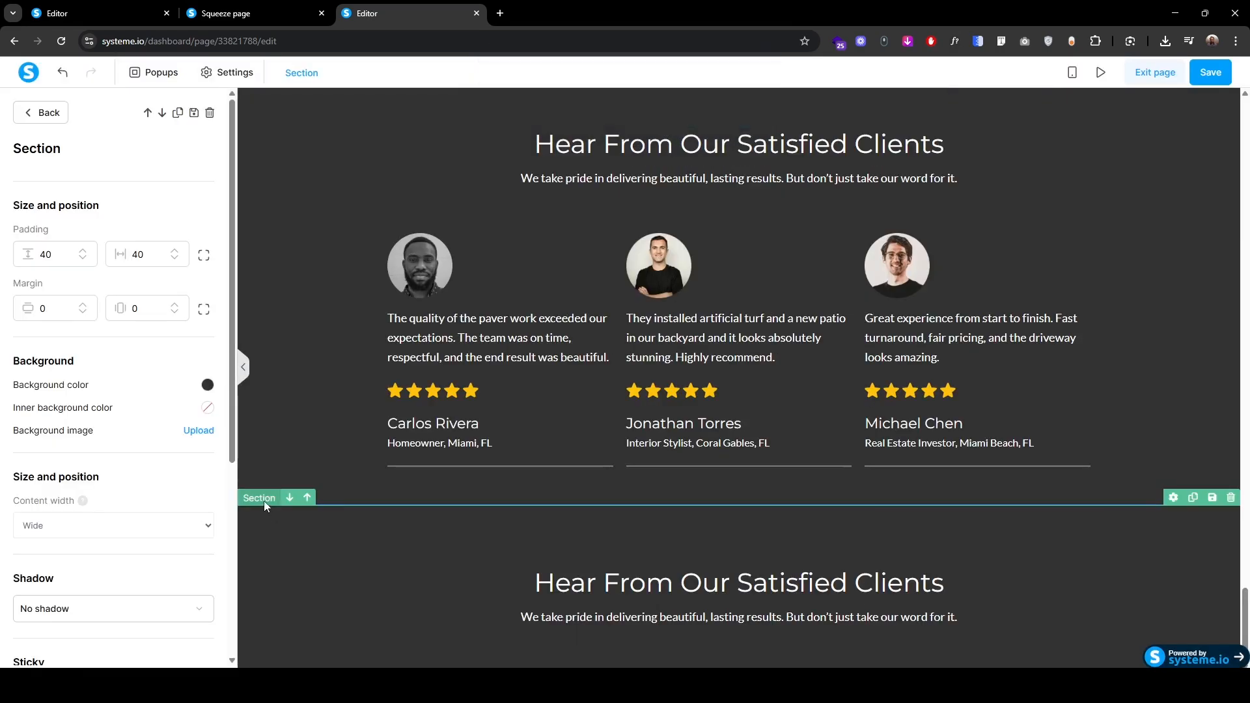
left_click(199, 430)
left_click(644, 347)
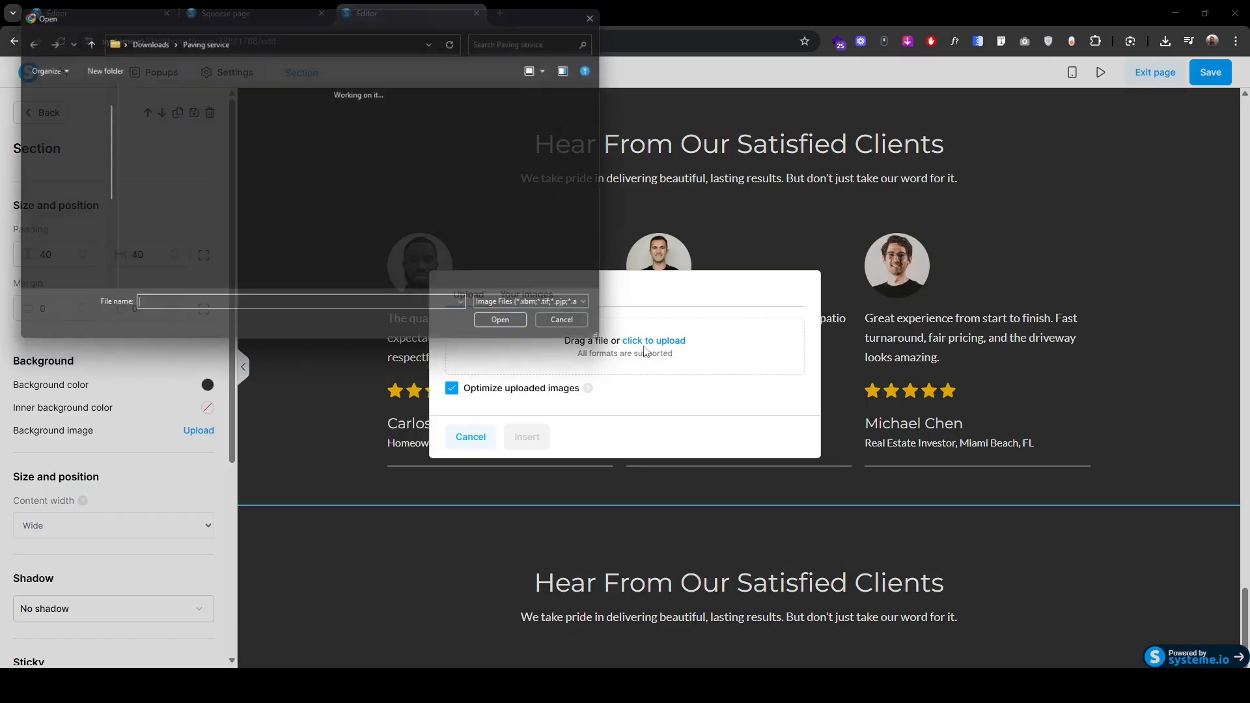
left_click(514, 330)
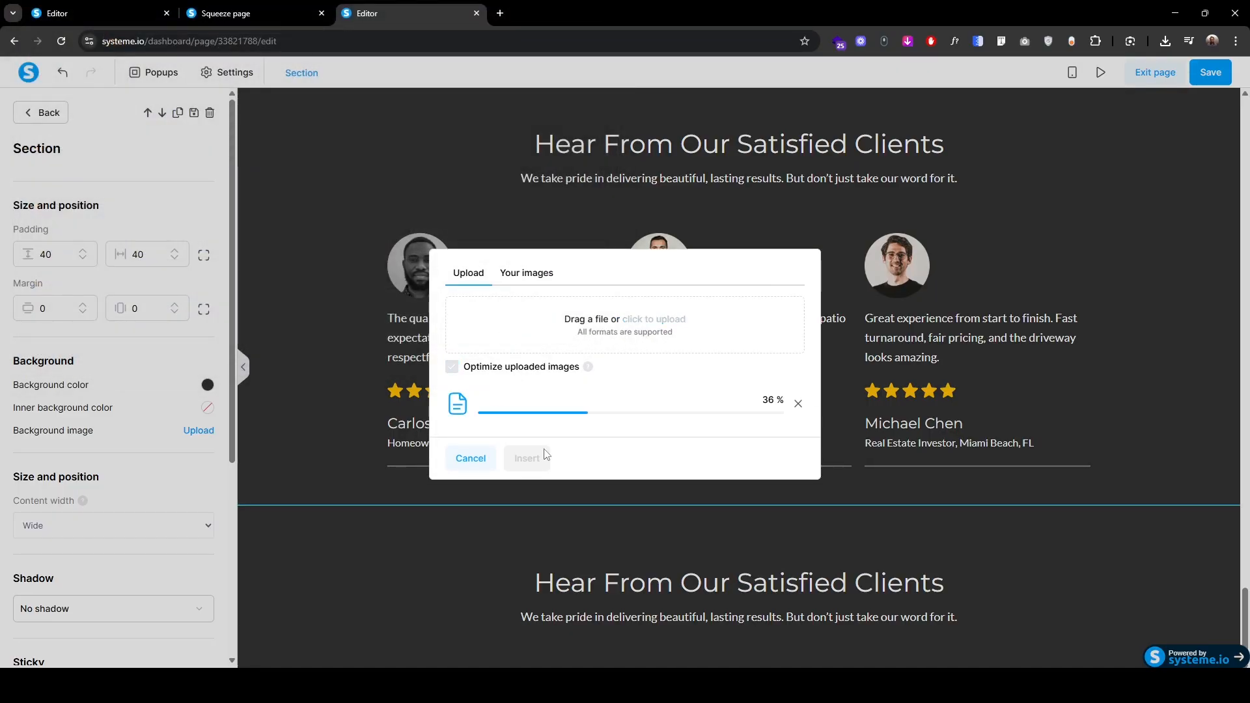
left_click(528, 458)
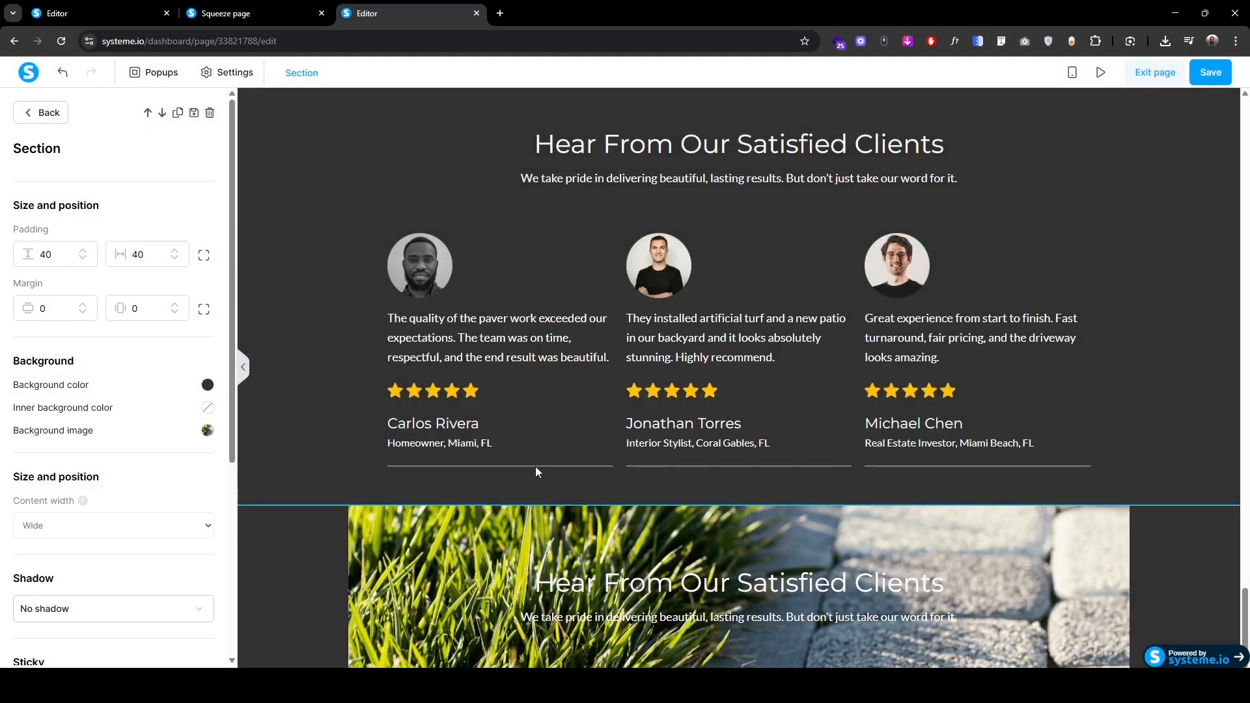
Step: Set the background image display to Full Center (Fixed)
left_click(207, 431)
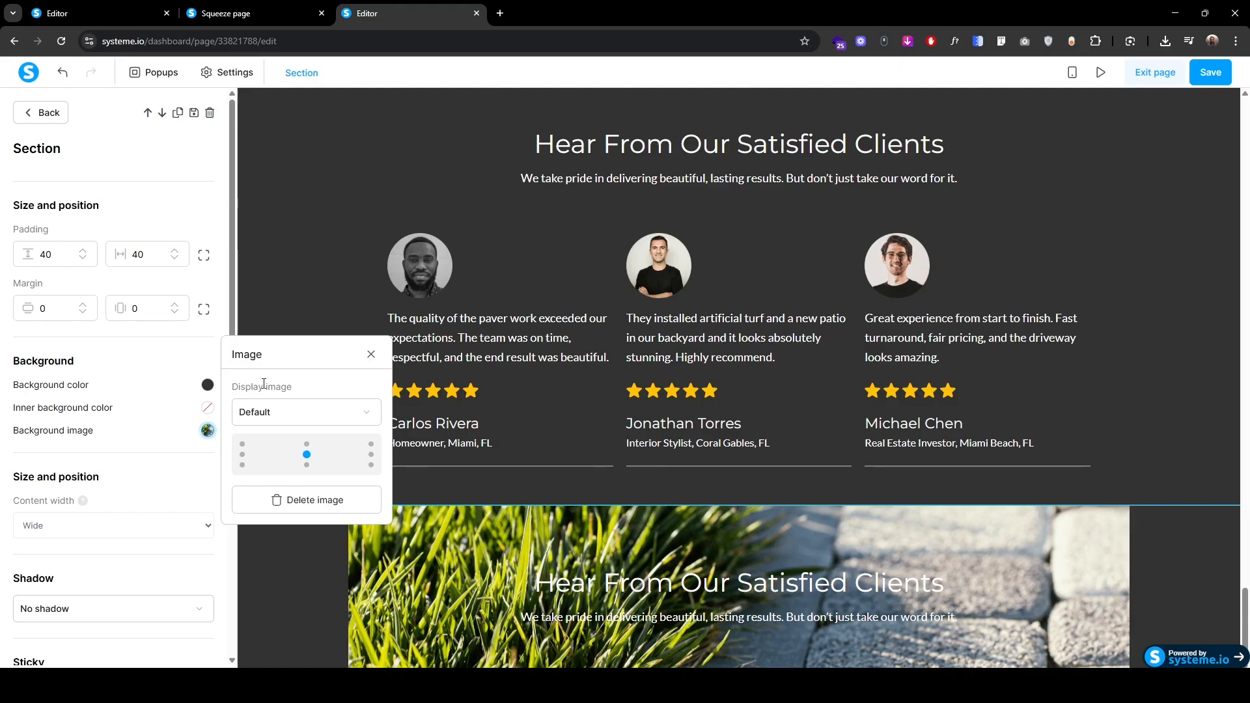
left_click(302, 416)
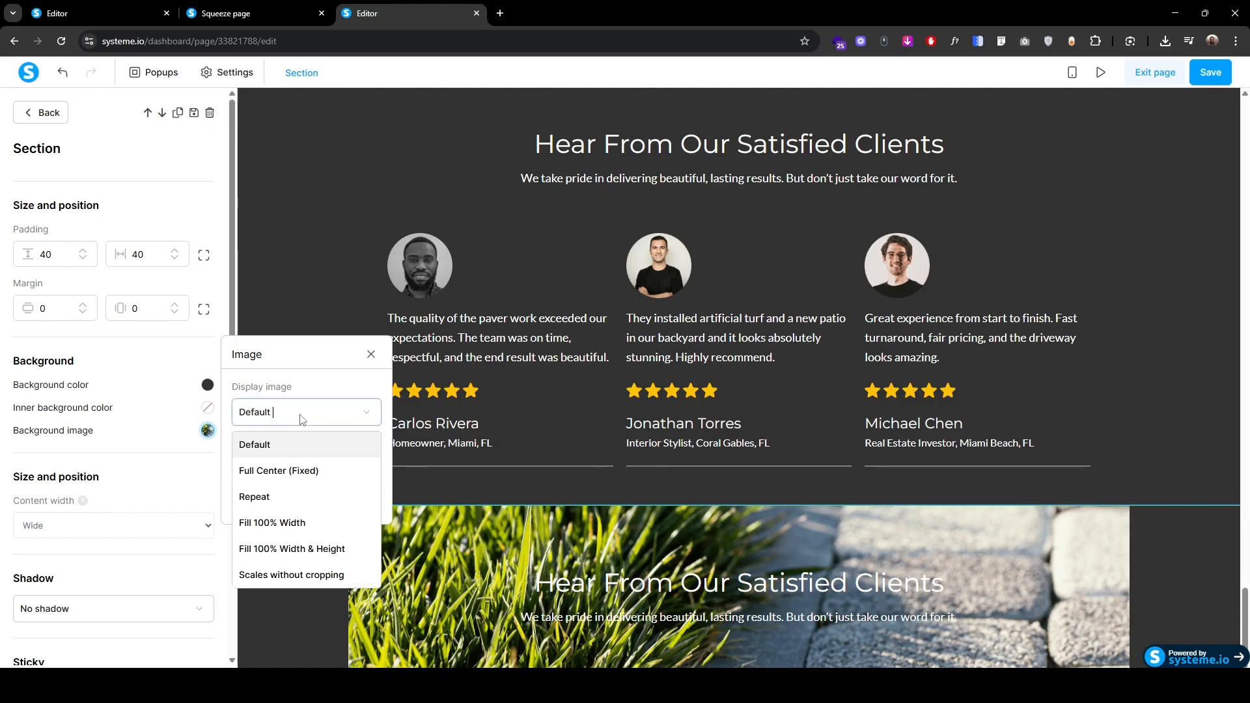
left_click(281, 473)
left_click(130, 175)
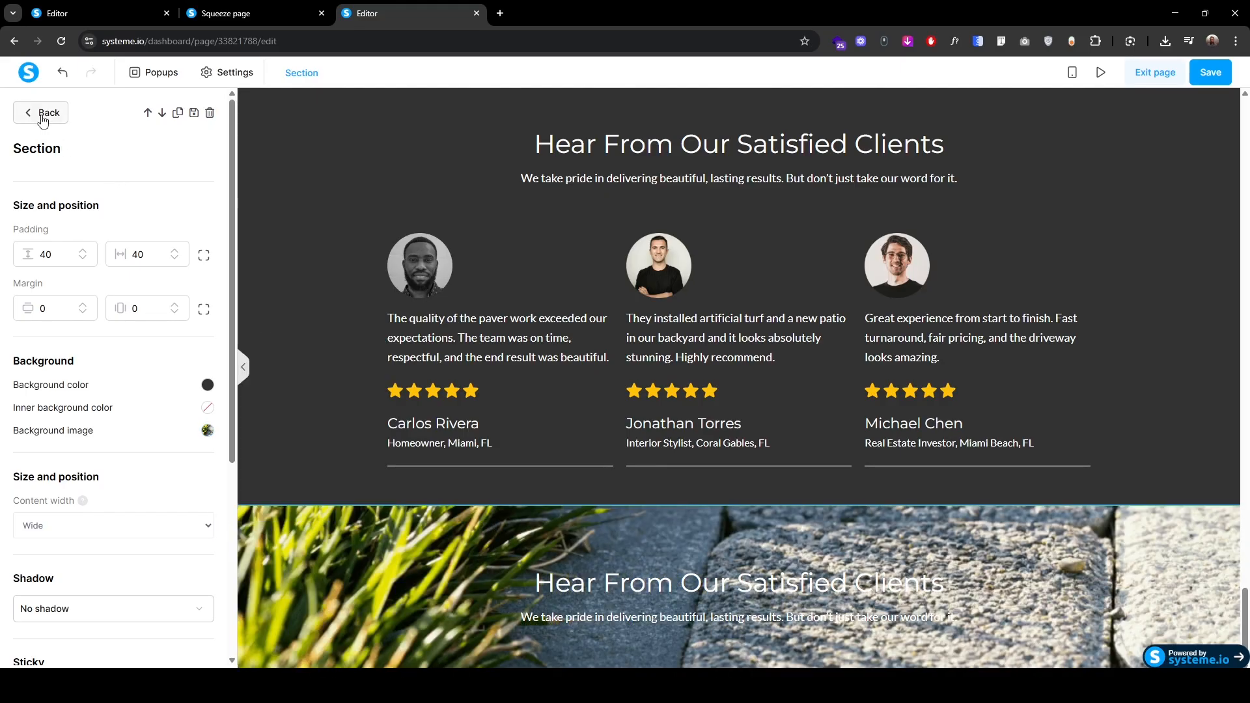
left_click(40, 114)
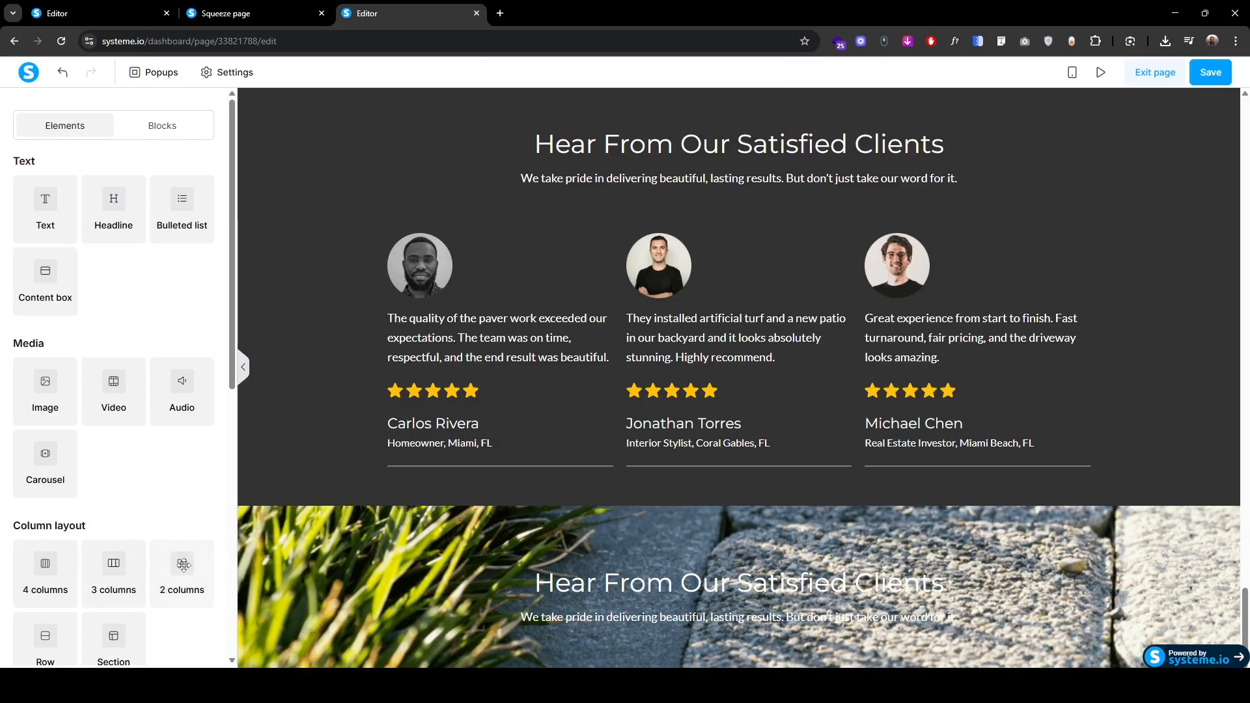
Step: Add a two-column row to the banner and place a form input in its left column
left_click_drag(183, 572, 727, 630)
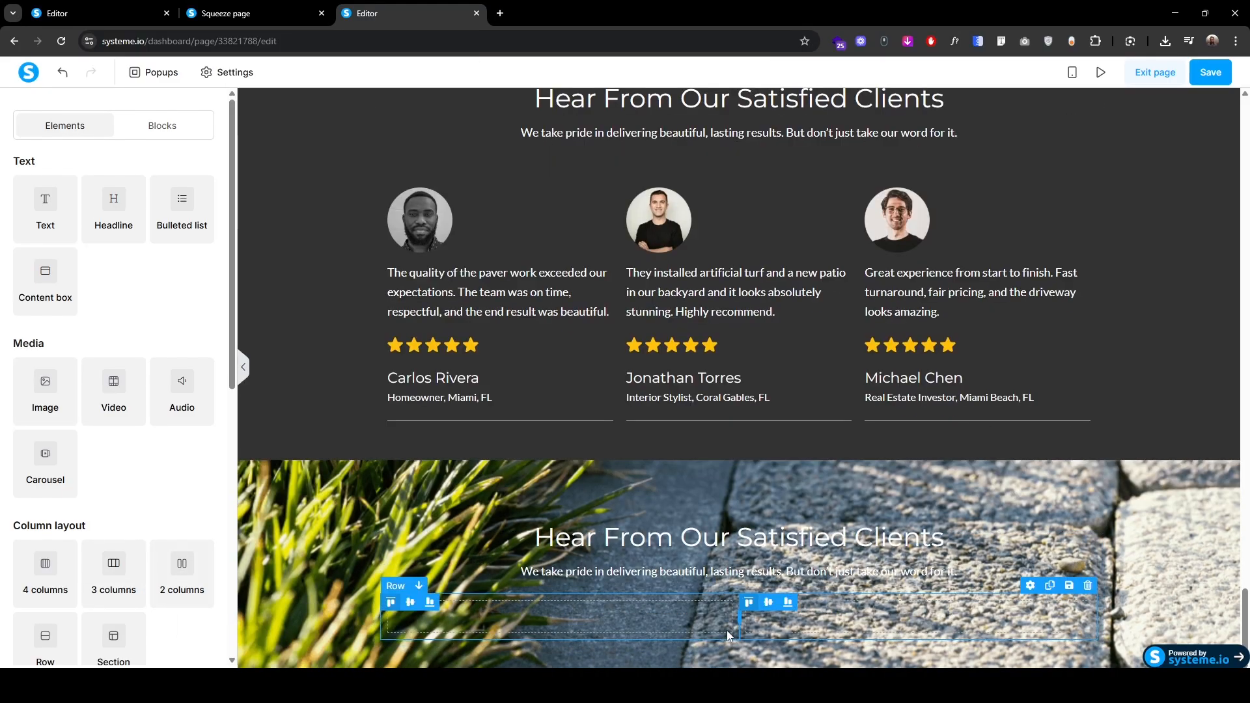
scroll(65, 529, "down", 3)
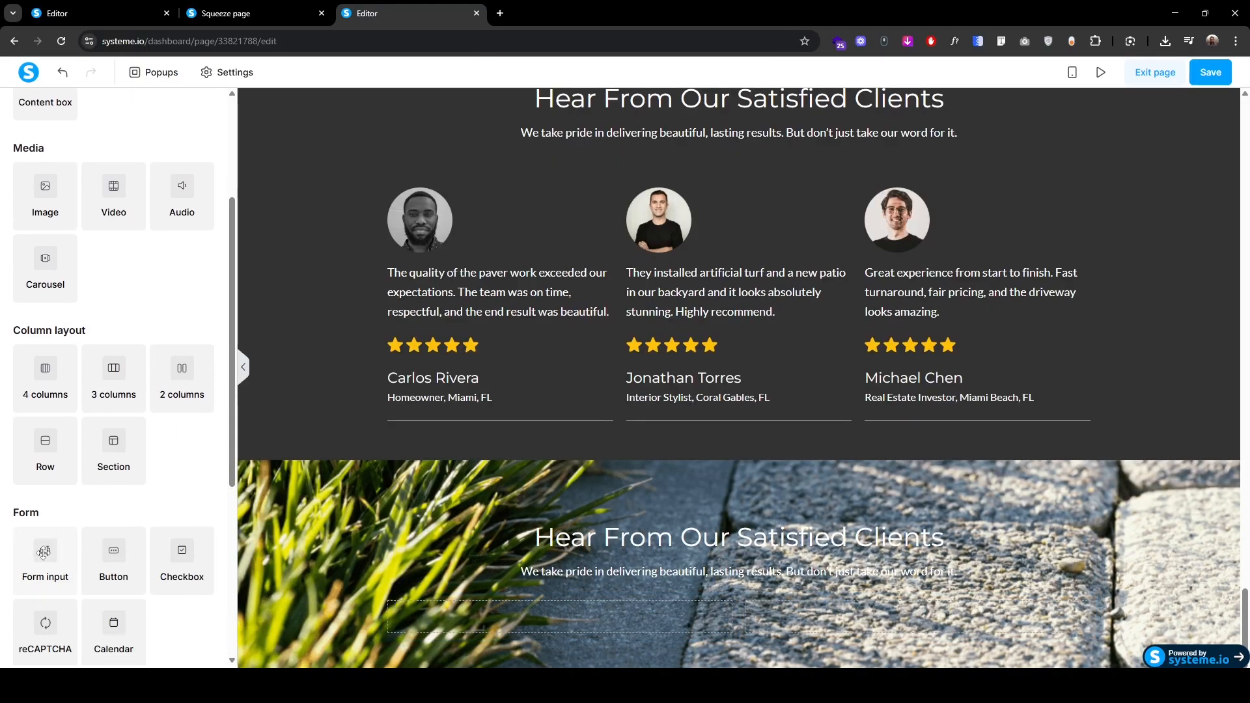
left_click_drag(46, 555, 544, 626)
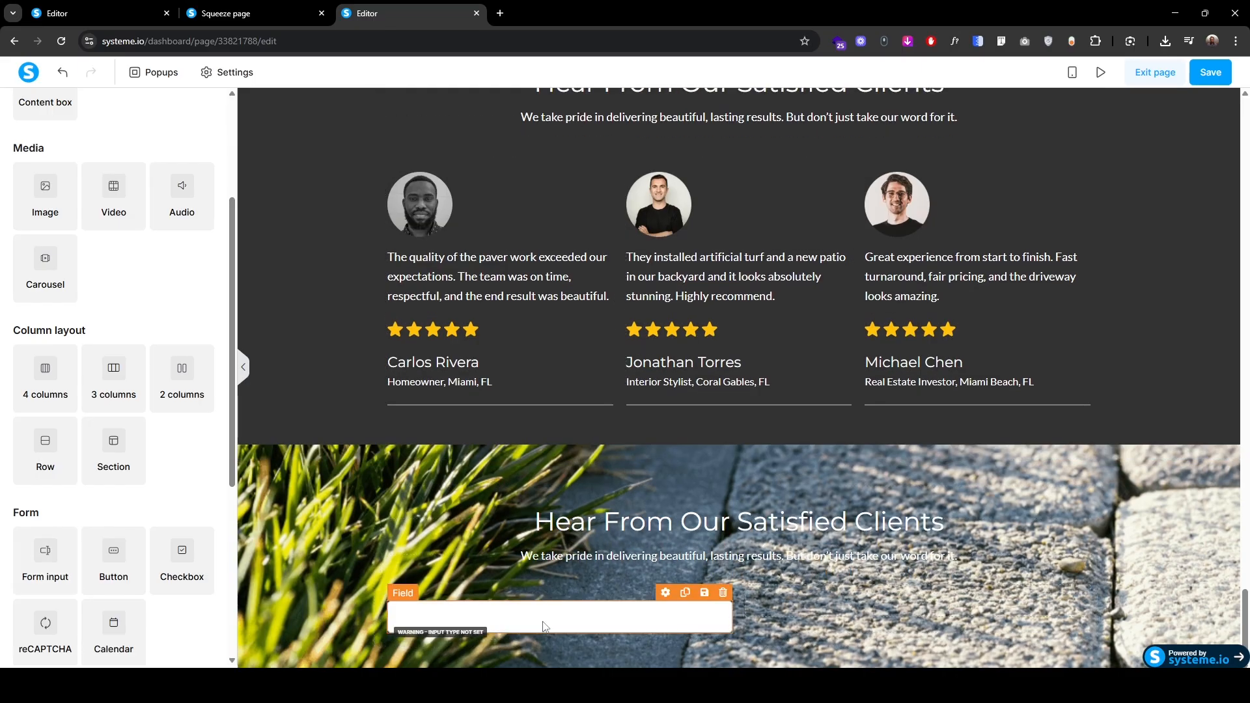
Step: Duplicate the hero's Get a Free Estimate button and move the copy into the banner's right column
scroll(721, 558, "up", 20)
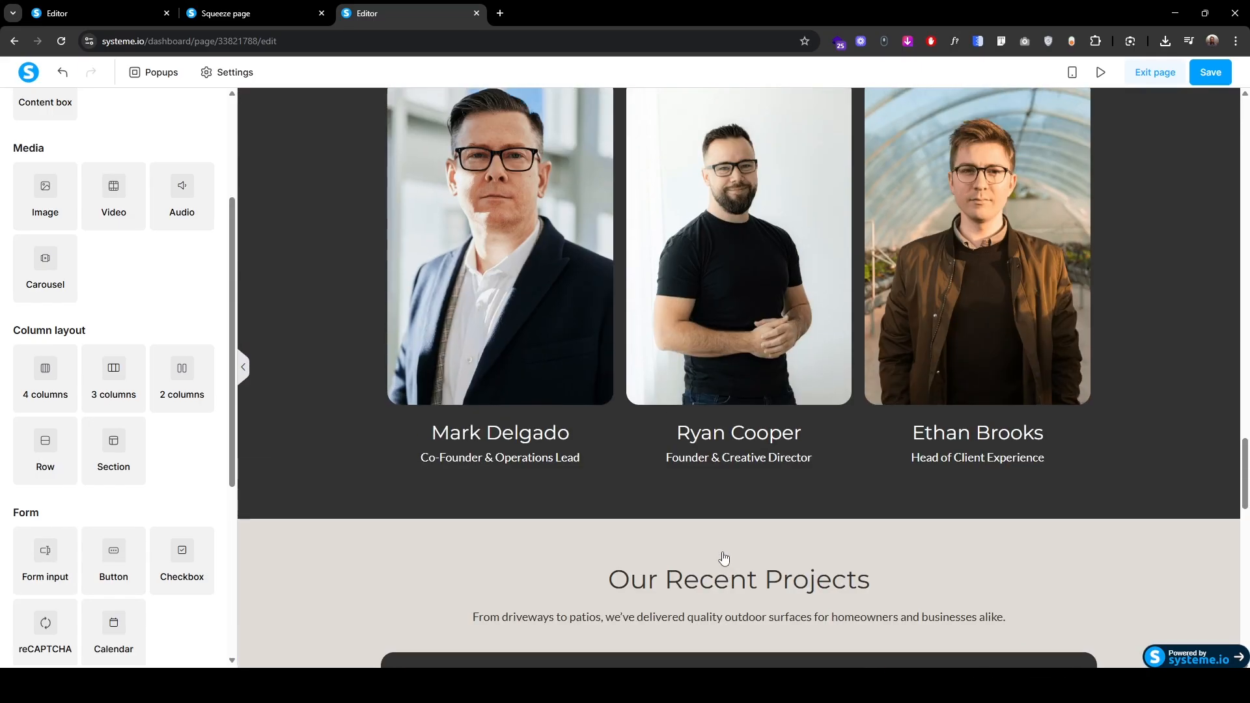
scroll(724, 558, "up", 10)
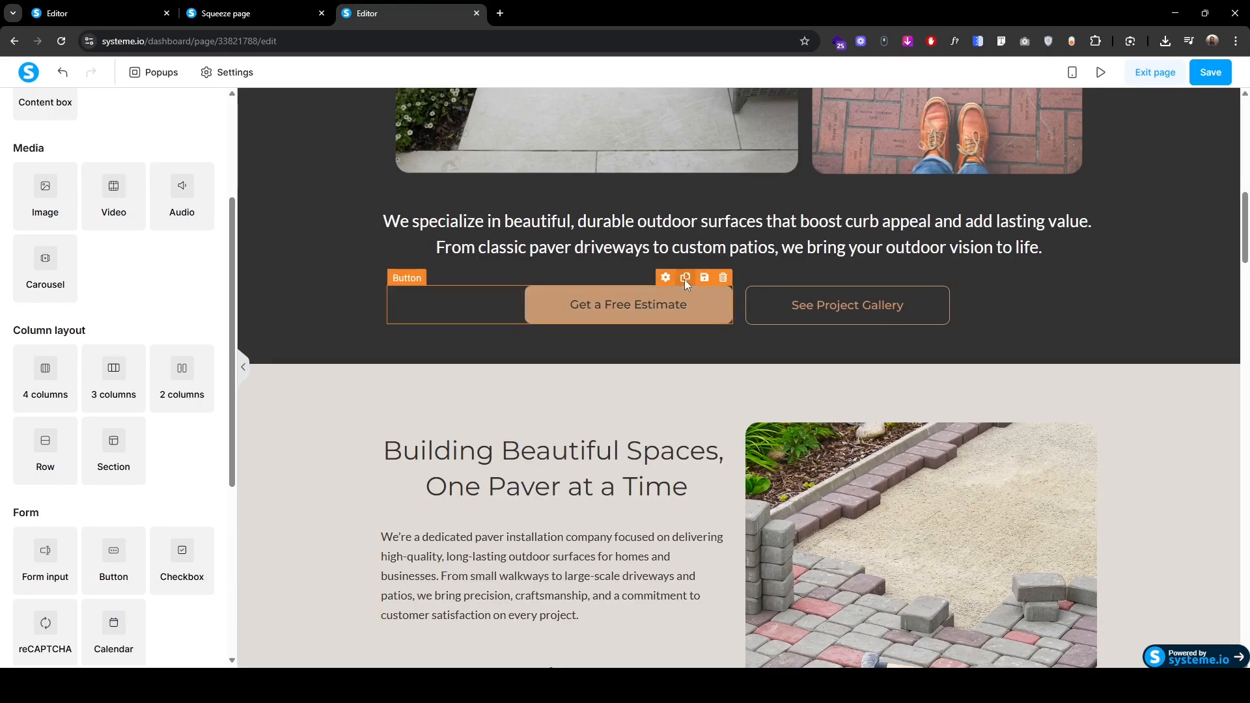
left_click(685, 280)
left_click_drag(405, 315, 763, 604)
scroll(900, 619, "down", 20)
Step: Make the banner input an Email field with placeholder 'Enter Your Email'
left_click(687, 621)
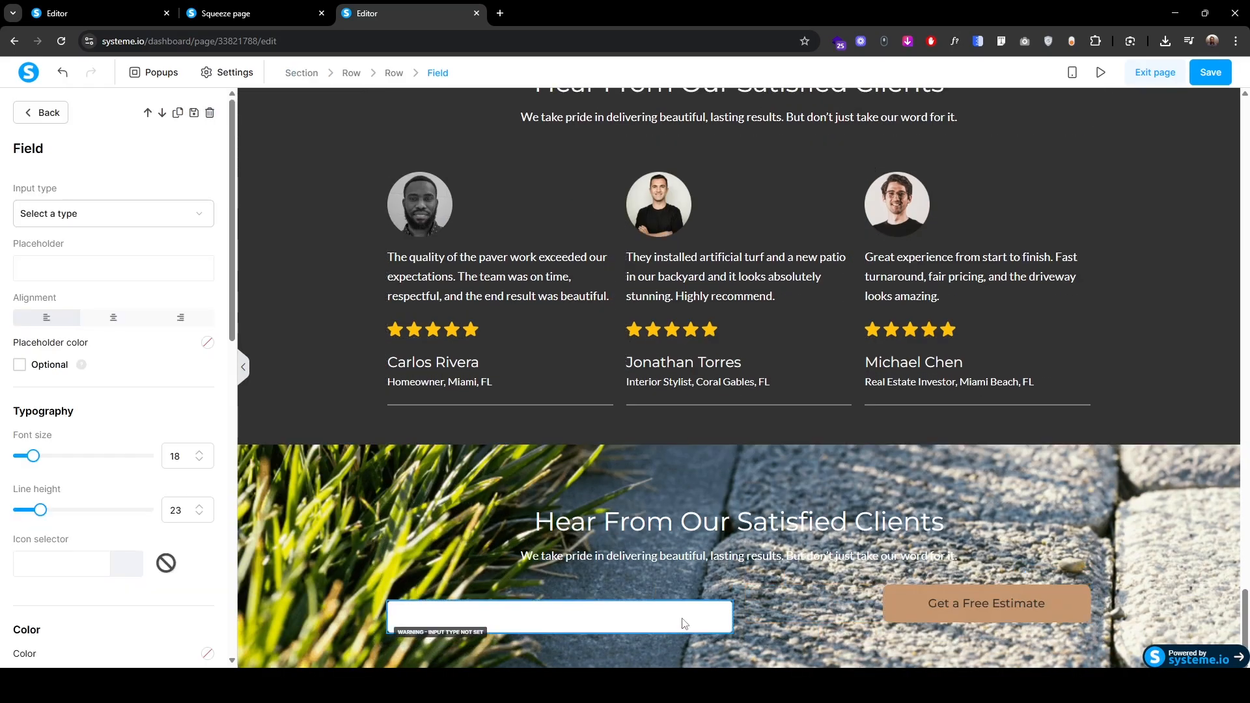
left_click(51, 216)
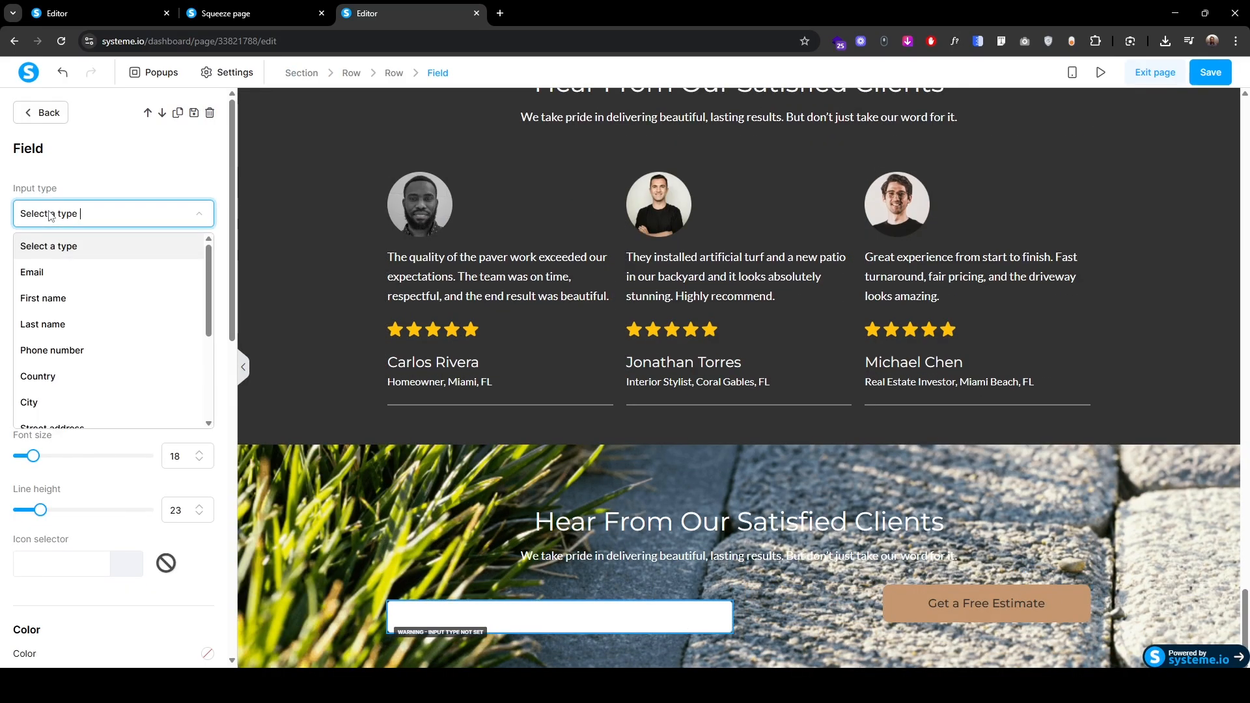
left_click(56, 273)
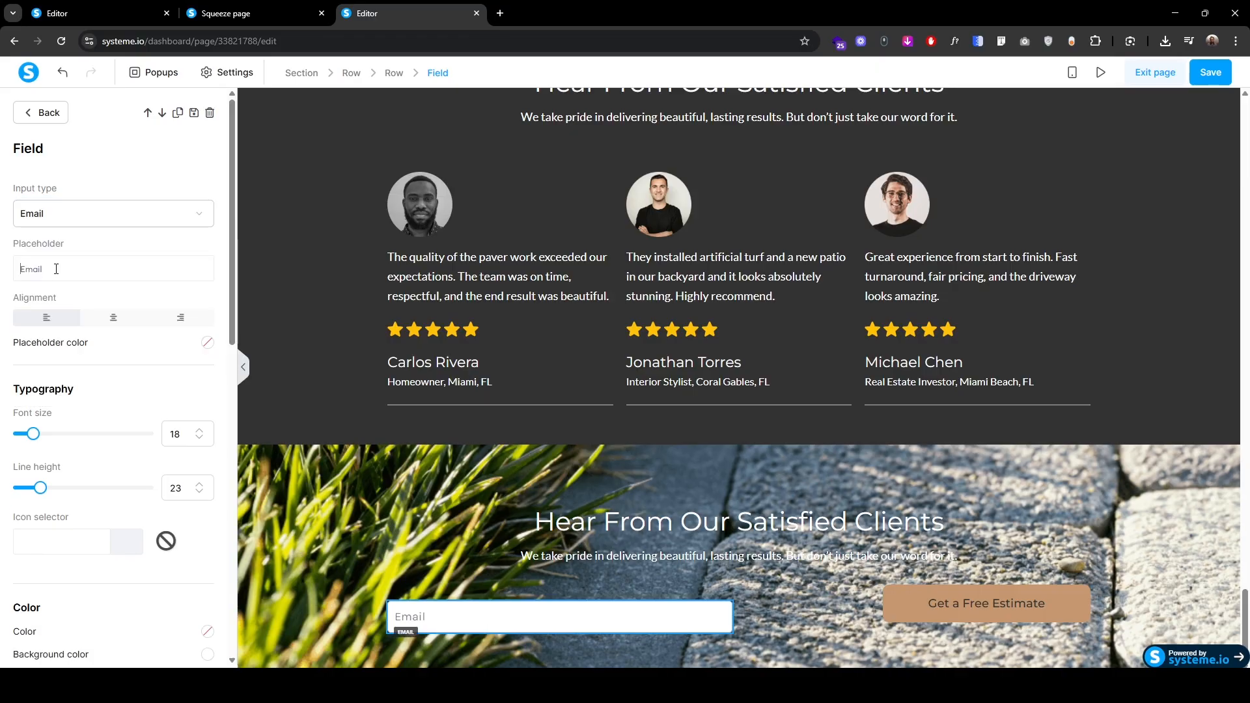
type("Enter Your")
Step: Set the email field's top margin to 0, vertical padding to 15 and left padding to 25
scroll(44, 442, "down", 4)
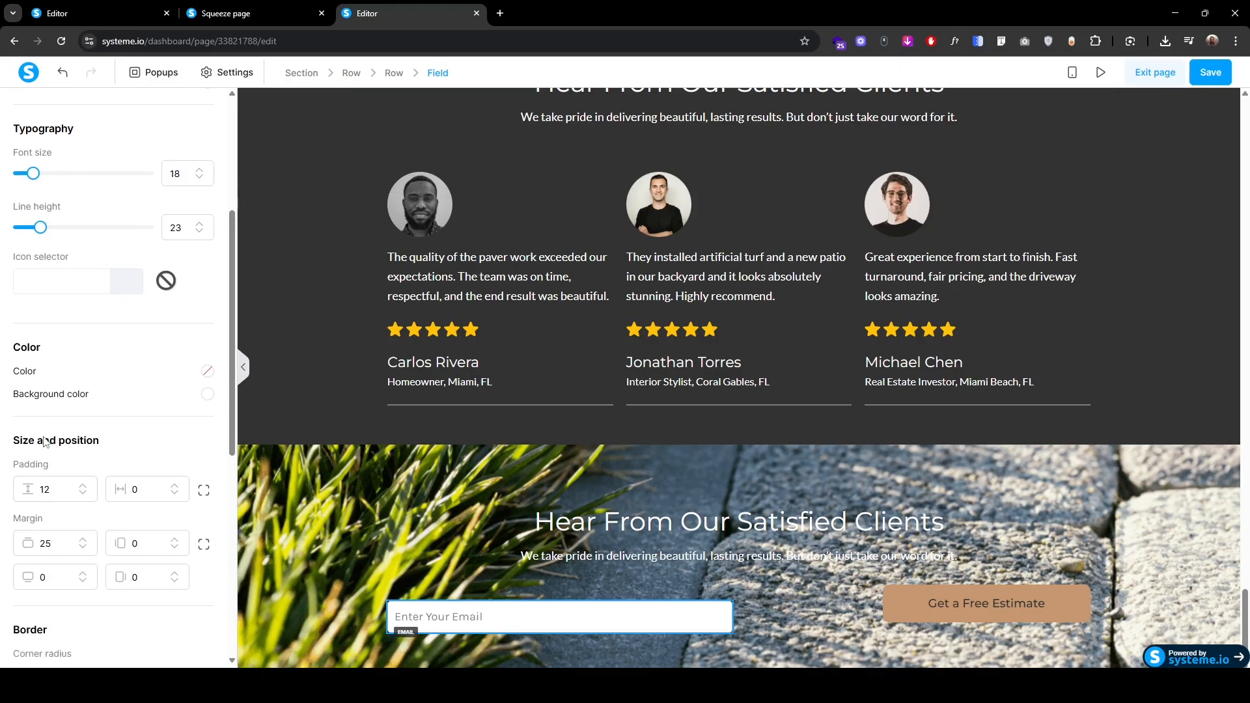
left_click_drag(59, 545, 2, 552)
type("0")
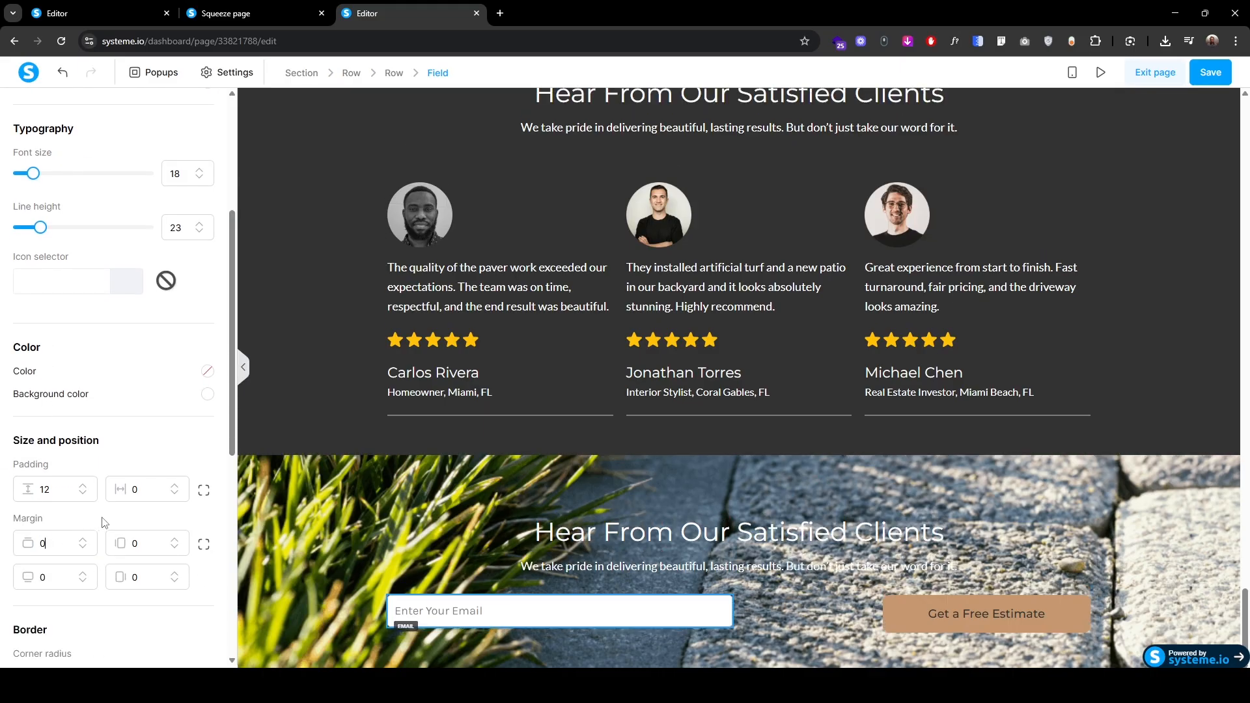
left_click(85, 487)
left_click(85, 487)
left_click(86, 487)
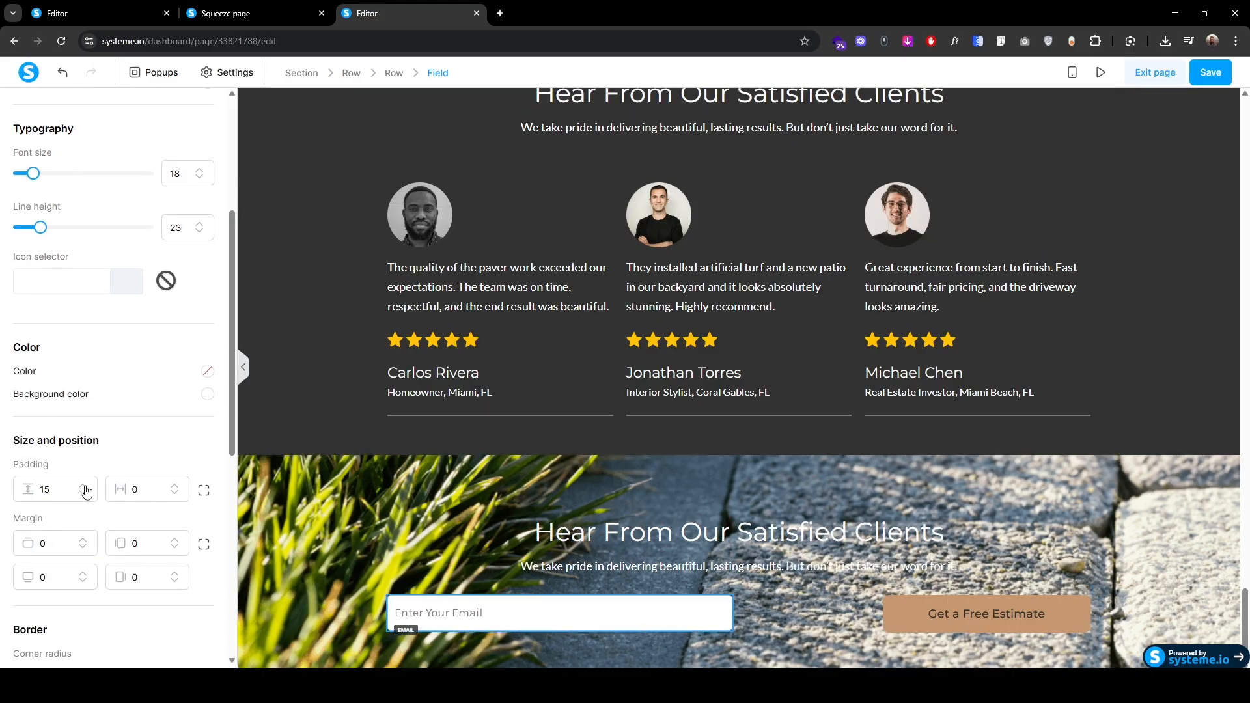
left_click(203, 490)
left_click_drag(134, 490, 130, 509)
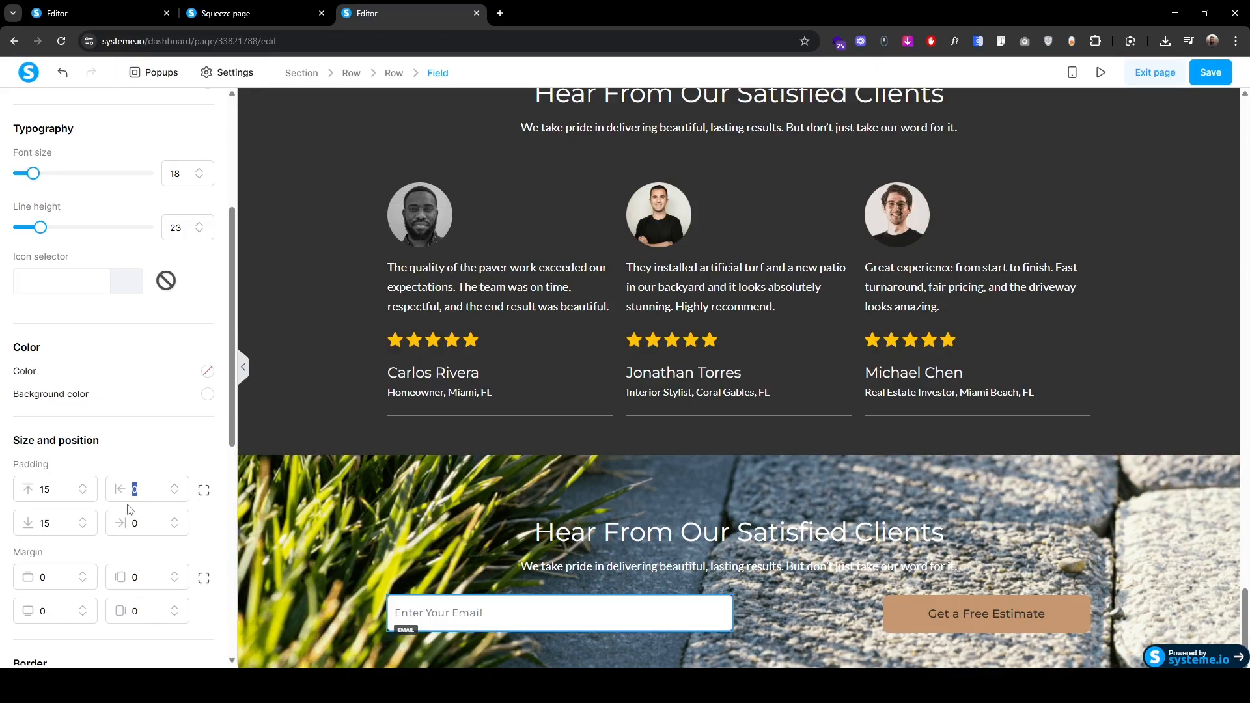
type("25")
Step: Give the email field a uniform corner radius of 100 for fully rounded corners
scroll(59, 564, "down", 3)
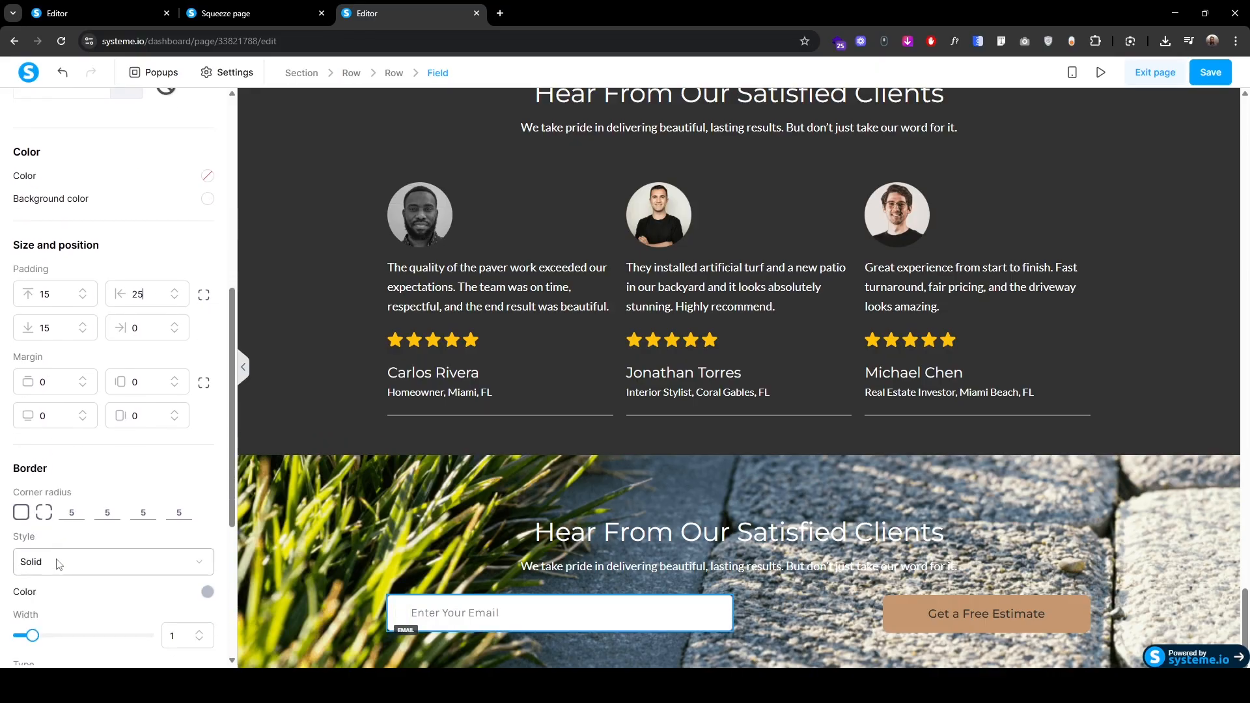
left_click(21, 512)
left_click(64, 515)
type("100")
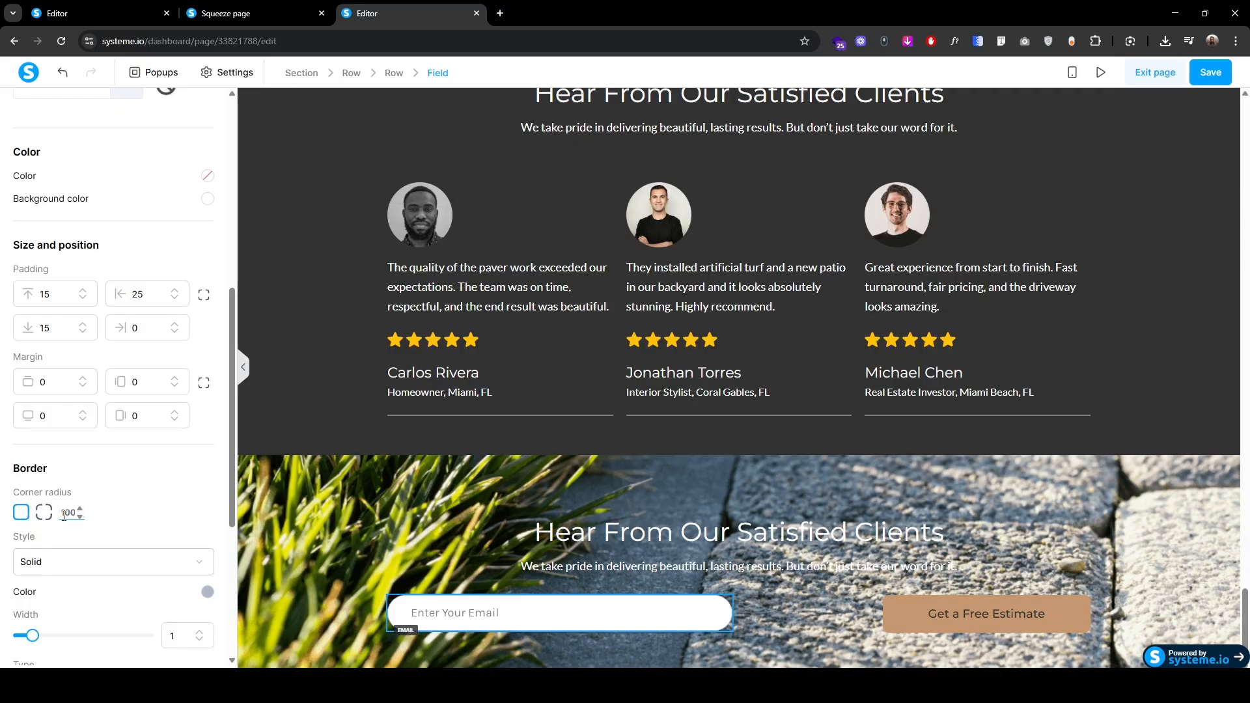
left_click(928, 612)
Step: Set the Get a Free Estimate button to Fill width and centre it in its column
left_click(62, 442)
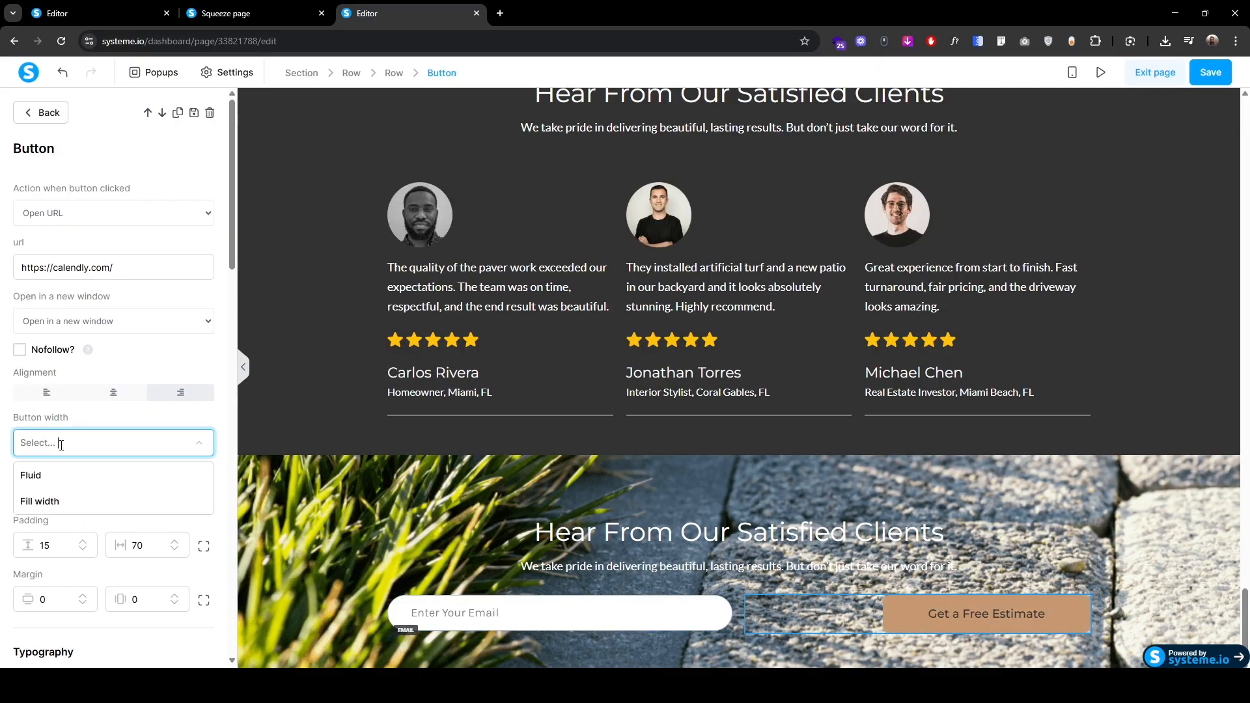
left_click(73, 502)
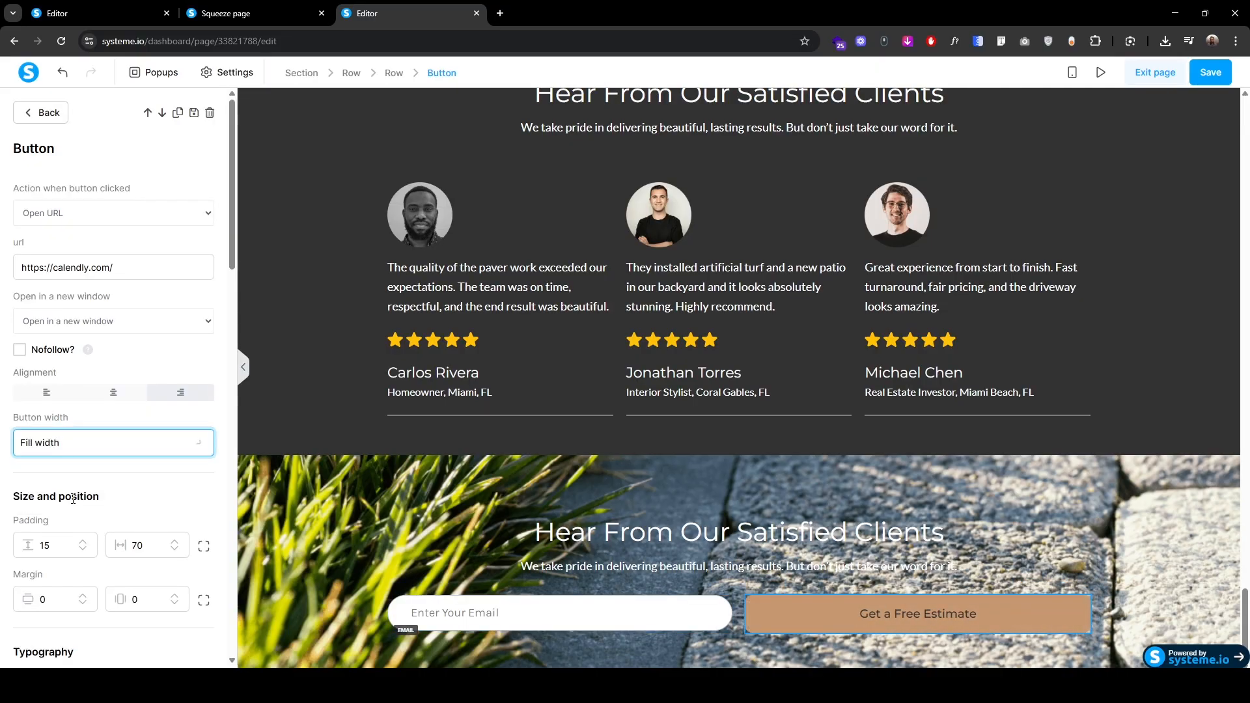
left_click(124, 399)
scroll(63, 533, "down", 10)
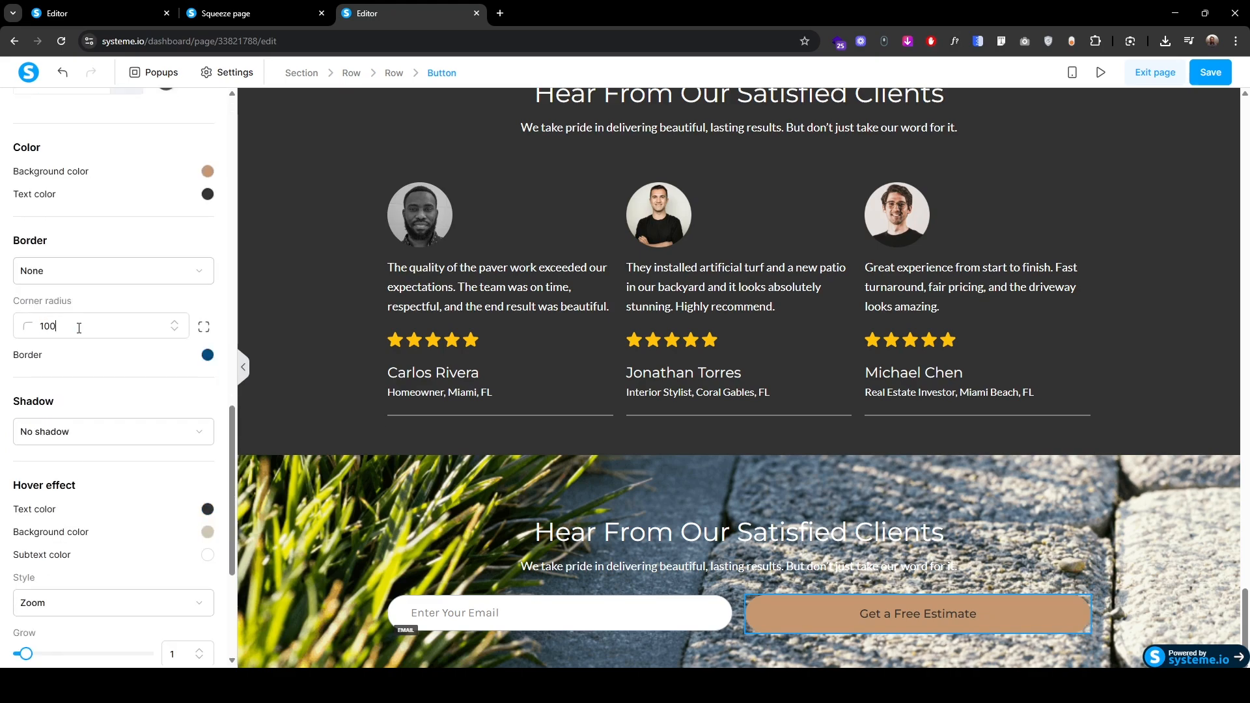
scroll(79, 327, "up", 10)
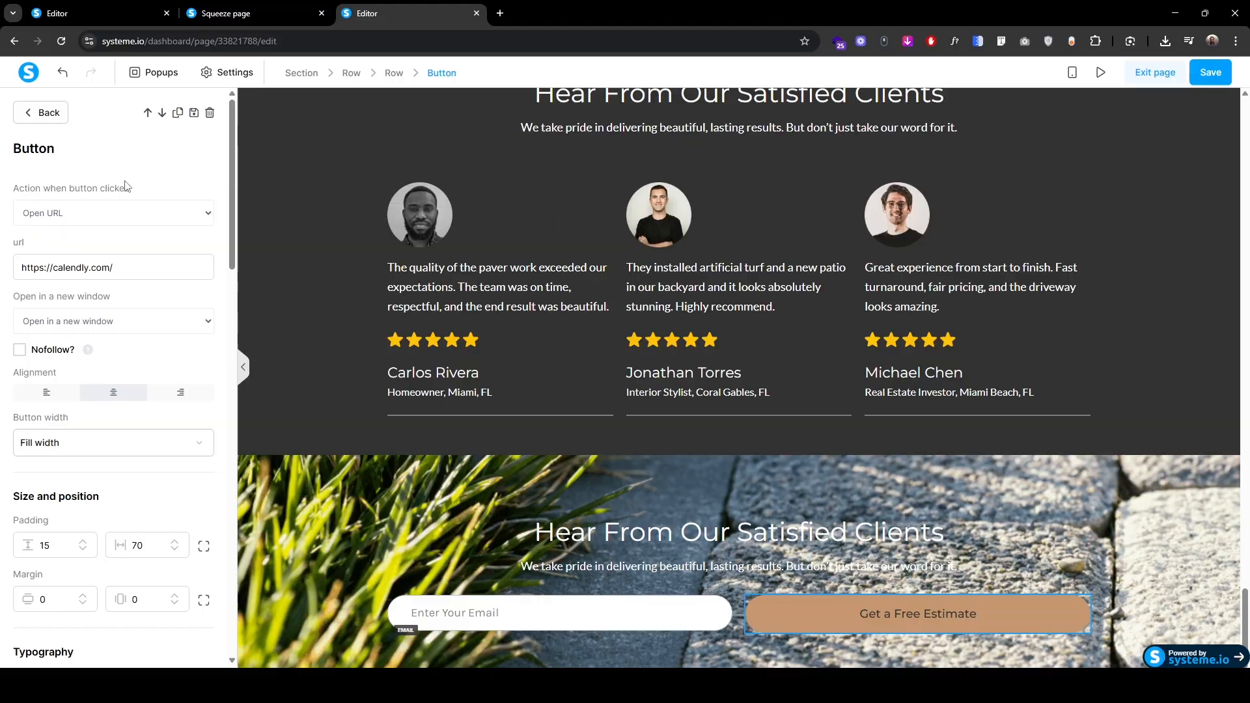
Step: Change the button's action to Submit form and reduce its vertical padding
left_click(41, 213)
left_click(61, 235)
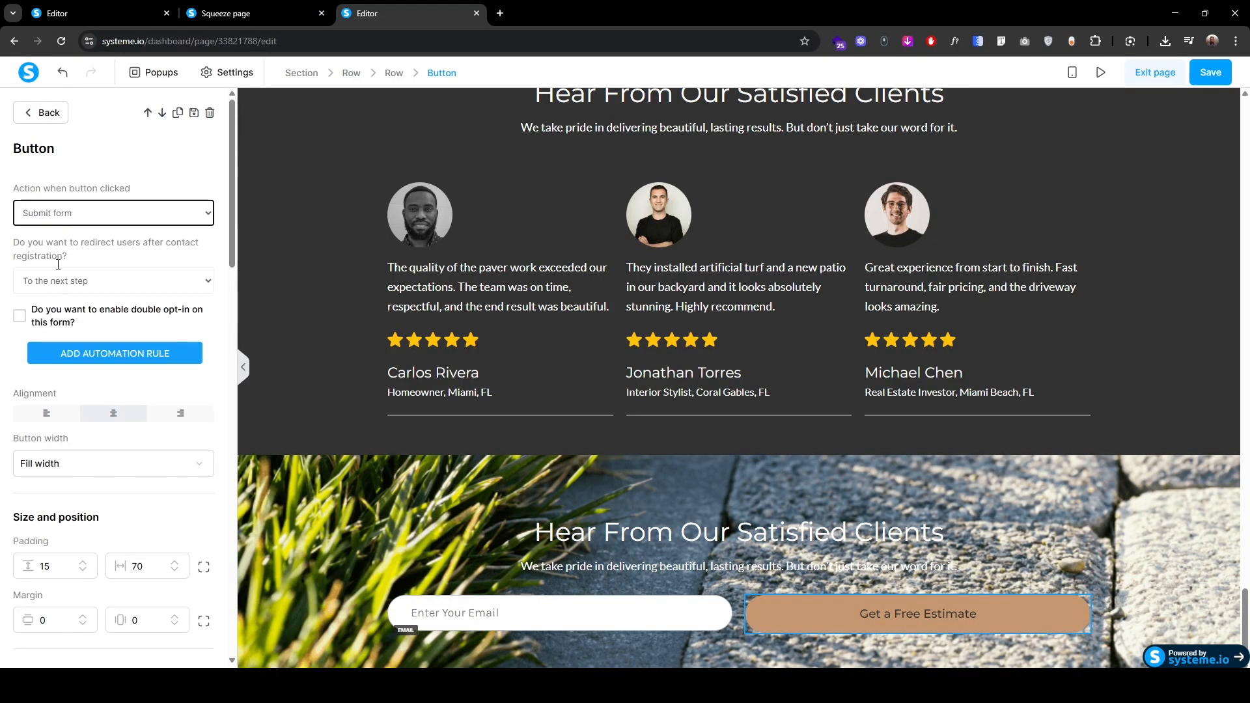
scroll(71, 358, "down", 2)
left_click(82, 442)
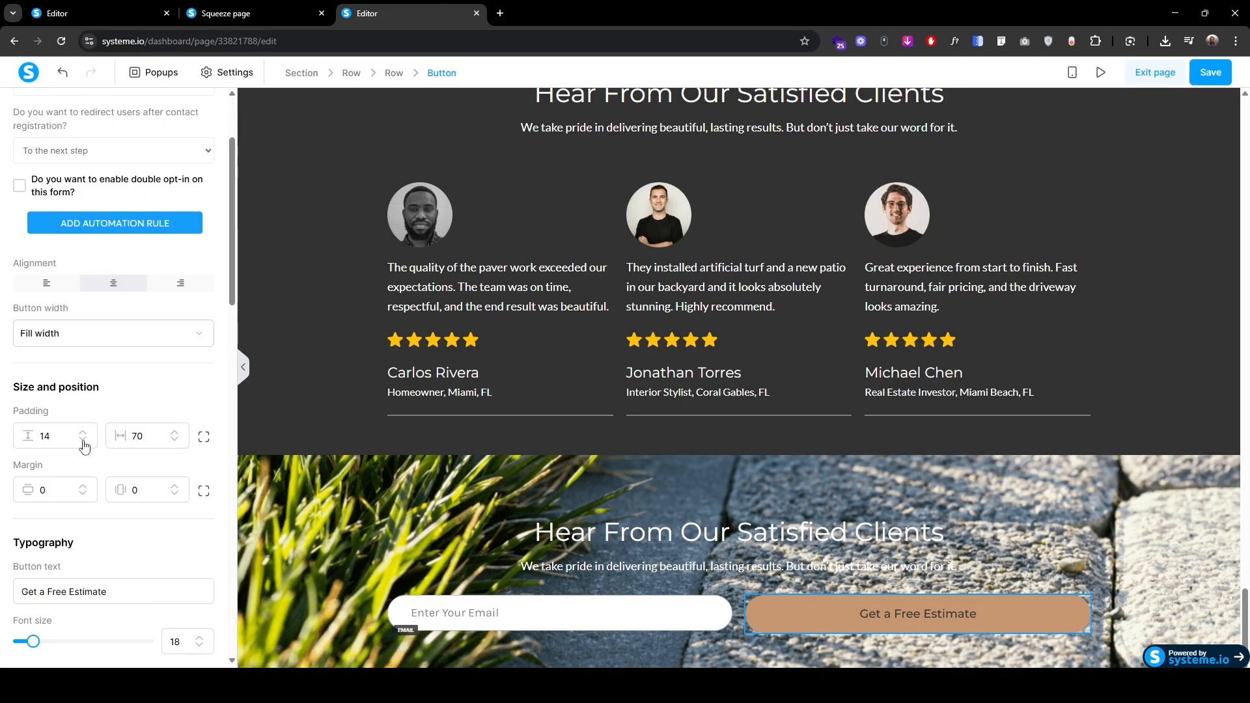
left_click(83, 442)
left_click(83, 442)
Step: Set the email form row's vertical padding to 100
left_click(377, 527)
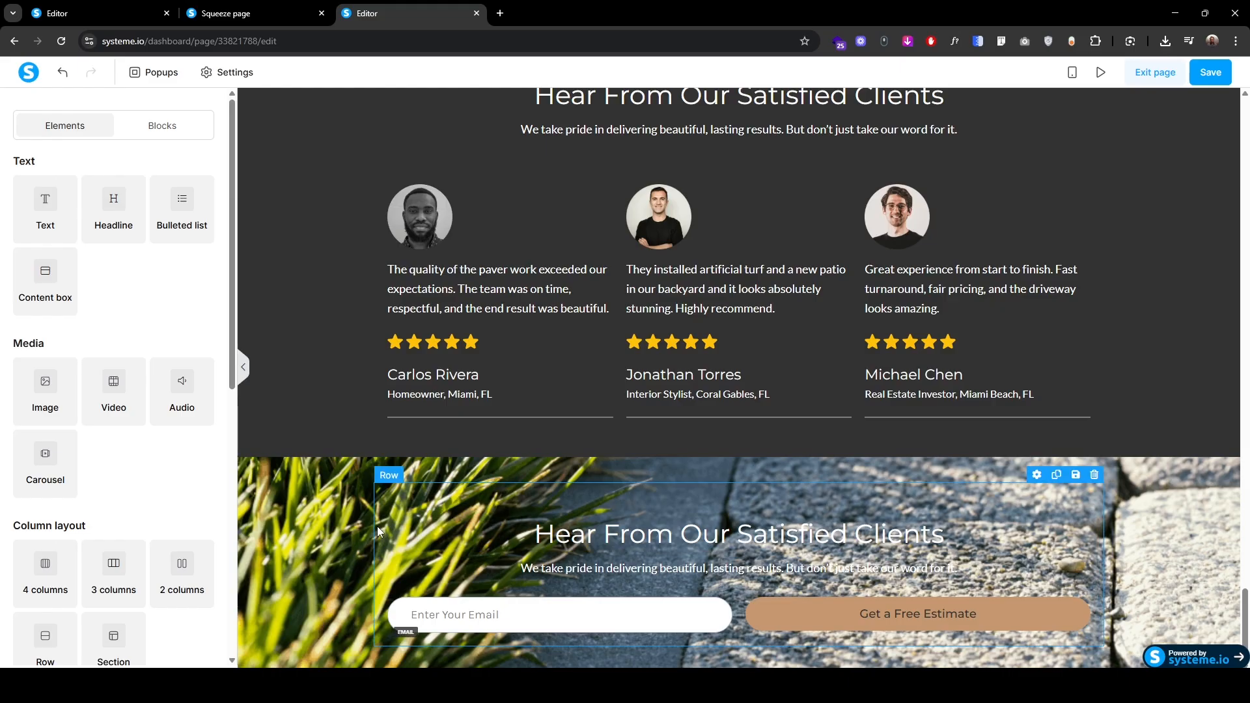
left_click(377, 526)
left_click(203, 255)
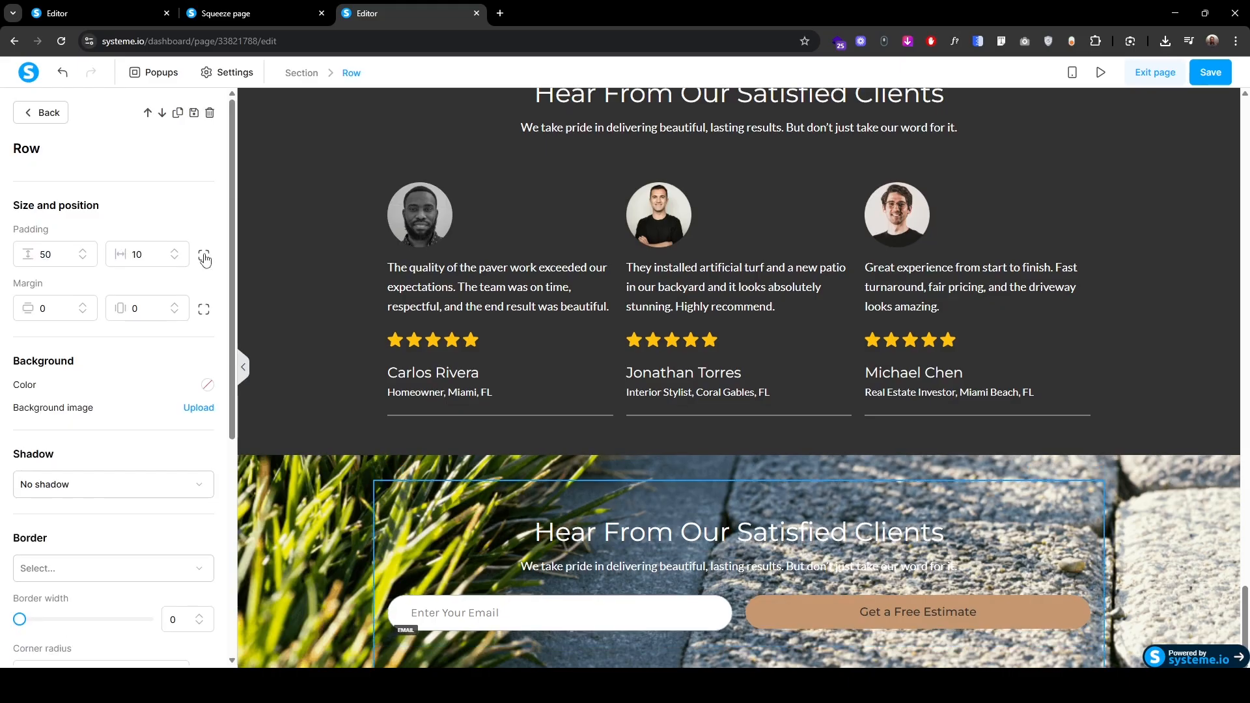
double_click(46, 254)
type("100")
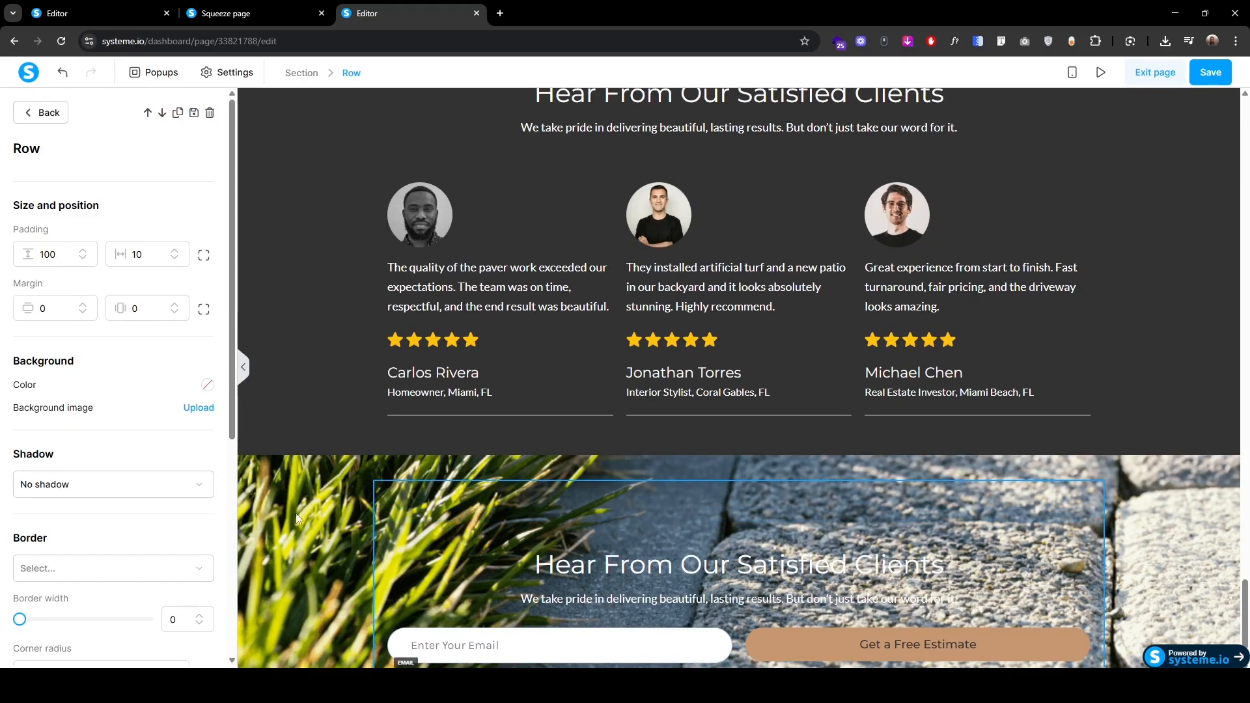
left_click(334, 553)
scroll(333, 548, "down", 1)
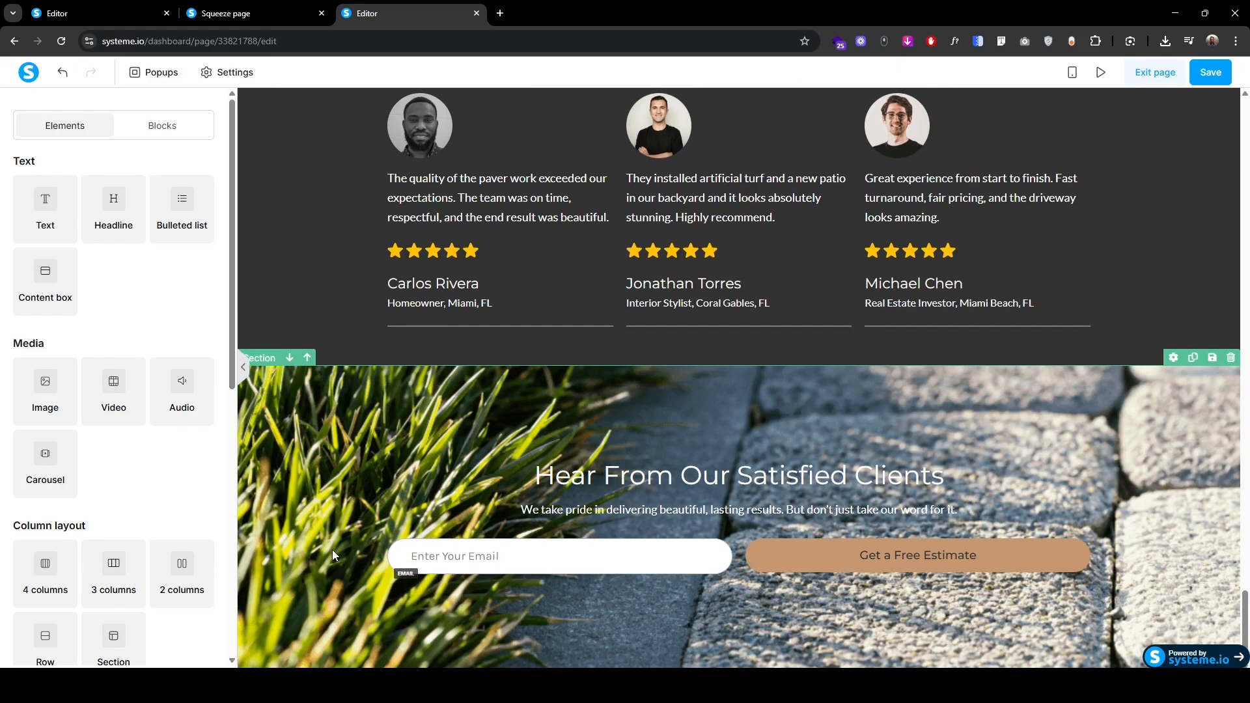
Step: In mobile view, set the Hear From Our Satisfied Clients headline to font size 32, line height 42
left_click(1072, 72)
scroll(710, 431, "down", 5)
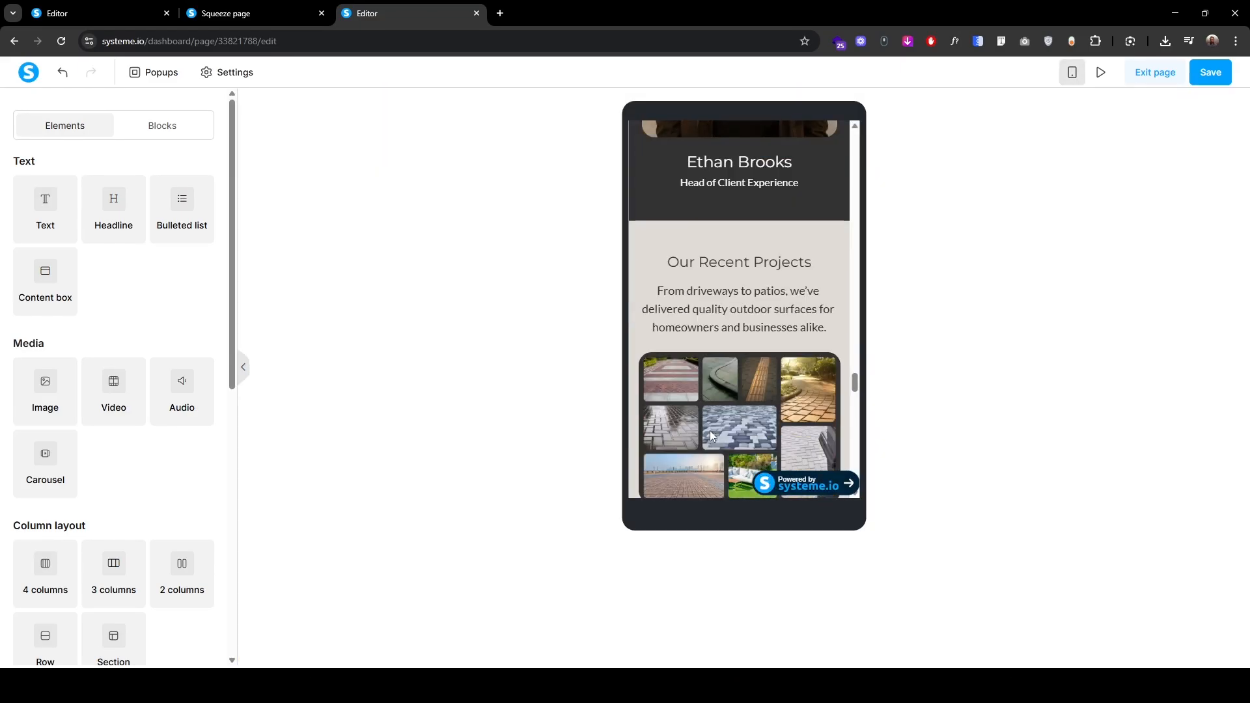
scroll(709, 431, "down", 10)
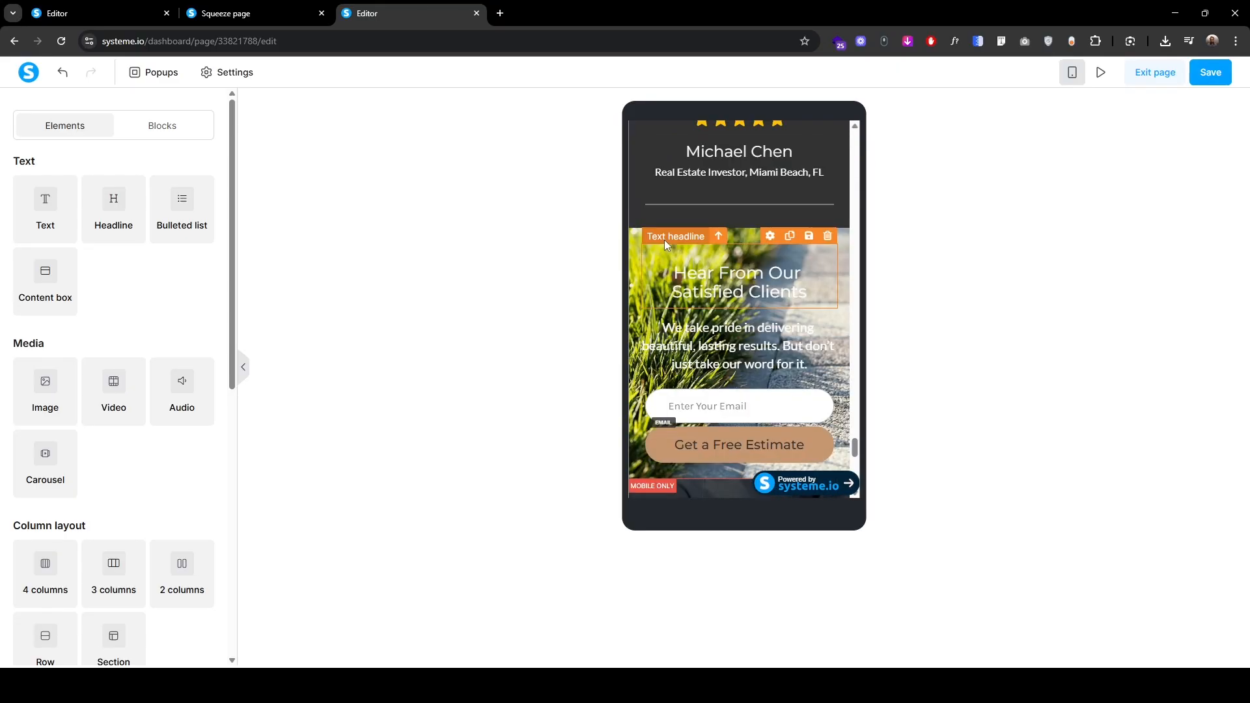
left_click(664, 239)
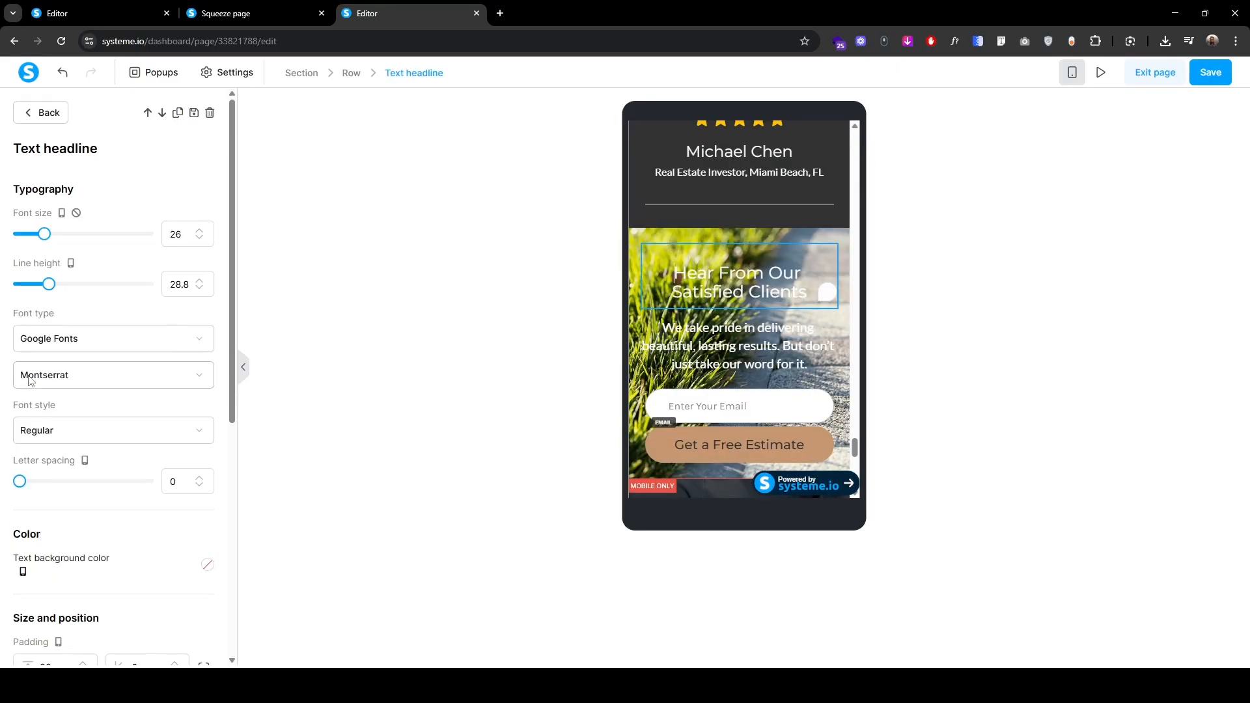
left_click(199, 231)
left_click(199, 231)
left_click(199, 231)
left_click(199, 231)
left_click(200, 231)
left_click(199, 231)
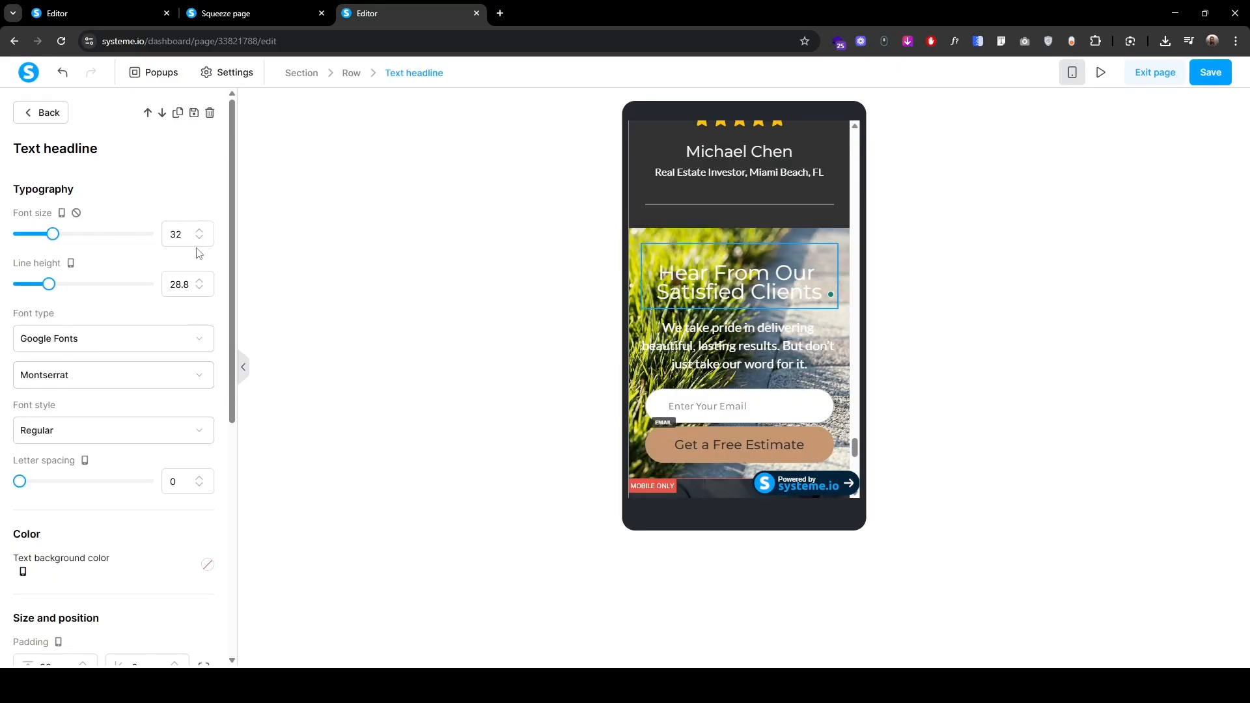
double_click(181, 285)
type("42")
Step: Raise the Get a Free Estimate button's mobile top margin to 10
left_click(641, 408)
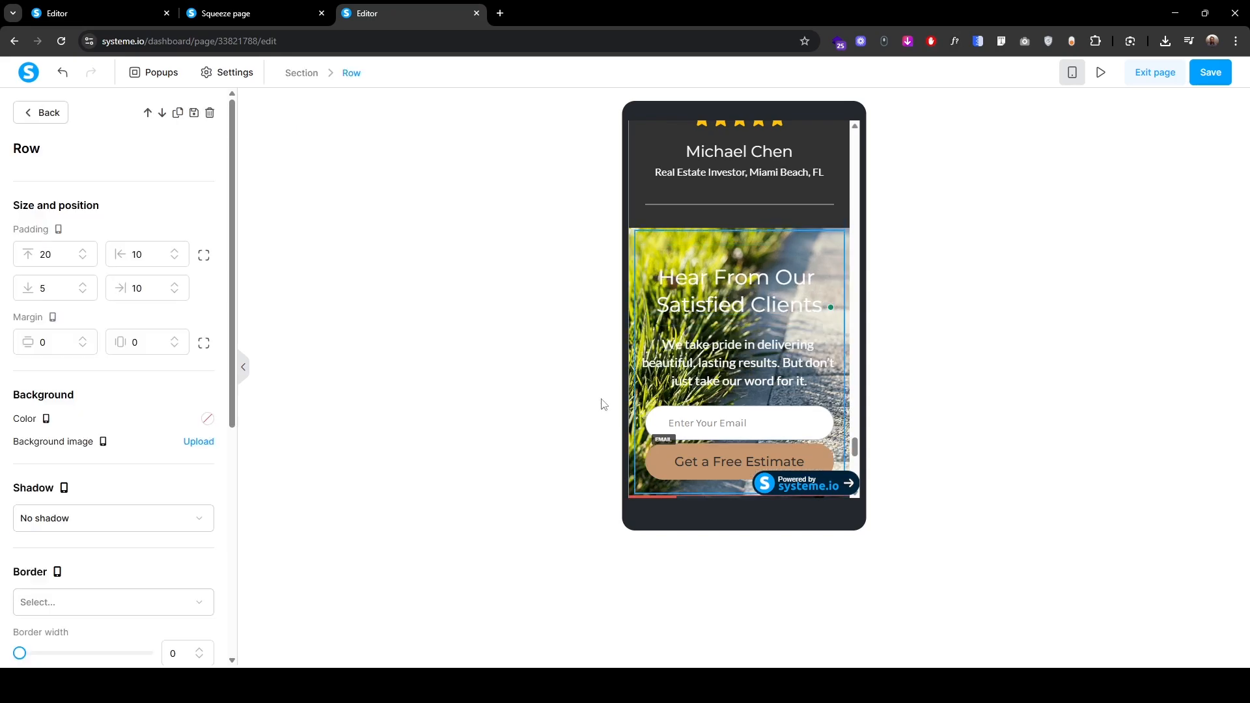
left_click(313, 96)
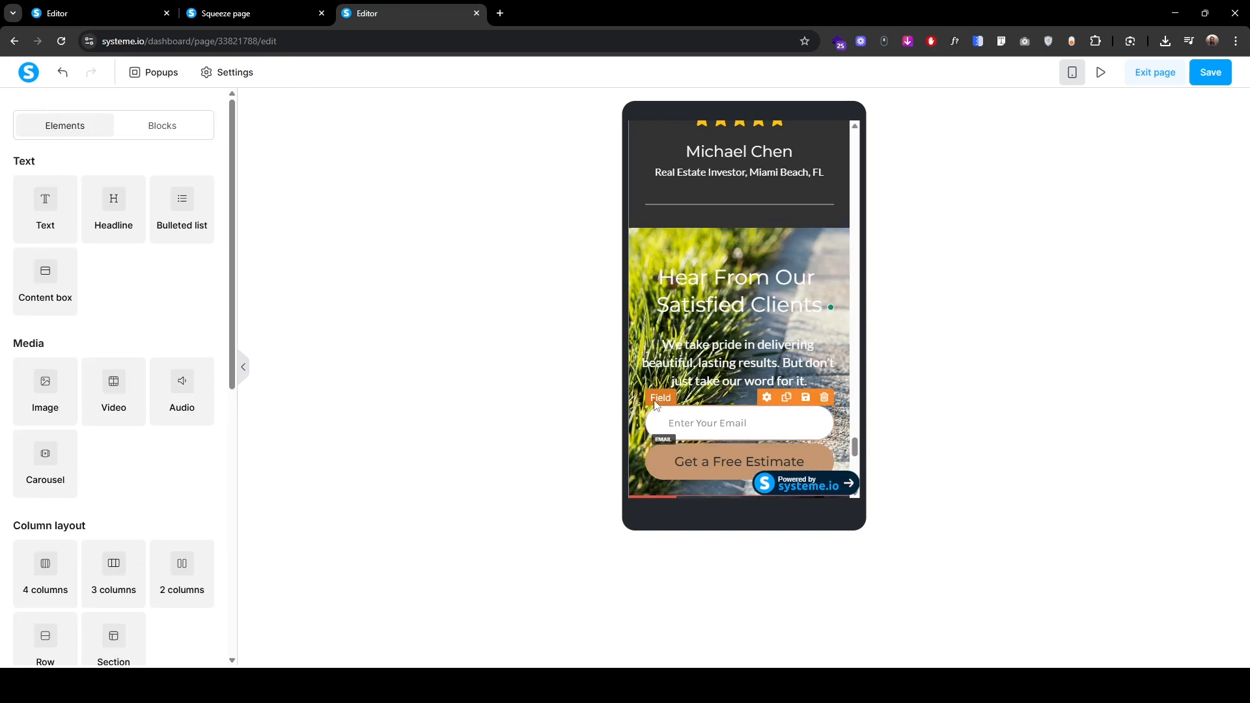
left_click(656, 404)
scroll(95, 436, "down", 5)
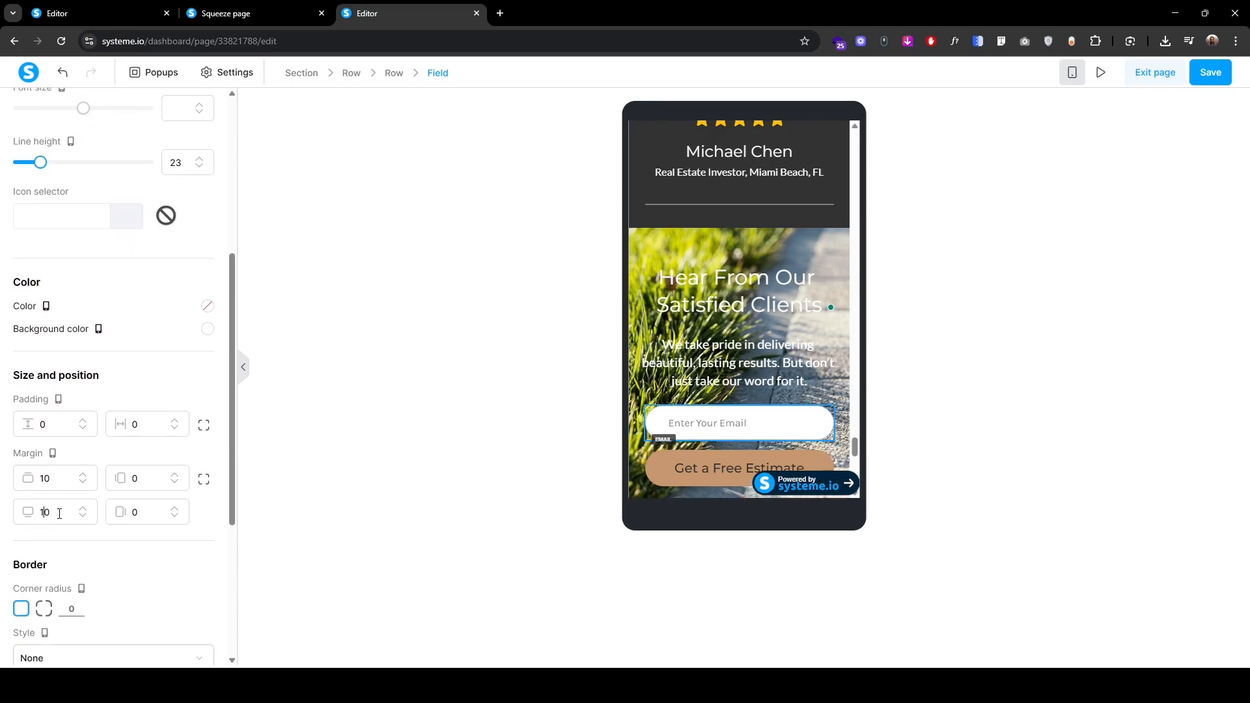
left_click(654, 446)
scroll(139, 482, "down", 7)
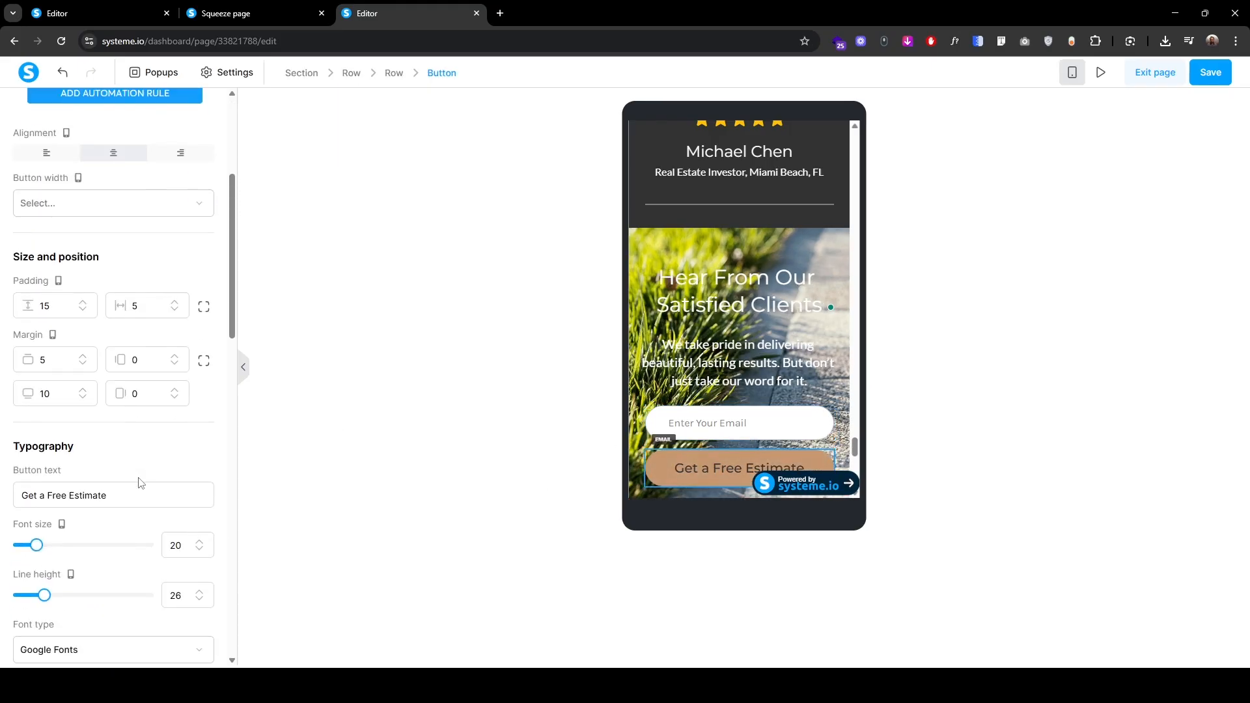
scroll(138, 483, "up", 1)
left_click(63, 229)
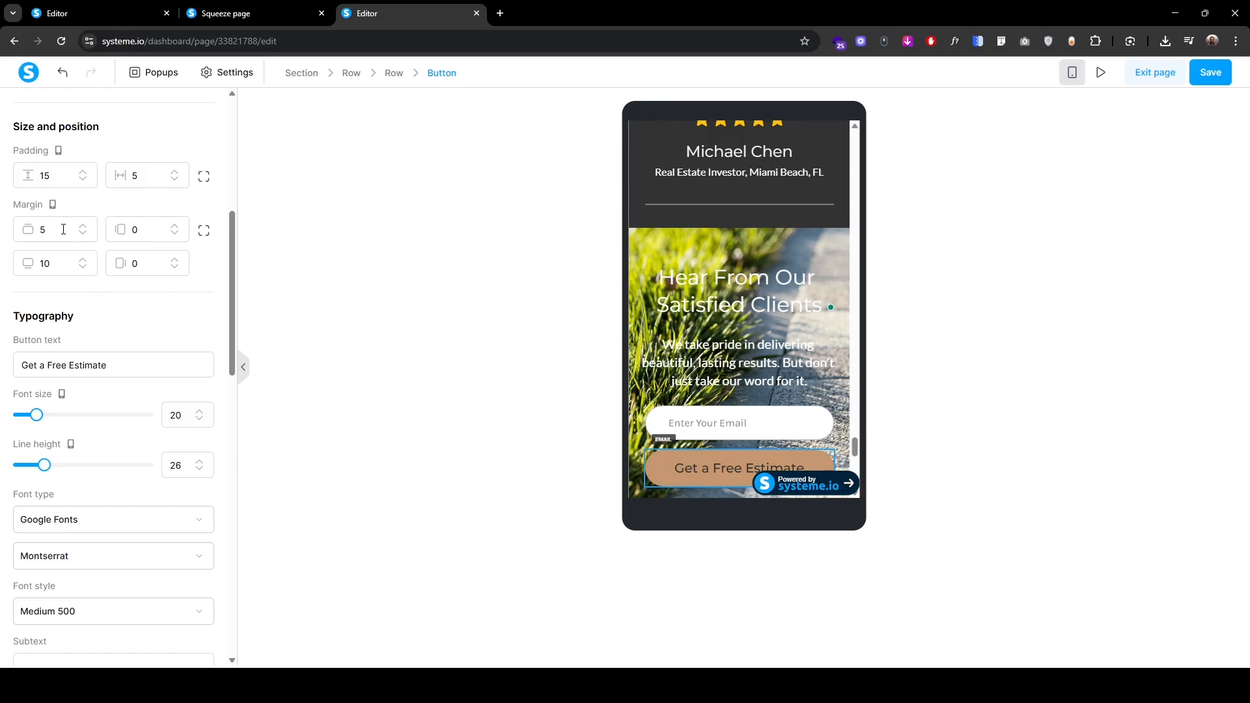
left_click(83, 229)
left_click(83, 229)
left_click(83, 229)
left_click(83, 229)
left_click(83, 229)
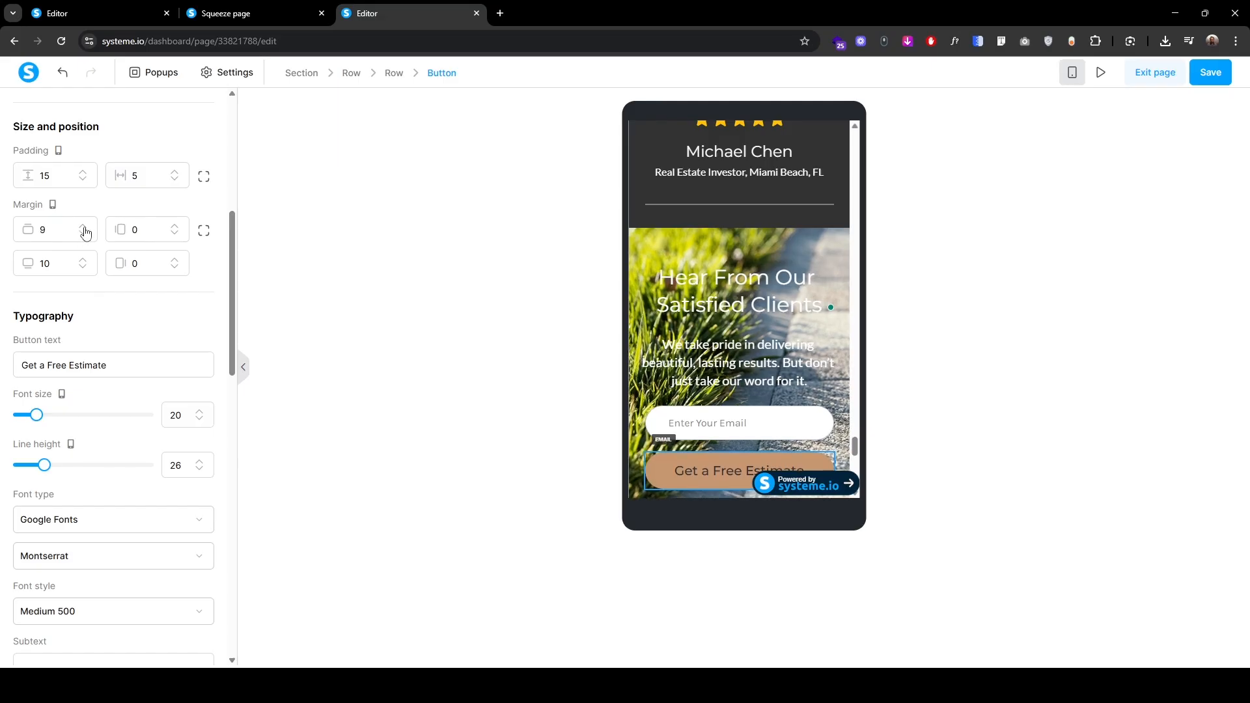
Step: Set the button's mobile text to font size 16 with line height 22
scroll(97, 378, "up", 6)
scroll(99, 381, "down", 5)
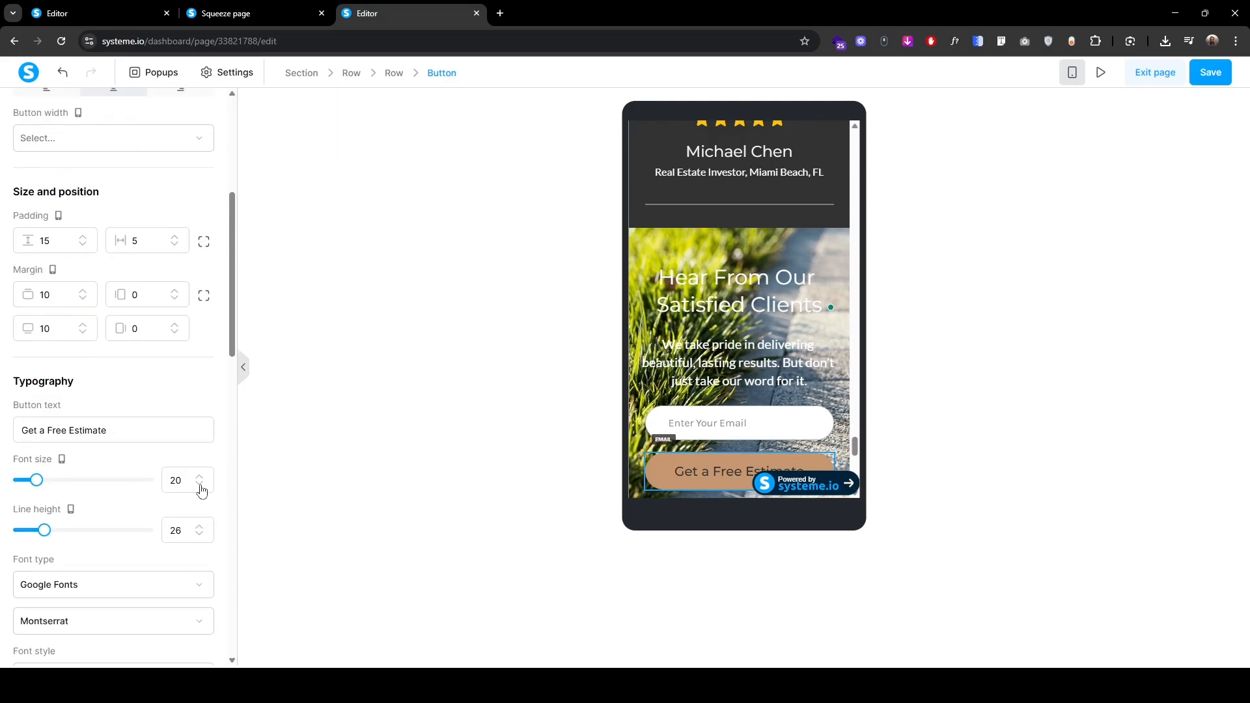
left_click(200, 486)
left_click(200, 485)
left_click(200, 485)
left_click(200, 485)
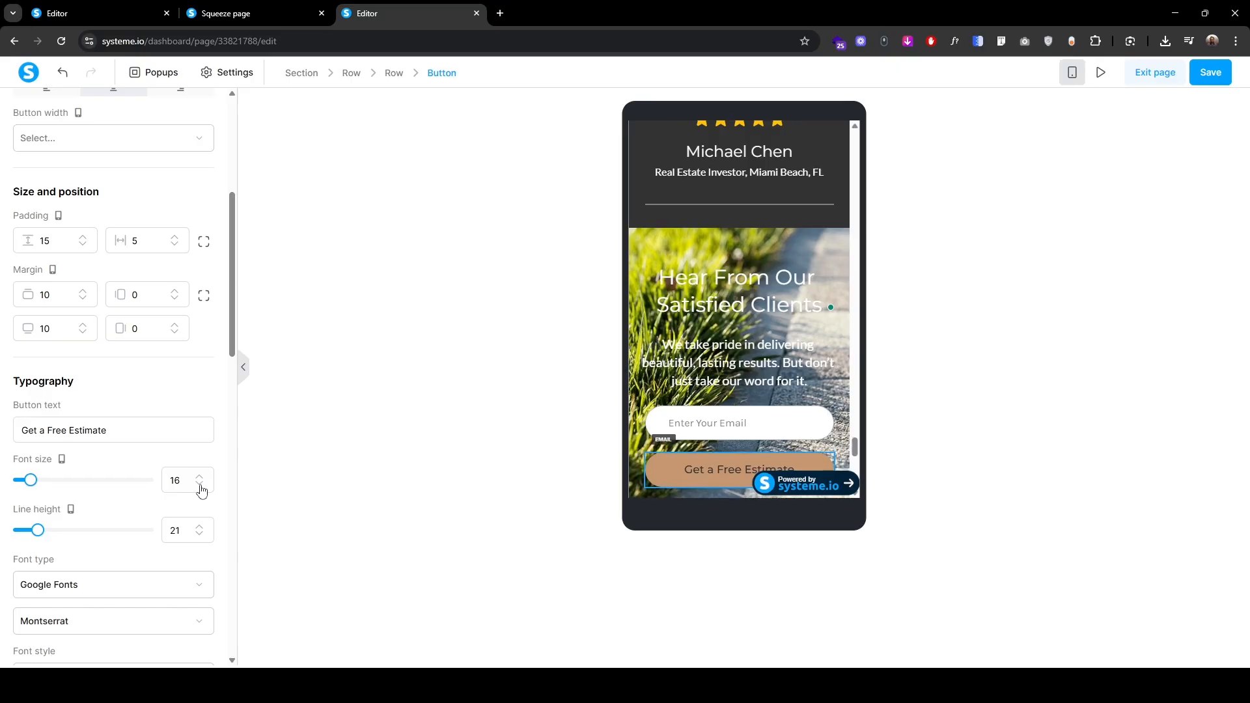
left_click(200, 527)
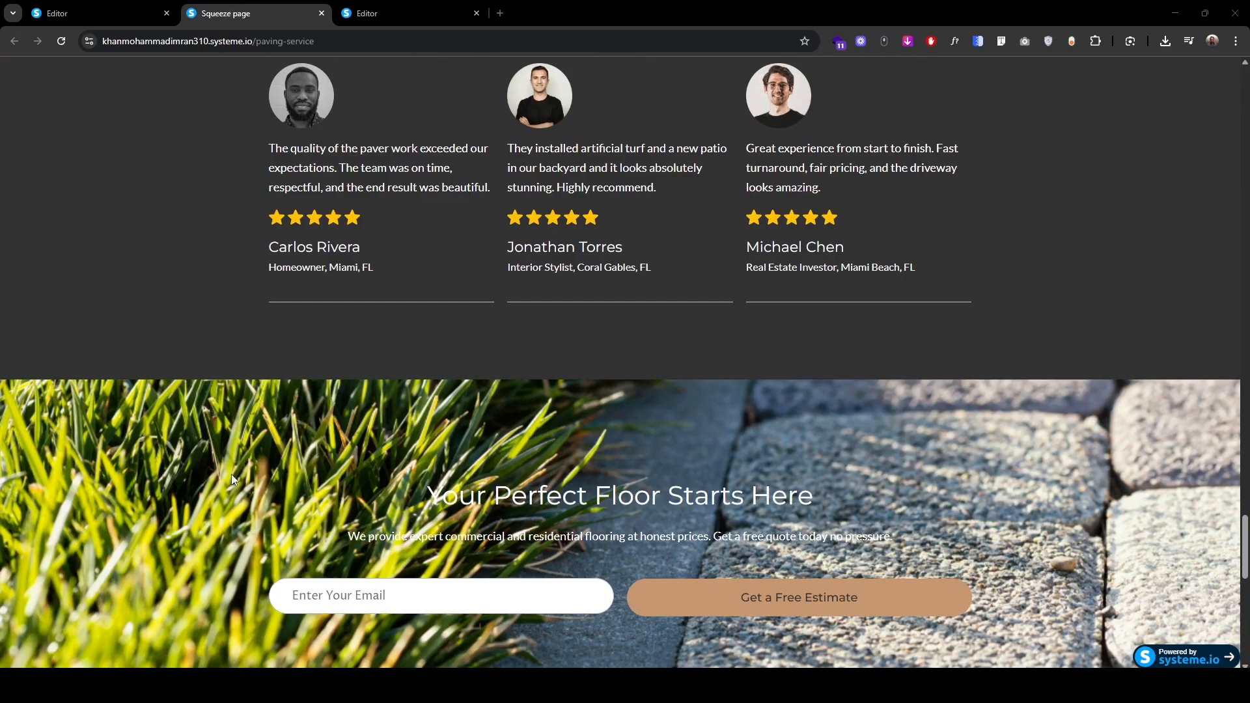
Step: Back in the editor, move the duplicated Our Recent Projects section down one place
scroll(232, 474, "down", 7)
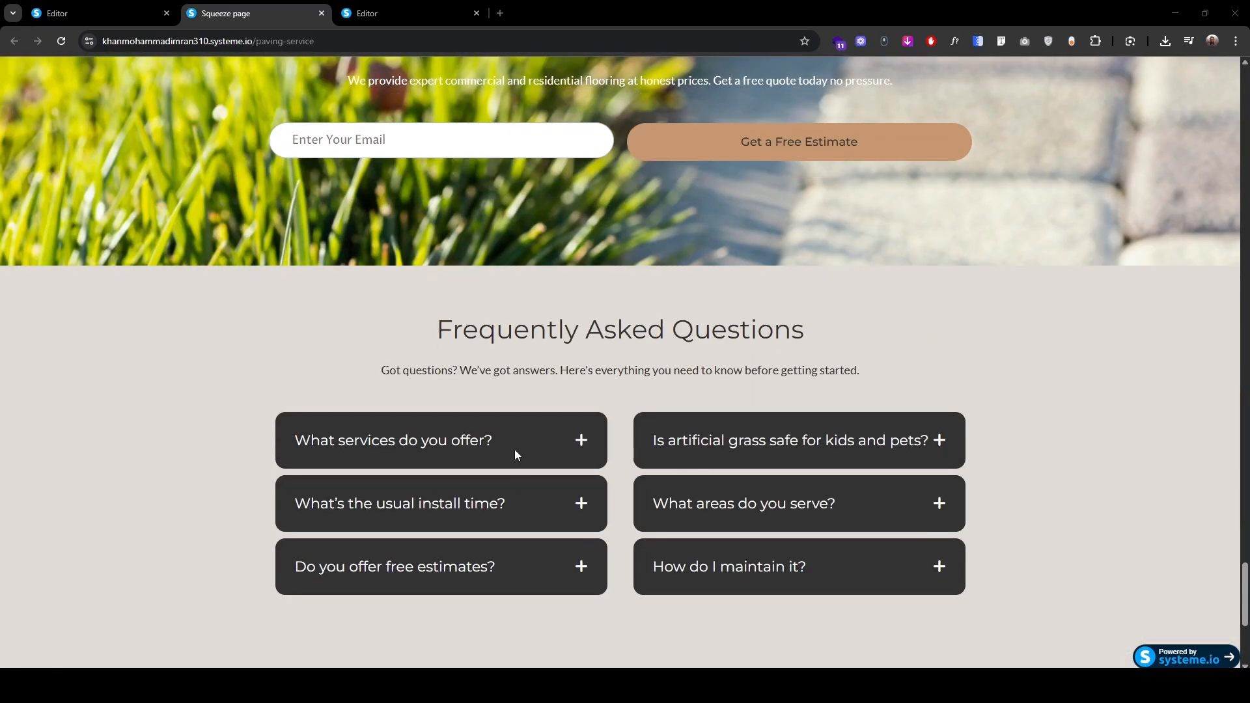
left_click(393, 13)
scroll(357, 459, "up", 12)
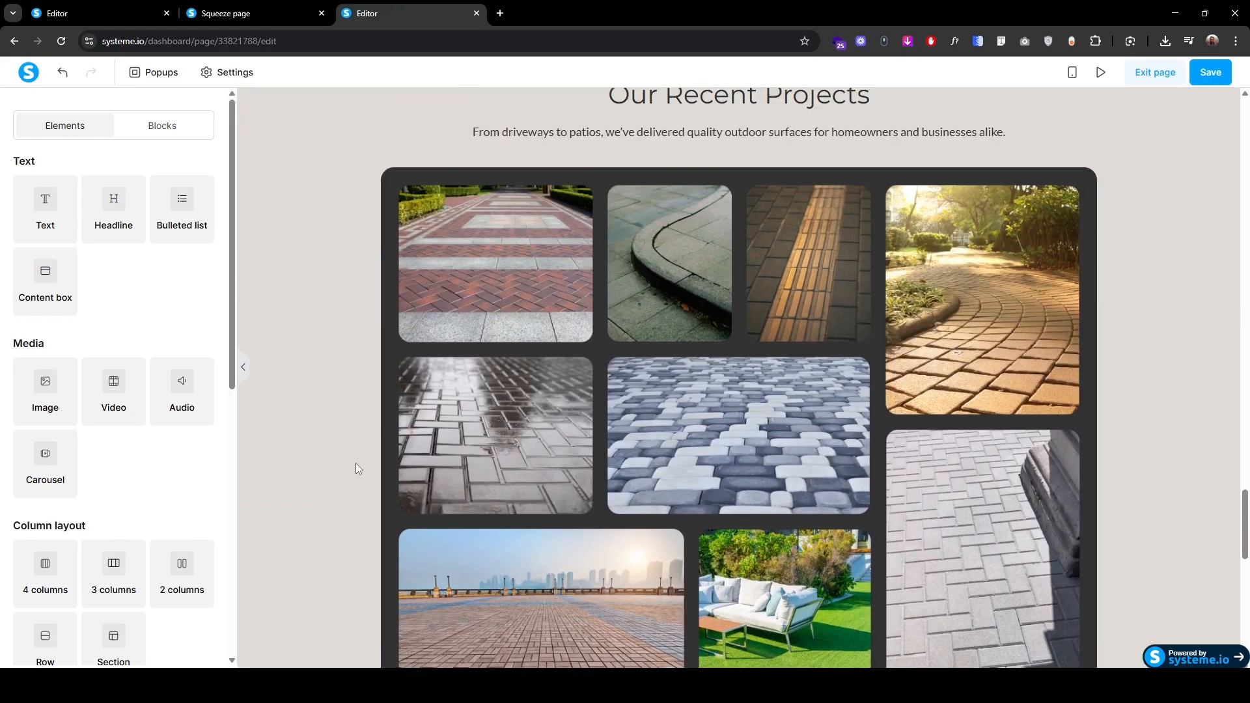
scroll(355, 463, "up", 2)
left_click(259, 190)
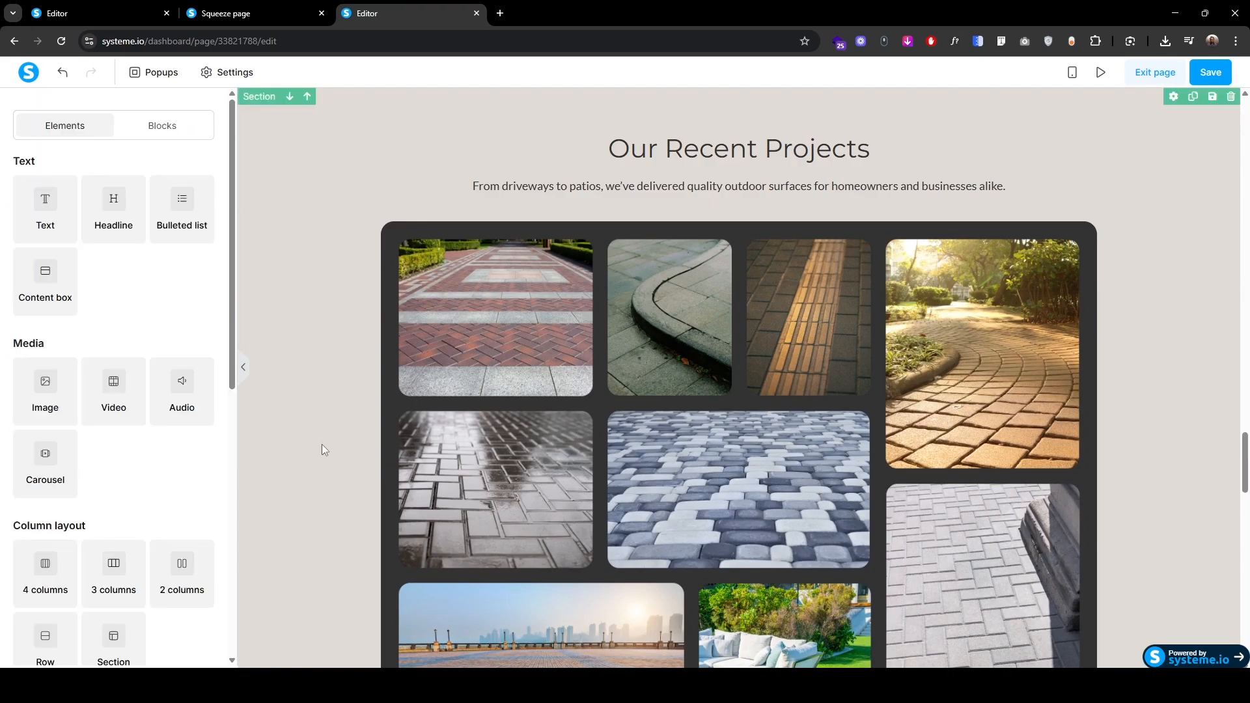
scroll(322, 445, "down", 7)
left_click(258, 348)
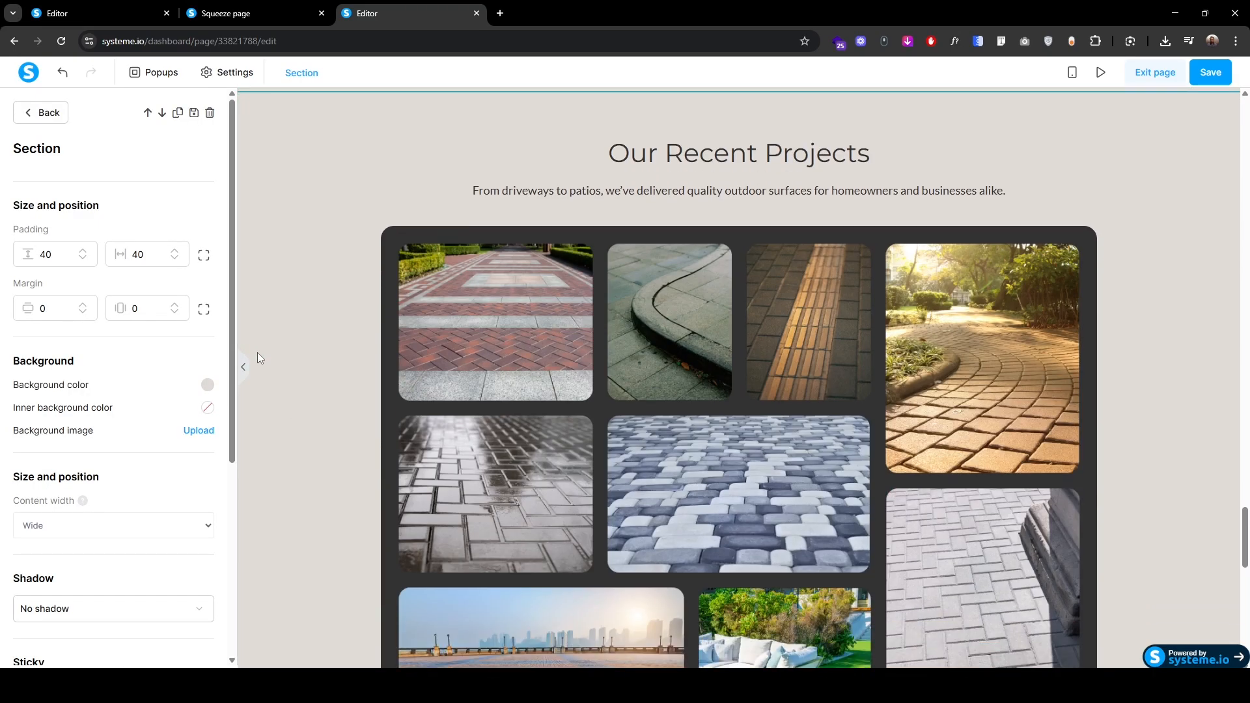
left_click(162, 115)
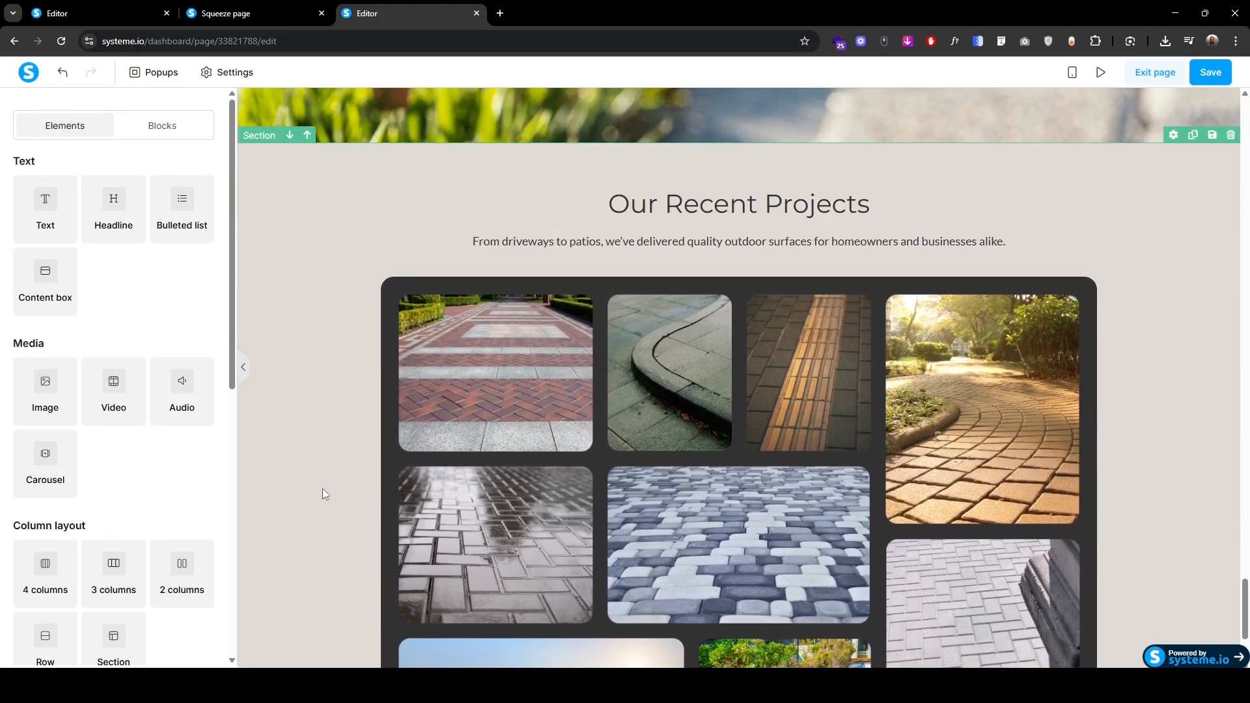
Step: Replace the duplicated section's headline with Frequently Asked Questions and swap in the new FAQ intro line
left_click(605, 208)
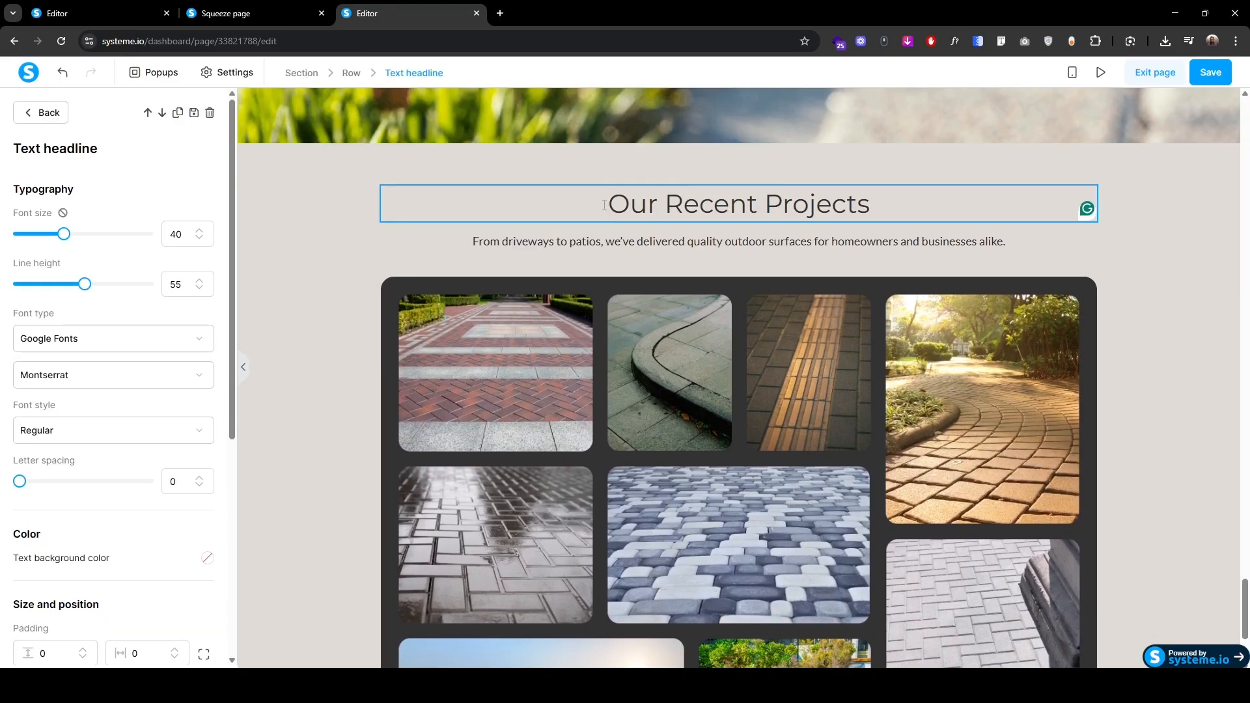
type("Frequently Asked Questions")
key("shift+End")
key("BackSpace")
left_click(476, 246)
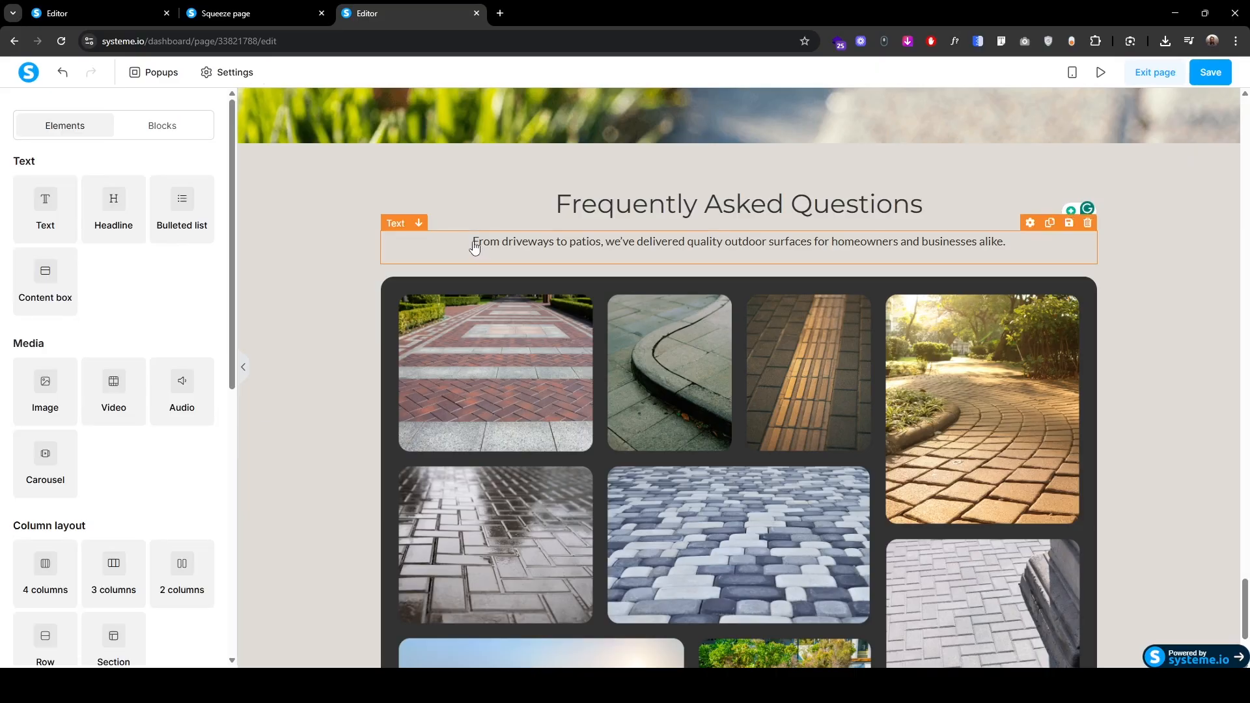
left_click(473, 244)
type("Got questions? We've got answers. Here's everything you need to know before getting started.")
key("shift+End")
key("BackSpace")
Step: Delete the paving photo gallery and the leftover empty row, confirming each
left_click(401, 276)
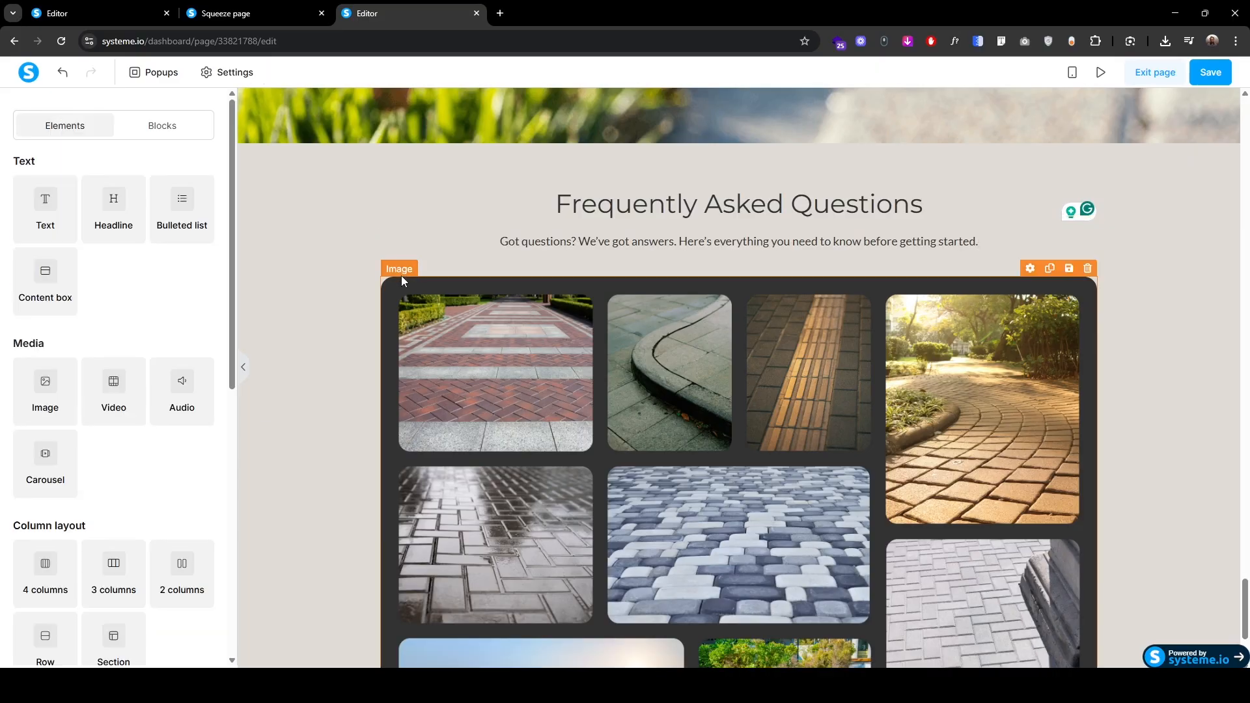
left_click(401, 271)
scroll(400, 271, "down", 2)
left_click(210, 113)
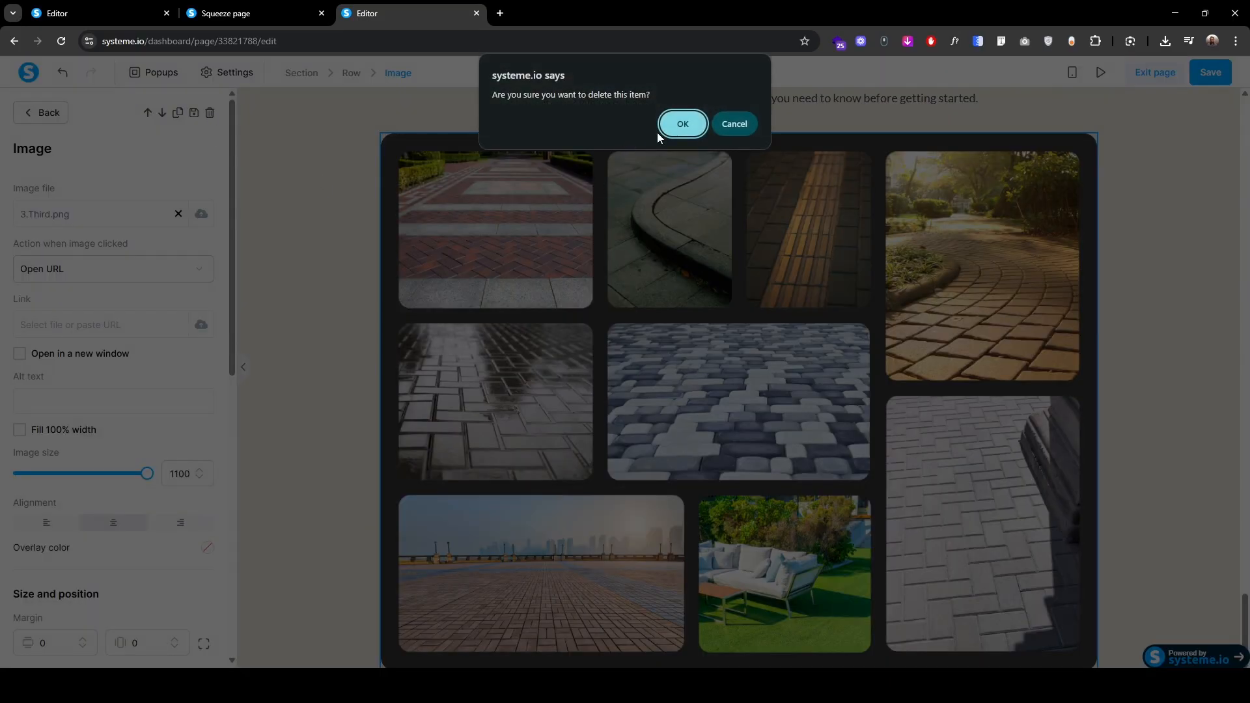
left_click(681, 123)
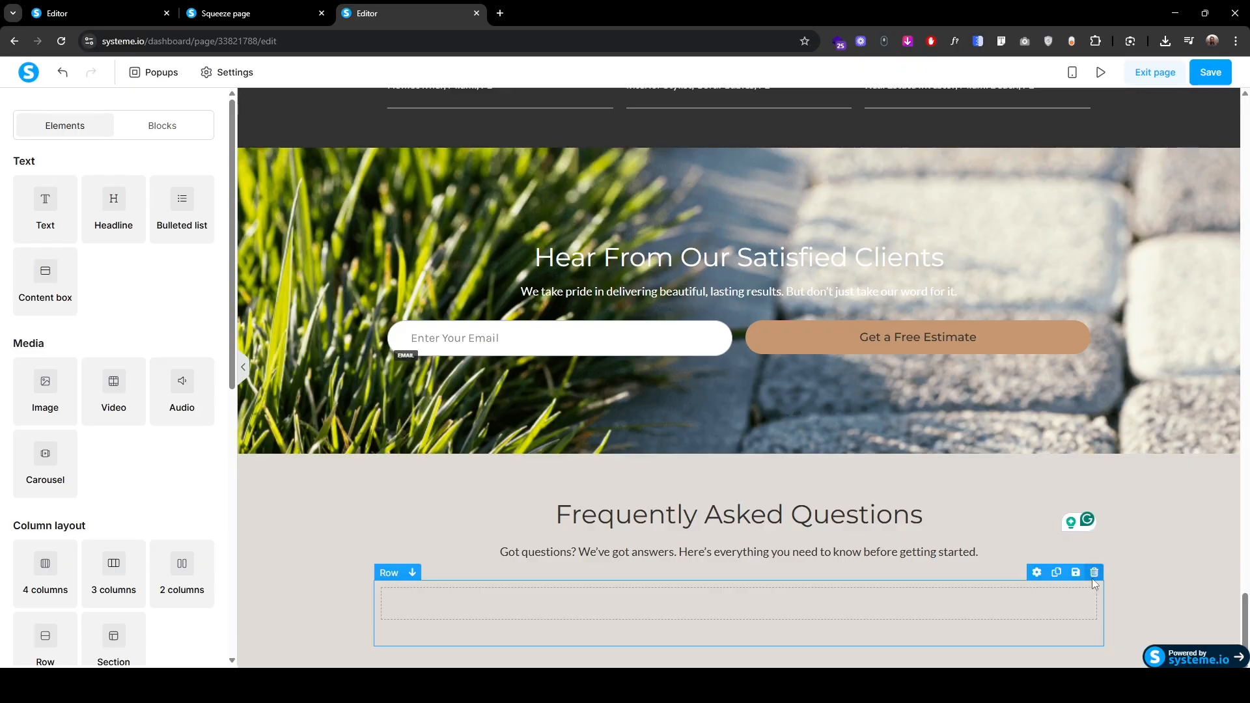
left_click(1093, 573)
left_click(681, 123)
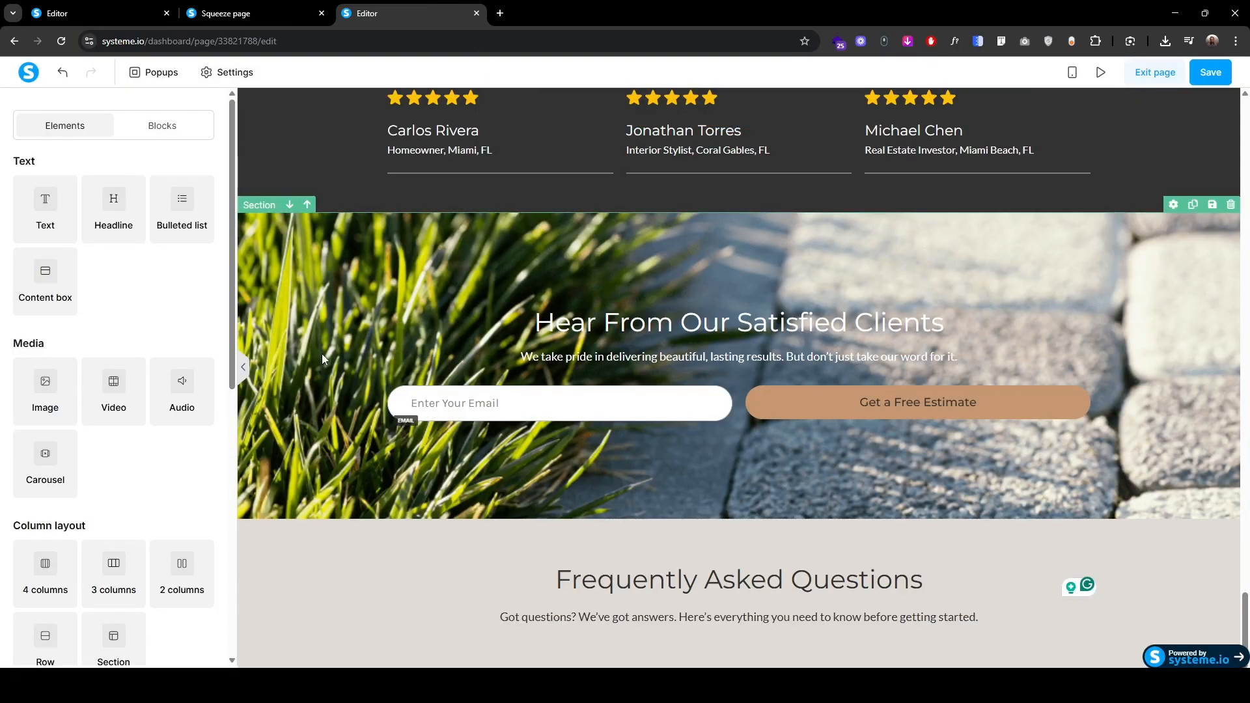
Step: Add a two-column row under the FAQ heading, checking the live page's FAQ layout for reference
left_click(258, 7)
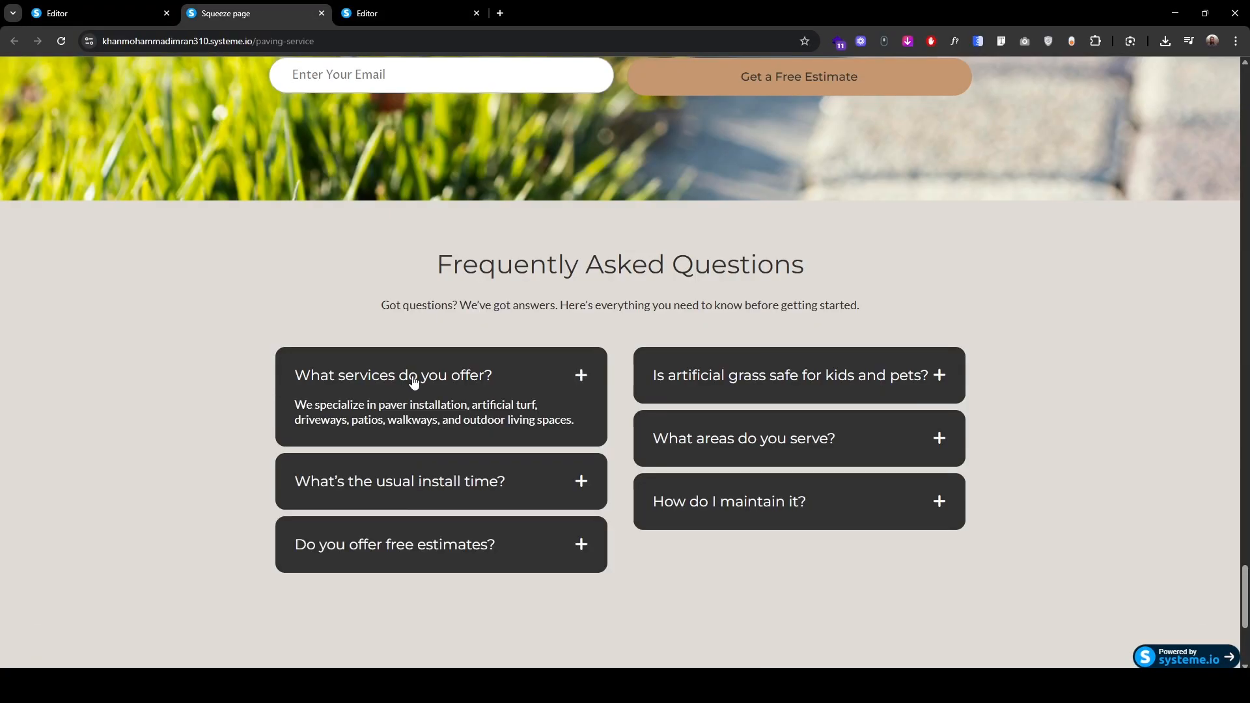
left_click(420, 5)
left_click_drag(181, 564, 796, 644)
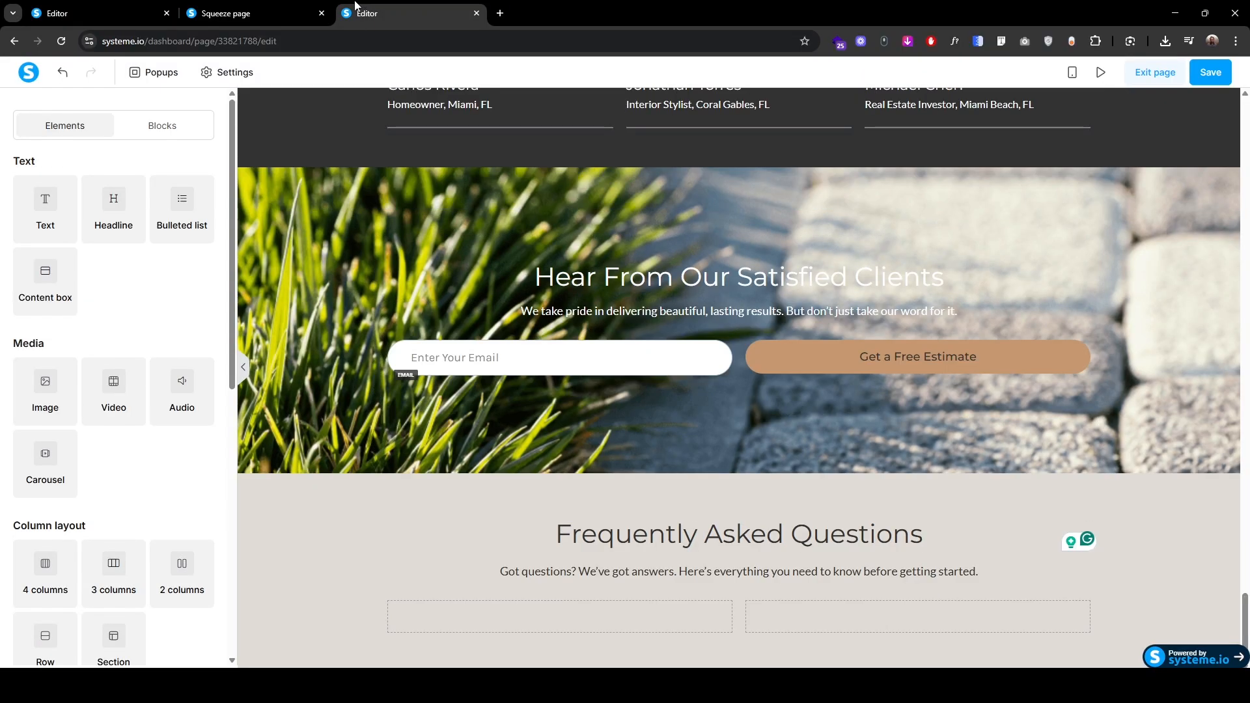
left_click(296, 8)
left_click(377, 12)
Step: Place an FAQ block in the left column, titled "What services do you offer?", with 15 rounded corners
scroll(128, 486, "down", 10)
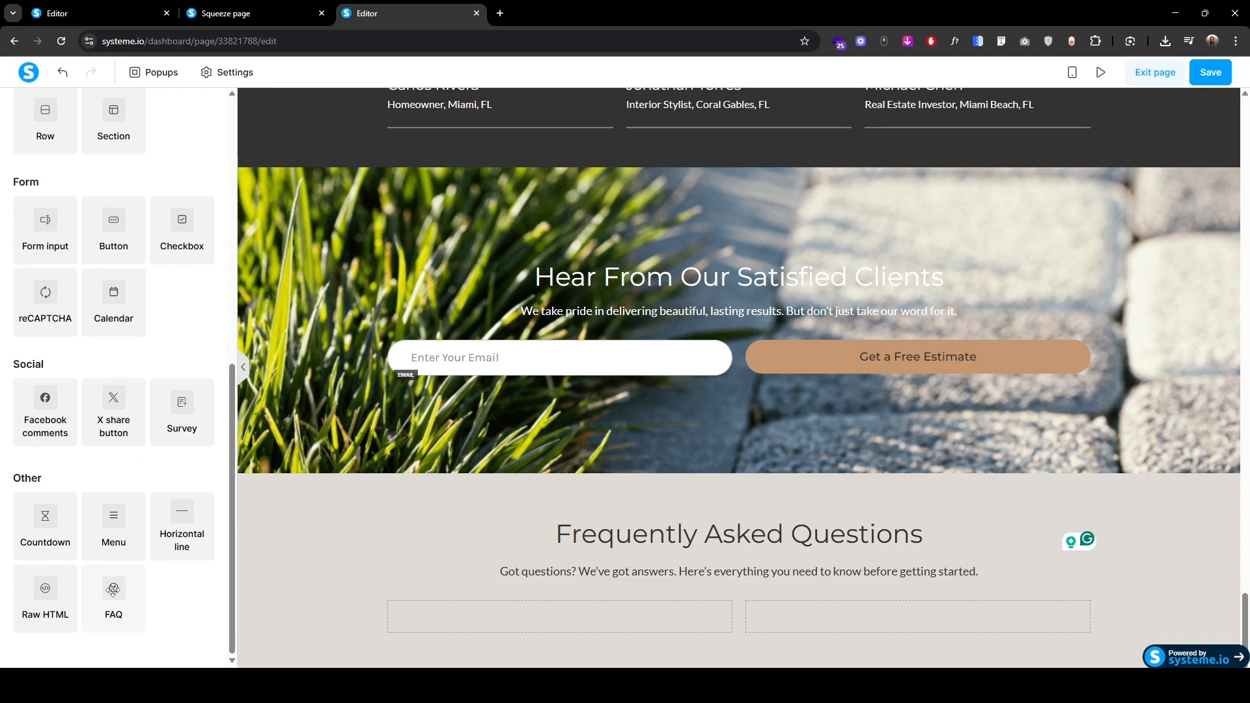
left_click_drag(113, 589, 510, 610)
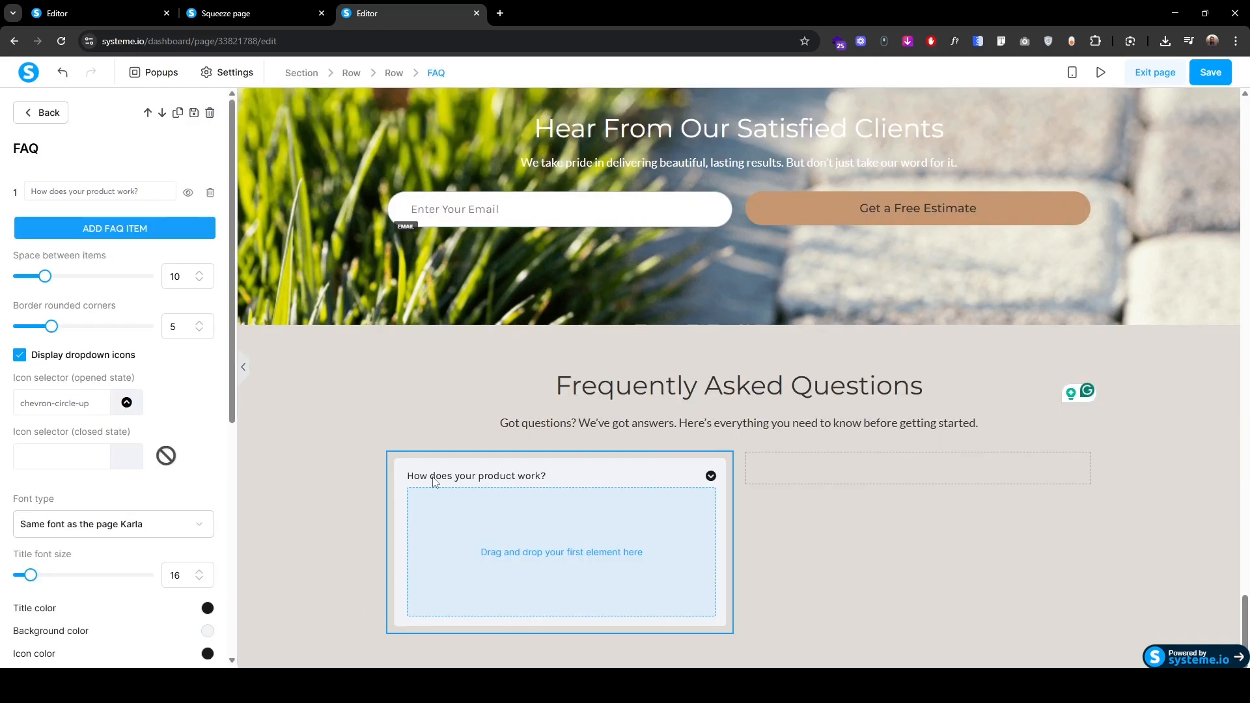
triple_click(72, 194)
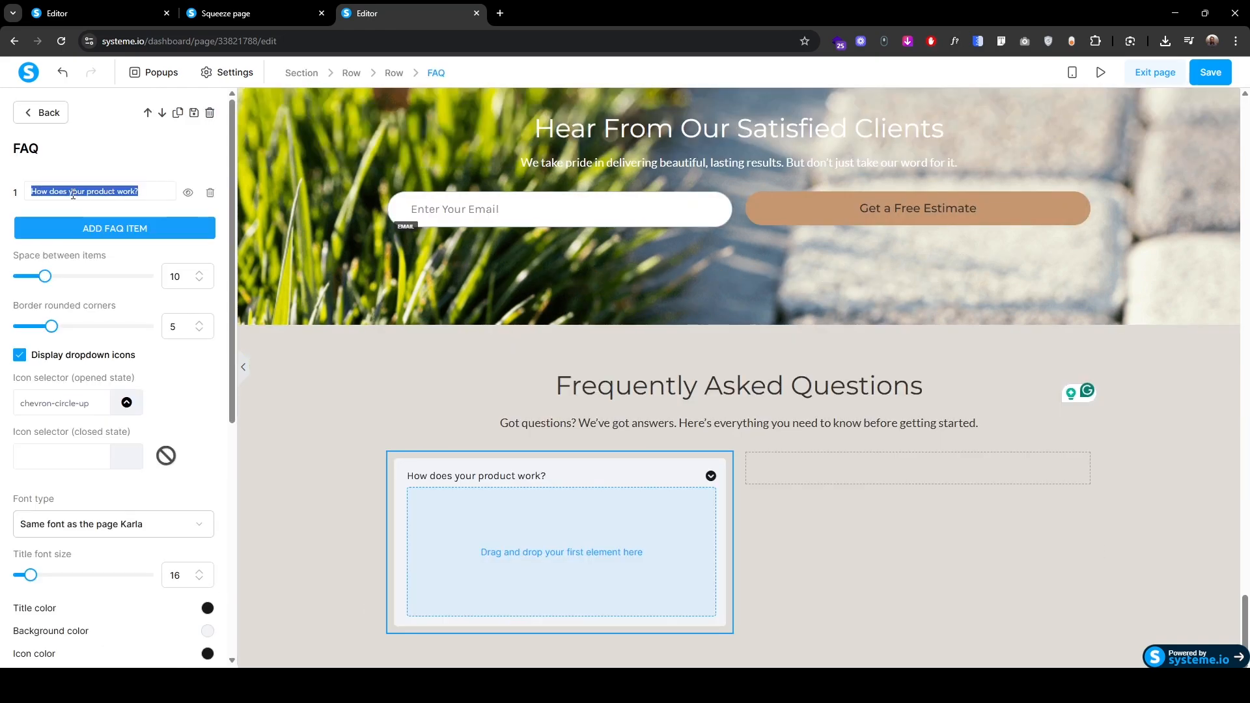
type("What services do you offer?")
left_click_drag(50, 325, 115, 332)
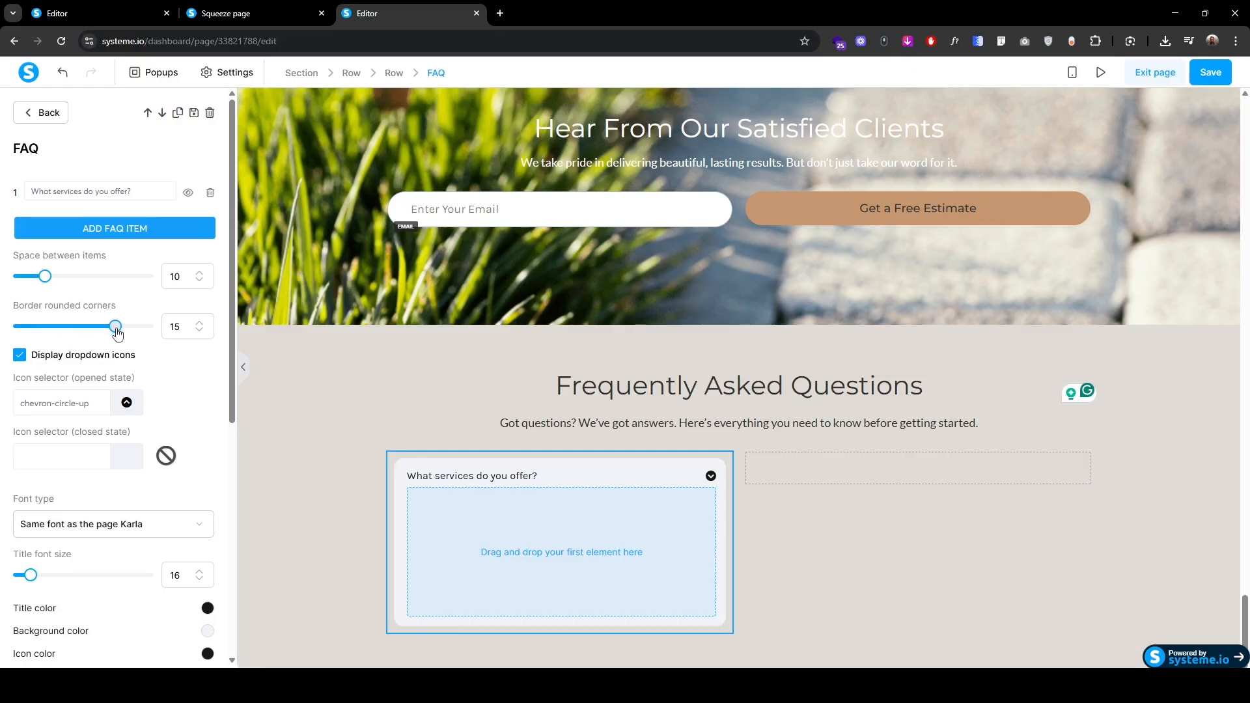
Step: Set the FAQ's opened-state icon to a plus icon
left_click(68, 409)
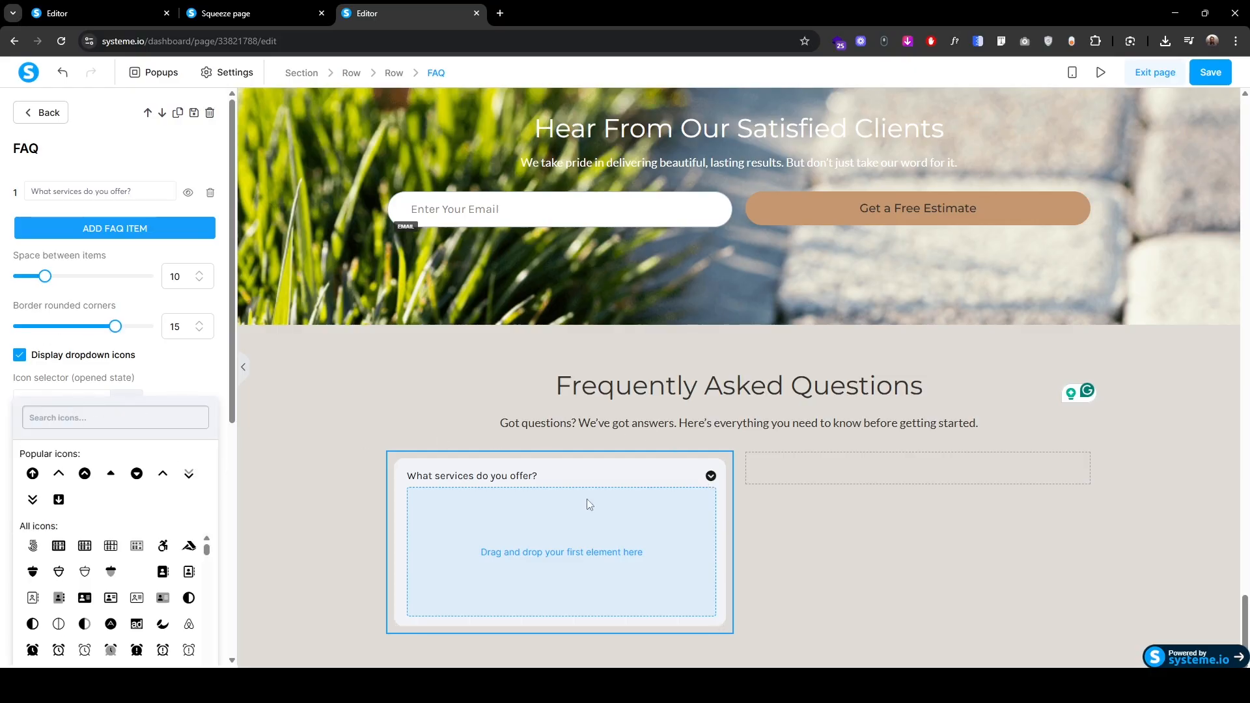
left_click(82, 419)
type("plus")
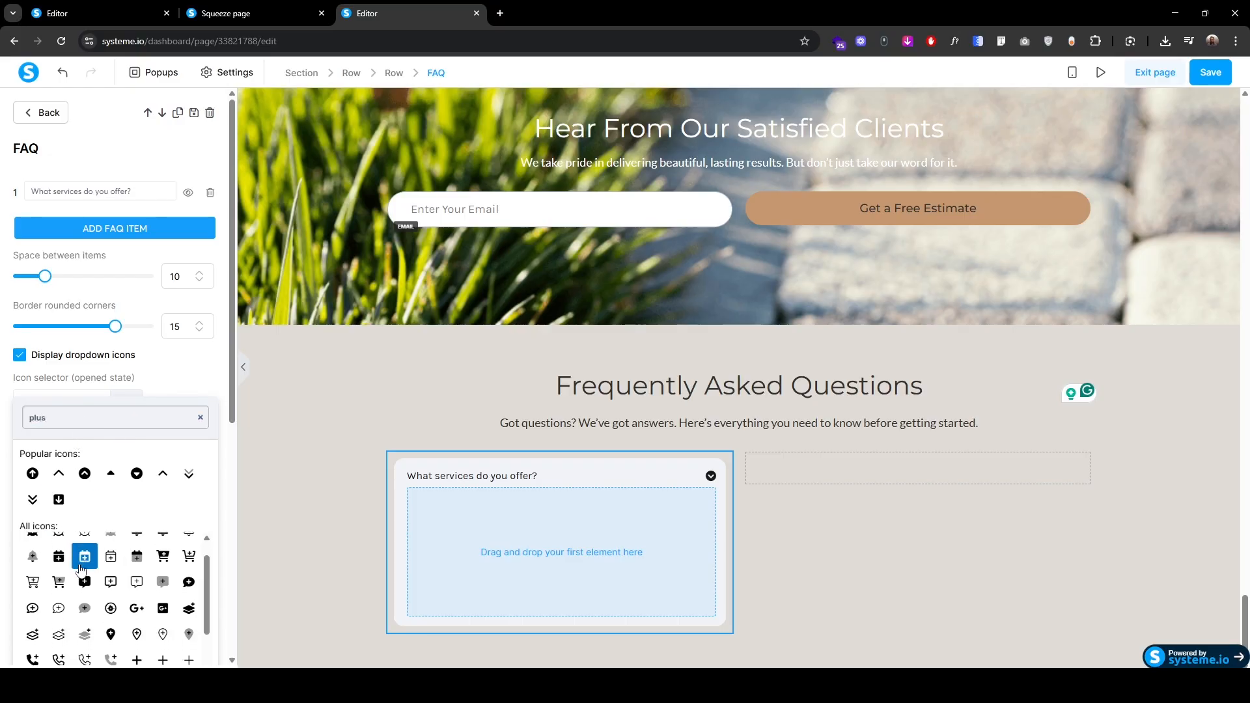
scroll(111, 573, "down", 3)
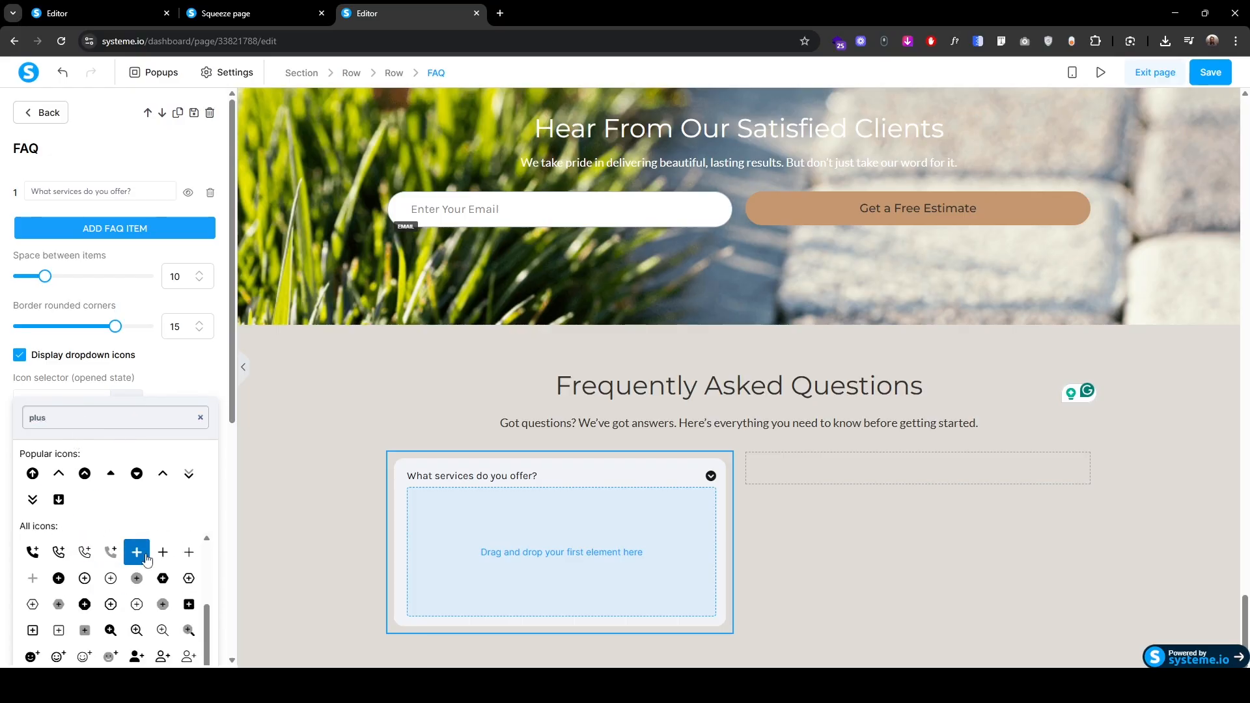
left_click(135, 553)
Step: Set the FAQ title font to Google Fonts Montserrat at size 22
left_click(68, 532)
left_click(67, 608)
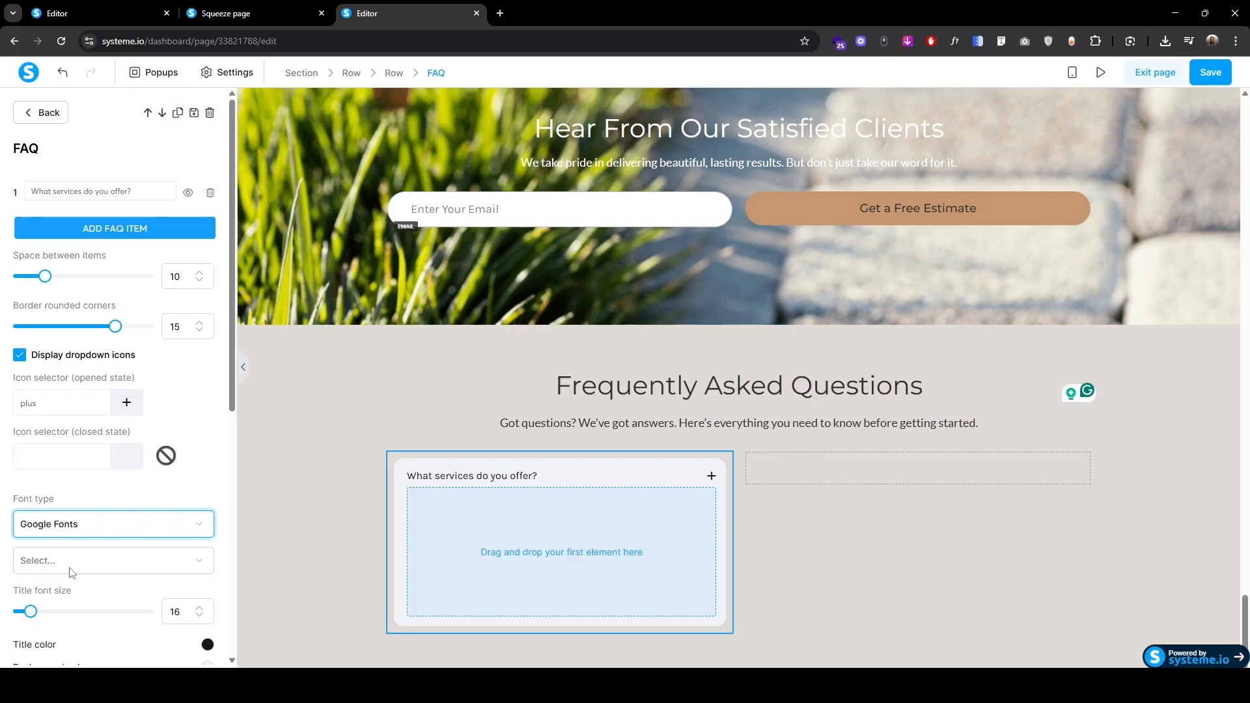
left_click(67, 568)
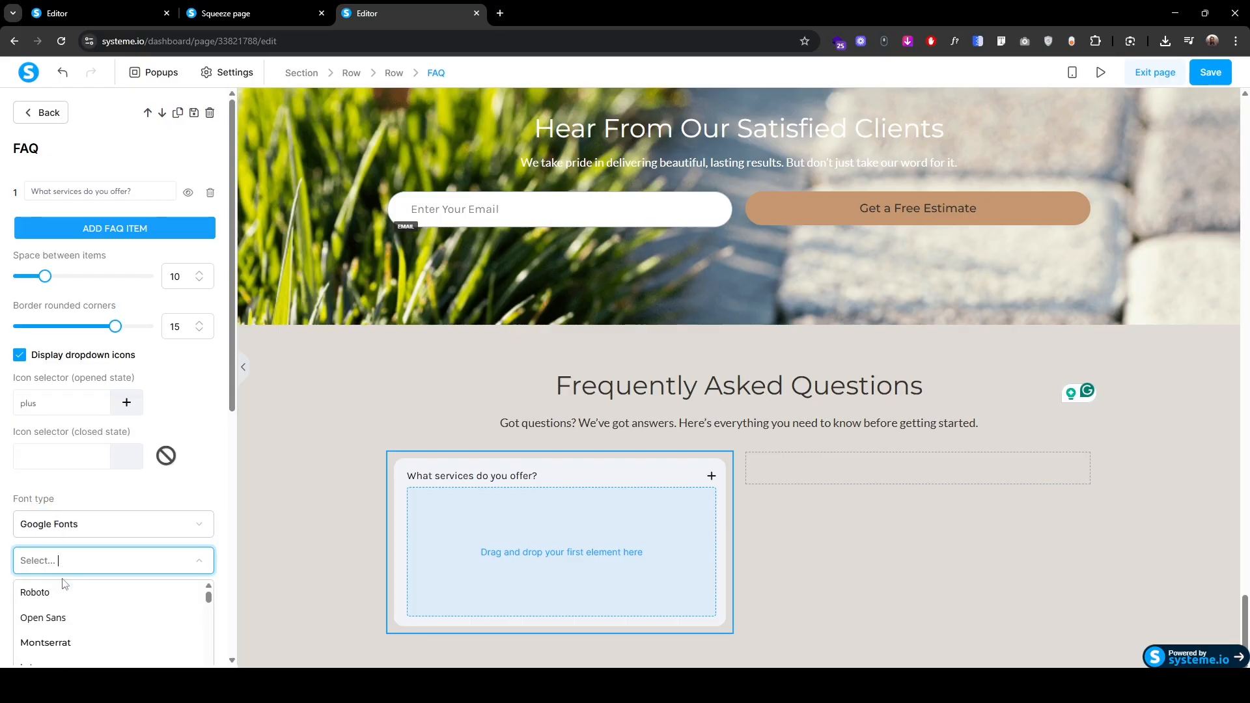
left_click(65, 643)
scroll(75, 534, "down", 2)
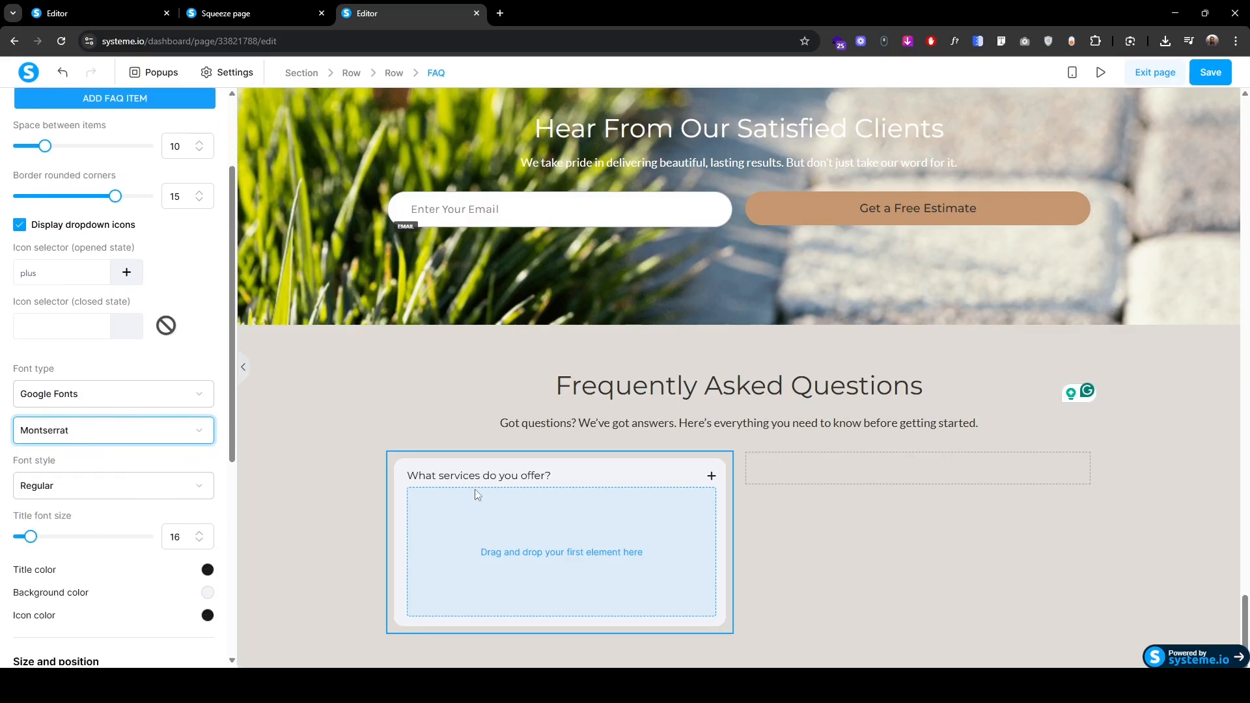
left_click(199, 533)
left_click(199, 533)
left_click(199, 532)
left_click(199, 533)
left_click(199, 533)
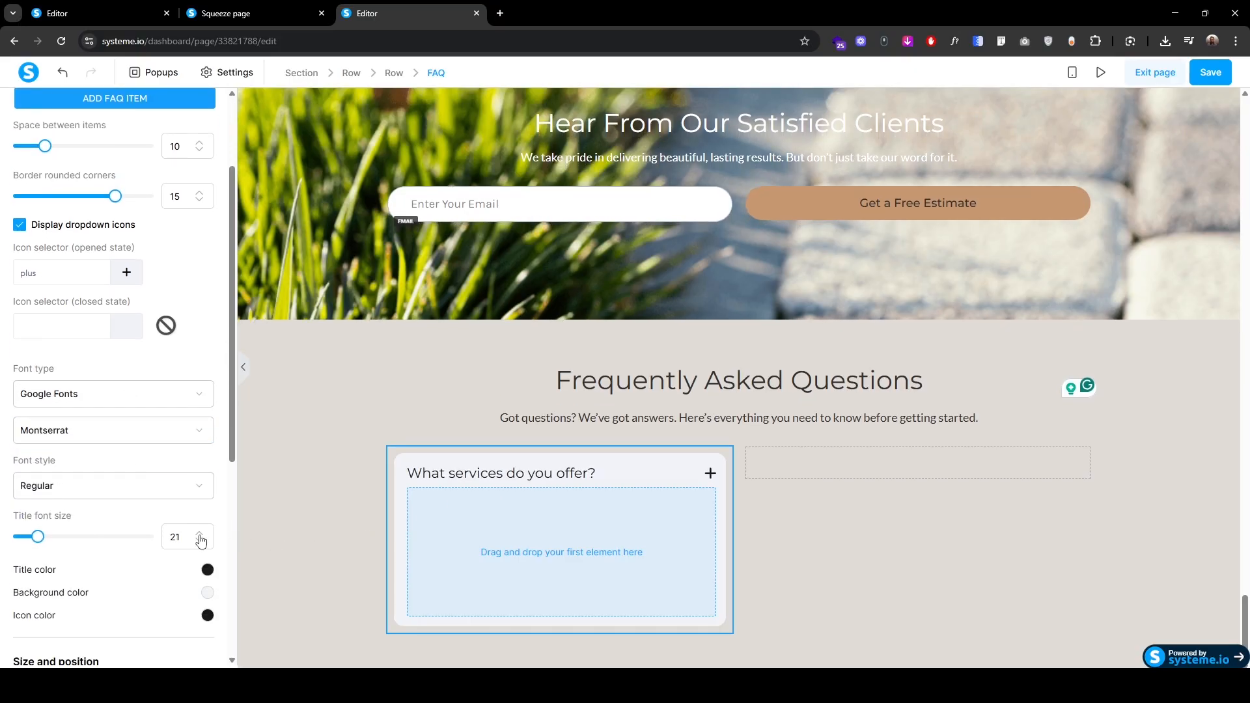
left_click(199, 532)
left_click(207, 592)
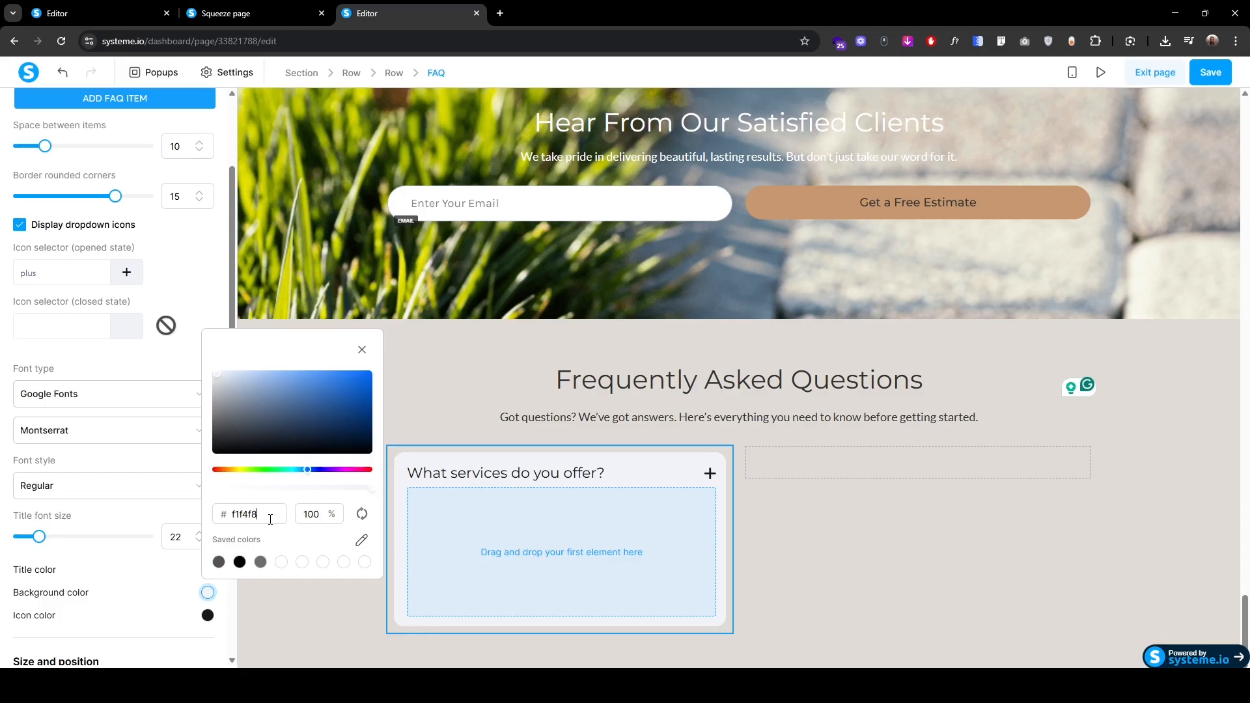
Step: Give the FAQ a #323232 background with #ffffff title and icon colours
key("ctrl+a")
type("323232")
left_click(208, 574)
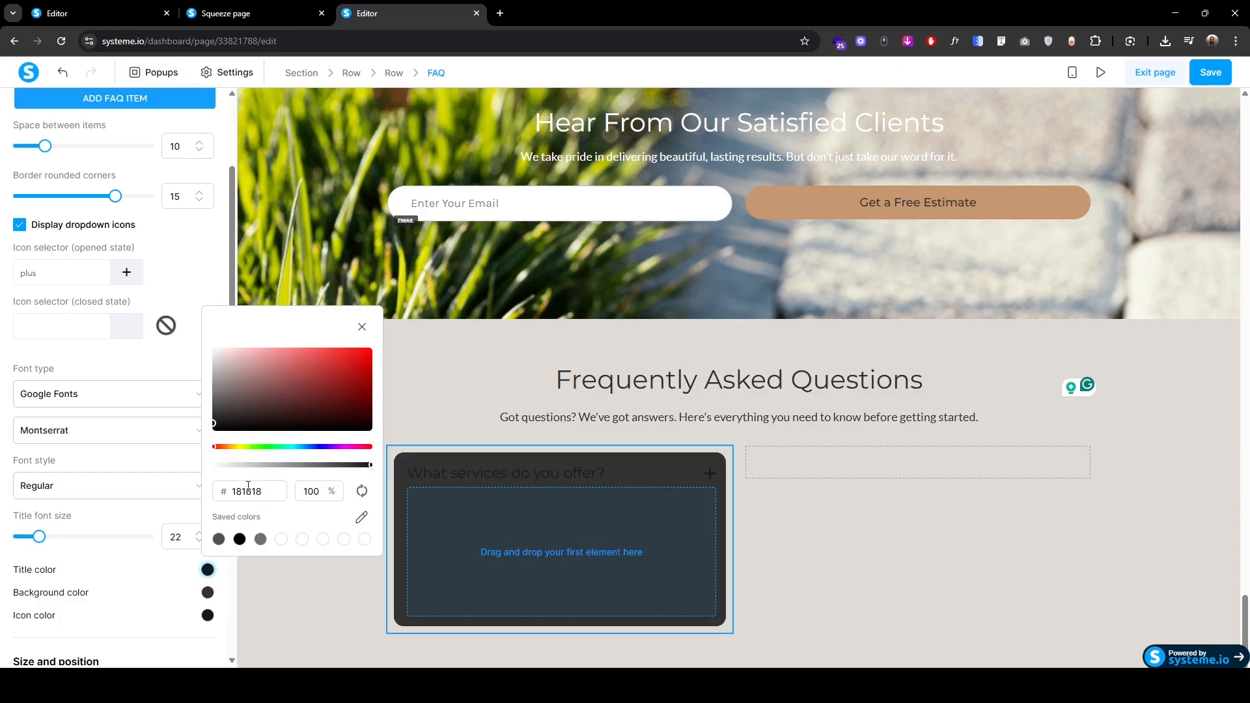
key("ctrl+a")
type("ffffff")
left_click(207, 616)
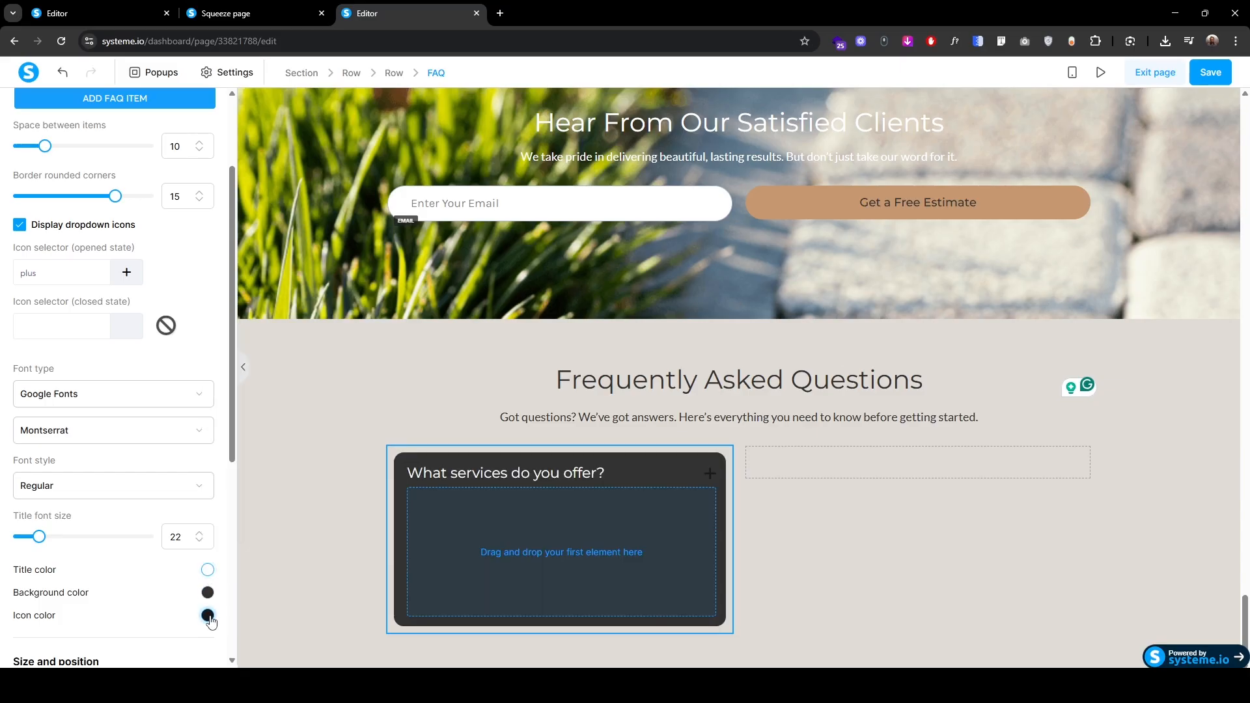
key("ctrl+a")
type("ffffff")
Step: Set the FAQ item padding to 30 vertical and 30 horizontal
scroll(55, 521, "down", 5)
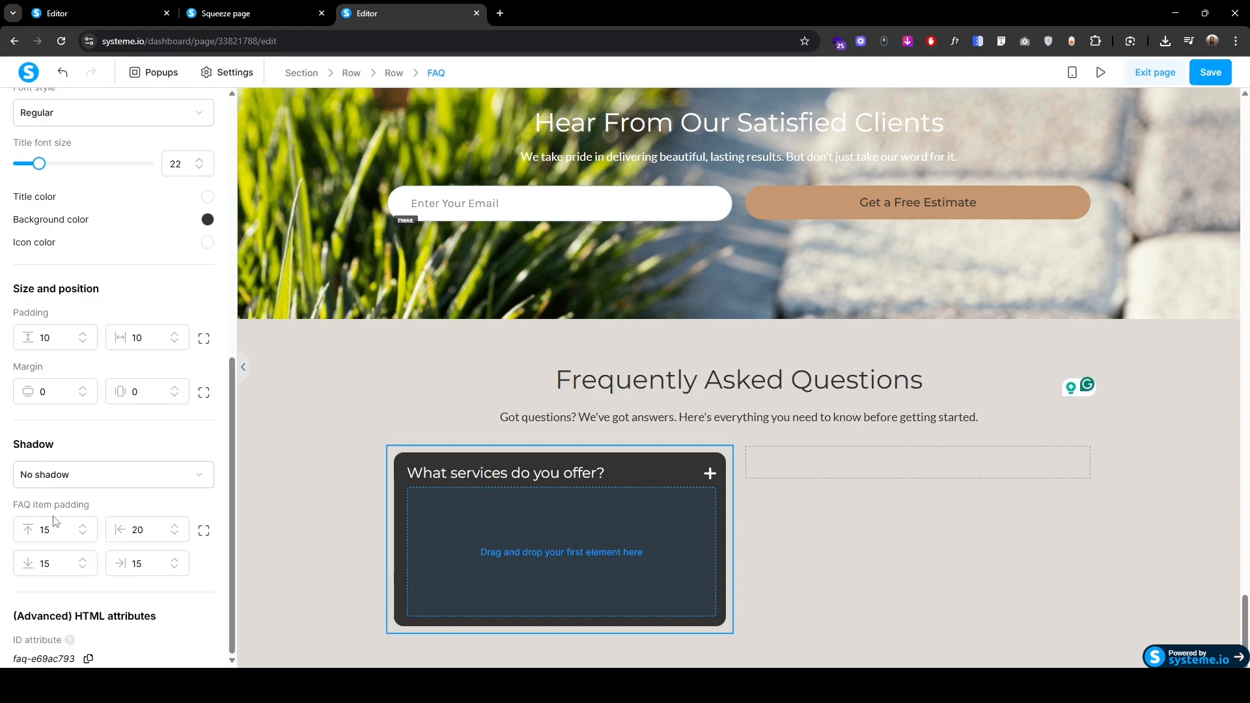
left_click(204, 531)
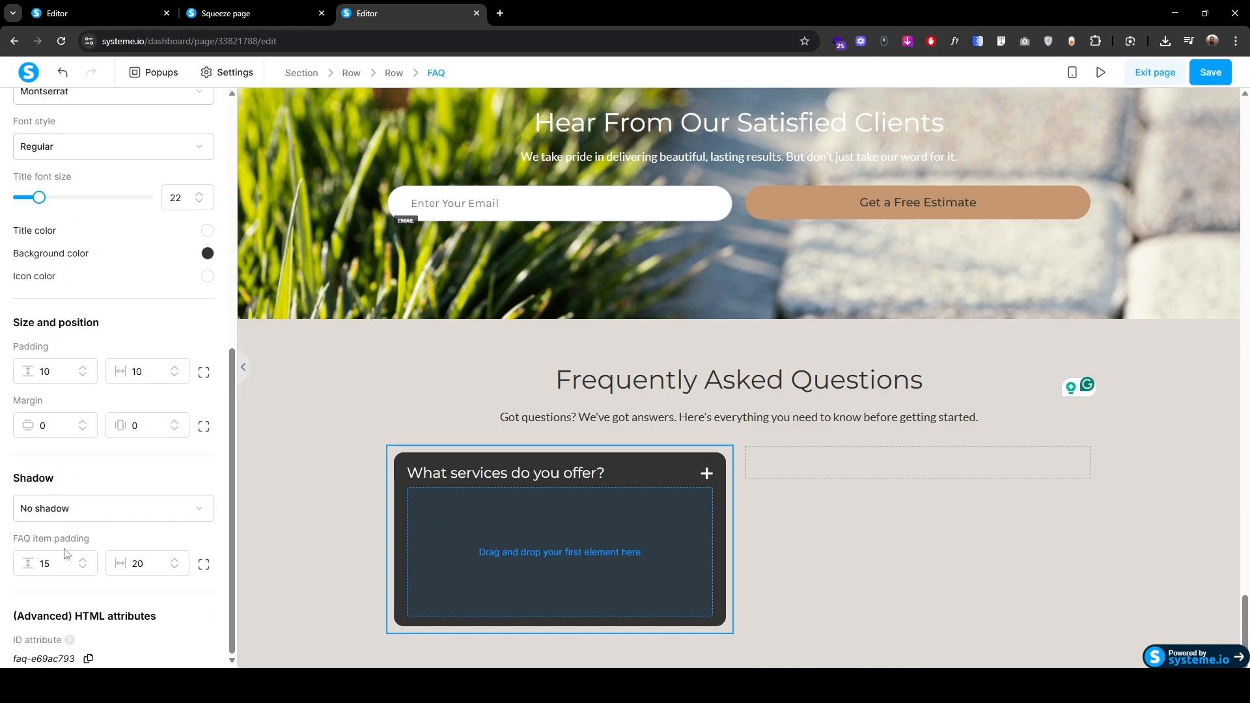
left_click(64, 559)
type("30")
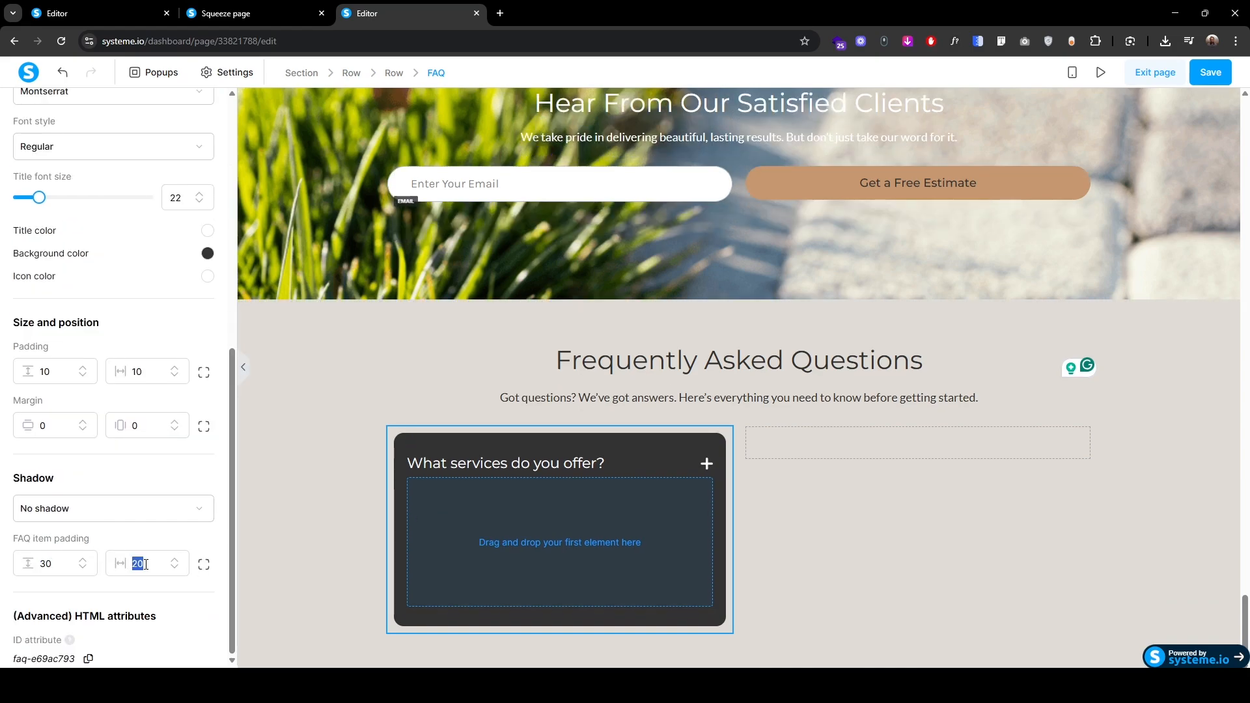
left_click(146, 563)
type("30")
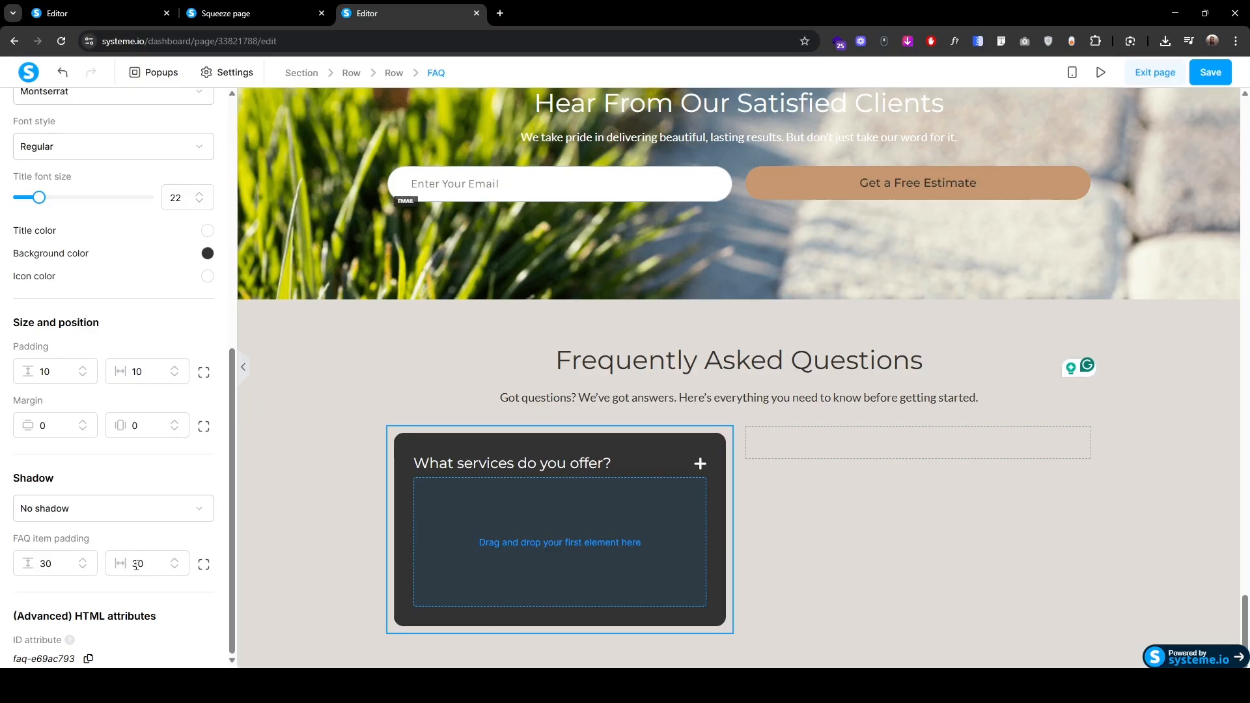
Step: Duplicate the intro text line and move the copy into the FAQ item as its answer
left_click(313, 507)
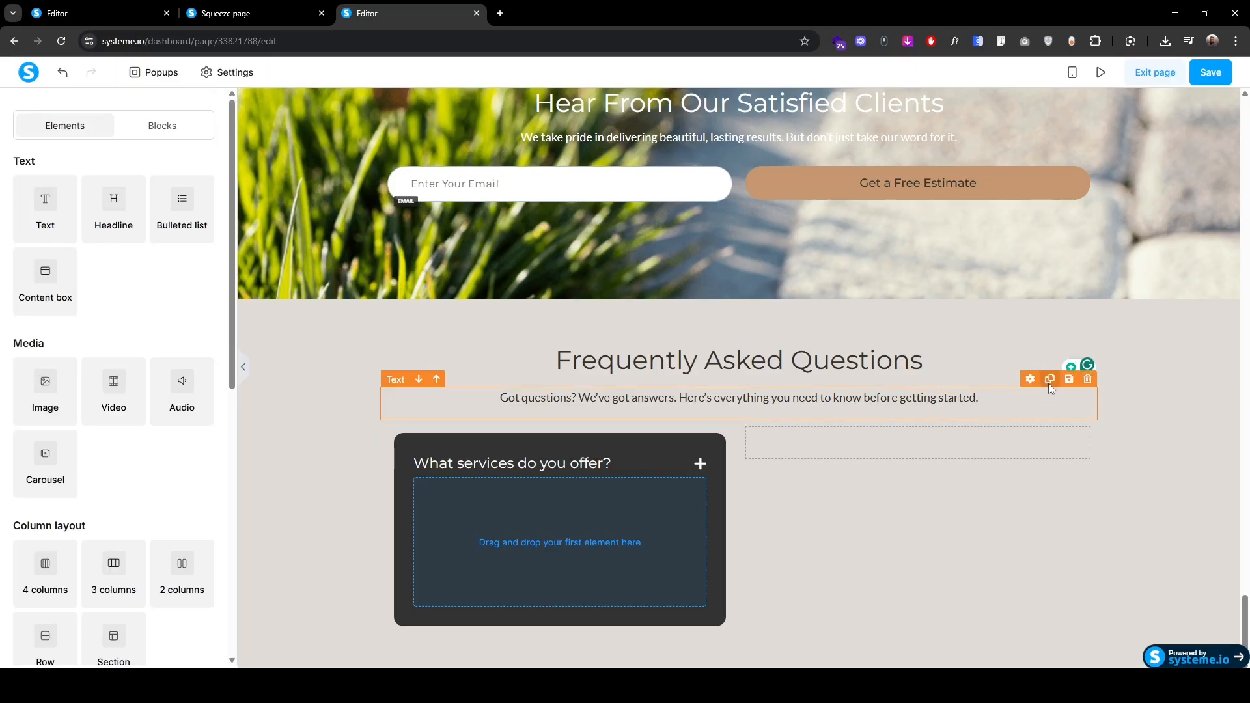
left_click(1049, 380)
left_click_drag(1041, 399, 567, 526)
Step: Set the FAQ answer text colour to white (ffffff)
left_click(544, 580)
triple_click(544, 580)
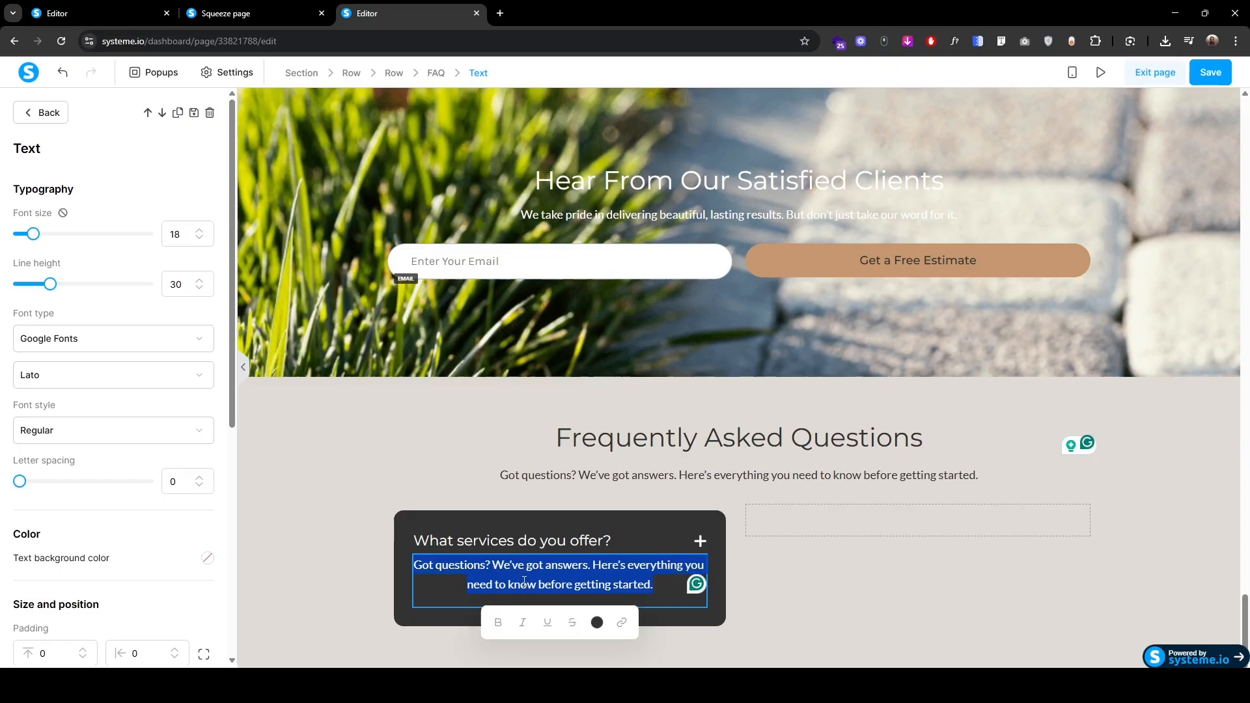
left_click(595, 623)
left_click(651, 543)
double_click(651, 543)
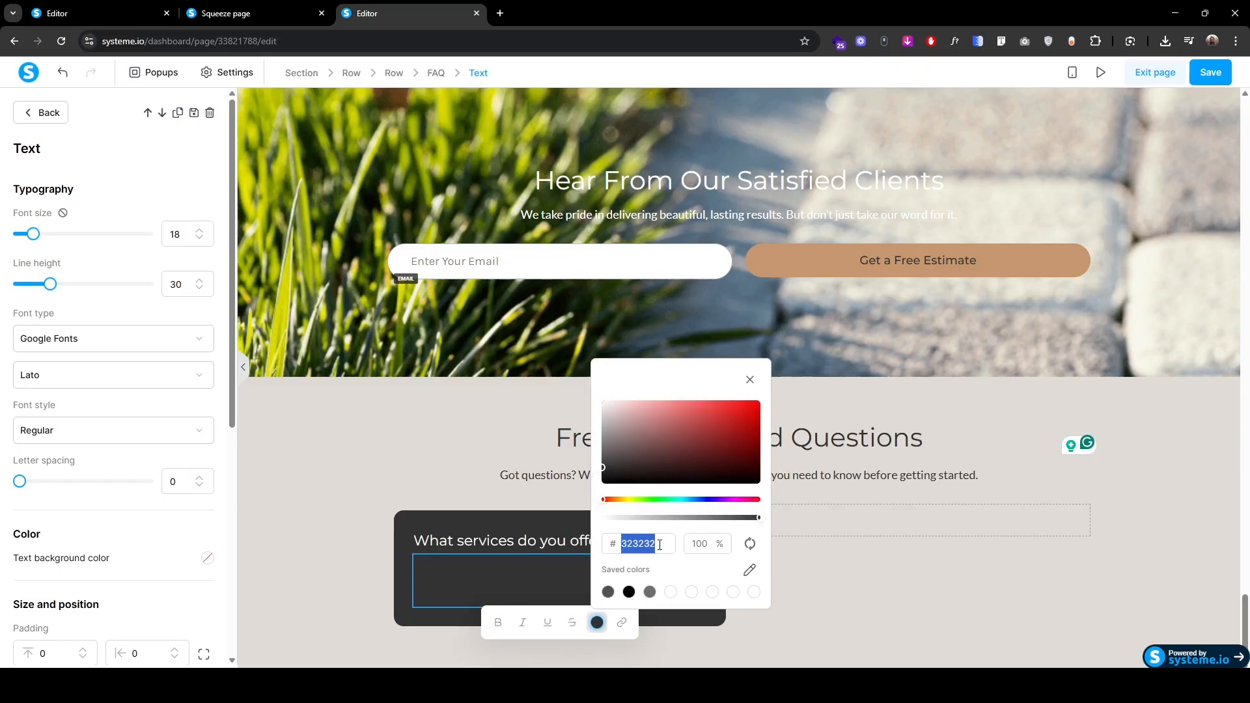
type("fffff")
type("f")
left_click(509, 571)
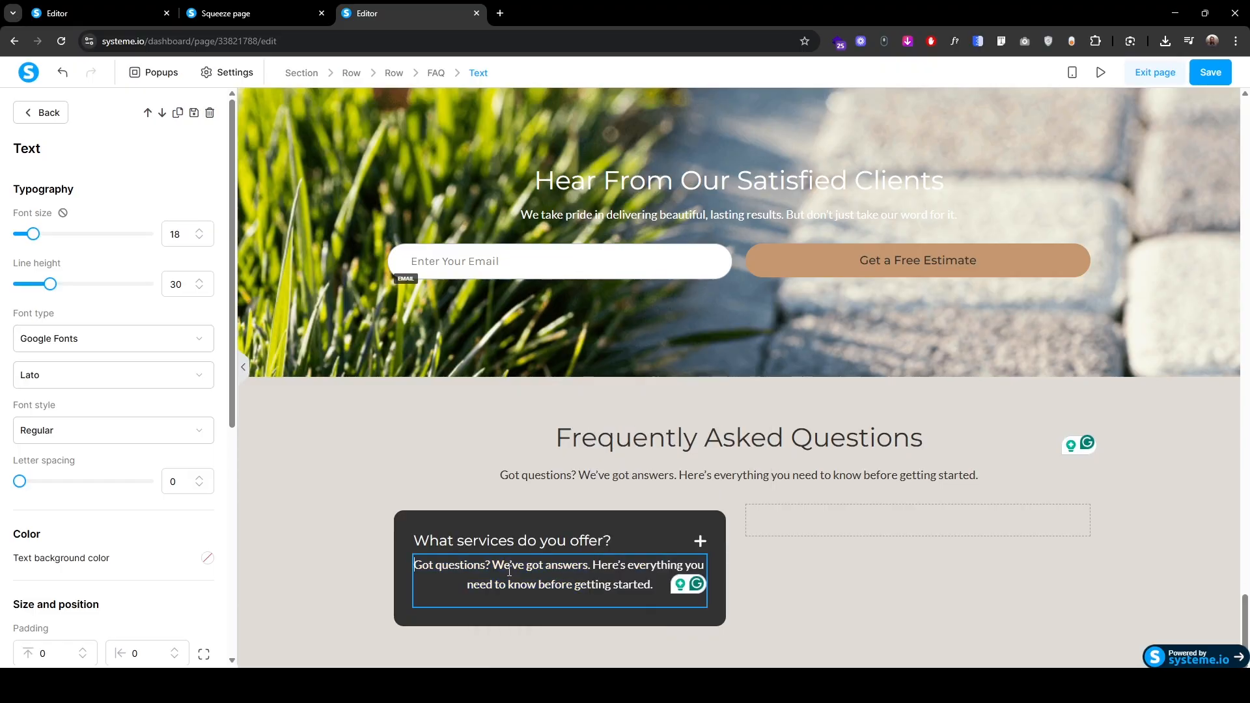
Step: Replace the old intro wording with the pasted services answer sentence and left-align it
type("We specialize in paver installation, artificial turf, driveways, patios, walkways, and outdoor living spaces.")
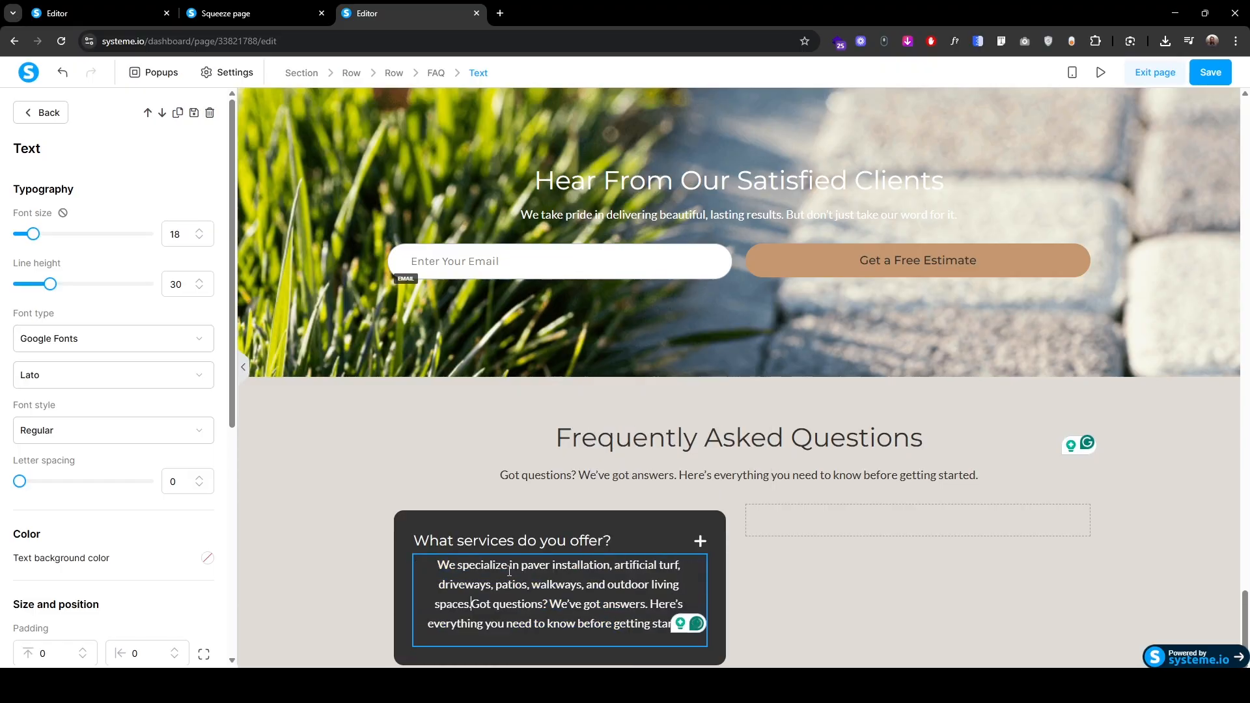
key("shift+Down")
key("shift+Down")
key("BackSpace")
key("ctrl+a")
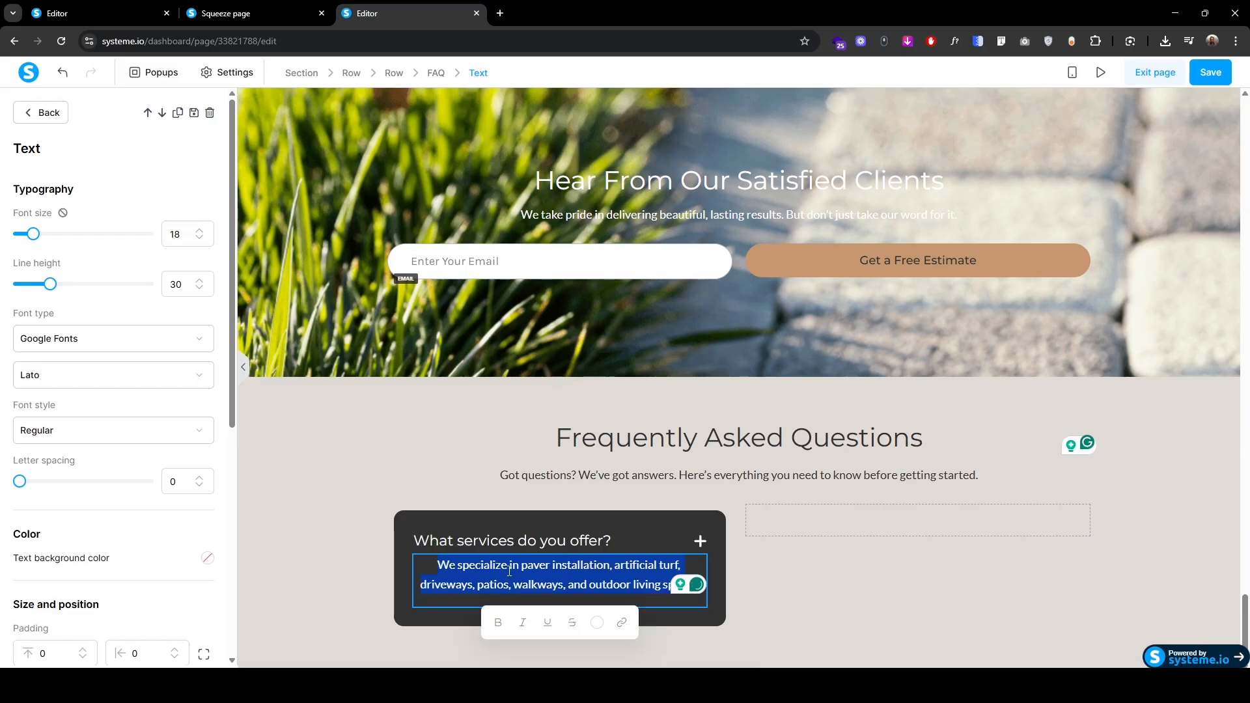
scroll(54, 538, "down", 4)
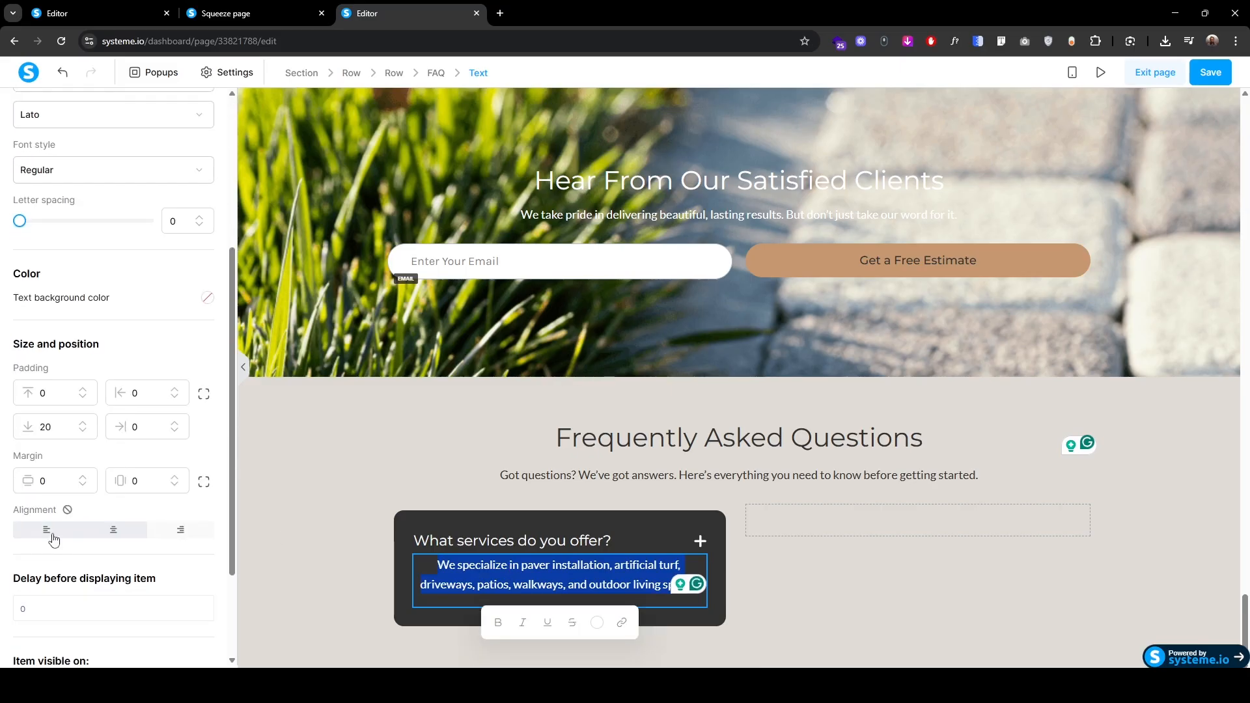
left_click(52, 533)
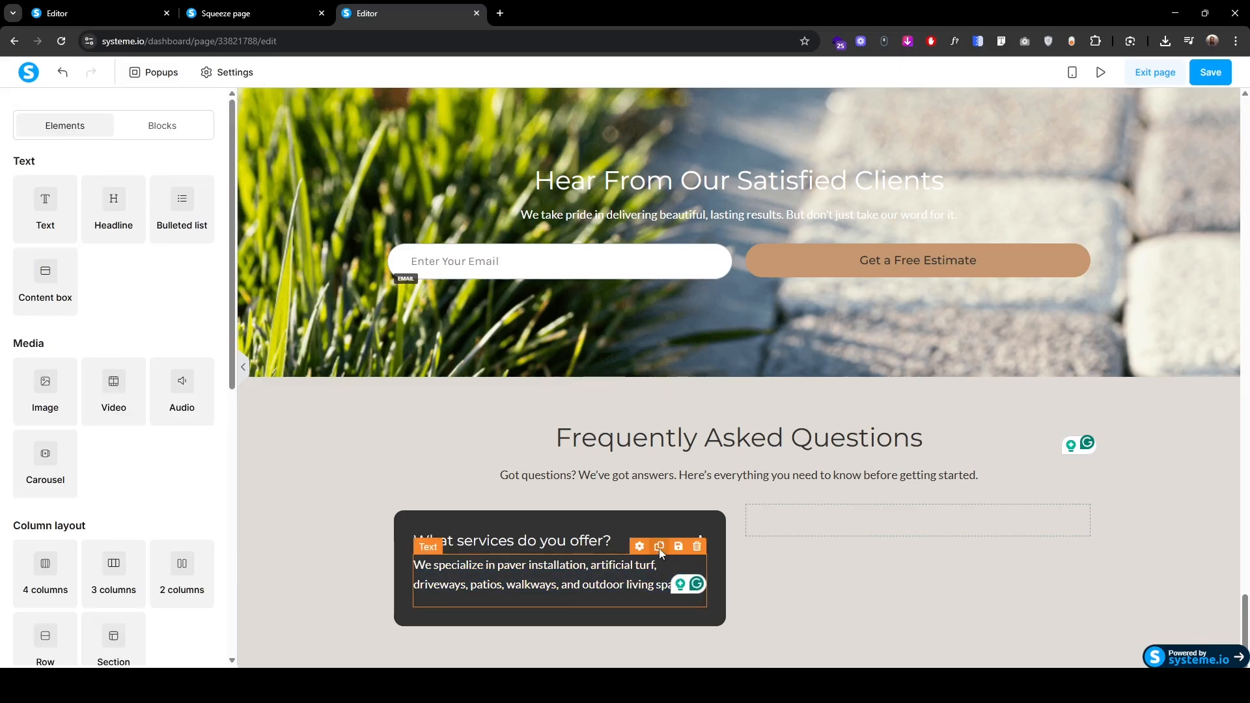
Step: Duplicate the answer text twice and move the spare copies under the FAQ subtitle
left_click(658, 547)
left_click(658, 547)
scroll(658, 548, "down", 2)
left_click_drag(427, 496, 677, 390)
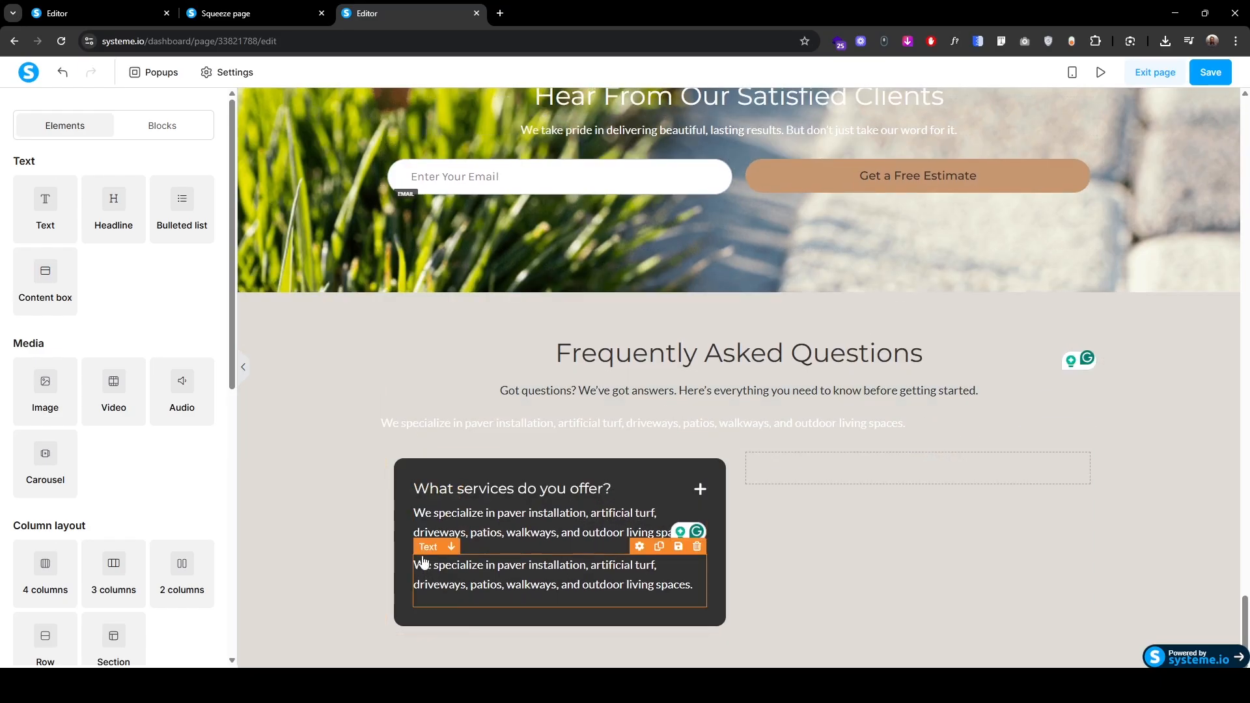
left_click_drag(427, 547, 647, 435)
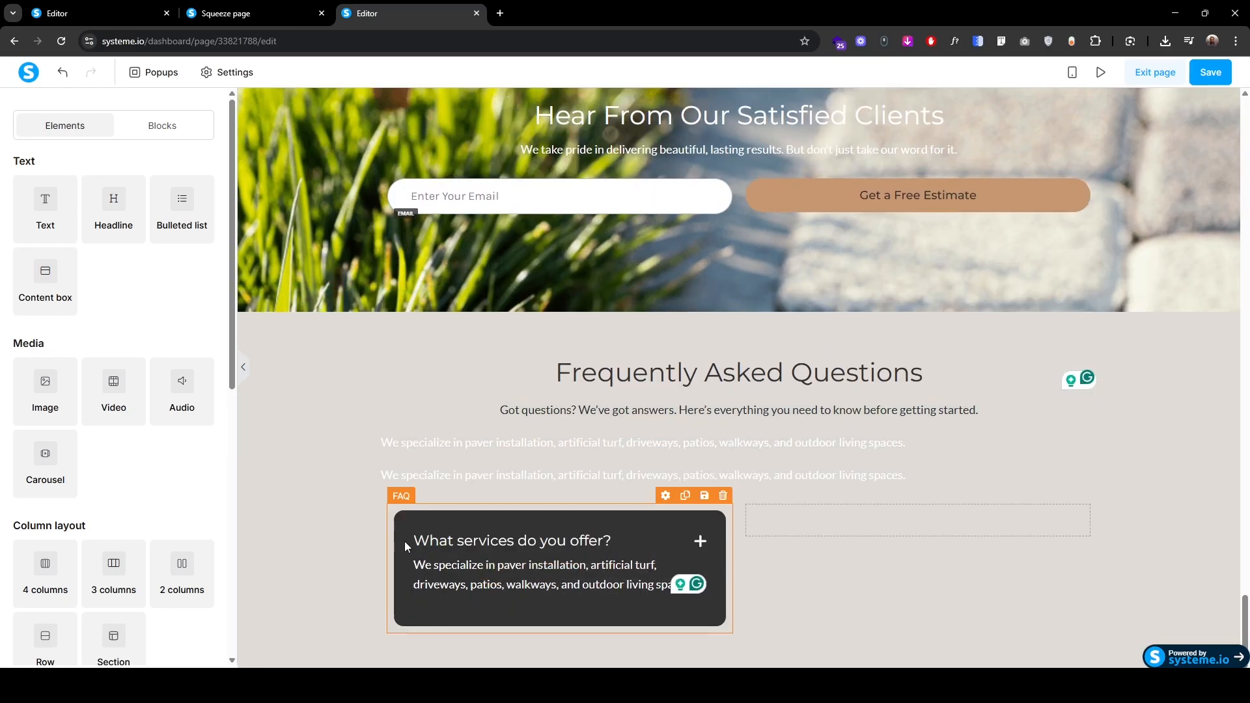
Step: Add a second FAQ question about install time and fill its answer from the spare text
left_click(404, 506)
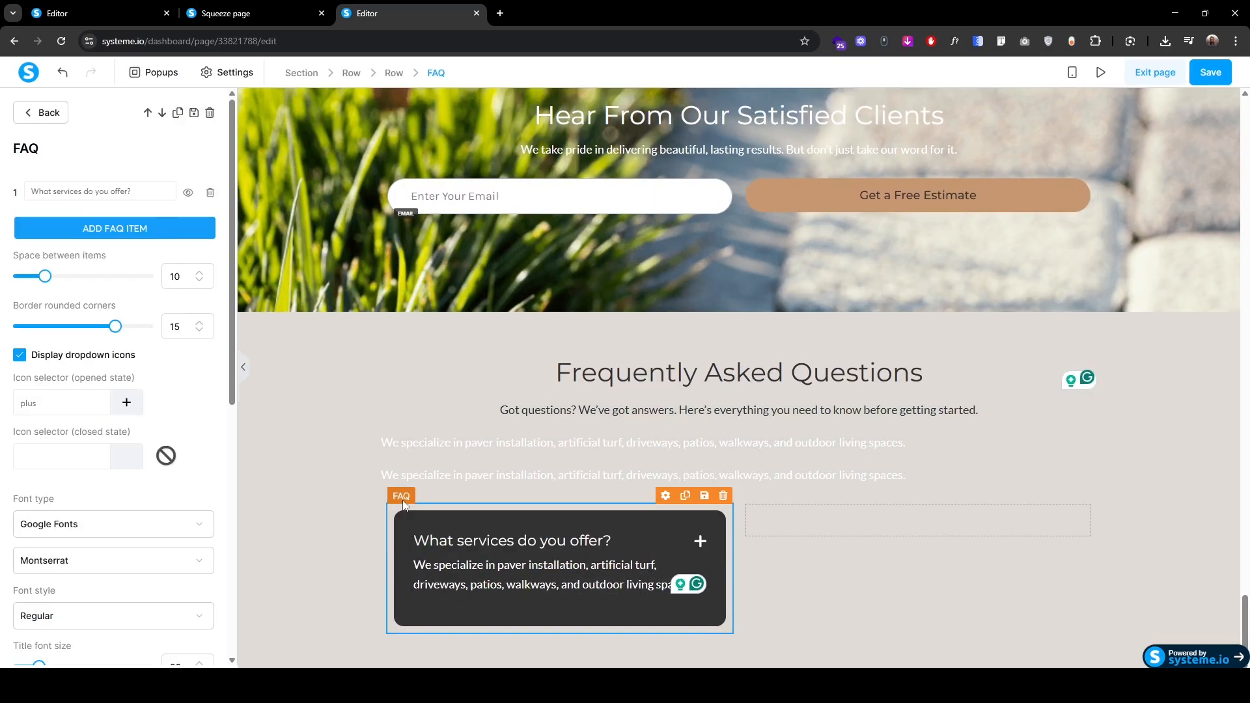
left_click(120, 234)
left_click(136, 232)
key("ctrl+a")
type("What’s the usual install time?")
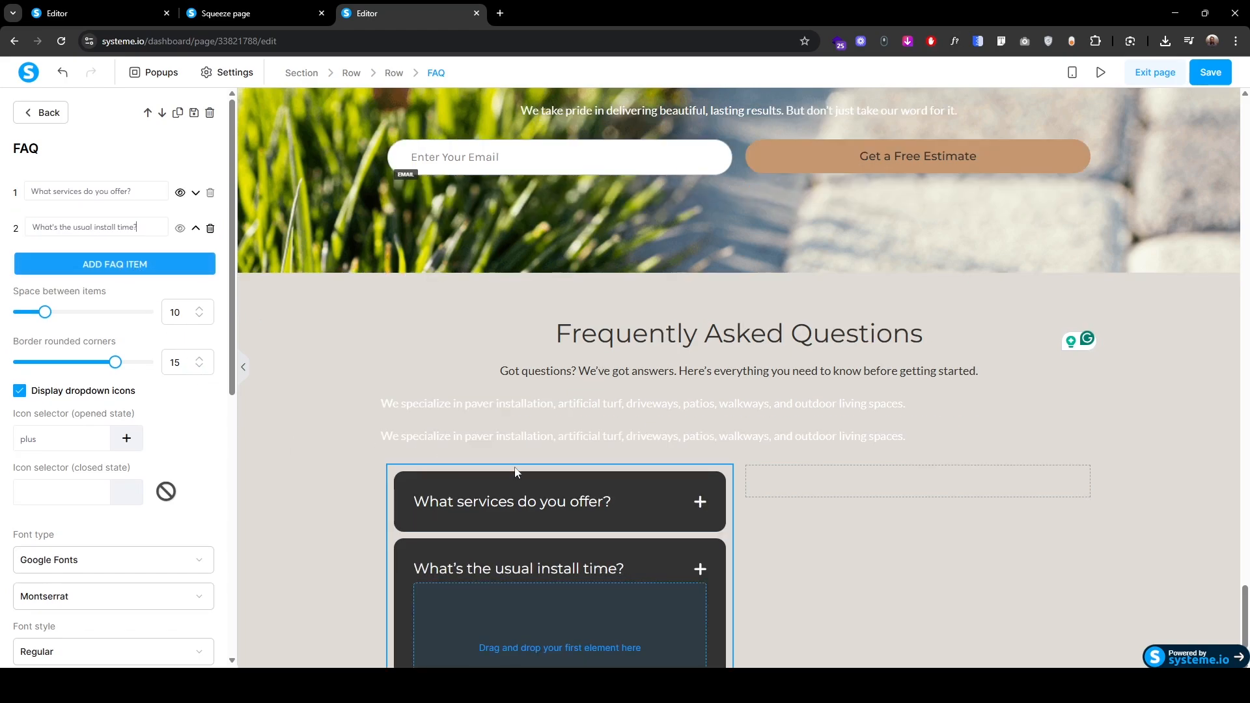
left_click_drag(515, 435, 533, 625)
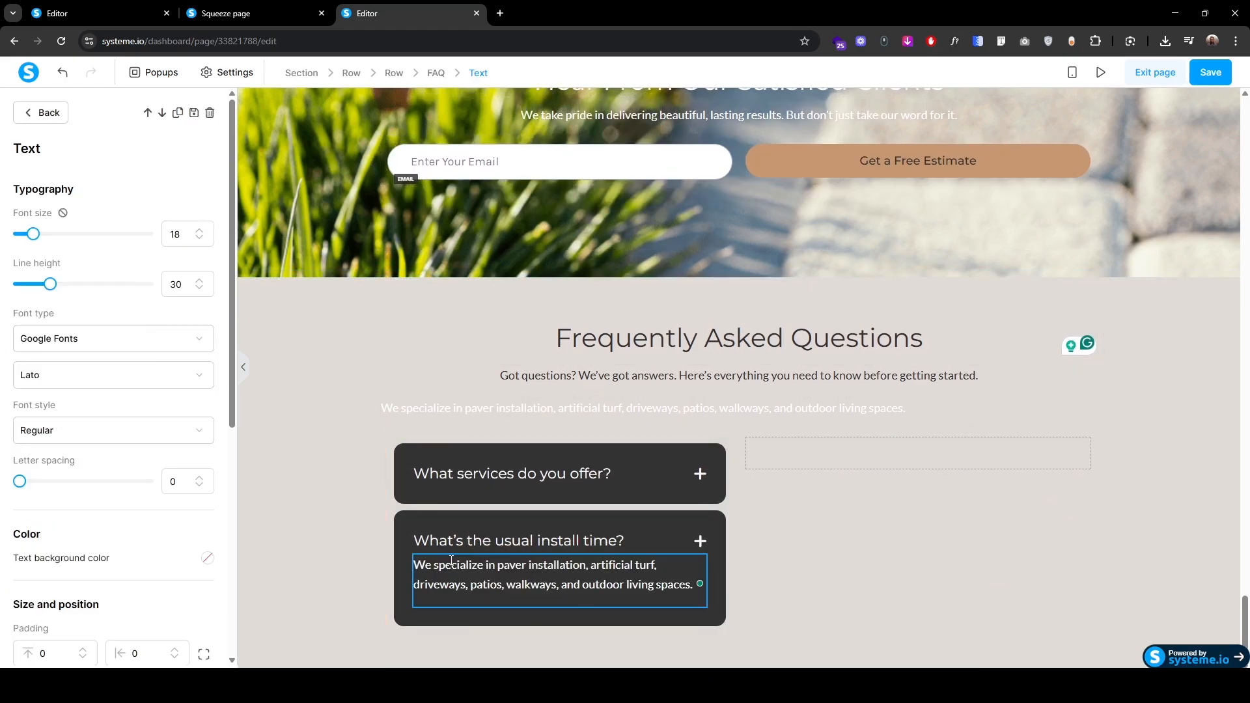
type("Most residential paving projects are completed within 3–5 days, depending on size and weather.")
key("ctrl+shift+End")
key("BackSpace")
left_click(402, 507)
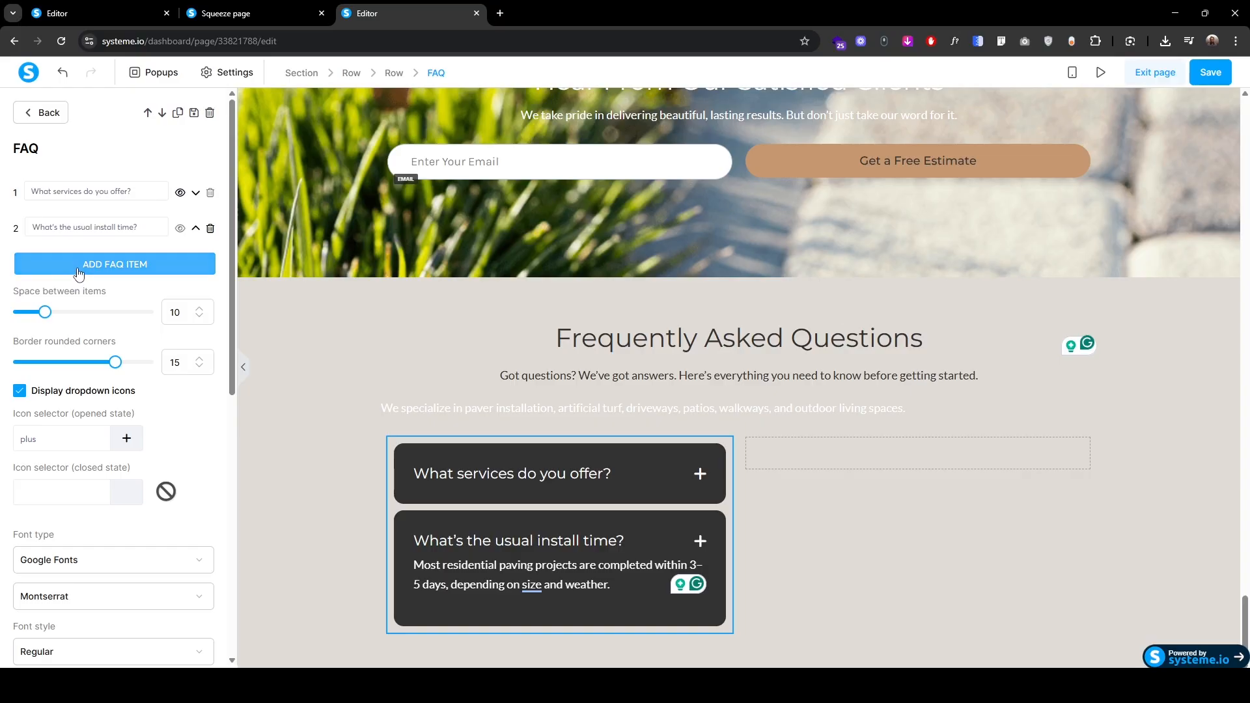
Step: Add a third question, 'Do you offer free estimates?', with its pasted answer
left_click(79, 267)
triple_click(85, 272)
type("Do you offer free estimates?")
left_click(281, 410)
scroll(443, 550, "down", 2)
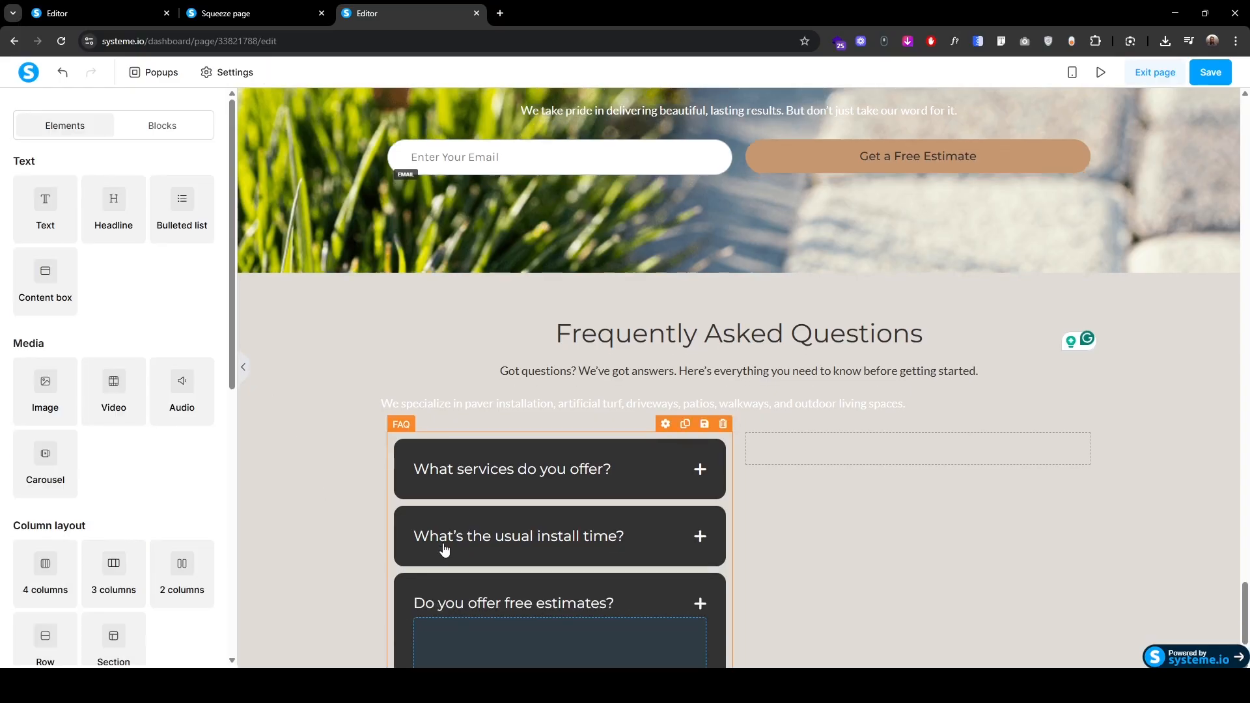
left_click_drag(408, 264, 521, 544)
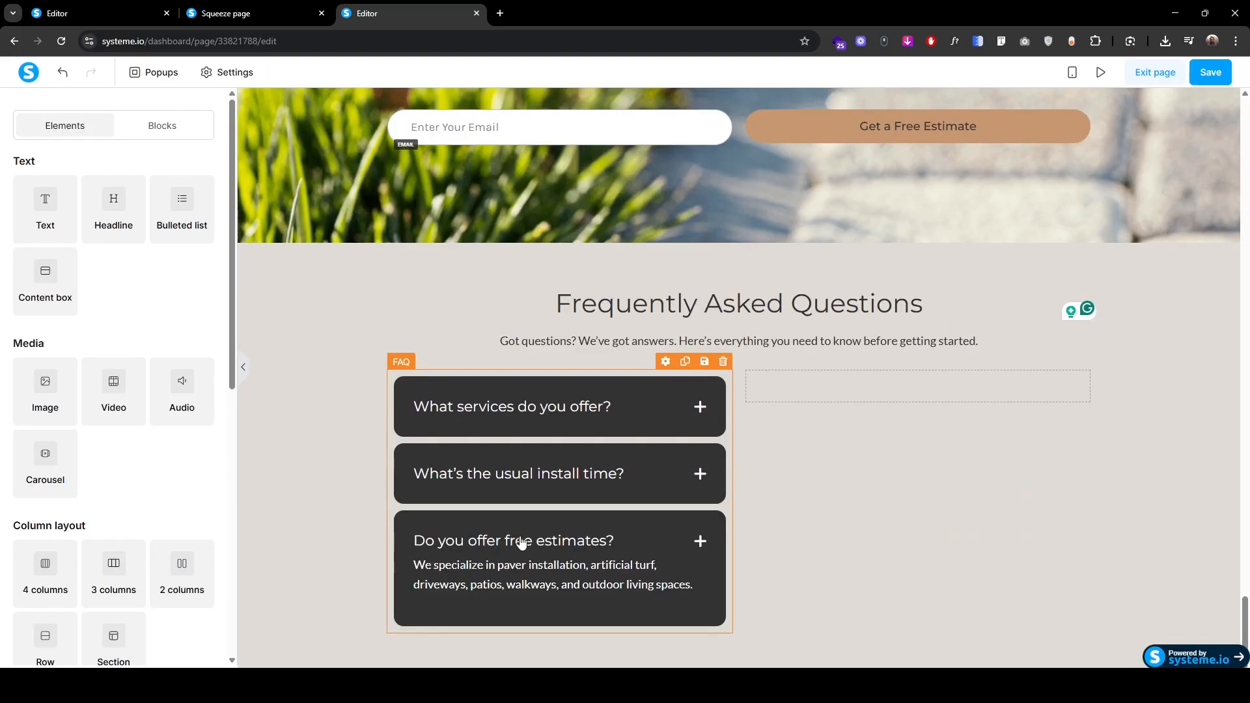
left_click(477, 584)
key("ctrl+v")
key("shift+Down")
key("shift+Down")
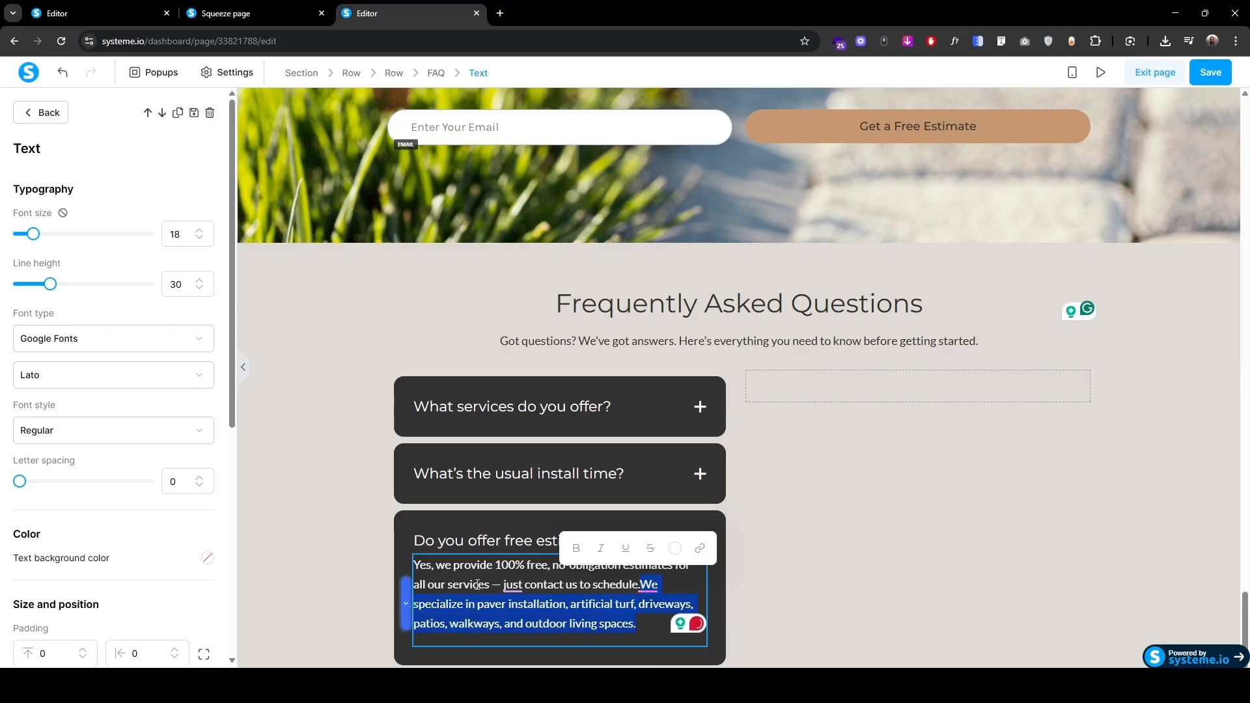
key("BackSpace")
left_click(398, 373)
Step: Duplicate the FAQ block into the right column and rewrite its first question about artificial grass
left_click(400, 373)
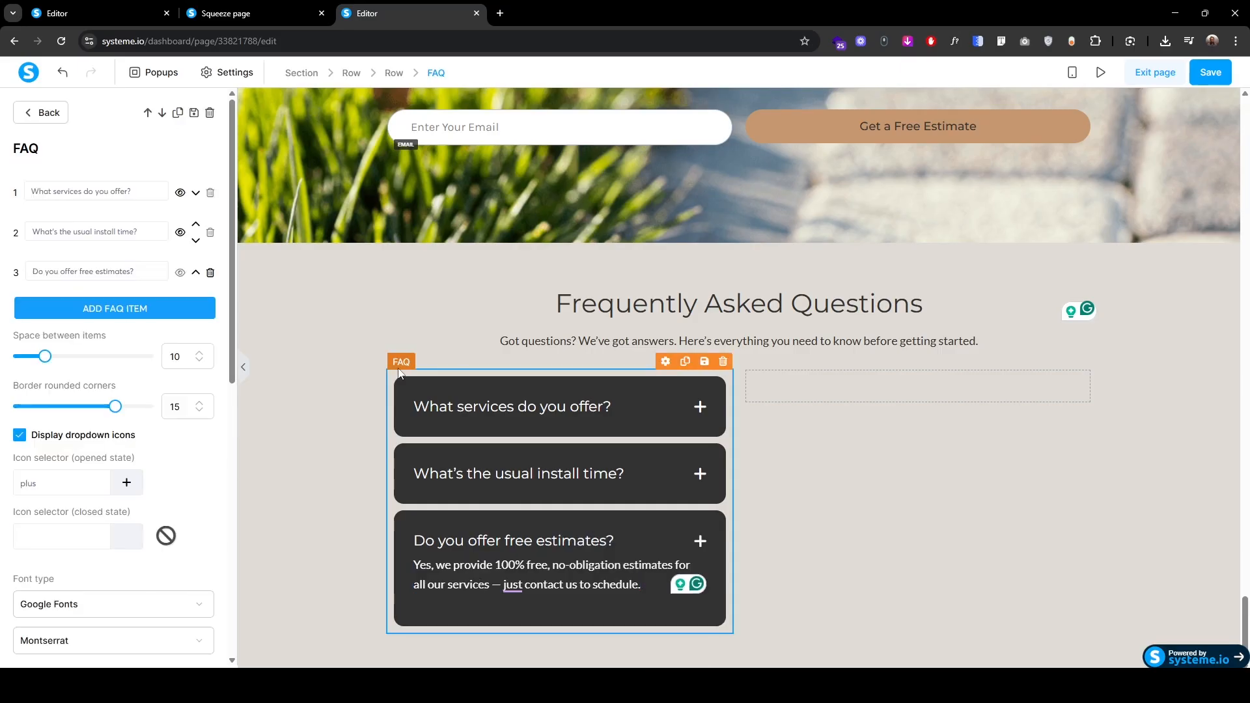
left_click(177, 112)
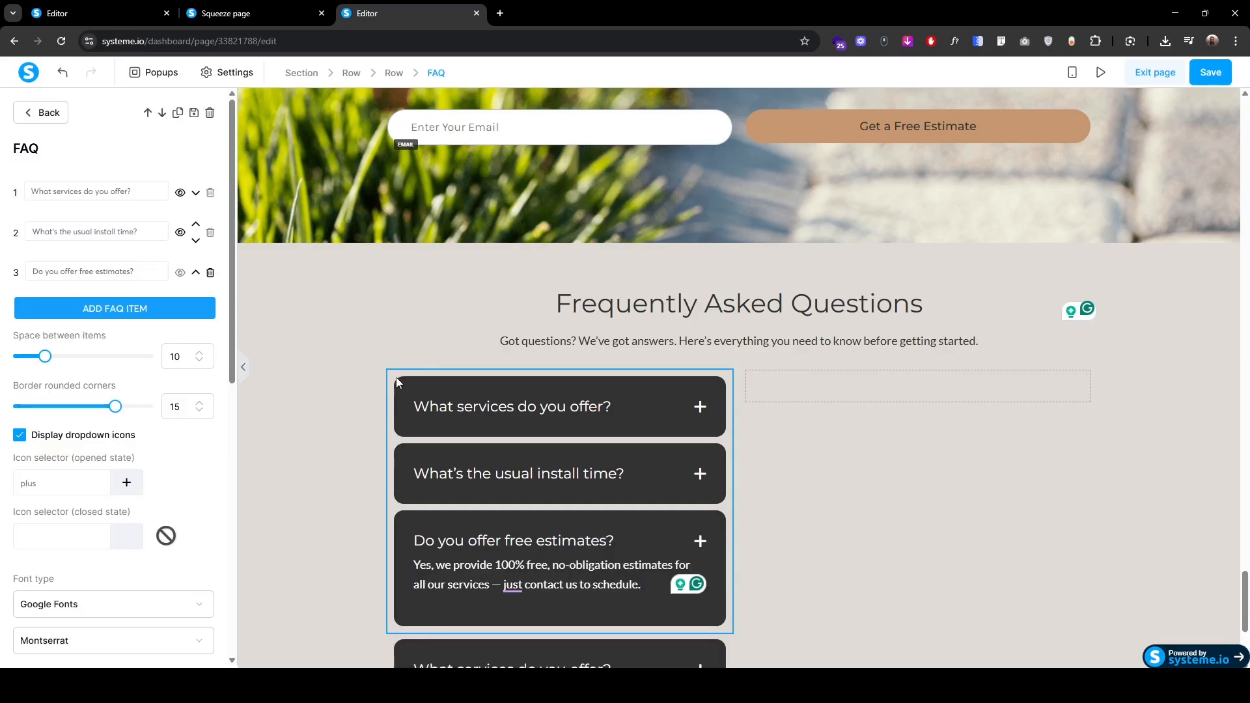
left_click(346, 369)
left_click_drag(405, 363, 841, 388)
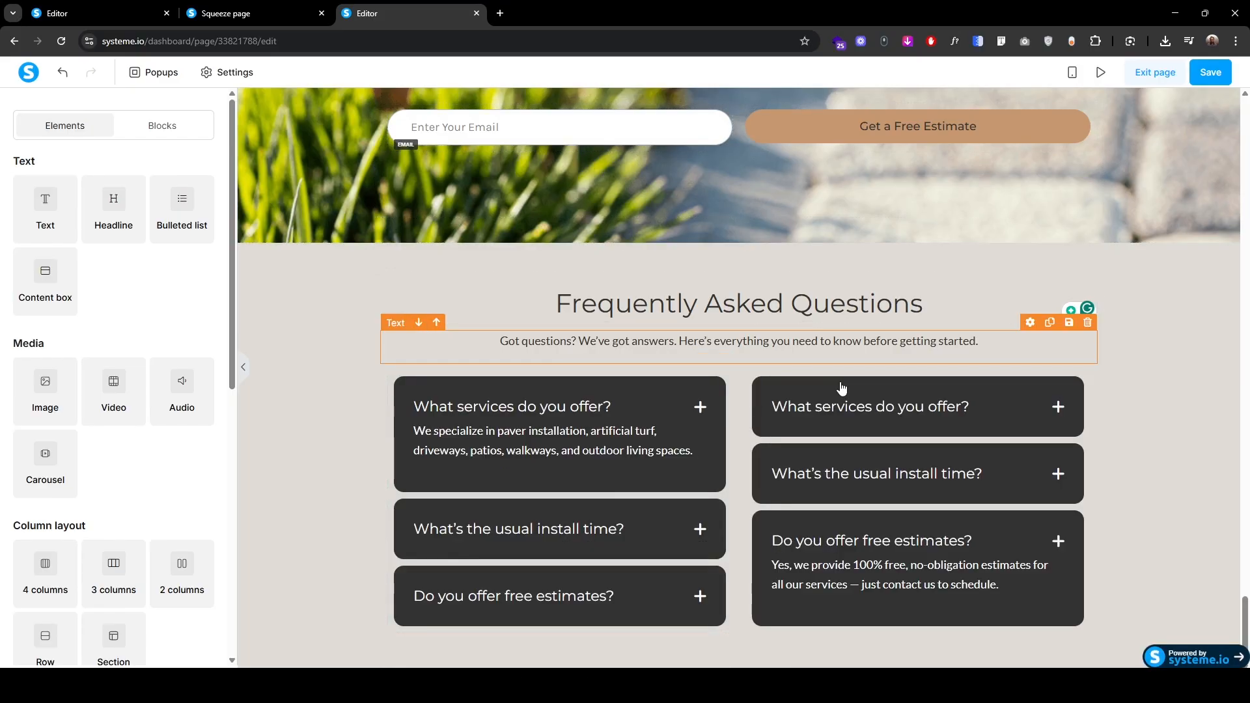
left_click(879, 422)
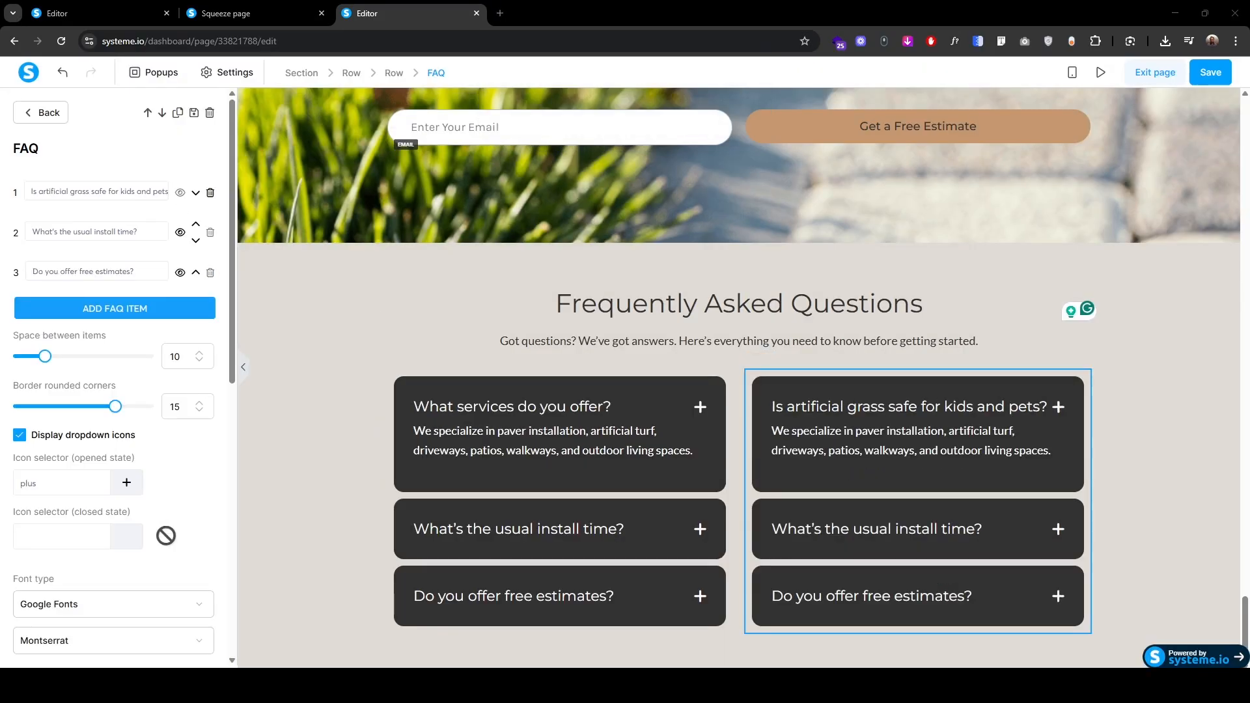
left_click(821, 438)
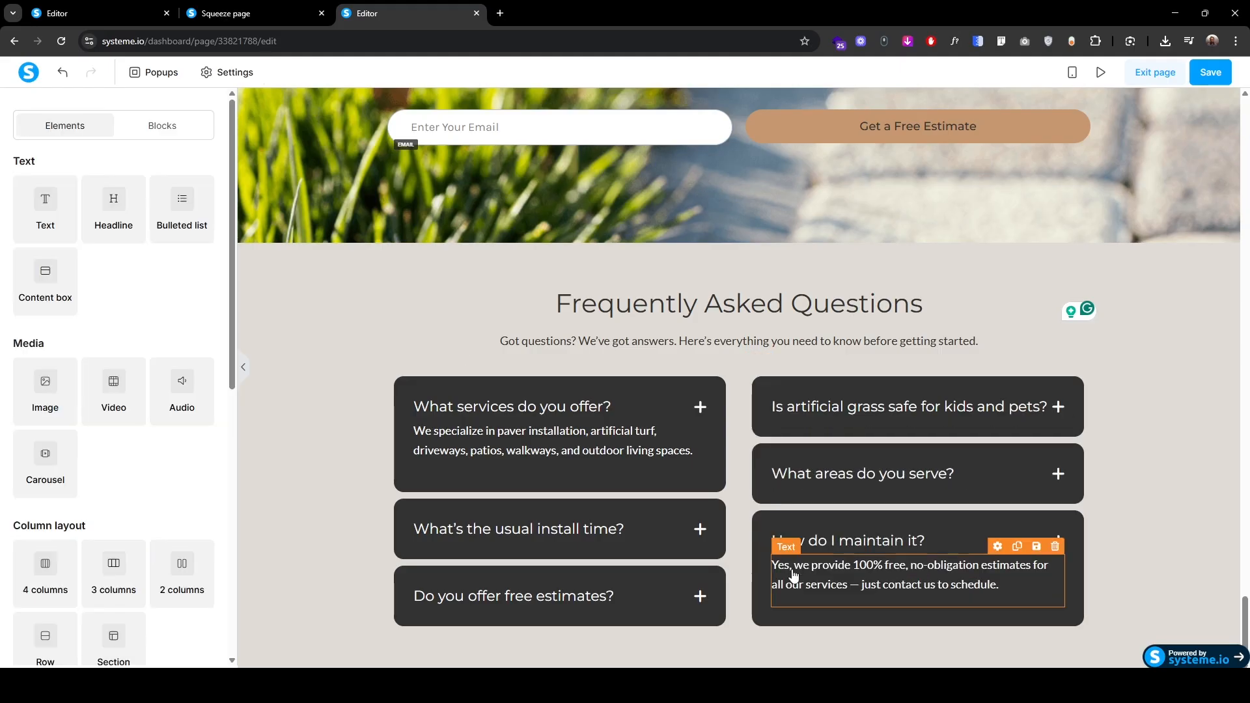
left_click(291, 544)
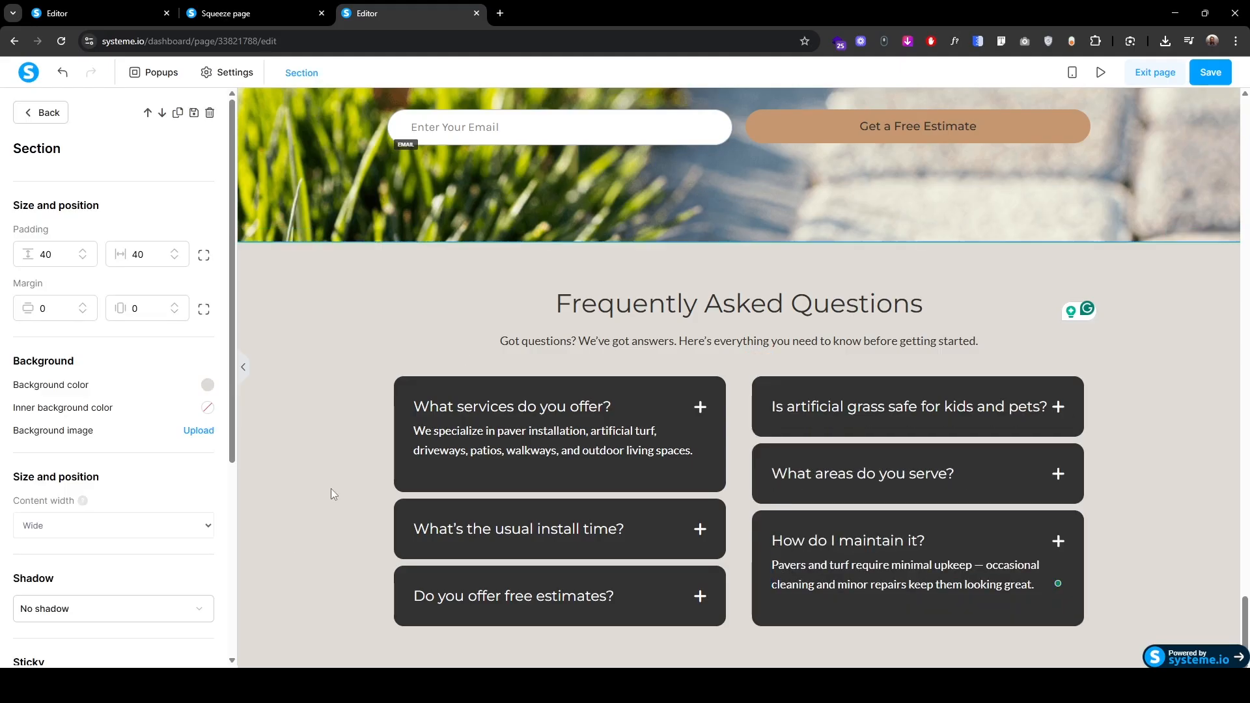
Step: In the phone layout, set the FAQ question title size to 16
left_click(1073, 73)
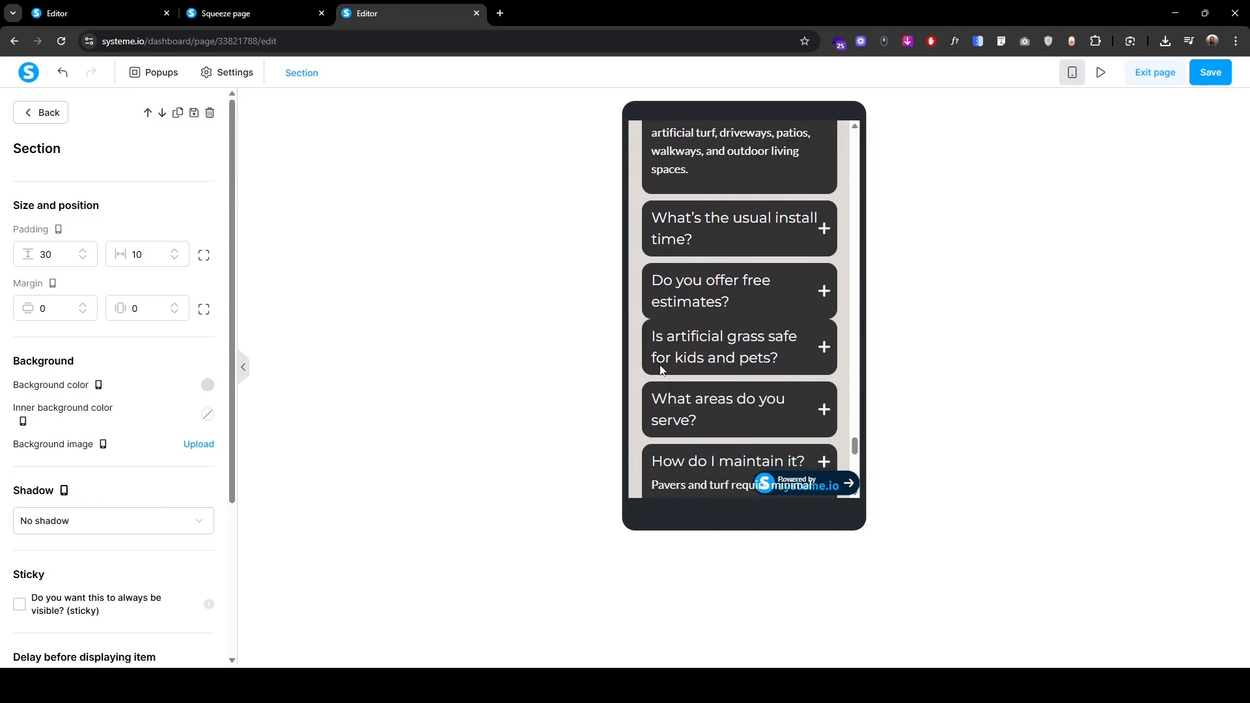
scroll(660, 272, "down", 1)
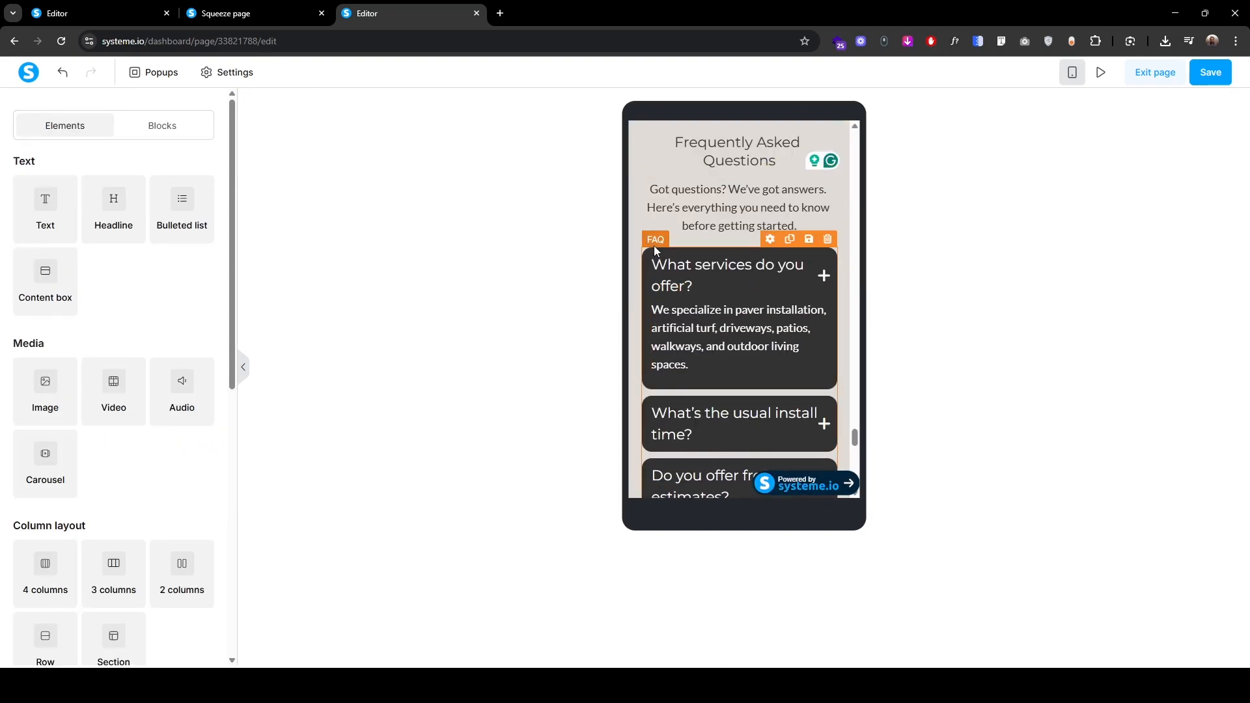
left_click(650, 243)
scroll(65, 491, "down", 2)
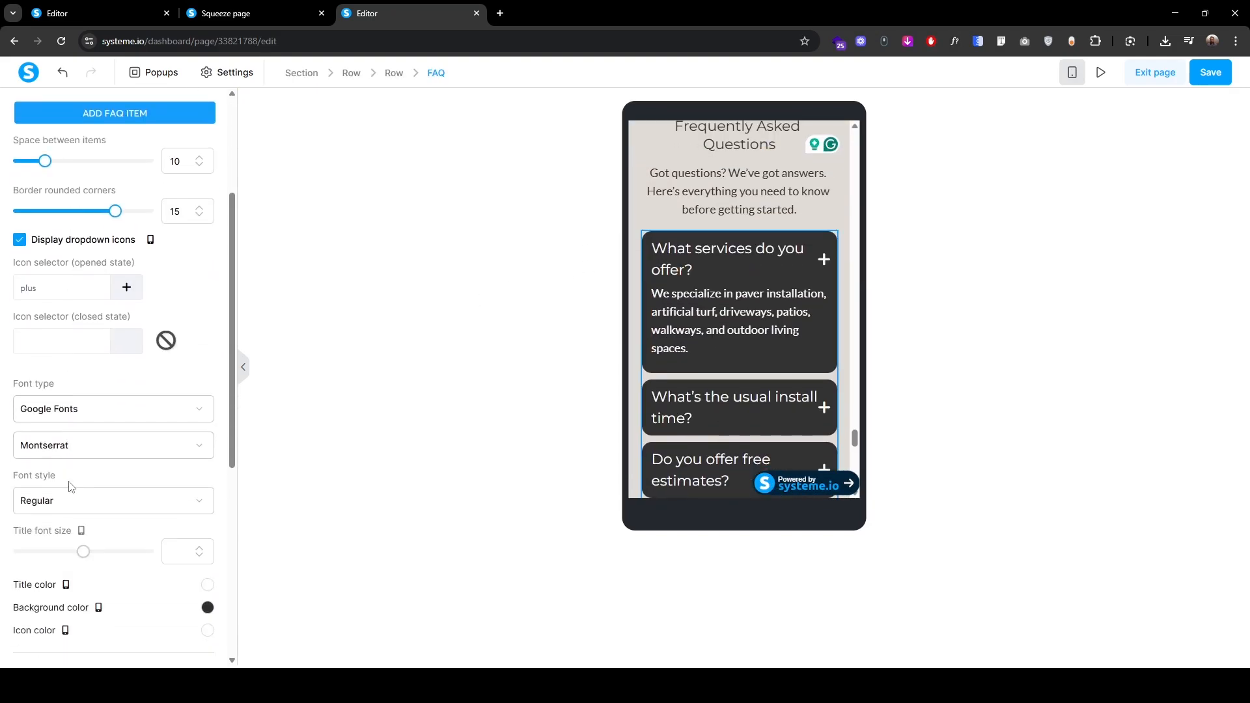
scroll(75, 504, "down", 5)
scroll(84, 523, "up", 5)
left_click(171, 557)
type("16")
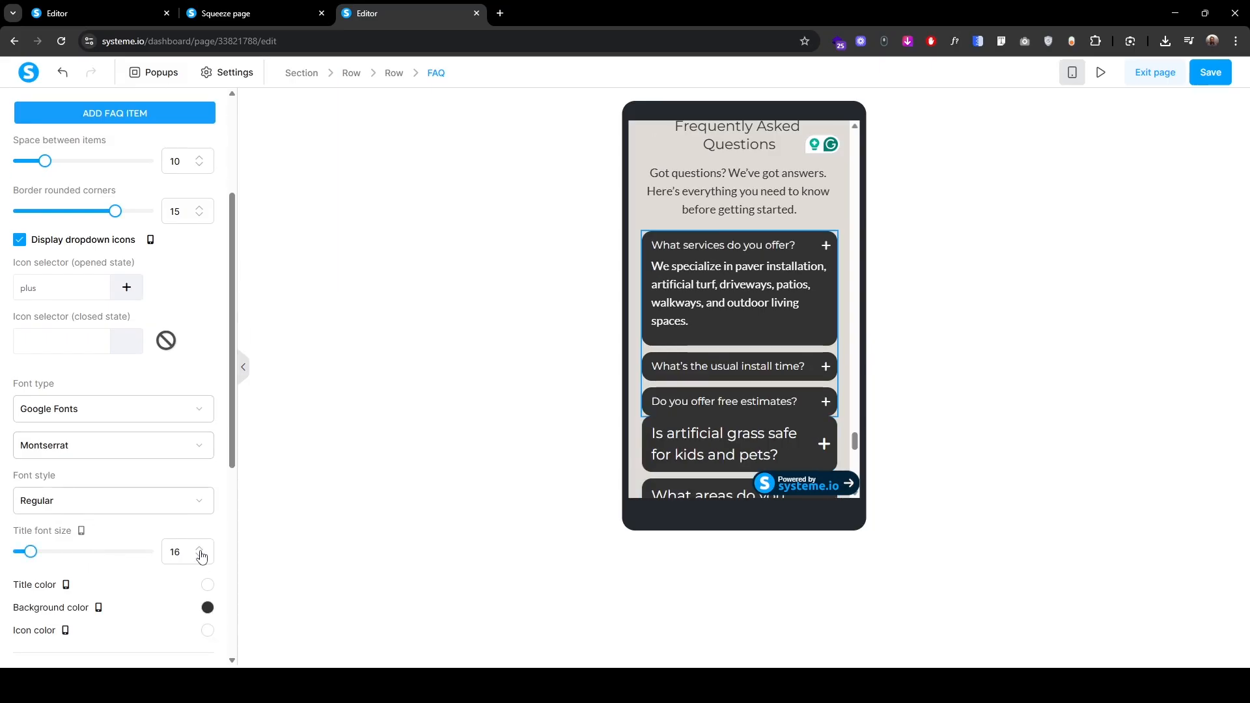
Step: Reduce the first answer to font size 16 with tighter line height
left_click(671, 253)
left_click(669, 252)
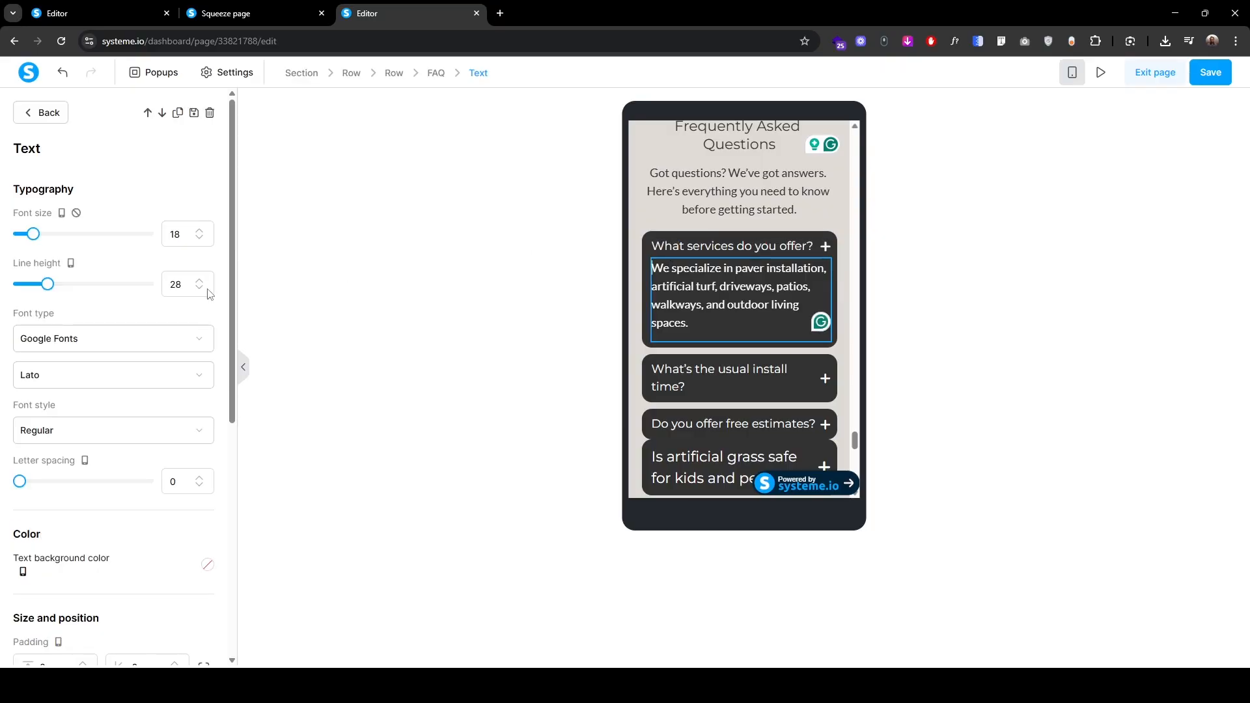
double_click(197, 240)
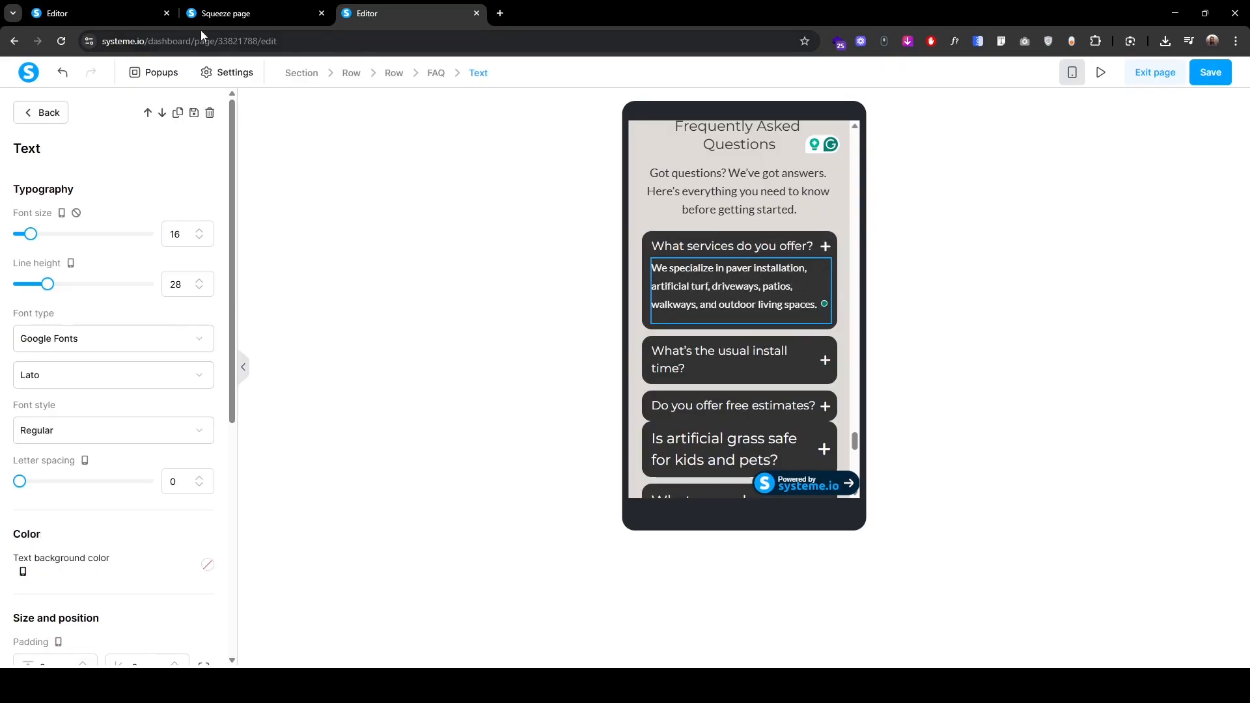
left_click(198, 289)
left_click(198, 289)
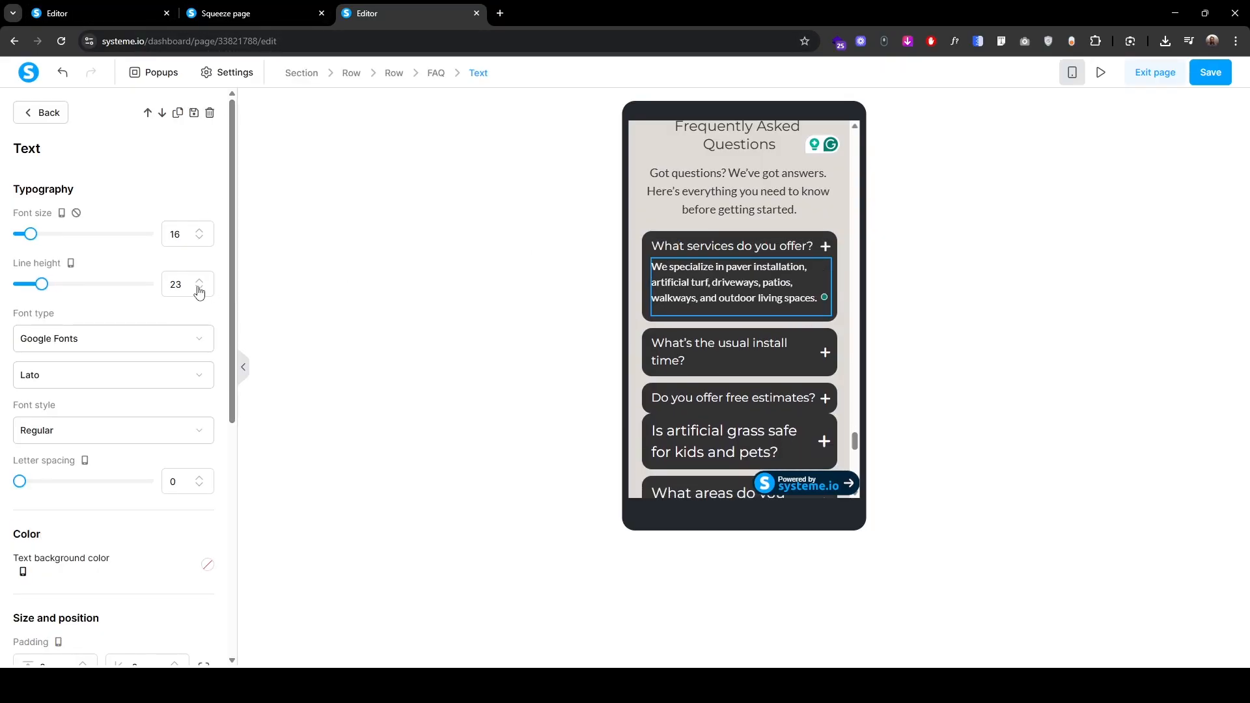
left_click(200, 290)
Step: Set the FAQ item padding to 20
left_click(650, 229)
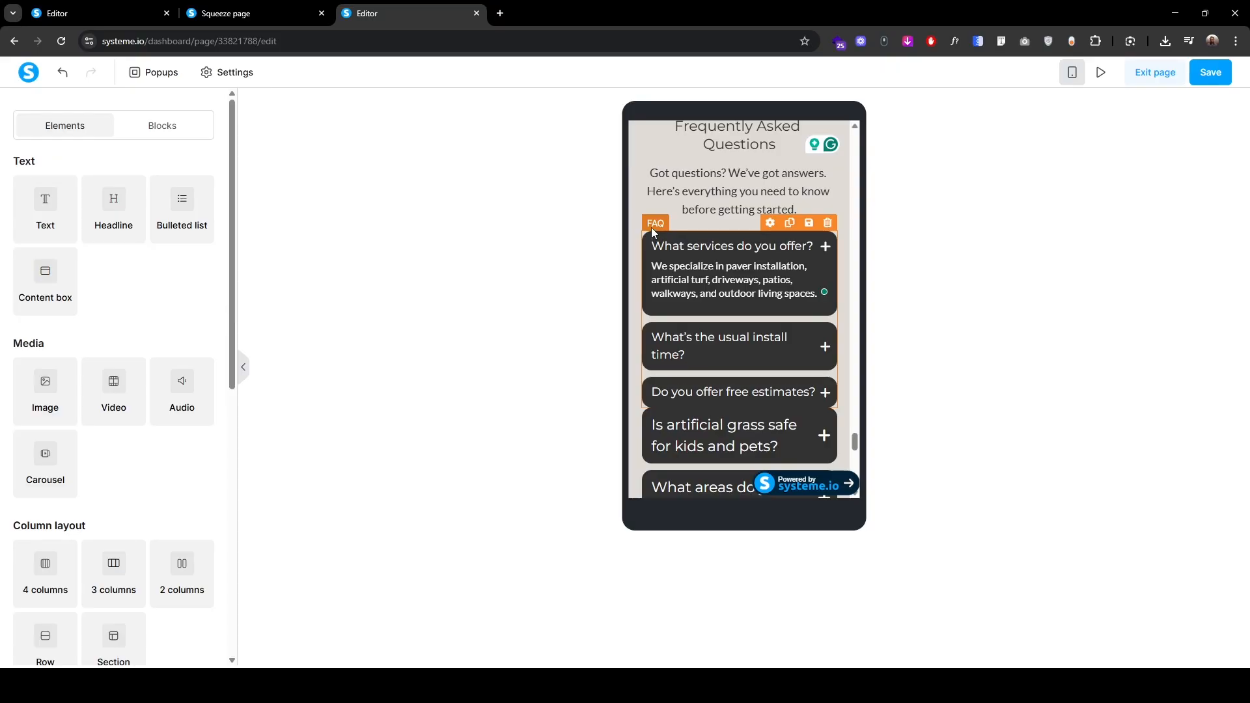
scroll(6, 507, "down", 8)
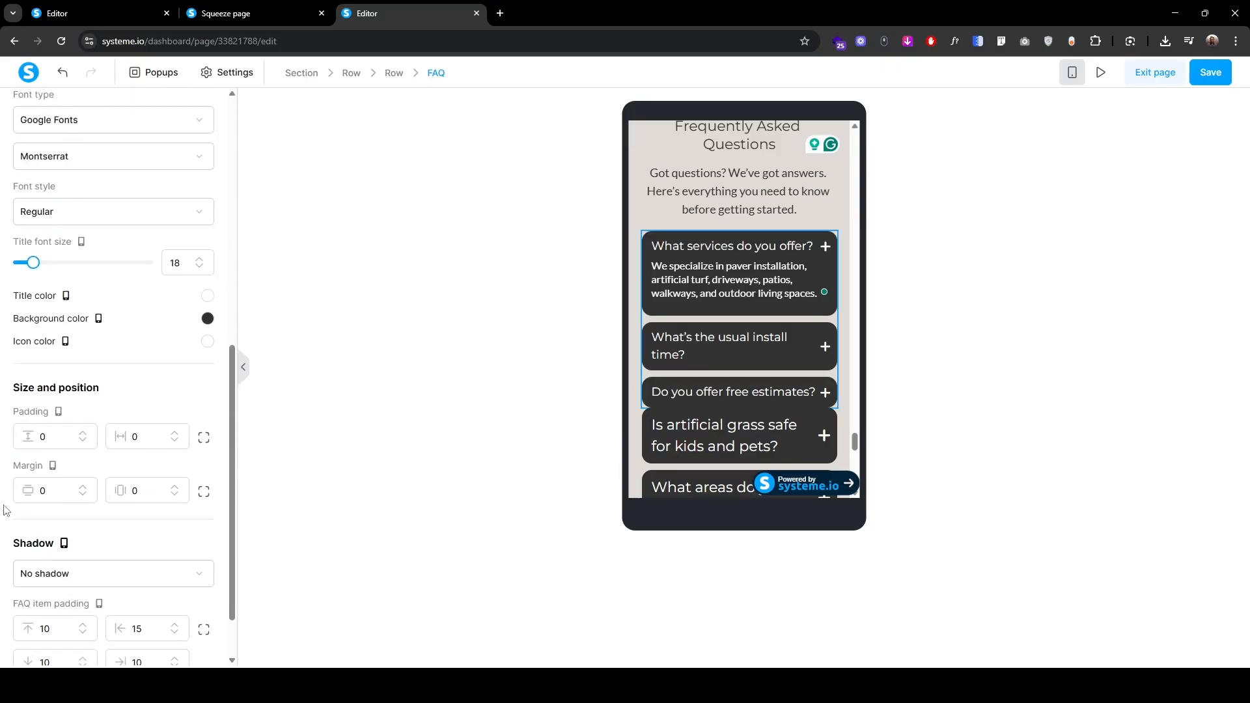
double_click(55, 563)
type("20")
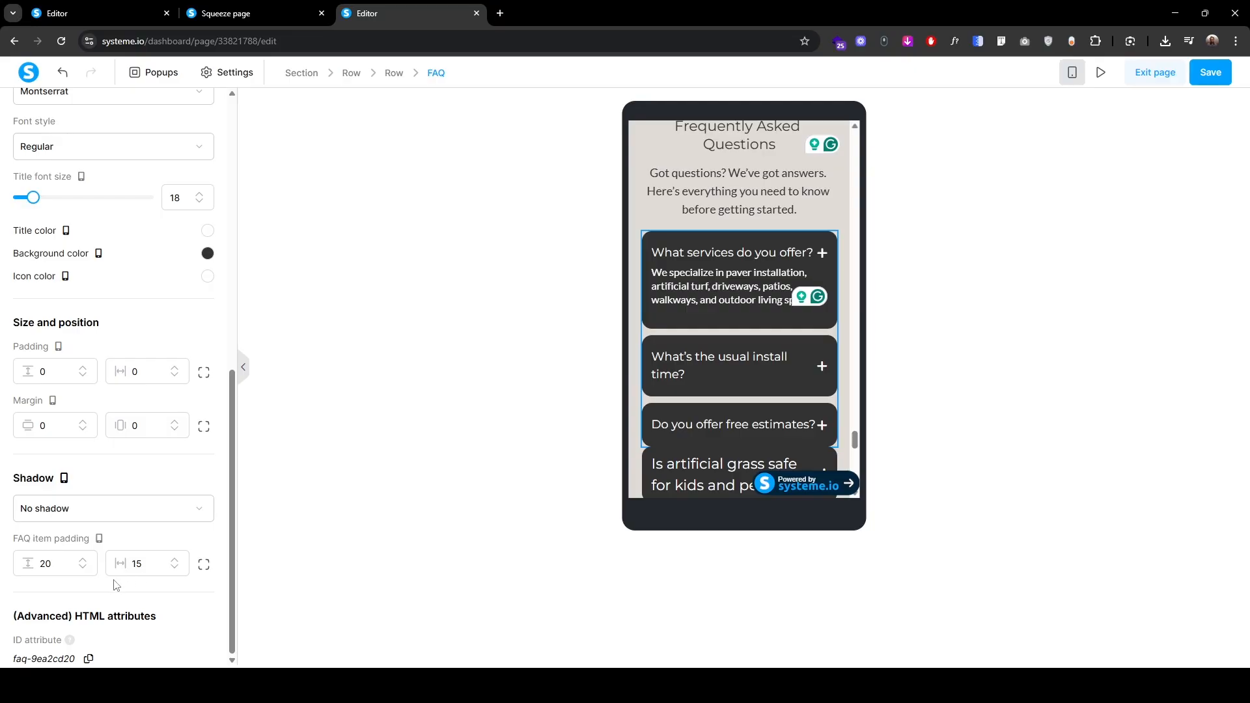
Step: Shrink the install-time answer's font size and tighten its line height
left_click(701, 357)
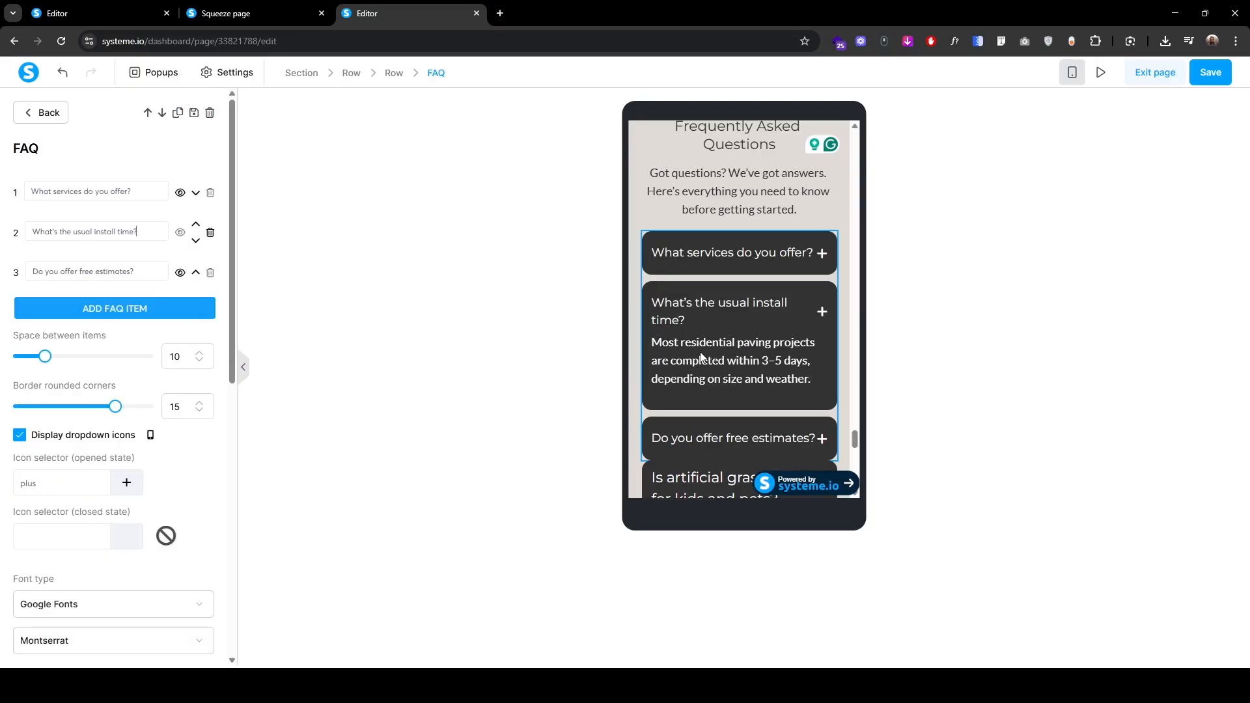
left_click(701, 357)
left_click(200, 242)
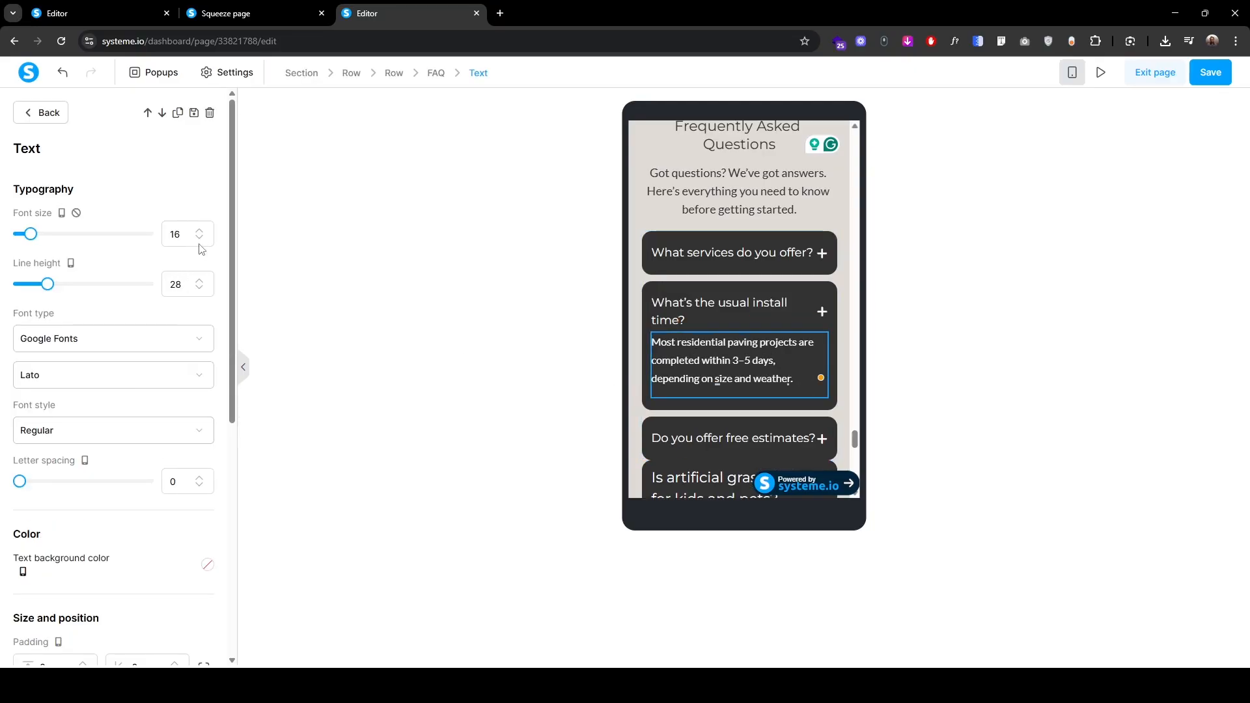
left_click(201, 290)
left_click(201, 290)
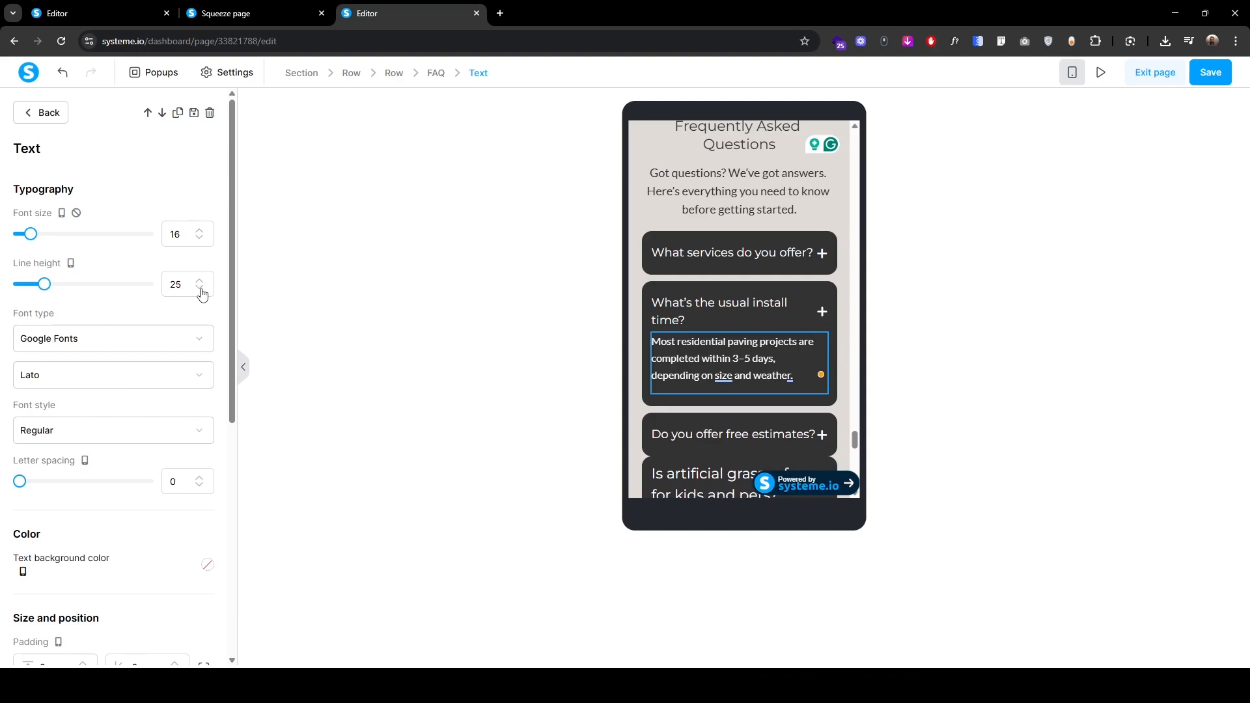
left_click(200, 290)
left_click(200, 289)
left_click(200, 290)
left_click(201, 290)
left_click(200, 290)
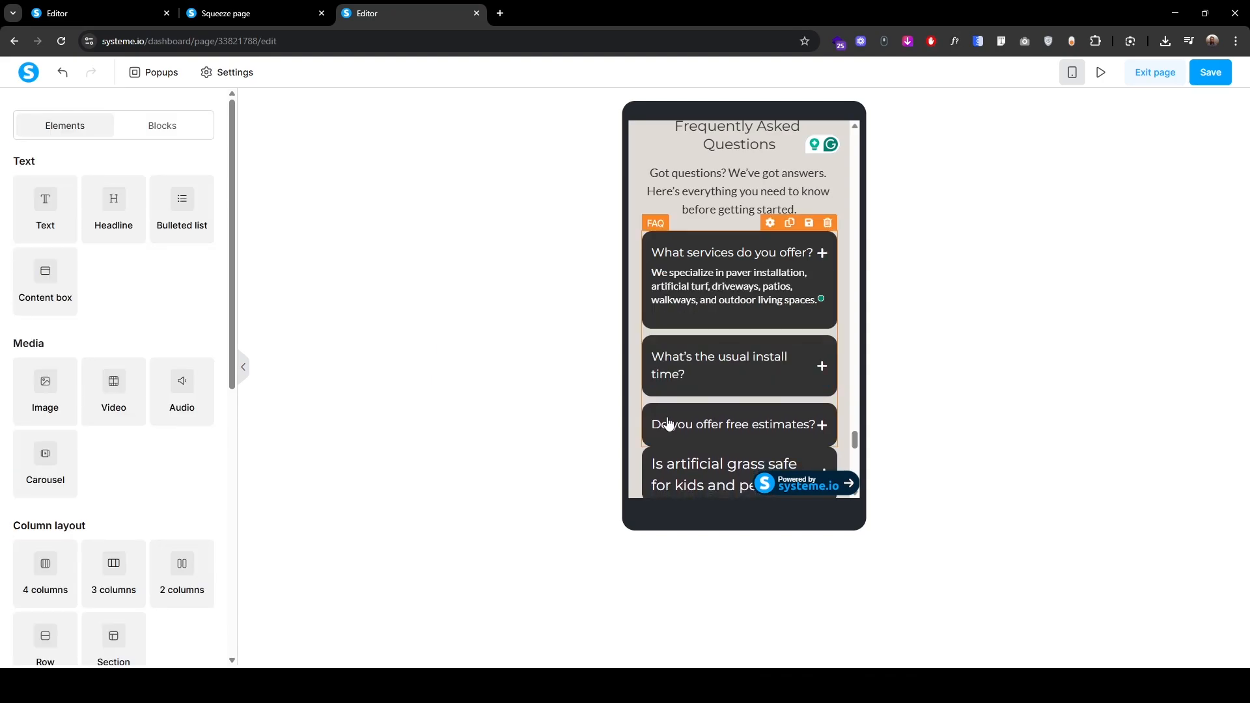
Step: Reduce the free-estimates answer to font size 16 with tighter line height
left_click(669, 424)
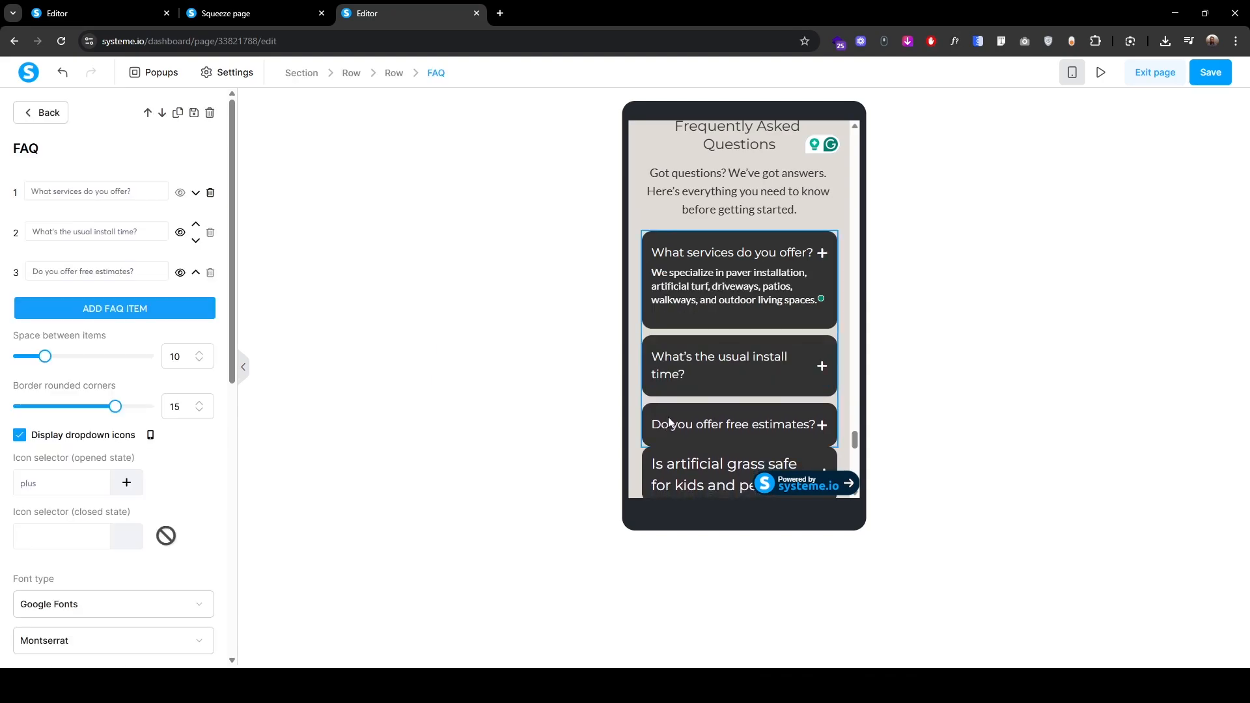
left_click(141, 275)
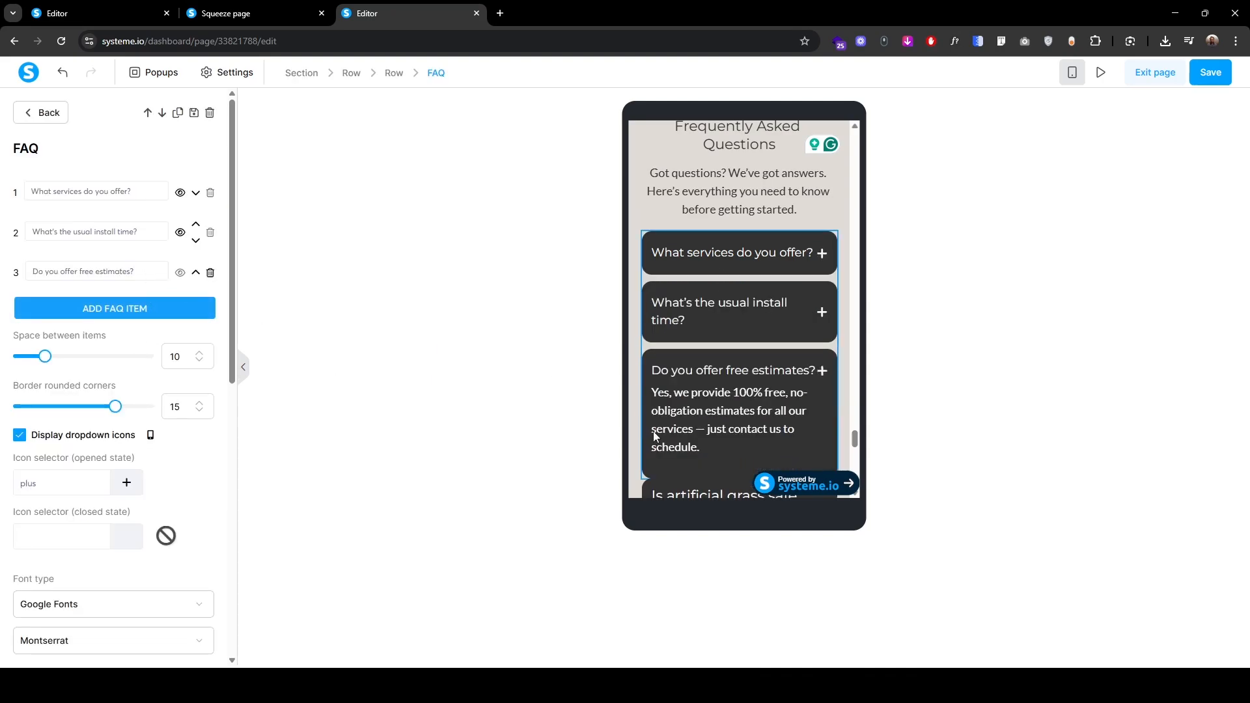
left_click(689, 414)
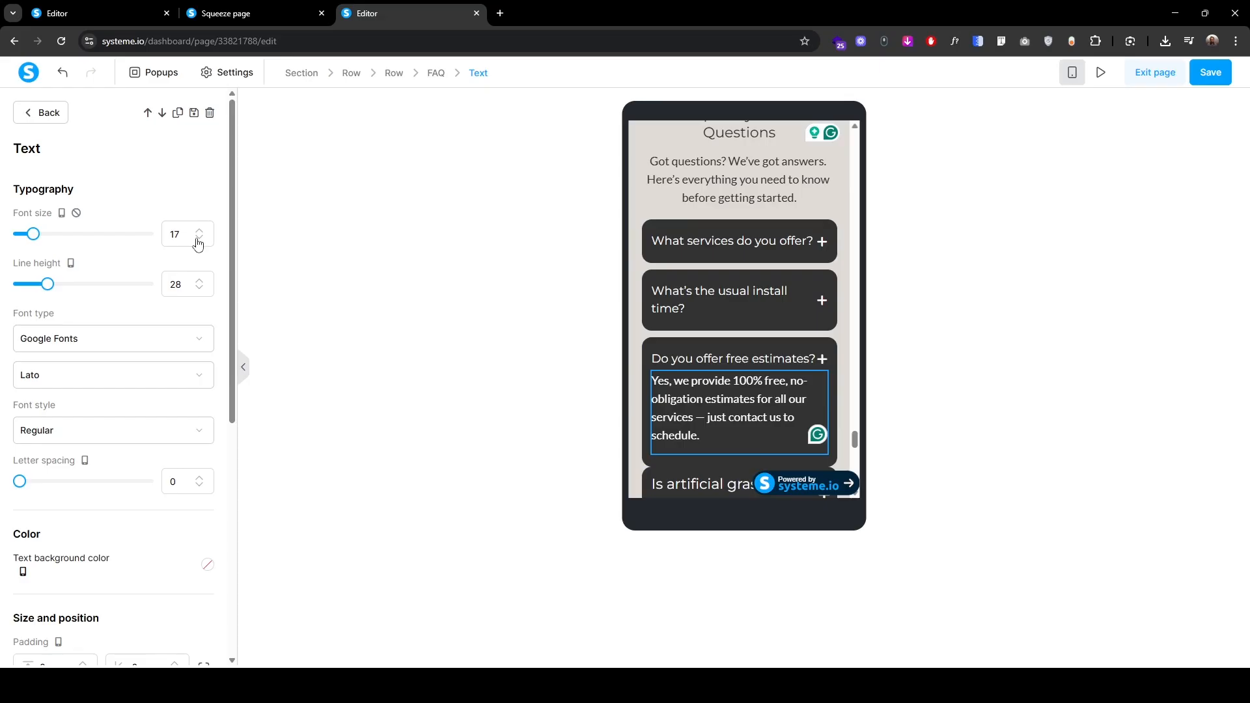
left_click(199, 239)
left_click(200, 289)
left_click(200, 289)
left_click(200, 289)
left_click(200, 289)
left_click(200, 289)
left_click(200, 289)
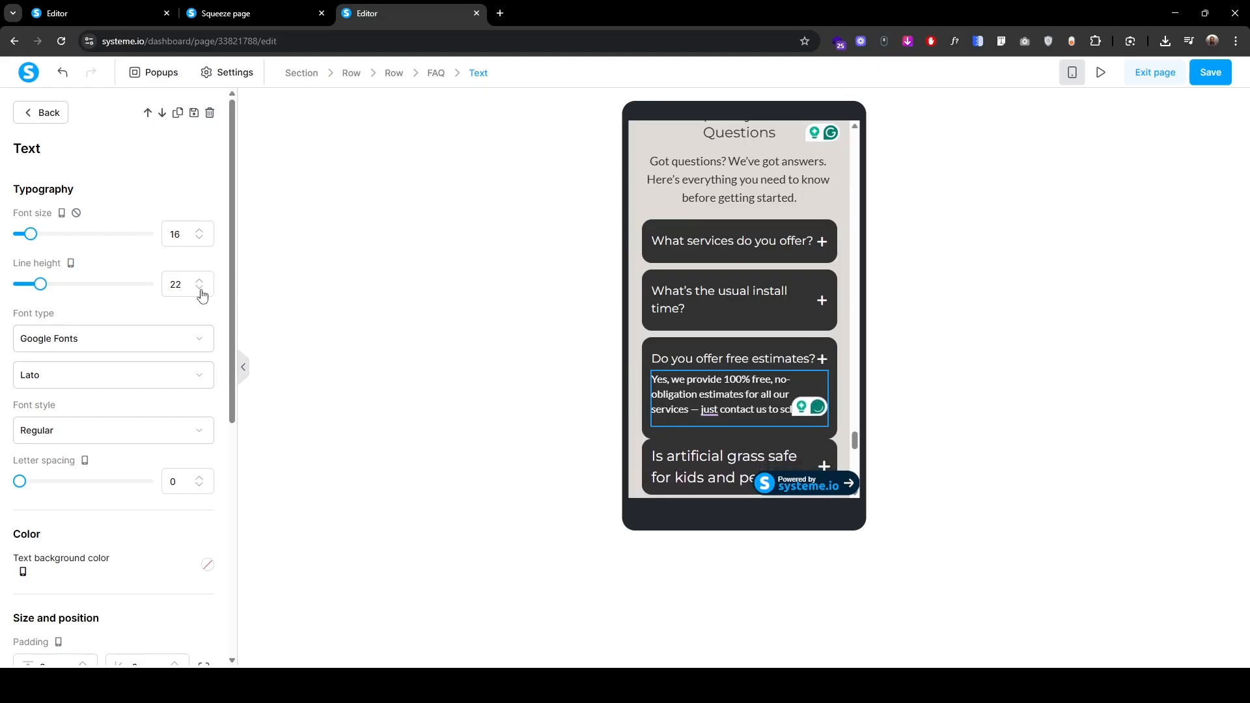
left_click(200, 289)
Step: Set the mobile question title font size to 18 and split the FAQ item padding into two values
left_click(42, 112)
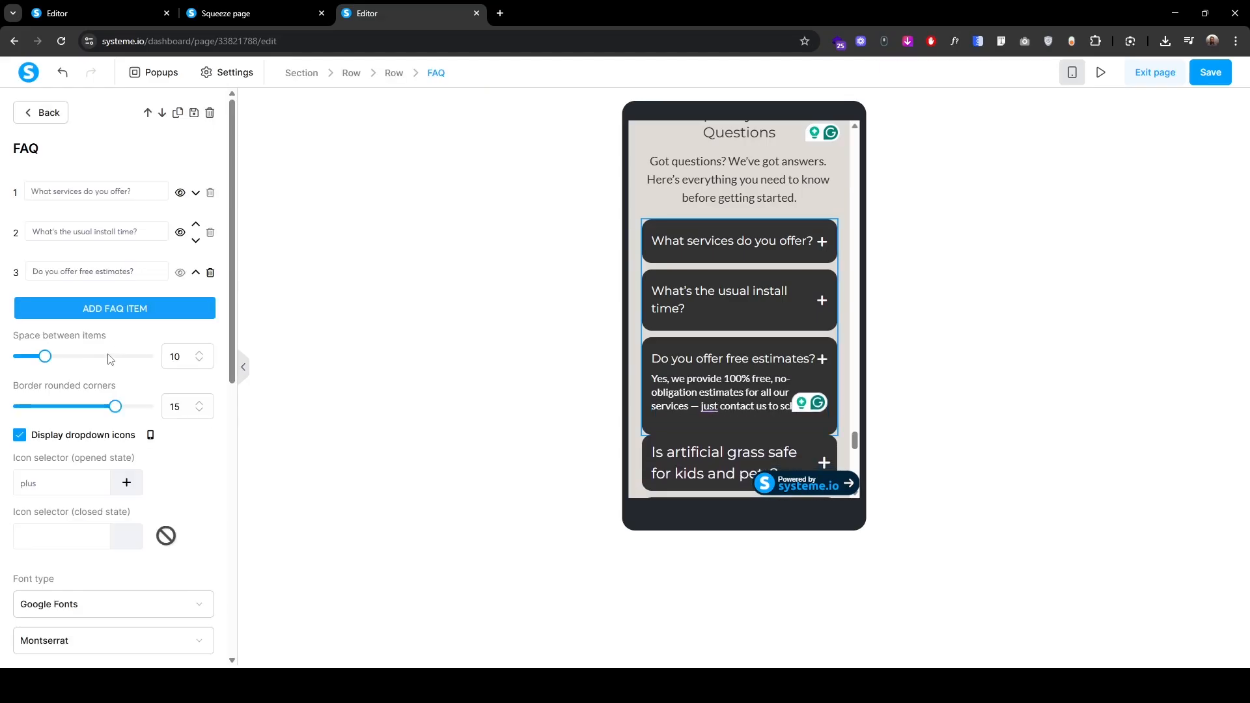
scroll(34, 531, "down", 6)
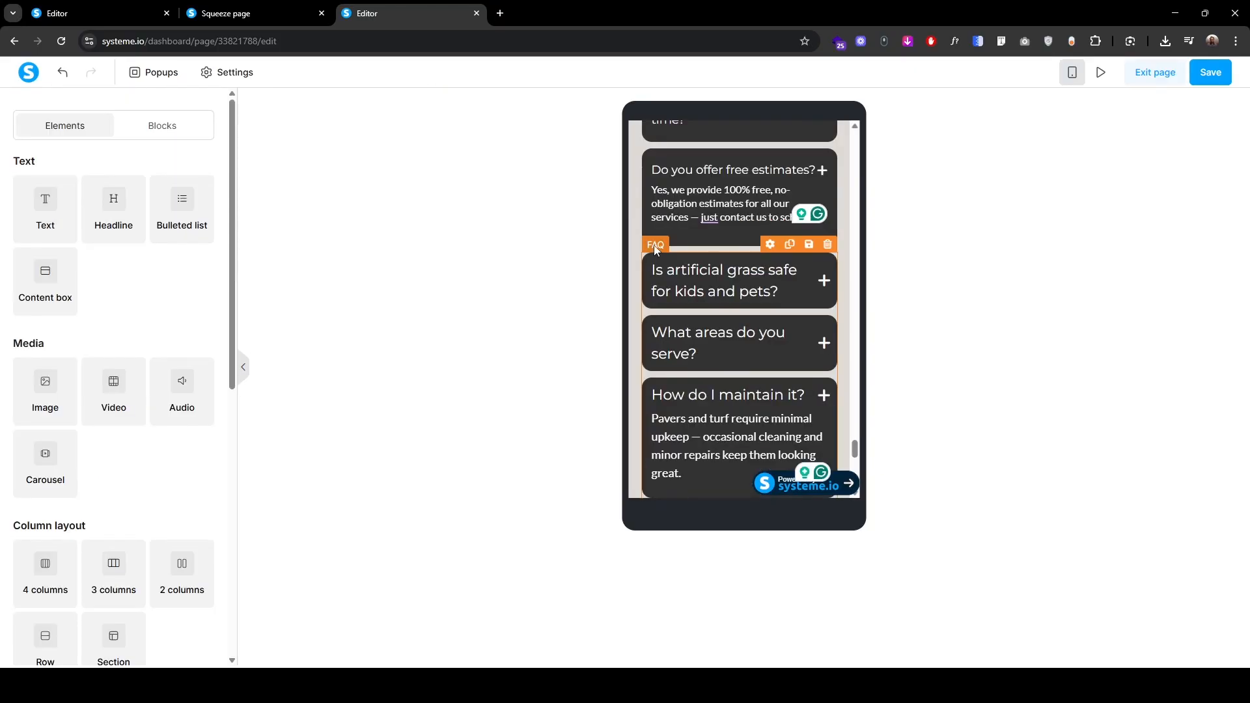
left_click(656, 251)
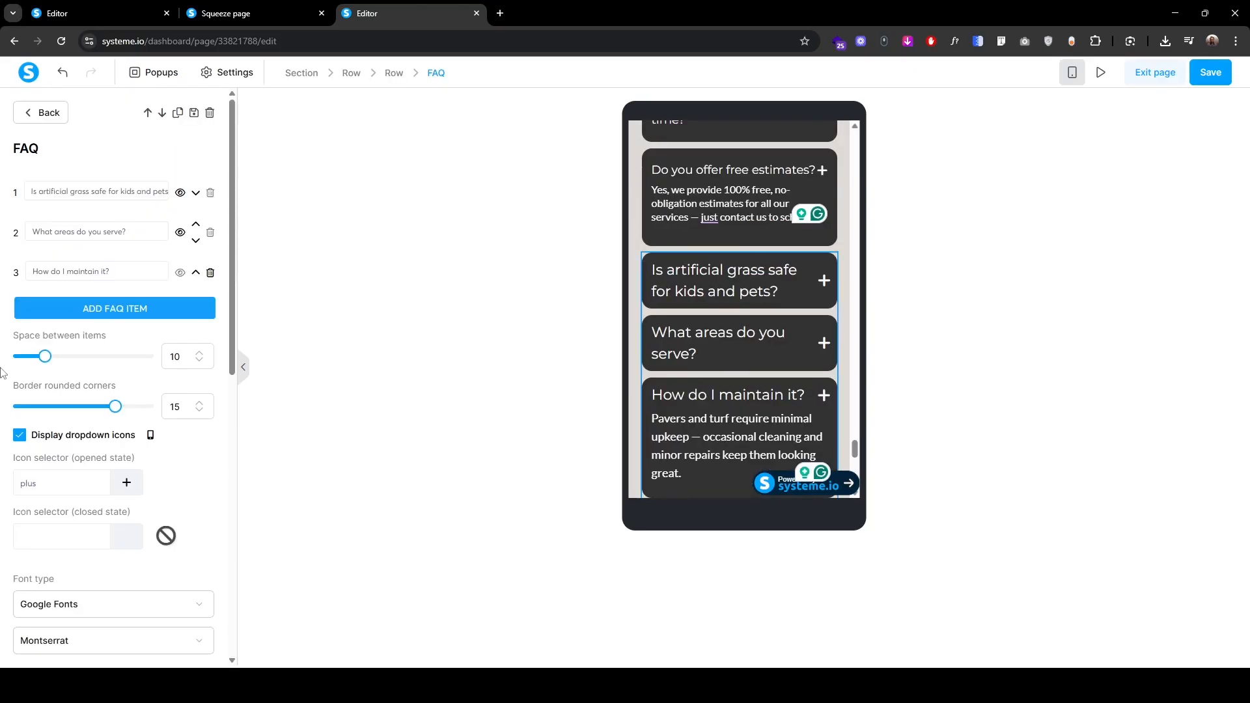
scroll(2, 387, "down", 5)
scroll(3, 388, "down", 2)
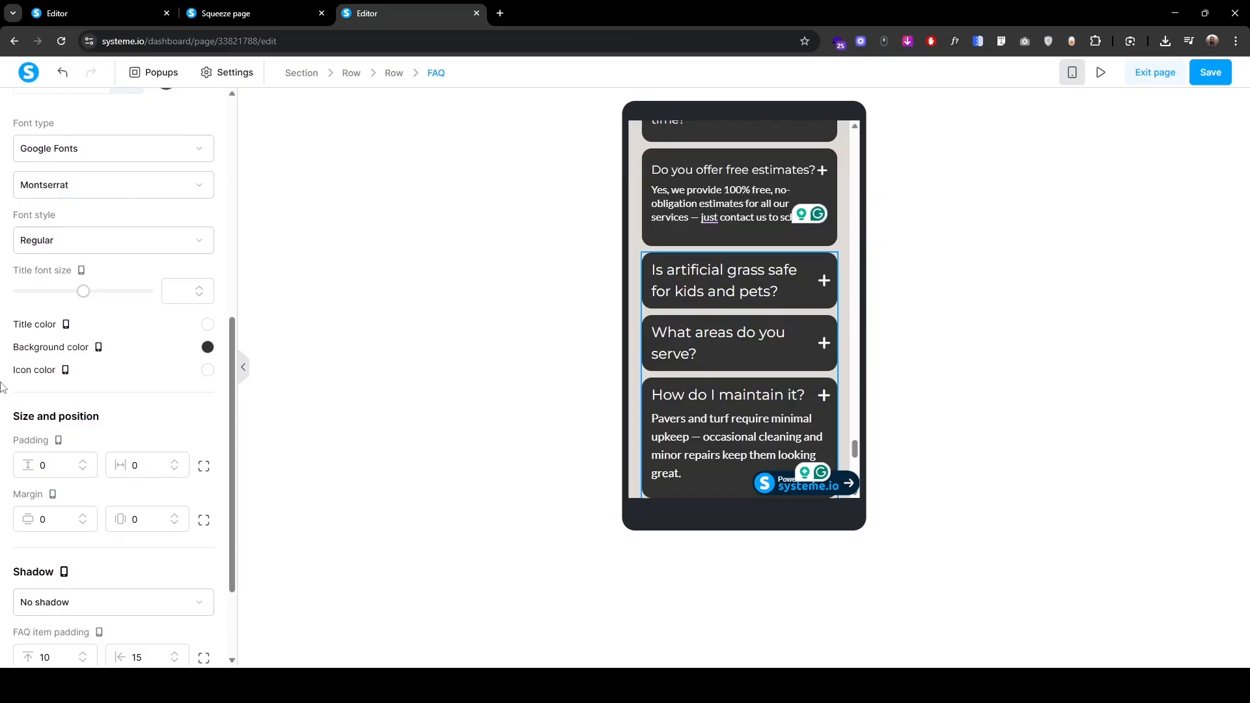
left_click(200, 296)
scroll(200, 298, "up", 3)
double_click(177, 488)
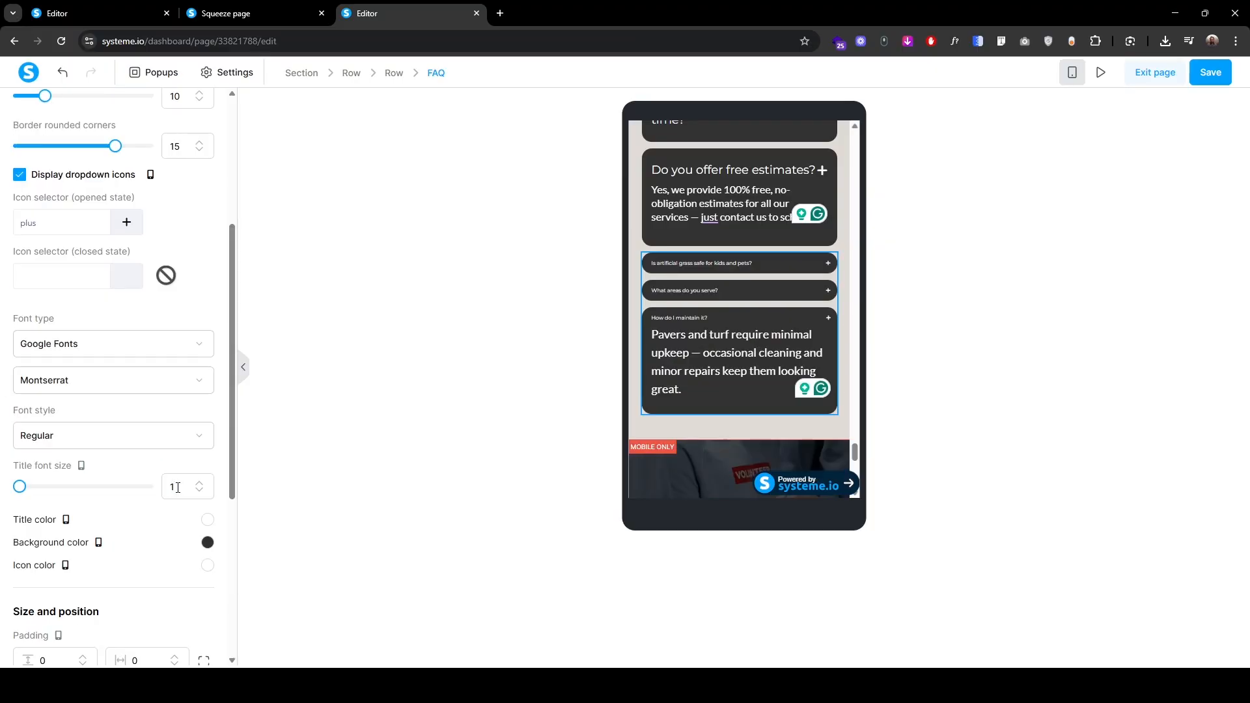
type("18")
scroll(2, 518, "down", 5)
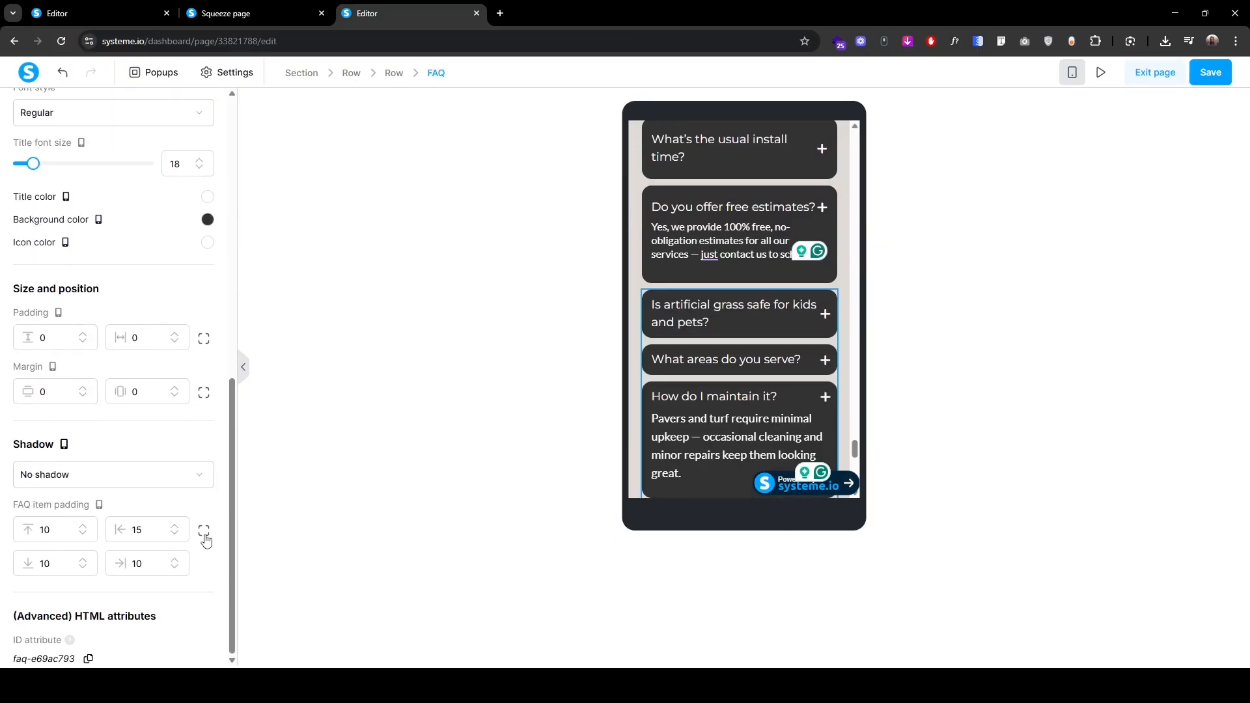
left_click(204, 533)
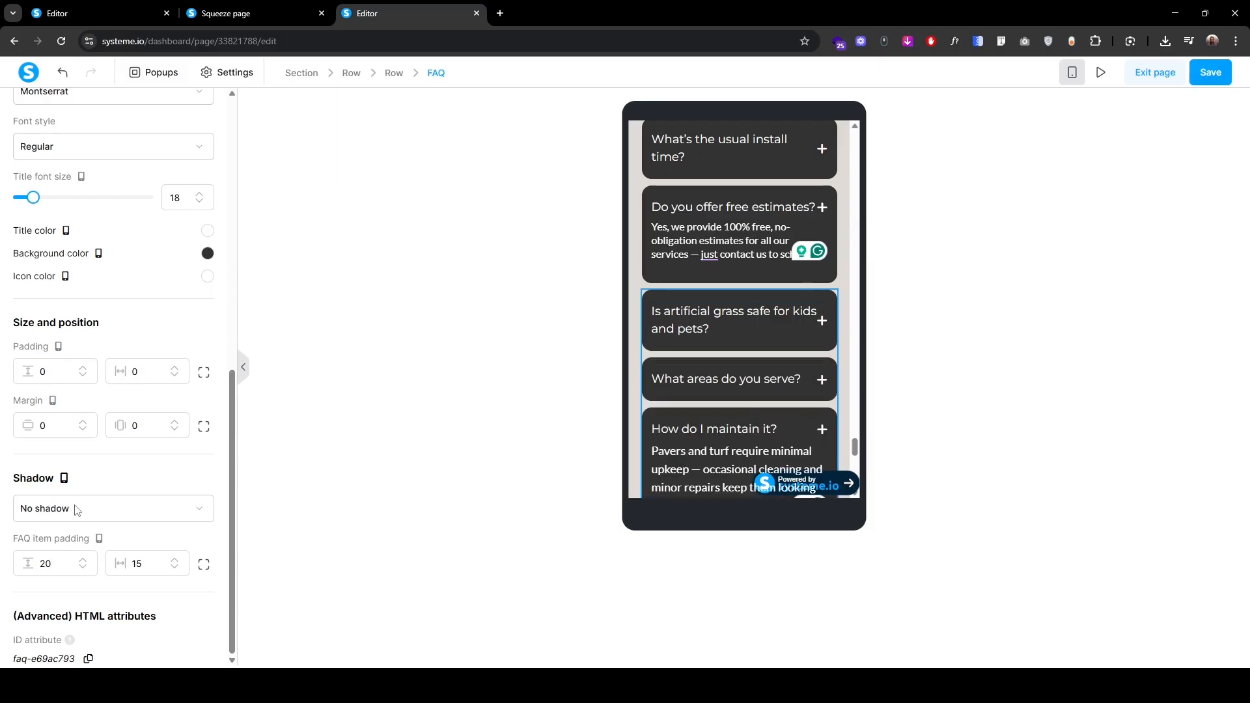
type("1")
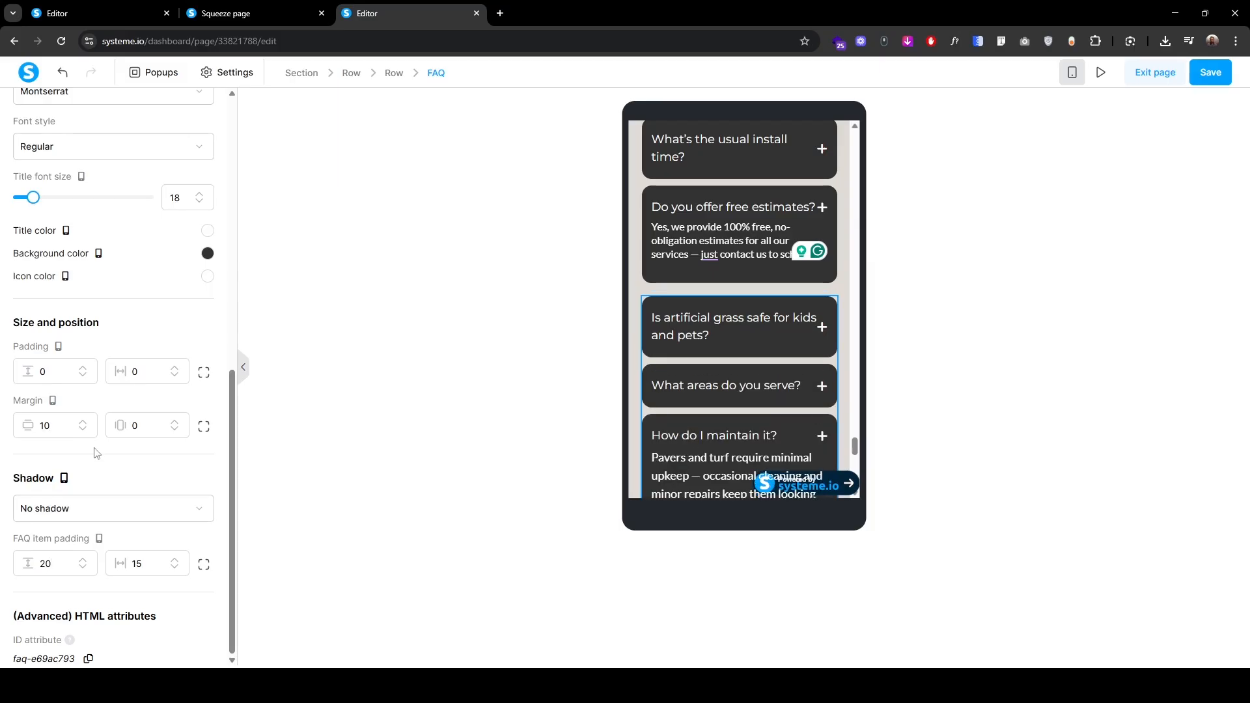
Step: Give the artificial-grass answer font size 16 and line height 21
scroll(108, 464, "up", 8)
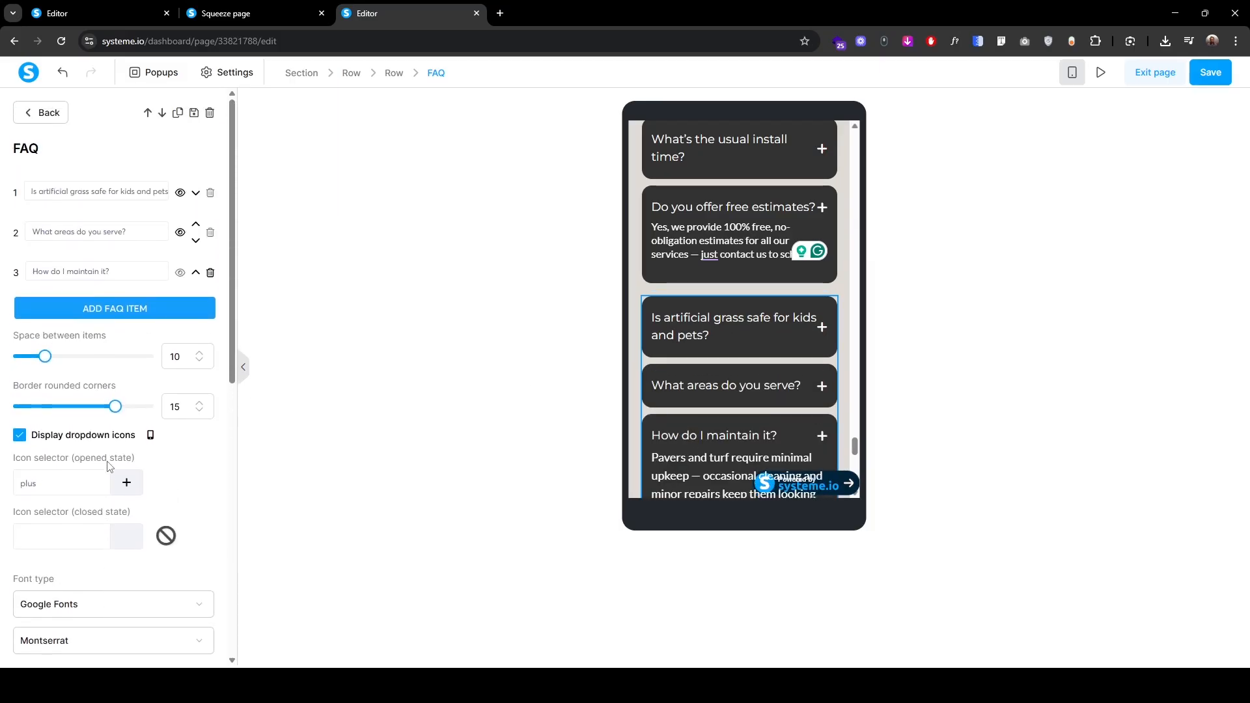
left_click(123, 192)
left_click(711, 374)
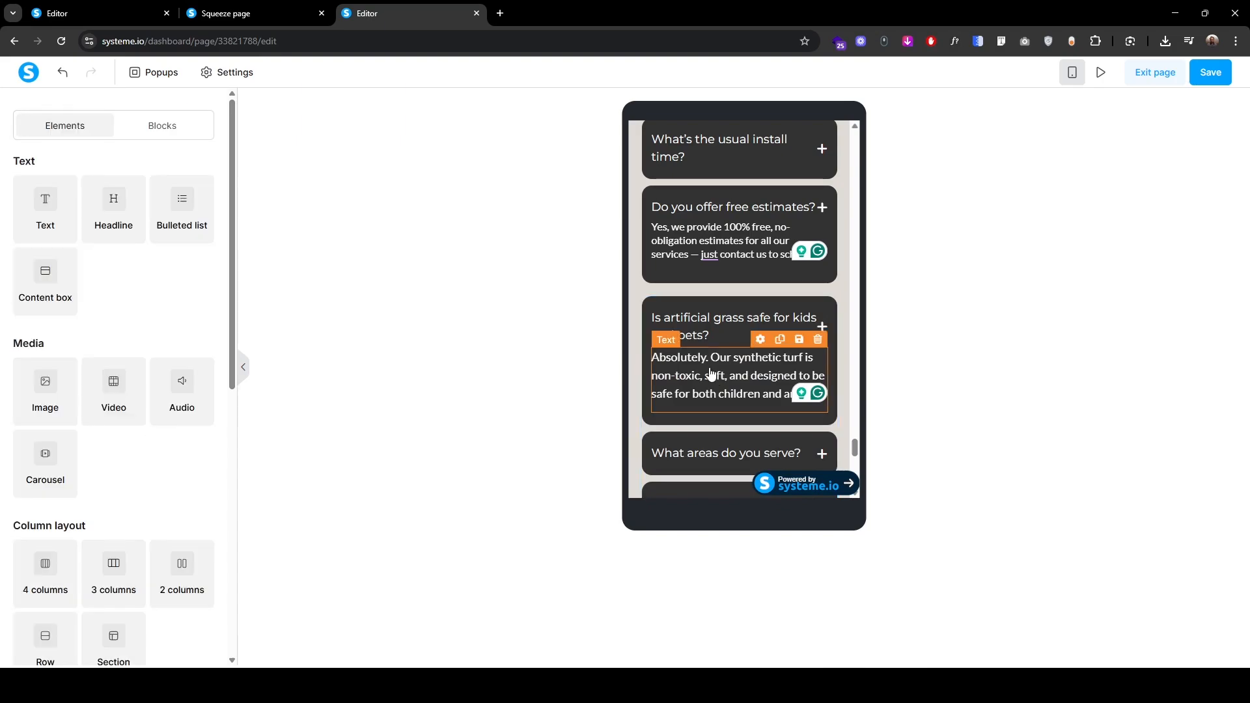
left_click(659, 341)
double_click(200, 239)
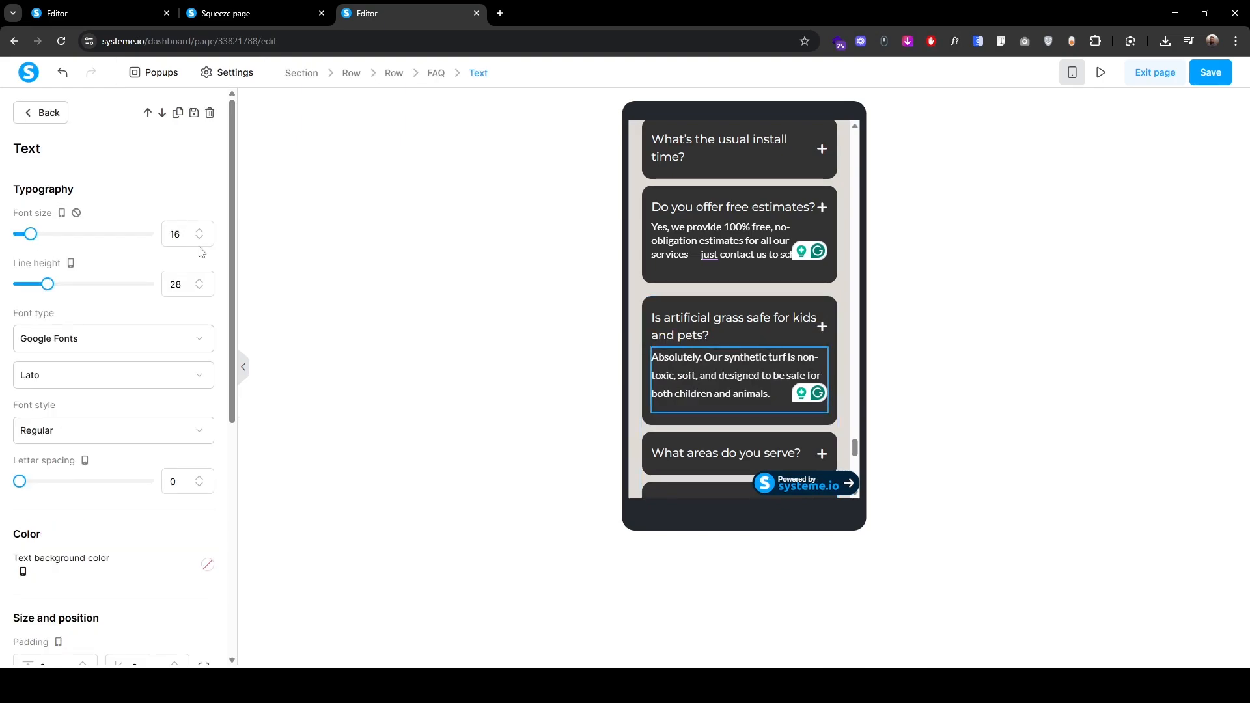
double_click(200, 289)
double_click(199, 289)
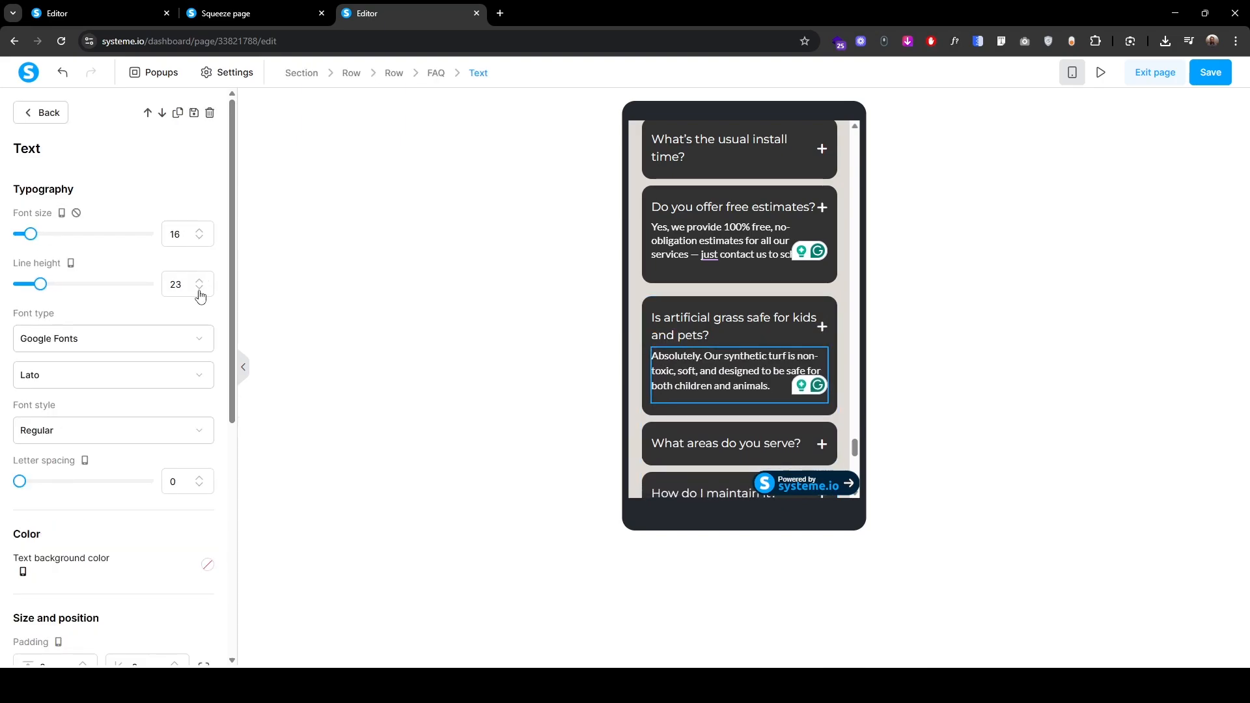
double_click(200, 289)
left_click(201, 289)
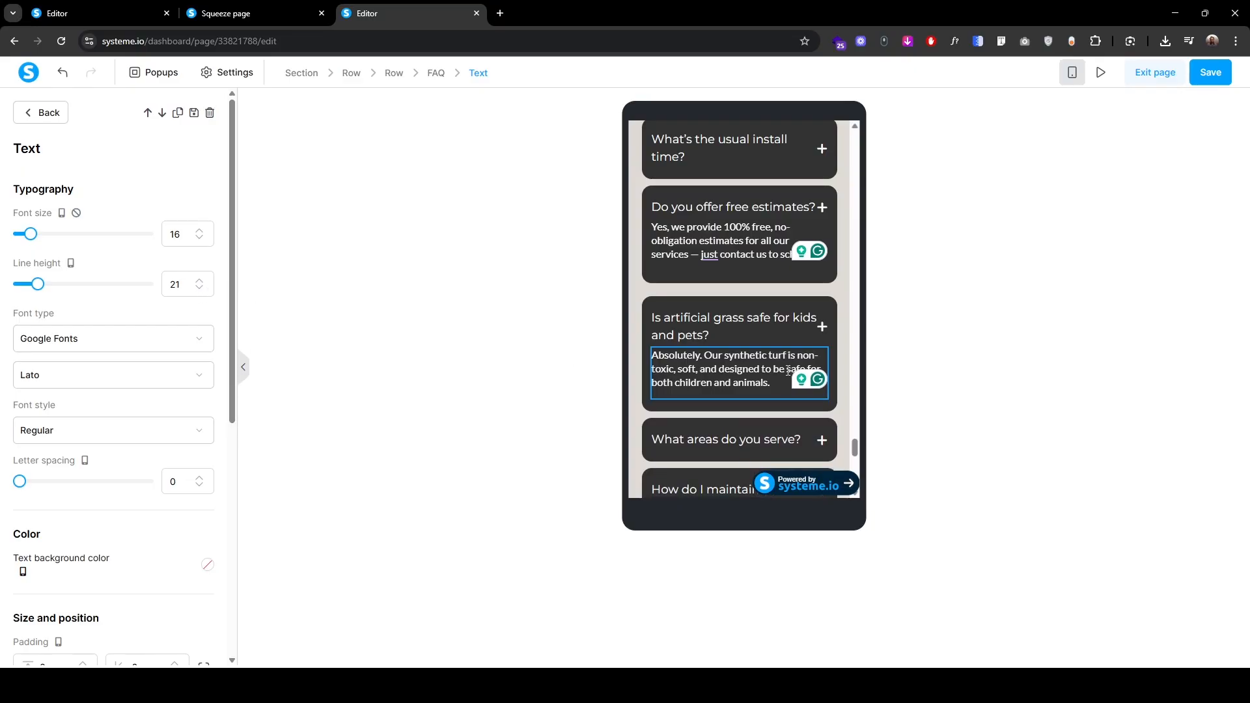
left_click(653, 292)
Step: Reduce the 'What areas do you serve?' answer to font size 16 with tighter line height
left_click(126, 227)
left_click(715, 438)
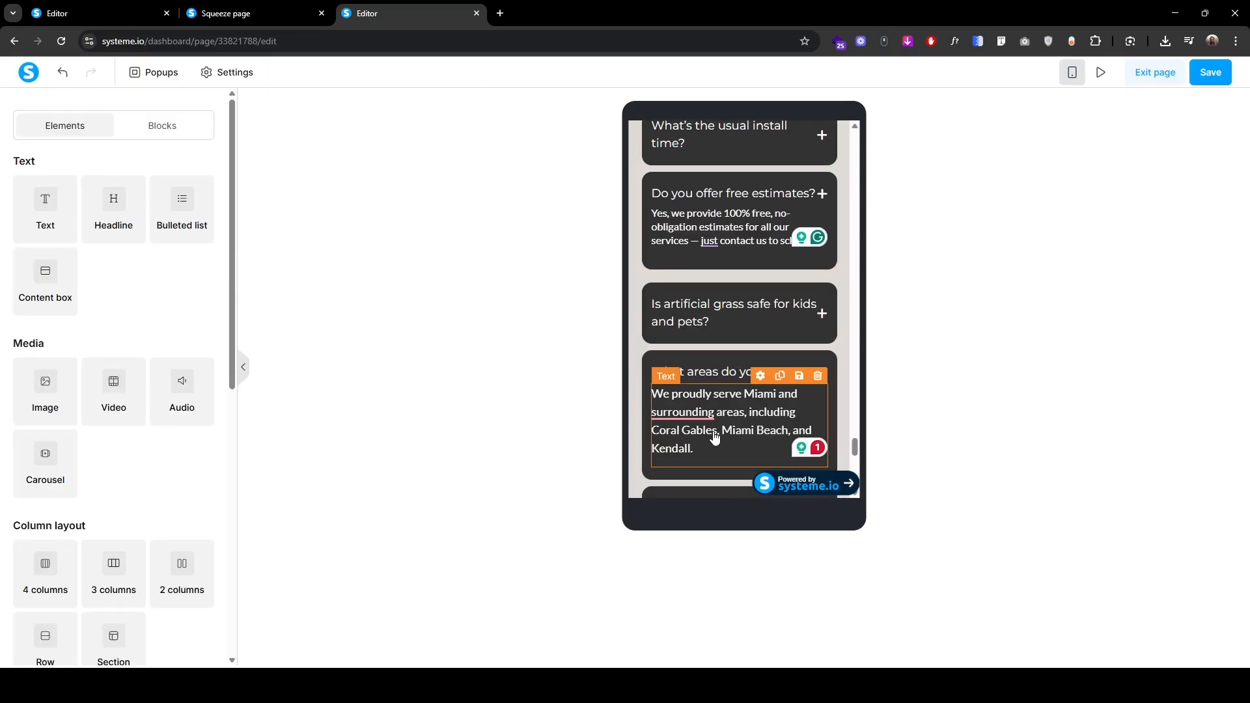
left_click(736, 429)
left_click(197, 239)
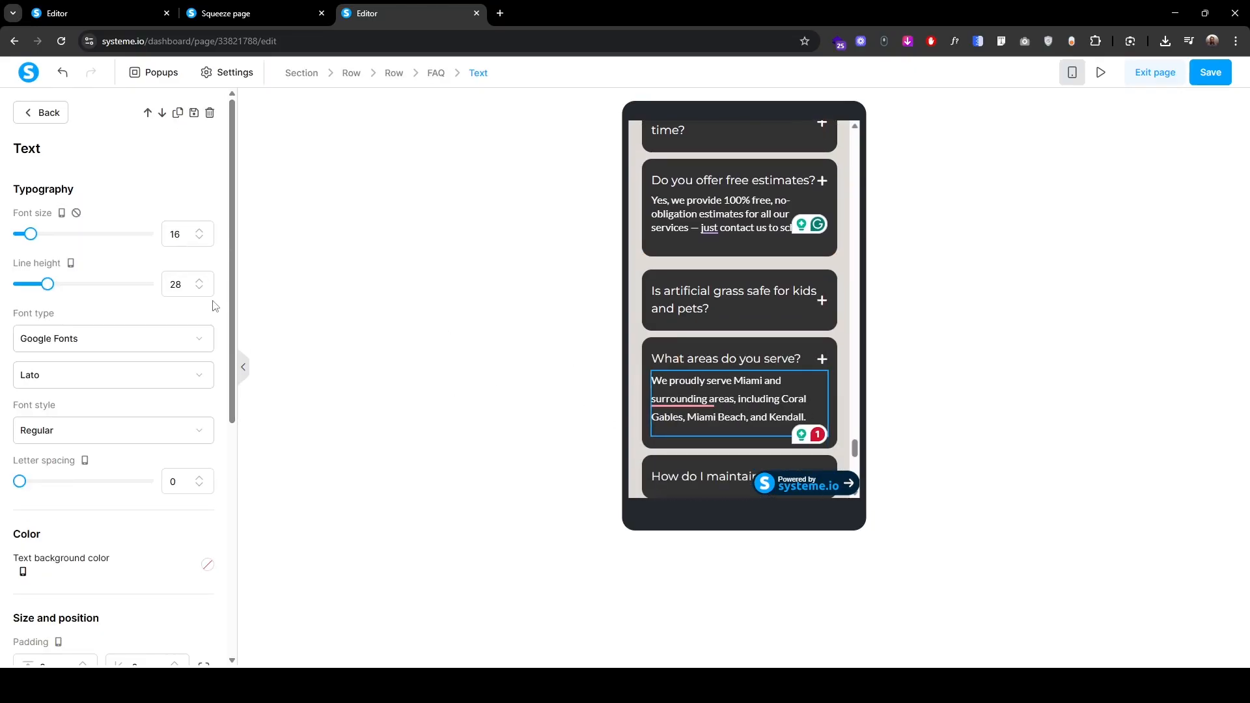
left_click(201, 289)
left_click(200, 289)
left_click(201, 289)
left_click(200, 289)
left_click(200, 289)
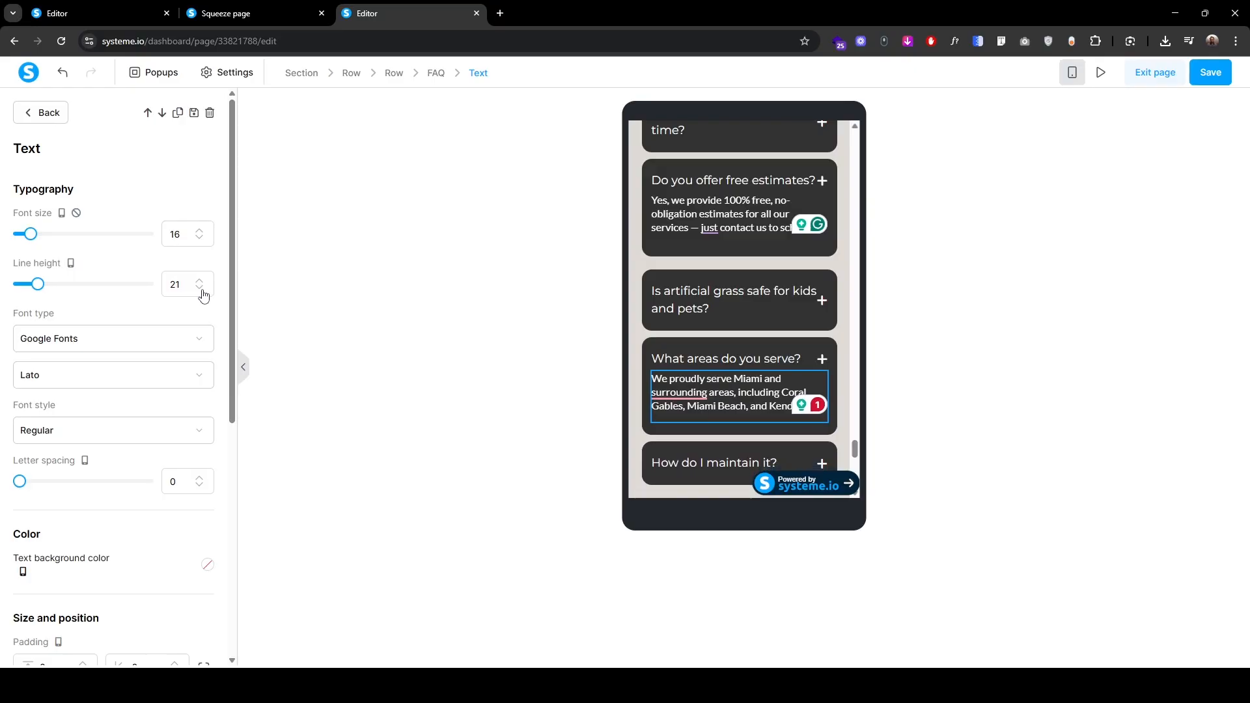
Step: Reduce the maintenance answer to font size 16 with tighter line height, then save the page
left_click(42, 113)
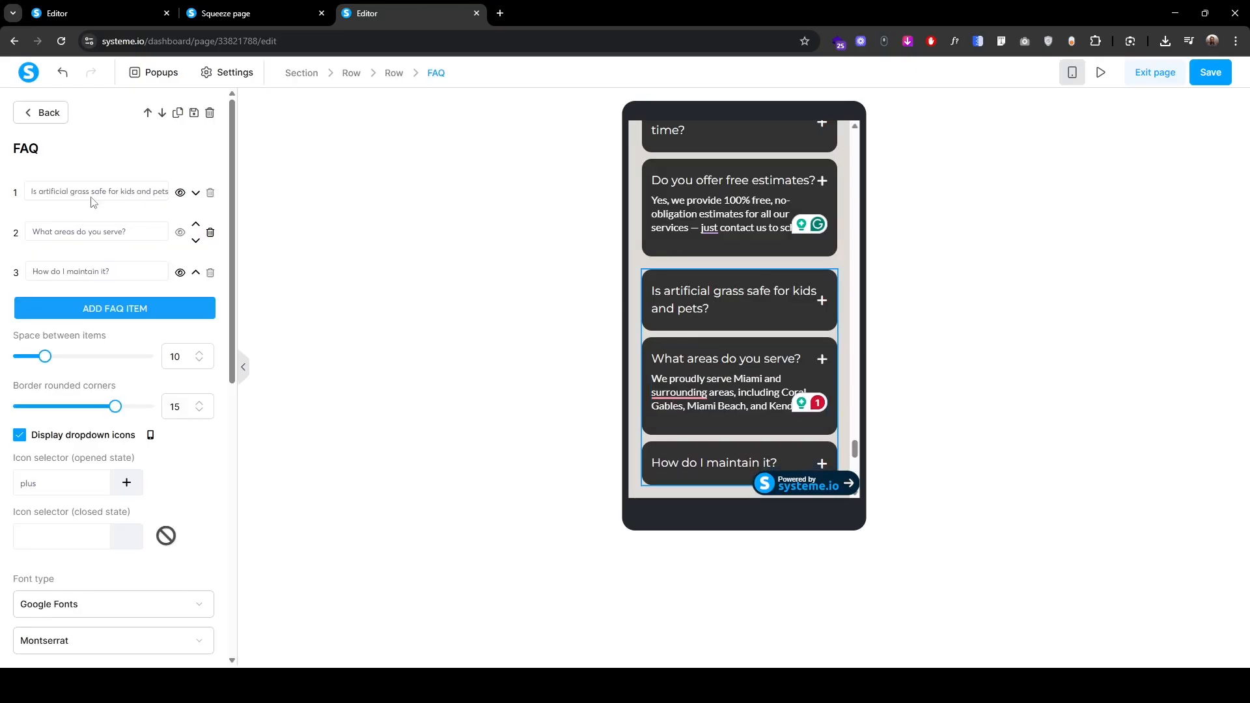
left_click(125, 278)
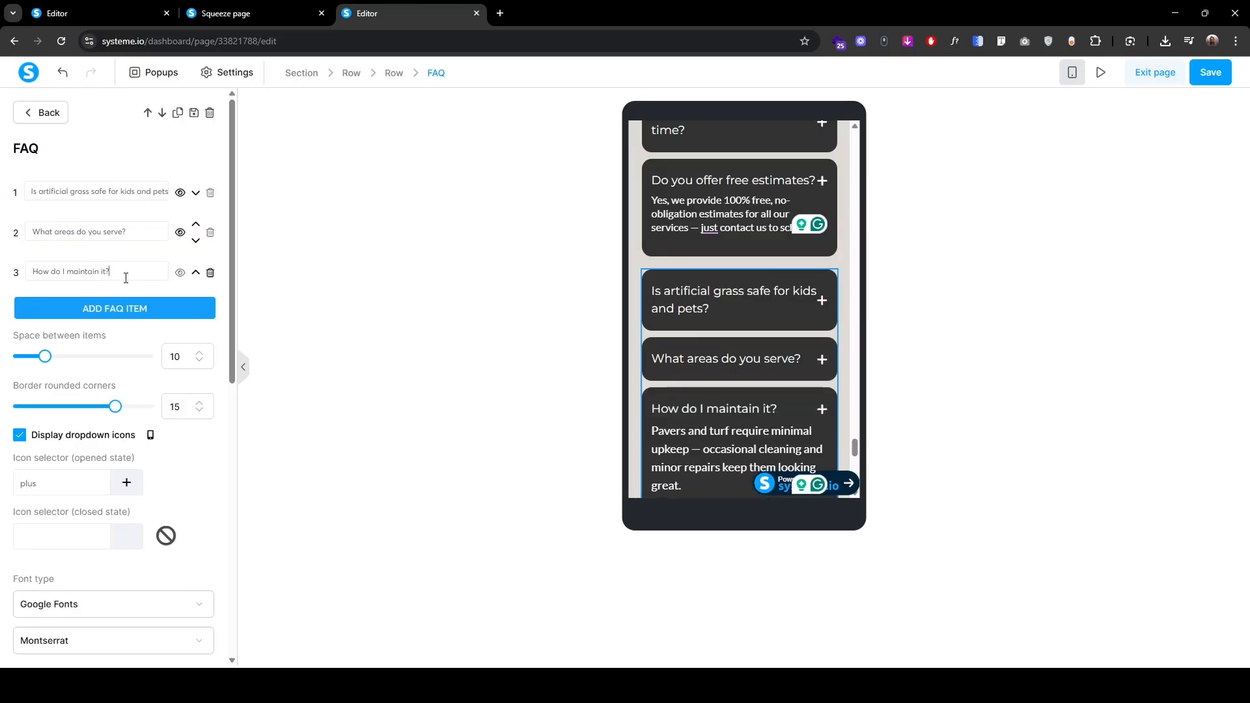
left_click(690, 433)
double_click(200, 238)
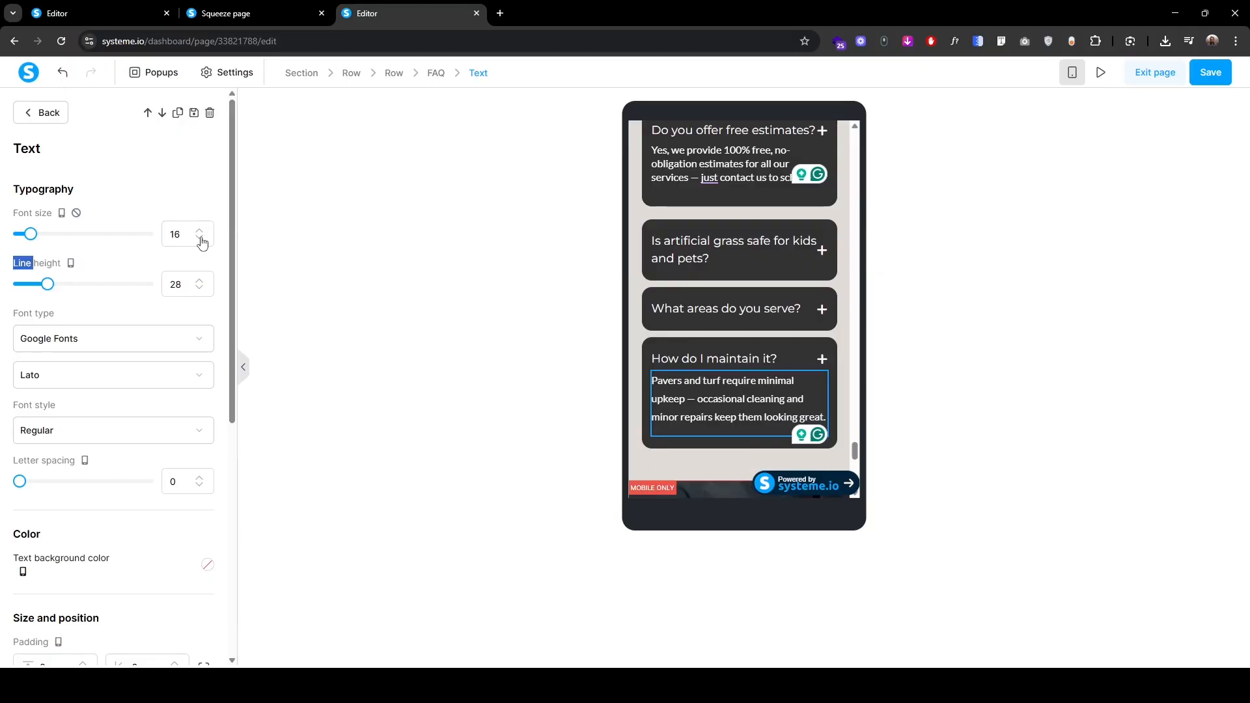
left_click(199, 288)
left_click(199, 288)
left_click(199, 288)
left_click(199, 288)
left_click(199, 288)
left_click(199, 288)
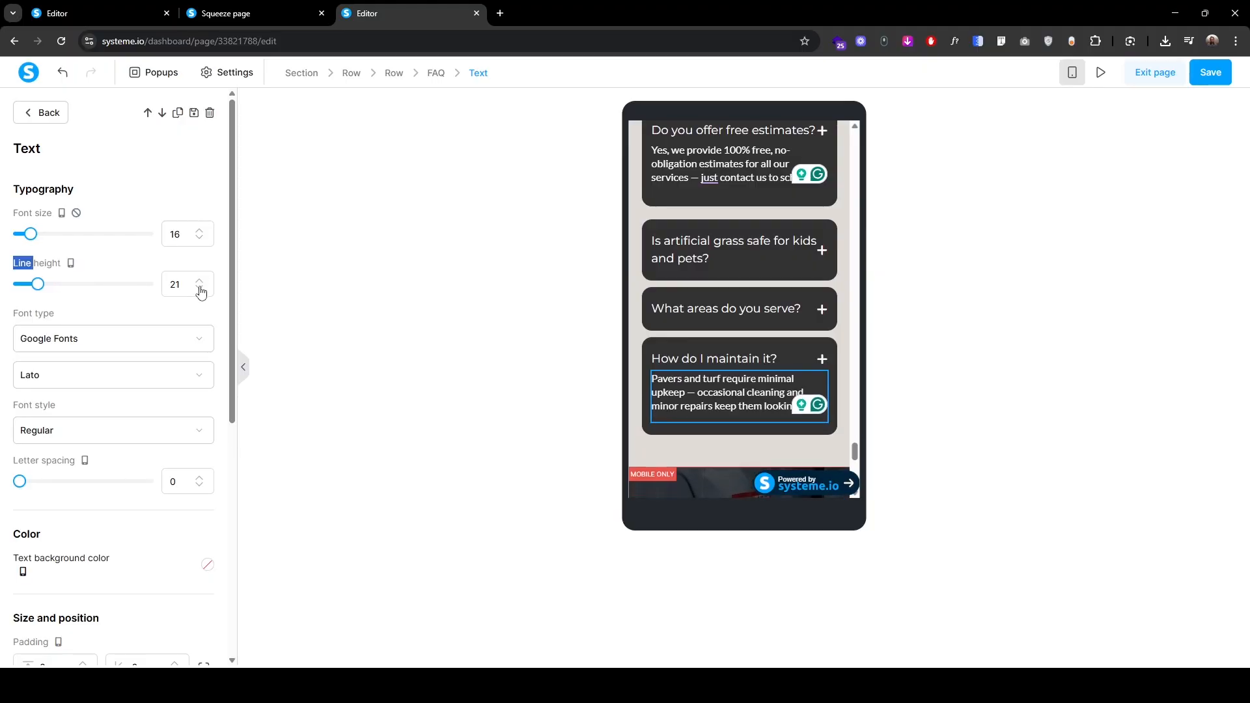
left_click(48, 117)
left_click(1217, 76)
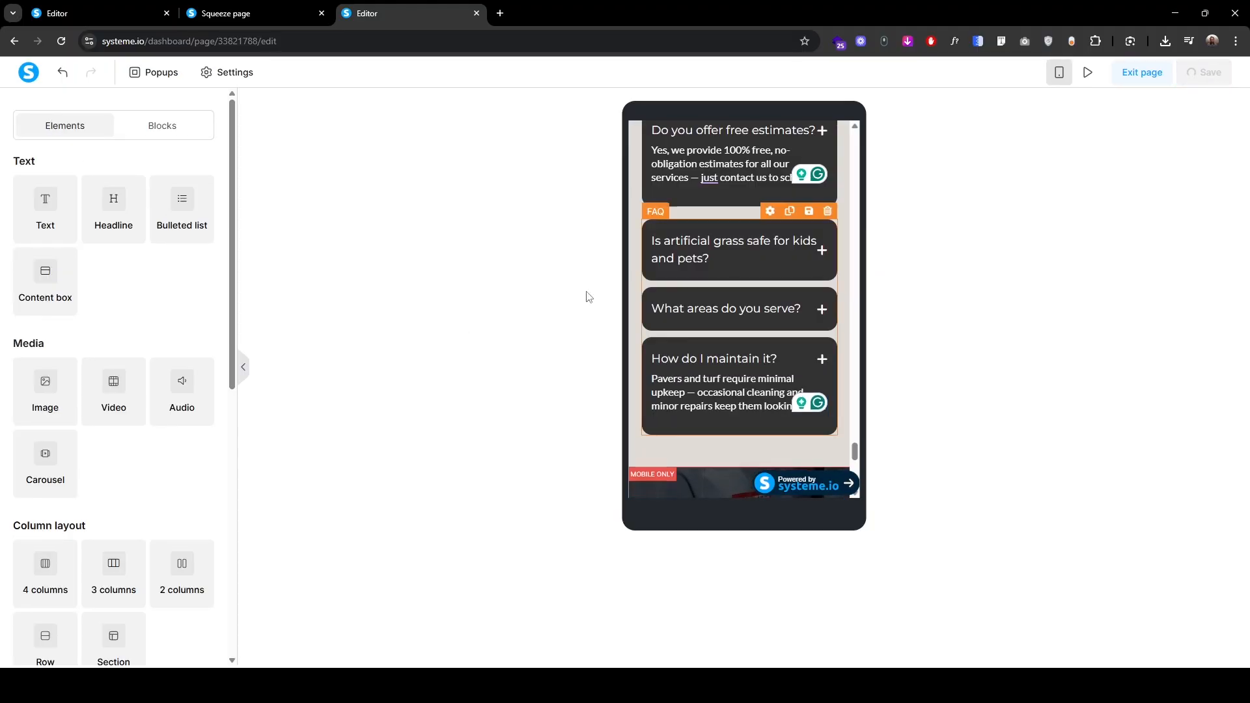
Step: Check the live page, then duplicate the FAQ section and delete the copy's FAQ row and headline
left_click(249, 8)
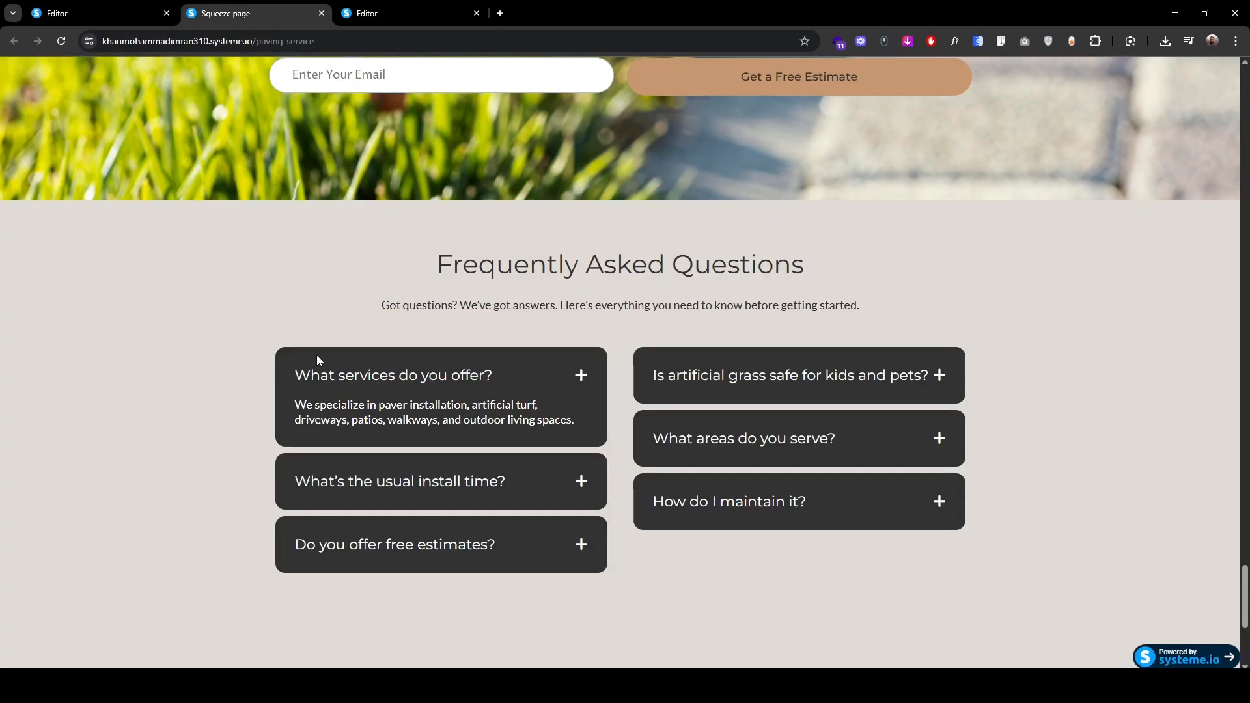
scroll(280, 494, "down", 5)
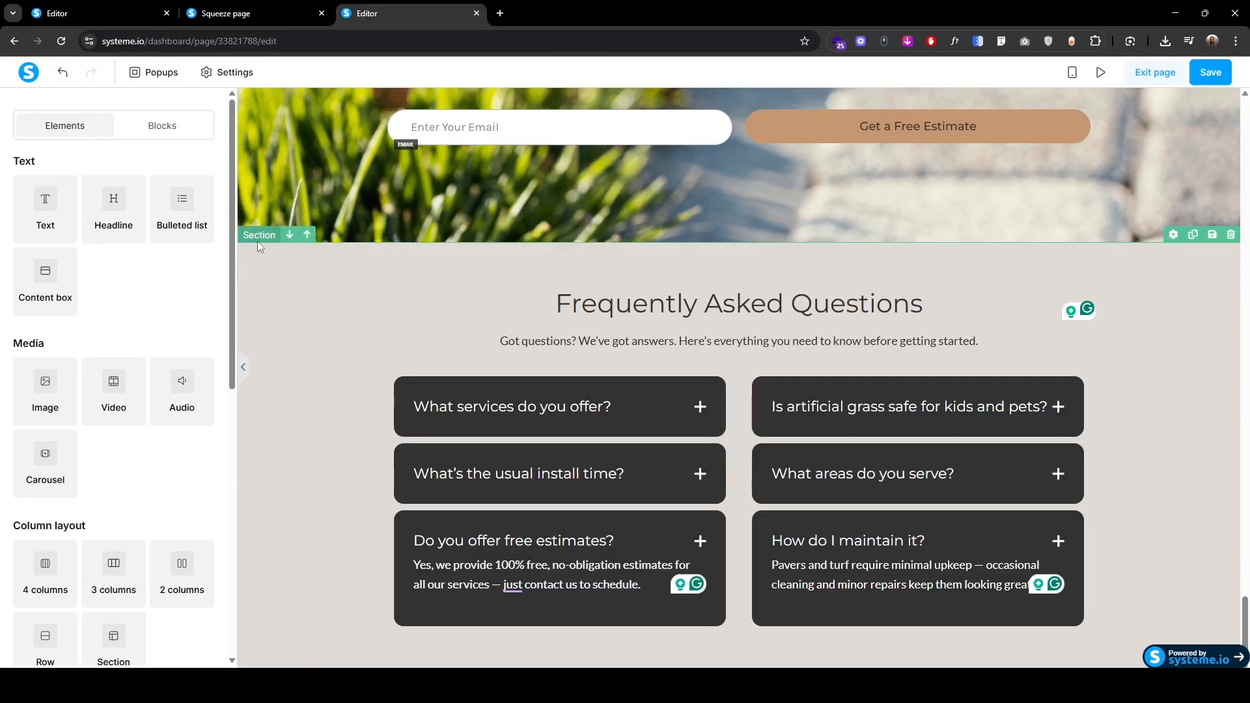
left_click(256, 241)
left_click(178, 116)
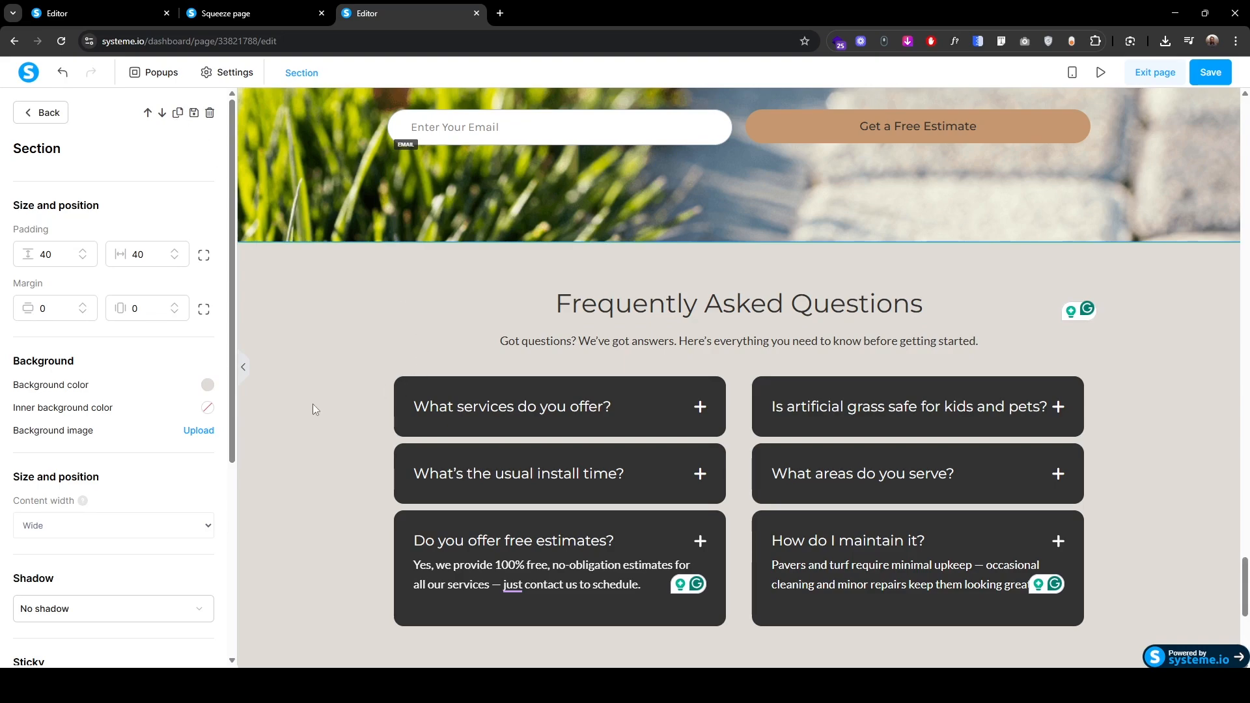
left_click(388, 425)
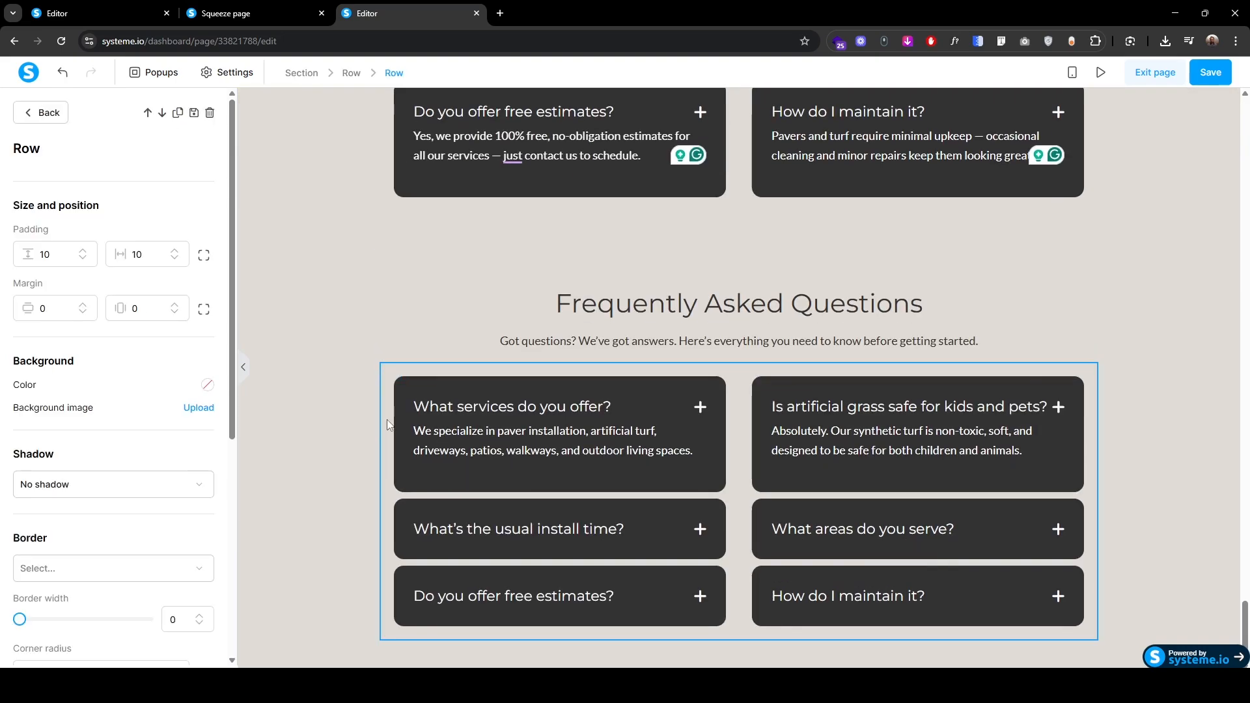
left_click(210, 114)
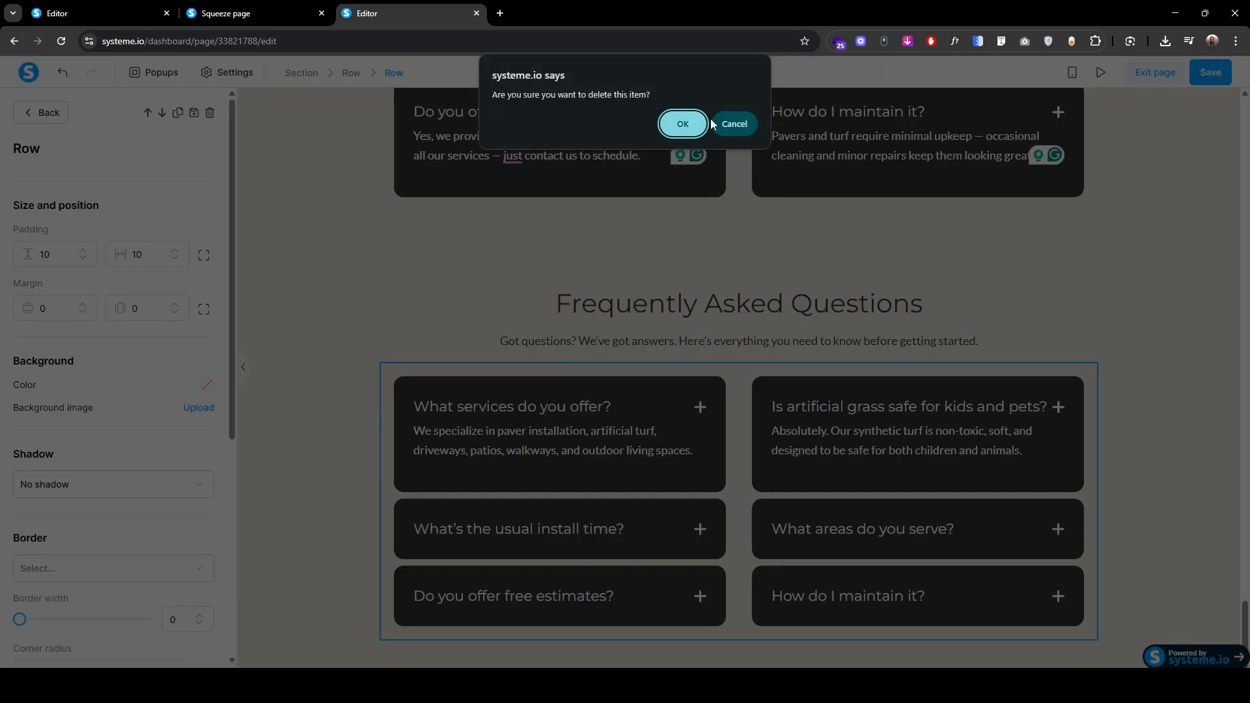
left_click(683, 124)
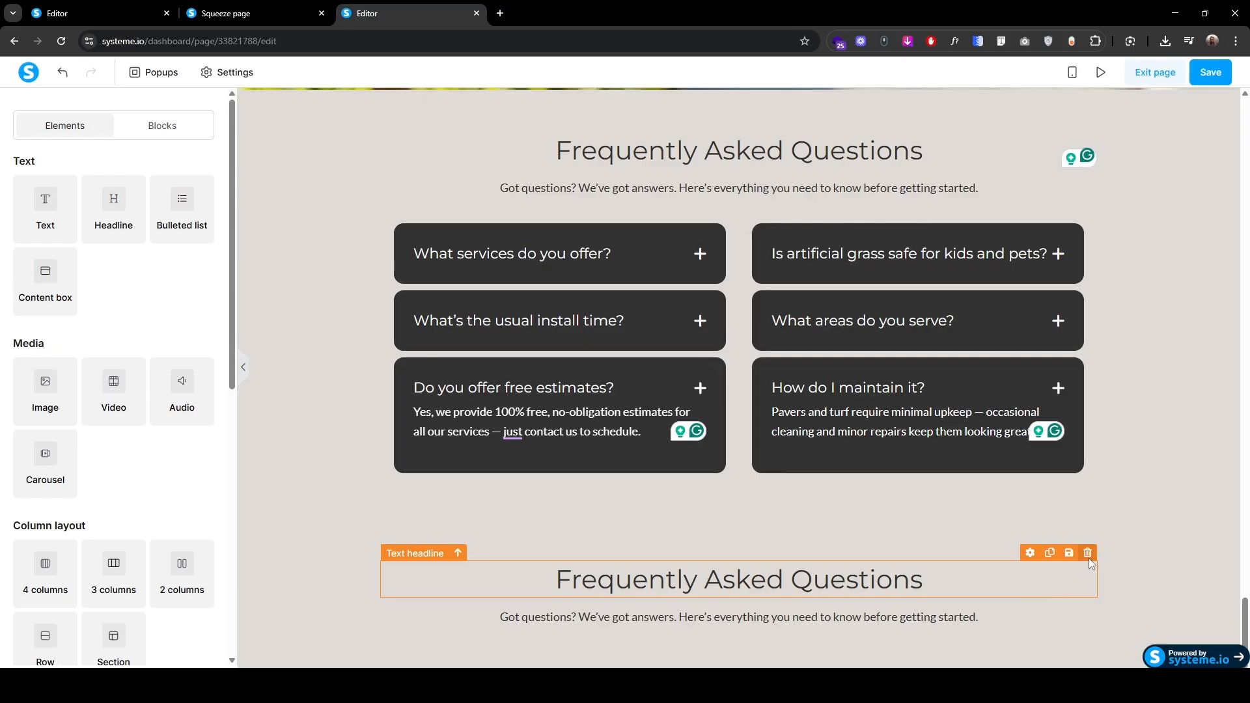
left_click(1088, 554)
left_click(682, 124)
Step: Add a three-column row, move the subtitle text into column one, and place an image above it
left_click_drag(113, 567, 726, 615)
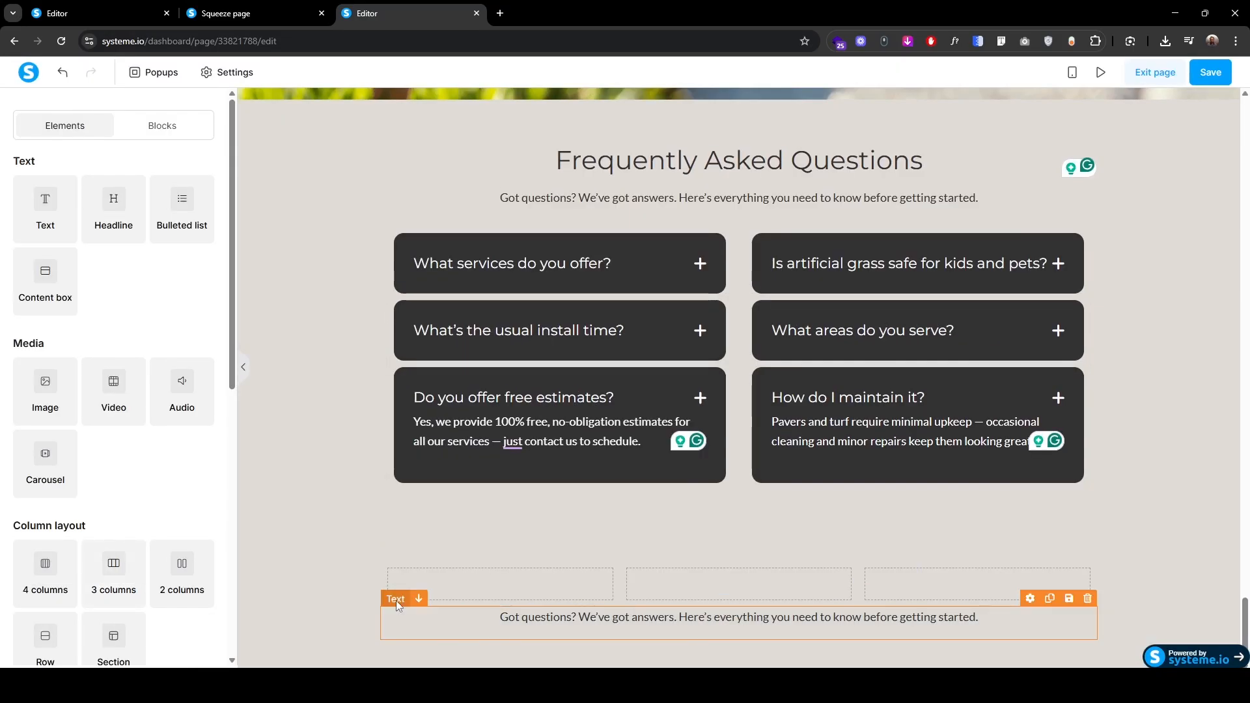
left_click_drag(395, 599, 461, 583)
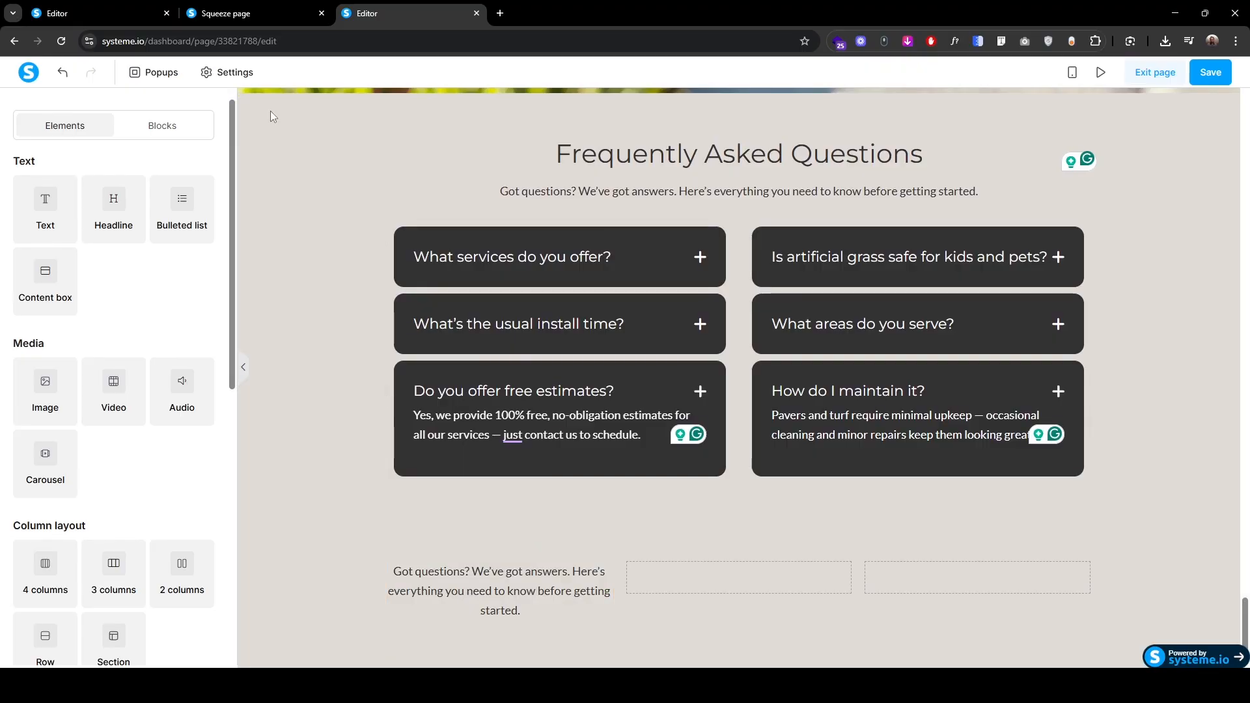
left_click_drag(40, 394, 518, 571)
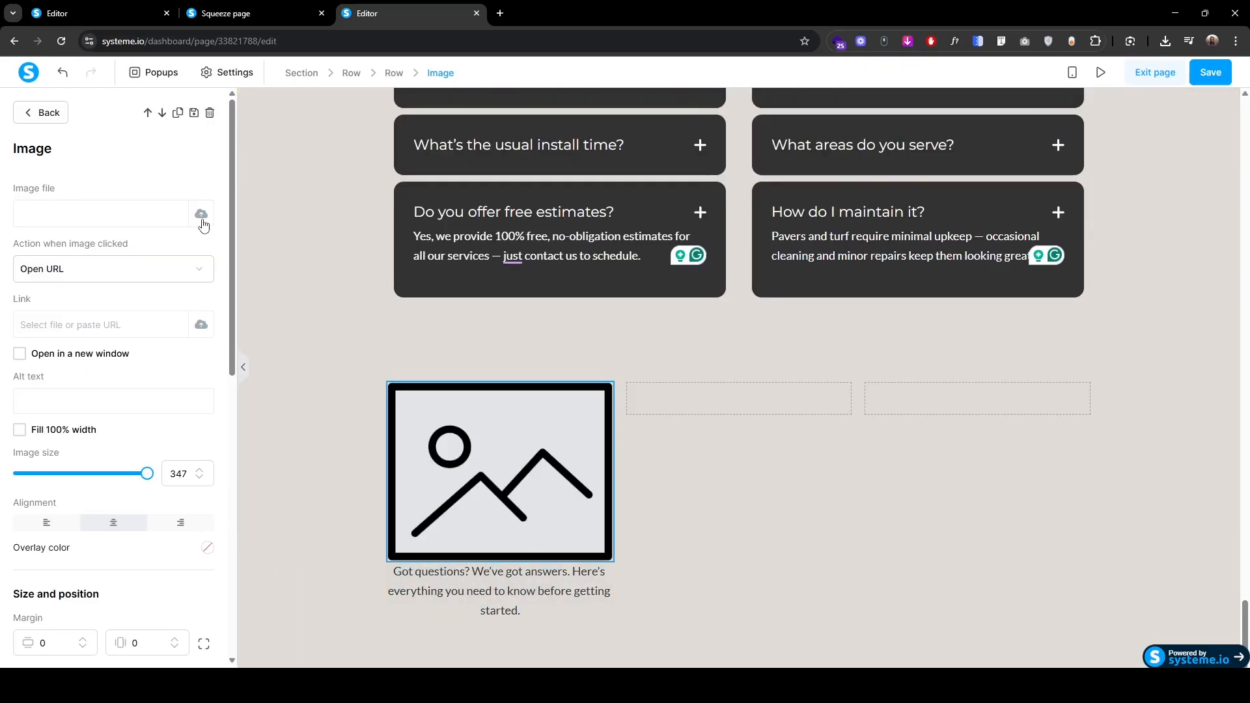
Step: Upload Logo.png as the left footer column image and set its size to 130
left_click(201, 216)
left_click(651, 341)
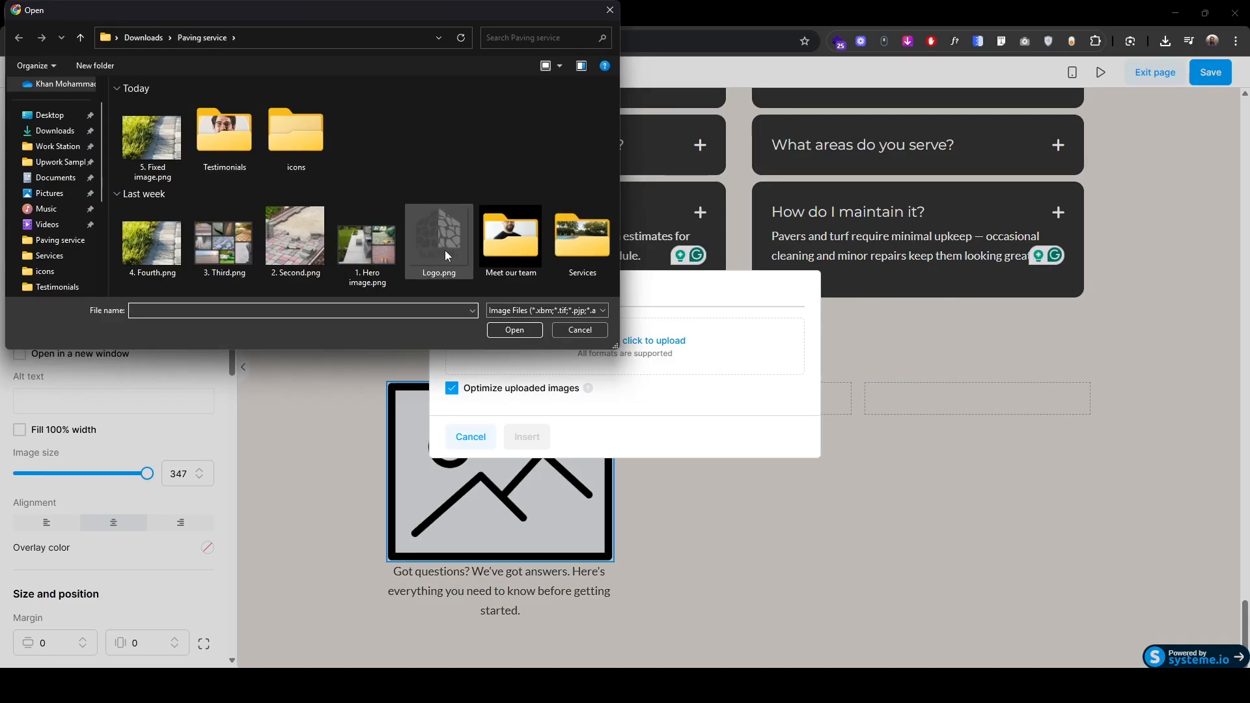
double_click(438, 241)
left_click_drag(147, 473, 69, 482)
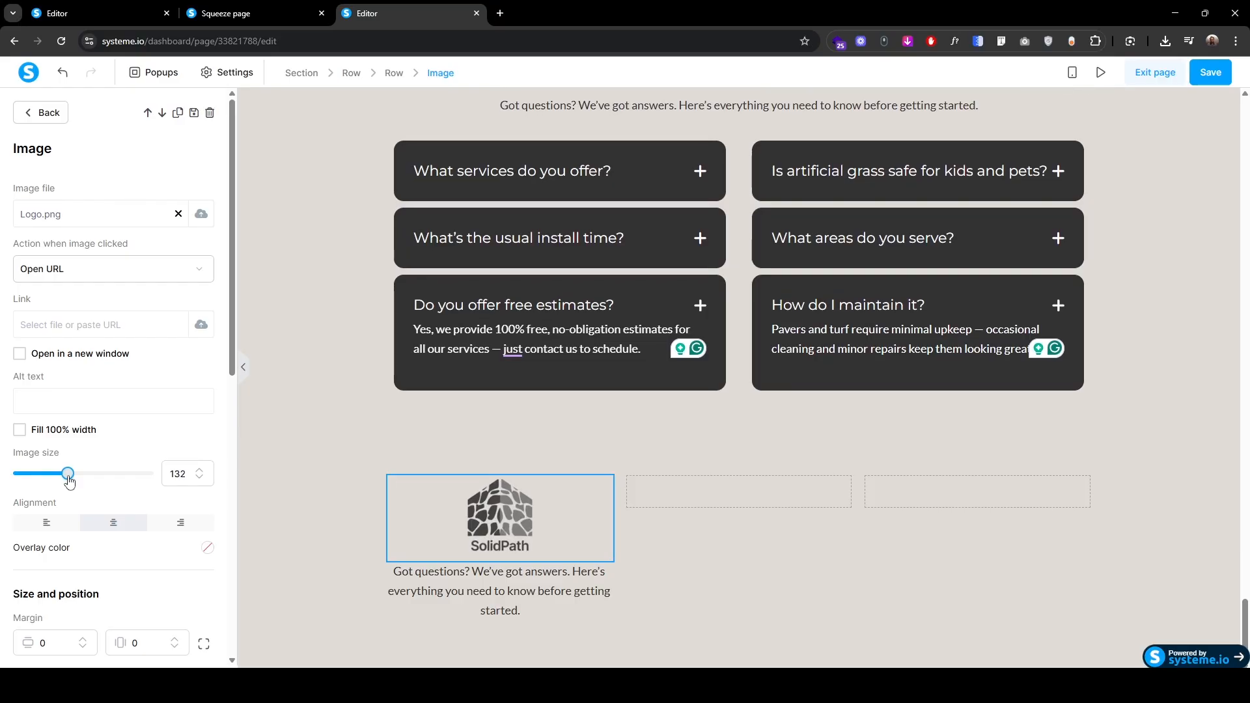
left_click(200, 479)
left_click(201, 480)
Step: Replace the filler text below the logo with the phone number
left_click(435, 574)
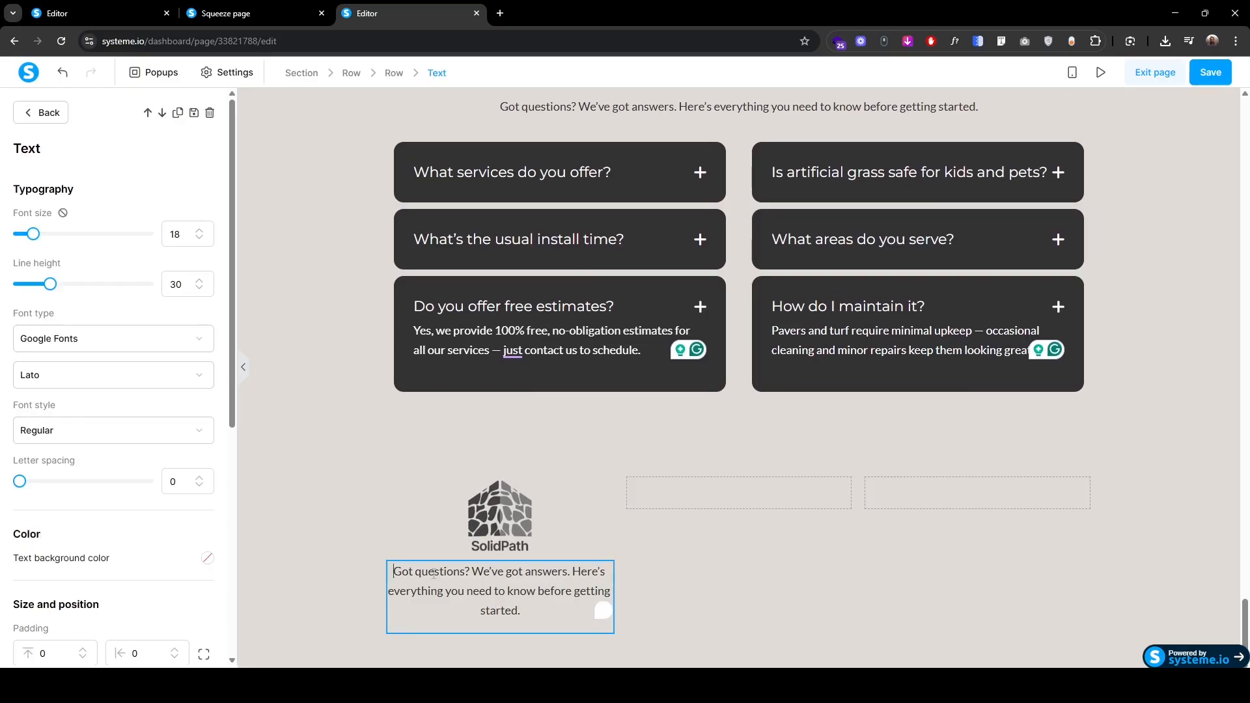
key("ctrl+v")
key("shift+Down")
key("shift+Down")
key("shift+Down")
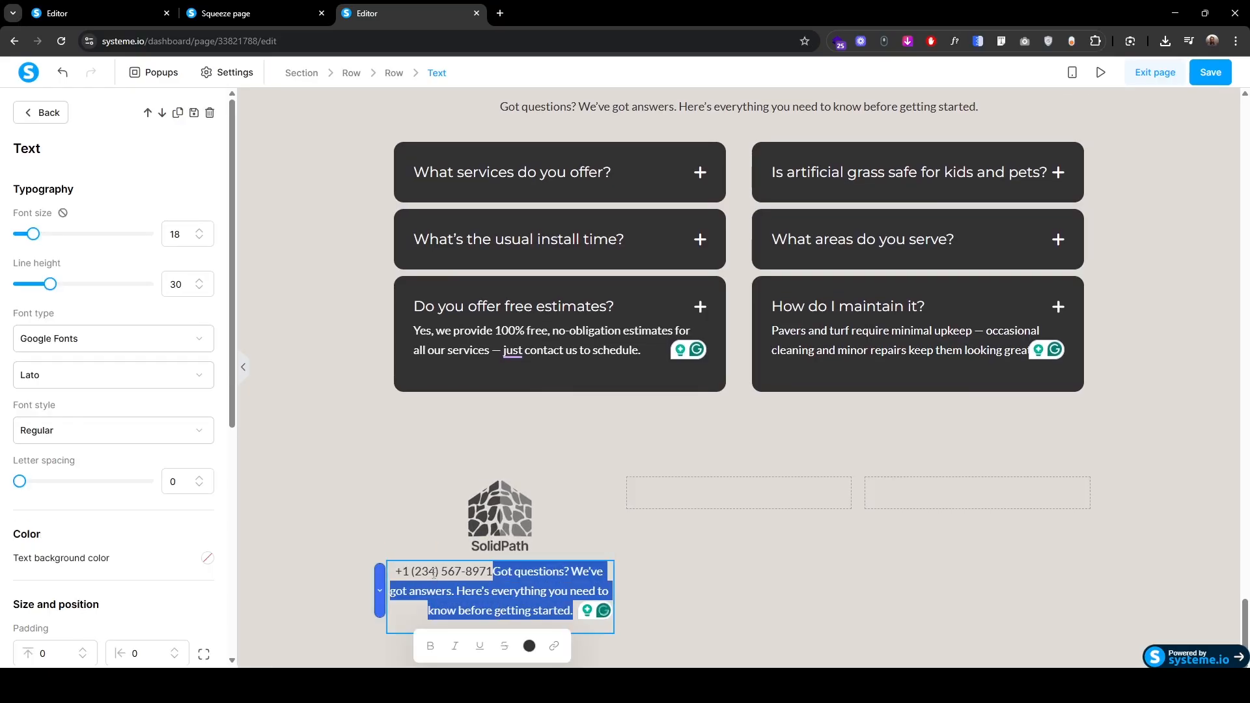
key("BackSpace")
Step: Left-align the logo and the phone number line
left_click(432, 573)
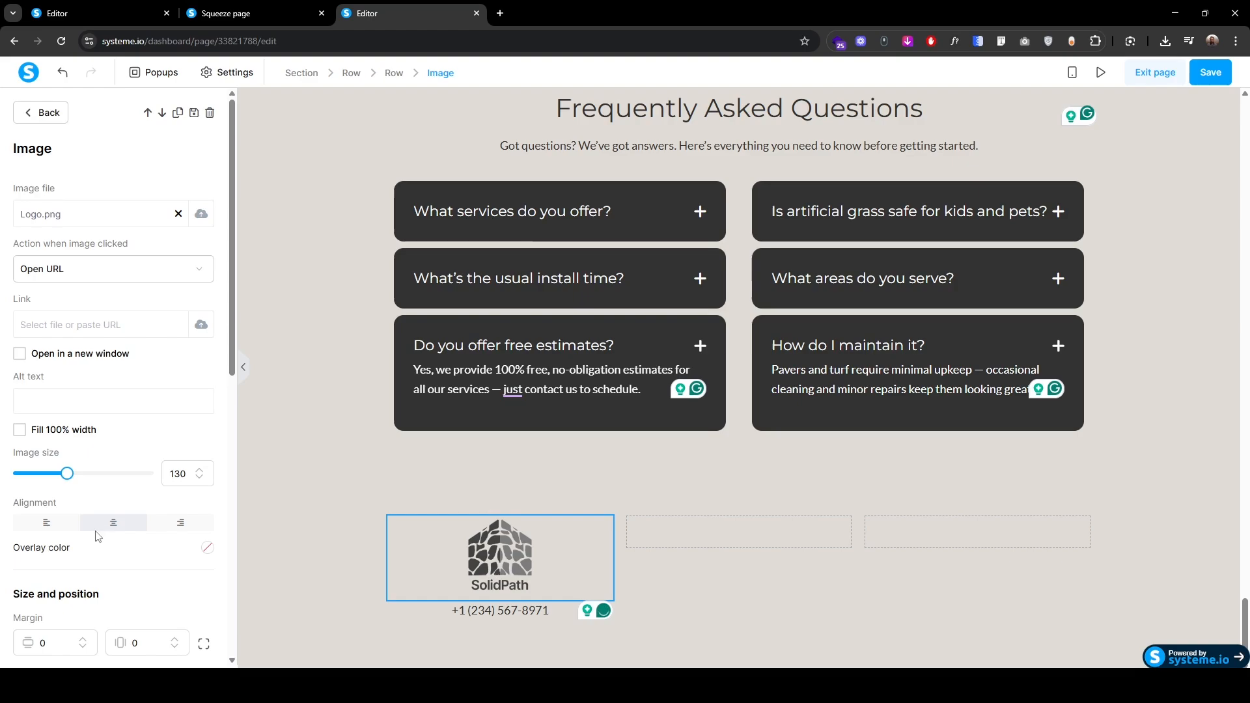
left_click(47, 522)
left_click(396, 592)
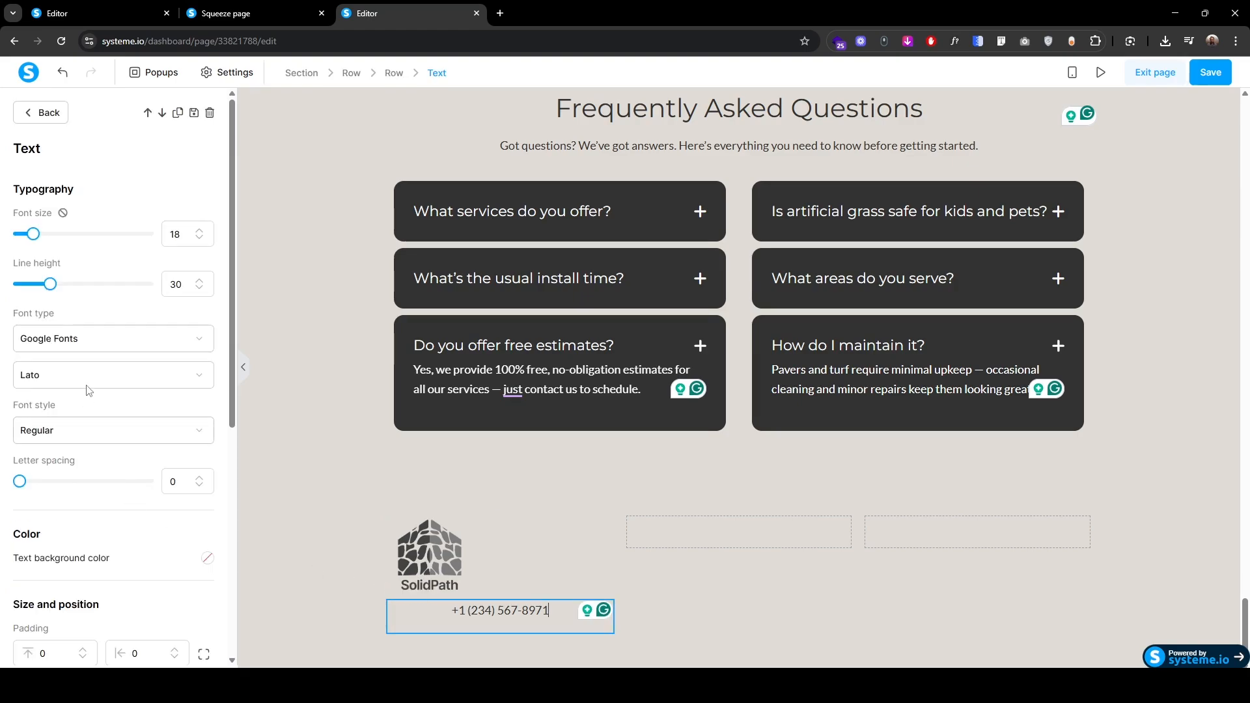
scroll(59, 573, "down", 3)
left_click(53, 602)
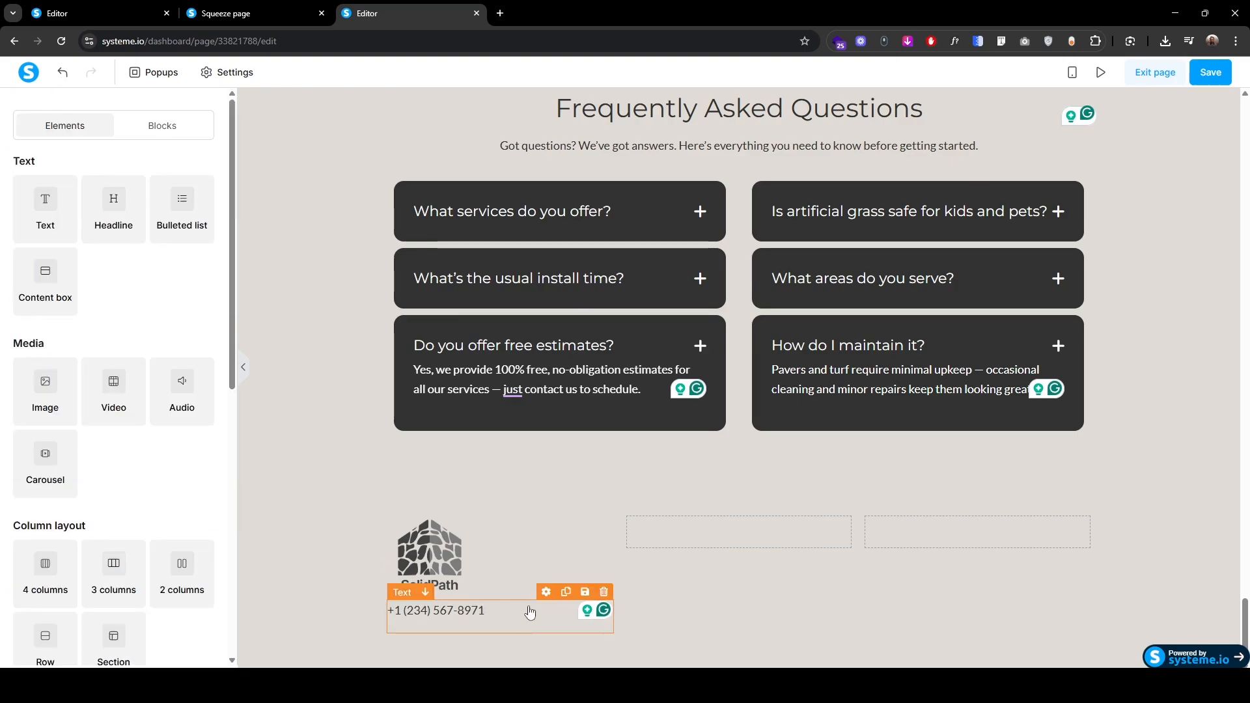
Step: Duplicate the phone line and change the copy to the contact e-mail
left_click(566, 593)
left_click(447, 646)
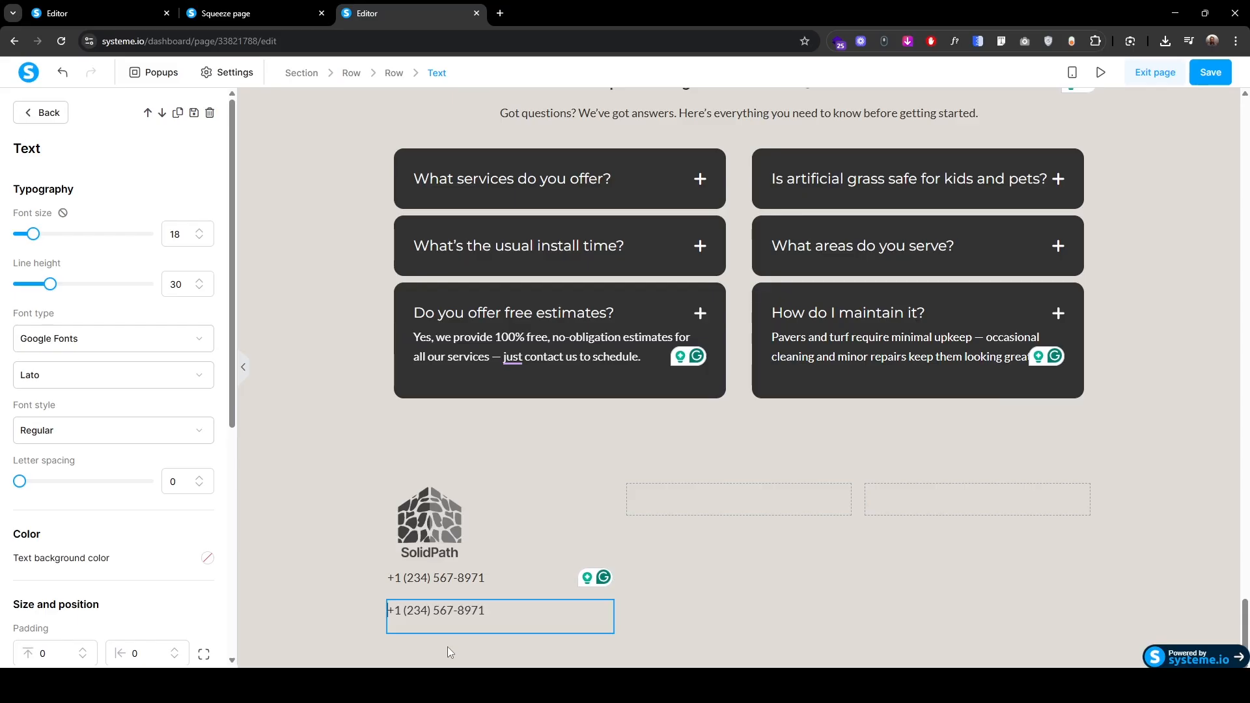
key("ctrl+v")
key("ctrl+shift+Left")
key("ctrl+shift+Left")
key("ctrl+shift+Left")
key("ctrl+shift+Left")
key("ctrl+shift+Left")
key("BackSpace")
Step: Set the bottom spacing of the contact line to 5
scroll(150, 587, "down", 3)
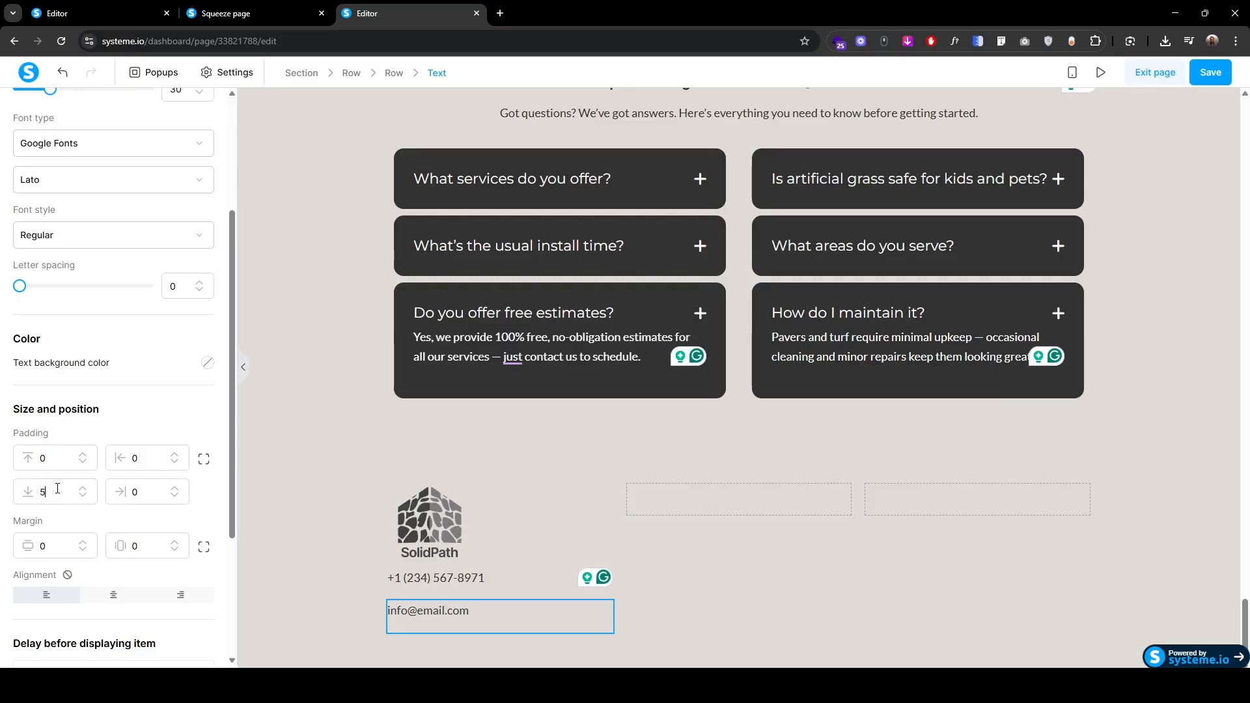
left_click(414, 580)
left_click(414, 581)
scroll(70, 559, "down", 4)
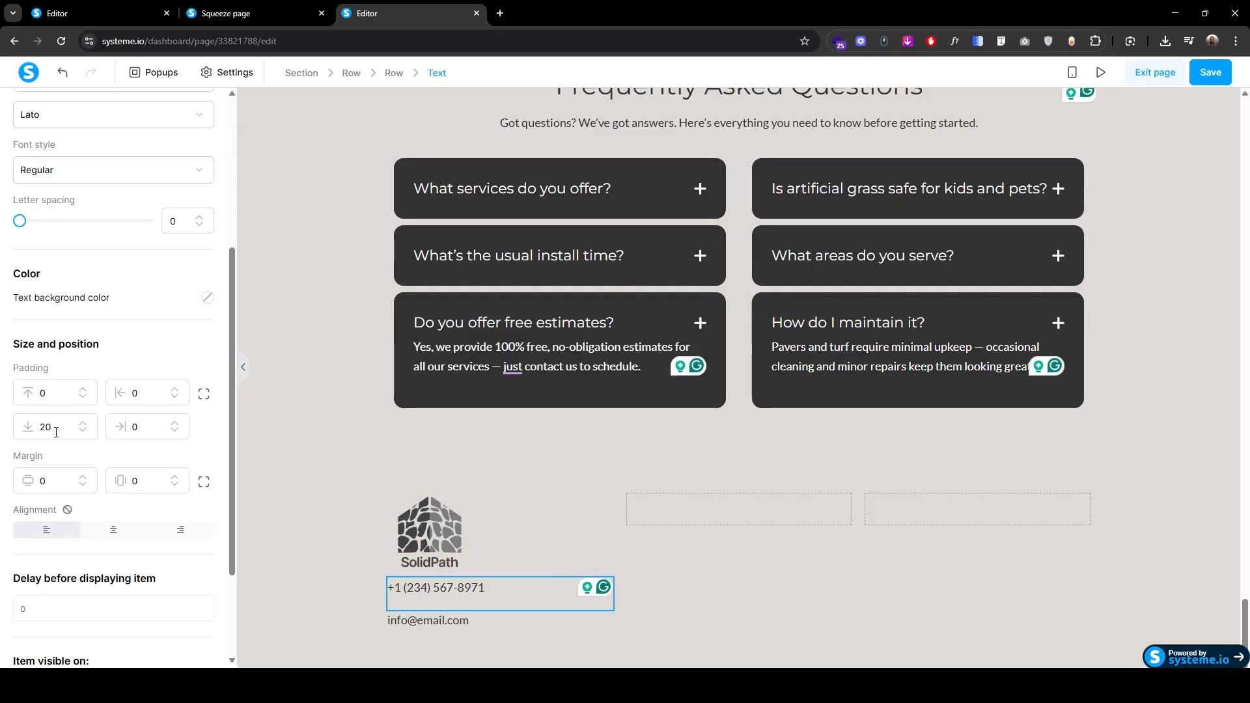
left_click_drag(56, 433, 3, 439)
type("5")
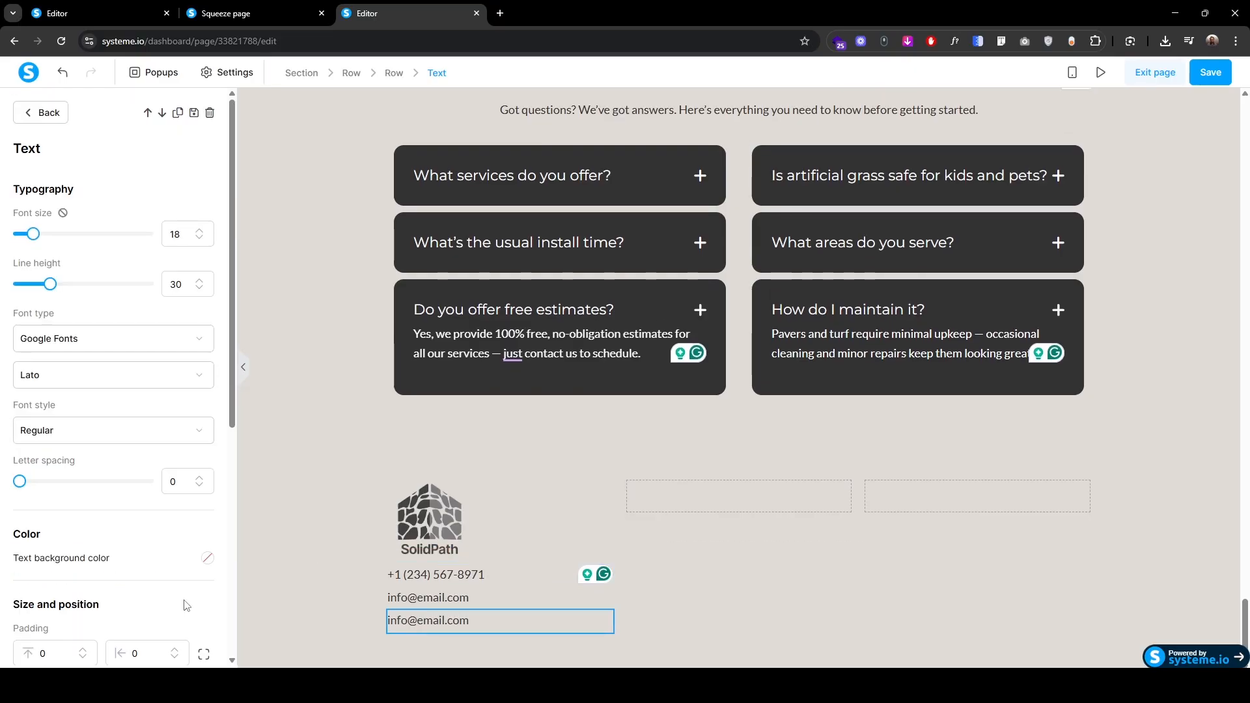
Step: Insert the street address line, removing the leftover e-mail text
key("ctrl+v")
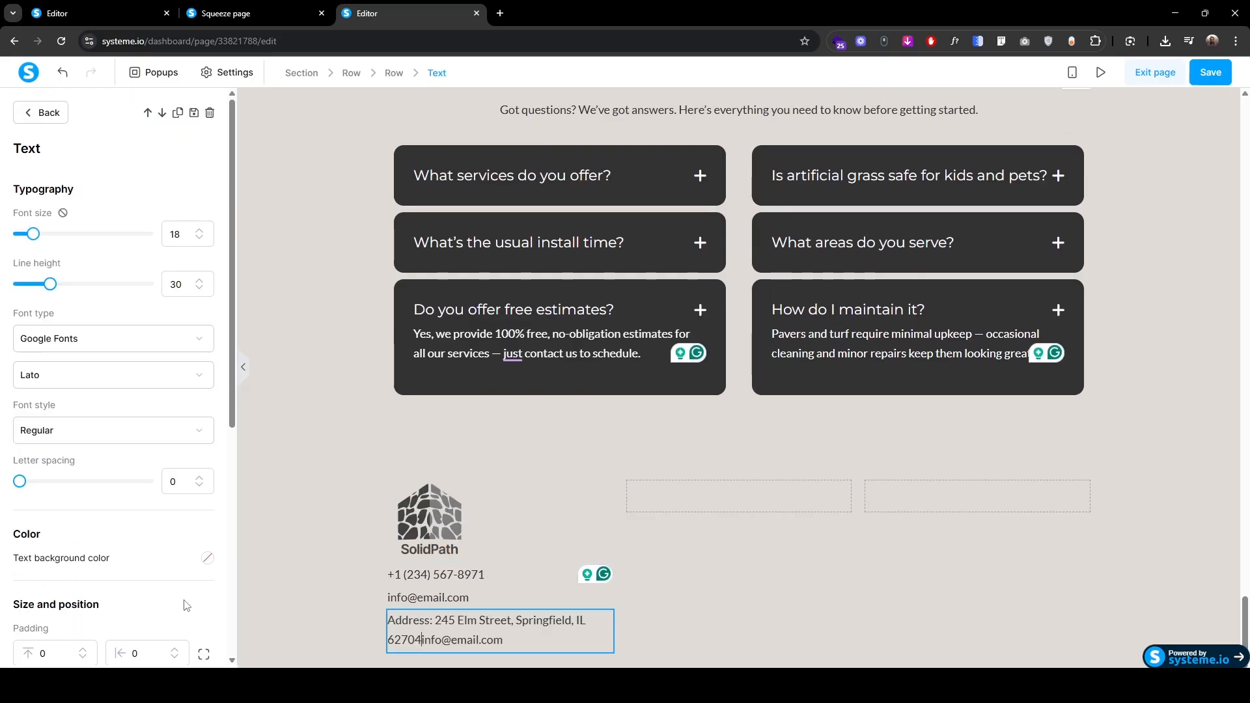
key("Delete")
key("Delete")
key("Delete")
key("Delete")
key("Delete")
key("Delete")
key("Delete")
key("Delete")
key("Delete")
key("Delete")
key("Delete")
key("Delete")
key("Delete")
key("Delete")
left_click(354, 593)
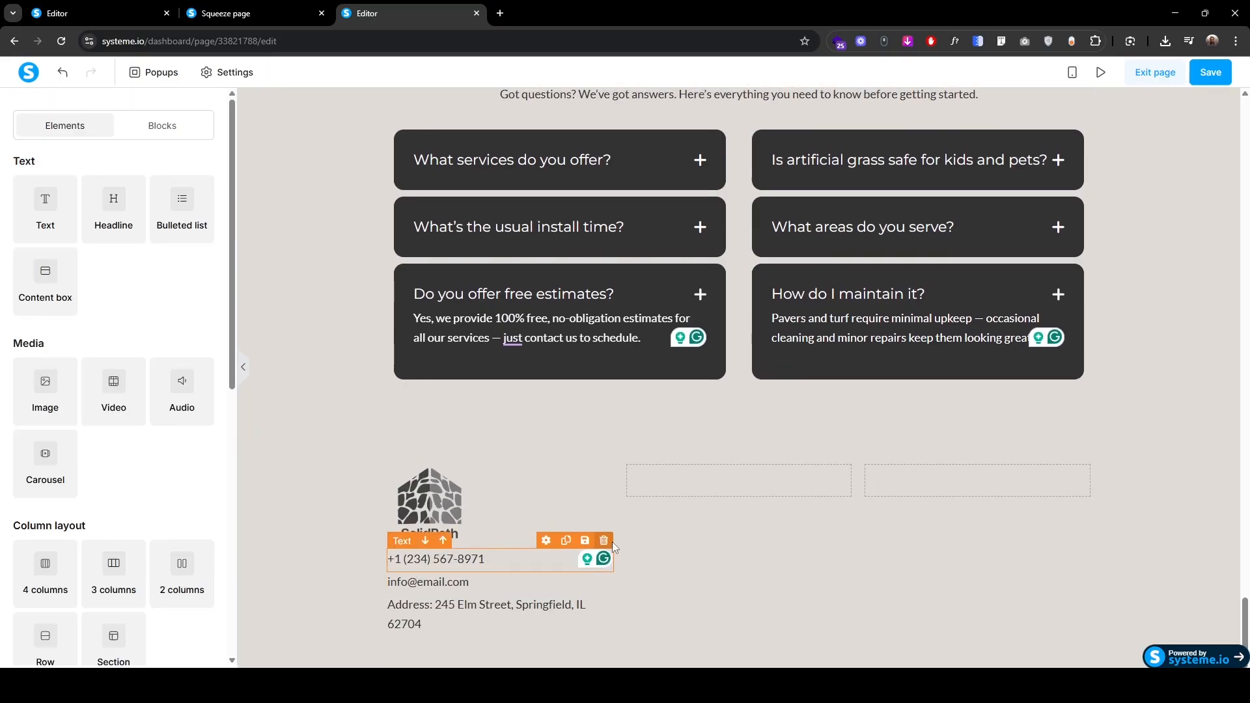
scroll(613, 544, "up", 9)
scroll(613, 552, "up", 15)
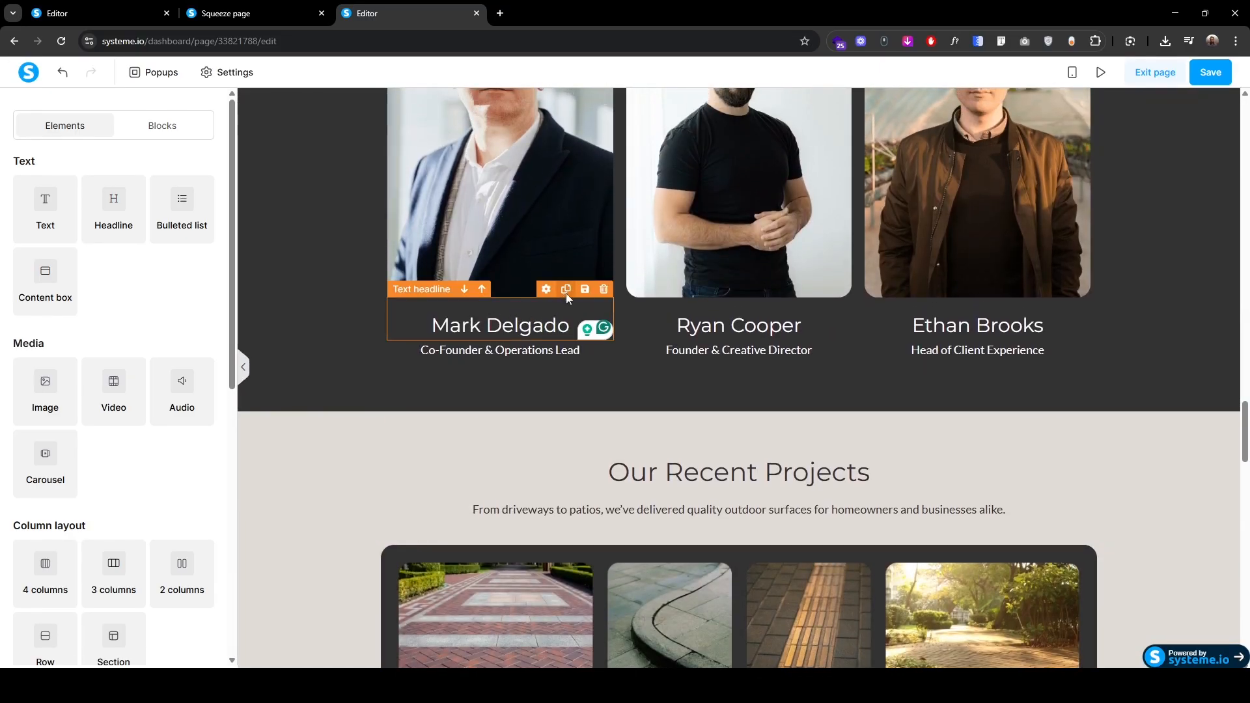
left_click(567, 290)
scroll(563, 316, "down", 2)
left_click_drag(481, 208, 732, 474)
left_click(753, 488)
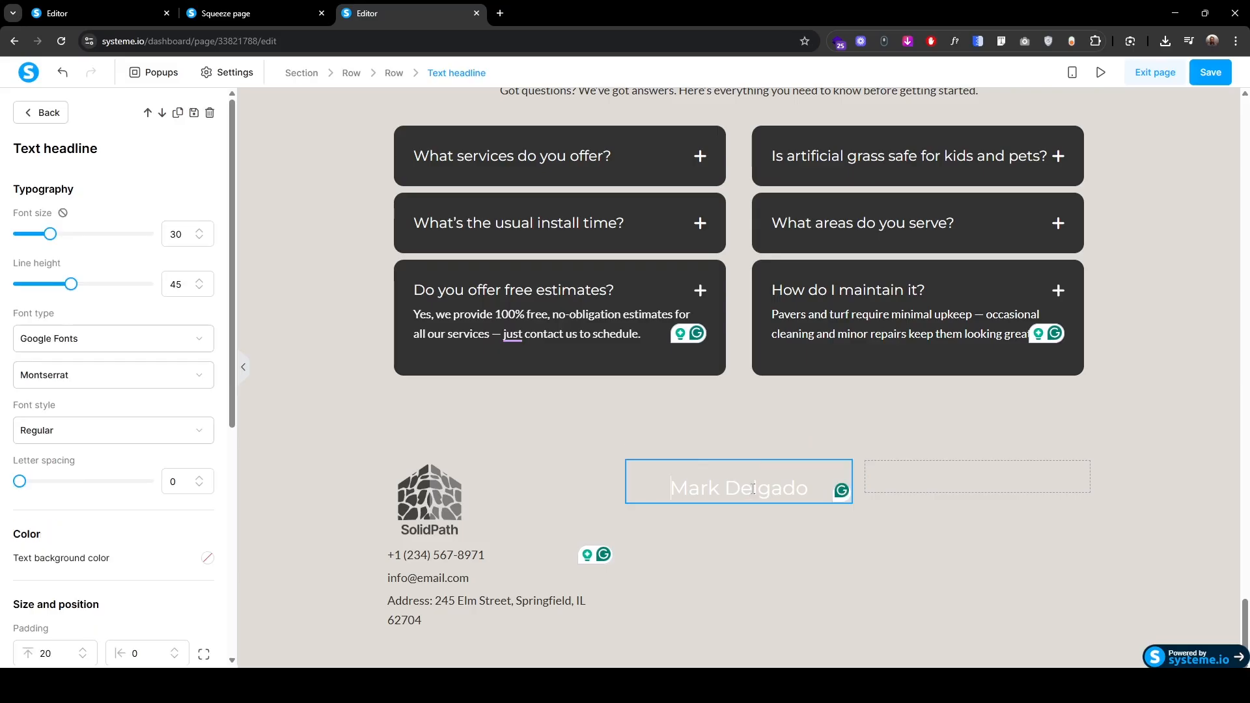
triple_click(753, 488)
left_click(851, 531)
double_click(727, 592)
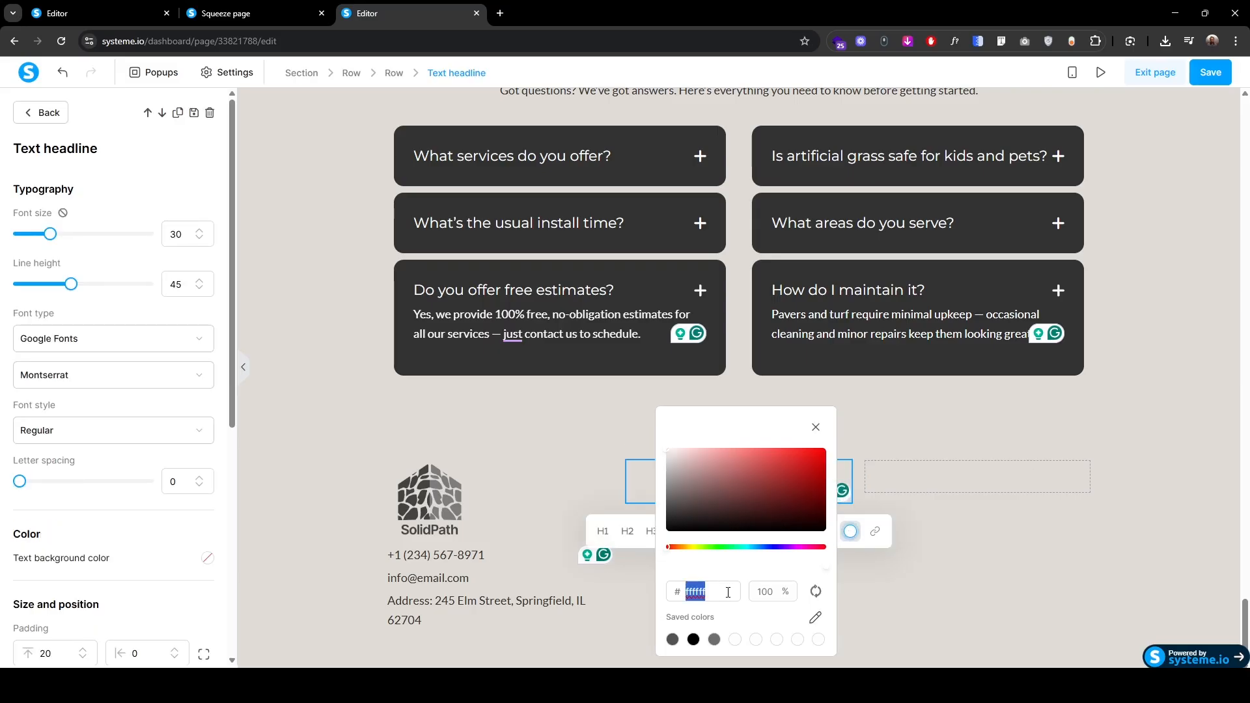
type("32323")
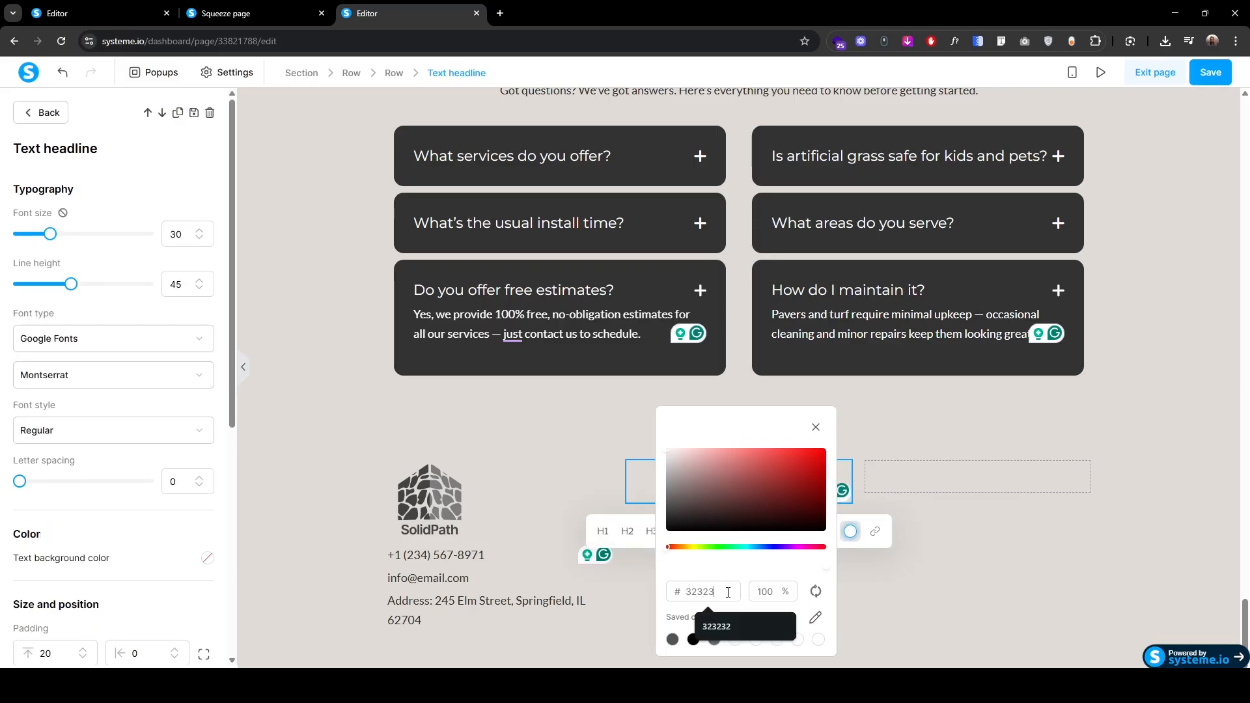
type("2")
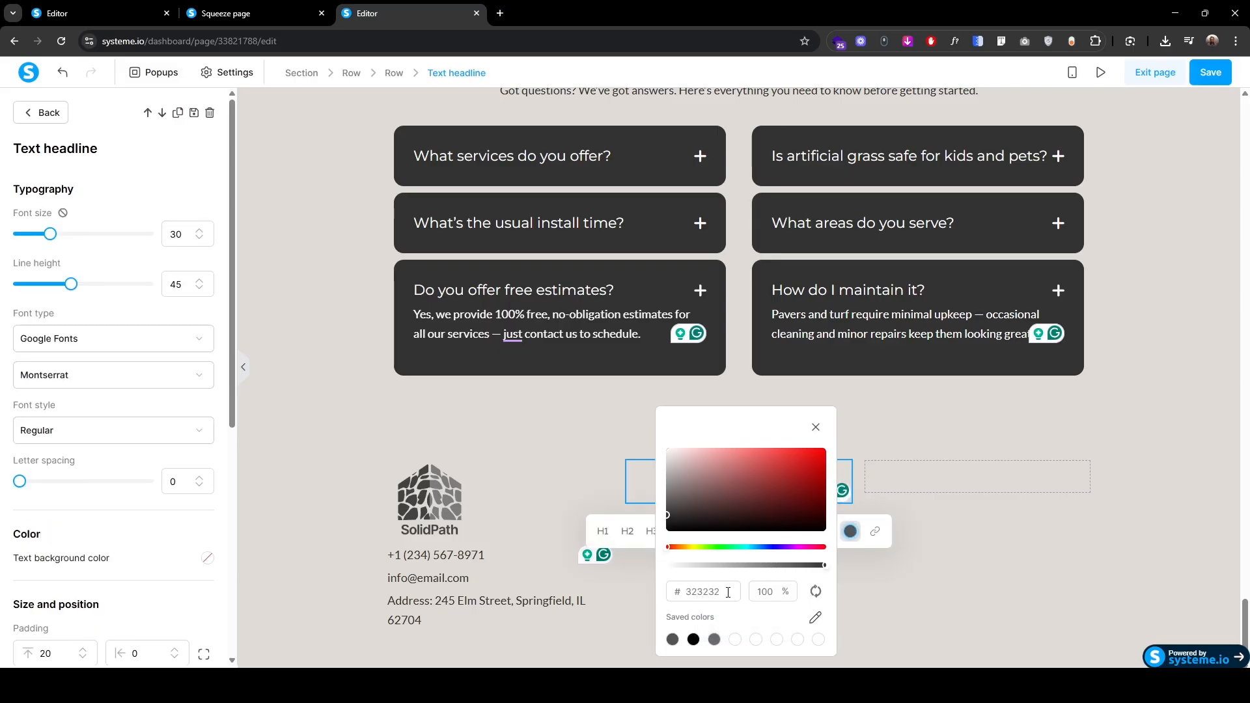
left_click(658, 485)
Step: Replace the copied headline text with the sales e-mail
left_click(652, 485)
key("ctrl+v")
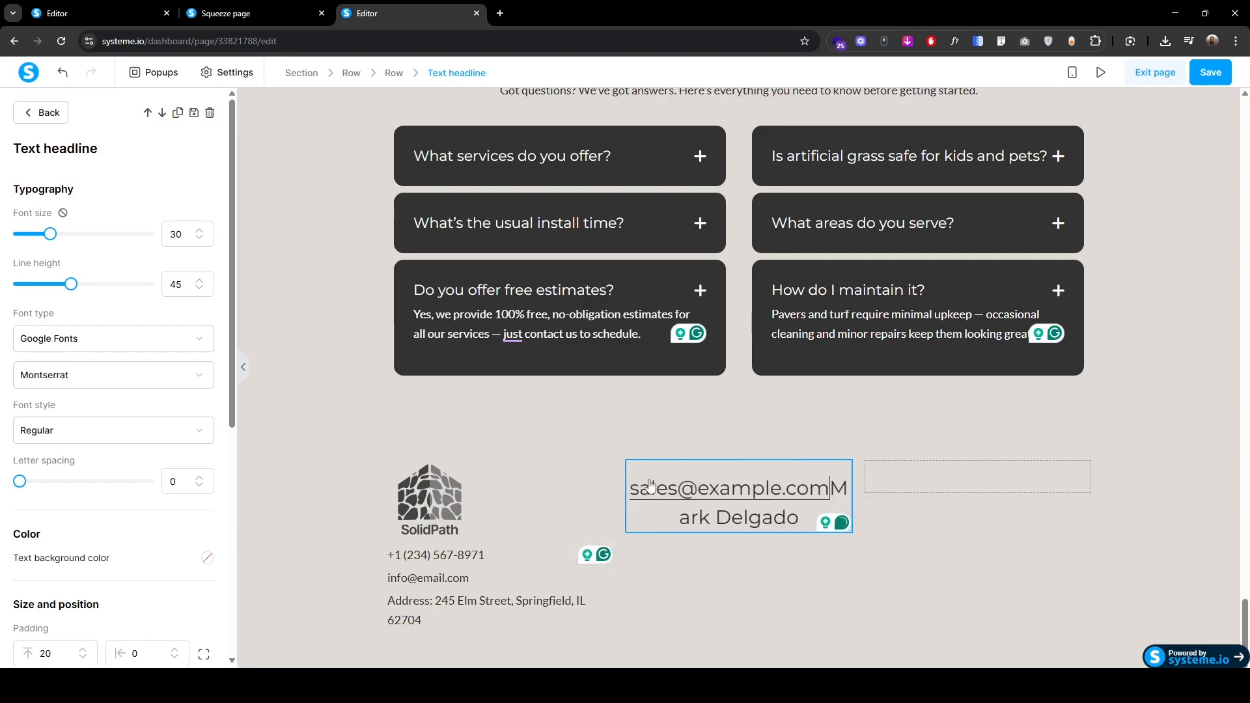
key("ctrl+shift+End")
key("Delete")
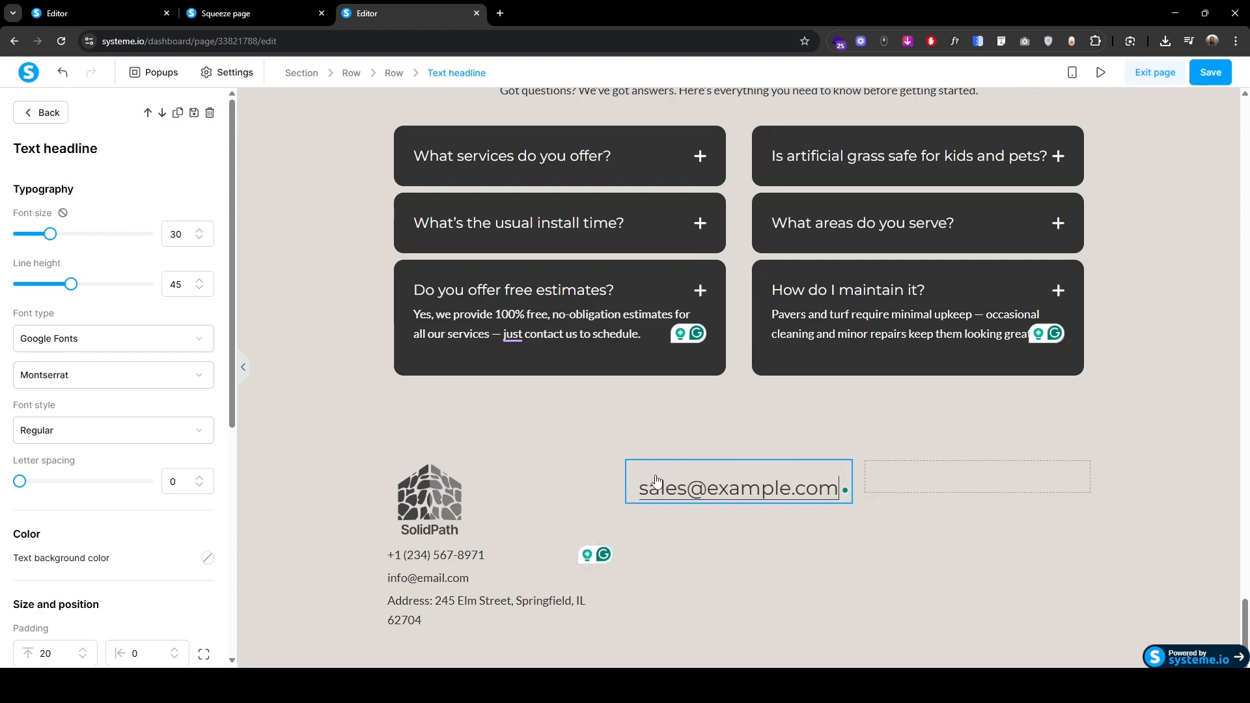
Step: Add a centred Mon–Fri 9AM–6PM hours line beneath the sales e-mail
left_click(559, 555)
left_click(565, 537)
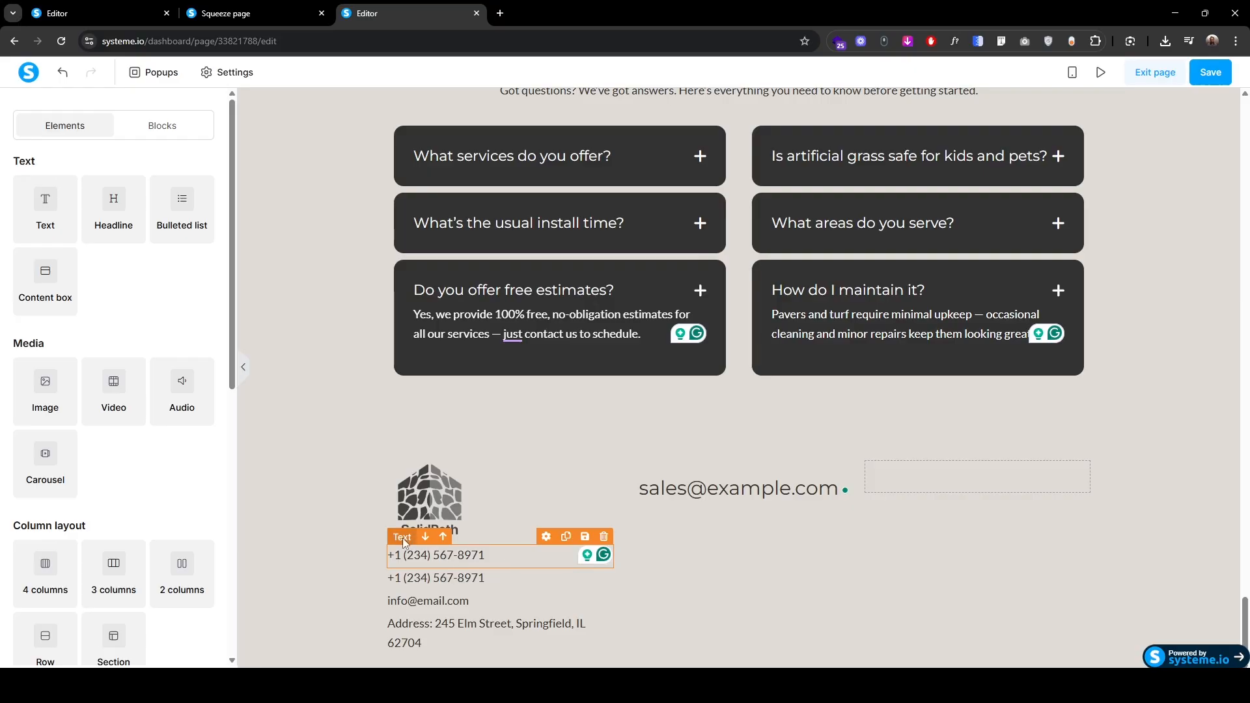
left_click_drag(403, 537, 714, 504)
left_click(729, 514)
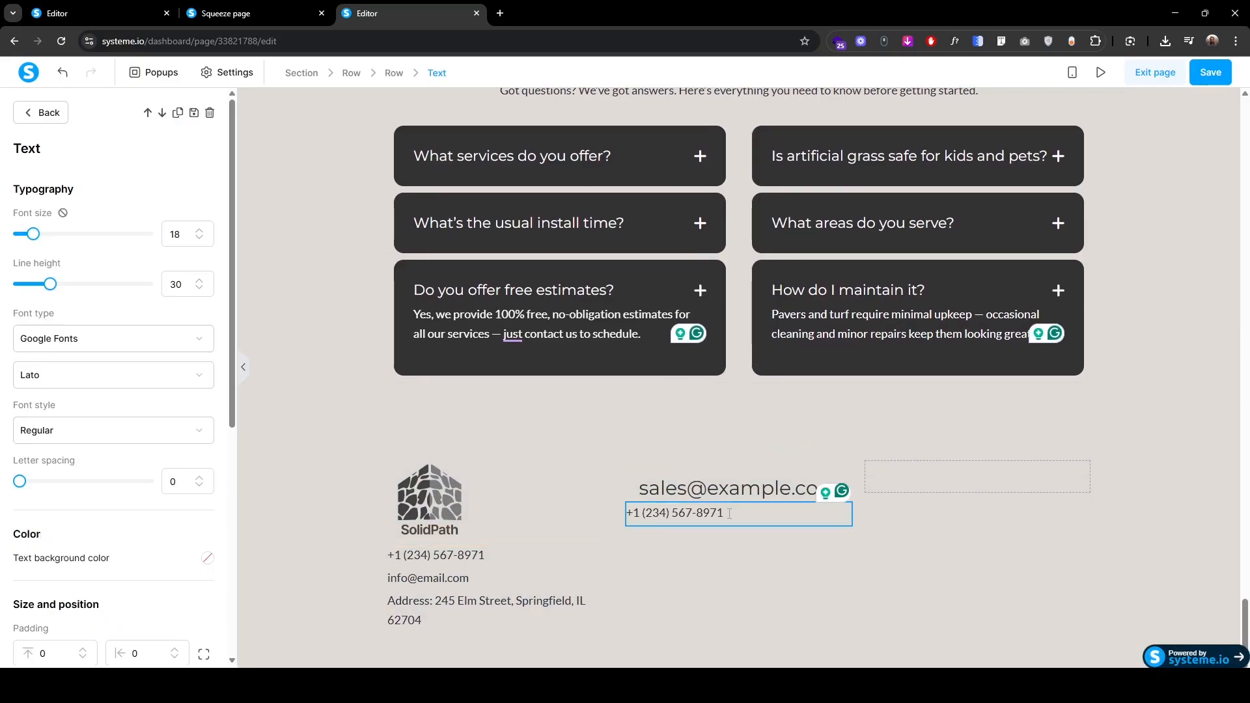
key("ctrl+v")
key("shift+End")
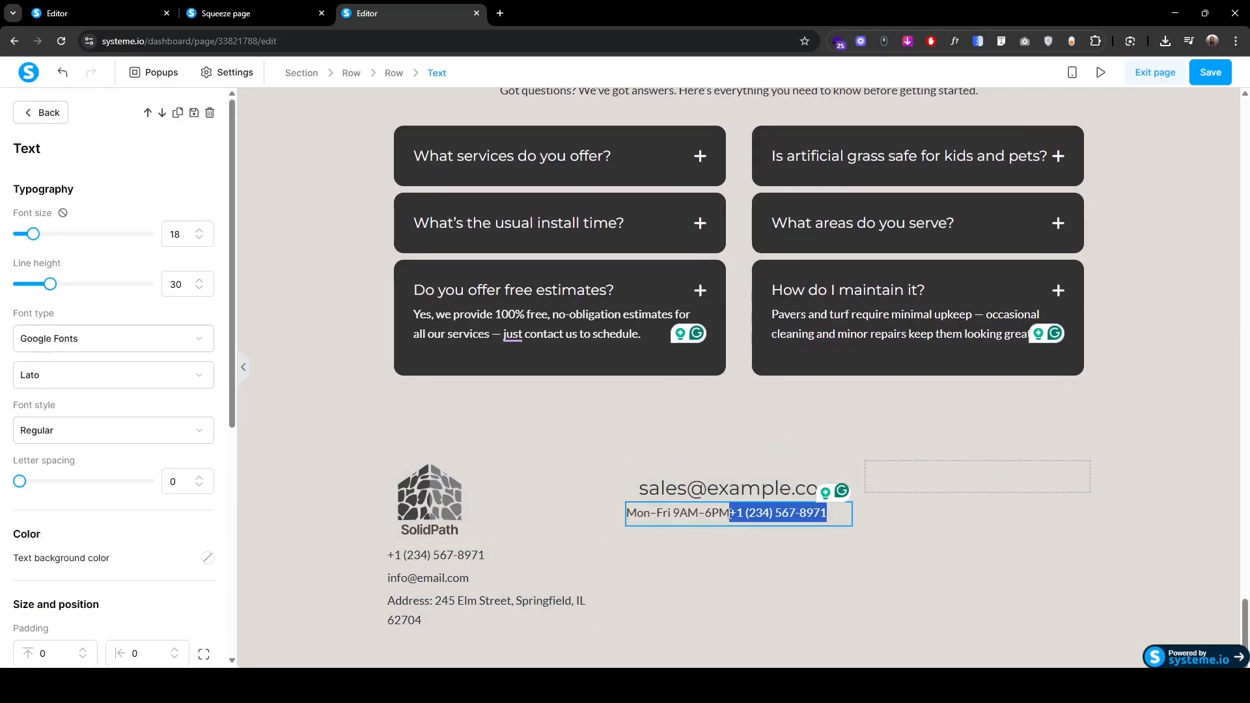
key("BackSpace")
scroll(65, 534, "down", 4)
left_click(113, 530)
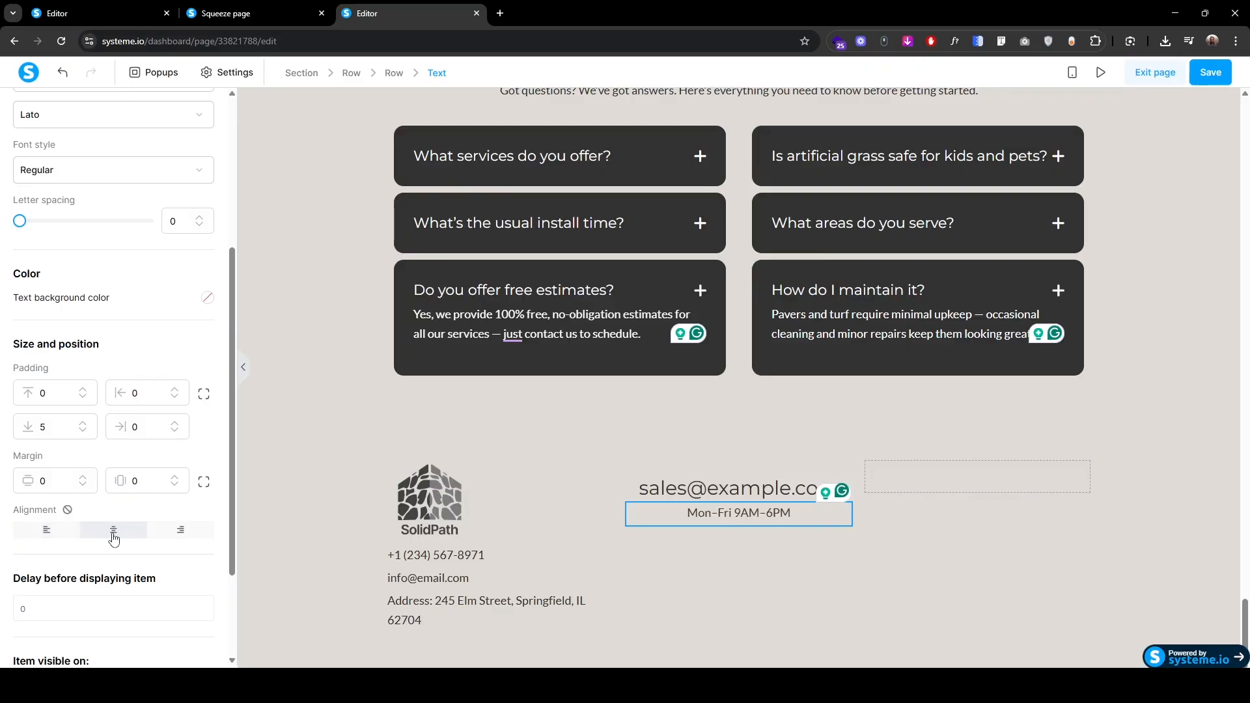
Step: Add a 'Follow us on' heading in the right footer column, then view the live page
left_click_drag(701, 485, 909, 483)
left_click(875, 493)
type("Follow us onsales@example.com")
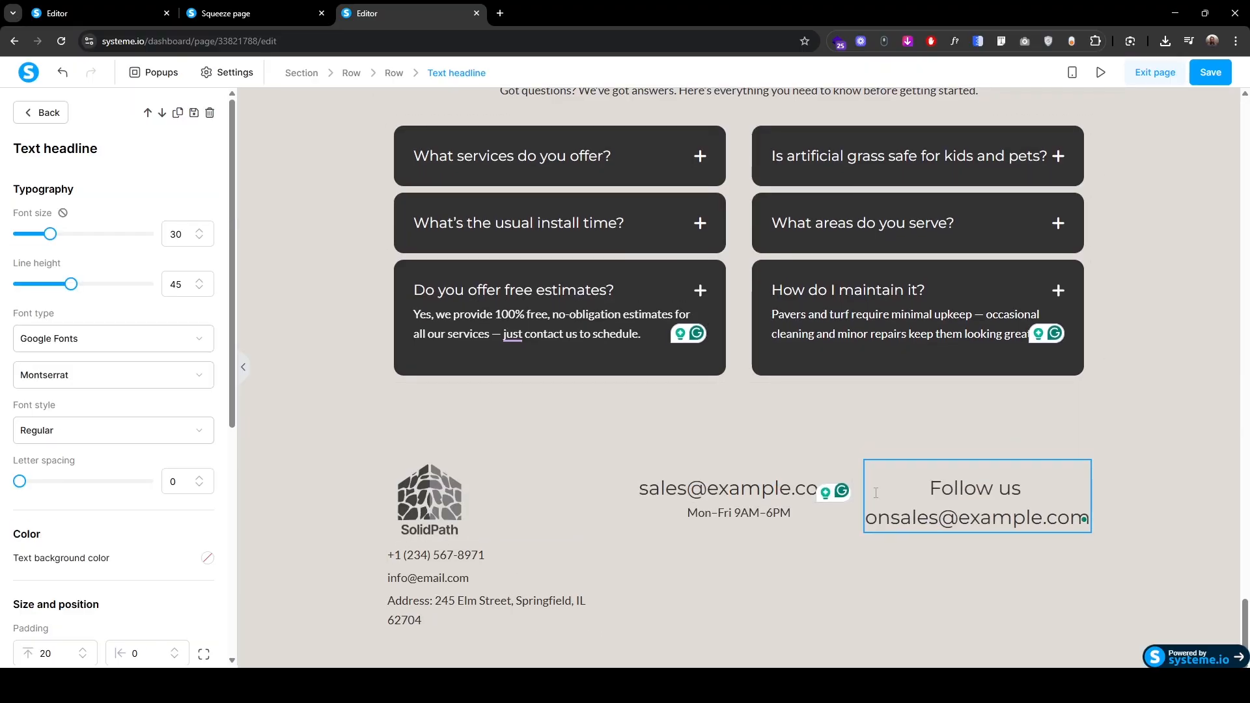
key("shift+End")
key("Delete")
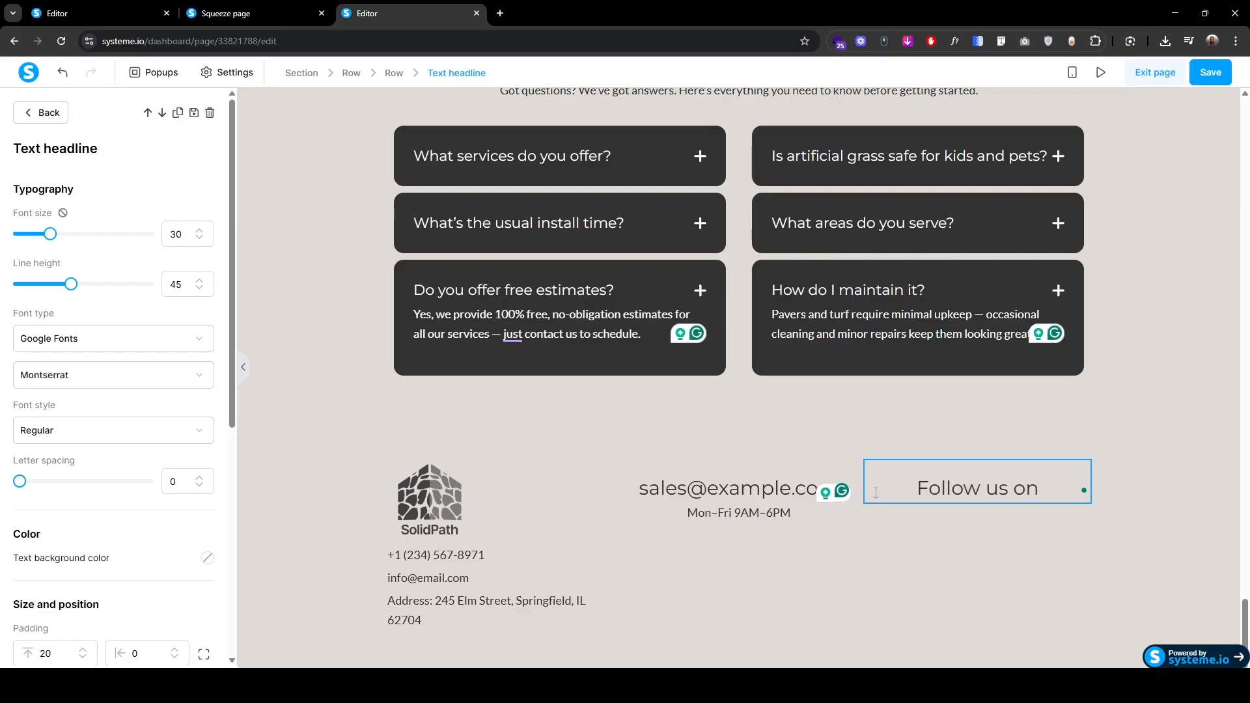
left_click(254, 13)
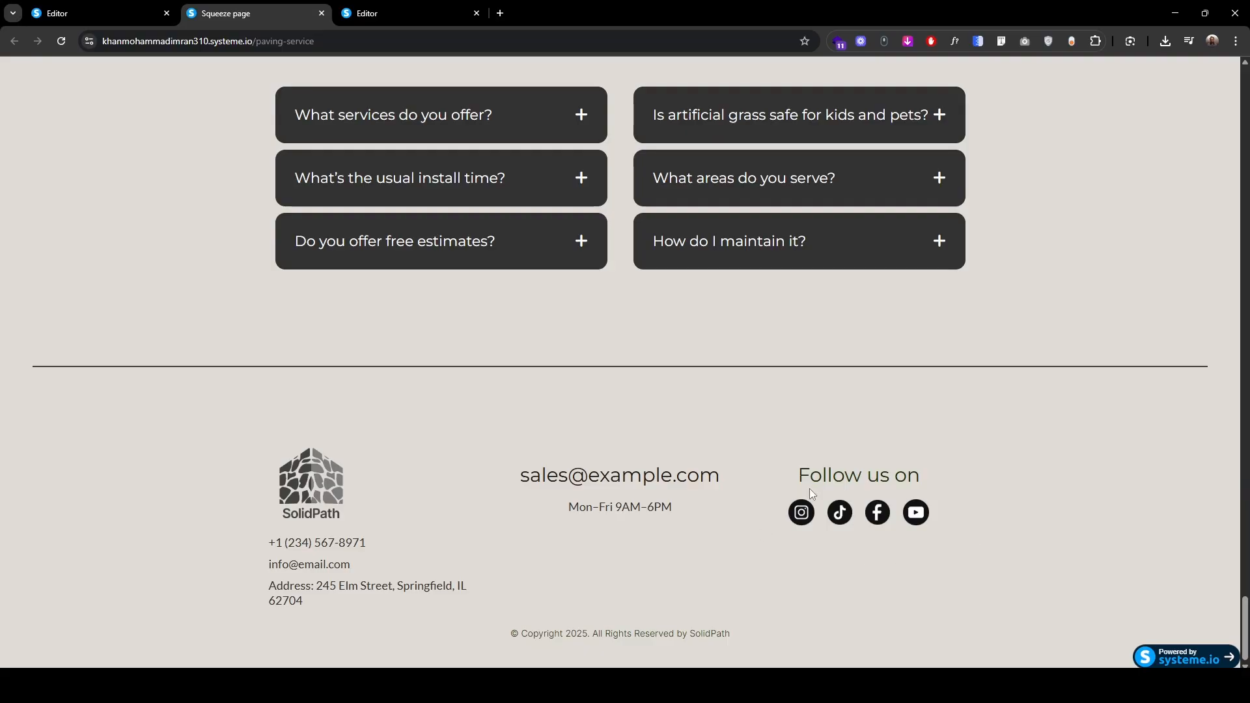
Step: Add a four-column row under 'Follow us on' with an Image element in each column
left_click(384, 12)
left_click(45, 114)
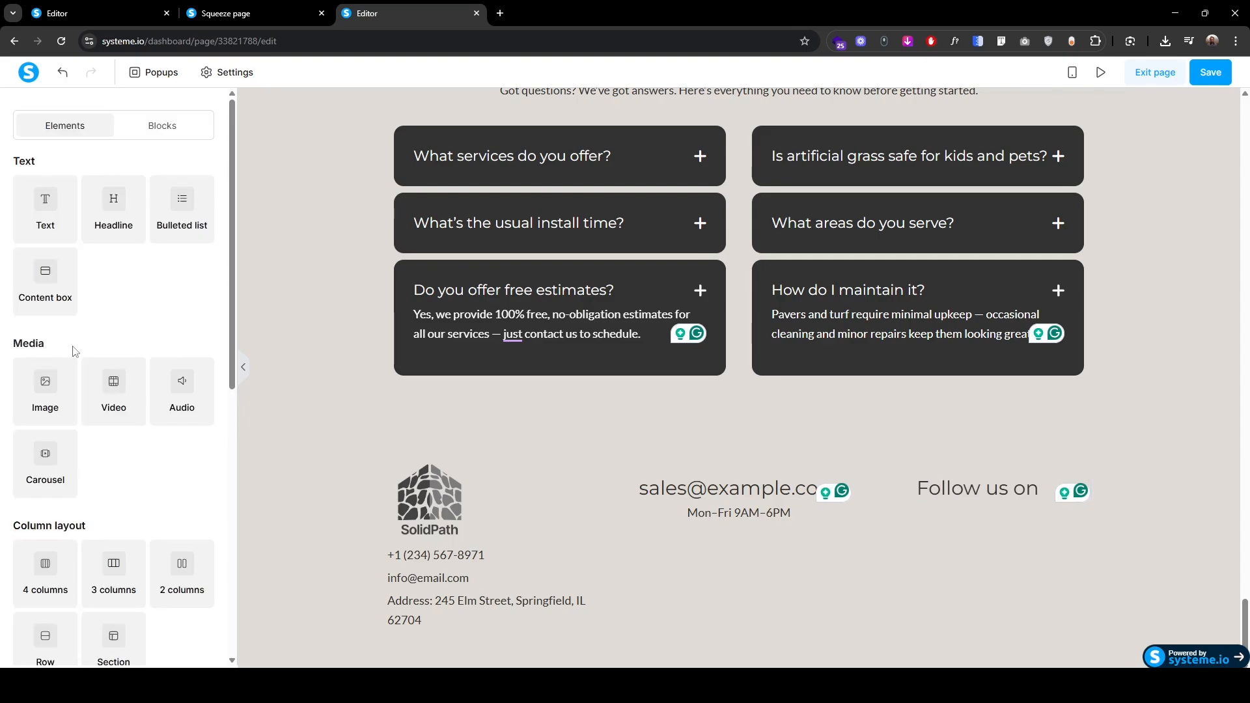
left_click_drag(43, 570, 985, 499)
left_click_drag(75, 402, 903, 534)
left_click_drag(39, 384, 957, 532)
left_click_drag(45, 397, 1063, 532)
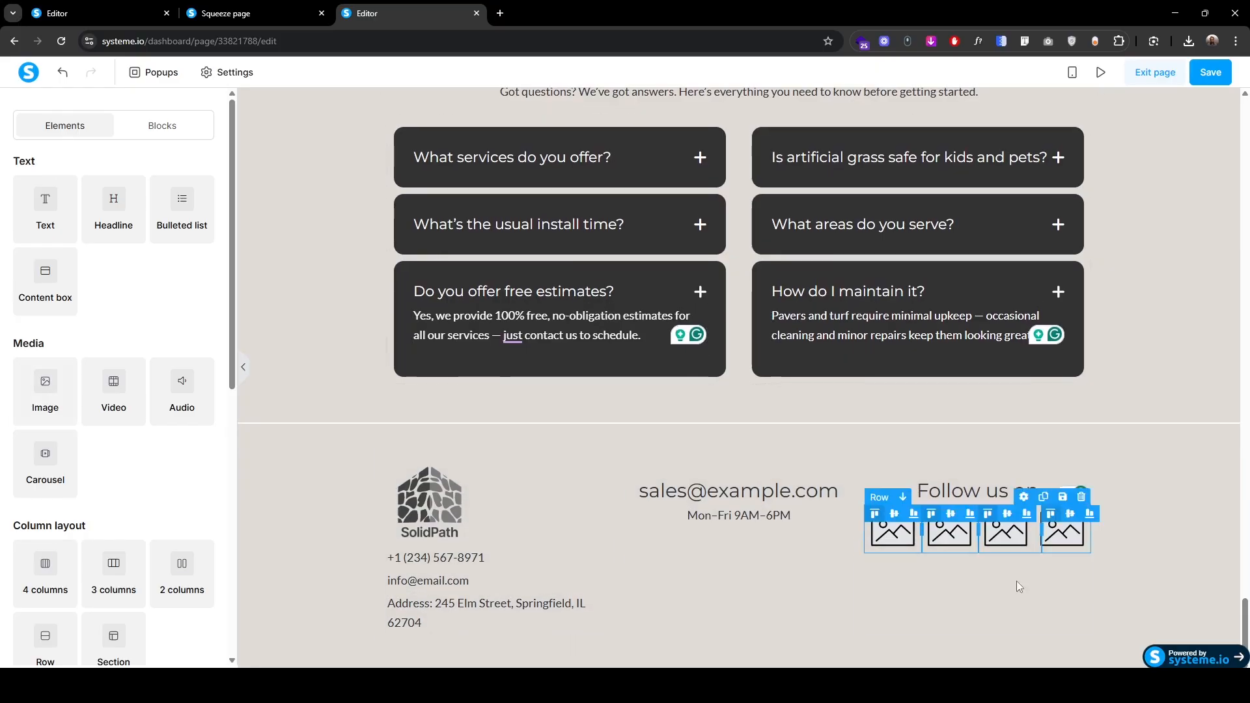
Step: Upload the Instagram icon 1.png into the first image and set its size to 40
left_click(908, 528)
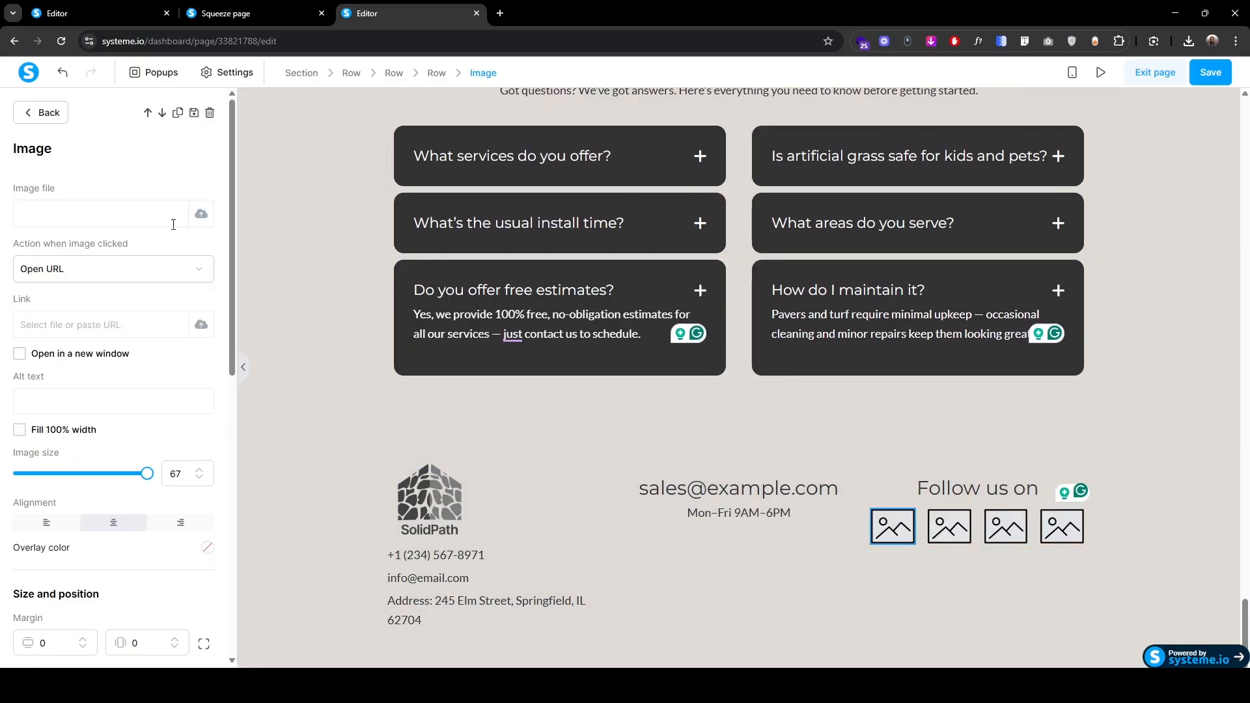
left_click(201, 215)
left_click(669, 342)
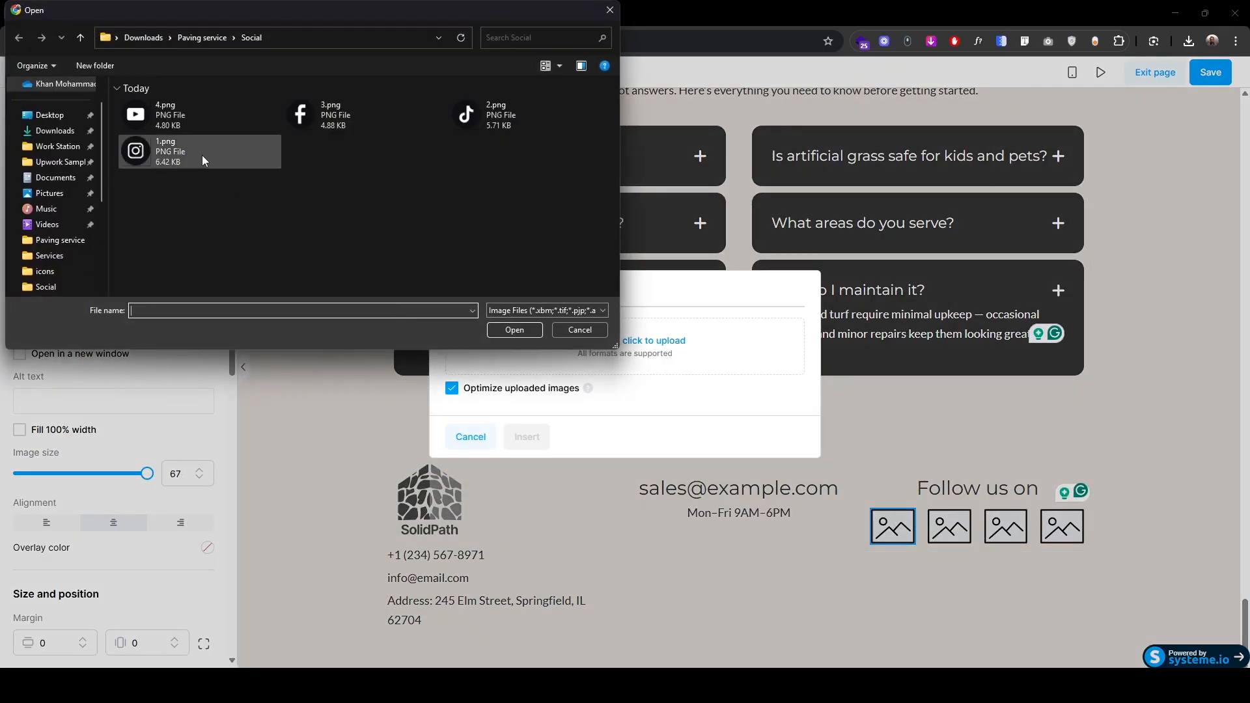
left_click(159, 157)
left_click(514, 332)
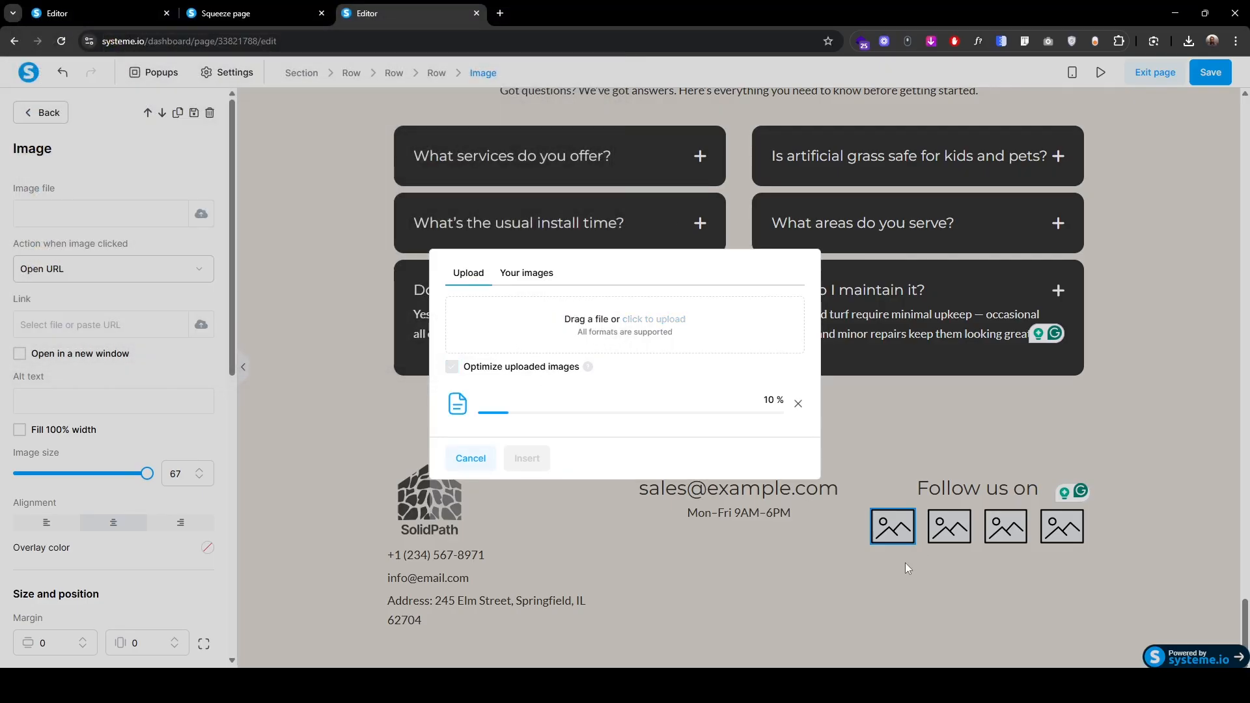
left_click(524, 458)
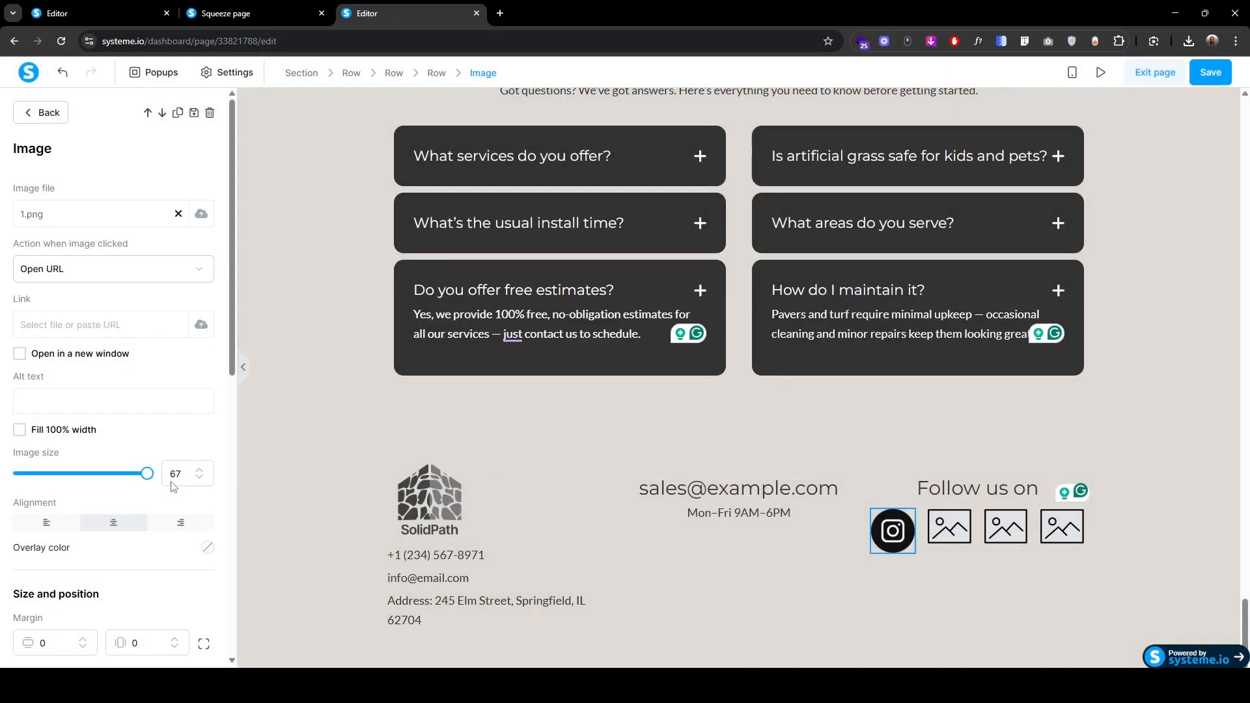
left_click(177, 477)
type("40")
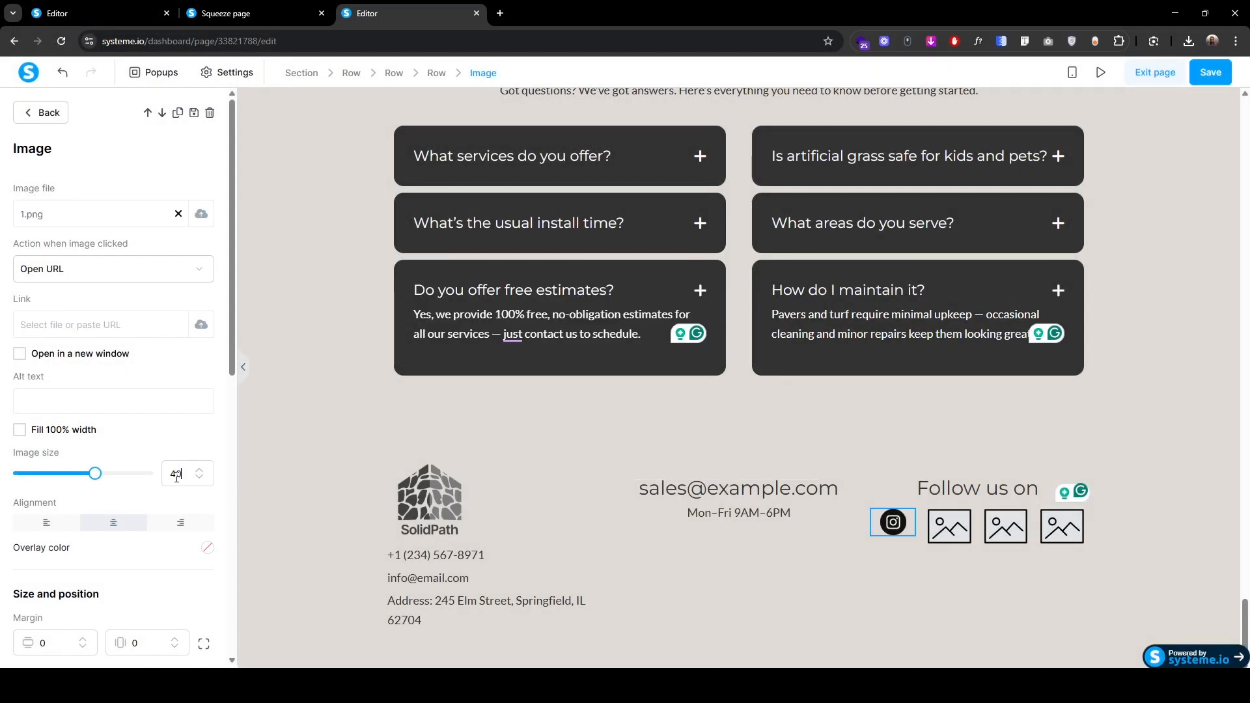
Step: Upload the TikTok icon 2.png into the second image at size 40
left_click(949, 526)
left_click(199, 224)
left_click(653, 320)
left_click(514, 332)
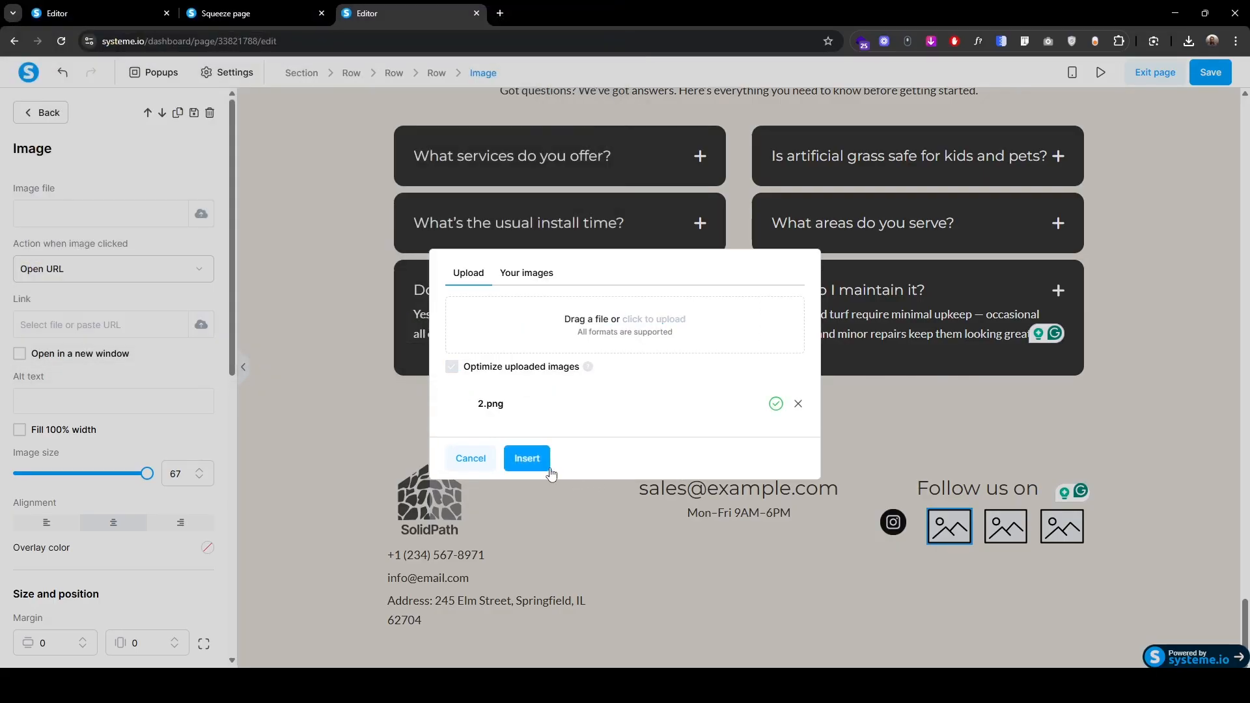
left_click(530, 460)
double_click(177, 475)
type("40")
Step: Add the Facebook 3.png and YouTube 4.png icons to the last two images at size 40
left_click(1006, 527)
left_click(204, 218)
left_click(526, 458)
double_click(176, 474)
type("40")
left_click(1061, 527)
left_click(201, 214)
left_click(653, 319)
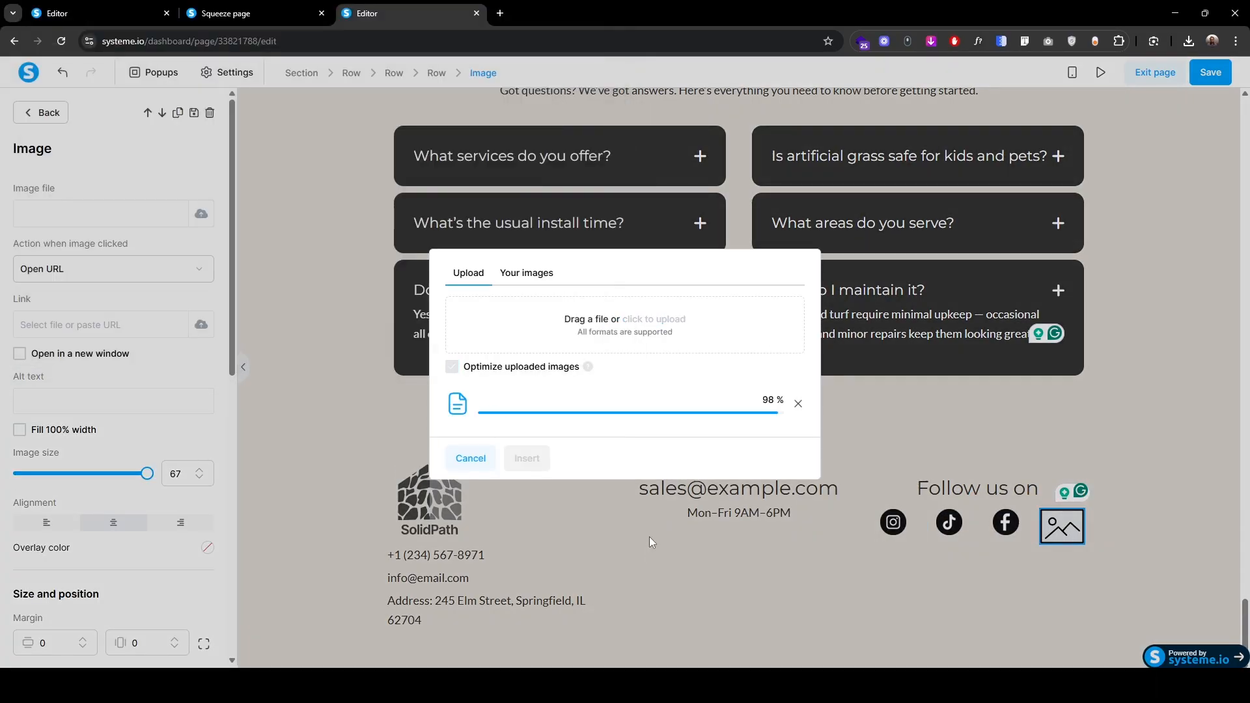
left_click(527, 458)
type("40")
Step: Set the icon row's padding to 30 and widen its first column
left_click(866, 540)
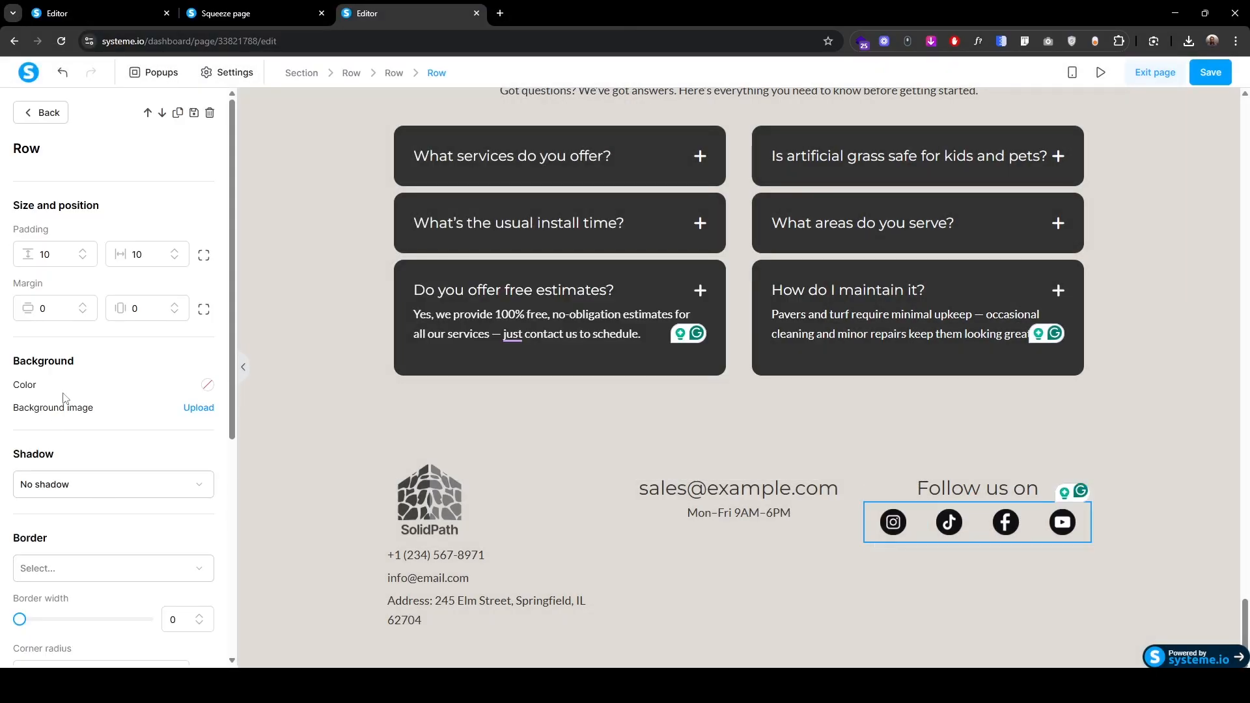
left_click(203, 256)
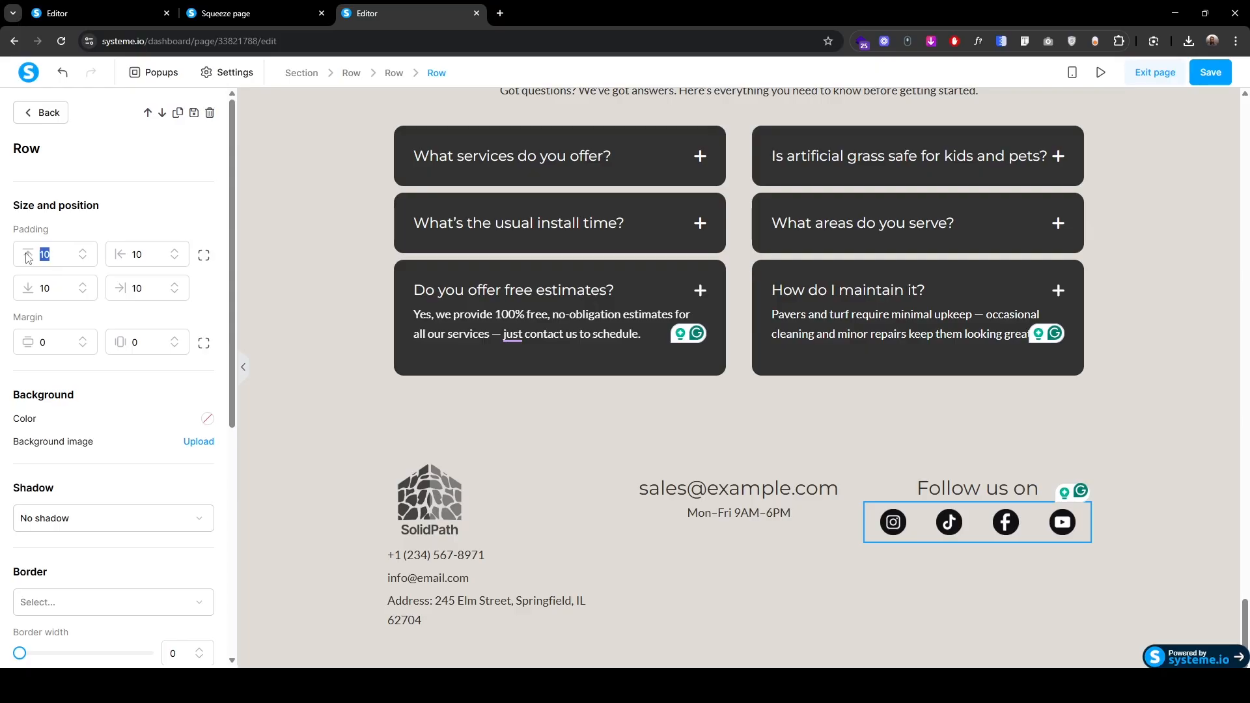
type("30")
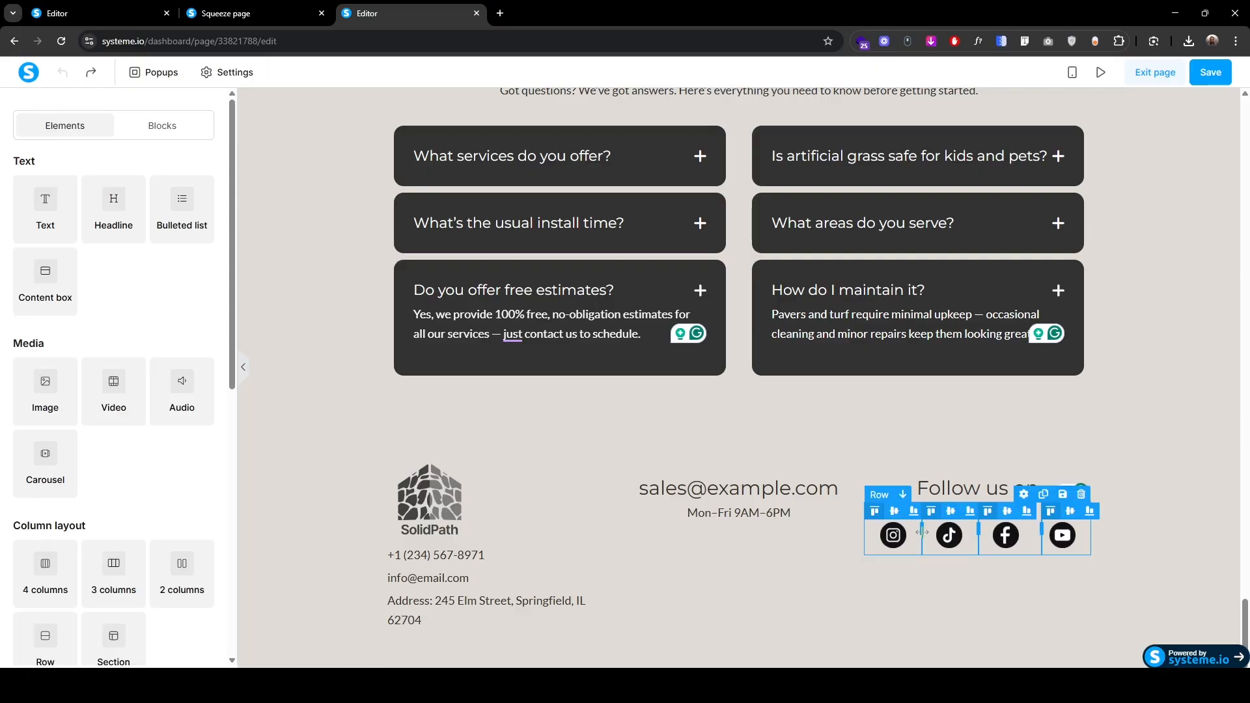
left_click_drag(921, 534, 933, 539)
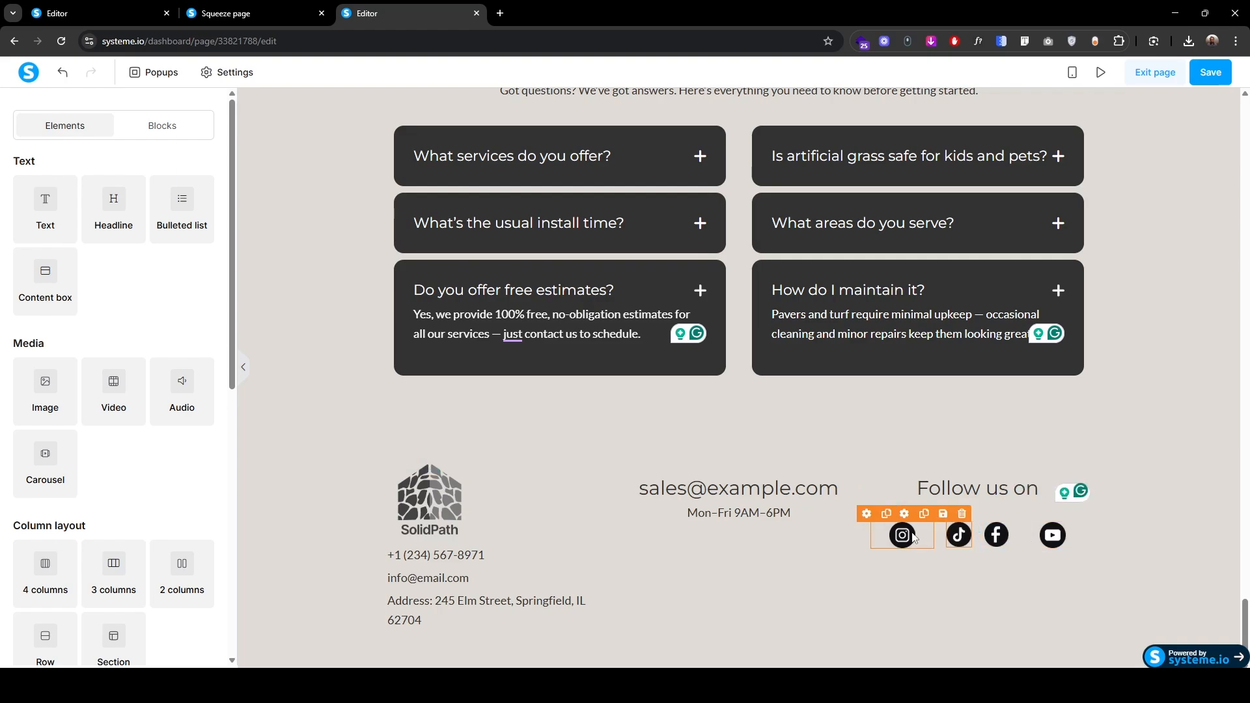
Step: Right-align the Instagram icon, left-align the YouTube icon, and resize YouTube to 38
left_click(914, 537)
left_click(190, 524)
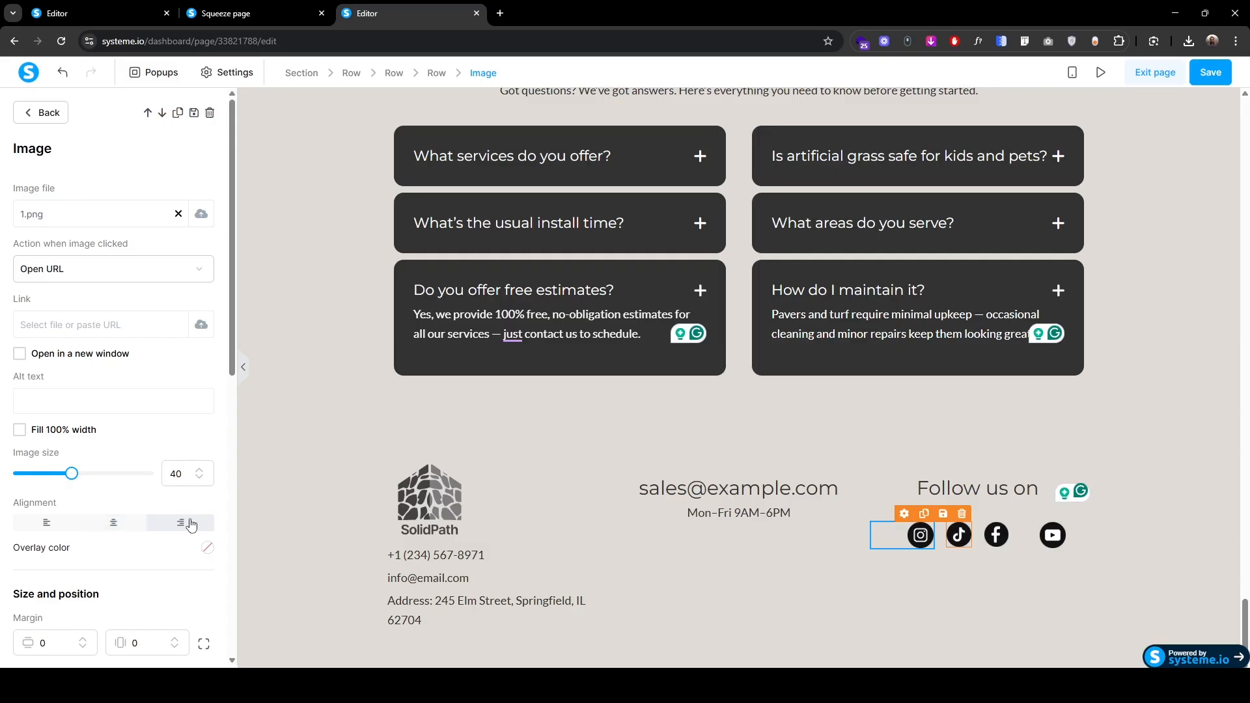
left_click(1049, 543)
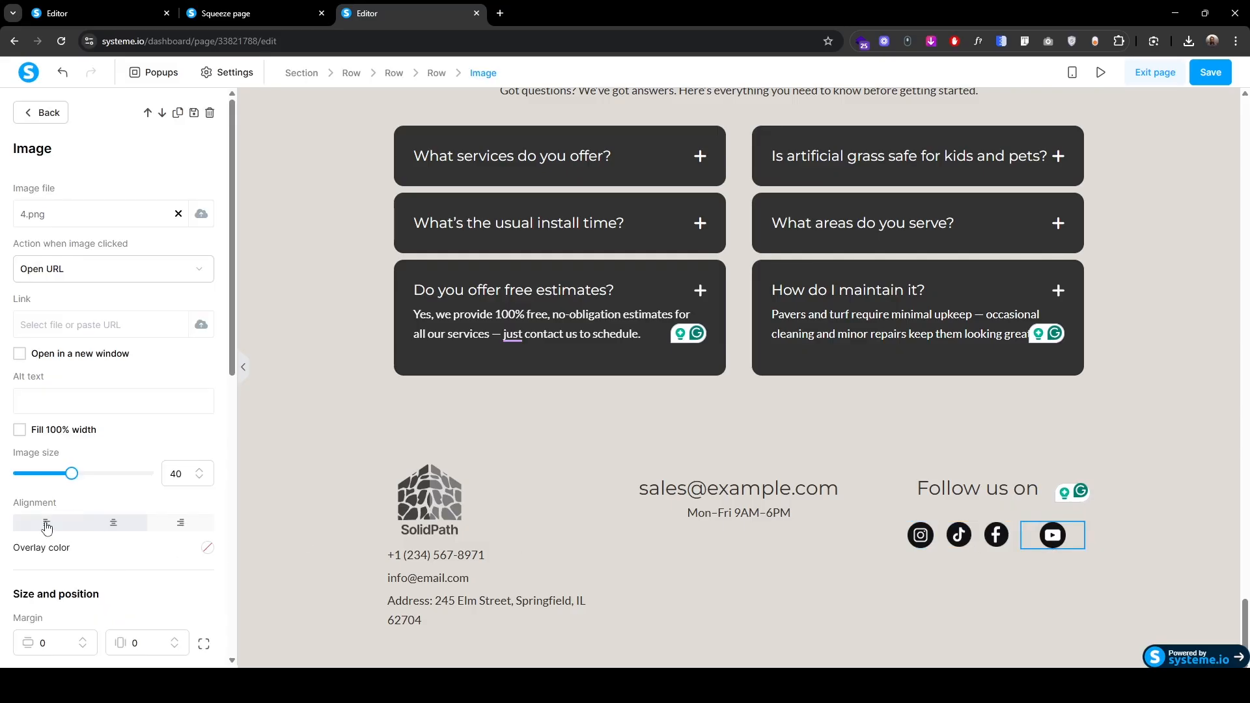
left_click(46, 526)
left_click(917, 544)
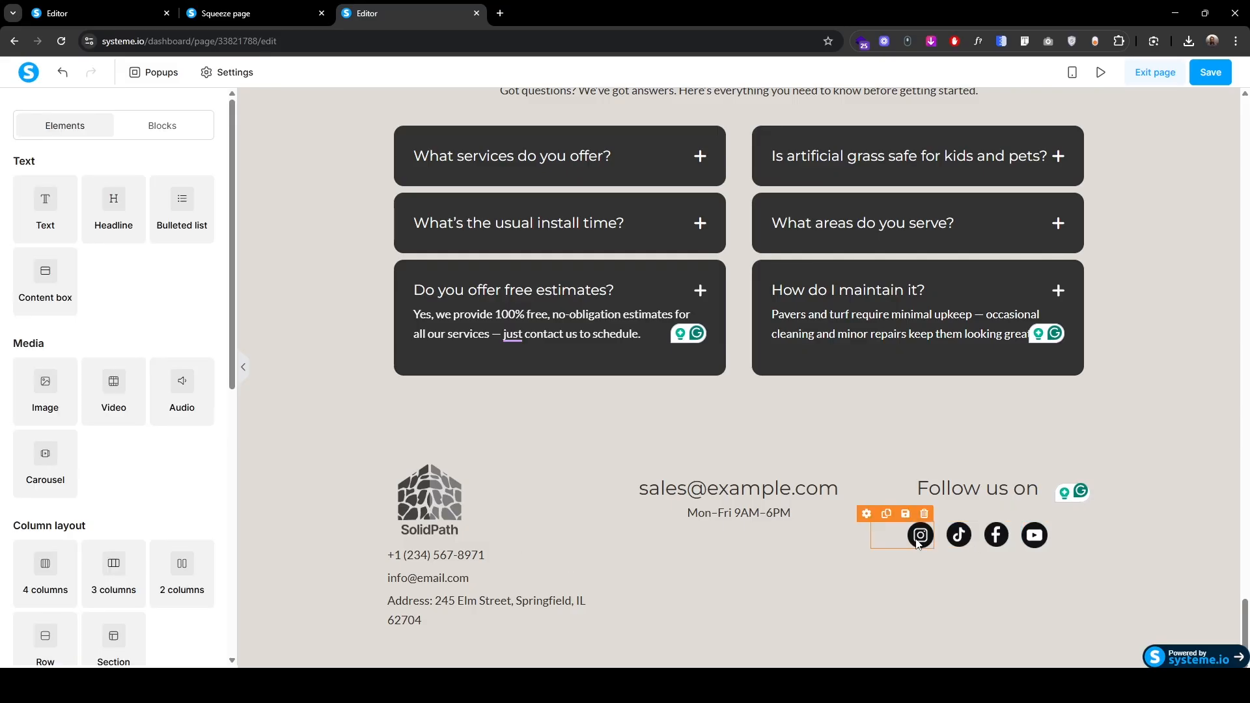
left_click(917, 544)
left_click(200, 479)
left_click(200, 479)
left_click(200, 479)
left_click(201, 471)
left_click(1030, 542)
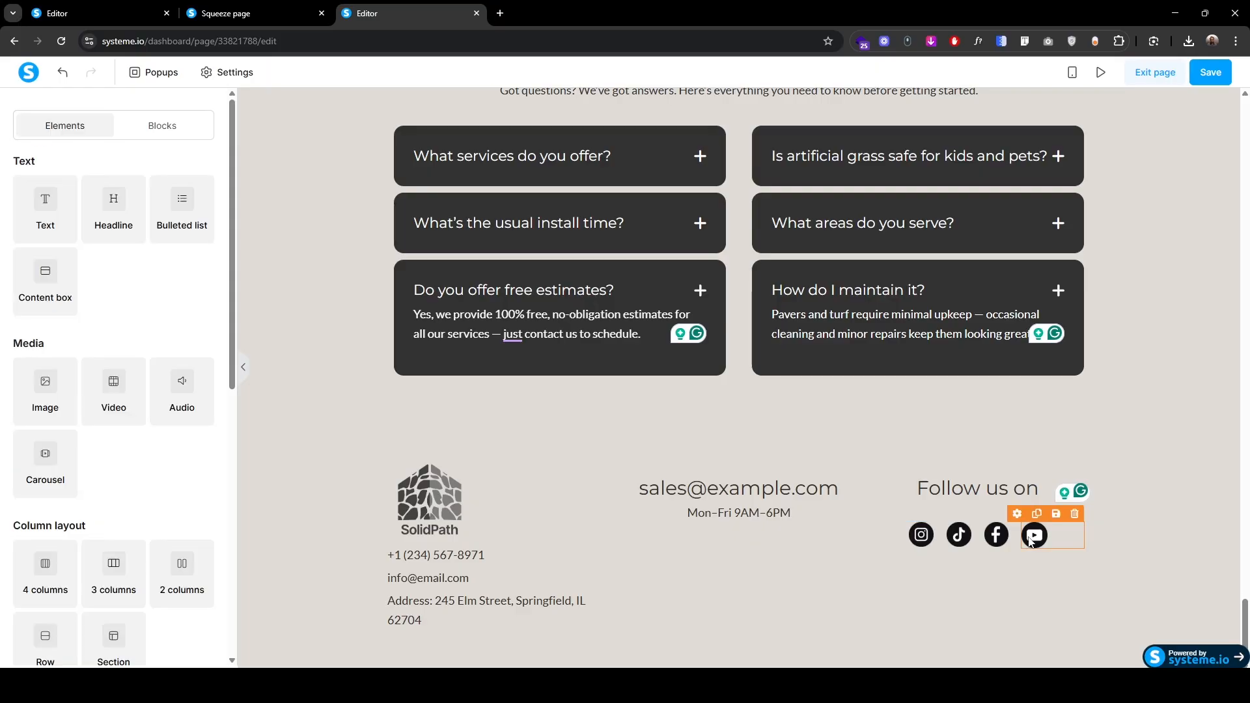
left_click(200, 479)
left_click(199, 479)
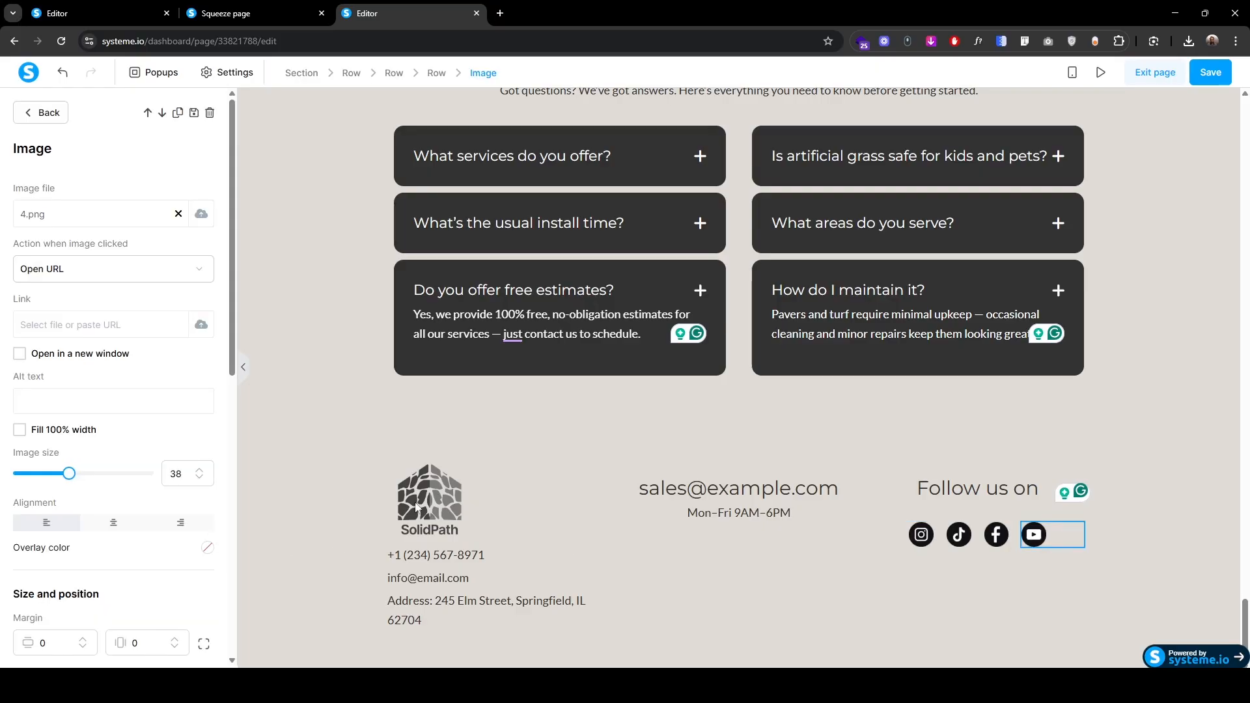
Step: Check the footer's social icons and copyright line on the live page
left_click(294, 10)
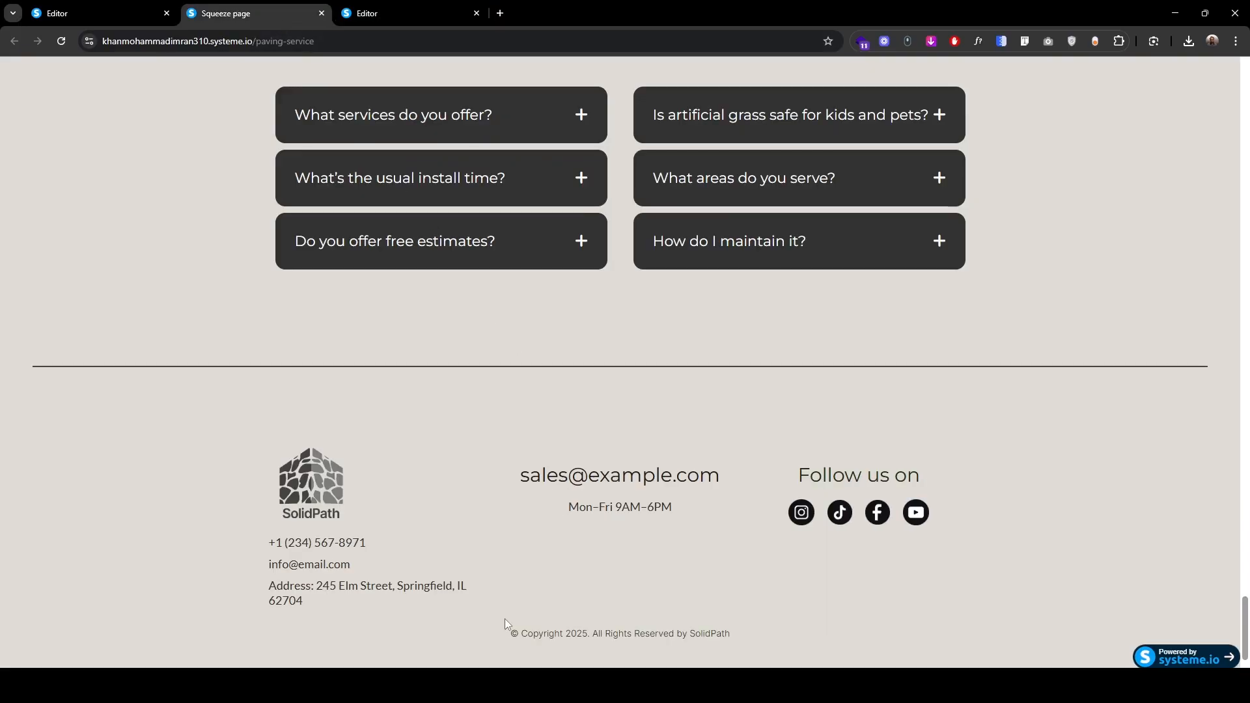
left_click_drag(509, 634, 745, 636)
left_click(391, 13)
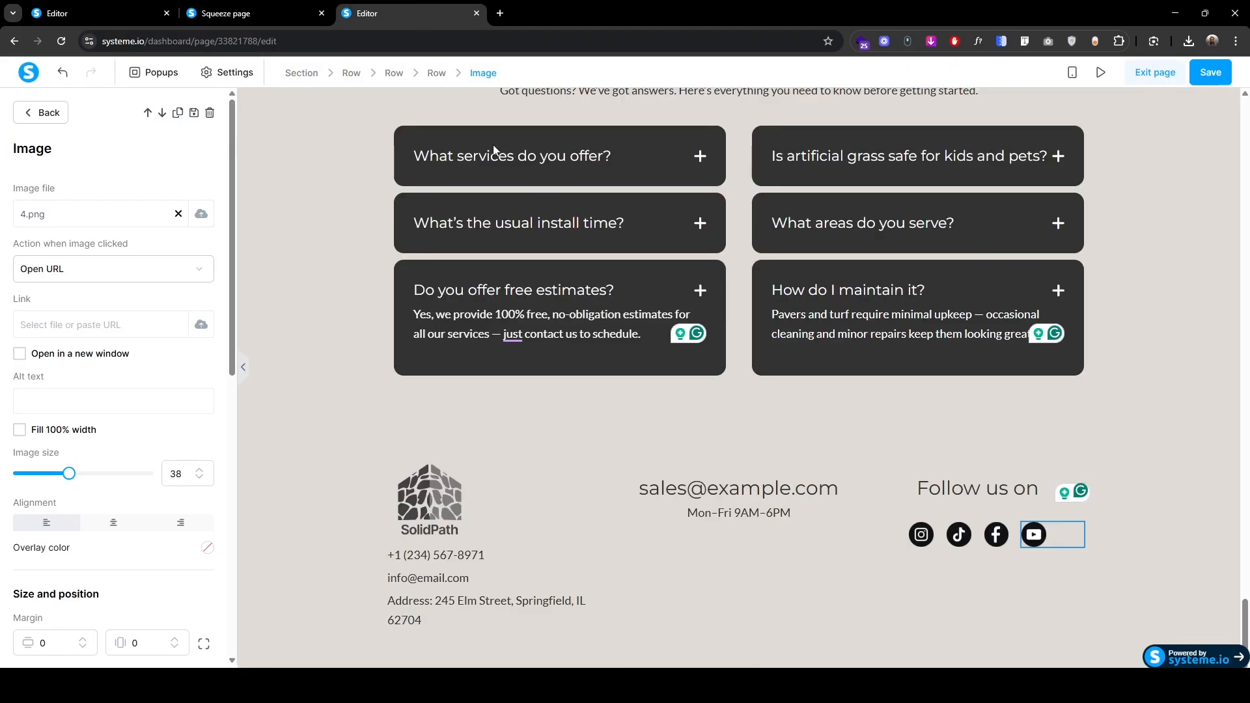
Step: Add a new row with a centred copy of the address text replaced by the copyright line
scroll(78, 599, "down", 2)
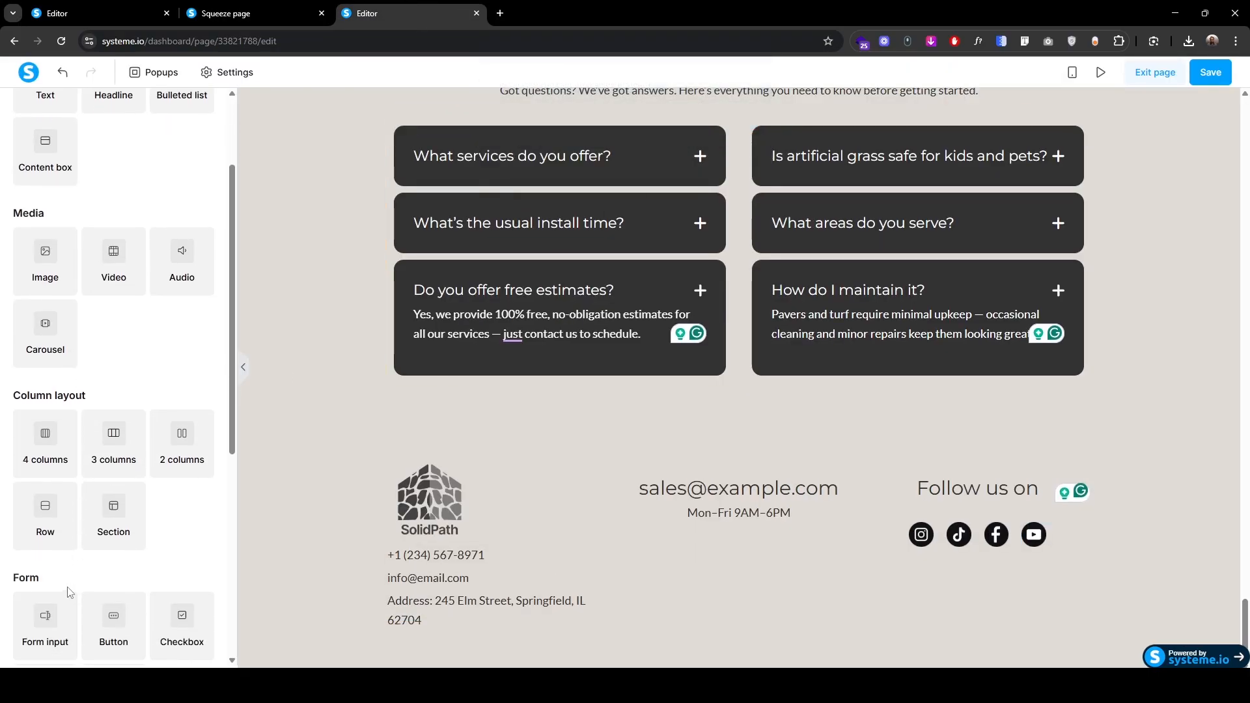
left_click_drag(44, 514, 765, 627)
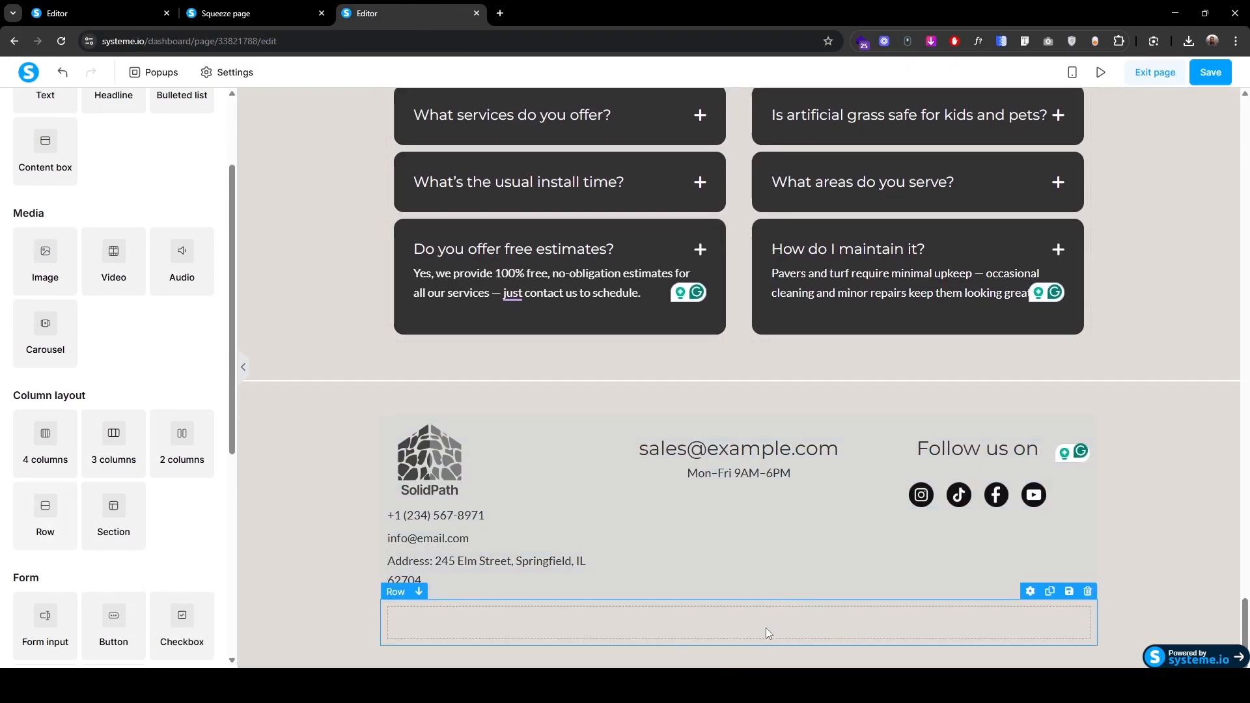
left_click(567, 535)
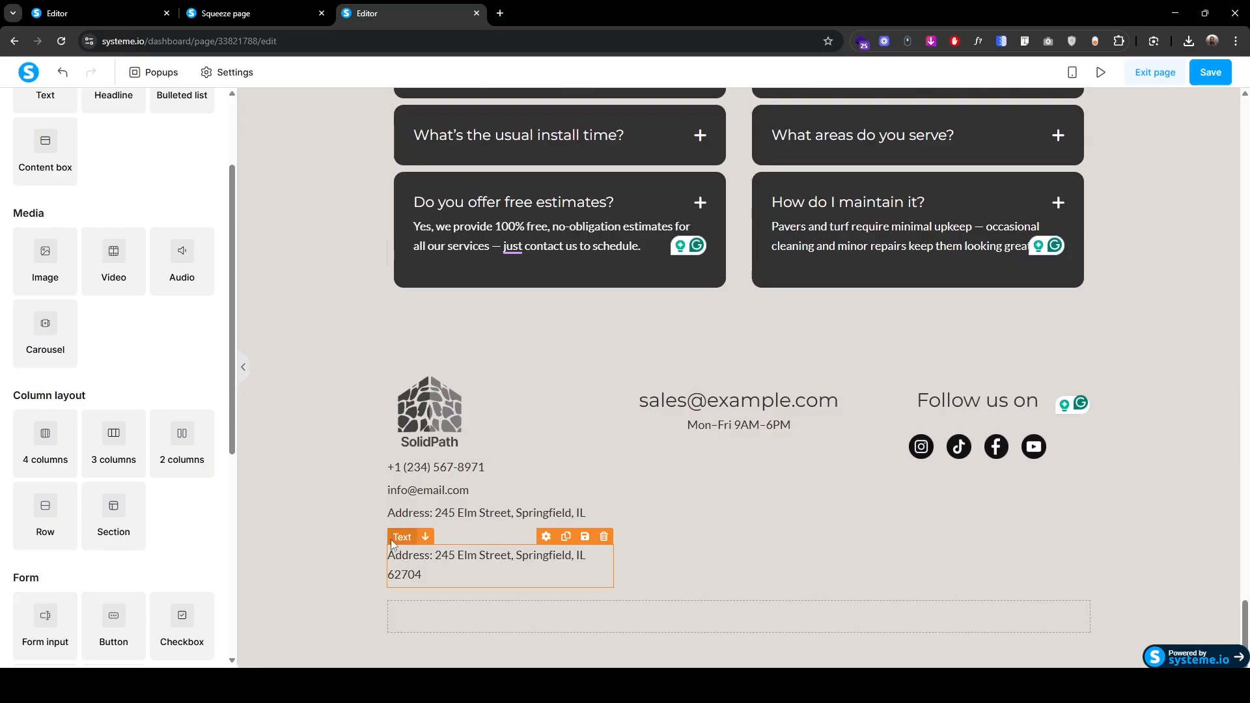
left_click_drag(424, 567, 223, 539)
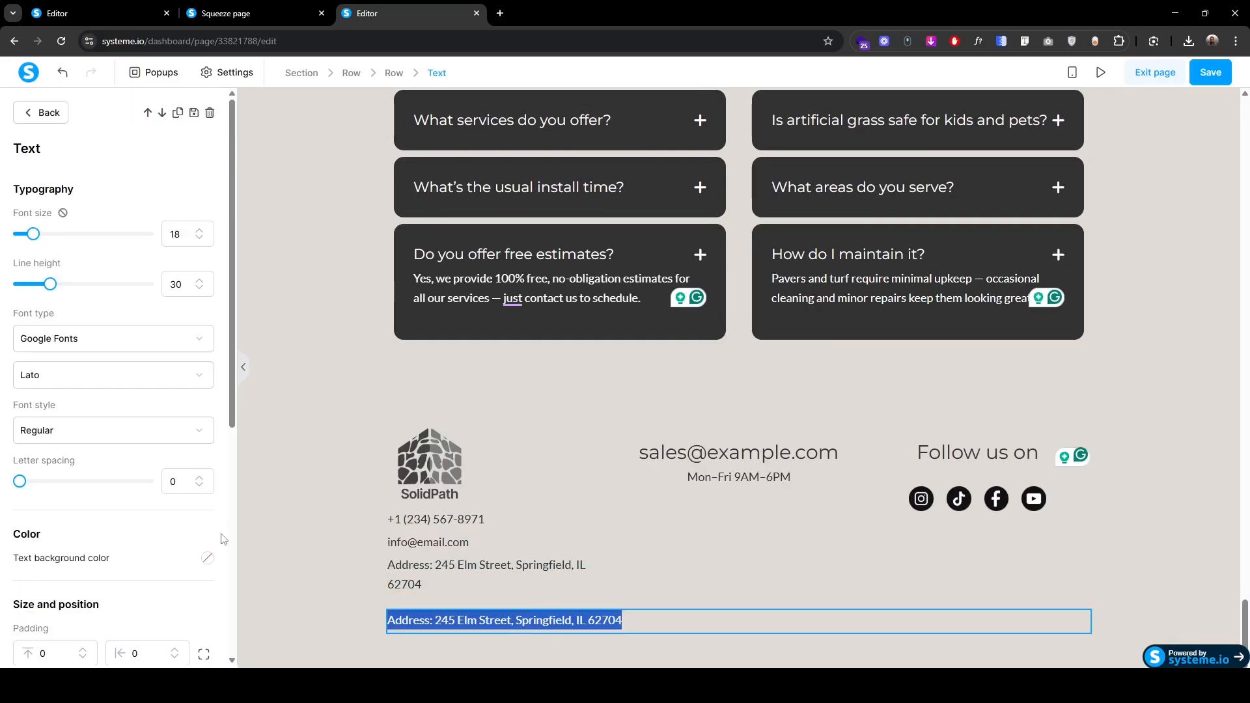
scroll(91, 554, "down", 4)
left_click(112, 532)
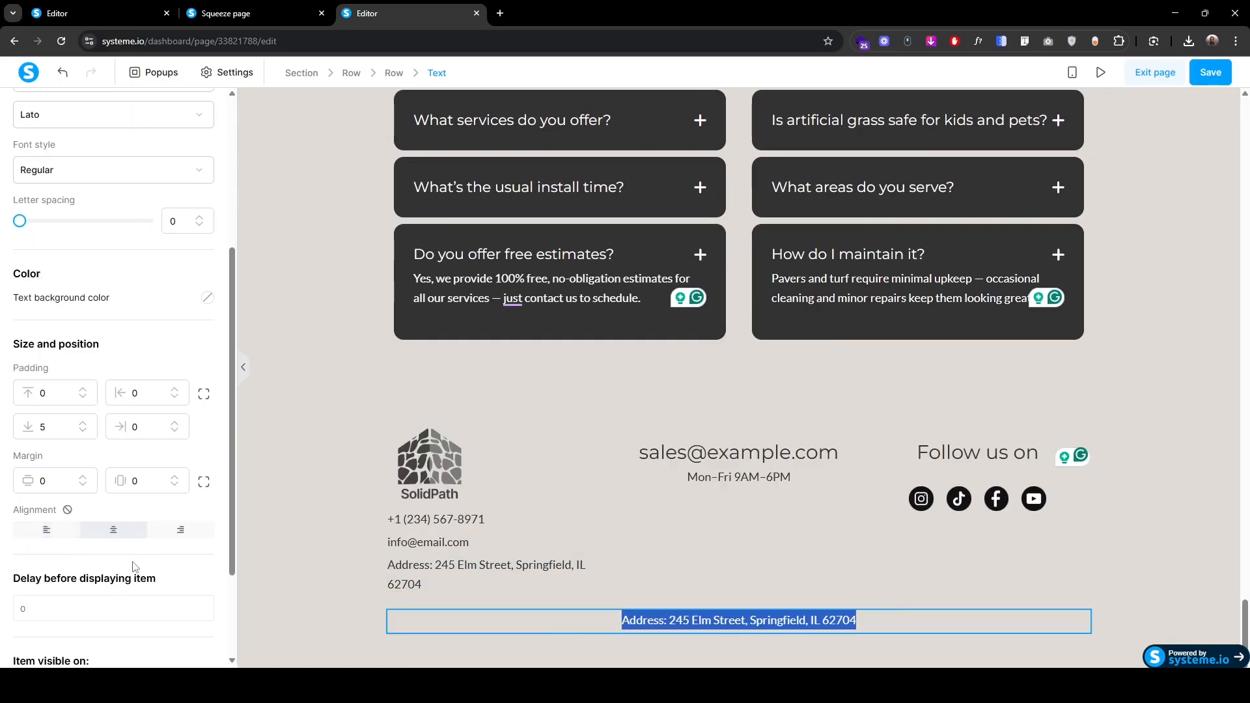
left_click(621, 618)
key("ctrl+a")
type("©Copyright 2025. All Rights Reserved by SolidPath")
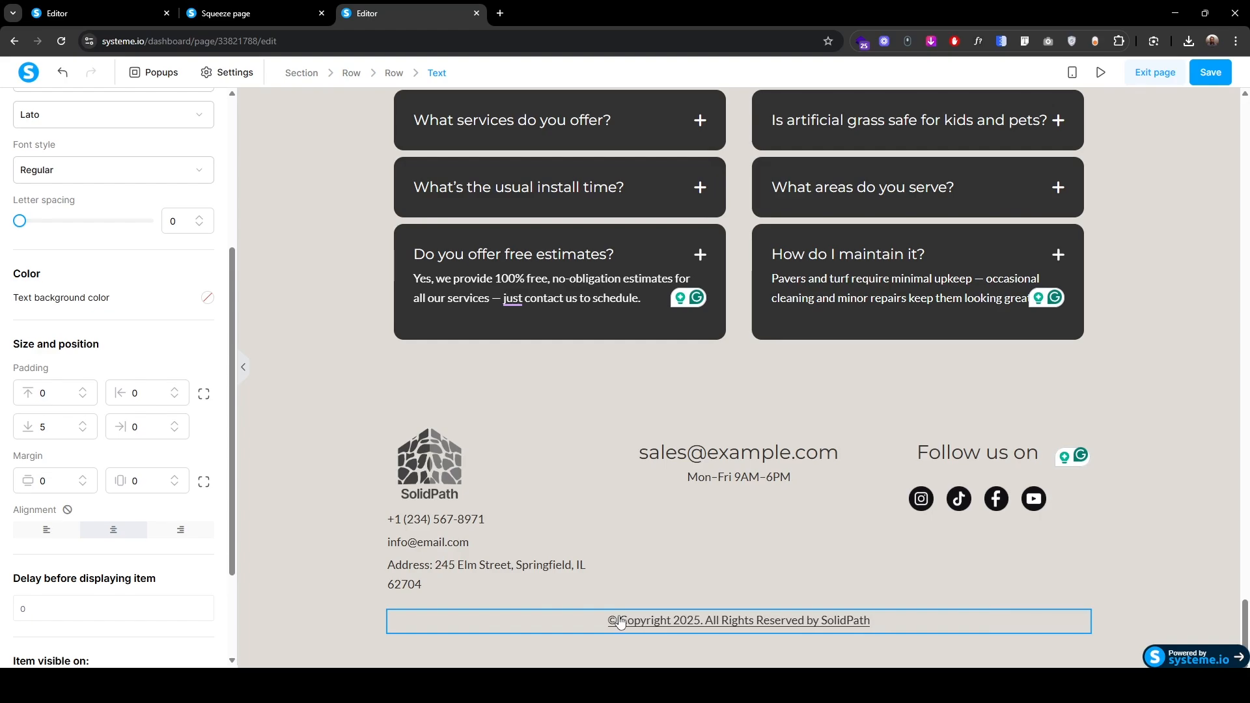
key("ctrl+a")
Step: Set the copyright line to text size 14 and line height 24, then compare live
scroll(181, 270, "up", 4)
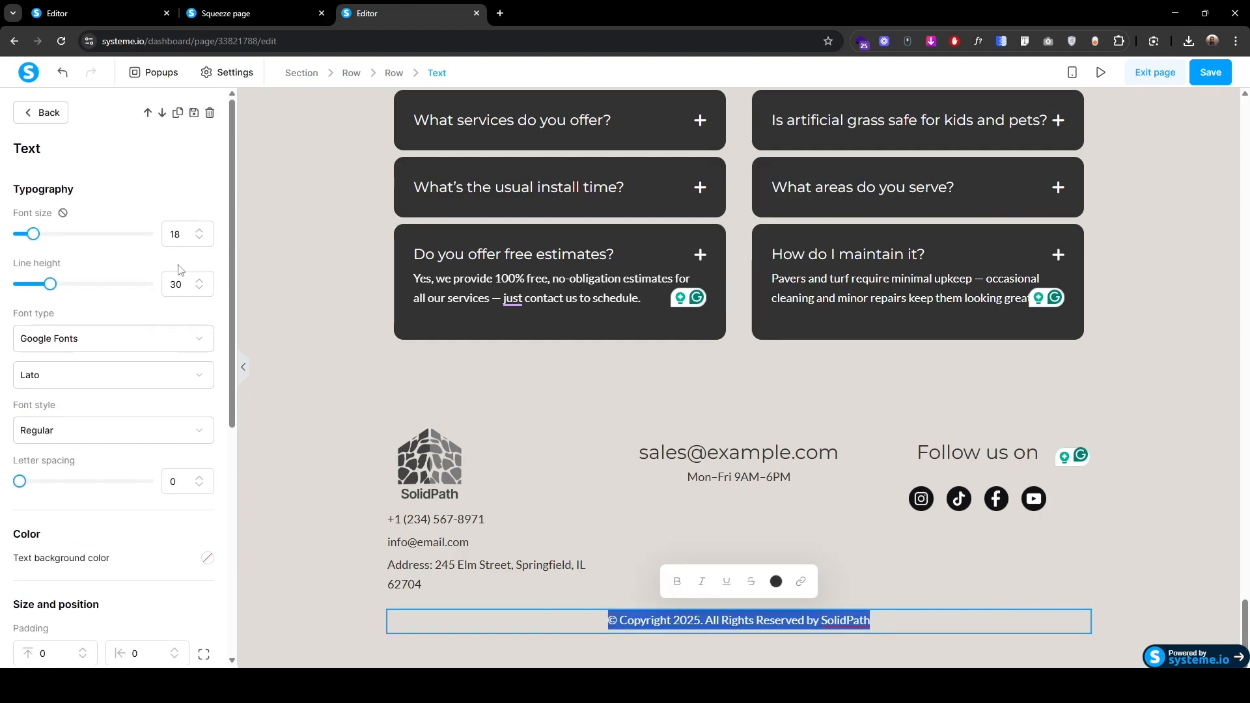
left_click(199, 239)
left_click(199, 239)
left_click(199, 239)
left_click(199, 239)
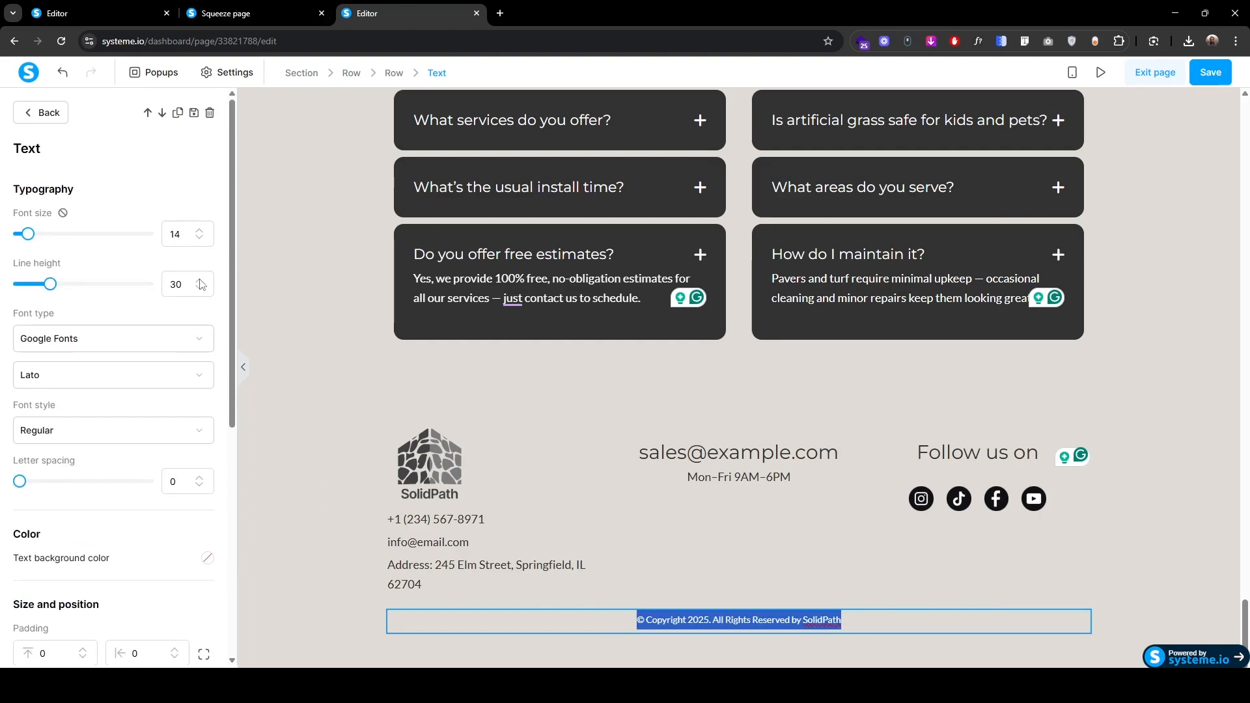
left_click(200, 290)
left_click(200, 291)
left_click(200, 291)
left_click(200, 290)
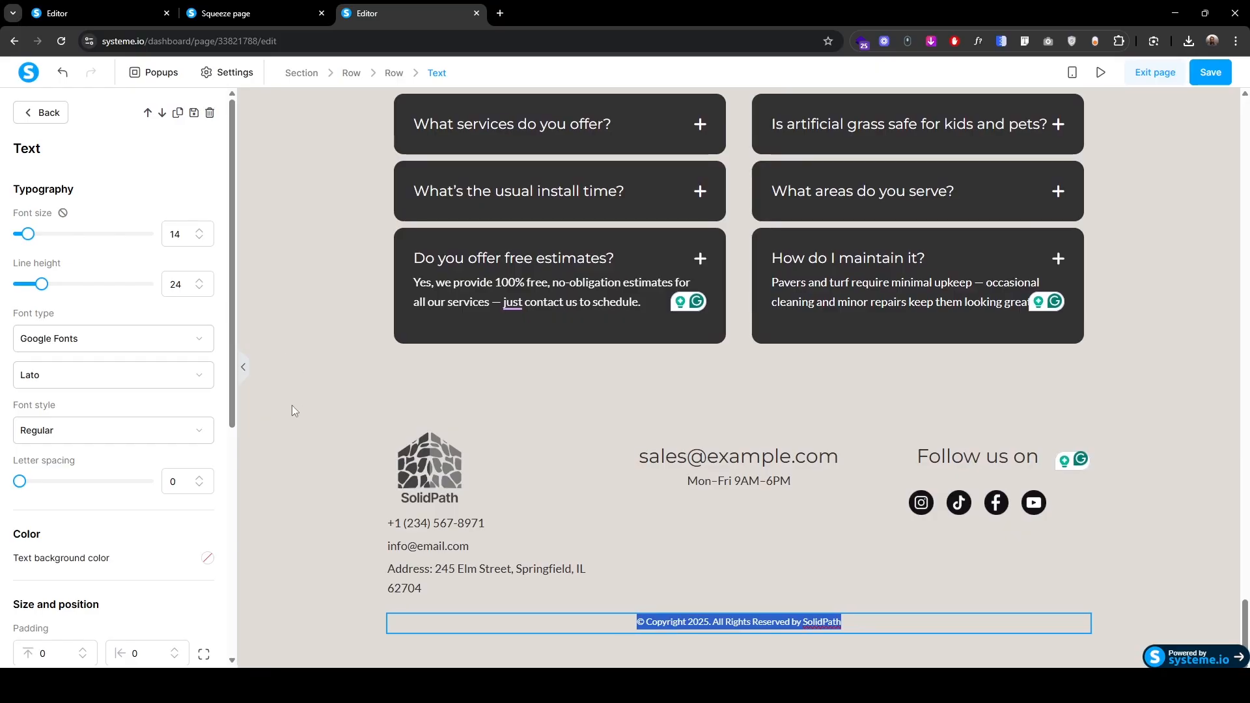
left_click(263, 8)
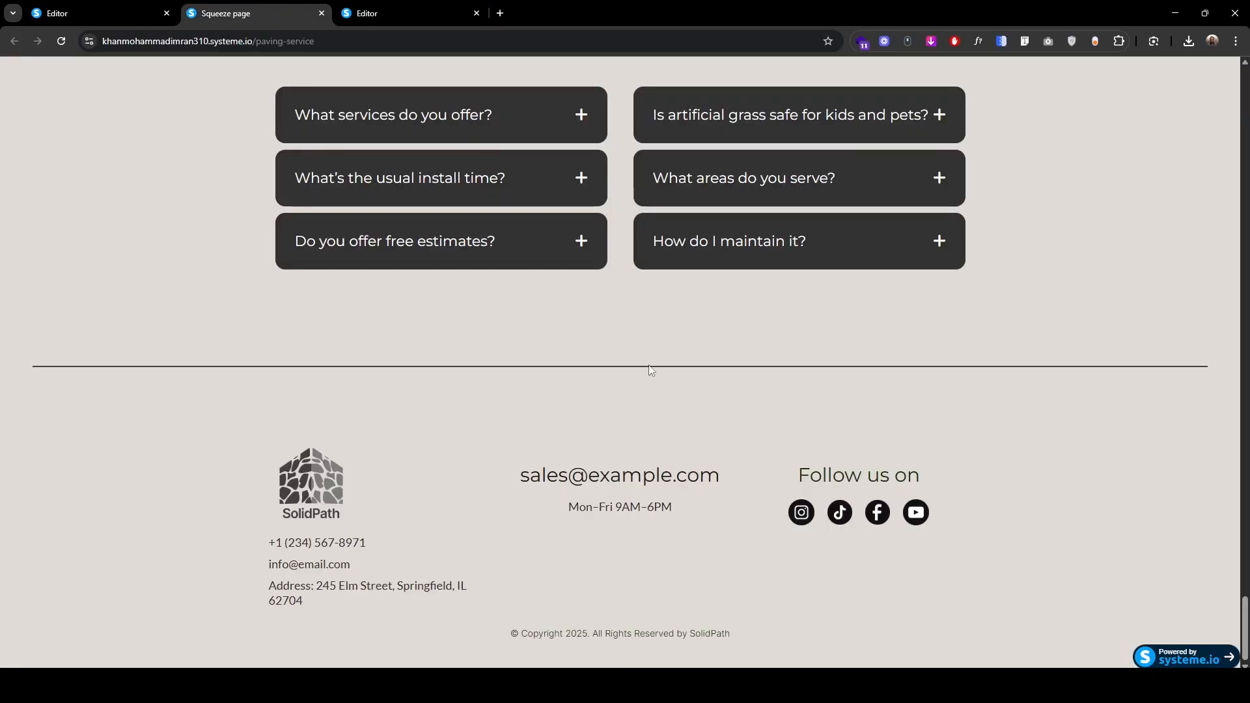
left_click(429, 13)
Step: Insert a horizontal divider line above the footer coloured #323232
scroll(91, 522, "down", 8)
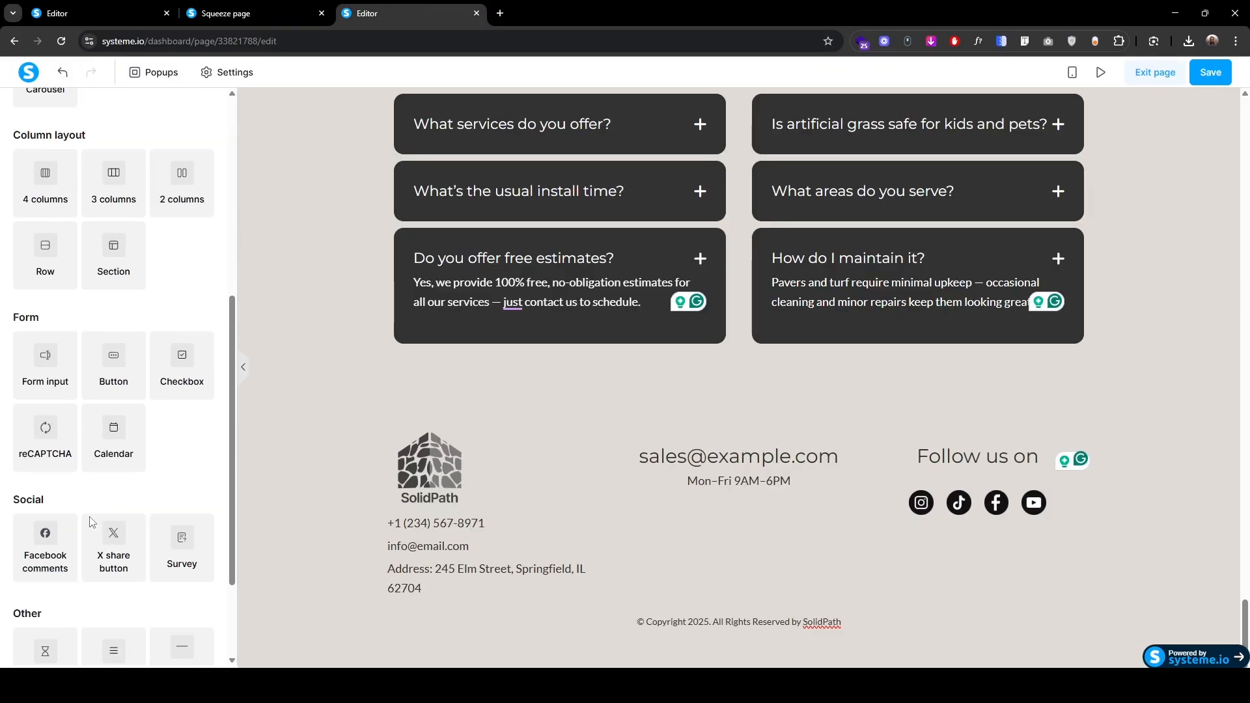
left_click_drag(185, 524, 709, 399)
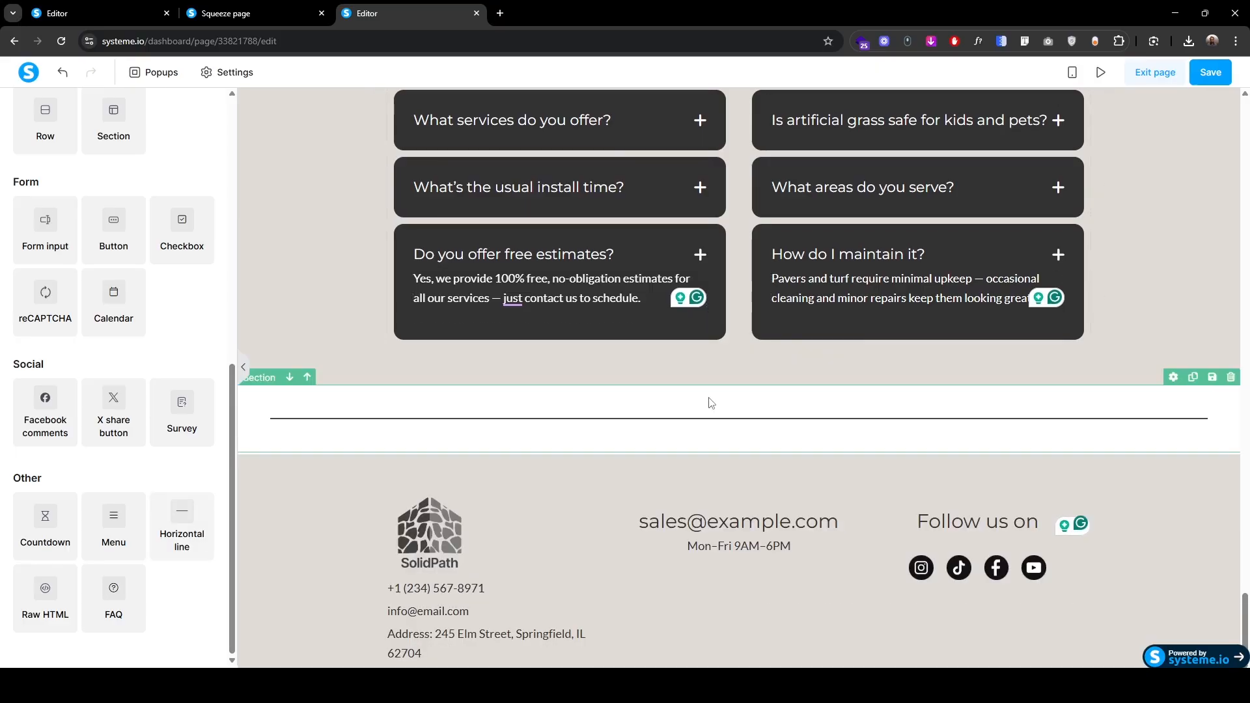
left_click(350, 420)
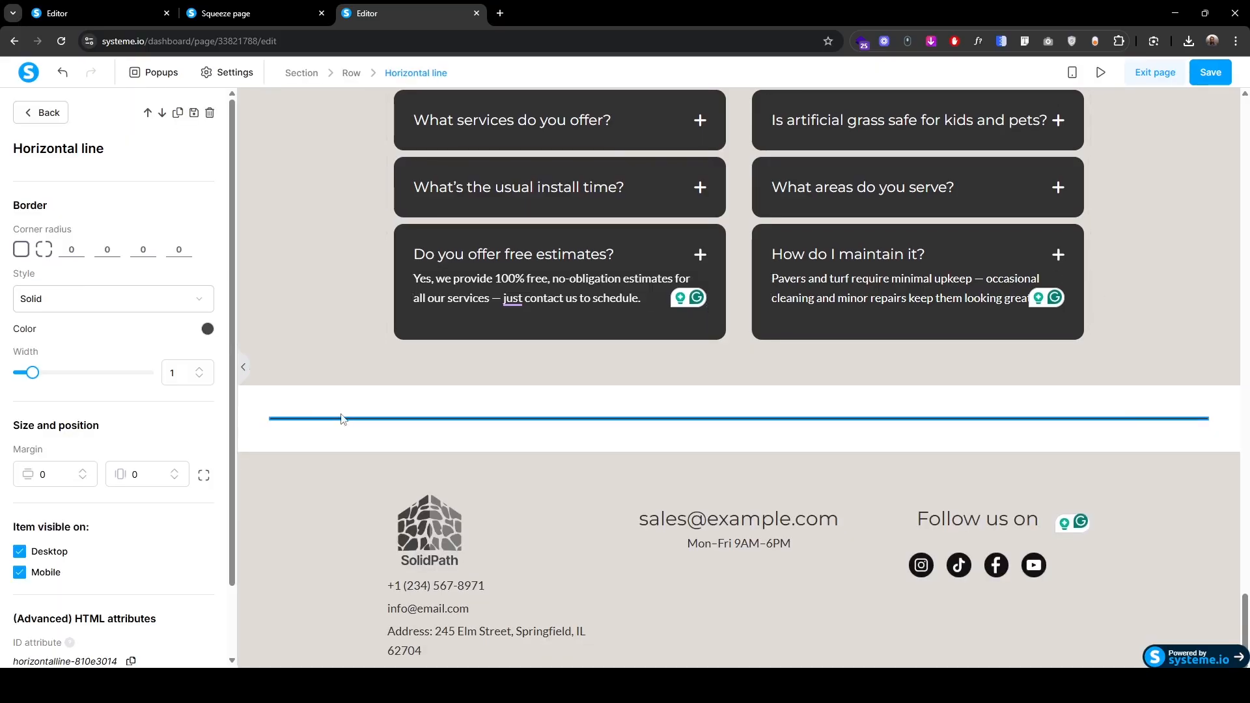
left_click(199, 332)
double_click(199, 527)
type("3232")
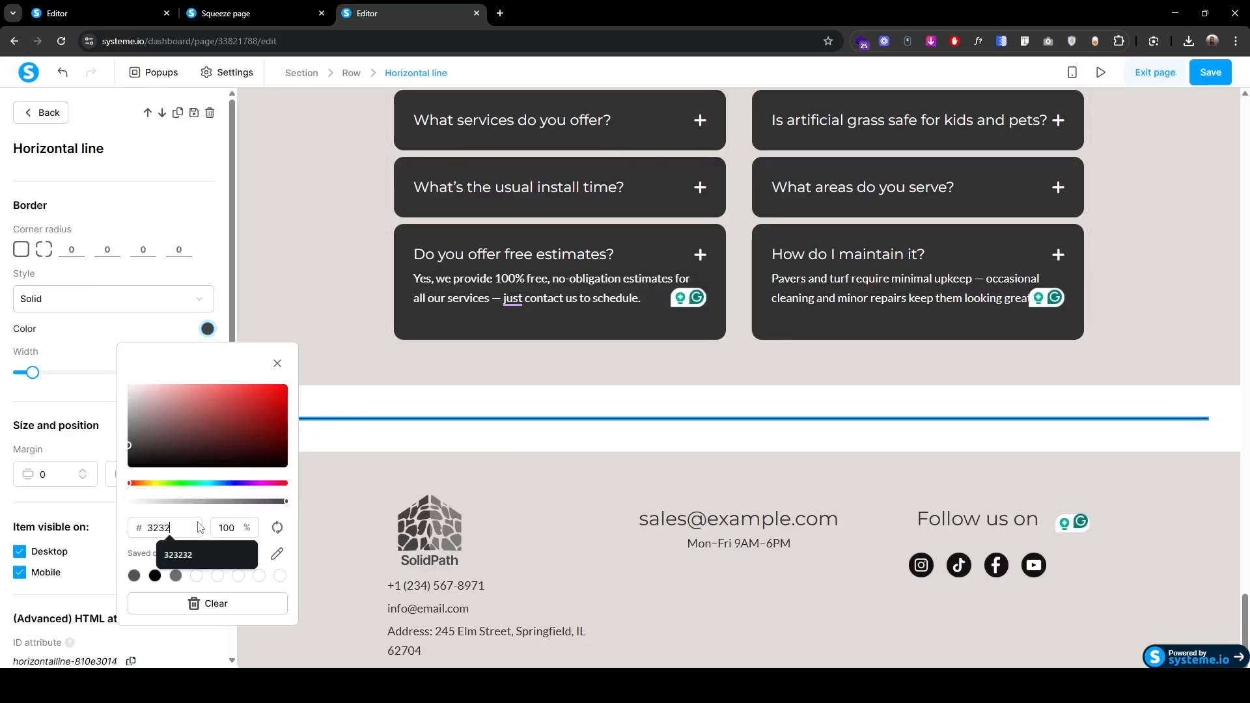
type("32")
left_click(278, 363)
Step: Set the divider section's background to the sampled page beige #e0dbd5
left_click(257, 380)
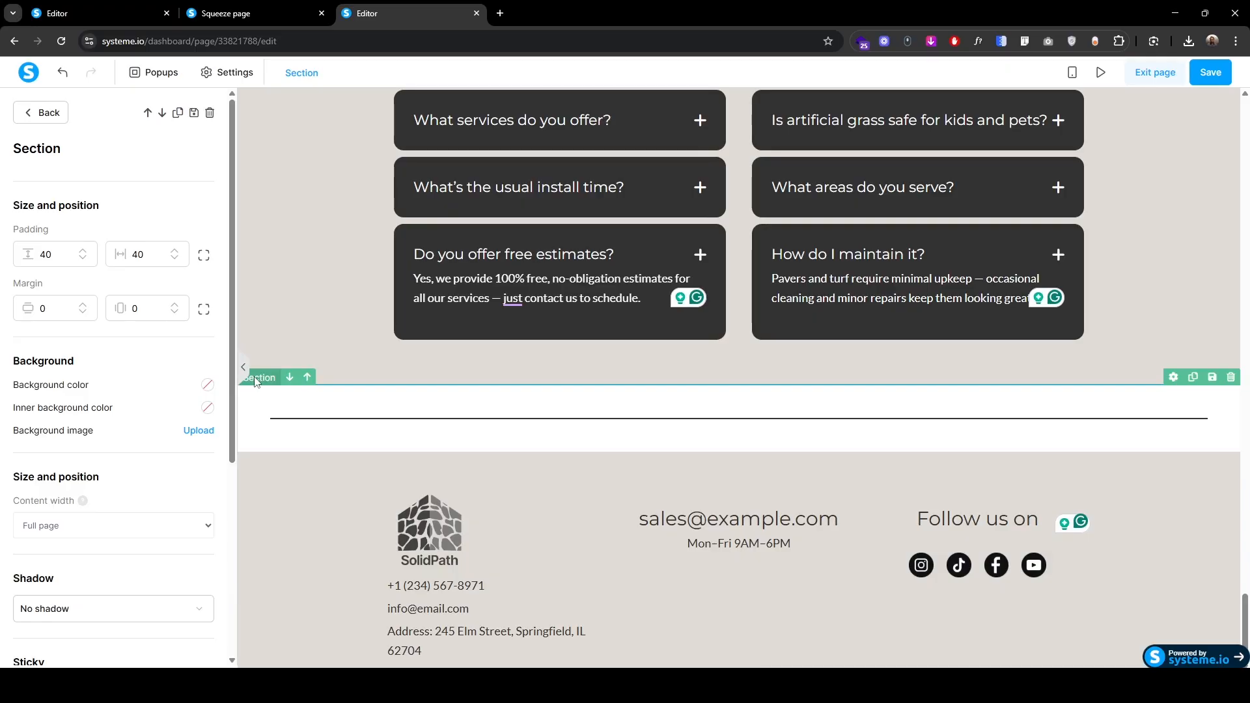
left_click(207, 384)
key("super+shift+c")
left_click(289, 359)
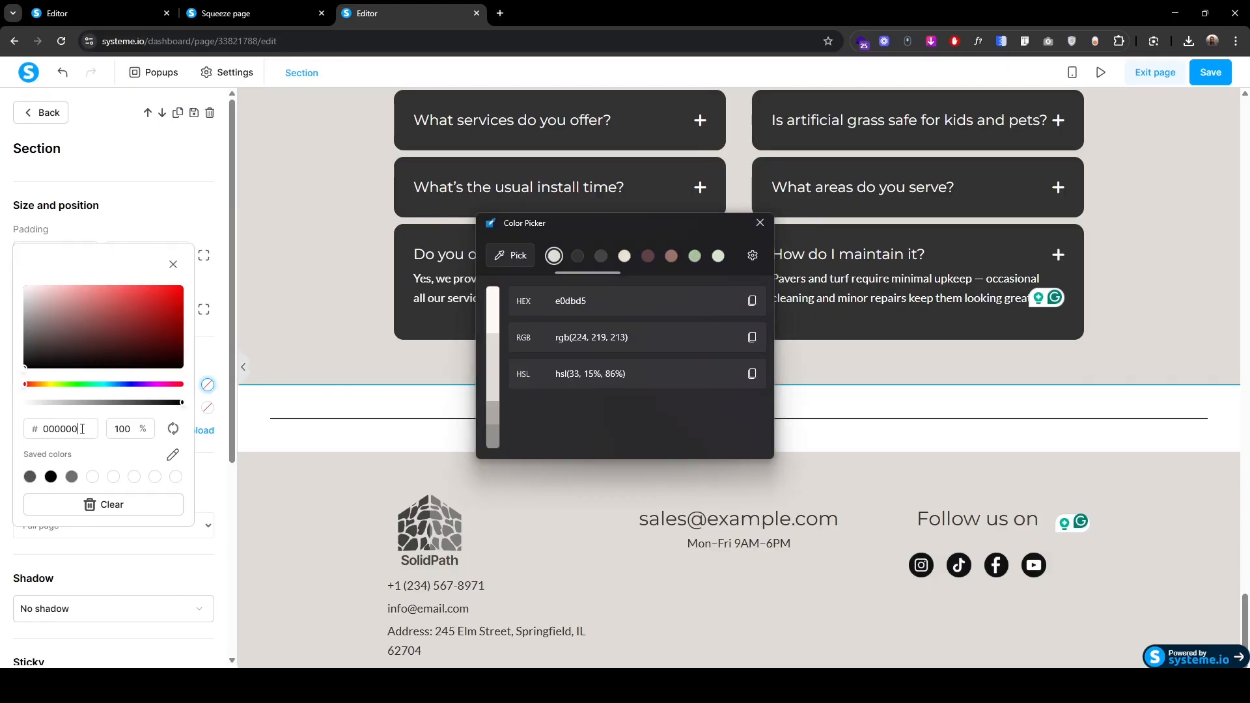
double_click(82, 429)
key("ctrl+v")
left_click(760, 222)
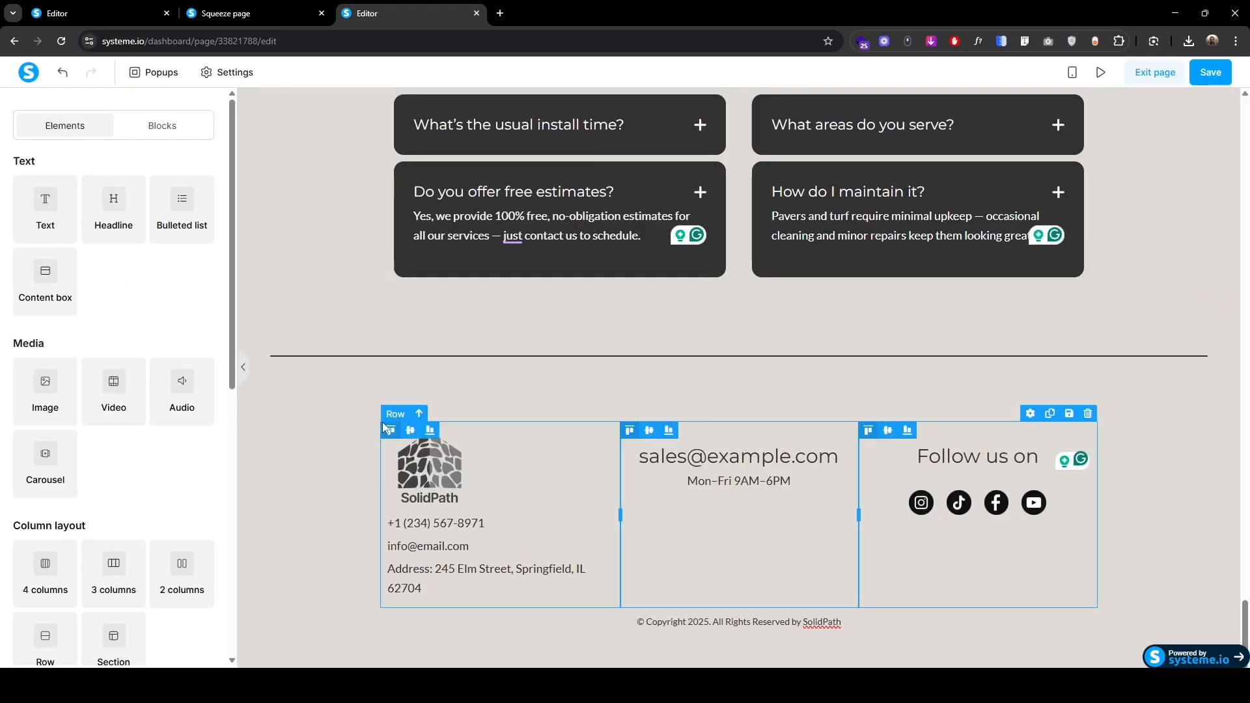
Step: In mobile view, delete the Volunteer in your Community section
left_click(1072, 72)
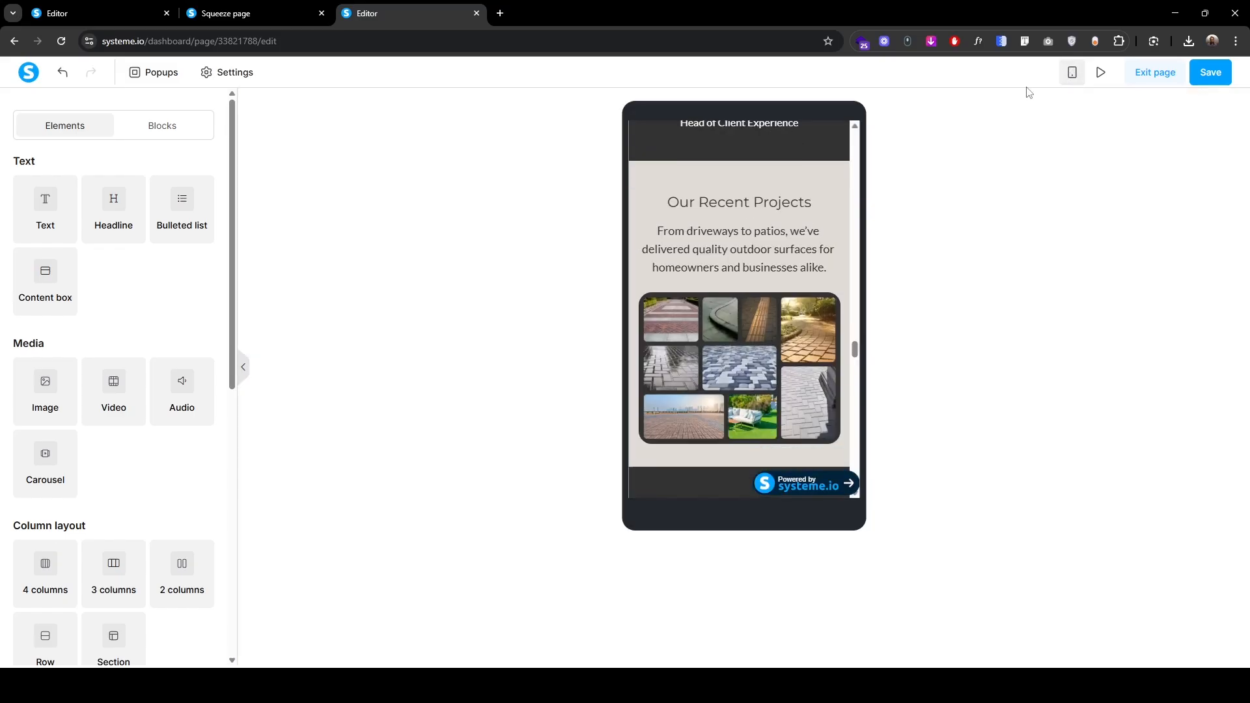
scroll(703, 394, "down", 10)
scroll(703, 394, "down", 5)
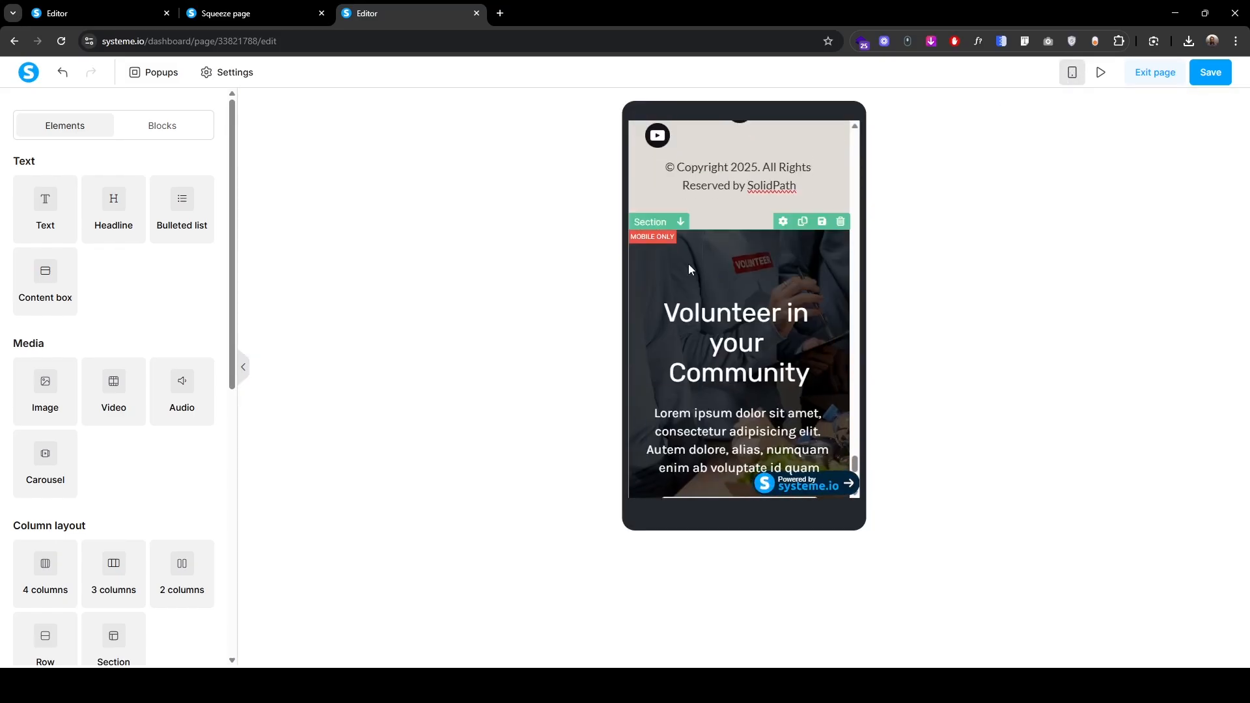
left_click(650, 220)
key("Delete")
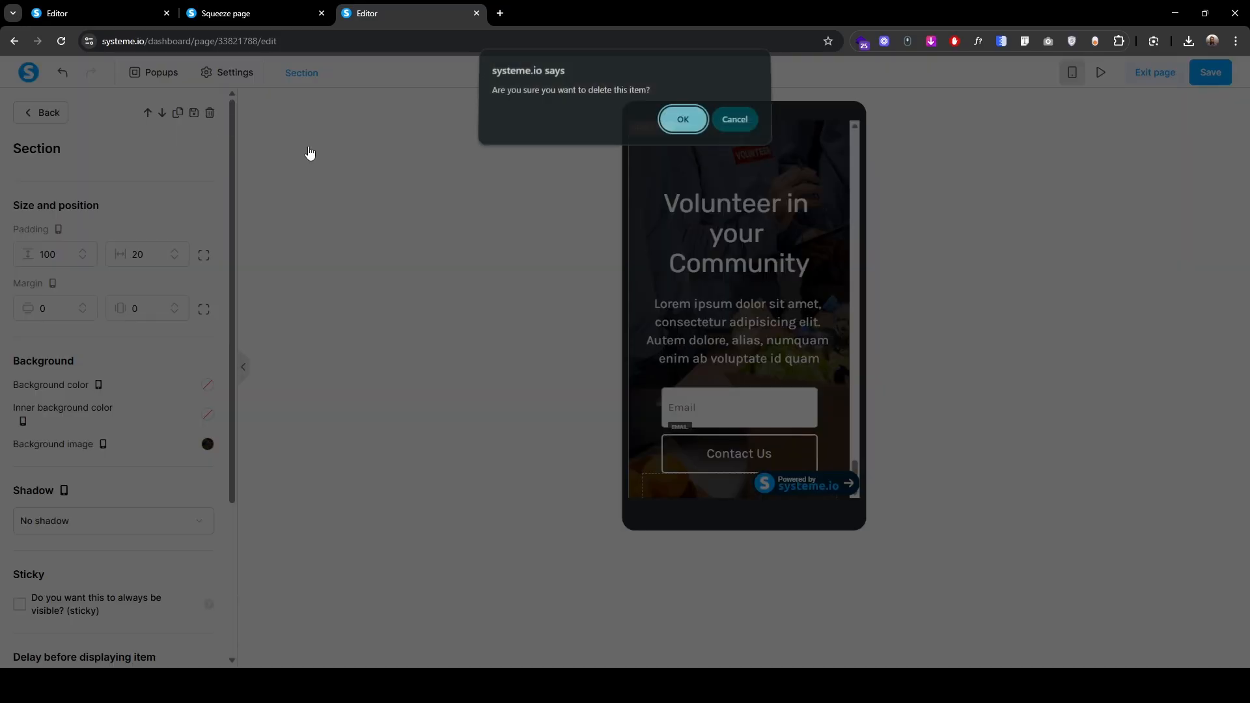
left_click(679, 118)
Step: Centre the SolidPath logo and the phone number on mobile
left_click(689, 396)
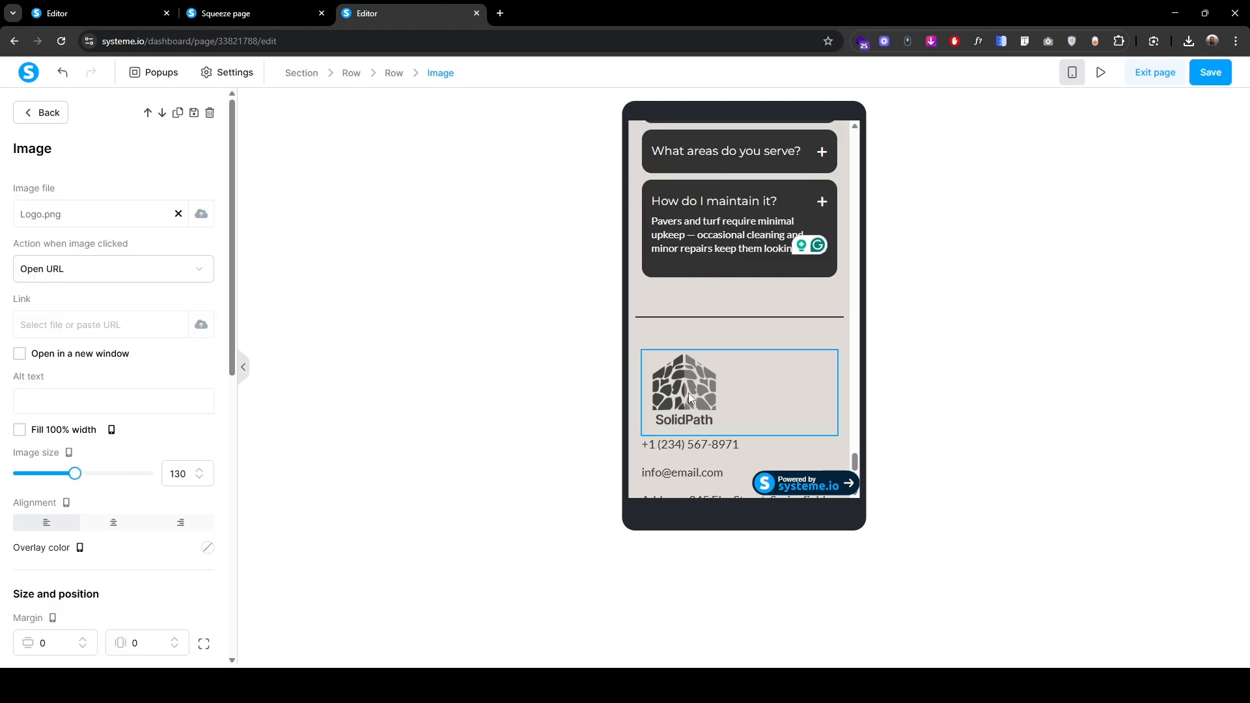
left_click(114, 523)
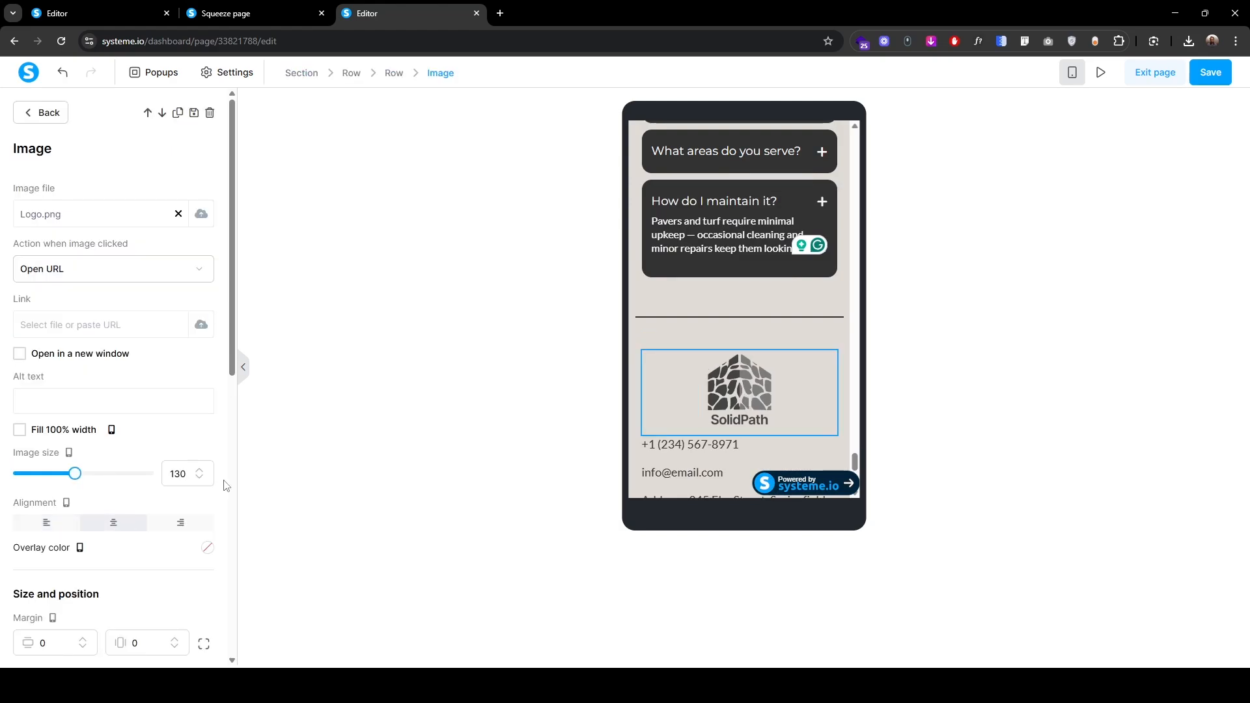
key("Escape")
left_click(748, 449)
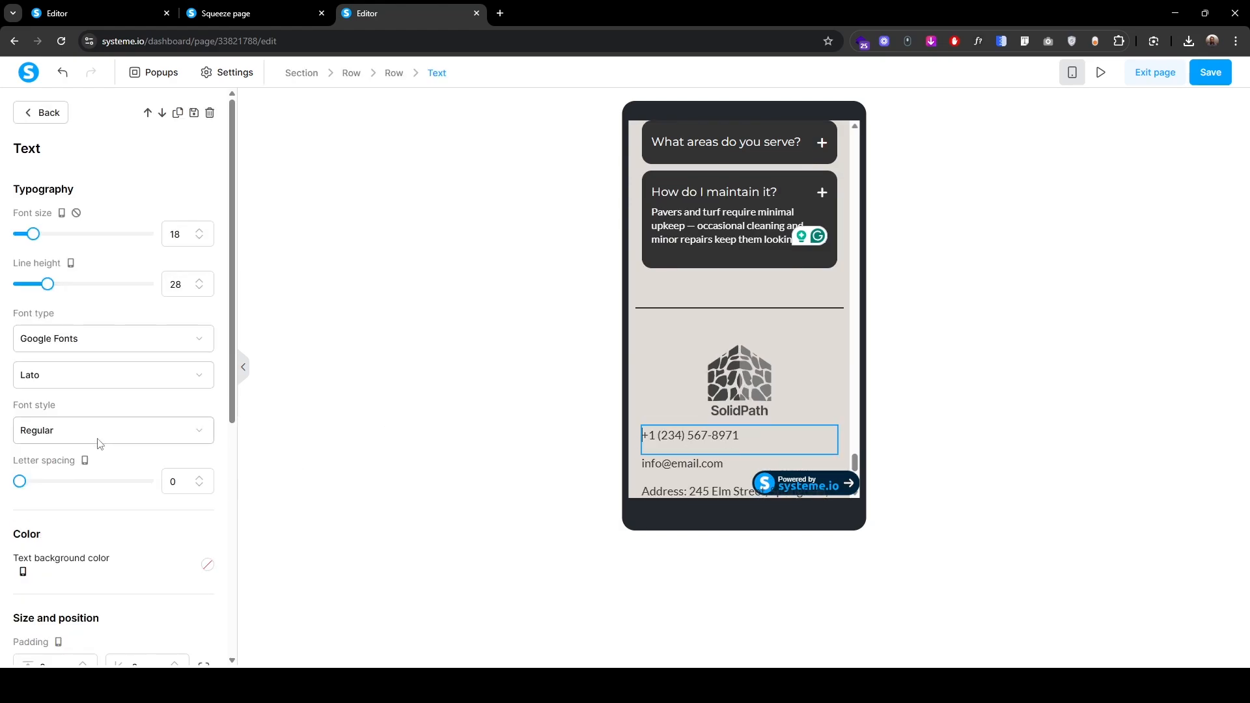
scroll(98, 455, "down", 5)
left_click(103, 484)
key("Escape")
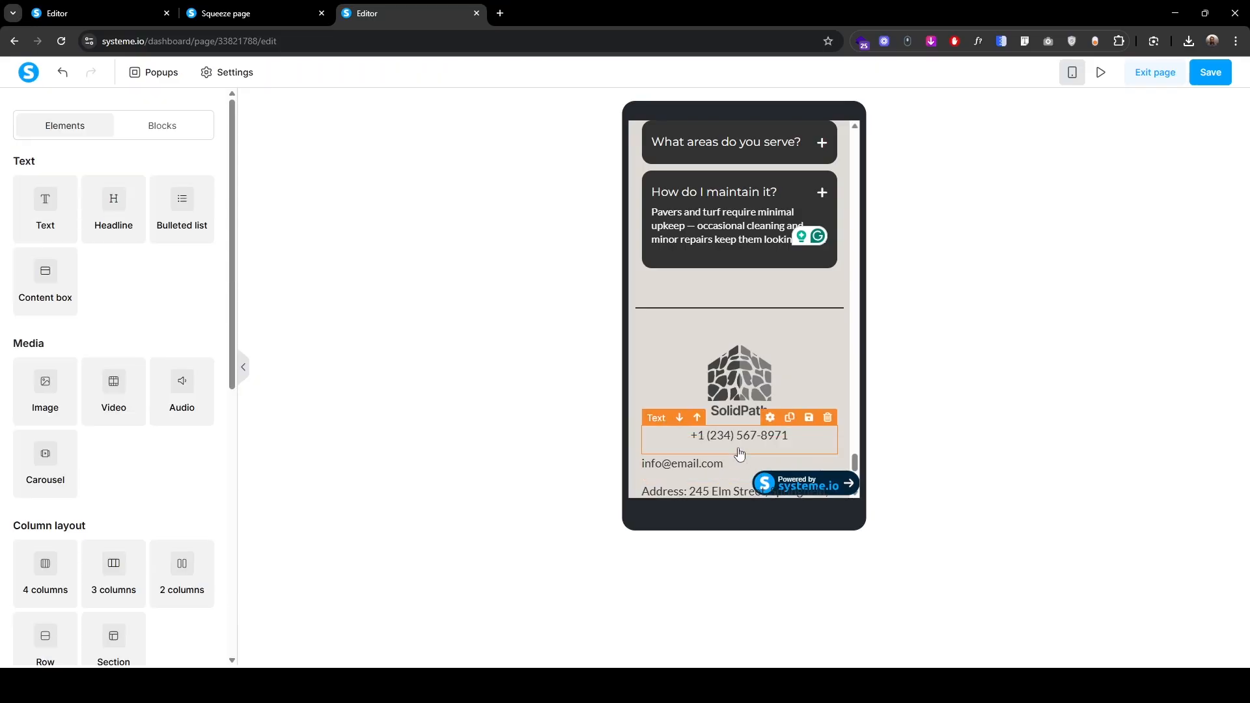
left_click(736, 463)
scroll(100, 502, "down", 4)
left_click(124, 545)
key("Escape")
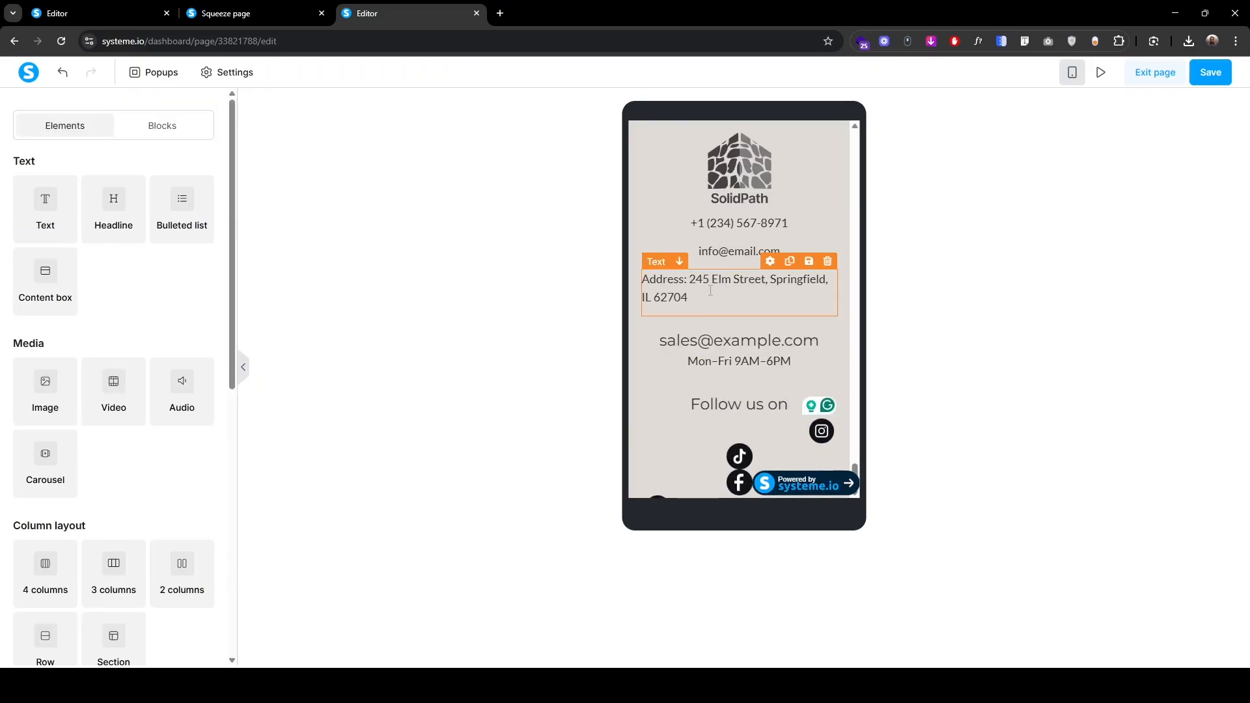
left_click(724, 286)
scroll(103, 611, "down", 4)
left_click(103, 611)
key("Escape")
Step: Give the phone, email and address texts line height 26, with email and address at font size 16
left_click(655, 162)
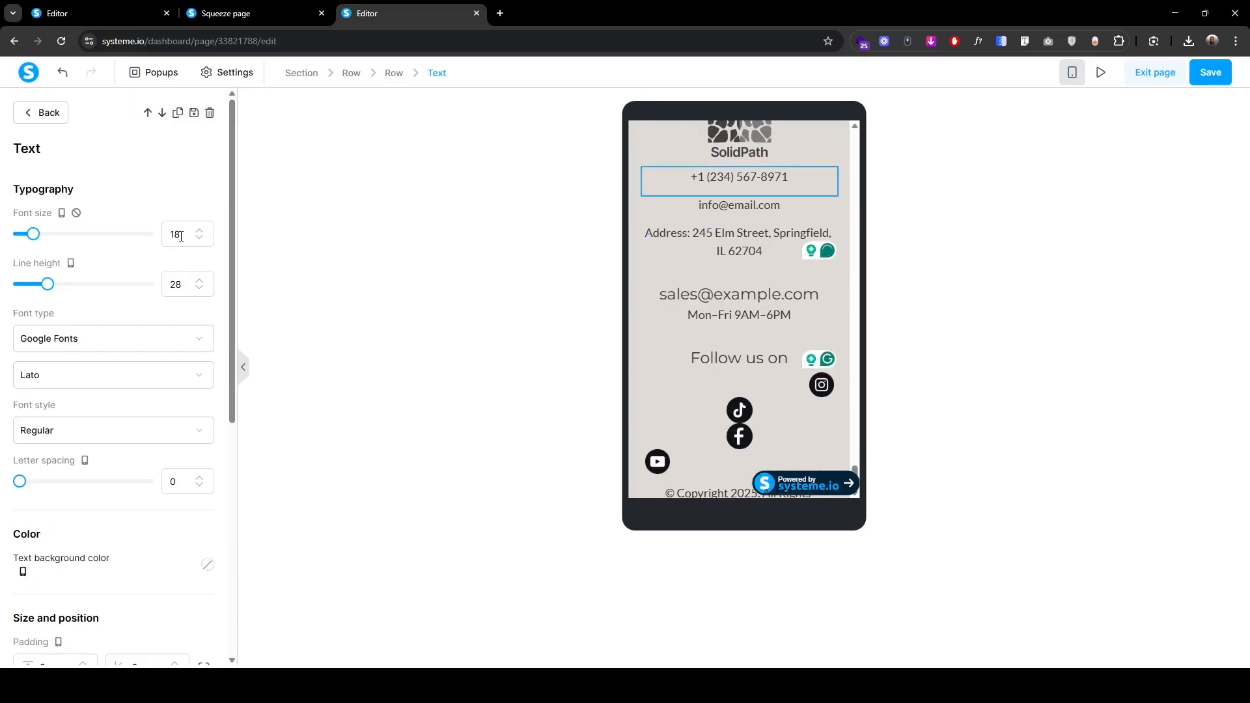
left_click(200, 289)
left_click(199, 289)
key("Escape")
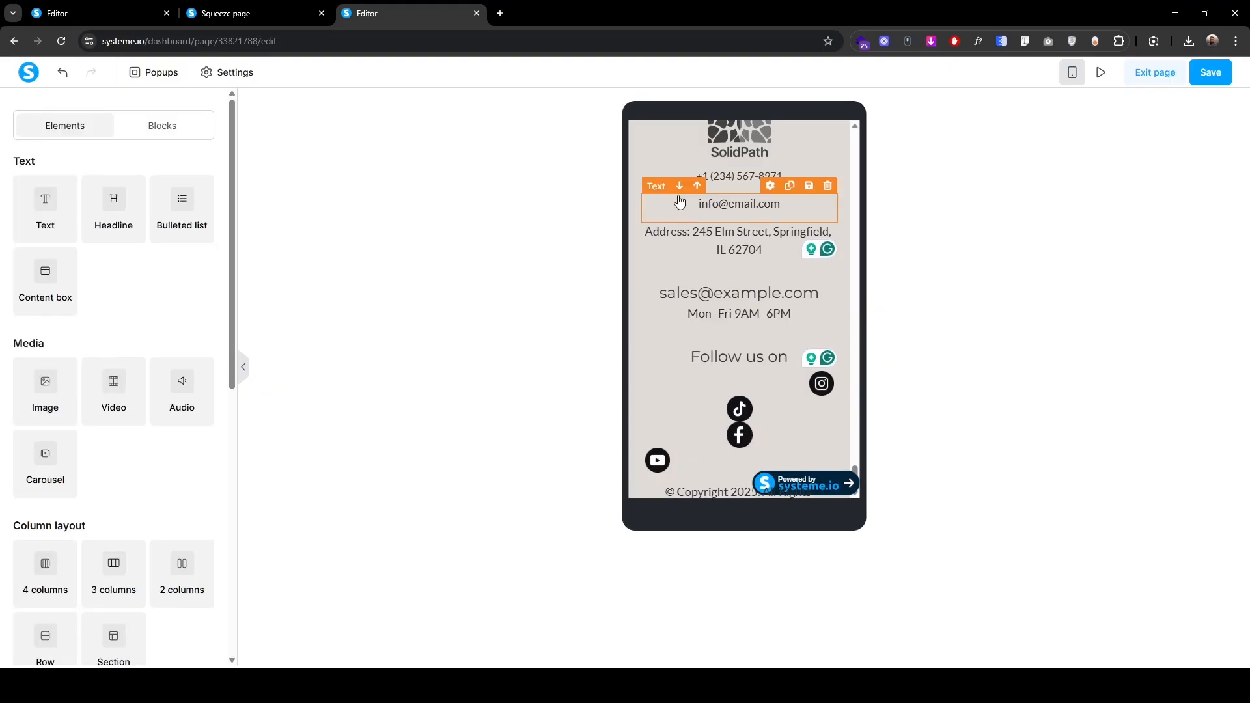
left_click(678, 201)
left_click(199, 289)
left_click(200, 289)
left_click(199, 238)
left_click(199, 238)
key("Escape")
left_click(646, 228)
left_click(200, 238)
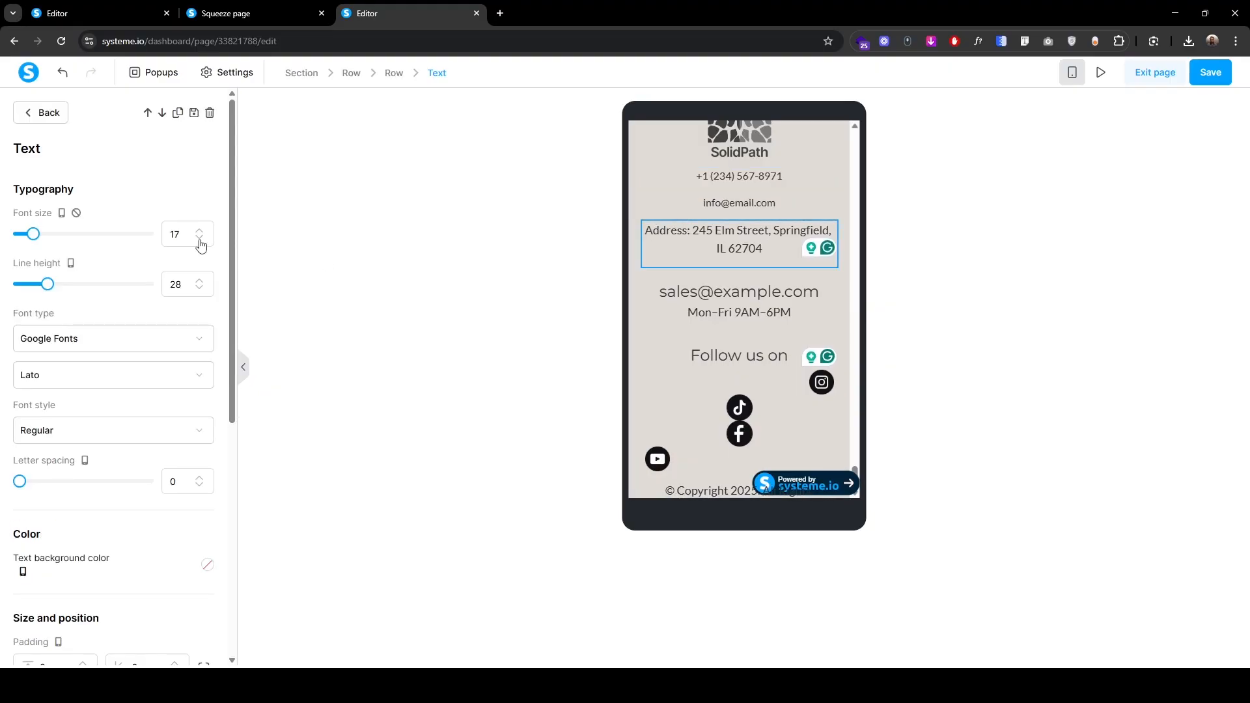
left_click(199, 238)
left_click(200, 289)
left_click(199, 289)
Step: Set bottom padding of 5 on the phone, email and address texts
scroll(29, 498, "down", 3)
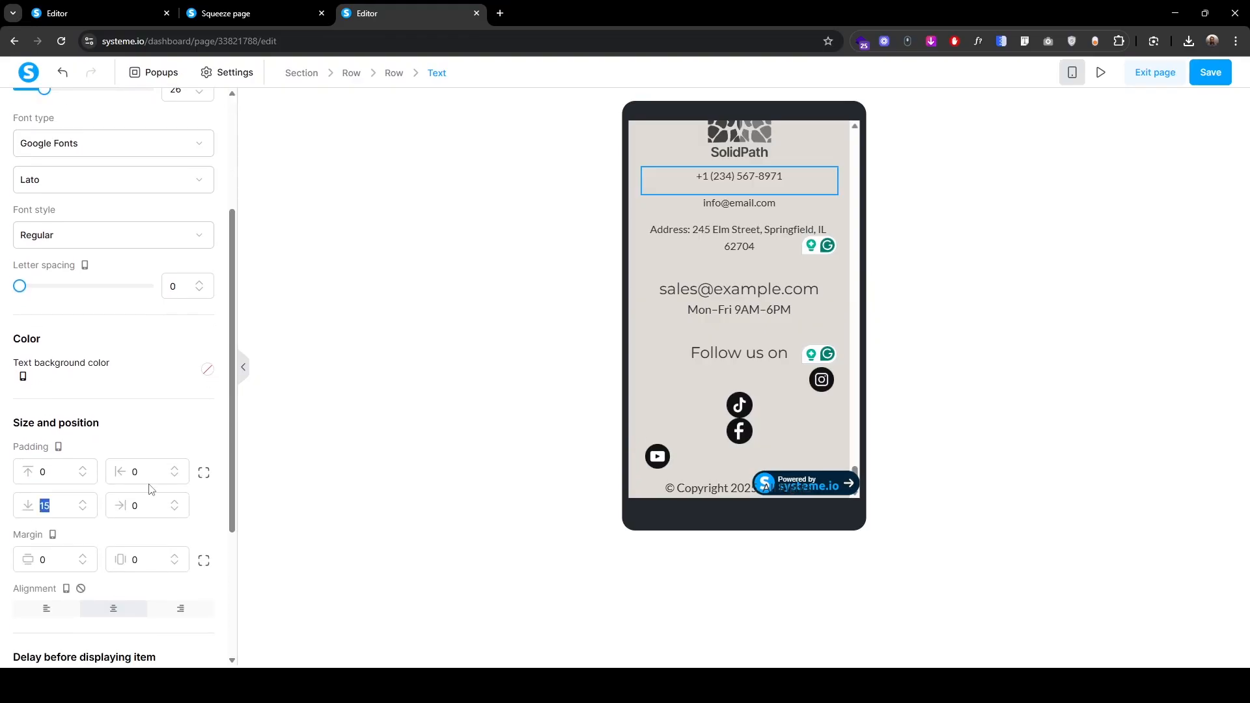
type("5")
left_click(660, 194)
left_click(657, 182)
scroll(50, 558, "down", 3)
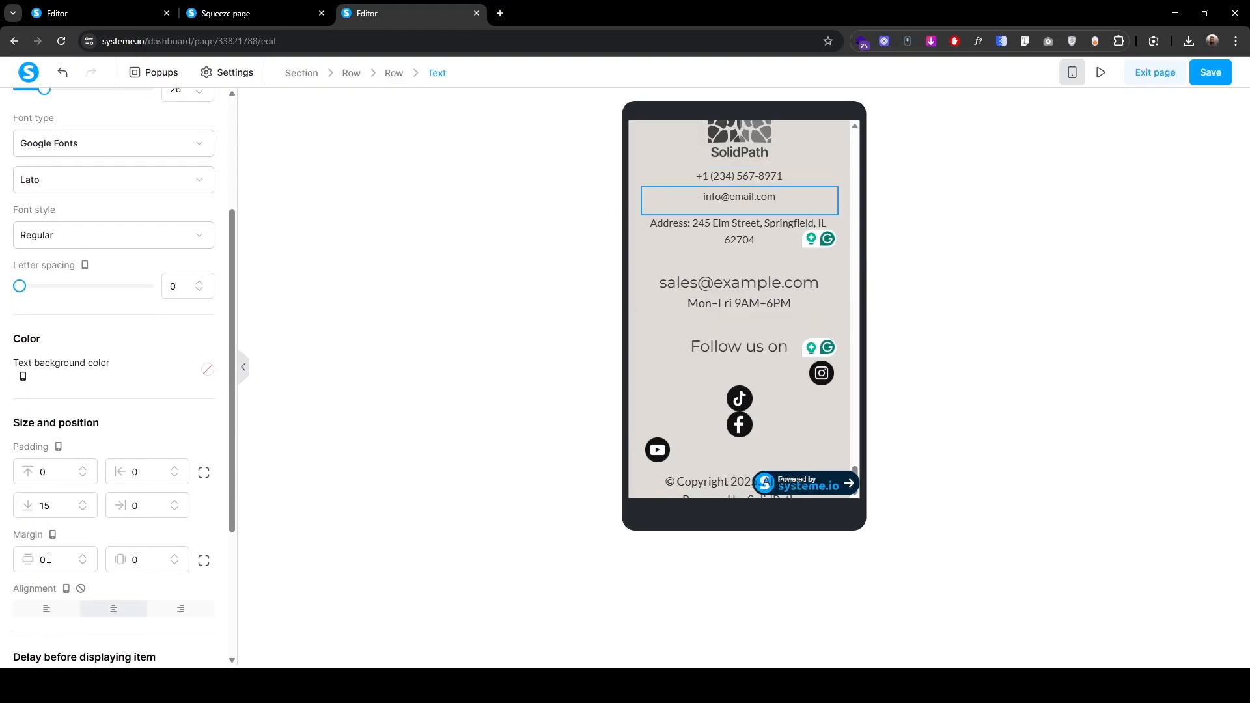
scroll(49, 558, "down", 3)
double_click(44, 310)
type("5")
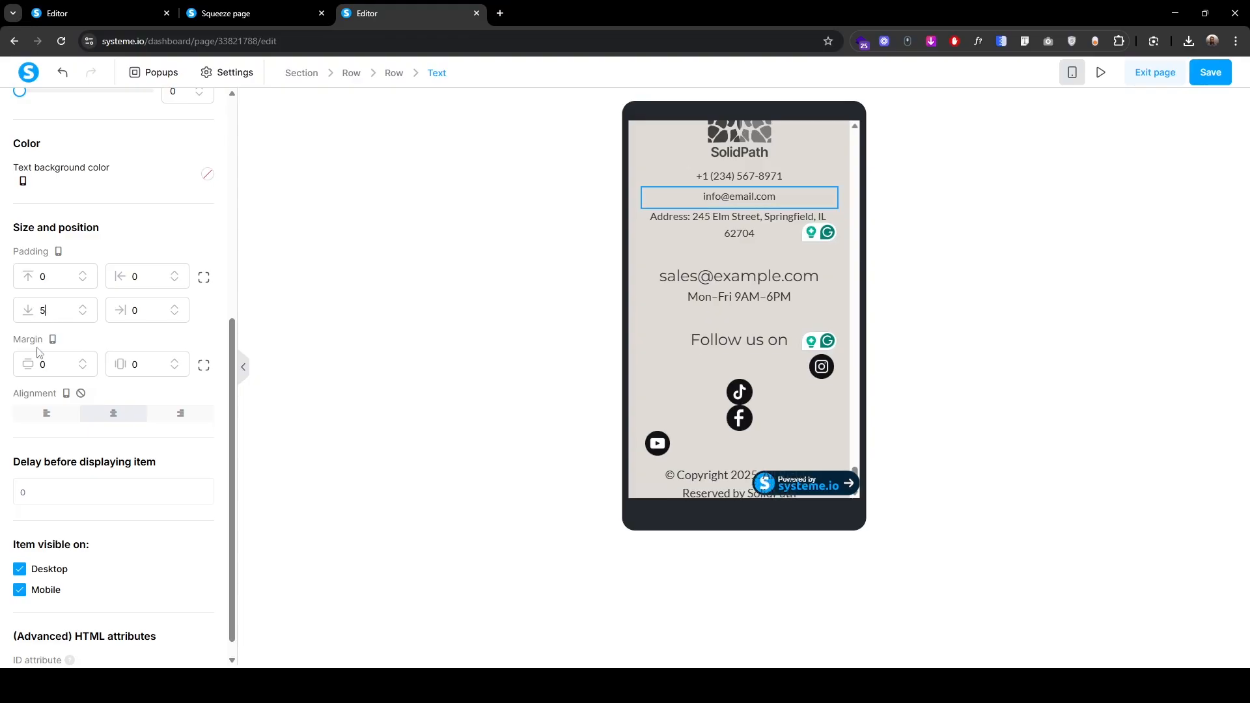
left_click(711, 228)
left_click(656, 200)
scroll(94, 532, "down", 4)
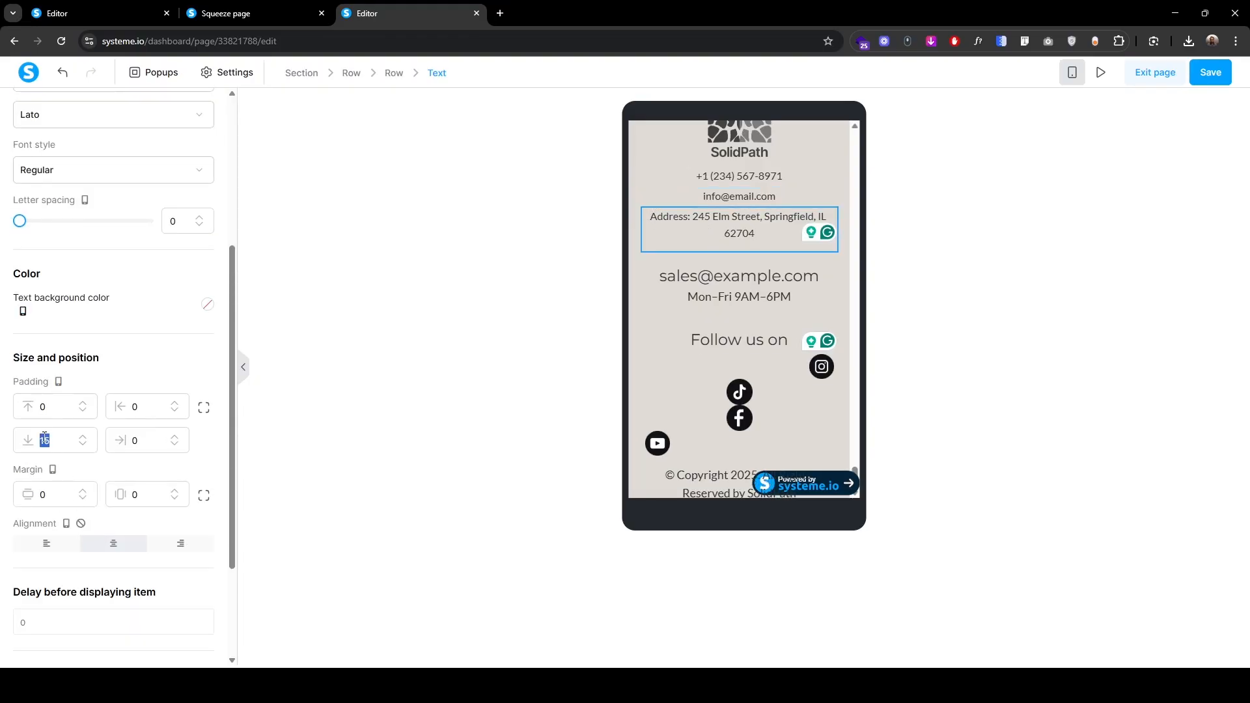
type("5")
left_click(689, 251)
Step: Set the Mon–Fri 9AM–6PM hours text to font size 16 and line height 26
left_click(655, 272)
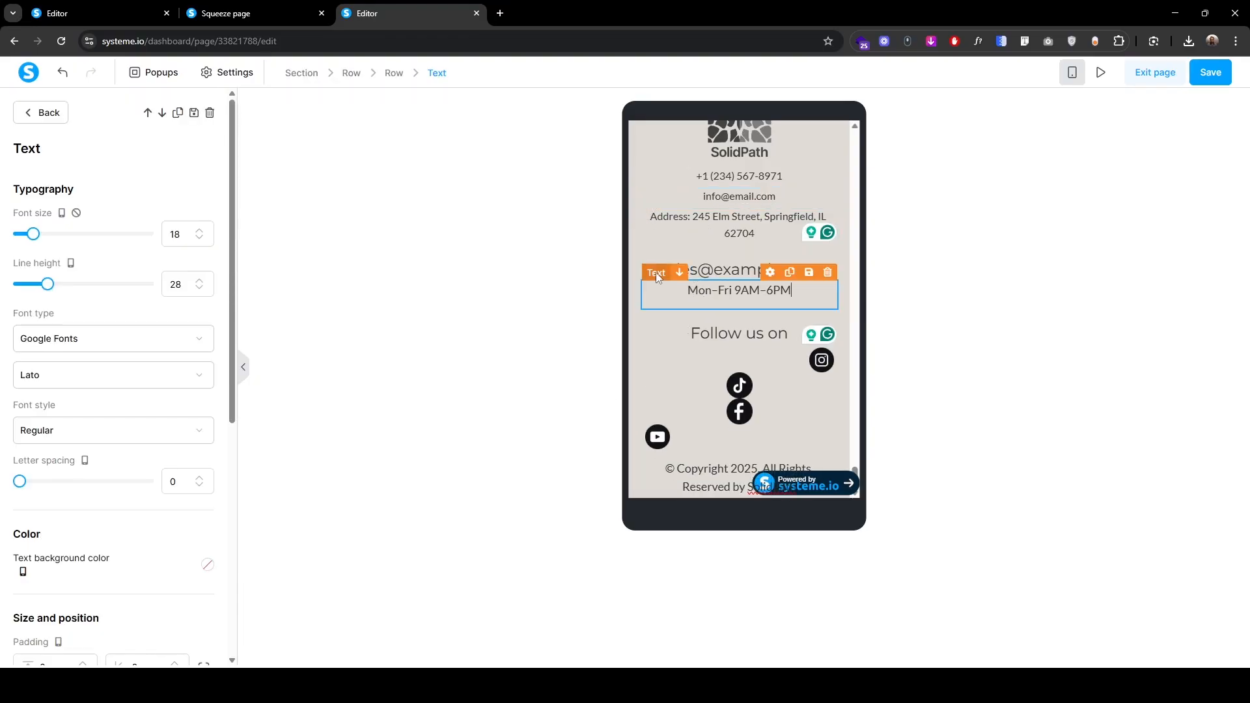
left_click(199, 239)
left_click(200, 238)
double_click(201, 291)
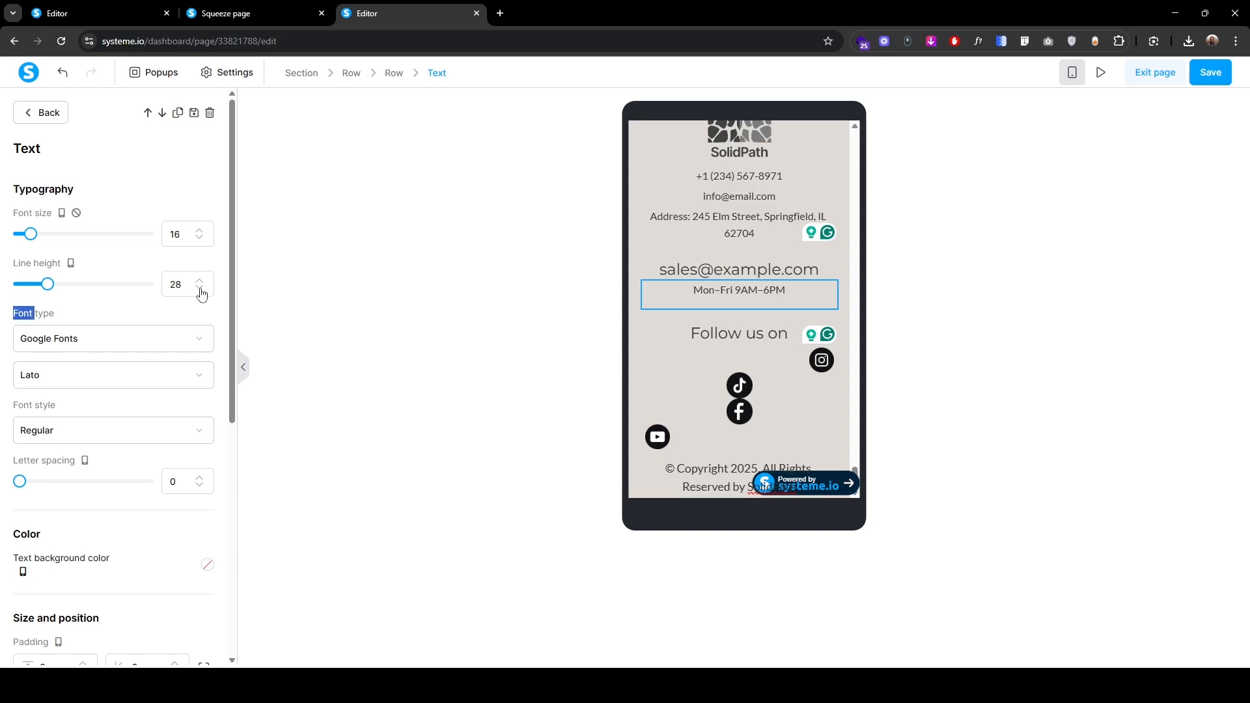
Step: On the footer's social icons row, disable vertical stacking on mobile and set top padding to 15
left_click(337, 295)
scroll(755, 417, "down", 1)
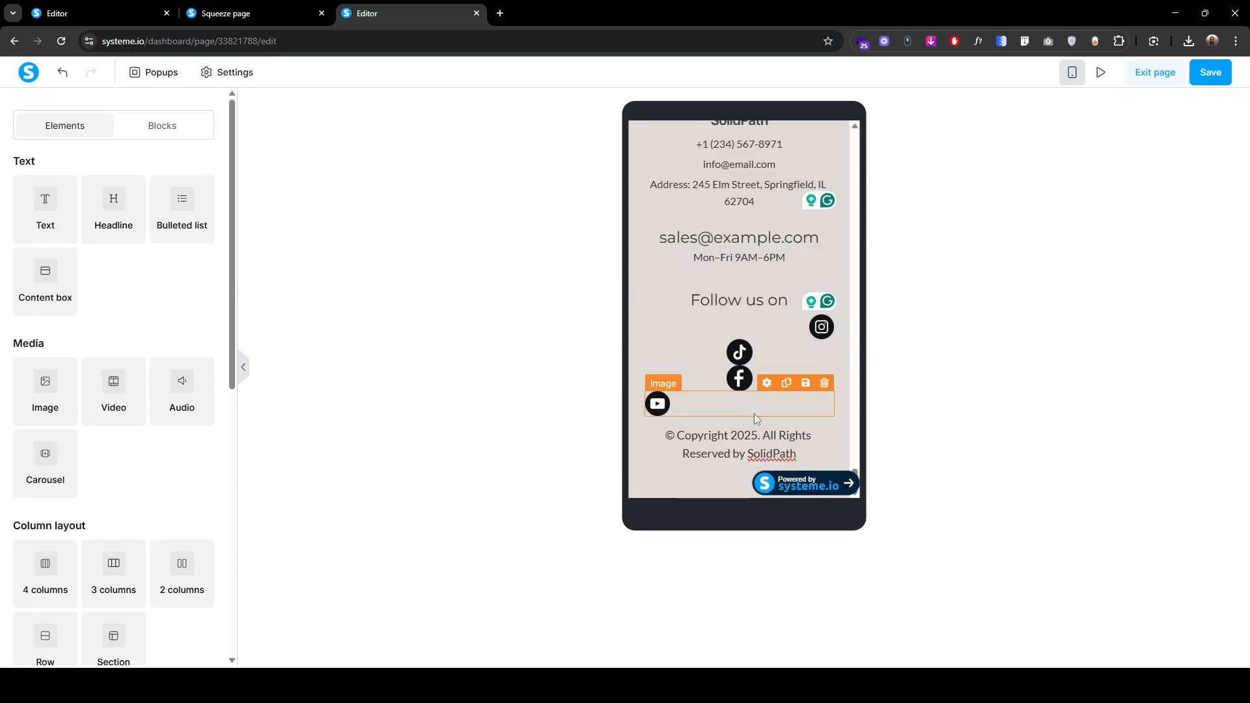
left_click(753, 415)
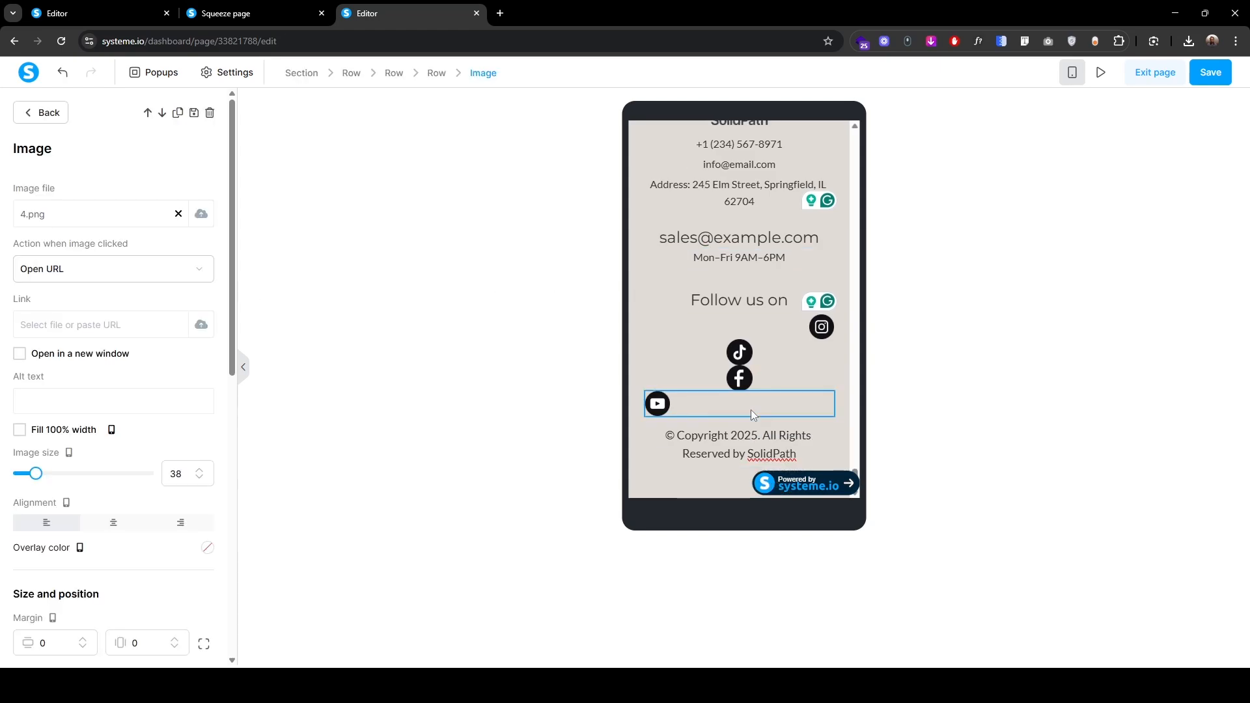
left_click(436, 73)
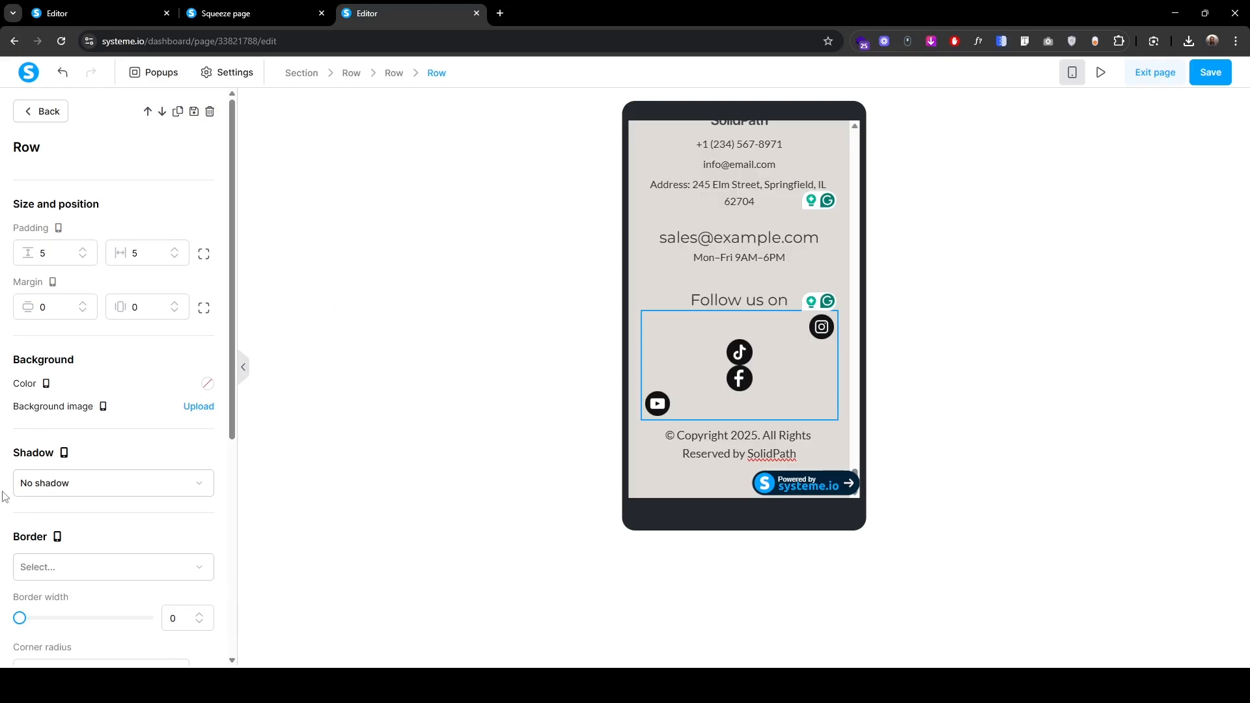
scroll(3, 497, "down", 5)
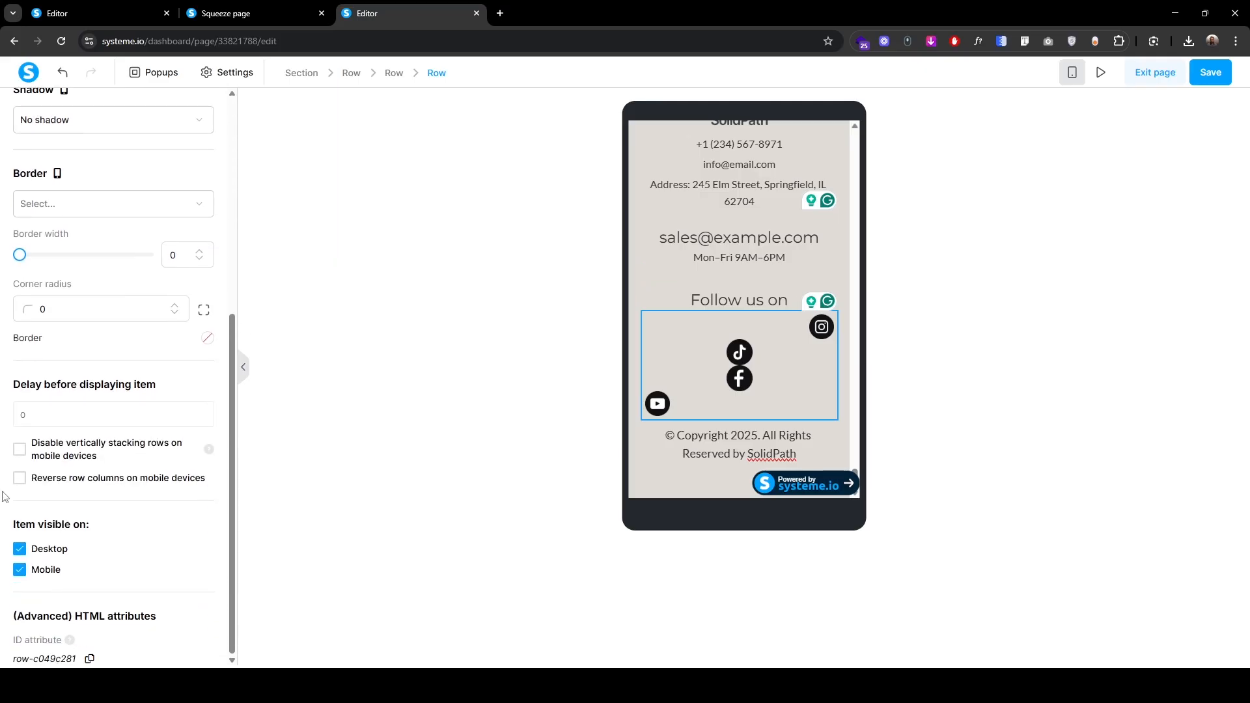
left_click(19, 449)
scroll(52, 498, "up", 5)
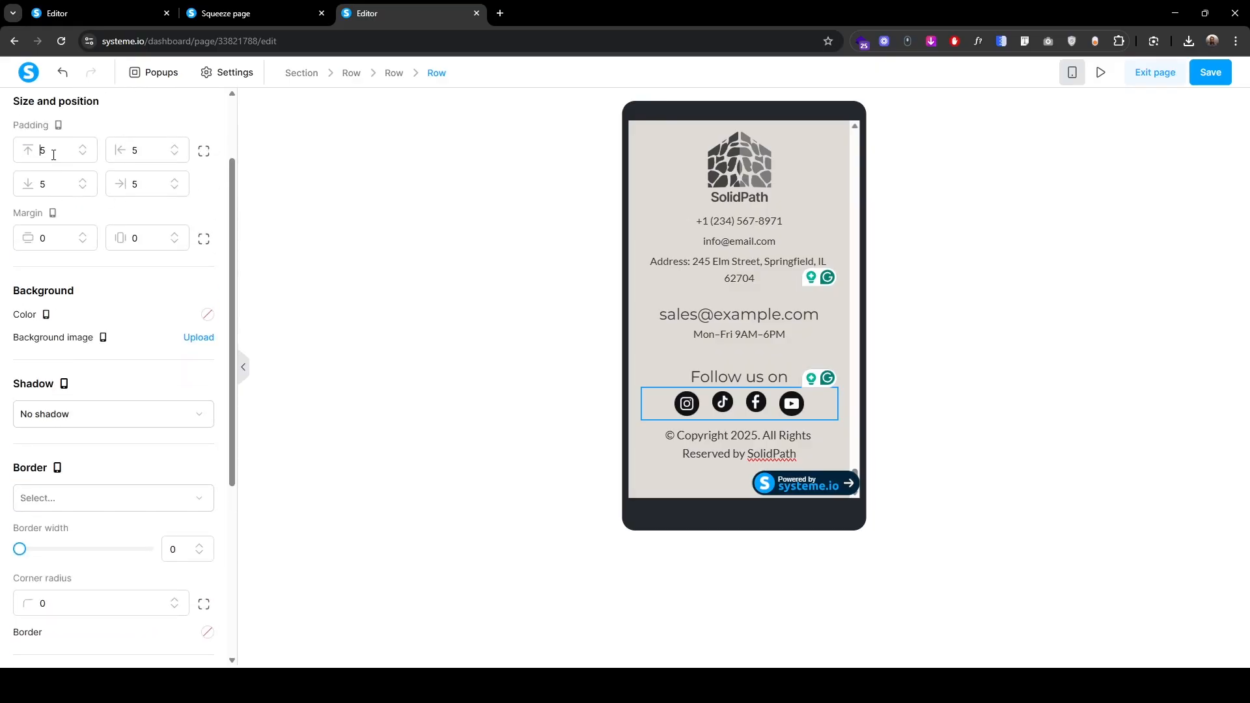
double_click(54, 155)
type("15")
scroll(65, 261, "up", 2)
Step: Reduce the mobile copyright text to font size 13 and line height 23
left_click(390, 417)
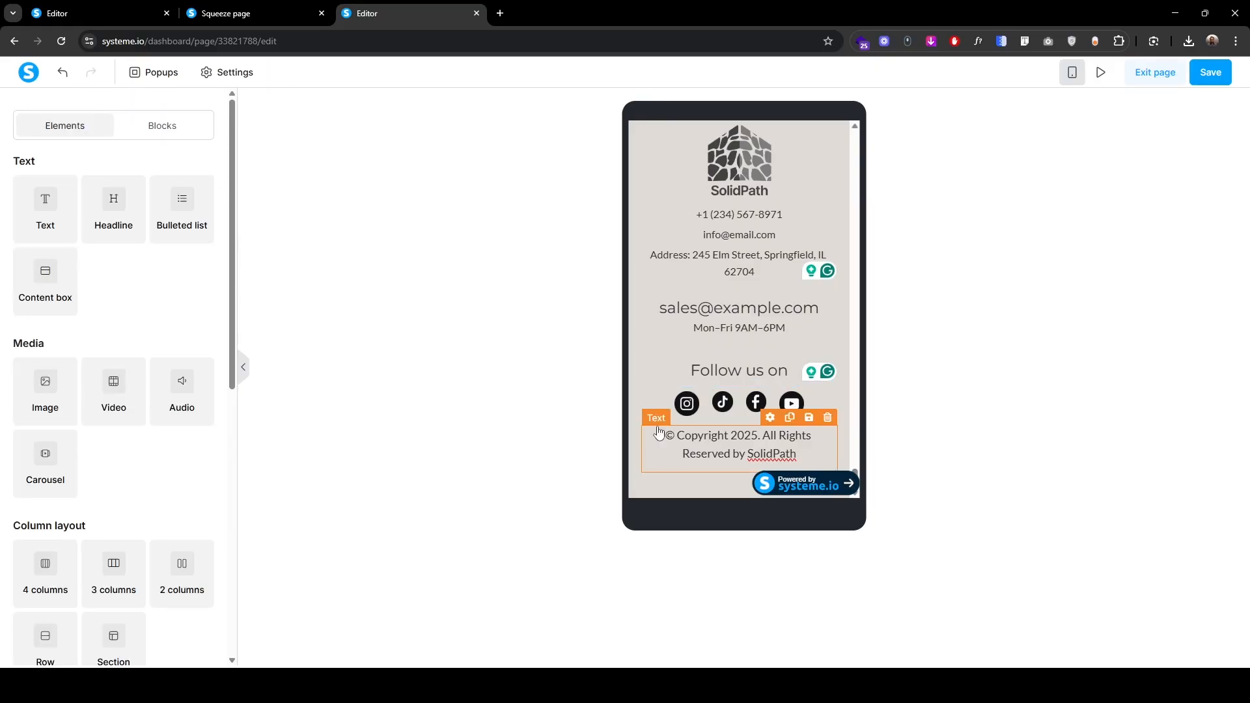
left_click(653, 422)
key("ctrl+a")
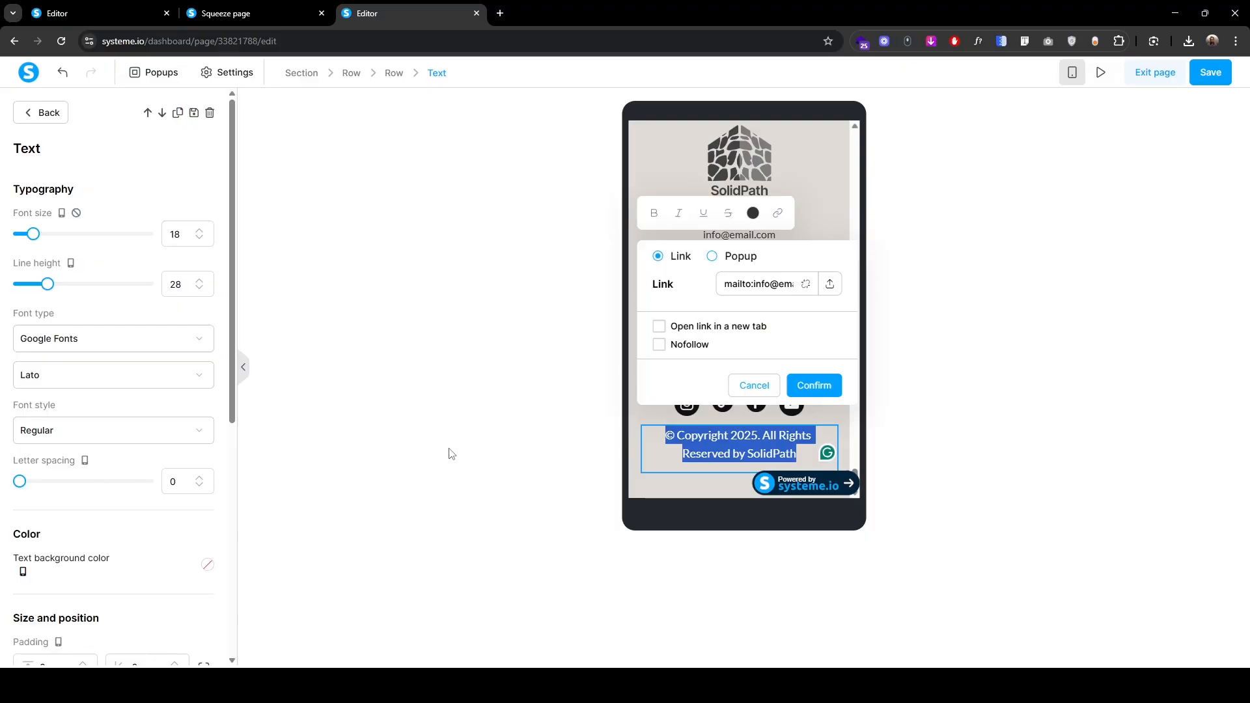
left_click(199, 239)
left_click(199, 245)
left_click(199, 245)
left_click(198, 245)
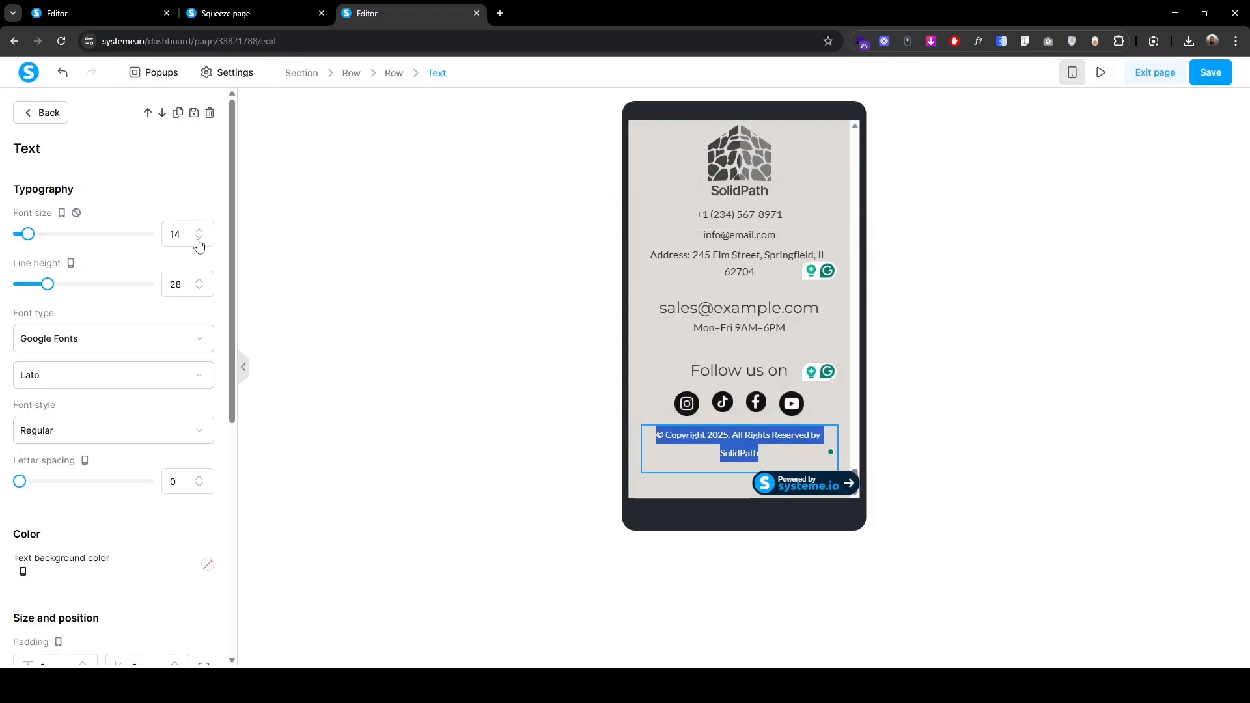
left_click(199, 245)
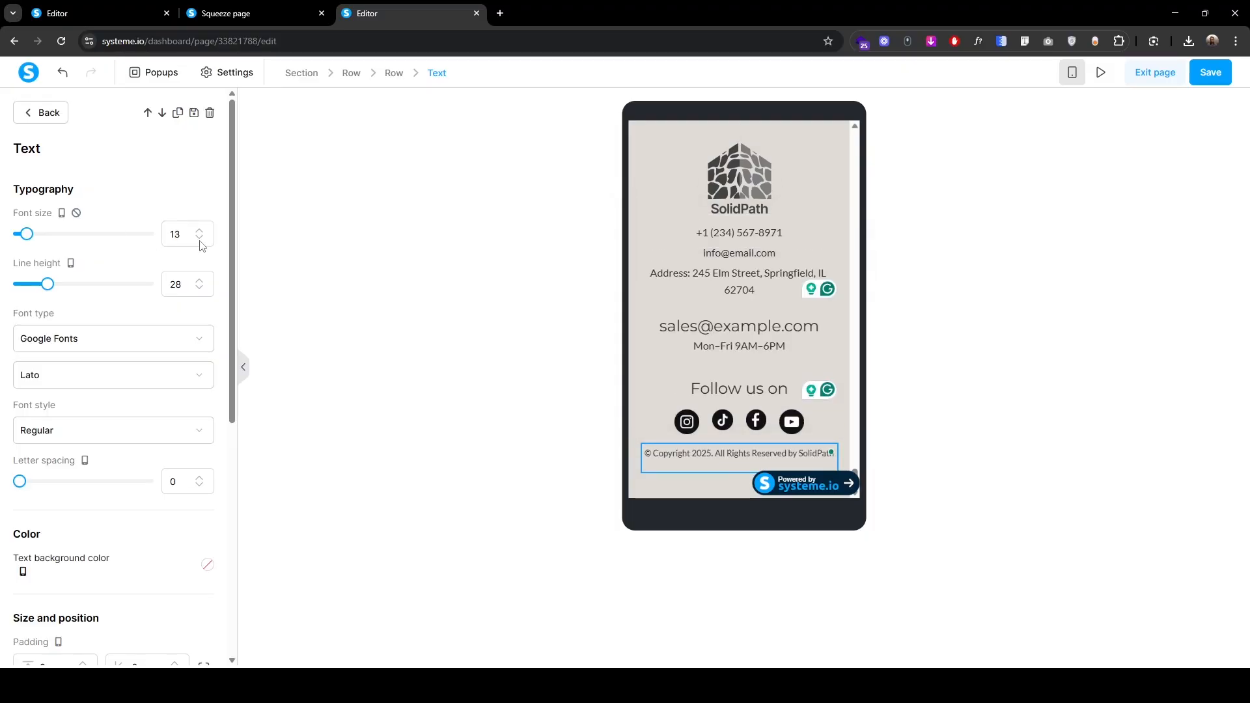
left_click(200, 291)
left_click(200, 290)
left_click(200, 290)
left_click(200, 290)
scroll(101, 499, "down", 2)
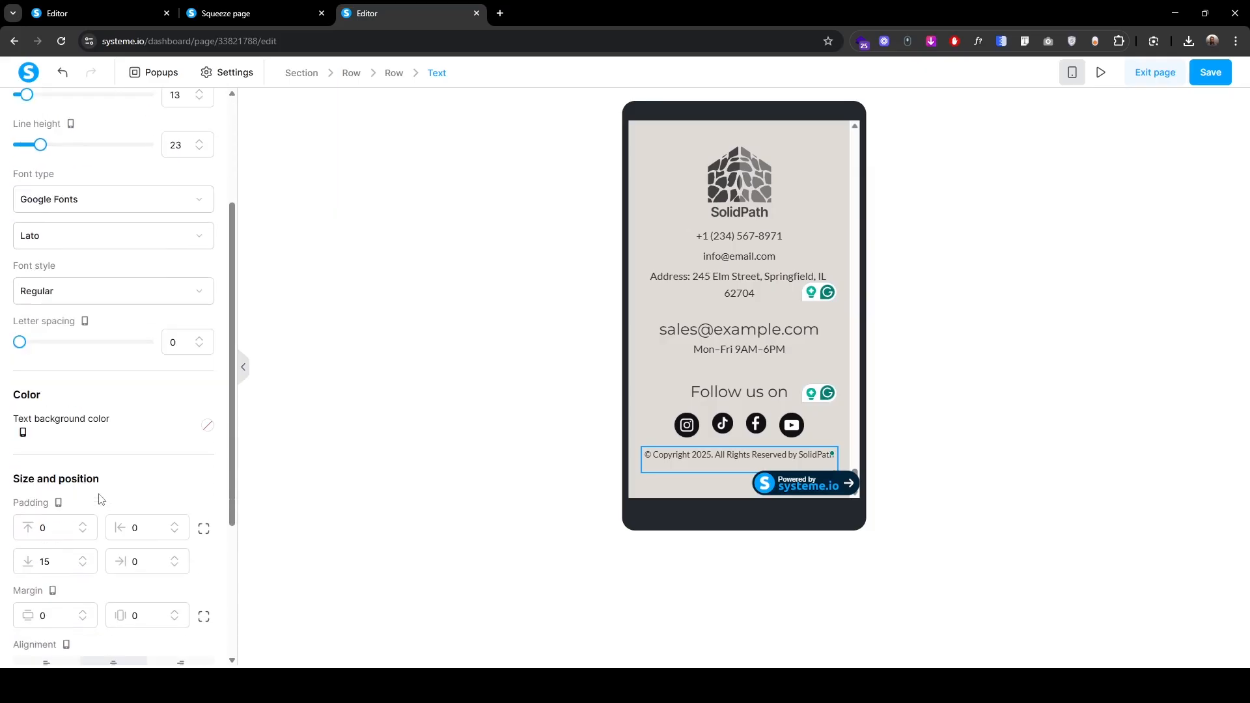
scroll(91, 469, "down", 3)
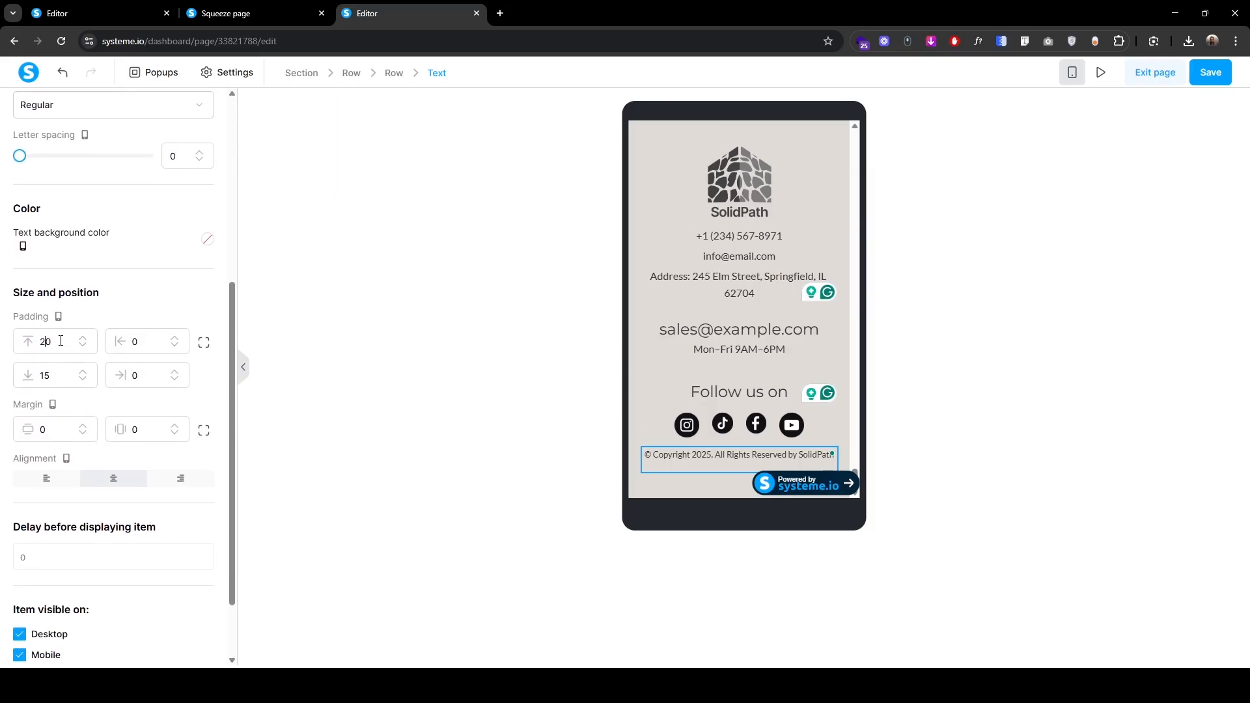
scroll(90, 377, "up", 5)
Step: Shrink the Instagram and YouTube footer icons slightly, then switch back to desktop view
left_click(687, 417)
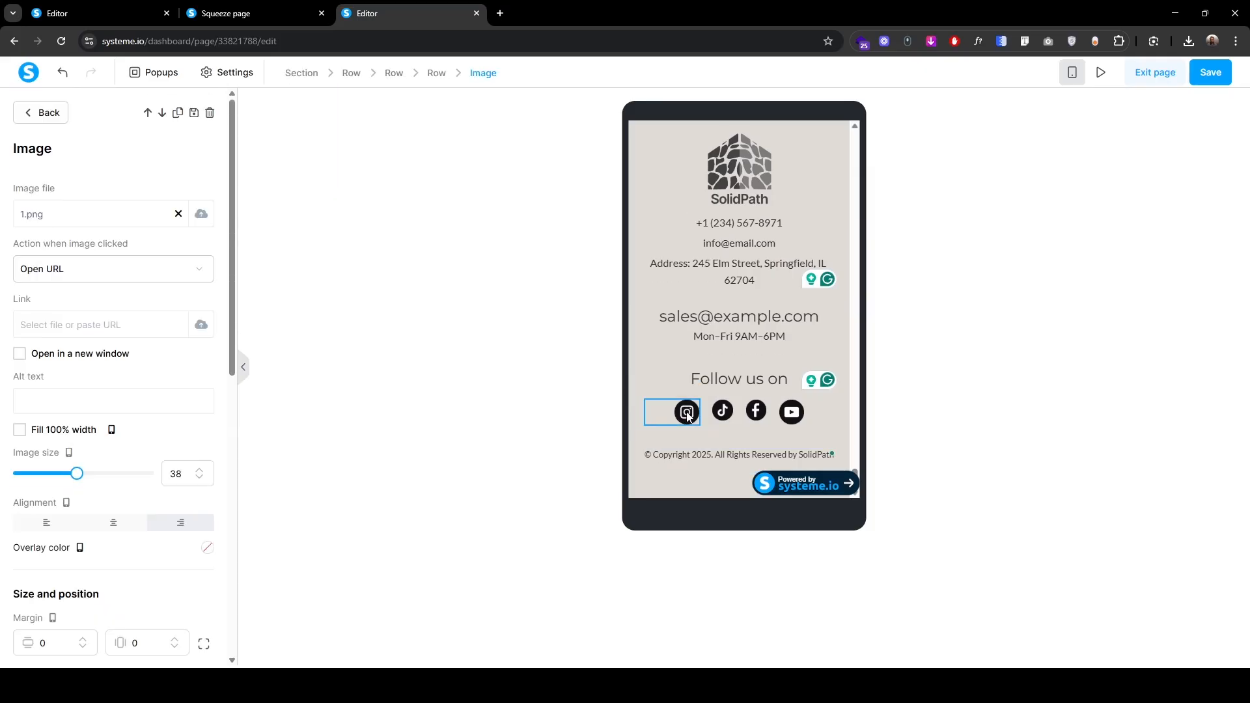
left_click(200, 481)
left_click(200, 482)
left_click(200, 481)
left_click(783, 417)
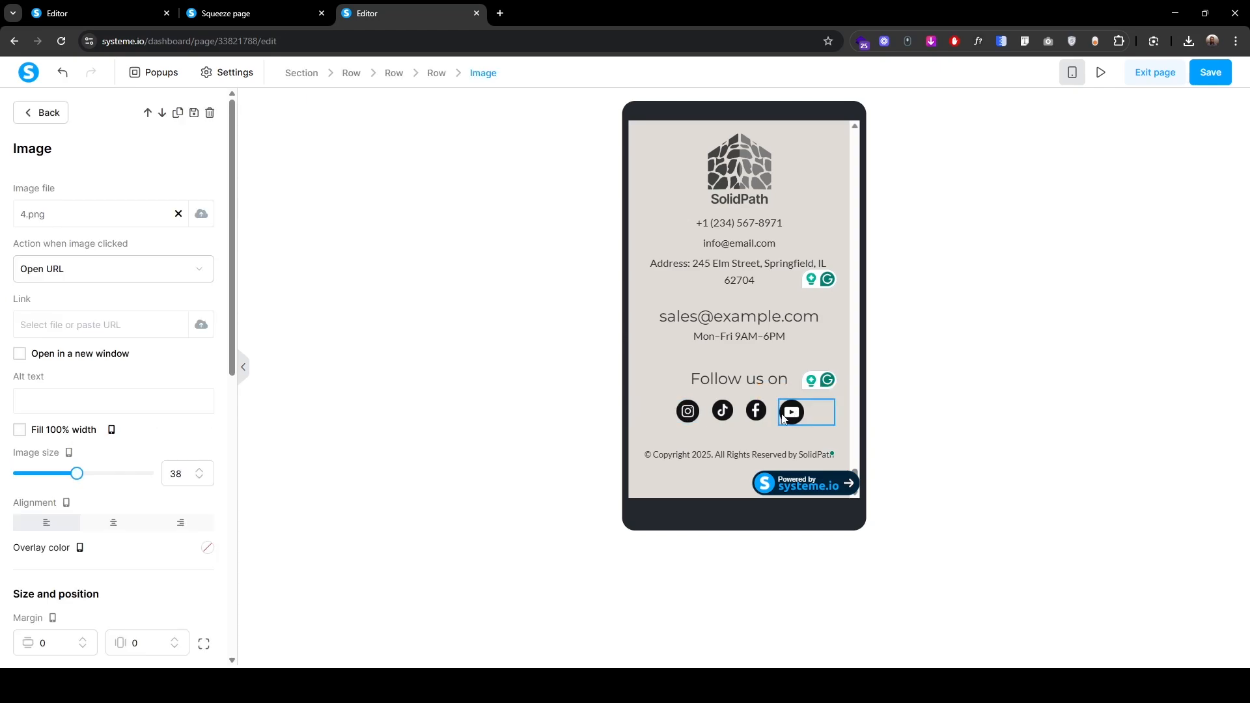
left_click(201, 480)
left_click(202, 480)
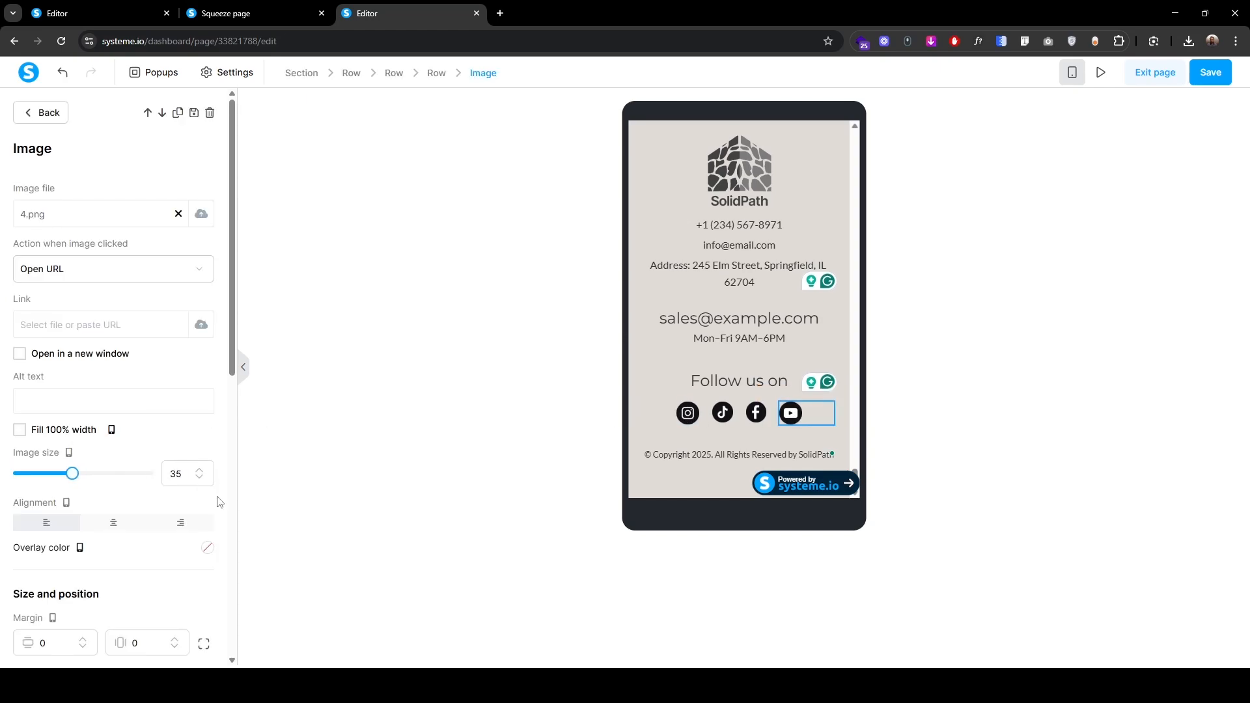
left_click(1072, 73)
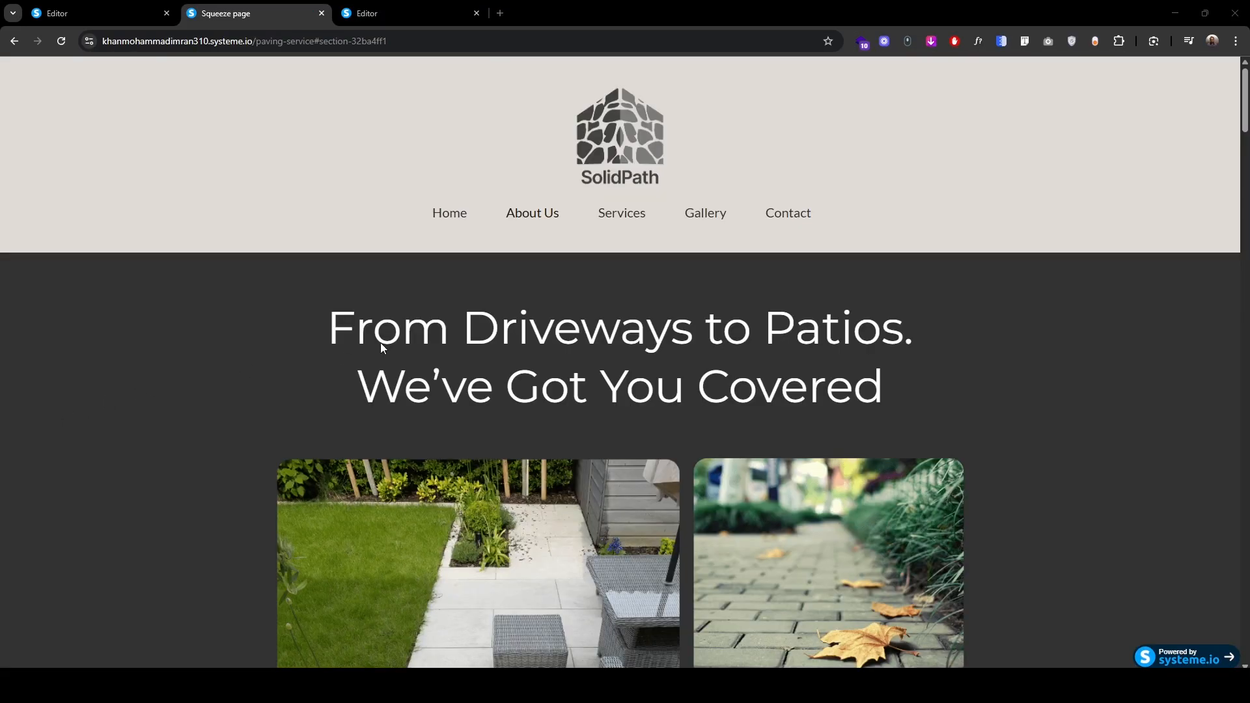
left_click(536, 216)
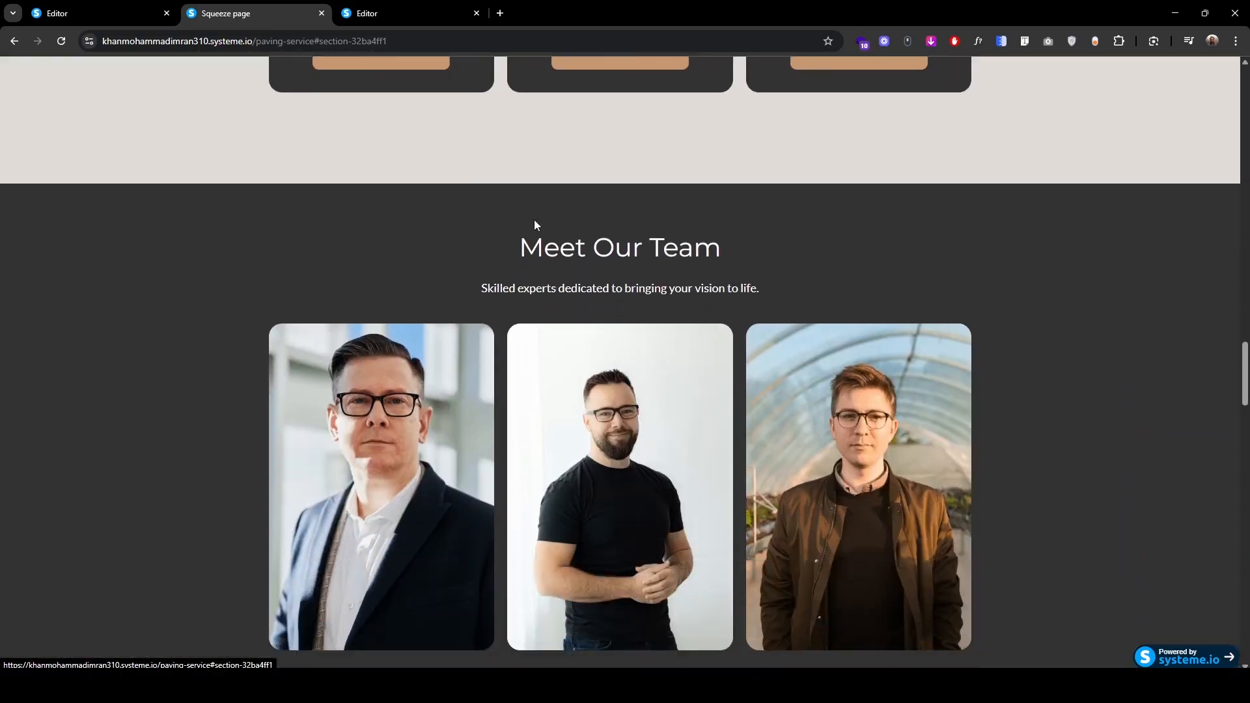
key("Home")
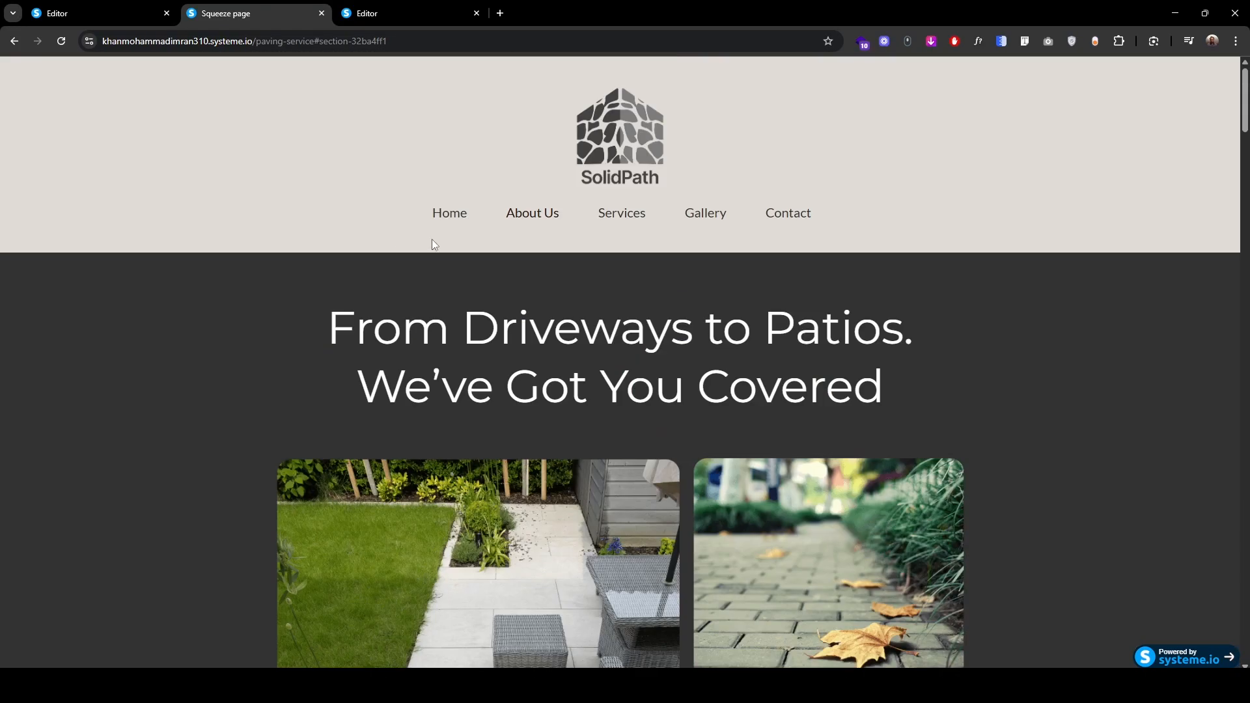
left_click(621, 215)
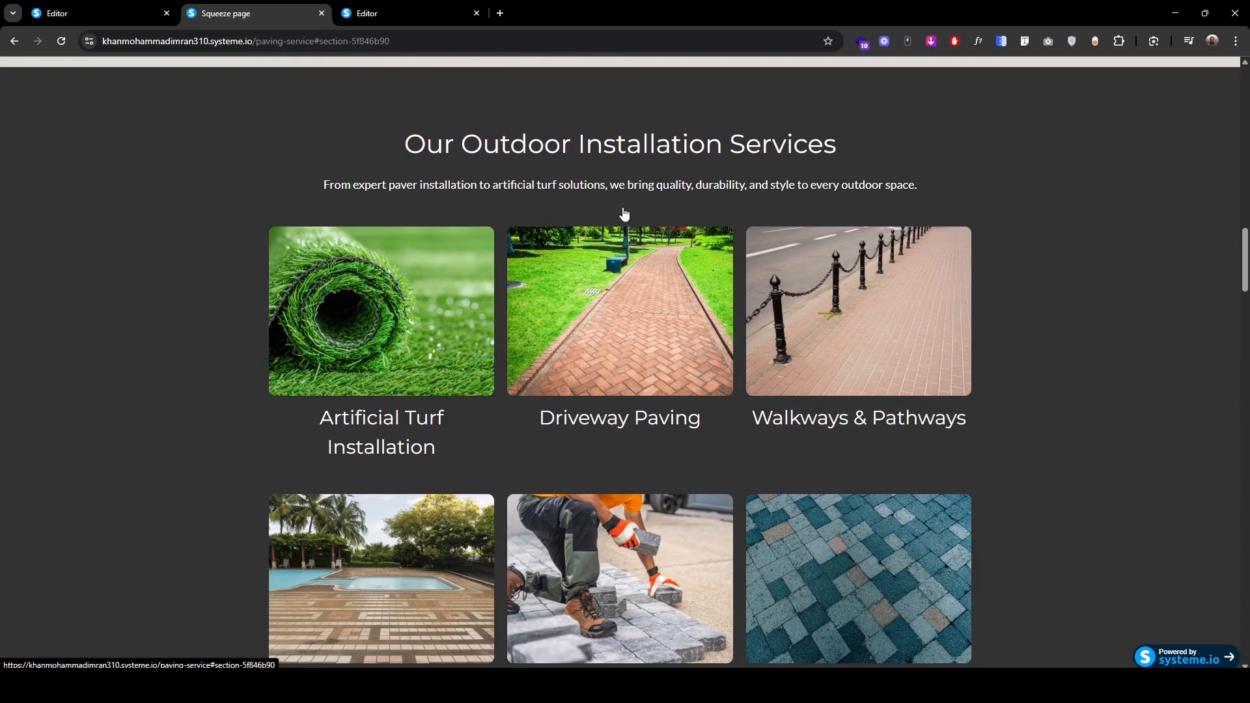
scroll(546, 111, "up", 15)
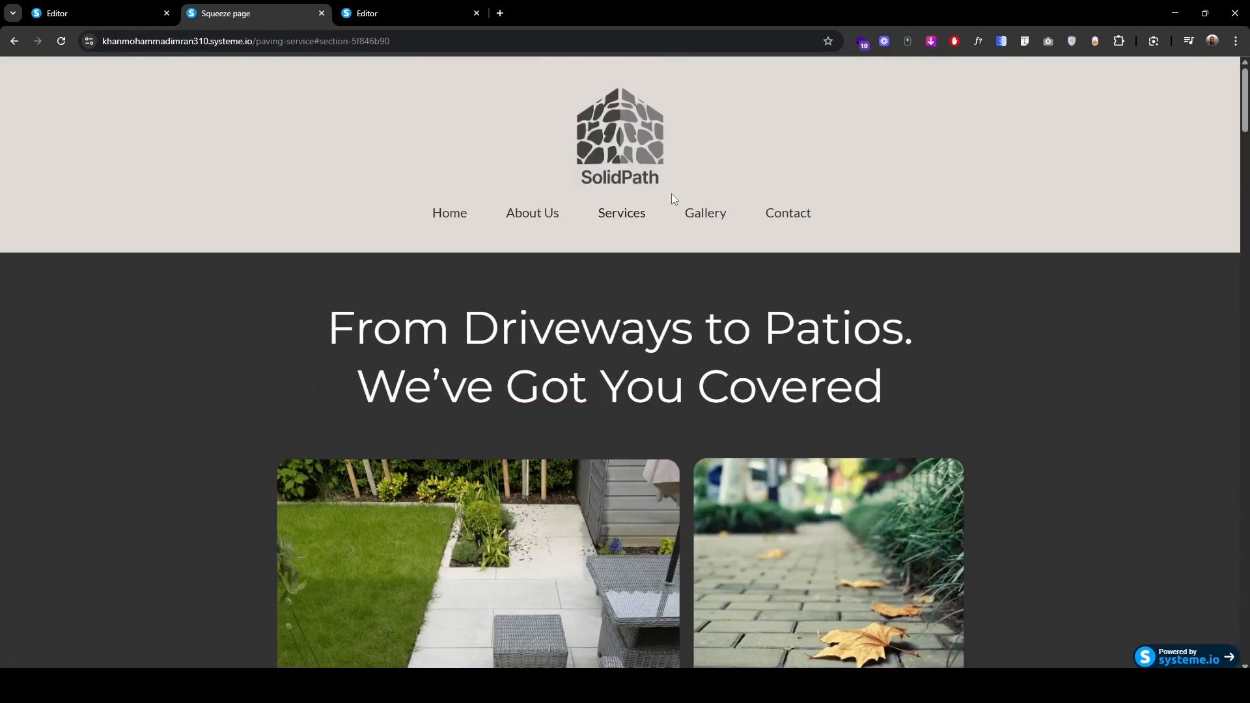
left_click(700, 215)
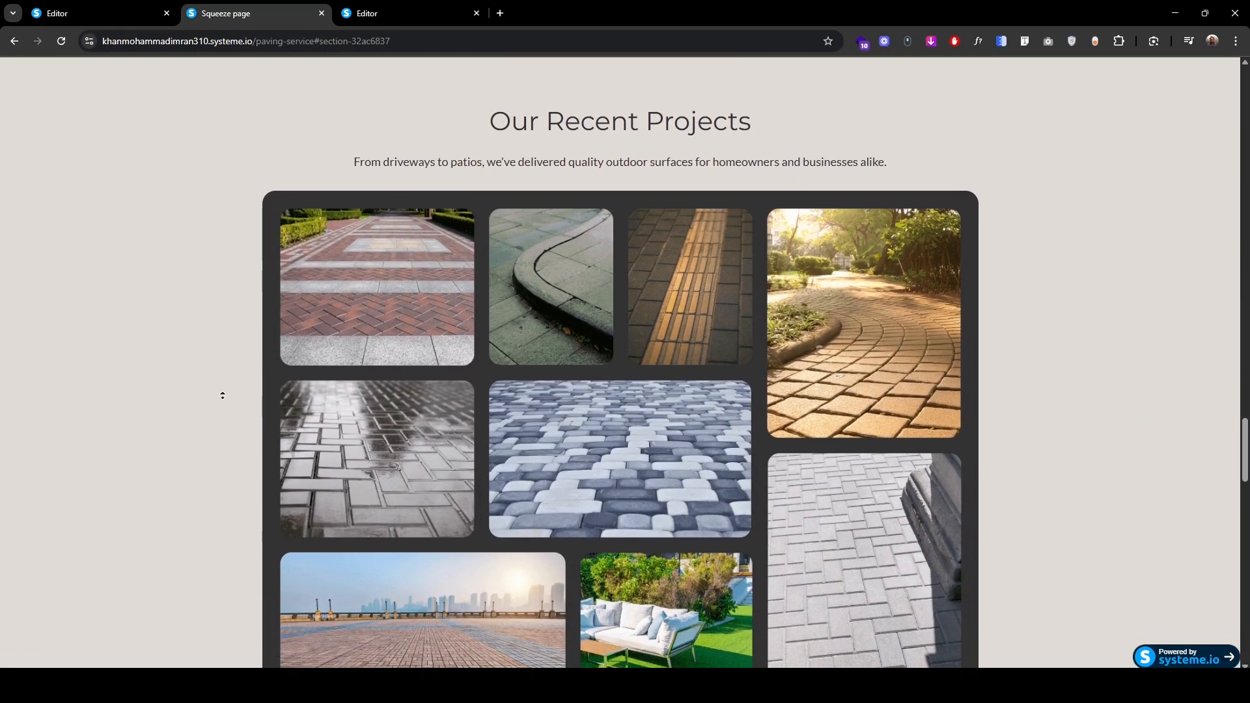
scroll(241, 240, "up", 15)
left_click(784, 215)
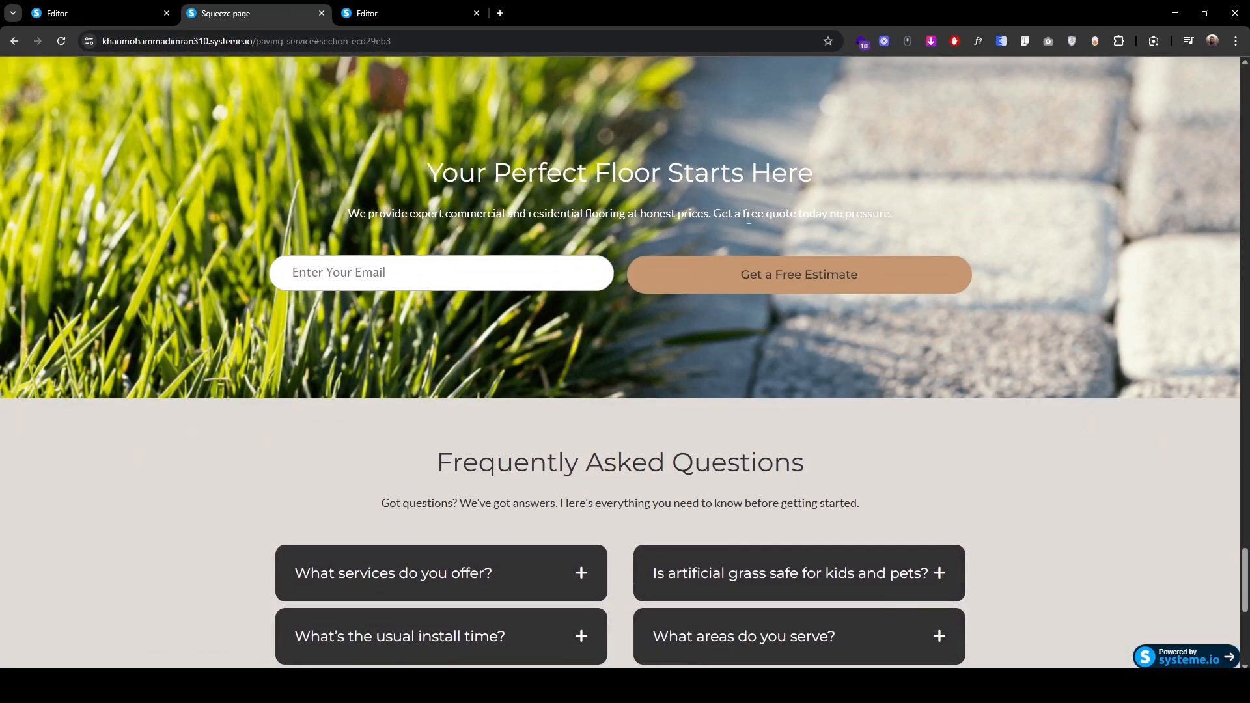
key("ctrl+Tab")
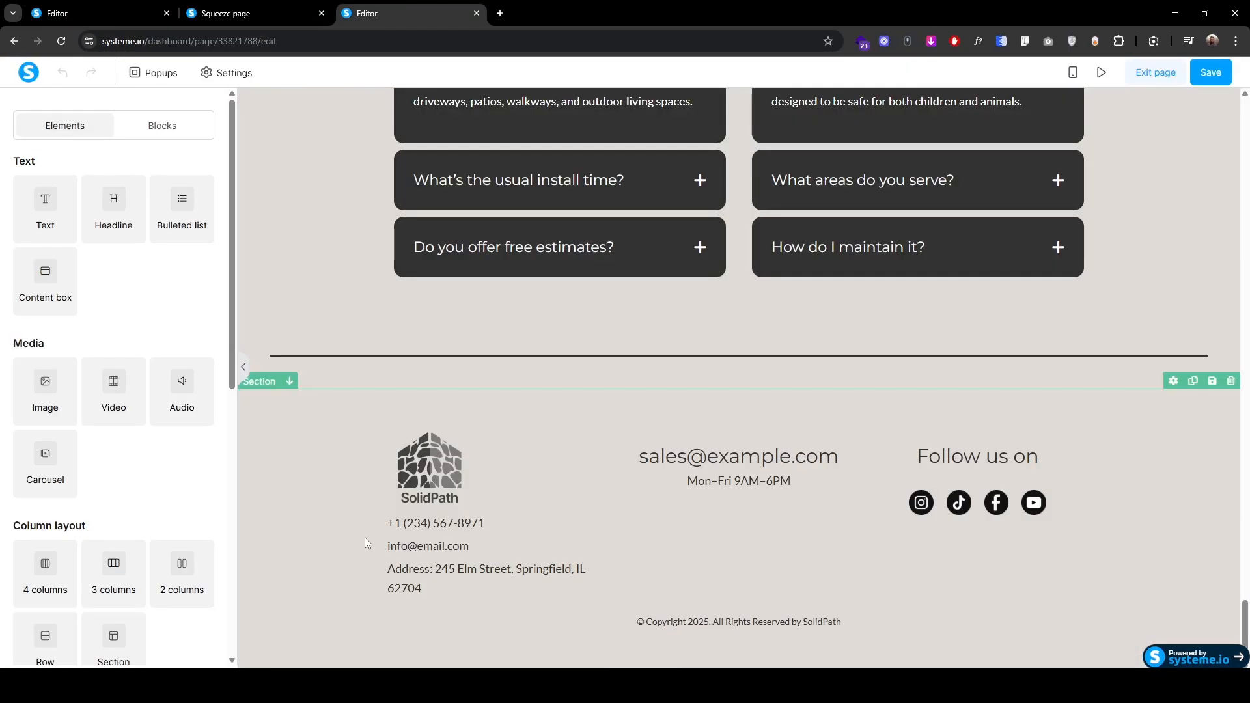
Step: Copy the Meet Our Team section's ID from its settings
scroll(400, 607, "up", 12)
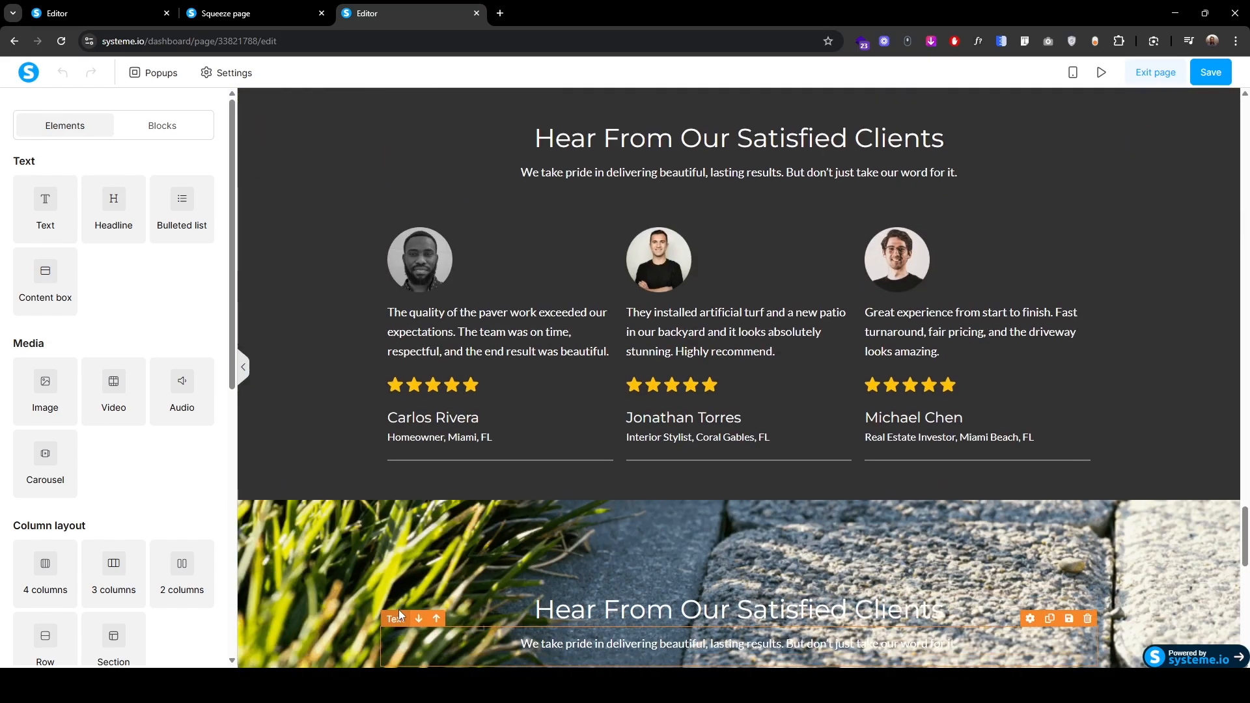
scroll(398, 609, "up", 10)
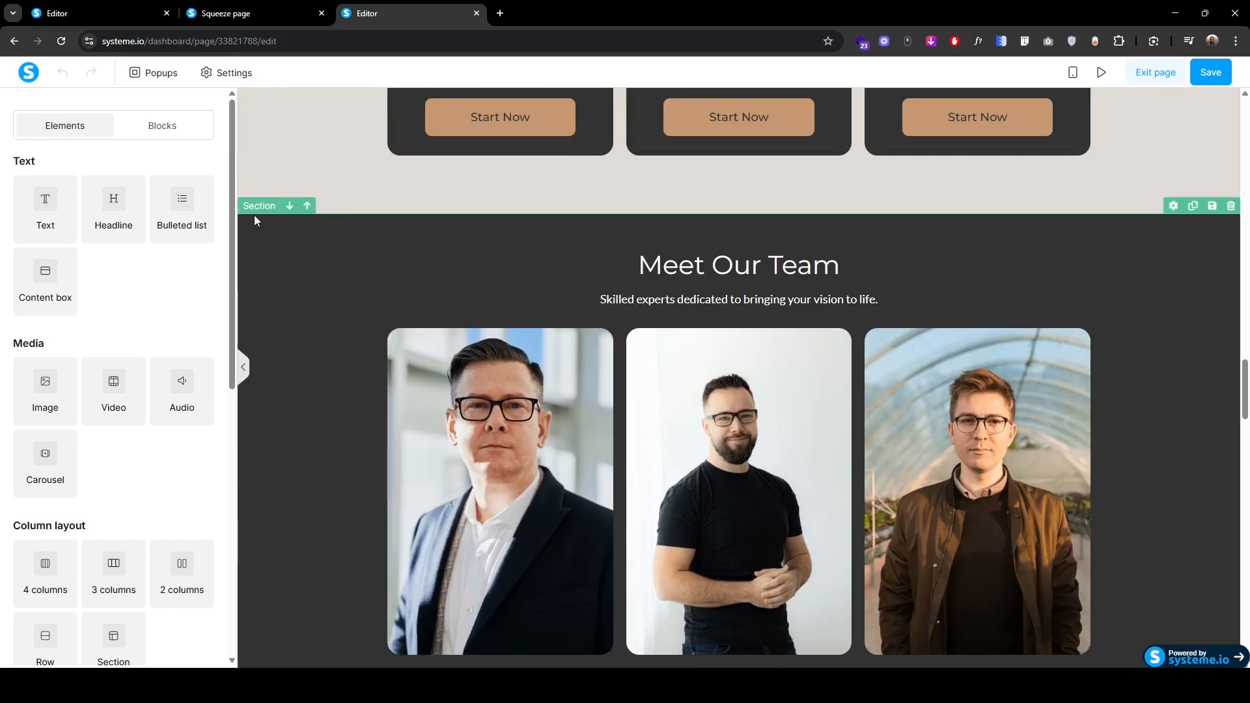
left_click(254, 209)
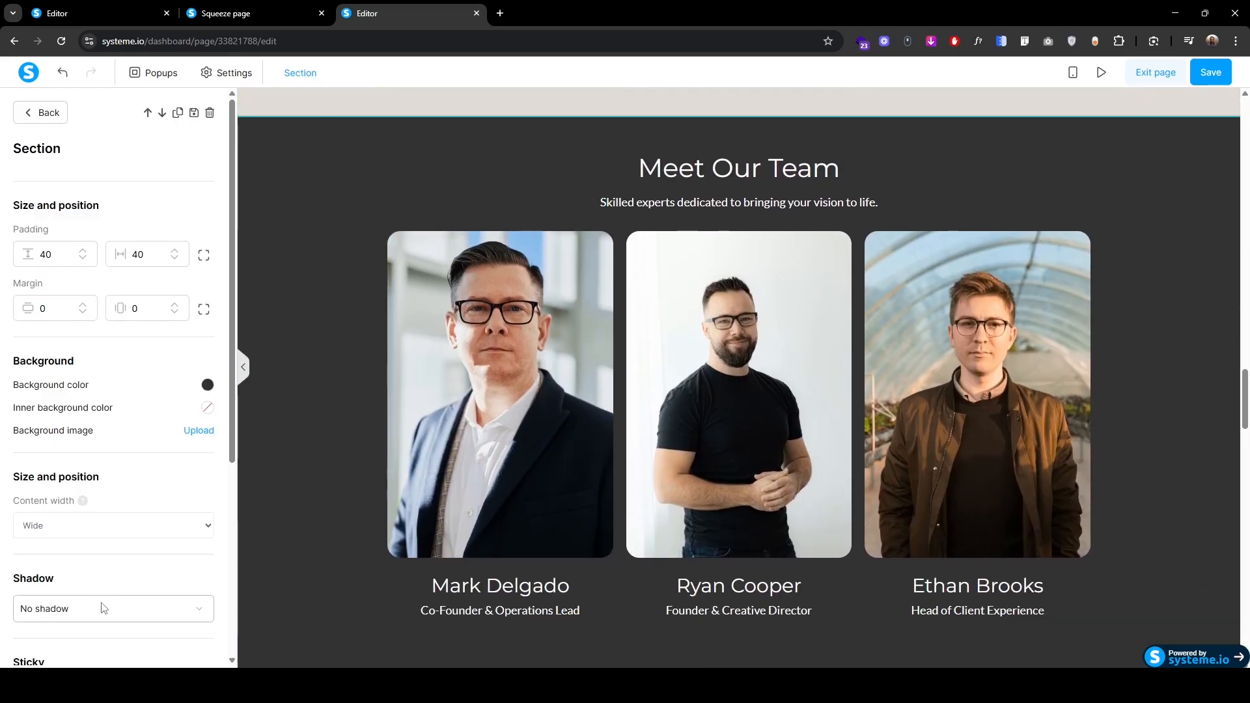
scroll(100, 605, "down", 5)
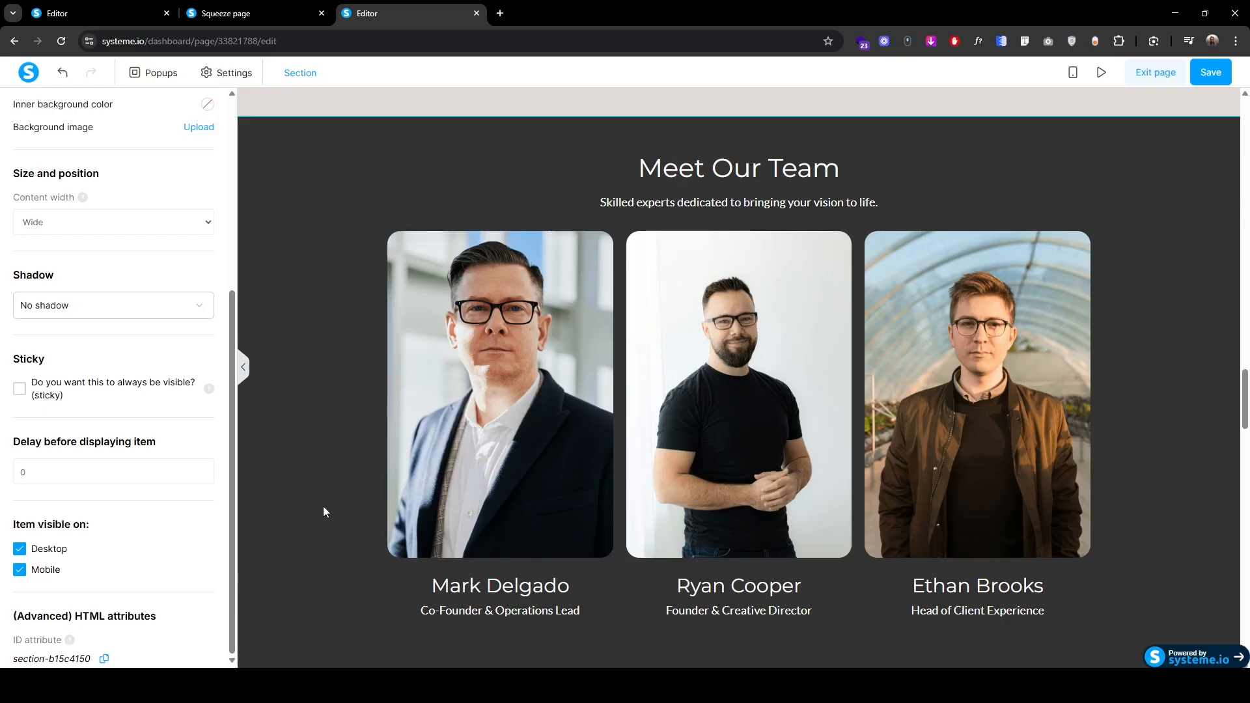
scroll(315, 558, "up", 20)
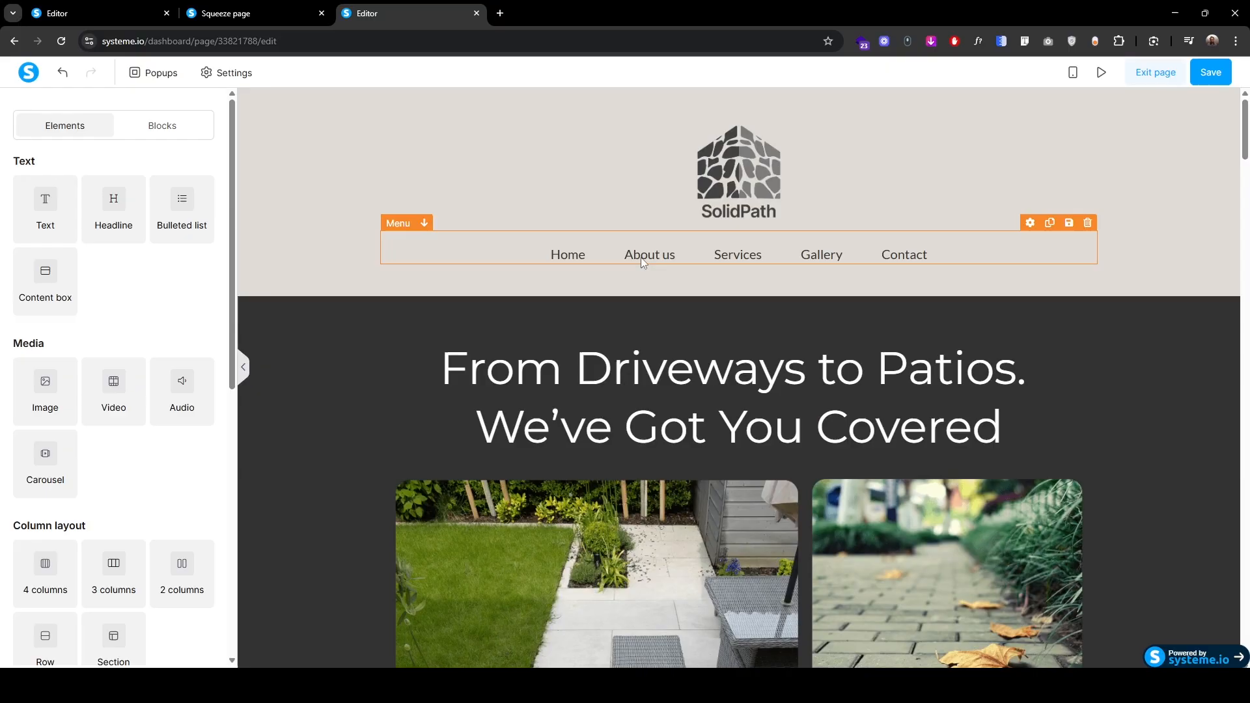
Step: Change the About us menu link to #section-b15c4150, save, and preview the page
left_click(642, 263)
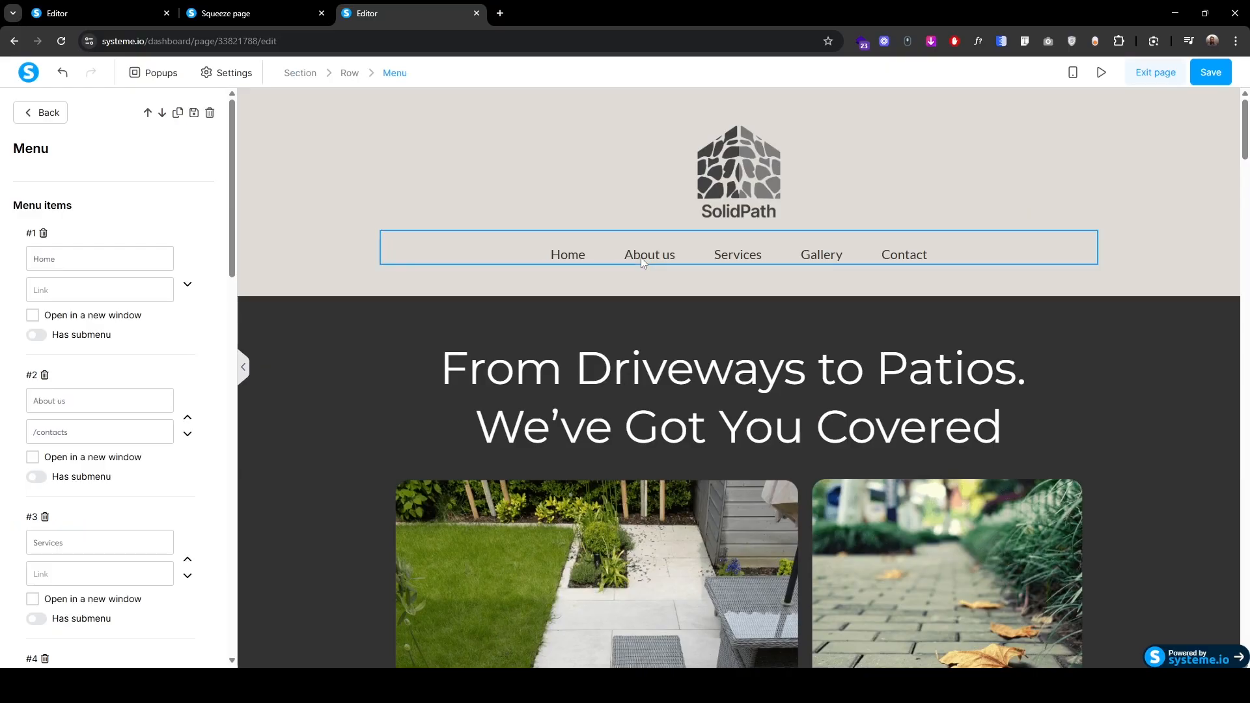
triple_click(86, 435)
type("#")
type("section-b15c4150")
left_click(1195, 76)
left_click(1101, 72)
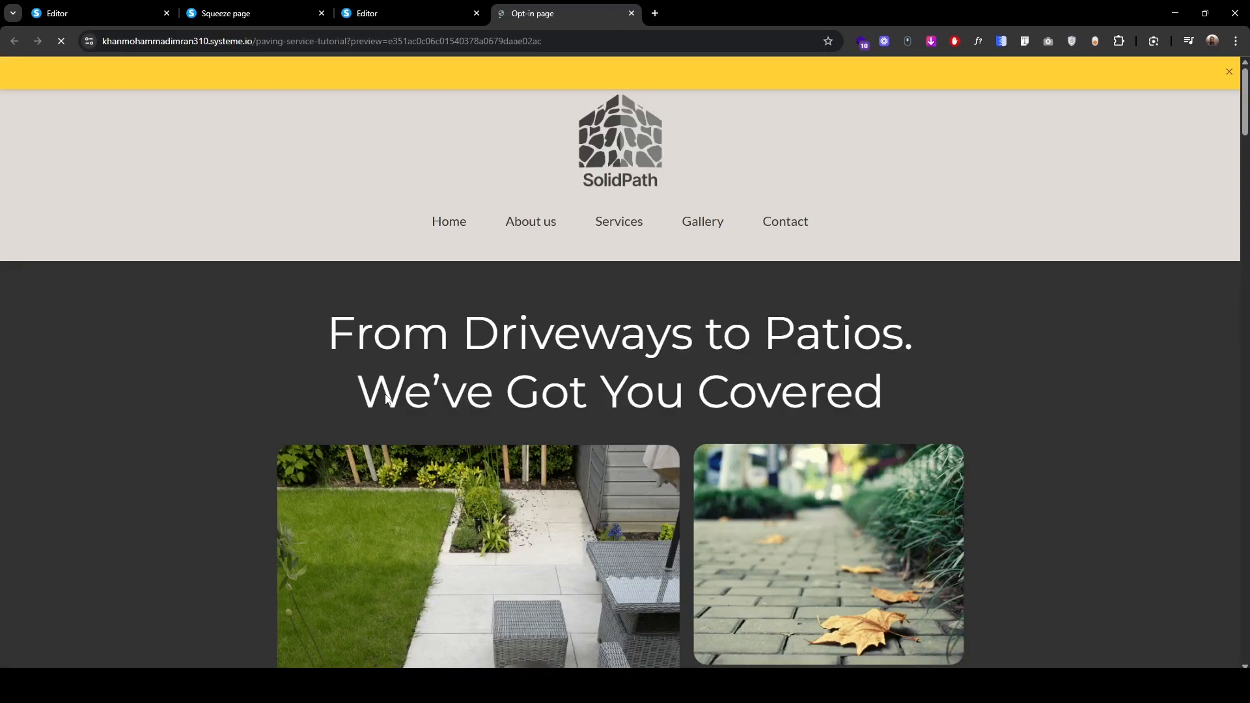
Step: In the preview, check that About us scrolls to Meet Our Team, then return to the editor
left_click(525, 222)
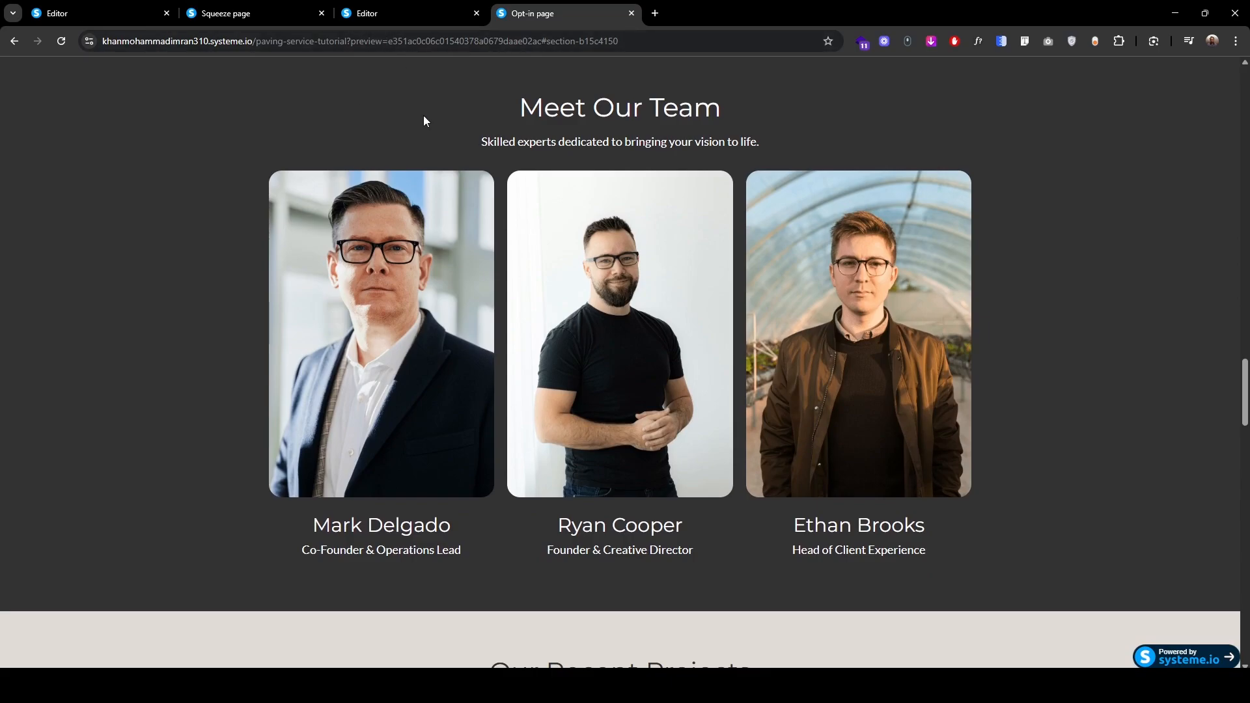
left_click(445, 13)
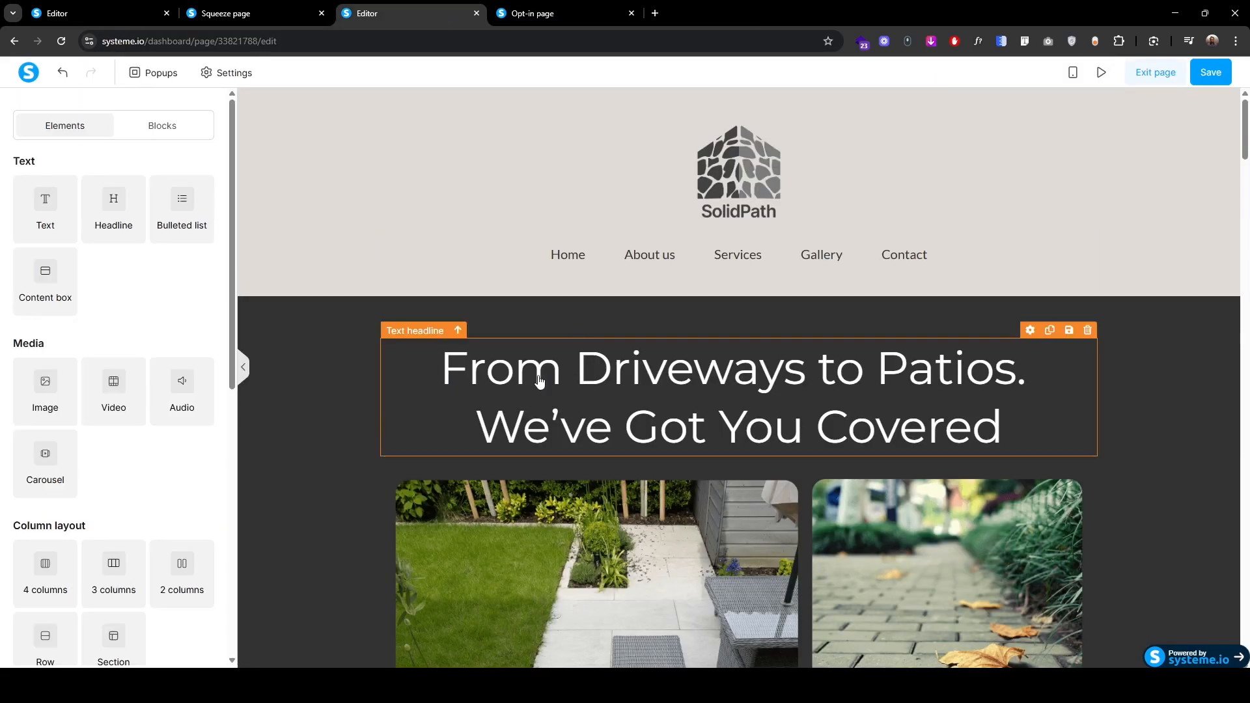
scroll(512, 447, "down", 15)
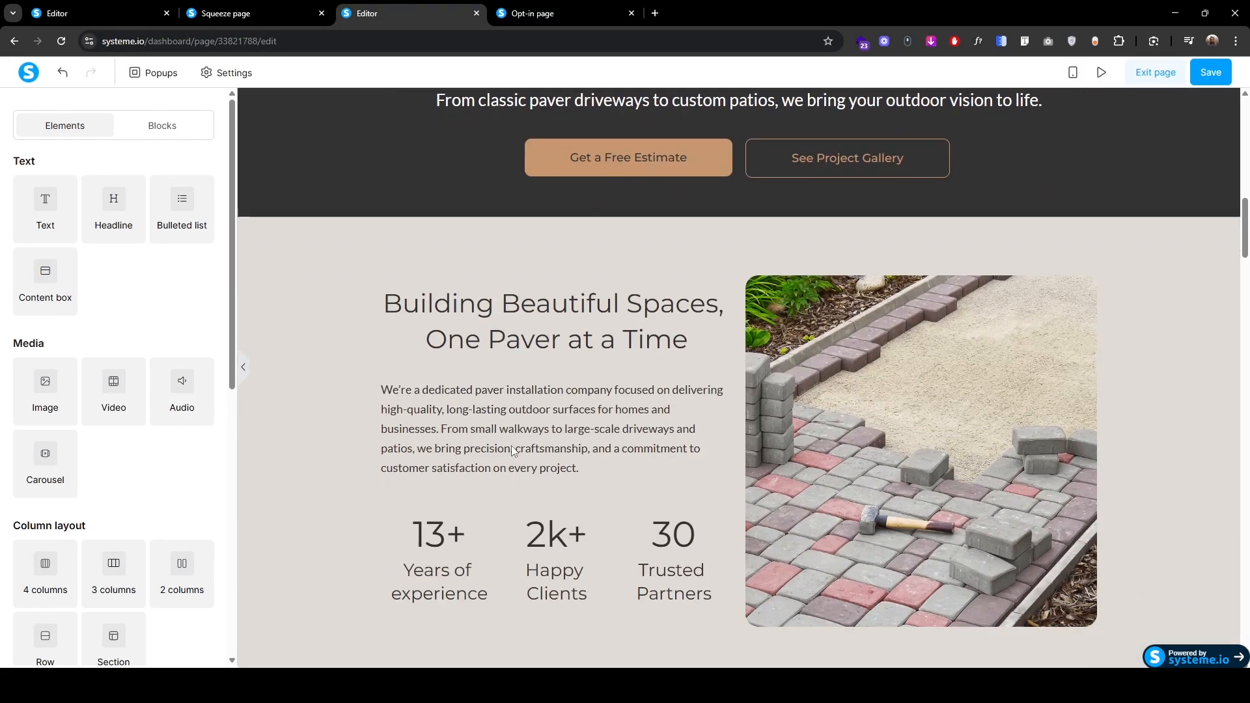
Step: Copy the services section's ID and paste it into the Services menu item's link
scroll(511, 449, "up", 4)
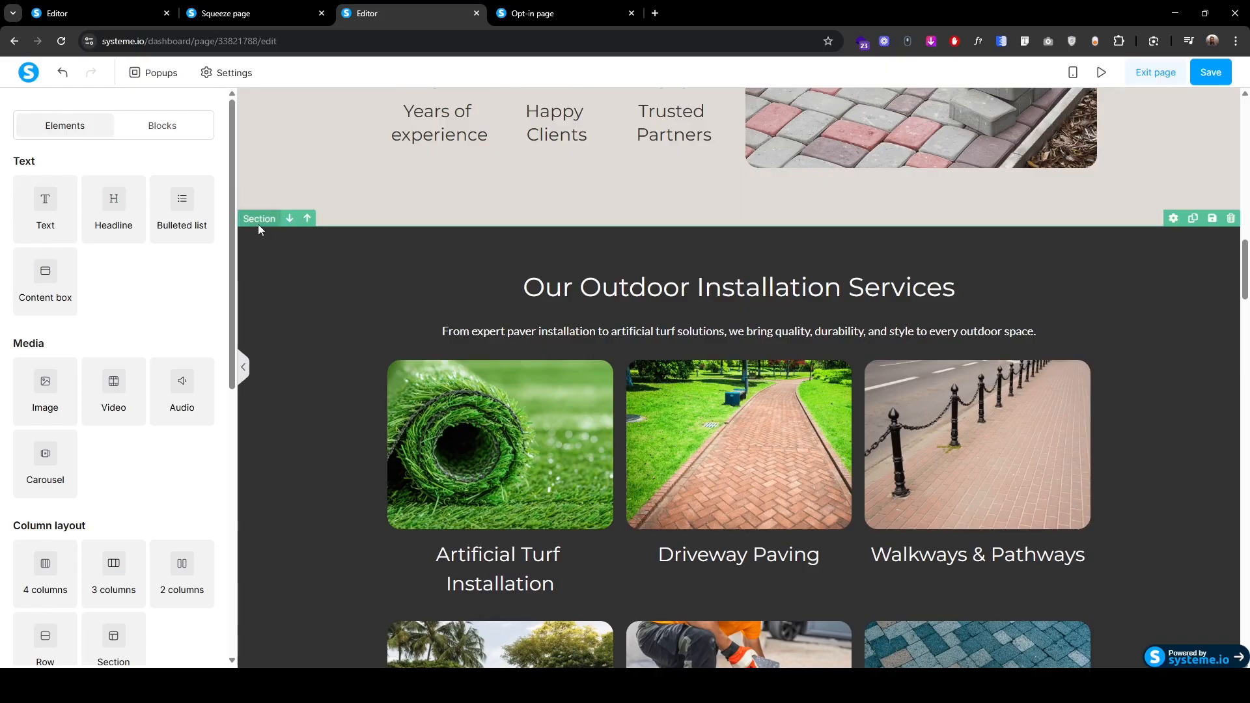
left_click(257, 224)
scroll(91, 540, "down", 5)
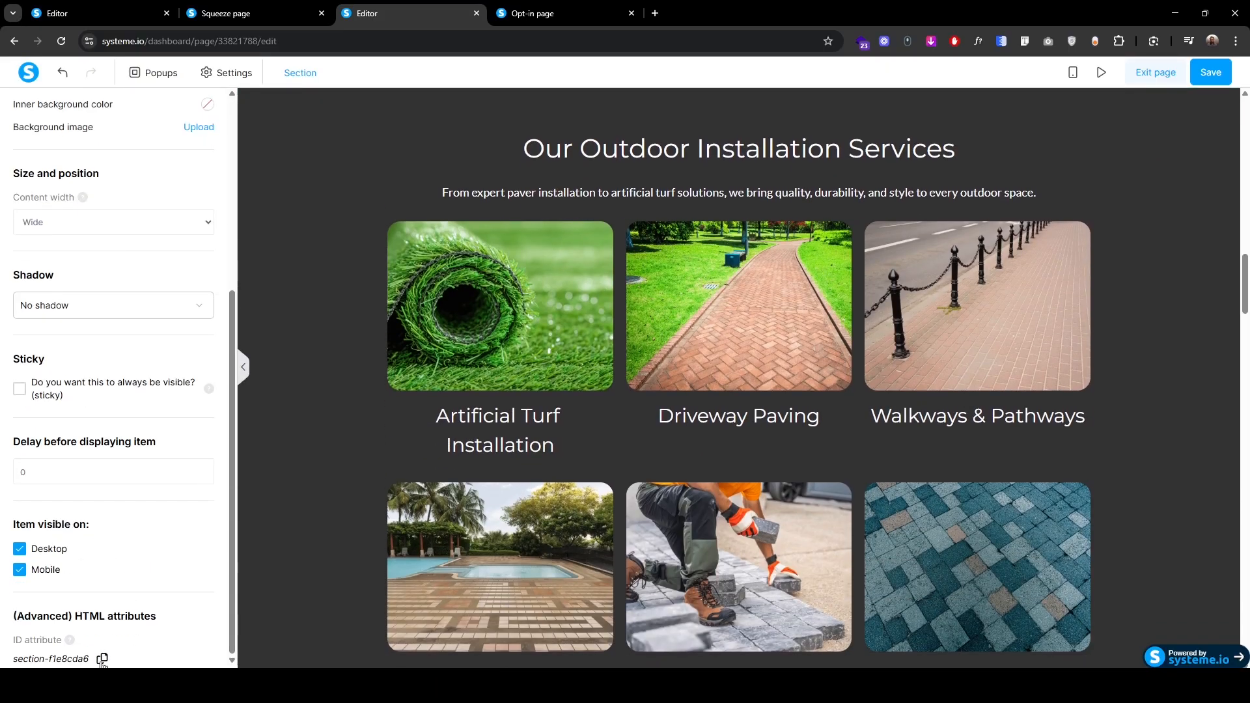
left_click(306, 481)
scroll(314, 478, "up", 15)
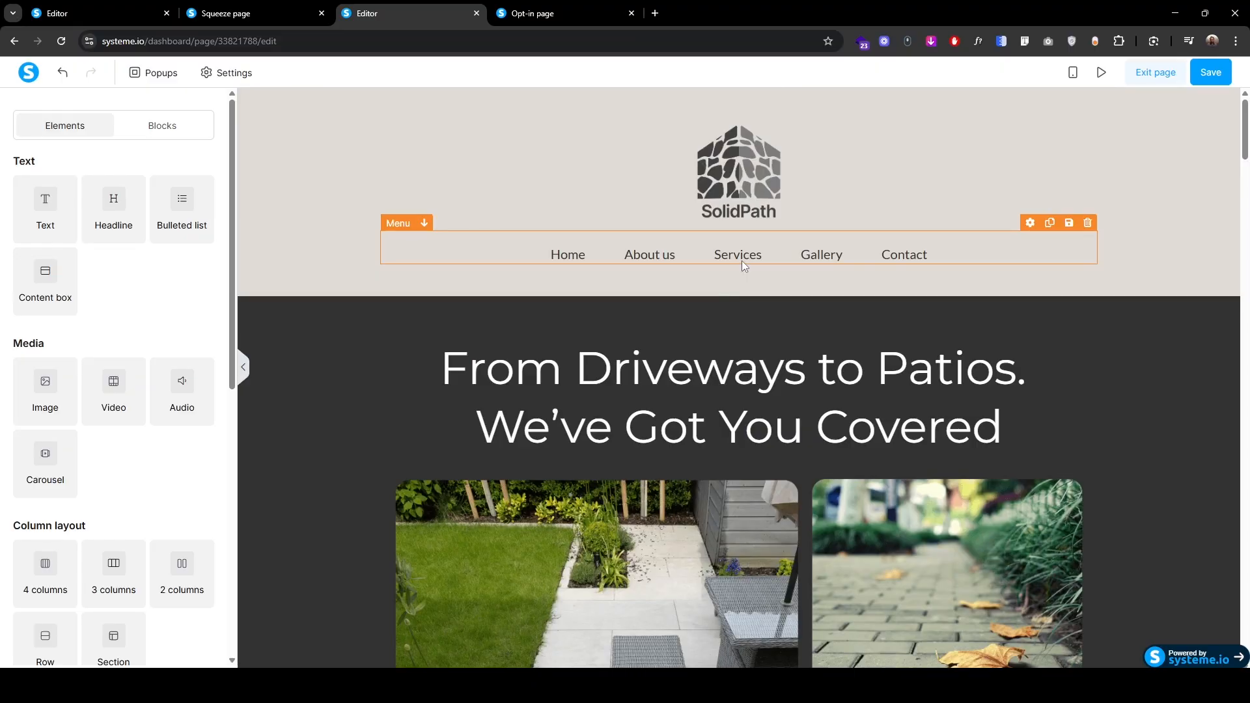
left_click(742, 262)
type("section-f1e8cda6")
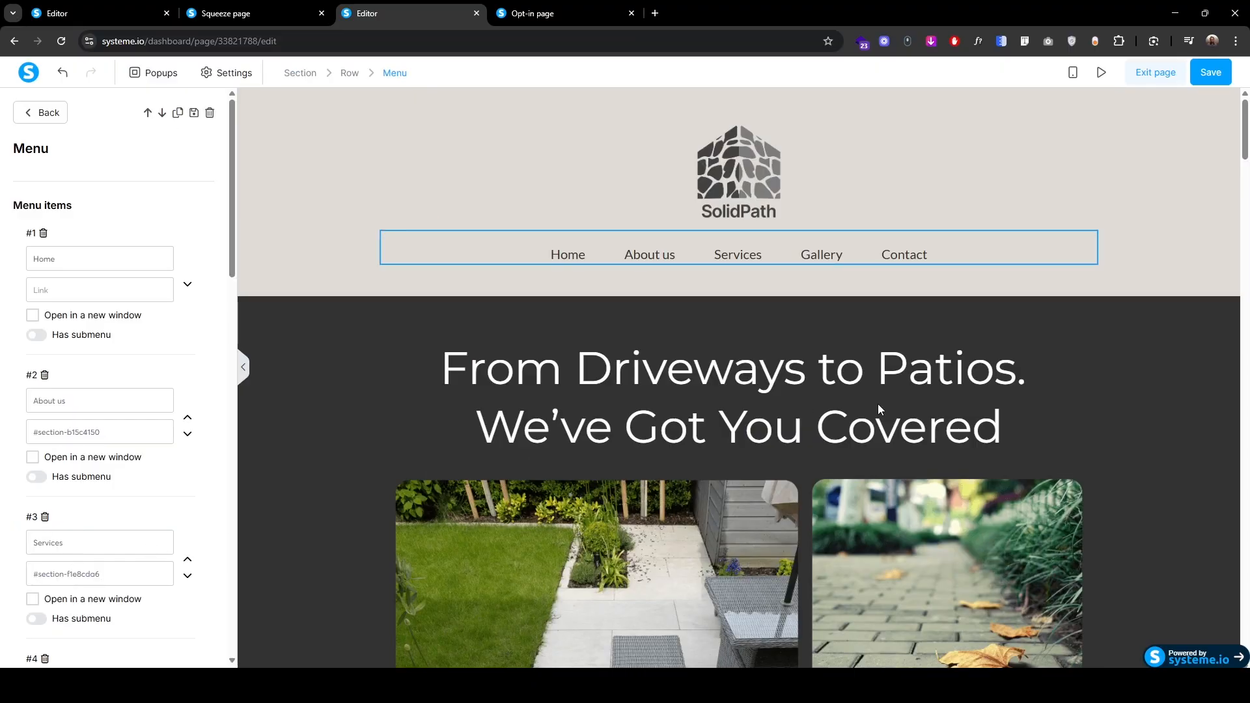
left_click(369, 381)
Step: Copy the Our Recent Projects section's ID and link the Gallery item to #section-414f33cc
scroll(395, 485, "down", 15)
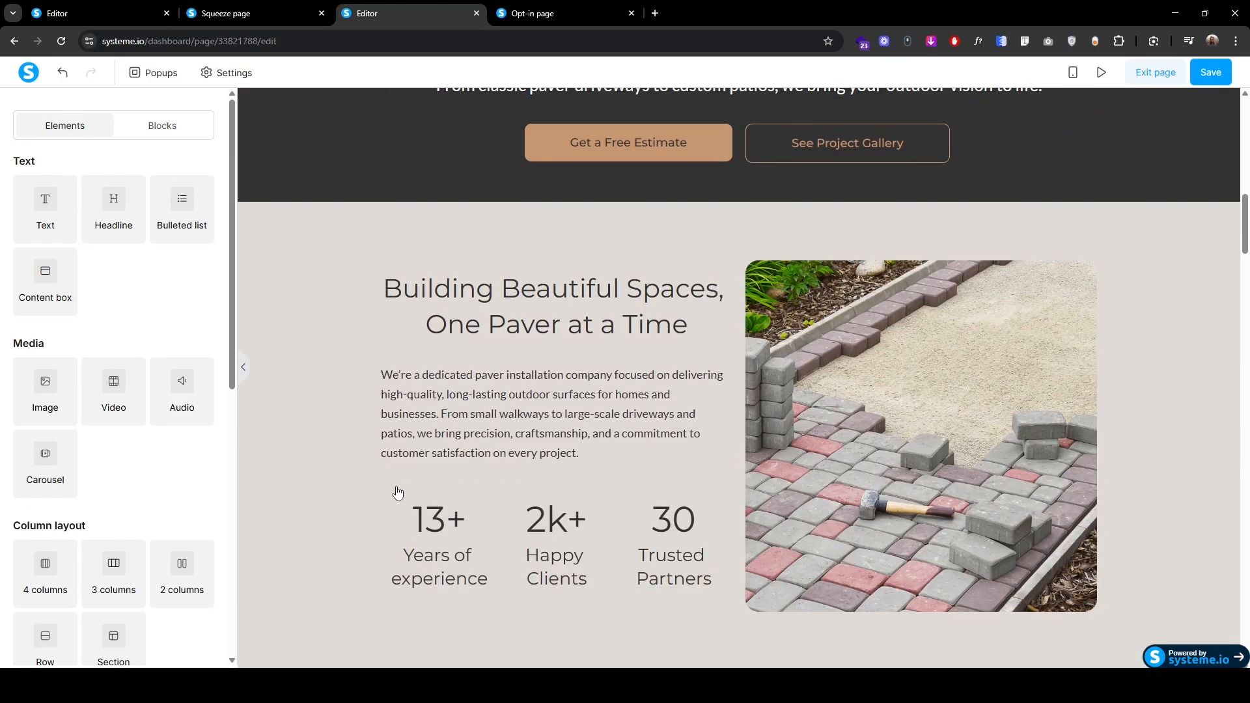
scroll(396, 488, "down", 20)
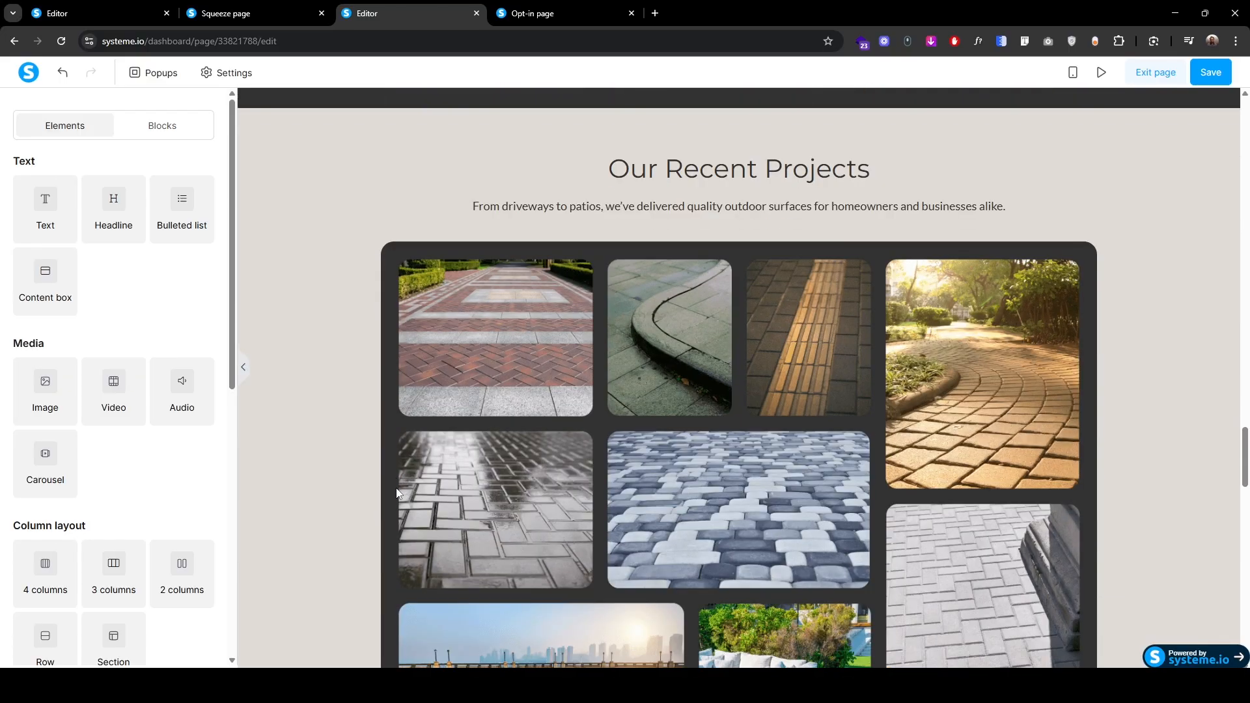
scroll(395, 493, "up", 6)
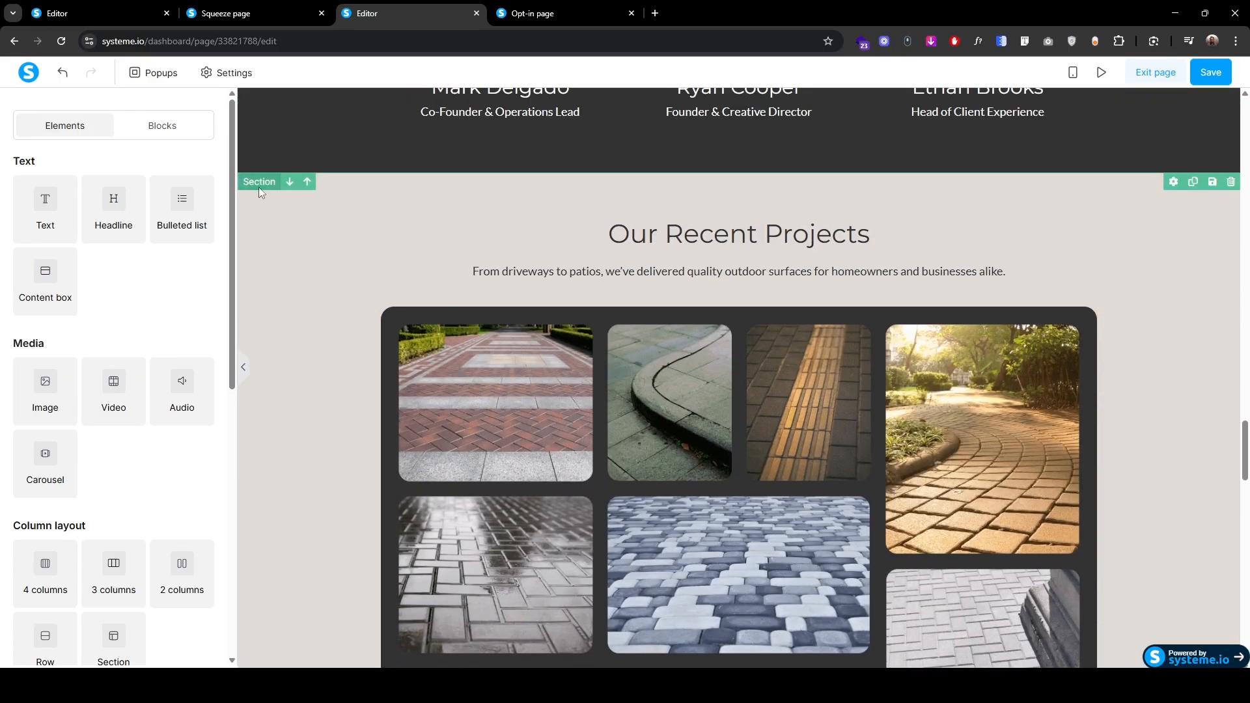
left_click(259, 186)
scroll(130, 499, "down", 5)
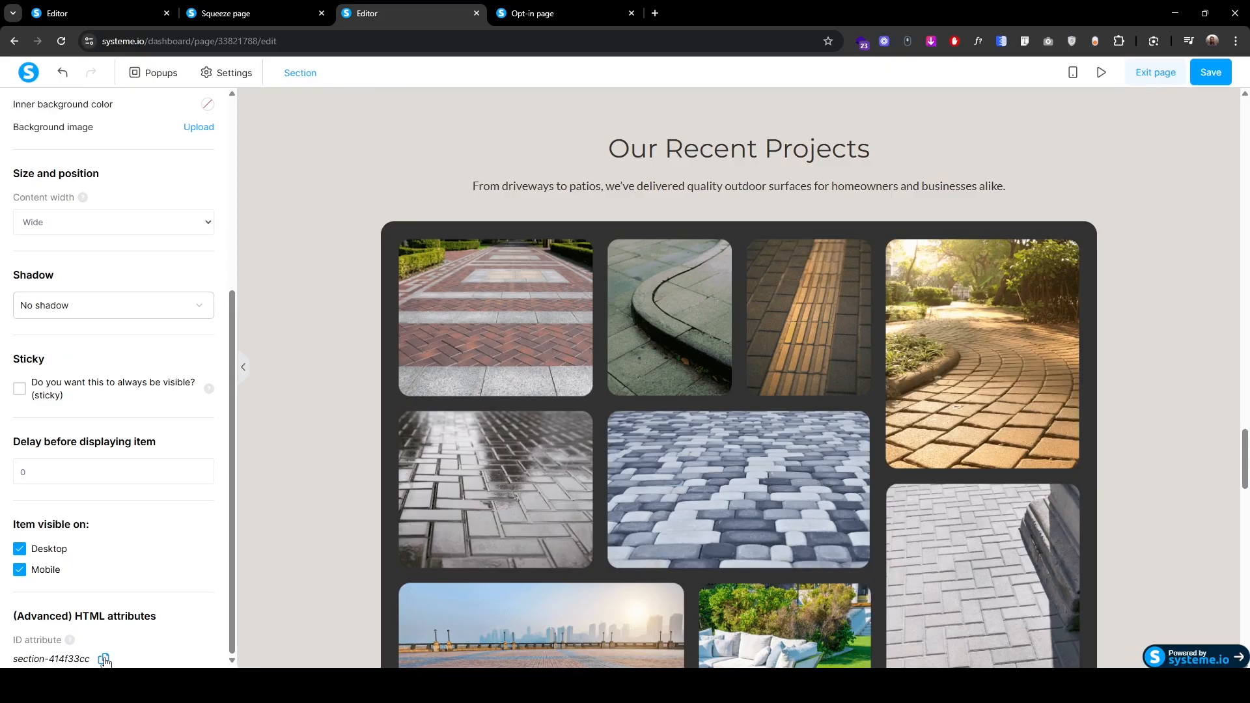
left_click(326, 490)
scroll(326, 491, "up", 20)
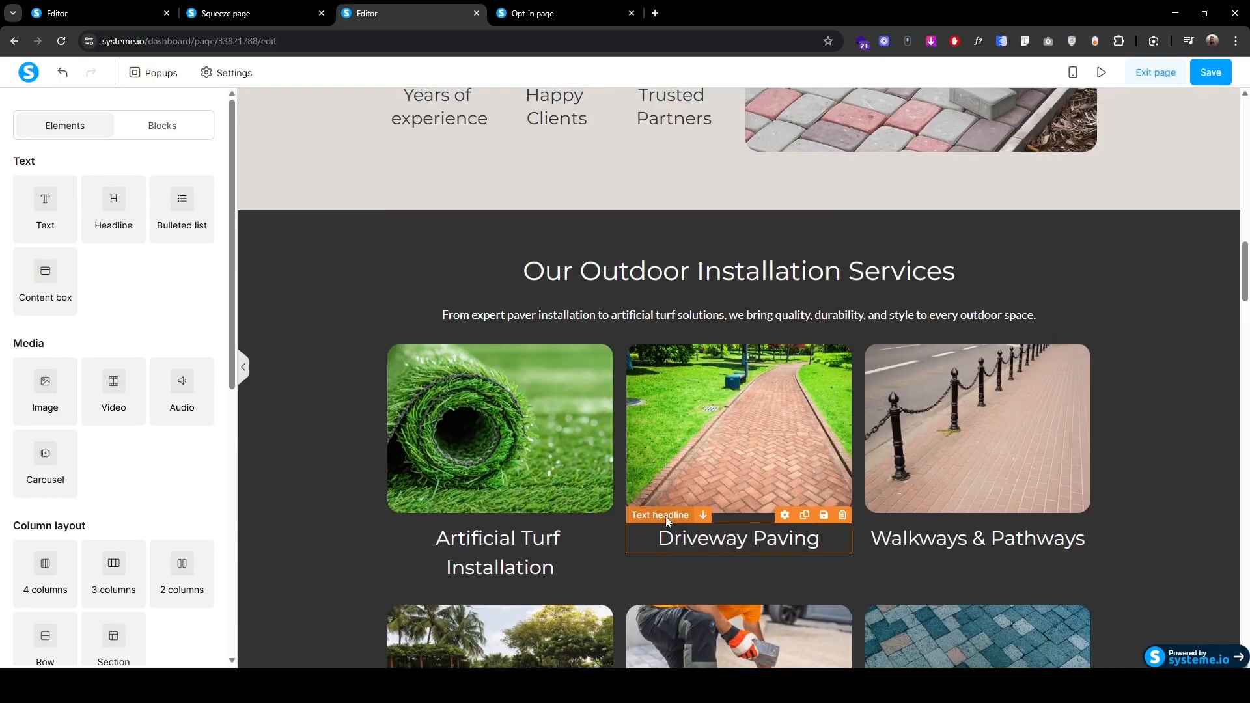
scroll(666, 526, "up", 6)
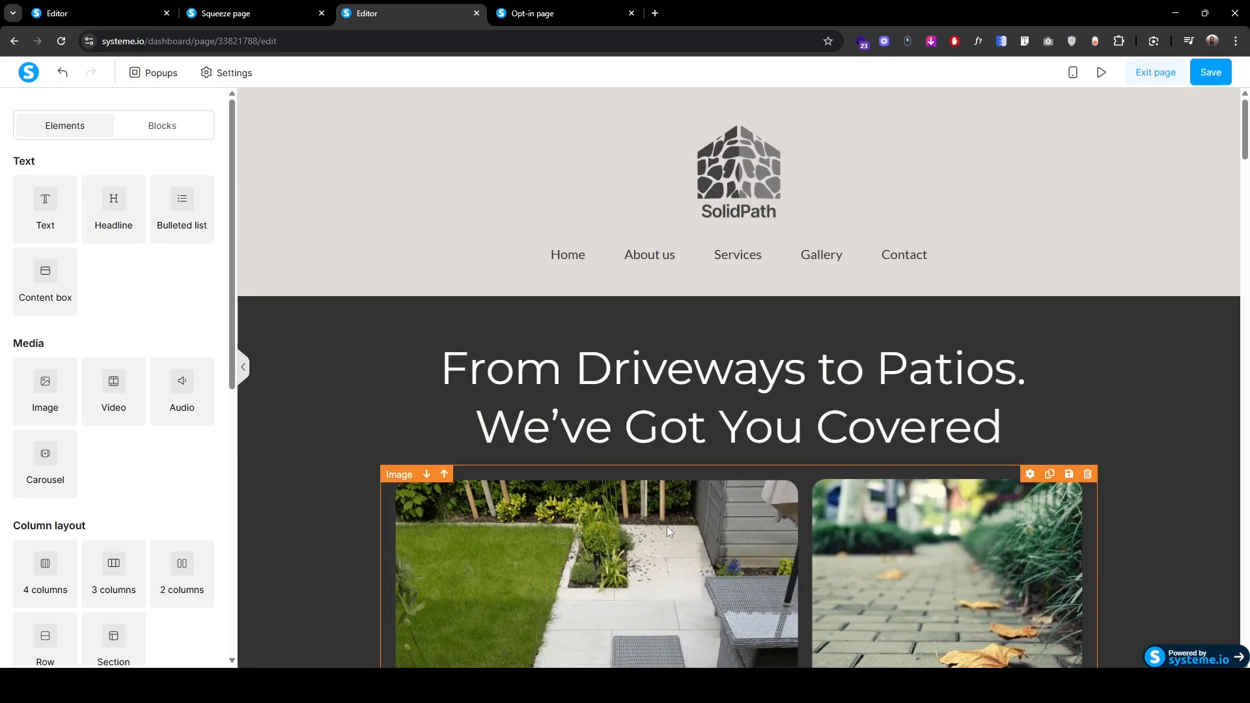
left_click(824, 256)
scroll(100, 579, "down", 4)
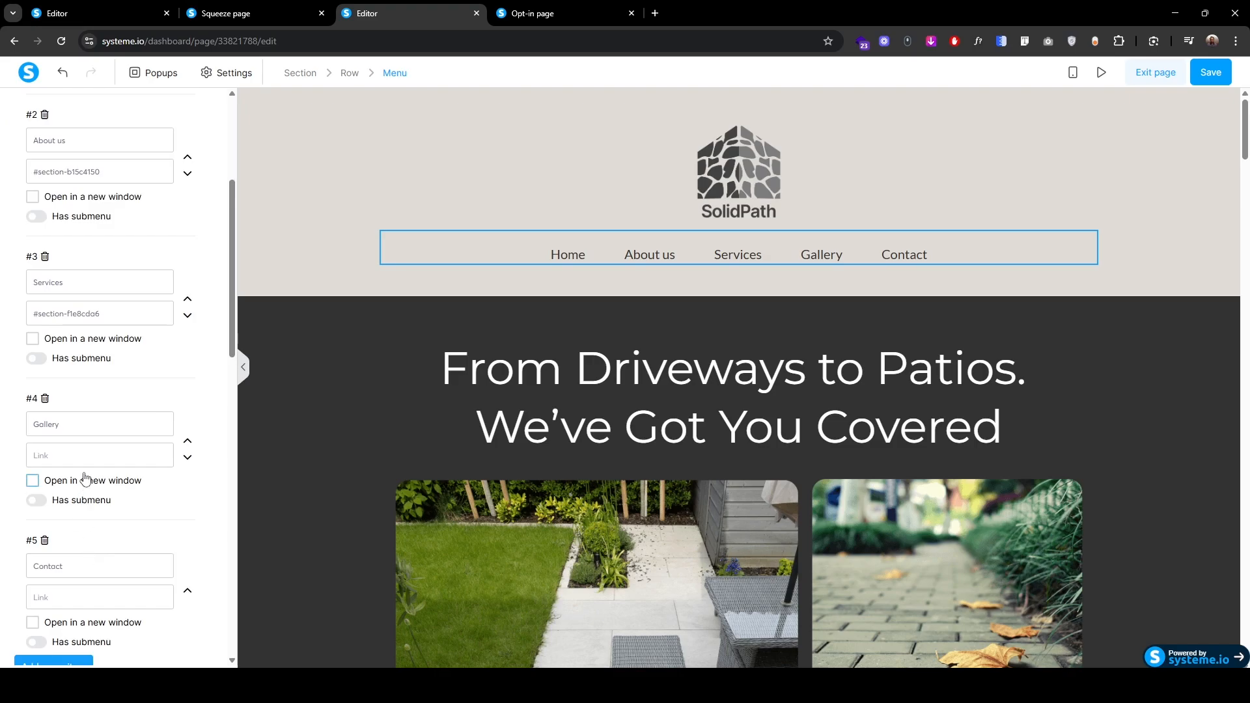
left_click(85, 455)
type("#")
type("section-414f33cc")
left_click(315, 482)
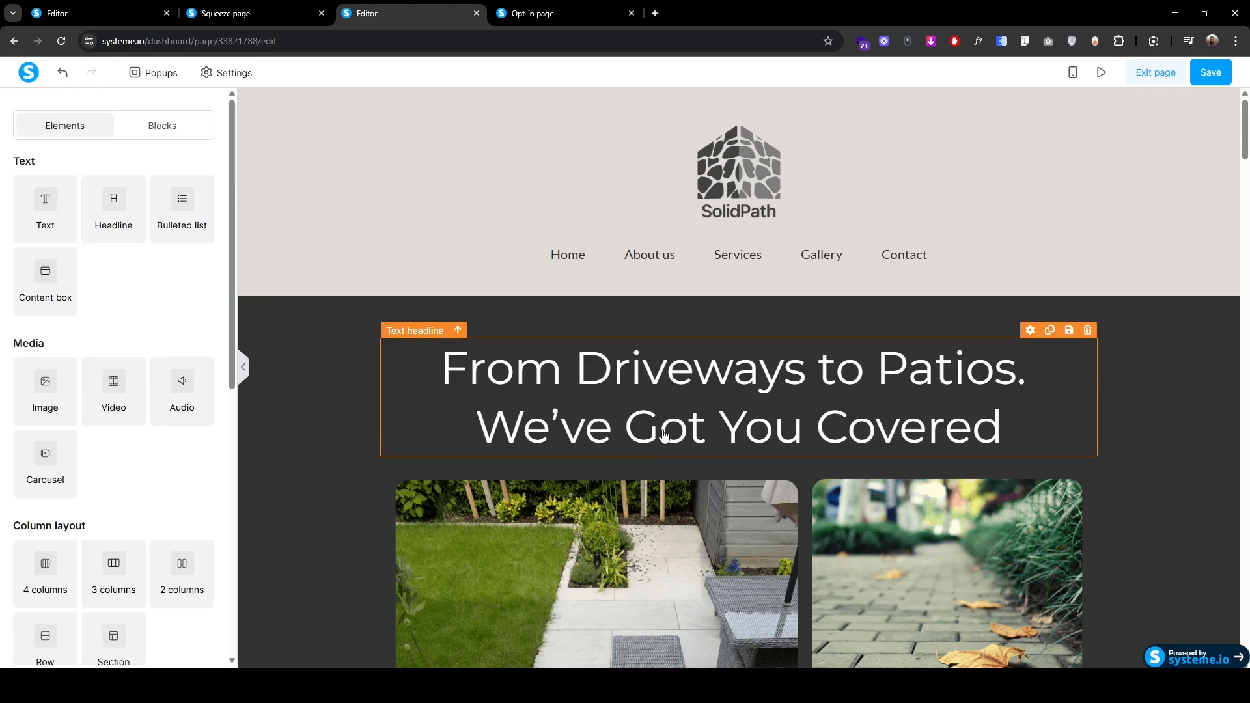
Step: Link the Contact item to the testimonials section's #section-eb3bde7d anchor and save the page
scroll(601, 521, "down", 10)
scroll(599, 526, "down", 20)
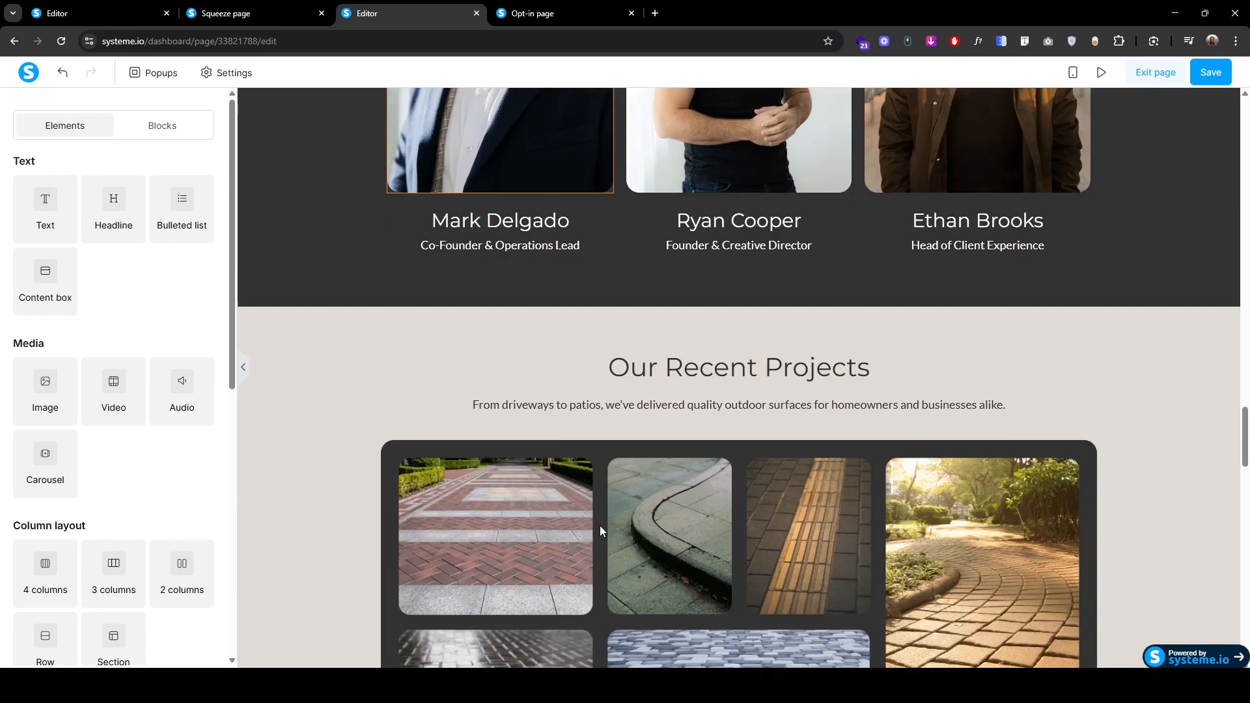
scroll(600, 529, "up", 6)
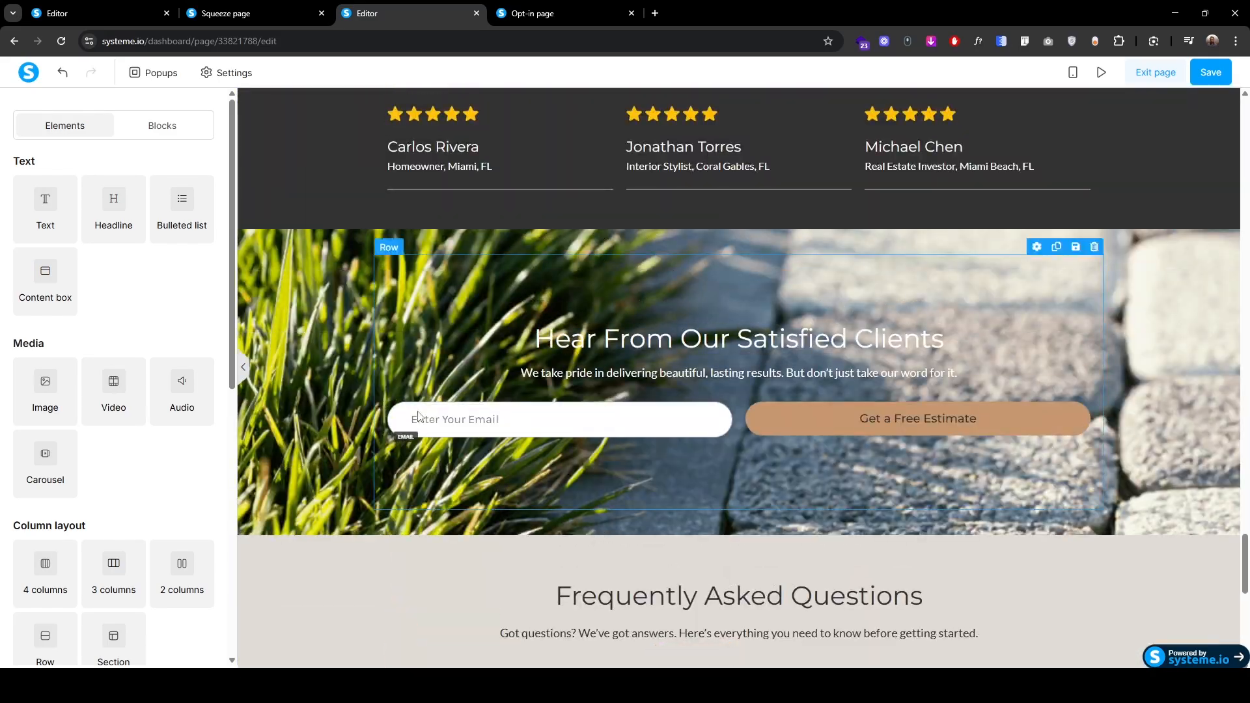
left_click(259, 227)
scroll(107, 561, "down", 5)
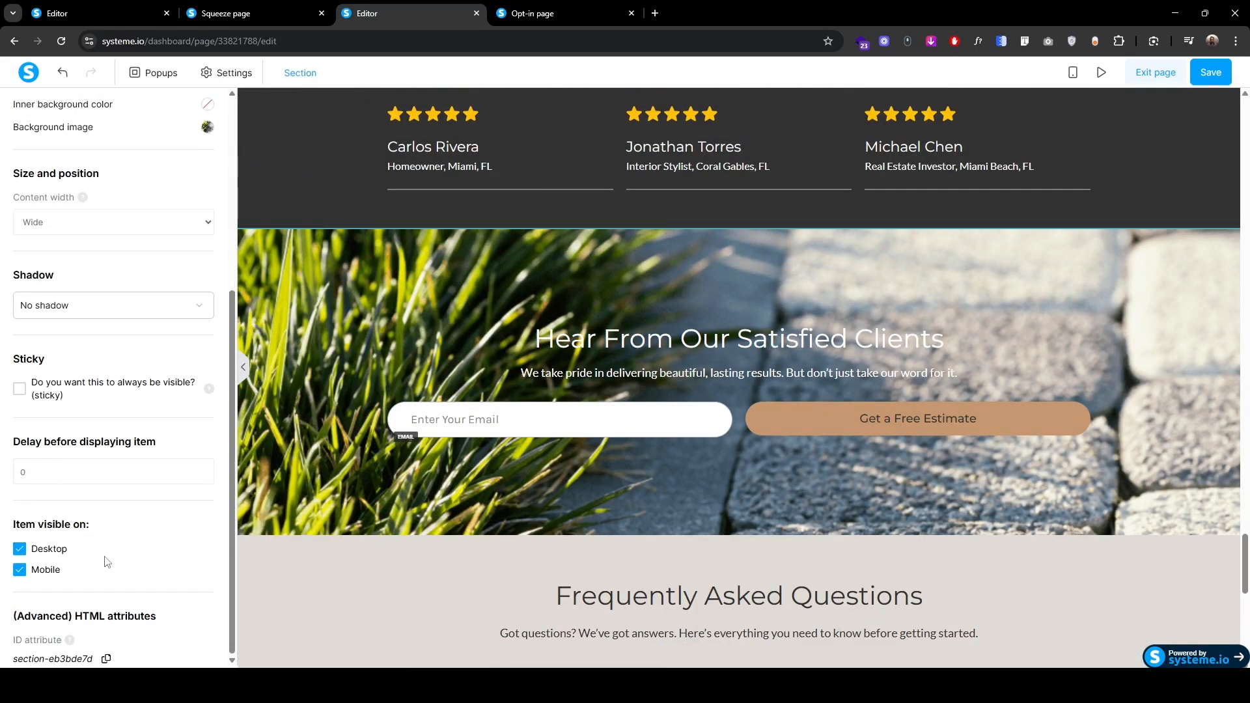
left_click(345, 580)
scroll(354, 565, "up", 15)
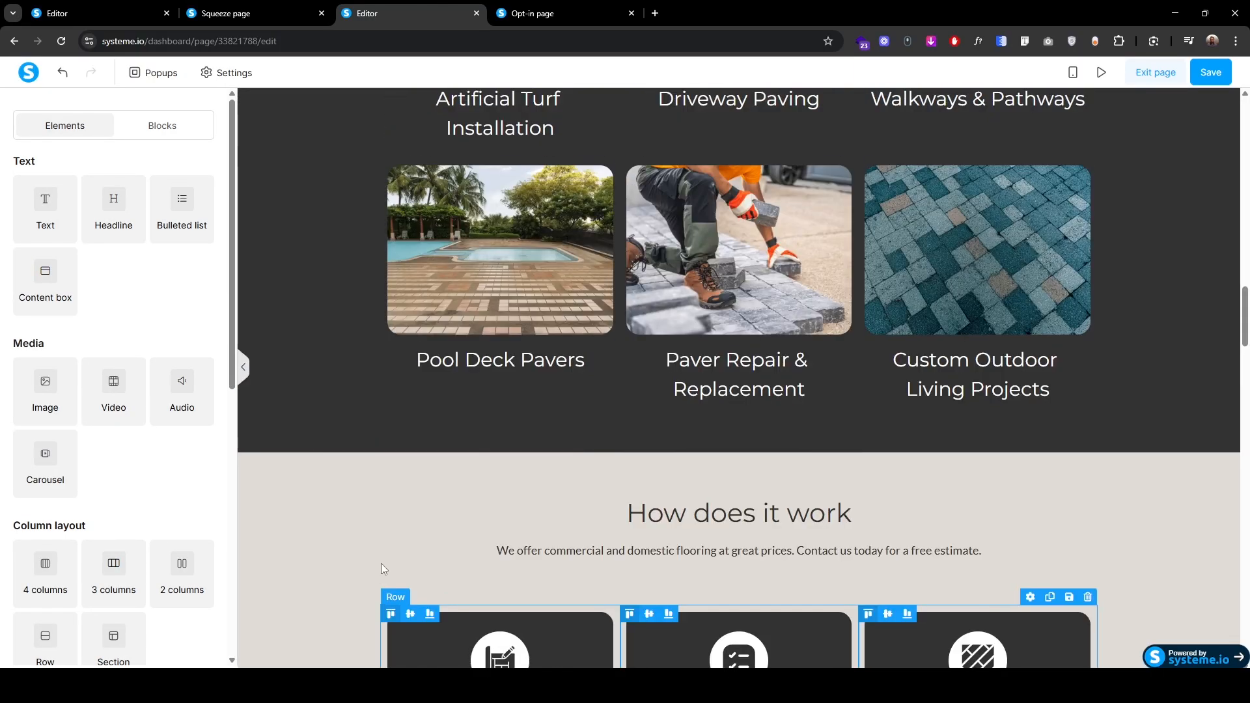
scroll(380, 563, "up", 15)
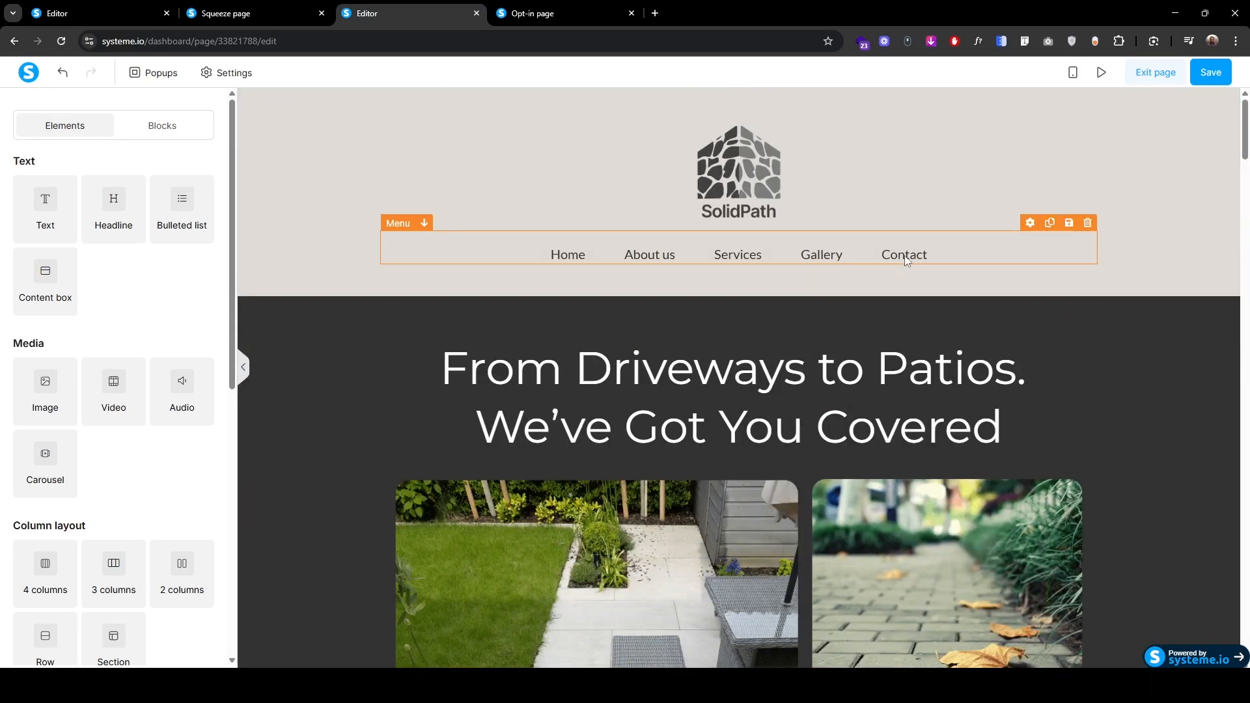
left_click(910, 258)
scroll(65, 590, "down", 8)
scroll(54, 398, "up", 1)
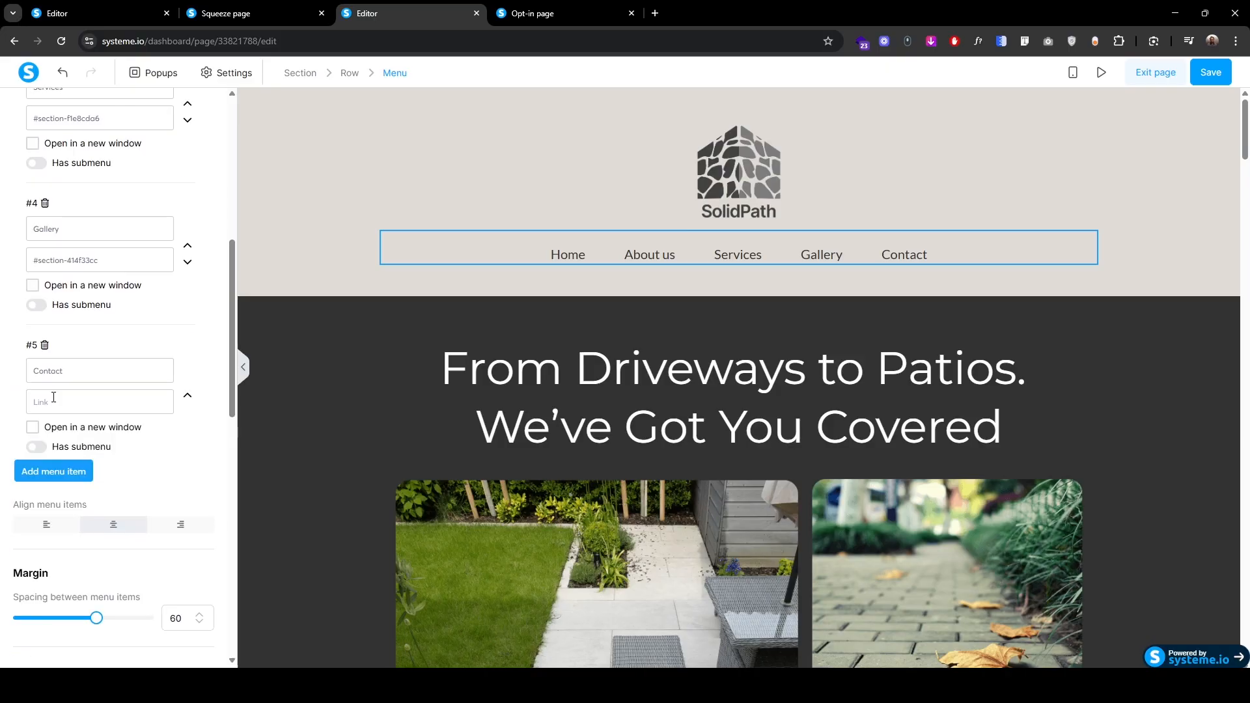
left_click(53, 397)
key("ctrl+v")
left_click(976, 156)
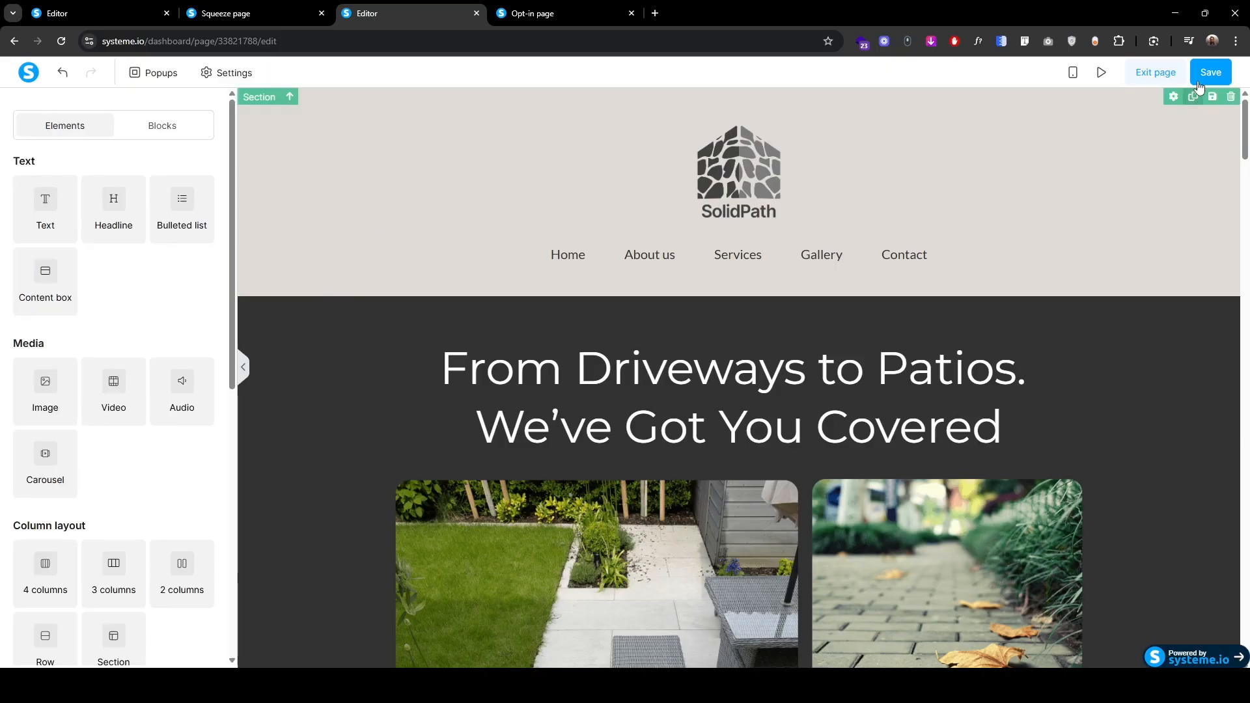
left_click(1210, 74)
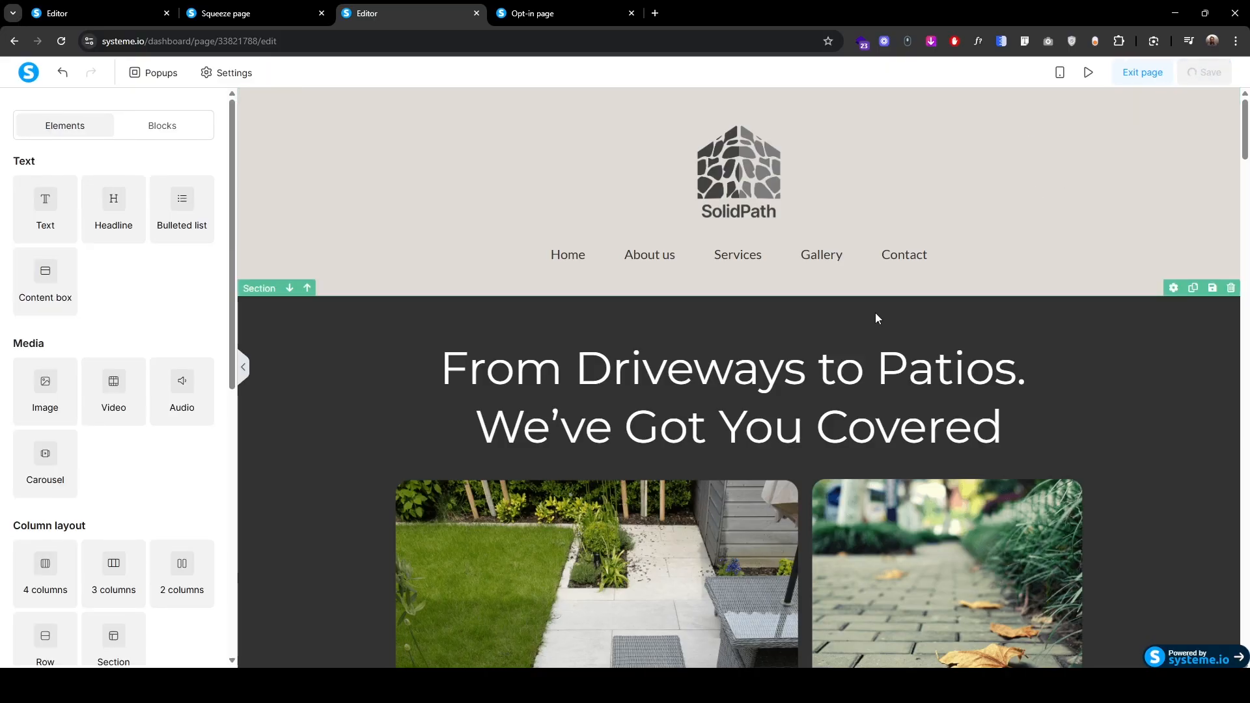
Step: In the preview, test the Services, Gallery and Contact menu links, then return to the editor
left_click(1102, 72)
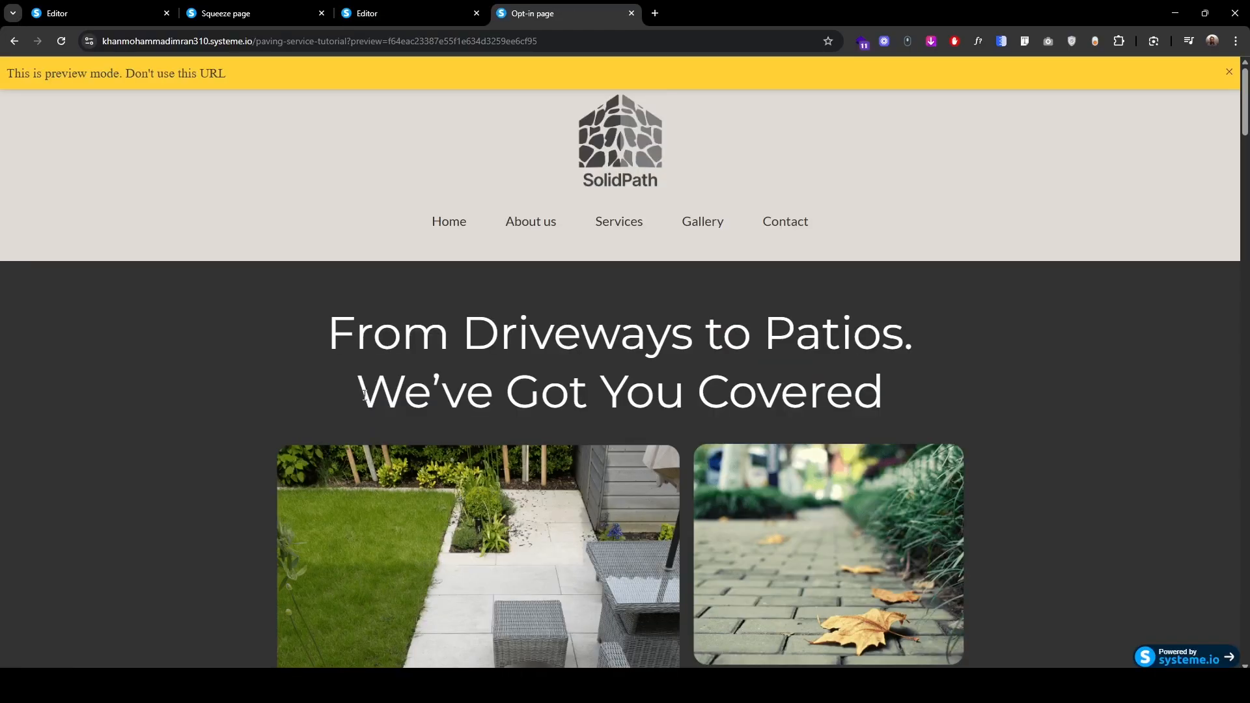
left_click(612, 229)
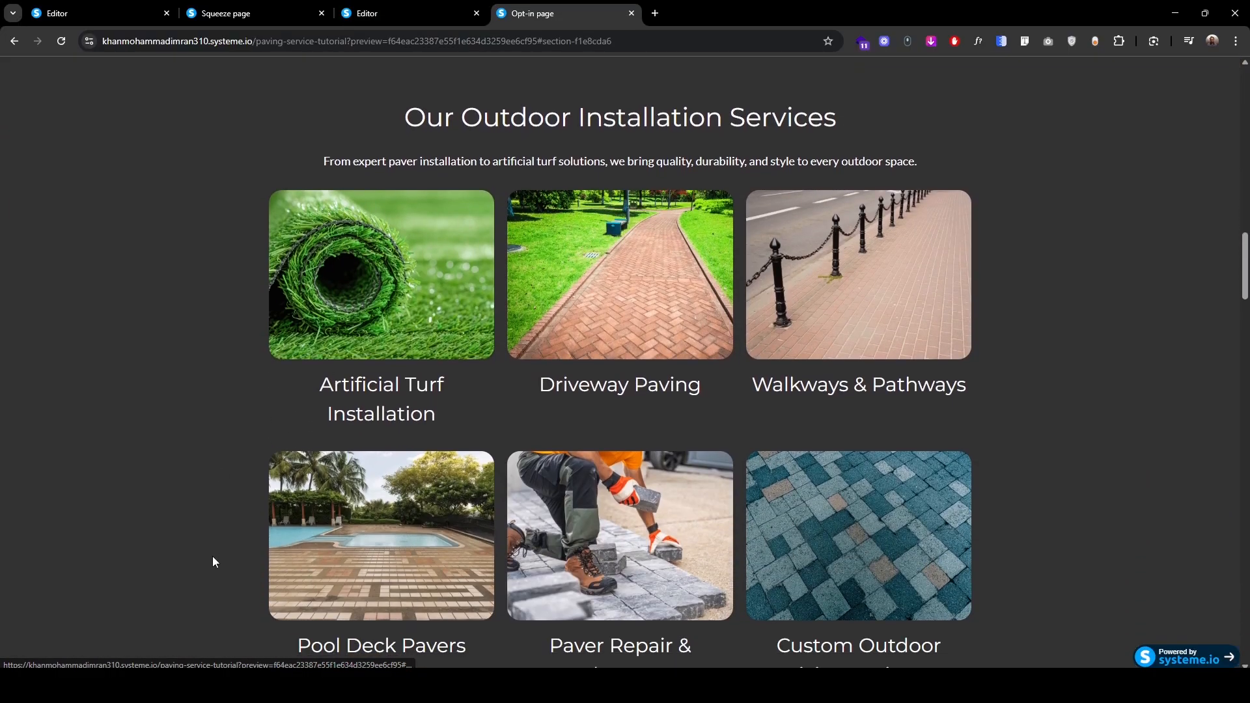
scroll(250, 265, "up", 8)
scroll(250, 265, "up", 8)
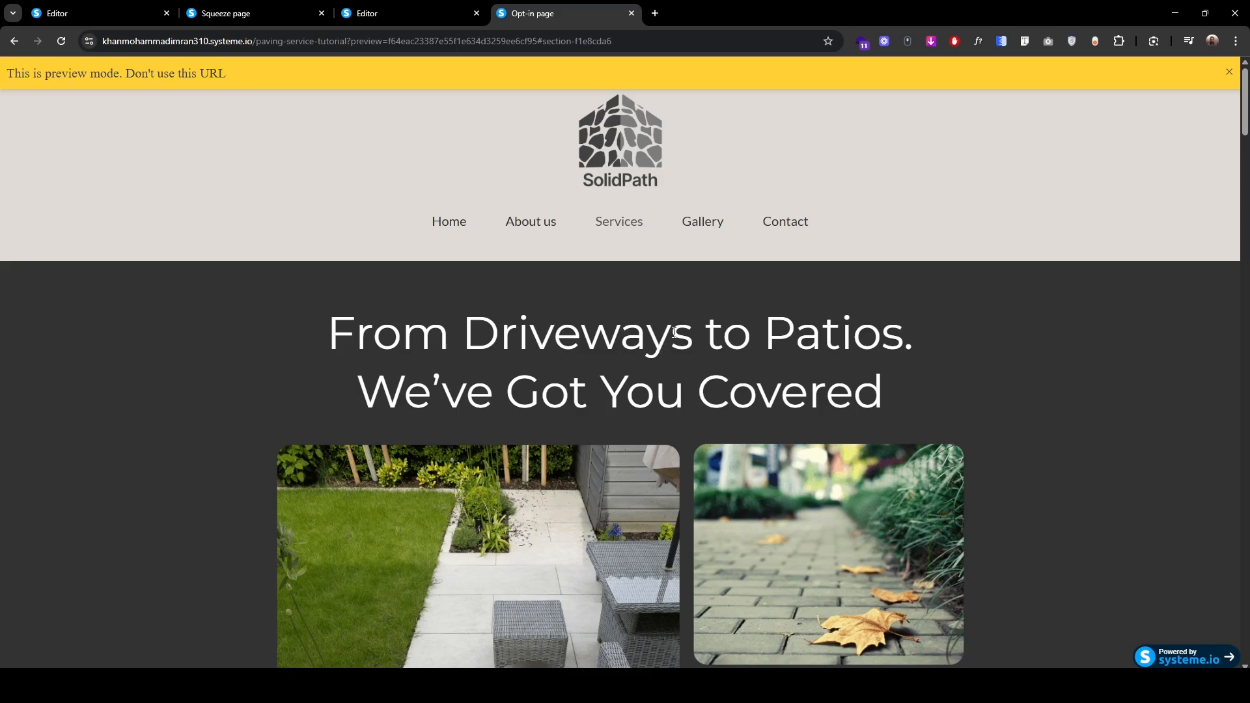
left_click(702, 223)
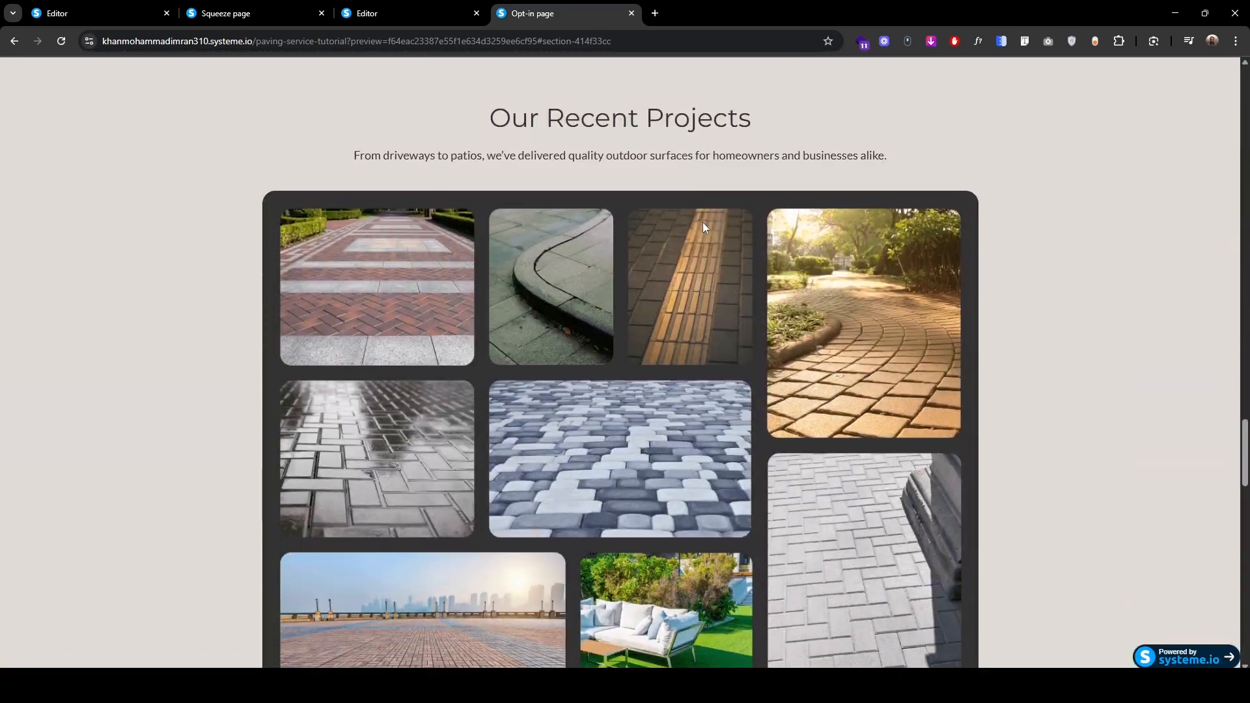
scroll(235, 321, "up", 15)
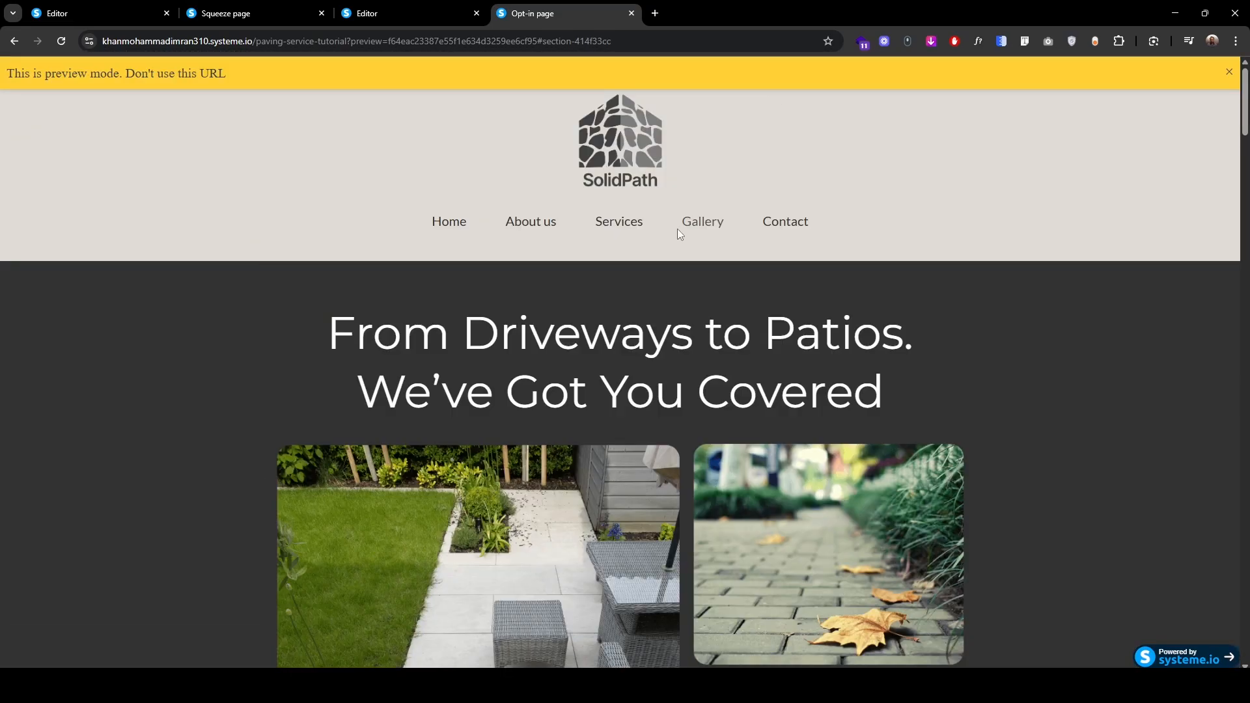
left_click(775, 222)
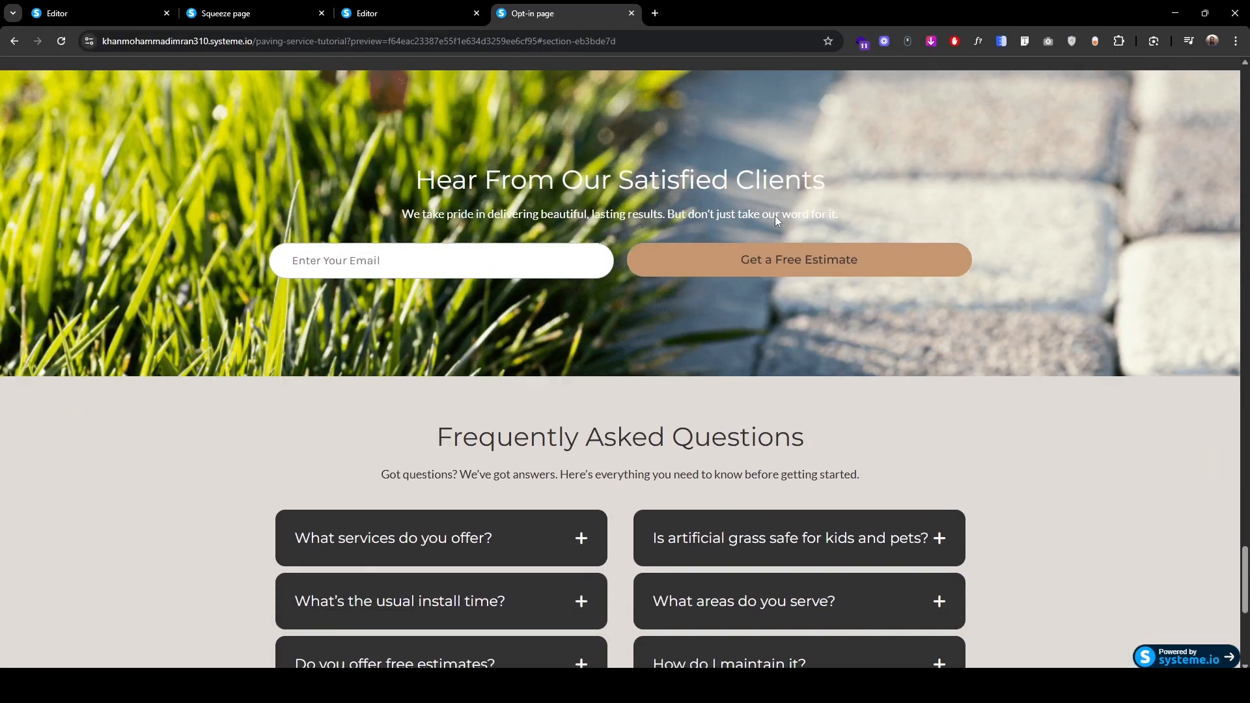
scroll(474, 424, "up", 15)
scroll(248, 467, "down", 6)
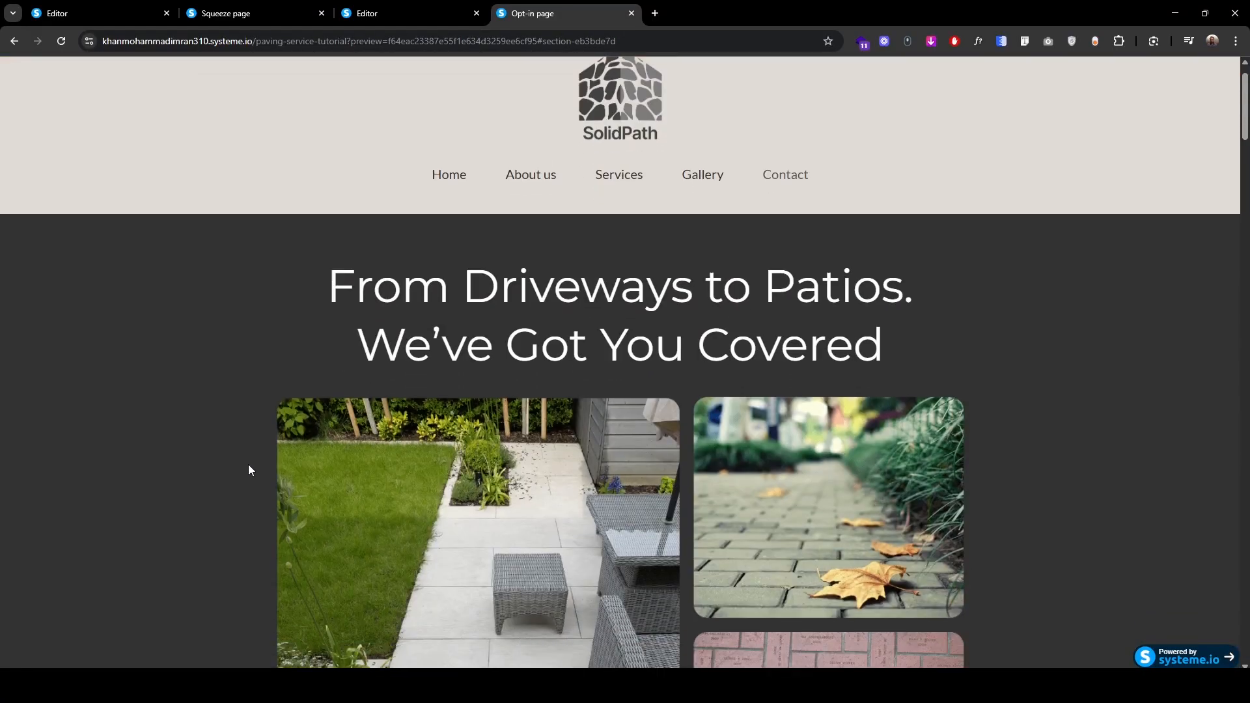
left_click(433, 9)
Step: Copy the Gallery menu item's #section-414f33cc link
left_click(828, 259)
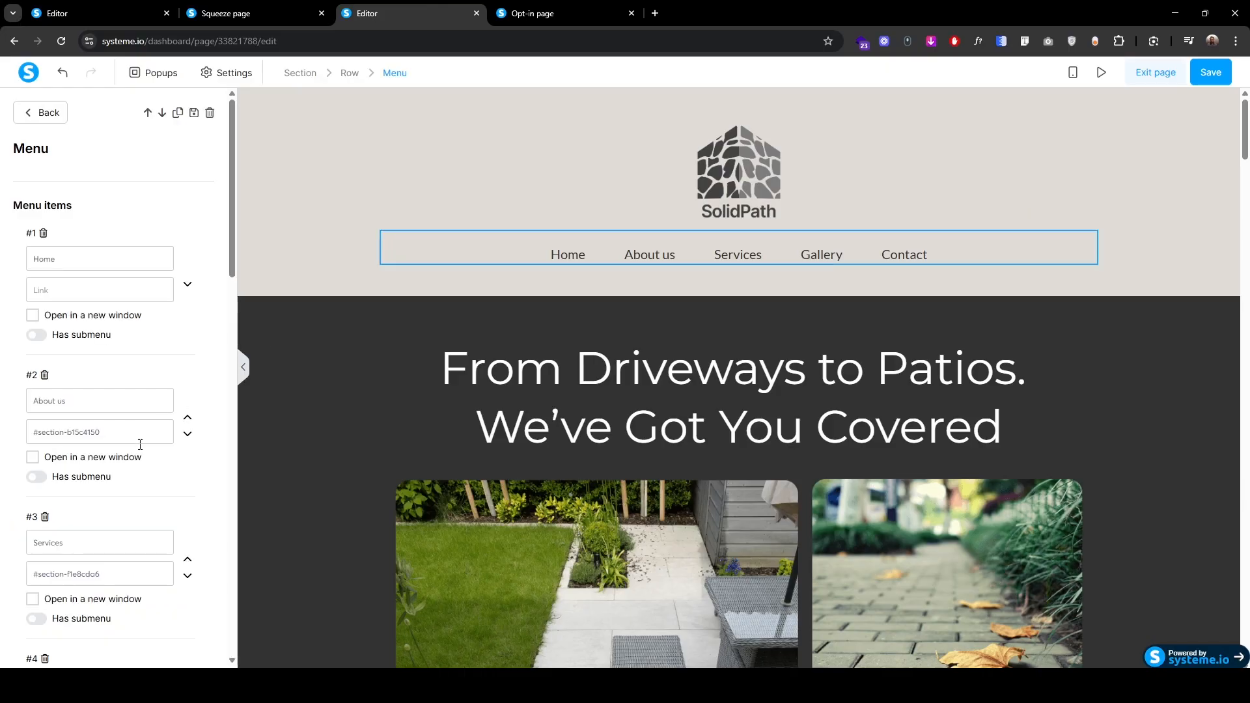
scroll(110, 520, "down", 3)
triple_click(109, 520)
key("ctrl+c")
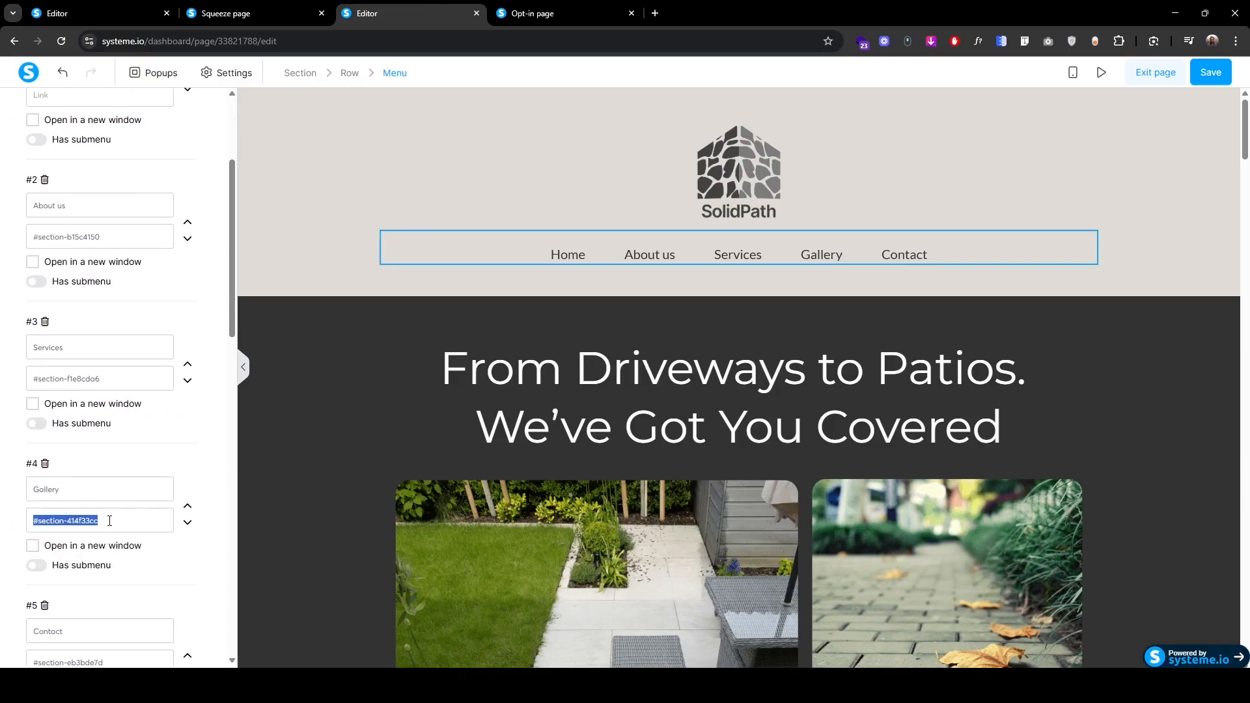
left_click(319, 505)
scroll(405, 525, "down", 10)
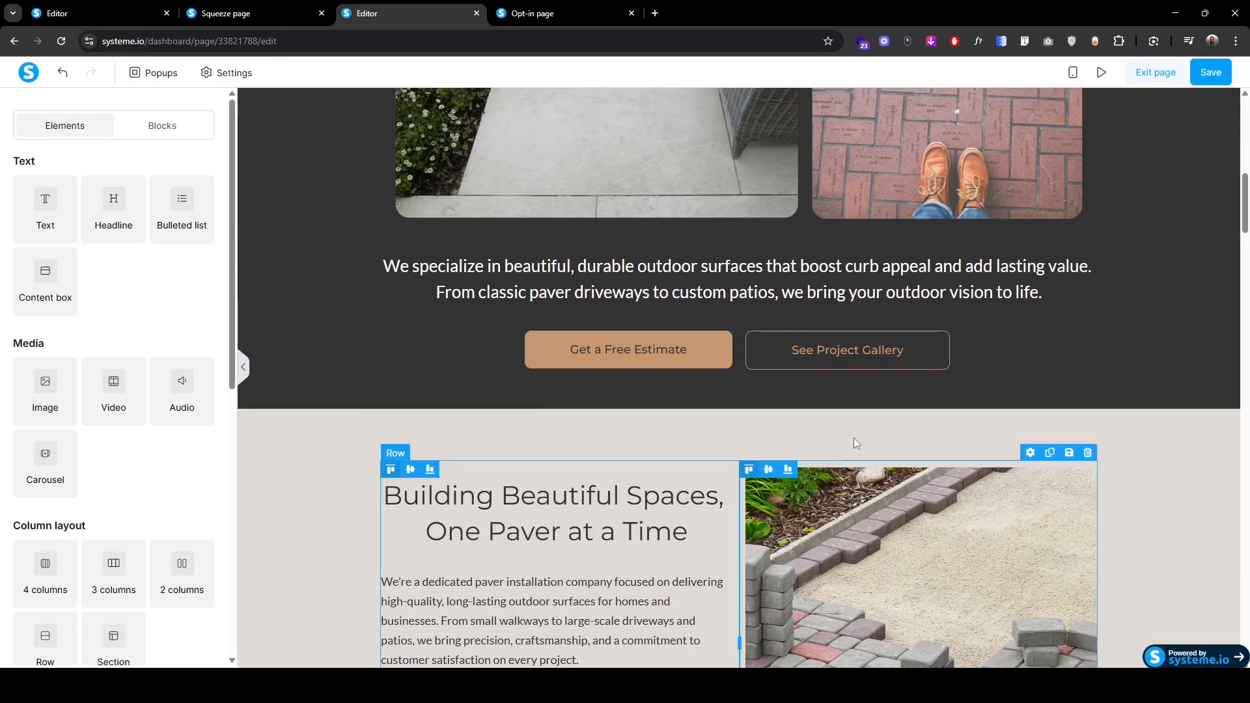
Step: Set the See Project Gallery button's action to Open URL #section-414f33cc and save
left_click(839, 354)
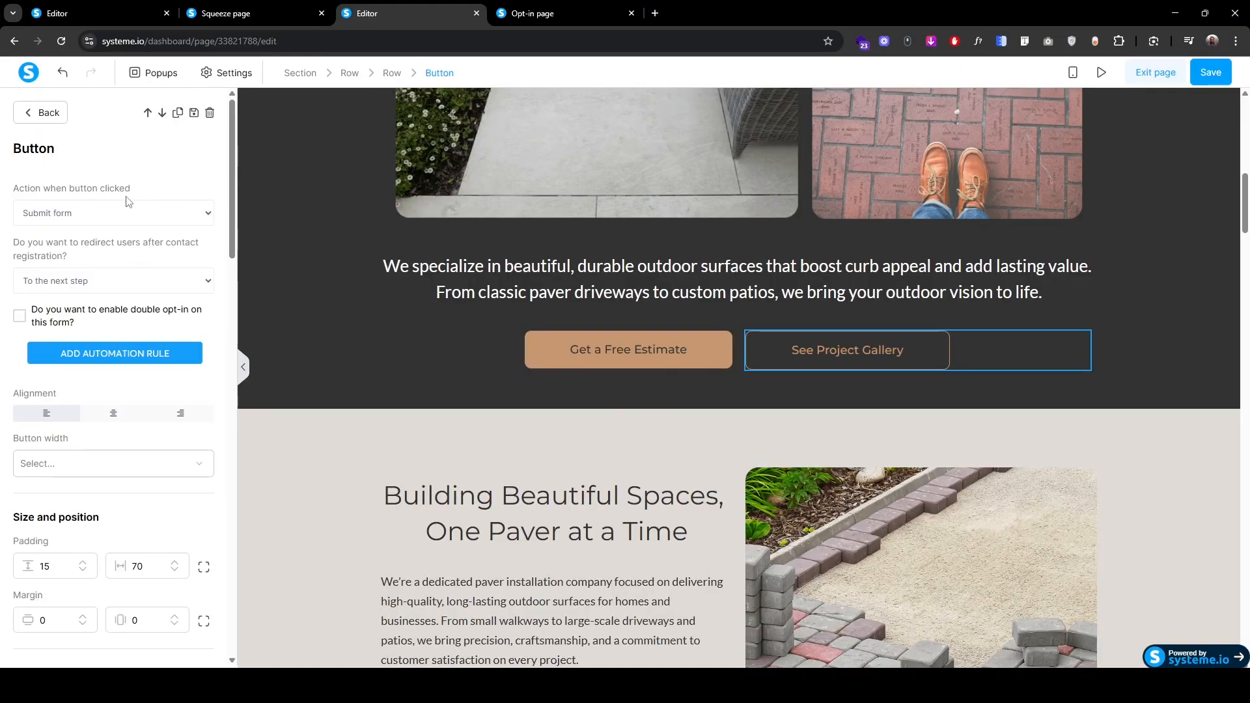
left_click(75, 215)
left_click(84, 265)
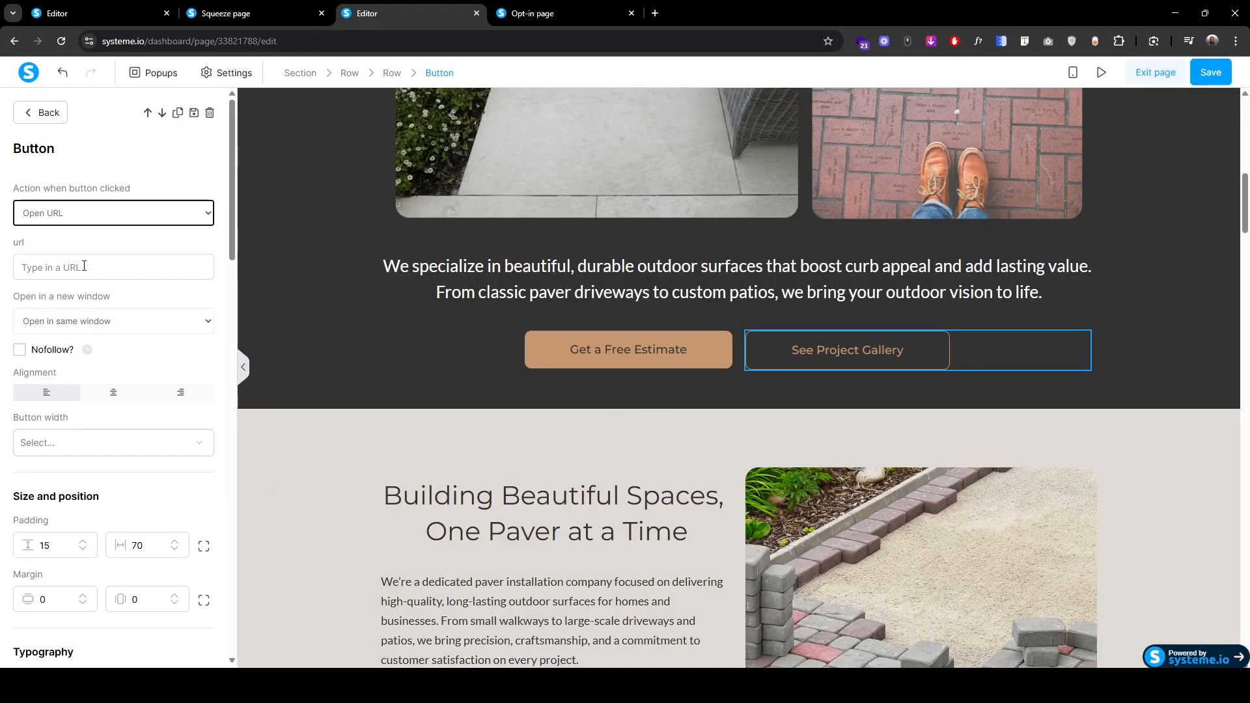
left_click(84, 268)
key("ctrl+v")
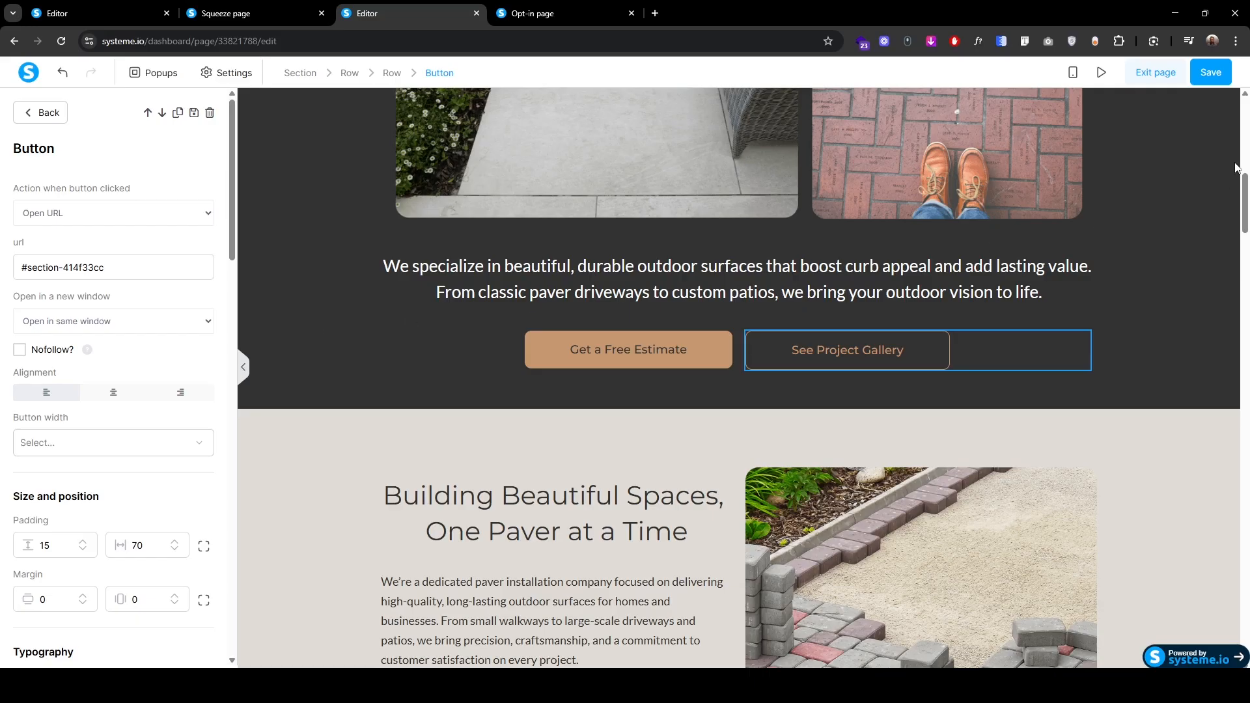
left_click(1210, 78)
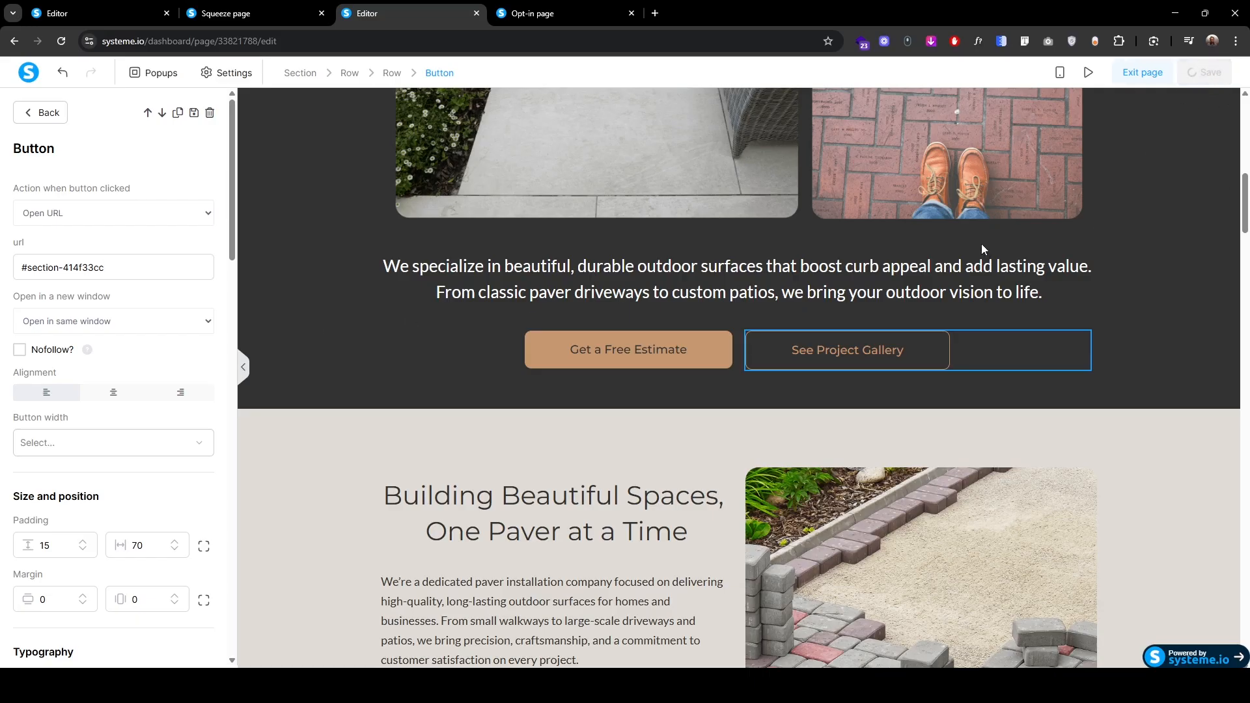
key("ctrl+Tab")
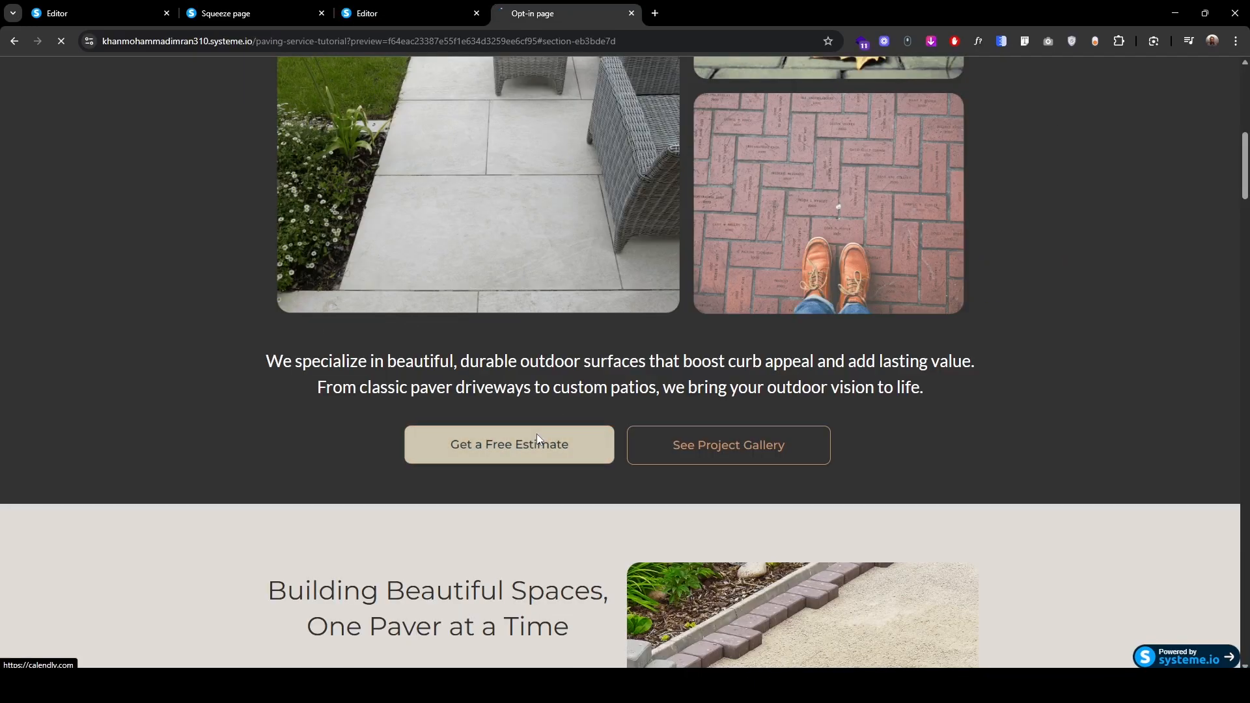
Step: Verify See Project Gallery scrolls to Our Recent Projects, then return to the editor
scroll(521, 447, "down", 11)
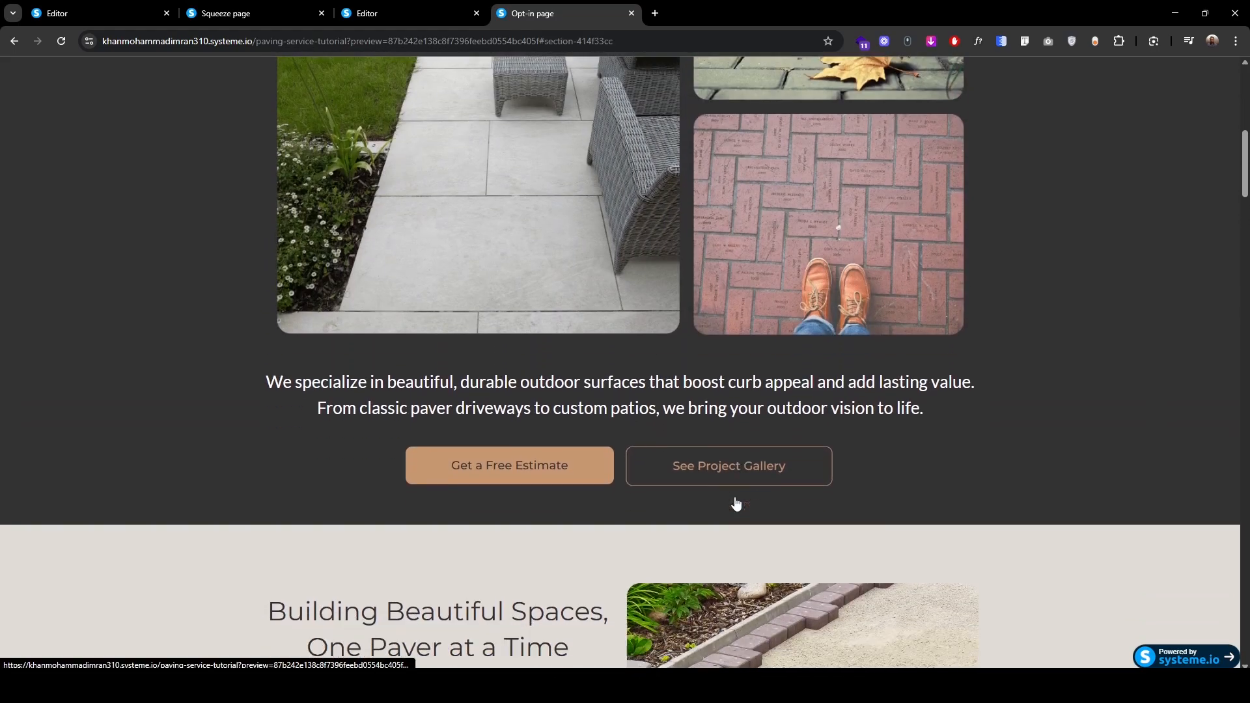
left_click(736, 498)
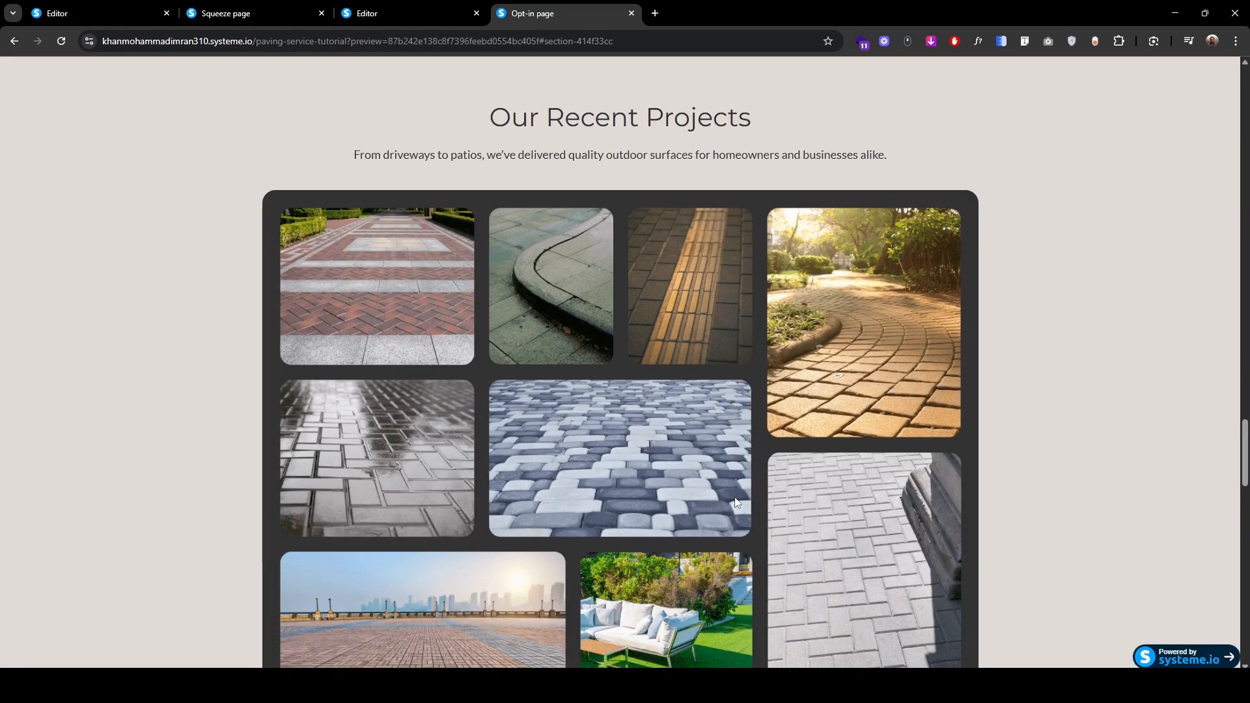
left_click(416, 13)
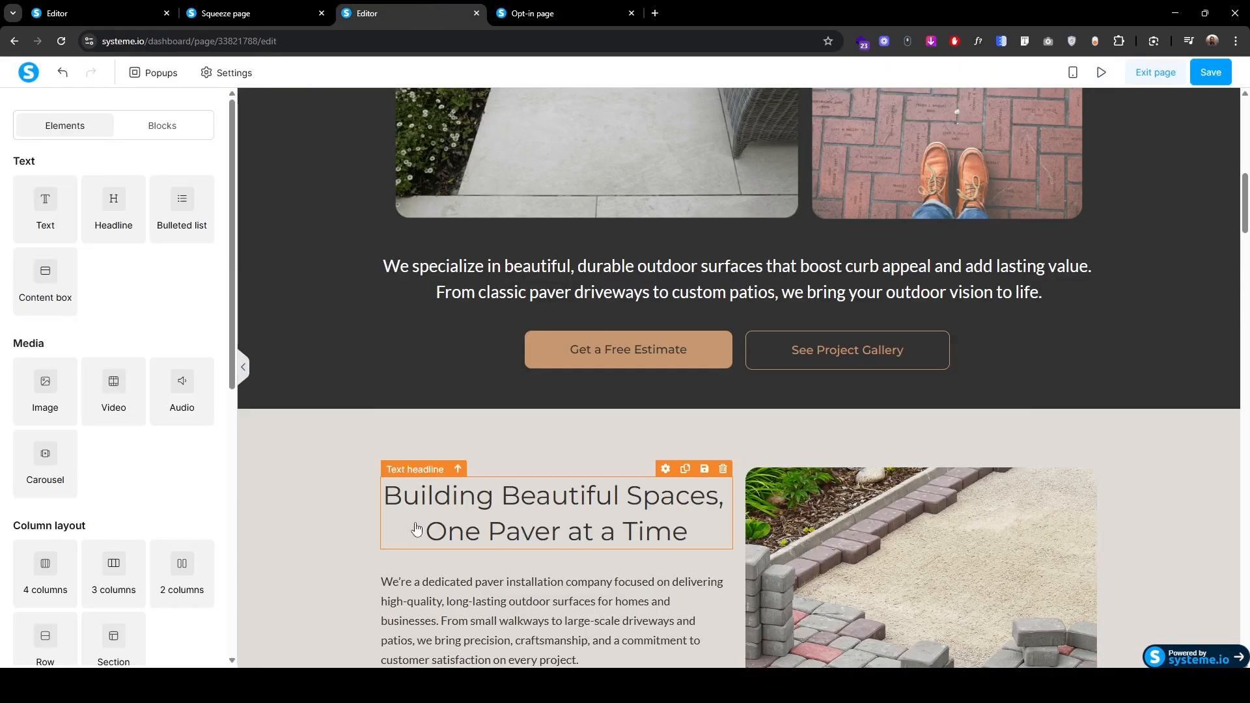
scroll(416, 528, "down", 20)
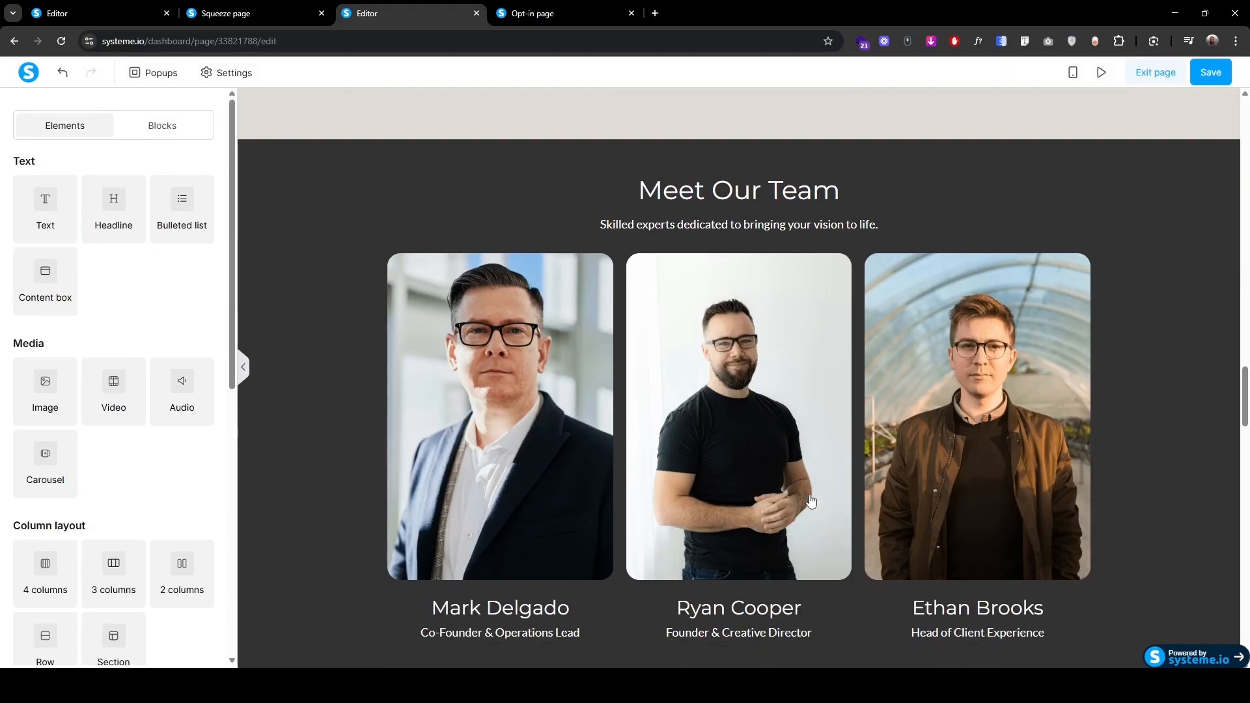
scroll(810, 500, "down", 20)
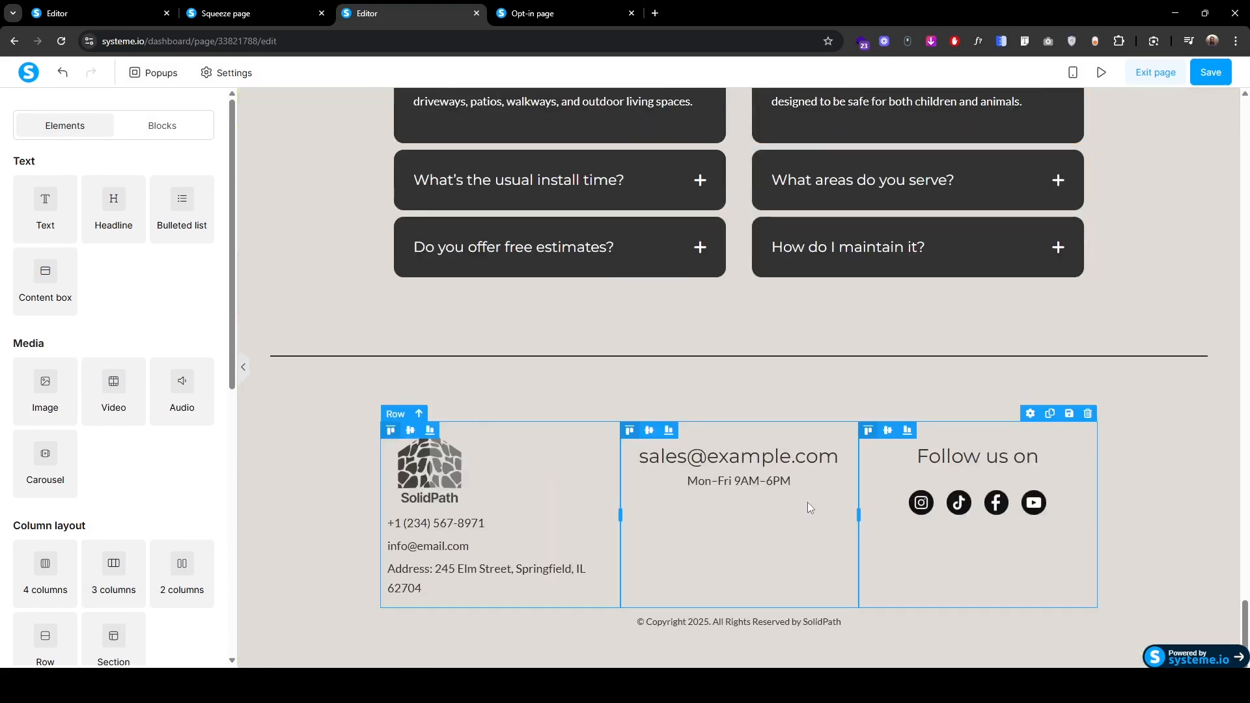